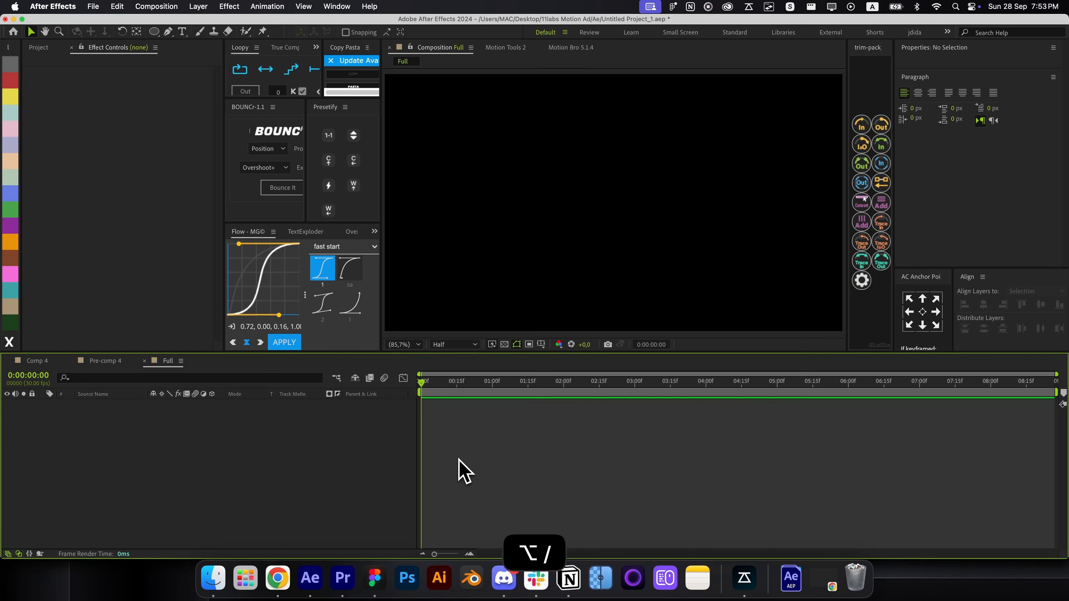
Create a white 1920 × 1080 px solid layer in the Full composition
right_click(555, 404)
mouse_move(615, 412)
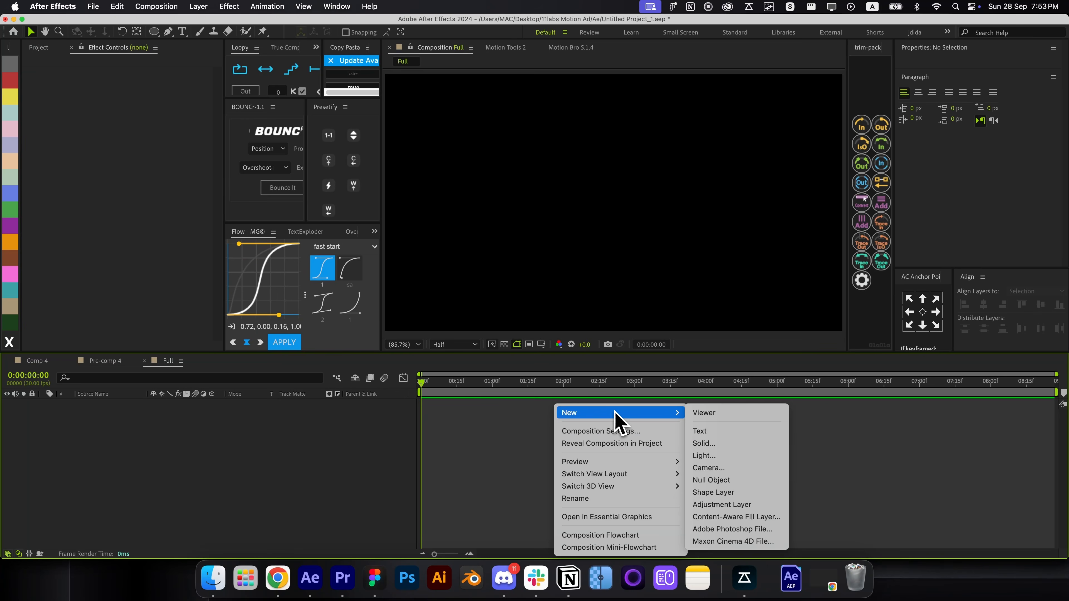
click(740, 446)
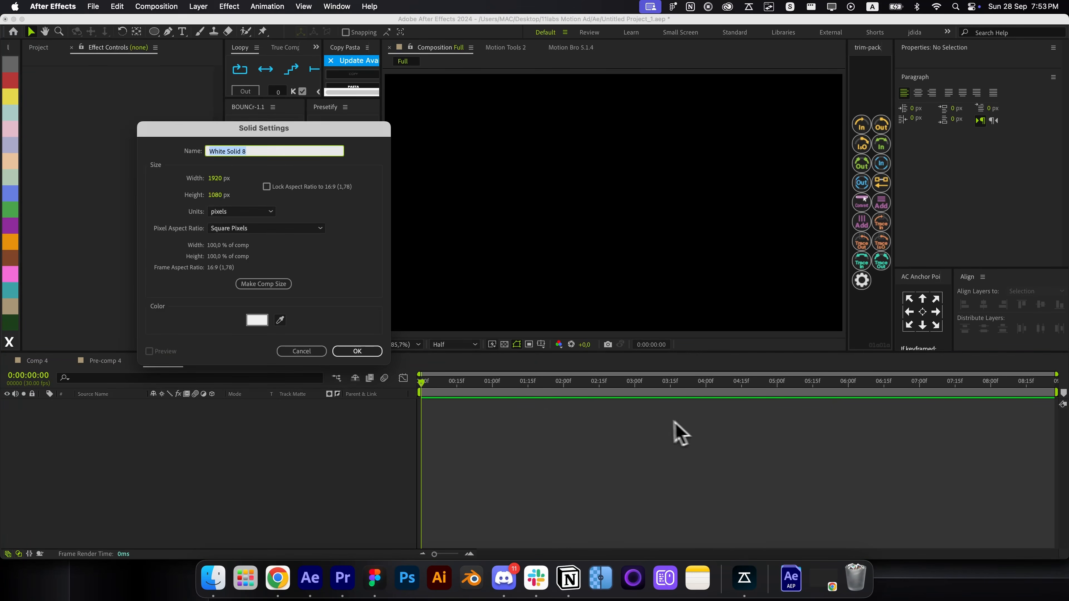
click(357, 351)
Apply the Wave World effect to the white solid and set its view to Height Map
key(alt+space)
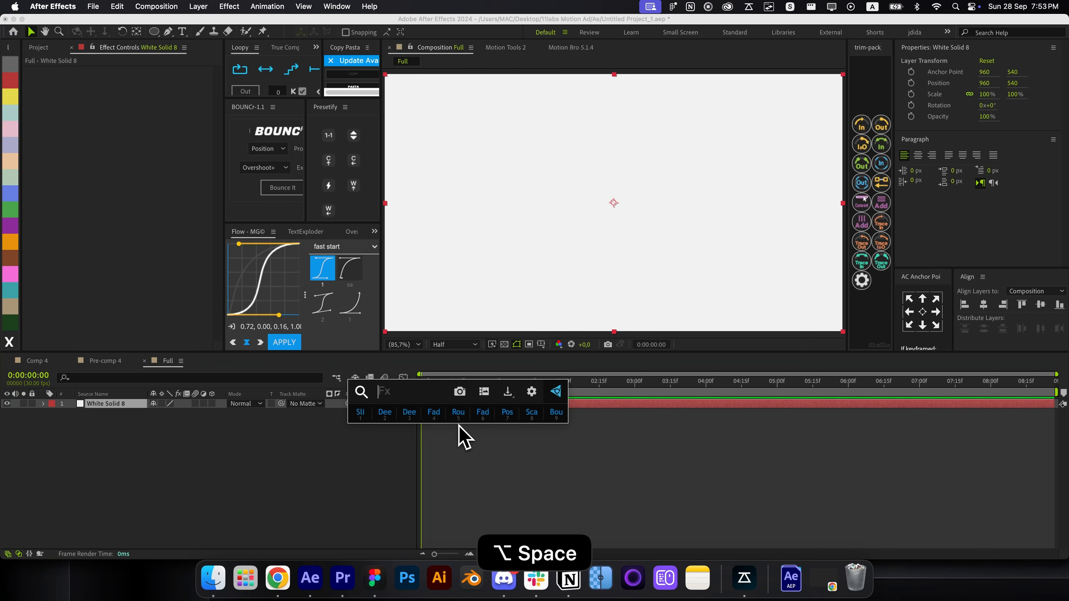
text(wave)
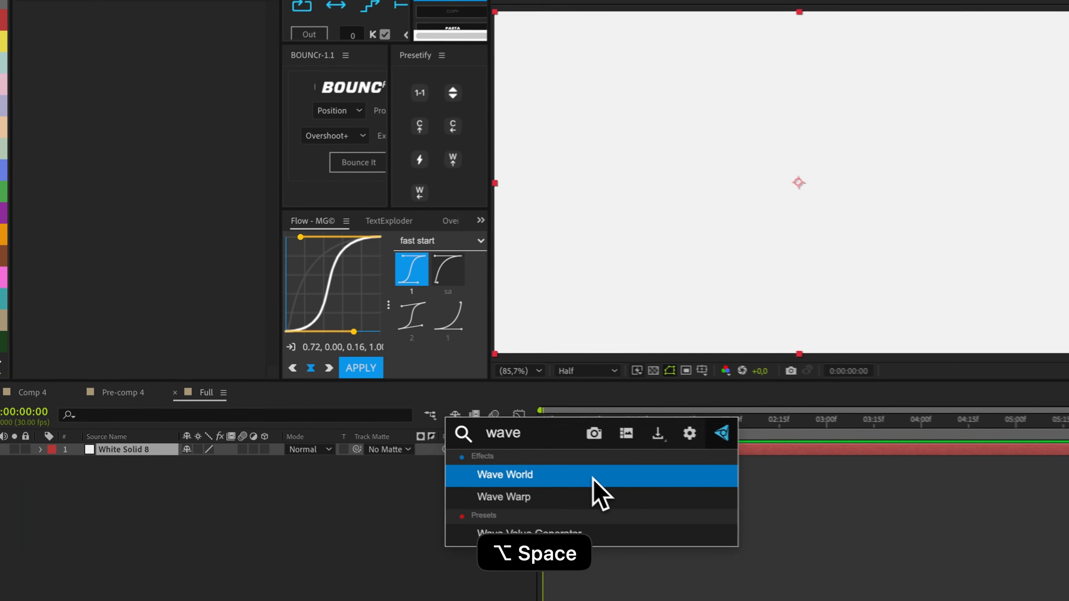
click(596, 480)
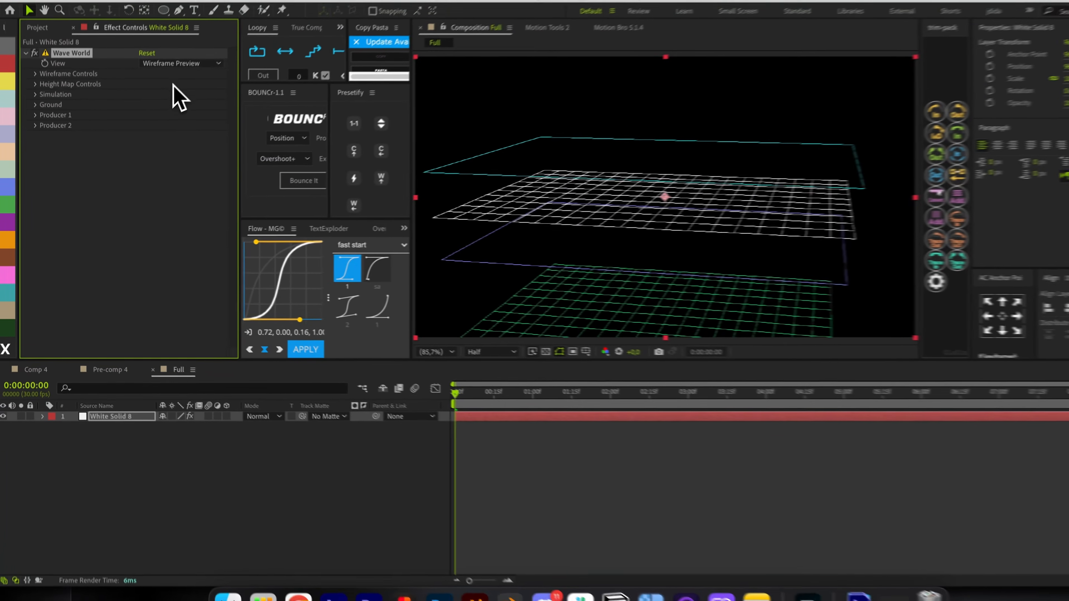
click(215, 10)
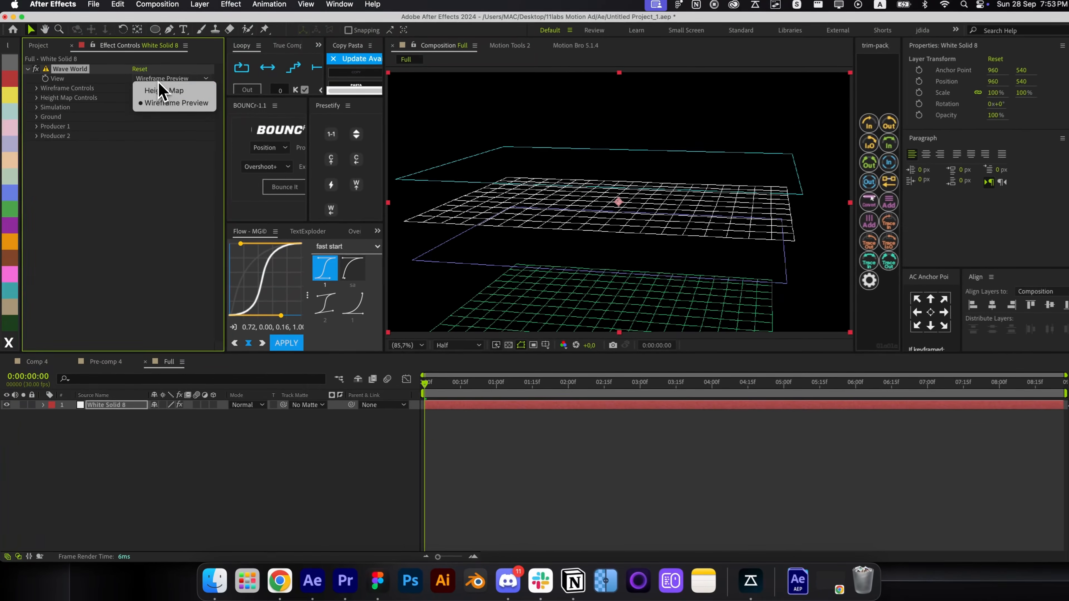
click(195, 24)
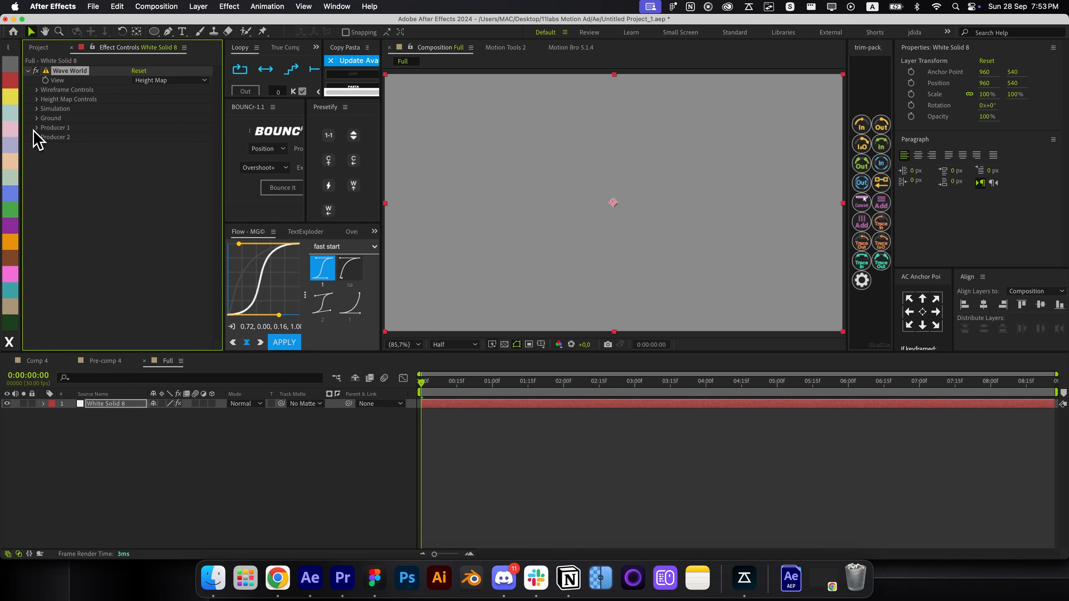
Move Wave World's Producer 1 to position 1454, 540, checking the ripples at a few points in time
click(37, 109)
drag(197, 246, 522, 246)
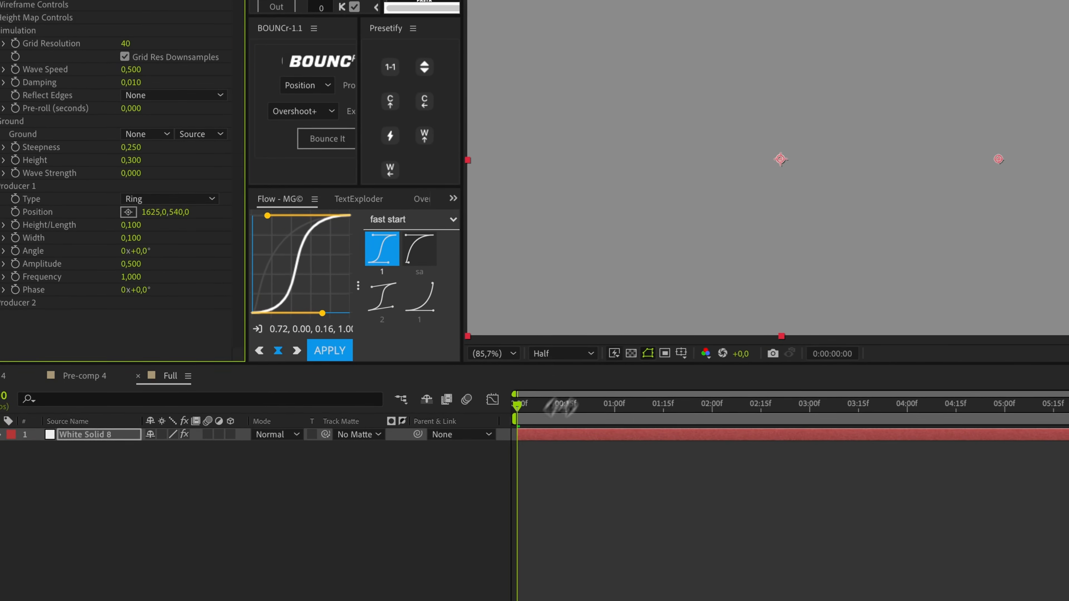
drag(454, 383, 468, 384)
drag(583, 408, 599, 404)
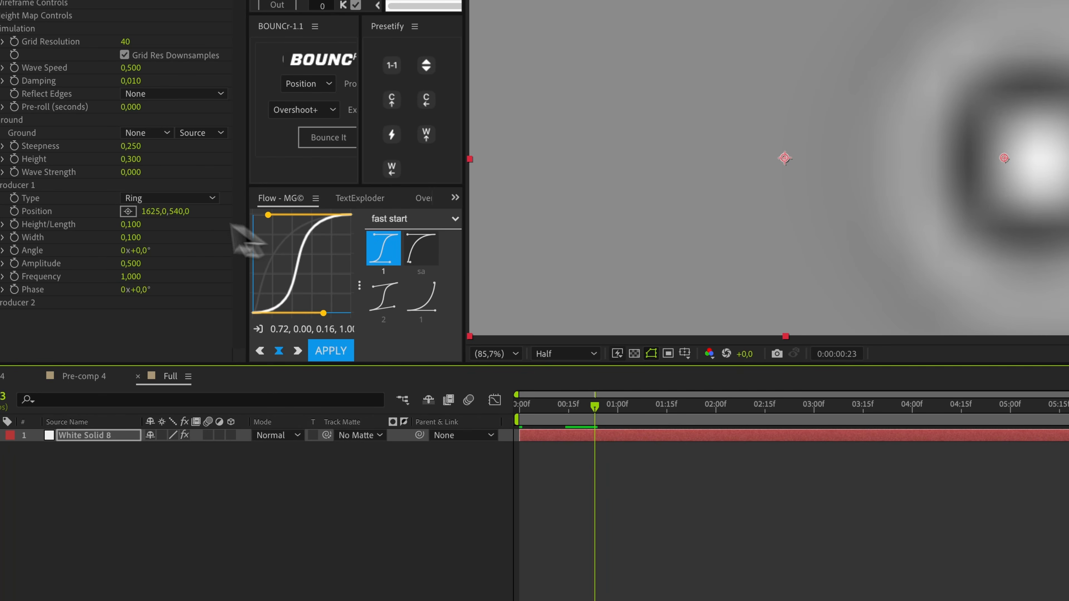
drag(149, 211, 55, 200)
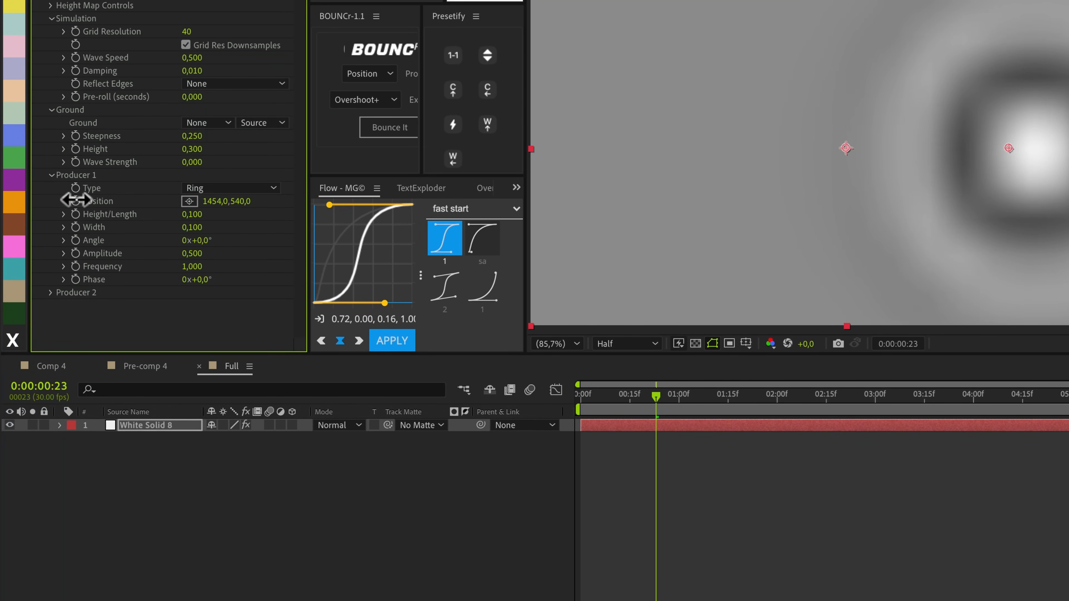
click(715, 509)
Set the amplitude of Wave World's Producer 1 to 0.8
click(197, 254)
key(Right)
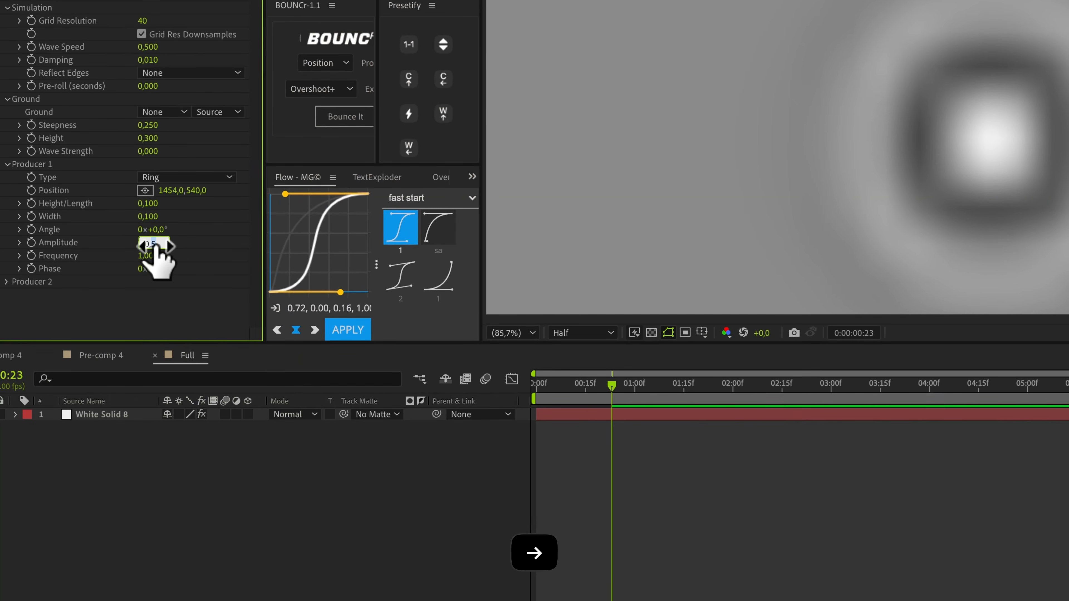
key(Return)
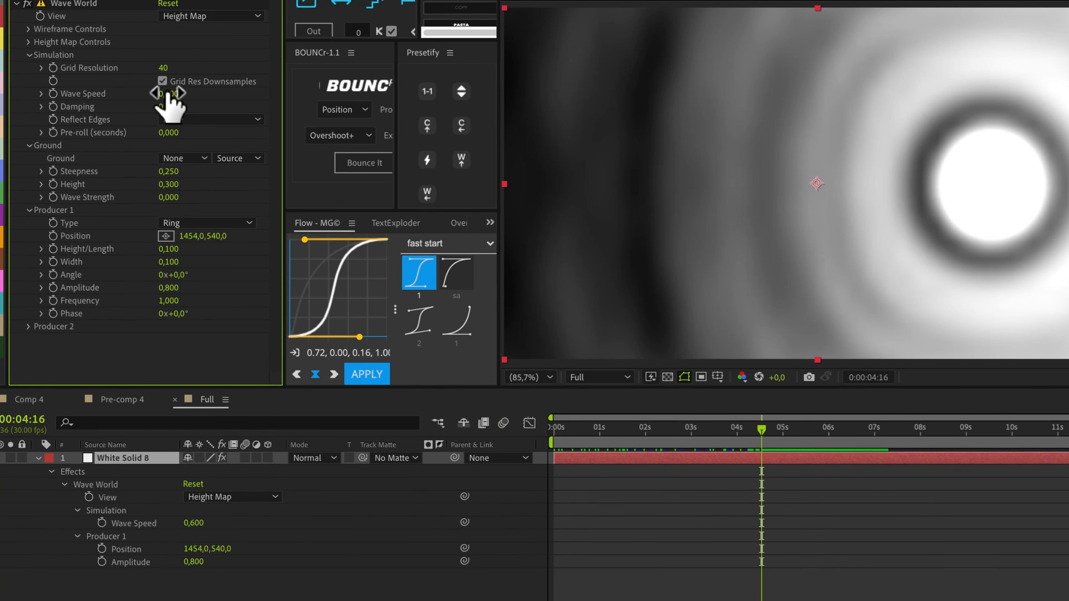
Set the Wave World simulation's wave speed to 0.4 and preview the animation
click(173, 94)
key(Right)
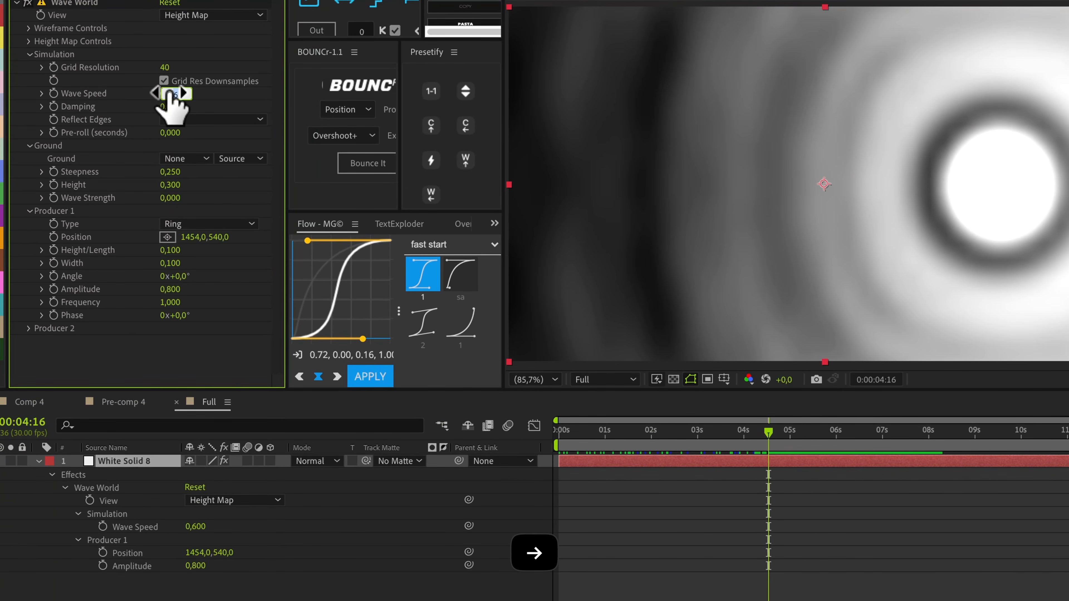
key(Return)
key(space)
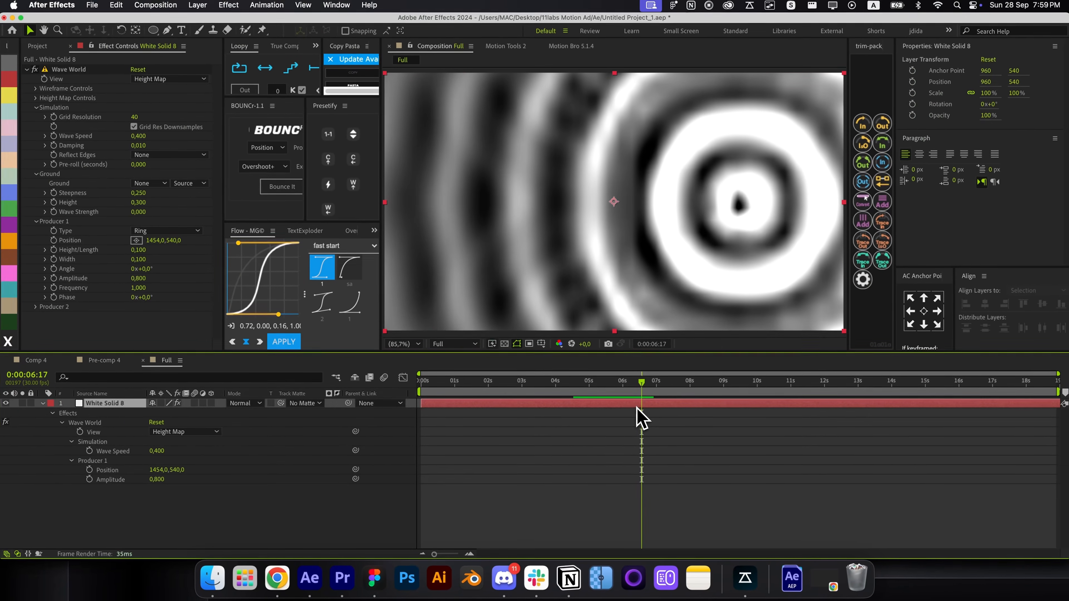
key(space)
Pre-compose the white solid as White Solid 8 Comp 1, moving all attributes into the new composition
key(u)
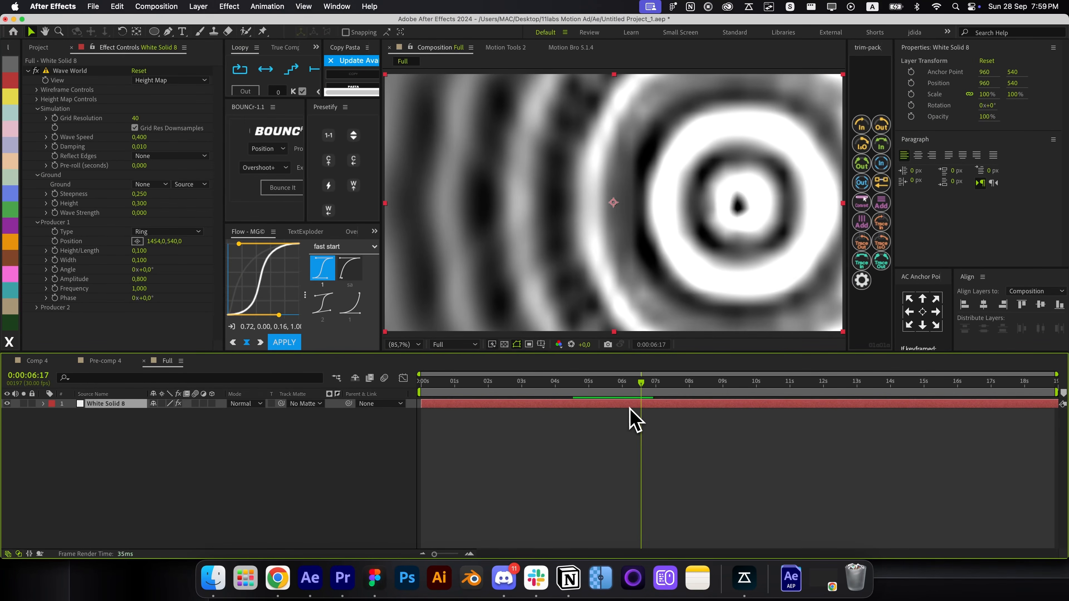
key(super+shift+c)
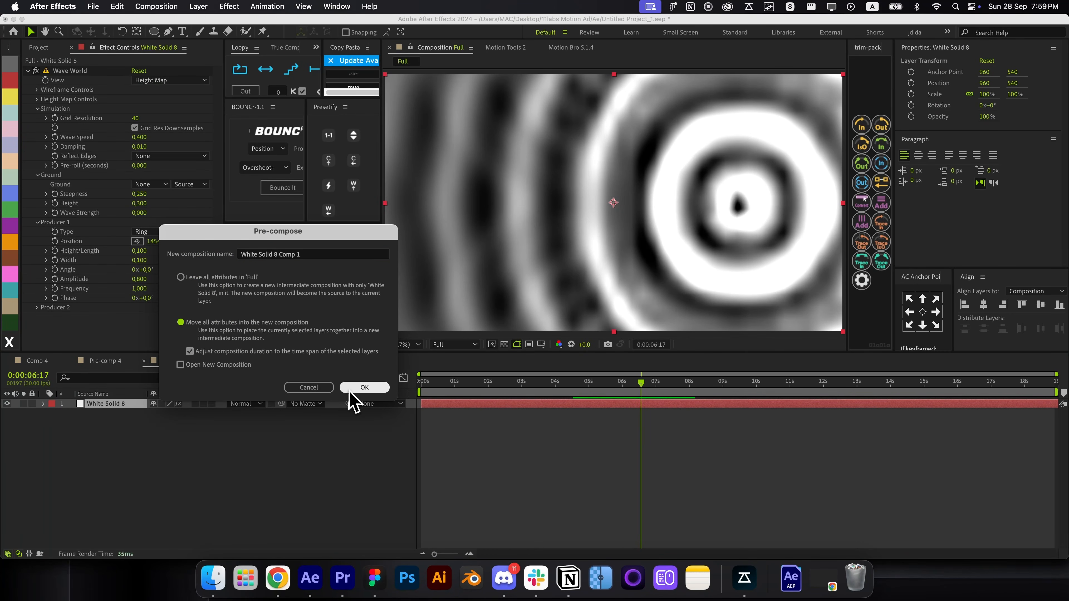
click(352, 390)
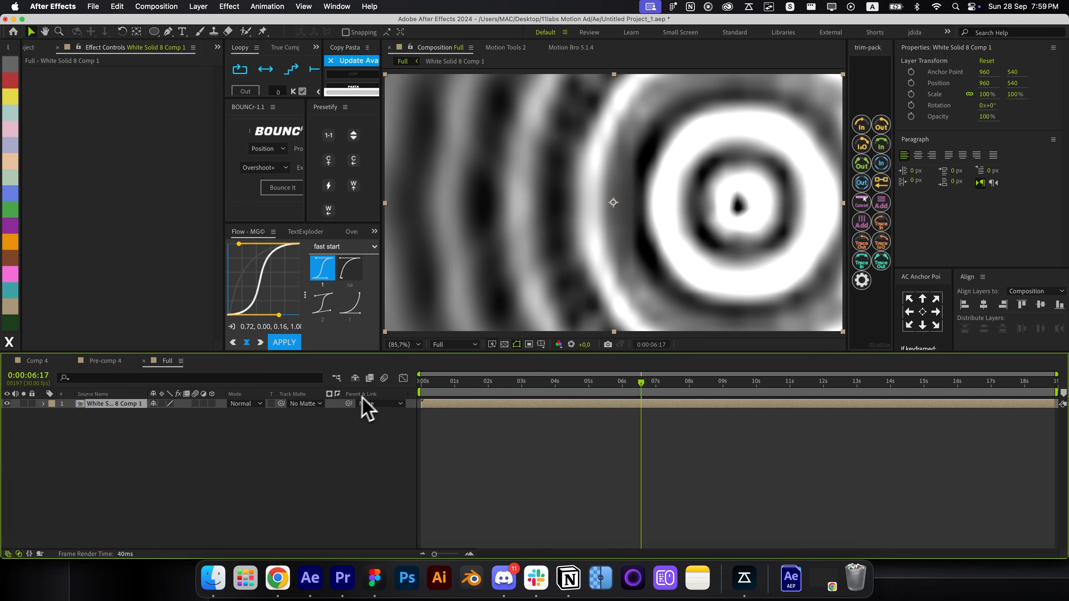
Show the Stretch column, set the precomp layer's time stretch to 45%, and preview it from the start
drag(431, 392, 532, 411)
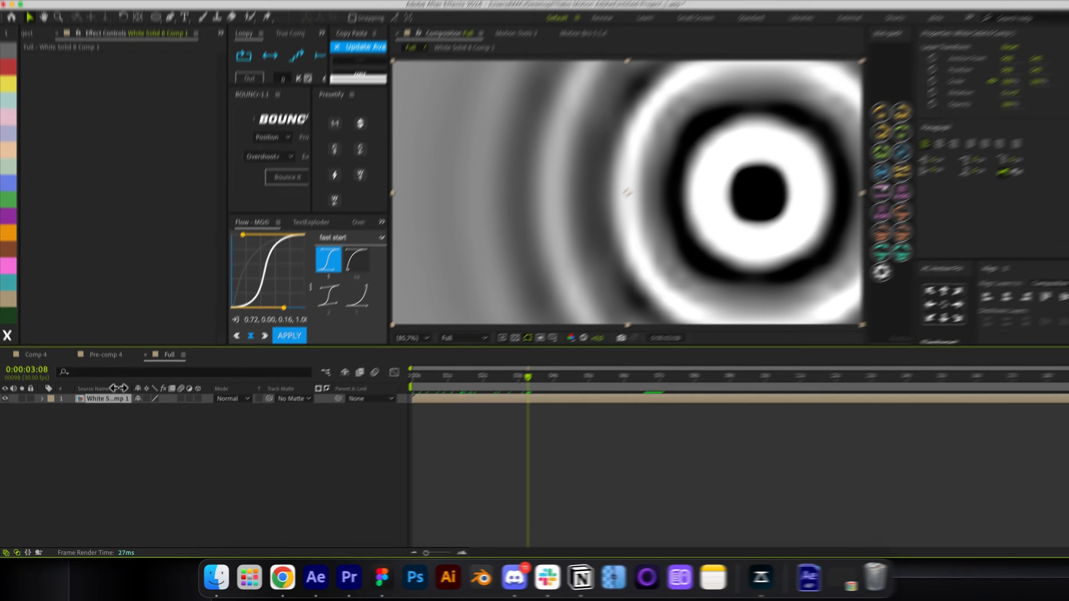
right_click(119, 387)
mouse_move(169, 429)
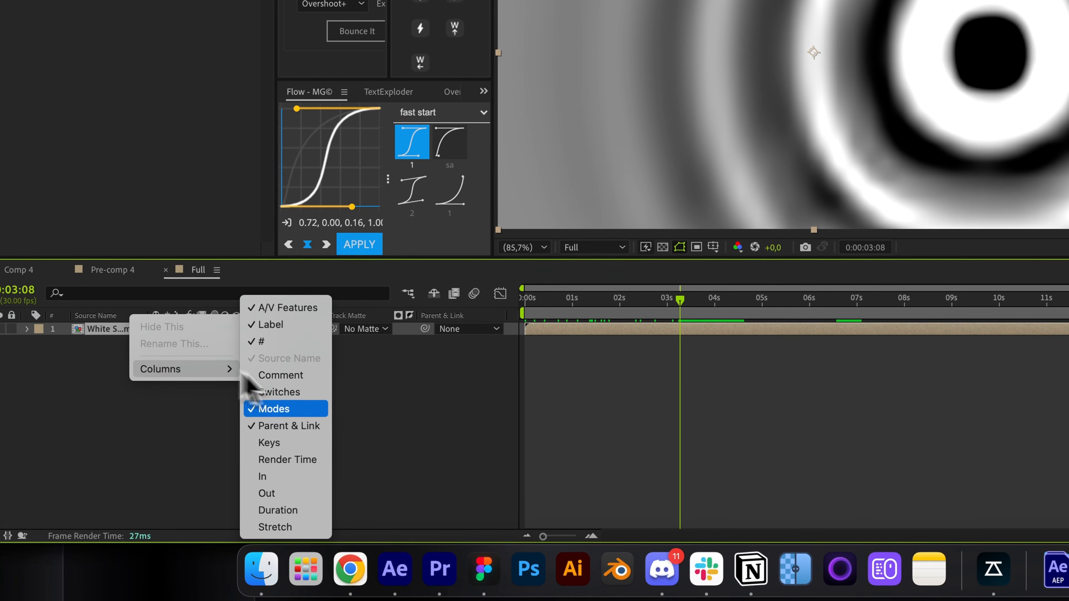
click(314, 528)
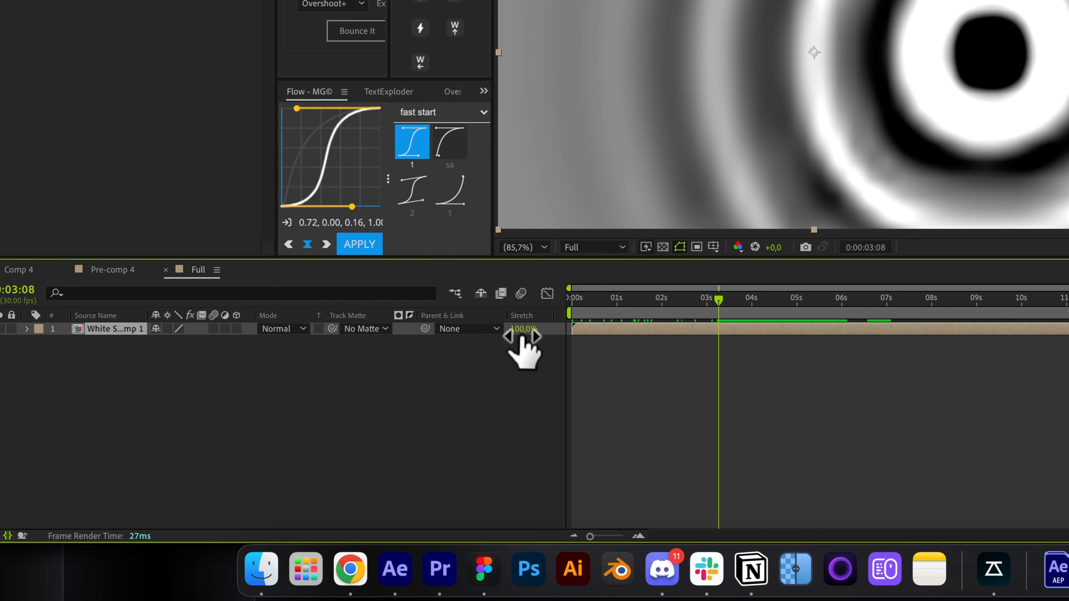
drag(523, 337, 482, 338)
drag(642, 303, 541, 318)
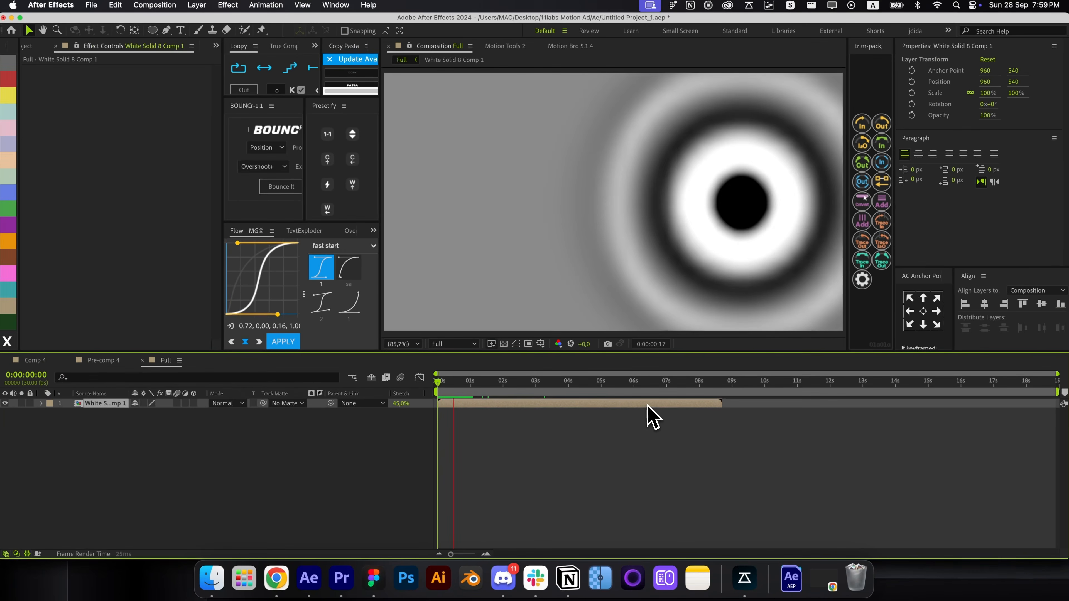
Apply Fast Box Blur to the precomp layer with a blur radius of 55 and 1 iteration
key(alt+space)
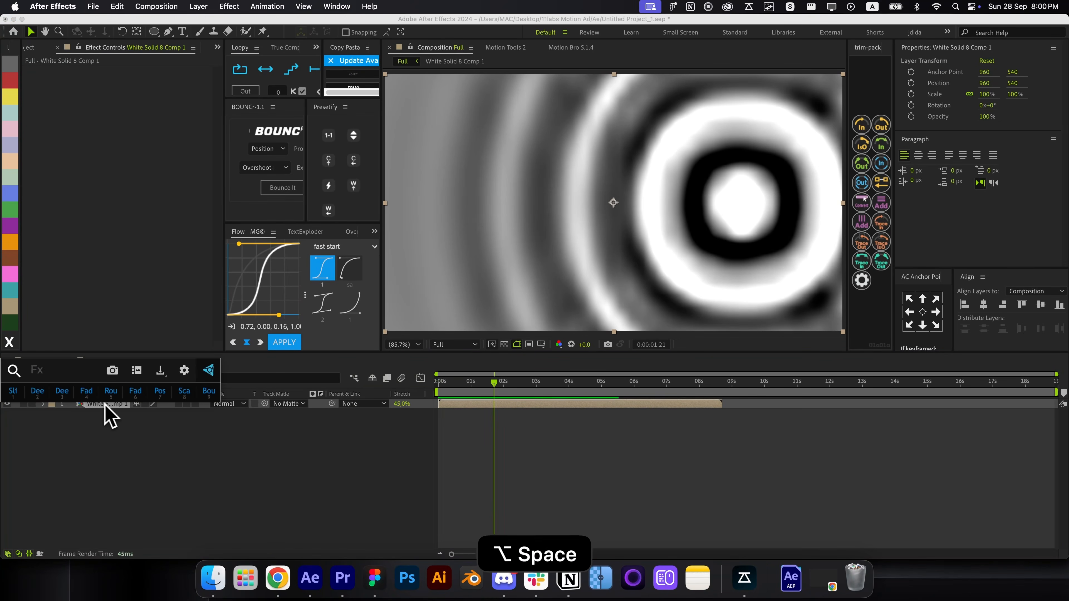
key(BackSpace)
click(102, 405)
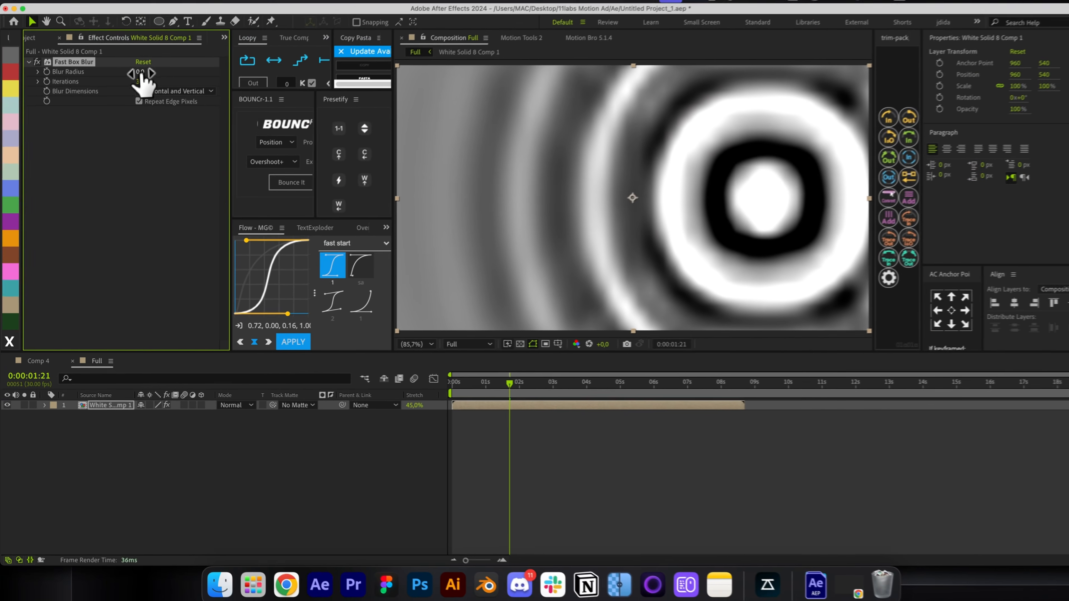
click(141, 73)
text(55)
key(Return)
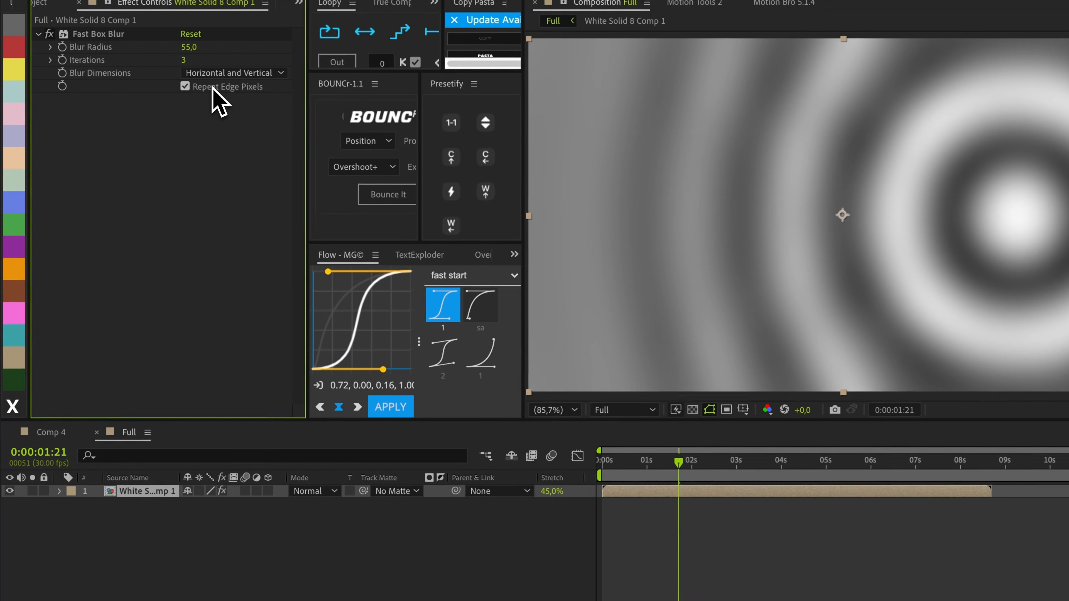
click(159, 102)
click(213, 86)
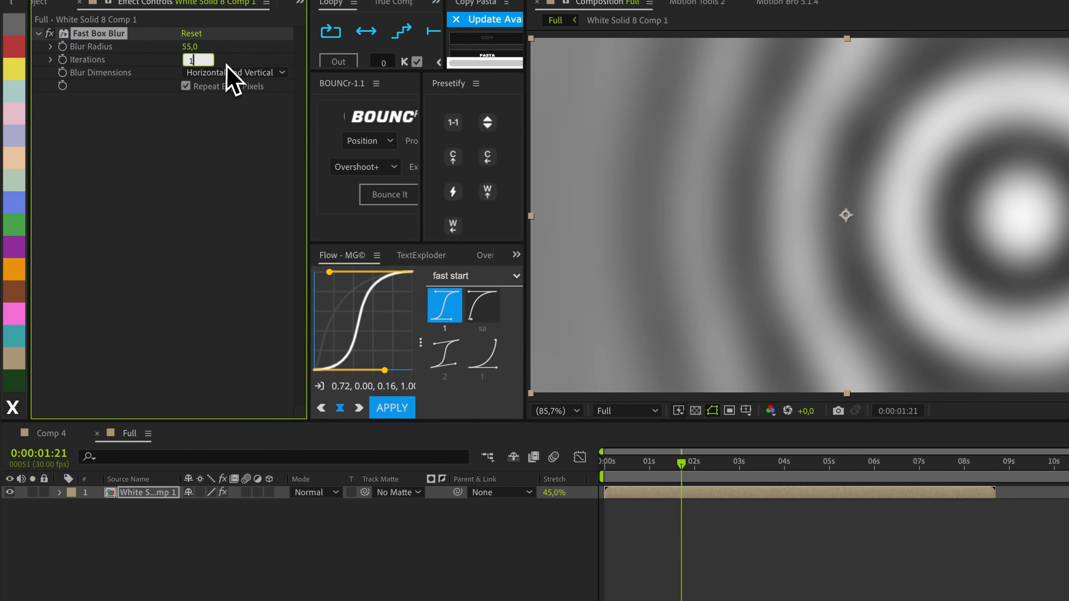
key(Return)
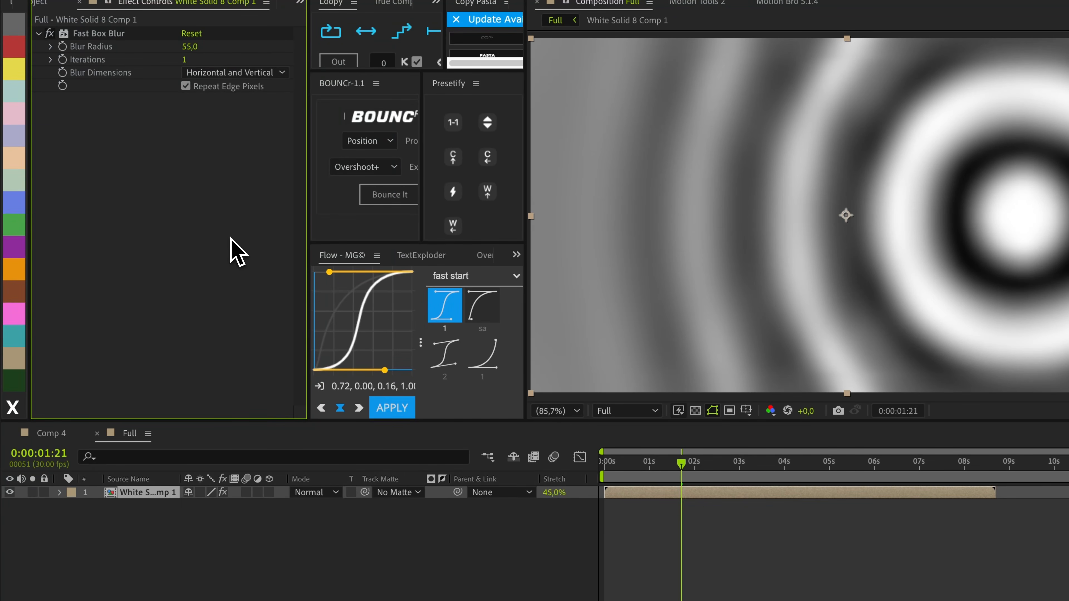
Apply CC Toner to the precomp layer and set its tones to Pentone
key(alt+space)
text(toner)
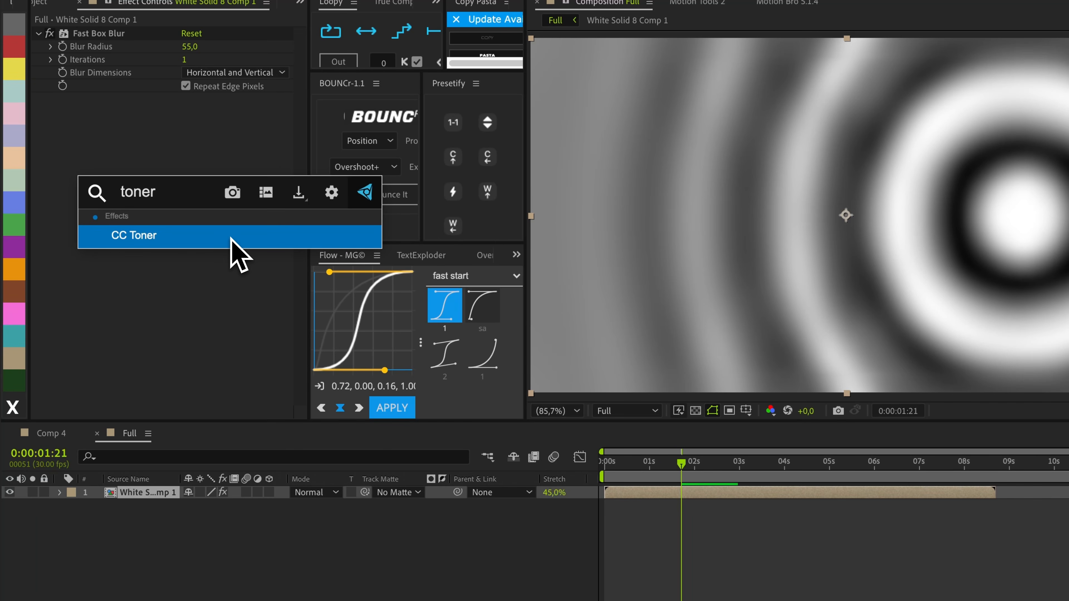
key(Return)
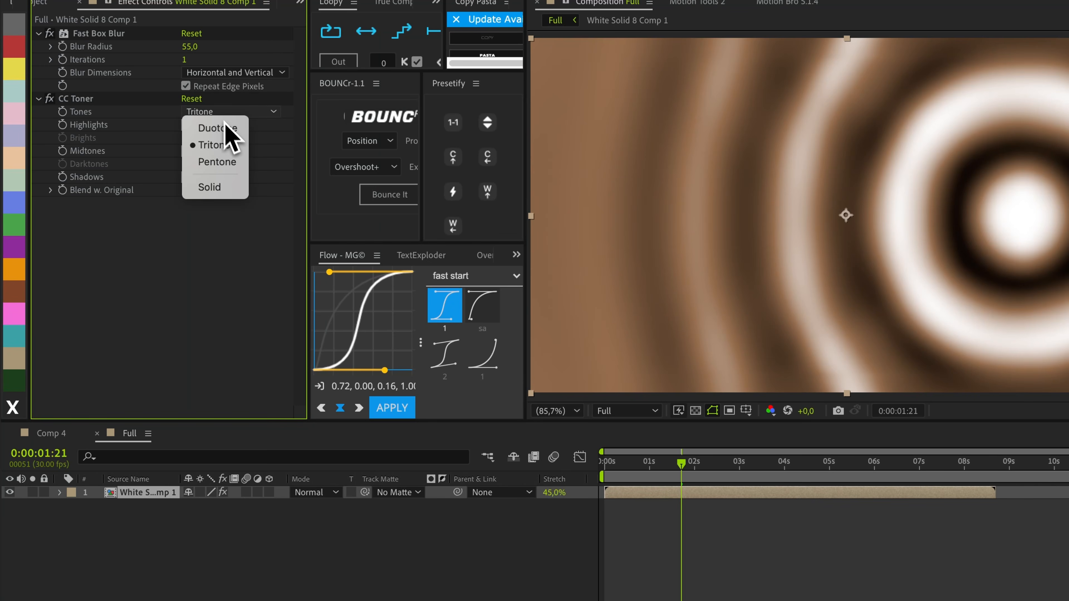
click(229, 127)
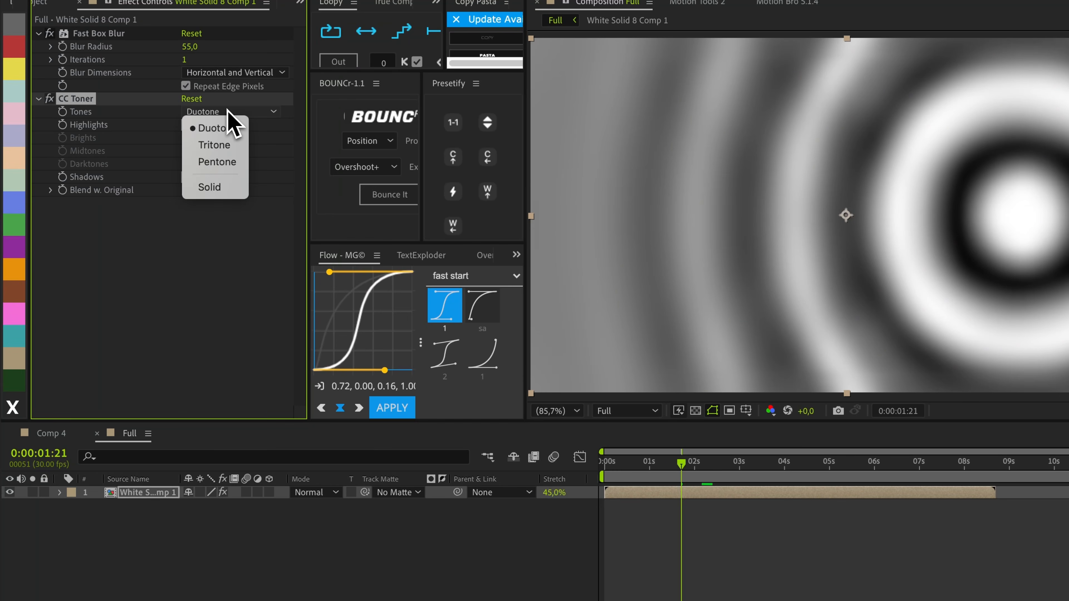
click(225, 163)
Try a dark magenta as the CC Toner highlights colour
click(194, 128)
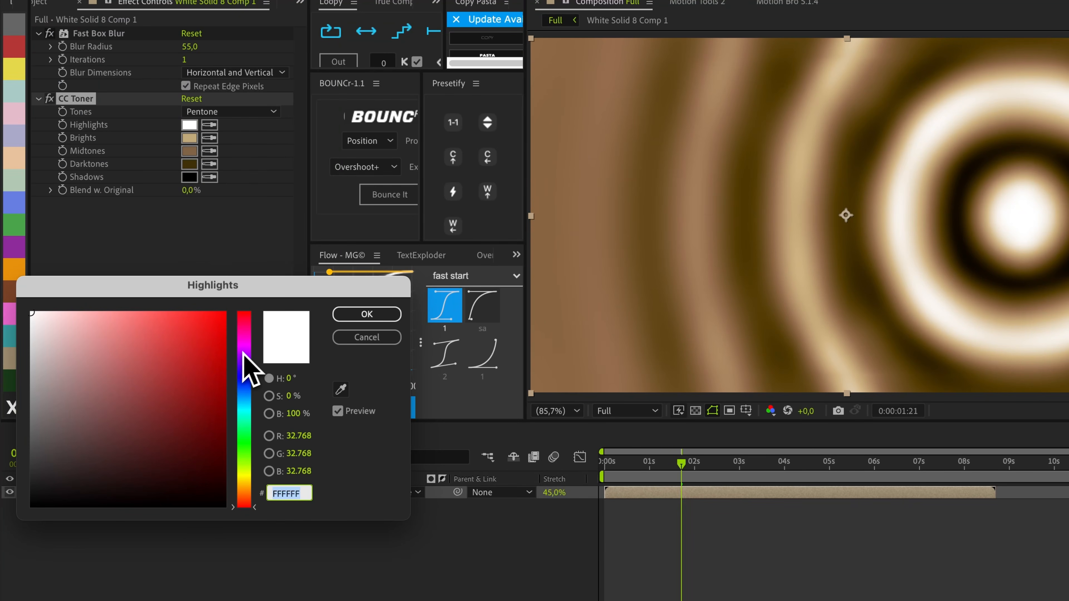
drag(209, 394, 241, 413)
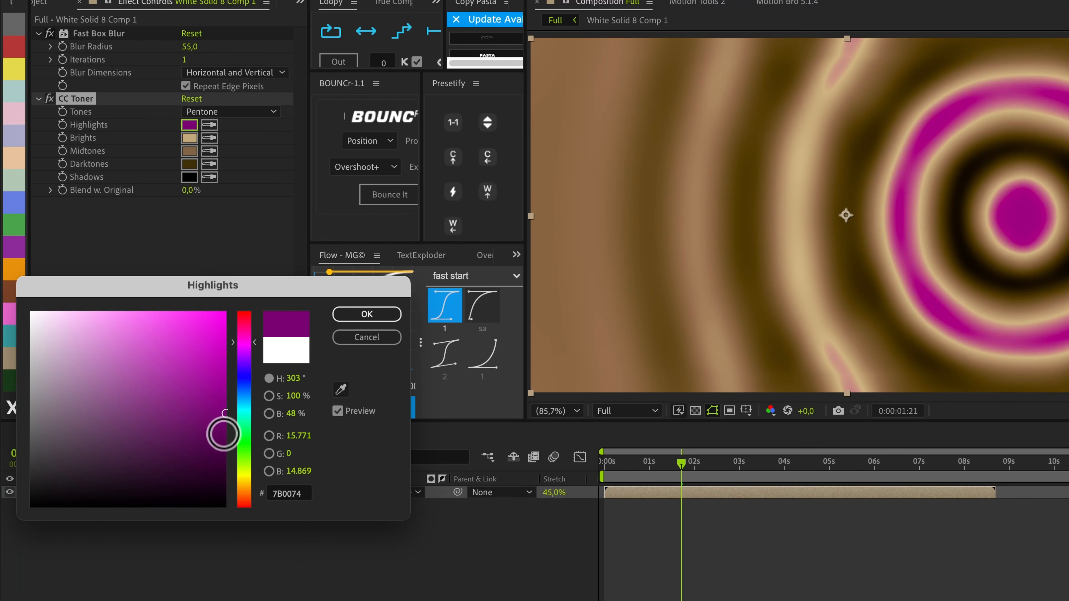
click(364, 316)
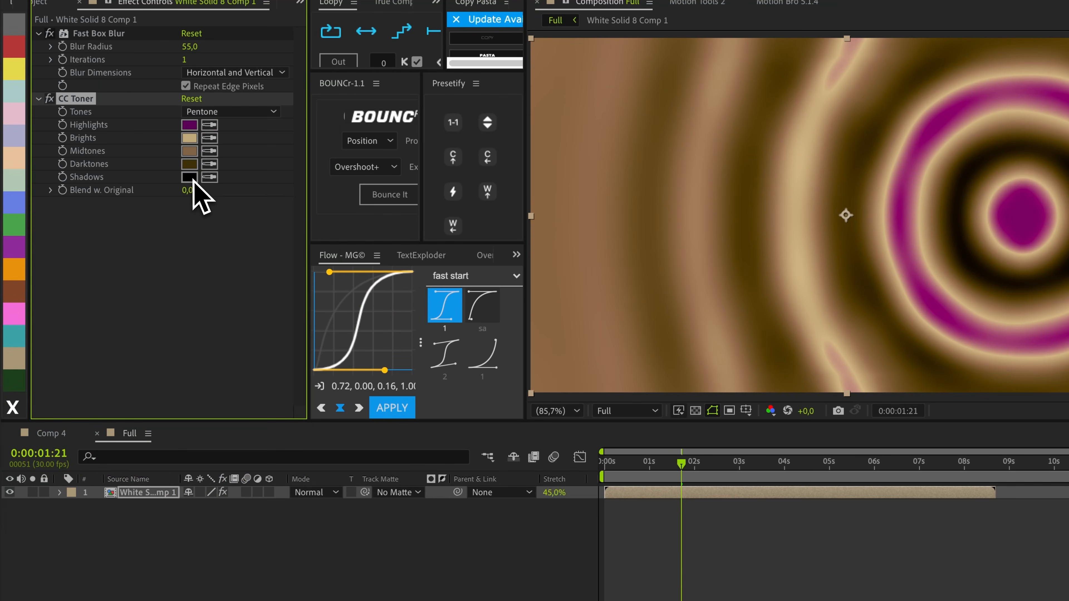
Set the CC Toner highlights to cyan 34E1FF and the brights to a medium blue
click(189, 125)
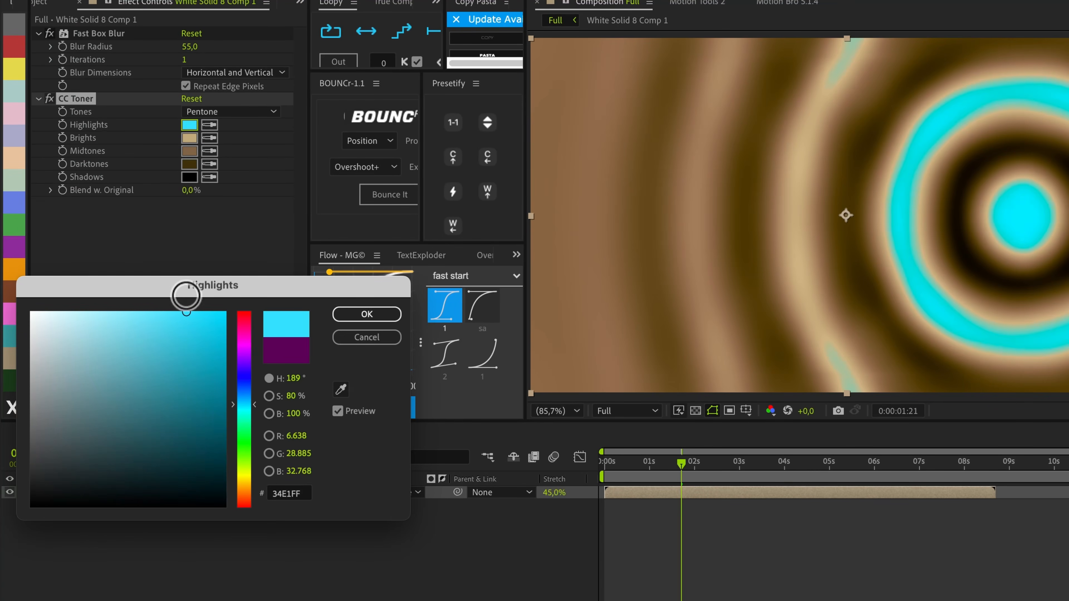
key(Return)
click(190, 137)
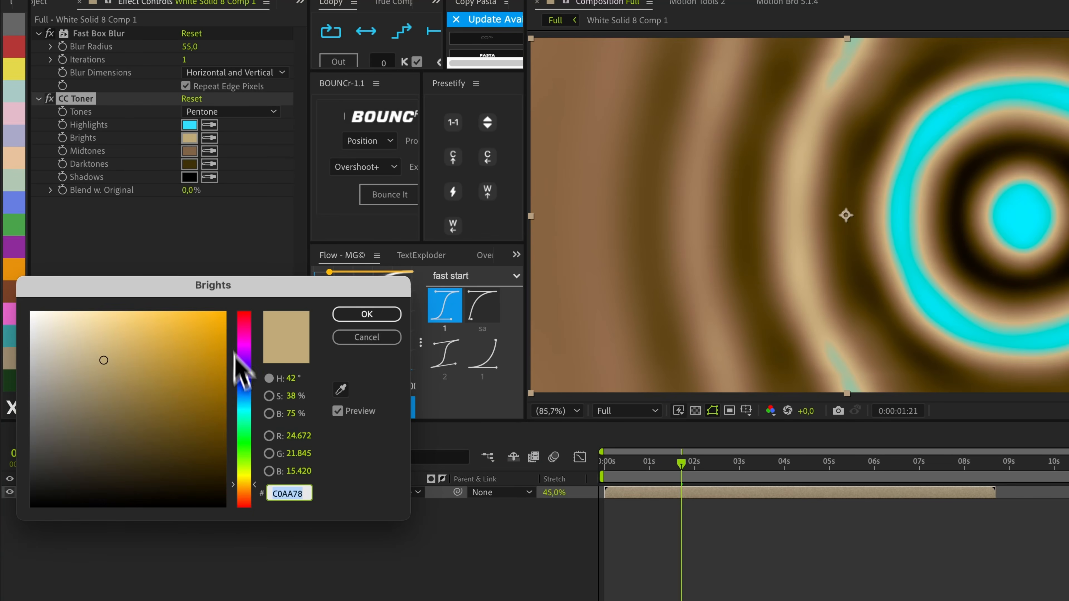
drag(241, 374, 244, 414)
key(Return)
Set the CC Toner darktones to a near-black navy and the midtones to a dark blue
click(189, 151)
drag(260, 471, 235, 484)
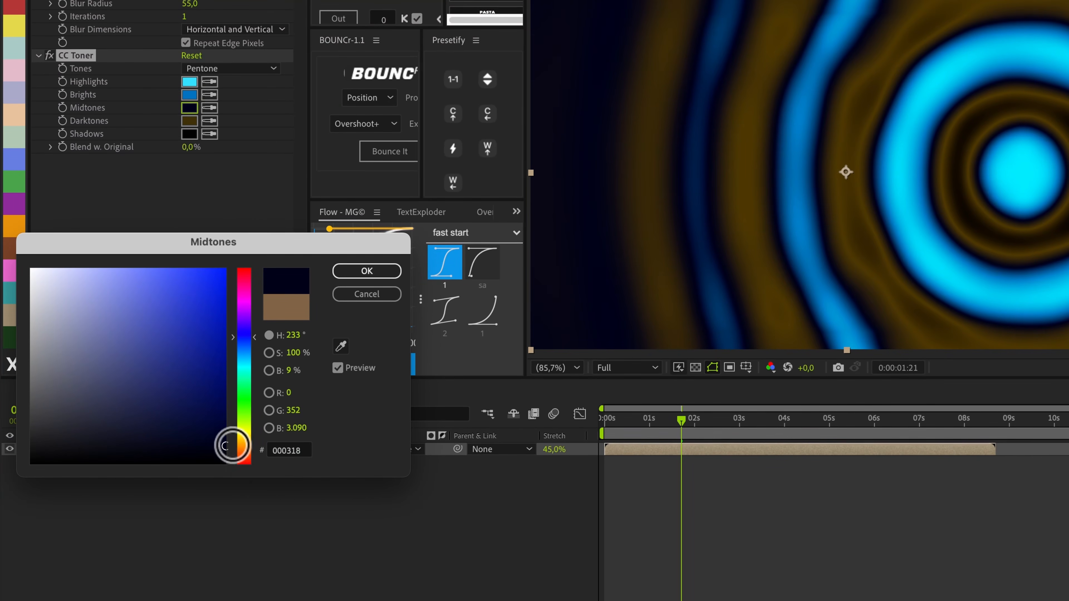
key(Return)
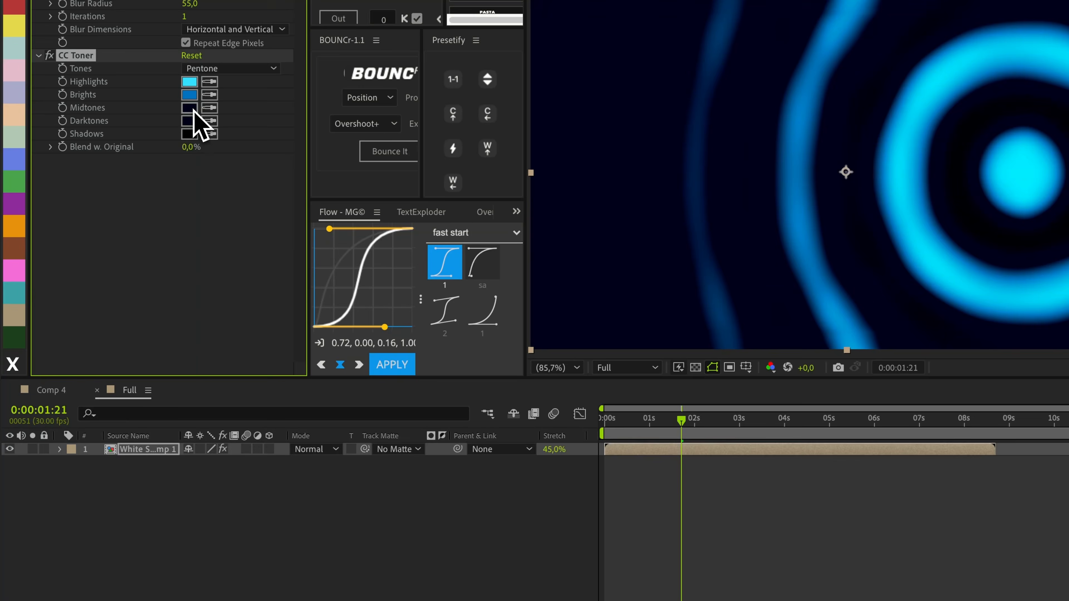
click(193, 109)
drag(209, 394, 253, 375)
click(367, 271)
Set the CC Toner shadows to a bright magenta
click(189, 133)
click(245, 301)
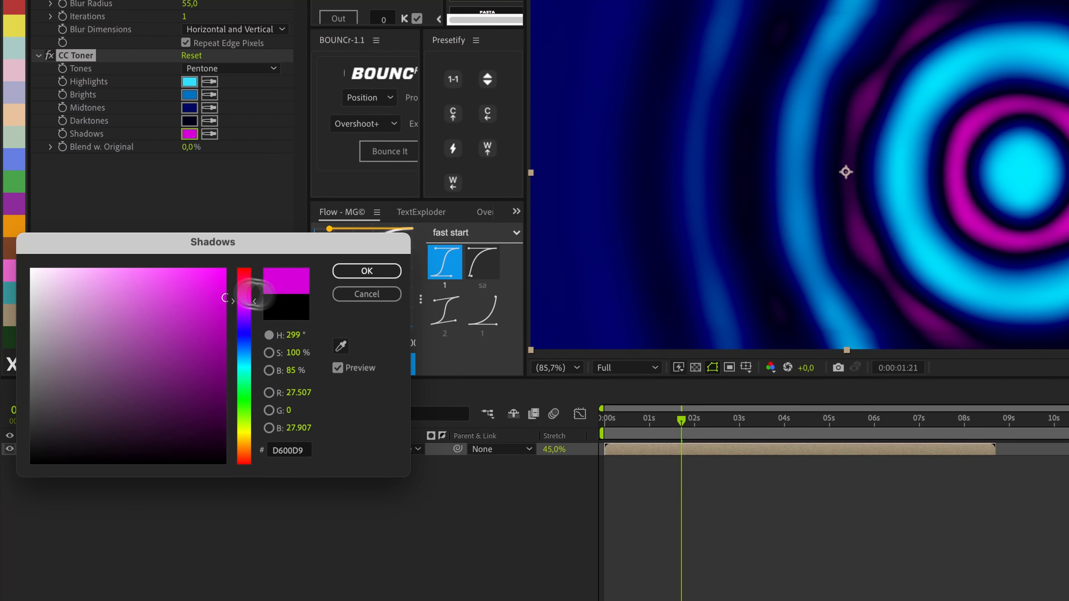
key(Return)
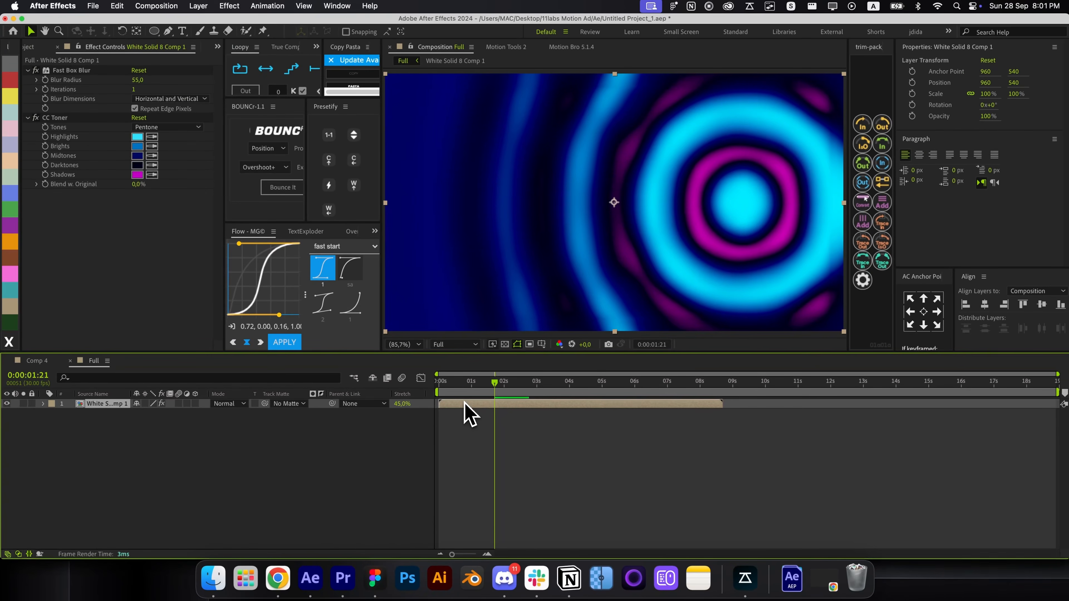
Apply the Glow effect to the ripple precomp layer and set its glow threshold to 55%
key(alt+space)
text(glow)
click(74, 233)
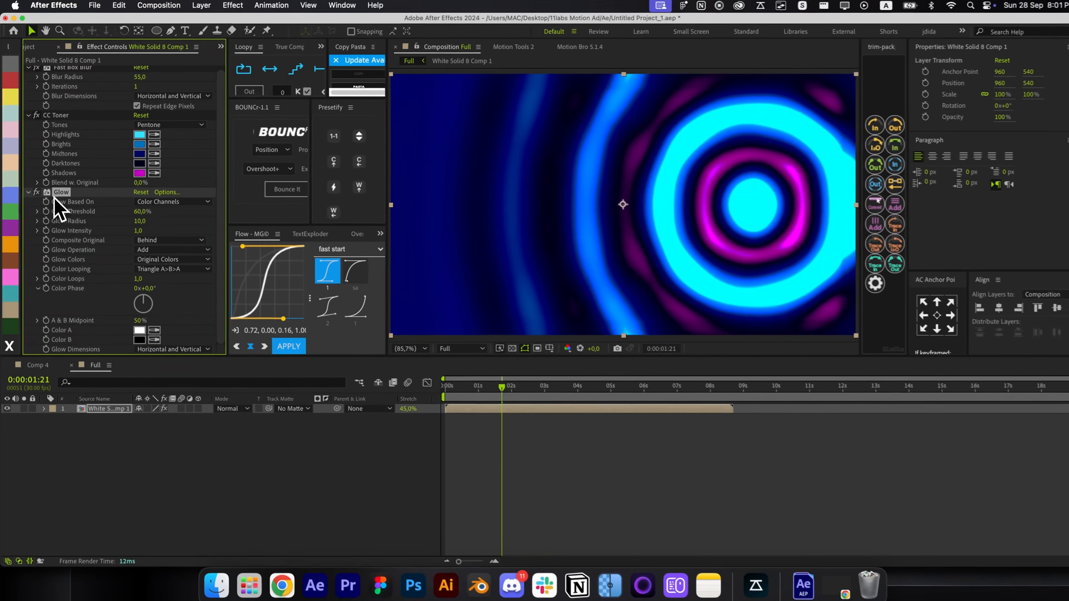
click(139, 210)
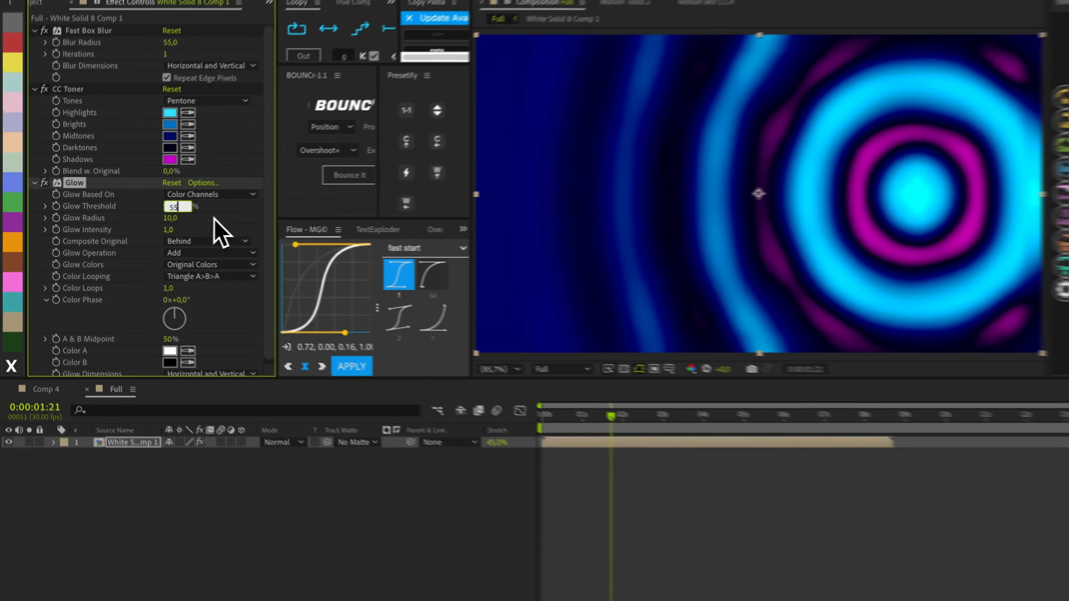
text(55)
key(Return)
Set the glow radius to 122 and scrub through the opening seconds to check the ripple
drag(145, 219, 274, 228)
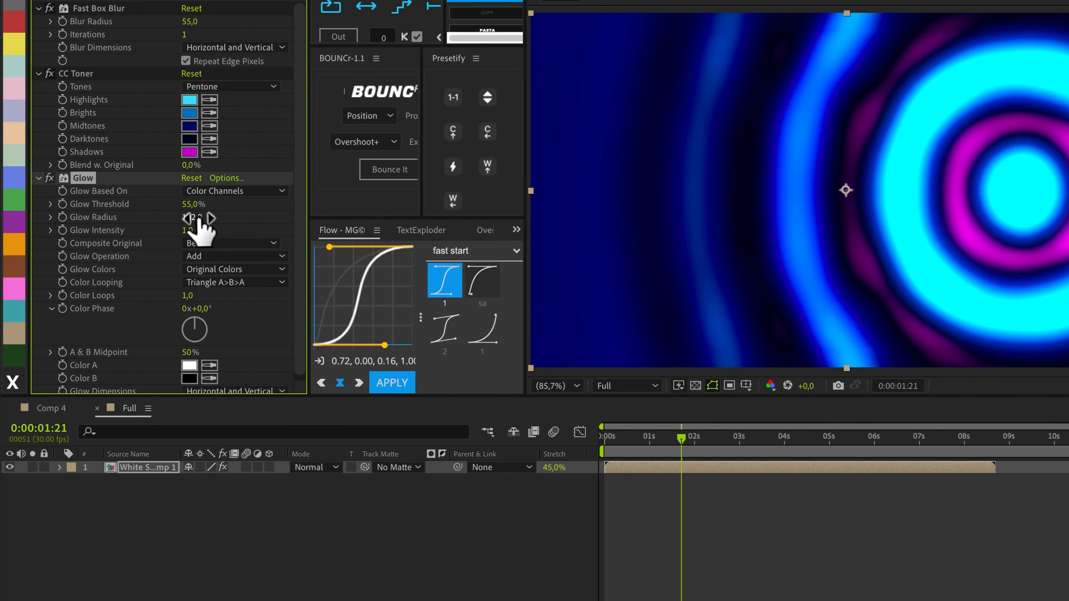
click(697, 515)
drag(681, 440, 621, 454)
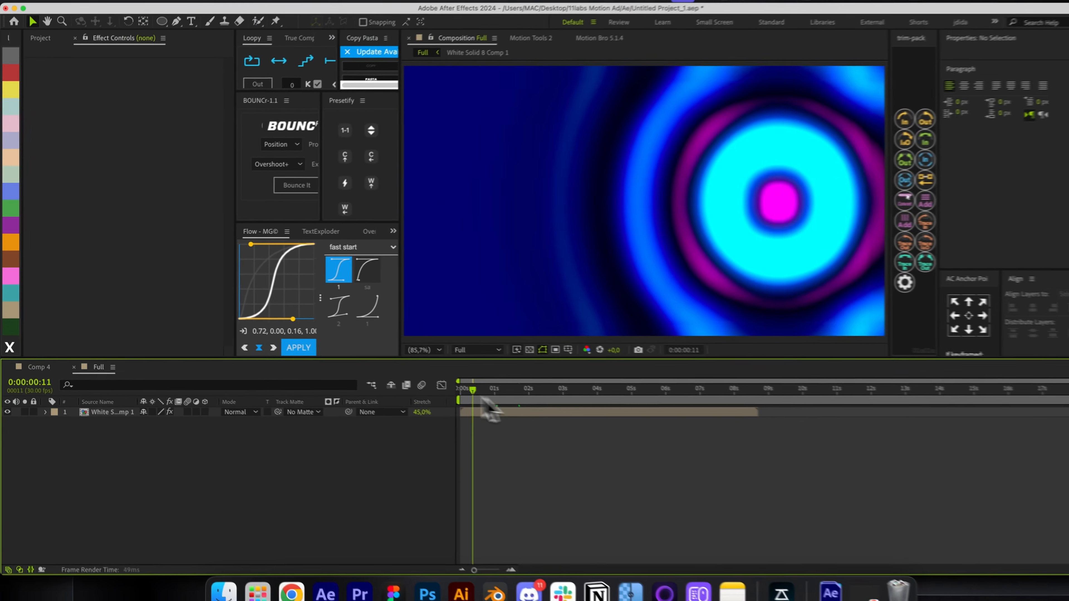
drag(450, 396, 501, 404)
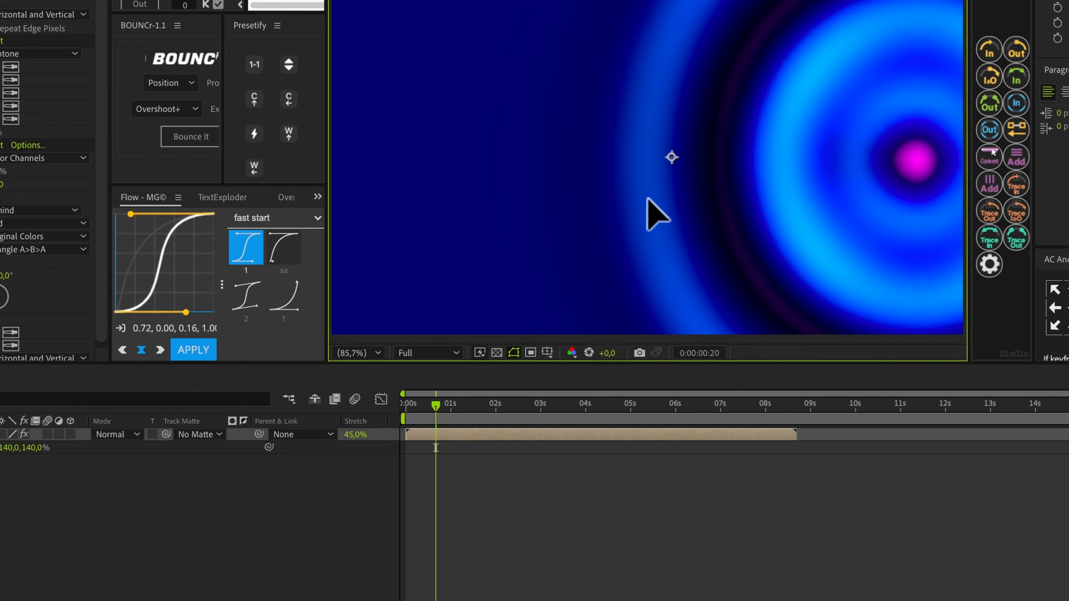
With no layer selected, set up the Pen tool with no fill and a white stroke 315 px wide
click(486, 501)
key(alt+/)
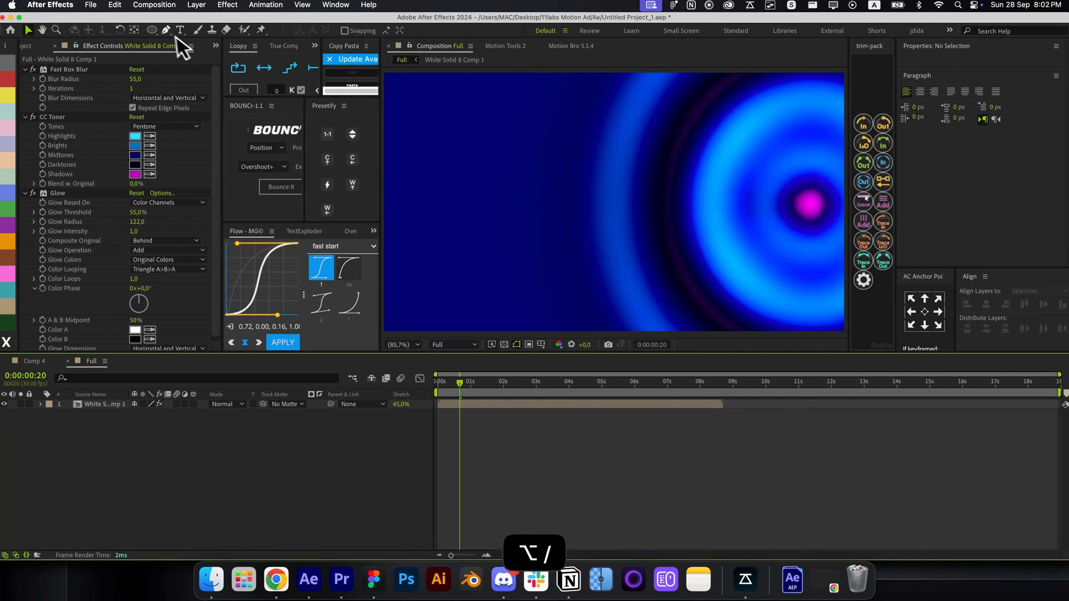
click(171, 34)
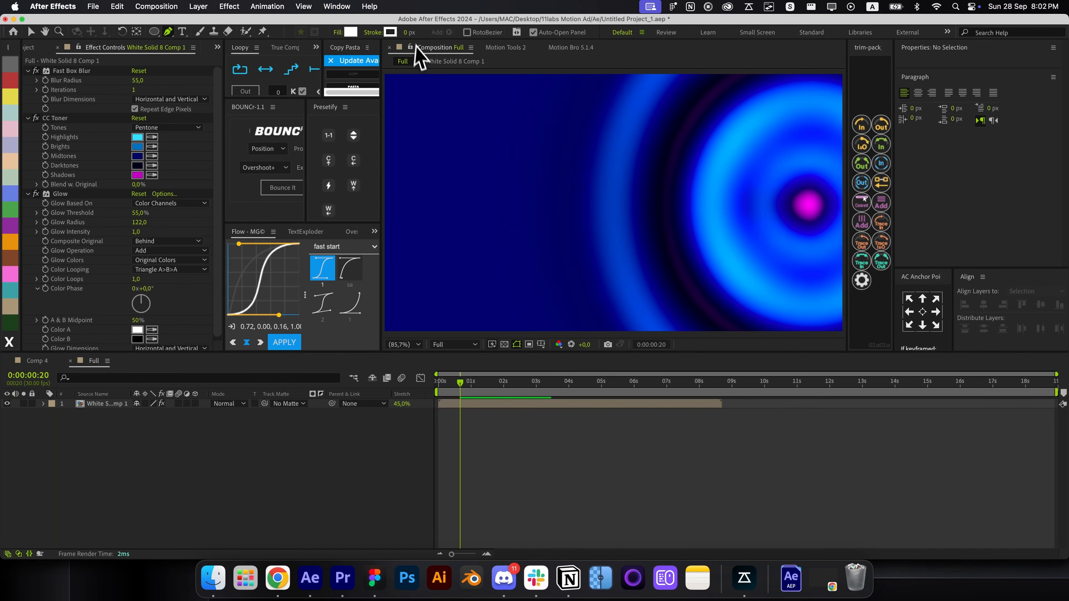
drag(551, 54, 521, 48)
alt+click(354, 34)
alt+click(354, 35)
alt+click(354, 34)
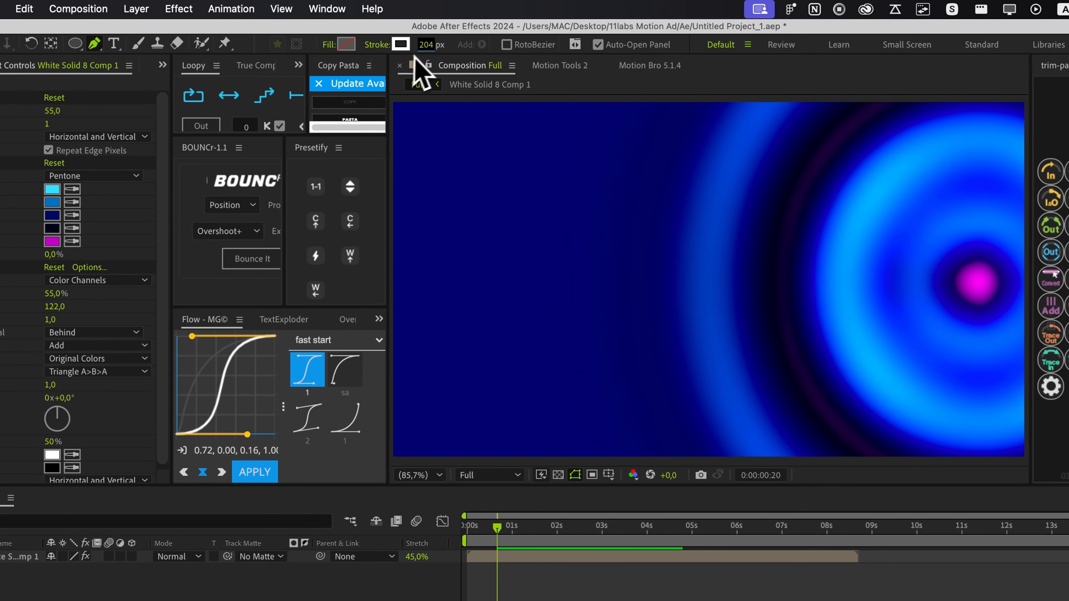
drag(426, 45, 547, 63)
scroll(611, 198, down, 1)
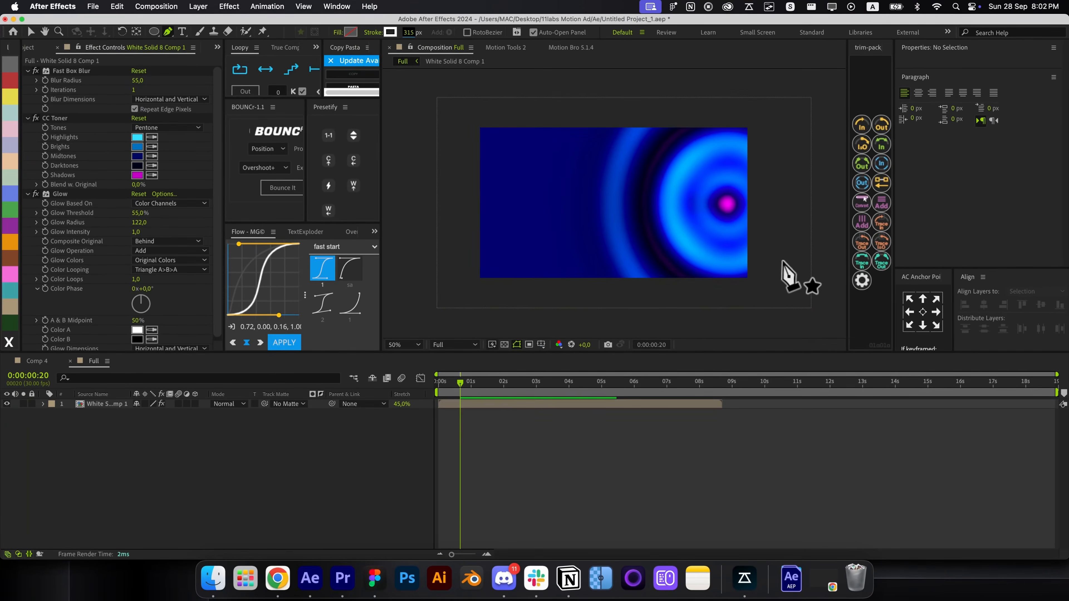
Draw an S-curved path across the whole frame from lower right to upper left, and save the project
drag(783, 261, 742, 244)
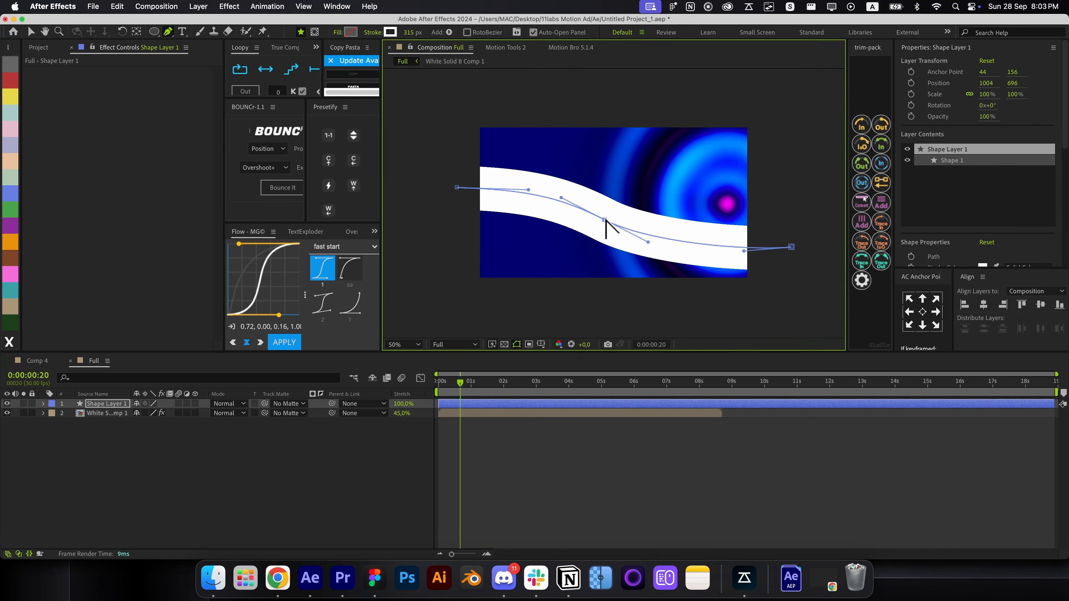
drag(560, 191, 556, 196)
click(529, 442)
drag(459, 381, 438, 382)
click(484, 403)
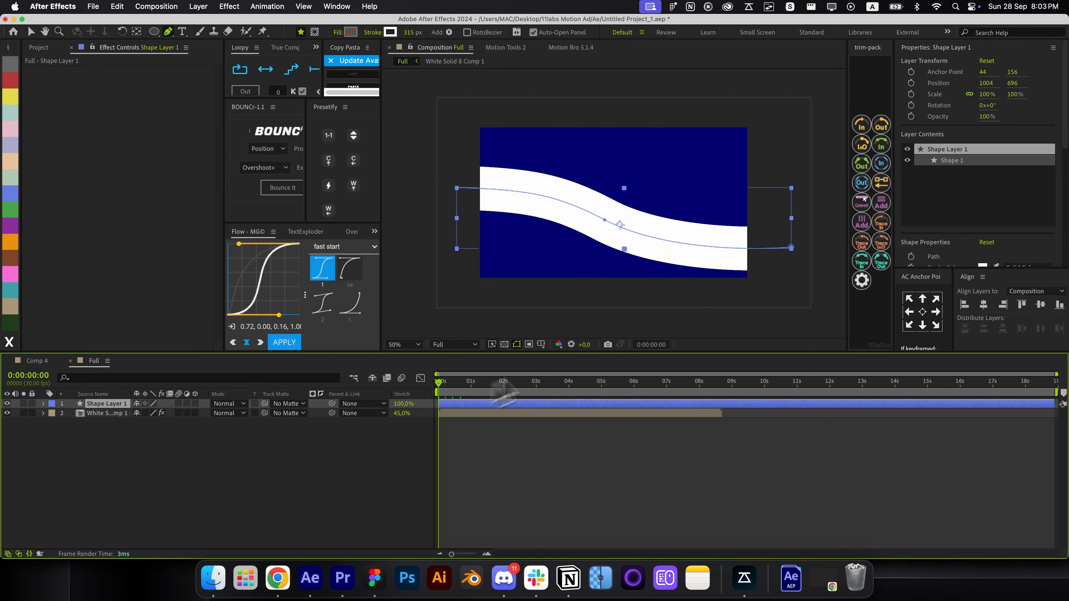
key(super+s)
Apply Fast Box Blur to the curved shape layer with a blur radius of 111
key(alt+/)
key(v)
key(alt+space)
text(fas)
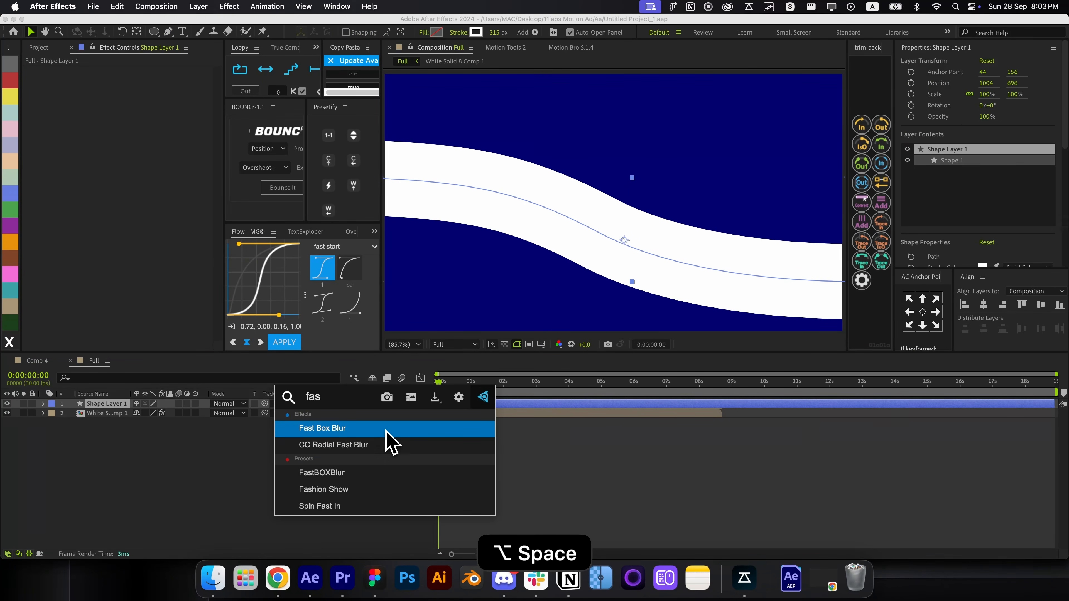
click(386, 430)
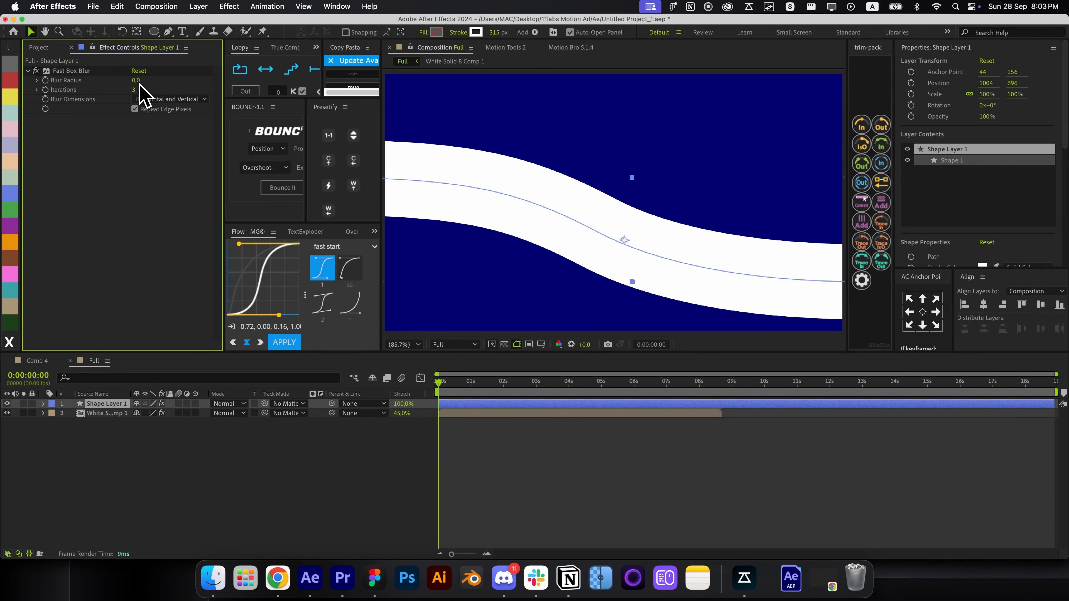
key(Return)
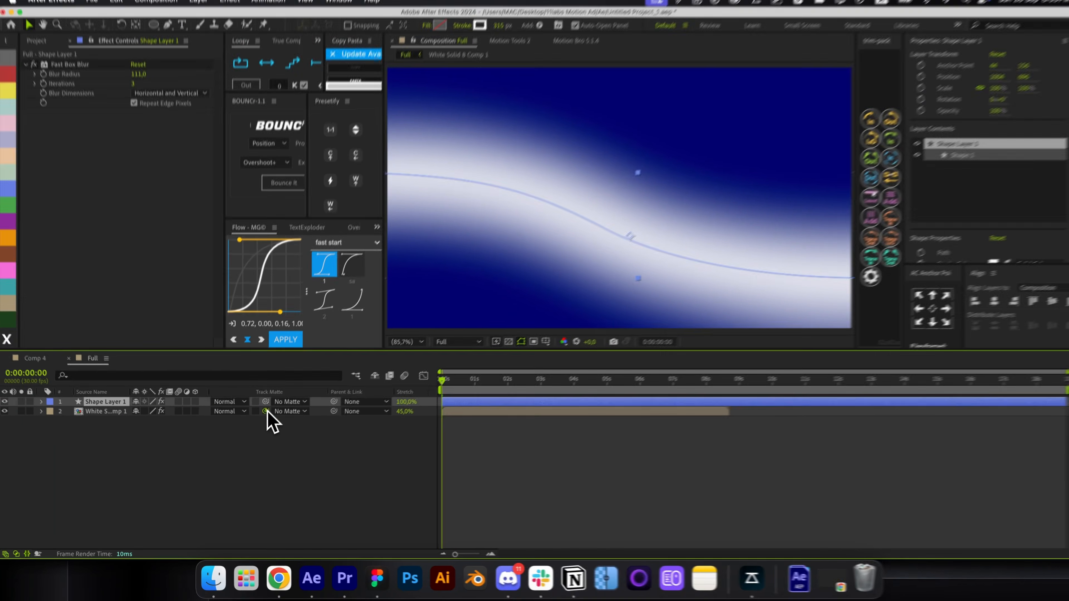
Use the blurred shape layer as the track matte of the ripple precomp layer
drag(264, 414, 184, 406)
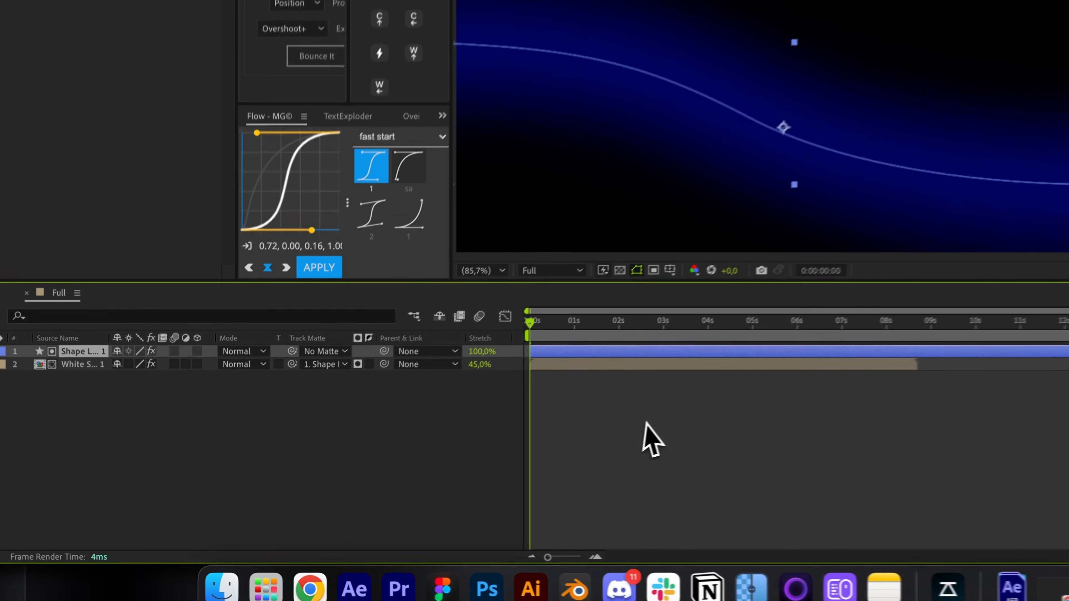
click(523, 457)
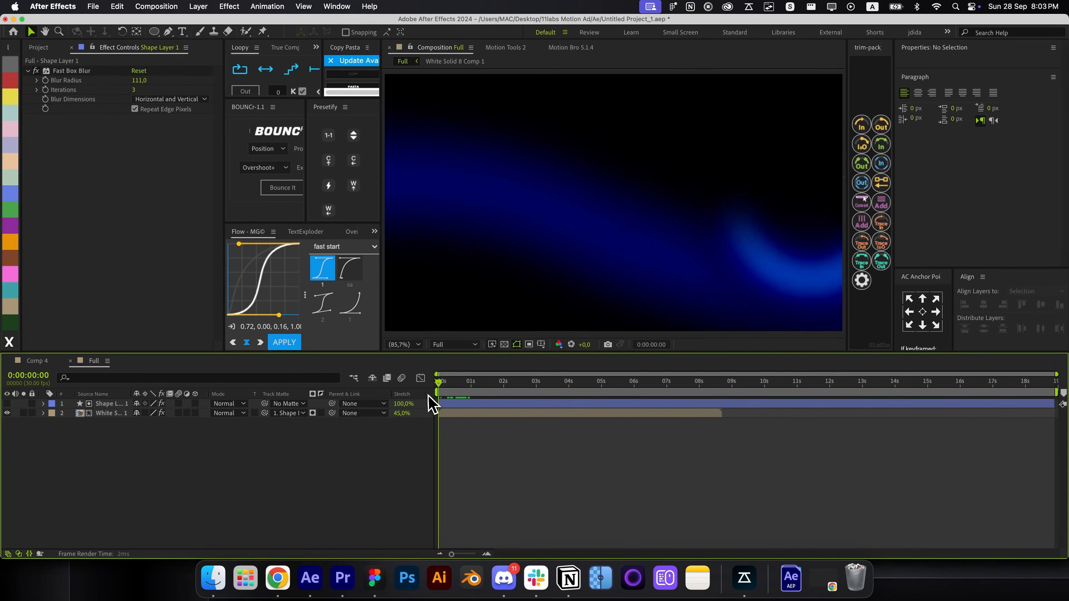
Shift the ripple precomp layer slightly earlier in time and place it at X position 1065
click(462, 405)
drag(449, 413, 469, 416)
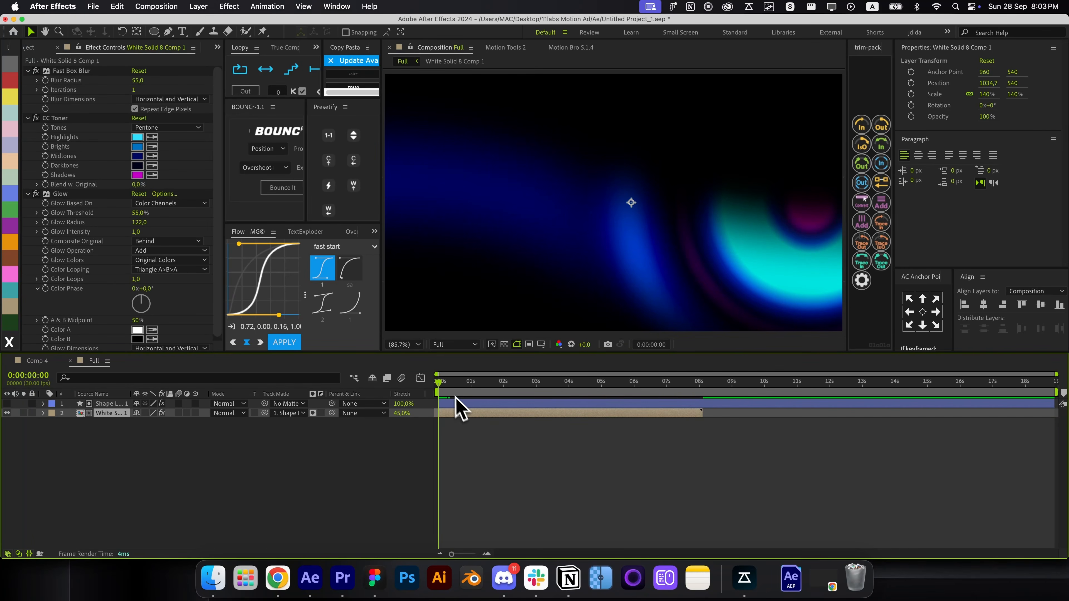
key(space)
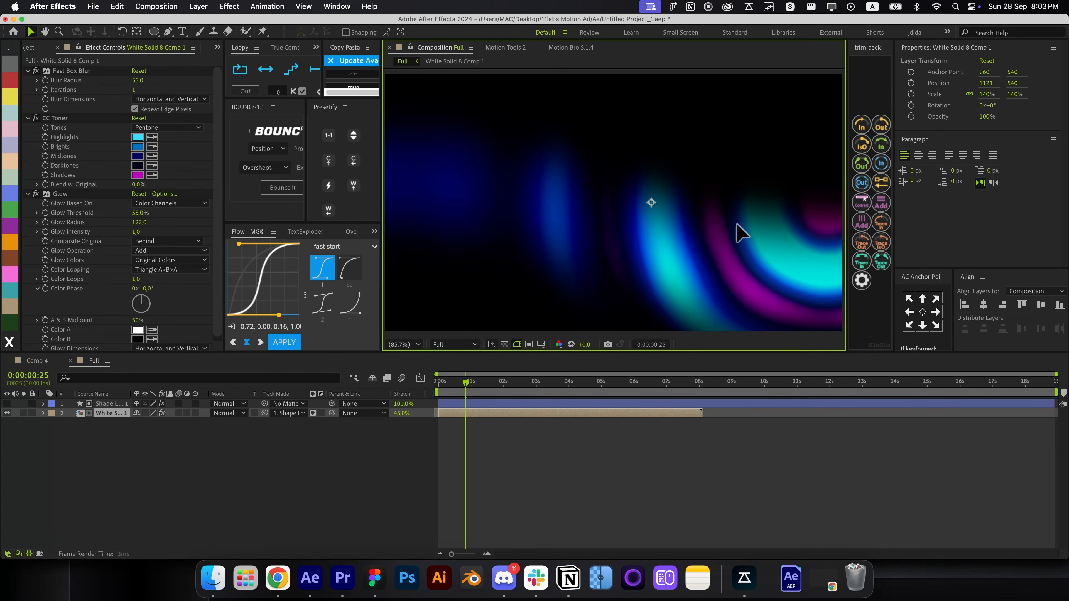
mouse_move(741, 233)
mouse_down()
mouse_move(756, 236)
mouse_move(727, 235)
mouse_up()
Darken the CC Toner highlights to a cyan with about 78% brightness
click(137, 137)
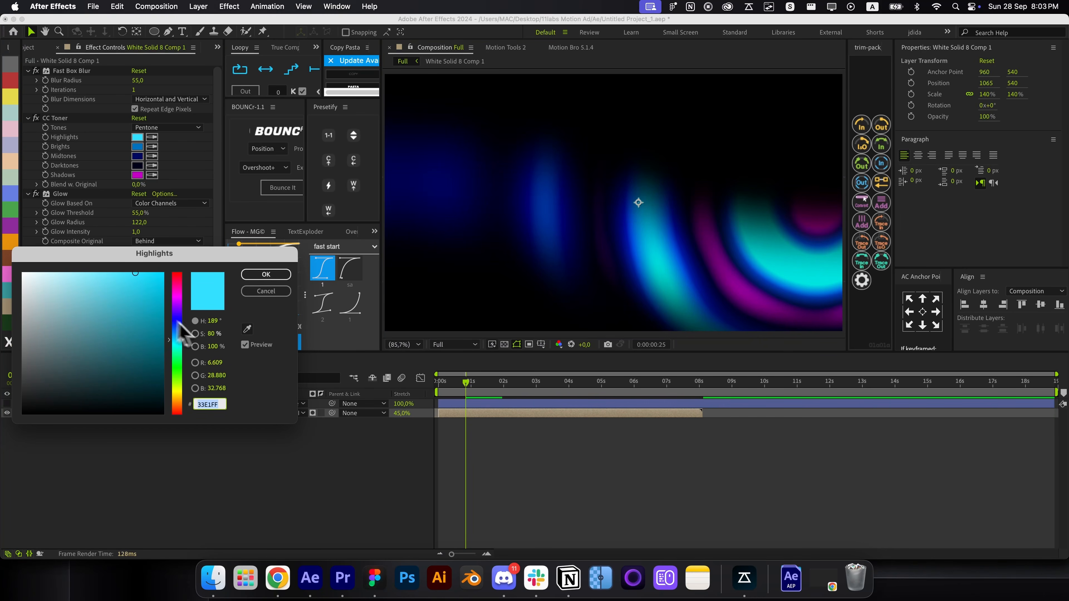
drag(211, 343, 198, 340)
click(258, 293)
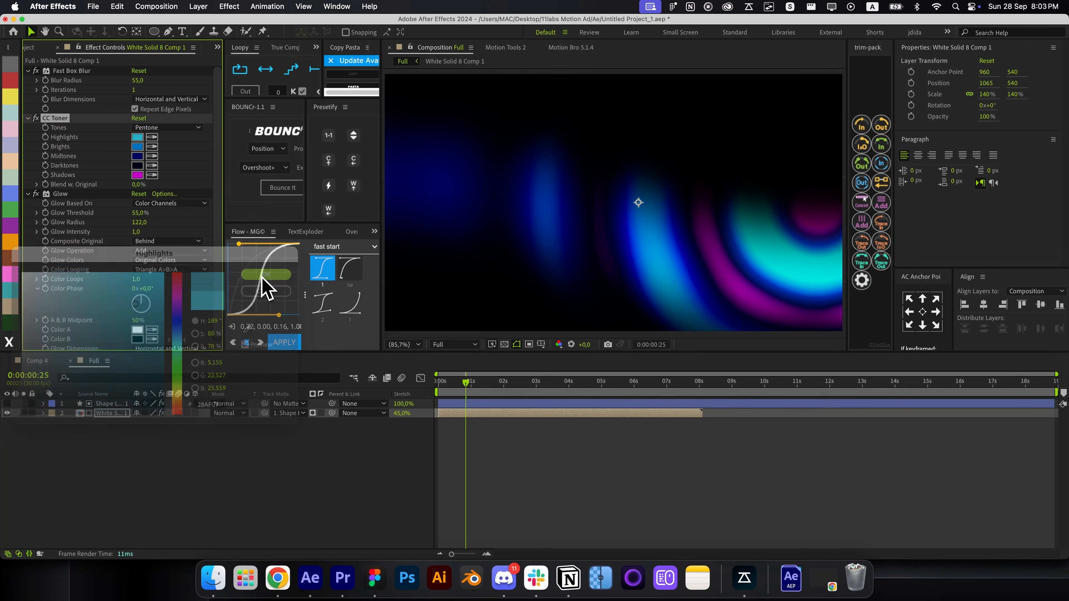
Apply Chromatic Aberration (Free) to the ripple precomp layer
key(alt+space)
text(chr)
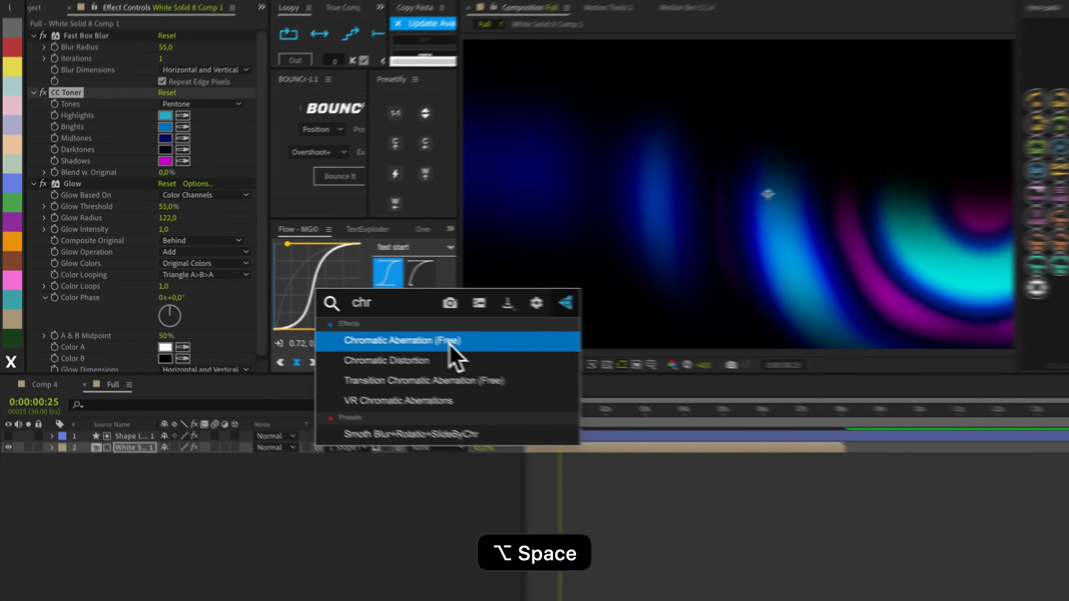
click(448, 343)
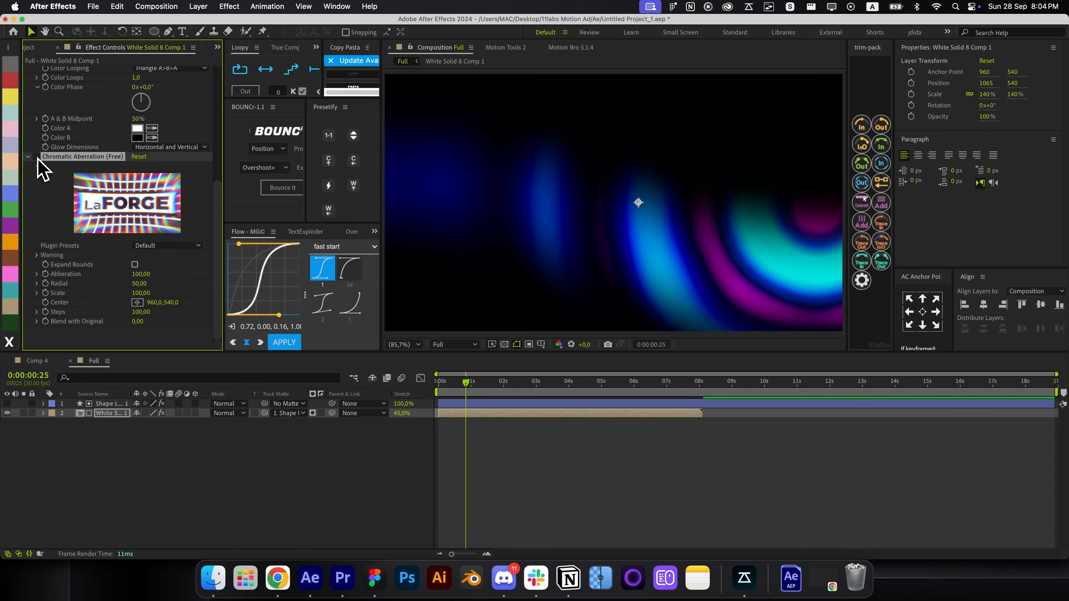
click(449, 446)
Add trim-pack's in-and-out trim path animation to the shape layer and go to frame 20
click(471, 404)
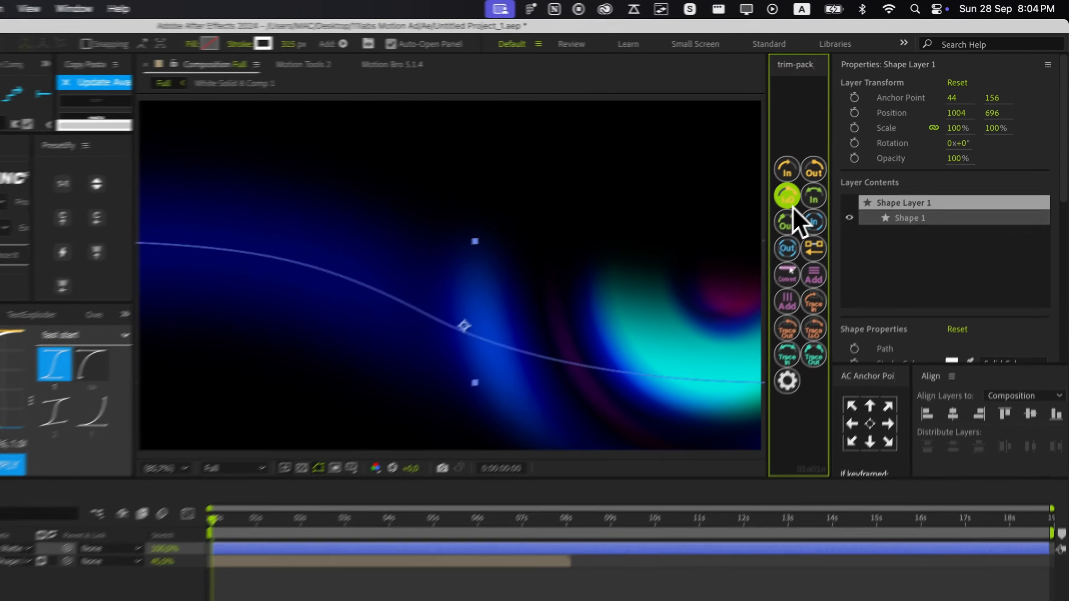
click(792, 207)
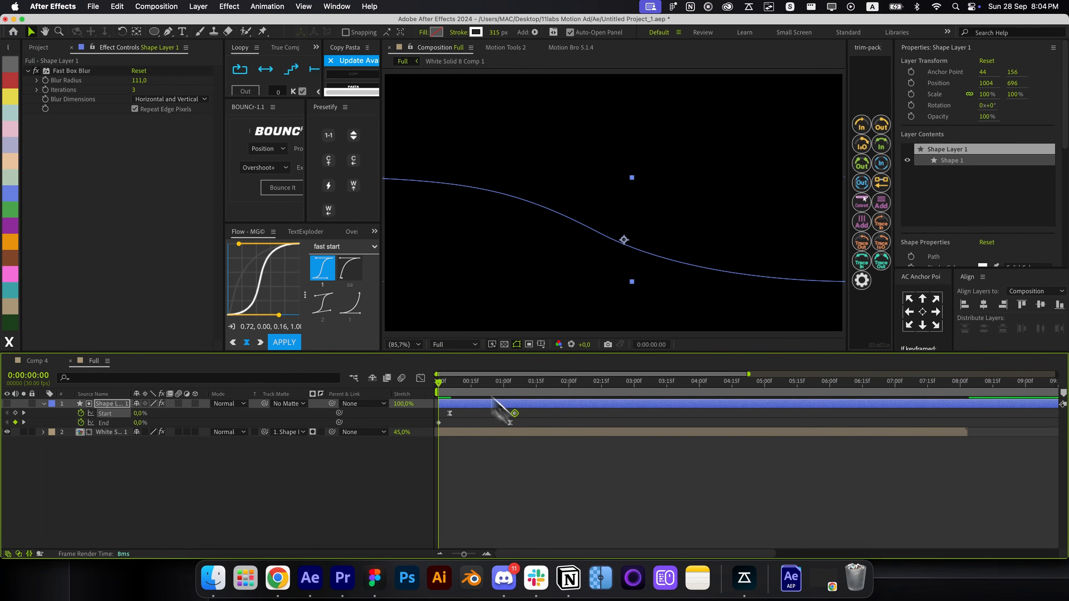
drag(470, 381, 485, 385)
Remove the Start and End keyframes from the shape layer's trim path and keyframe its Offset at frame 20
key(u)
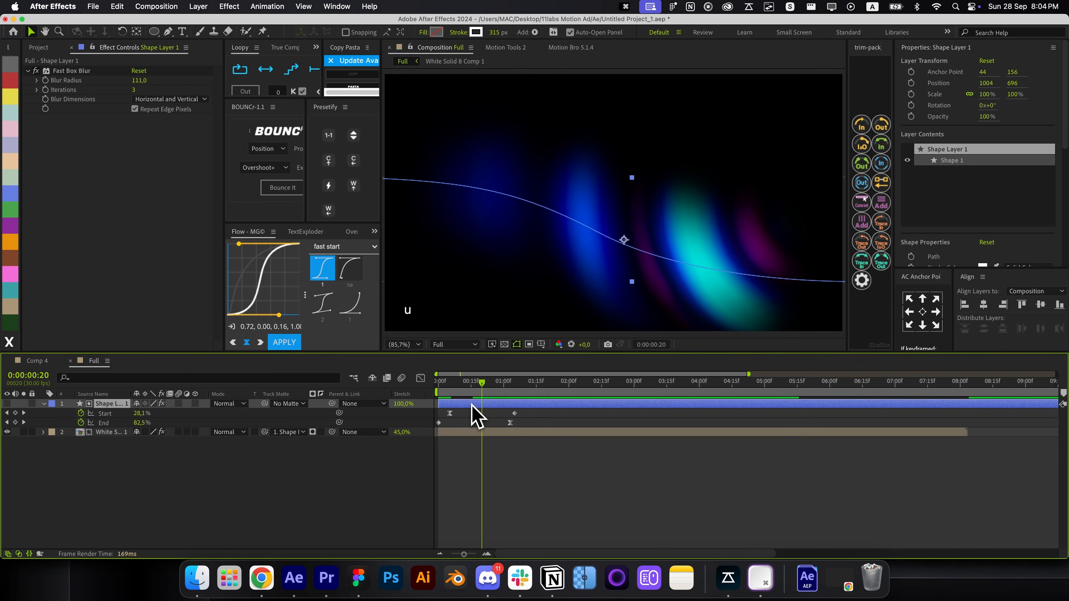
key(u)
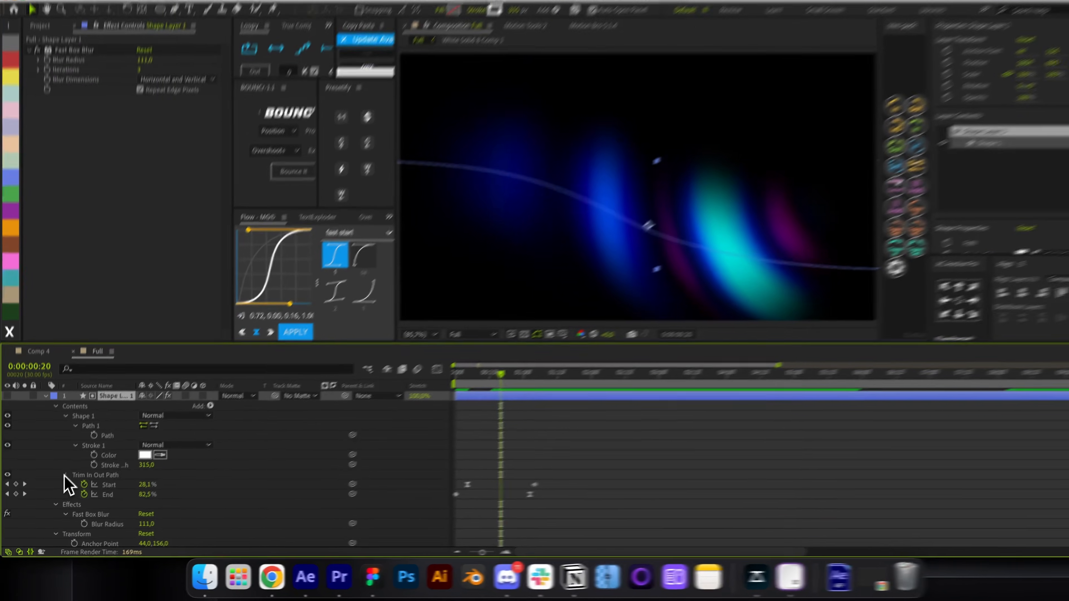
double_click(64, 480)
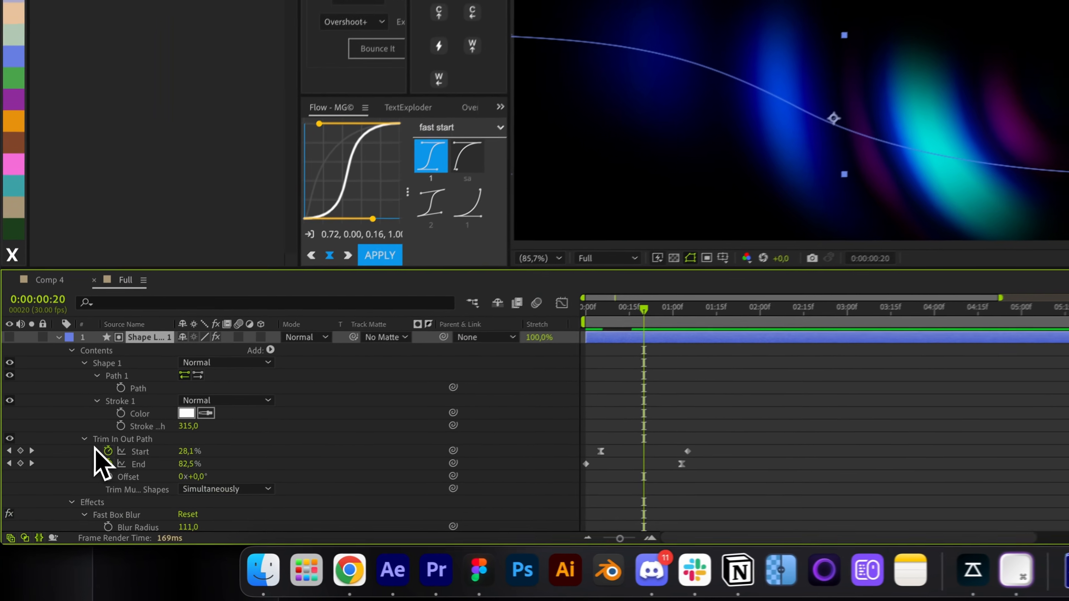
click(80, 489)
click(80, 498)
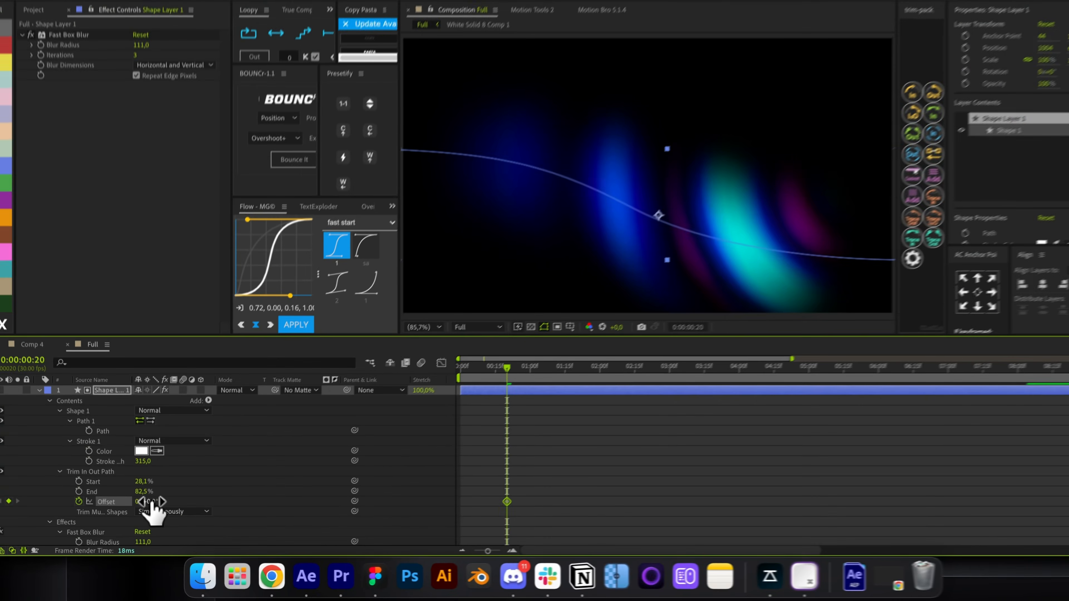
Set the trim path's Offset to 263° at frame 20
drag(152, 505, 245, 502)
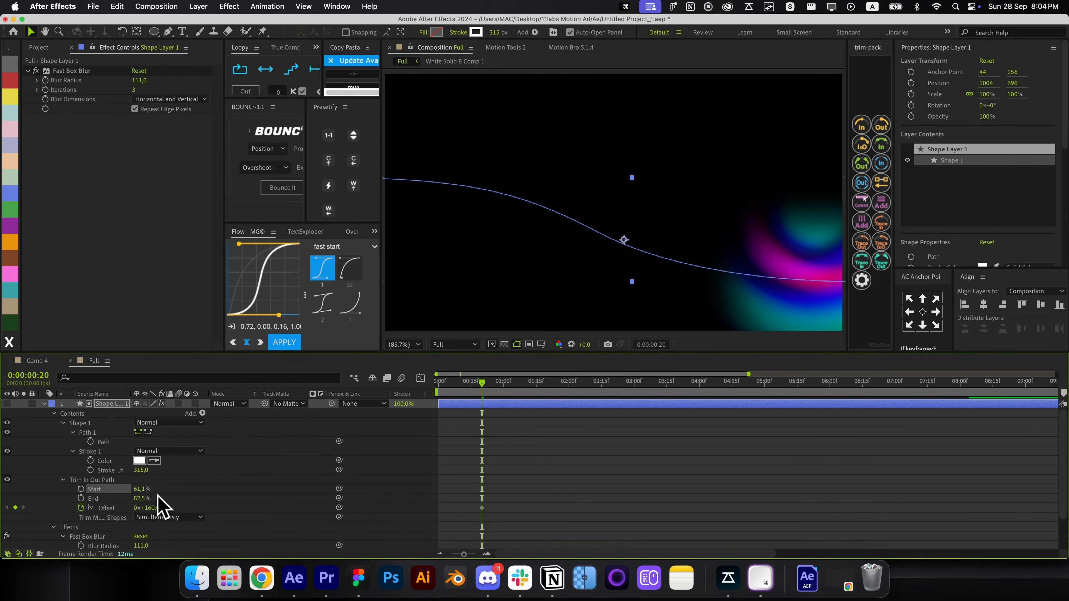
drag(151, 506, 209, 507)
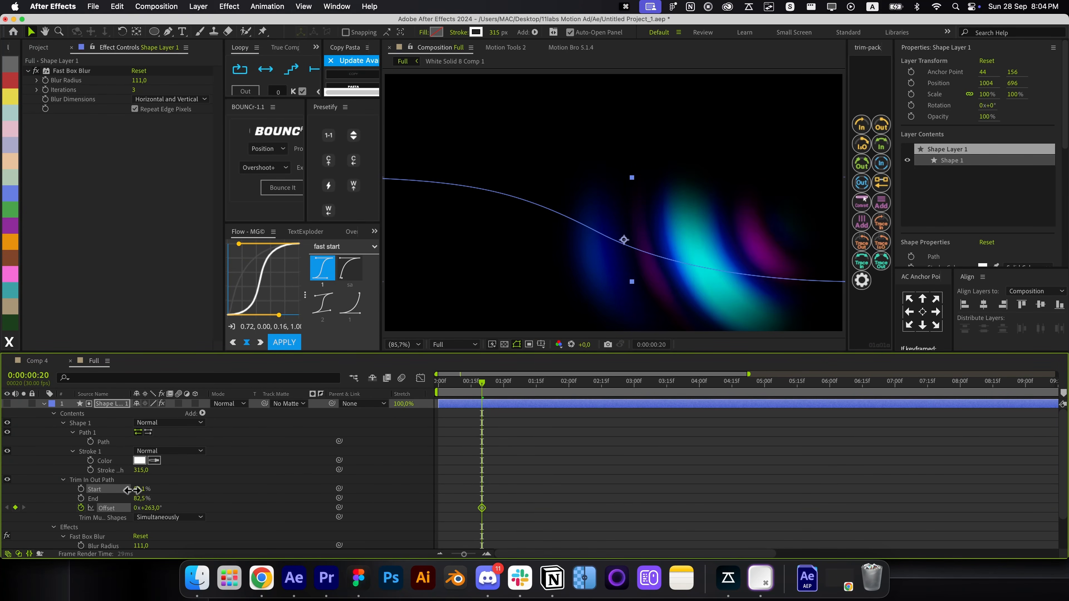
Set the shape layer's trim path Start to 50% and readjust its End and Offset values
click(139, 489)
text(50)
key(Return)
click(143, 500)
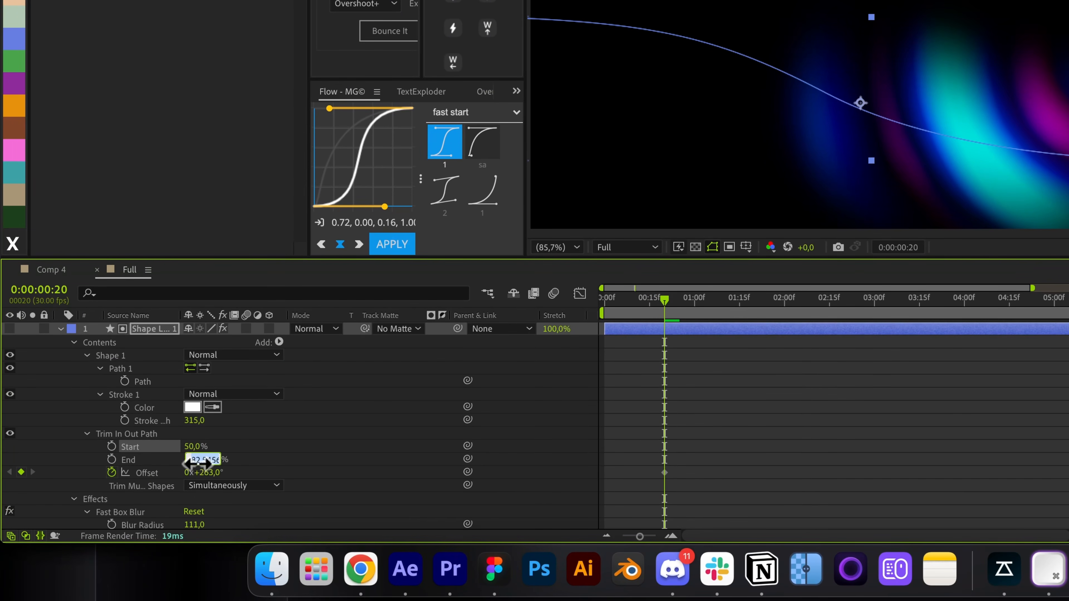
drag(208, 472, 87, 452)
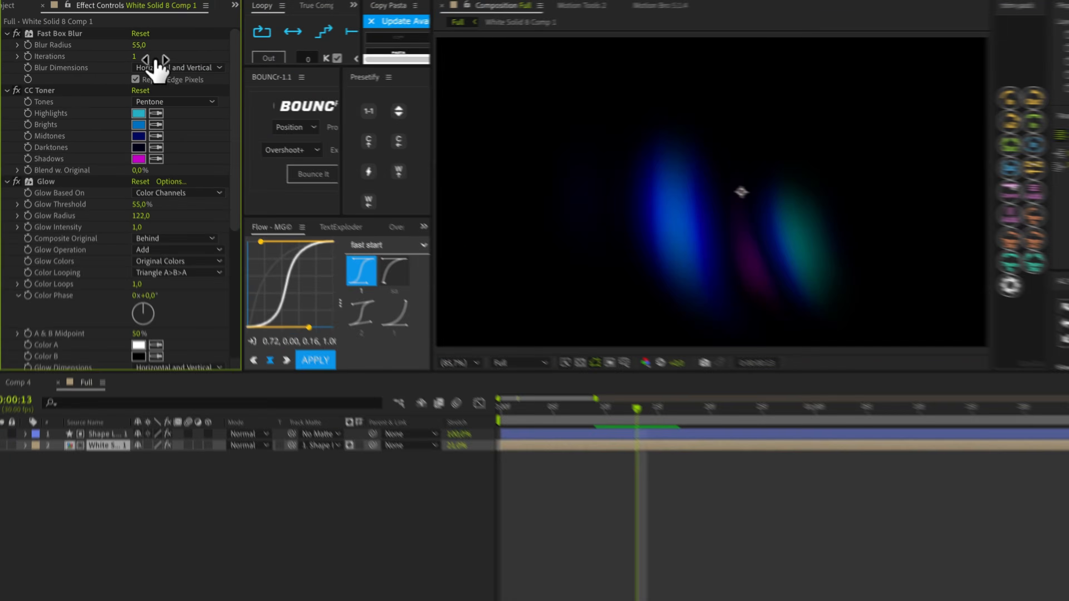
Raise the ripple layer's Fast Box Blur radius to 82 and delay the shape layer's last Offset keyframe to about frame 27
drag(145, 80, 156, 80)
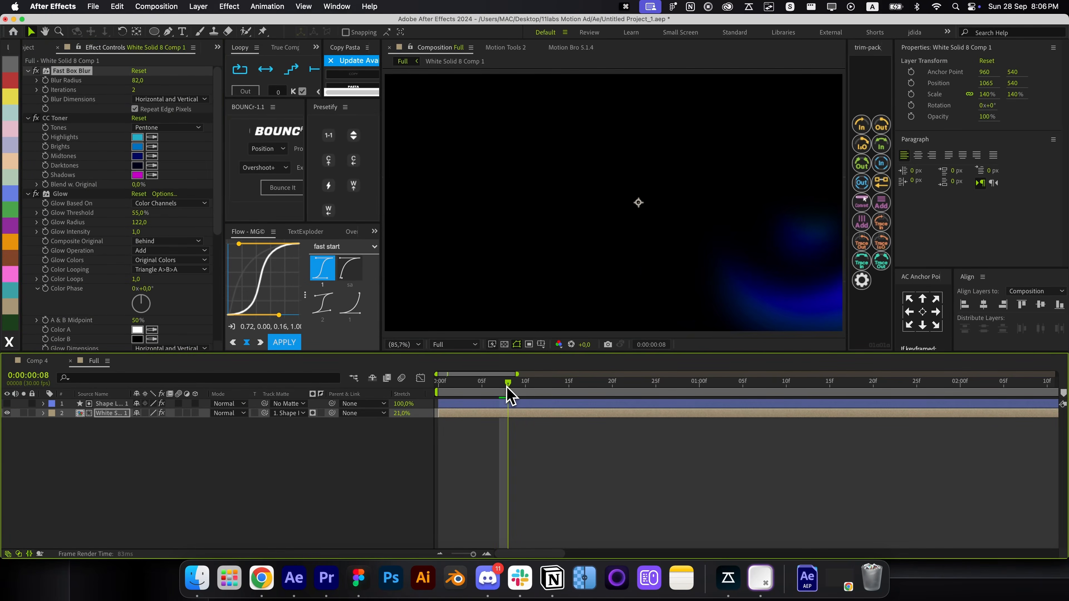
key(u)
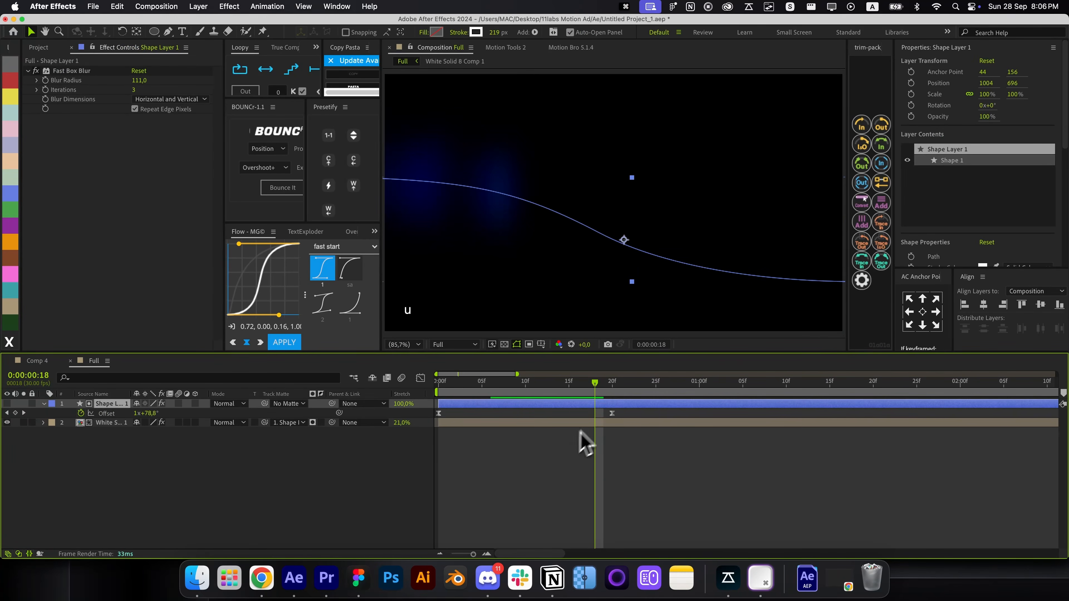
click(581, 433)
drag(612, 414, 614, 415)
drag(614, 415, 673, 414)
key(space)
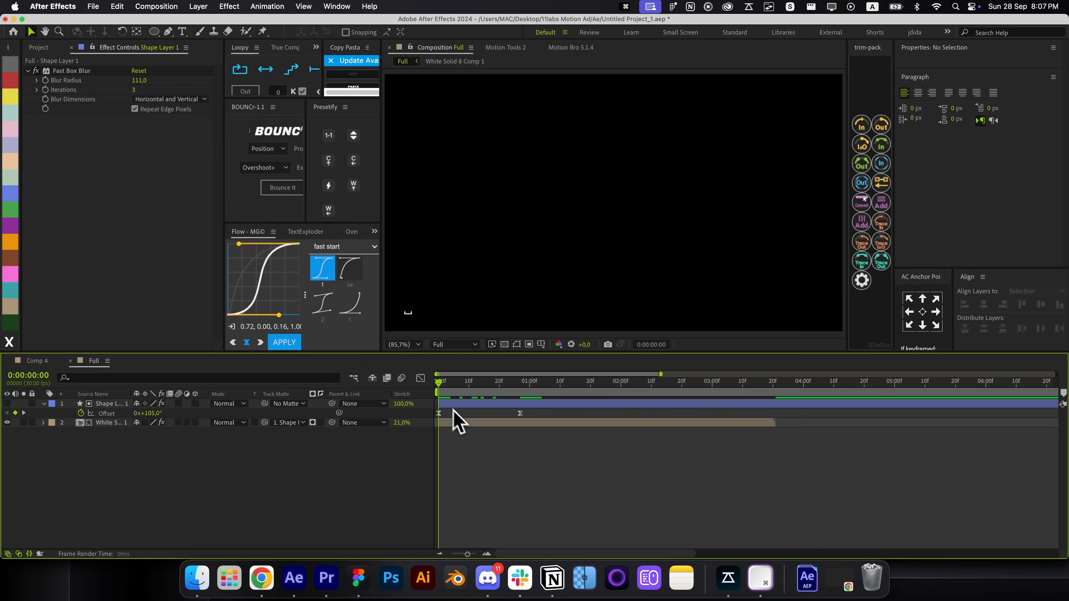
Trim the shape layer to start at frame 8 and pull its path's left endpoint farther outside the composition frame
click(451, 405)
key(alt+bracketleft)
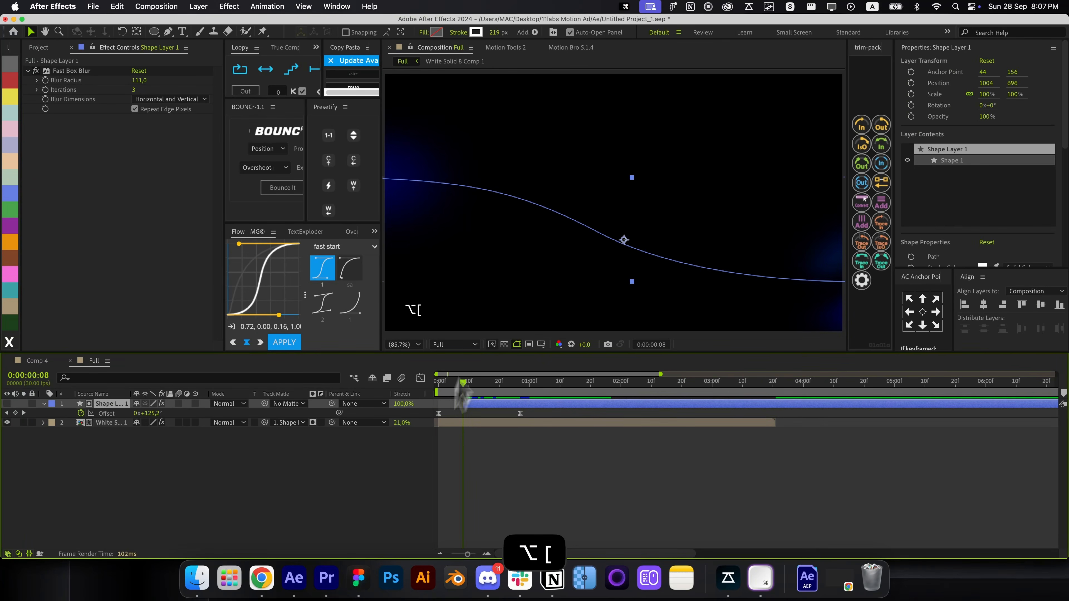
scroll(459, 202, down, 1)
key(g)
drag(457, 189, 419, 178)
key(g)
click(551, 525)
Extend the shape layer's start back to the beginning of the composition and preview the reveal
drag(463, 403, 454, 402)
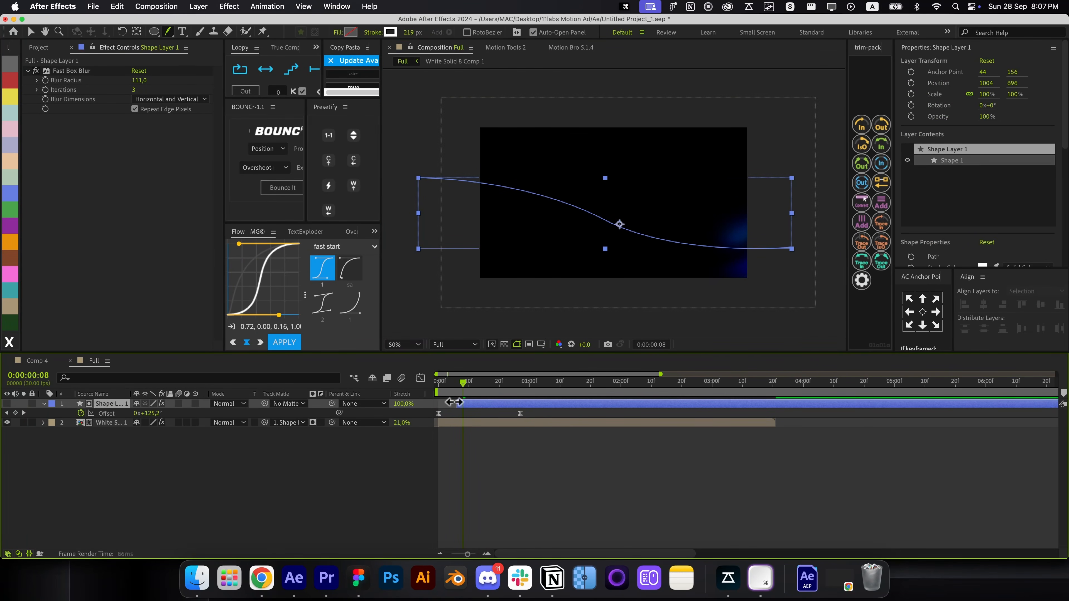
key(alt+slash)
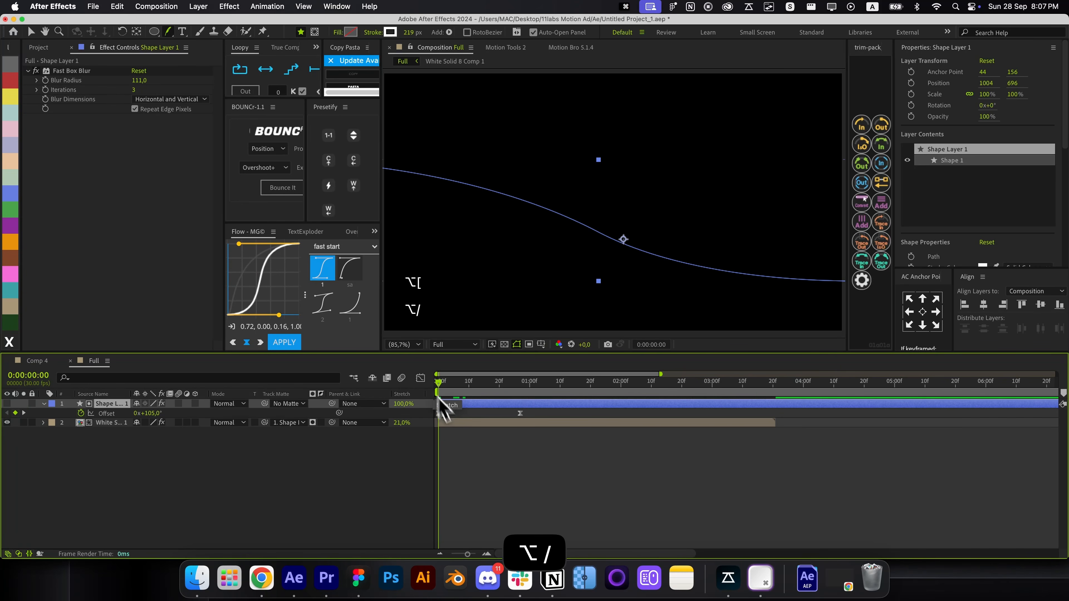
click(481, 470)
key(space)
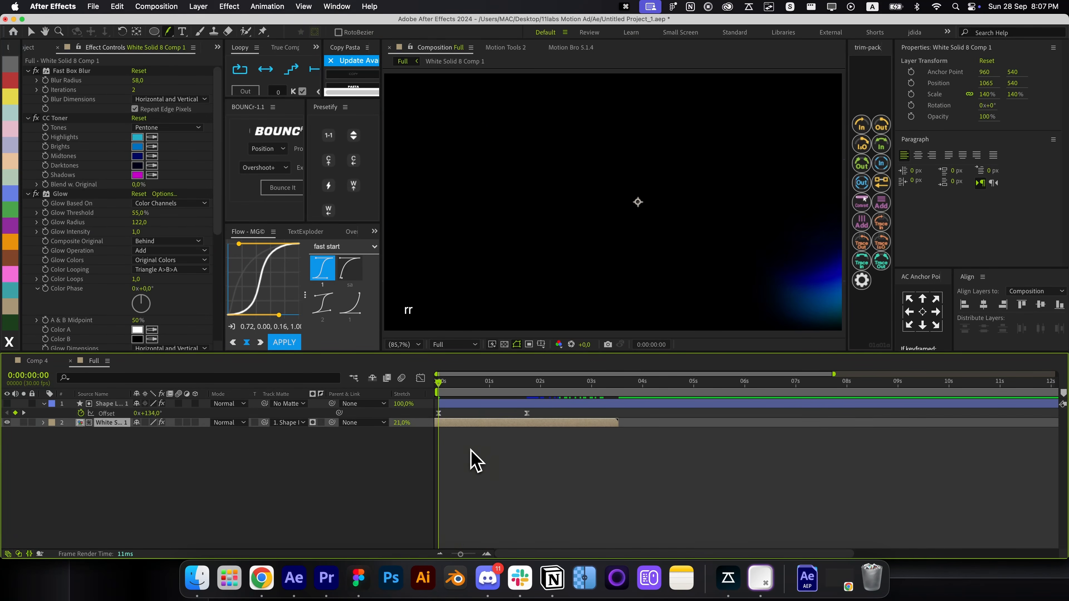
Preview the ripple reveal, turn on the shape layer's visibility and return to the first frame
click(476, 462)
key(space)
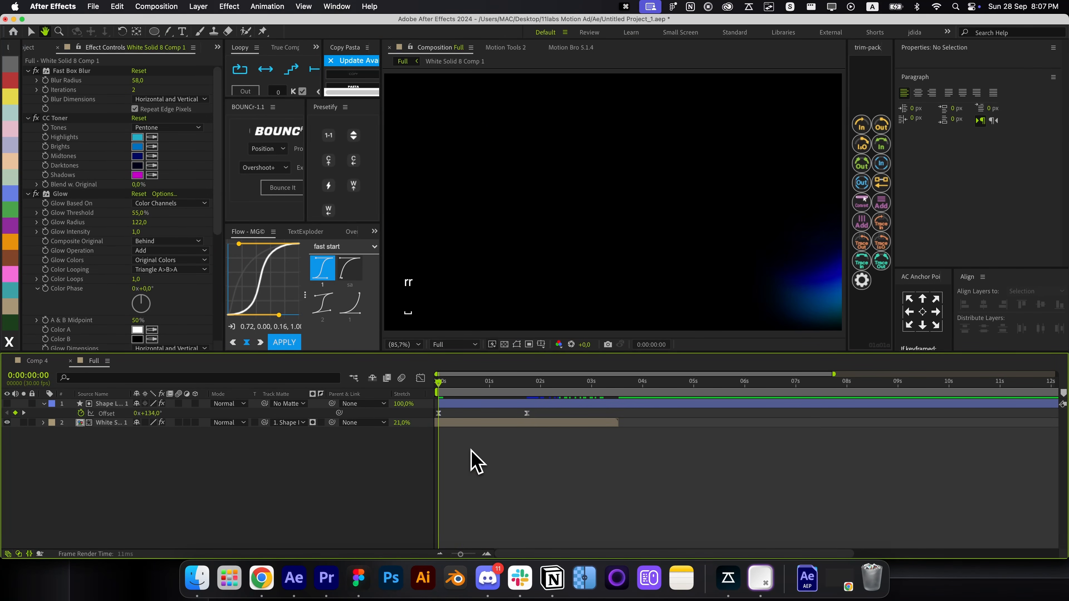
click(475, 403)
key(space)
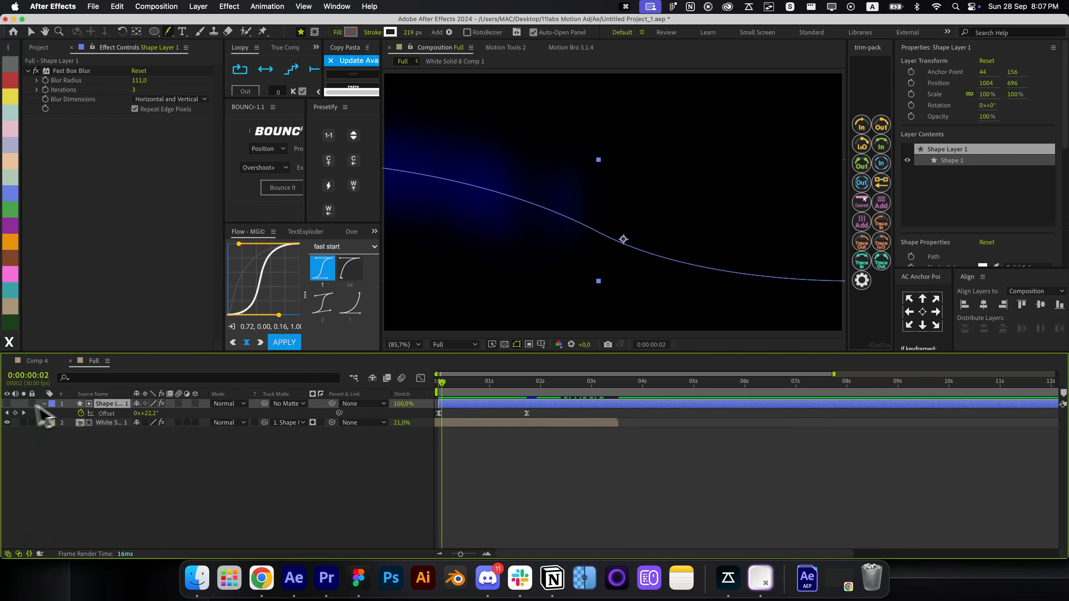
click(7, 404)
drag(446, 392, 420, 393)
scroll(483, 424, up, 4)
scroll(488, 436, left, 3)
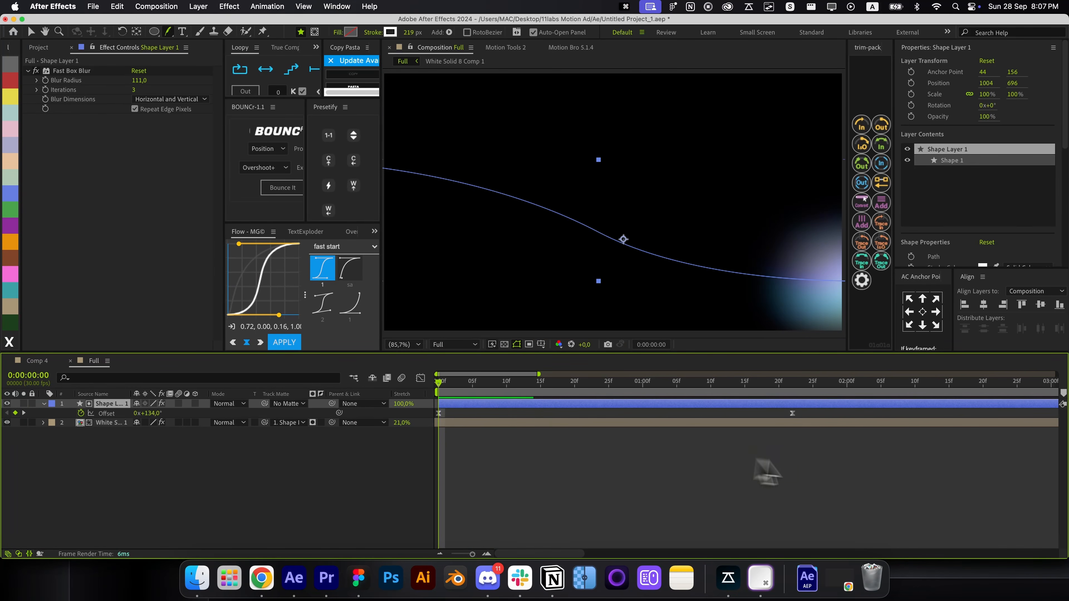
Reshape the Offset value graph, pulling the first keyframe's handle straight up and the last one's straight down, and preview it
click(420, 378)
right_click(501, 450)
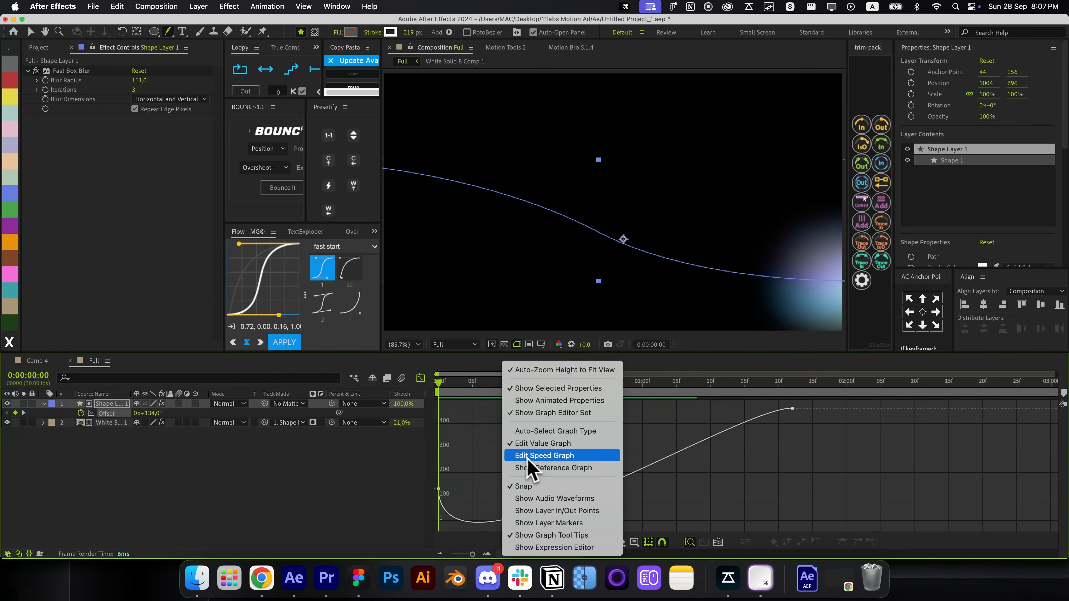
click(470, 444)
drag(458, 474, 429, 424)
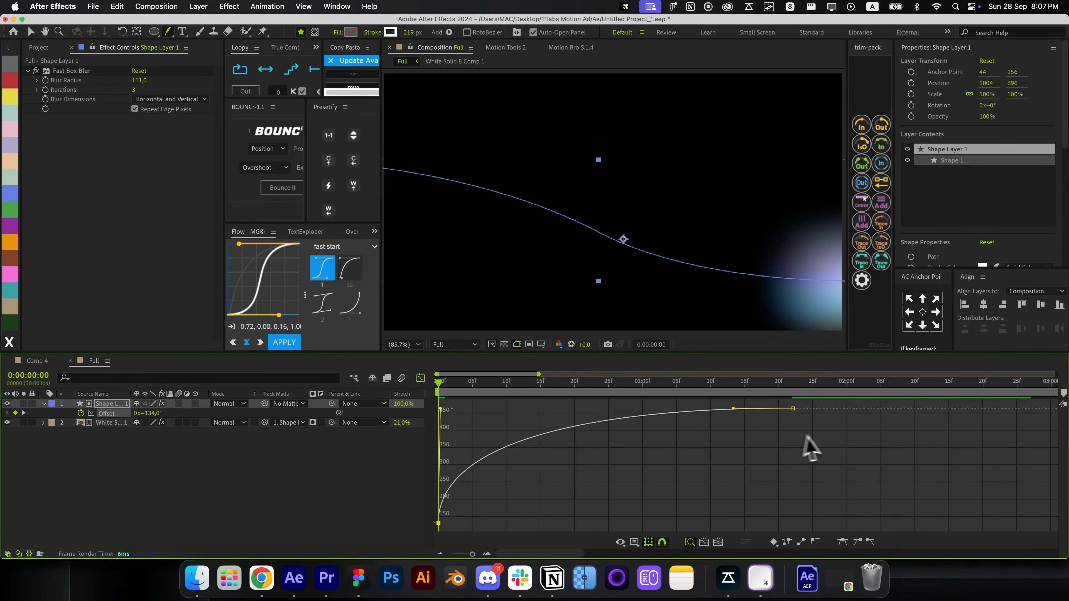
drag(733, 408, 790, 475)
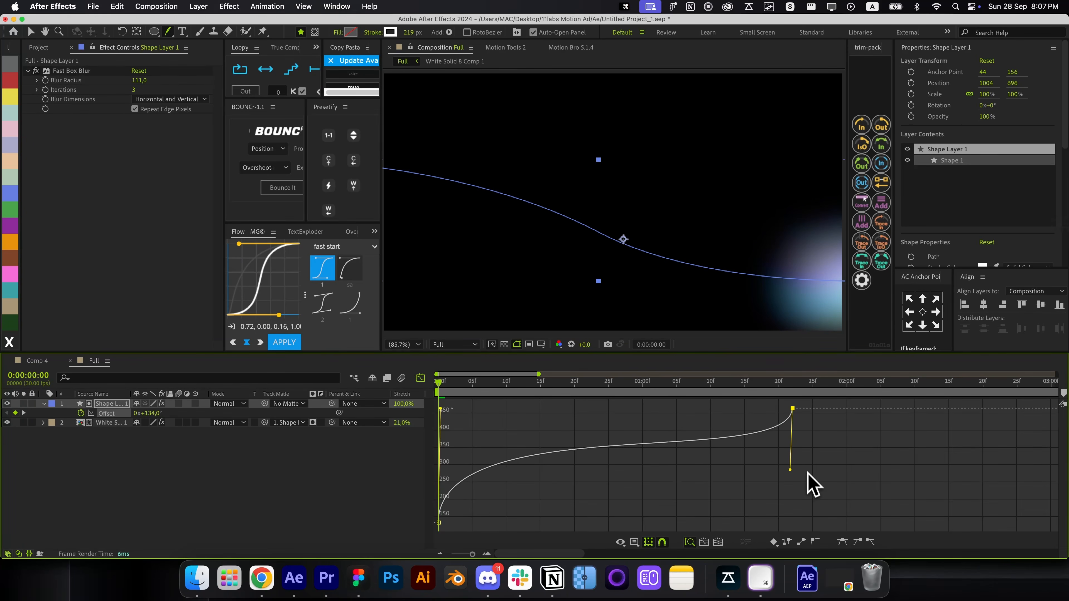
key(space)
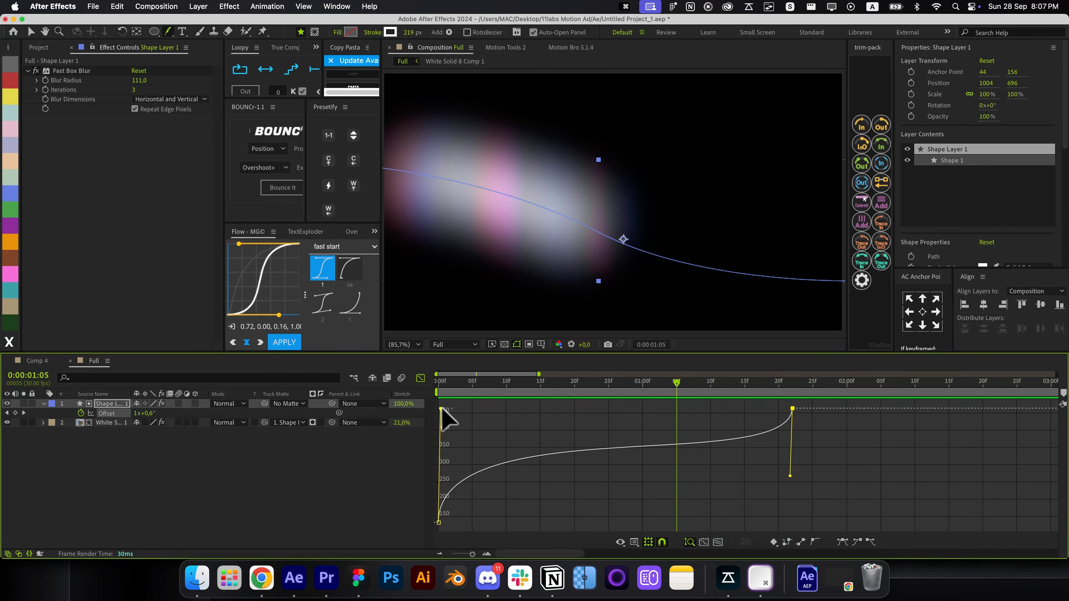
Shorten the first Offset keyframe's handle to about 300° in the value graph, preview the motion and close the graph editor
drag(441, 409, 438, 465)
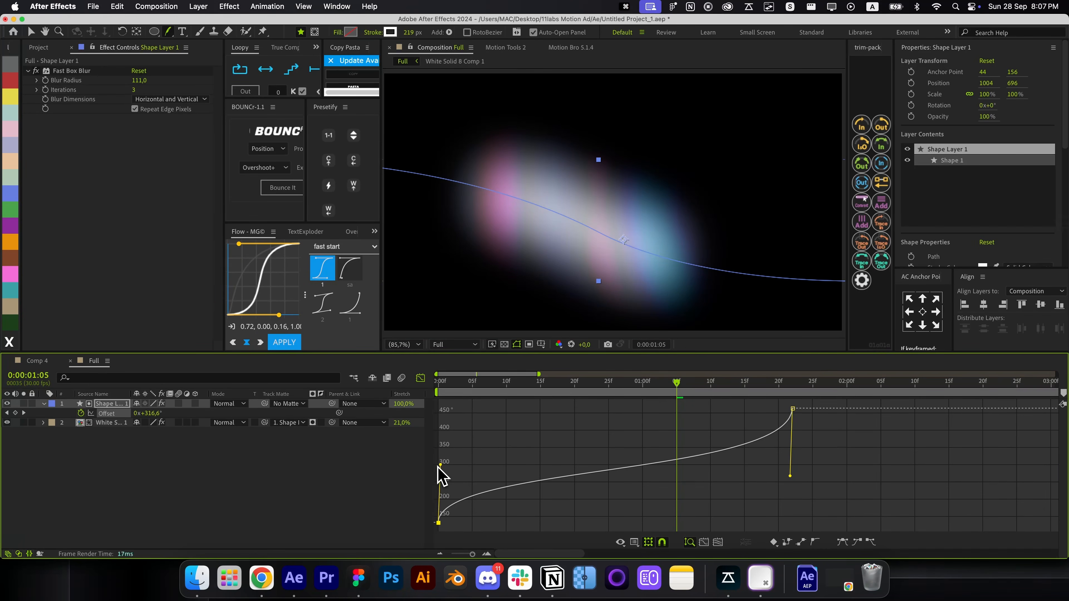
key(space)
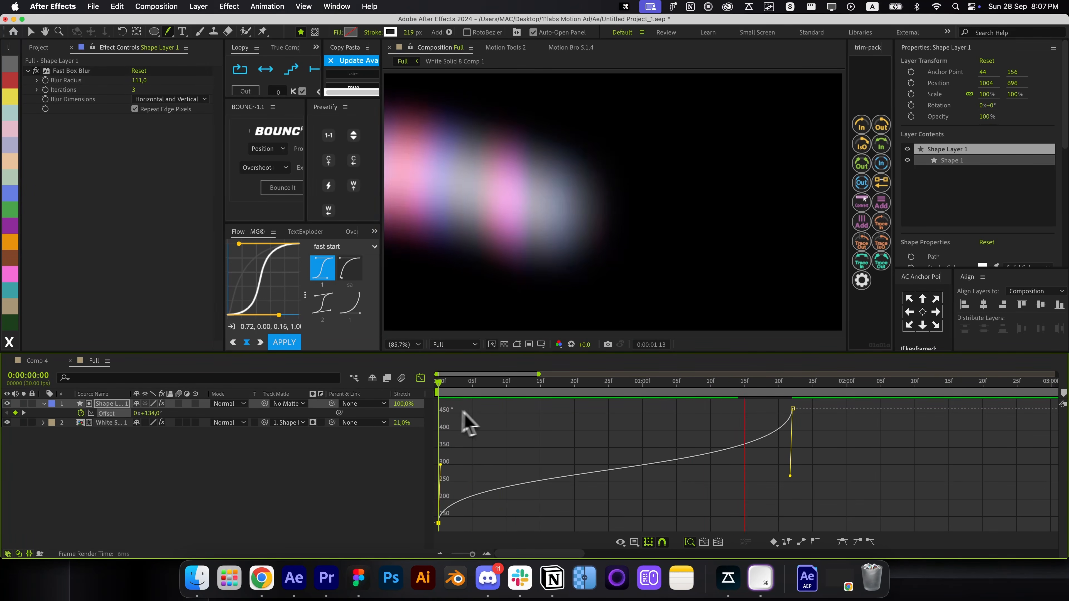
key(space)
click(421, 379)
Hide the shape layer again and preview the coloured ripple reveal
key(r)
key(r)
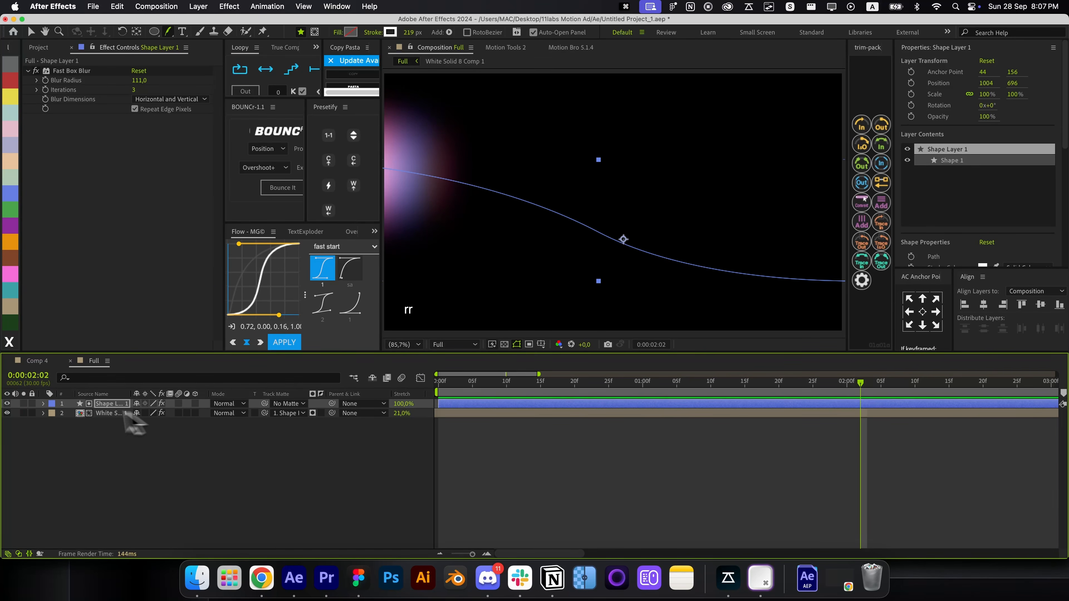
click(7, 404)
key(space)
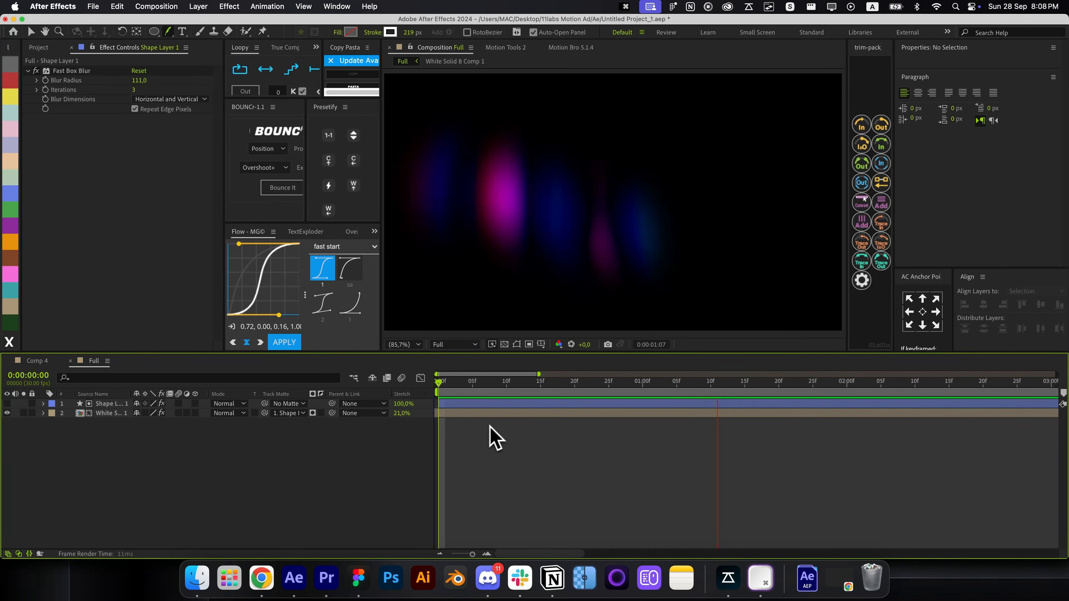
Set the ripple layer's time stretch to 49% and preview the slower ripple
scroll(499, 426, down, 3)
drag(404, 413, 441, 411)
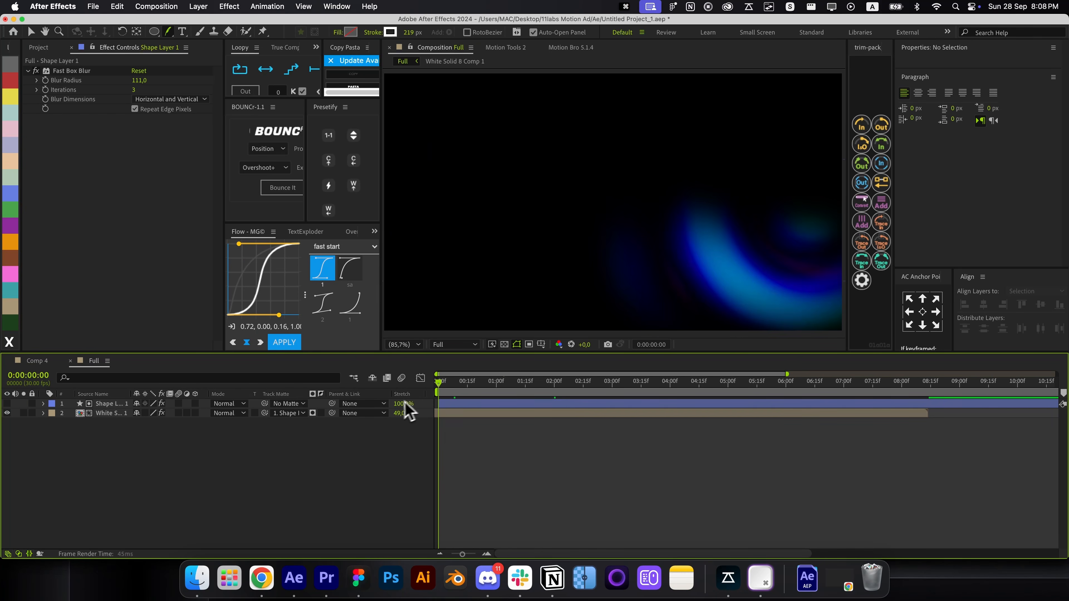
click(449, 414)
key(alt+space)
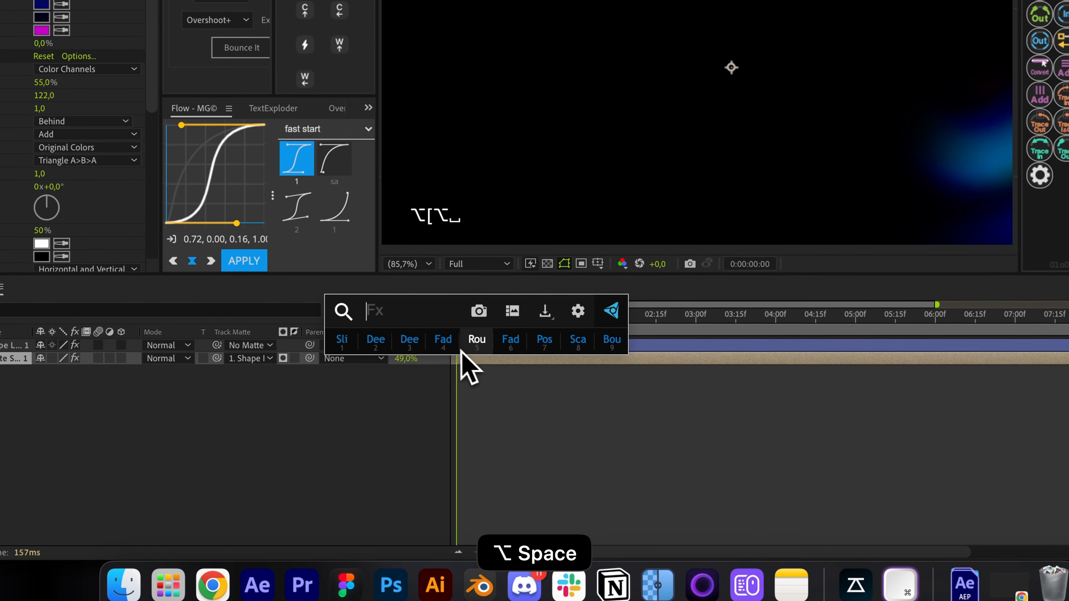
click(497, 387)
key(space)
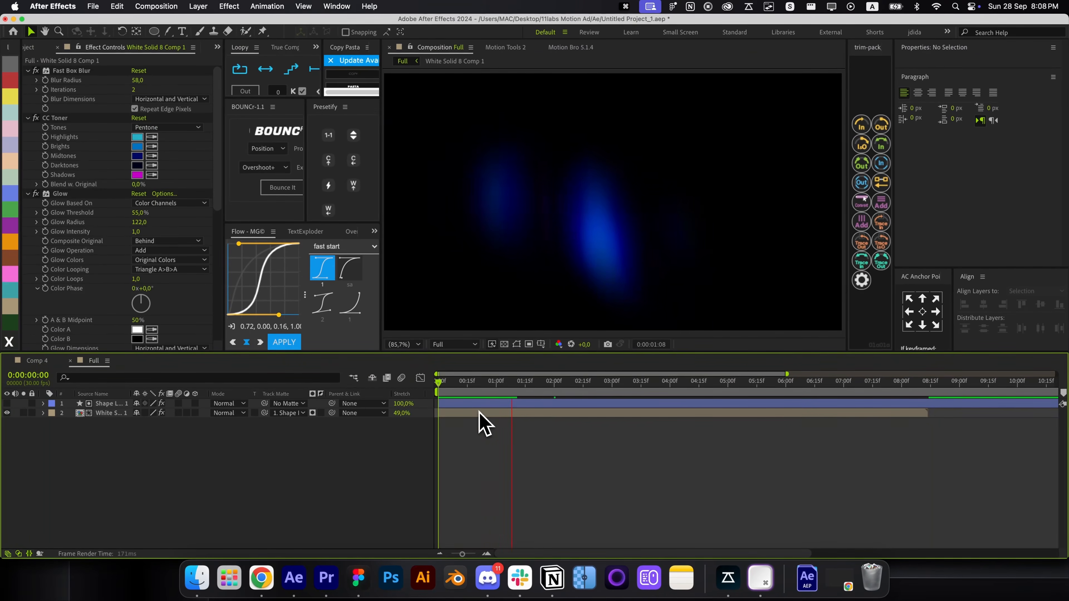
key(space)
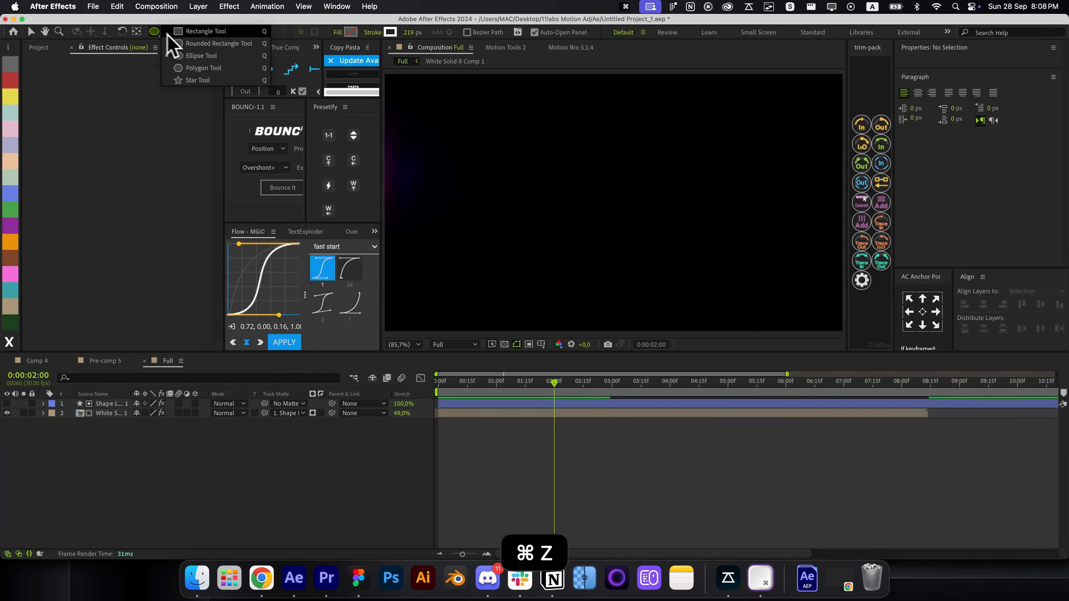
Set up the Rounded Rectangle tool with a dark solid fill and a 2 px linear gradient stroke from #848DDE to light blue
click(186, 43)
click(413, 32)
text(2)
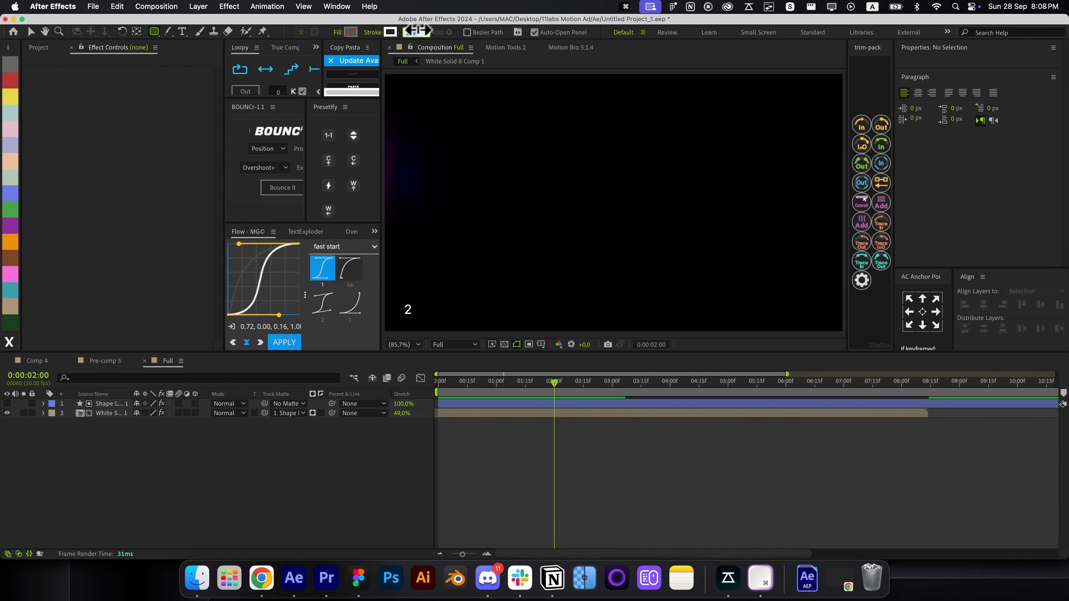
alt+click(354, 32)
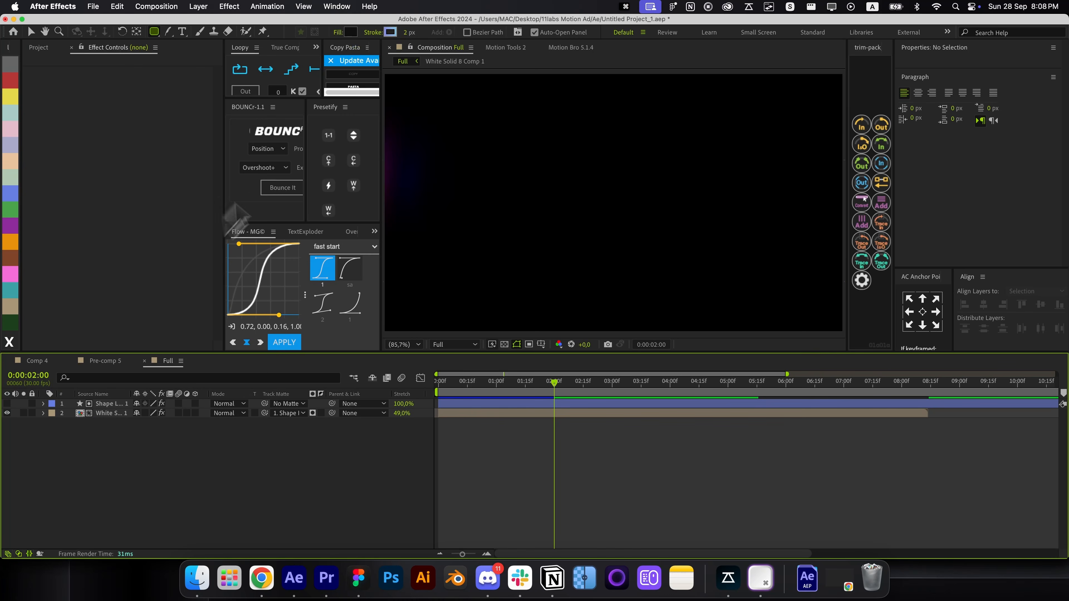
click(393, 33)
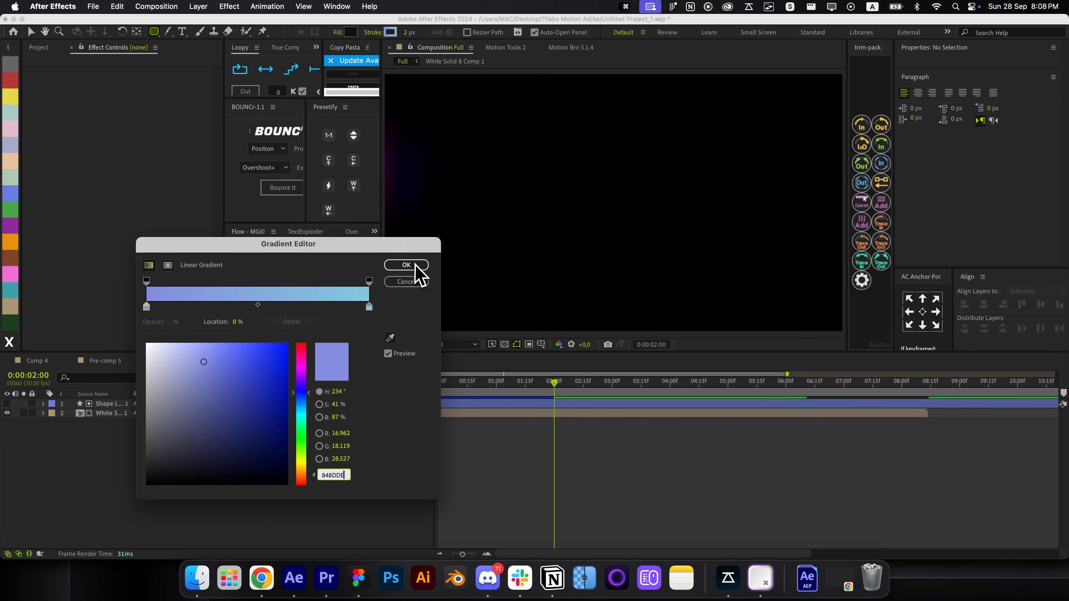
click(407, 265)
Draw a rounded rectangle about 1048 × 311 px in the middle of the composition, with its anchor point centred
mouse_move(477, 153)
mouse_down()
mouse_move(509, 173)
mouse_move(733, 241)
mouse_up()
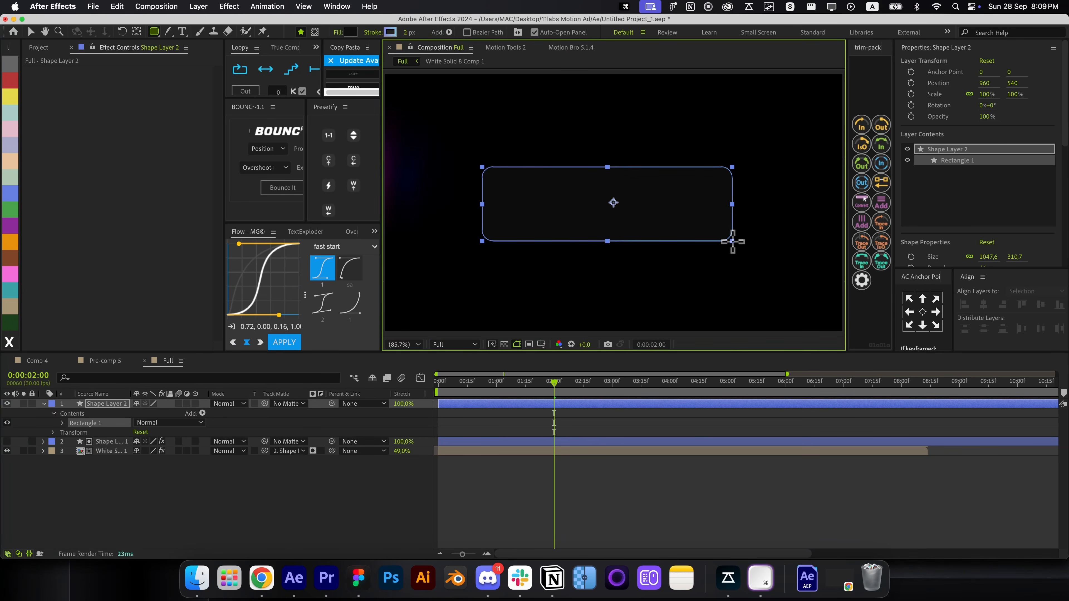
key(r)
key(r)
click(575, 496)
key(v)
click(592, 198)
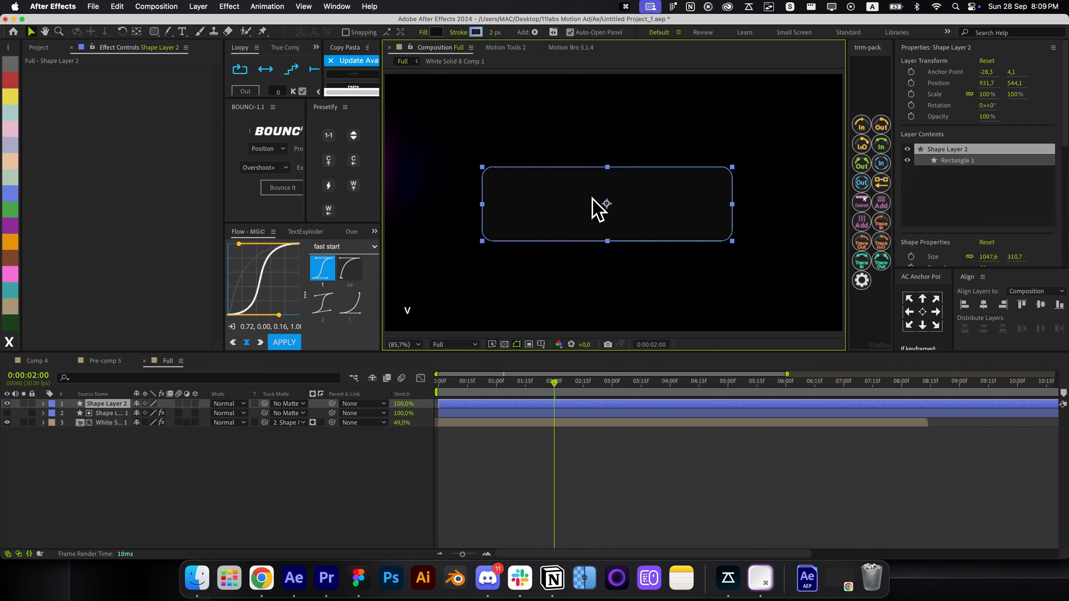
click(667, 479)
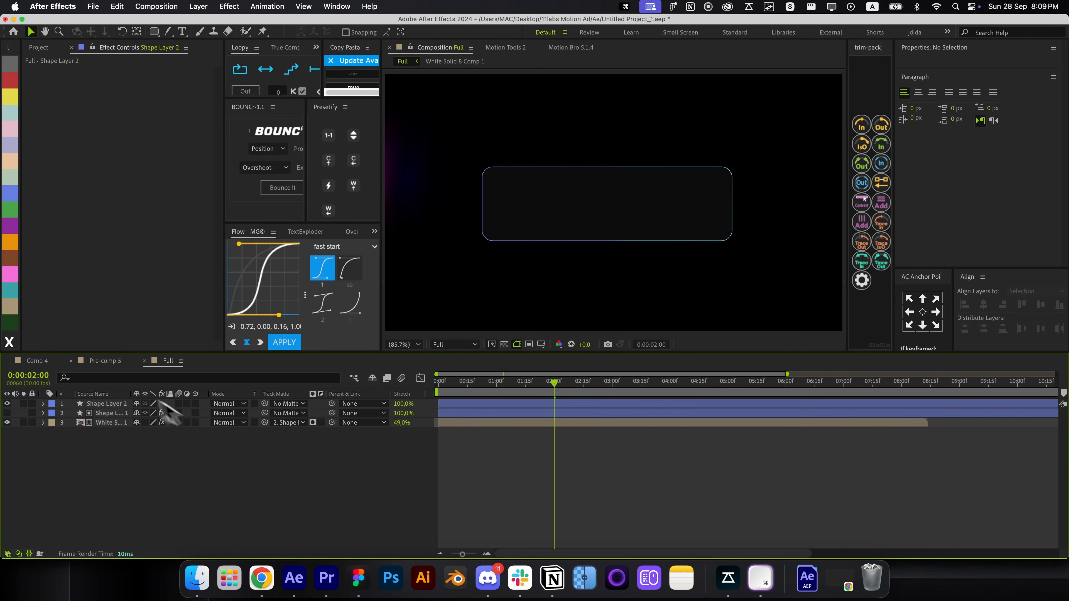
Add a text layer reading "Describe a sound"
key(super+alt+shift+t)
text(Describe a)
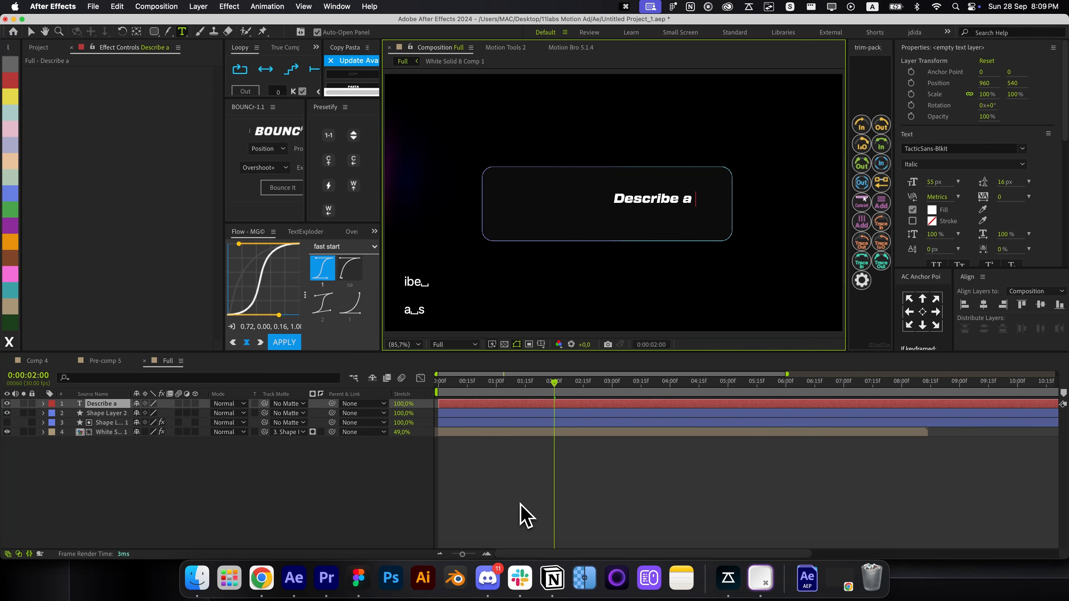
text( sound)
key(super+Return)
key(v)
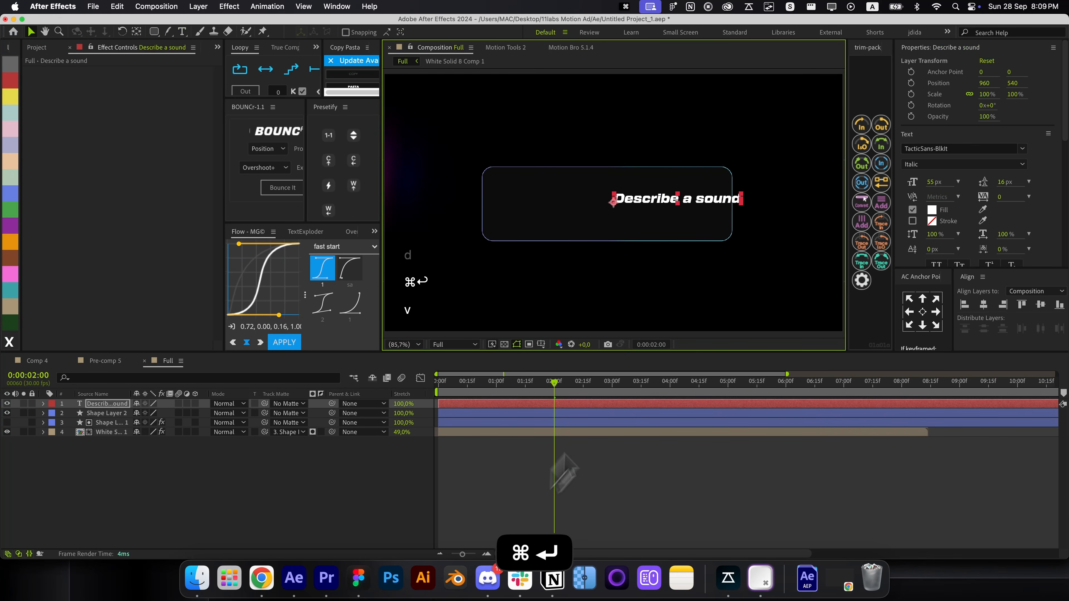
Change the text layer's font to SF Pro Display Regular
click(919, 149)
text(sf)
click(917, 266)
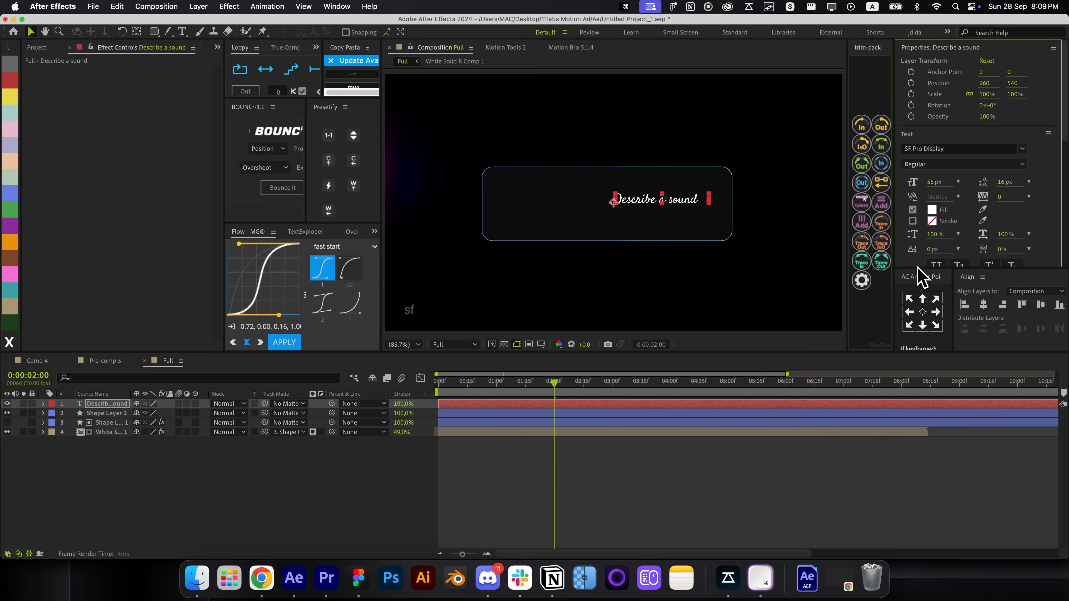
Centre the text layer's anchor point and move the text into the upper-left corner of the rounded rectangle
click(922, 312)
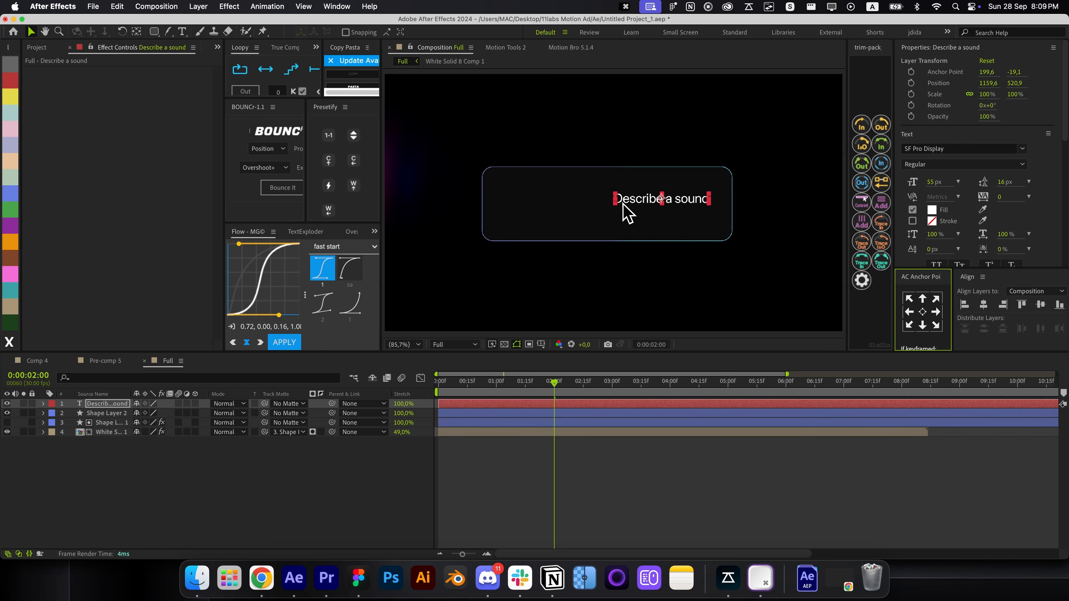
drag(623, 205, 511, 195)
scroll(511, 195, up, 1)
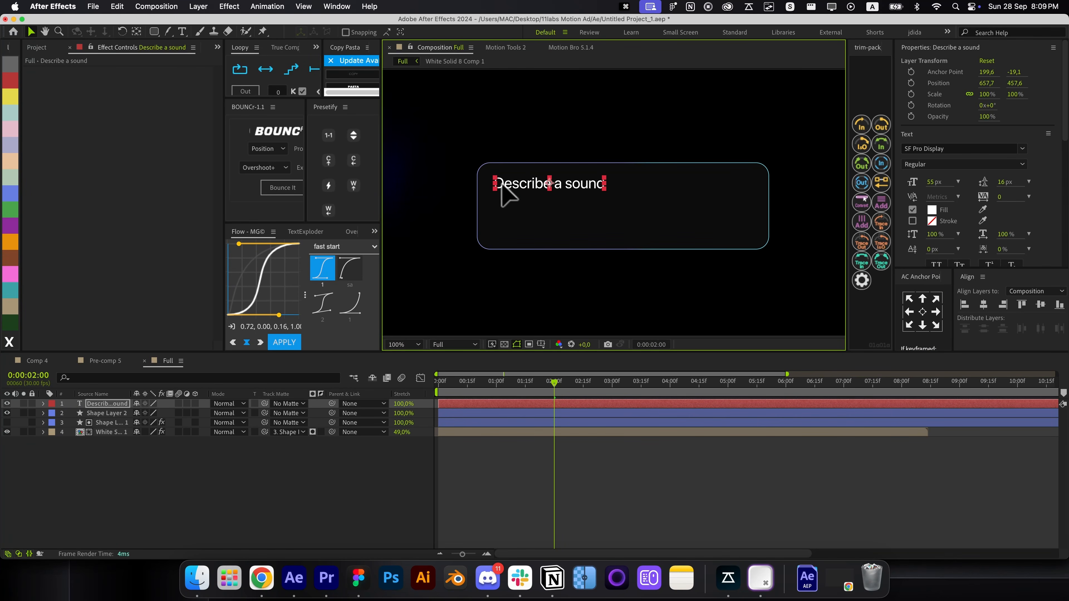
Scale the "Describe a sound" text to 83.2% from its lower-left anchor point and re-centre the anchor point
click(922, 326)
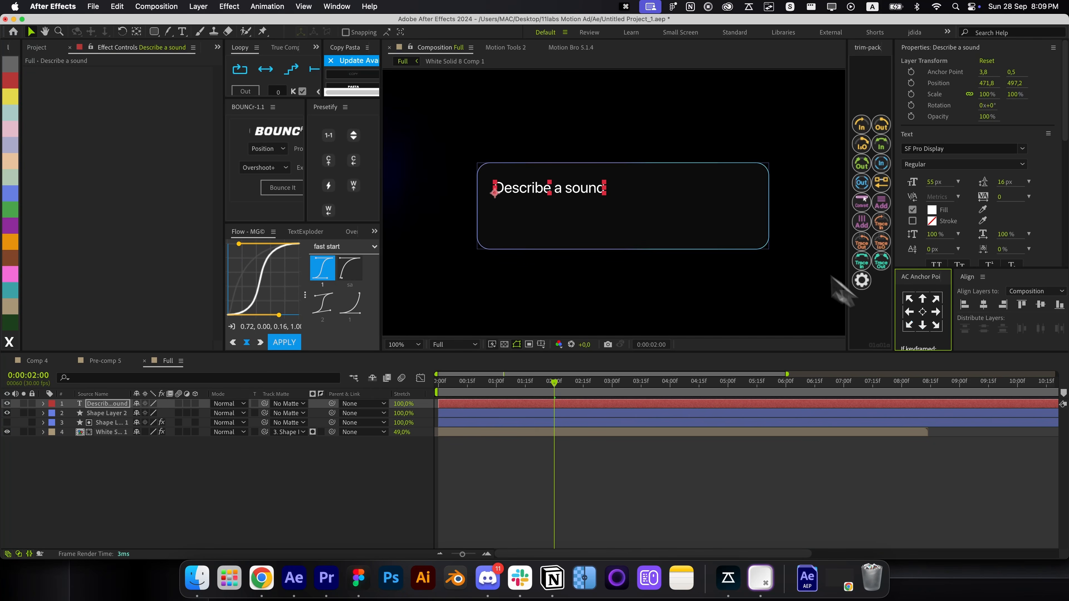
drag(604, 193, 598, 189)
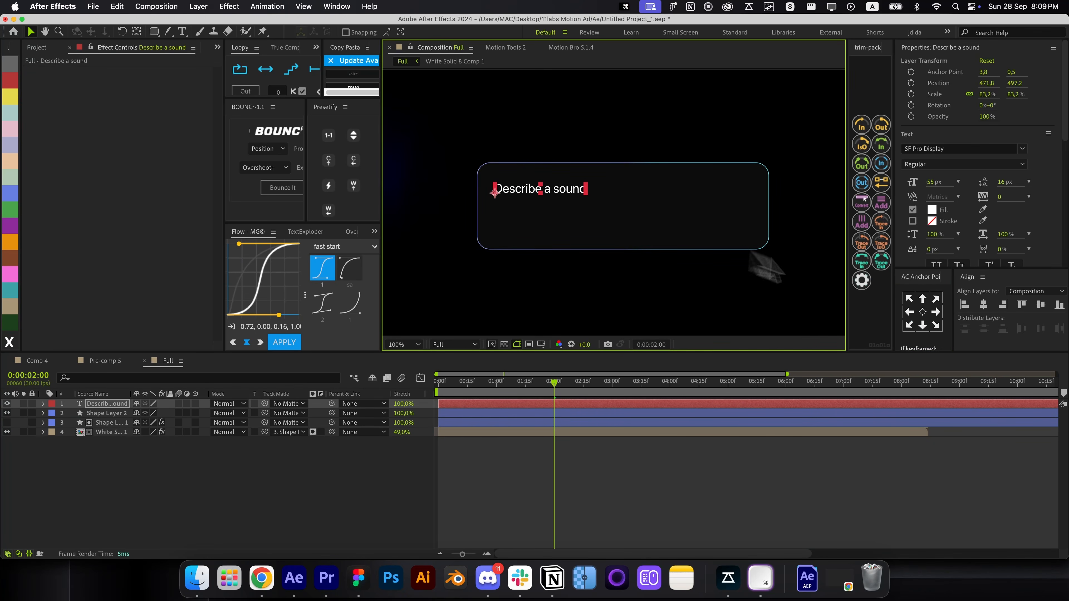
click(922, 311)
Extend the prompt text with an ellipsis so it reads "Describe a sound..."
click(616, 505)
double_click(554, 195)
key(Right)
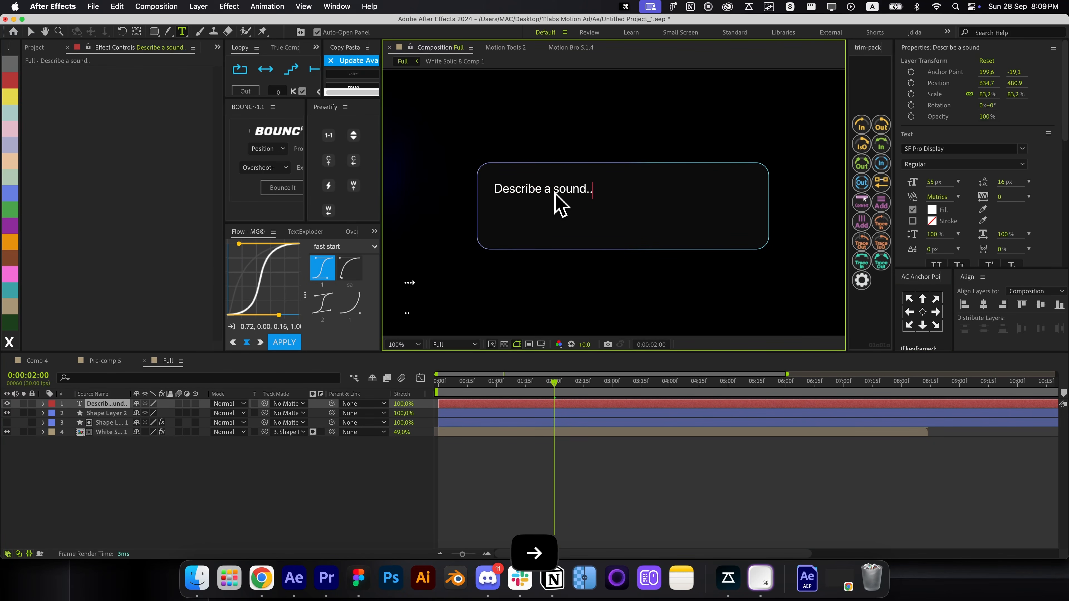
key(super+Return)
click(509, 420)
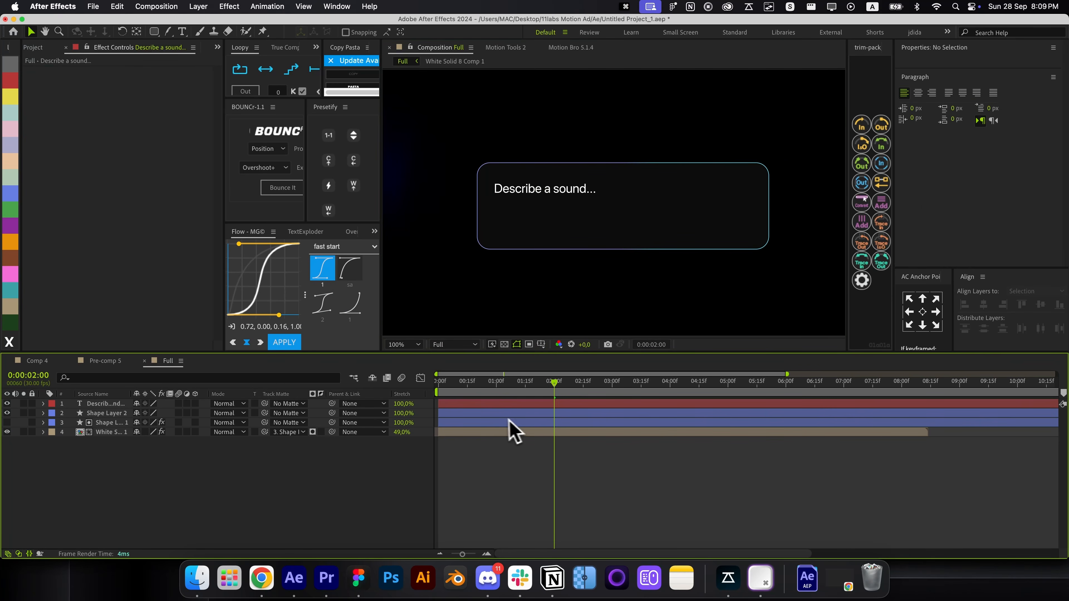
Duplicate the rounded rectangle layer, bring the copy above the text layer and reduce its size to 354.6 × 105.2 px
click(498, 415)
key(super+d)
key(super+bracketright)
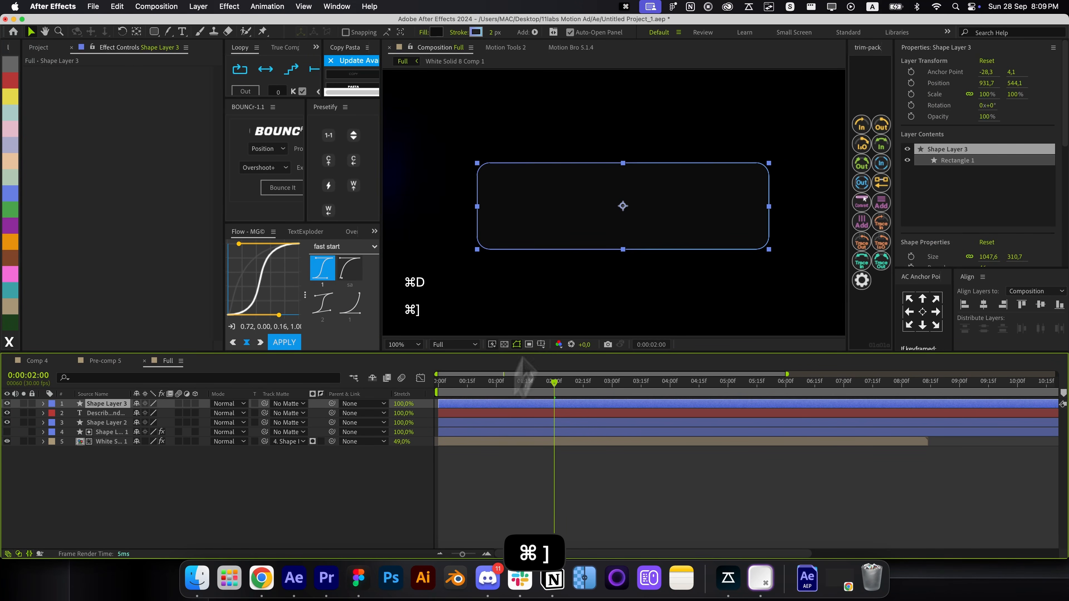
drag(987, 257, 570, 232)
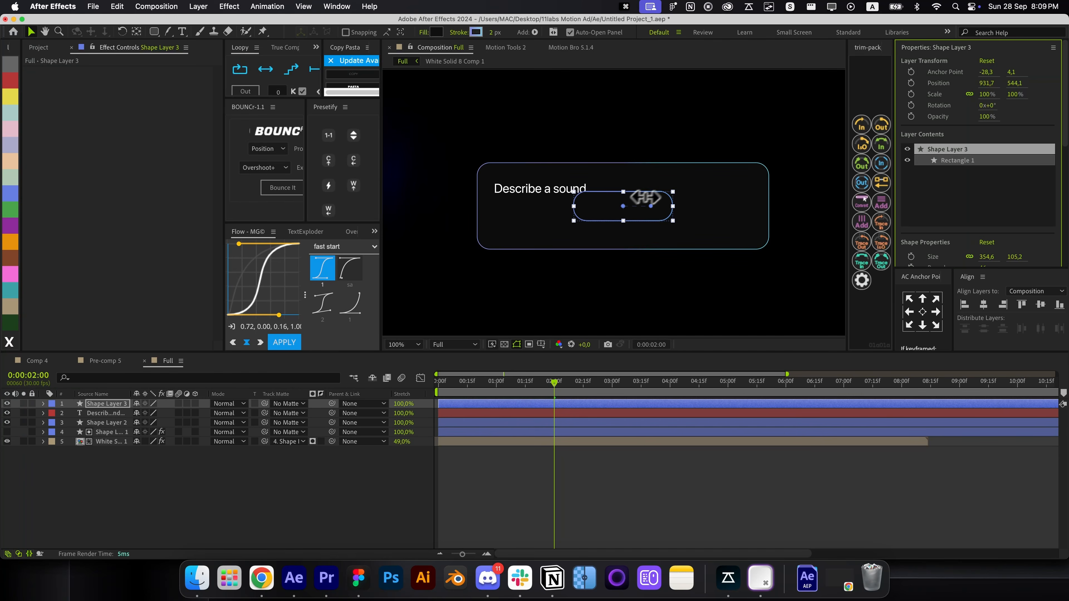
Adjust the stroke gradient's end points on the small and large rounded rectangles so the gradient spans each shape's width
drag(623, 207, 572, 211)
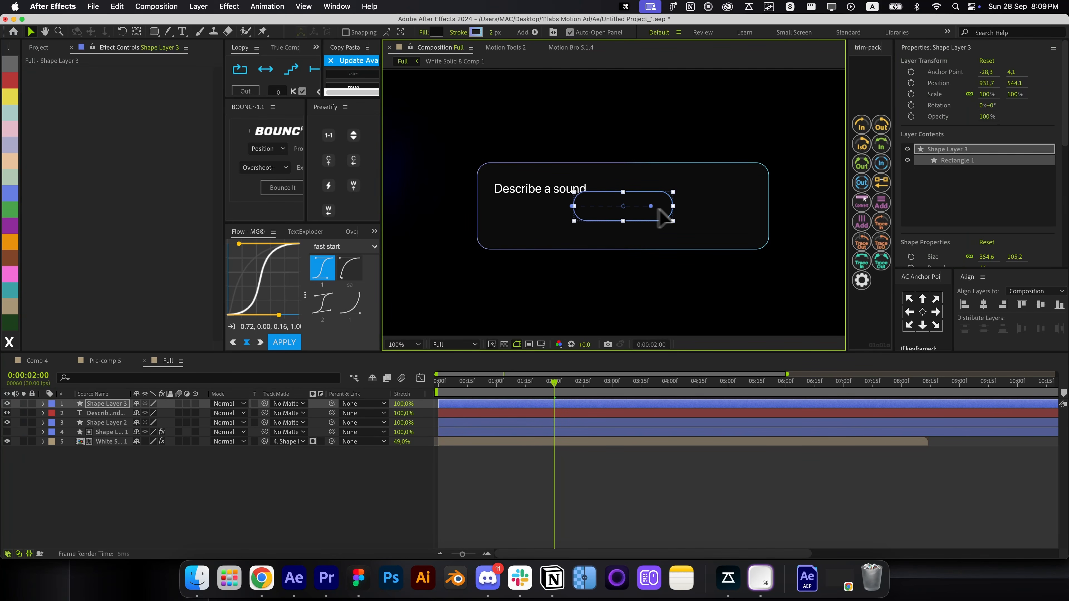
click(760, 238)
click(984, 256)
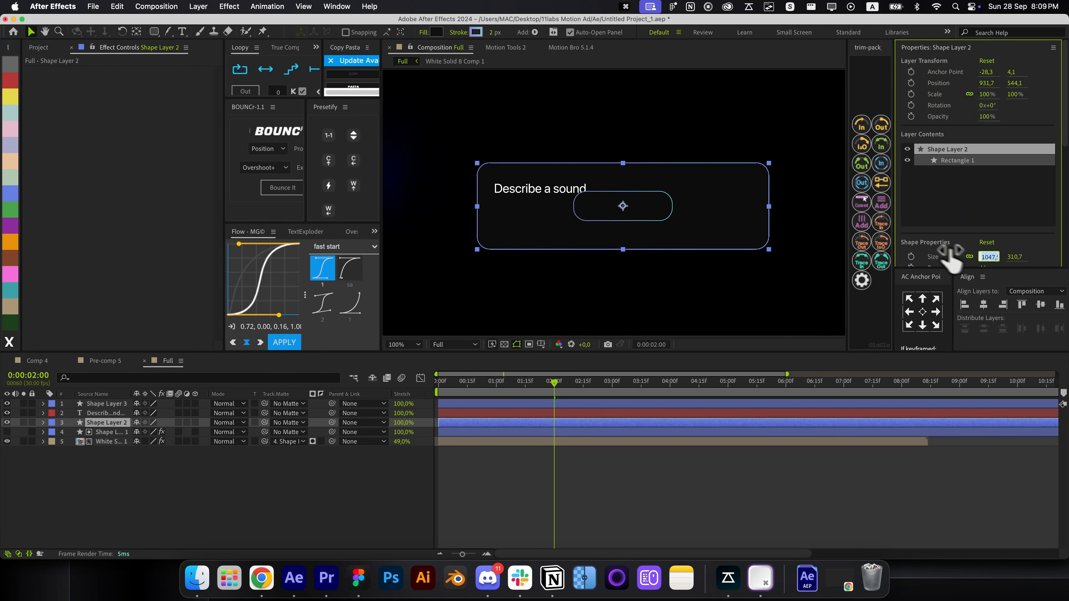
click(479, 32)
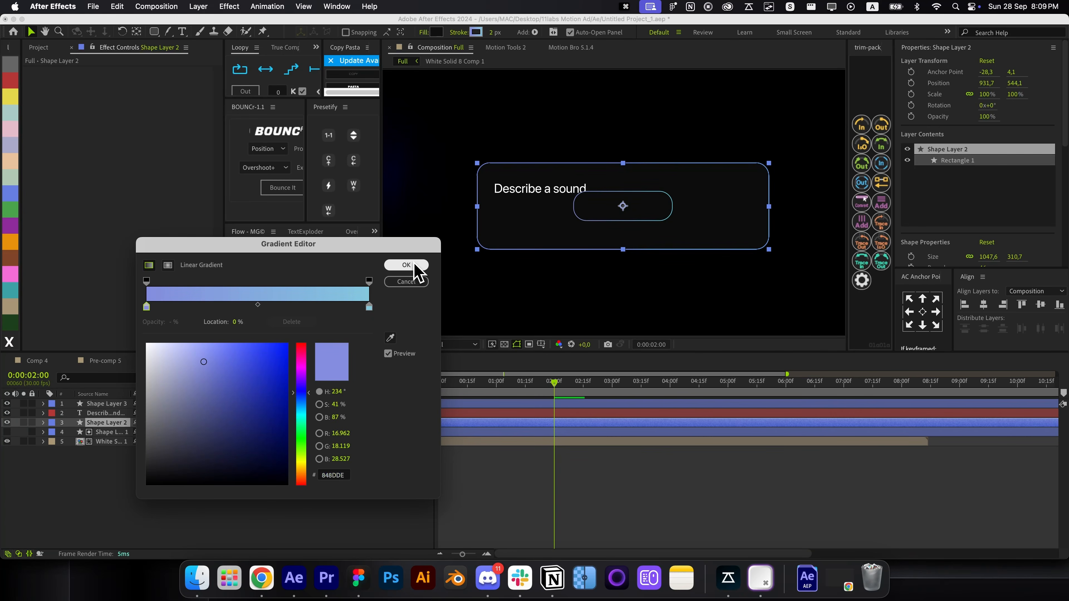
click(407, 265)
click(622, 207)
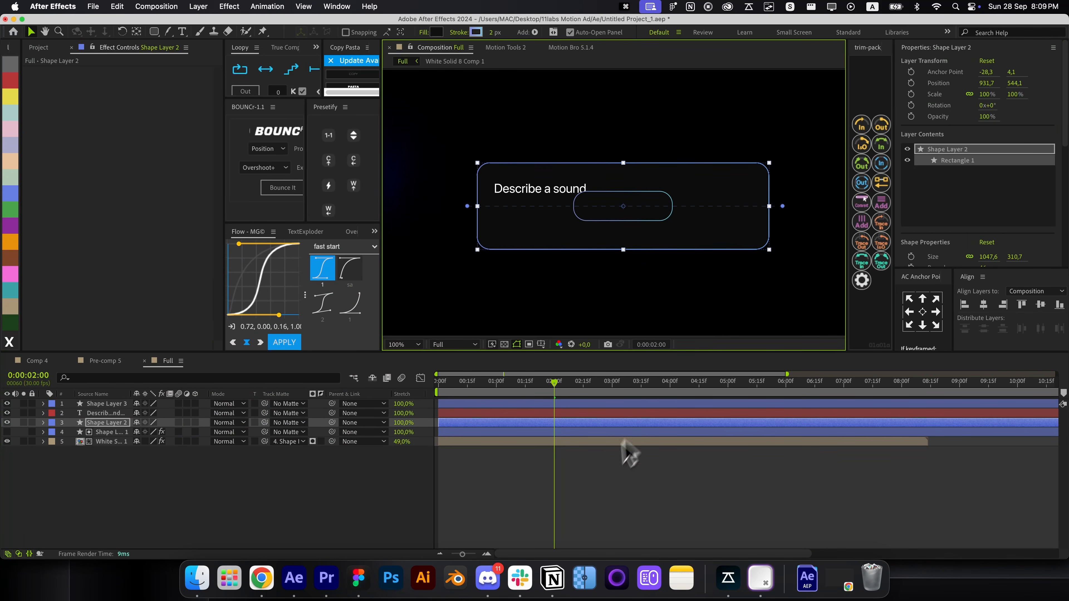
click(606, 480)
Move the small rounded rectangle below the prompt text, near the lower-left corner of the large box
click(639, 227)
drag(639, 227, 515, 224)
scroll(522, 231, up, 2)
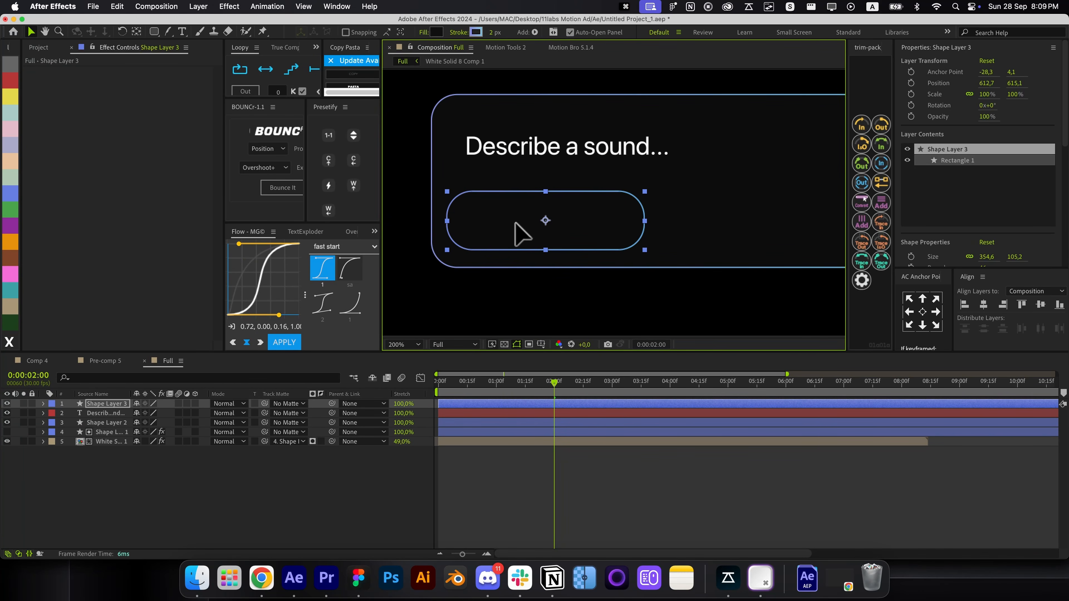
key(Down)
key(Down)
Reduce the small rectangle's corner roundness and resize it to 215.6 × 77 px, keeping it below the prompt text
drag(981, 269, 970, 268)
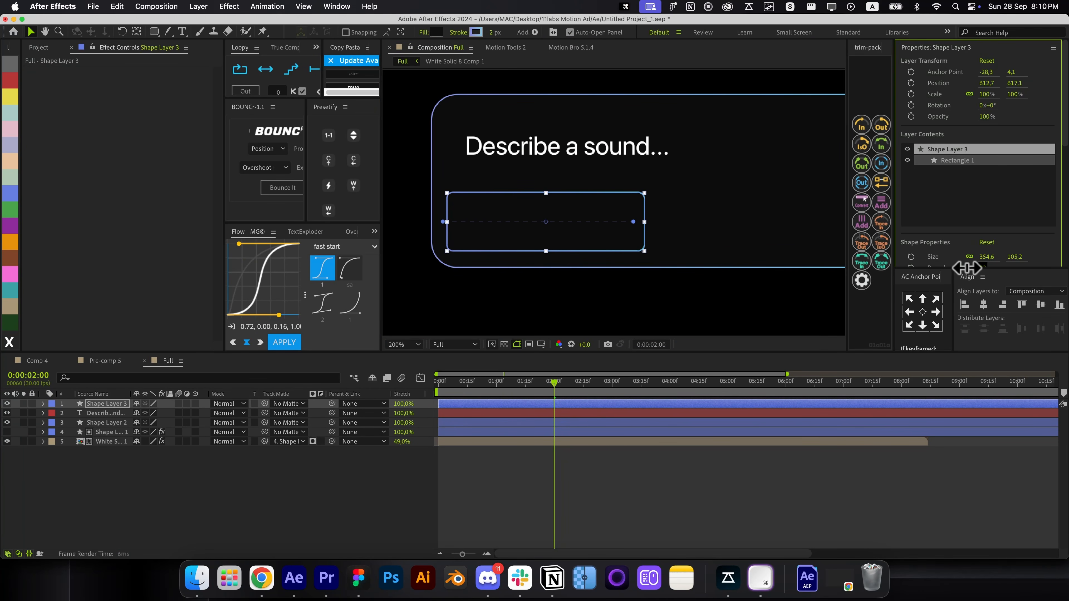
click(637, 491)
drag(555, 237, 559, 237)
drag(985, 256, 925, 255)
click(562, 490)
click(515, 239)
drag(515, 238, 504, 242)
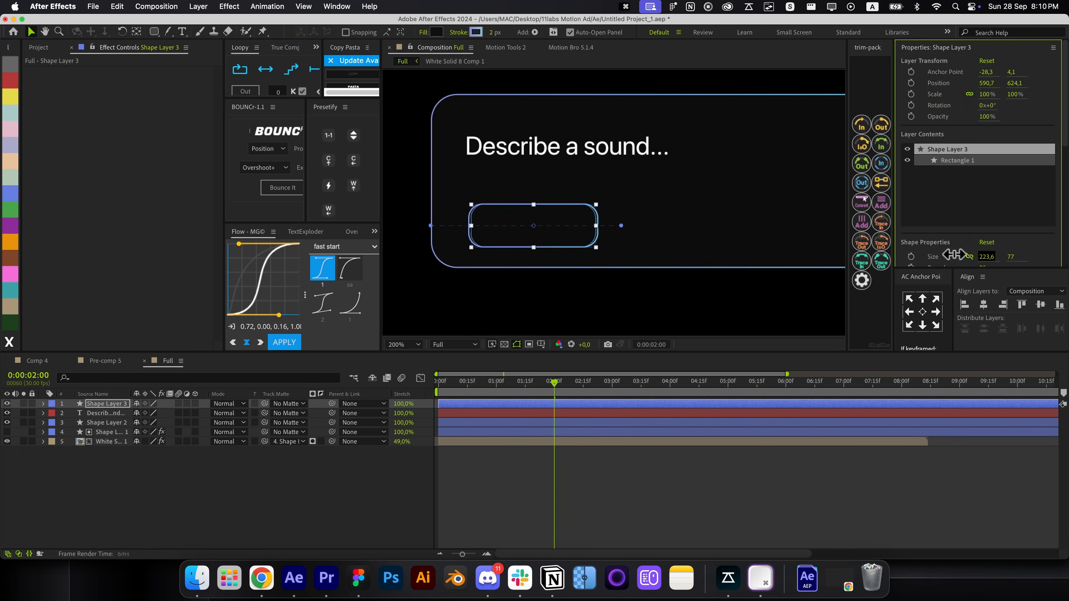
scroll(967, 254, down, 3)
click(518, 477)
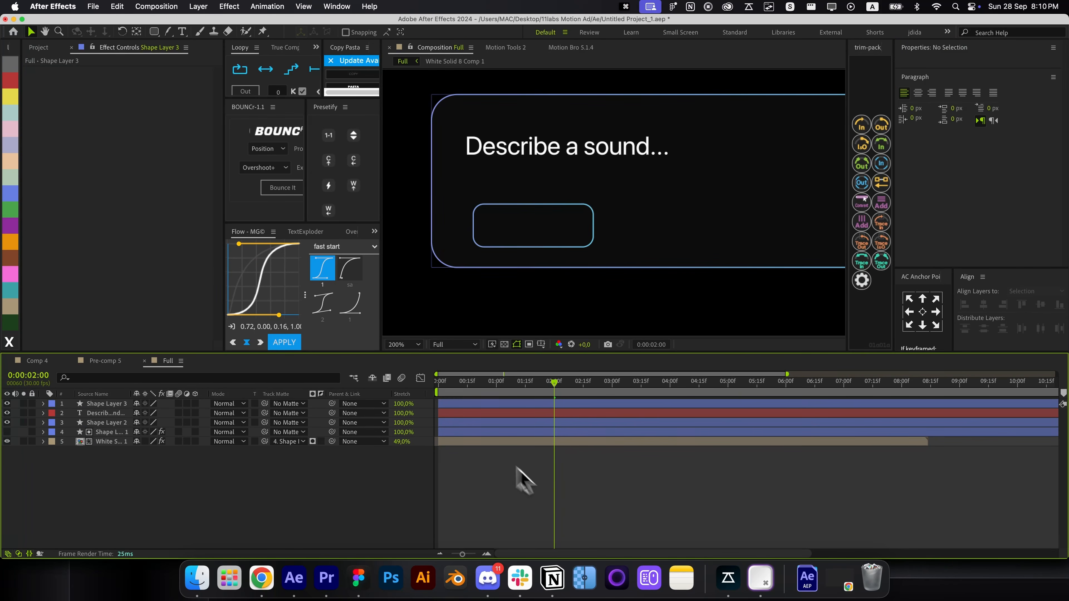
Position the small rectangle in the large box's lower-left corner with even margins, left-aligned with the prompt text
drag(483, 243, 441, 262)
key(shift+Right)
key(shift+Up)
key(shift+Right)
key(shift+Up)
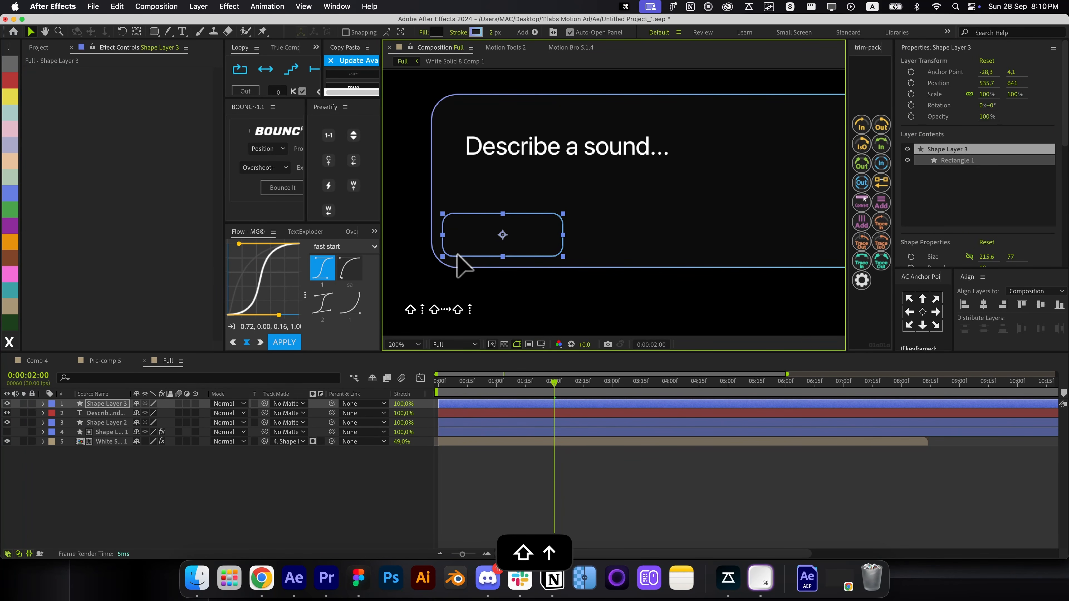
key(shift+Right)
key(shift+Up)
key(Right)
mouse_move(476, 225)
mouse_down()
mouse_move(492, 151)
mouse_move(486, 237)
mouse_move(494, 231)
mouse_up()
click(458, 243)
click(463, 248)
key(super+z)
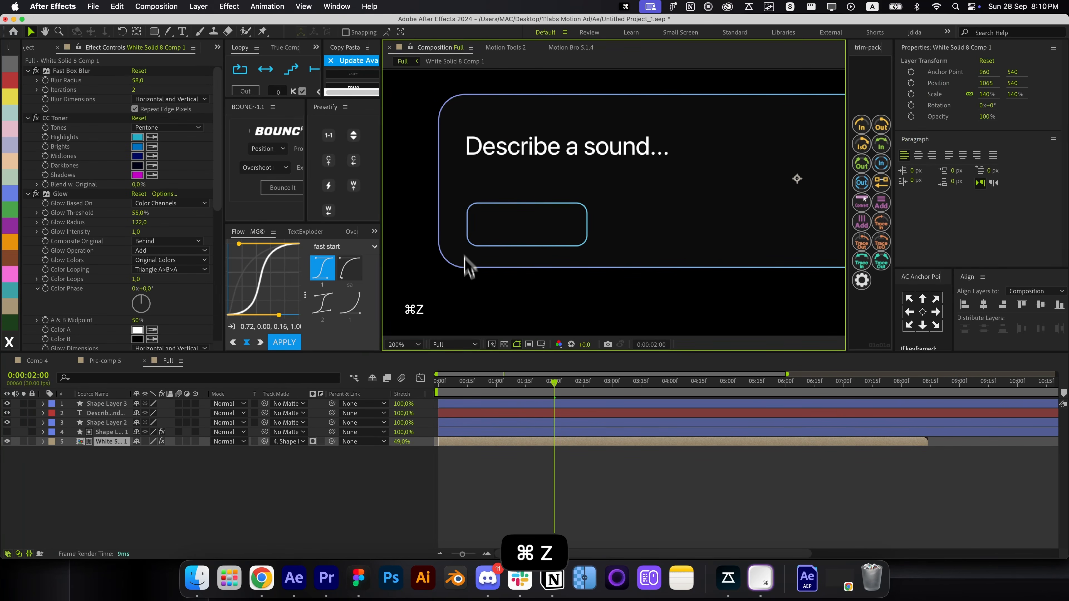
click(477, 465)
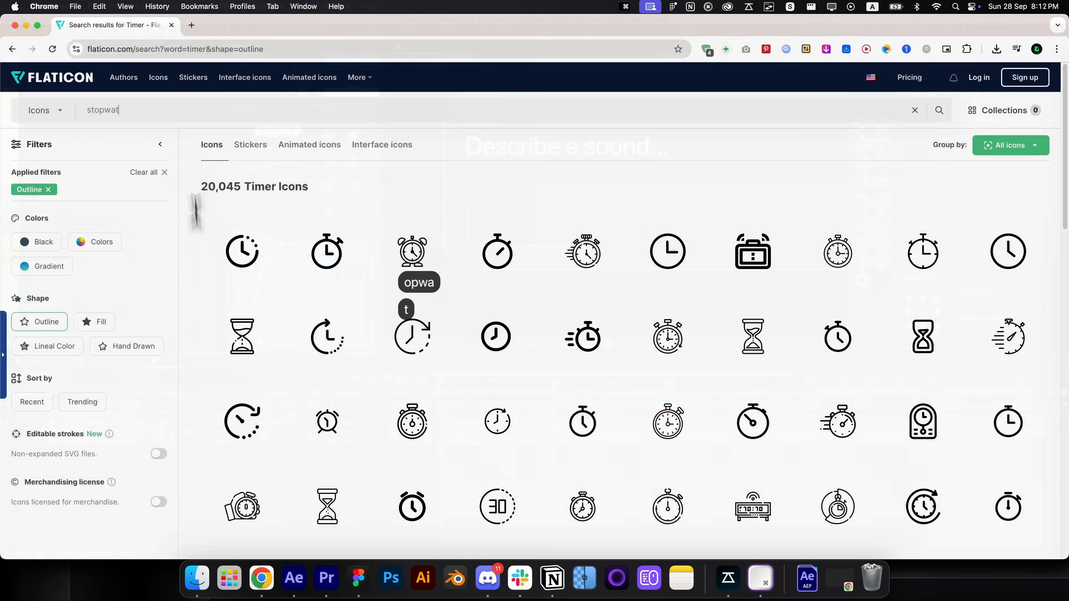
Search Flaticon for "stopwatch" outline icons and download a simple stopwatch icon as PNG
key(BackSpace)
text(h)
key(Return)
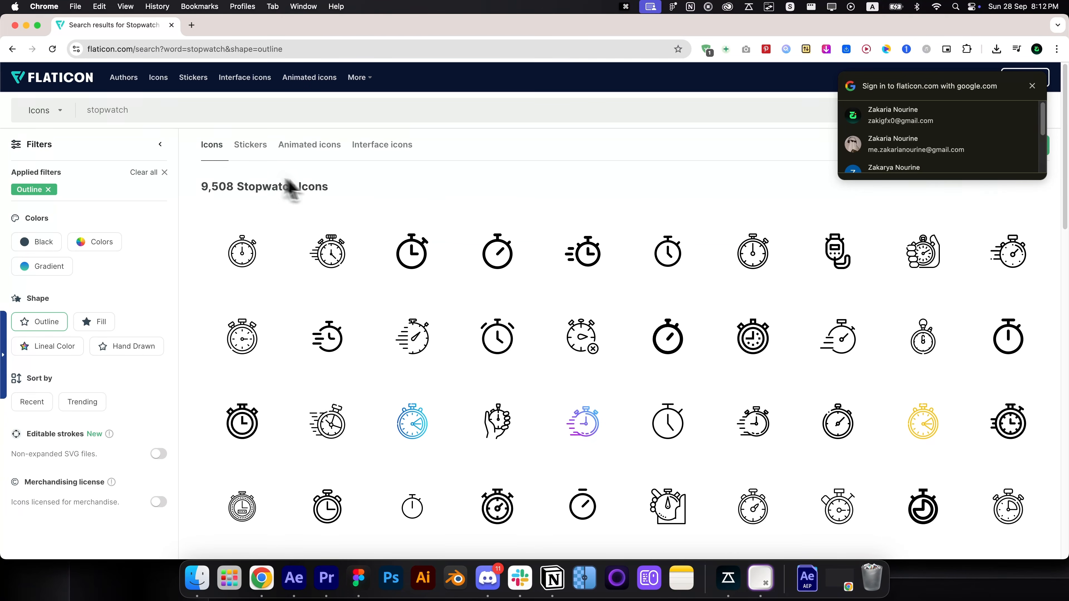
click(695, 265)
click(649, 303)
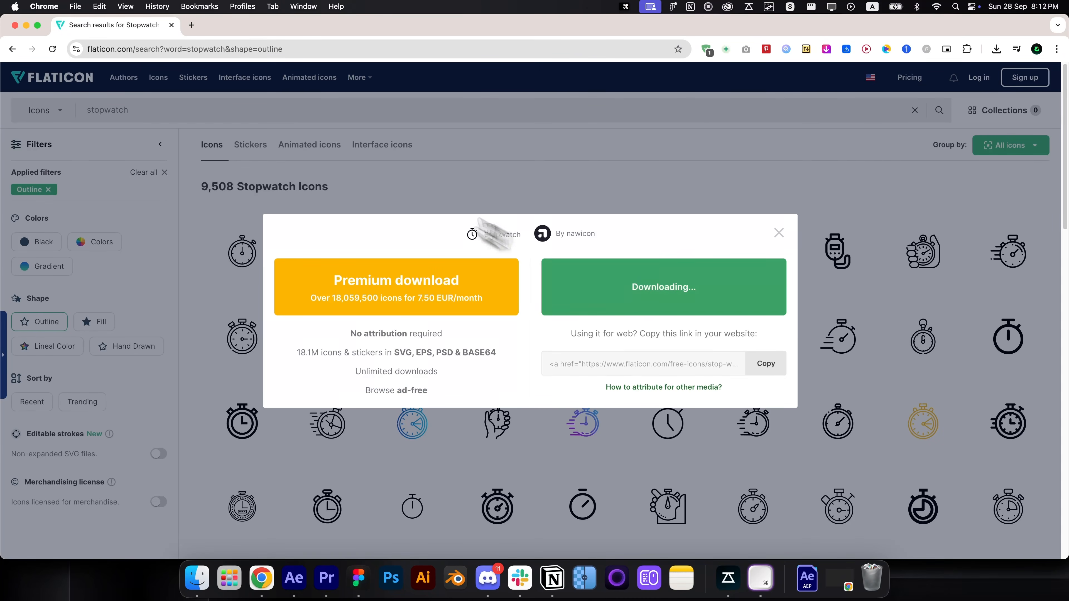
Search Flaticon for "loop" outline icons and download the rectangular two-arrow loop icon as PNG, checking the reference composition in After Effects
click(232, 102)
text(loop)
key(Return)
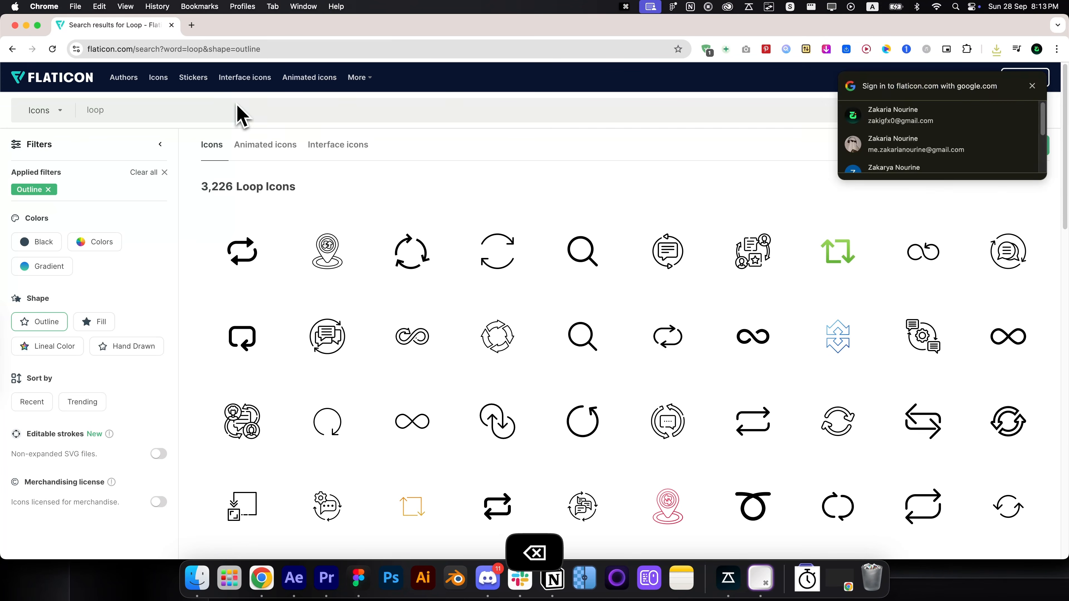
click(294, 578)
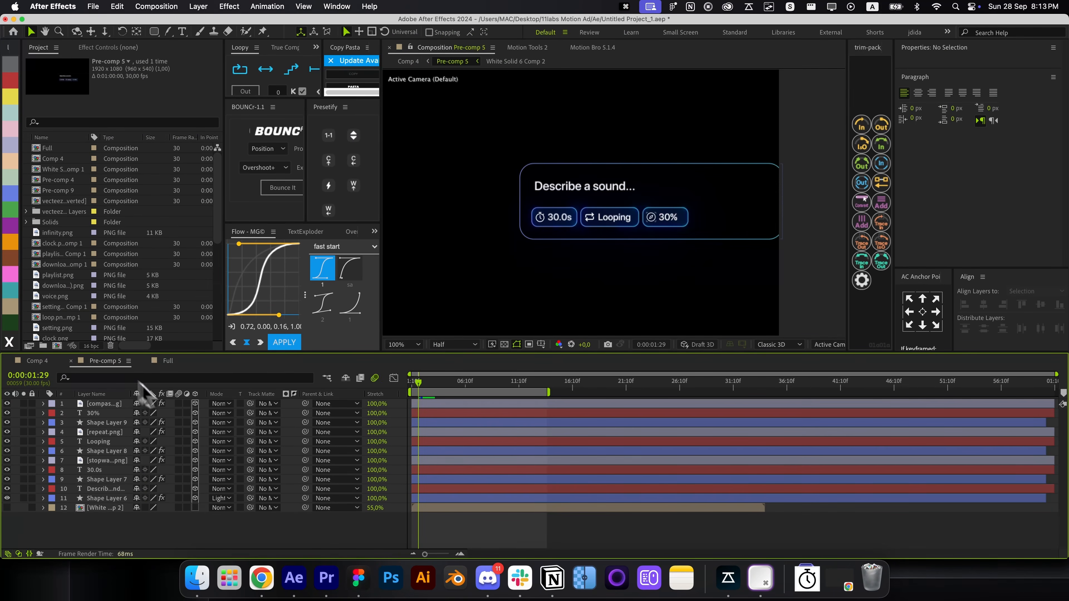
click(260, 579)
click(751, 503)
click(661, 285)
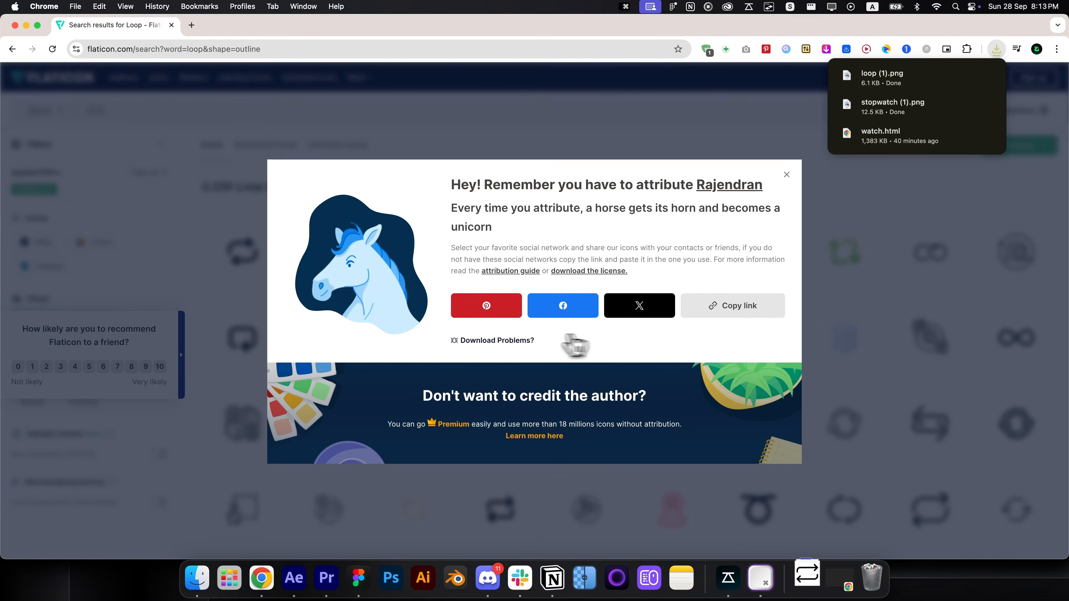
Search Flaticon for "compass" icons and download a compass icon matching the 30% button in After Effects' Pre-comp 5
click(352, 110)
text(compass)
key(Return)
key(super+Tab)
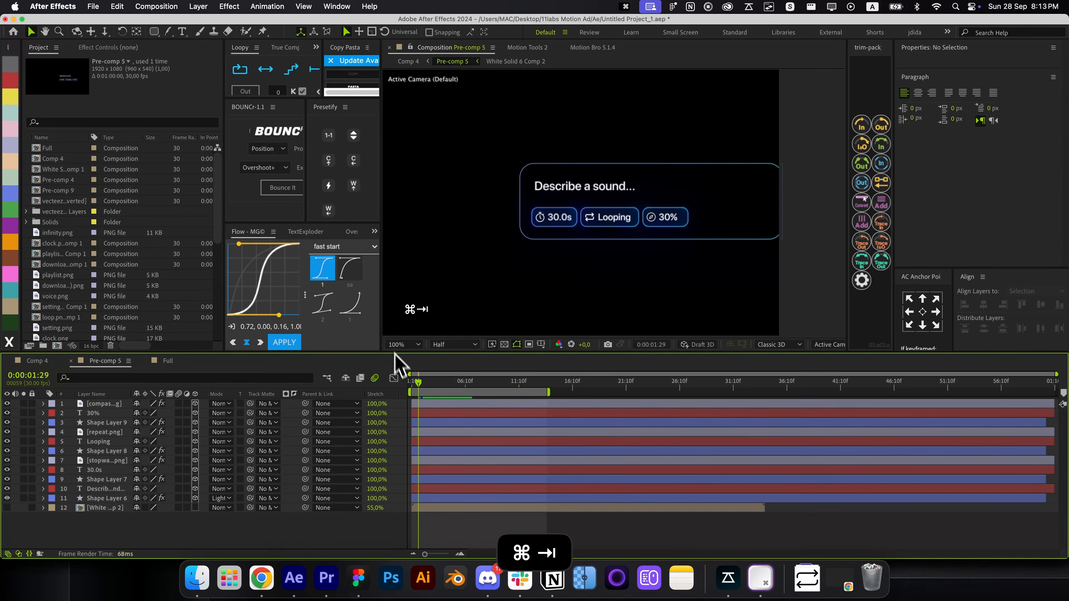
key(super+Tab)
click(526, 437)
click(602, 300)
key(super+Tab)
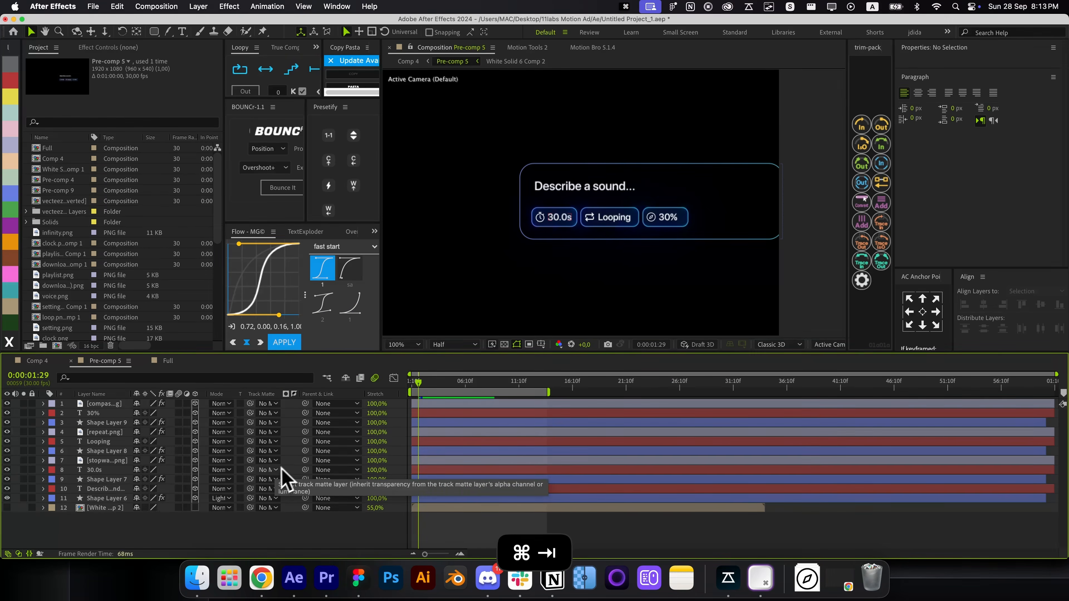
Import the downloaded stopwatch PNG into After Effects' Full composition, scale it to 14.5% and move it into the small rectangle
key(super+Tab)
drag(806, 494, 613, 471)
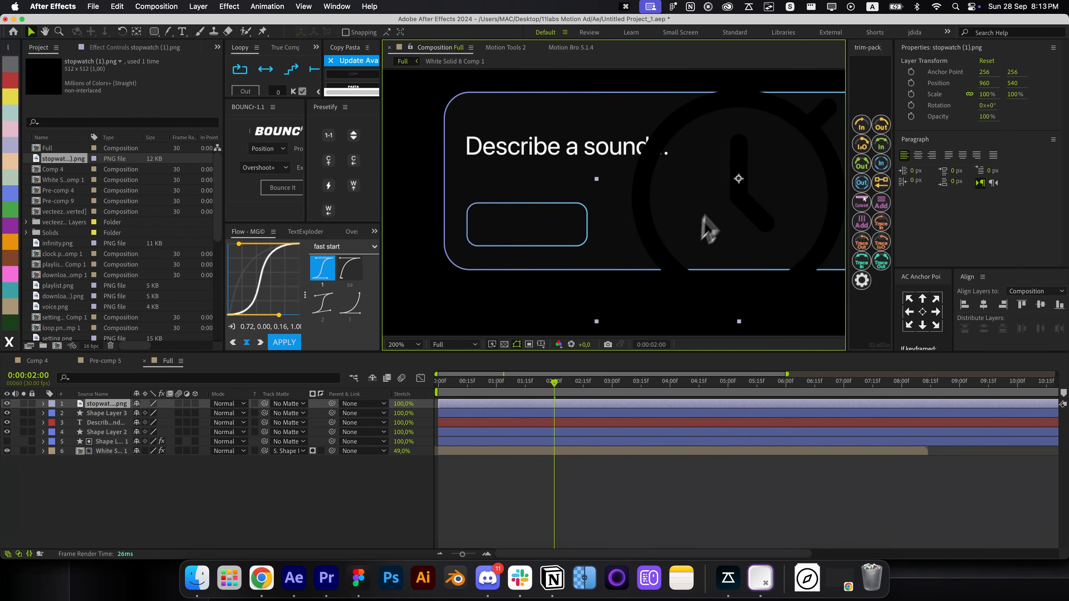
drag(721, 190, 508, 250)
drag(659, 221, 539, 244)
Apply a white Fill effect to the stopwatch icon, scale it to 9% and place it at the small rectangle's left end
key(alt+space)
text(fill)
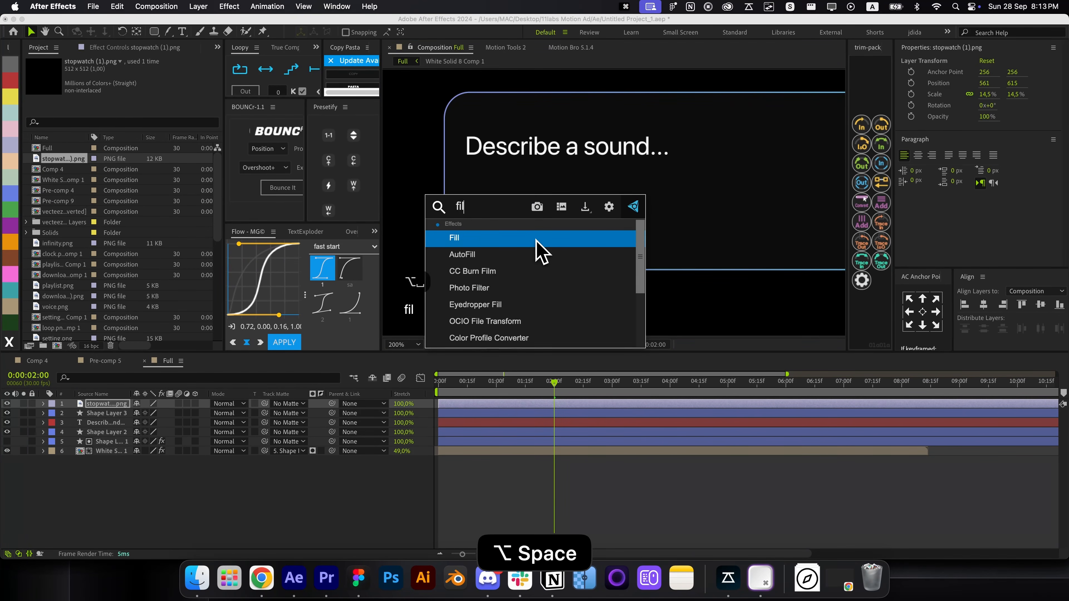
key(Return)
click(142, 102)
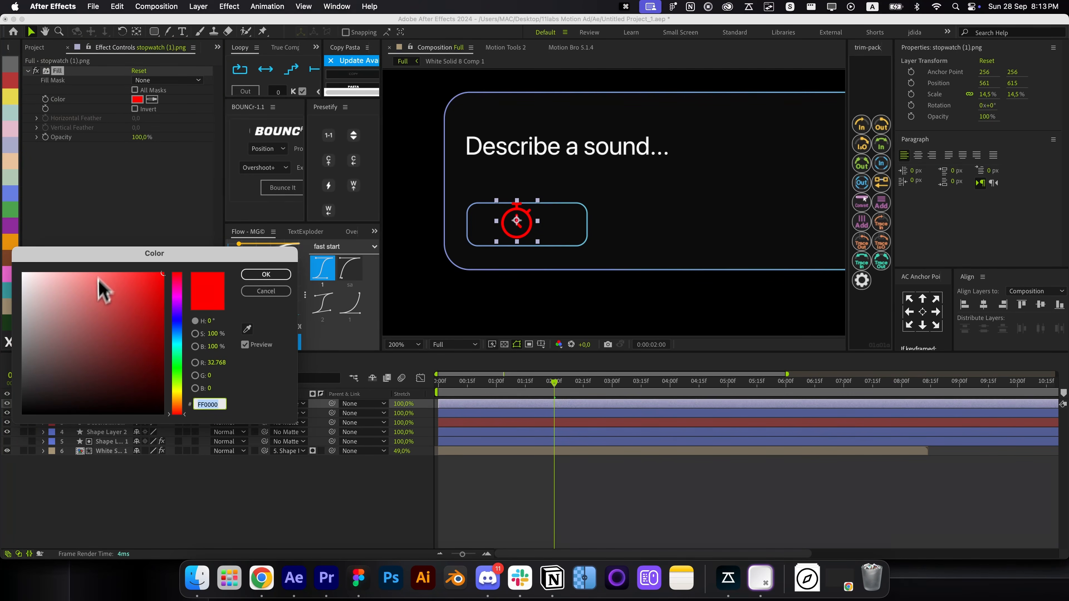
drag(100, 287, 19, 223)
click(257, 276)
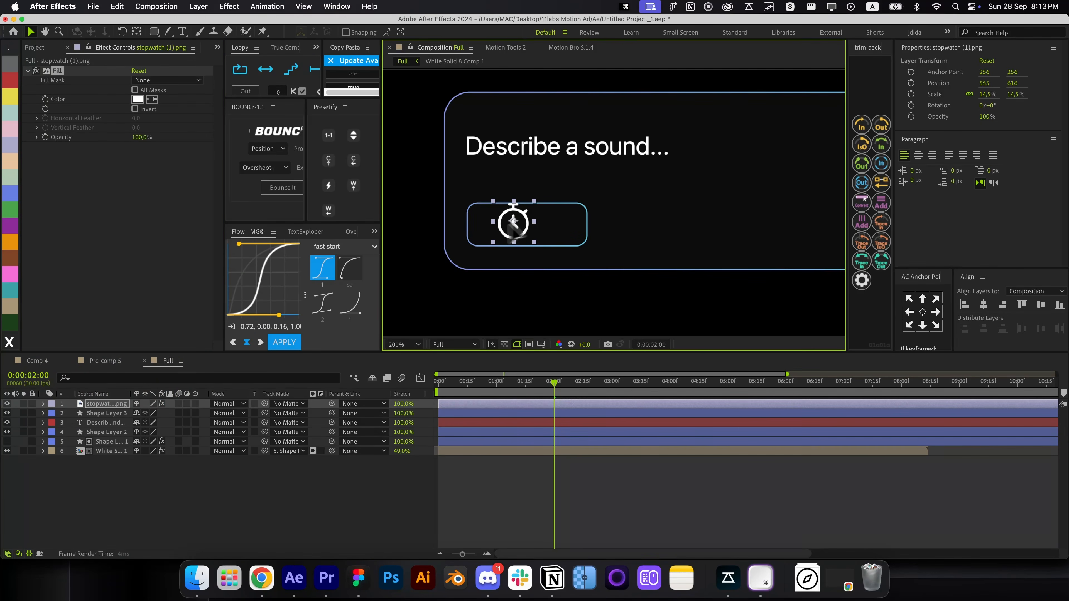
drag(523, 231, 500, 236)
scroll(490, 227, up, 2)
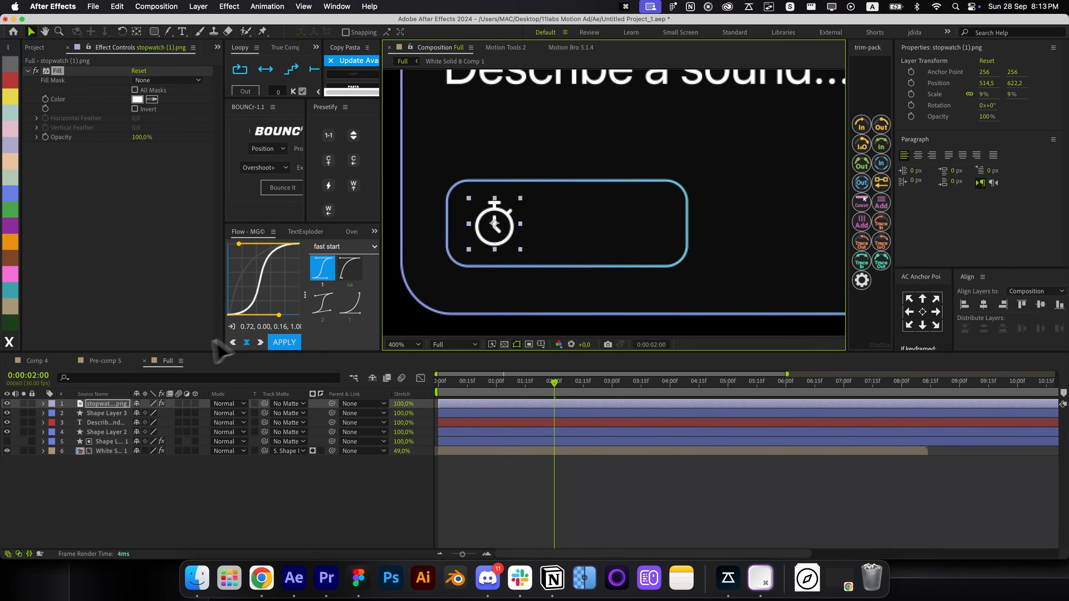
Copy the "30.0s" text layer from Pre-comp 5 into the Full composition and move it into the small rectangle
click(111, 361)
click(167, 360)
key(alt+/)
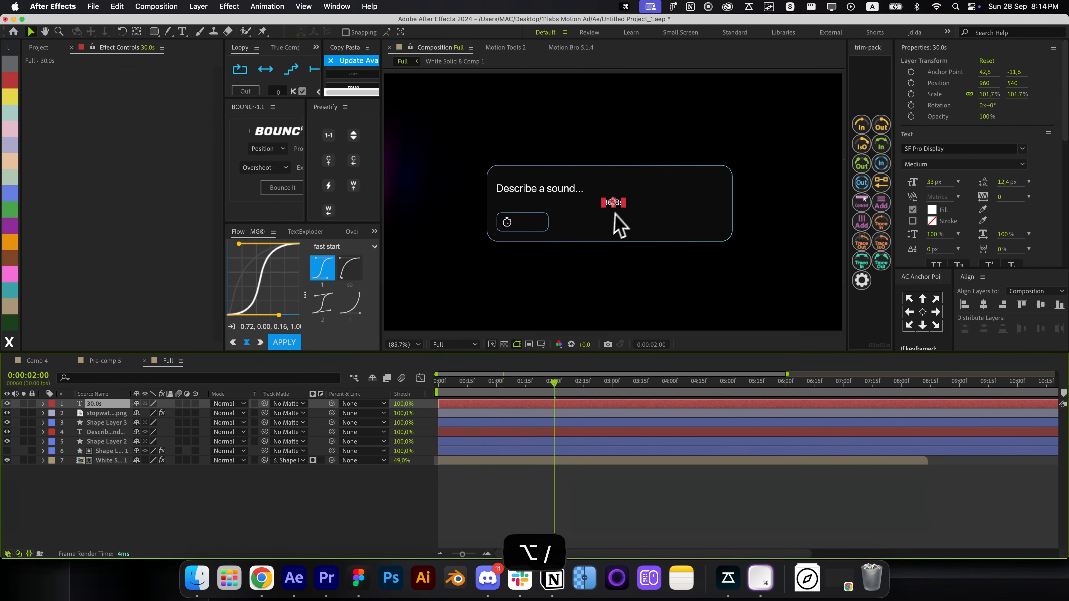
drag(614, 212, 519, 223)
Scale the "30.0s" text to 121.1% and align it vertically beside the stopwatch icon
scroll(523, 233, up, 3)
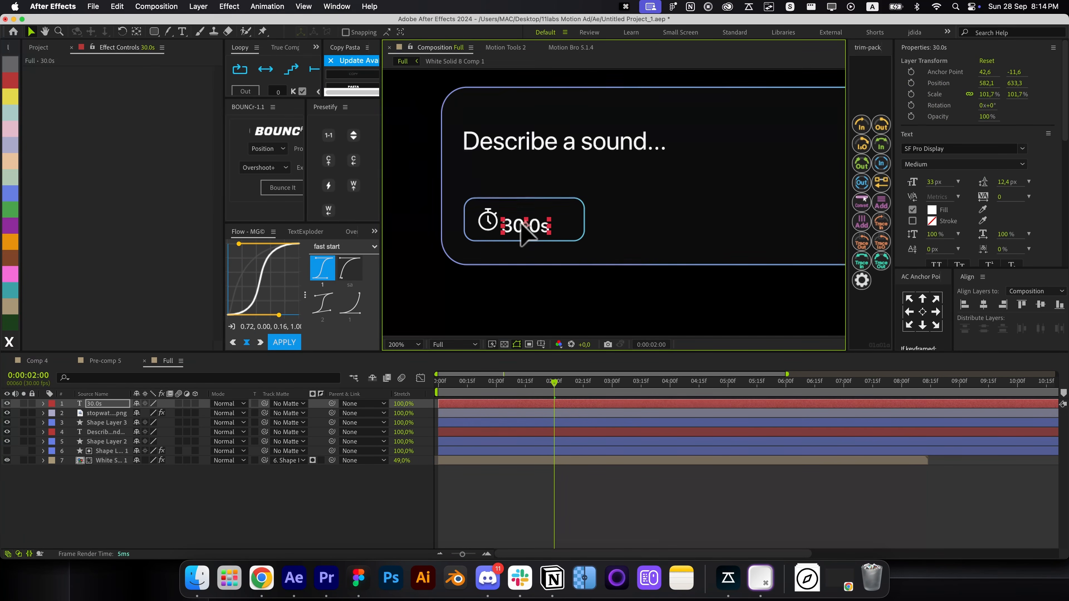
scroll(543, 232, up, 3)
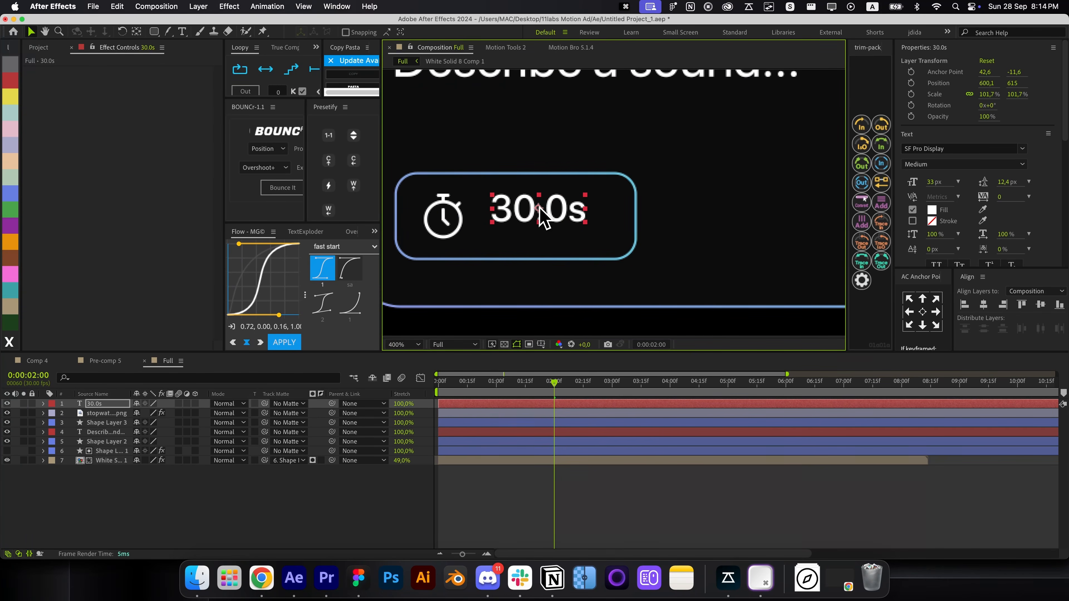
drag(543, 232, 595, 217)
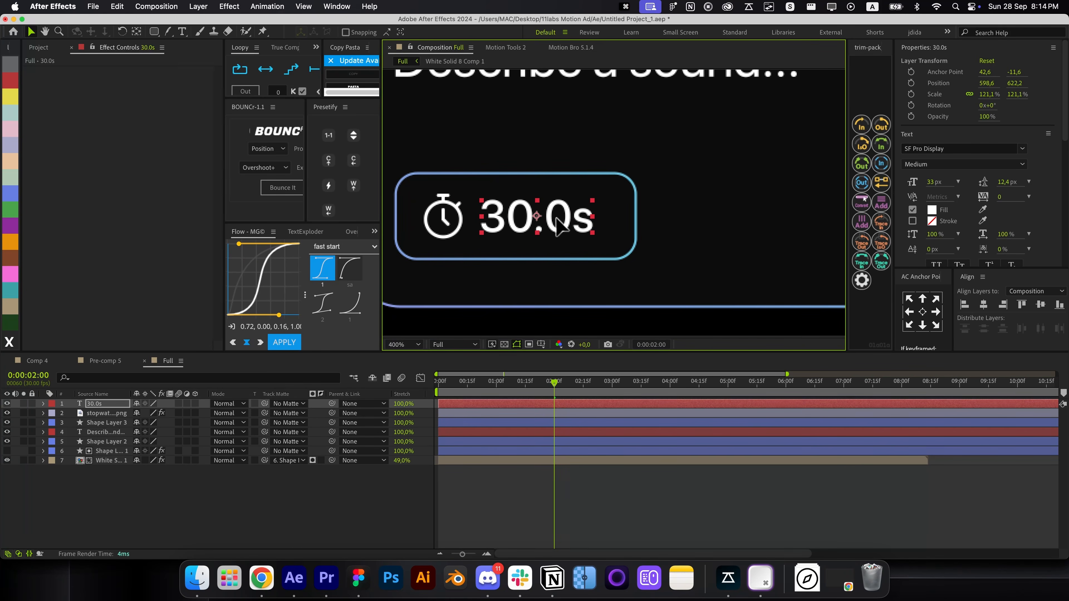
click(619, 227)
click(552, 467)
Duplicate the "30.0s" text, stopwatch icon and small rectangle layers together and bring the copies to the top of the layer stack
click(513, 405)
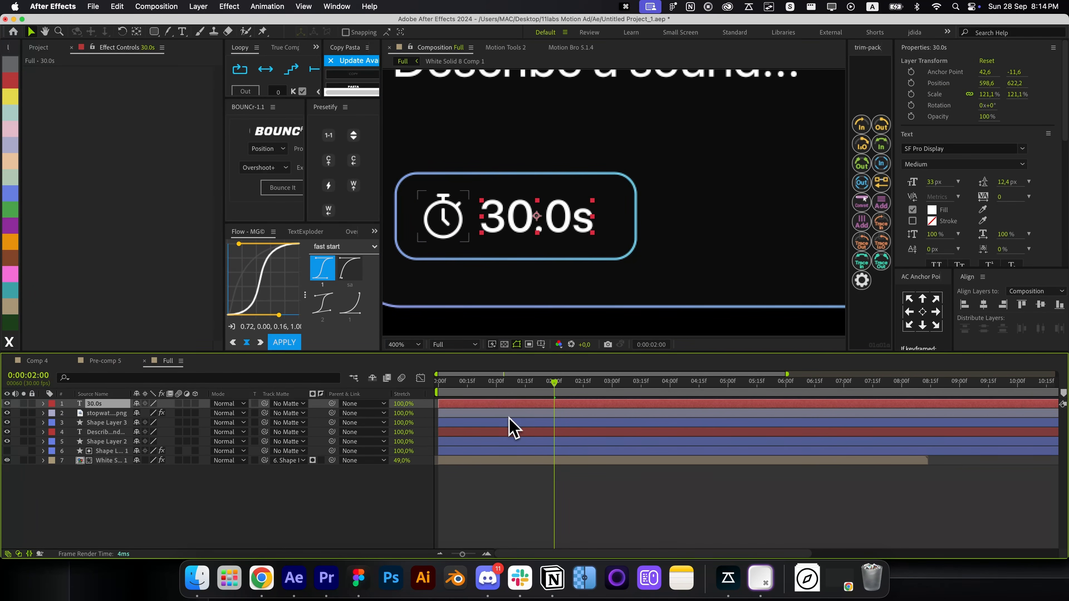
shift+click(507, 422)
key(super+d)
key(super+shift+bracketright)
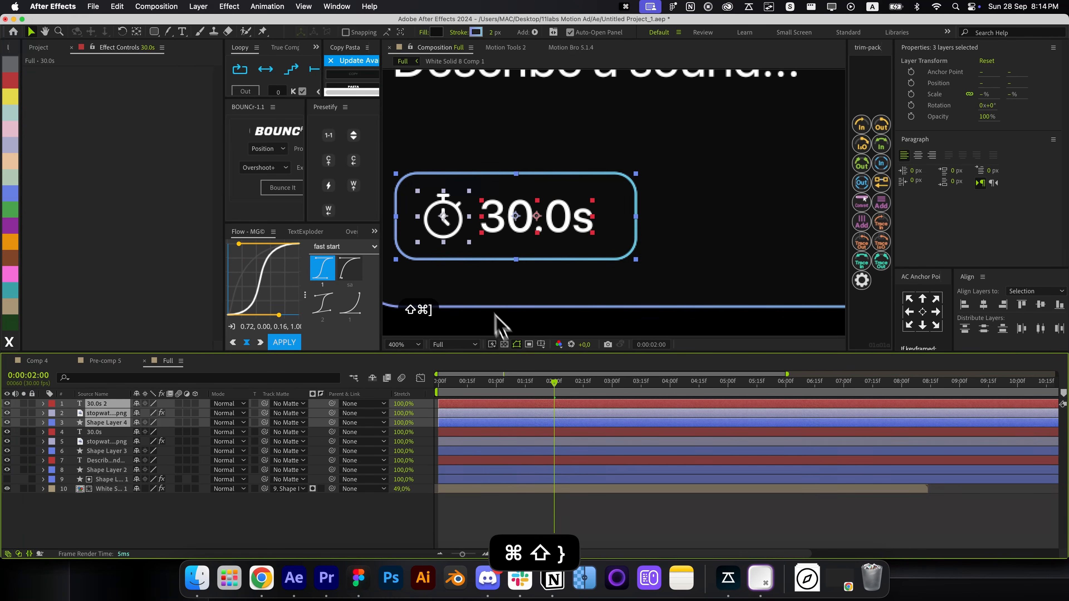
Place the duplicated small button beside the original and change its text to "Looping"
drag(458, 246, 593, 247)
click(594, 529)
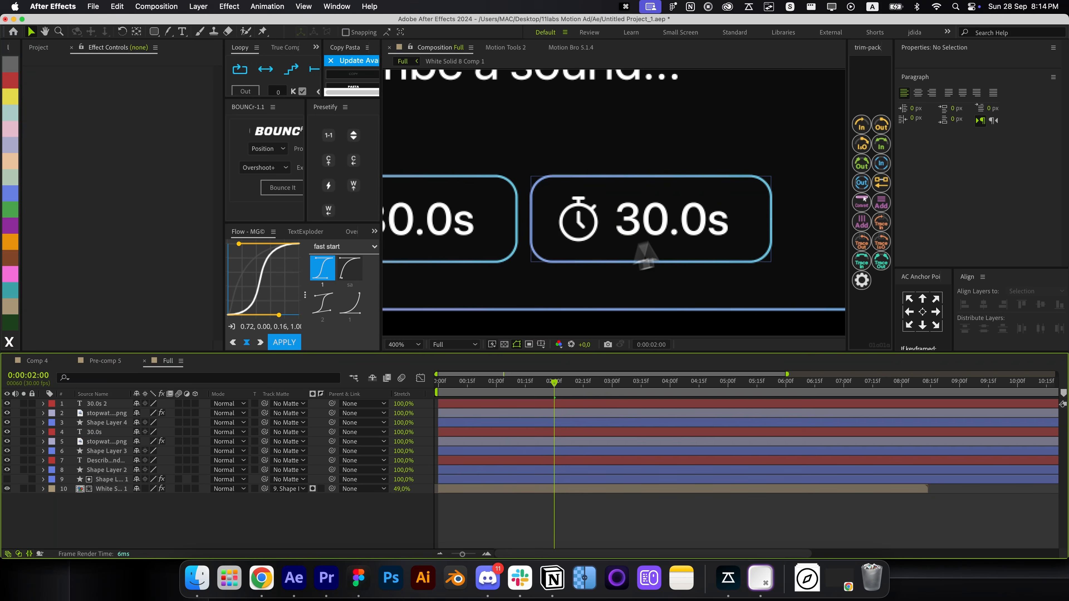
double_click(696, 229)
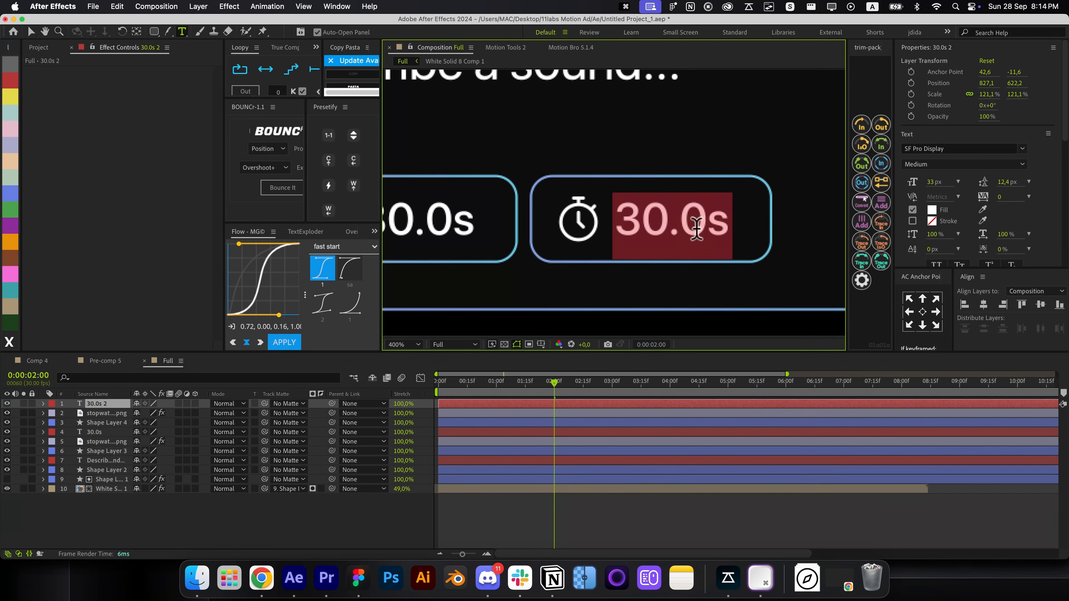
text(Looping)
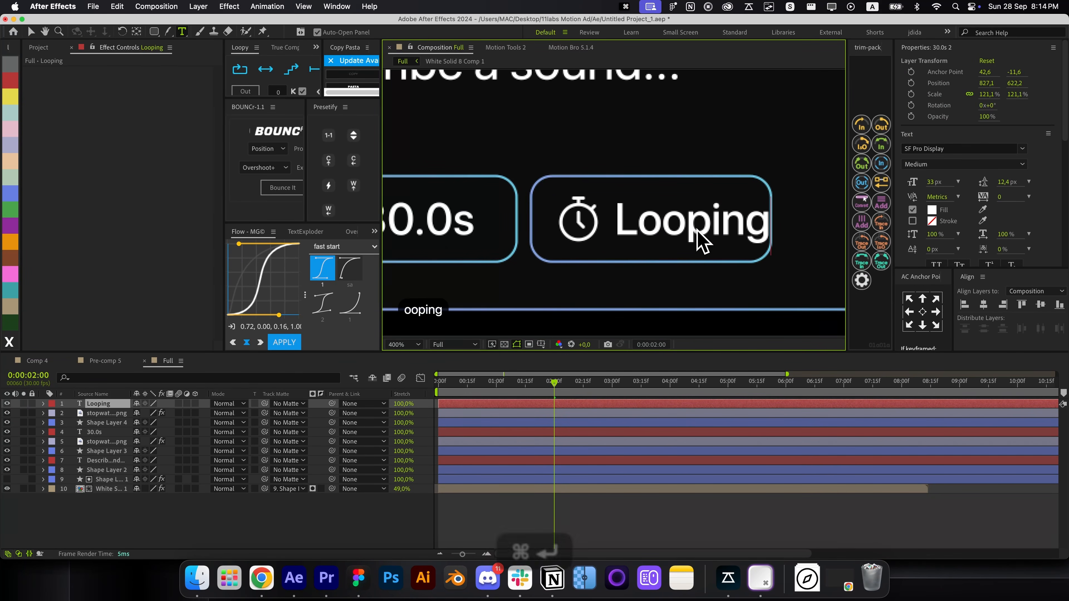
key(super+Return)
Widen the second button's rectangle to fit the "Looping" text and shift it so the icon stays at its left end
click(654, 188)
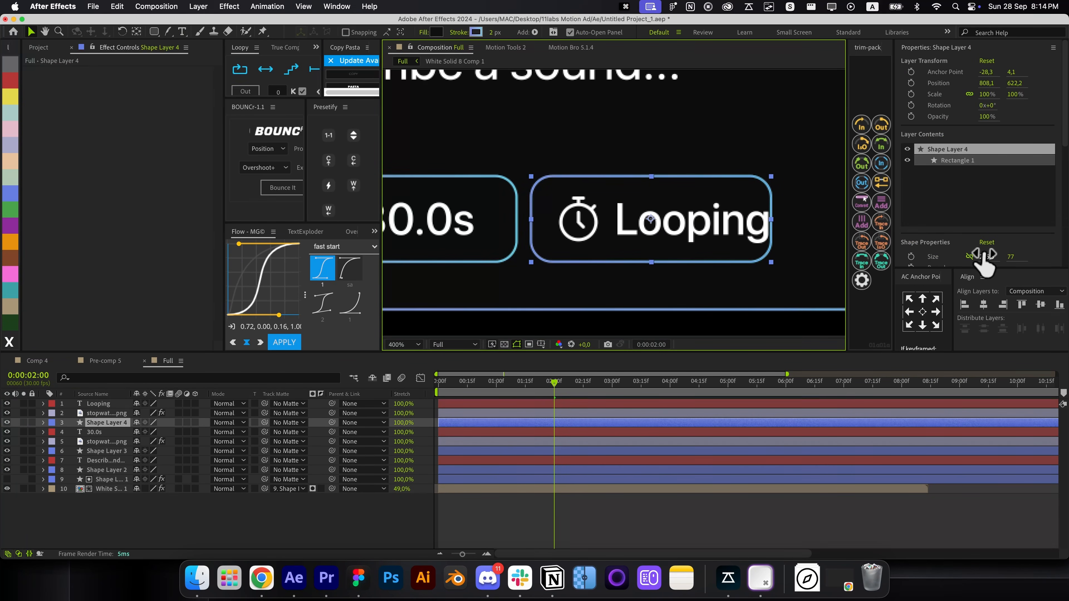
drag(983, 256, 1010, 254)
drag(745, 245, 765, 242)
Import loop (1).png, replace the stopwatch icon in the "Looping" button with it and scale it to 8.3%
click(619, 413)
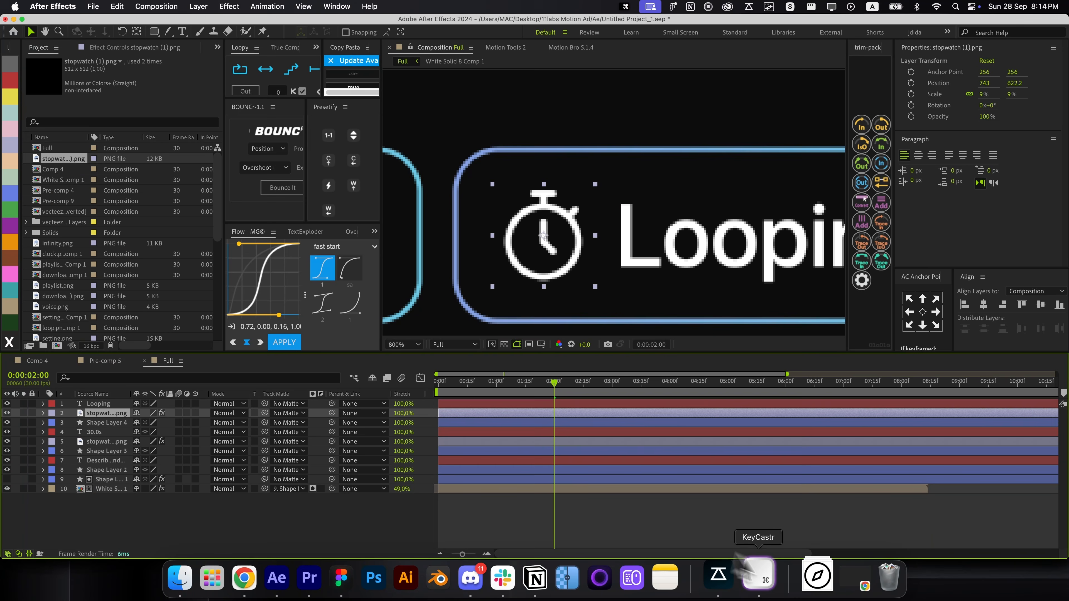
click(806, 578)
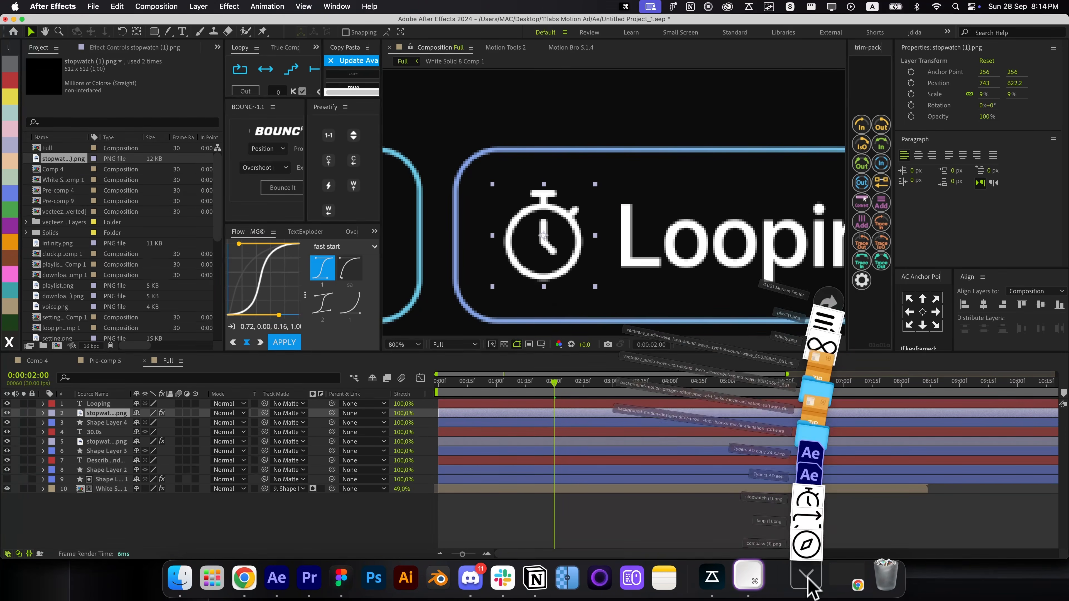
drag(806, 518, 102, 281)
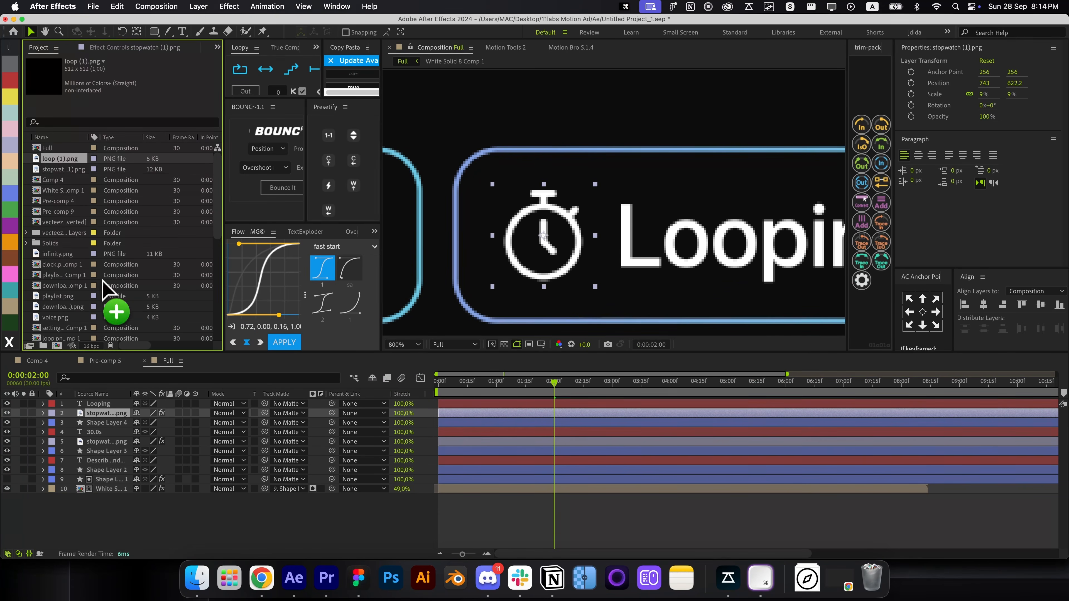
drag(76, 174, 127, 417)
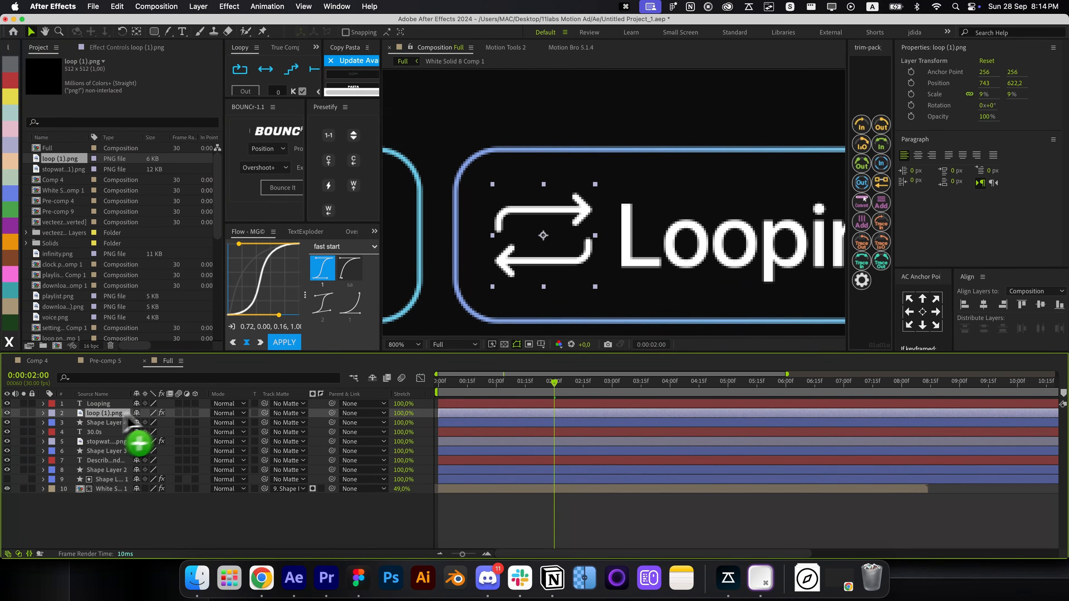
drag(595, 237, 591, 238)
scroll(591, 236, down, 1)
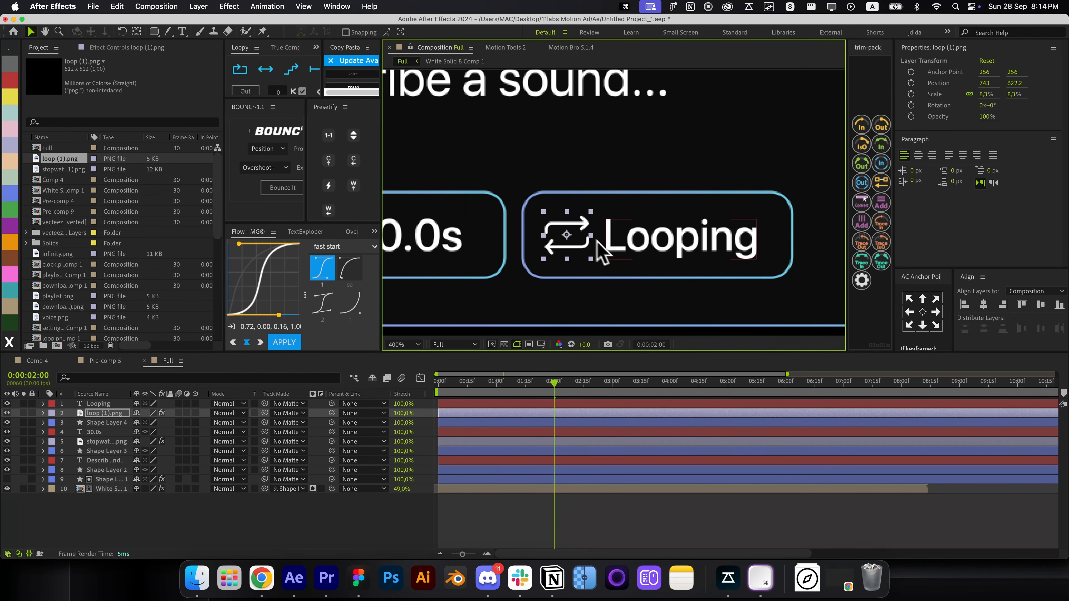
Duplicate the original "30.0s" text, stopwatch icon and rectangle layers together and bring the copies to the top of the layer stack
click(120, 362)
key(alt+shift+.)
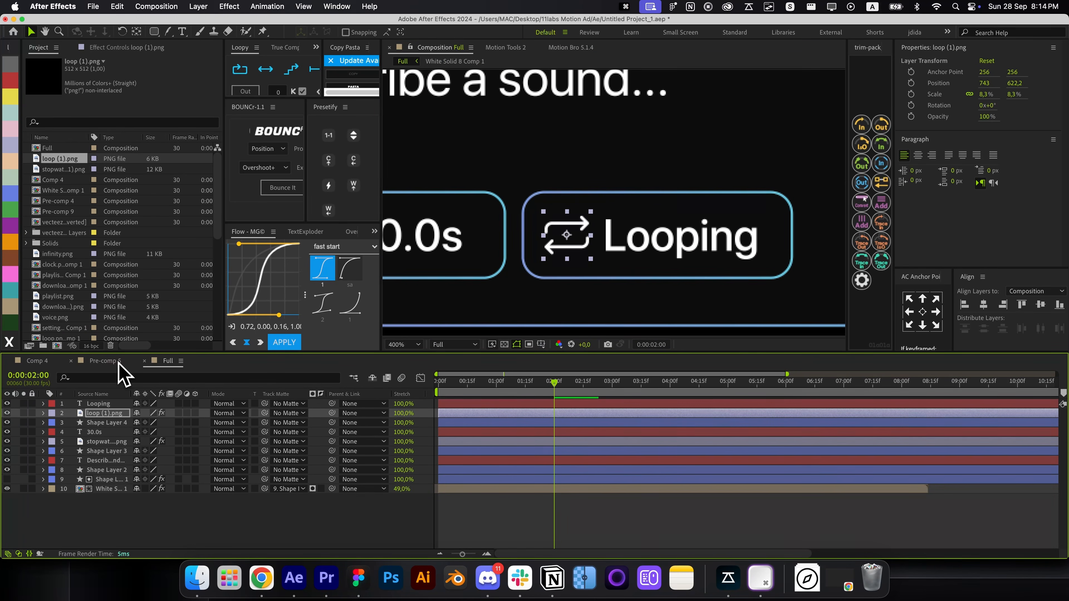
click(535, 452)
shift+click(530, 442)
shift+click(530, 434)
key(super+d)
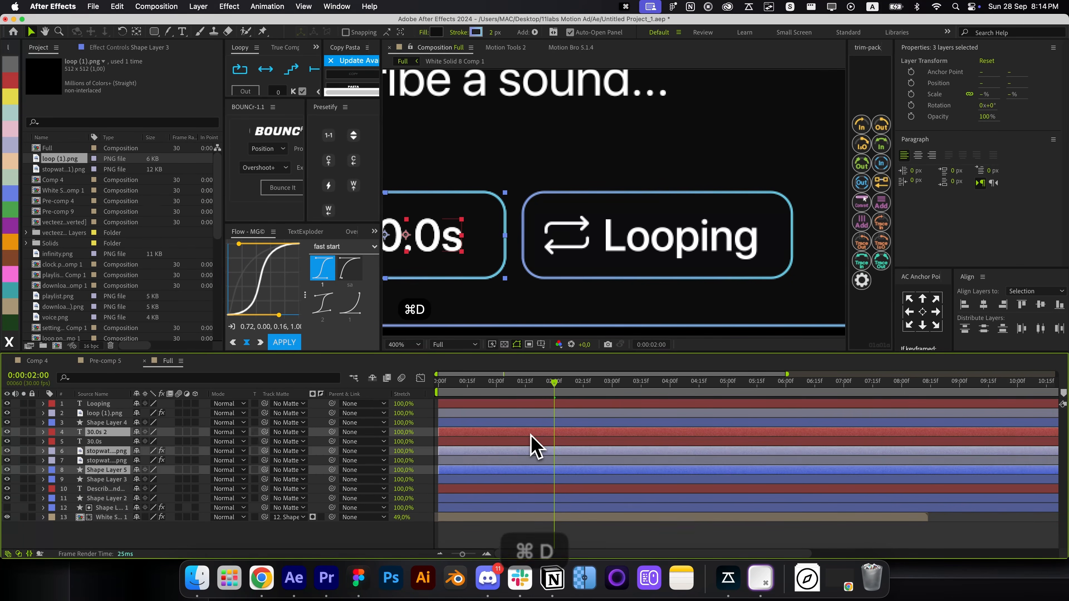
key(super+shift+bracketright)
Move the copied "30.0s" button to the right of the "Looping" button, spaced evenly in the same row
drag(455, 265, 718, 256)
key(space)
drag(589, 246, 501, 253)
drag(501, 253, 648, 271)
key(space)
key(super+z)
scroll(652, 256, down, 1)
key(space)
click(656, 175)
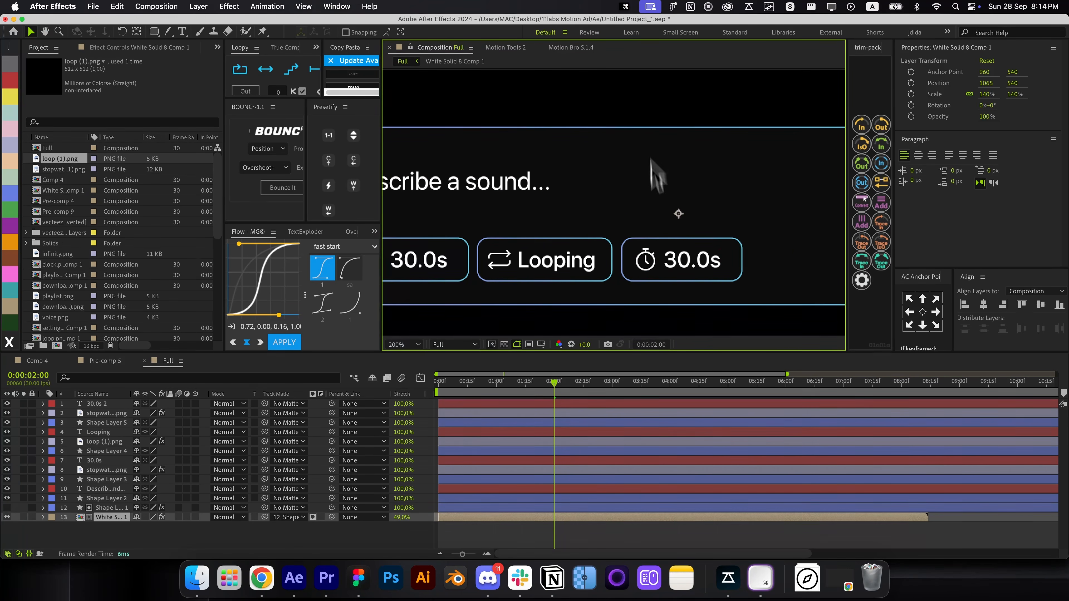
Replace the third button's stopwatch icon with compass (1).png and scale it down slightly
click(585, 413)
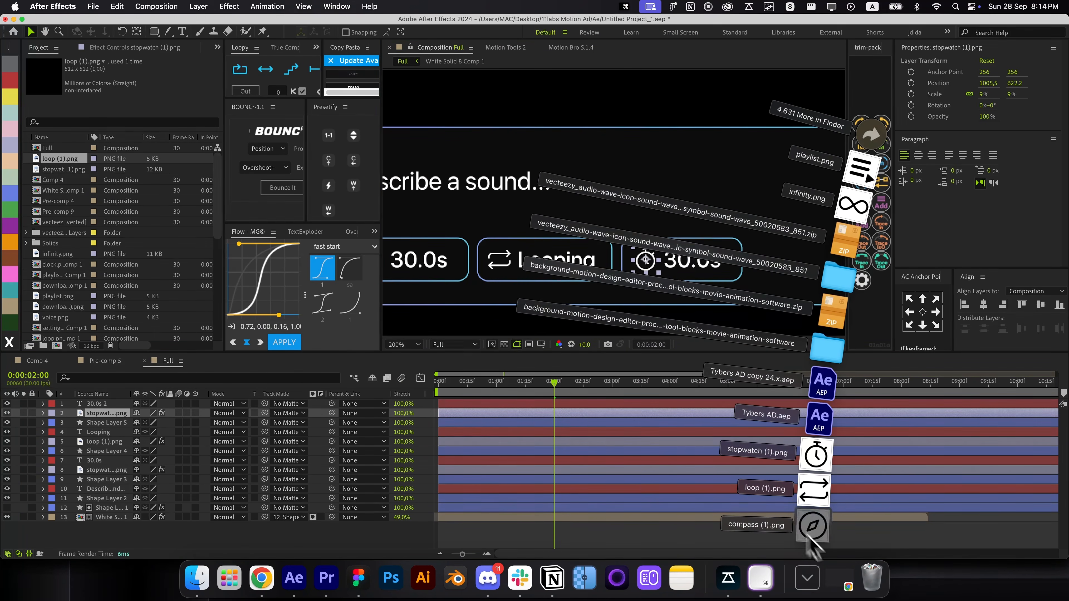
drag(813, 546, 120, 423)
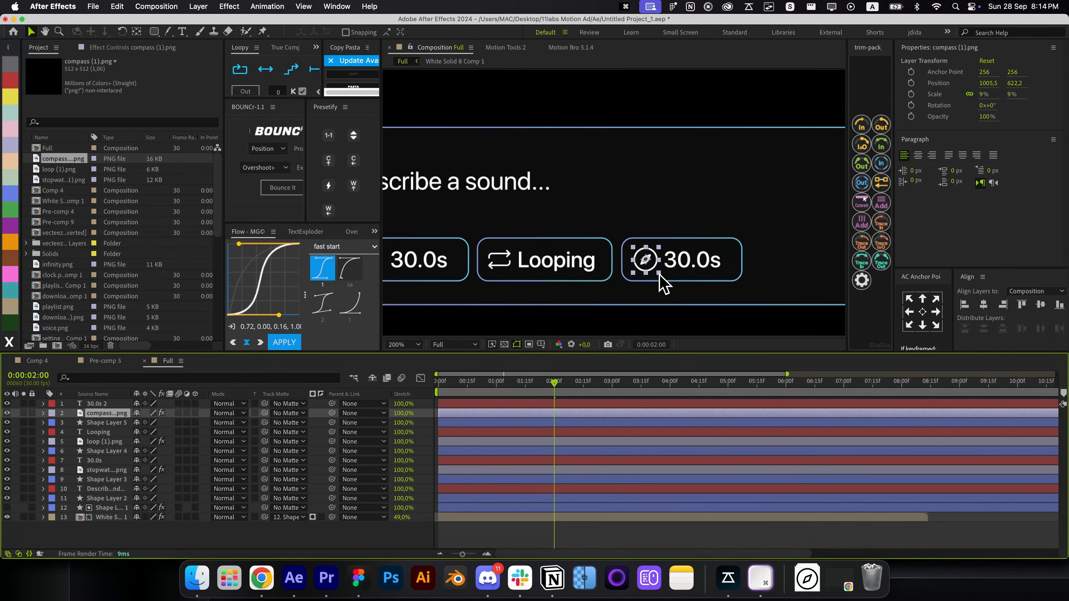
drag(659, 273, 657, 272)
Change the third button's text to "30%..."
click(694, 278)
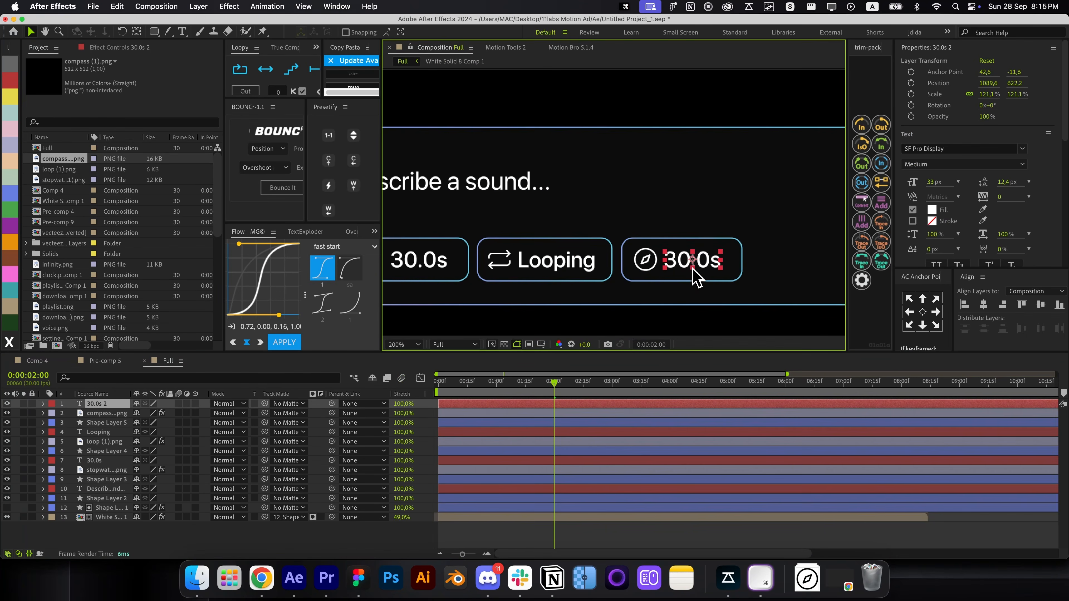
double_click(694, 263)
text(30%...)
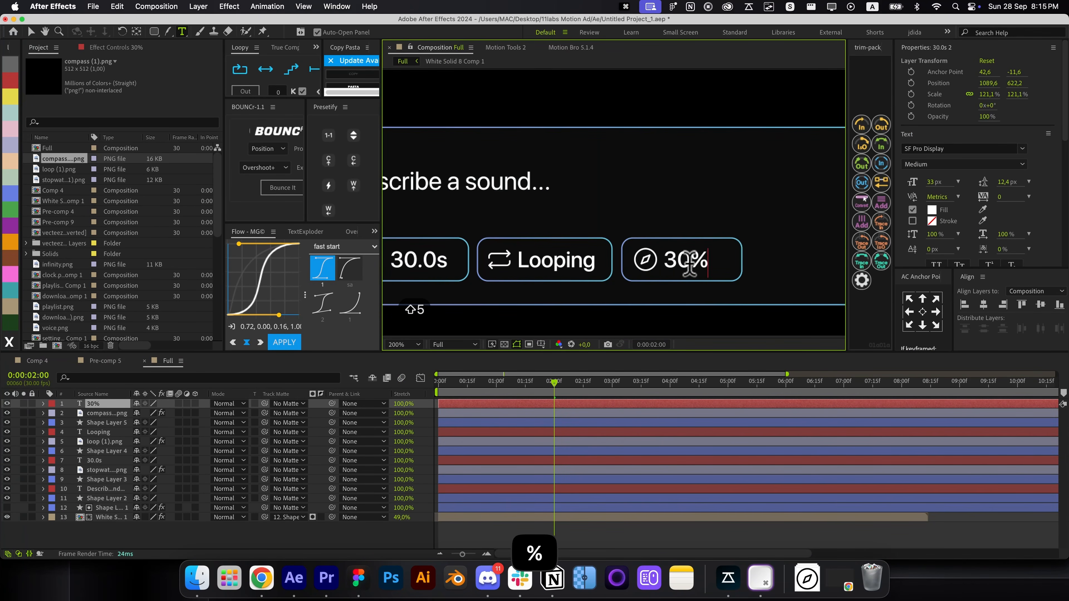
key(super+Return)
drag(676, 240, 714, 235)
scroll(771, 246, down, 1)
click(531, 527)
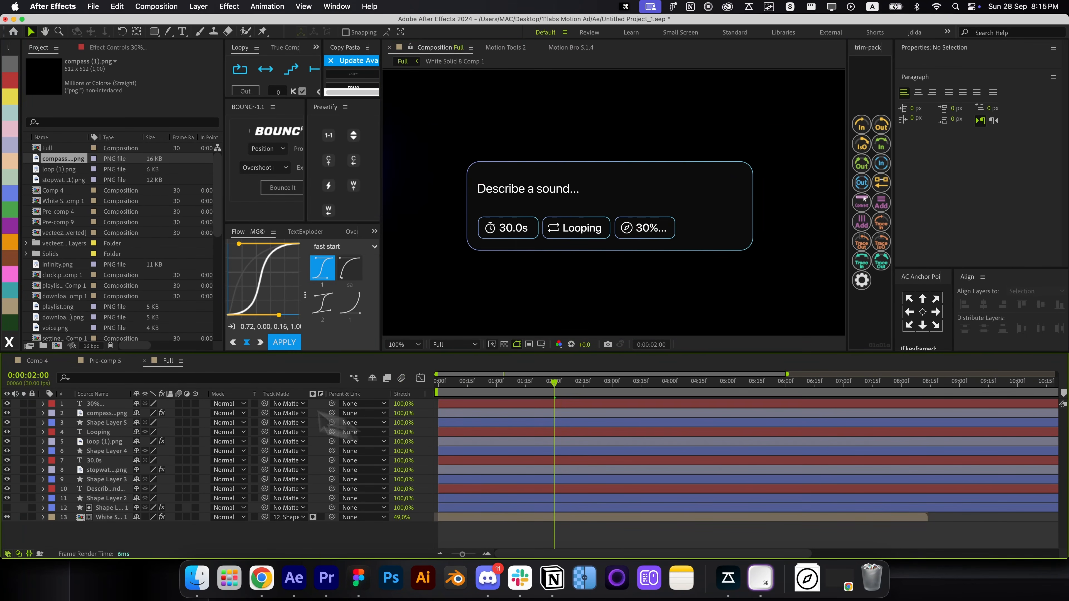
Set the blending mode of the large prompt box outline, Shape Layer 2, to Lighten
drag(194, 498, 195, 401)
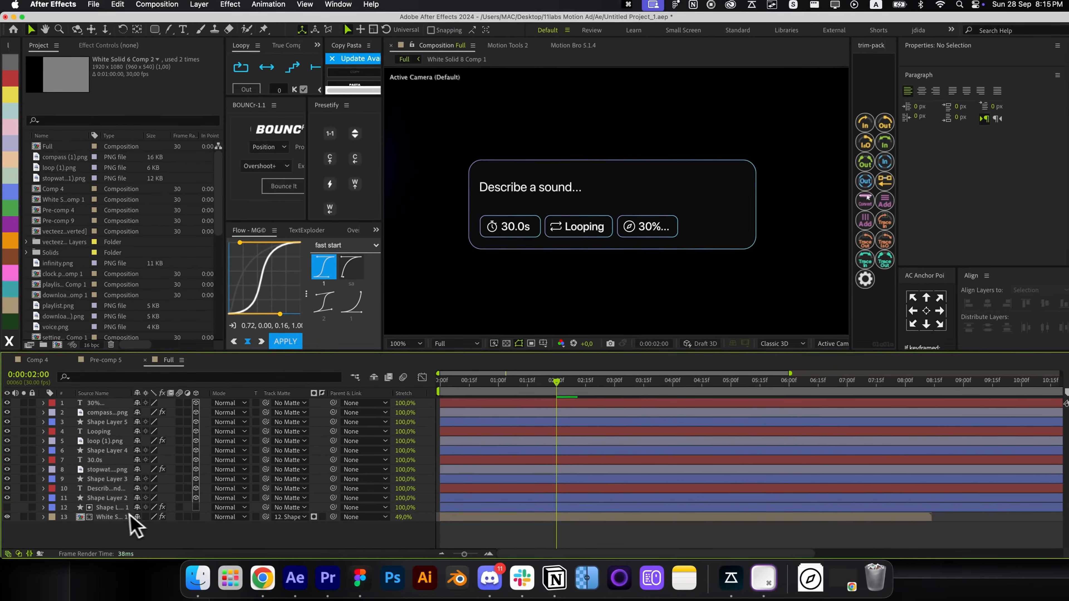
key(super+z)
click(111, 495)
click(254, 495)
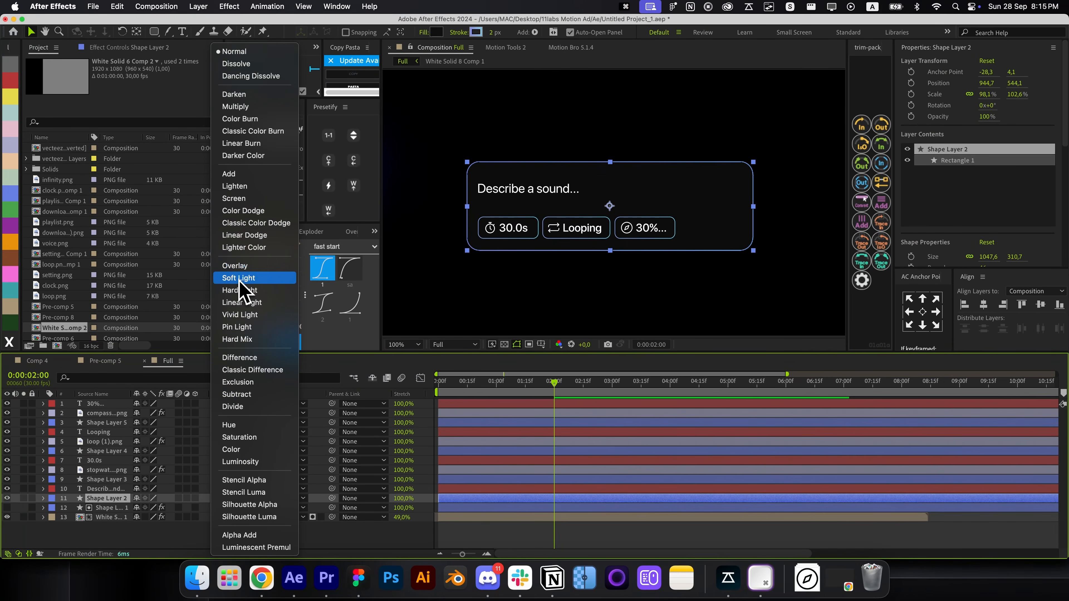
click(248, 189)
Pre-compose the prompt box's text, icon and shape layers, moving all attributes into the new composition
click(491, 394)
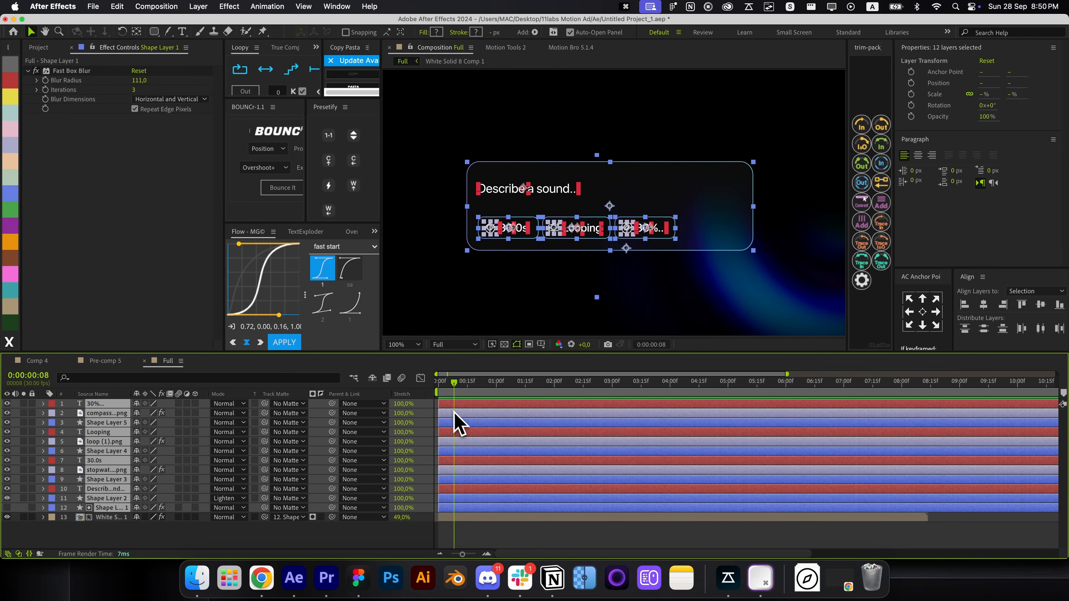
key(super+shift+c)
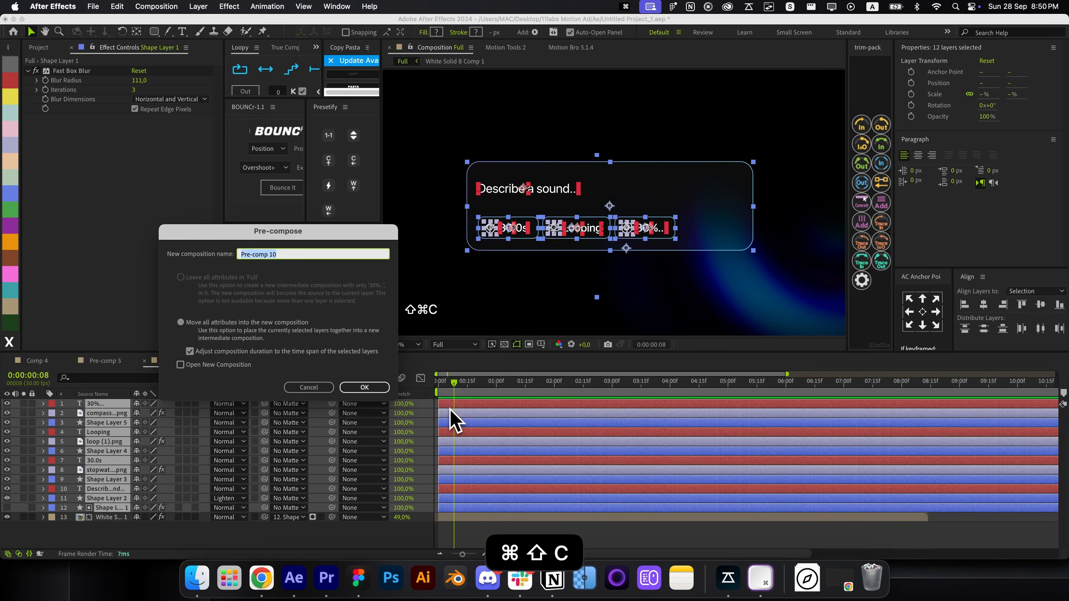
click(364, 388)
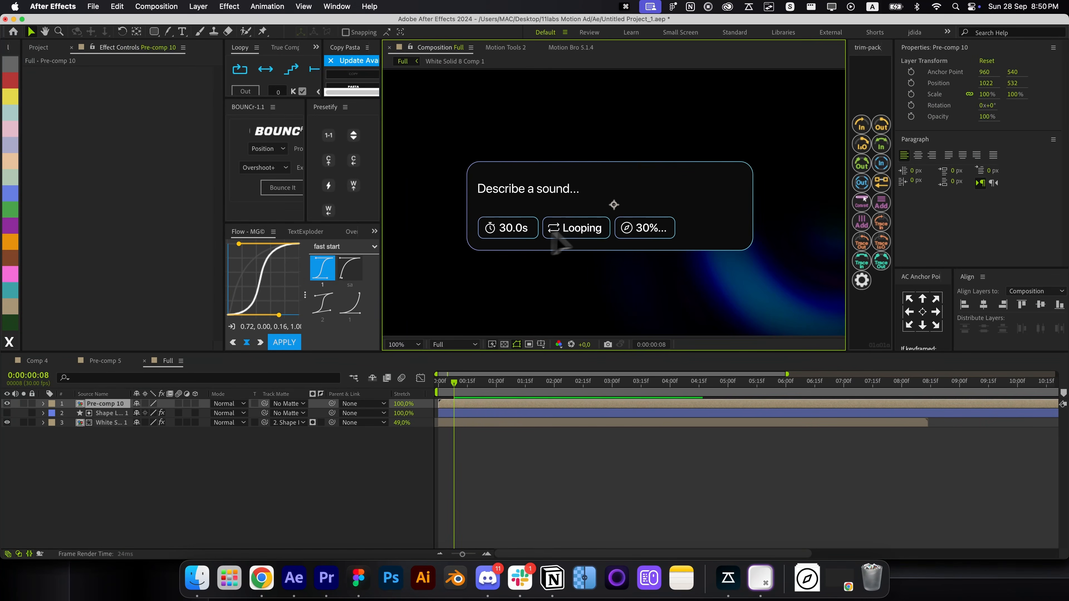
Move the pre-composed prompt box towards the right of the frame, scale it to 134.8% and make it a collapsed 3D layer
drag(553, 233, 707, 244)
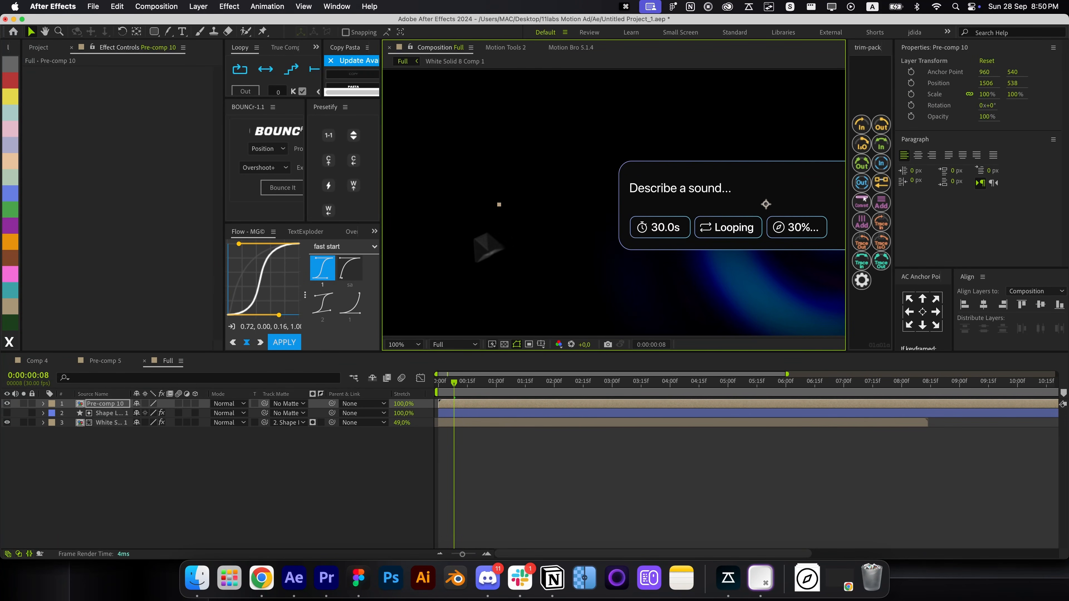
click(152, 404)
Duplicate the White Solid 8 Comp 1 layer, raise the copy above Shape Layer 1, remove its track matte and hide it
click(453, 423)
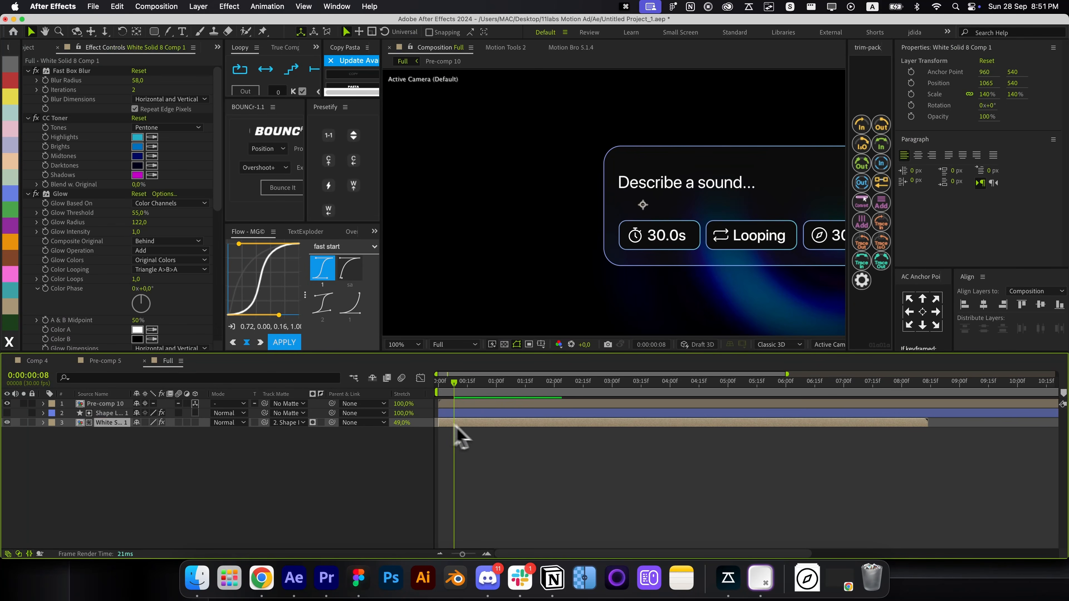
key(super+d)
key(super+bracketright)
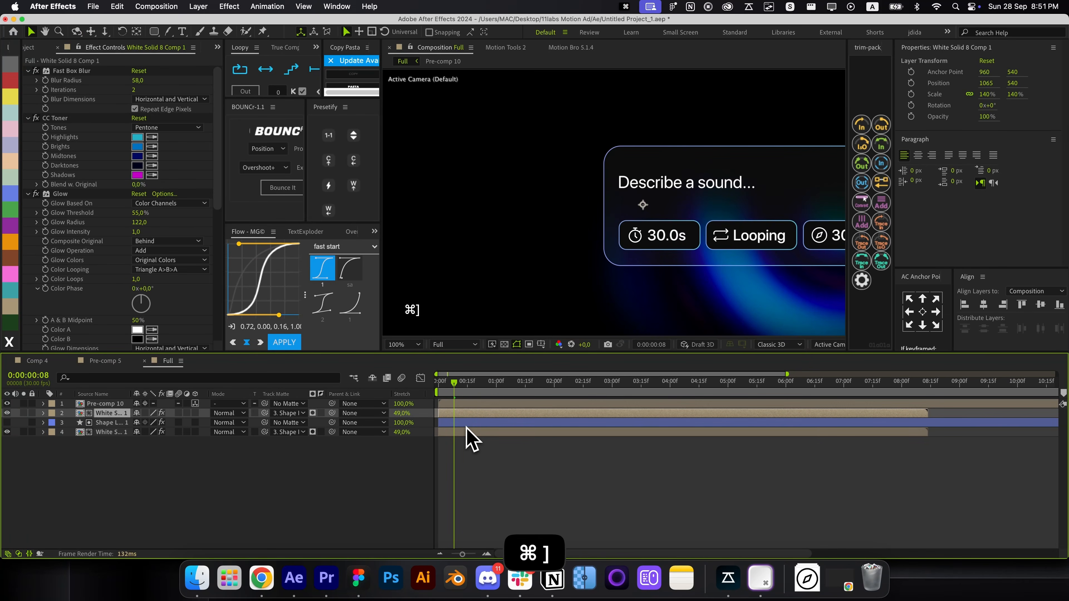
super+click(265, 414)
click(7, 413)
Apply a Displacement Map effect to the prompt box pre-comp, using the hidden White Solid 8 Comp 1 copy as the map layer
click(111, 404)
key(alt+space)
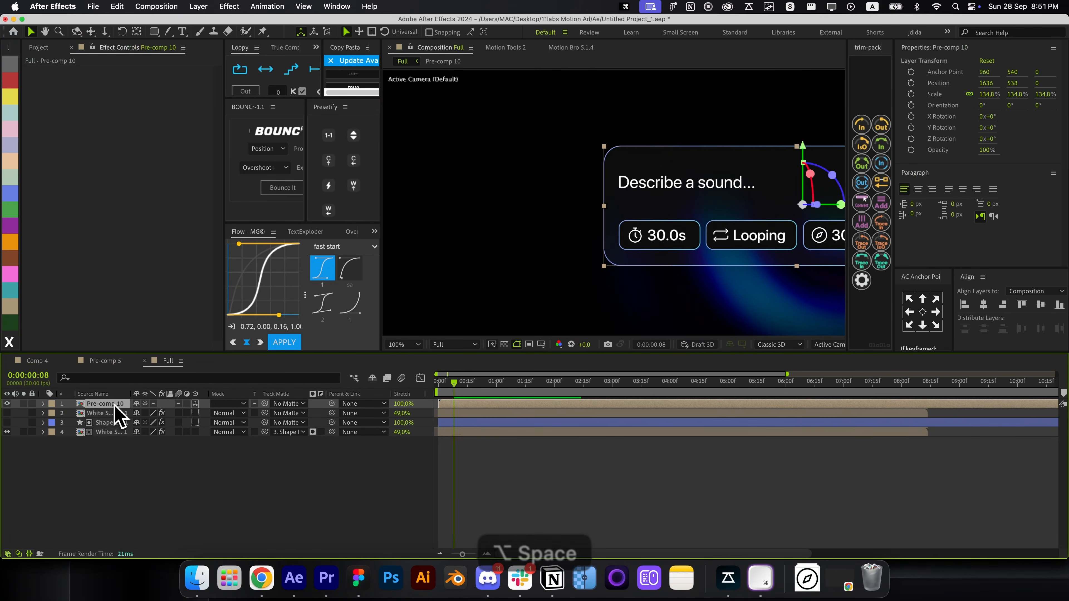
text(displ)
key(Return)
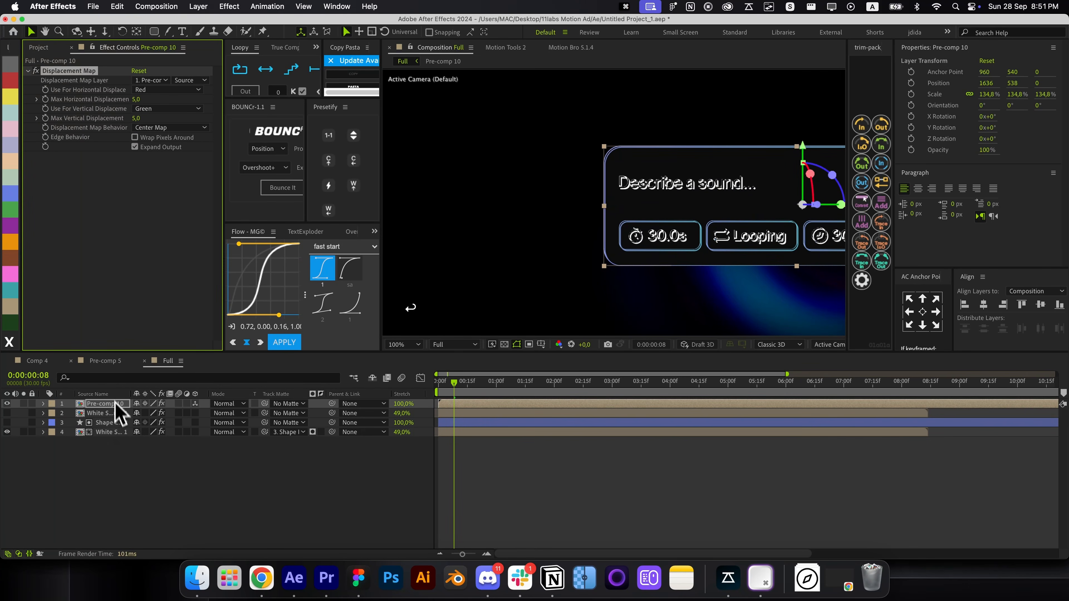
click(150, 80)
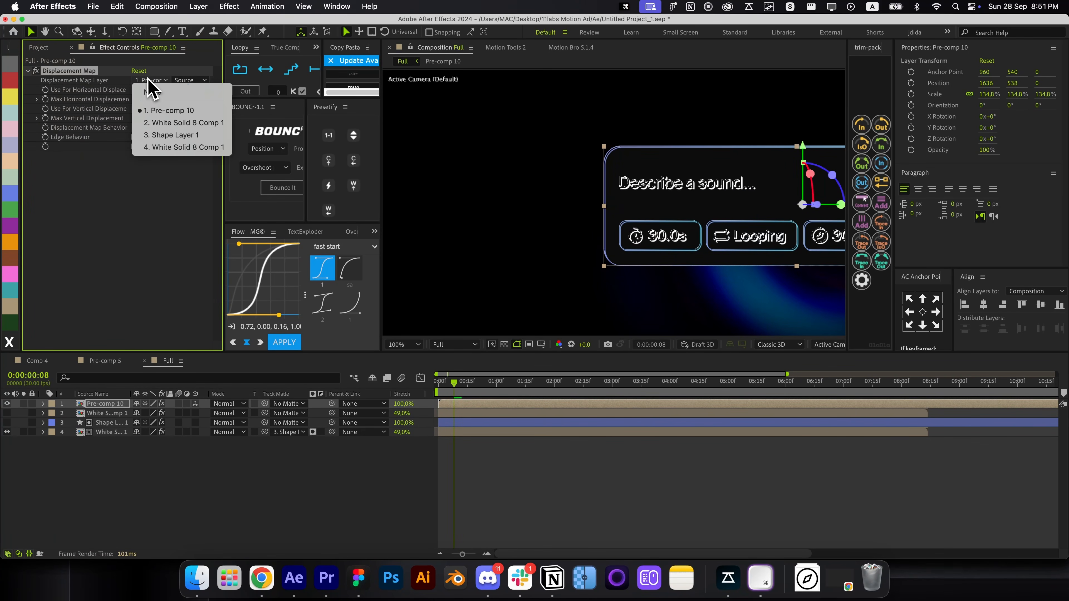
click(175, 122)
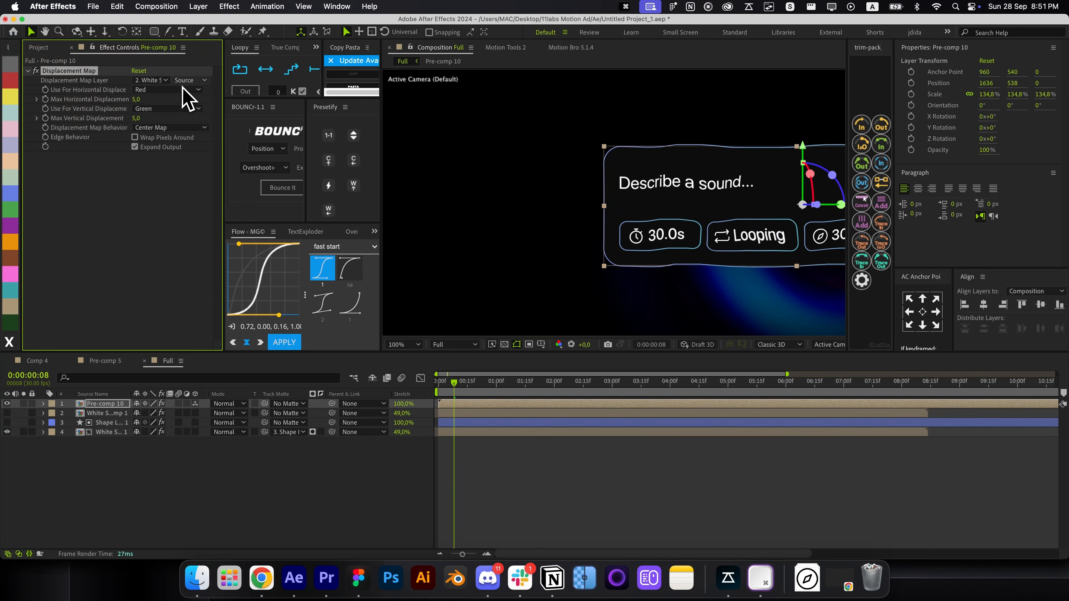
Add Position and Opacity keyframes to the prompt box pre-comp and place them shortly after 1:15 on the timeline
key(space)
key(alt+p)
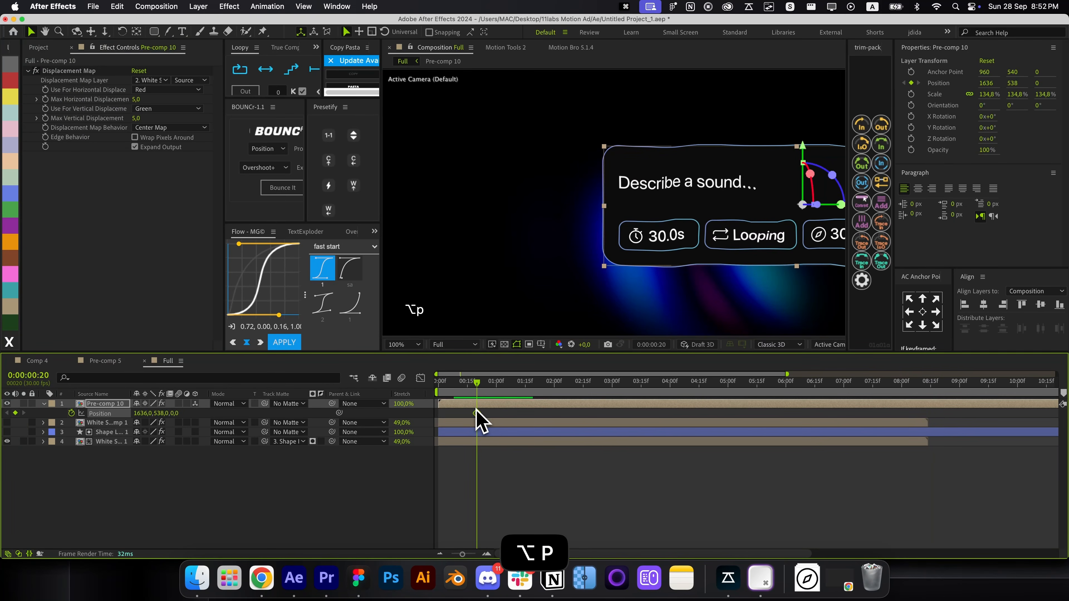
key(alt+r)
key(super+z)
key(alt+t)
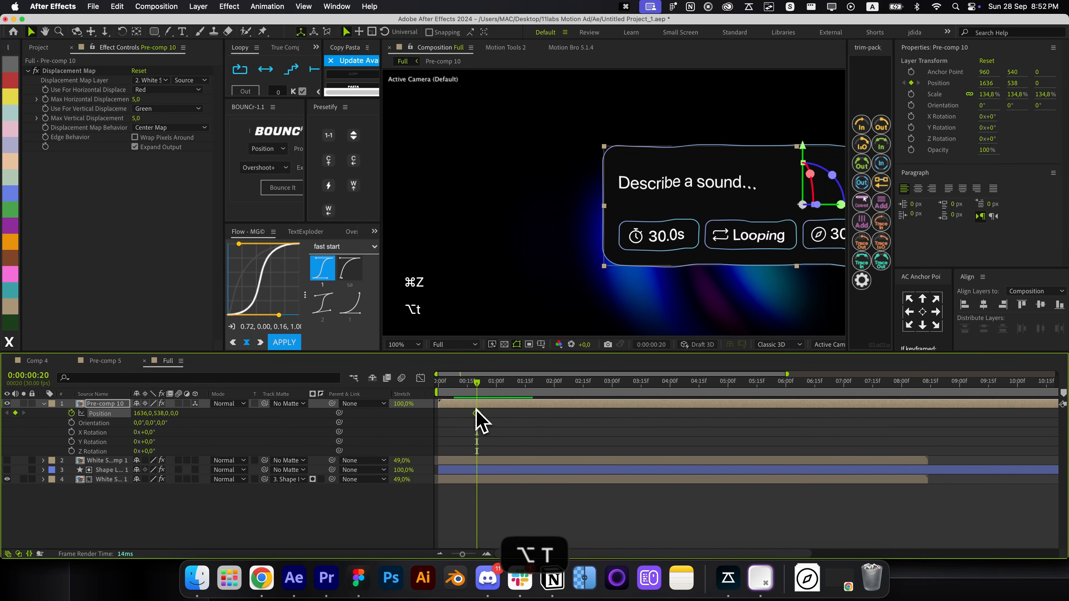
drag(483, 410, 475, 431)
At the first frame, move the prompt box out past the frame's right edge to an X position of 2736
key(Home)
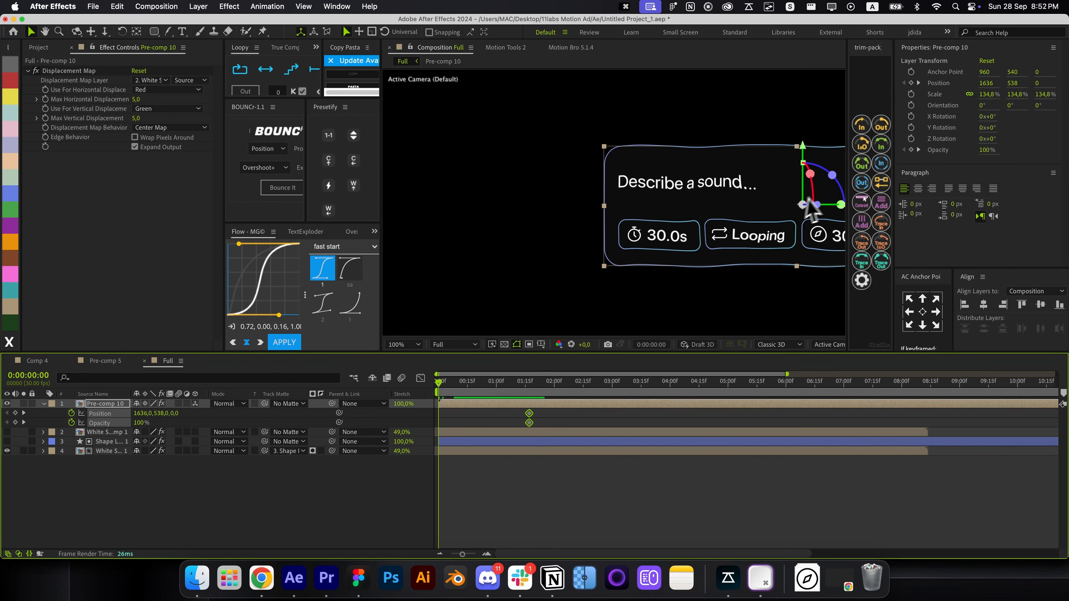
drag(831, 220, 1014, 222)
click(539, 468)
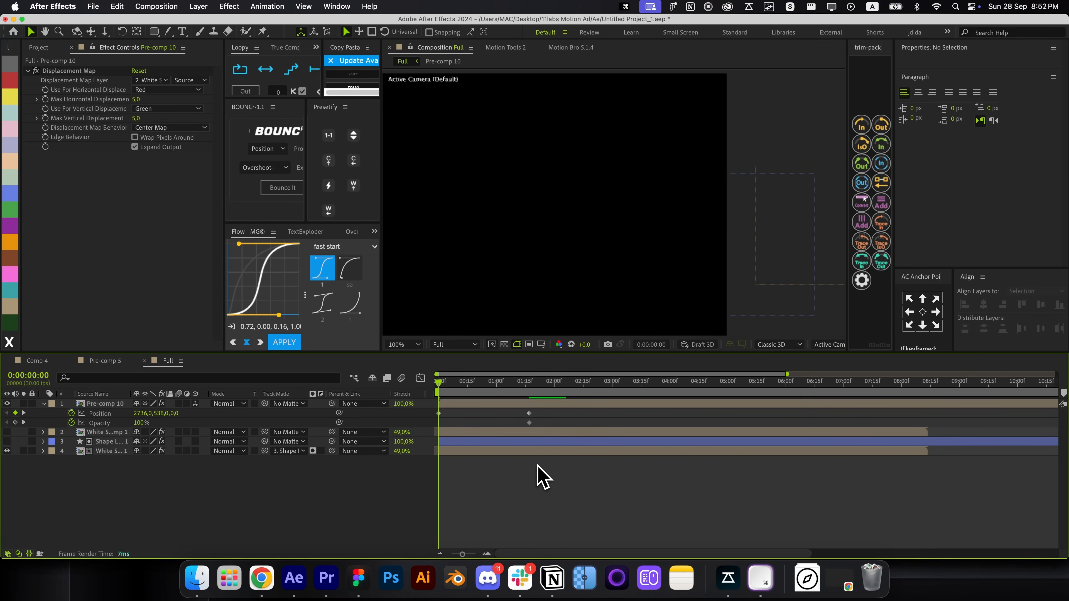
Fit the composition in its viewer, display the whole timeline and reveal the keyframed properties of all layers
key(alt+slash)
key(alt+apostrophe)
key(semicolon)
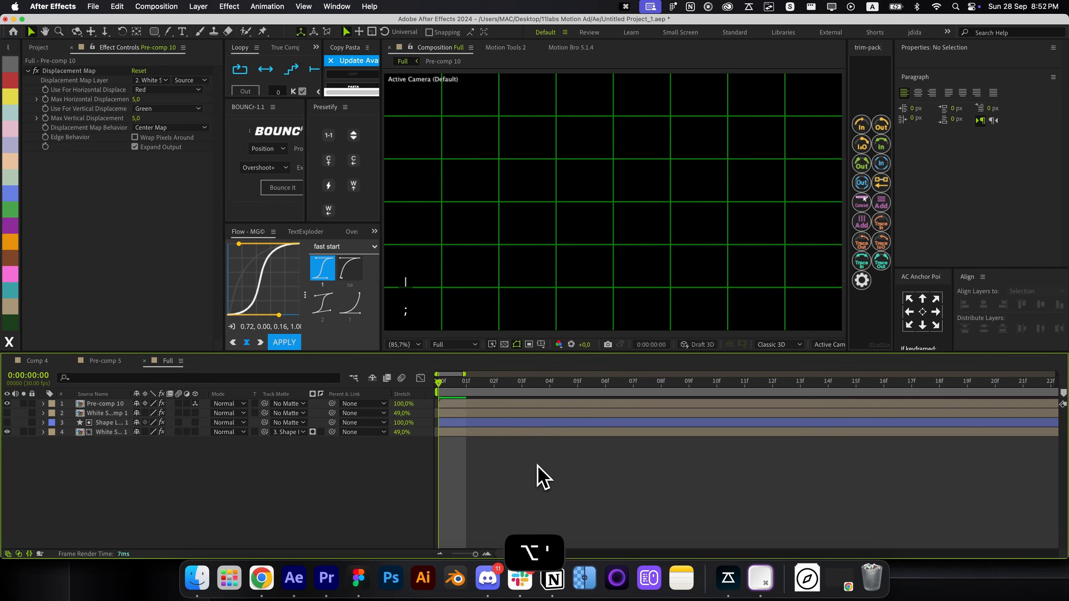
key(semicolon)
key(u)
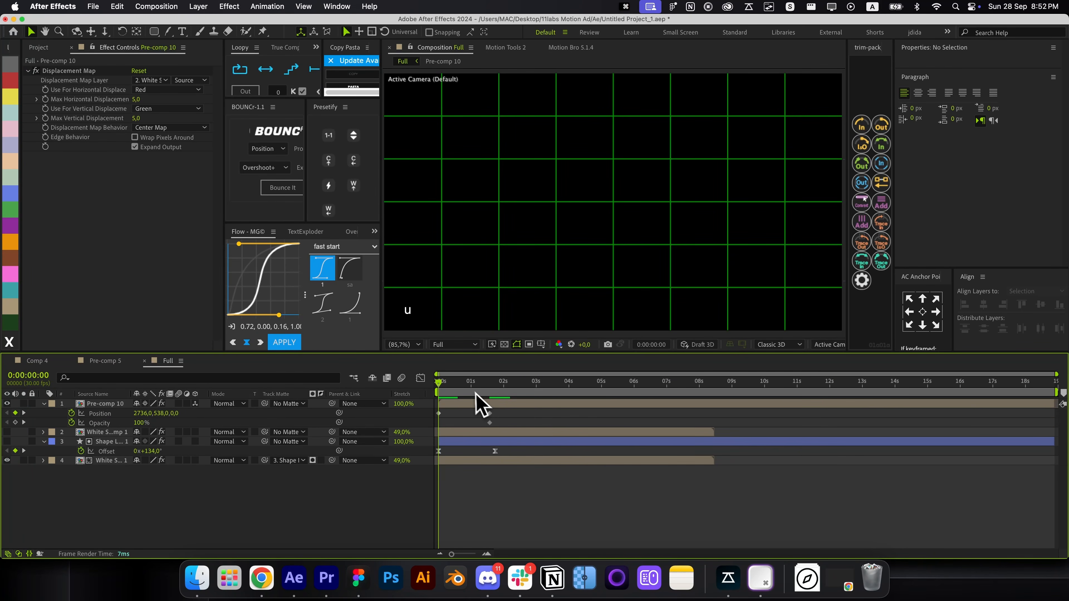
Make the prompt box pre-comp fade in from 0% to 100% Opacity over its first 10 frames
key(k)
key(k)
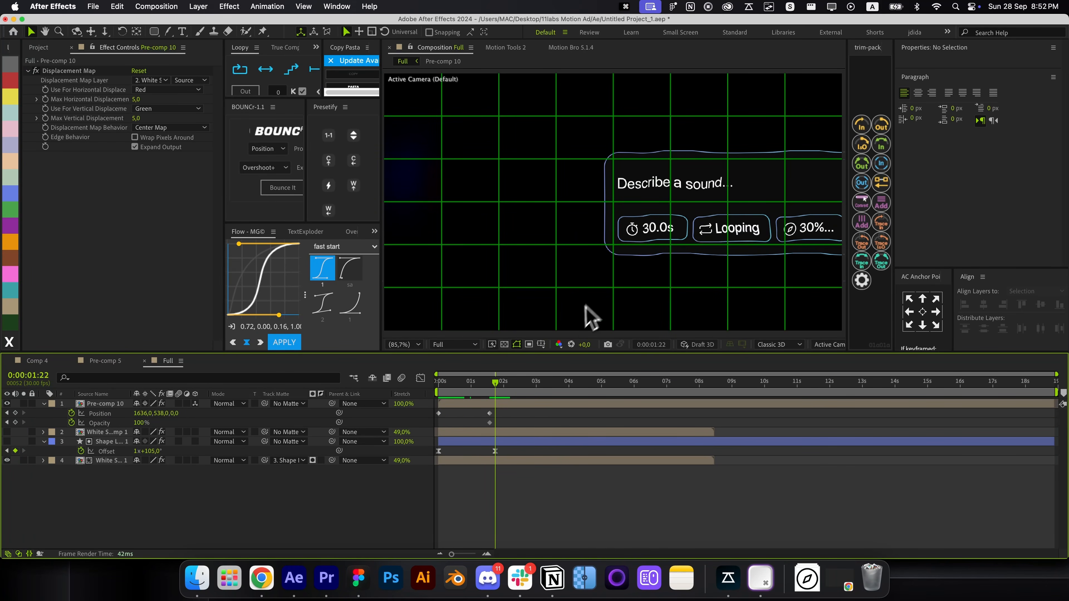
key(j)
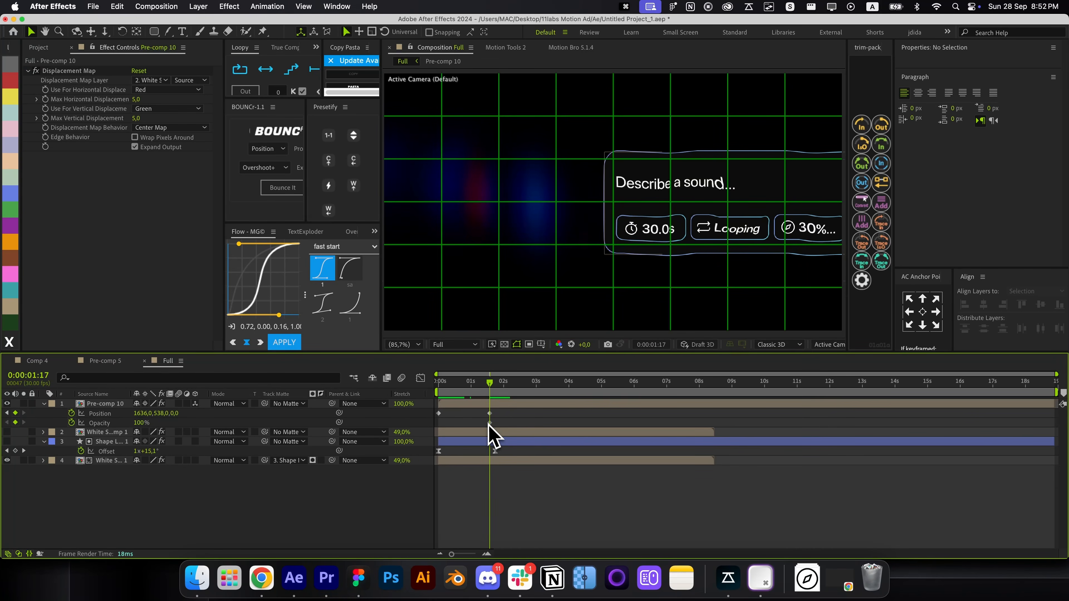
drag(490, 422, 468, 422)
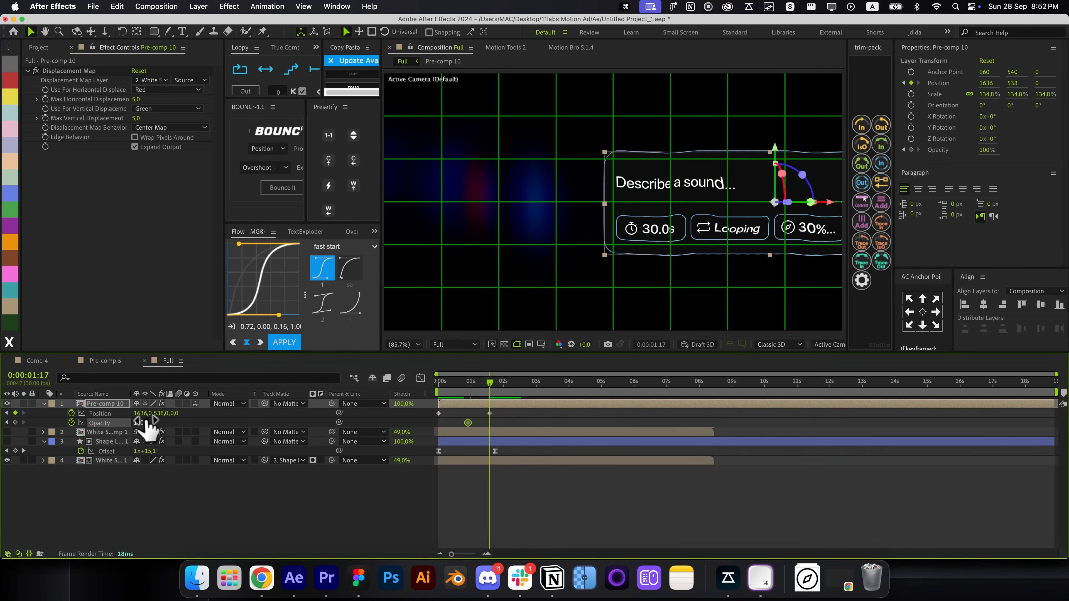
drag(147, 422, 105, 422)
Ease the prompt box's two Position keyframes with the fast start preset "sa" and check their speed graph
drag(489, 423, 405, 393)
click(351, 277)
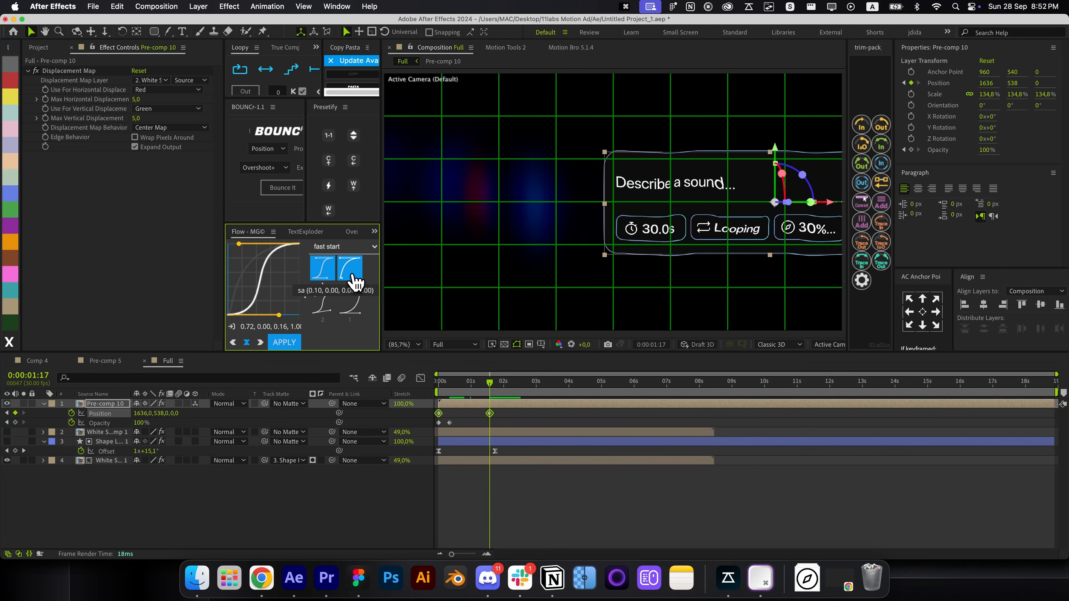
click(420, 378)
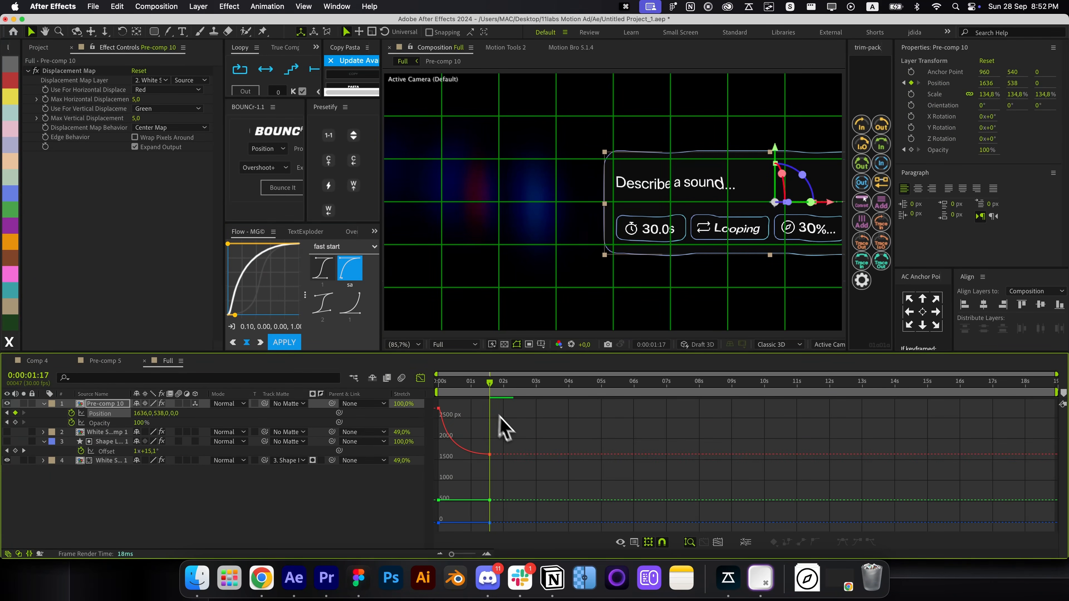
click(457, 389)
right_click(479, 426)
click(493, 464)
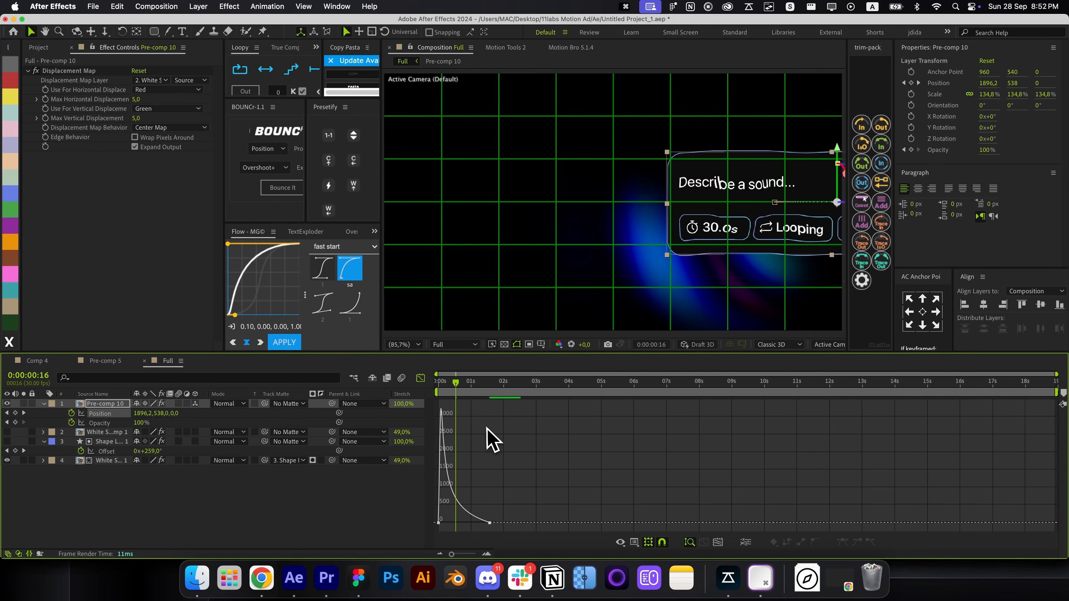
key(equal)
key(equal)
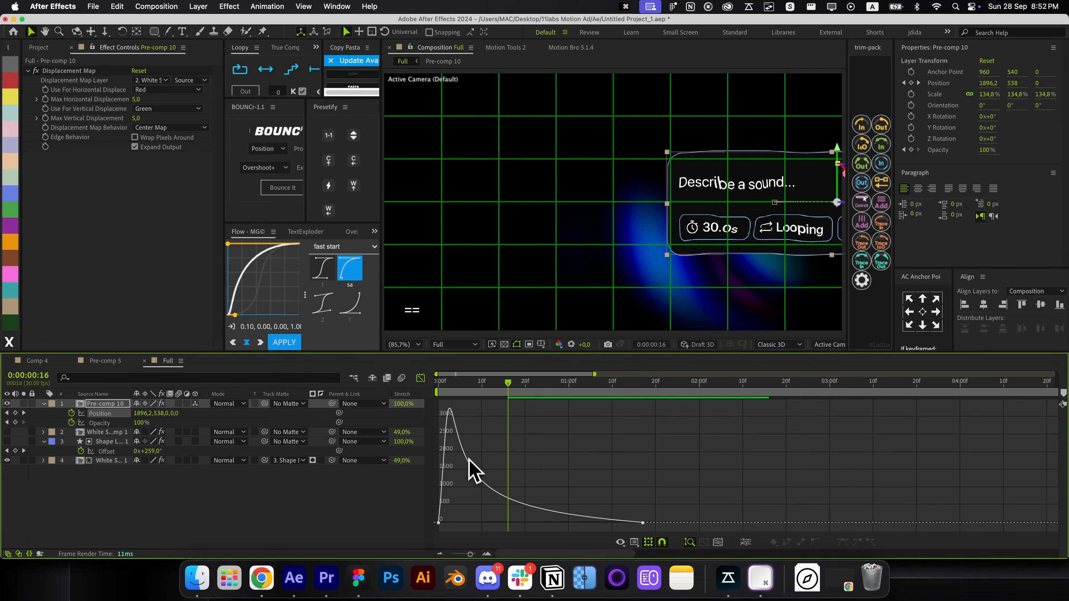
click(421, 383)
Delay the prompt box pre-comp and the hidden White Solid 8 Comp 1 copy to frame 18, with the first Opacity keyframe at frame 21
drag(515, 398, 578, 405)
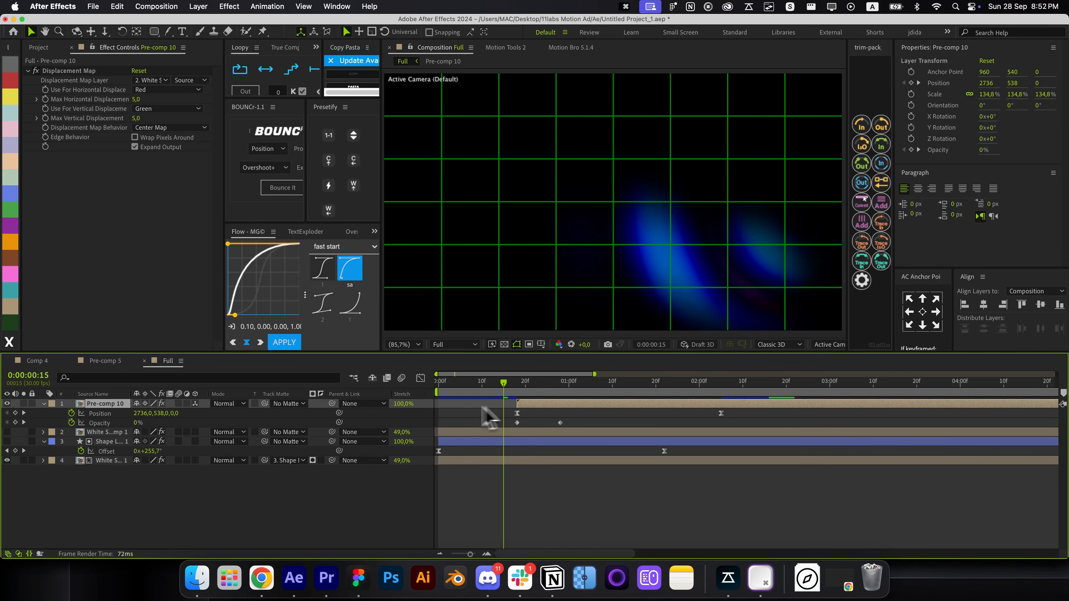
click(484, 408)
drag(504, 390, 538, 400)
drag(508, 433, 589, 434)
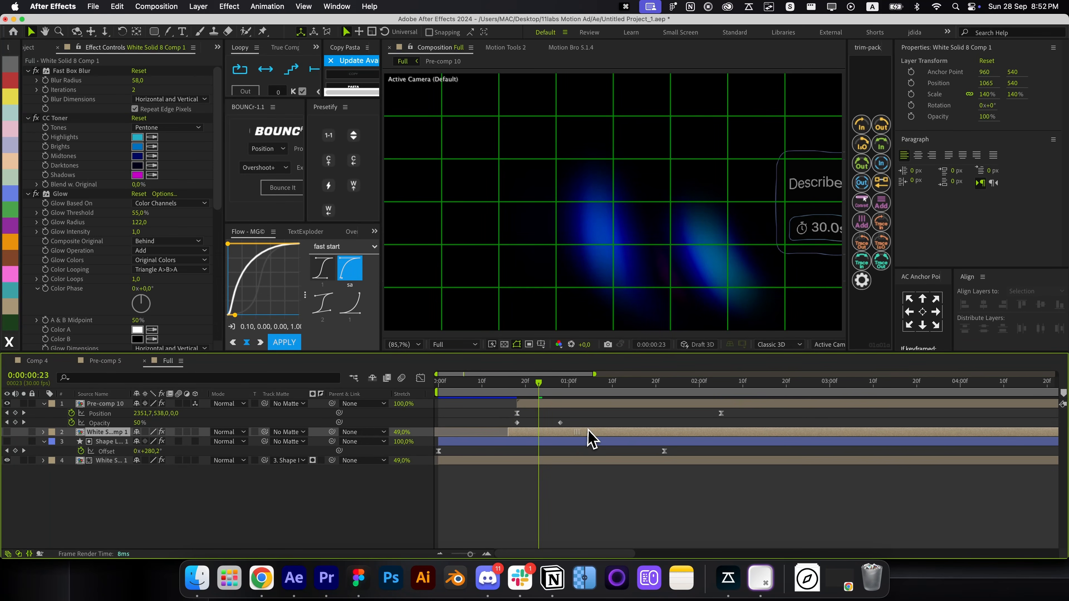
click(497, 416)
drag(535, 389, 531, 427)
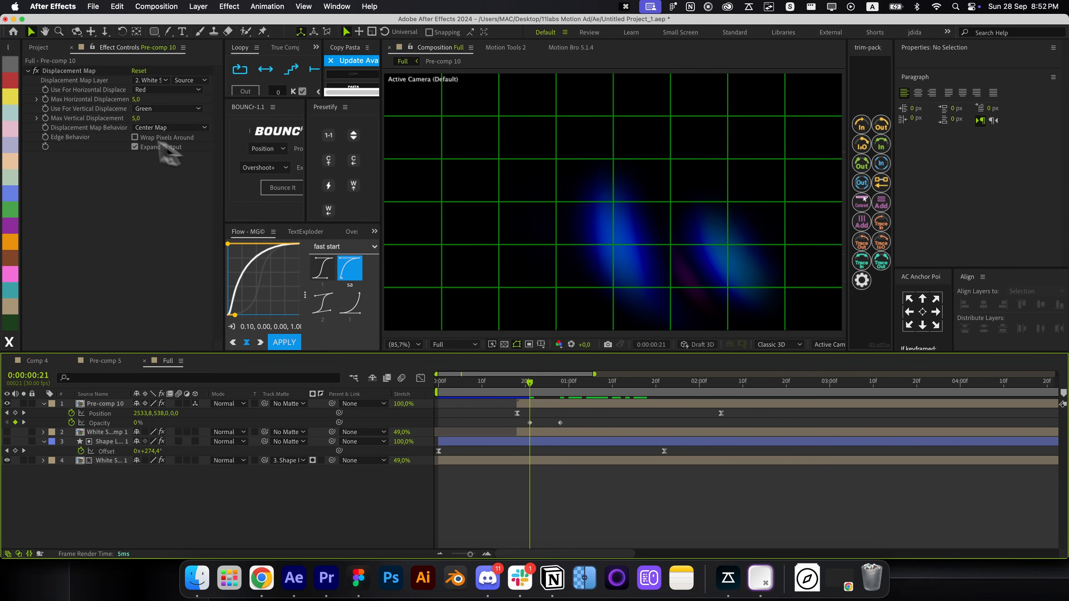
Set the Displacement Map's maximum horizontal and vertical displacement to 14, keyframe both and place the keyframes at about frame 14
click(134, 99)
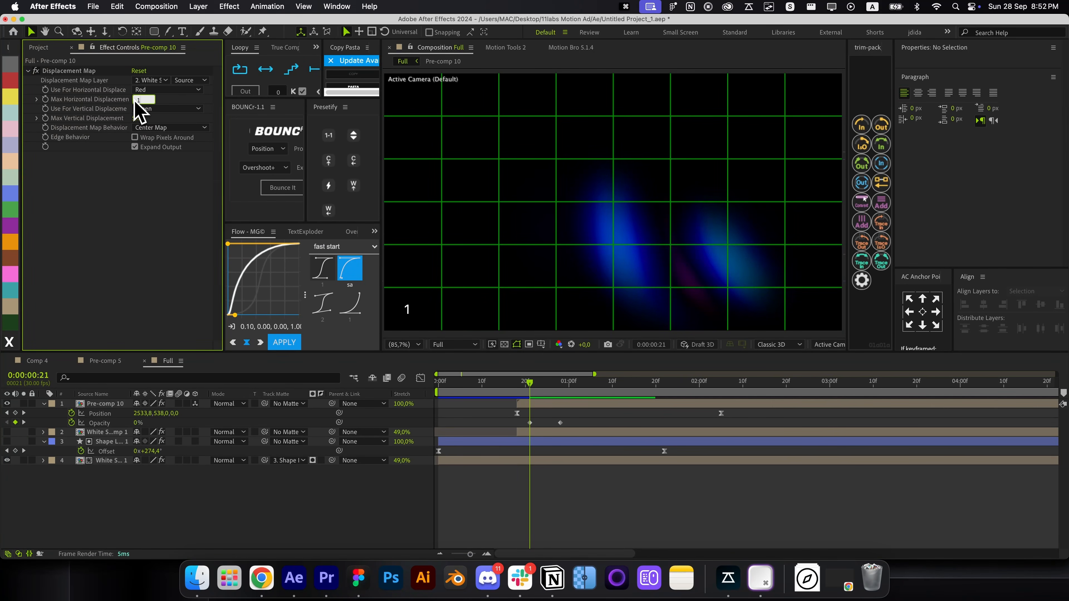
click(136, 118)
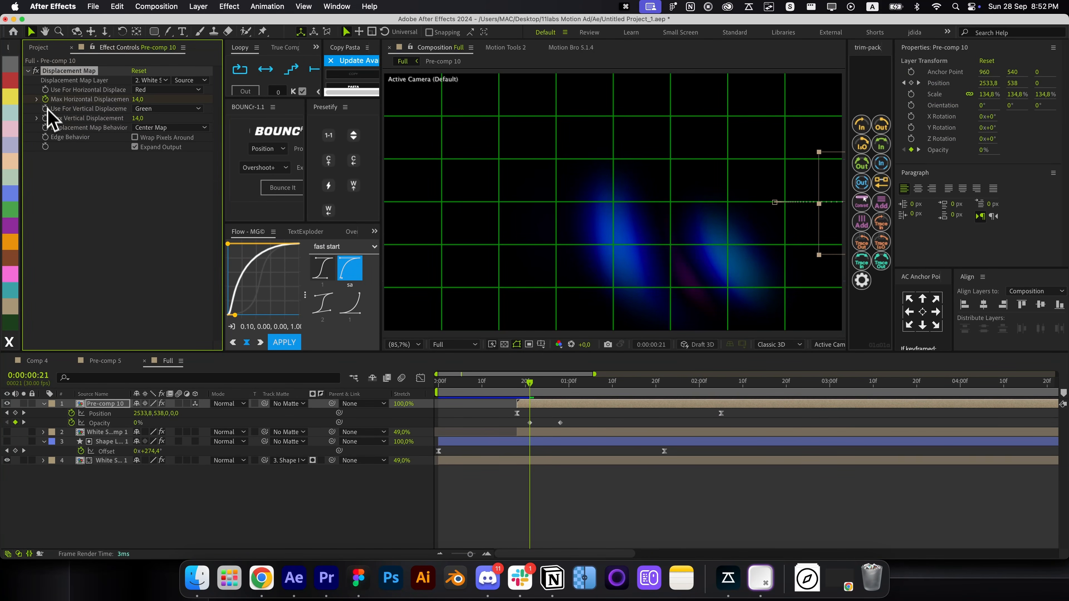
key(u)
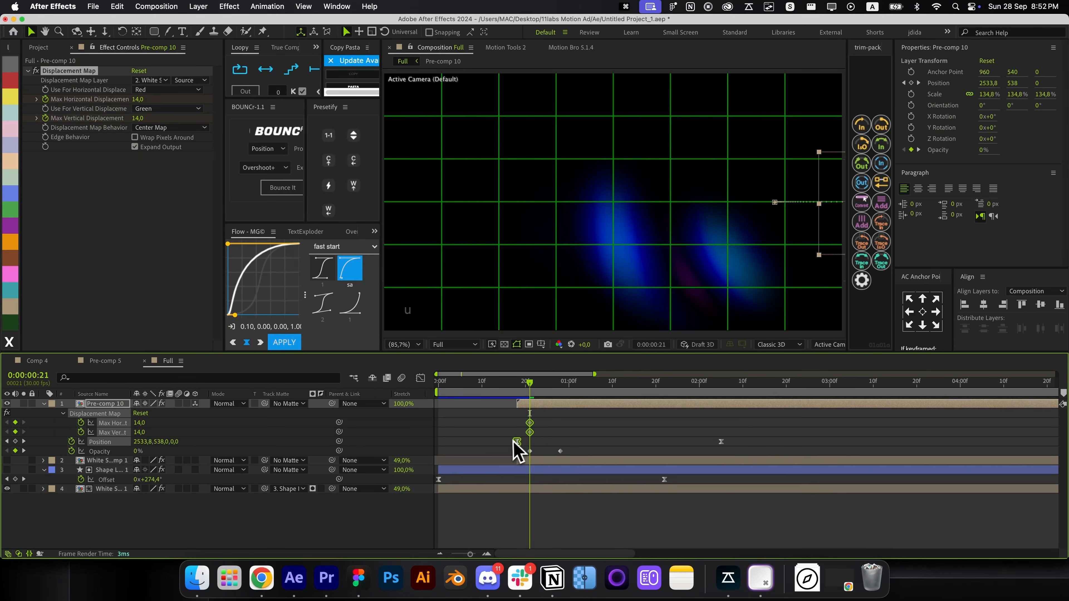
click(529, 423)
At 0:00:01:06, keyframe the maximum horizontal and vertical displacement at 0
key(space)
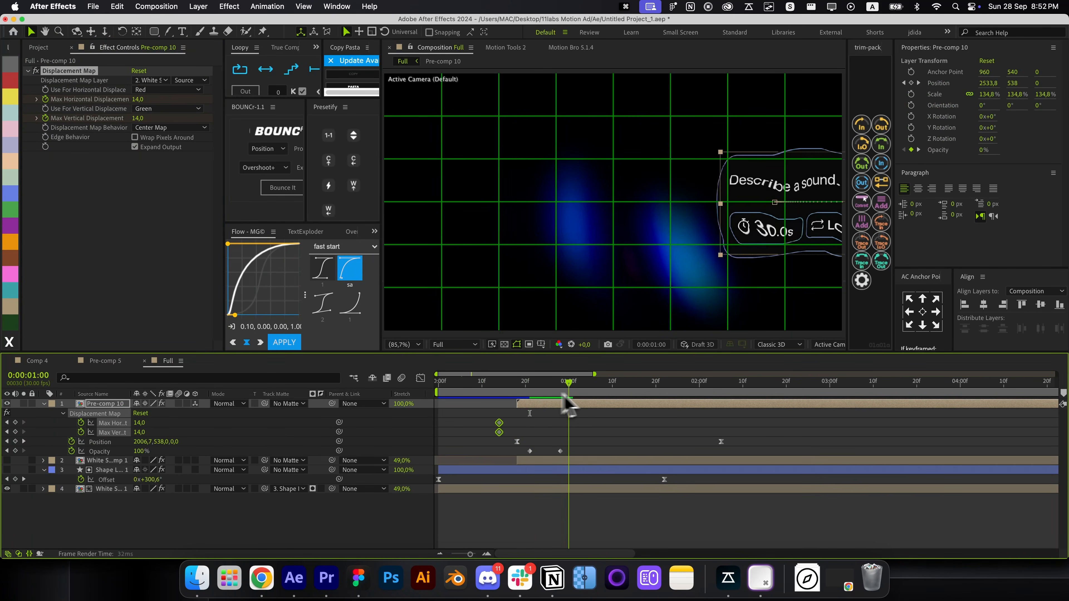
text(0)
key(Return)
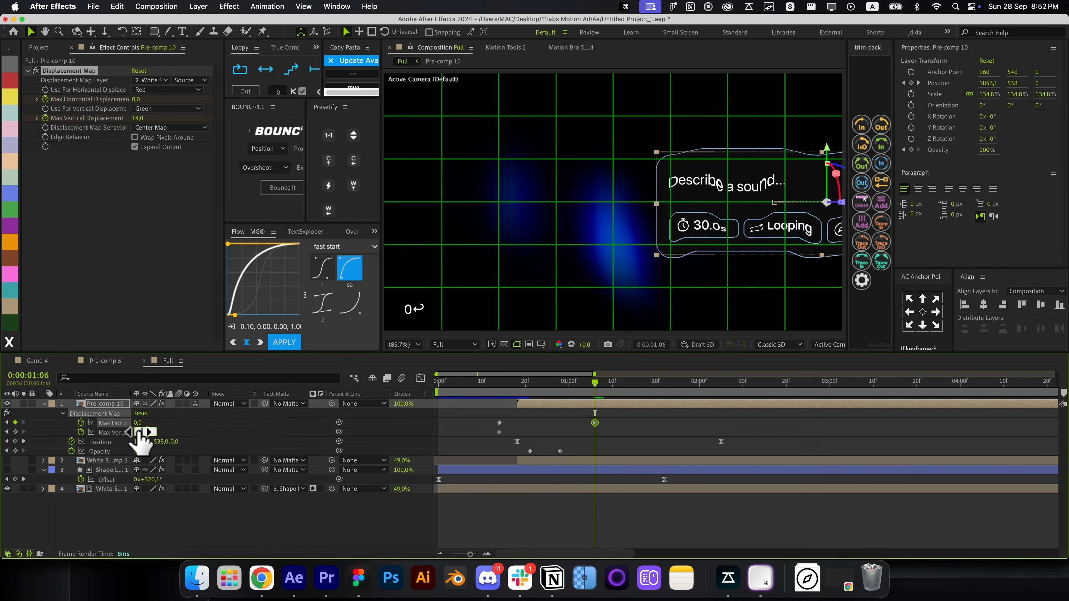
text(0)
key(Return)
Move the first pair of displacement keyframes to about frame 6, hide the viewer grid and preview the animation
click(494, 391)
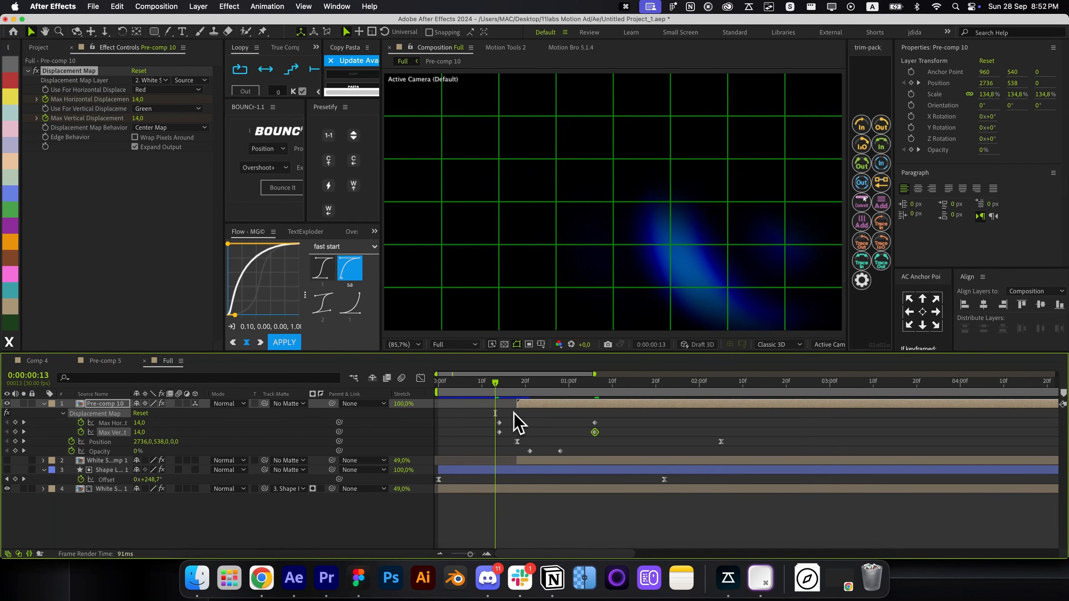
drag(514, 414, 494, 436)
click(480, 422)
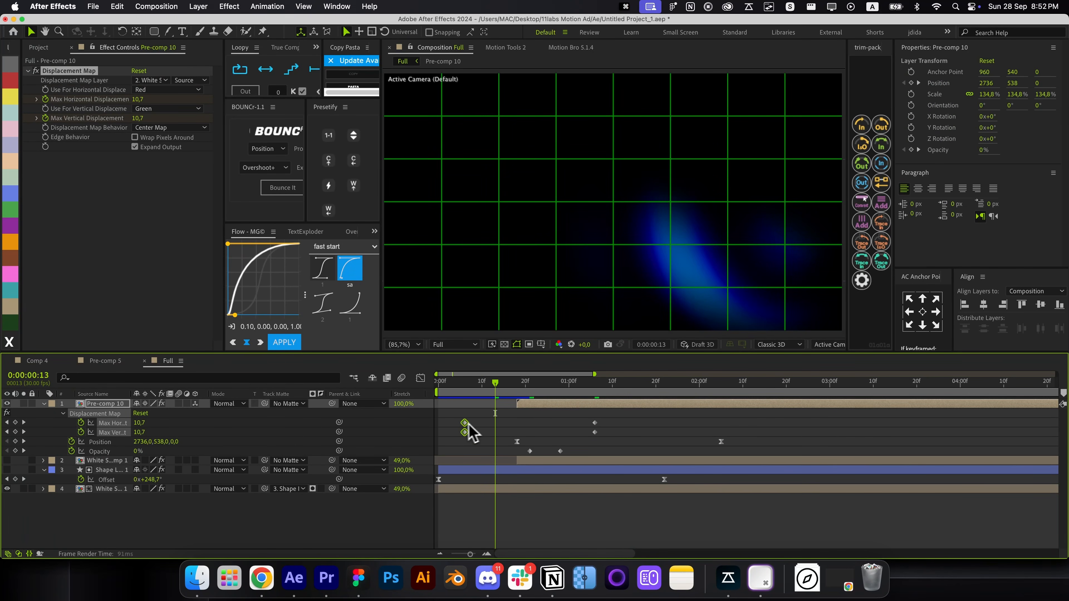
click(508, 431)
key(alt+apostrophe)
key(space)
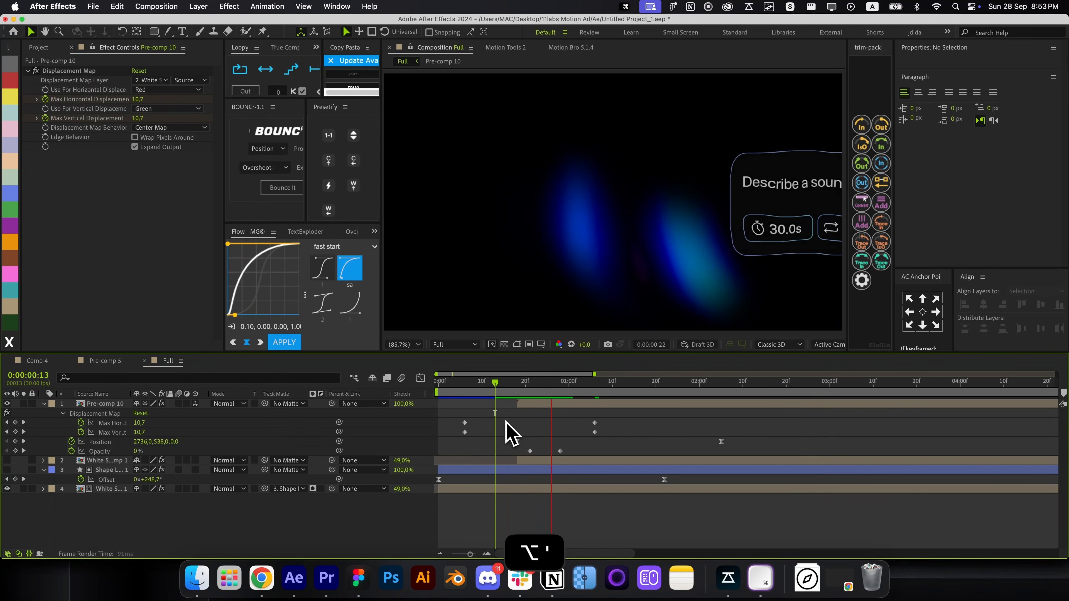
click(551, 387)
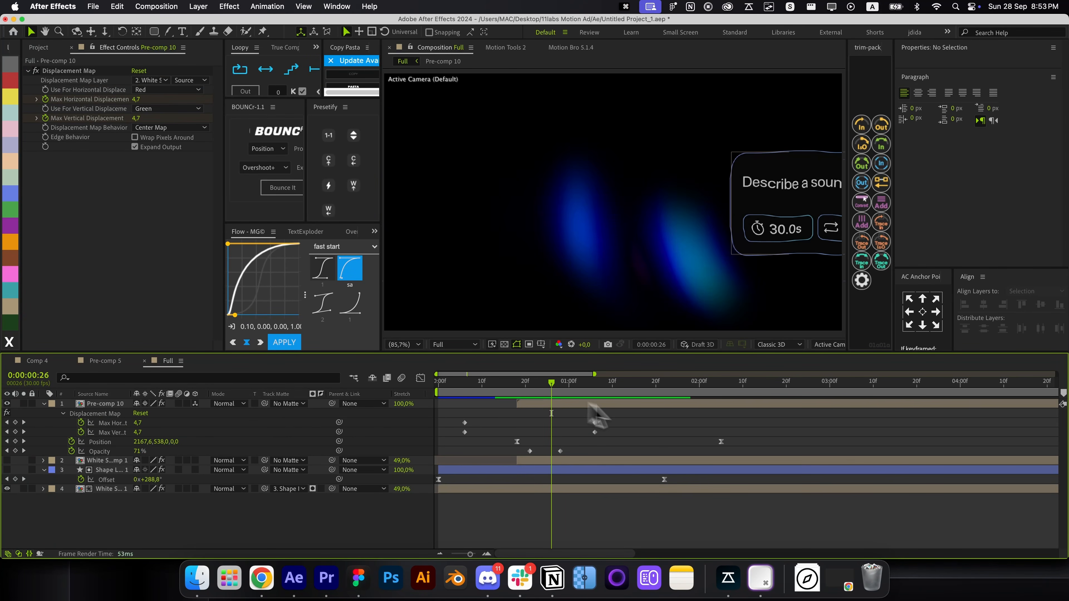
Move the prompt box's last Position keyframe to about 2:27 and preview the slower slide-in
scroll(702, 442, down, 2)
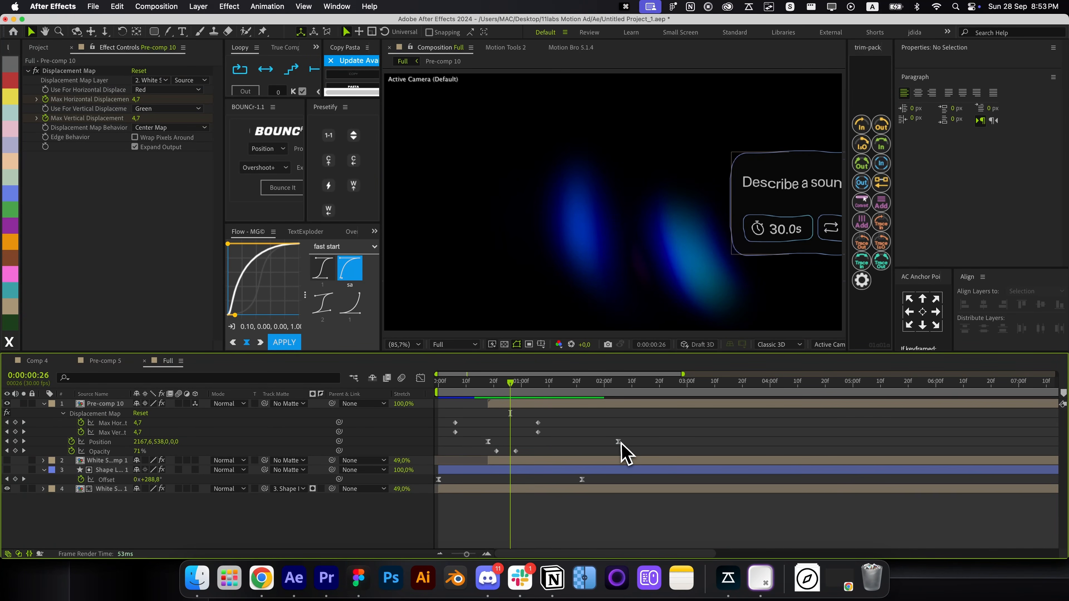
drag(619, 442, 679, 442)
click(555, 410)
drag(507, 388, 488, 388)
key(space)
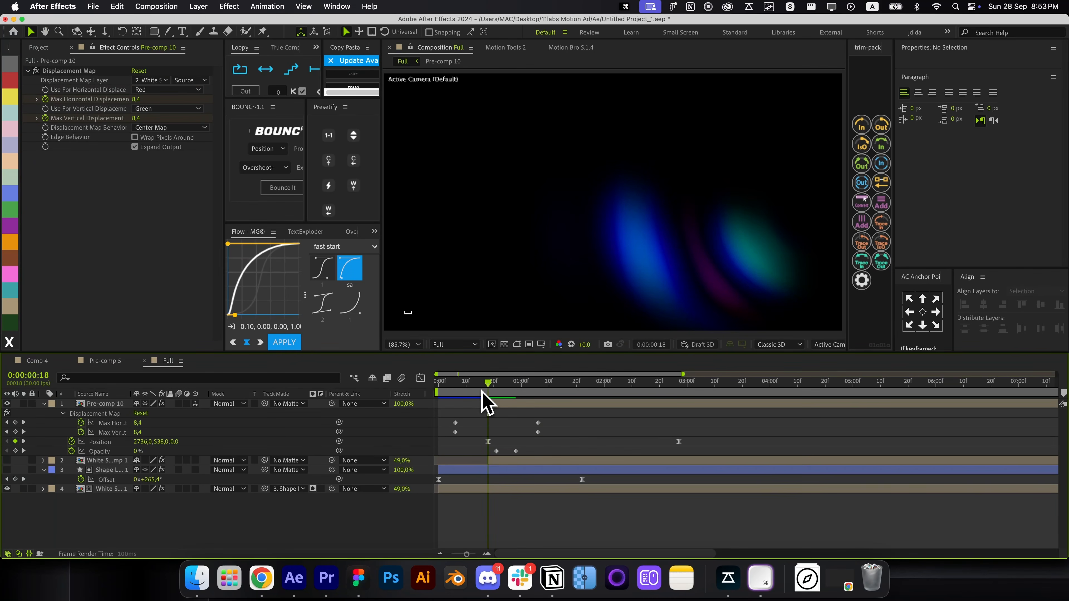
key(space)
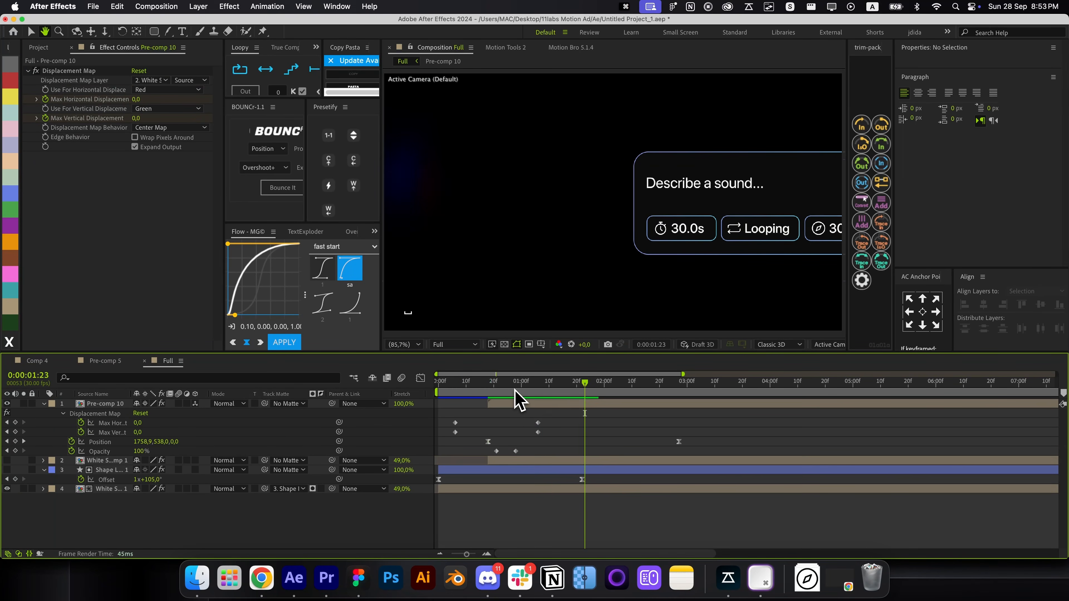
Retime the displacement keyframes so that the first pair sits at about frame 5 and the last pair at about 1:12
mouse_move(514, 390)
mouse_down()
mouse_move(494, 397)
mouse_move(525, 398)
mouse_up()
drag(542, 440, 449, 419)
drag(455, 424, 472, 424)
click(490, 413)
drag(497, 389, 467, 436)
drag(472, 430, 453, 430)
click(475, 414)
click(494, 387)
drag(494, 396, 554, 405)
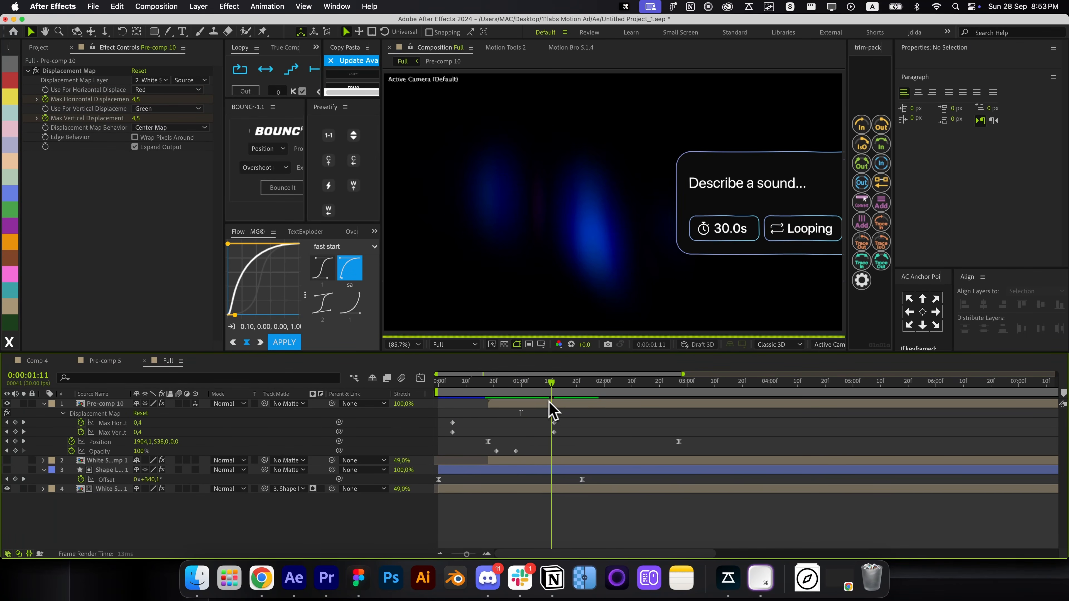
Collapse the layer properties and duplicate Shape Layer 1 together with the White Solid layer that it mattes
key(u)
click(527, 422)
click(522, 414)
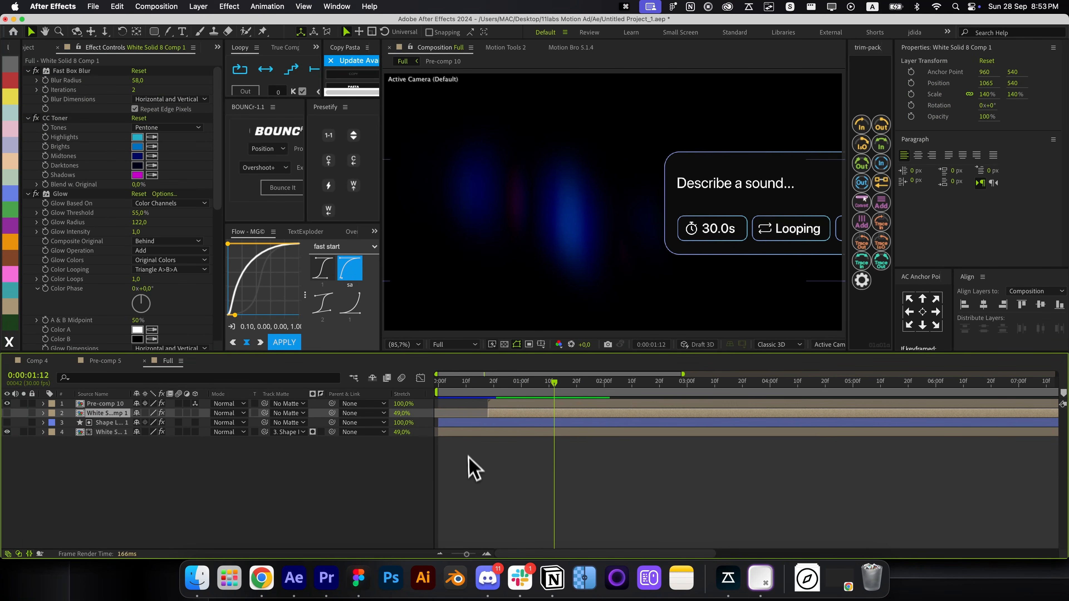
click(468, 467)
click(522, 415)
click(515, 424)
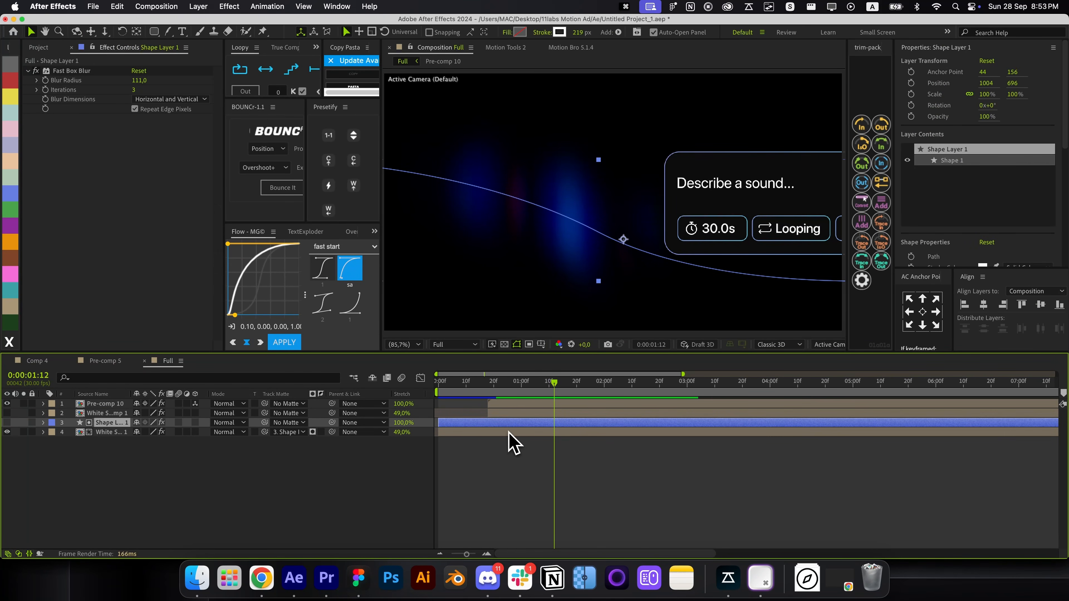
shift+click(508, 432)
key(cmd+d)
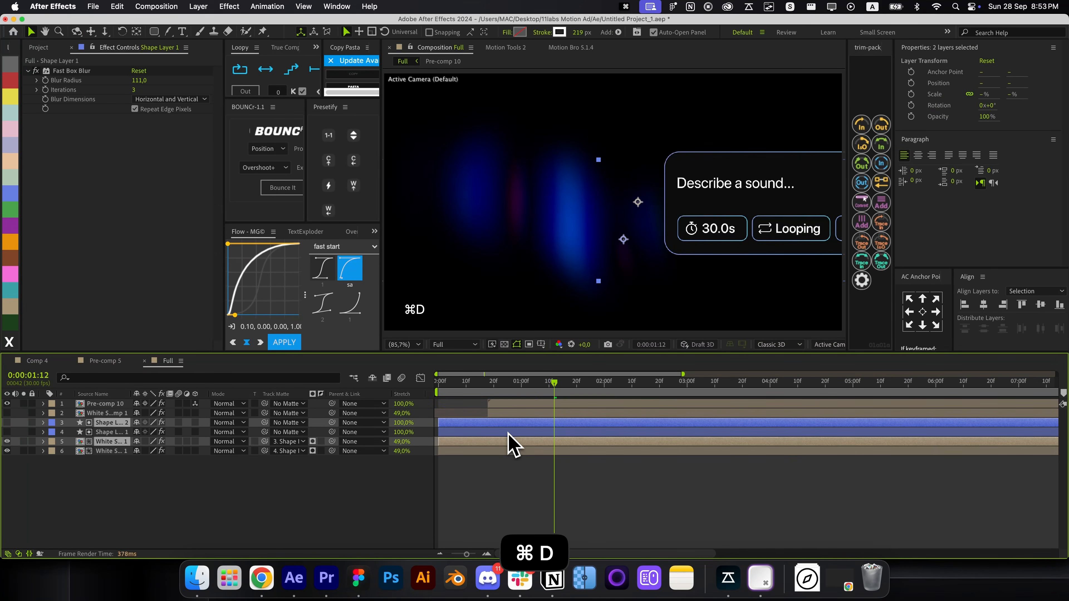
Bring the duplicated ripple layers to the top of the layer stack and pre-compose them
key(cmd+shift+bracketright)
key(cmd+shift+c)
key(Return)
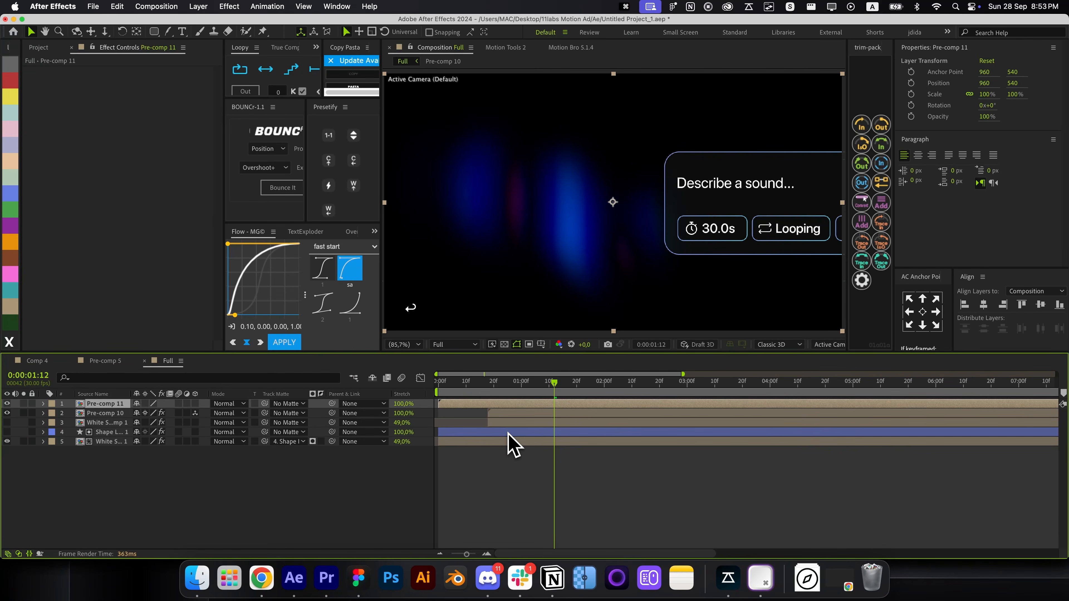
Set the duplicated ripple pre-comp's blending mode to Add and delay its start to frame 18
click(231, 404)
click(286, 175)
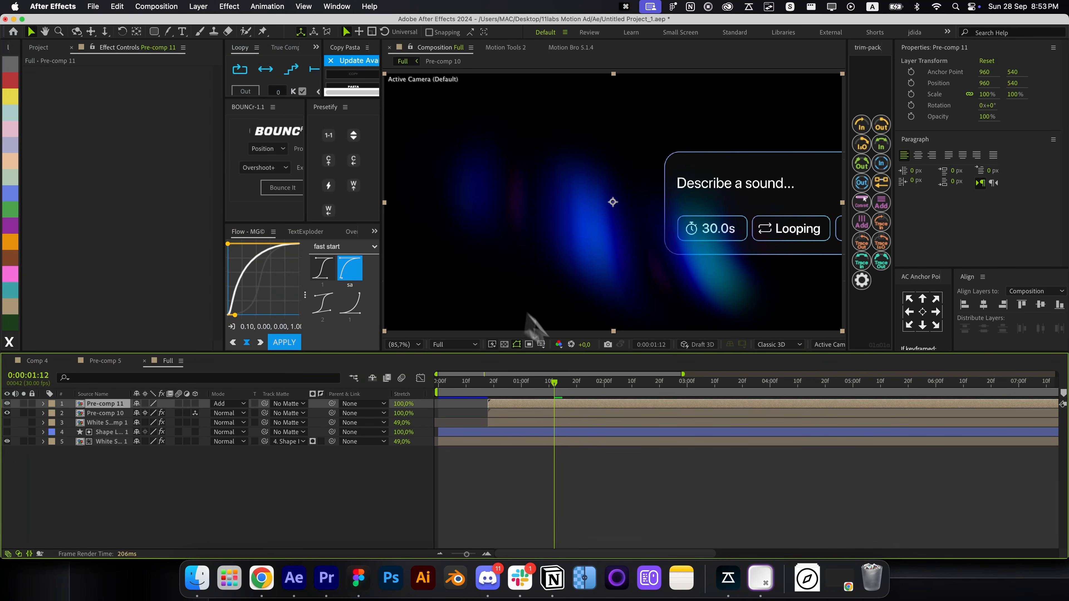
mouse_move(545, 393)
mouse_down()
mouse_move(532, 393)
mouse_move(552, 393)
mouse_up()
Use the prompt box pre-comp as track matte for the duplicated ripple, keep the box visible and preview the result
drag(227, 415, 187, 415)
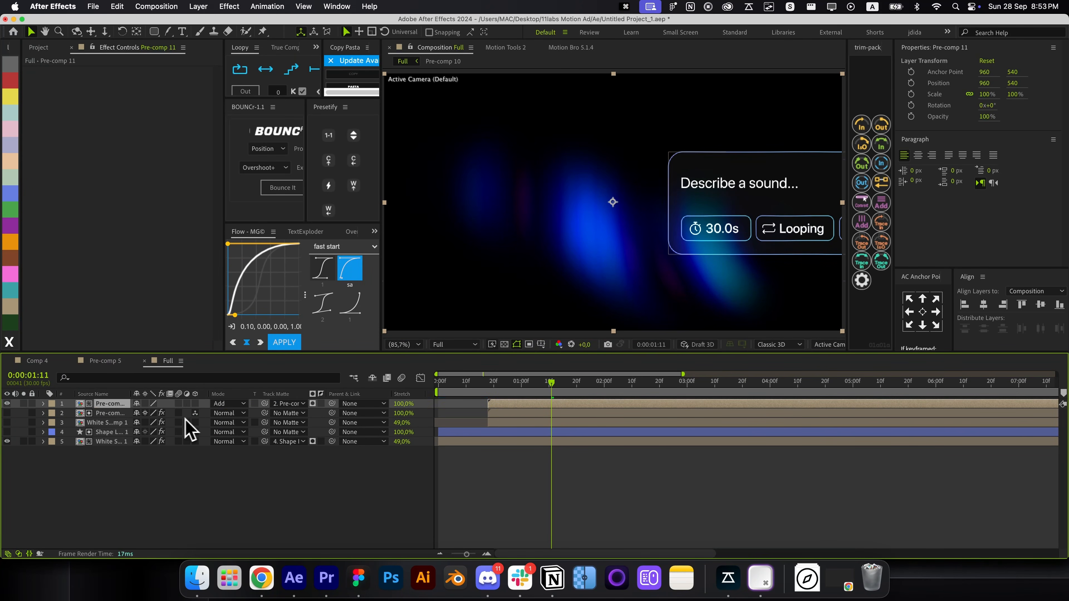
click(7, 413)
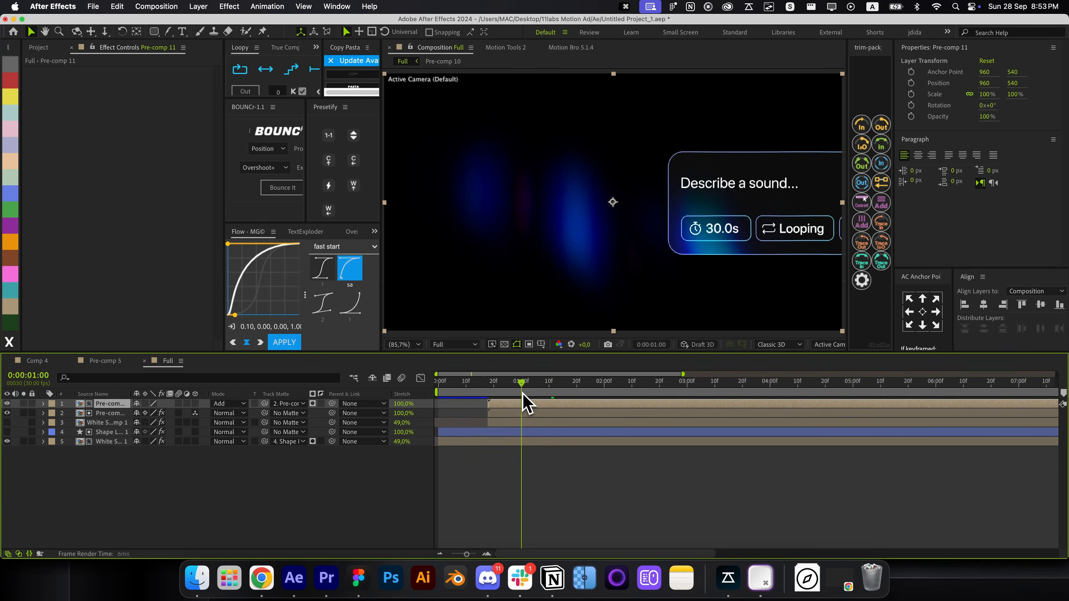
key(space)
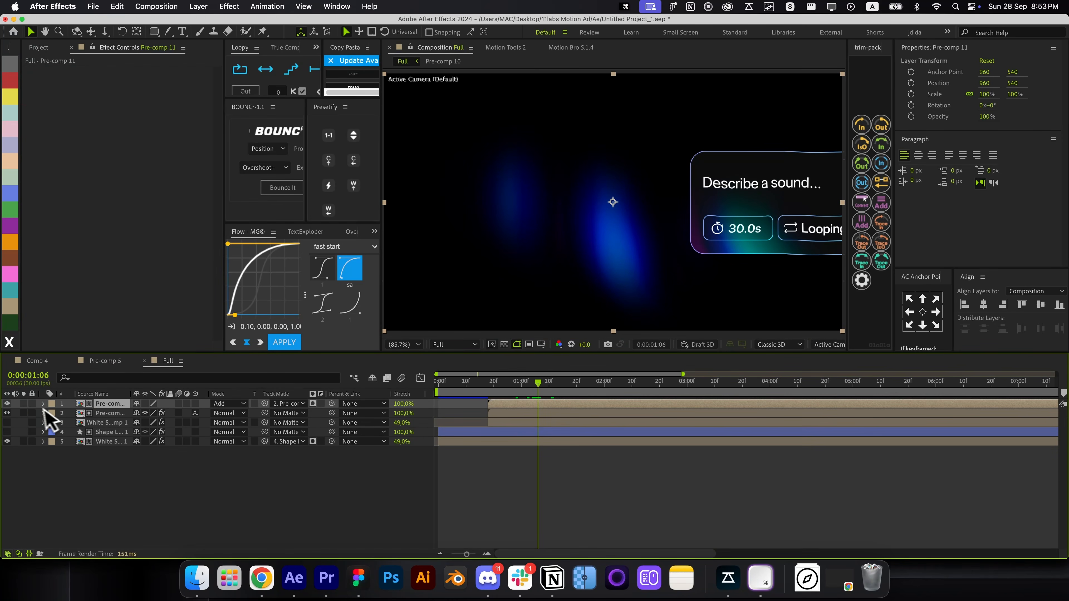
Time-reverse the Offset keyframes inside the duplicated ripple pre-comp and shift that layer to start earlier in the Full composition
double_click(541, 405)
key(u)
click(471, 388)
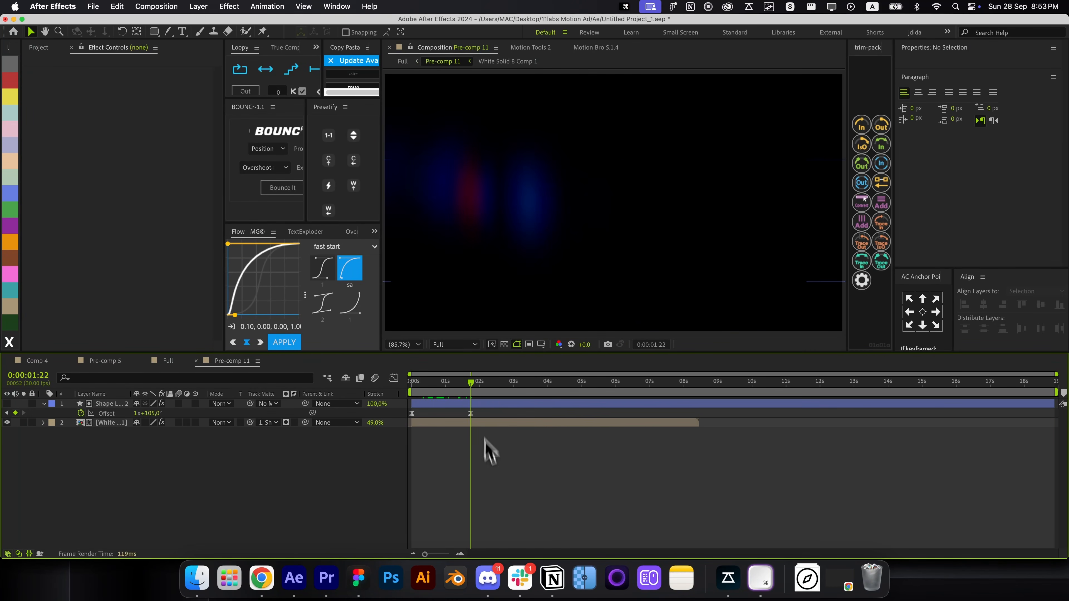
drag(487, 454, 383, 388)
right_click(412, 415)
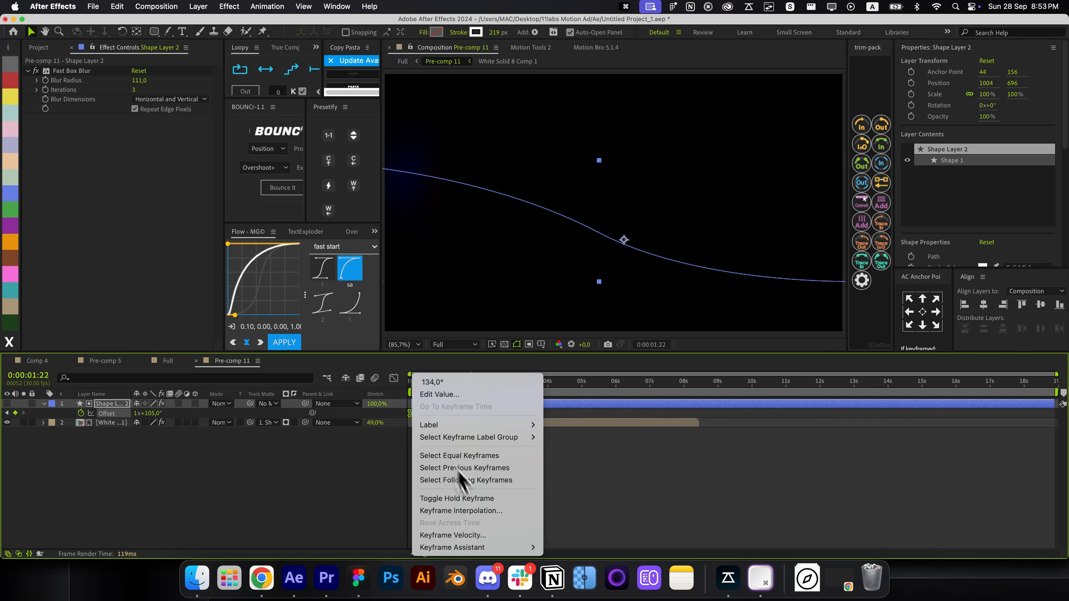
click(547, 546)
click(517, 509)
key(super+w)
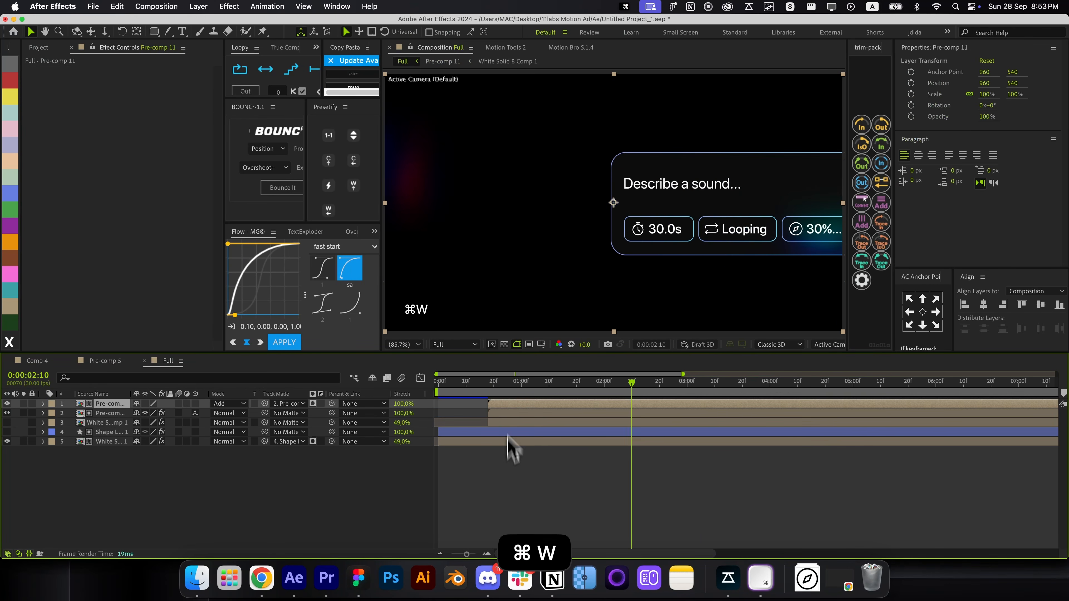
drag(506, 388, 502, 410)
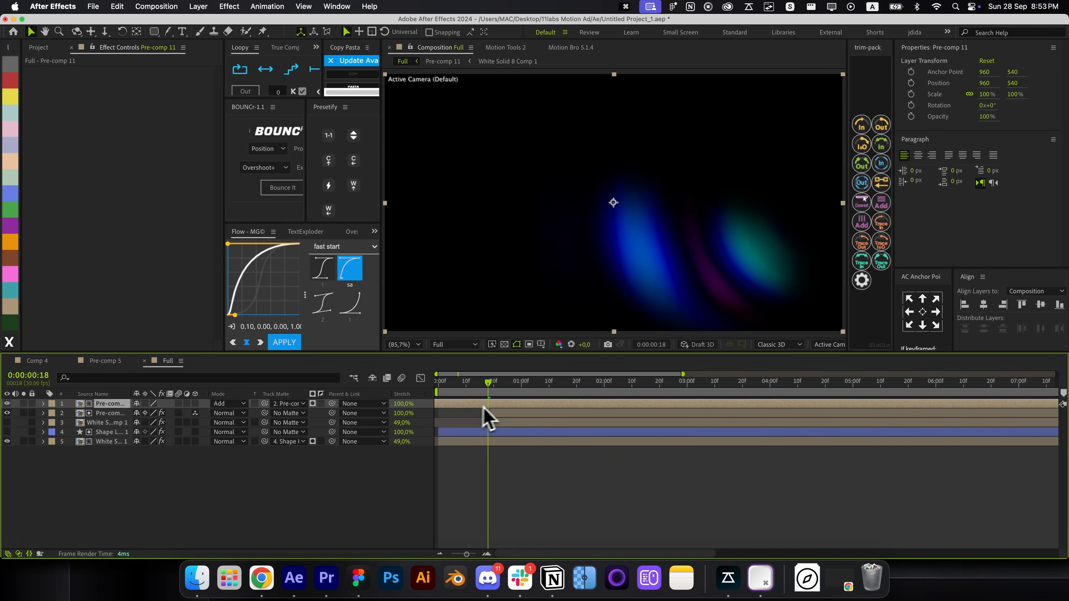
Trim the duplicated ripple pre-comp's start to frame 18 and preview the reveal
key(alt+bracketleft)
drag(495, 387, 667, 417)
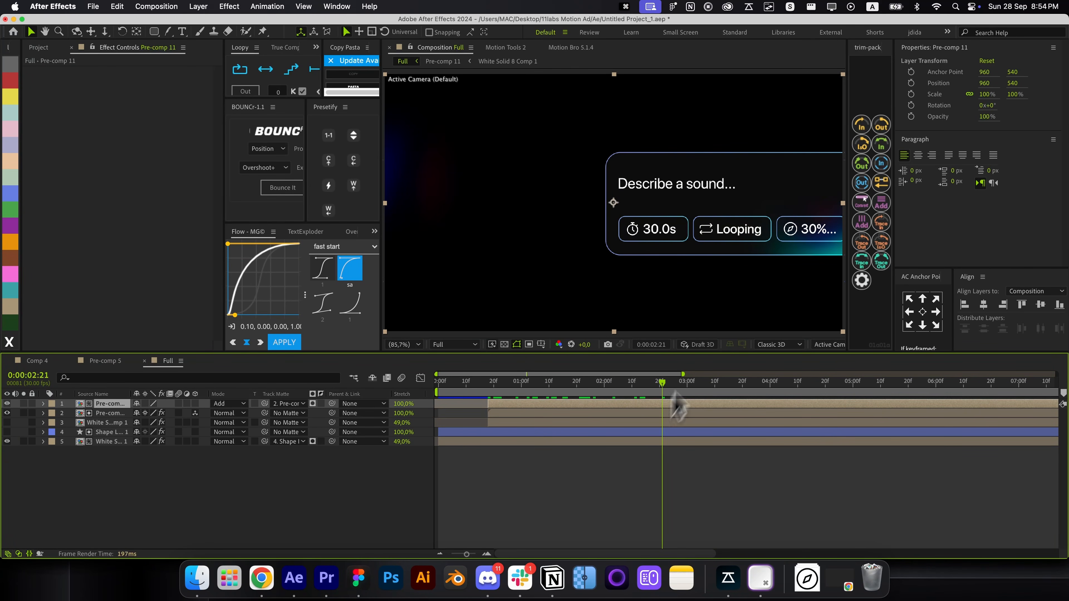
click(602, 478)
Move the prompt box's final Position keyframe at 0:00:02:27 to X 1776
click(585, 414)
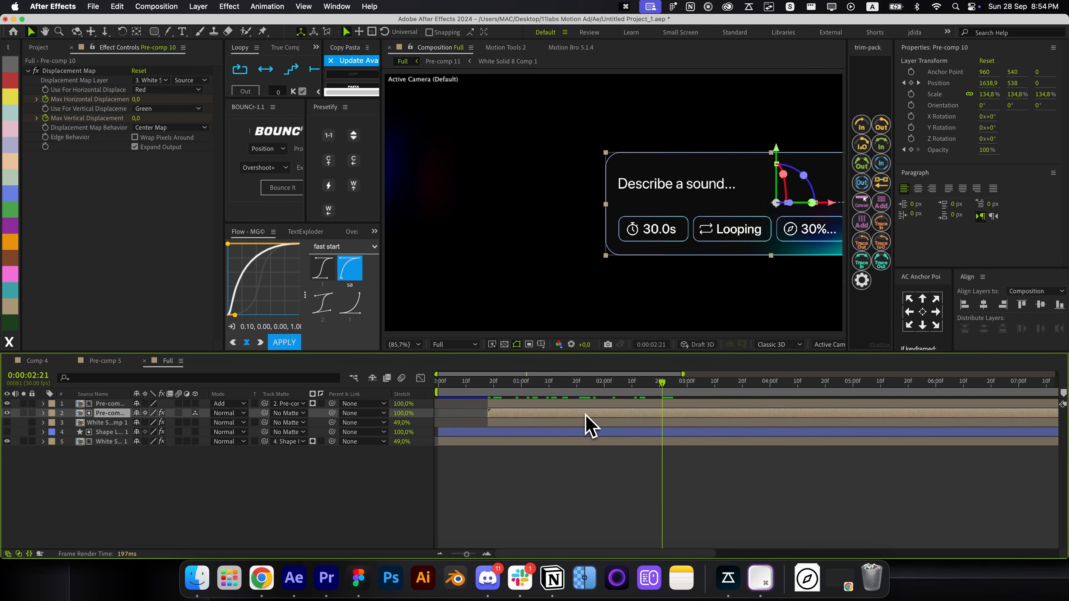
key(p)
key(k)
key(shift+Right)
key(shift+Right)
key(shift+Right)
key(shift+Right)
key(shift+Right)
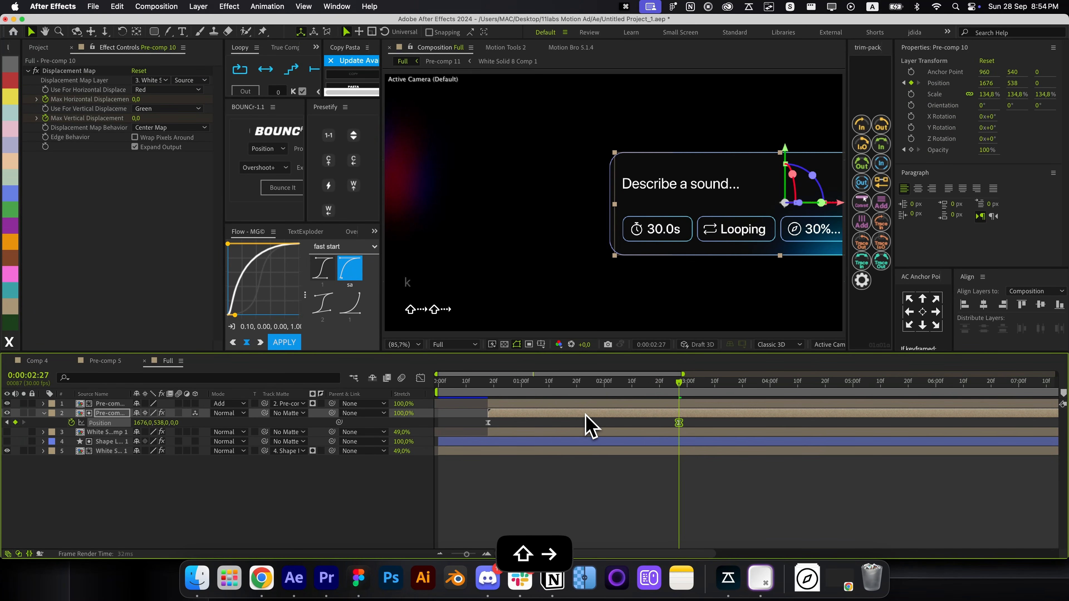
key(shift+Right)
key(shift+Right)
key(shift+Right)
key(shift+Right)
Show the grid and enlarge the prompt box until its left edge lies about at the composition's vertical centre line
key(alt+apostrophe)
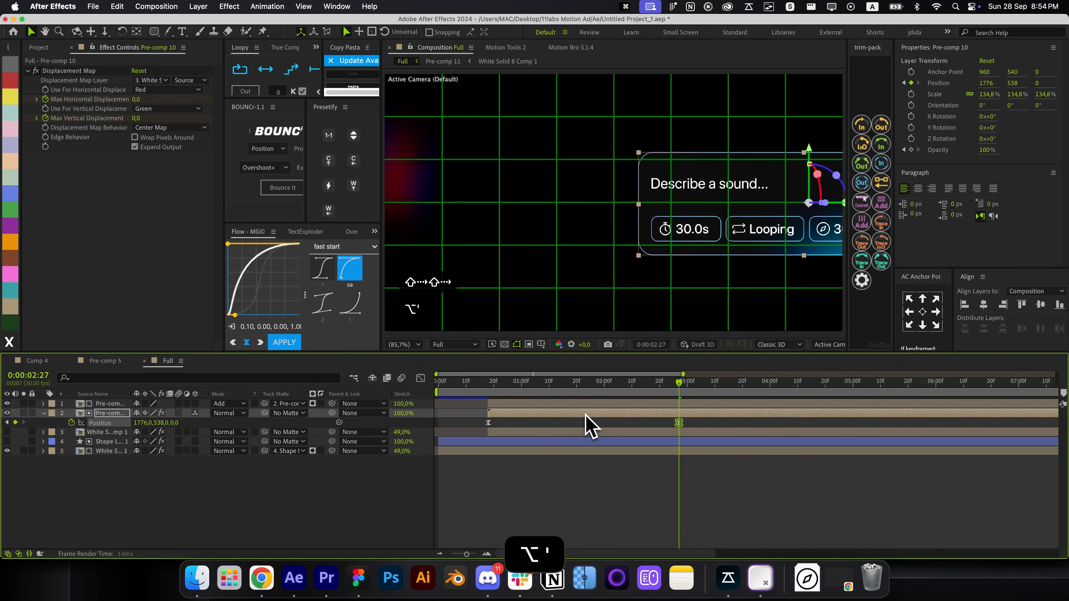
click(632, 215)
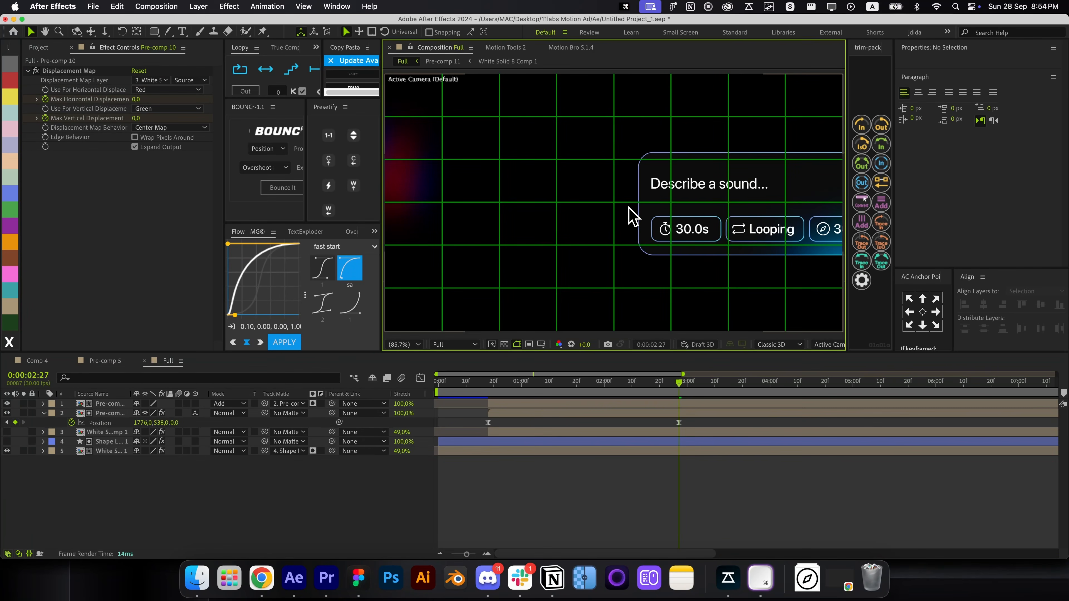
click(613, 410)
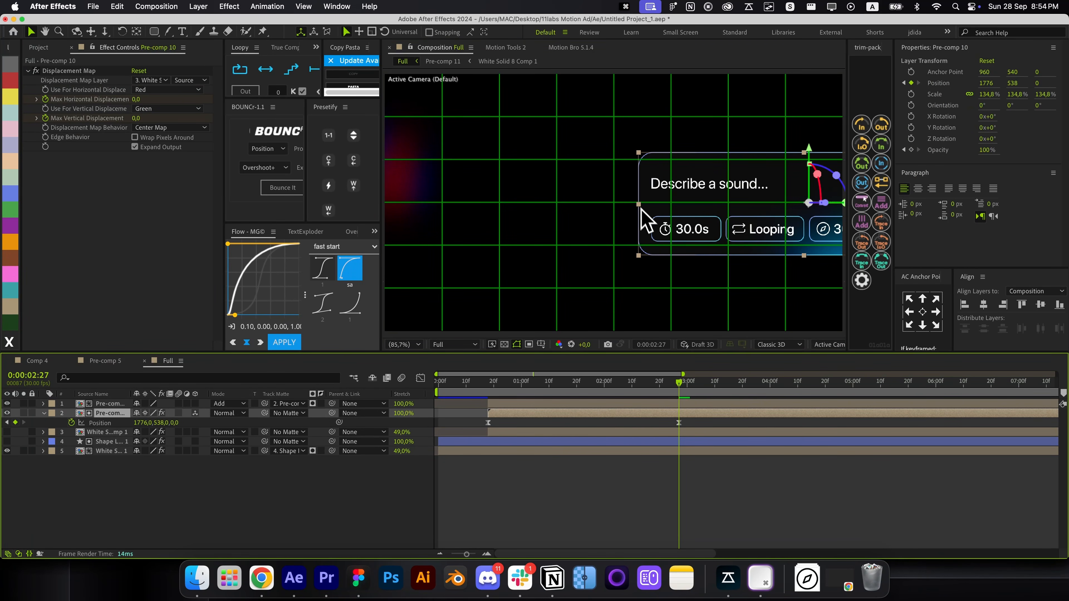
drag(639, 204, 601, 204)
click(611, 500)
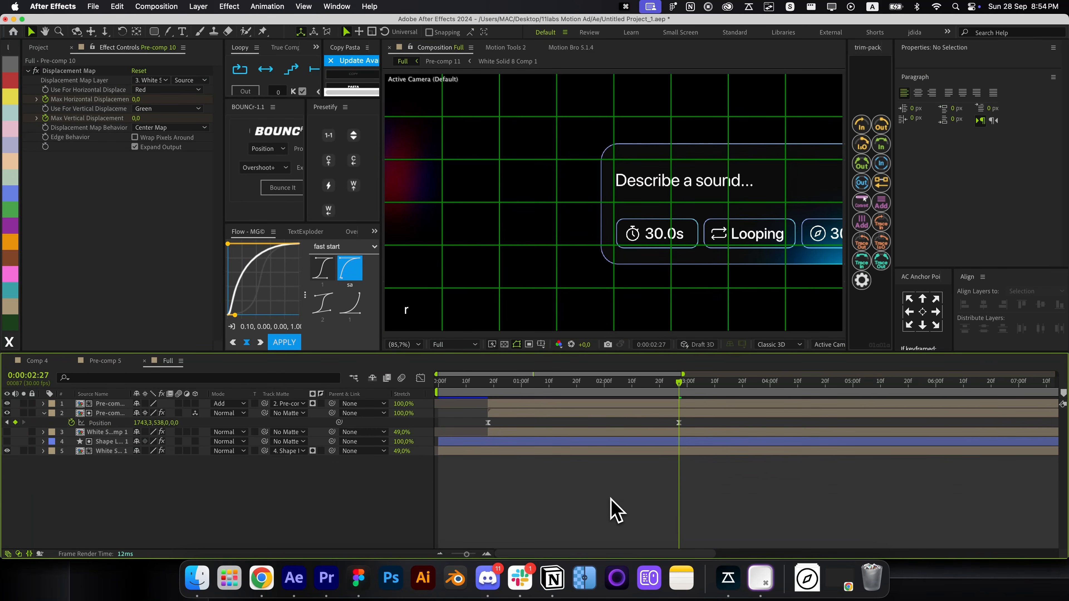
Hide the grid, preview the enlarged box's slide-in and save the project
key(u)
click(427, 403)
key(t)
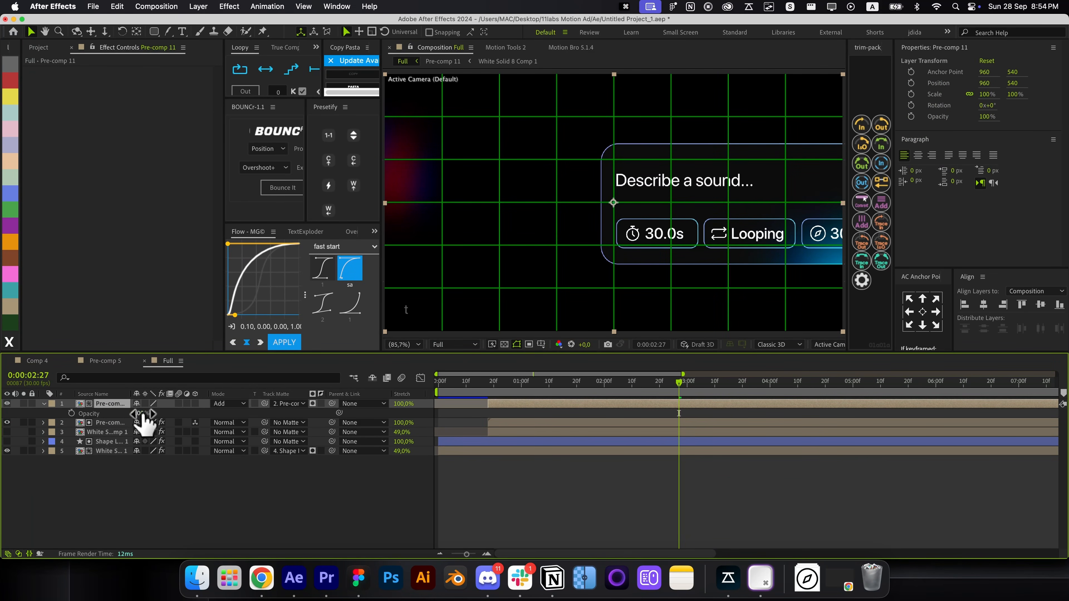
key(t)
click(513, 449)
drag(494, 388, 544, 401)
key(cmd+s)
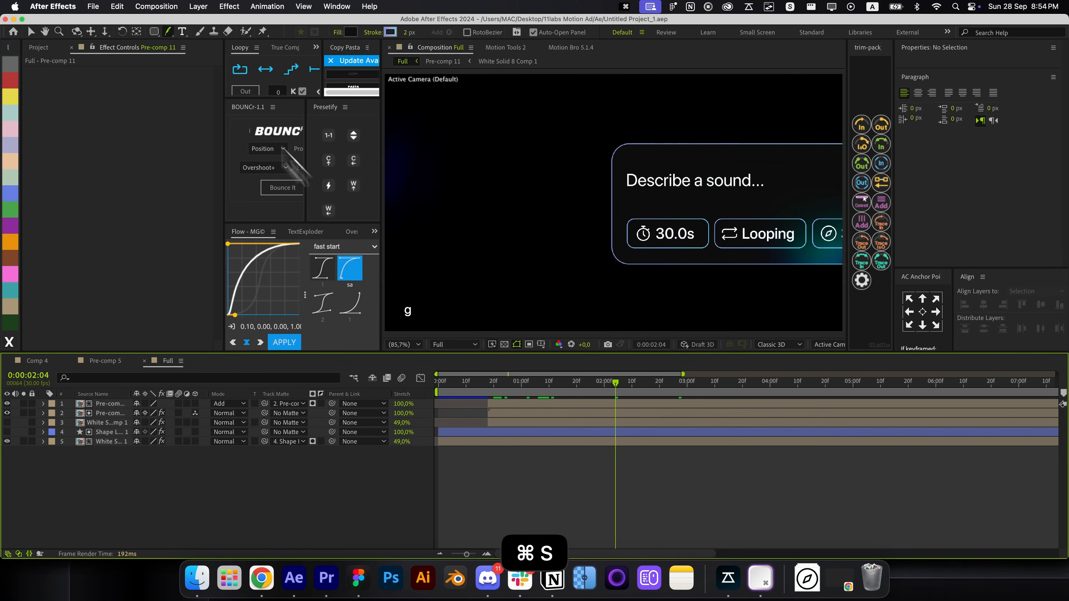
Set up the Pen tool with a near-white FDFDFD stroke and no fill, leaving no layer selected
key(g)
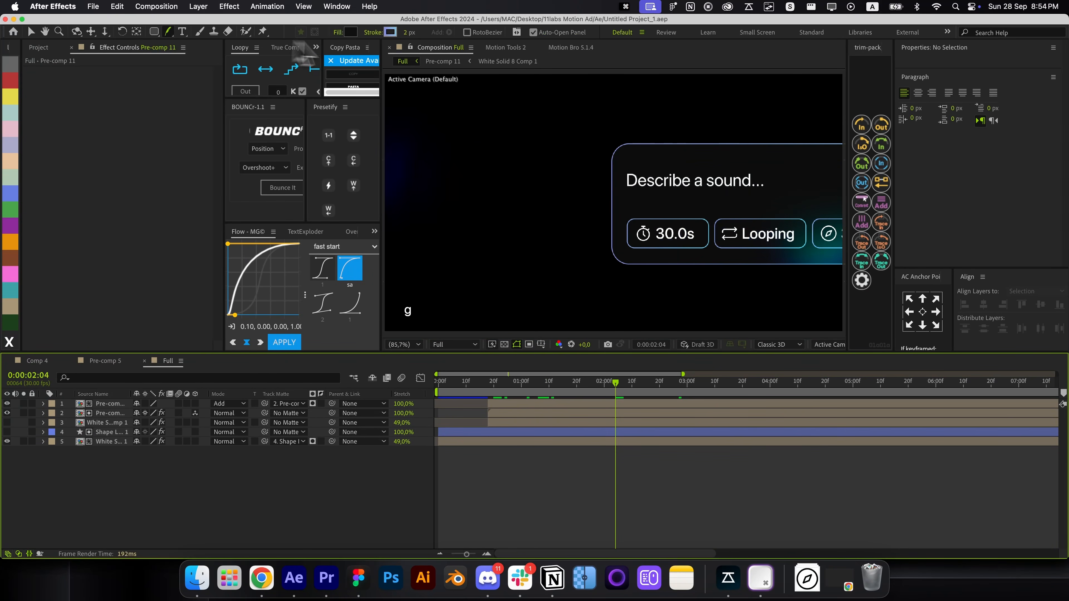
click(392, 33)
key(Return)
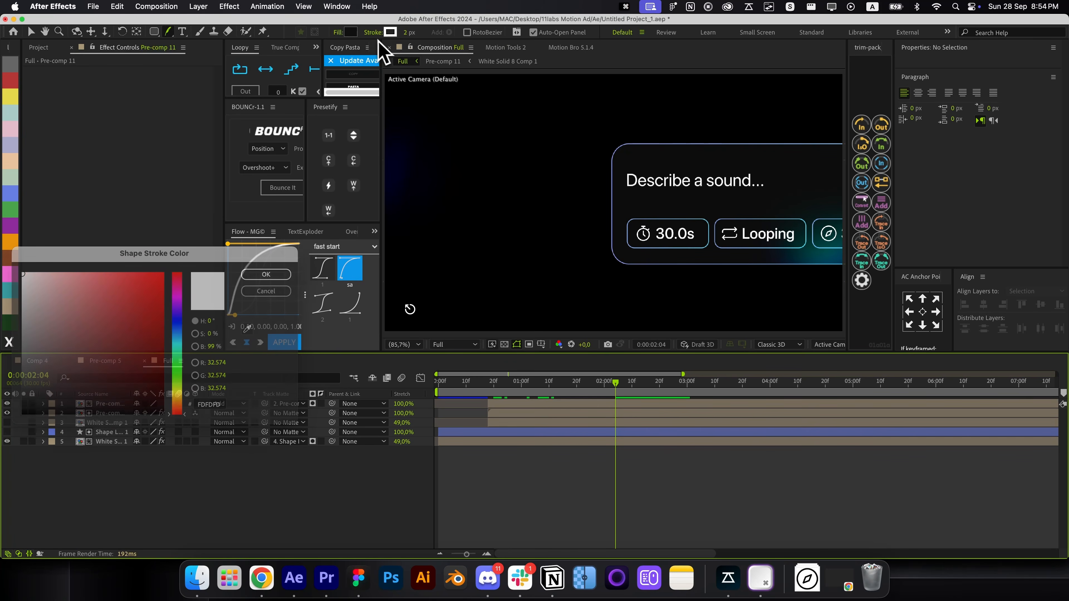
alt+click(348, 35)
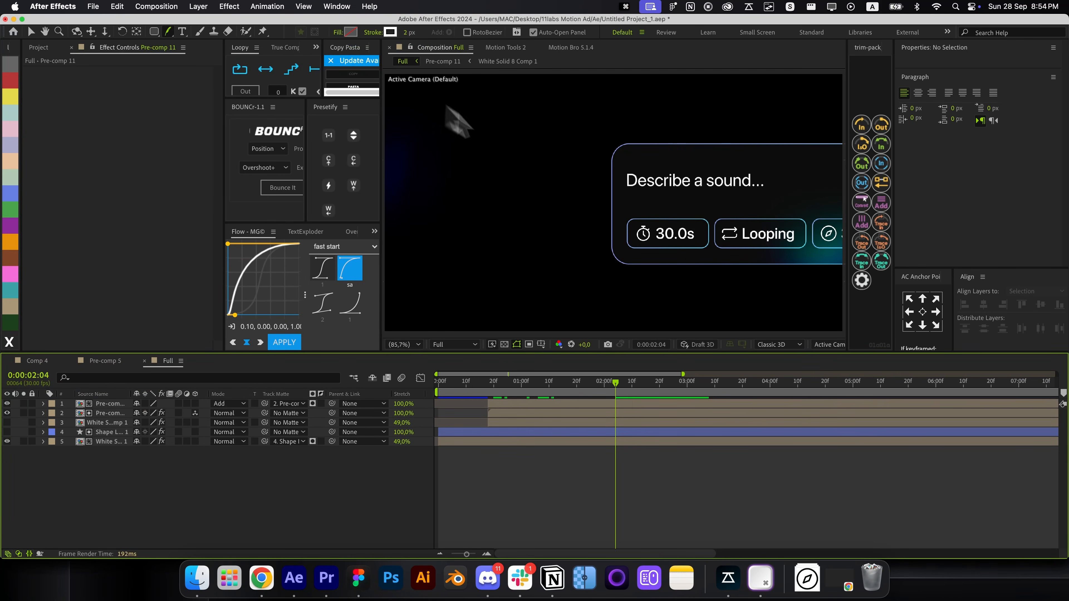
key(g)
scroll(618, 237, down, 1)
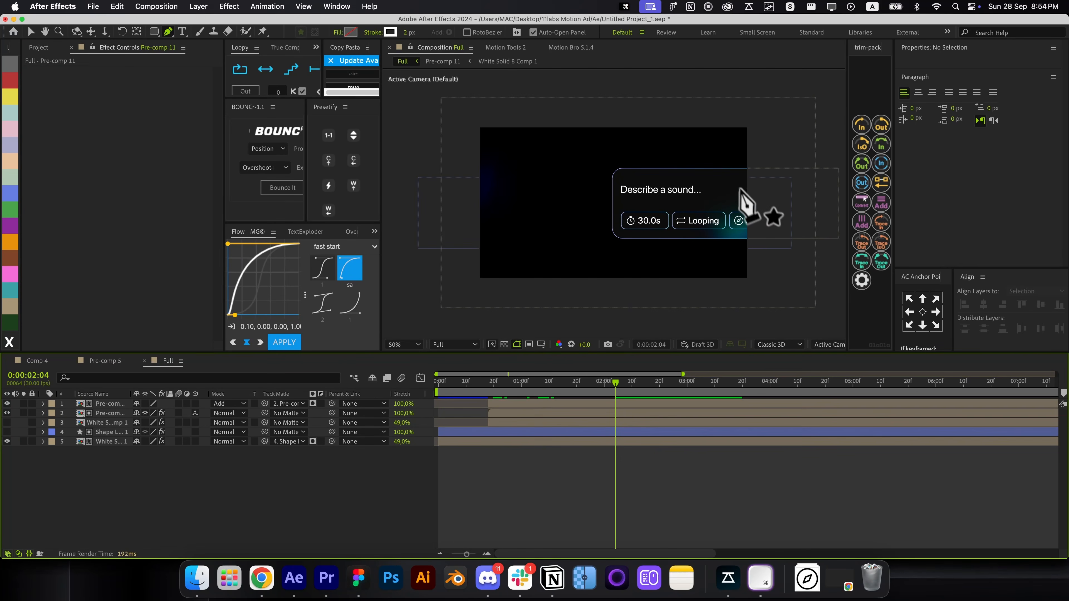
Draw a gentle S-shaped curve on a new shape layer, from the frame's right edge past its left edge
drag(752, 243, 783, 256)
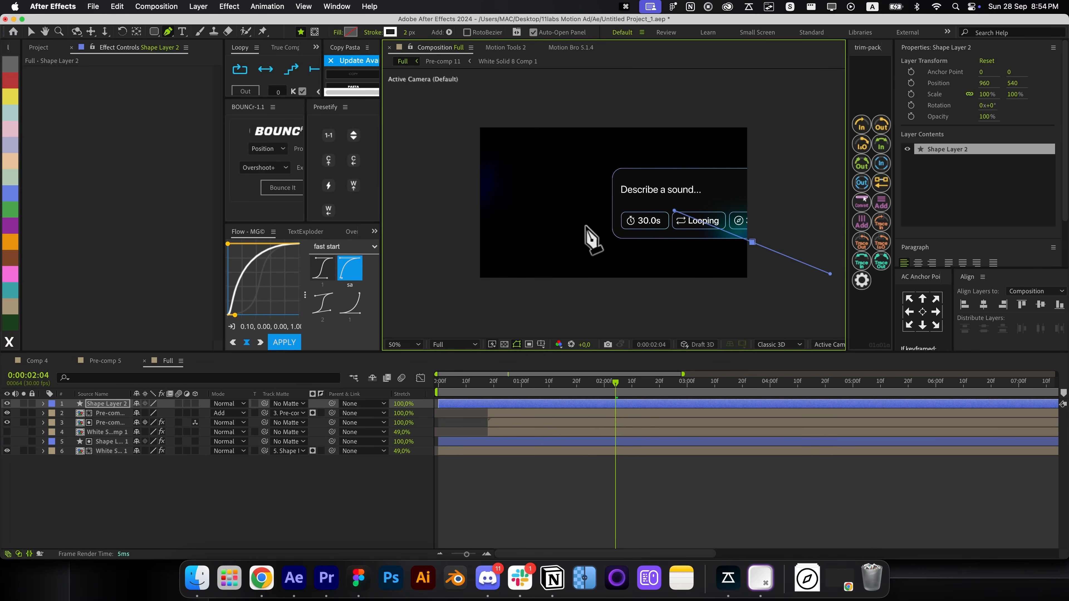
drag(586, 226, 607, 220)
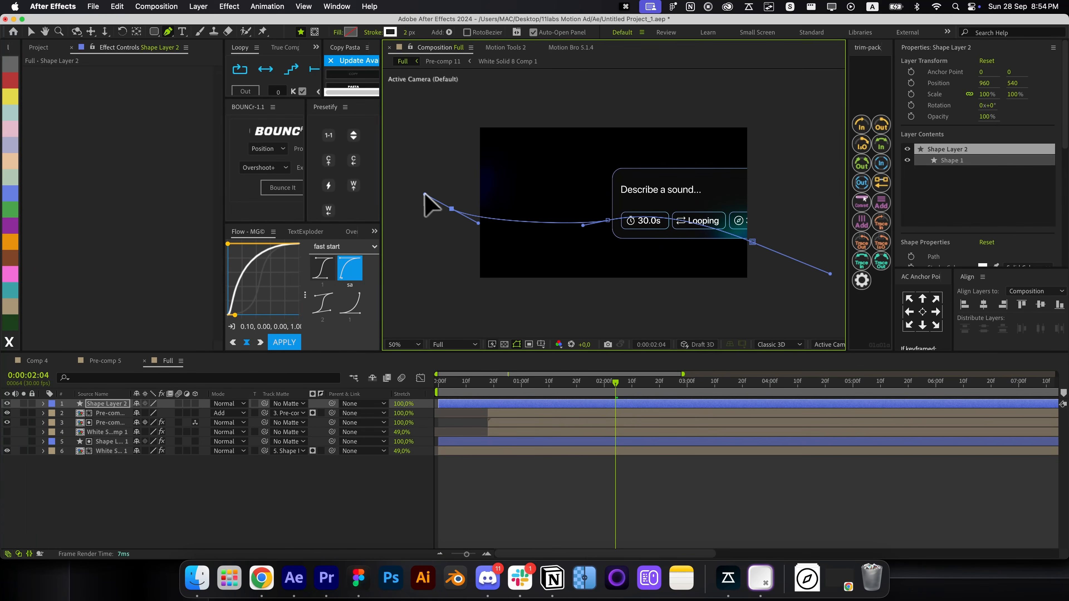
drag(425, 194, 402, 181)
click(585, 465)
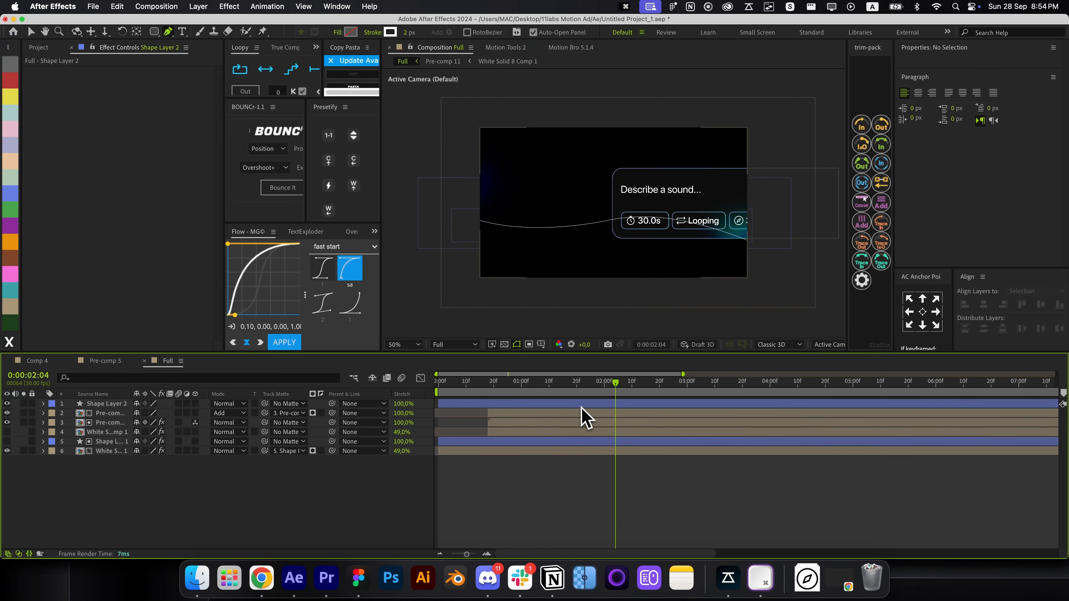
Centre the curve layer's anchor point and pull both path end points farther outside the frame
click(583, 405)
key(super+alt+Home)
drag(752, 243, 790, 253)
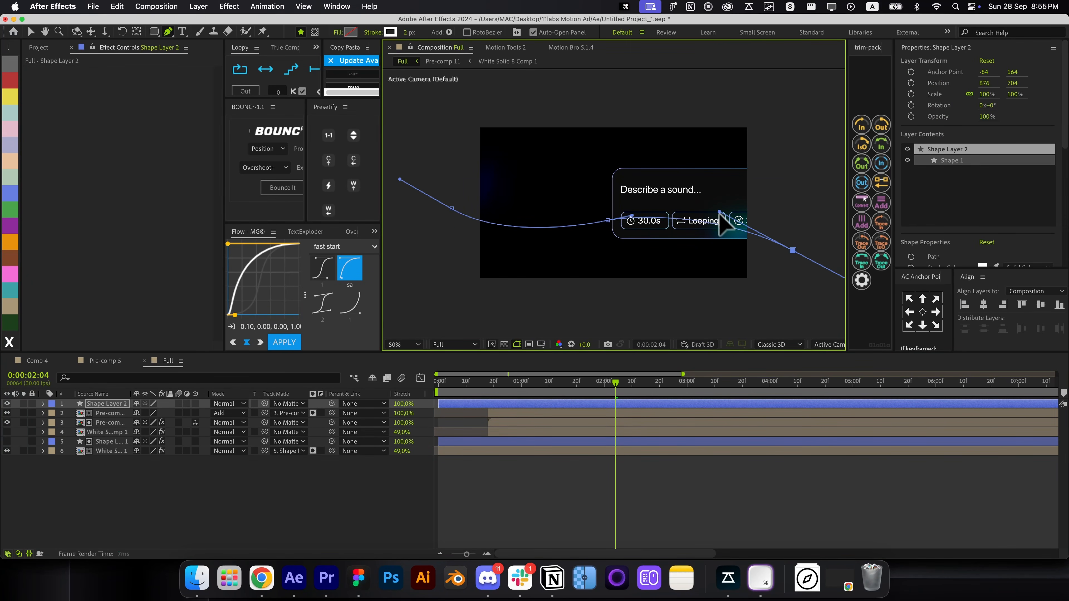
click(545, 446)
click(531, 405)
drag(452, 209, 436, 192)
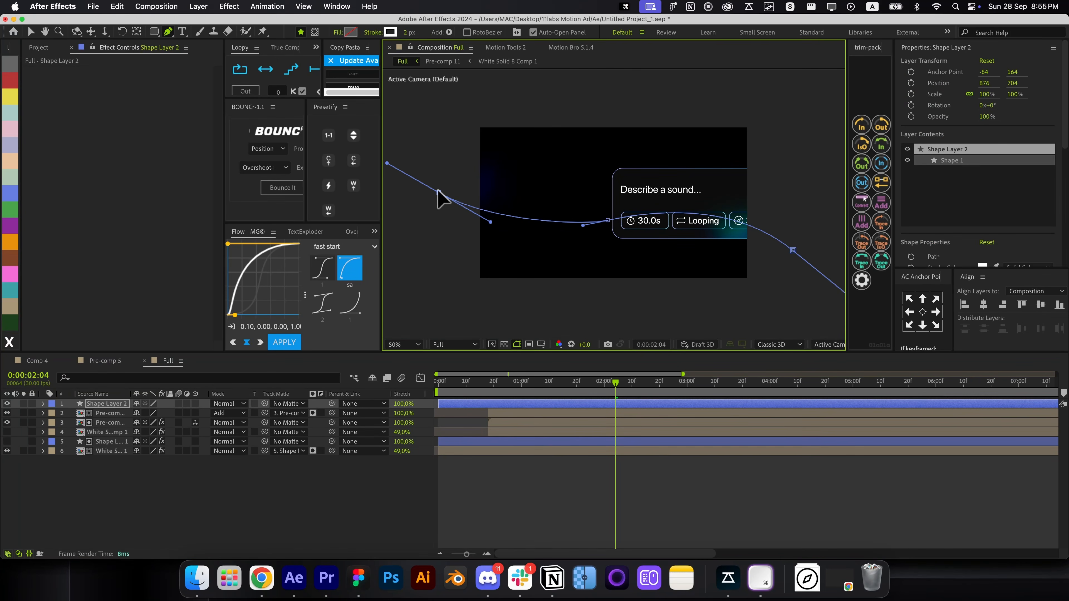
click(537, 508)
Start the curve layer at frame 3, add the trim-pack in-and-out path animation and preview it
click(518, 407)
drag(511, 396, 447, 394)
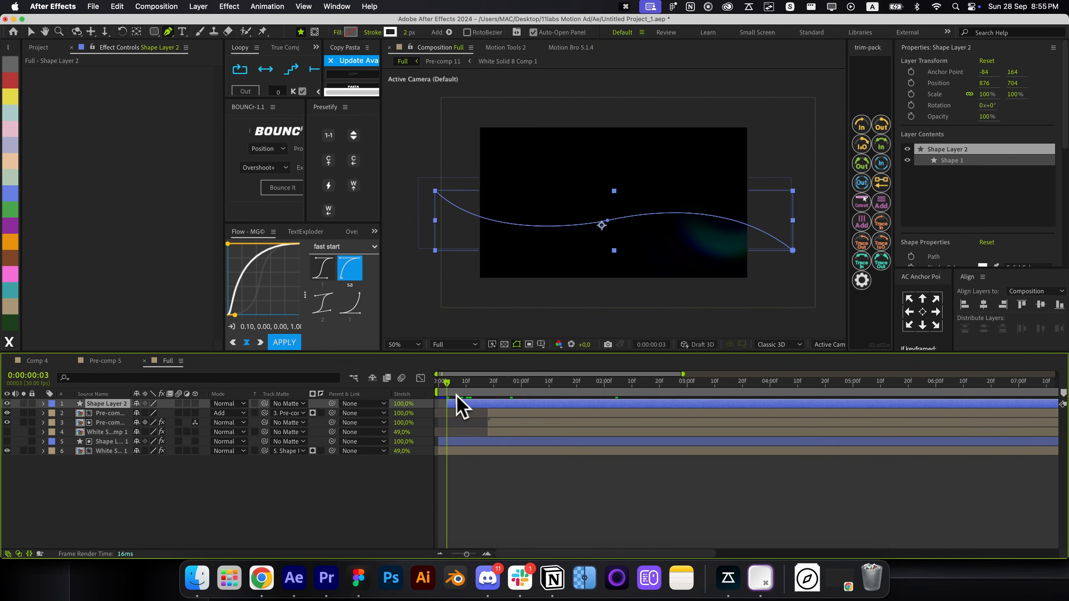
click(860, 151)
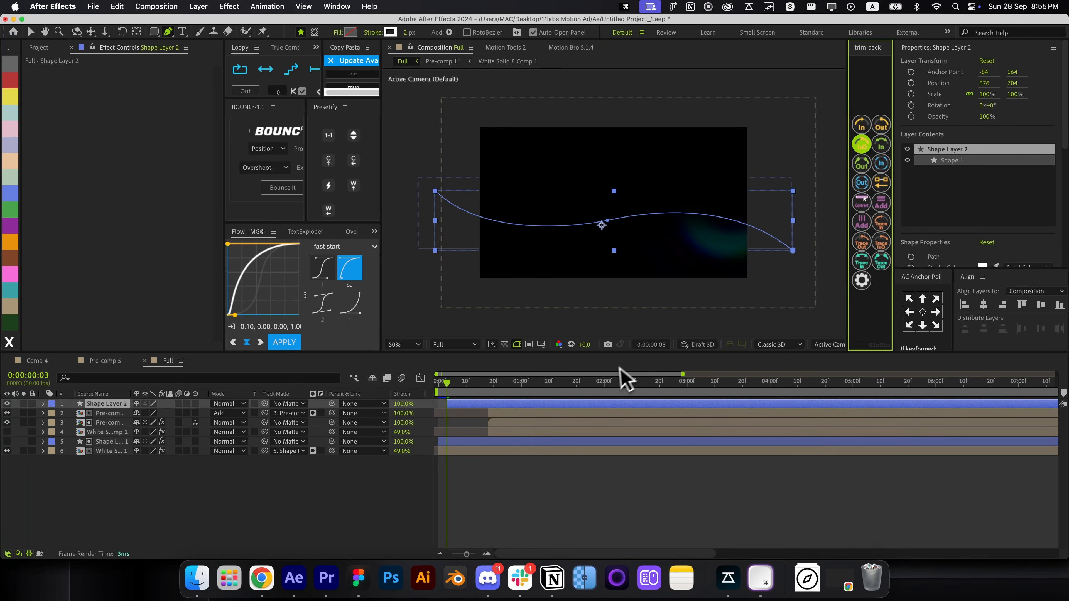
key(u)
drag(488, 390, 513, 399)
click(523, 418)
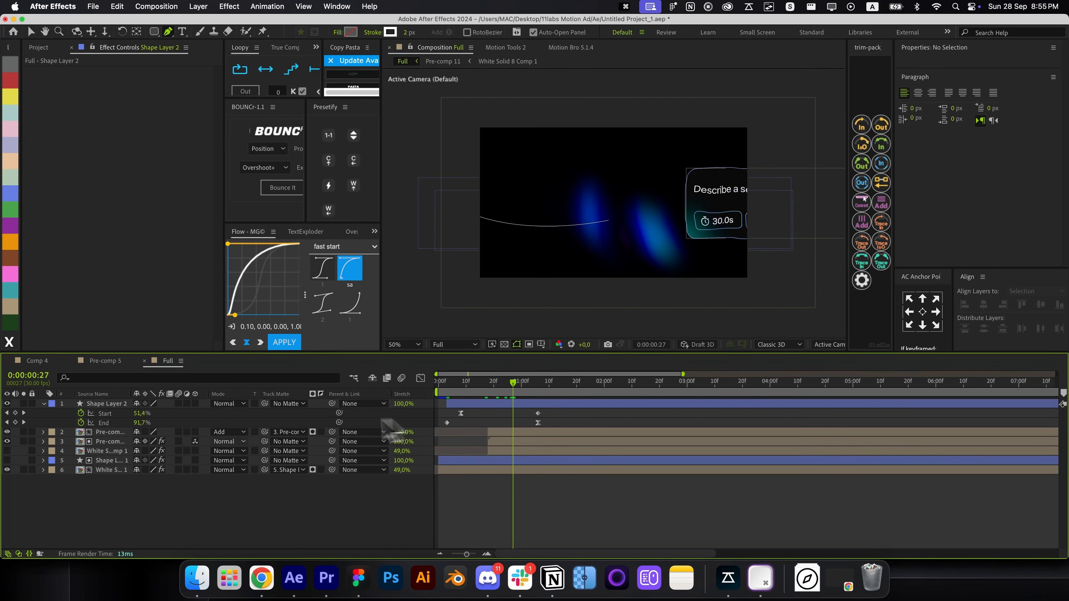
Remove the curve's trim Start and End keyframes, then keyframe its Offset at frame 28 and shift it negatively
click(81, 413)
click(81, 423)
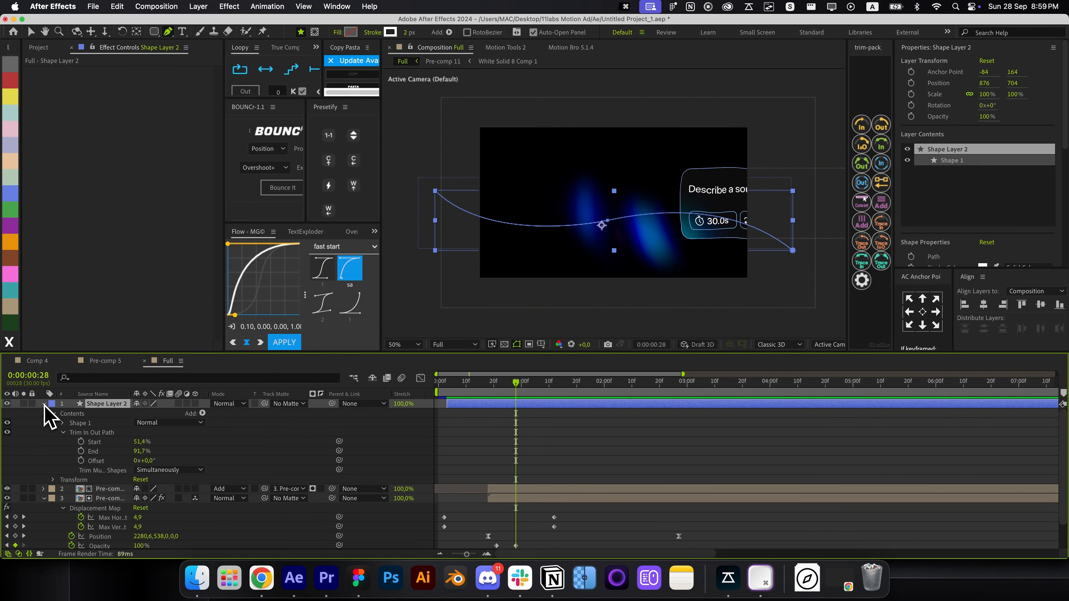
click(81, 460)
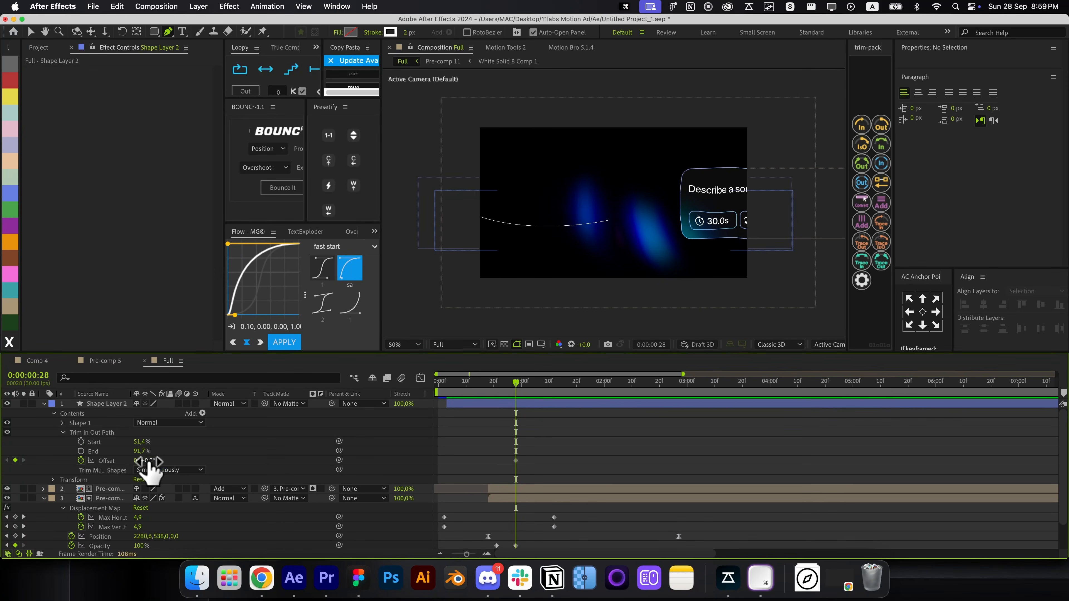
drag(144, 460, 28, 462)
key(super+shift+h)
key(super+shift+h)
Extend the curve's ends and handles farther beyond the frame, and set its trim Start to 65.4% and Offset to -108°
drag(436, 195, 378, 184)
drag(422, 225, 434, 263)
click(595, 426)
click(581, 405)
drag(792, 250, 826, 254)
click(594, 442)
drag(150, 460, 163, 460)
key(super+shift+h)
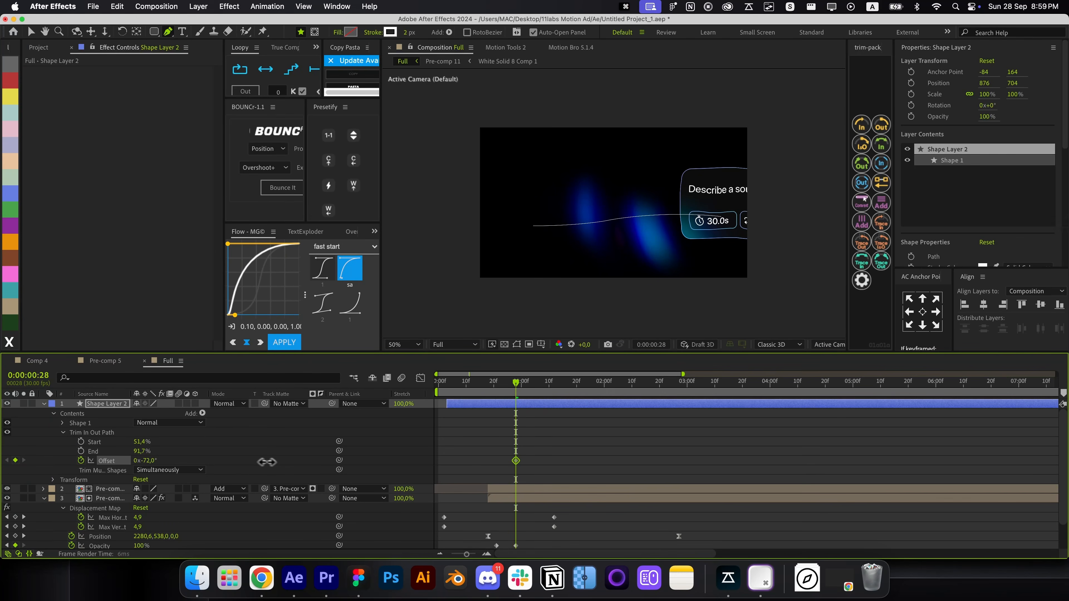
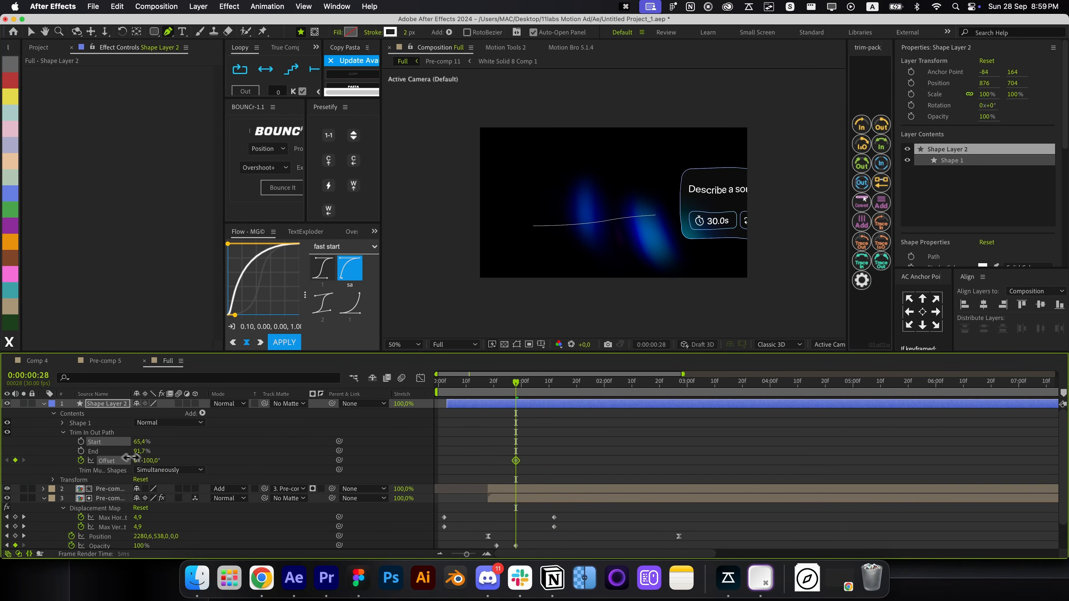
Find the curve stroke's Taper settings and set the Start Length to 64%
key(super+f)
text(taper)
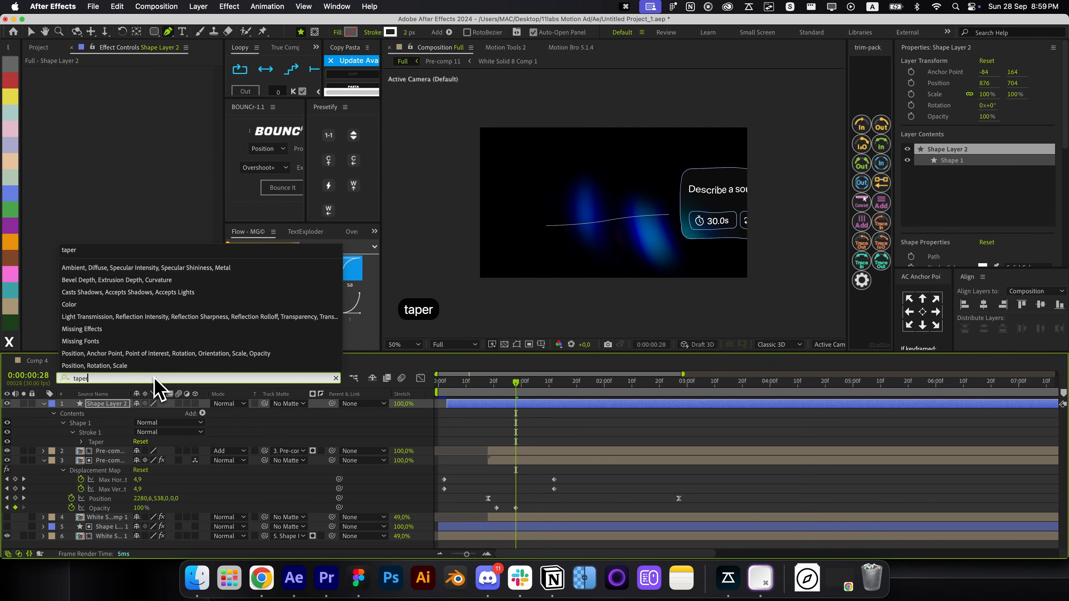
key(Return)
click(82, 443)
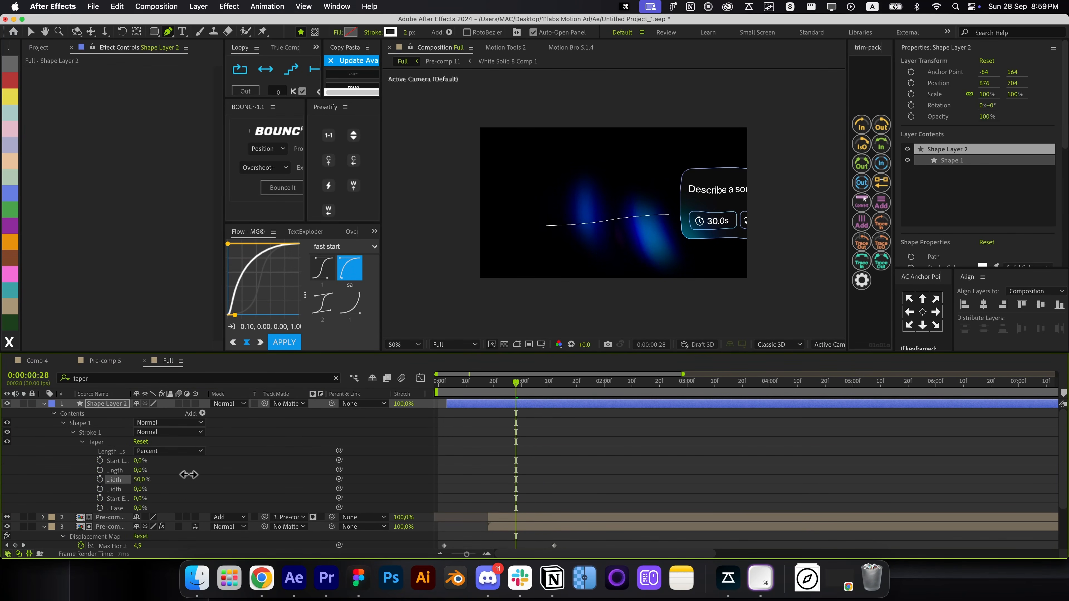
scroll(630, 194, up, 2)
key(super+z)
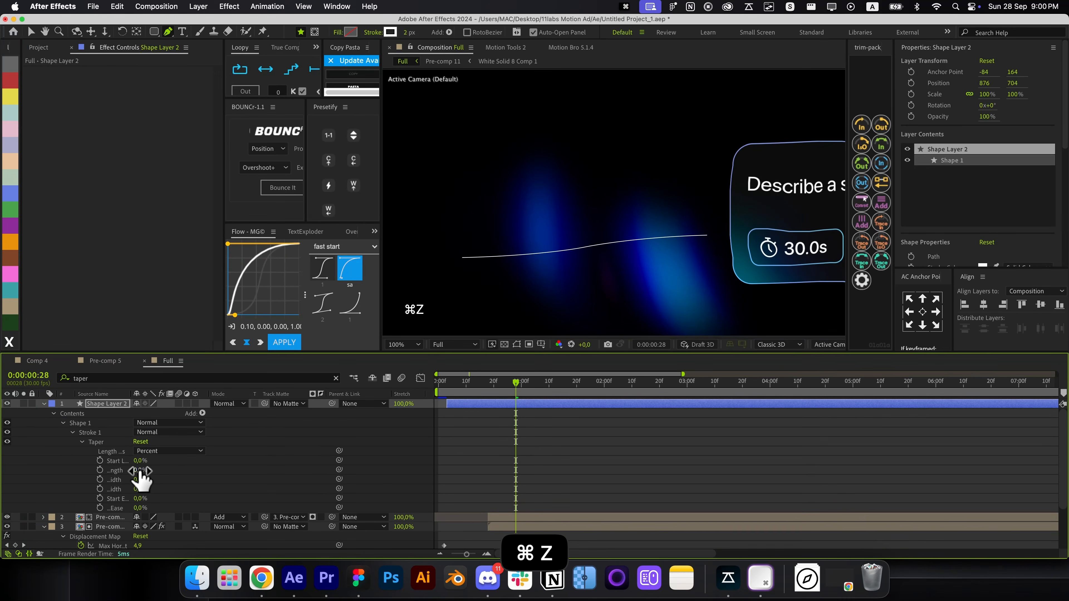
key(super+z)
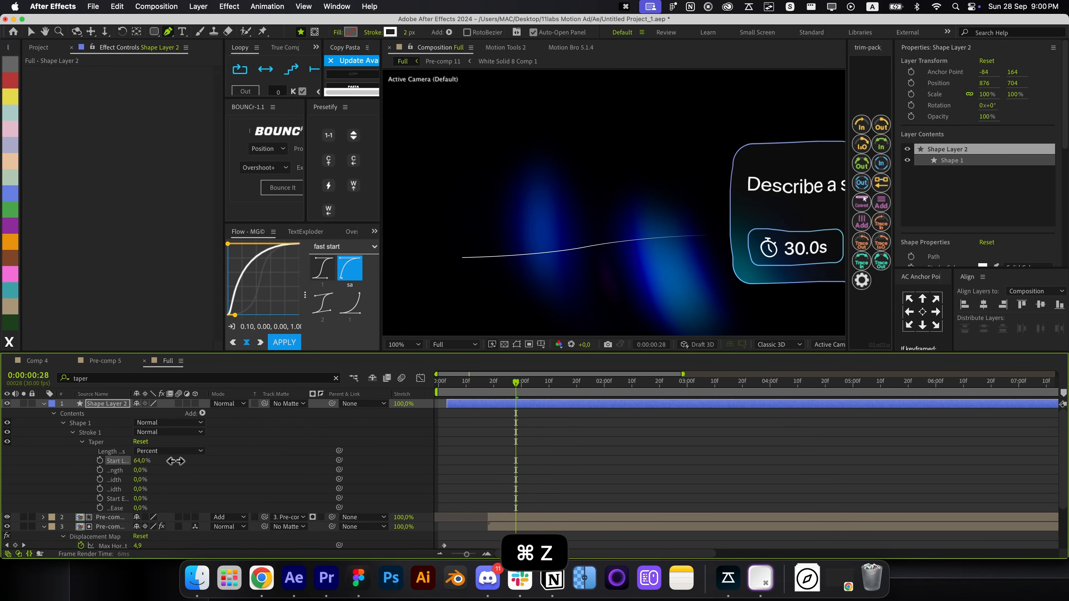
Reveal the curve's Offset keyframe, move it to the layer's start at frame 3 and set it to -267°
key(r)
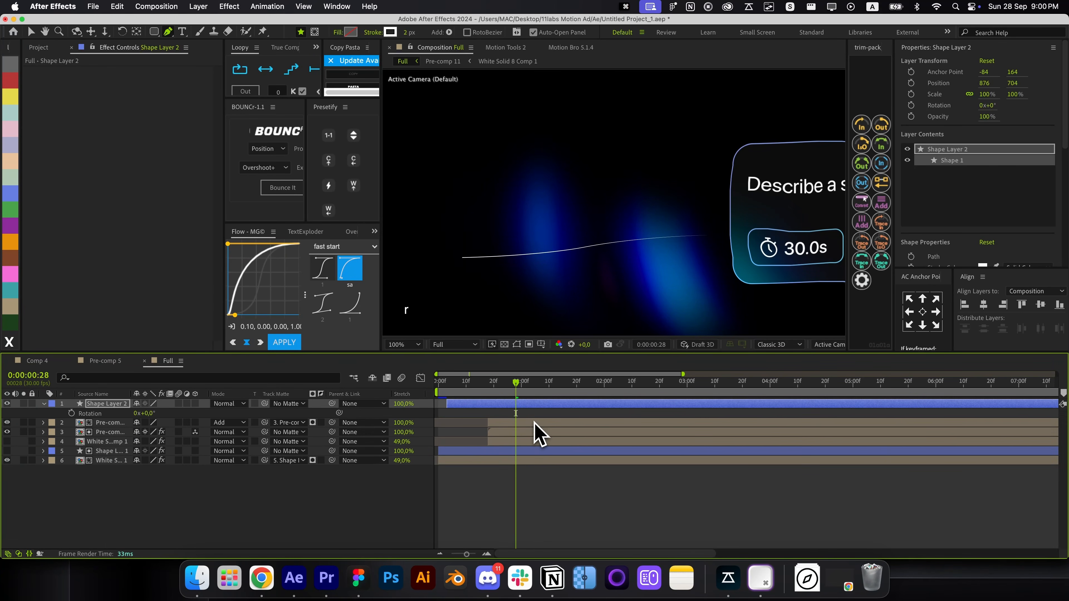
key(u)
key(u)
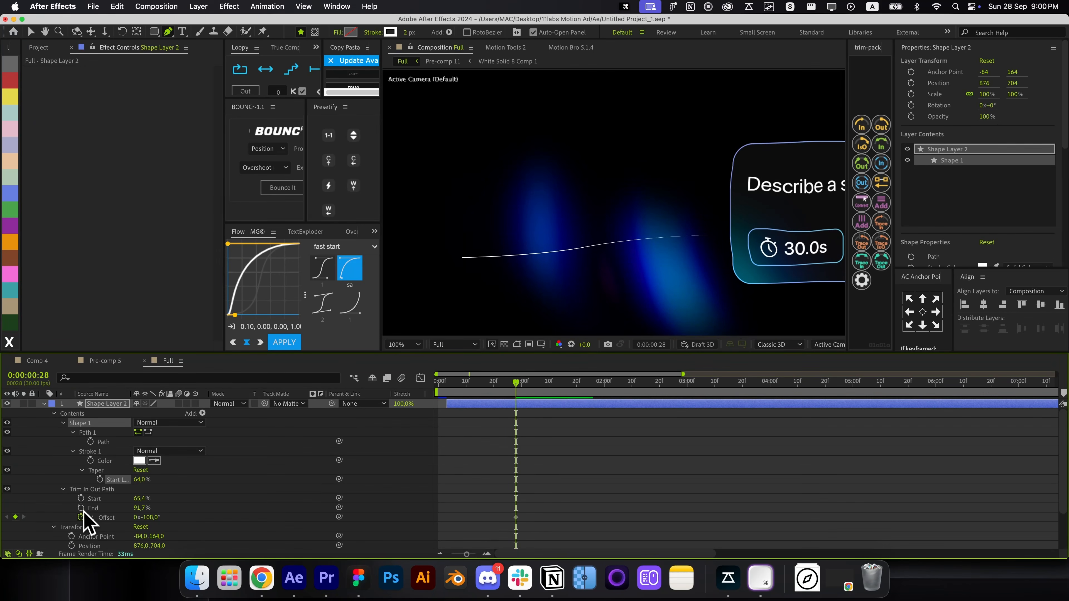
key(p)
key(u)
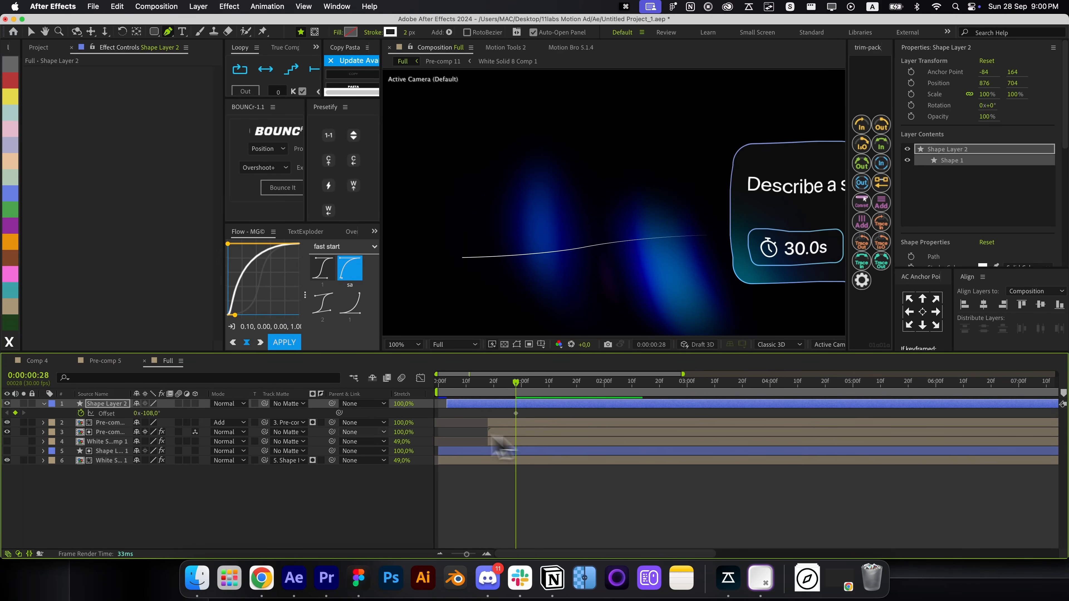
key(alt+slash)
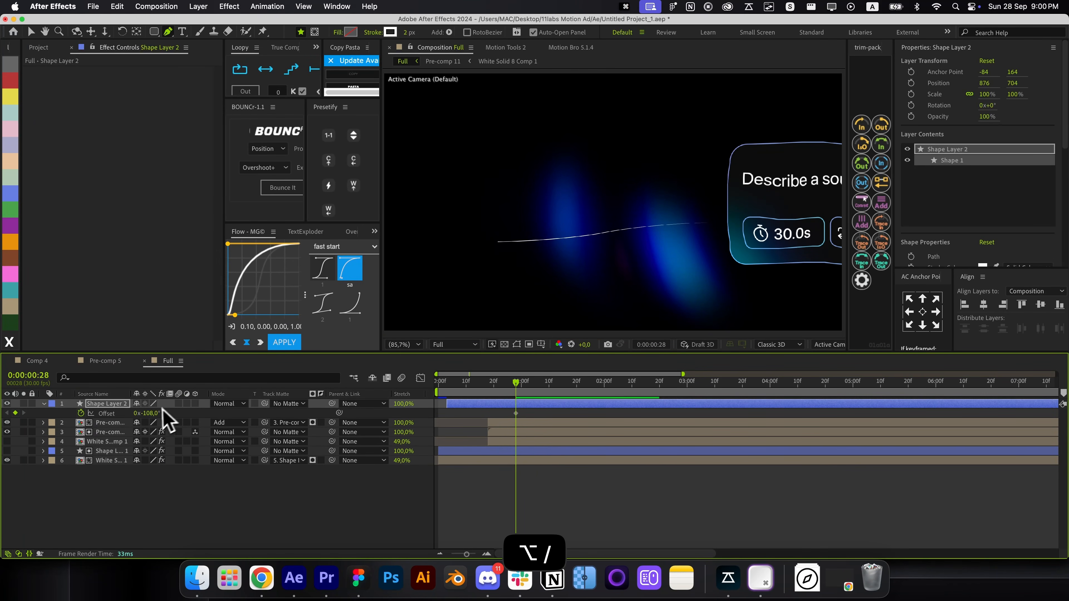
drag(152, 413, 133, 413)
drag(65, 409, 64, 409)
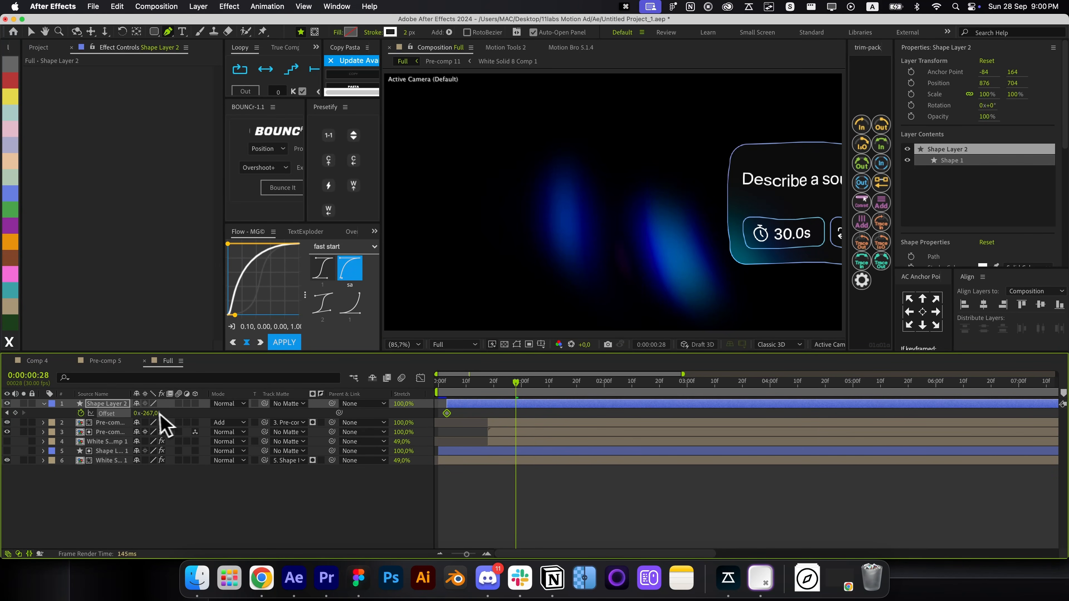
Set the curve's Offset to 49° at frame 28 and apply Easy Ease to both Offset keyframes
drag(215, 418, 324, 416)
drag(528, 415, 427, 426)
click(422, 378)
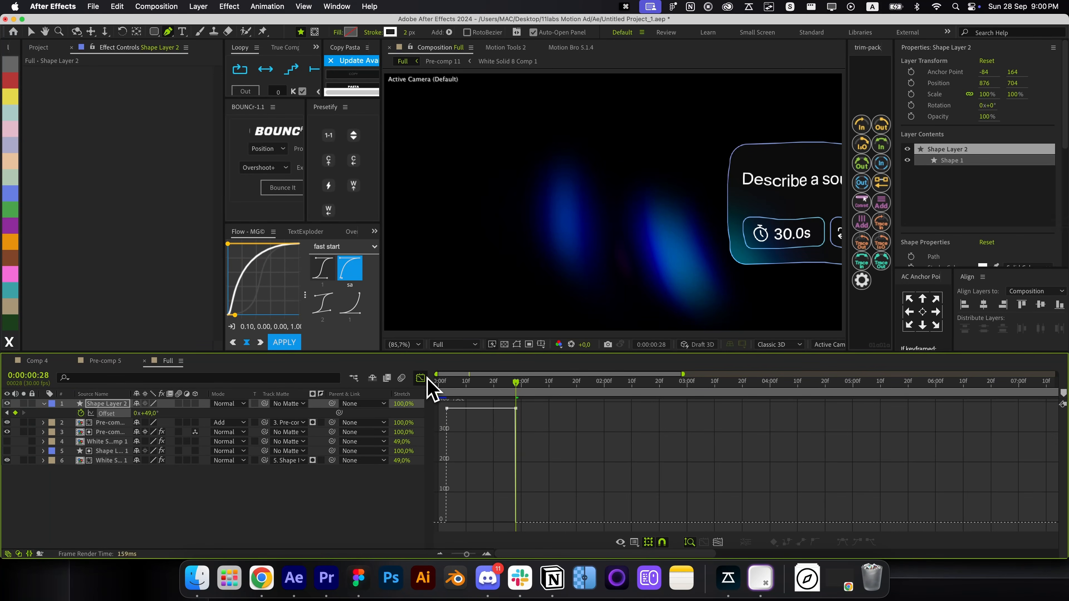
key(F9)
drag(555, 426, 370, 368)
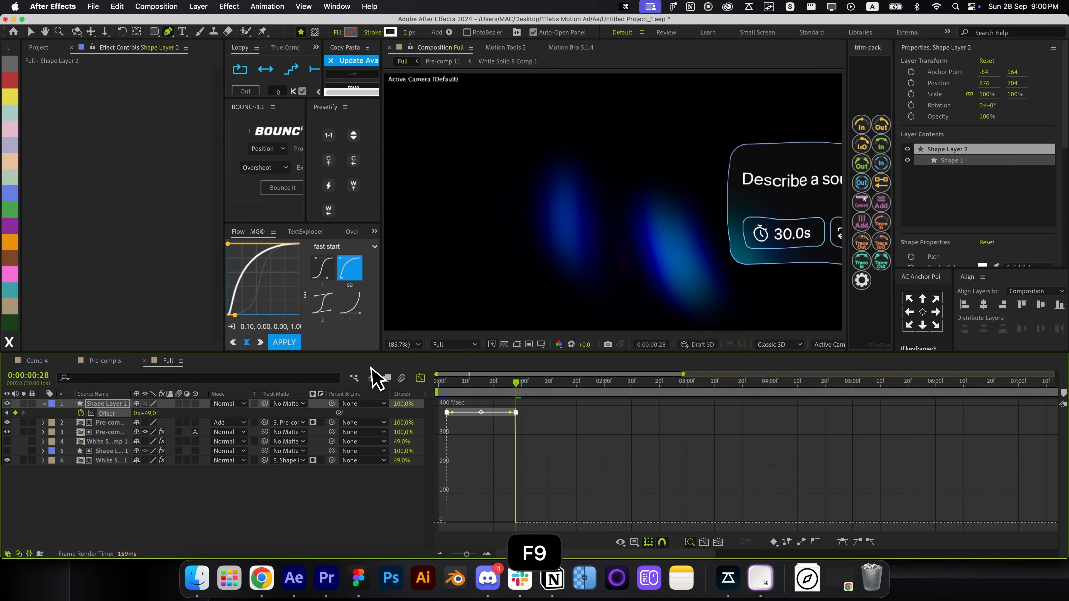
key(F9)
Reshape the Offset value graph with near-vertical handles for fast ends and a slower middle, and preview the sweep
right_click(547, 446)
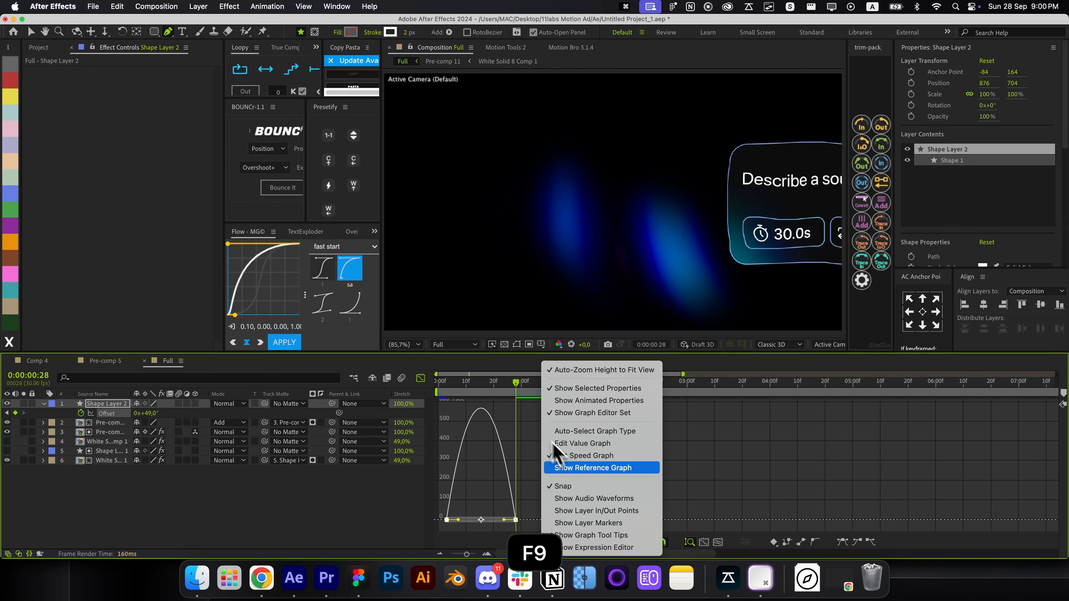
click(590, 443)
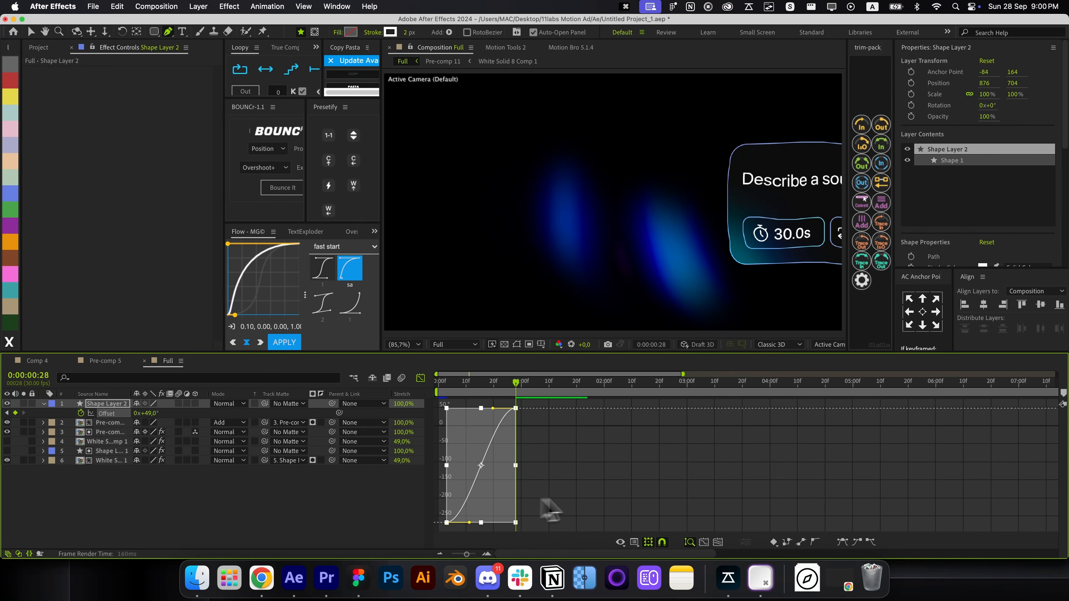
click(614, 497)
drag(511, 499, 420, 534)
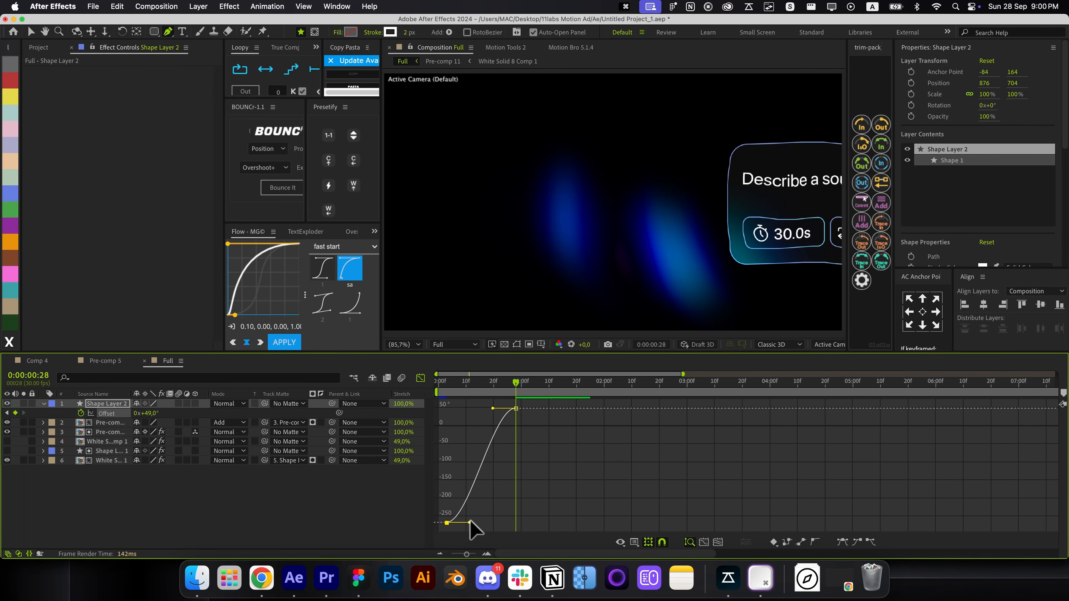
drag(492, 409, 529, 448)
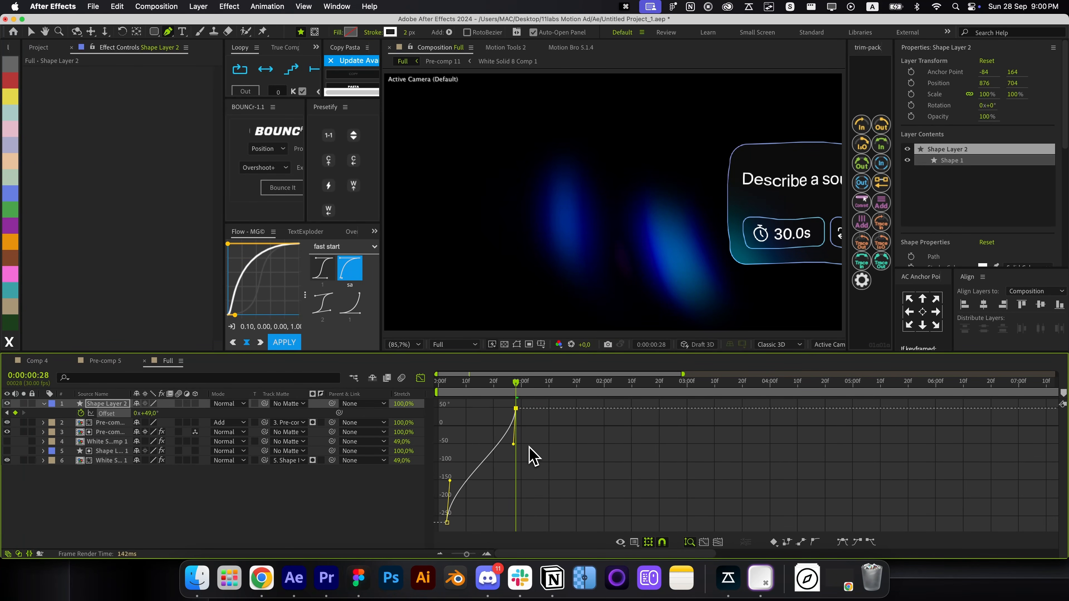
drag(450, 481, 438, 455)
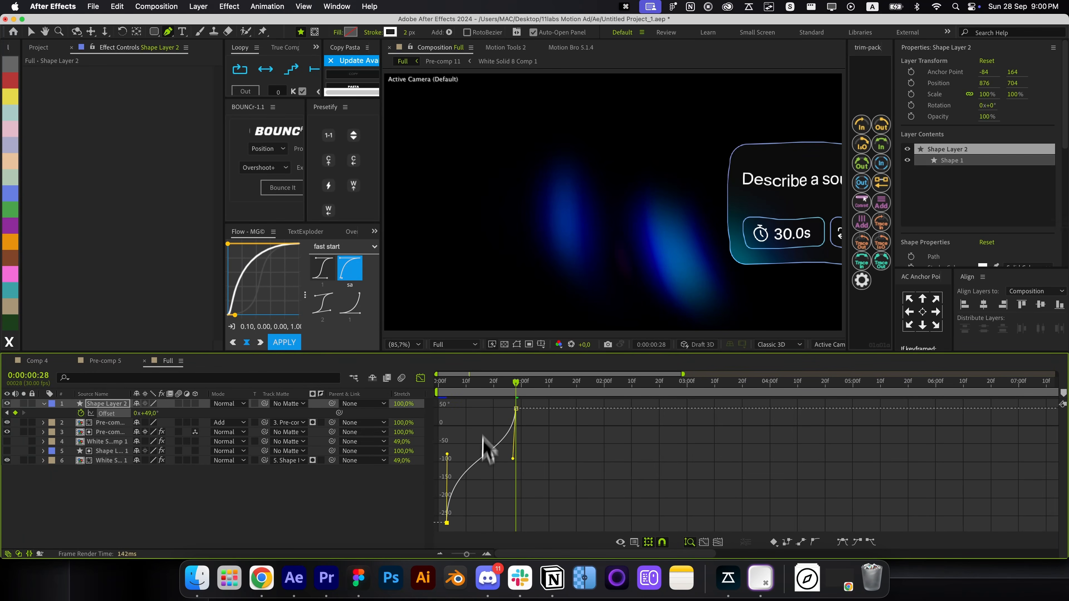
key(Home)
key(space)
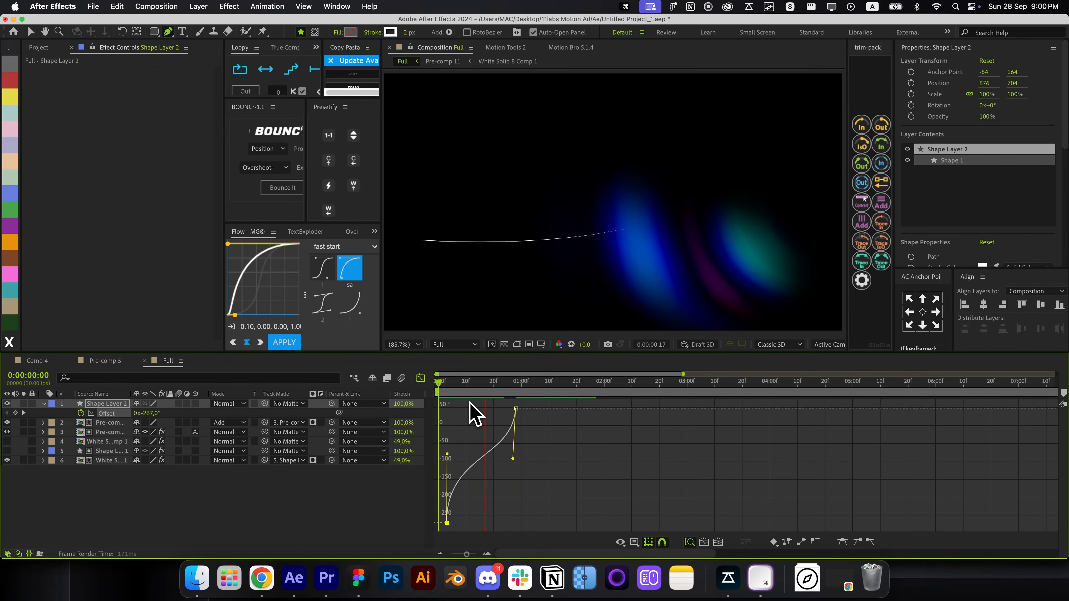
key(space)
Move the last Offset keyframe to 0:00:01:29 and preview the longer sweep
drag(515, 405, 601, 410)
key(Home)
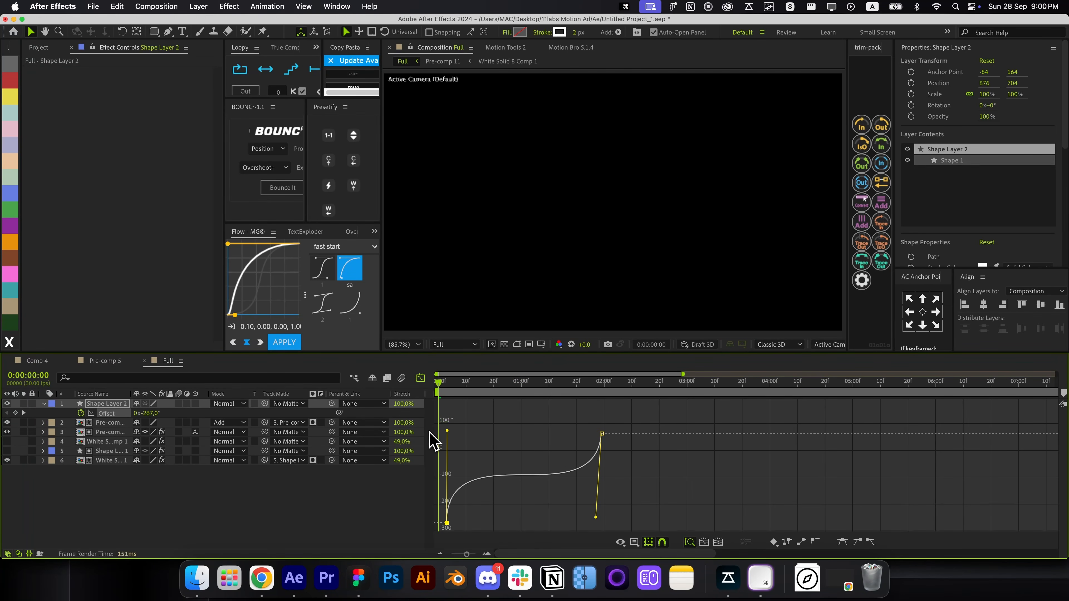
key(space)
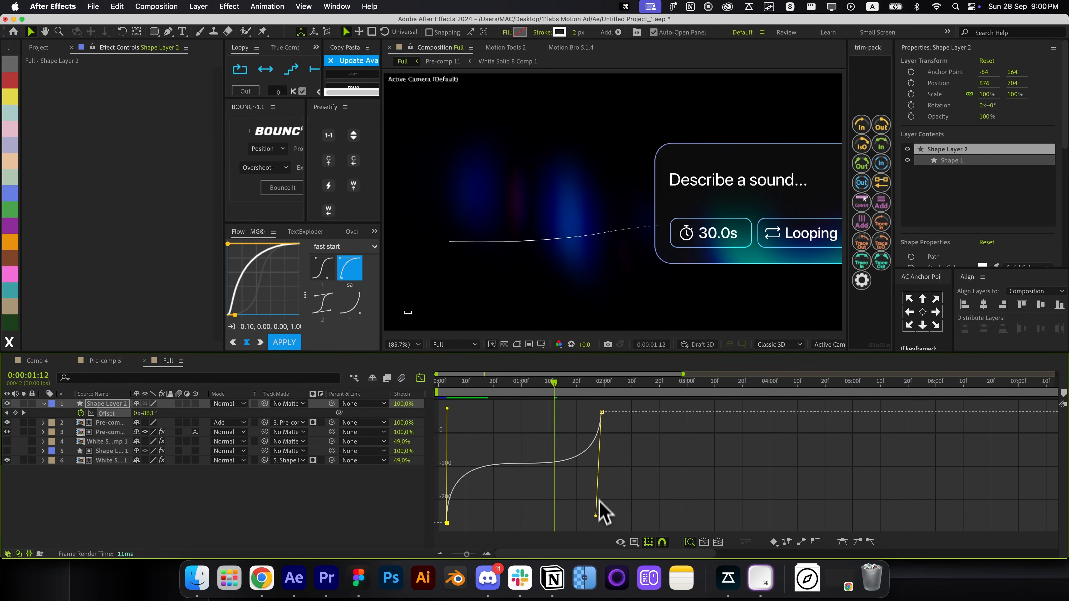
Soften both Offset graph handles for a gentler start and slightly faster middle, preview the sweep and leave the graph view
drag(595, 515, 599, 494)
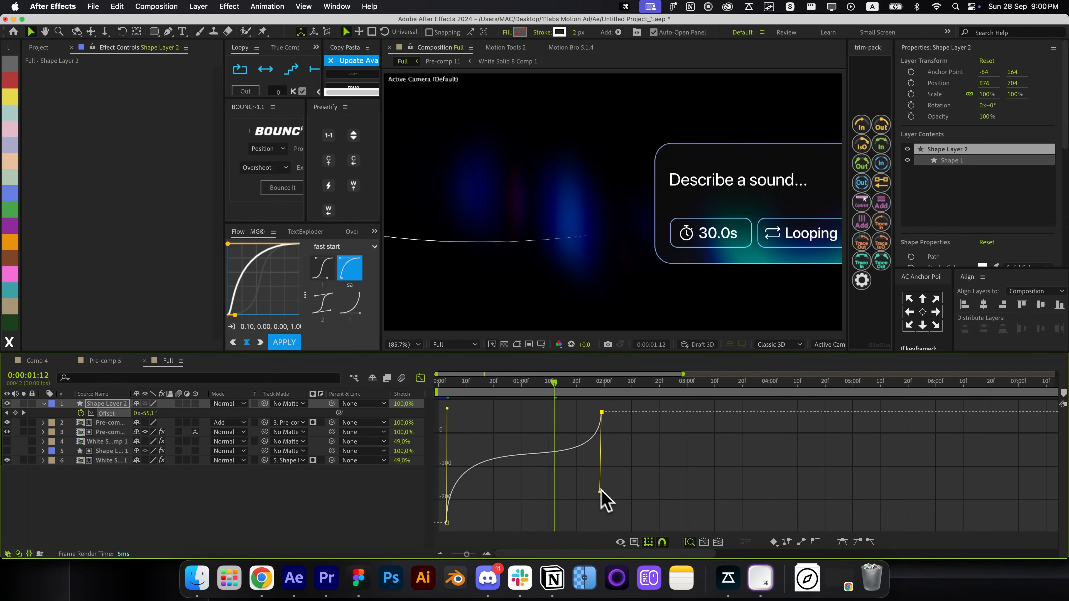
drag(447, 409, 475, 436)
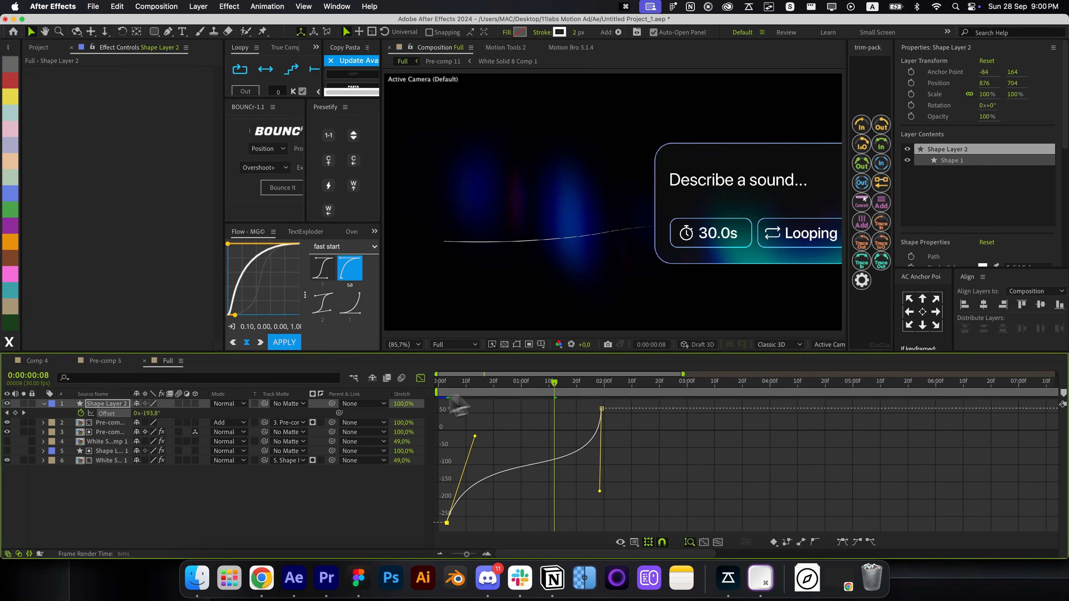
key(Home)
key(space)
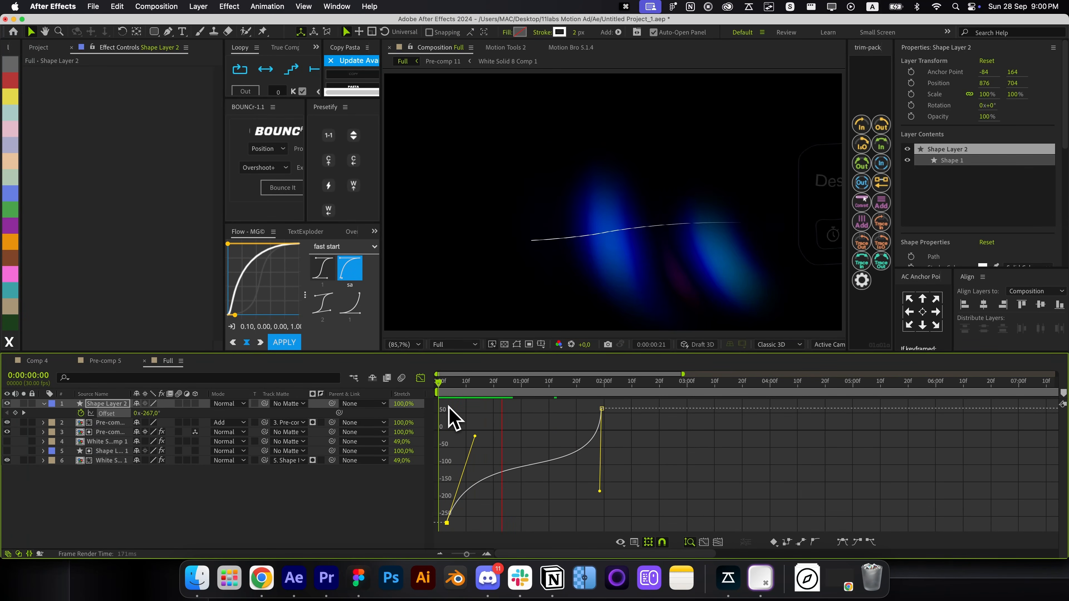
key(space)
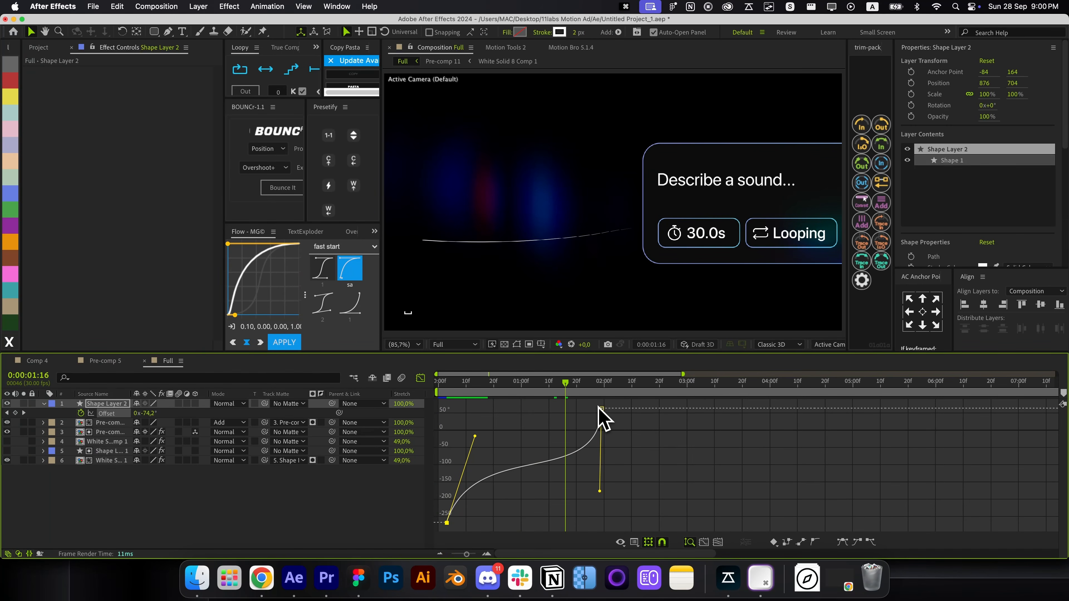
drag(574, 396, 602, 398)
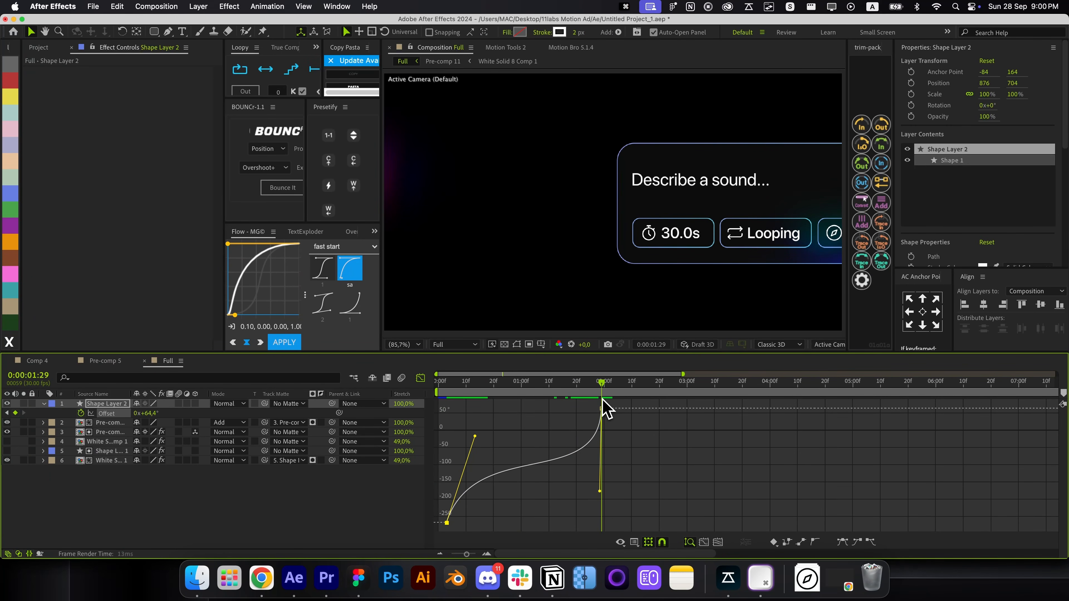
click(420, 377)
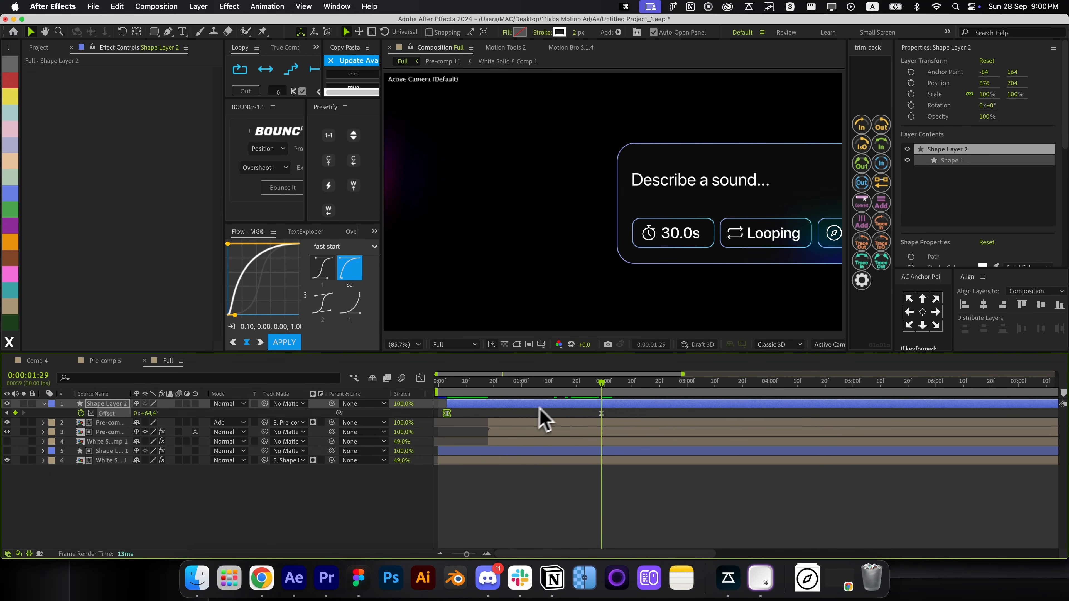
Animate the curve's Stroke Color from white at frame 17 to green 27FFB5 at 0:00:01:04
drag(599, 411, 492, 415)
scroll(941, 220, down, 2)
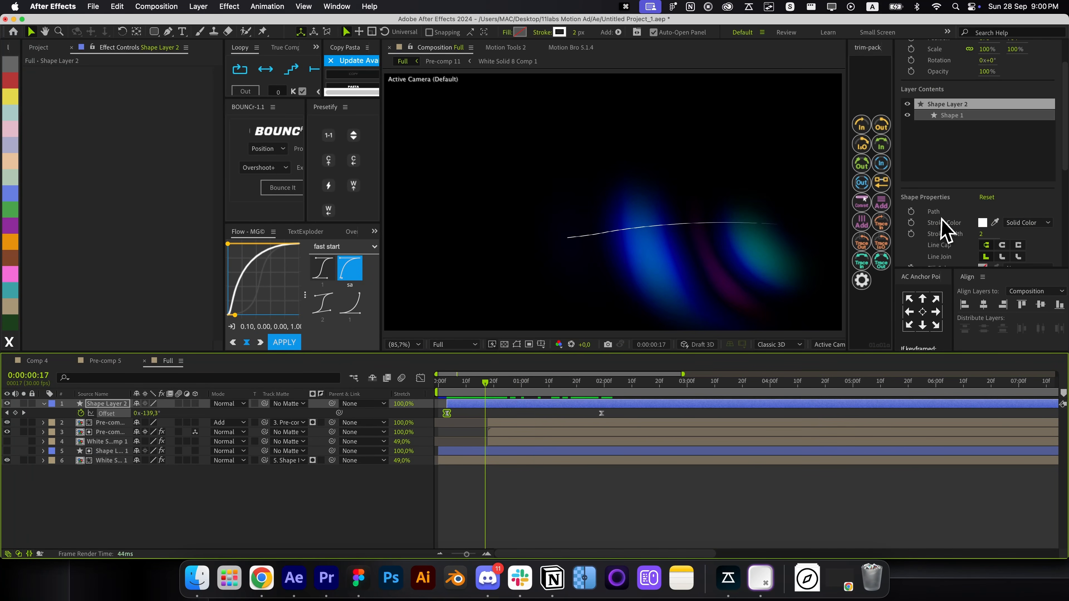
click(911, 222)
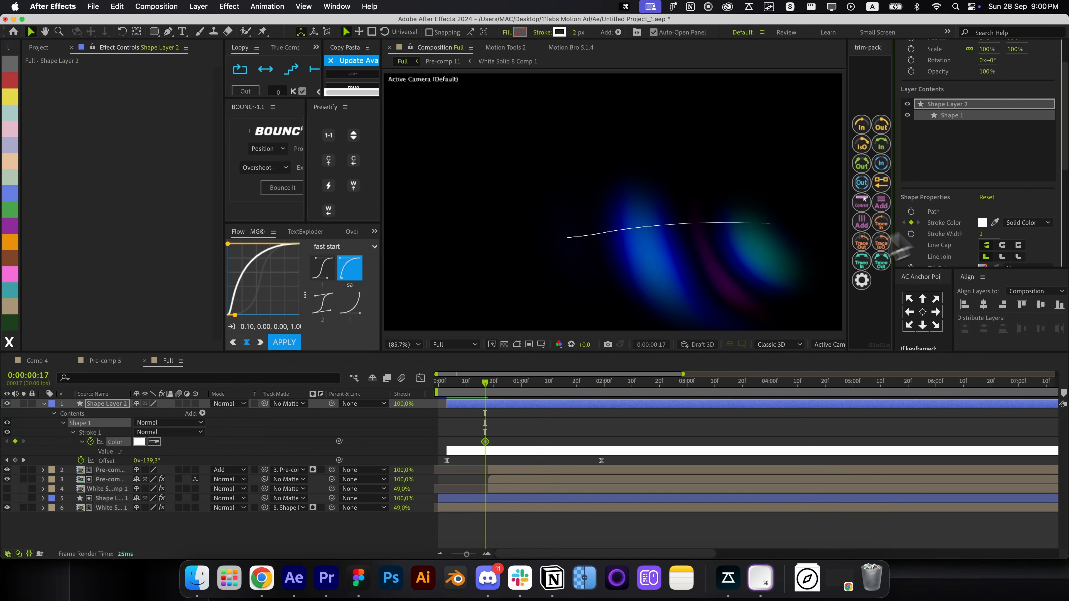
click(527, 394)
click(140, 442)
drag(176, 406, 180, 344)
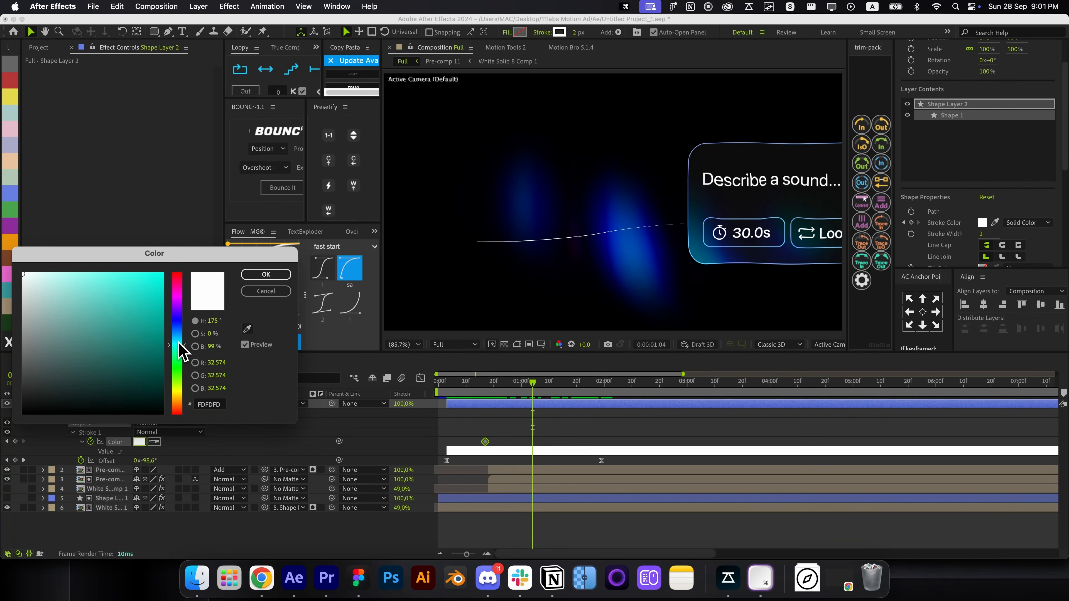
drag(132, 285, 143, 237)
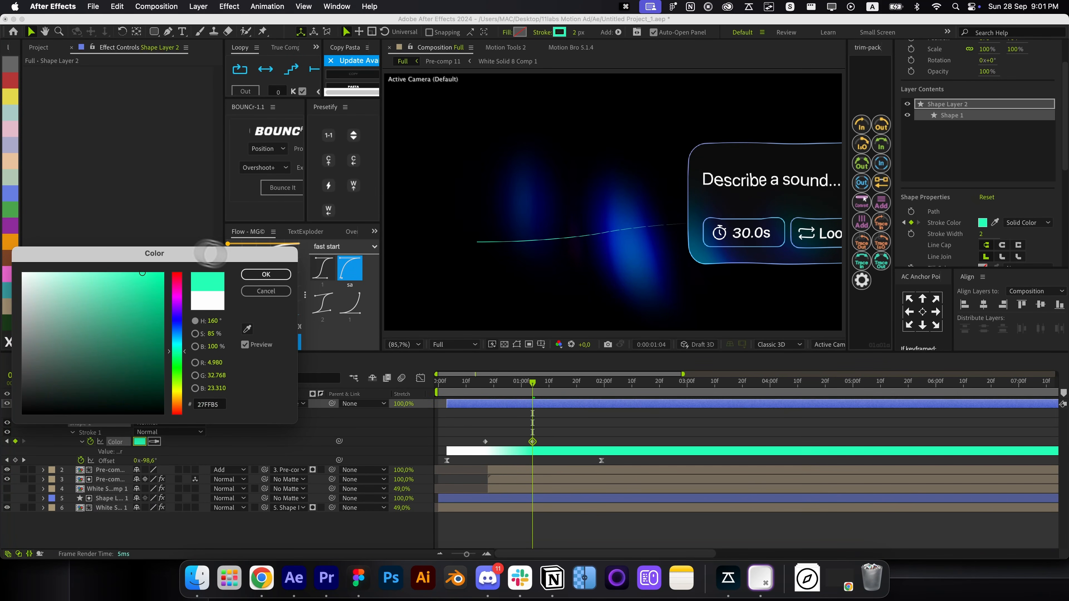
click(284, 273)
Apply Deep Glow to the curve, reduce its stroke width to 1.4 px and collapse the layer's properties
key(alt+space)
key(3)
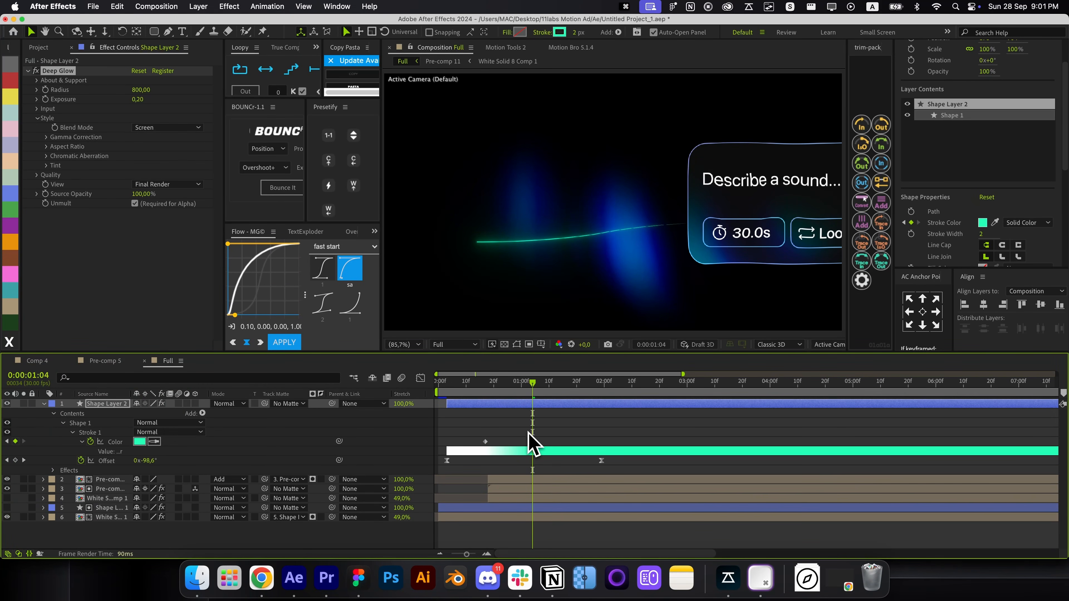
click(576, 33)
text(1,4)
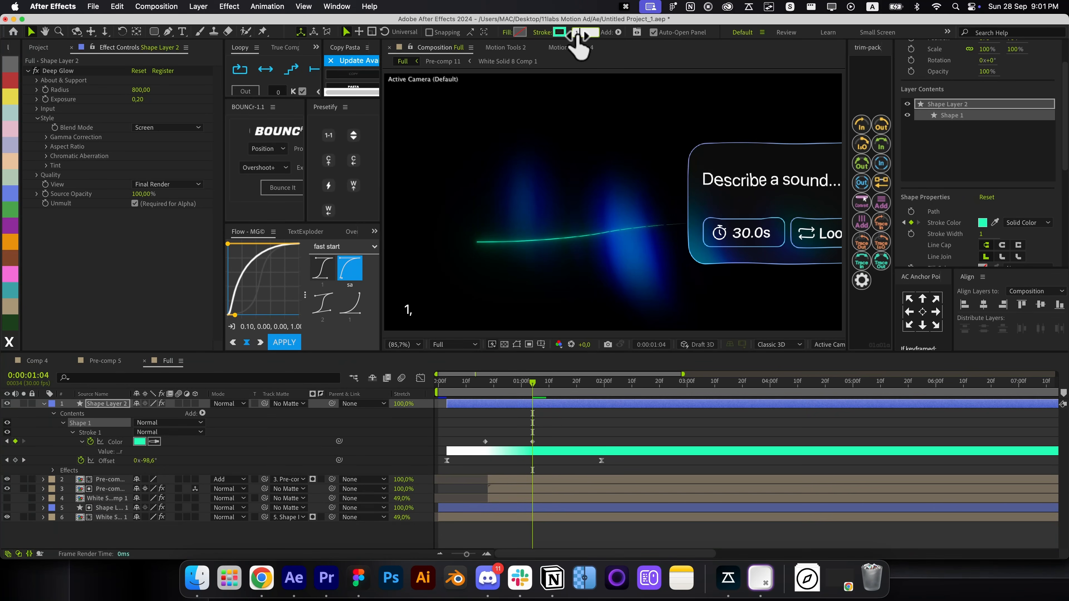
key(Return)
key(r)
key(r)
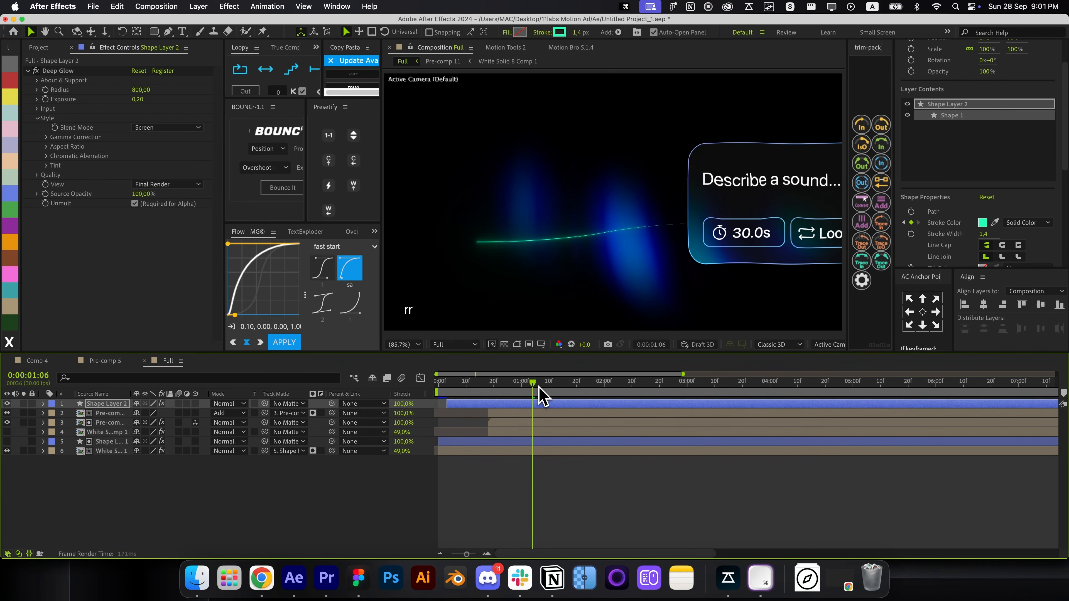
Add the Fade In+Out - frames effect to the curve and trim the layer's end shortly after two seconds
key(alt+space)
drag(539, 386, 622, 393)
click(534, 380)
key(alt+bracketright)
Lower the curve layer's opacity to 58%
click(543, 396)
key(t)
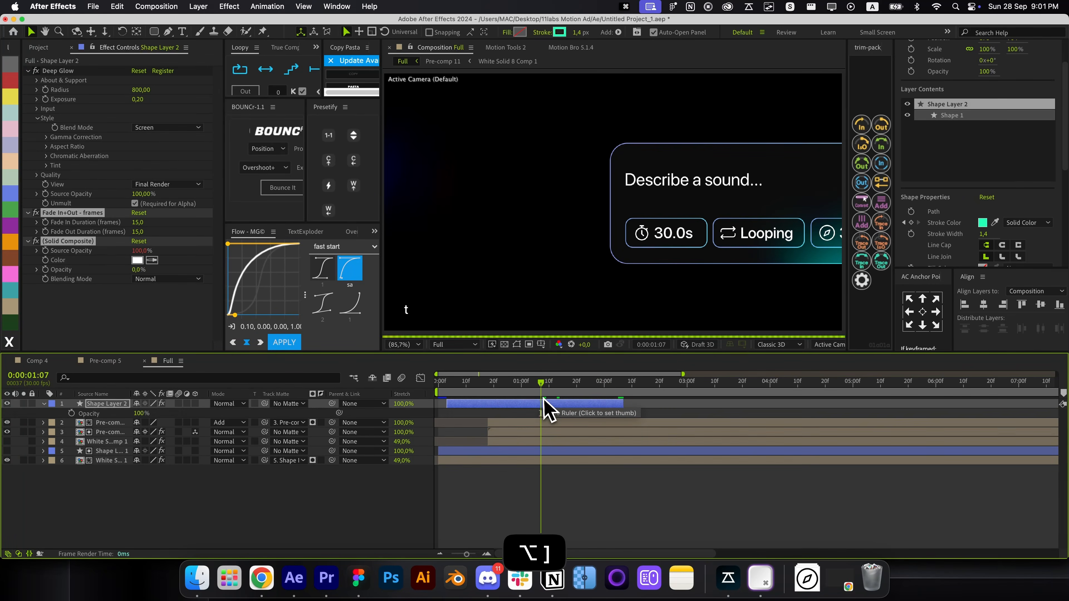
drag(142, 413, 125, 412)
key(t)
key(alt+slash)
key(v)
Adjust the curve's right end point beyond the frame and its handle
click(527, 404)
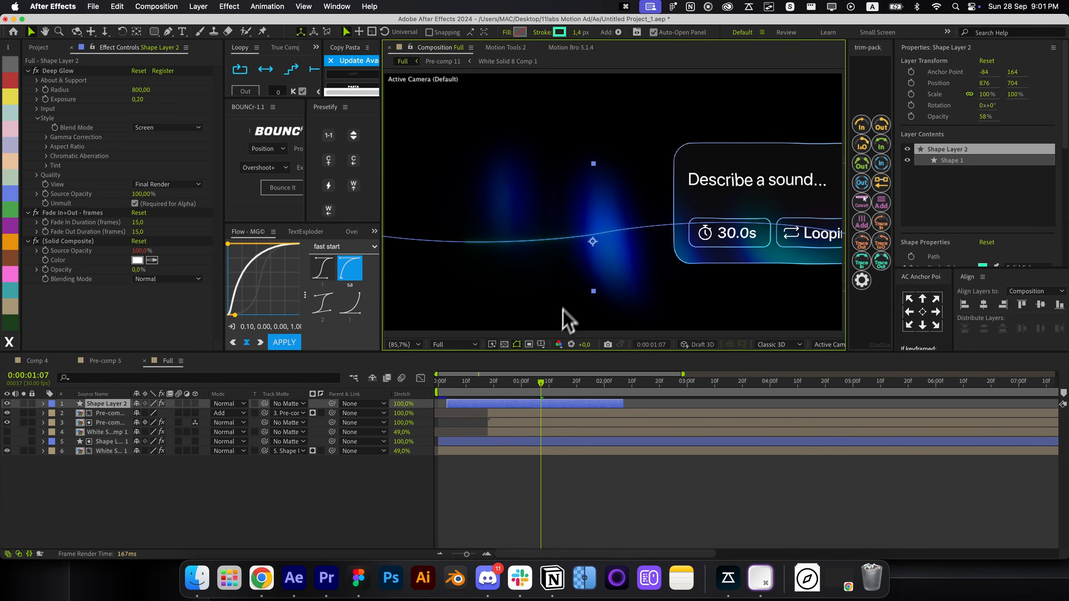
scroll(564, 308, down, 1)
key(g)
drag(825, 254, 827, 261)
drag(783, 219, 752, 181)
click(589, 468)
click(540, 405)
key(v)
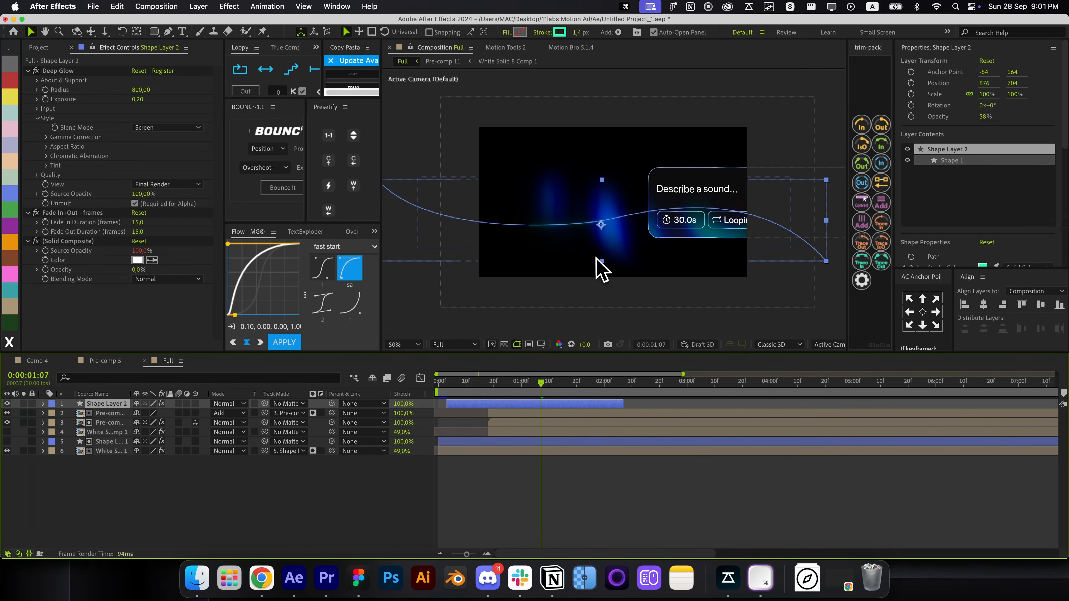
Reshape the curve's middle bend with the Pen tool, undo unwanted path edits and deselect the curve
key(g)
drag(602, 221, 691, 202)
click(546, 504)
click(563, 403)
key(super+z)
key(g)
click(554, 467)
key(super+z)
click(561, 467)
click(568, 402)
key(v)
key(g)
click(558, 506)
click(563, 405)
key(alt+/)
click(577, 471)
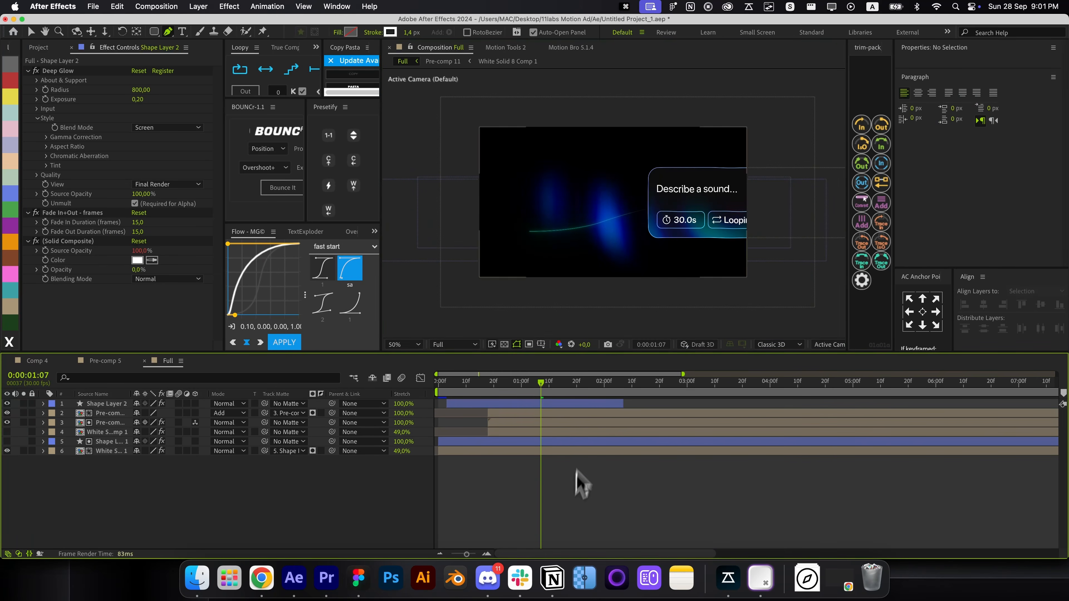
Duplicate the curve layer at 0:00:01:14 and flip the copy vertically
key(v)
click(560, 383)
click(559, 403)
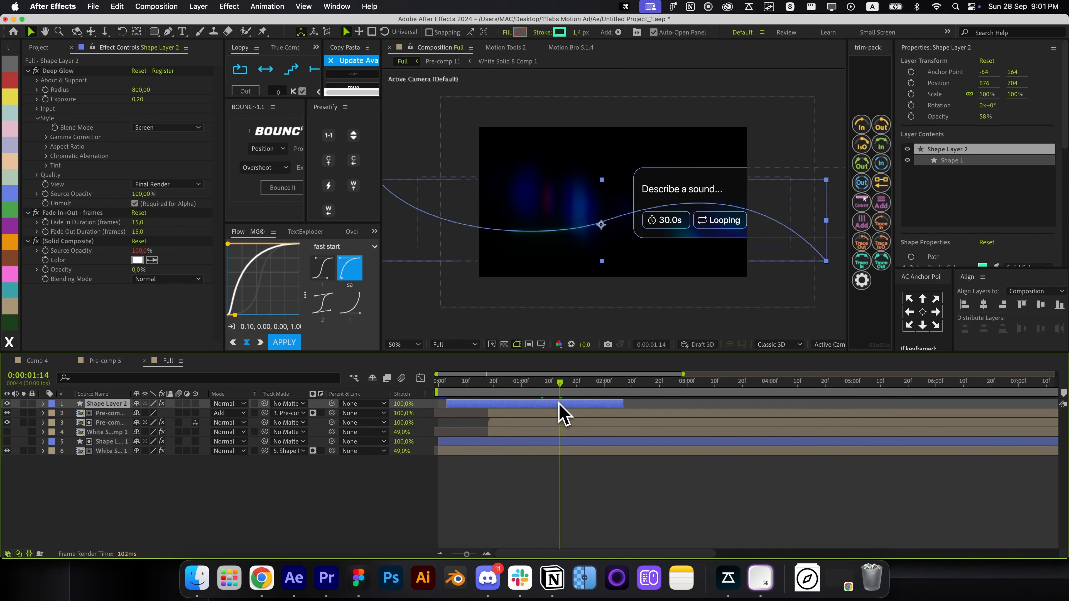
key(super+d)
right_click(638, 250)
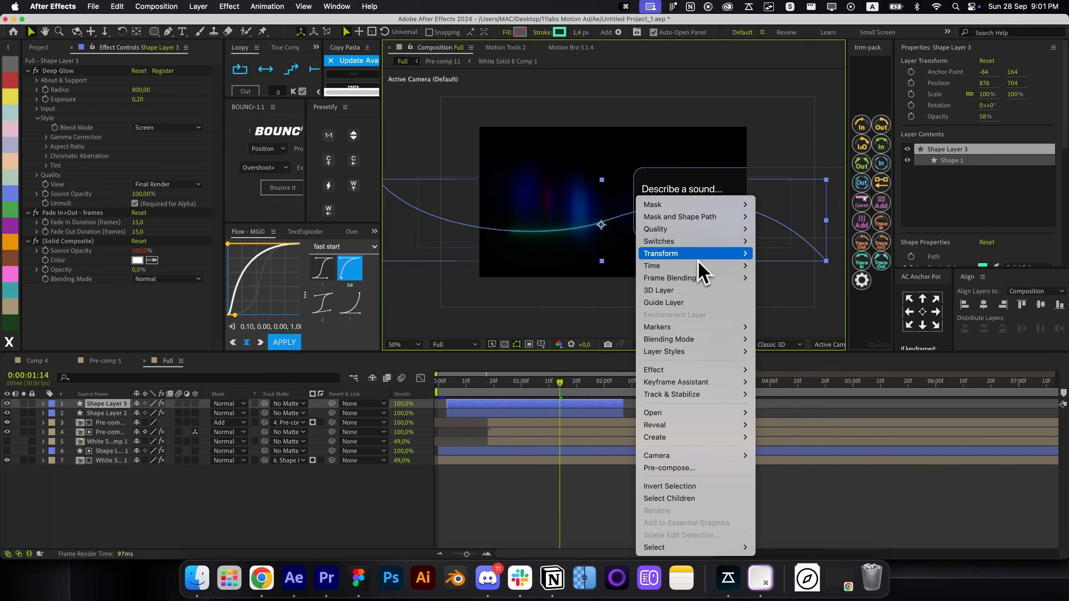
mouse_move(699, 262)
click(799, 365)
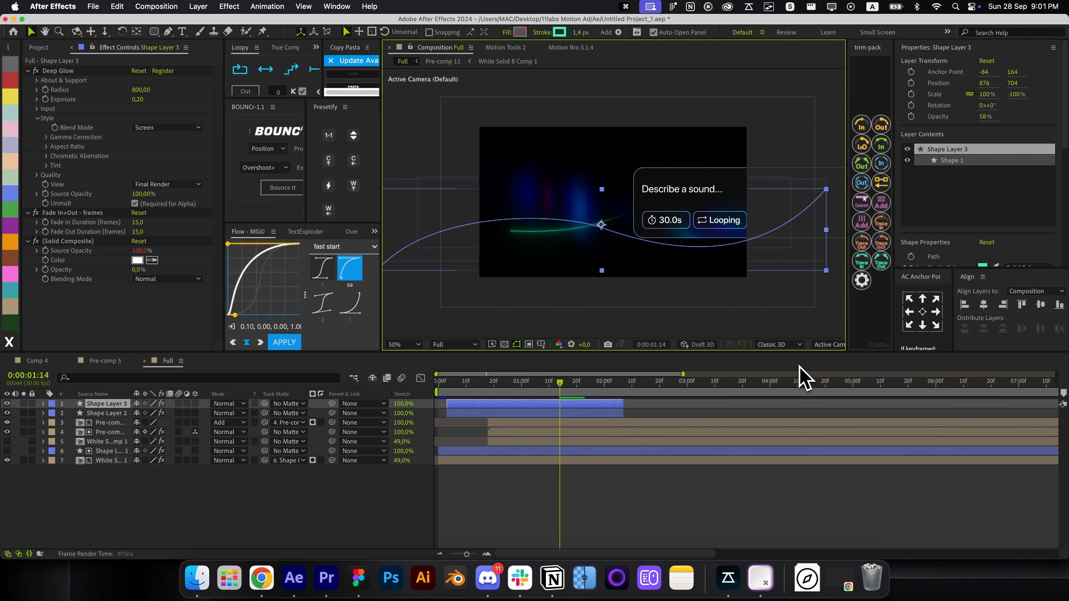
Move the flipped curve up to position 876, 488 and shift its layer slightly later in time
key(alt+slash)
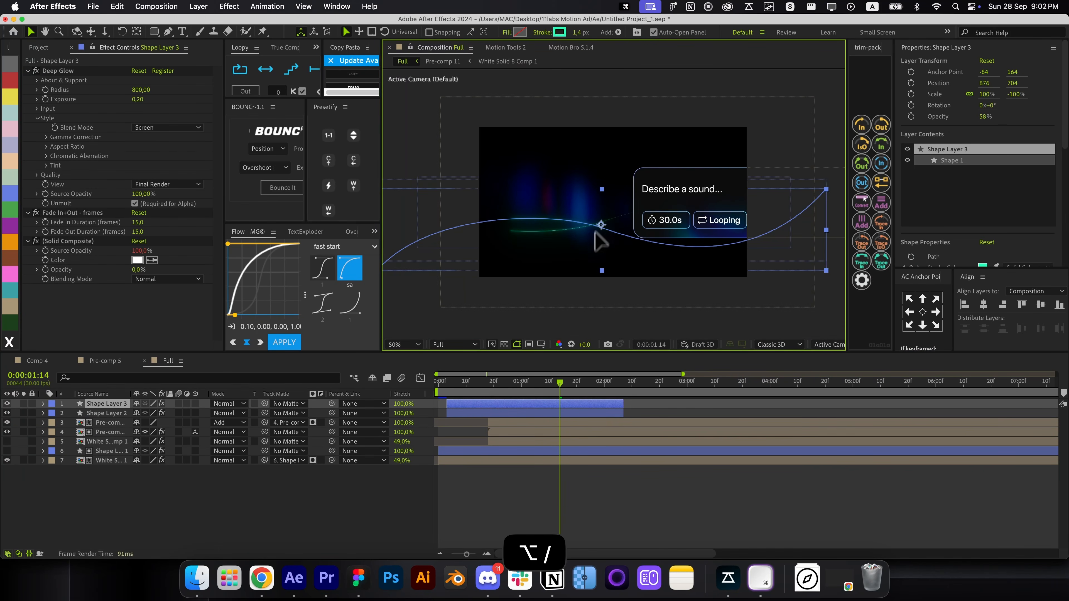
drag(598, 232, 601, 207)
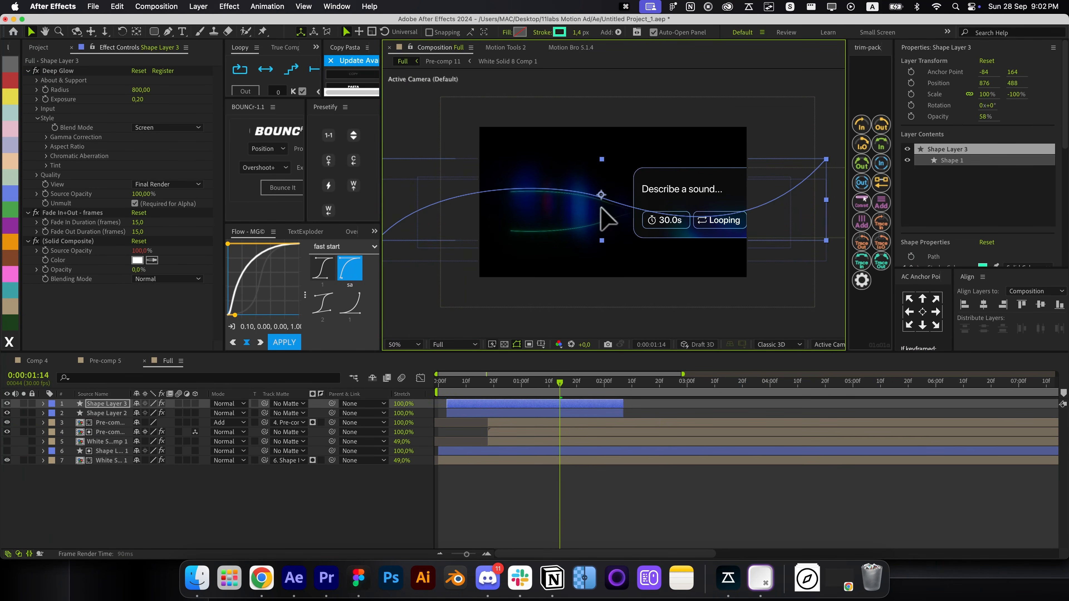
click(485, 404)
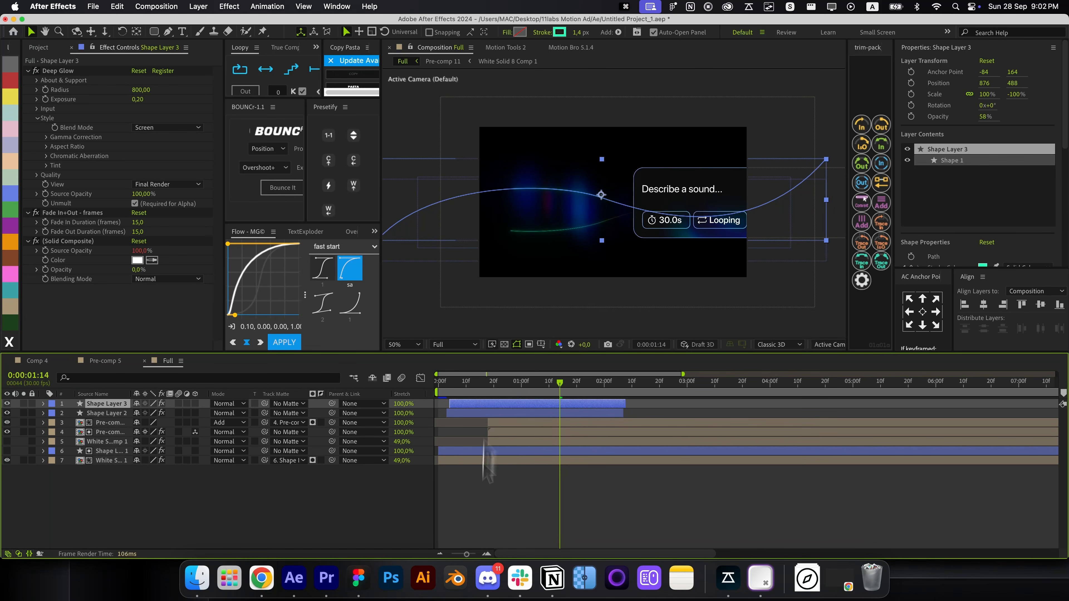
click(486, 516)
Duplicate the original unflipped curve and move the copy to position 600, 556
click(524, 412)
key(super+d)
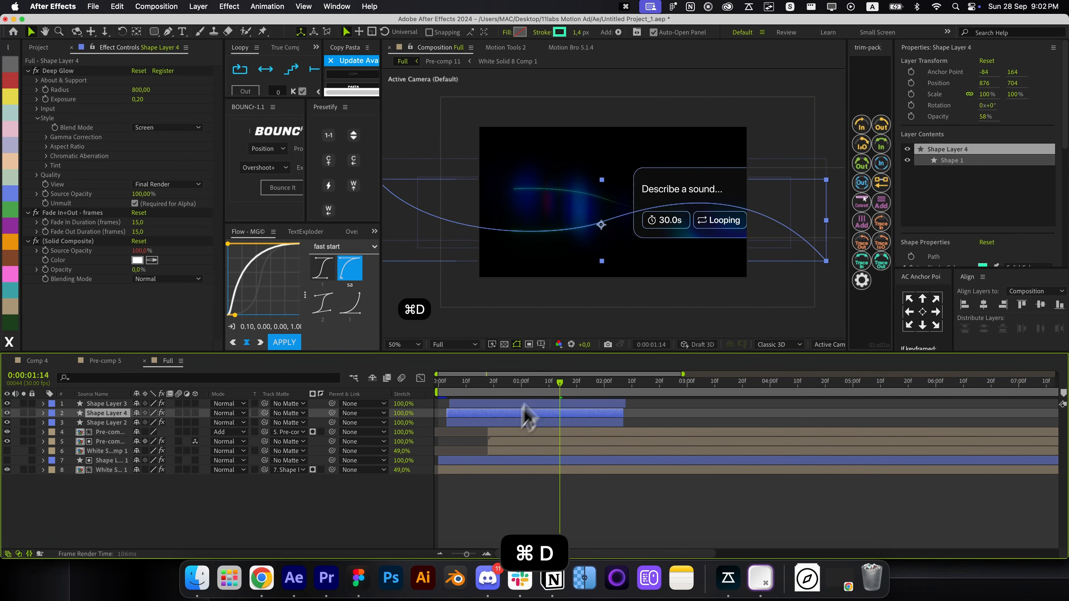
drag(606, 224, 566, 203)
Duplicate the unflipped curve again and move the copy up and across to position 748, 372
click(522, 422)
key(super+d)
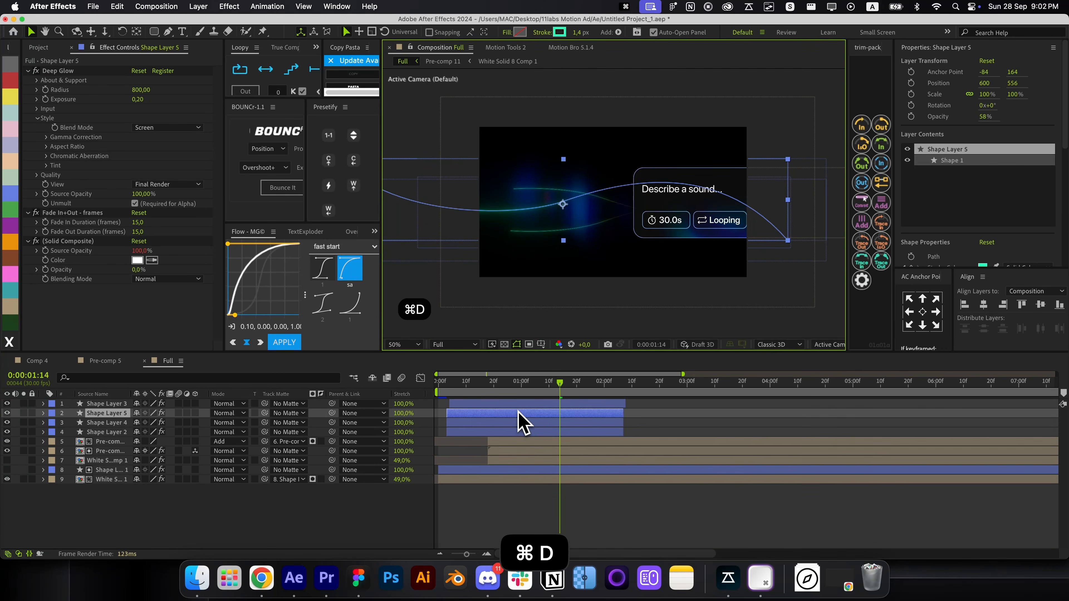
right_click(518, 412)
click(514, 415)
drag(631, 180, 652, 153)
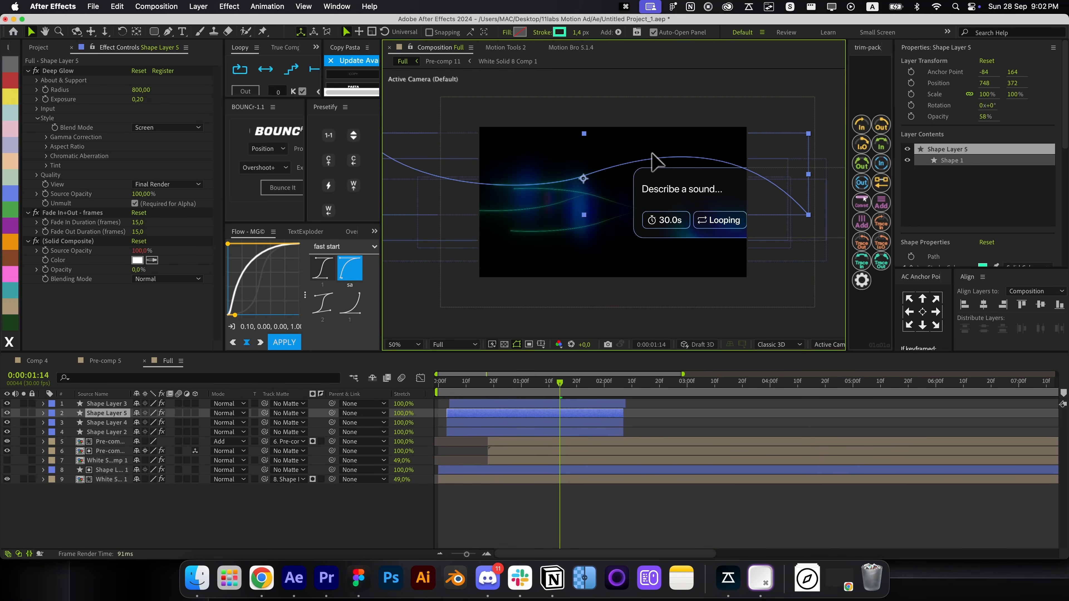
Flip the new curve copy vertically, move it to position 1100, 700 and shift its layer slightly later in time
right_click(652, 154)
mouse_move(715, 212)
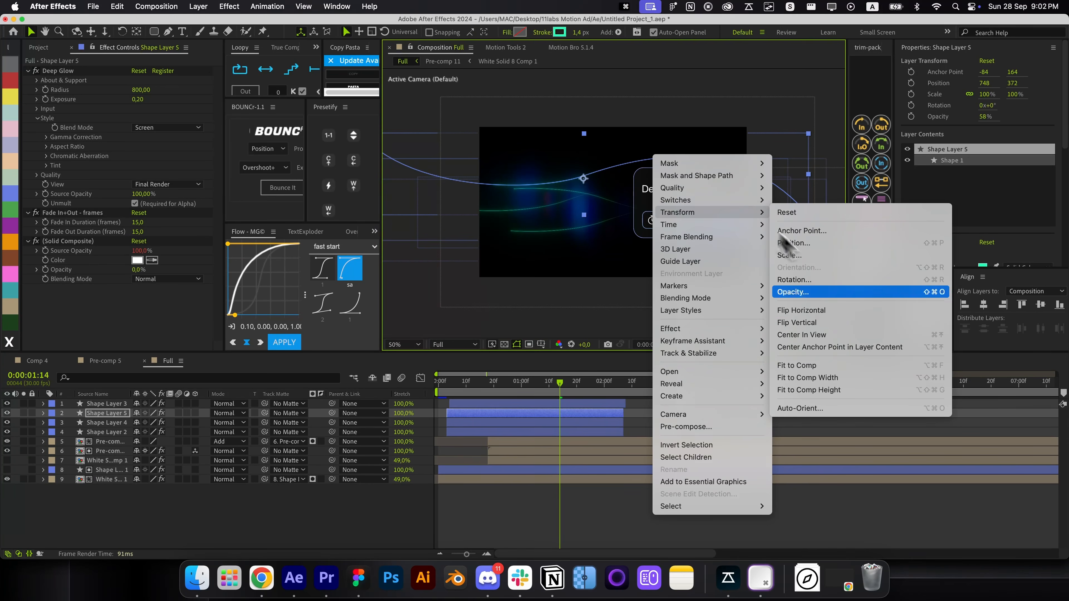
click(825, 323)
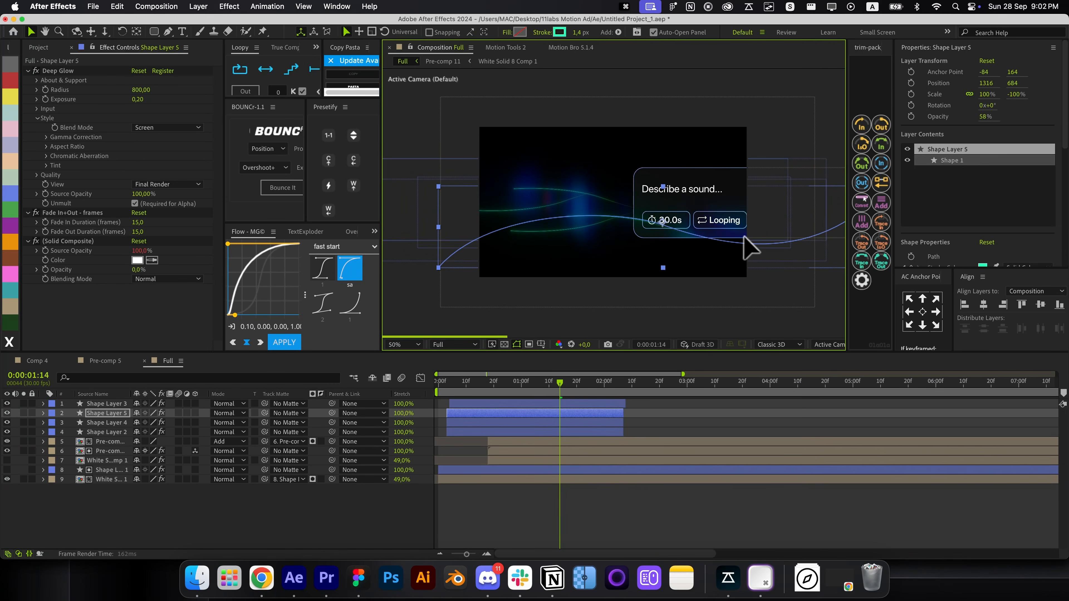
drag(749, 249, 719, 252)
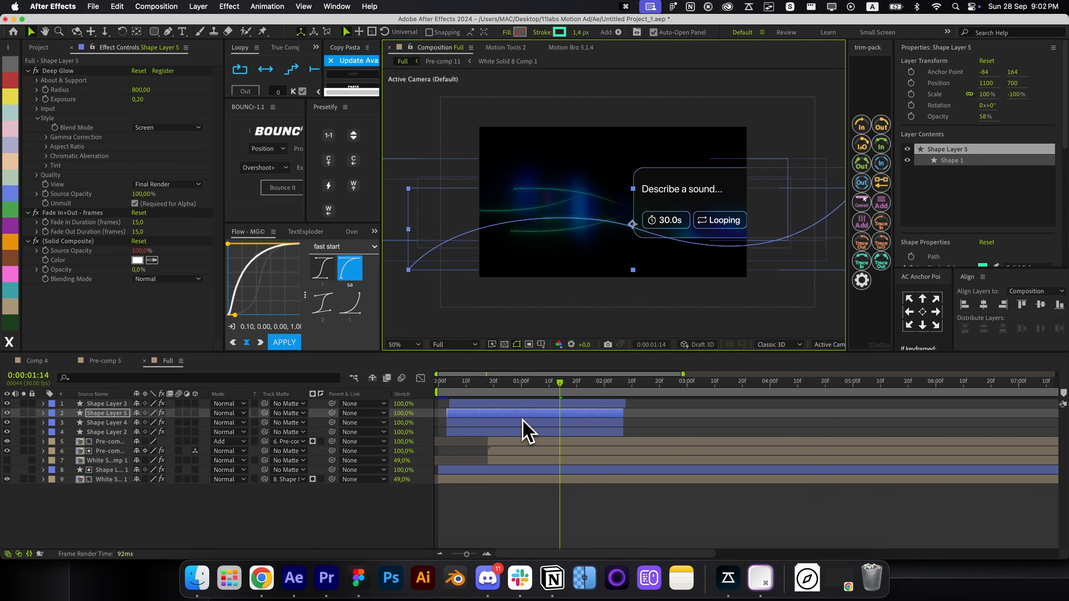
mouse_move(523, 416)
mouse_down()
mouse_move(531, 413)
mouse_move(518, 405)
mouse_up()
Set the four curve layers' opacity to 49% and their Deep Glow exposure to 1.40, then scrub through the animation
shift+click(507, 430)
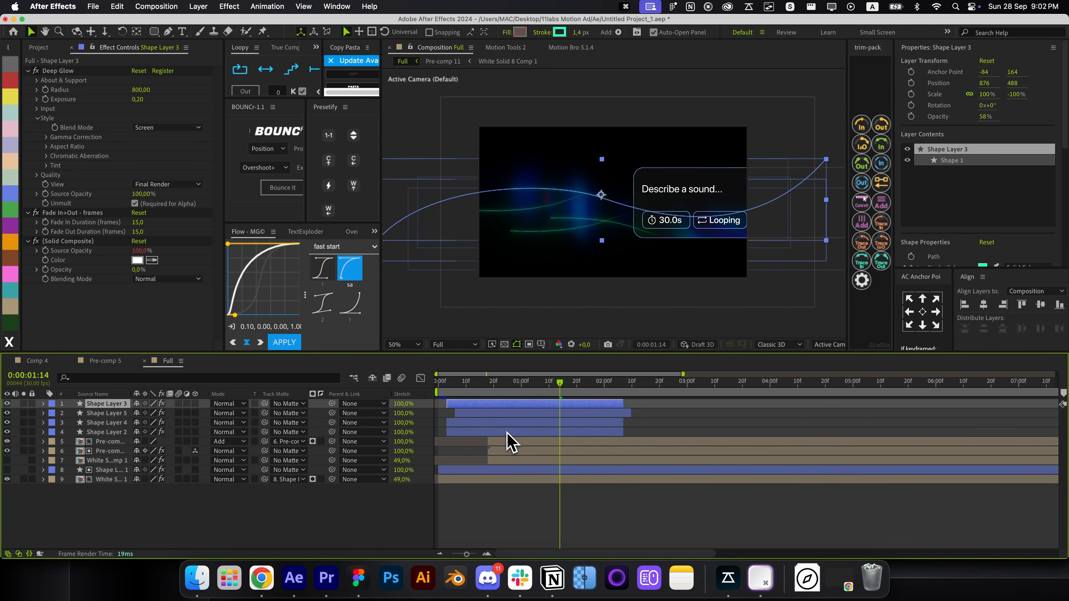
key(t)
key(t)
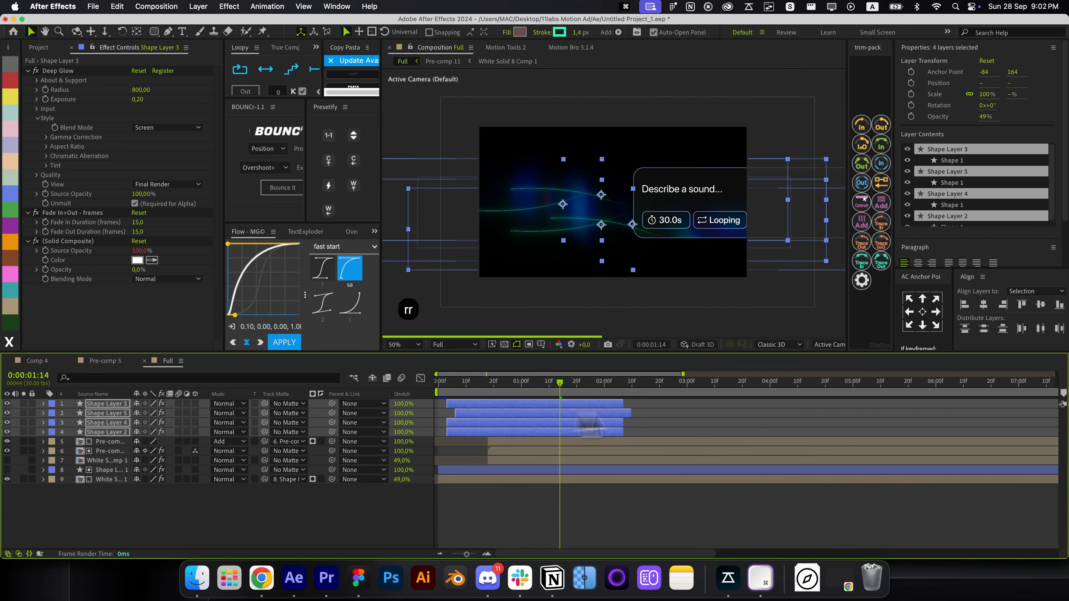
click(699, 420)
drag(458, 395, 593, 402)
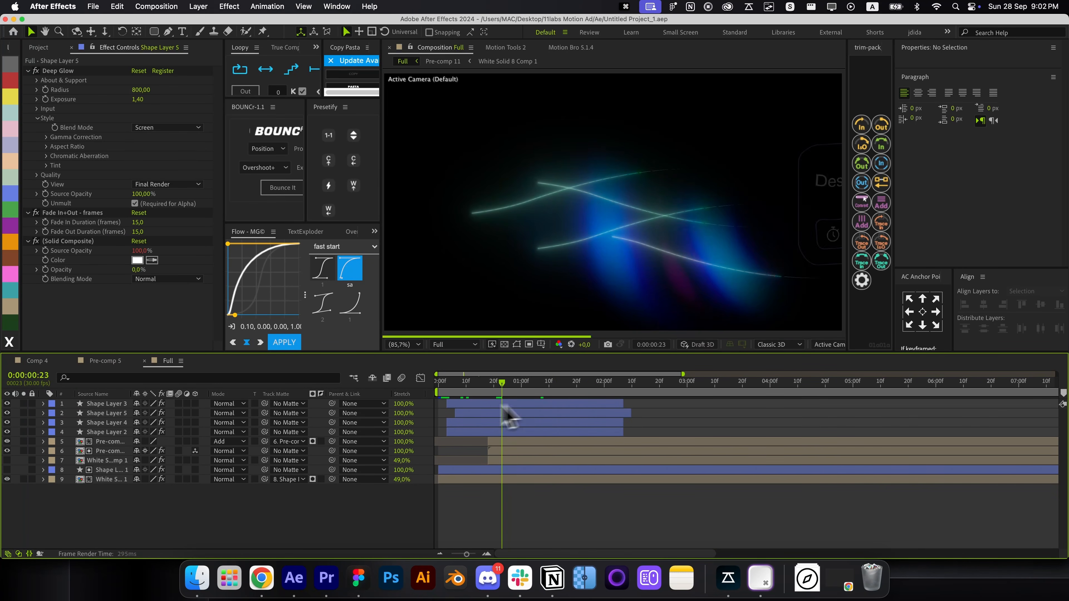
At 0:00:01:27, add a two-node 50mm camera and a 3D null object, and parent the camera to the null
drag(501, 406, 597, 412)
key(alt+shift+super+c)
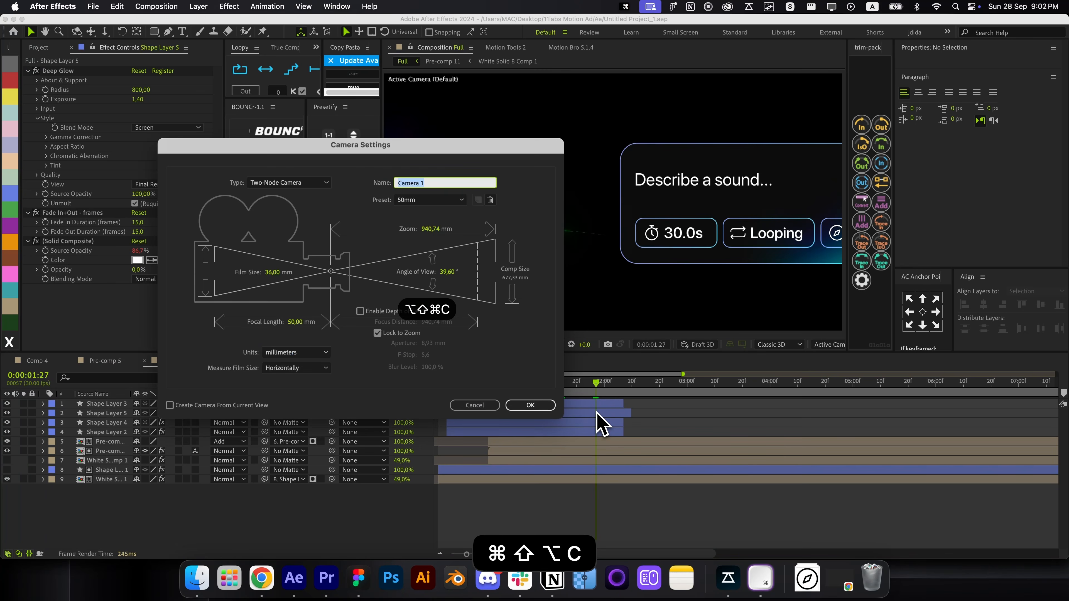
key(Return)
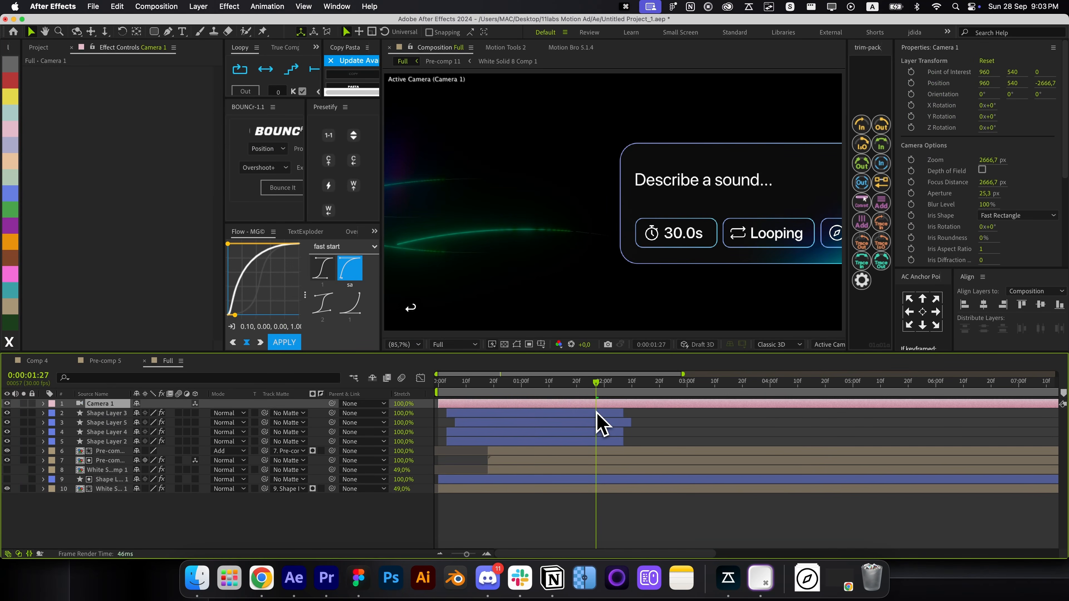
key(alt+shift+super+y)
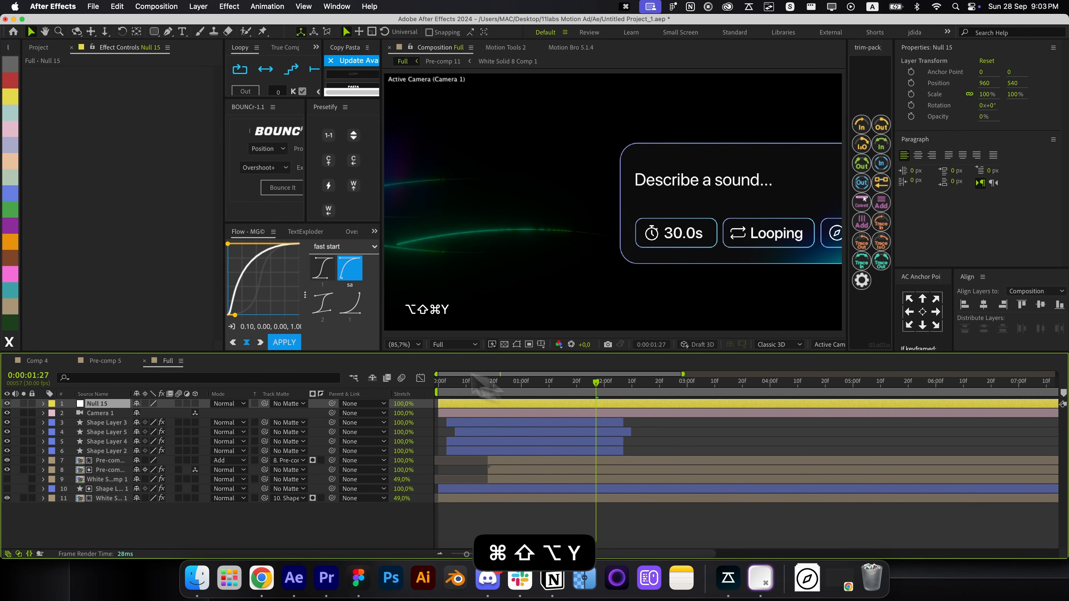
click(195, 404)
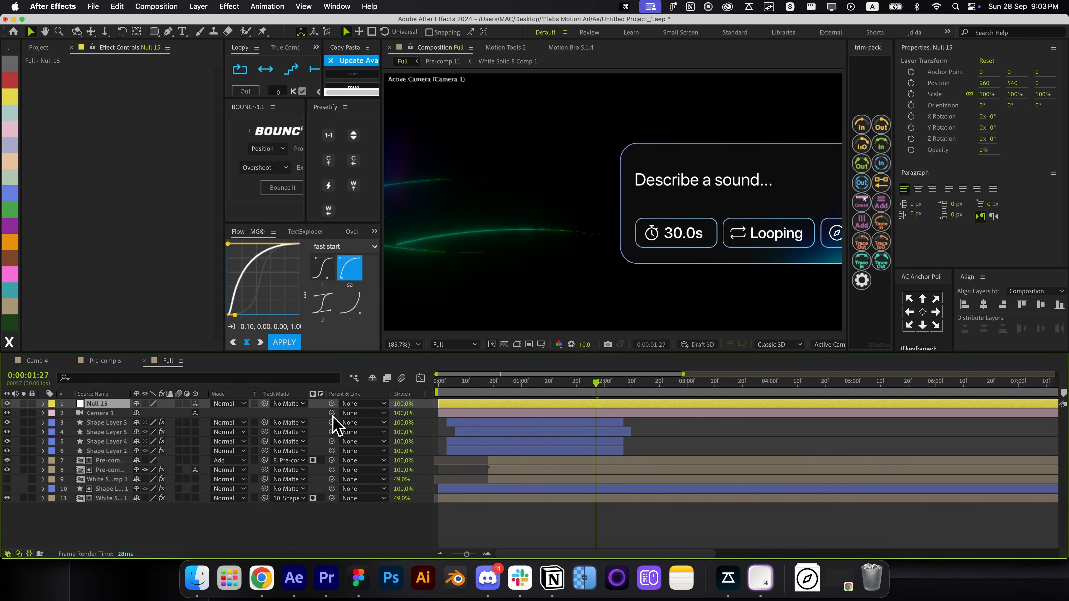
drag(332, 414, 198, 405)
Keyframe the null's position at 0:00:01:27 and set its Y position to 887 at 0:00:03:11
key(alt+p)
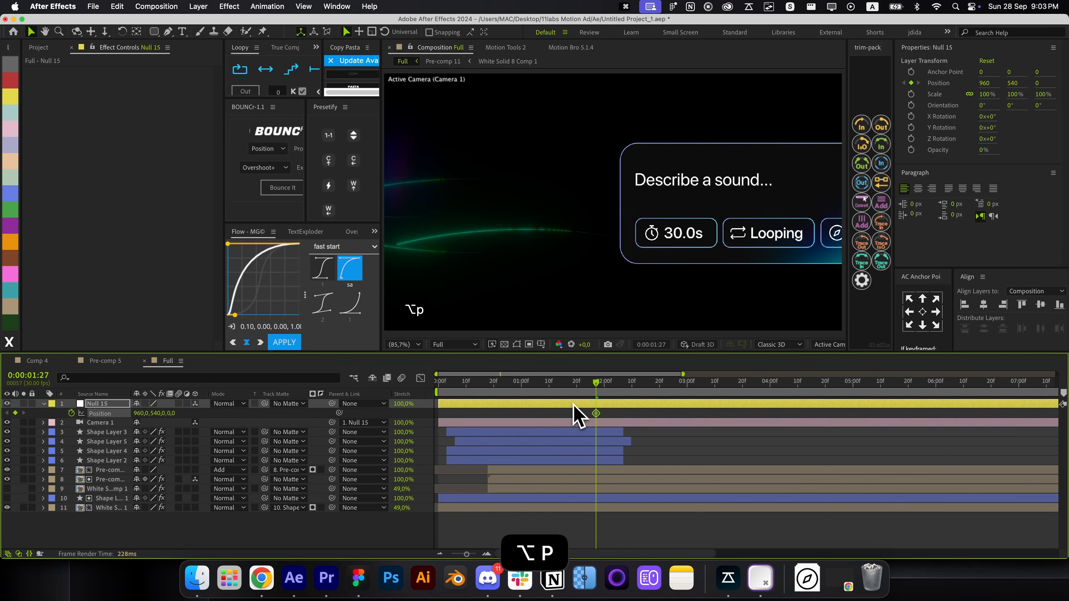
drag(671, 385, 717, 400)
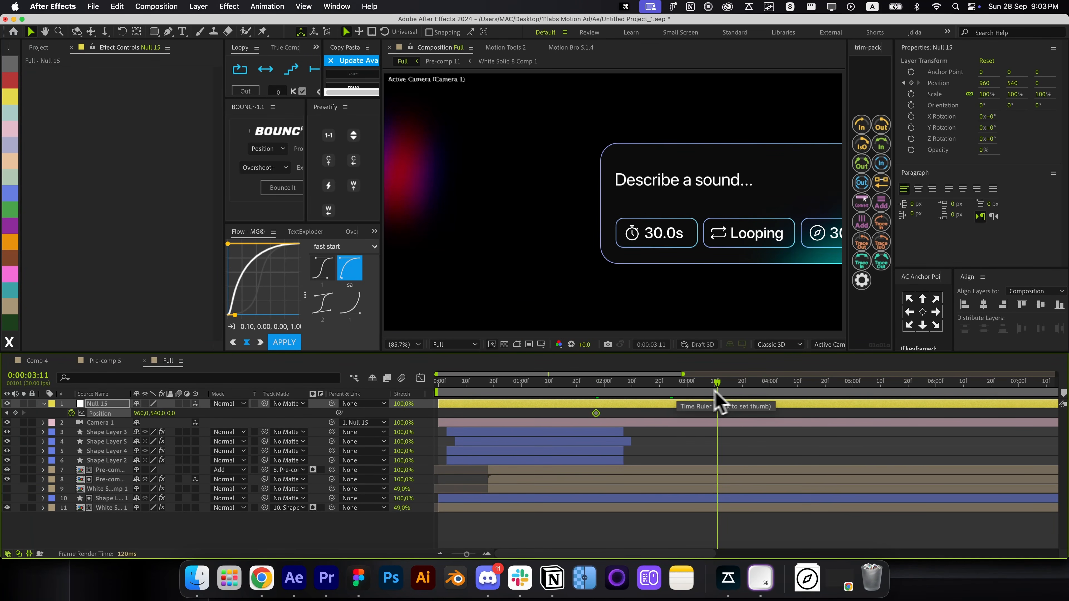
drag(159, 413, 240, 414)
Ease both null position keyframes with the 0.72, 0.00, 0.16, 1.00 Flow curve and preview the camera move from its first keyframe
drag(757, 443, 547, 401)
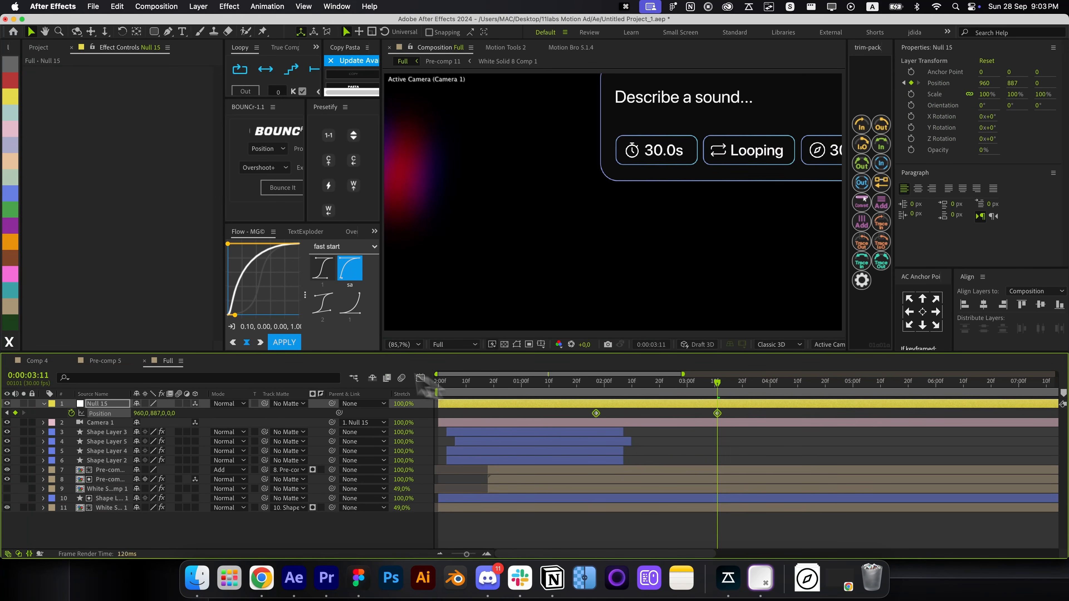
click(322, 267)
click(297, 342)
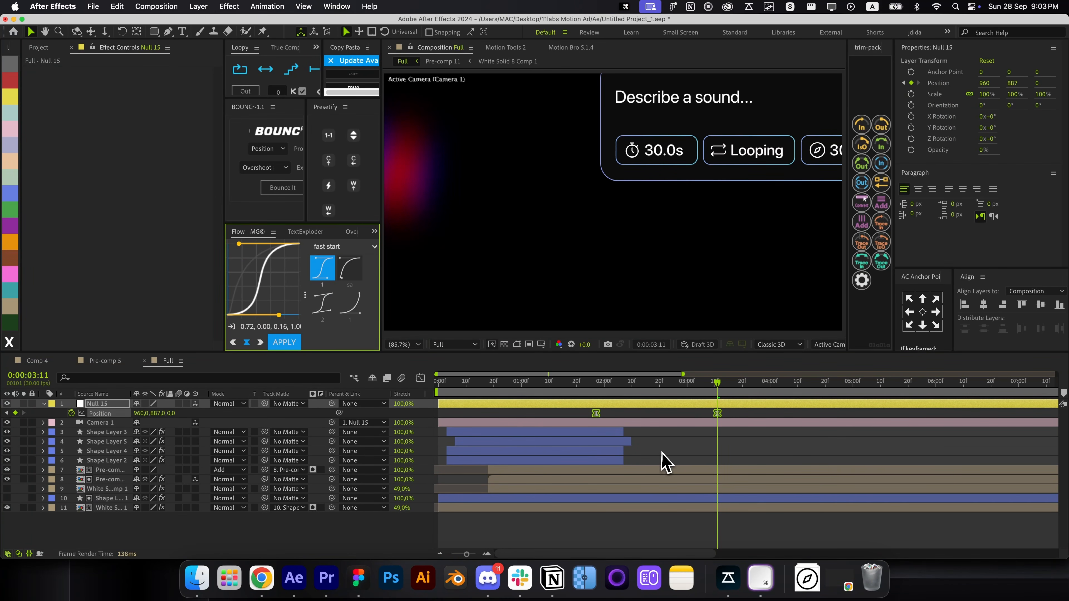
click(664, 461)
key(j)
mouse_move(600, 404)
mouse_down()
mouse_move(670, 401)
mouse_move(606, 401)
mouse_up()
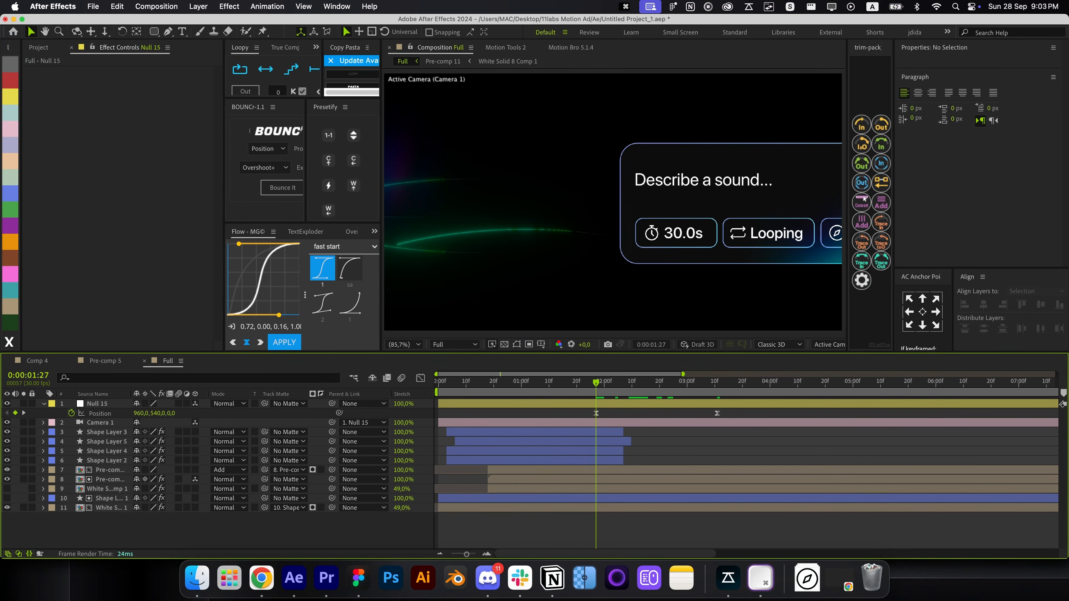
Add an adjustment layer above the curve layers and adjust its end to about 0:00:03:11
click(615, 431)
key(super+alt+y)
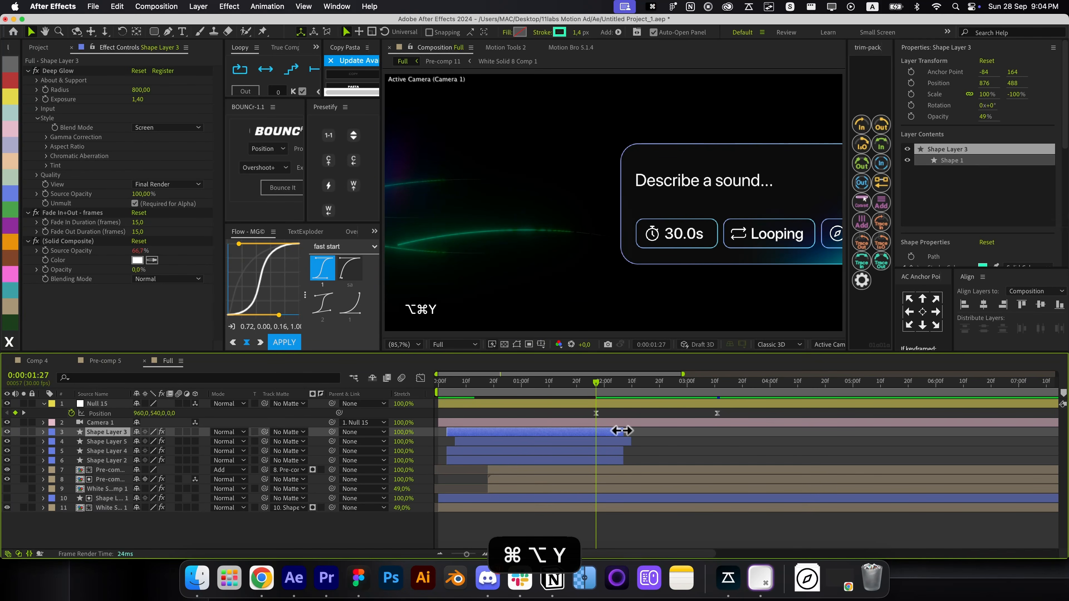
key(alt+bracketright)
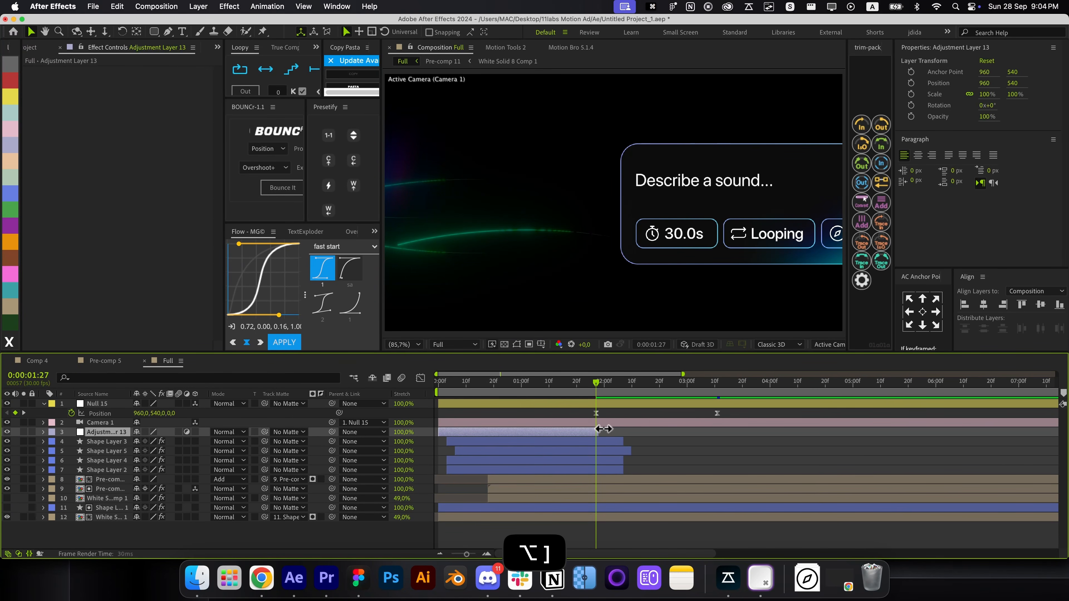
drag(604, 429, 575, 411)
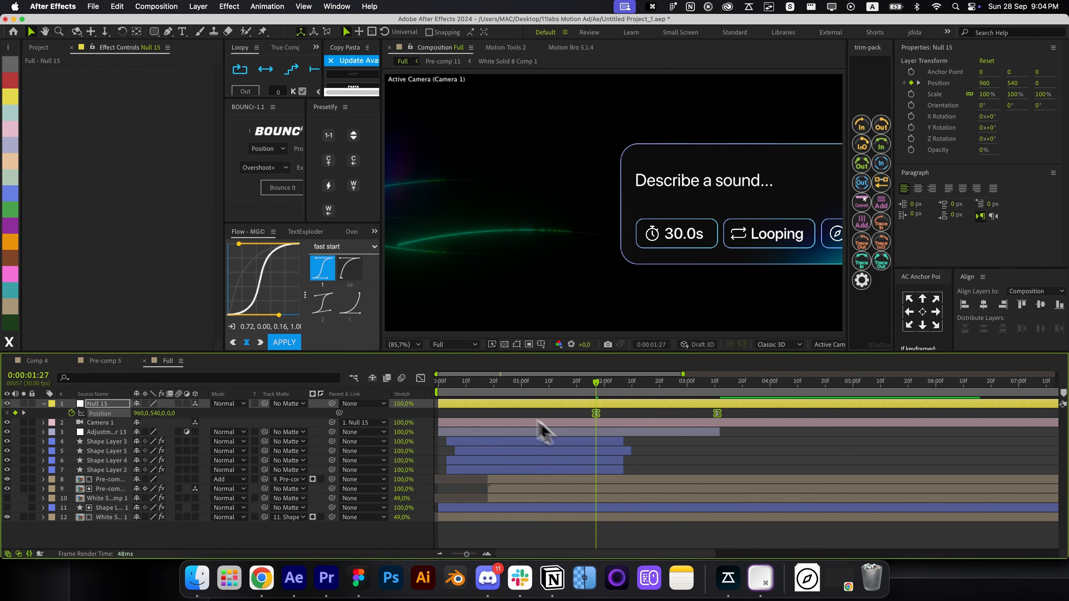
Sharpen the peak of the null's position speed graph by lengthening the first keyframe's outgoing ease
click(420, 378)
right_click(742, 464)
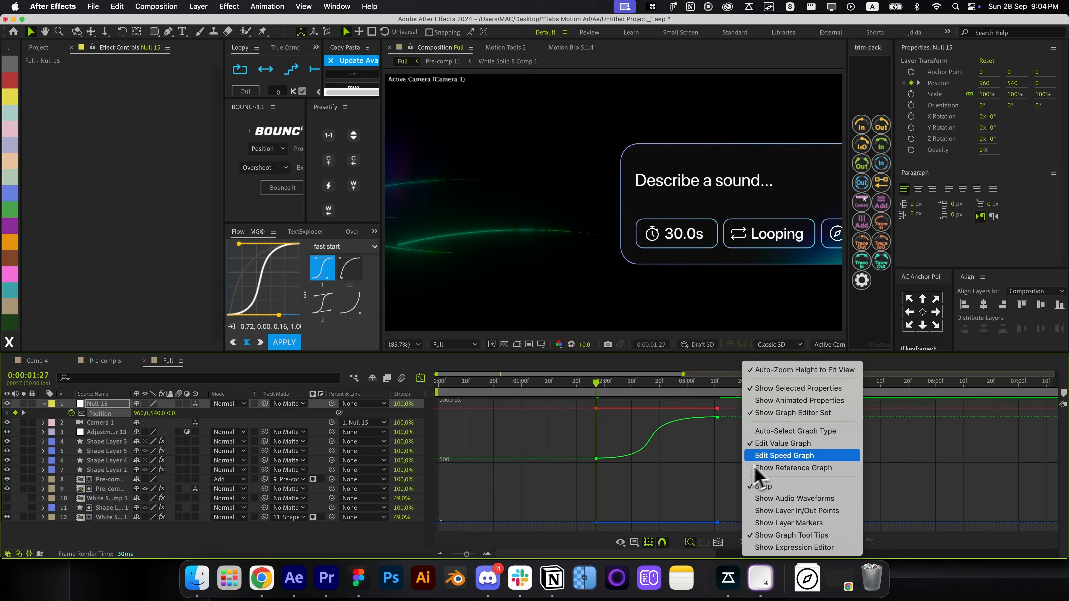
click(782, 457)
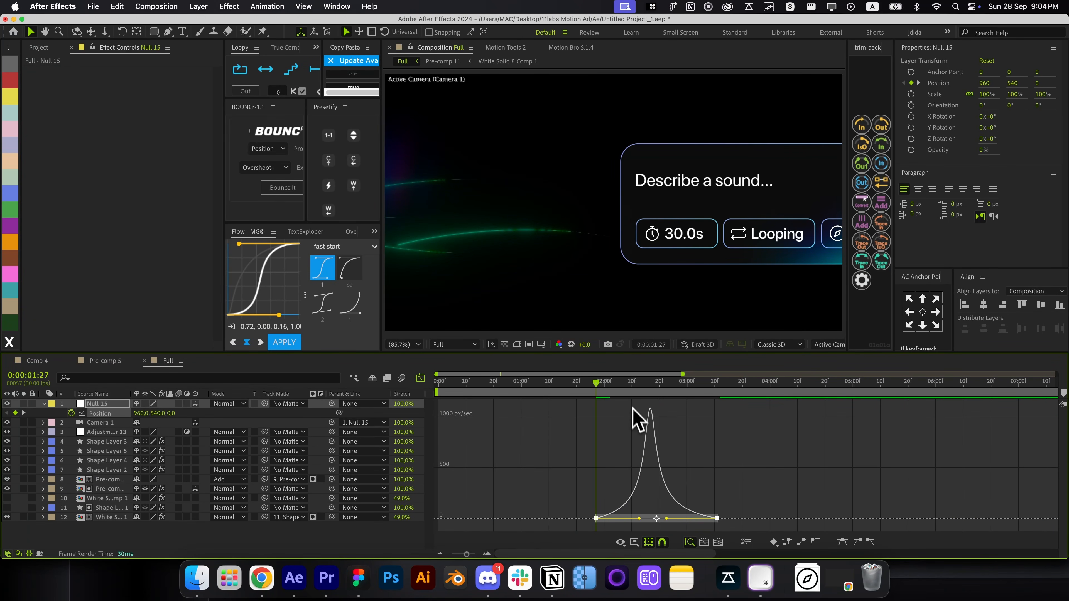
drag(640, 518, 648, 520)
Split the adjustment layer at the speed peak, 0:00:02:19, and delete its second half
click(651, 386)
key(Page_Down)
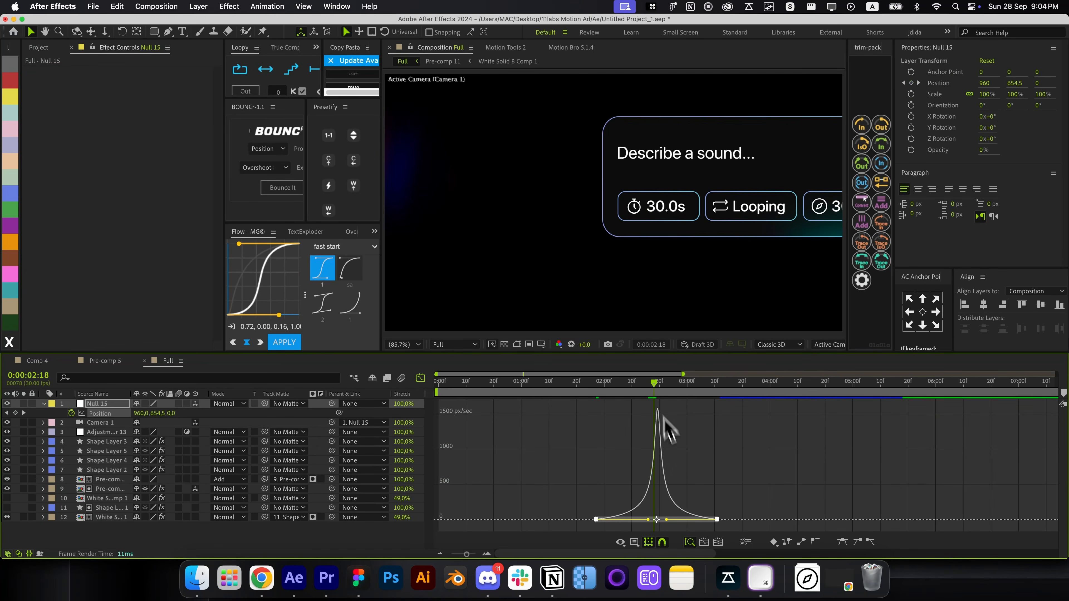
key(Page_Down)
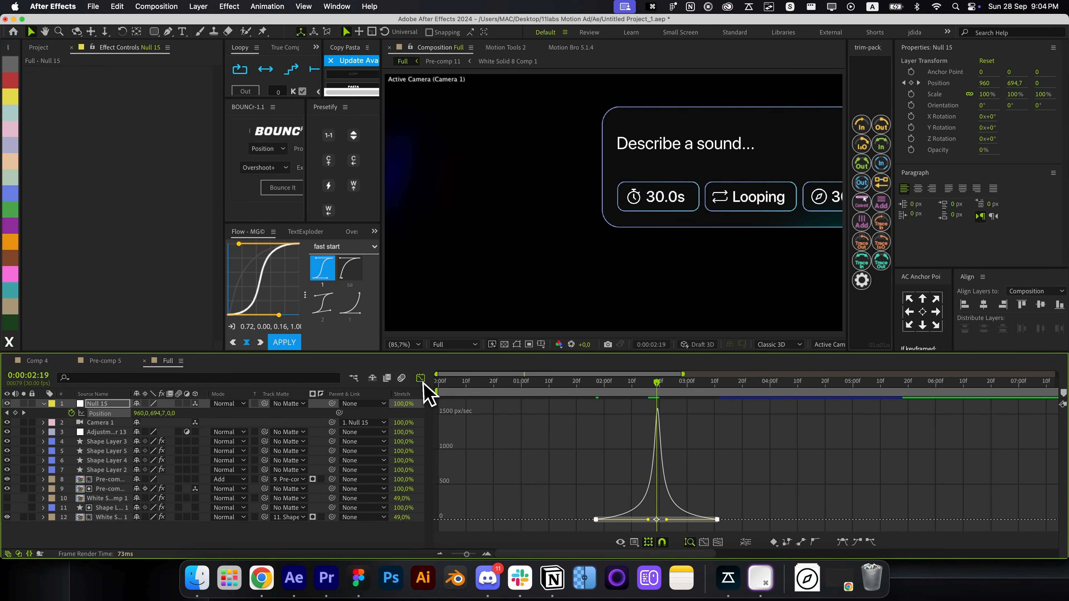
click(420, 378)
click(654, 433)
key(shift+super+d)
key(BackSpace)
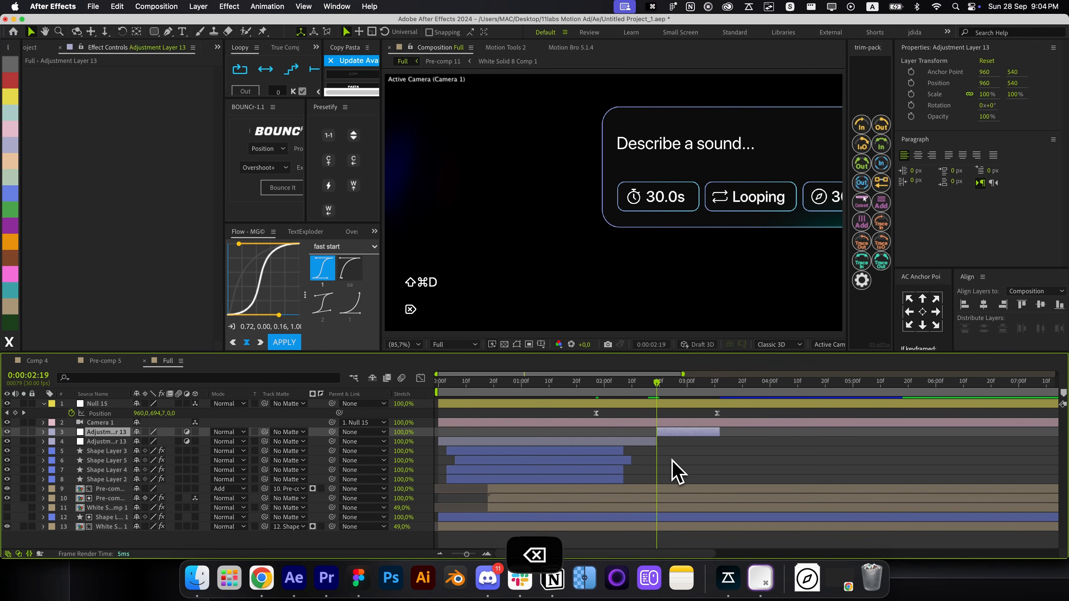
Split the prompt box pre-comps, white solid comps and shape matte at 0:00:02:19 and delete the parts after it
drag(672, 460, 670, 513)
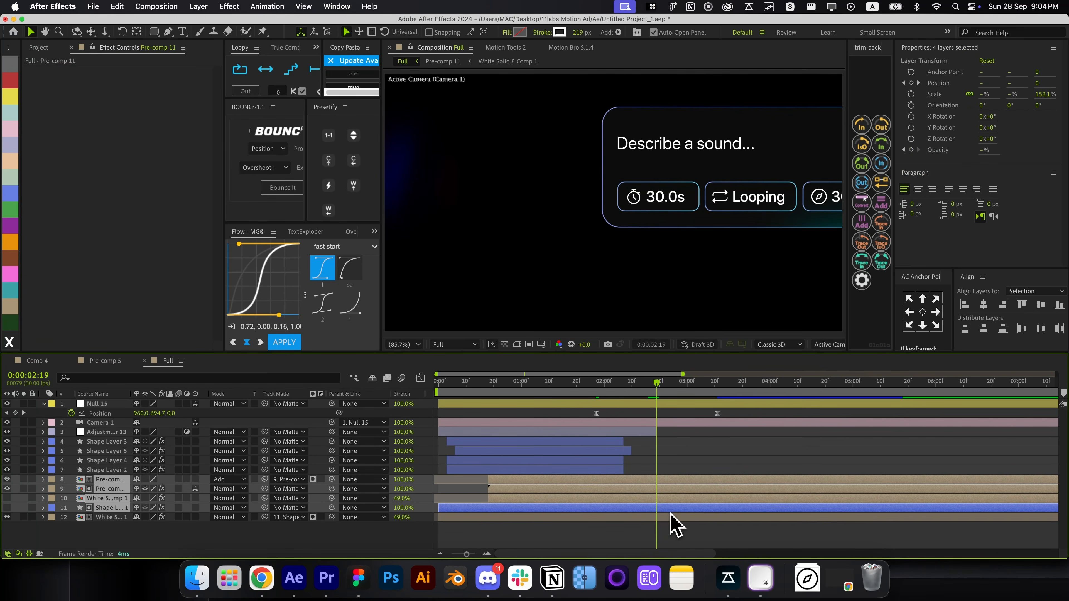
key(shift+super+d)
key(BackSpace)
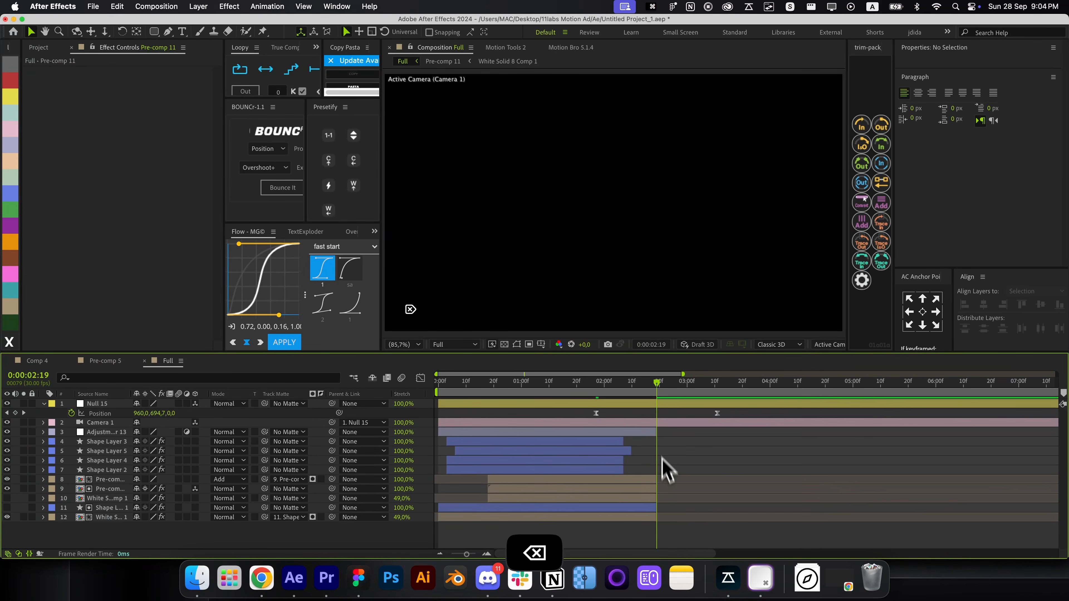
Apply the Glow and Exposure effects to the adjustment layer and keyframe Exposure at 0:00:01:26
click(652, 434)
drag(656, 399, 601, 398)
key(alt+space)
text(glo)
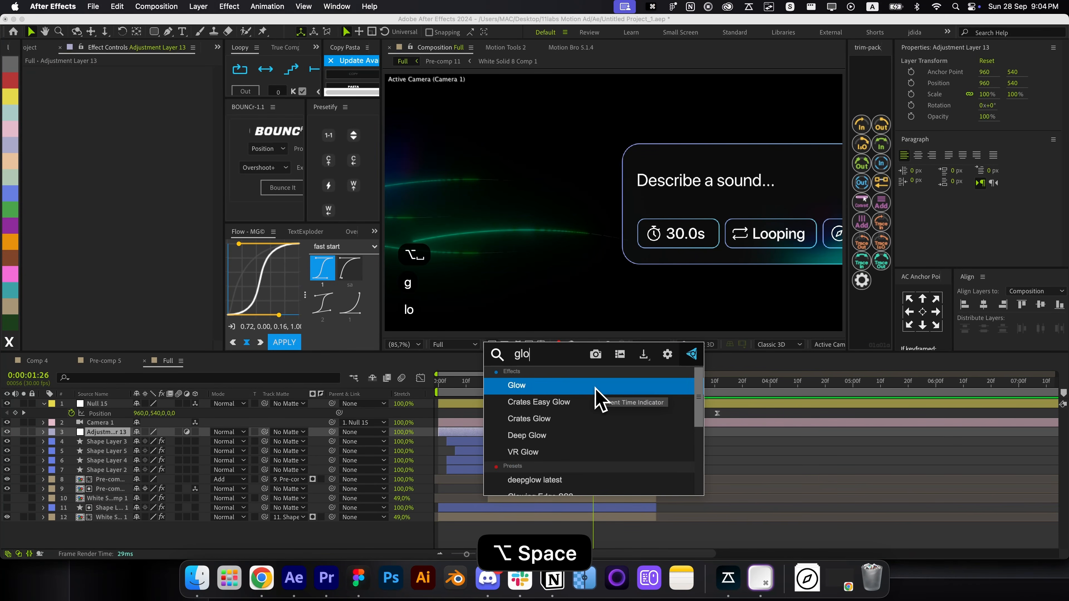
text(w)
key(Return)
key(alt+space)
text(expo)
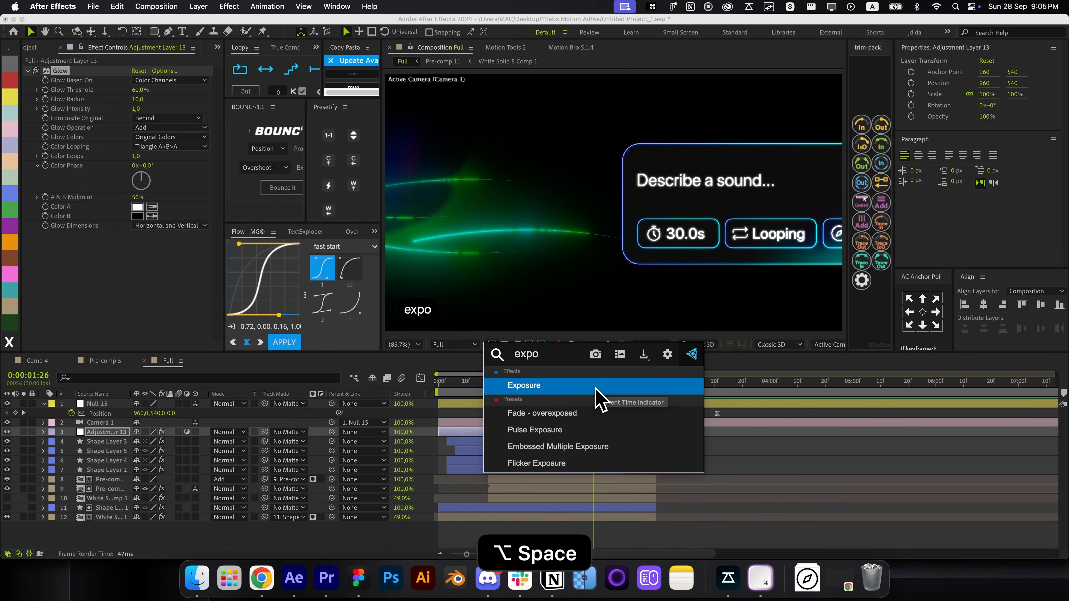
key(Return)
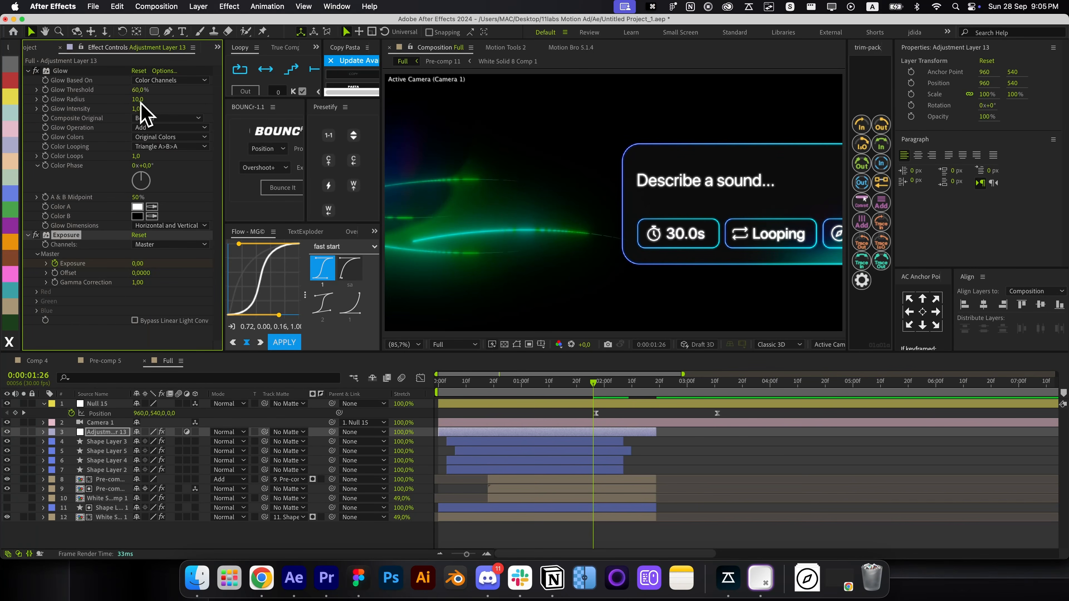
Set the adjustment layer's Glow Radius to 79 and keyframe its Glow Intensity at 1.9, keeping Glow Threshold at 60%
drag(140, 101, 207, 101)
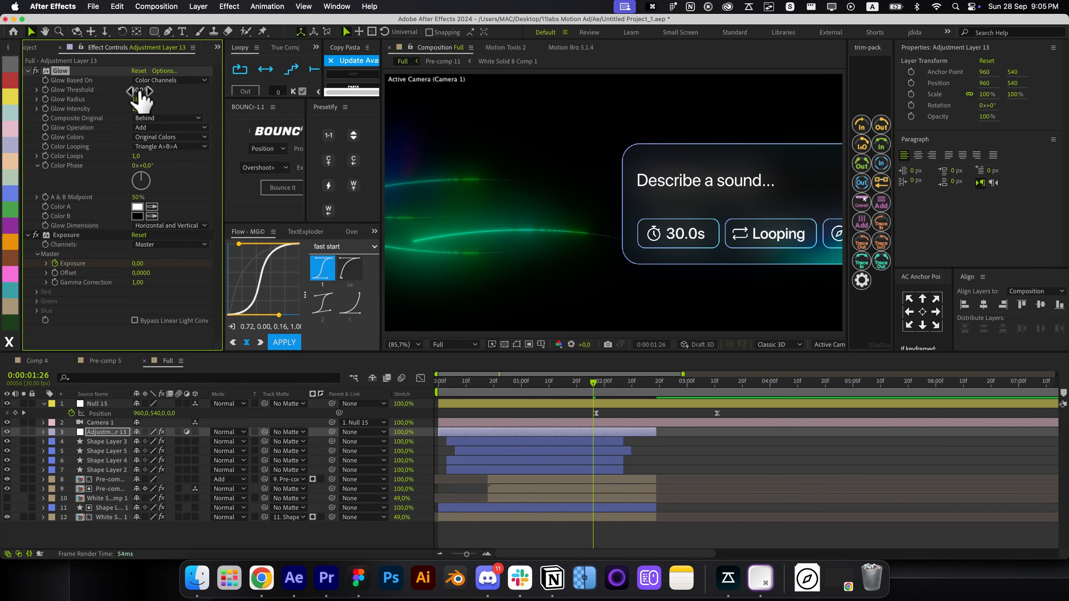
drag(139, 89, 139, 127)
key(super+z)
drag(136, 109, 106, 119)
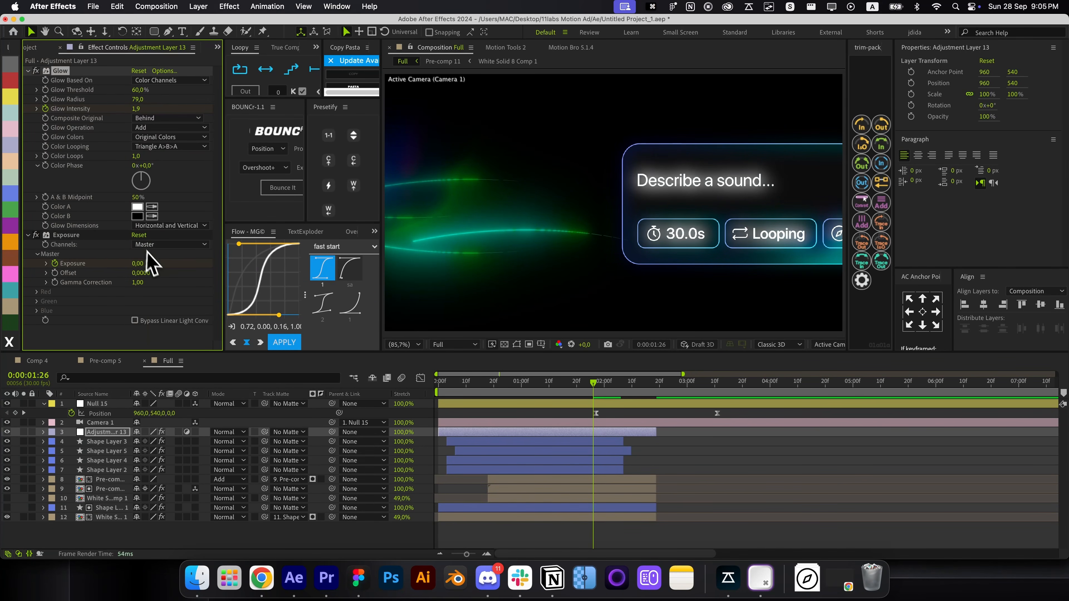
Reveal the adjustment layer's keyframes and set its Exposure to 2.00 at 0:00:01:26
key(u)
mouse_move(625, 453)
mouse_down()
mouse_move(594, 476)
mouse_move(649, 454)
mouse_move(639, 448)
mouse_up()
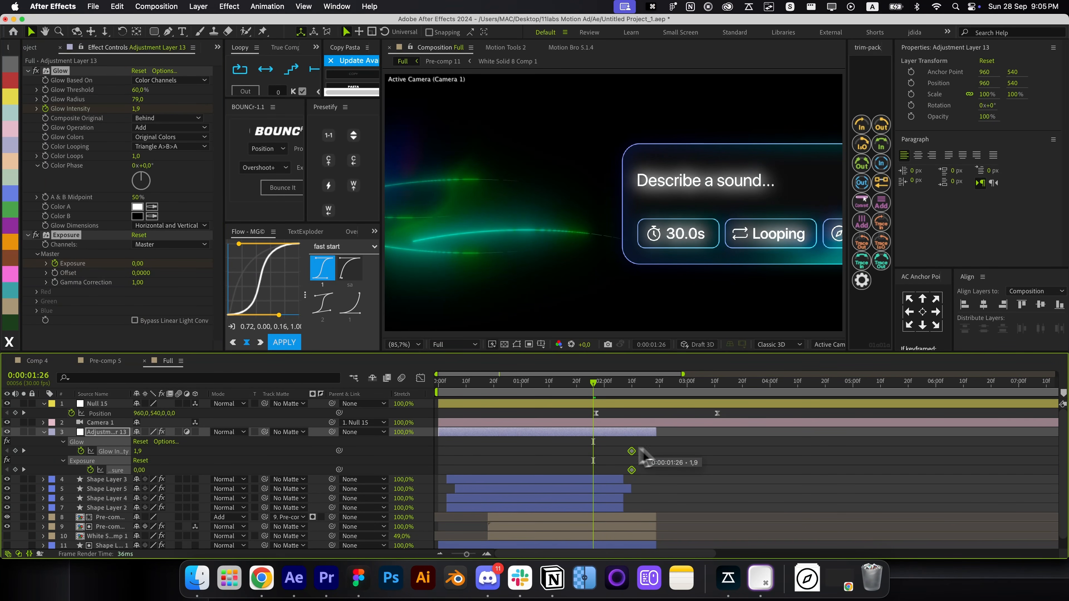
click(593, 460)
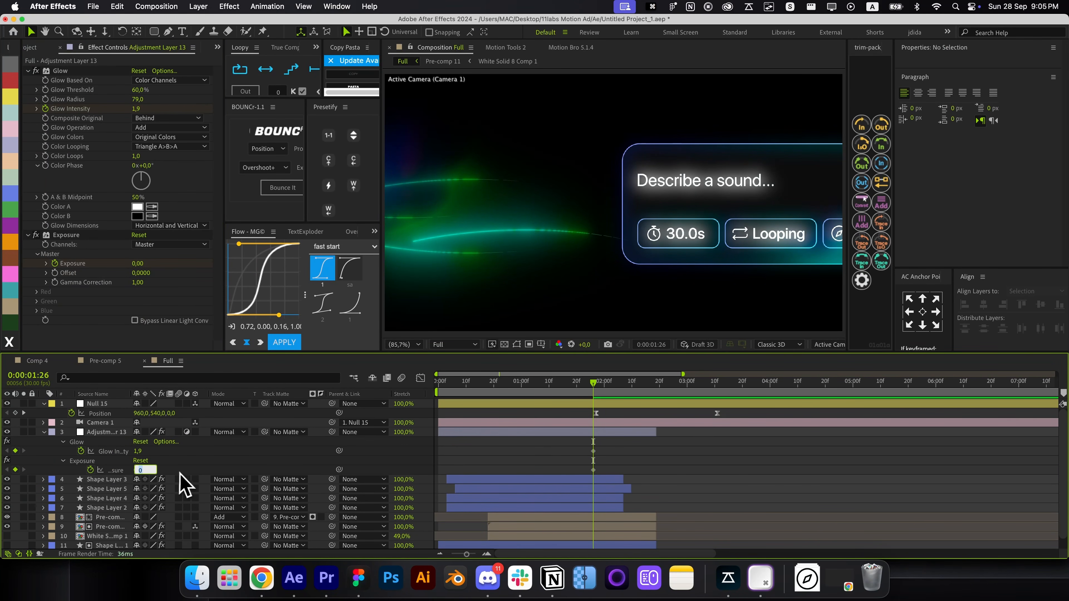
key(Return)
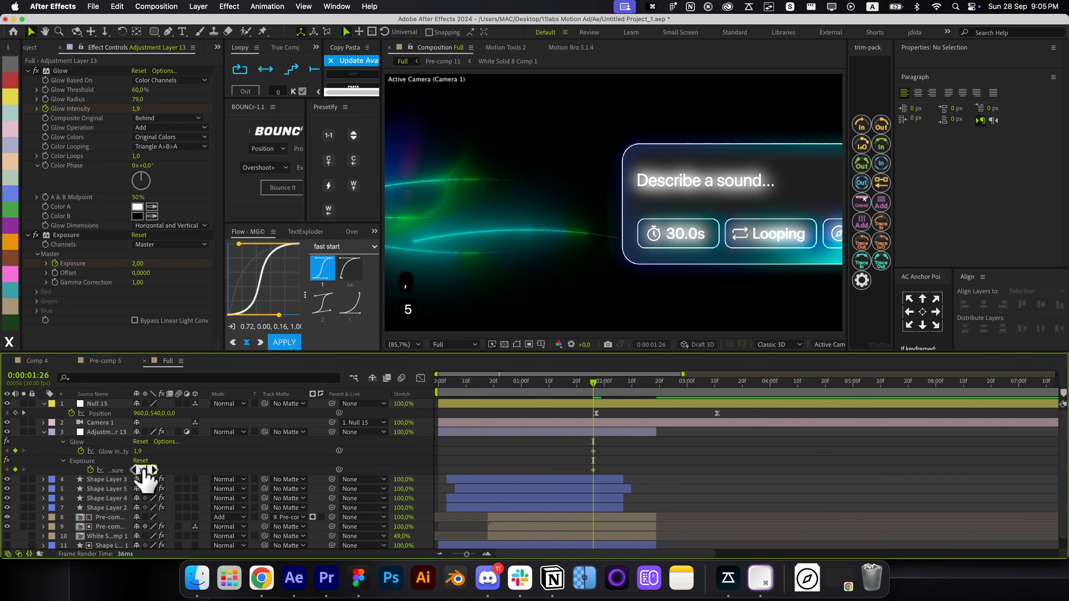
Set the adjustment layer's Exposure to 1.50 and move its Glow Intensity and Exposure keyframes to about 0:00:02:25
drag(145, 474, 132, 474)
drag(608, 450, 673, 451)
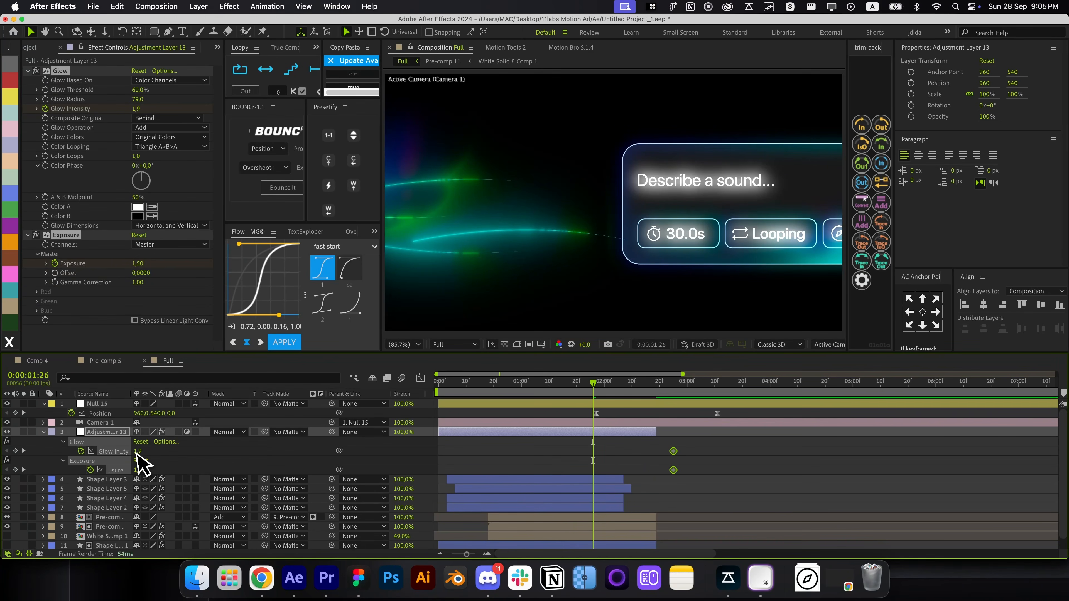
Keyframe the adjustment layer's Glow Intensity and Exposure at 0 at 0:00:01:26
text(0)
key(Return)
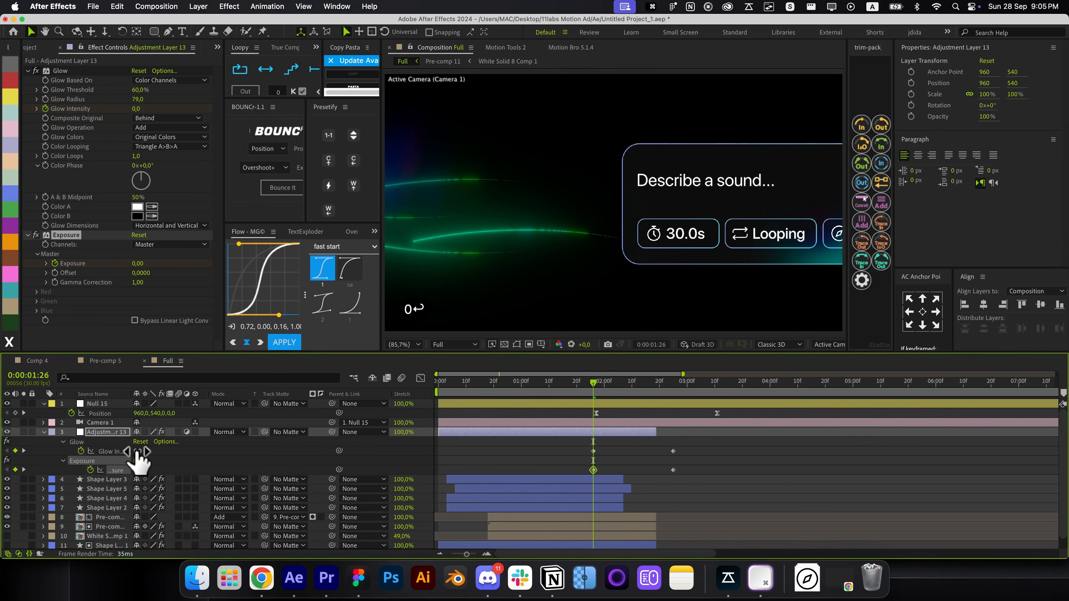
click(576, 461)
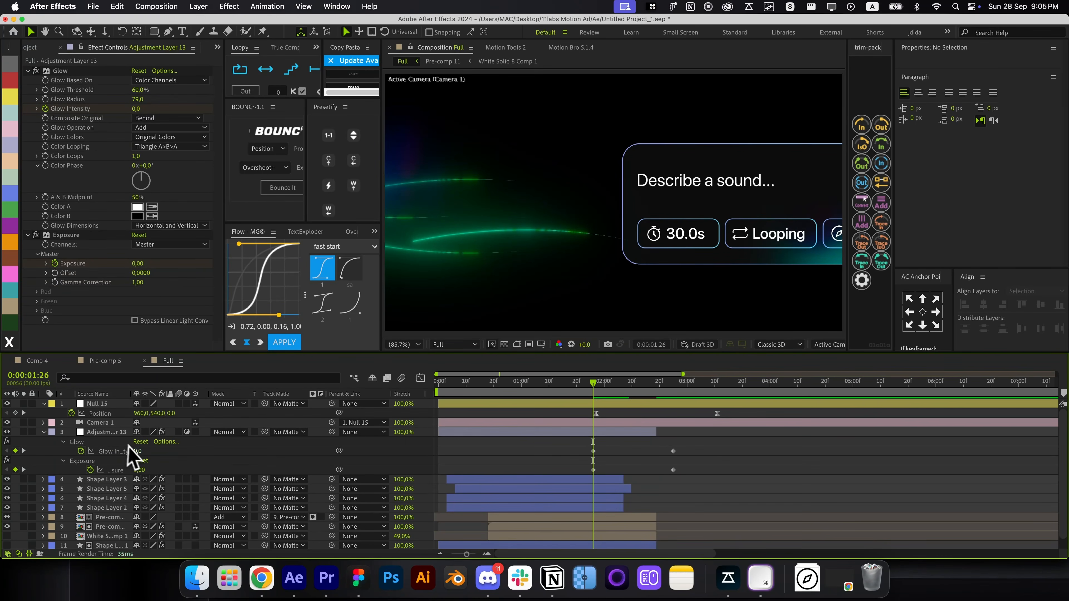
key(super+z)
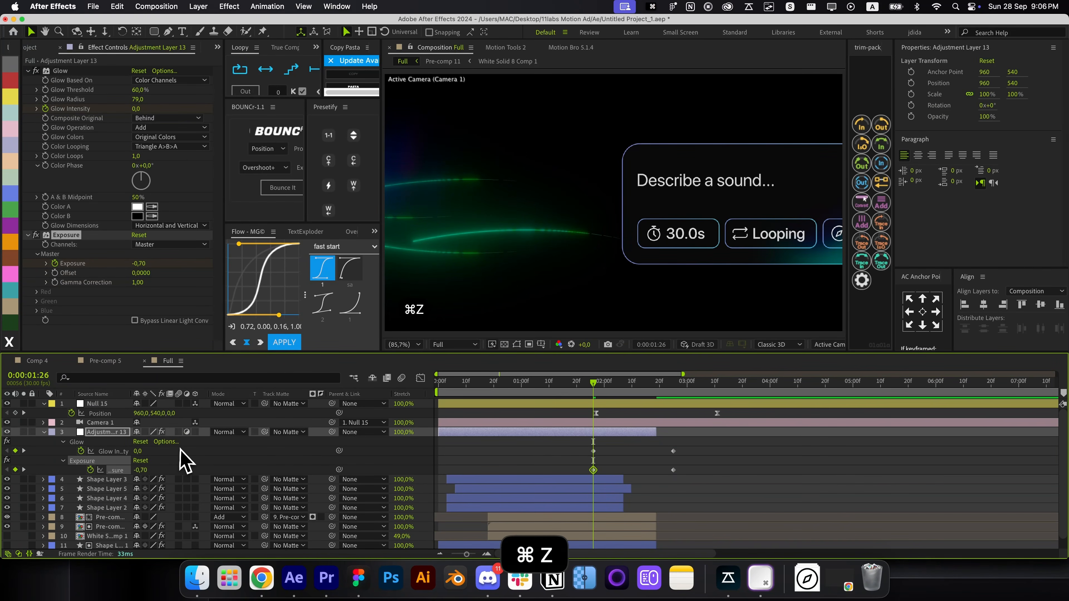
click(143, 292)
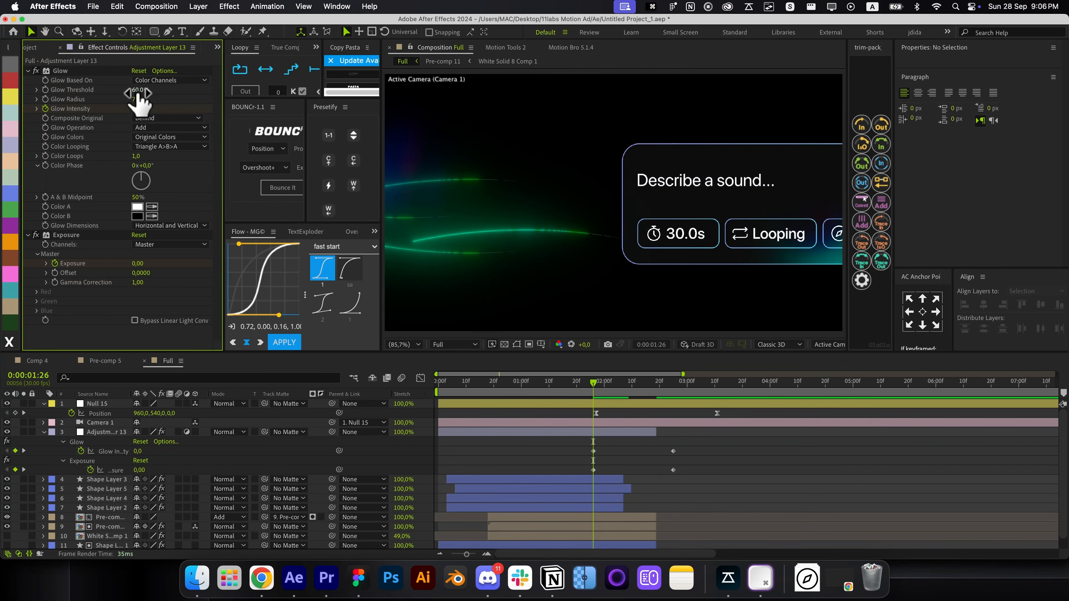
click(45, 99)
key(super+z)
drag(141, 99, 111, 104)
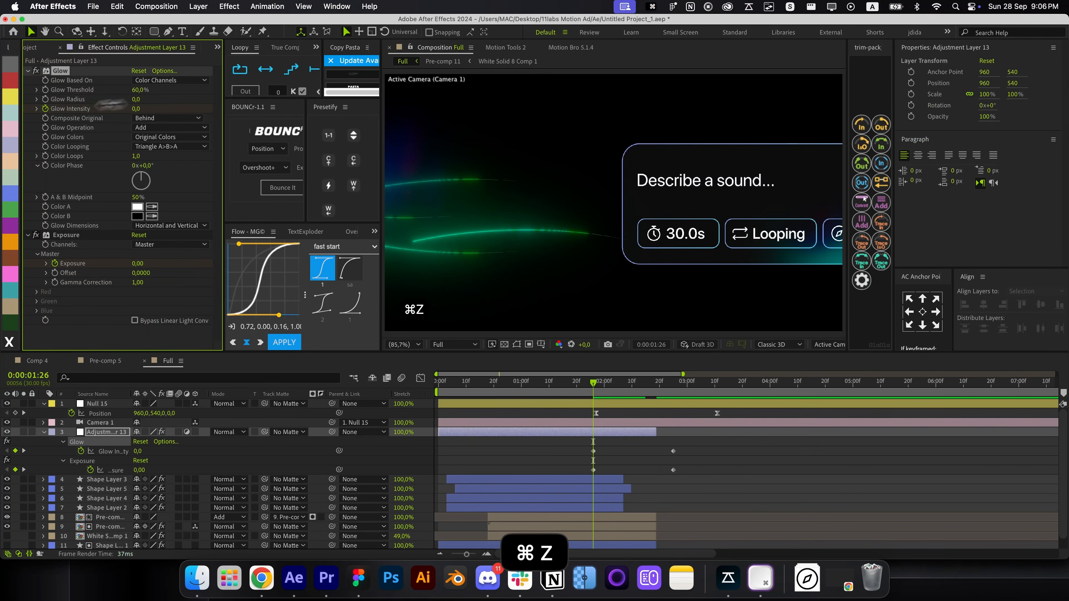
key(super+z)
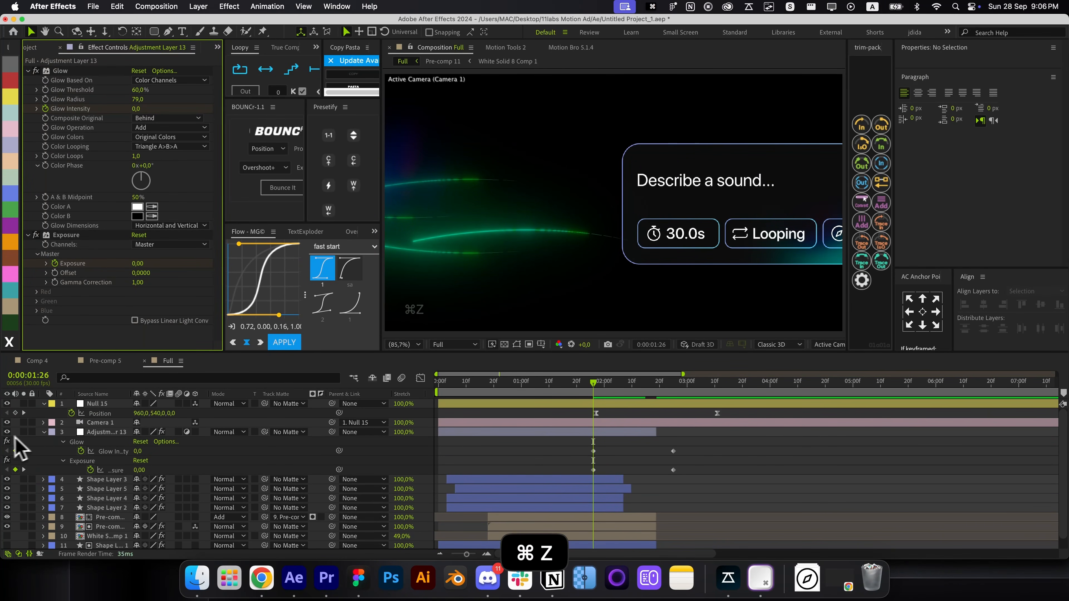
Move the adjustment layer's starting Glow Intensity and Exposure keyframes to 0:00:02:05
drag(562, 384, 618, 452)
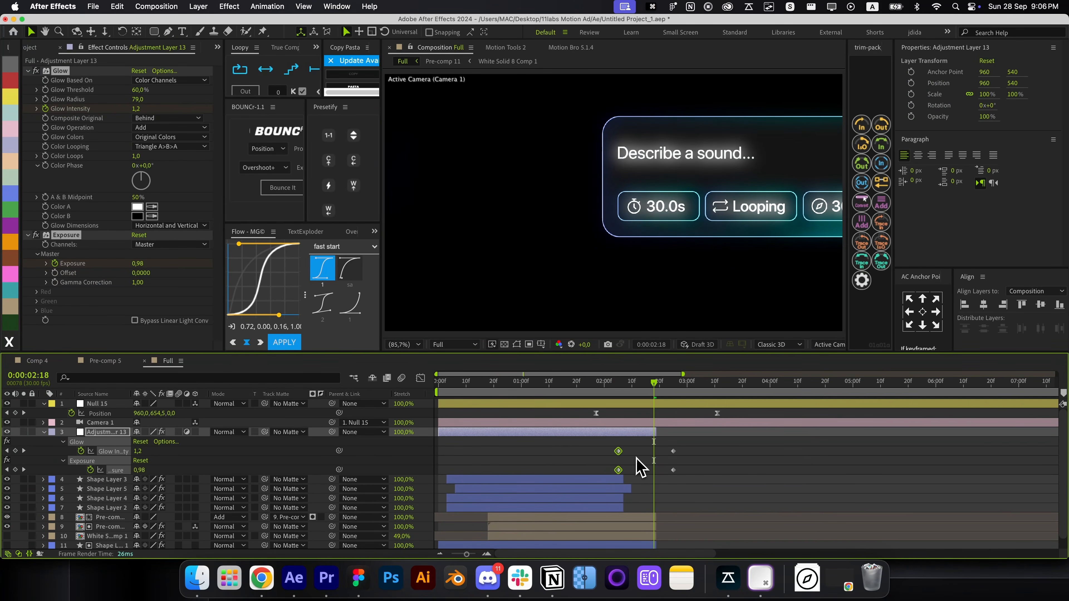
click(635, 457)
click(605, 391)
drag(606, 399, 616, 424)
Apply the Radial Blur effect to the adjustment layer
click(617, 443)
key(alt+space)
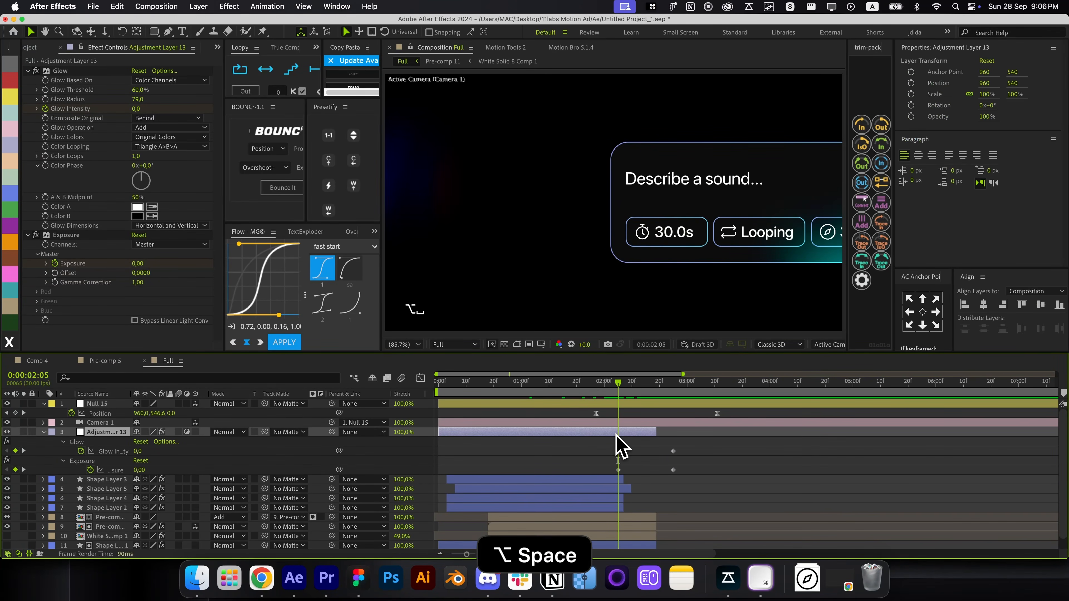
text(radi)
key(Down)
key(Down)
key(Down)
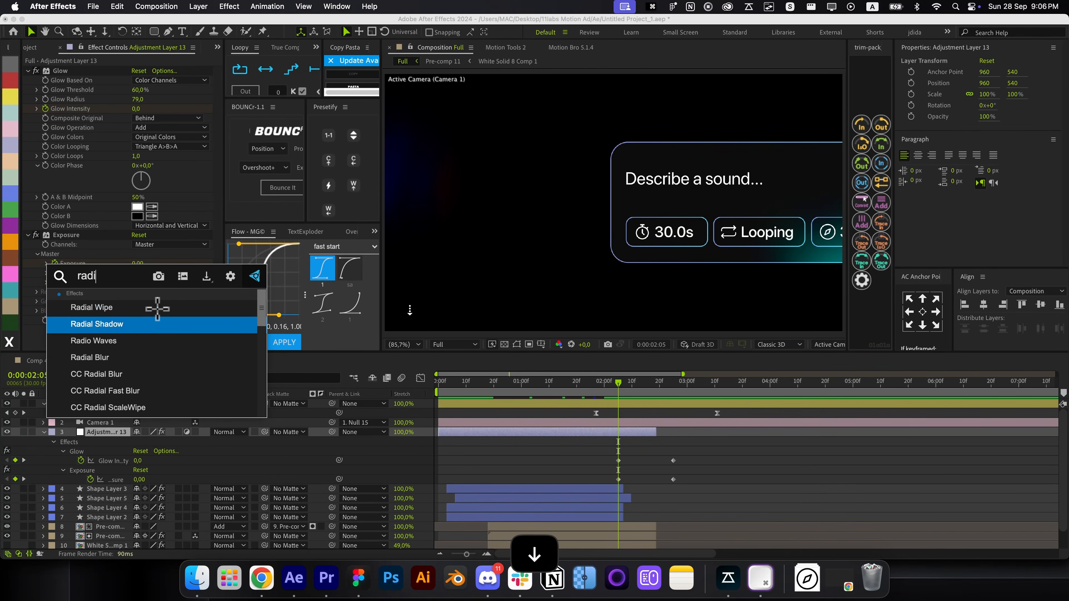
key(Return)
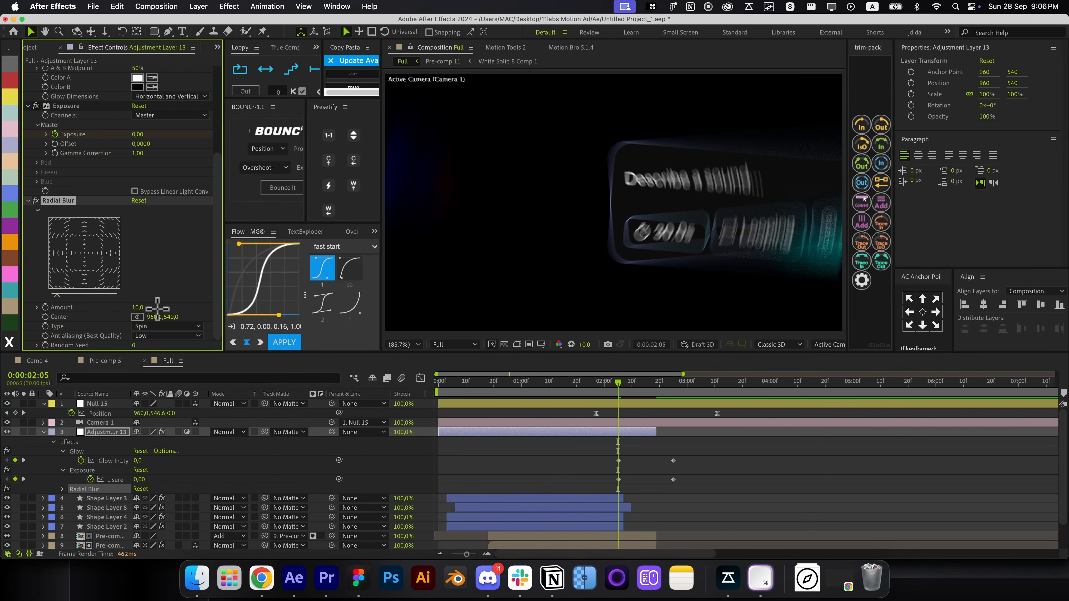
Keyframe the Radial Blur Amount at 2.0 at 0:00:02:05 and place its Center on the prompt box at about 1461, 544
mouse_move(68, 298)
mouse_down()
mouse_move(83, 298)
mouse_move(55, 296)
mouse_up()
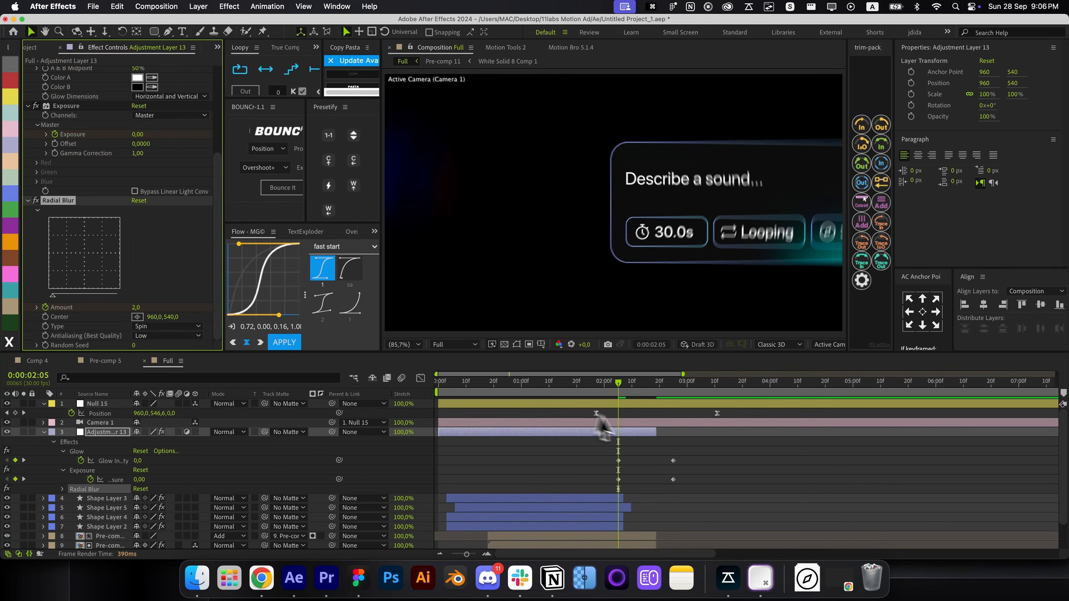
click(137, 316)
click(745, 204)
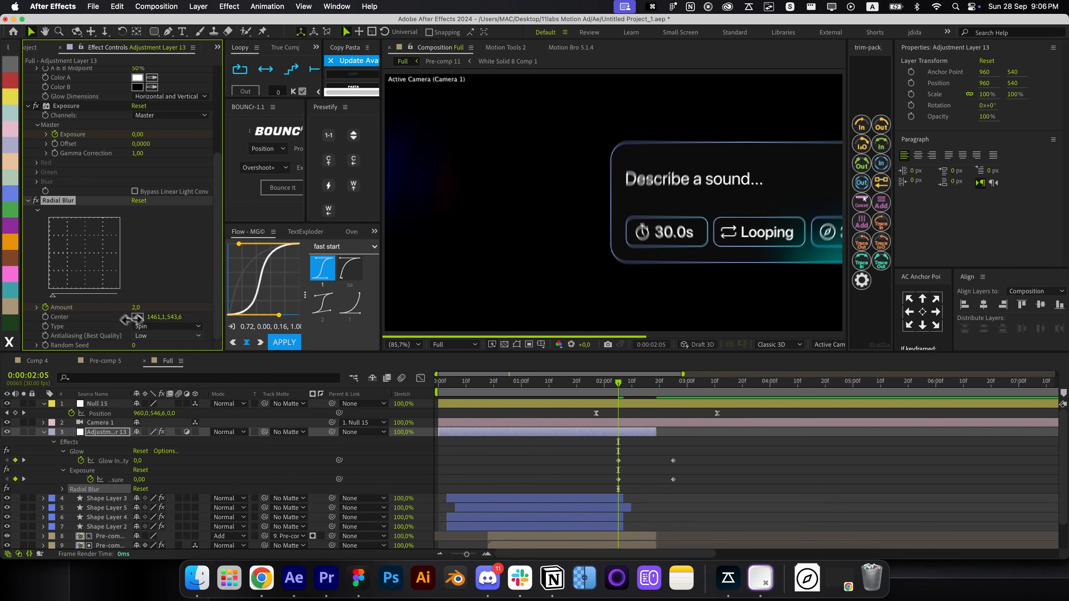
Move the Radial Blur Amount keyframe to about 0:00:02:25 and set the Amount to 0 at 0:00:02:05
key(u)
key(u)
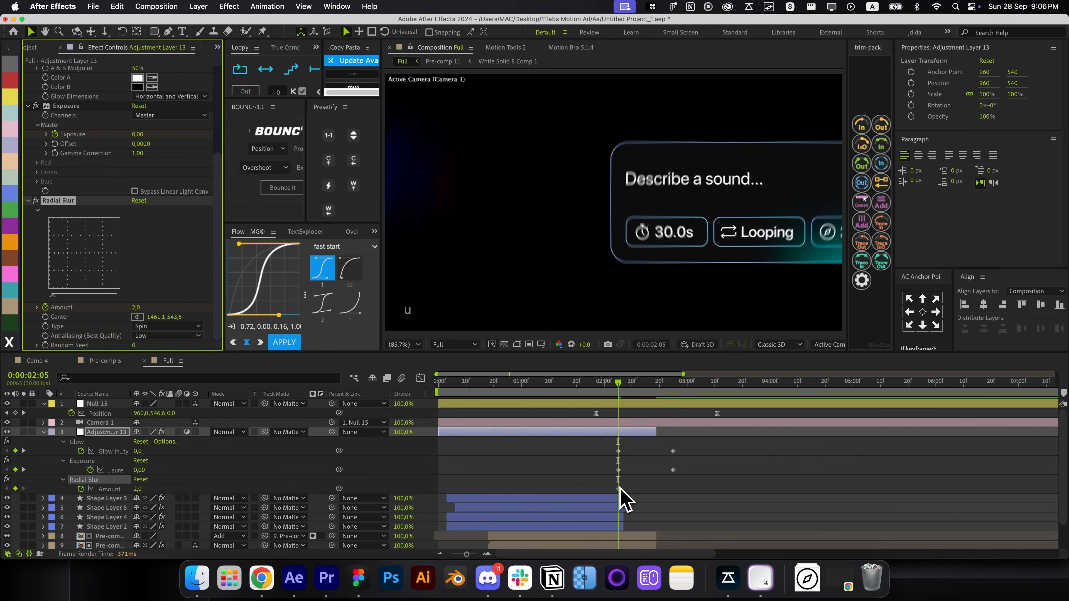
drag(619, 489, 673, 489)
drag(141, 489, 135, 489)
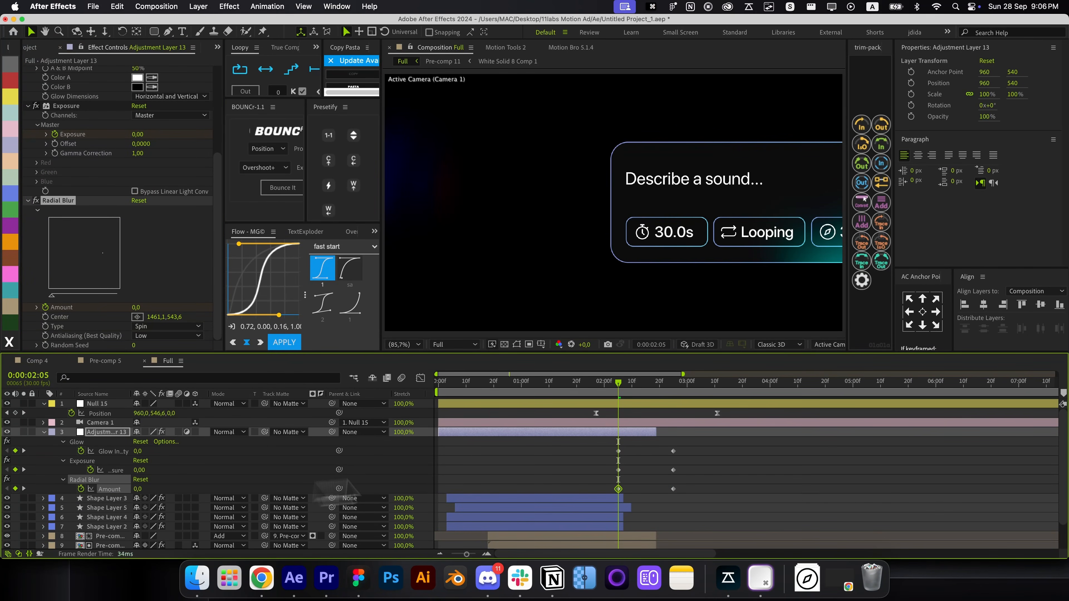
Set the ending Radial Blur Amount to 3.0 and move its keyframe to about 0:00:02:20
click(577, 469)
mouse_move(622, 389)
mouse_down()
mouse_move(656, 394)
mouse_move(639, 393)
mouse_up()
drag(673, 489, 651, 489)
drag(641, 390, 651, 389)
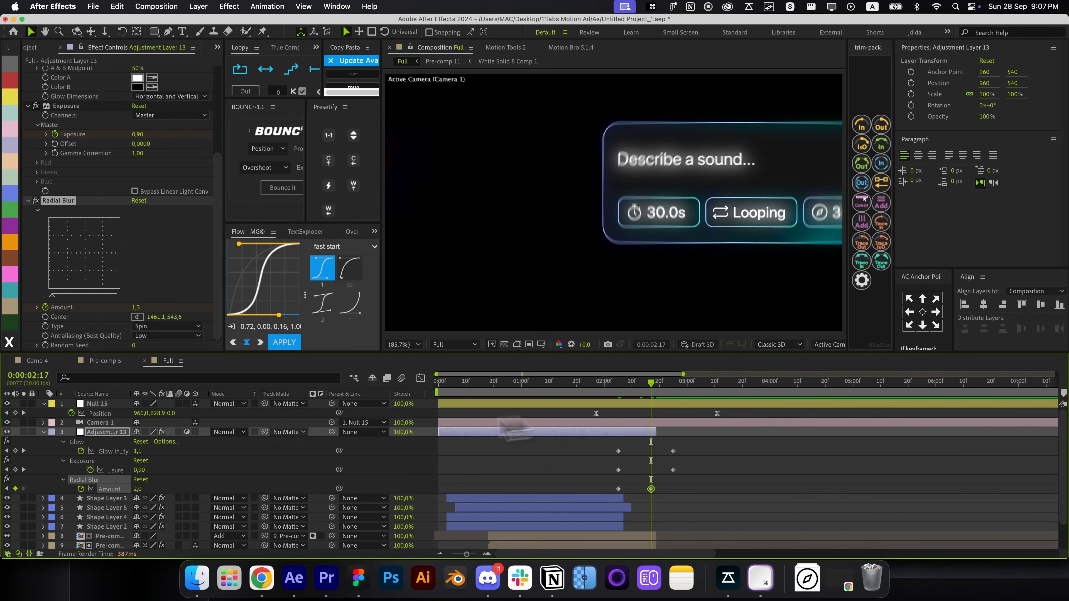
click(201, 484)
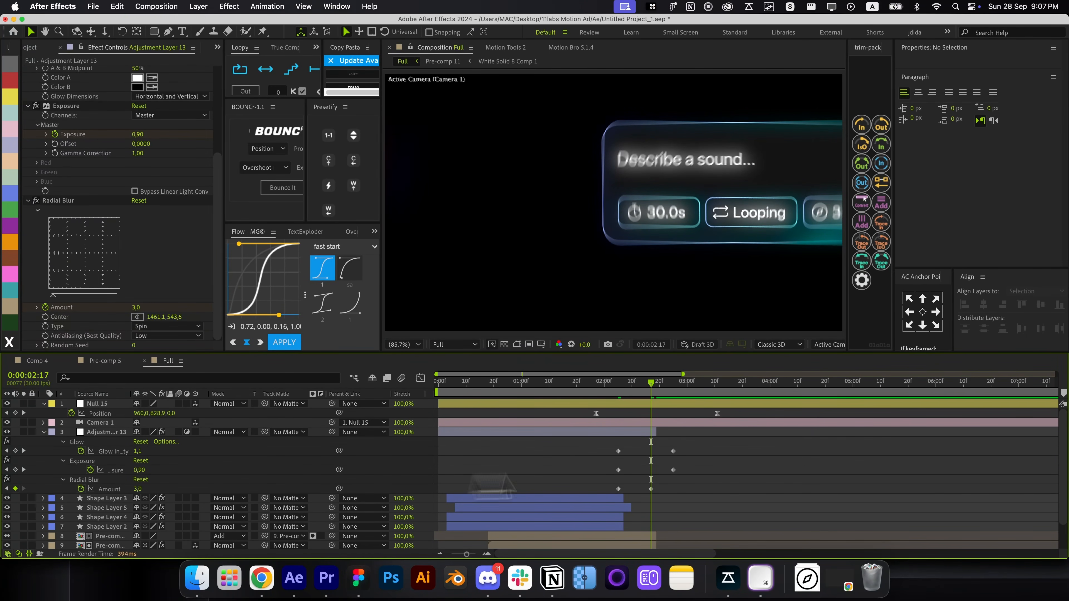
drag(652, 489, 659, 489)
drag(623, 389, 616, 460)
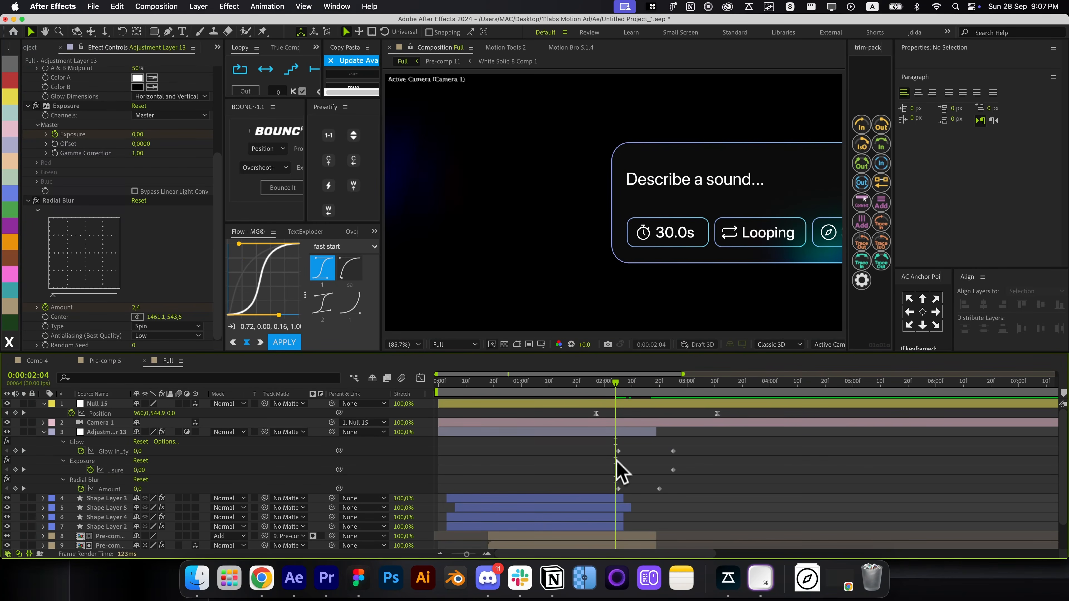
Reveal the Position of both prompt box pre-comps and shift Pre-comp 10's Position keyframes about 11 frames earlier
click(602, 433)
key(u)
click(601, 479)
key(p)
click(598, 498)
key(p)
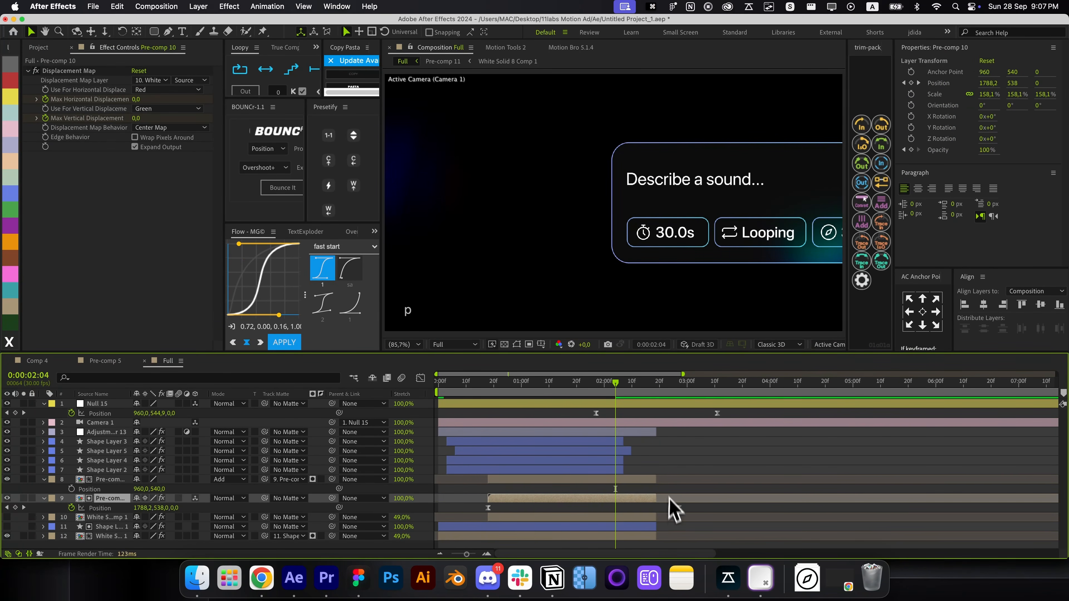
key(minus)
drag(585, 388, 475, 421)
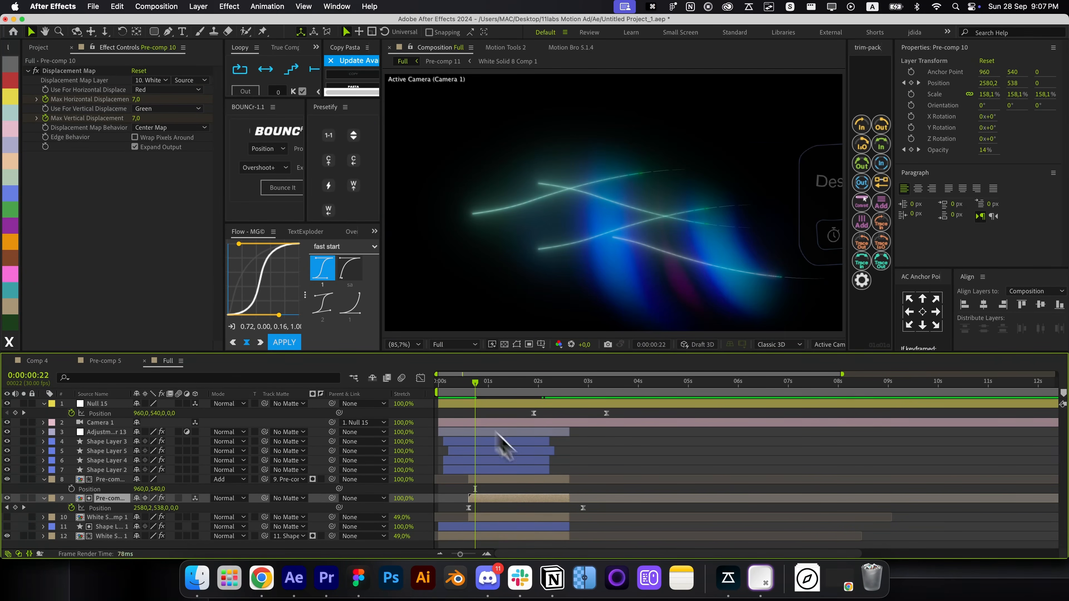
drag(594, 505, 450, 508)
click(495, 509)
Move Pre-comp 10's ending Max Horizontal and Max Vertical Displacement keyframes to 0:00:01:03
drag(473, 389, 494, 429)
click(482, 499)
key(u)
scroll(507, 512, down, 1)
drag(507, 507, 490, 521)
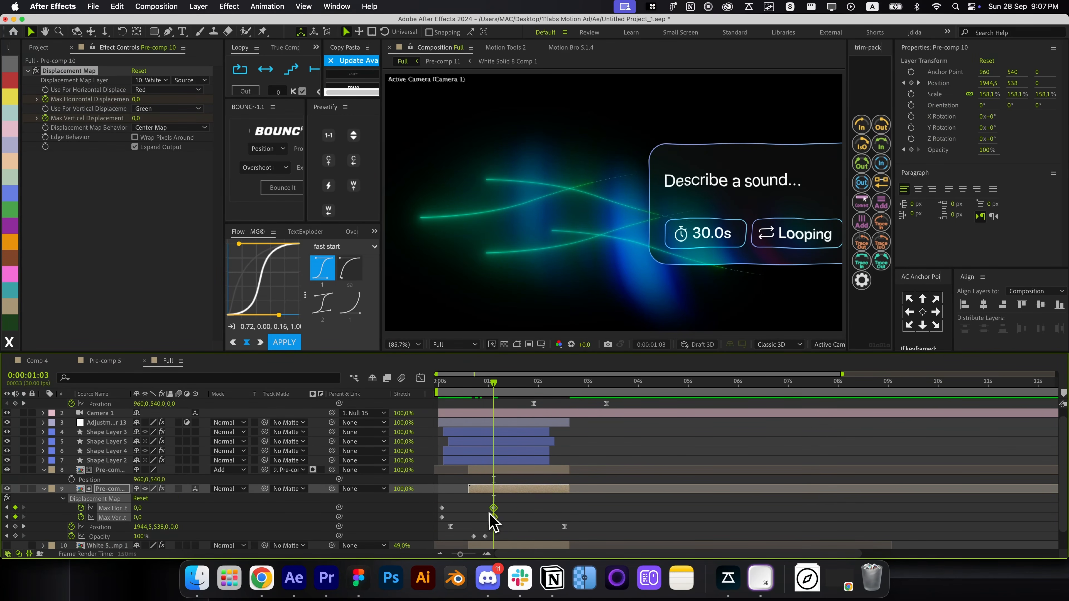
click(496, 516)
Collapse the layer properties and save the project with the playhead at 0:00:02:19
key(r)
key(r)
drag(505, 402, 571, 395)
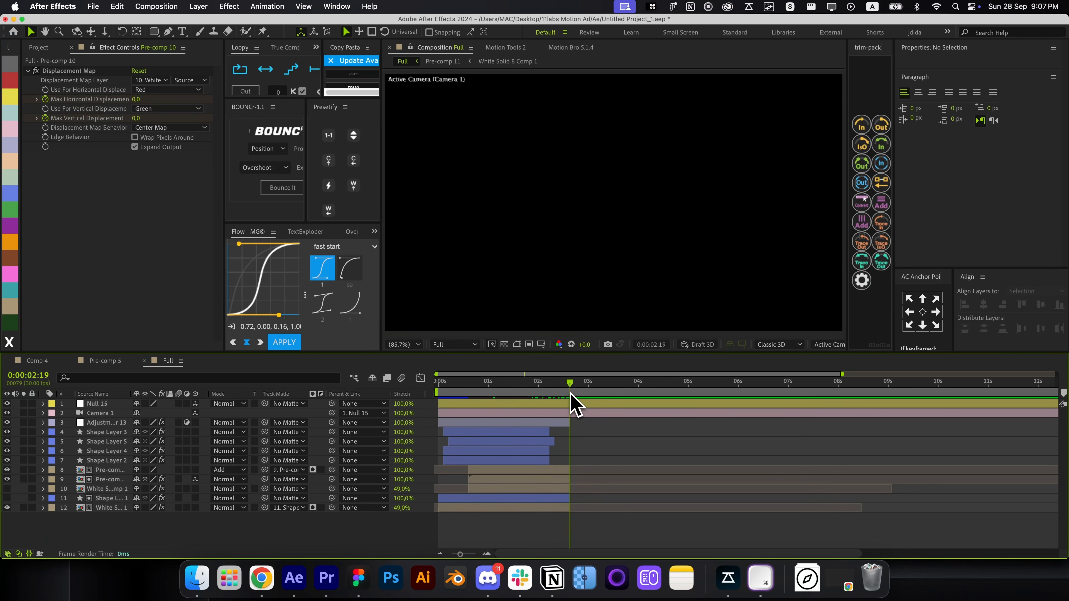
key(super+s)
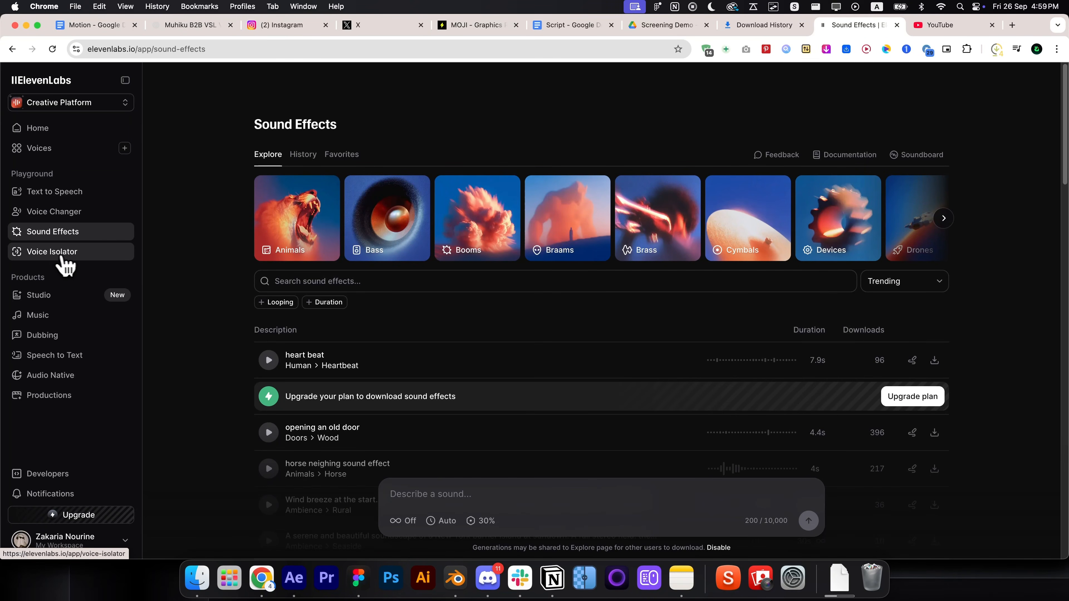
Capture the full ElevenLabs Sound Effects page with GoFullPage in Chrome, inspect the capture and download it as a PNG
click(746, 49)
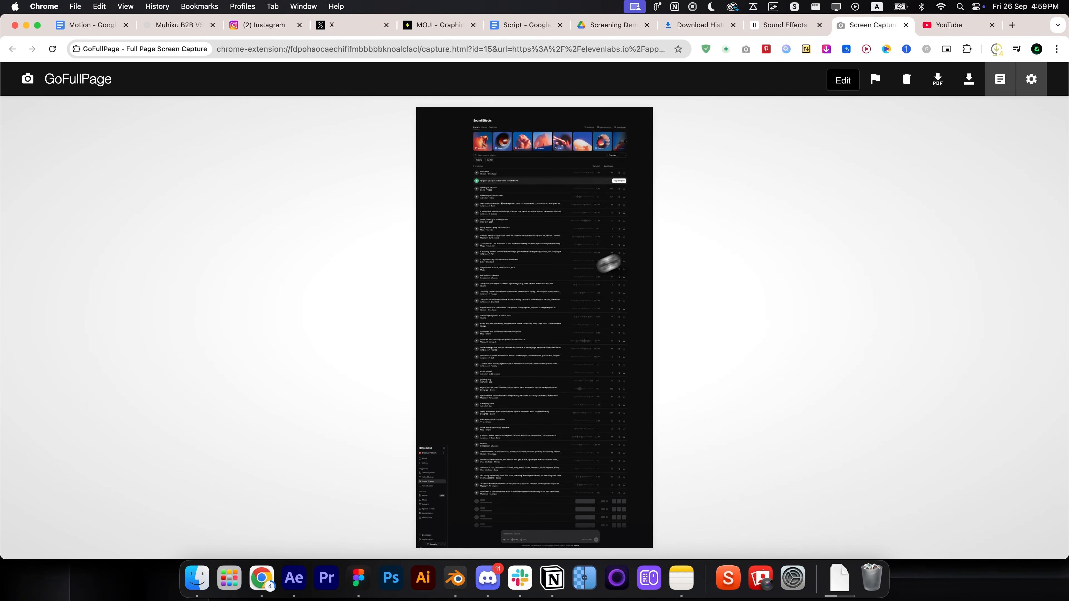
click(543, 289)
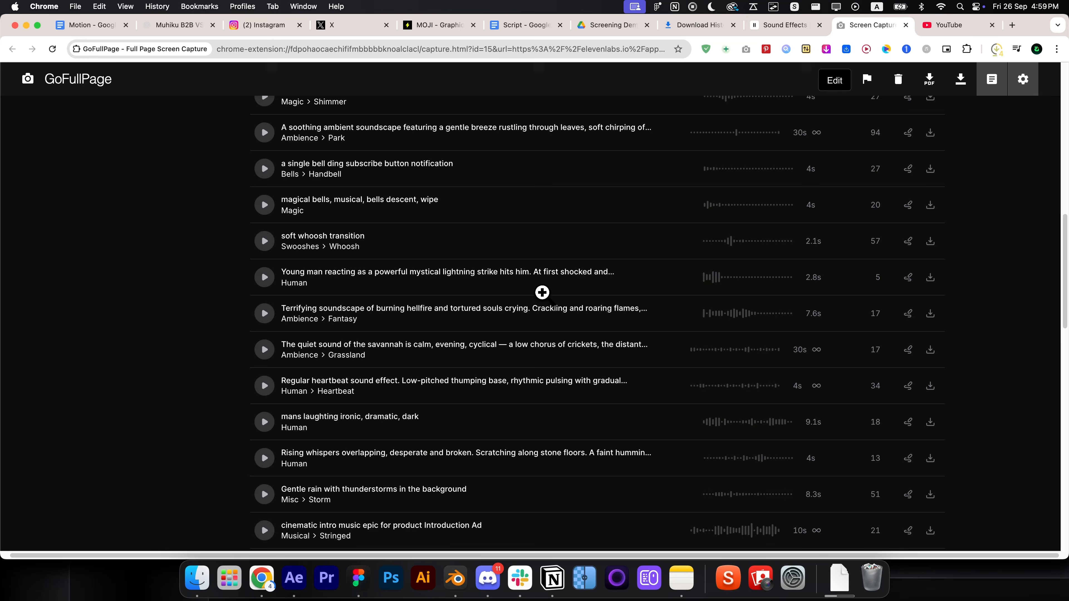
scroll(505, 289, up, 10)
click(474, 283)
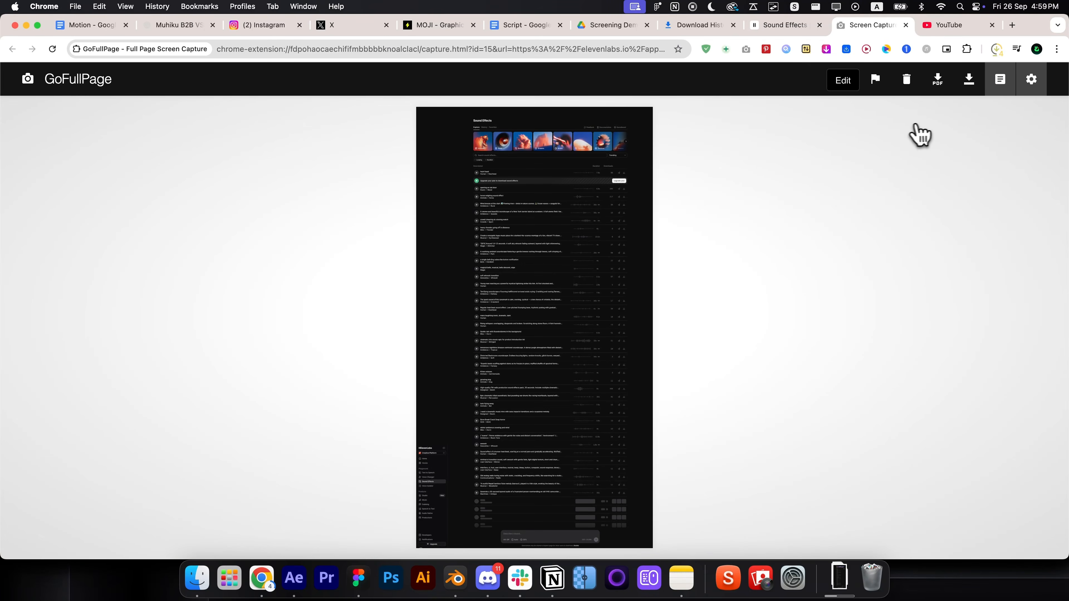
Switch to After Effects, add the downloaded page screenshot to Comp 4 and trim its start to 0:00:02:10
click(839, 577)
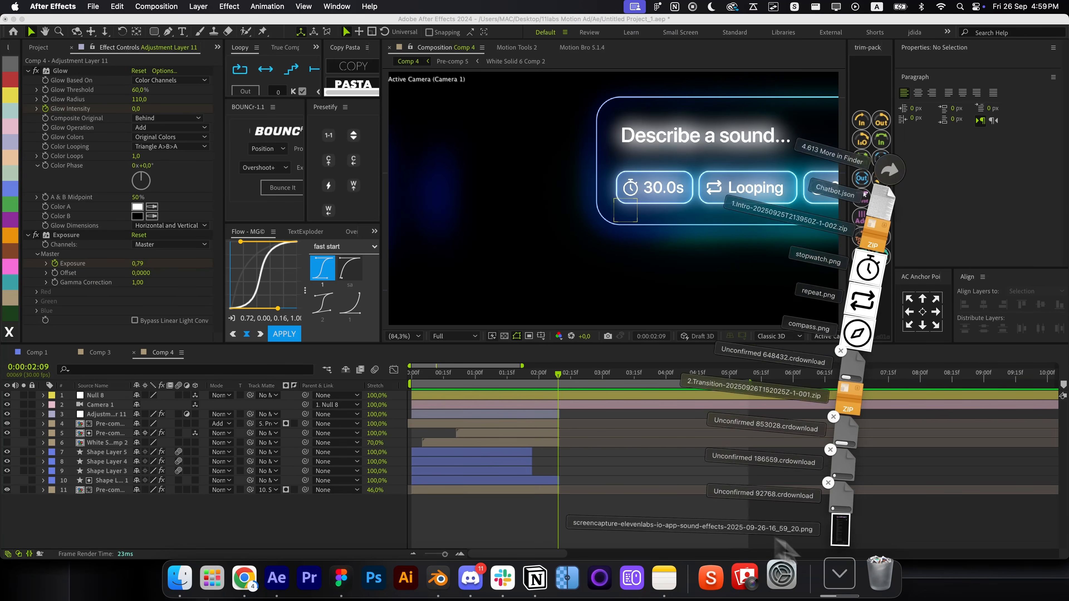
drag(838, 528, 611, 450)
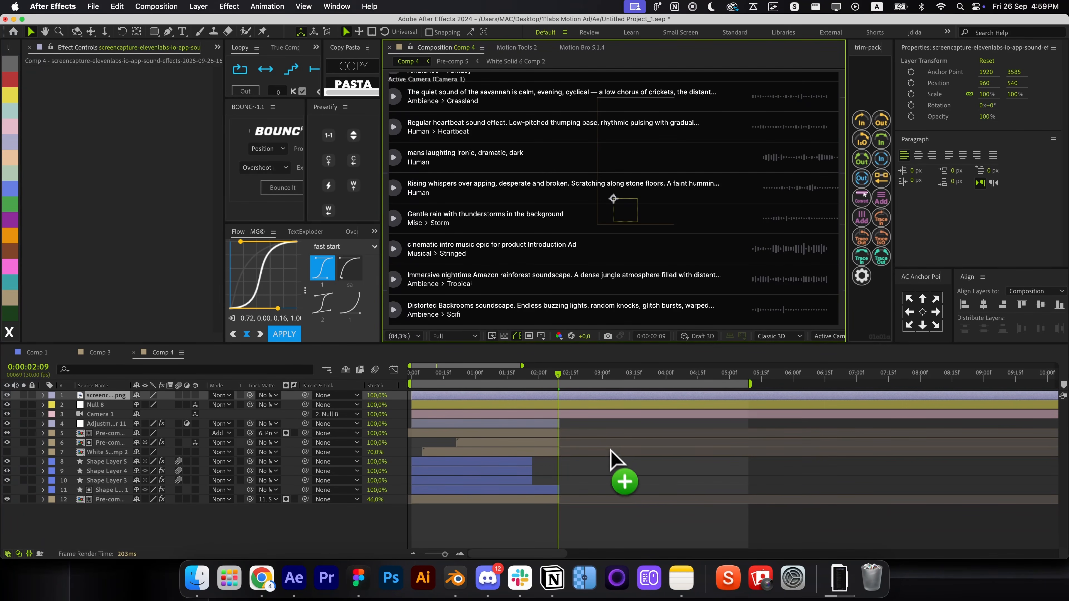
key(super+Right)
key(alt+bracketleft)
Move the page screenshot layer directly beneath Camera 1 and fit it to the composition width
key(super+bracketleft)
key(super+bracketleft)
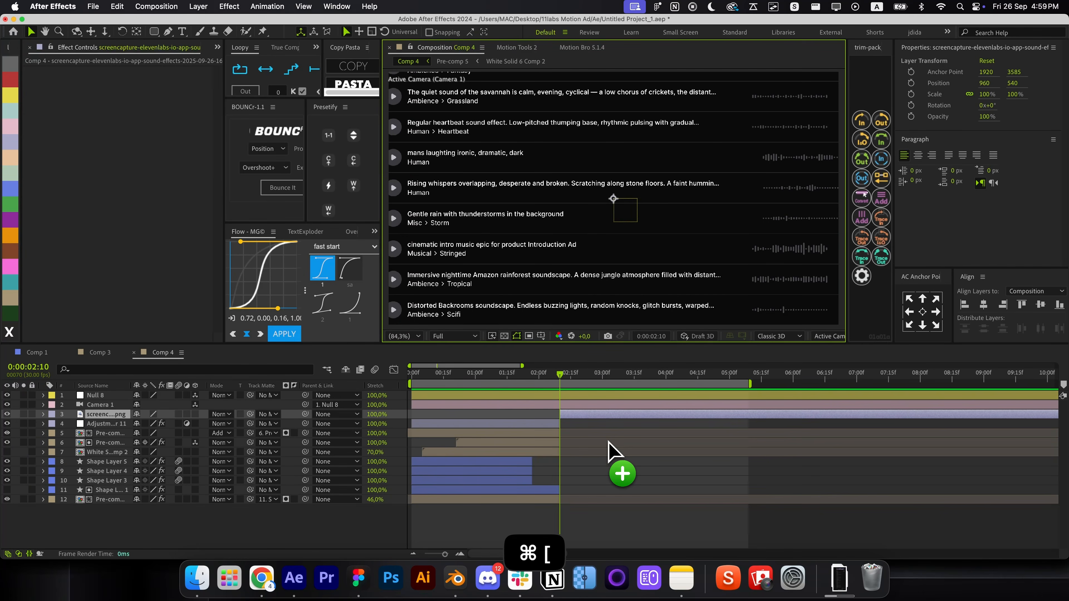
key(super+shift+alt+h)
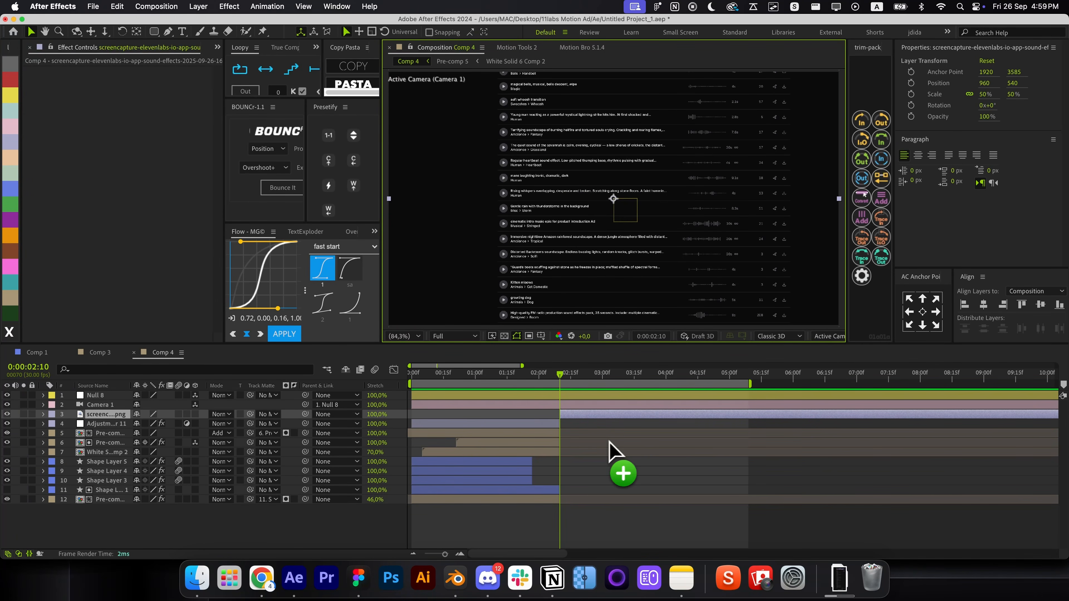
Align the screenshot layer to the composition's top edge and shift it left to an X position of about 881.7
click(1022, 305)
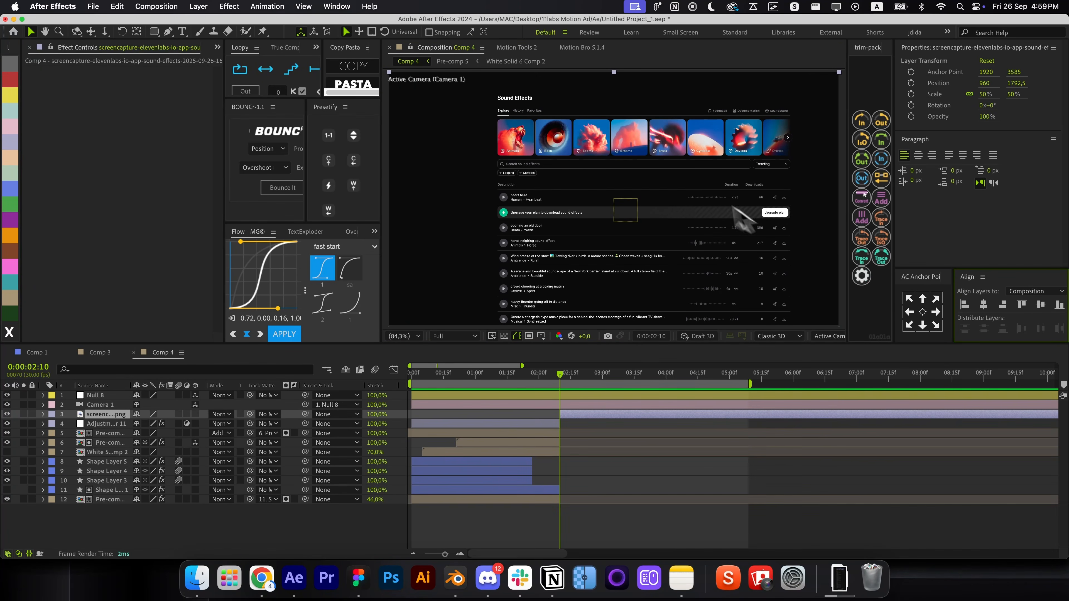
drag(685, 188, 665, 188)
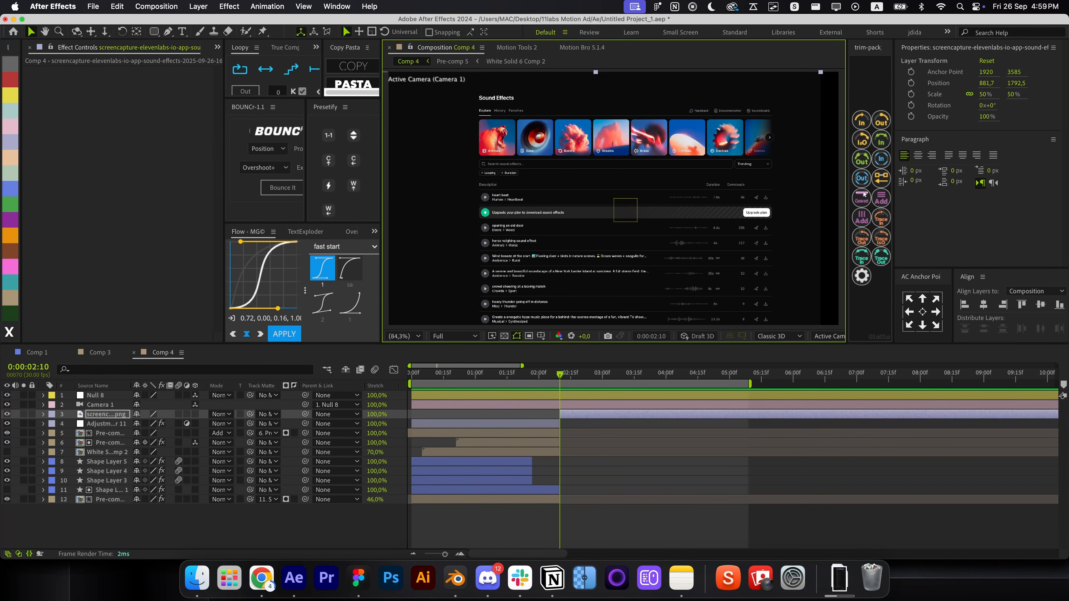
Add a square-cornered rectangle mask to the screenshot layer around the row of category thumbnails
key(q)
scroll(528, 141, up, 3)
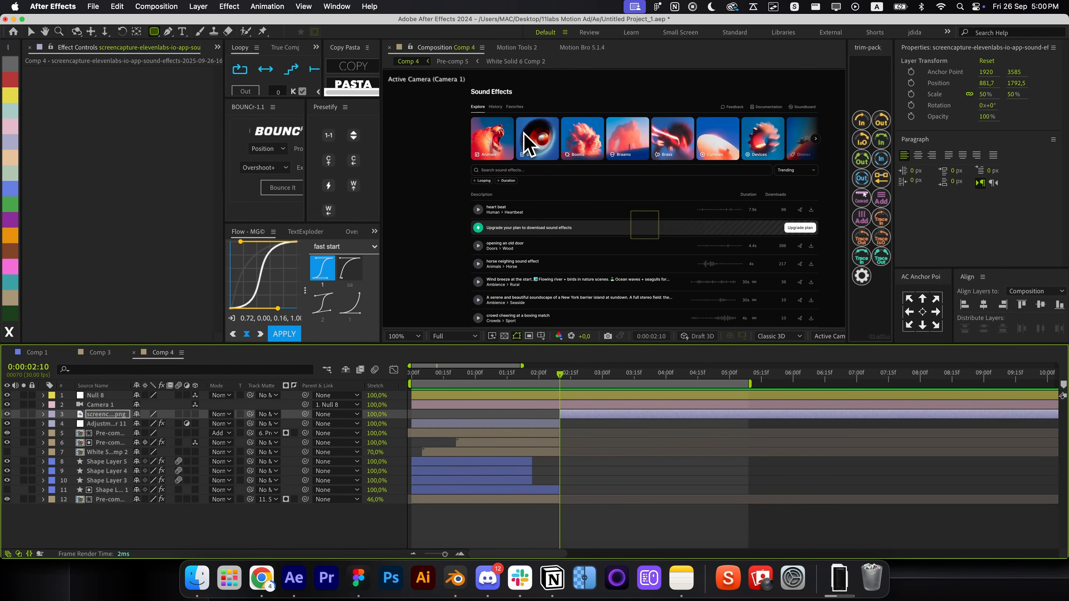
scroll(527, 137, down, 3)
key(grave)
scroll(508, 216, up, 3)
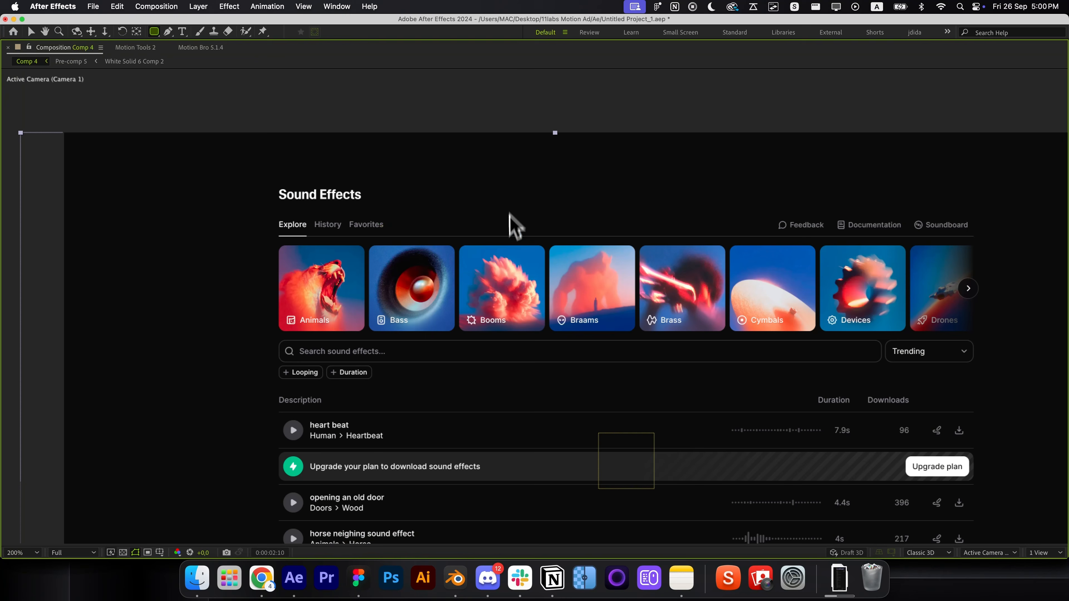
drag(507, 260, 354, 166)
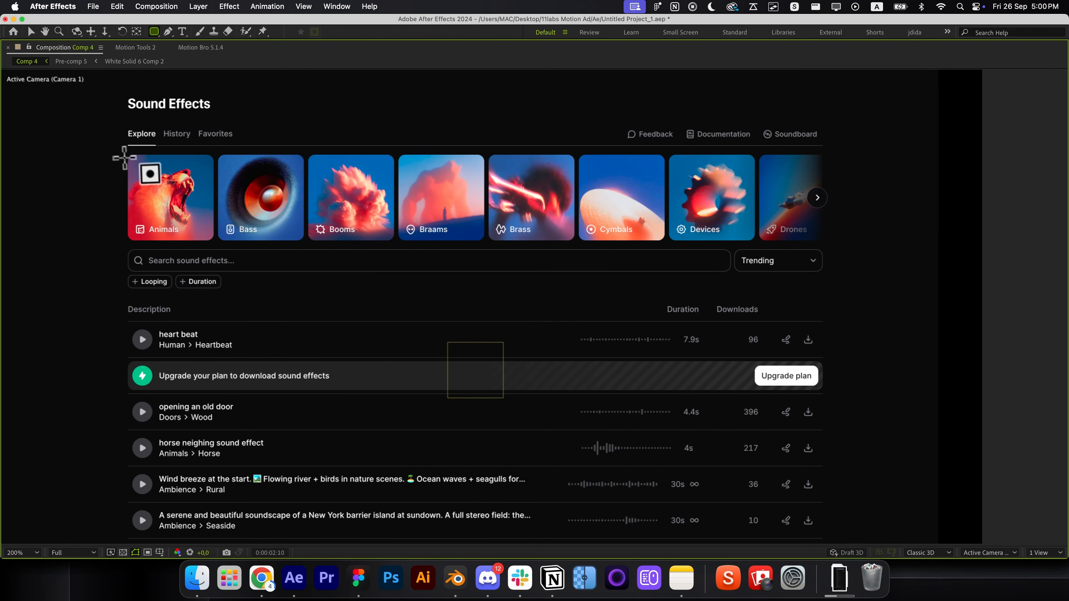
drag(118, 148, 329, 256)
key(super+z)
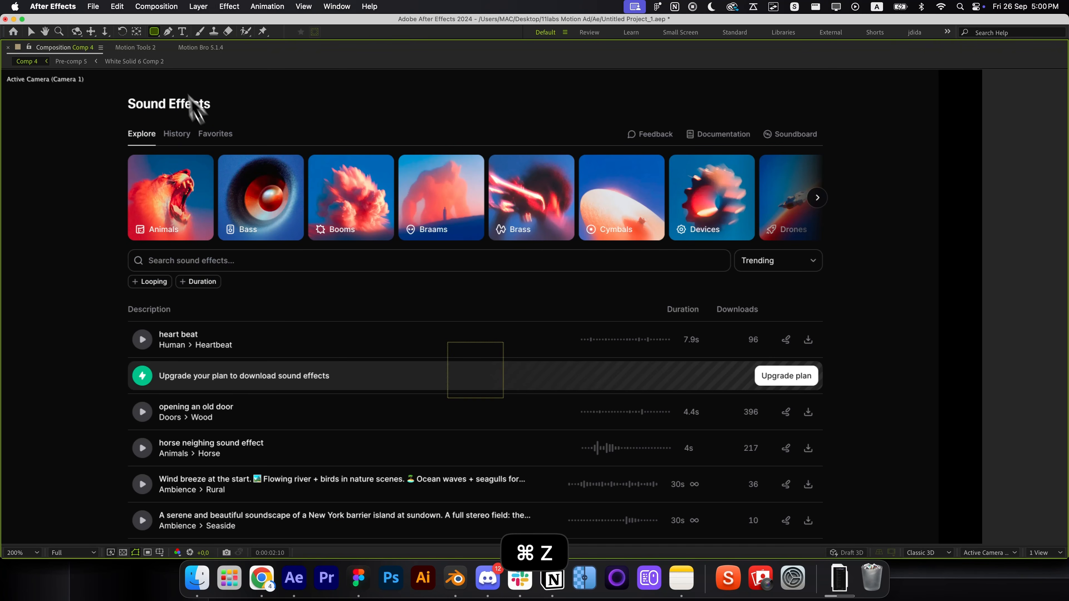
drag(152, 34, 177, 29)
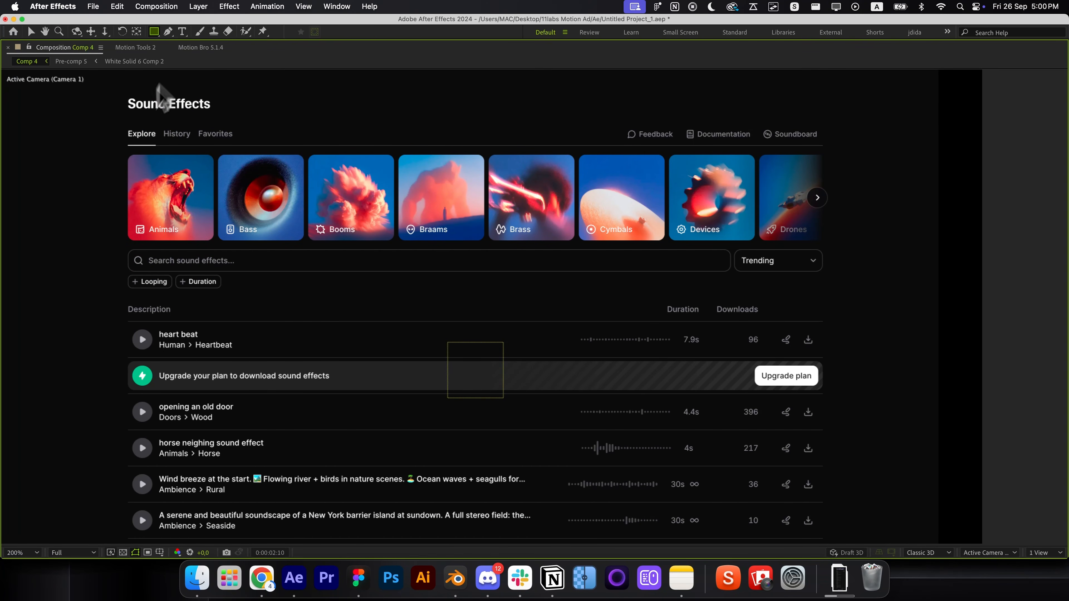
drag(118, 148, 863, 251)
key(grave)
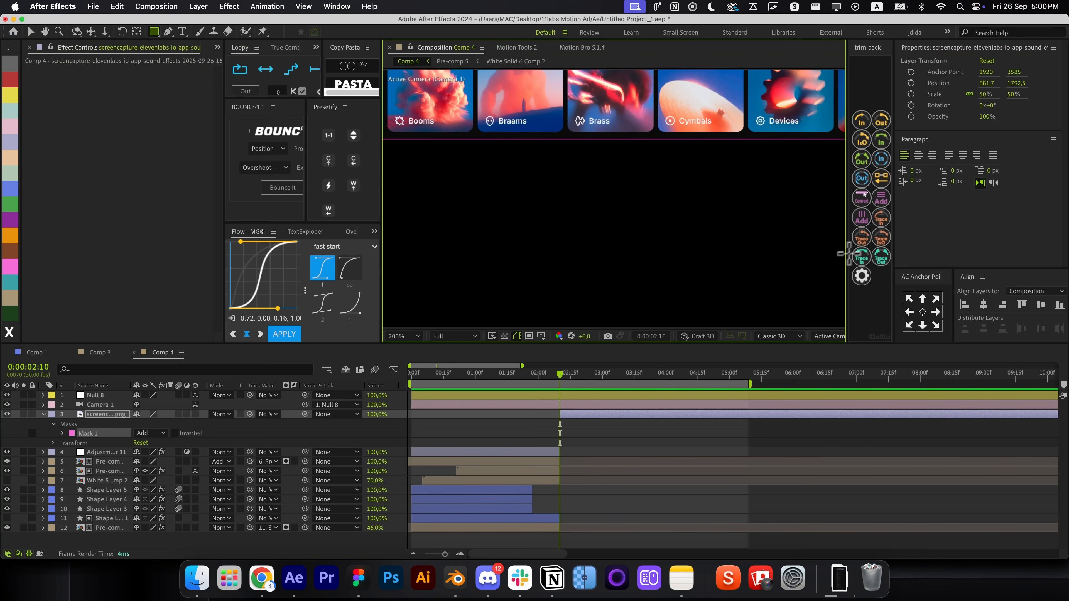
Duplicate the masked screenshot layer and reshape the copy's mask around the search bar with the Looping and Duration filters
click(591, 416)
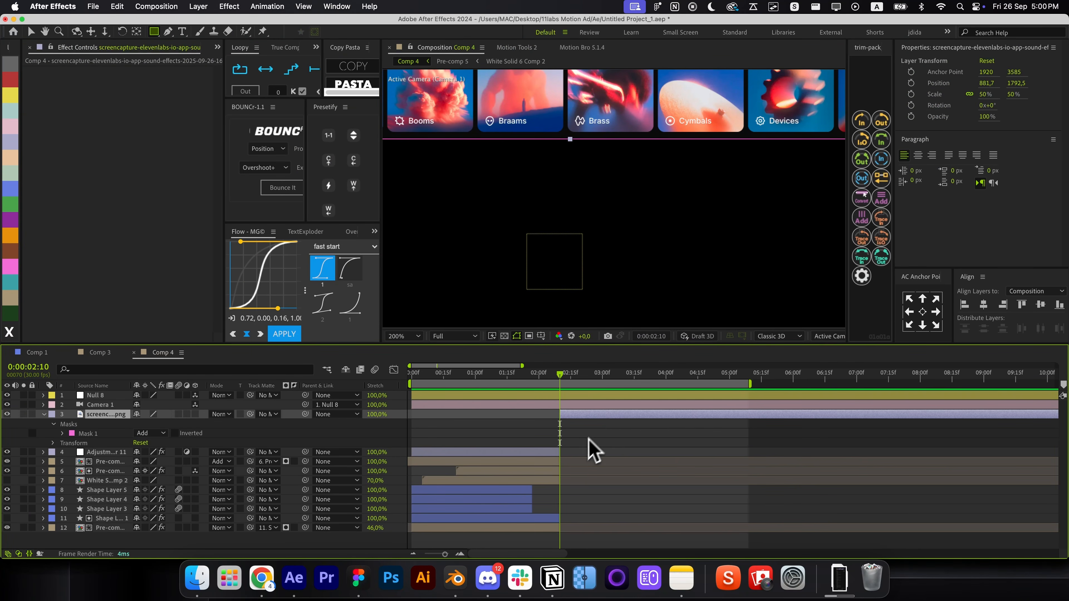
key(super+d)
key(grave)
key(v)
drag(518, 153, 525, 291)
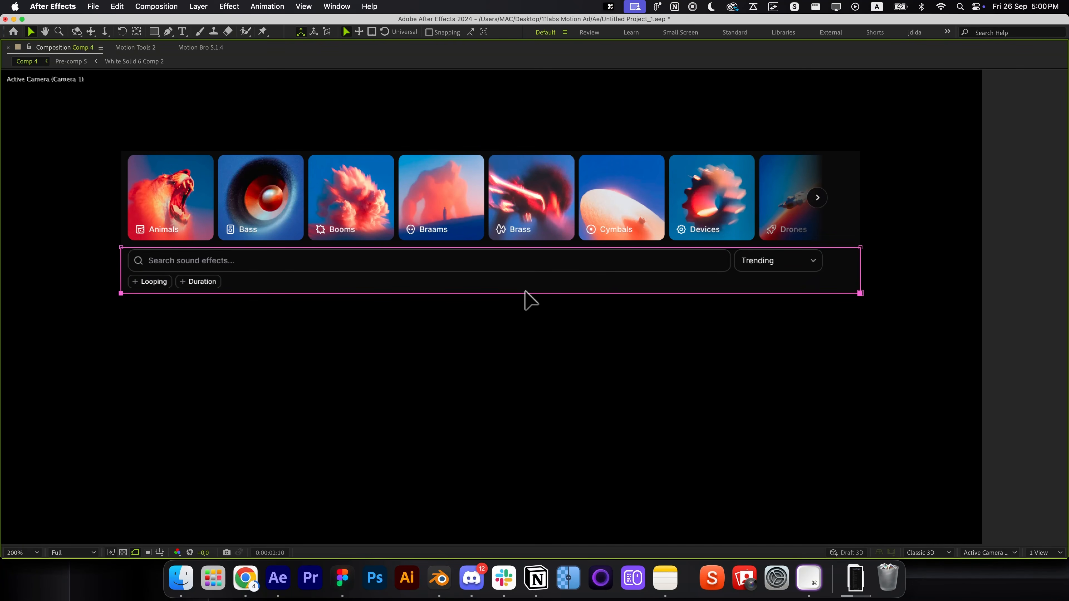
Duplicate the layer twice more, masking one copy to the Description header row and the other to the heart beat row
key(grave)
click(553, 424)
key(super+d)
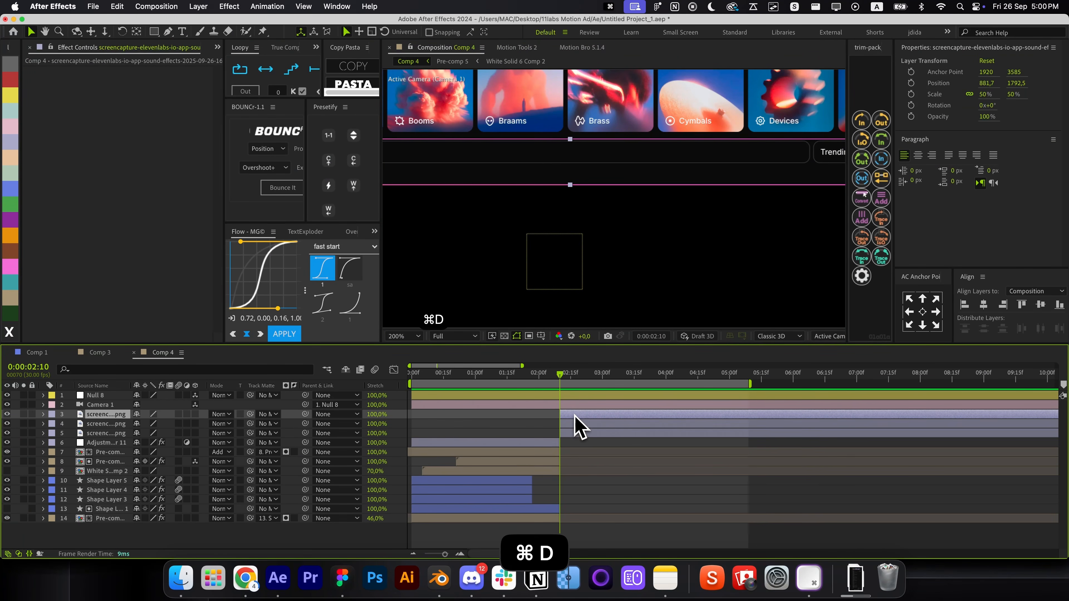
key(grave)
drag(539, 248, 534, 329)
key(super+d)
drag(498, 293, 490, 364)
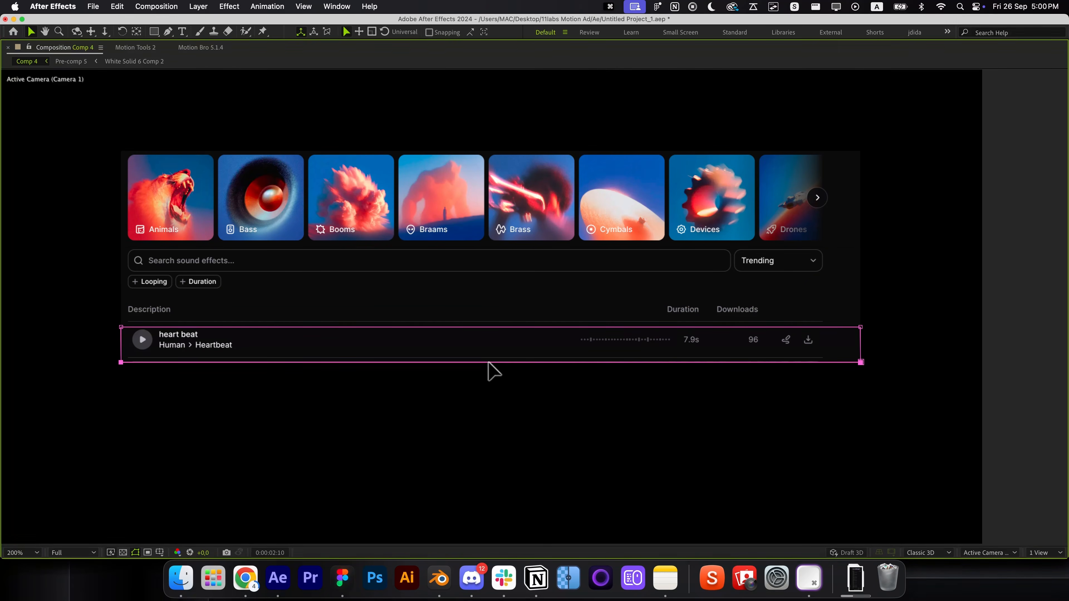
Duplicate the screenshot layer and mask the copy to the "opening an old door" row, leaving out the Upgrade plan banner
key(grave)
click(559, 420)
key(super+d)
key(grave)
drag(502, 327, 502, 474)
drag(437, 430, 429, 314)
drag(442, 247, 448, 283)
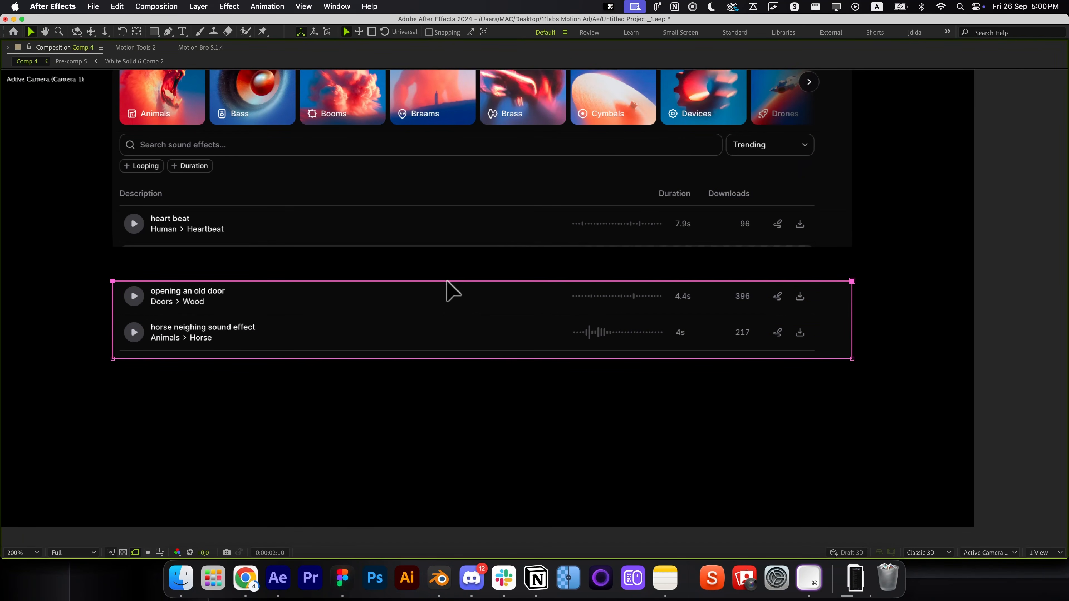
drag(457, 360, 457, 320)
Duplicate the layer twice, masking the copies to the "horse neighing sound effect" row and the "Wind breeze at the start" row
key(grave)
key(super+d)
key(grave)
drag(483, 281, 483, 356)
key(grave)
key(super+d)
key(grave)
drag(483, 320, 467, 397)
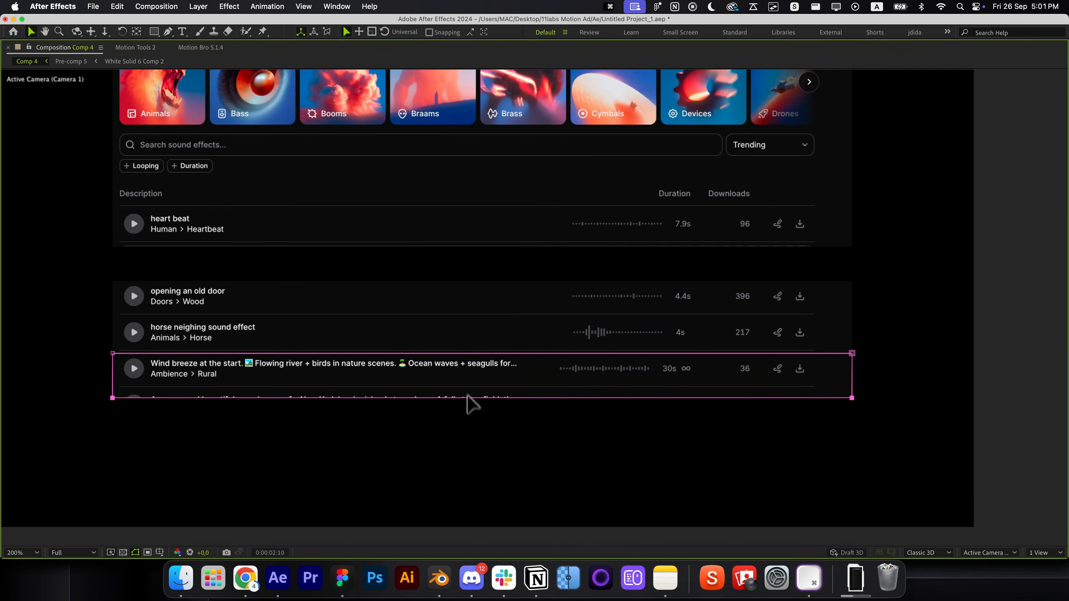
Duplicate the layer twice, masking the copies to the "A serene and beautiful soundscape" row and the "crowd cheering at a boxing match" row
key(grave)
key(super+d)
key(grave)
drag(421, 353, 407, 426)
key(grave)
click(559, 417)
key(super+d)
key(grave)
drag(494, 390, 451, 463)
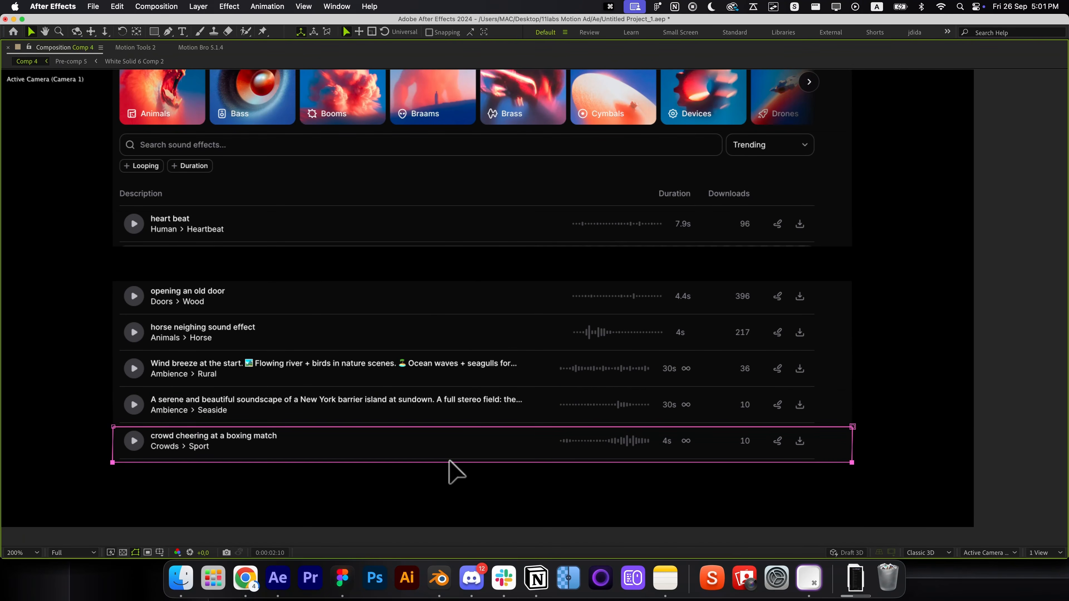
Move the five row layers from "opening an old door" downward up beneath the heart beat row to close the gap
click(942, 429)
key(grave)
click(579, 451)
shift+click(579, 414)
key(grave)
drag(394, 308, 364, 277)
click(263, 238)
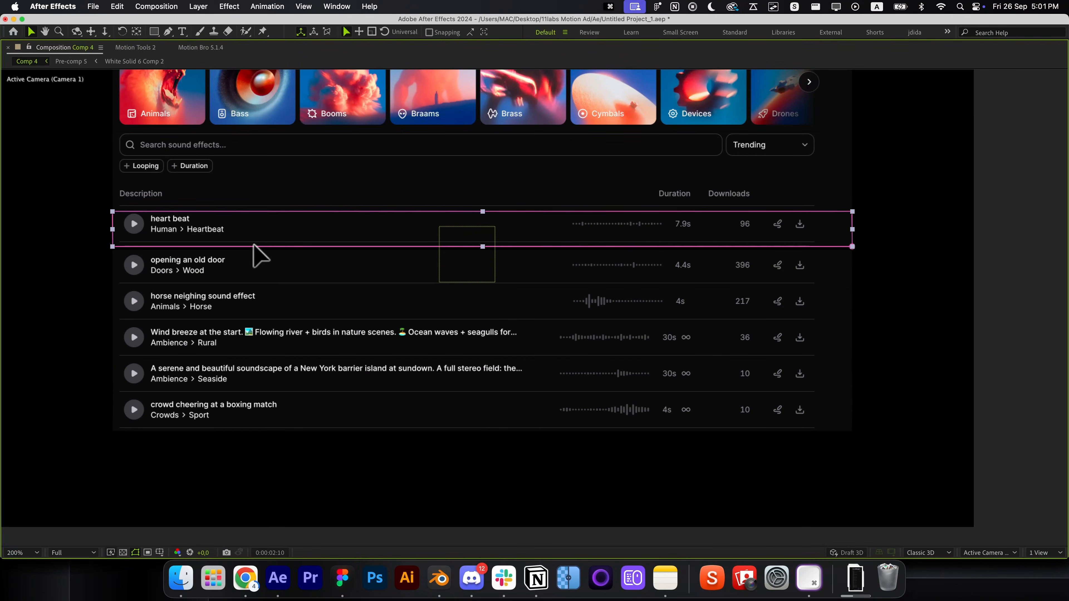
key(super+z)
scroll(116, 238, up, 1)
scroll(222, 275, down, 4)
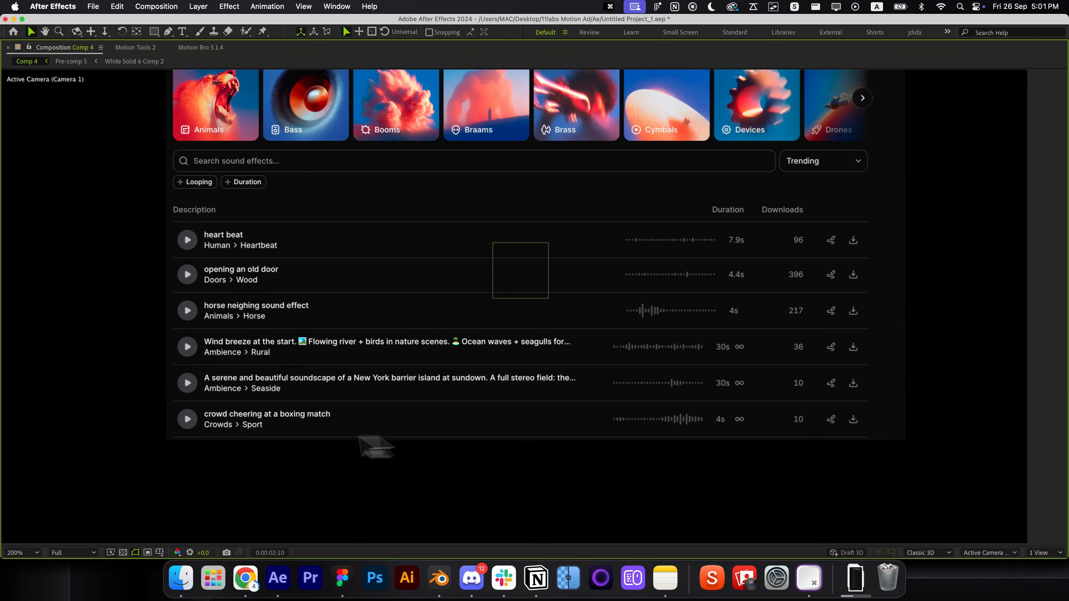
click(327, 439)
scroll(328, 439, up, 4)
Centre the anchor points of all nine masked screenshot layers on their visible content
key(grave)
key(alt+/)
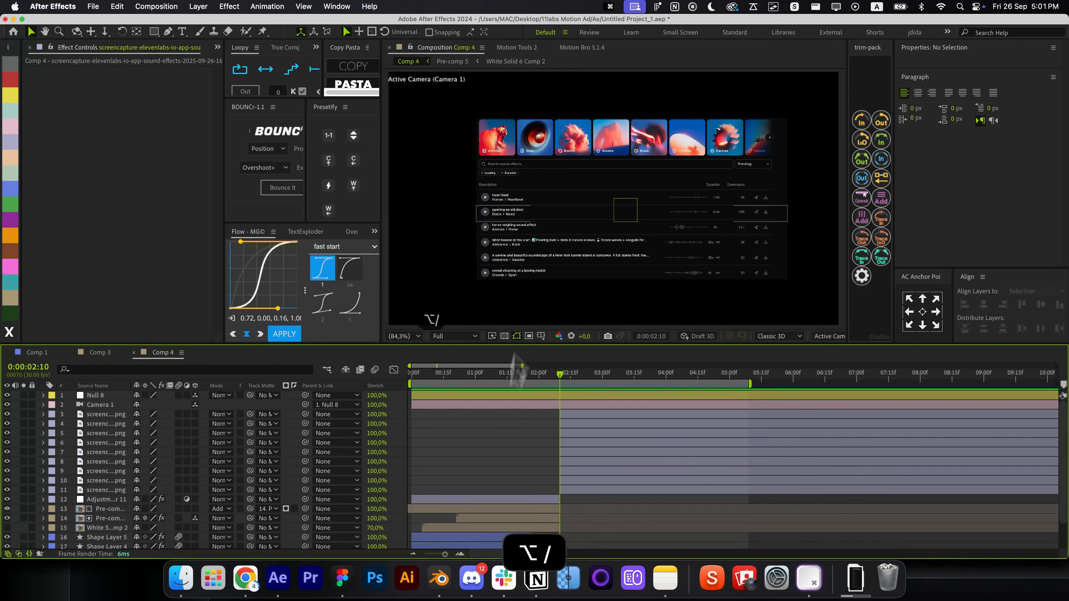
click(548, 157)
shift+click(578, 423)
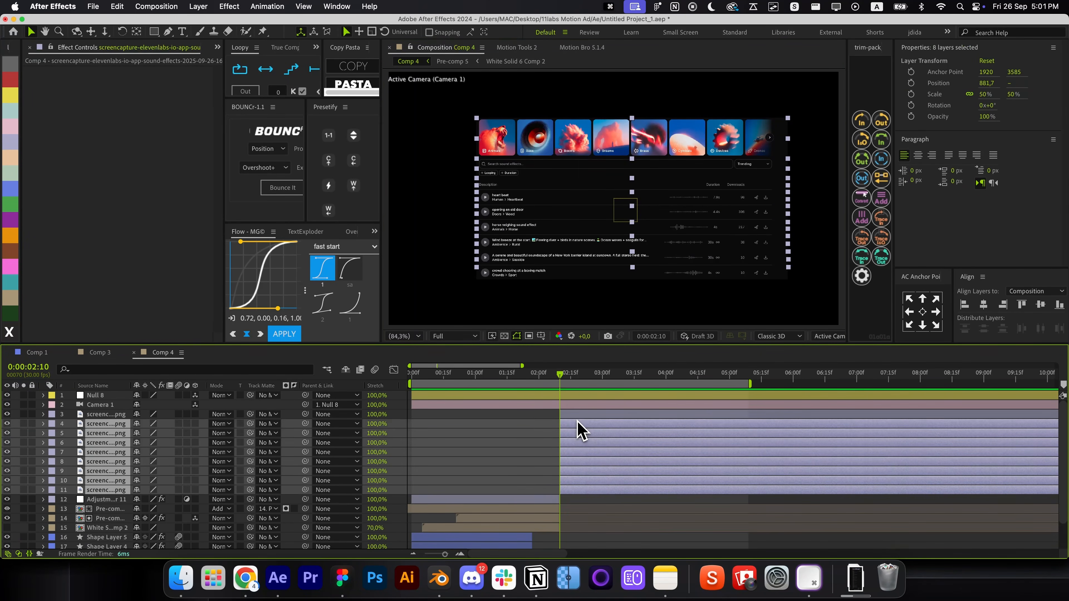
shift+click(578, 415)
click(922, 325)
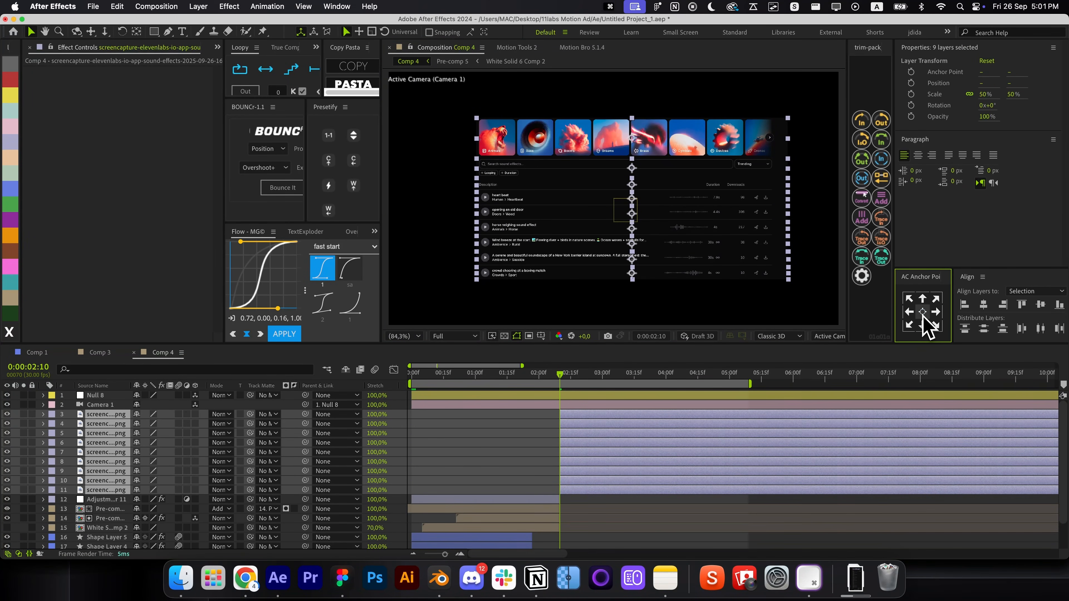
Pre-compose the nine screenshot layers, open the resulting composition and show its transparency grid
drag(576, 375, 607, 375)
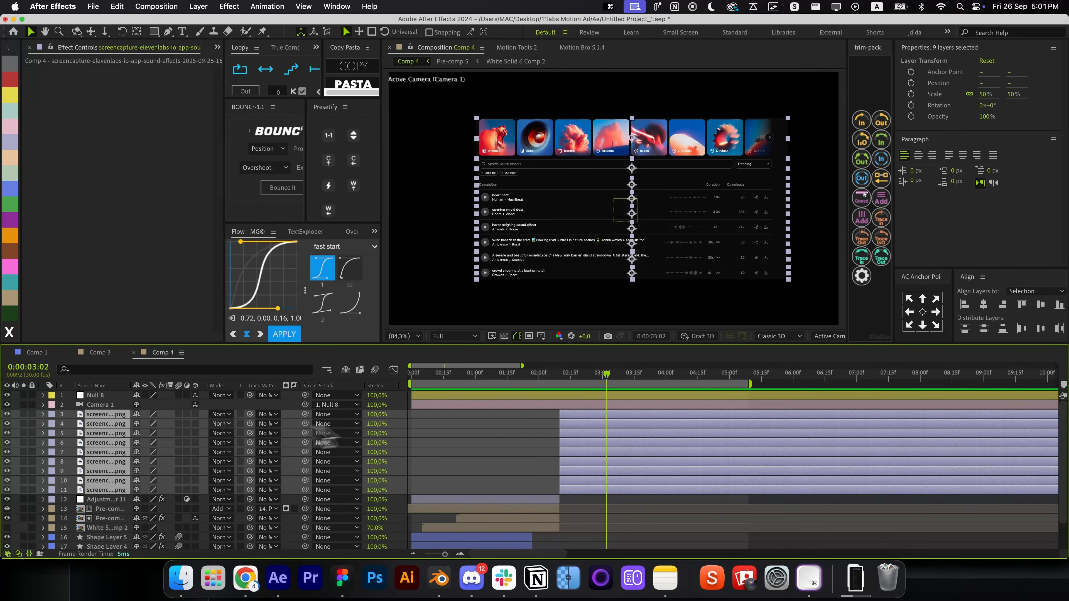
key(super+shift+c)
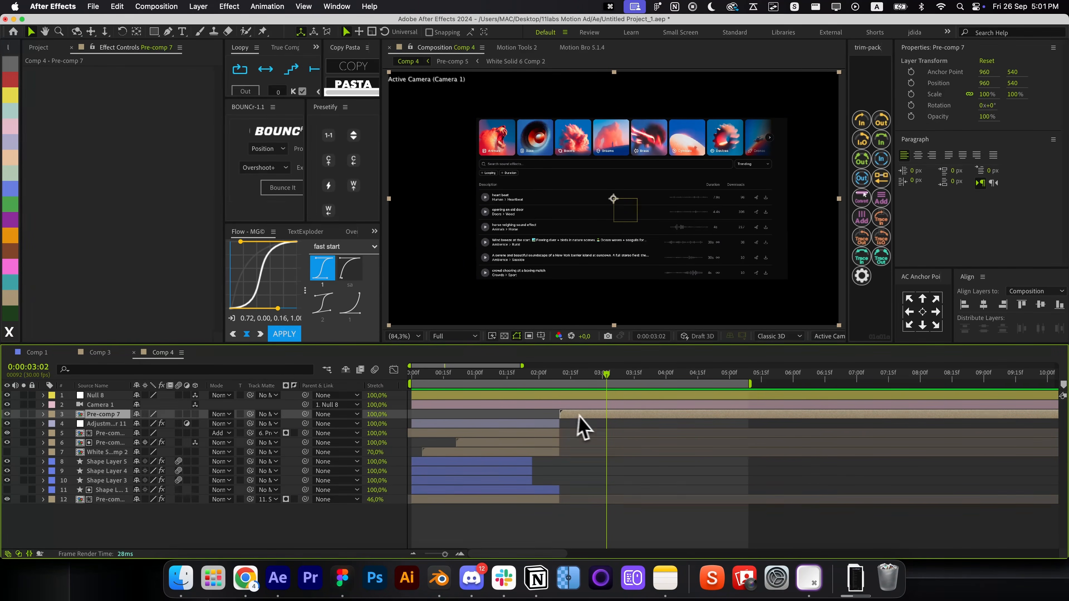
double_click(584, 415)
click(504, 336)
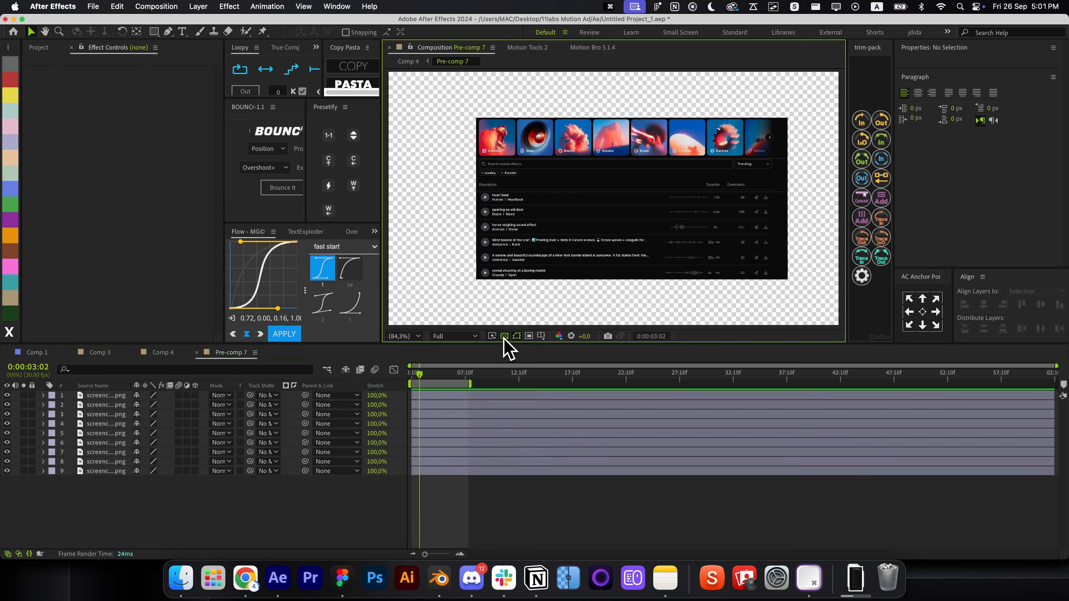
Draw a rectangle of about 1375 x 726 px around the interface panel and send it behind all screenshot layers
click(414, 375)
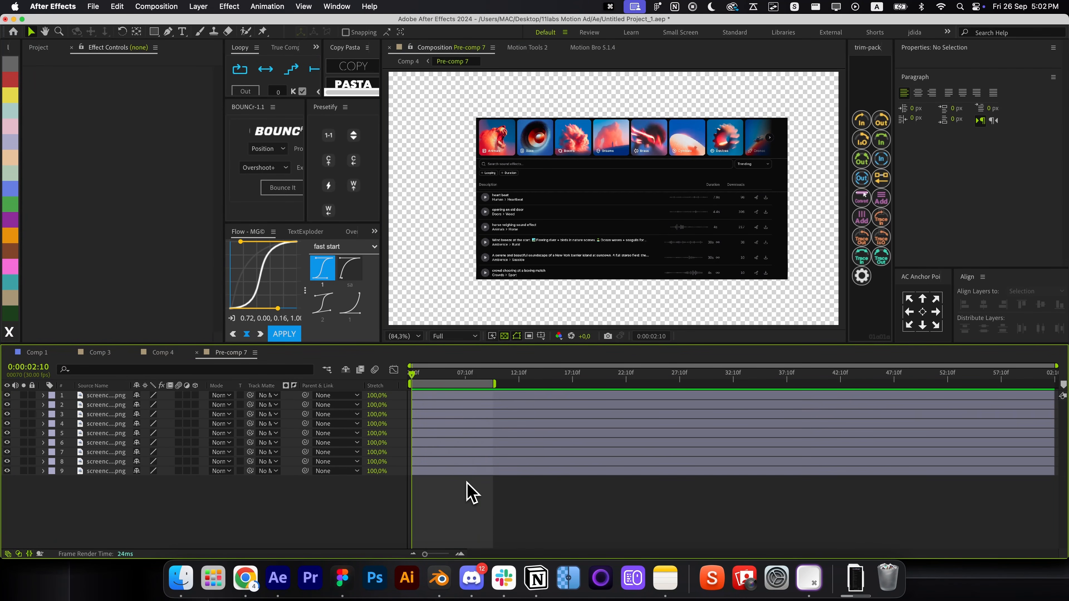
key(q)
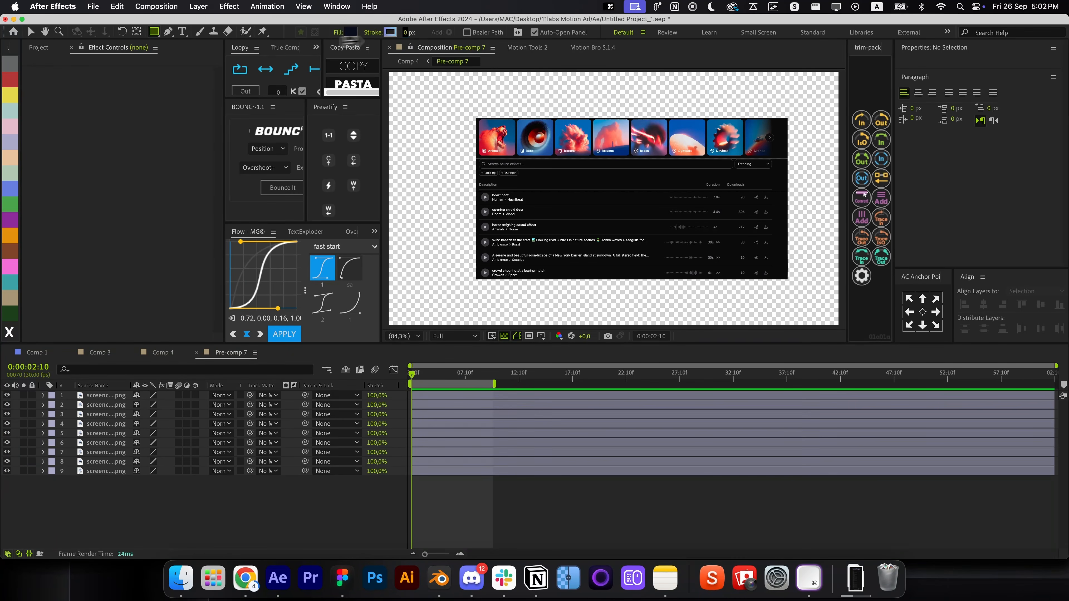
drag(471, 113, 794, 283)
key(shift+super+bracketleft)
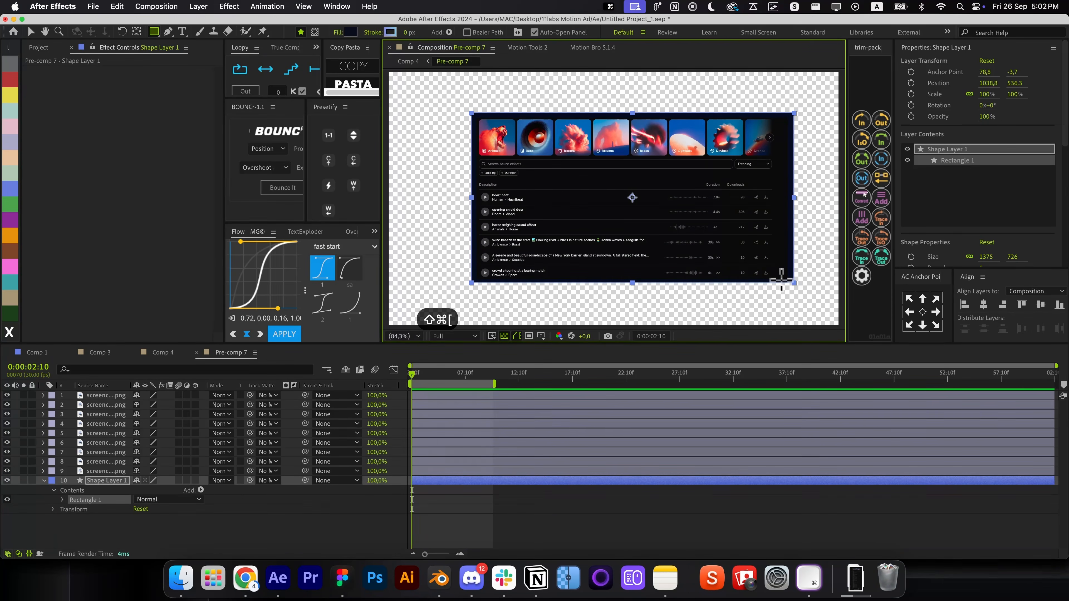
key(v)
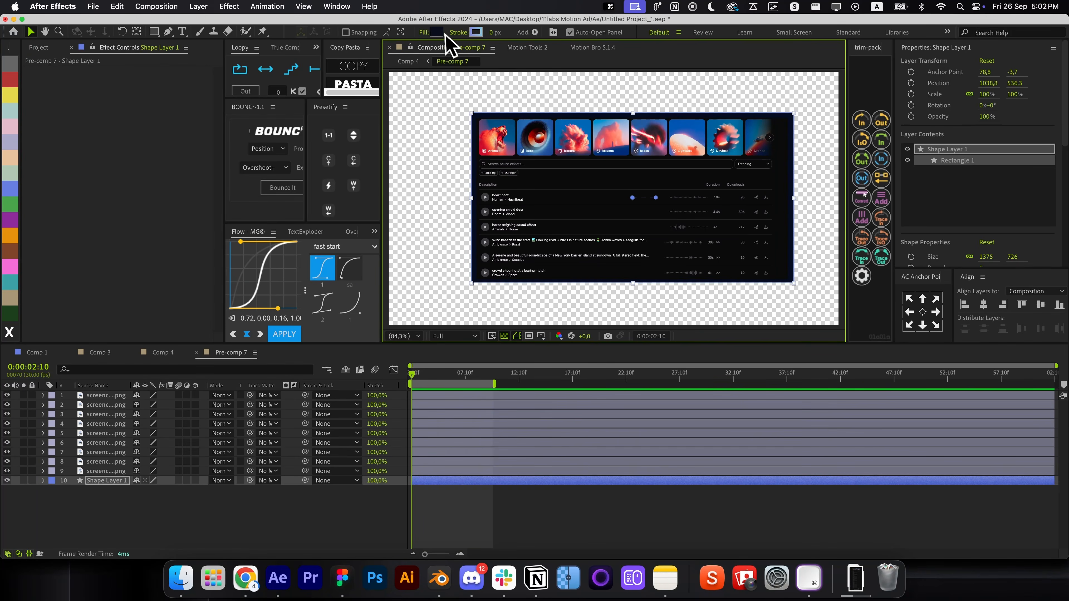
Set the background rectangle's fill to 0F0F0F by sampling the dark colour of the interface panel
click(436, 32)
click(247, 329)
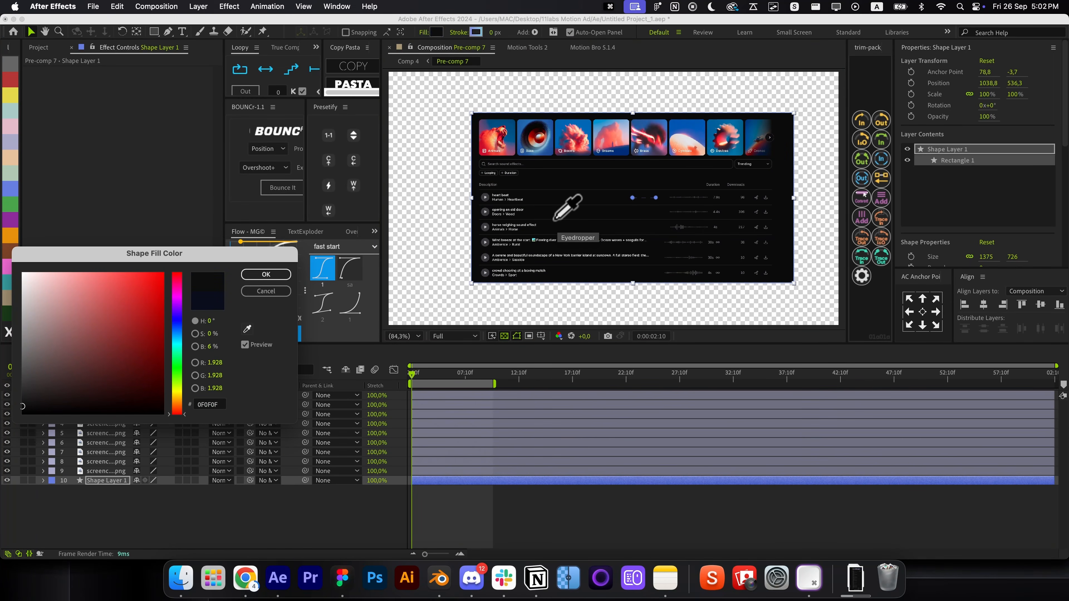
click(253, 276)
click(497, 536)
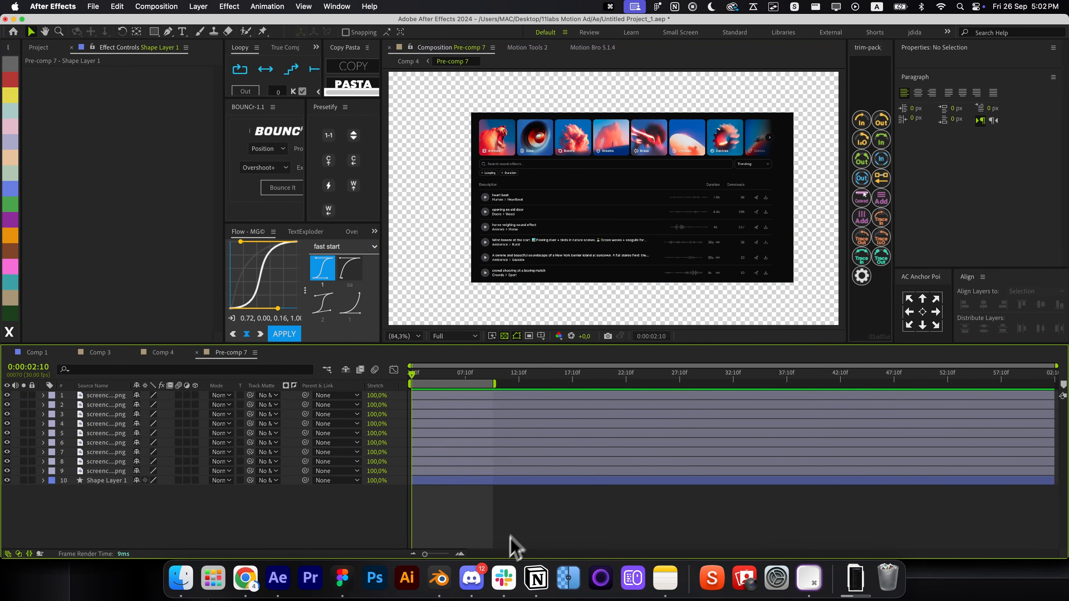
click(525, 480)
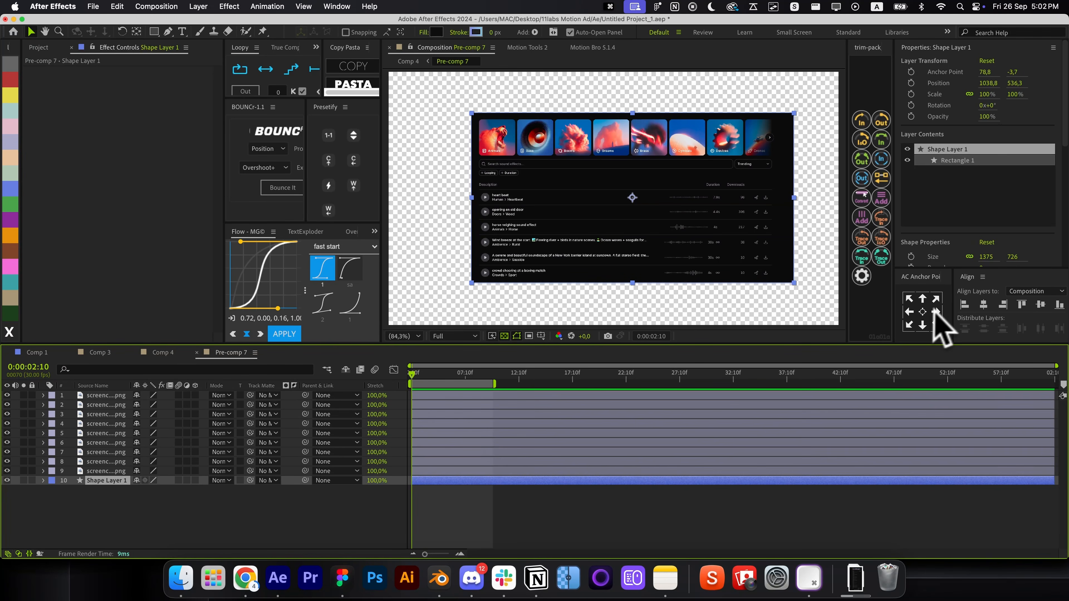
click(984, 304)
key(cmd+z)
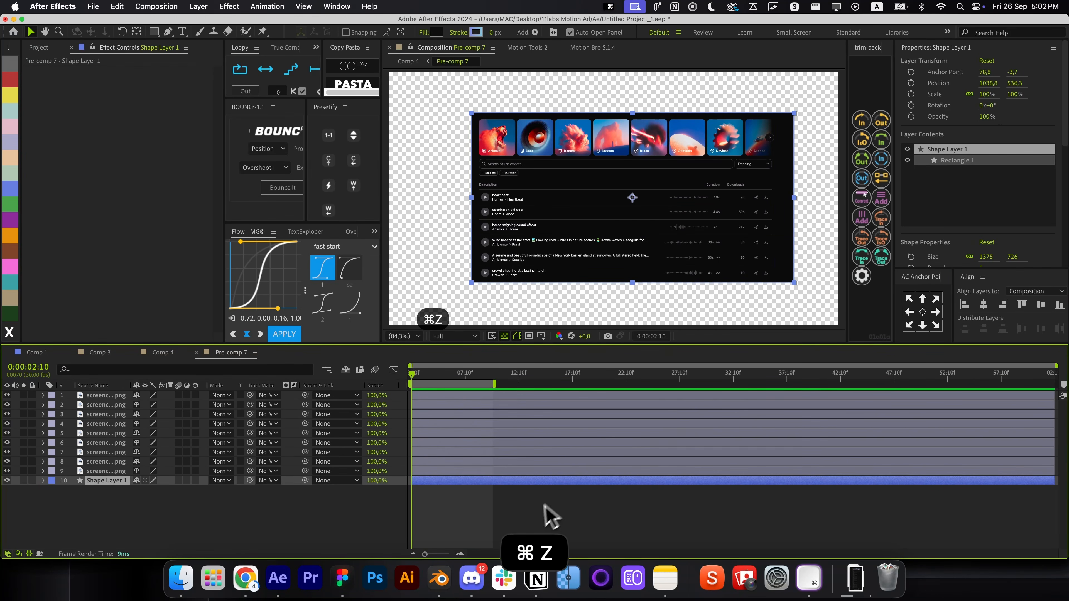
click(550, 516)
Set the background rectangle's corner roundness to 32 and check the rounded corner up close
click(435, 480)
scroll(1008, 190, down, 2)
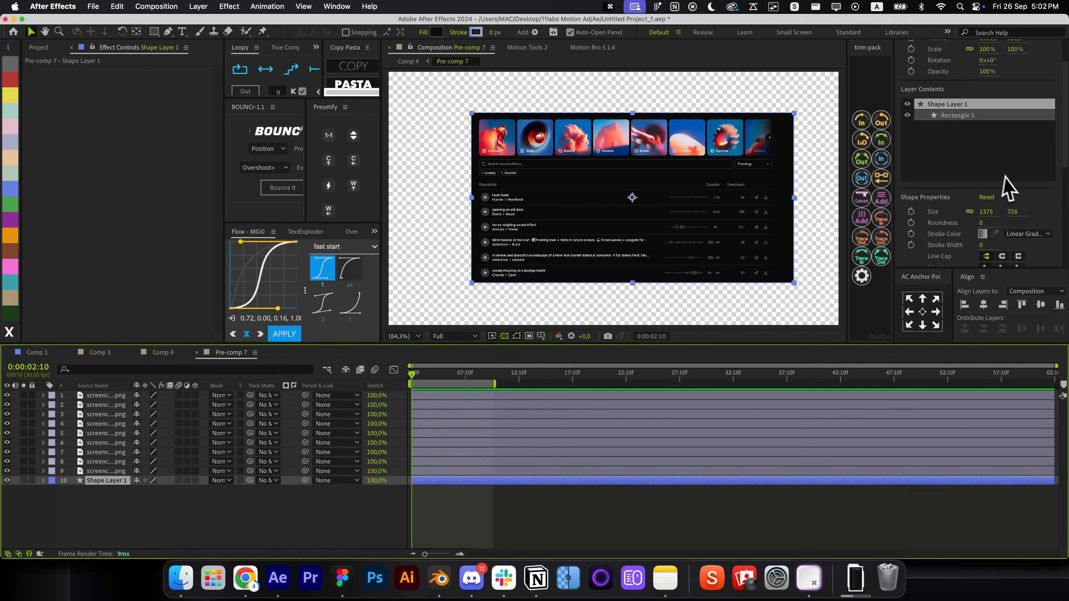
drag(981, 224, 985, 224)
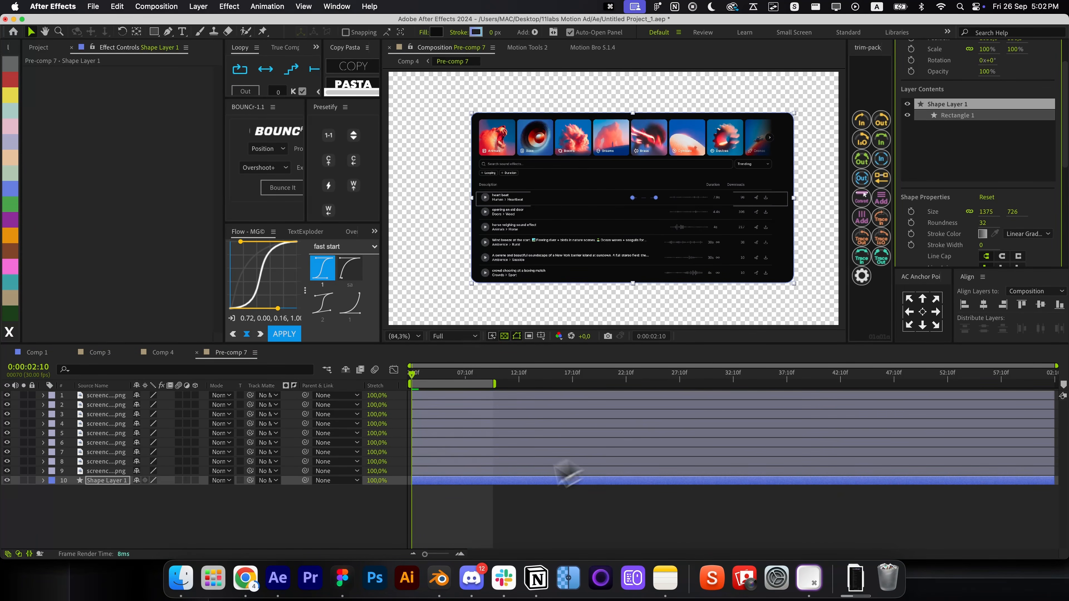
click(492, 513)
scroll(480, 128, up, 3)
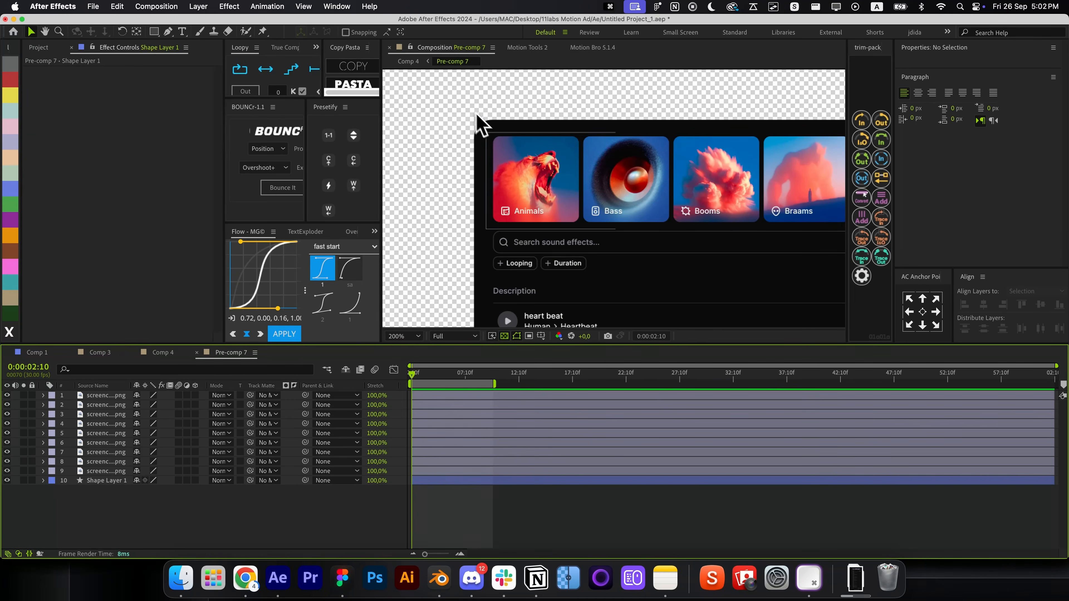
click(488, 133)
scroll(987, 265, down, 4)
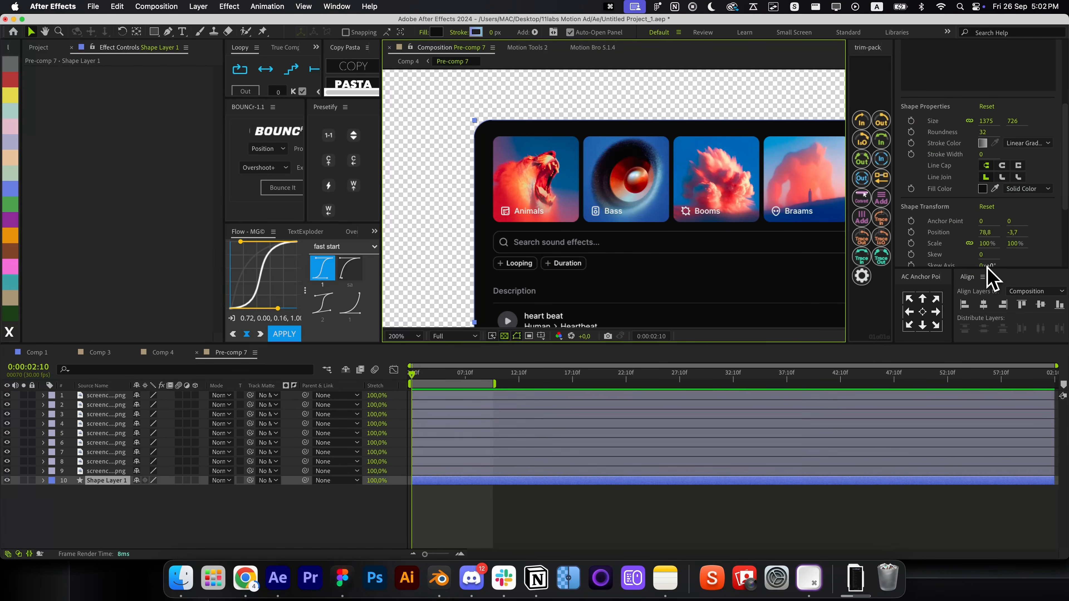
Set the background rectangle's corner roundness to 14, deselect it and fit the whole composition in the view
click(987, 132)
key(BackSpace)
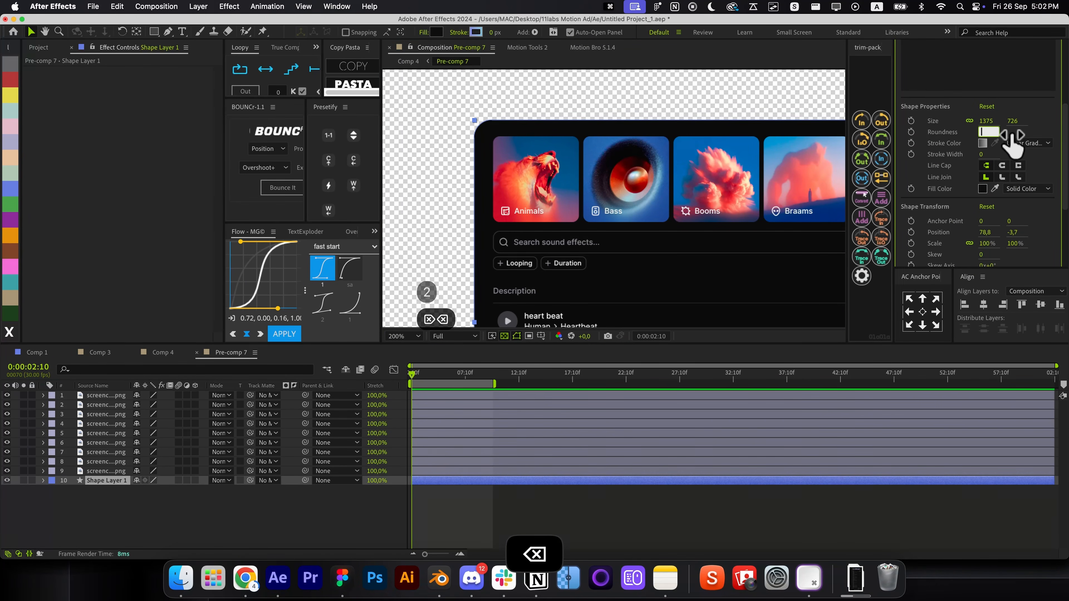
text(14)
key(Return)
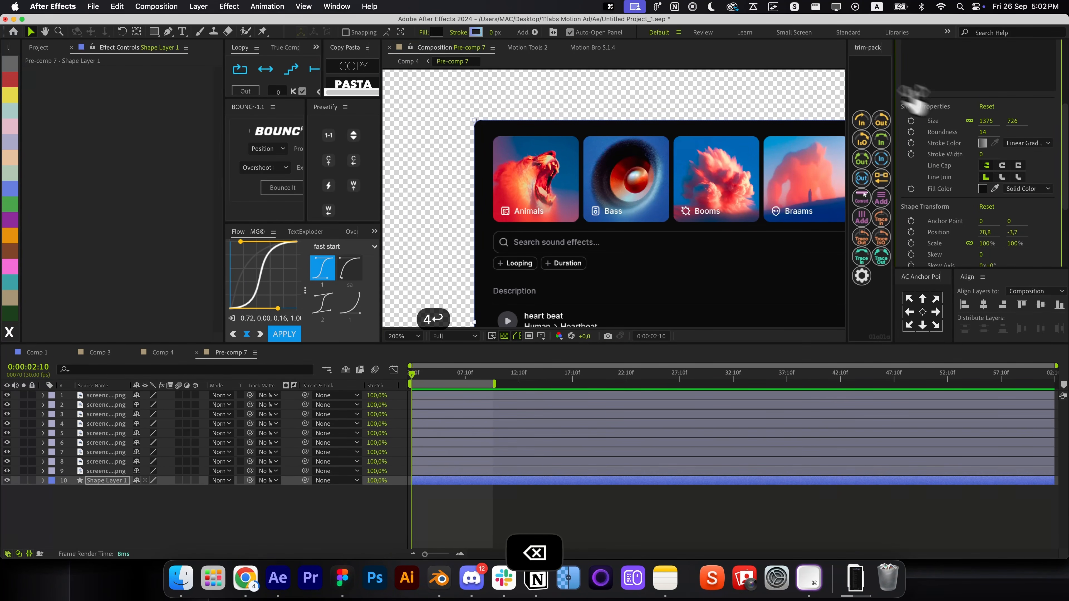
click(586, 494)
key(alt+slash)
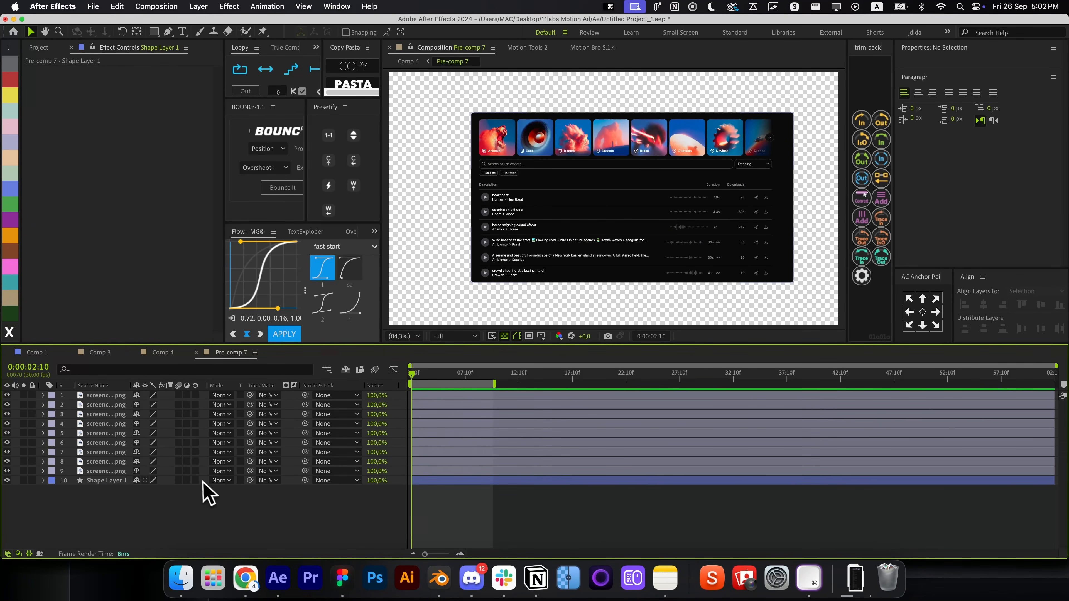
Make all ten layers 3D with motion blur on the nine screenshot layers, and select those nine layers
drag(195, 395, 195, 481)
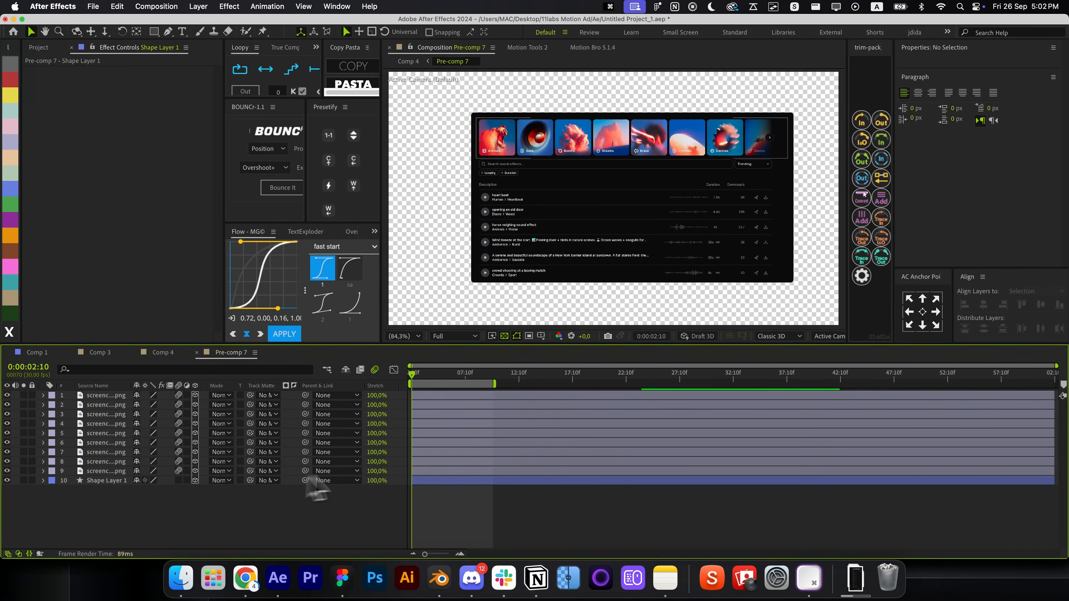
click(583, 160)
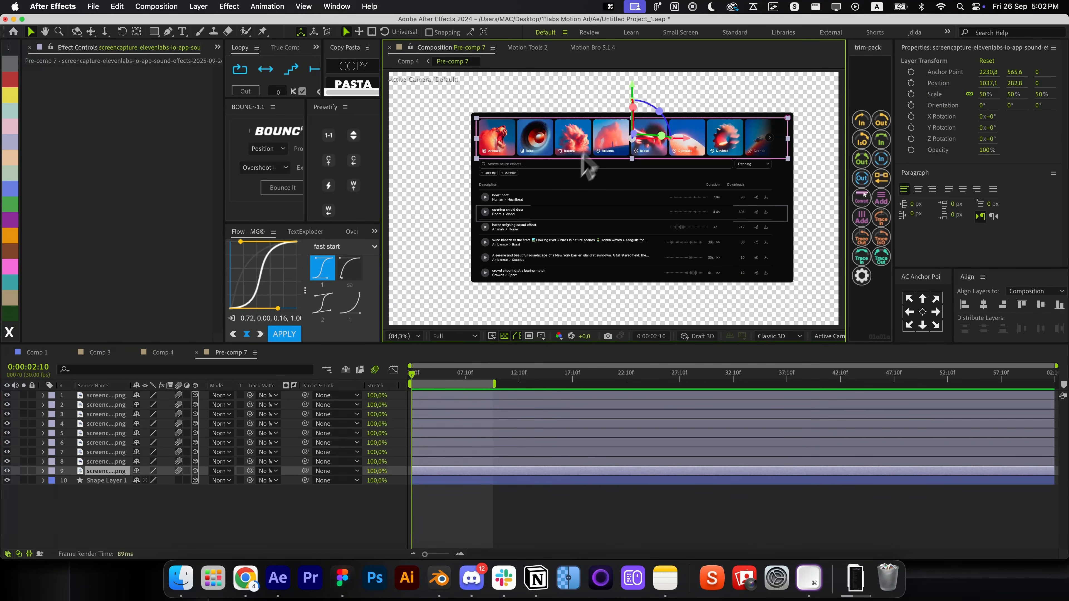
shift+click(455, 398)
key(super+shift+c)
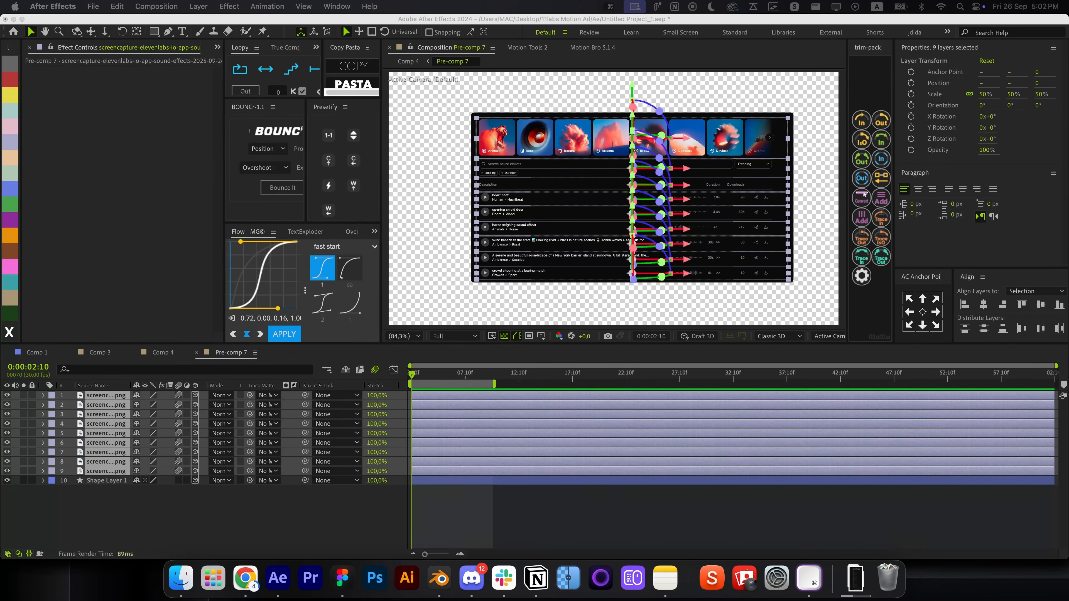
Add a Position keyframe to the nine screenshot layers at 0:00:03:10, 30 frames after the composition start
key(super+shift+Right)
key(super+shift+Right)
key(super+shift+Right)
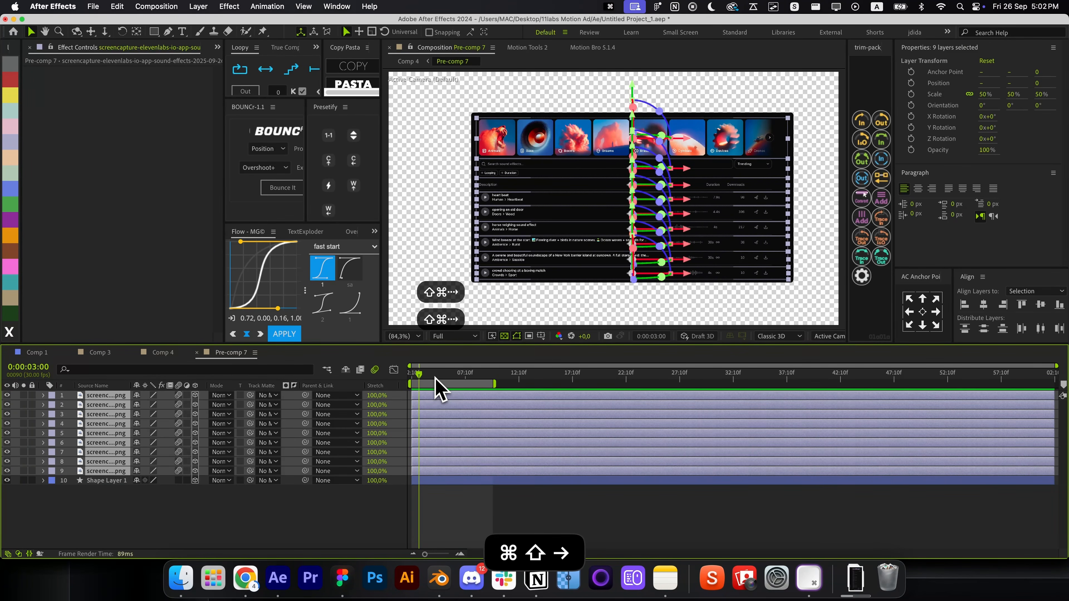
key(=)
key(=)
key(=)
key(=)
key(Home)
key(super+shift+Right)
key(super+shift+Right)
key(super+shift+Right)
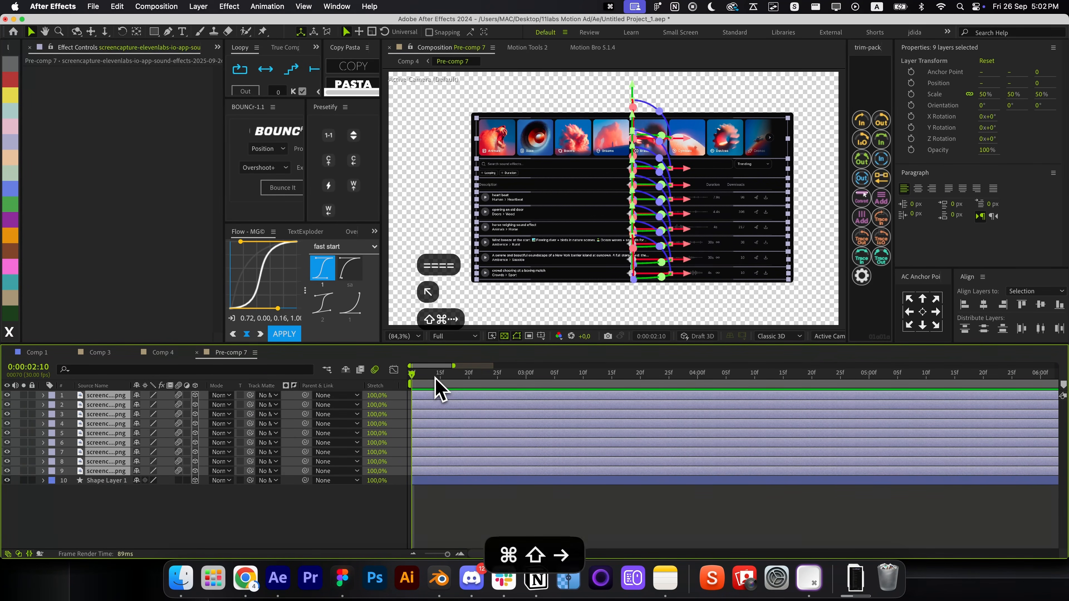
key(alt+bracketleft)
key(super+z)
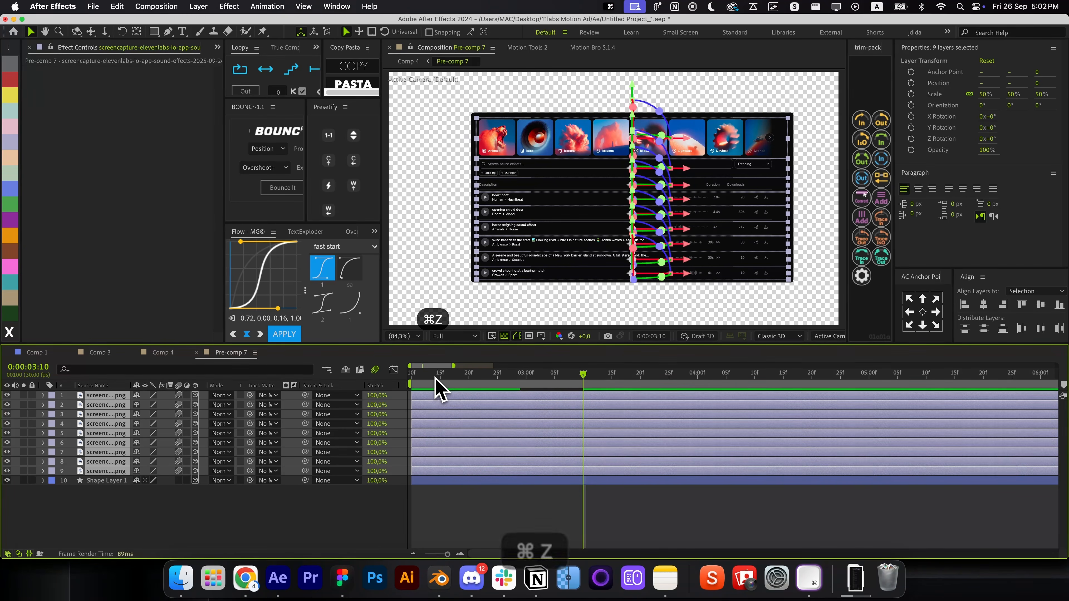
key(alt+p)
At 0:00:02:10, move the nine screenshot layers down by about 209 px to create their starting Position keyframes
key(Home)
key(minus)
key(minus)
key(minus)
key(minus)
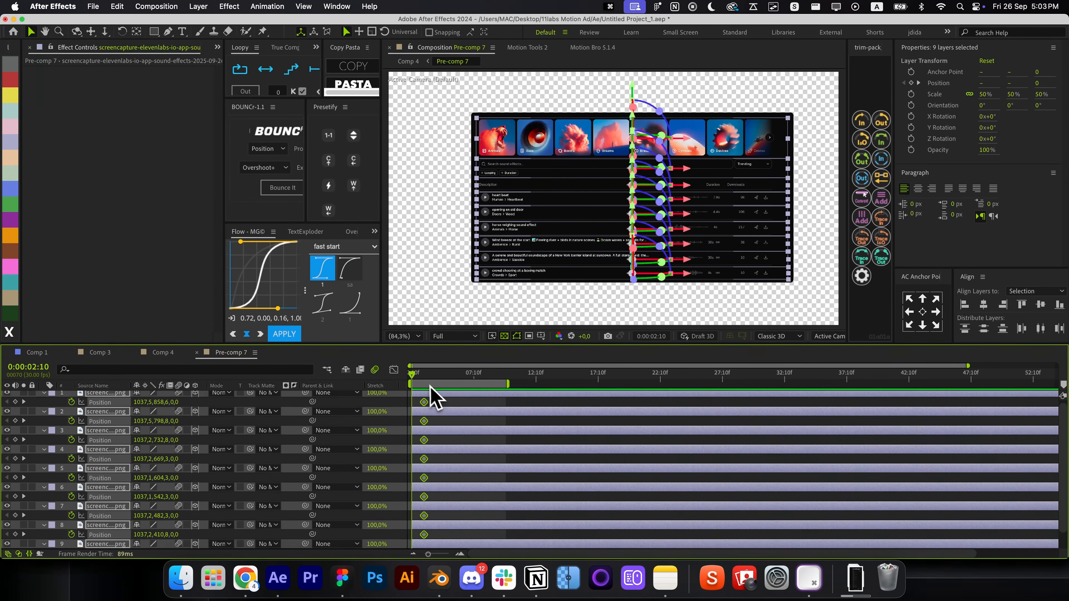
drag(541, 142, 541, 191)
Reveal the Position keyframes of the screenshot layers and apply Easy Ease to all of them
key(r)
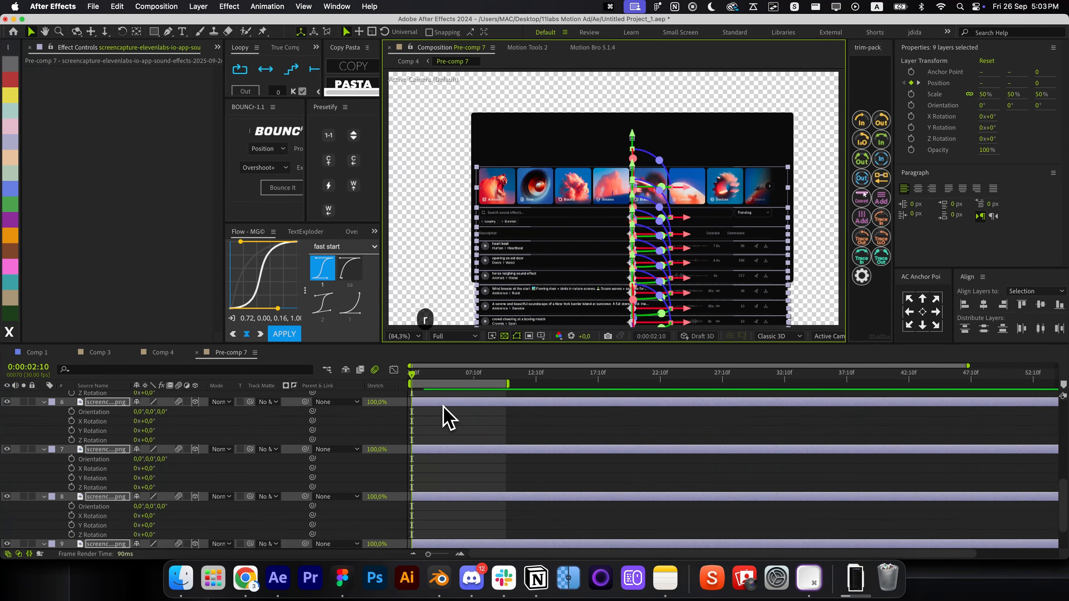
key(r)
click(444, 501)
key(p)
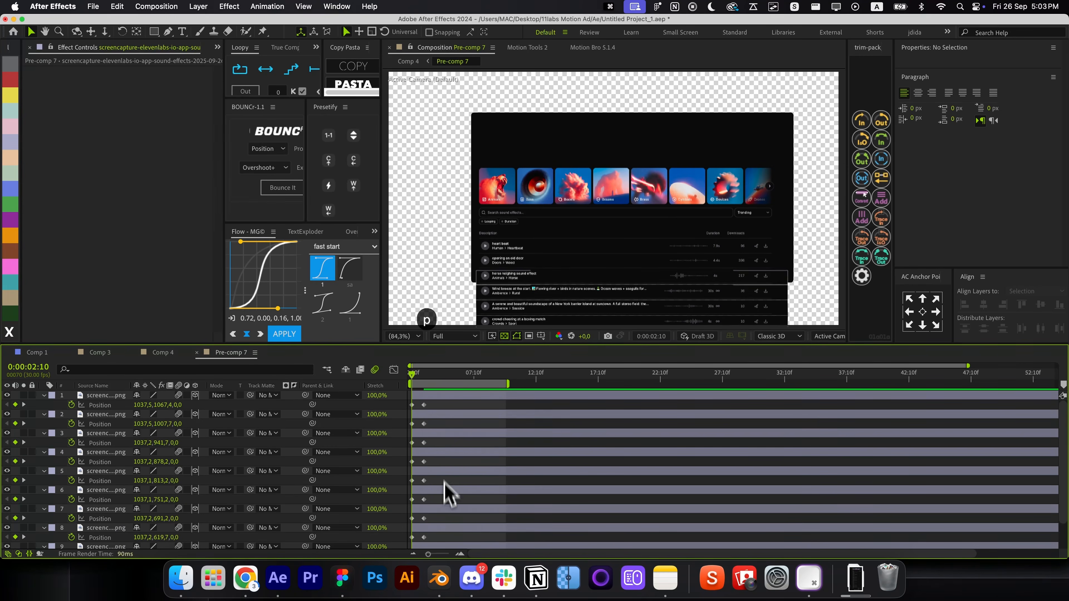
mouse_move(434, 408)
mouse_down()
mouse_move(362, 547)
mouse_move(365, 600)
mouse_up()
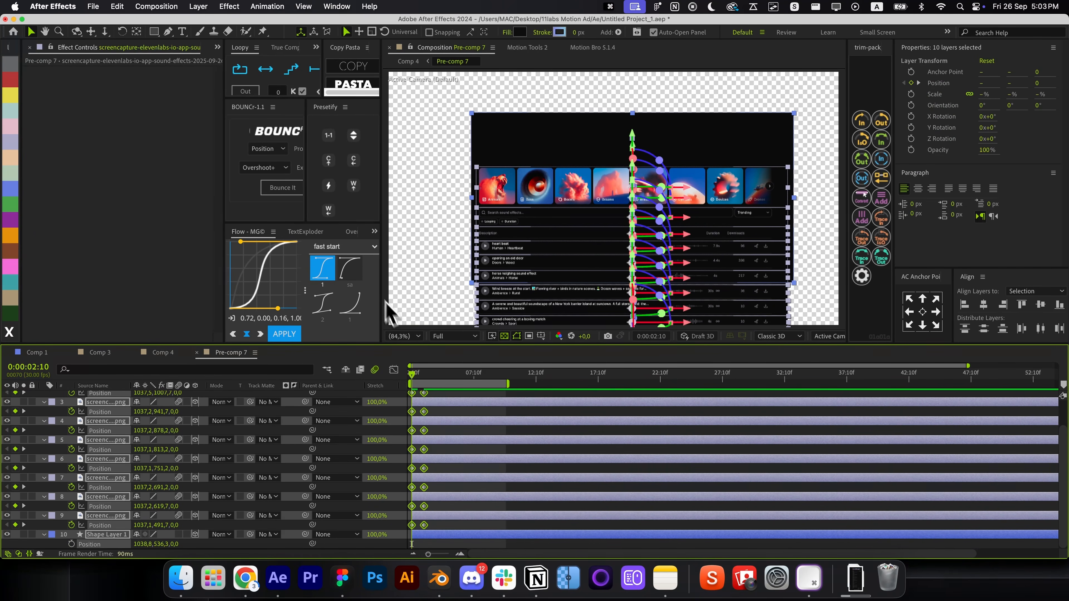
right_click(424, 434)
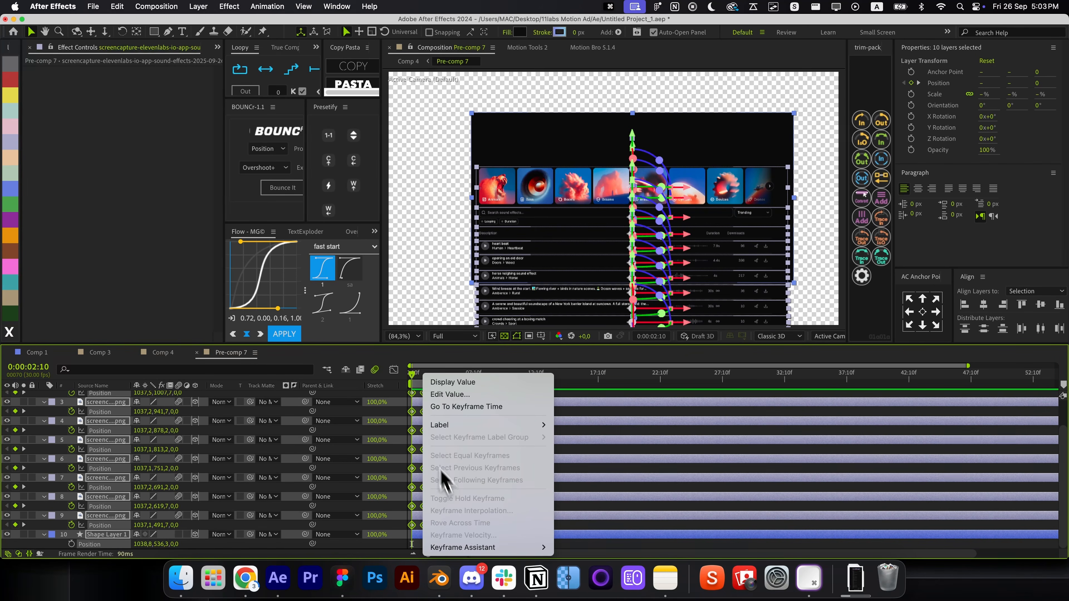
mouse_move(452, 548)
click(694, 472)
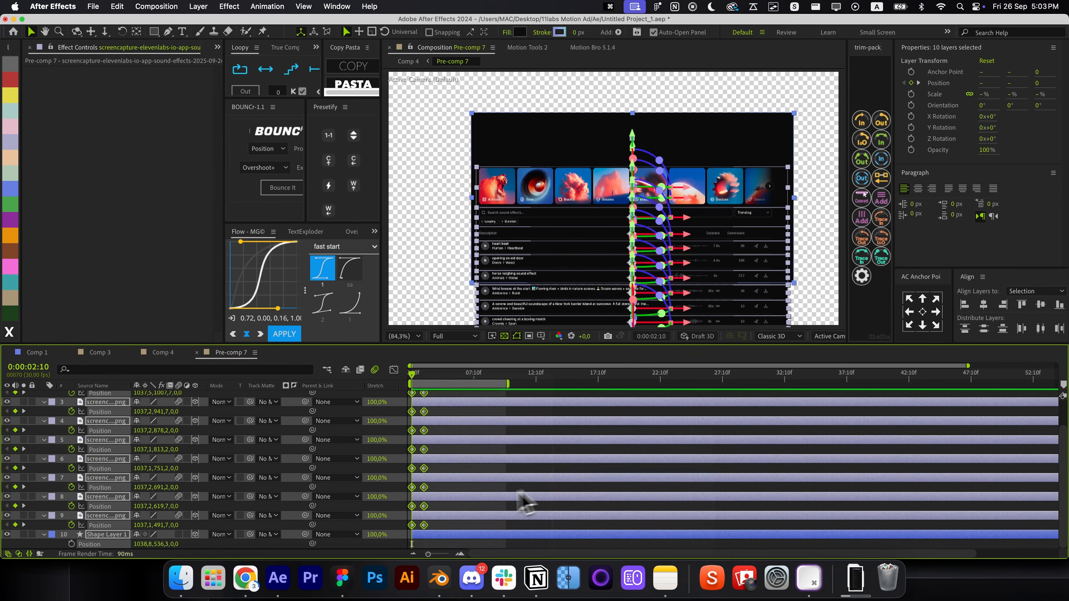
Reshape the Position speed curves so the movement peaks right at the start and slows down gradually to the last keyframe
click(394, 370)
key(=)
key(=)
key(=)
key(=)
key(=)
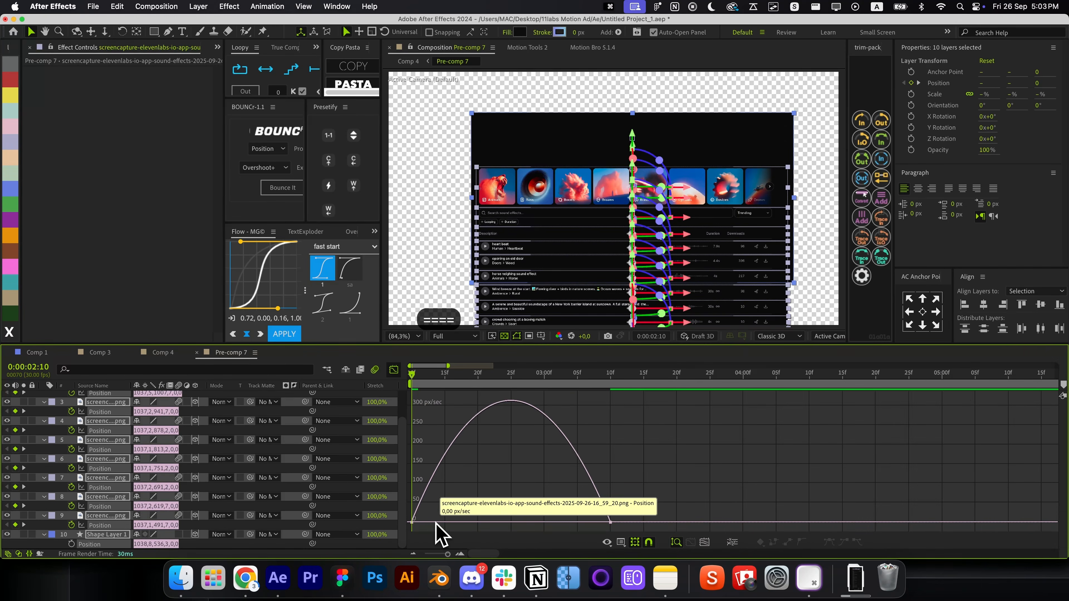
drag(880, 474, 330, 547)
drag(477, 519, 423, 519)
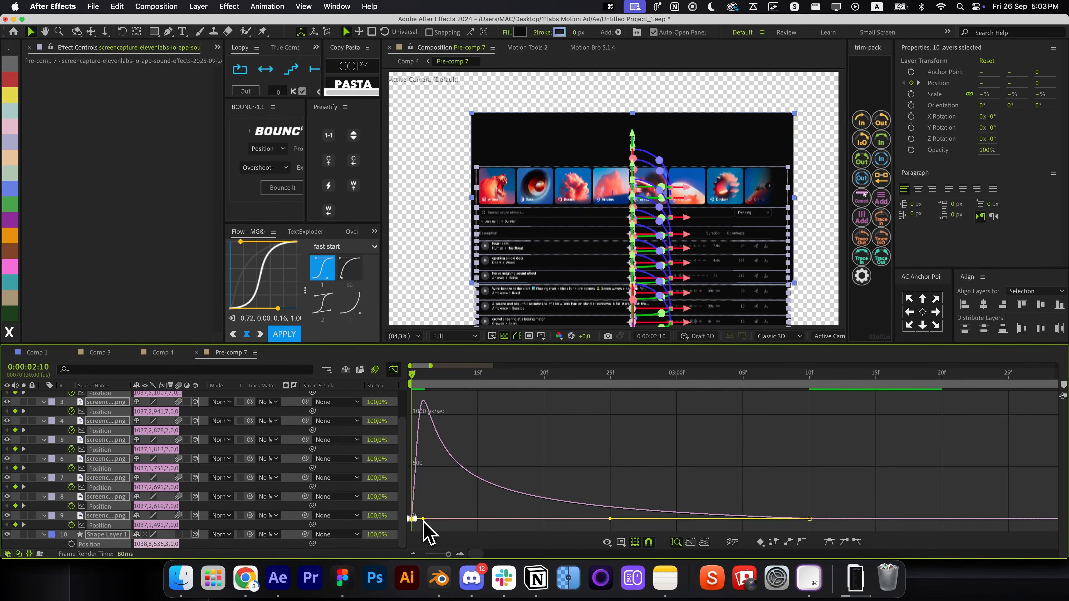
click(394, 369)
key(u)
click(466, 506)
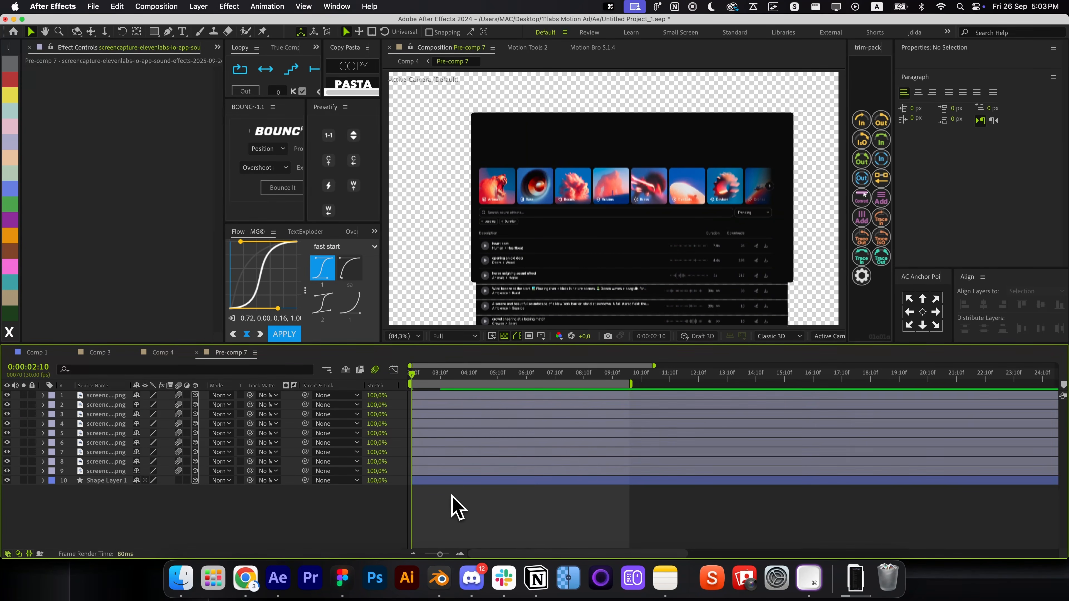
Stagger the nine screenshot layers using Motion Tools Sequence with offset 1 and step 1, and preview the result
key(;)
click(434, 472)
shift+click(424, 398)
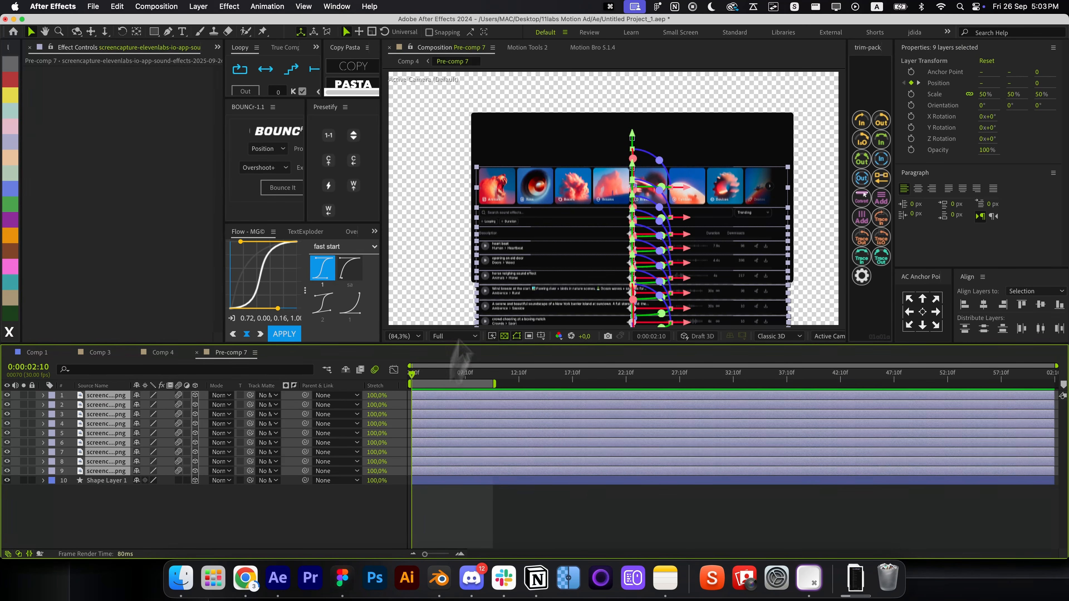
click(527, 47)
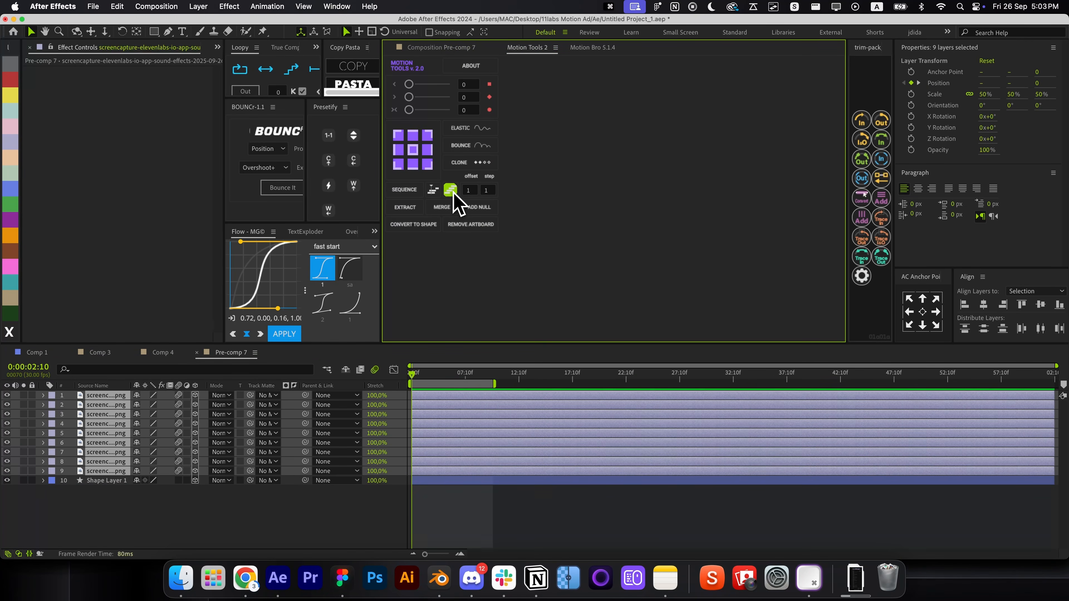
click(406, 189)
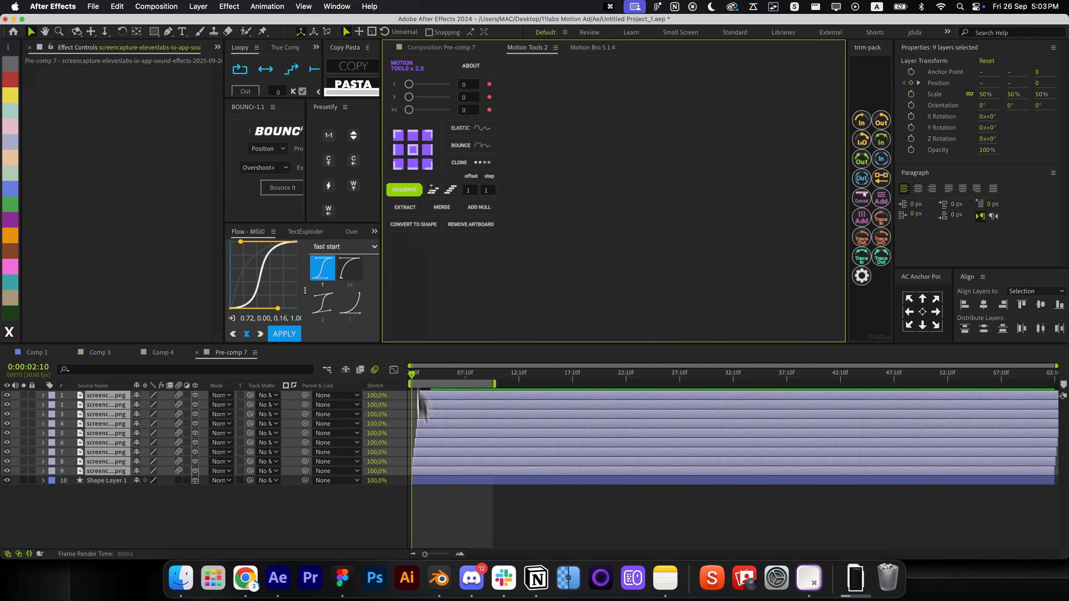
click(424, 495)
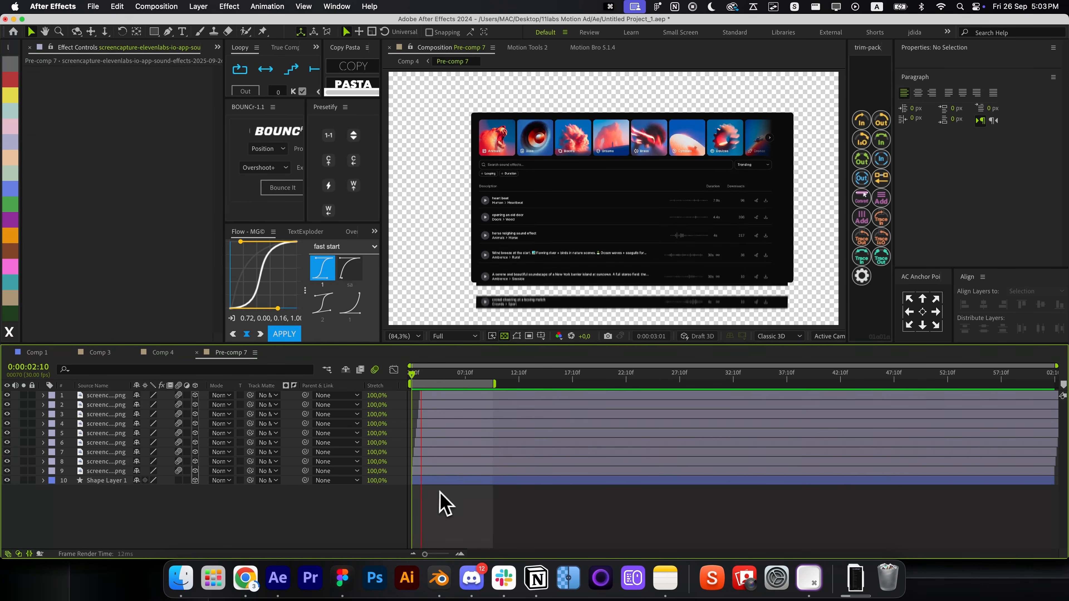
key(space)
Extend the staggered screenshot layers' in-points back to the composition start and preview the animation
click(426, 396)
shift+click(432, 462)
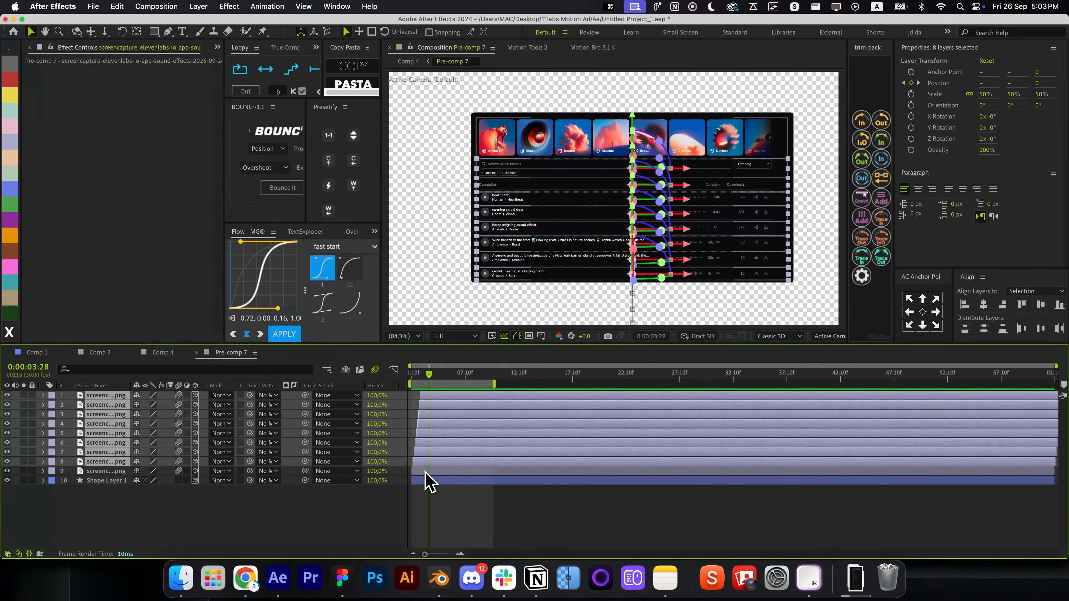
shift+click(425, 472)
drag(415, 444, 395, 439)
click(442, 518)
drag(424, 375, 396, 378)
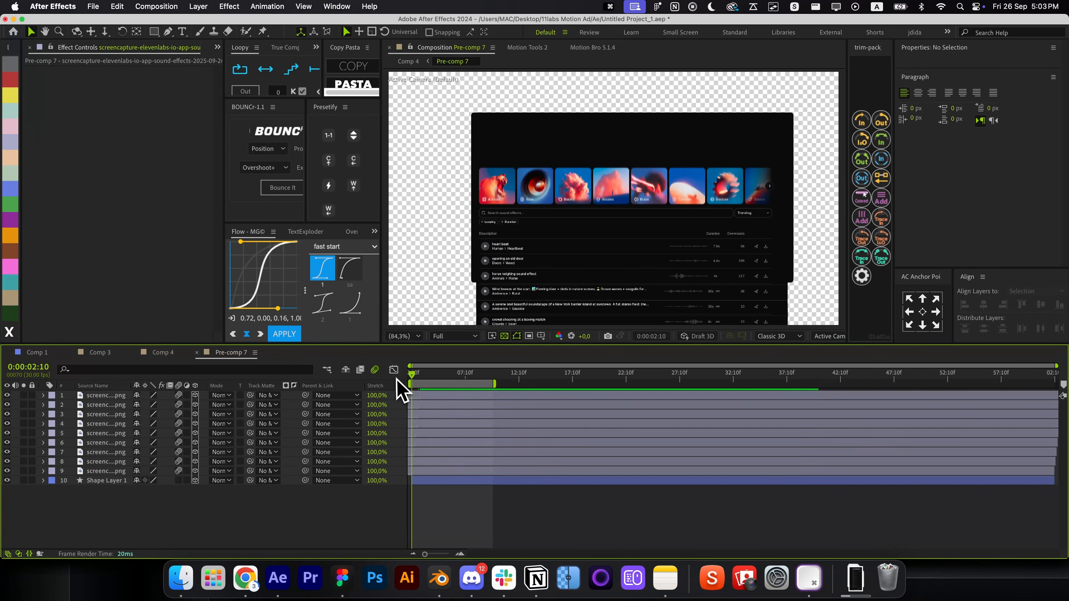
key(space)
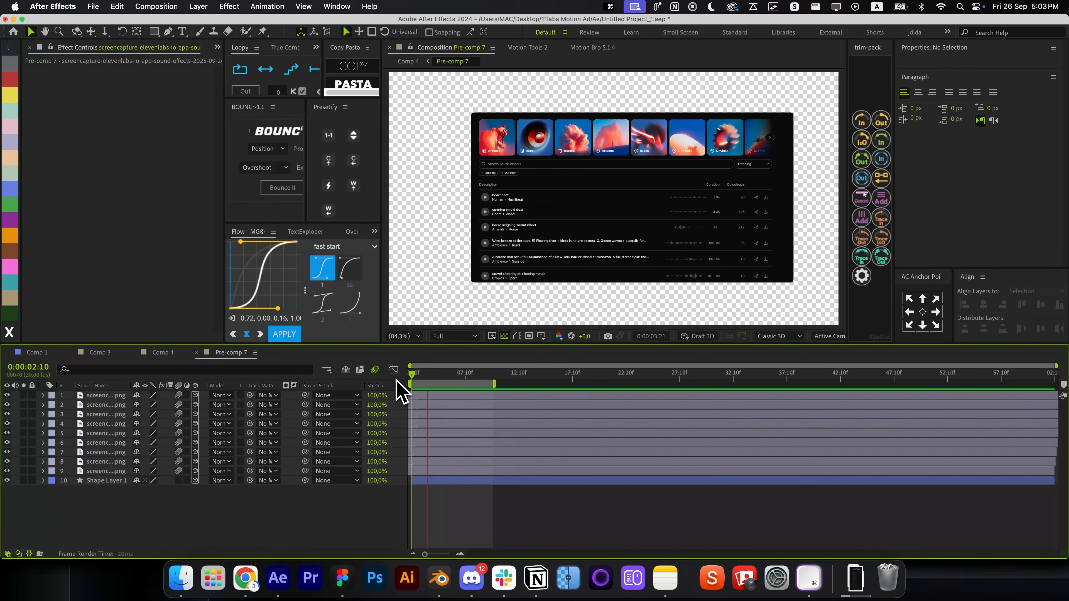
Undo the in-point extension and the staggering of the nine screenshot layers
key(super+z)
key(super+z)
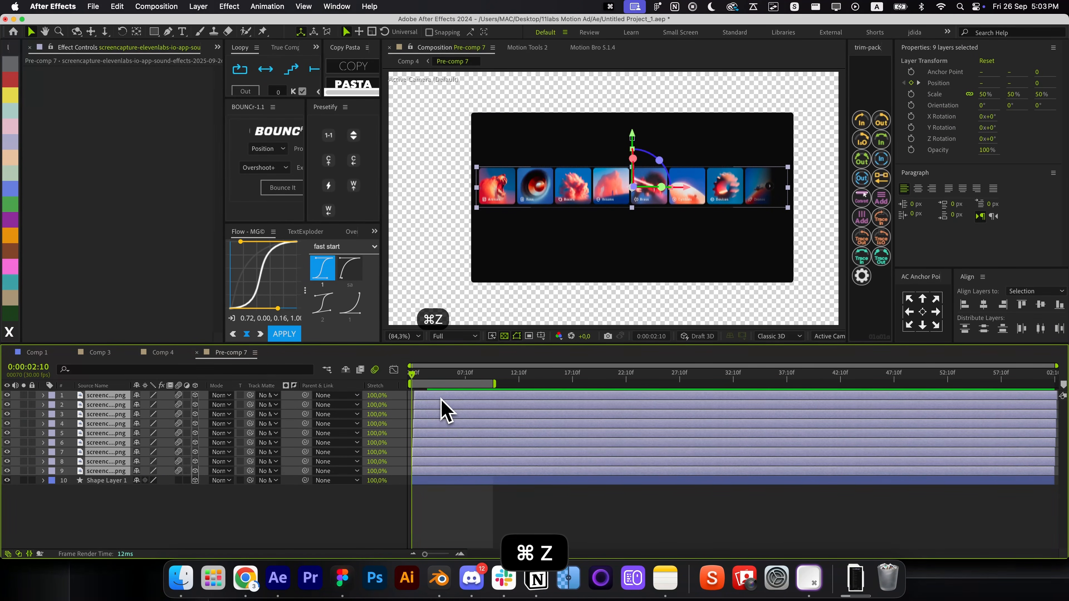
key(super+z)
Sequence the nine selected screenshot layers with Motion Tools at offset 1 and step 1, and check the staggered slide-up
click(529, 47)
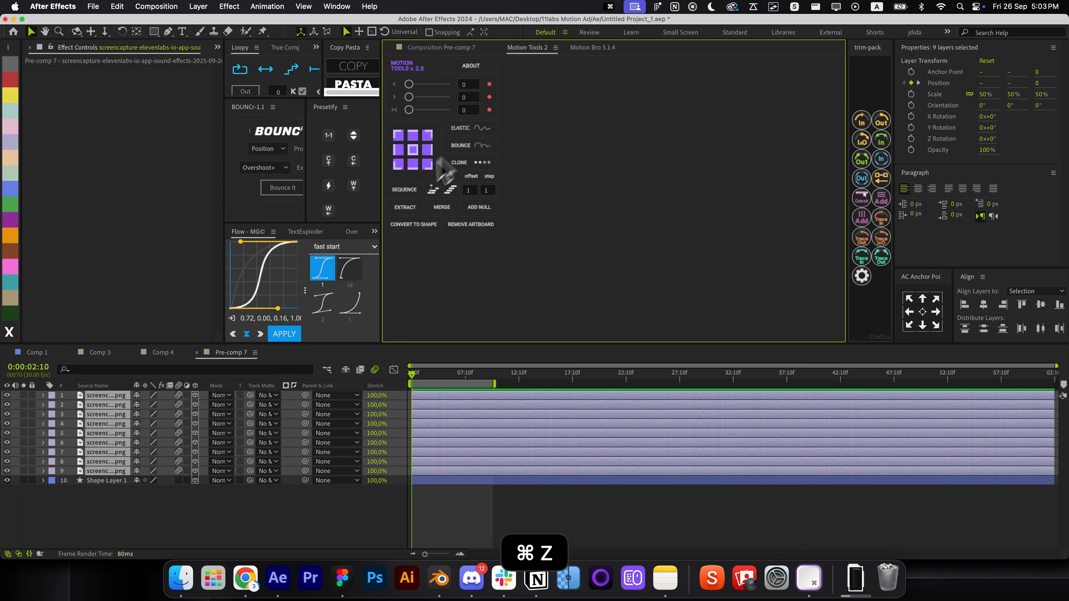
click(404, 190)
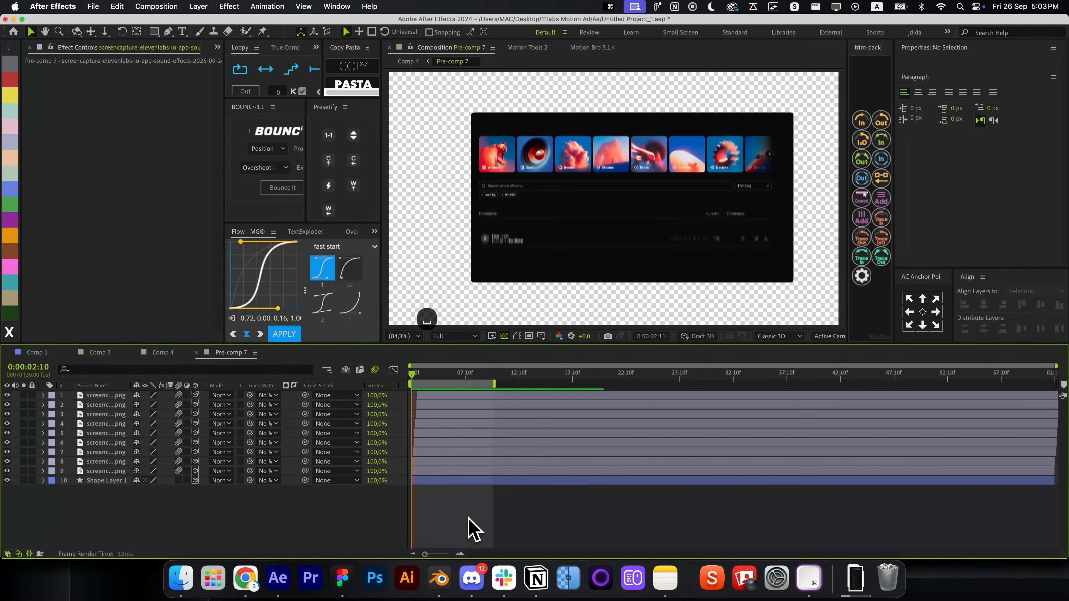
drag(430, 374, 449, 375)
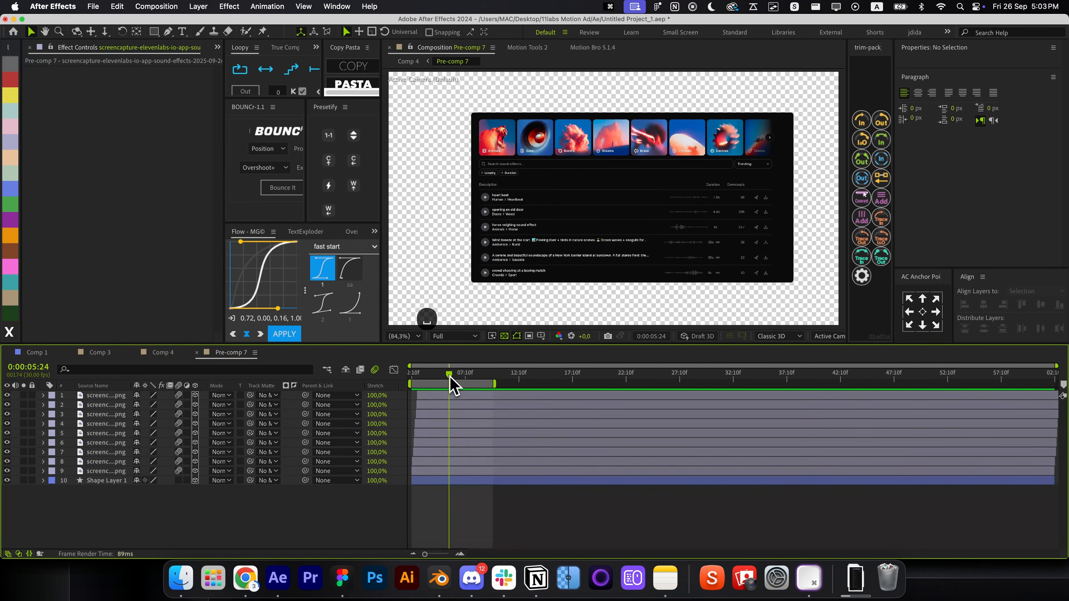
Select the nine screenshot layers and set Shape Layer 1 as their track matte
drag(436, 478, 440, 406)
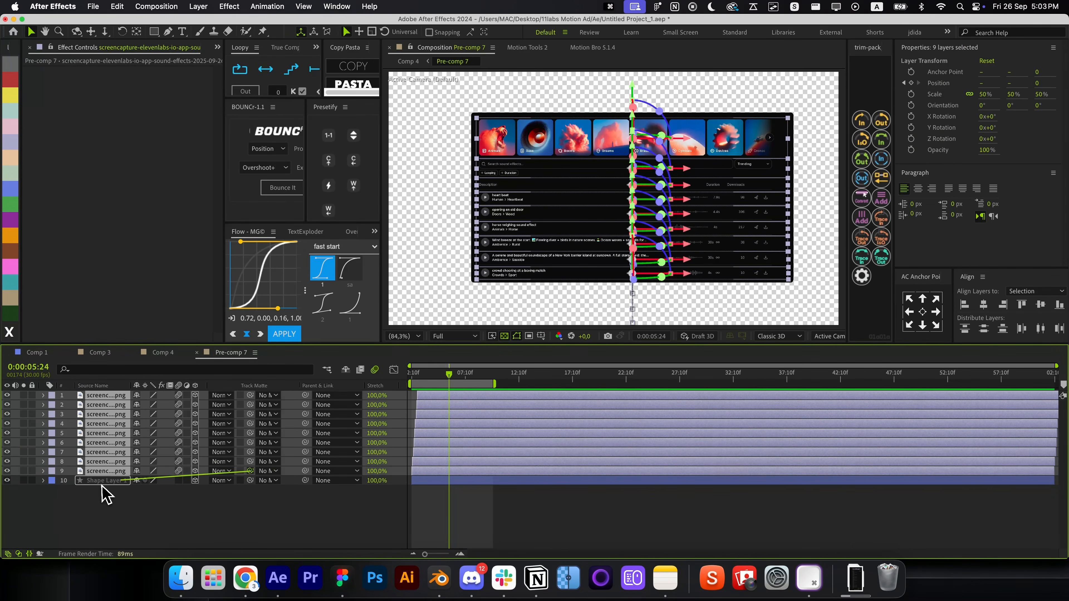
drag(104, 495, 103, 482)
click(558, 522)
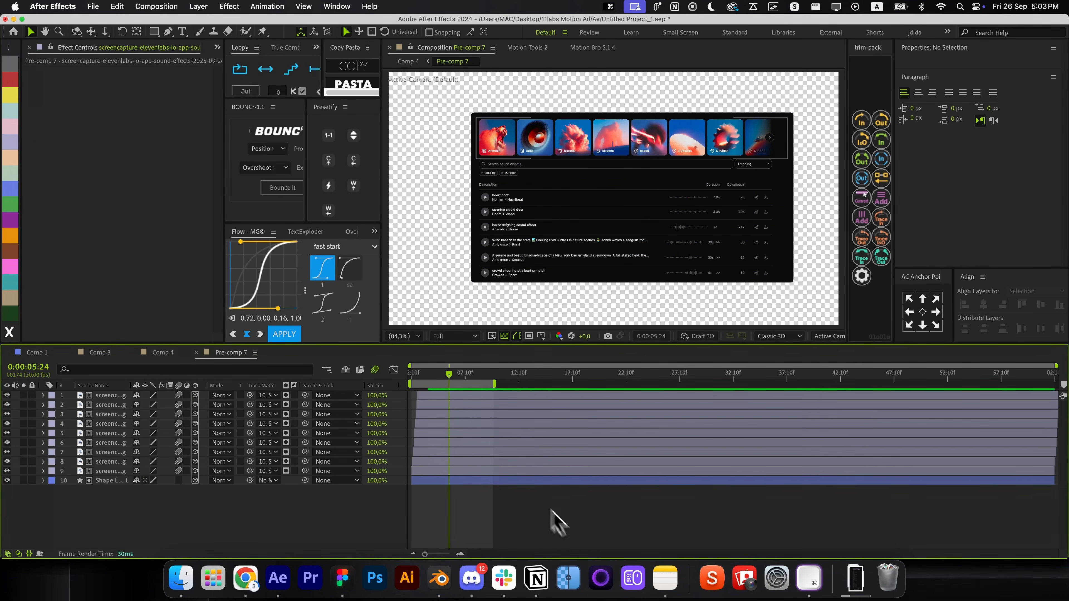
Close the panel precomp and preview its slide-up animation in Comp 4
drag(448, 373, 407, 383)
key(cmd+w)
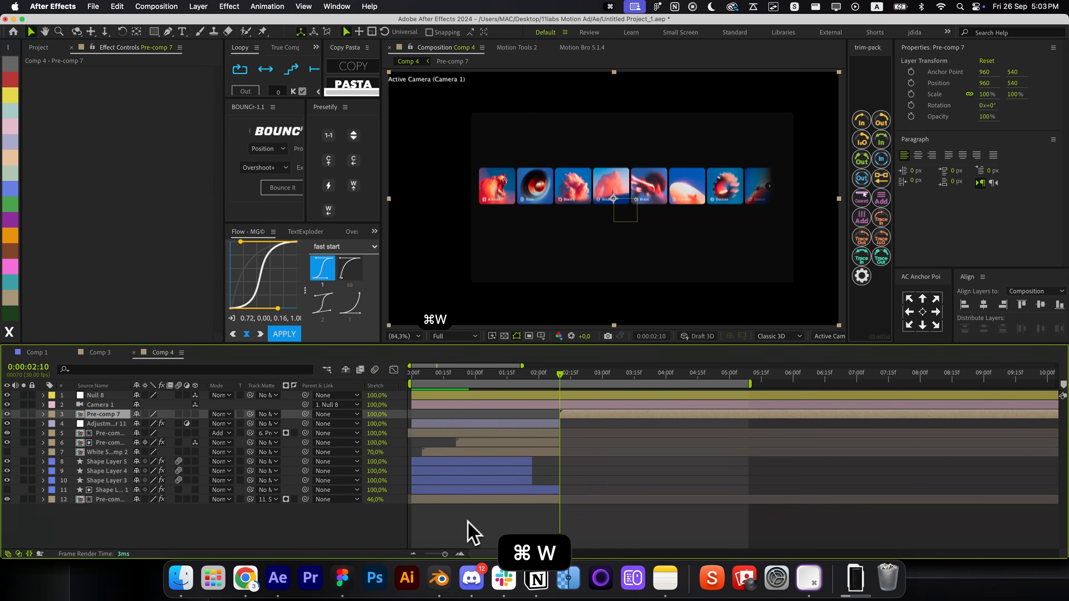
key(space)
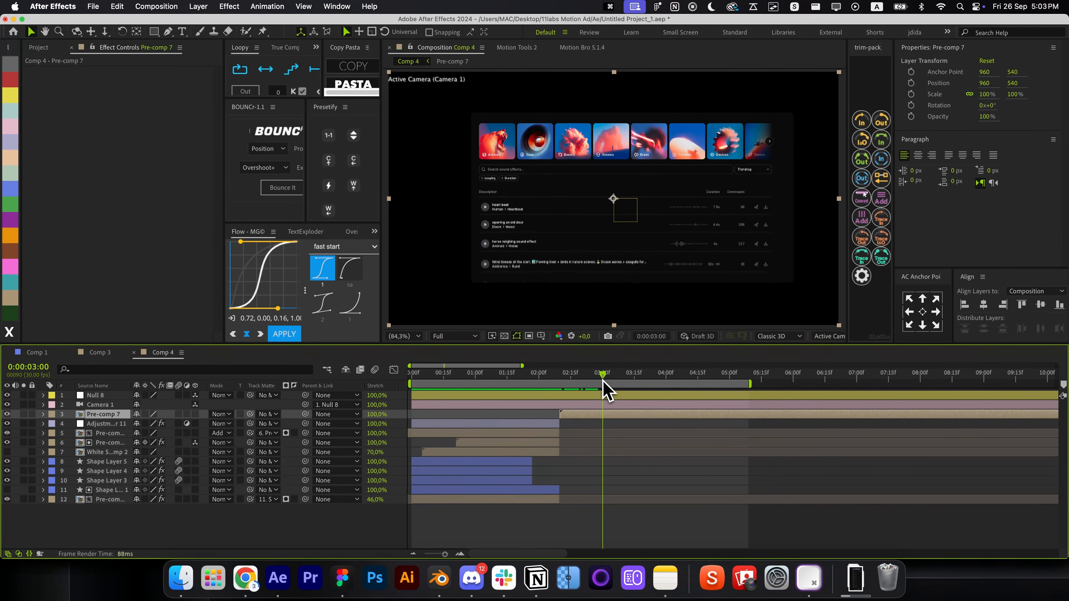
Draw a black ellipse about 1025 px in diameter over the upper-left corner of Comp 4 as a new shape layer
click(555, 427)
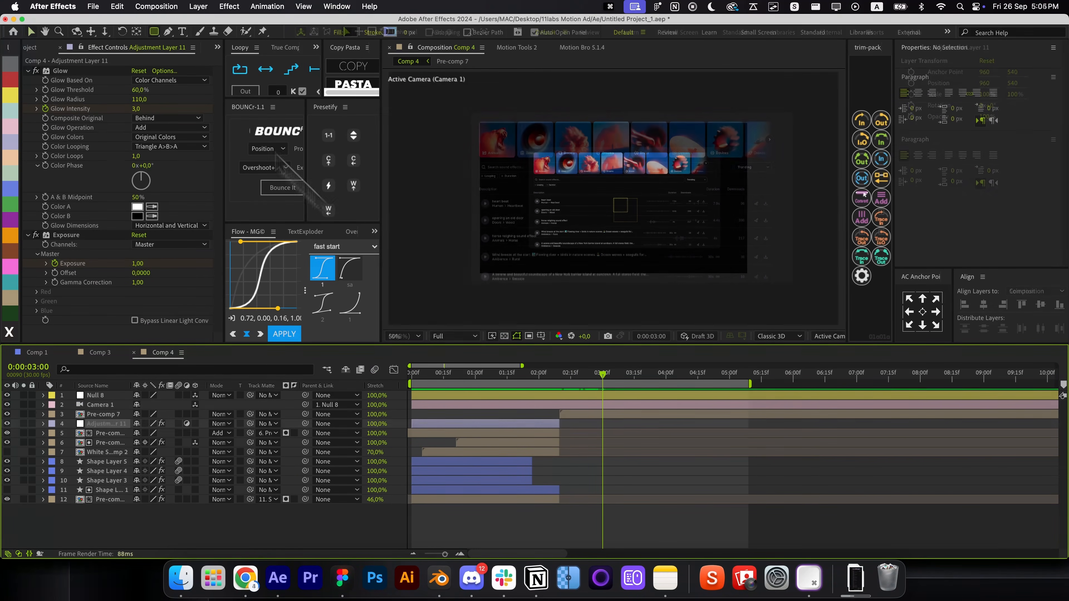
drag(156, 32, 184, 56)
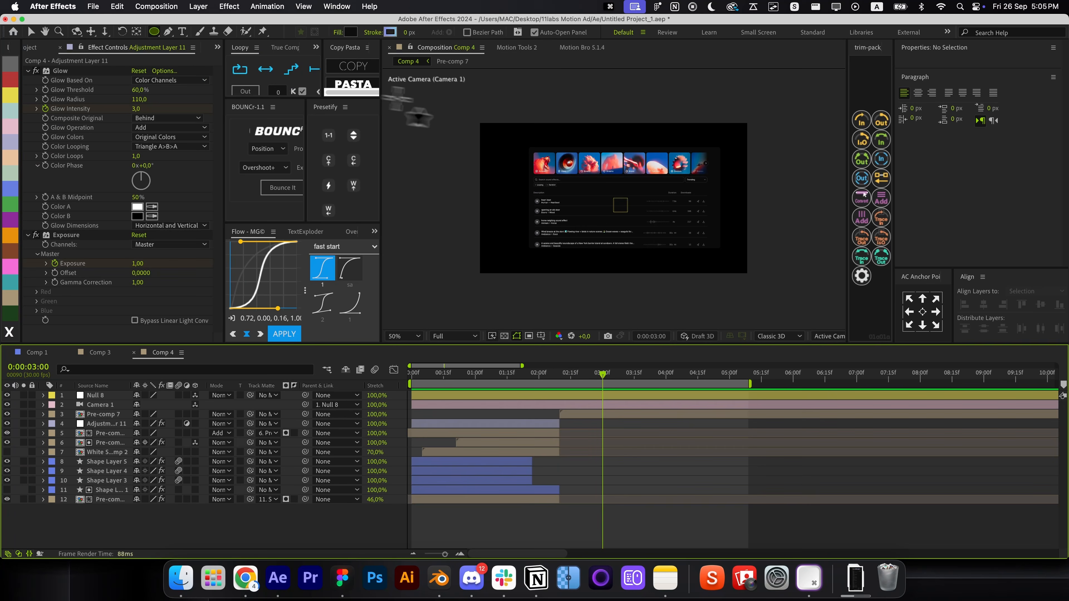
drag(441, 88, 531, 165)
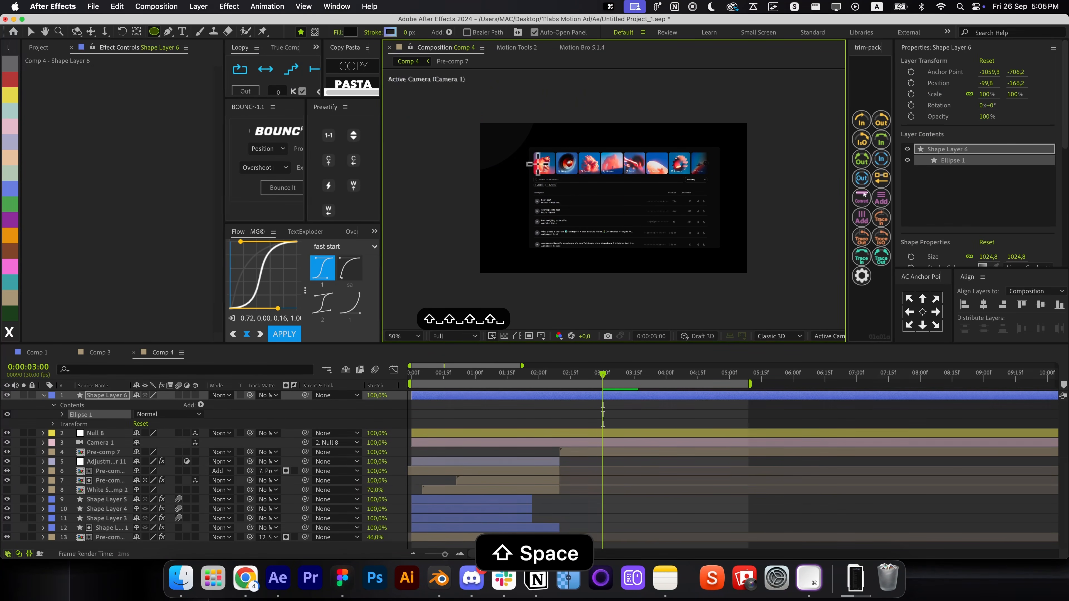
Trim the ellipse layer's in-point to the start of Pre-comp 7 and place it directly below Pre-comp 7 in the stack
key(t)
key(t)
key(space)
drag(563, 397, 709, 411)
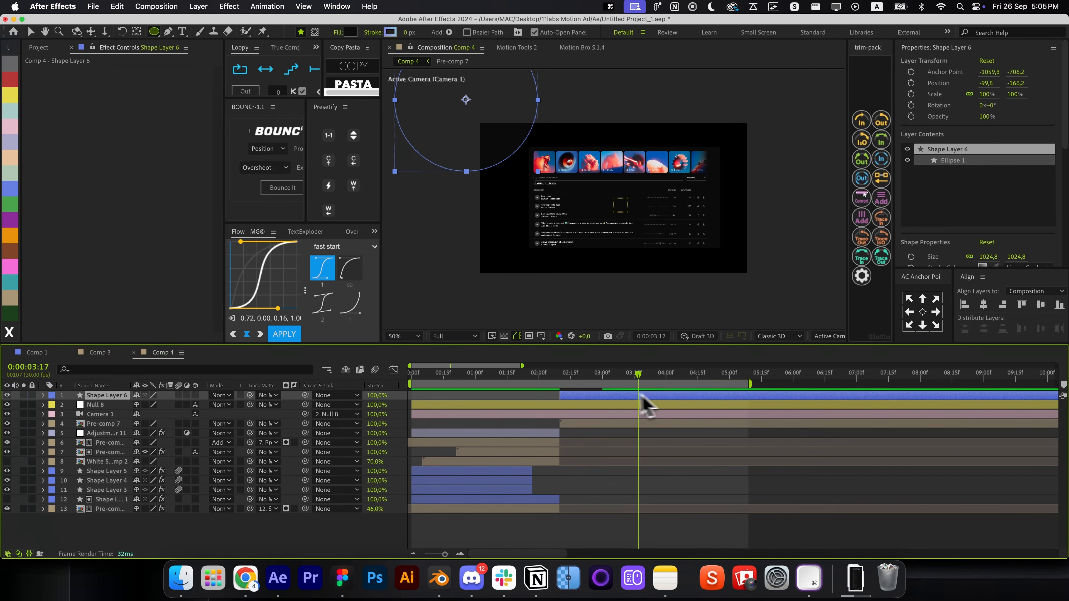
key(super+bracketleft)
key(super+bracketleft)
key(super+bracketleft)
Apply a Fill effect to the ellipse layer with the colour 0E9A82
key(alt+space)
text(fill)
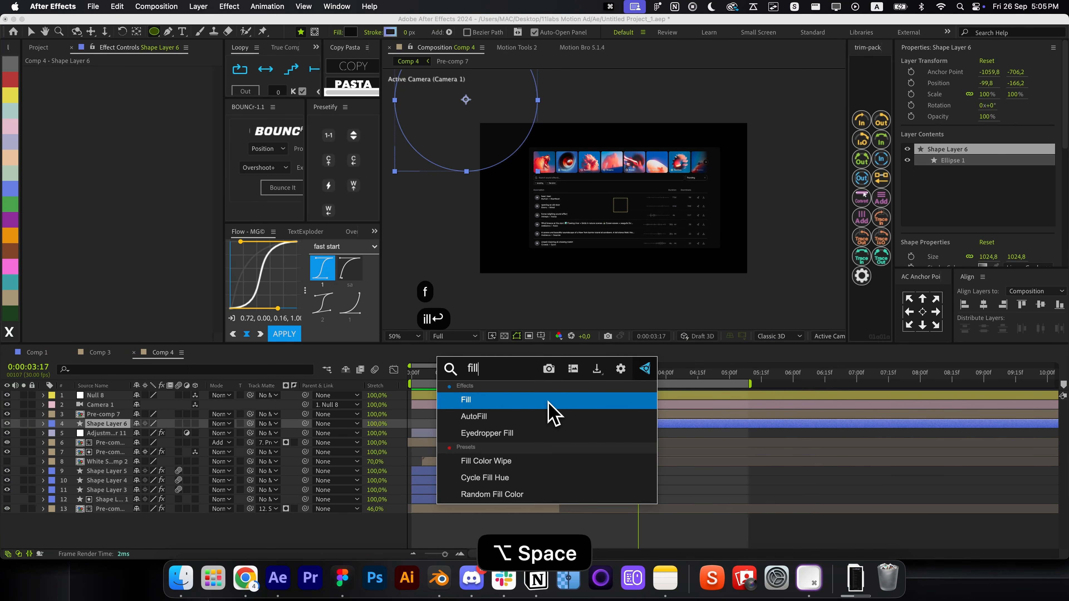
key(Return)
click(137, 99)
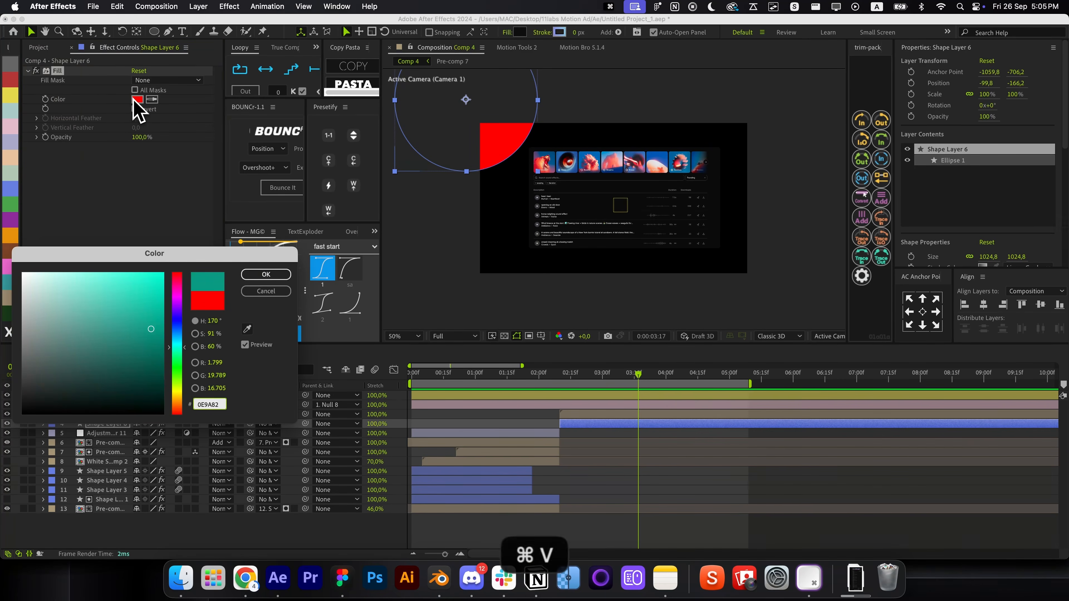
text(0E9A82)
key(Return)
Add Fast Box Blur to the green ellipse and raise its Blur Radius to 289 for a soft corner glow
key(alt+space)
text(fas)
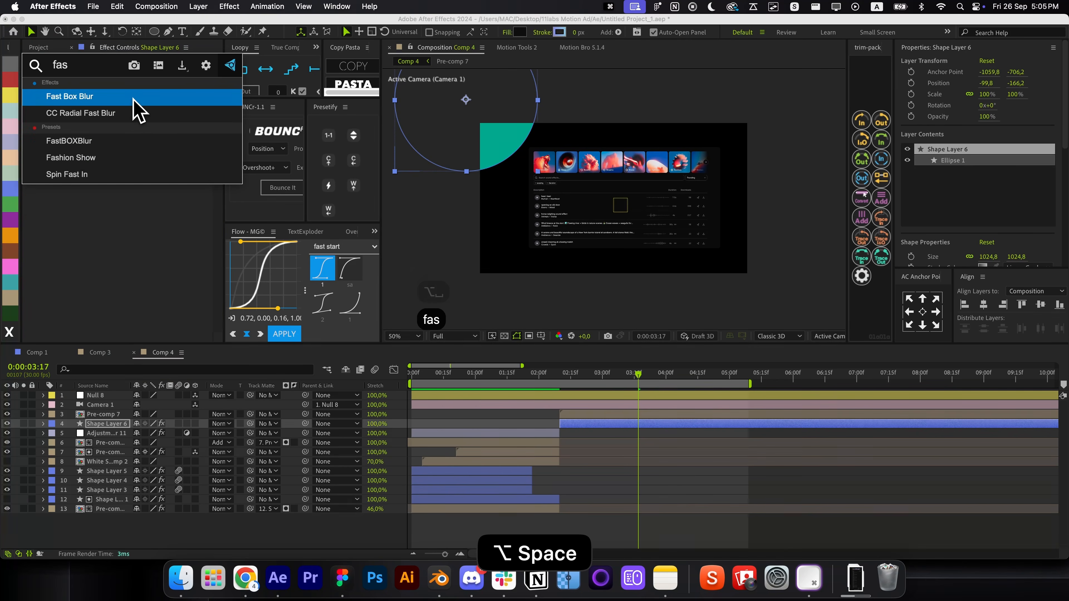
key(Return)
key(shift+super+h)
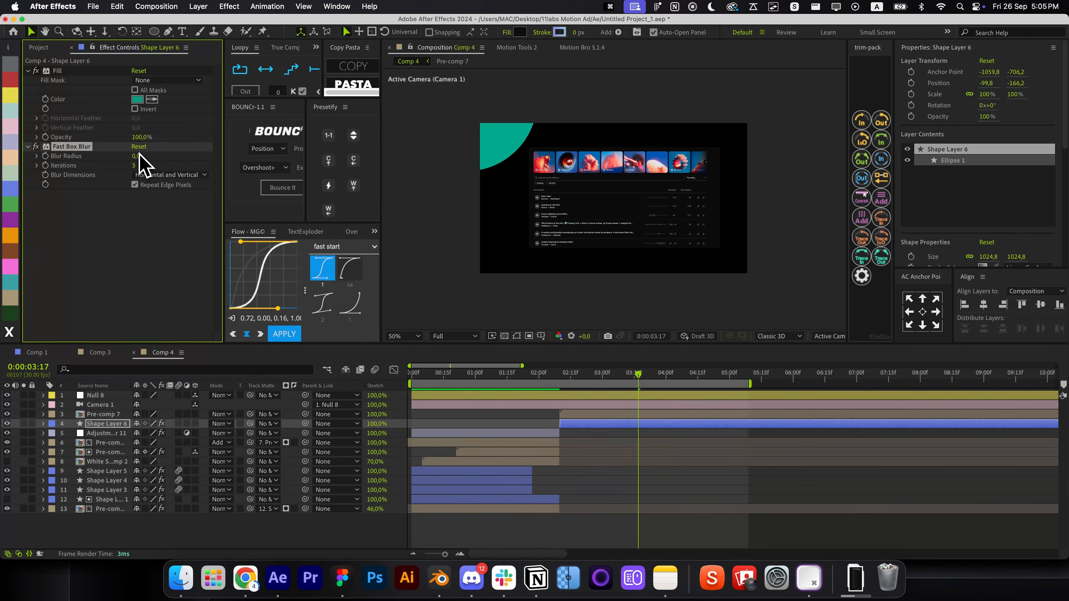
drag(136, 156, 253, 153)
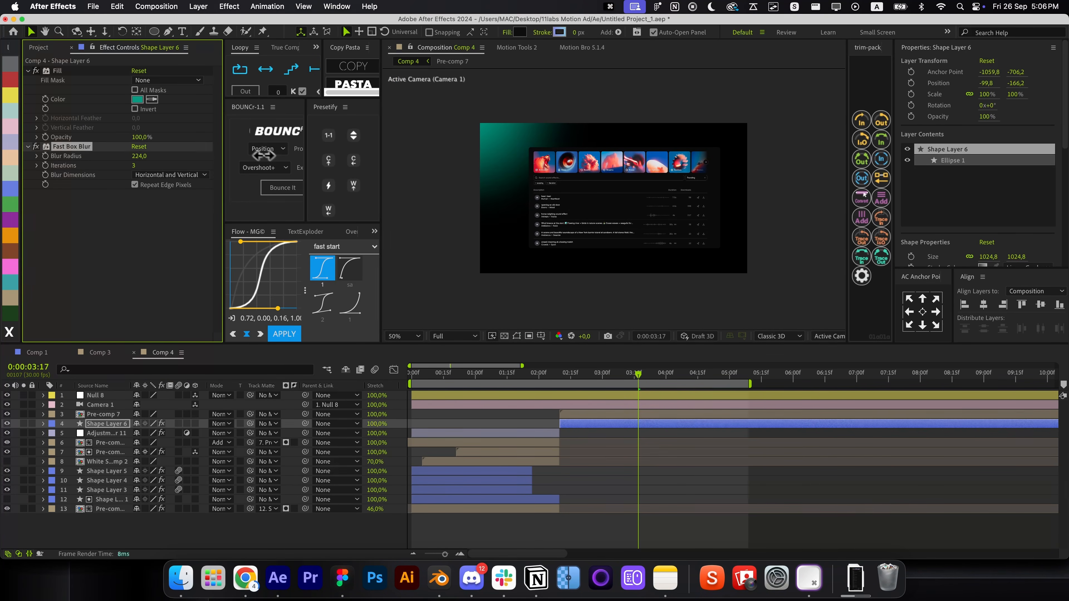
click(515, 410)
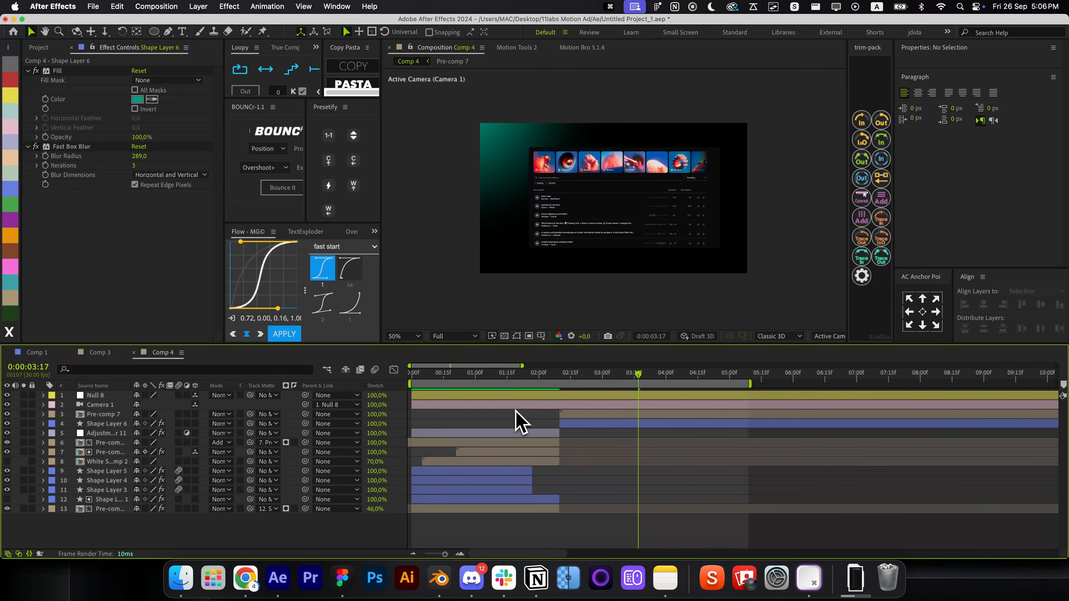
Duplicate the green glow layer and move the copy straight across to the upper-right corner, at X position 2103
key(alt+slash)
click(609, 425)
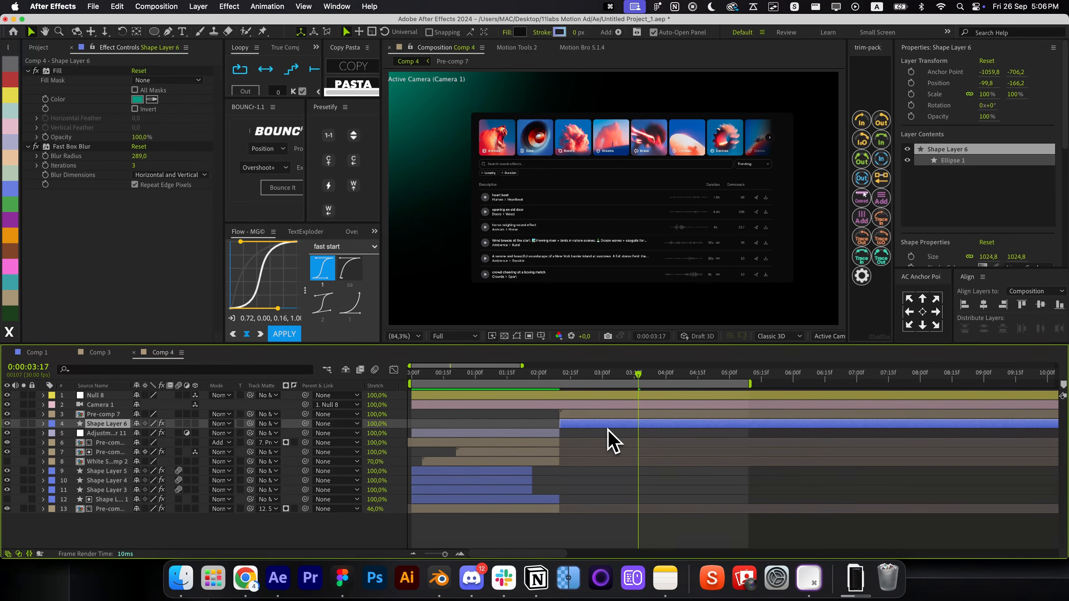
key(cmd+d)
drag(436, 141, 926, 101)
key(cmd+shift+1)
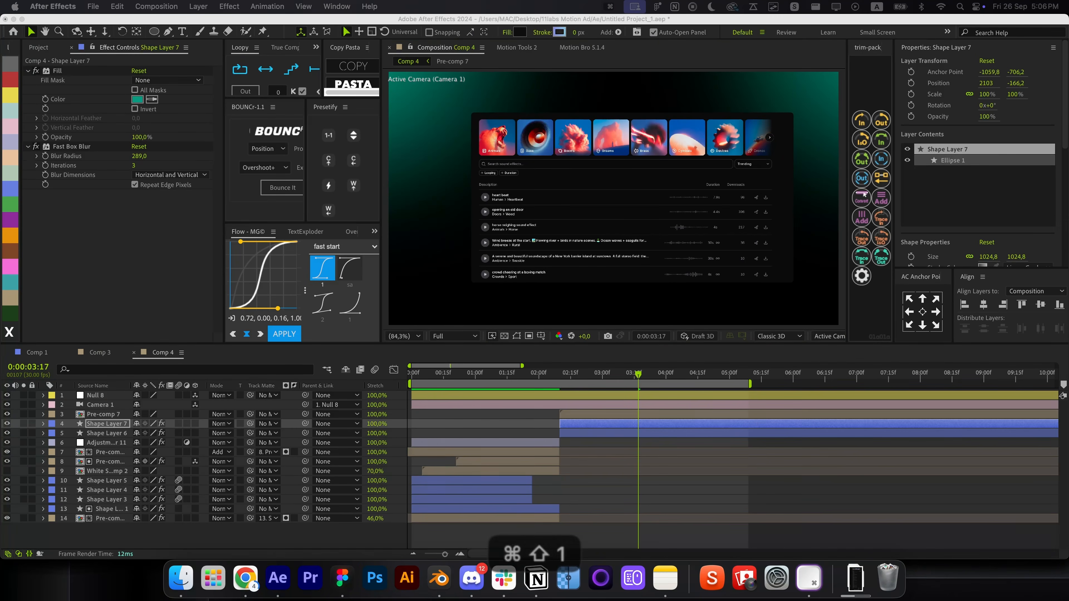
Change the duplicate glow's Fill colour to blue 0B5AA4 and brighten it to 1184EF
click(137, 99)
text(0B5AA4)
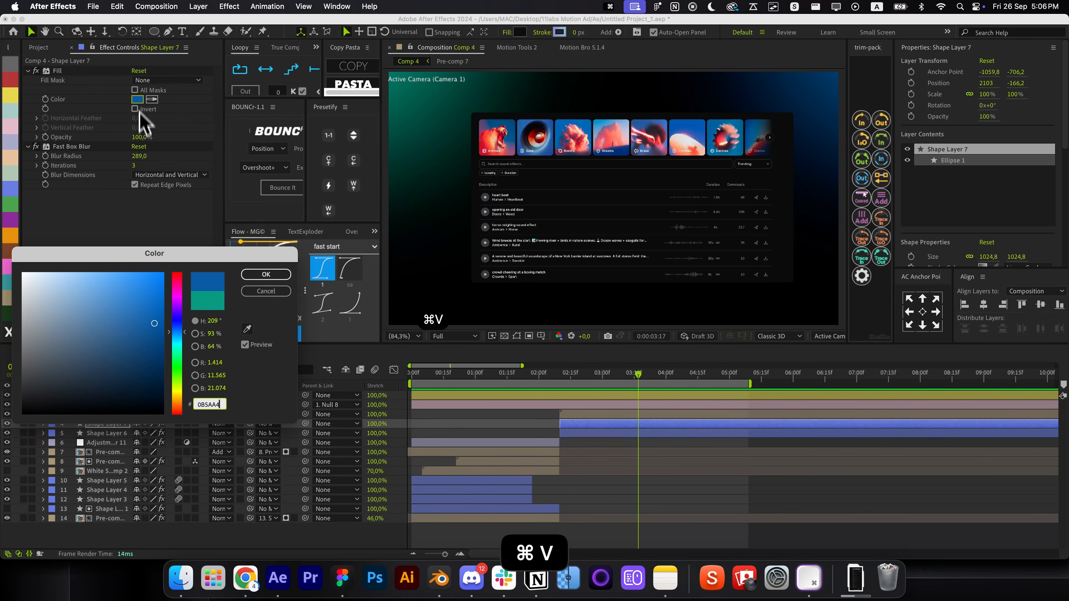
drag(155, 323, 153, 281)
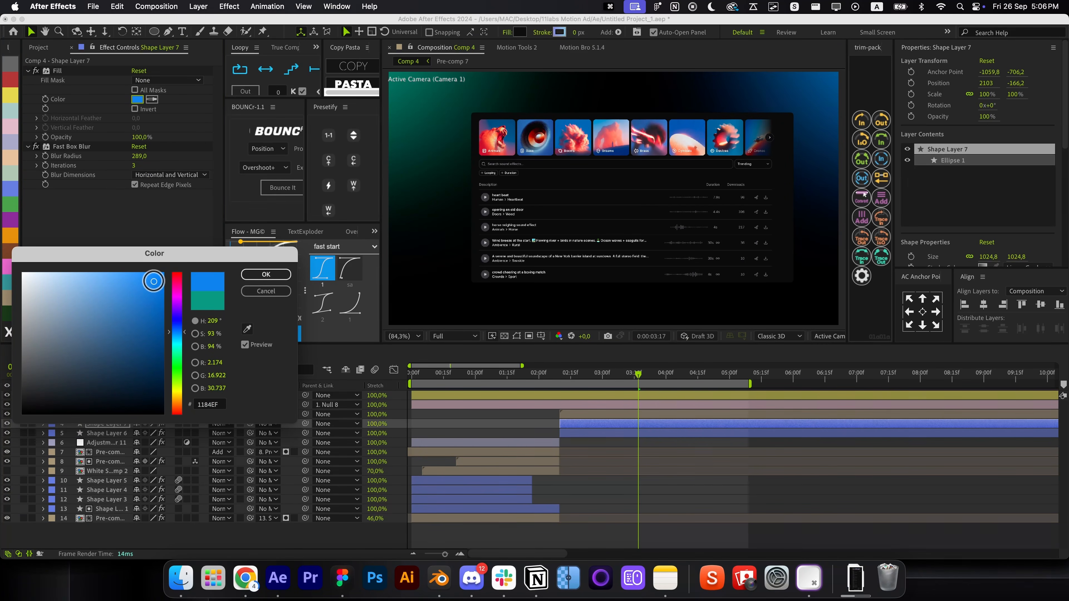
click(263, 275)
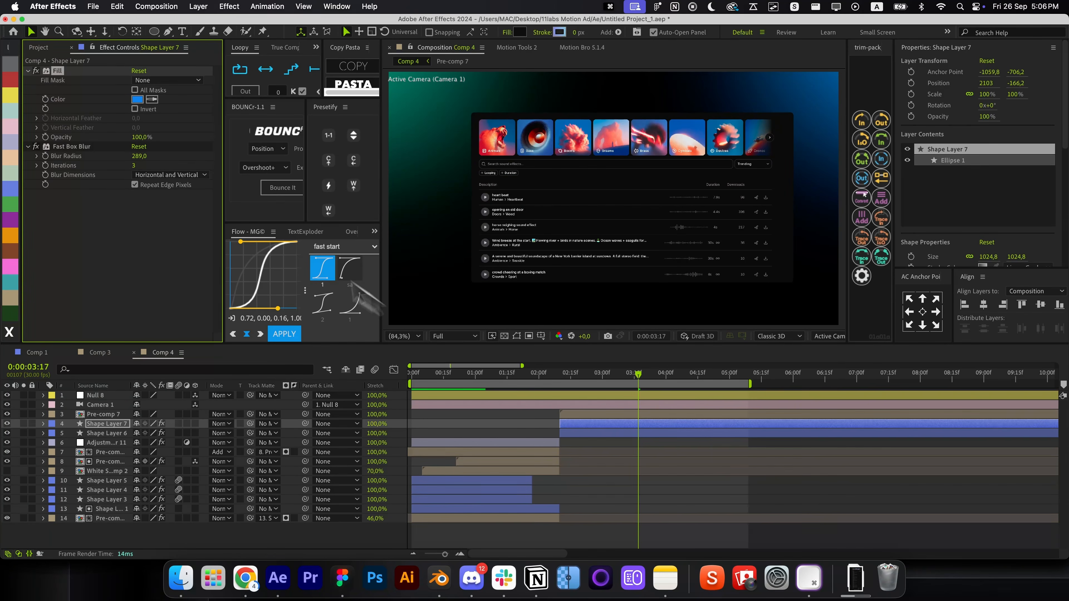
Set the blue glow's Blur Radius to 333 and copy its Fast Box Blur onto the green glow layer
text(333)
click(71, 146)
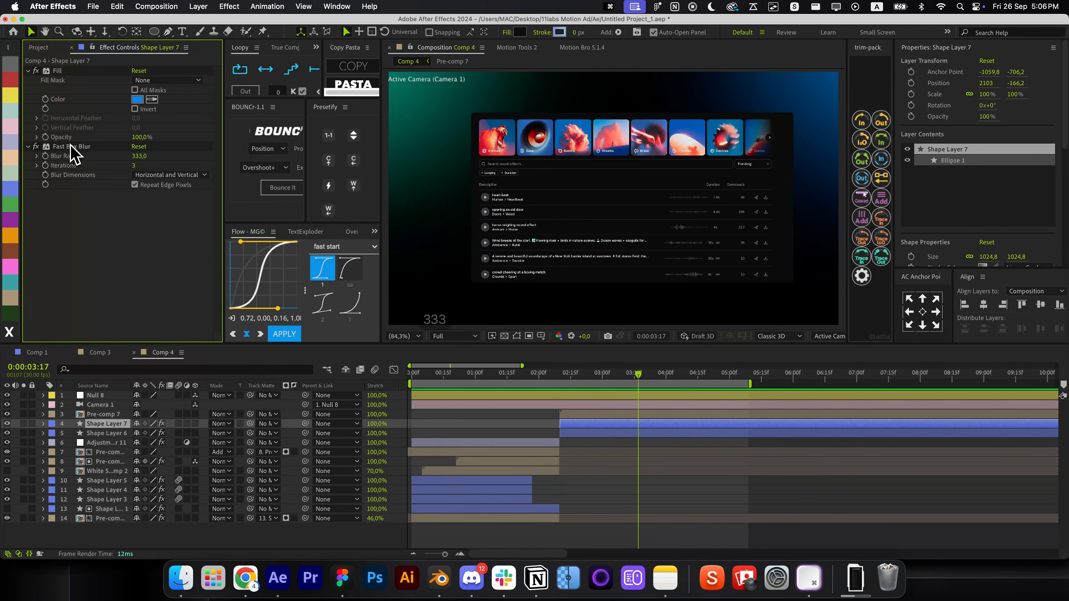
key(cmd+c)
click(117, 436)
key(cmd+v)
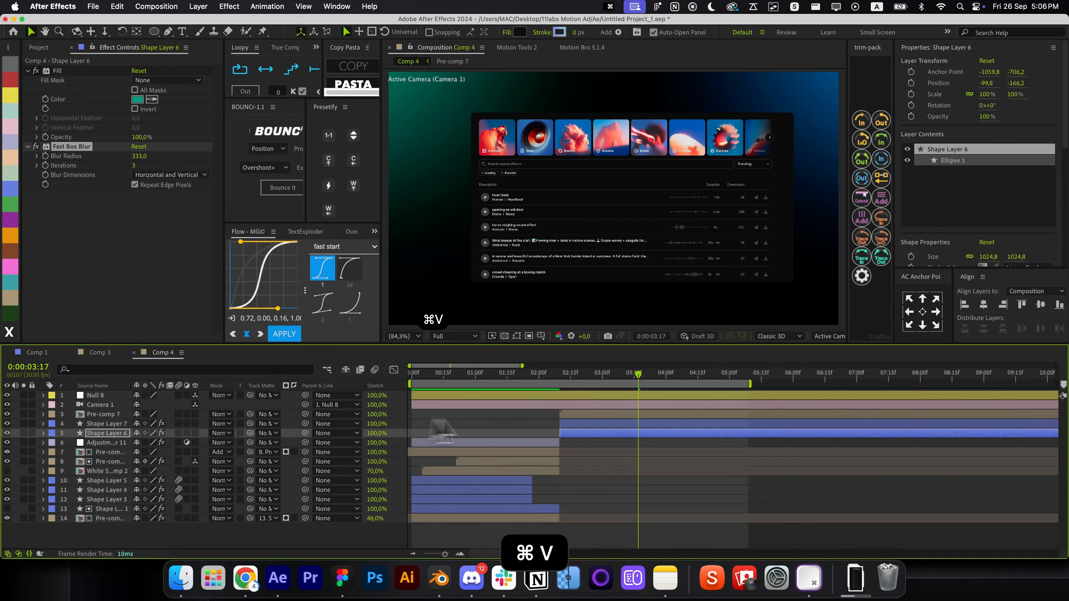
click(539, 430)
Make Shape Layers 6 and 7 3D and shift both vertically to Y position 197.8 behind the panel's upper corners
click(587, 436)
shift+click(588, 425)
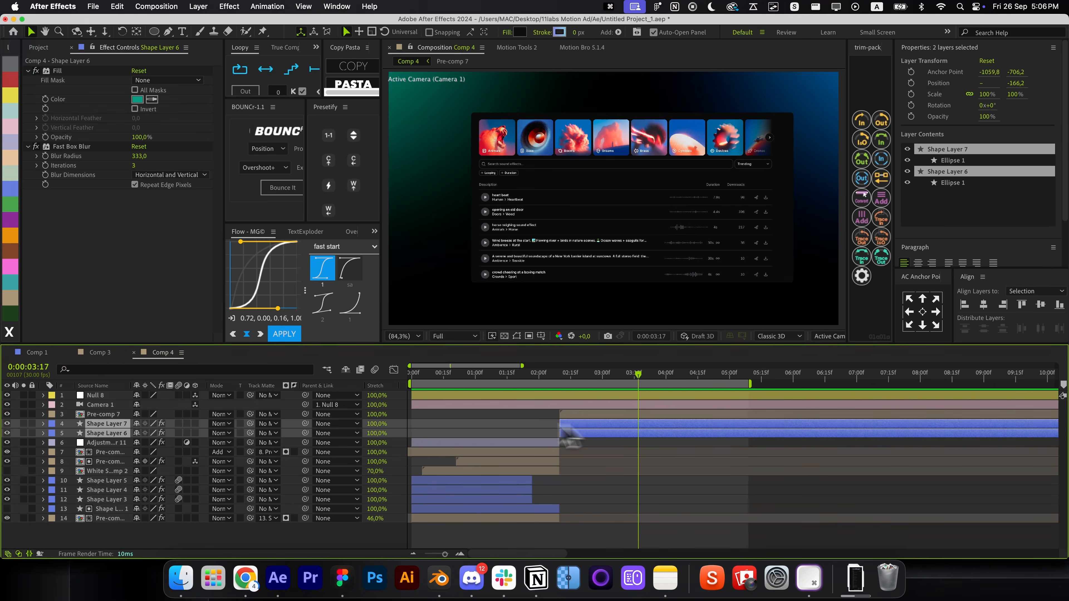
click(195, 424)
key(super+shift+h)
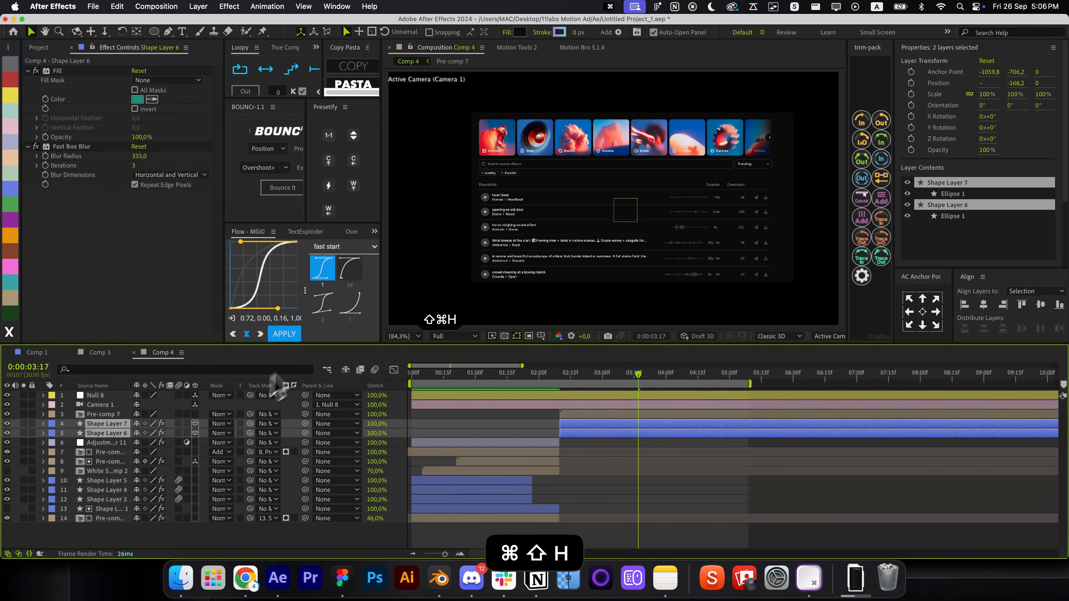
scroll(599, 165, down, 1)
drag(504, 95, 494, 143)
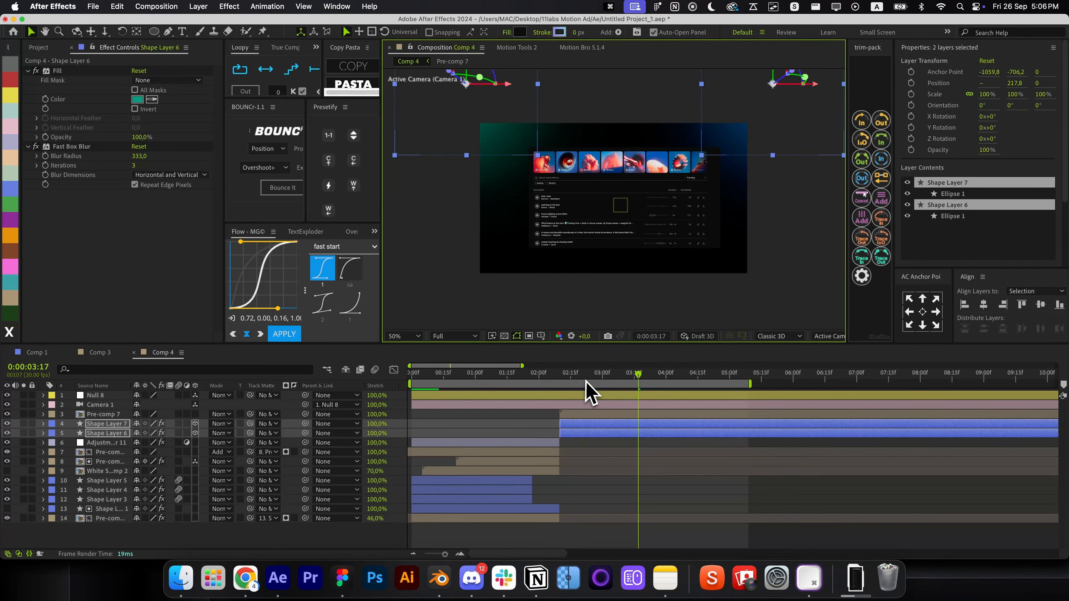
click(565, 381)
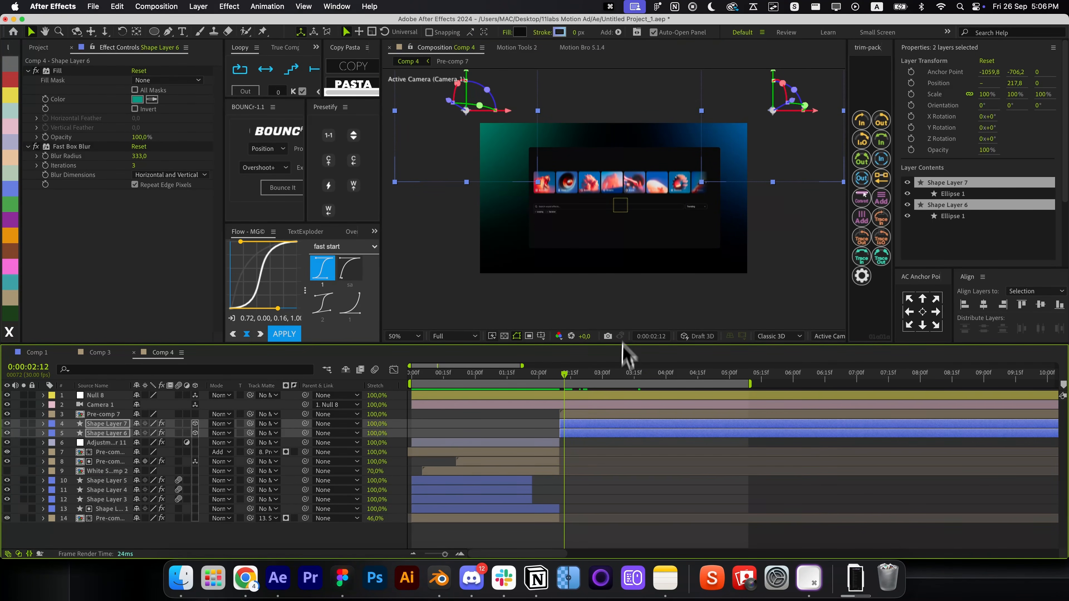
click(684, 381)
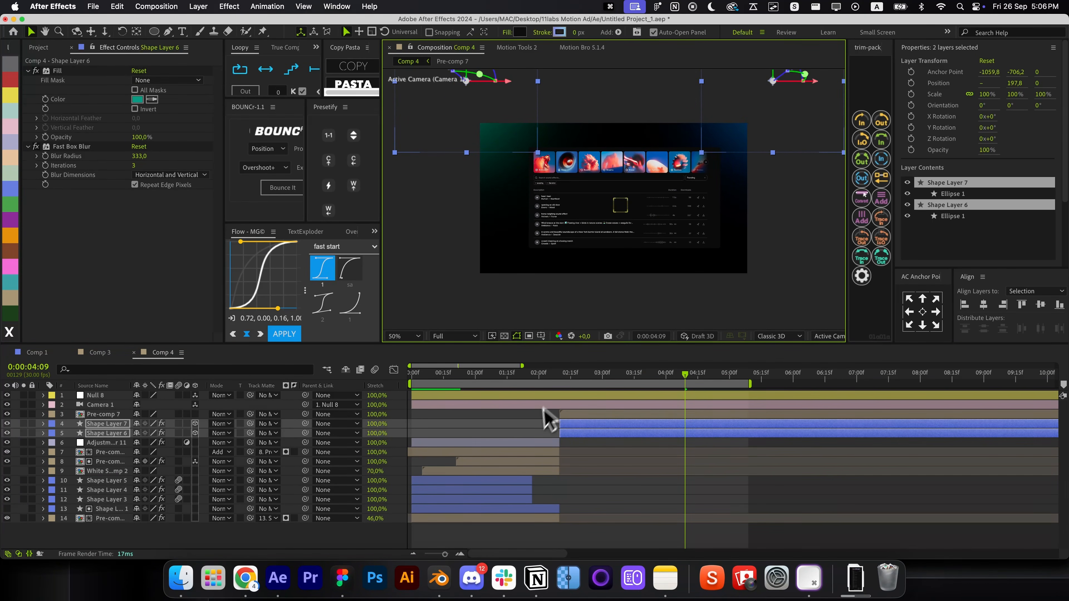
click(538, 429)
key(alt+slash)
Make Pre-comp 7 a 3D layer, centre it in the view, and keyframe its Position at 960, 1040, 0 at 0:00:04:09
click(146, 414)
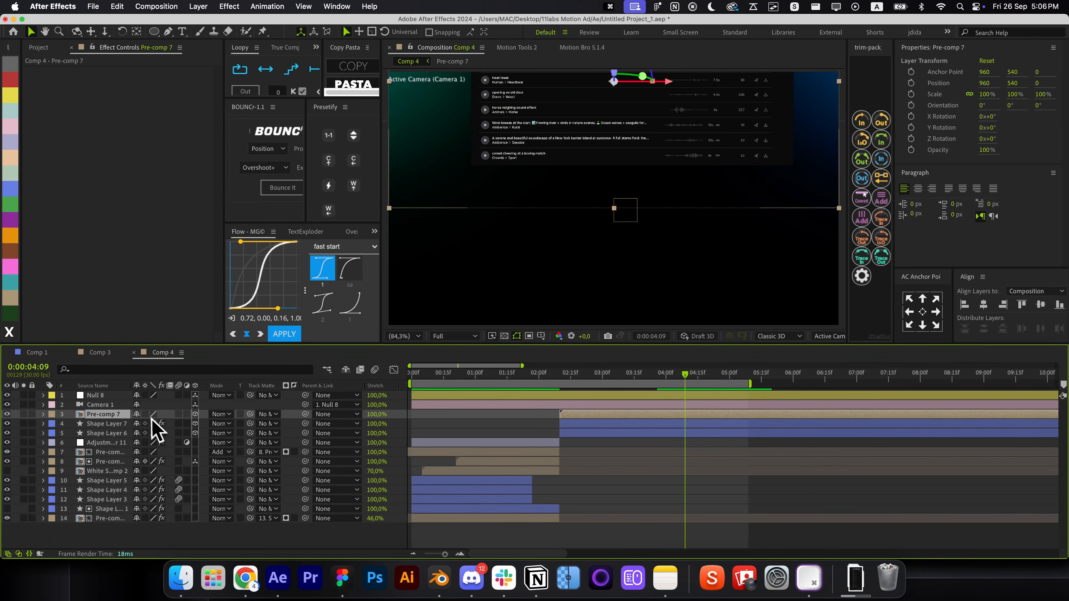
key(super+Home)
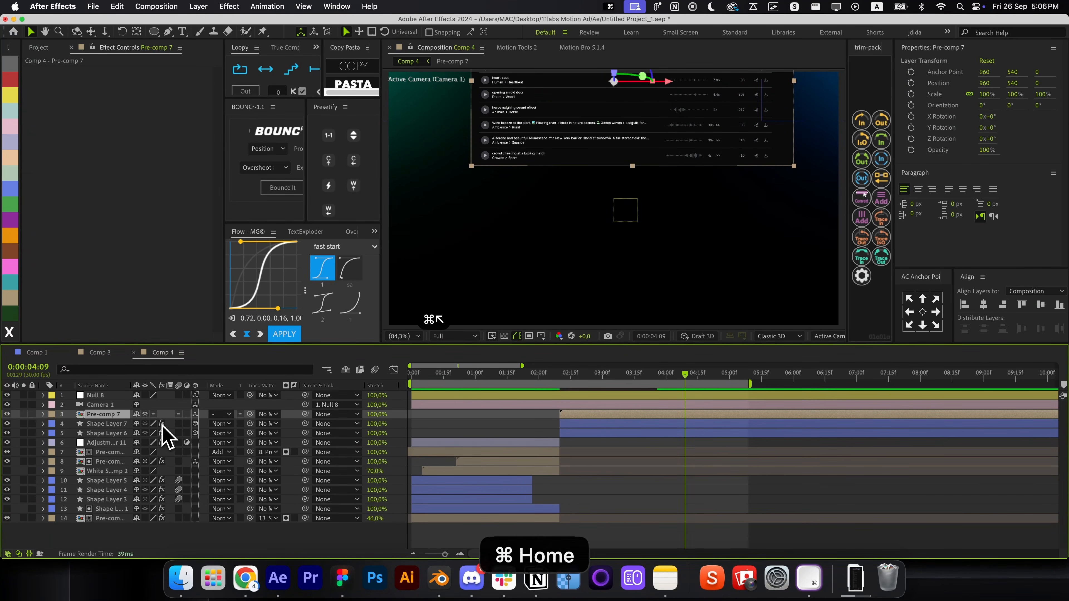
key(alt+p)
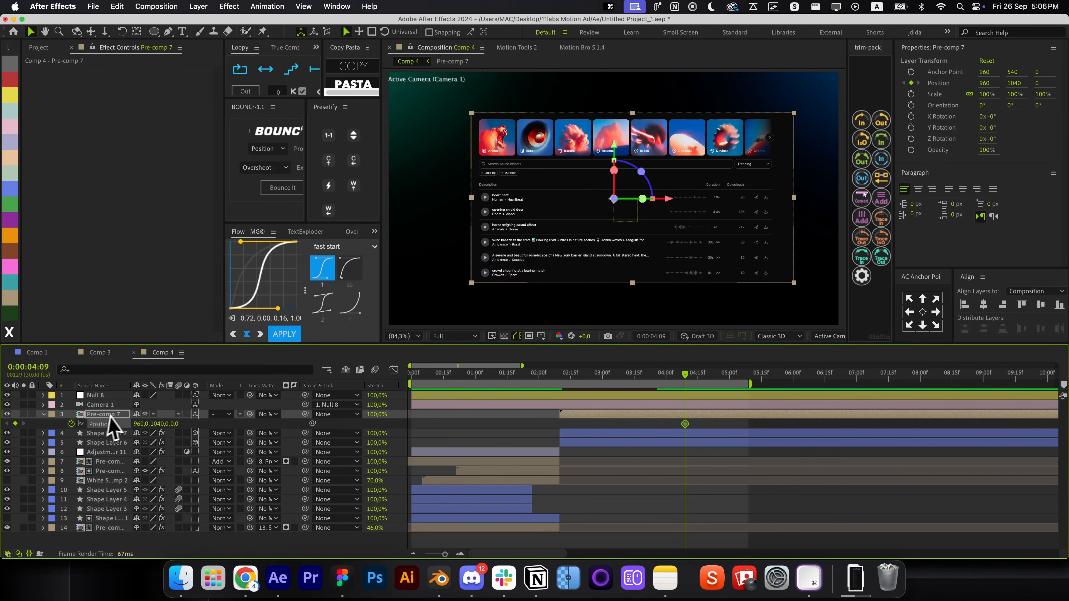
Keyframe Pre-comp 7's X Rotation at 0° at 0:00:04:09 and show all its animated properties together
key(r)
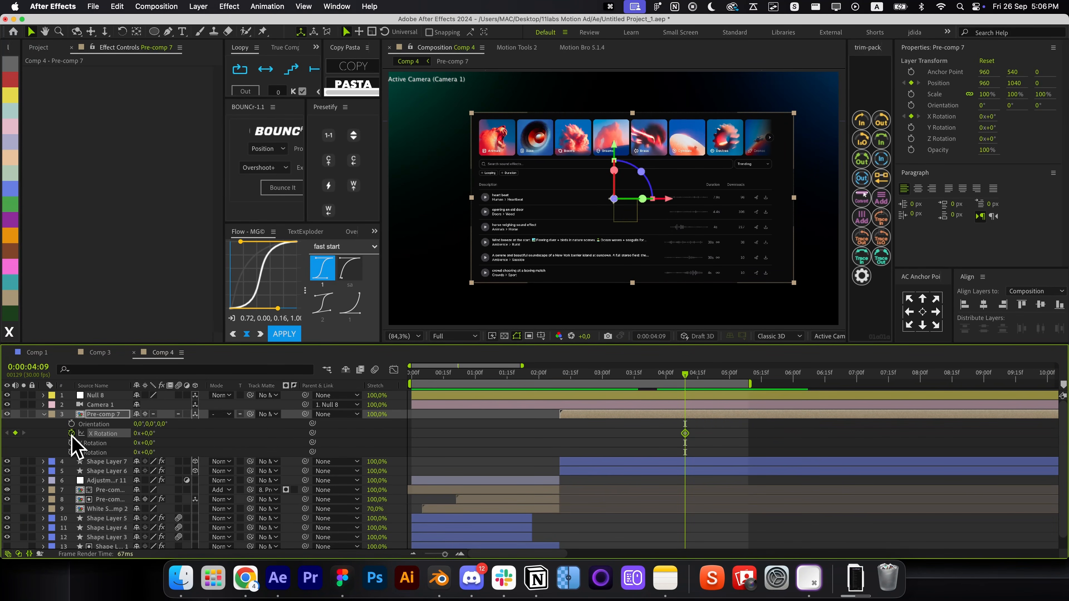
key(p)
key(u)
key(u)
At Pre-comp 7's in-point, keyframe X Rotation at -27° and a higher position nearer the camera, and scrub through to 0:00:04:09
key(i)
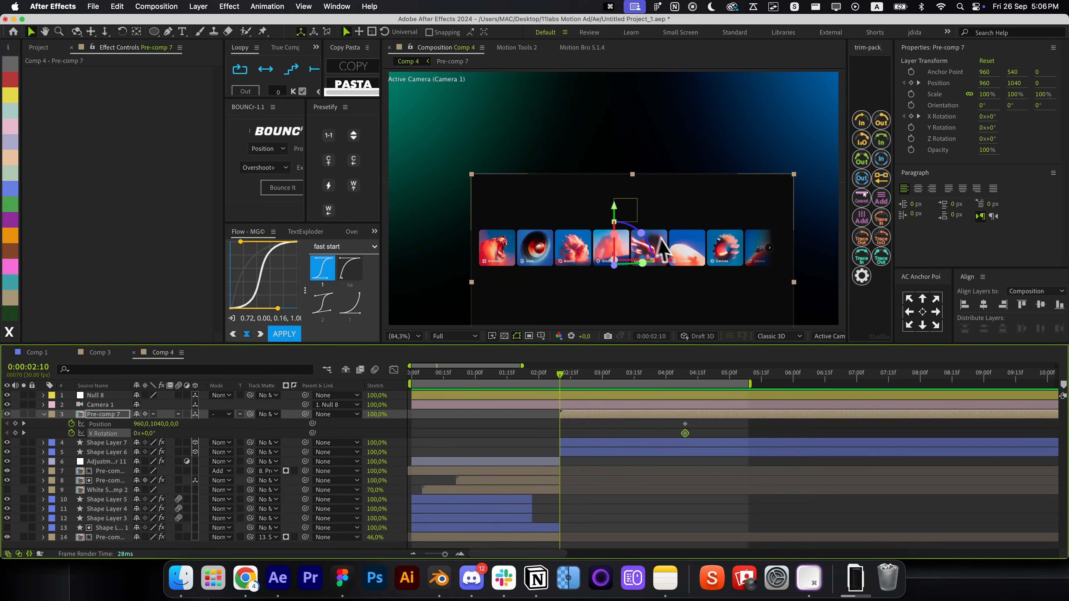
scroll(655, 238, down, 1)
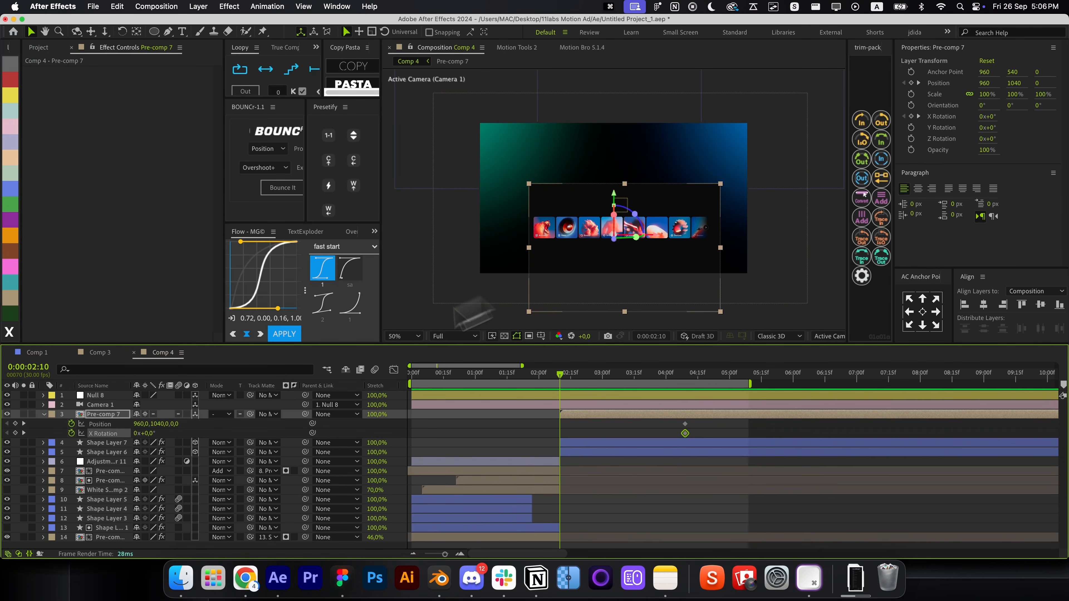
drag(147, 434, 141, 433)
key(alt+/)
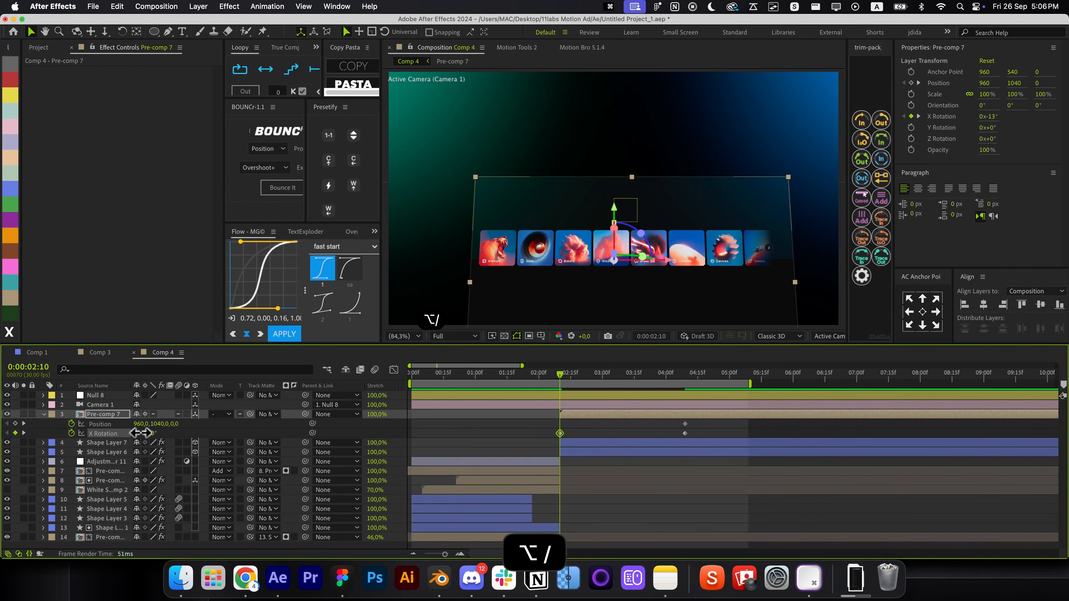
key(super+shift+h)
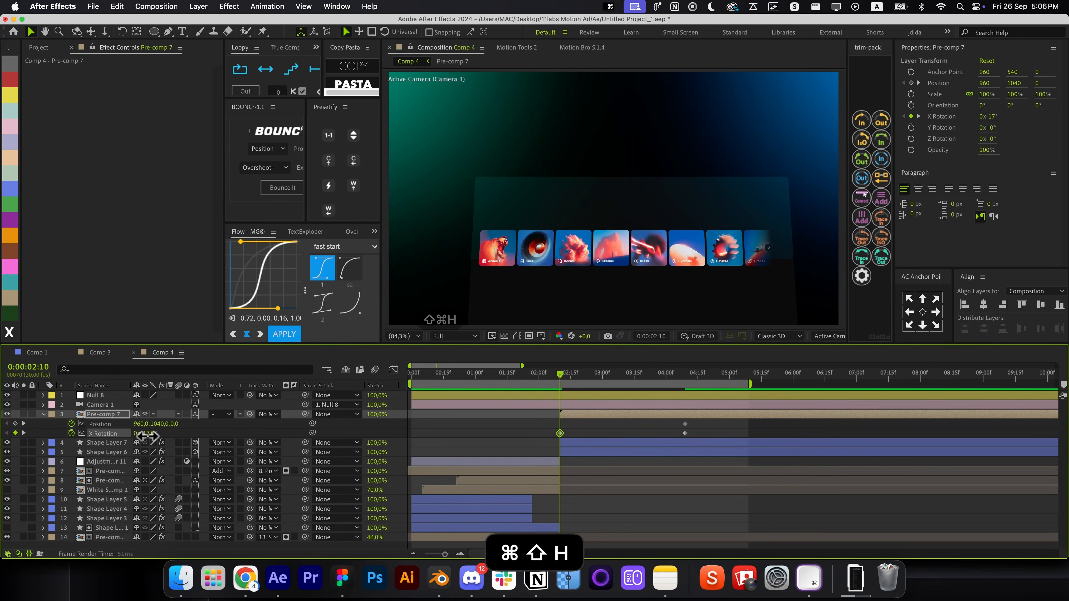
drag(146, 436, 144, 436)
key(super+shift+h)
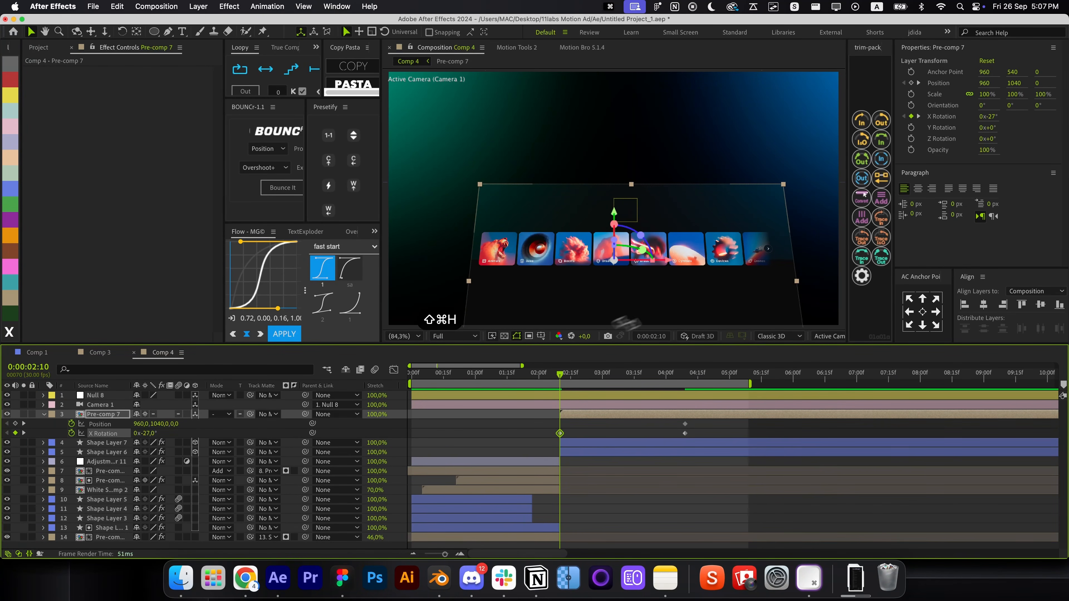
drag(614, 242, 602, 212)
drag(590, 375, 688, 394)
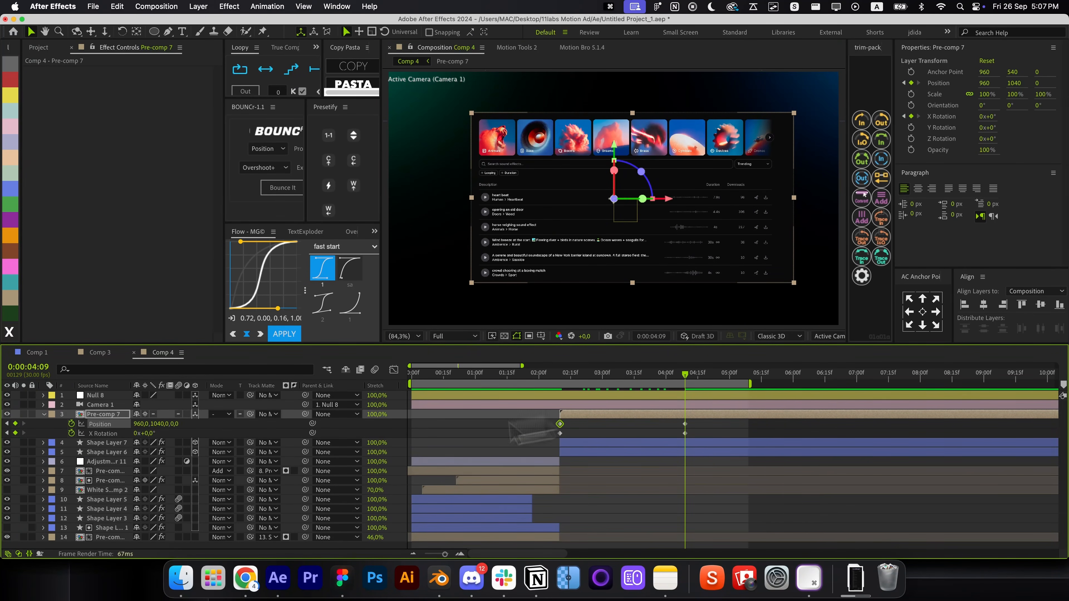
Set Shape Layers 7 and 6 to Y position 67 and Z position 333 to reposition the corner glows behind the panel
click(696, 450)
shift+click(694, 445)
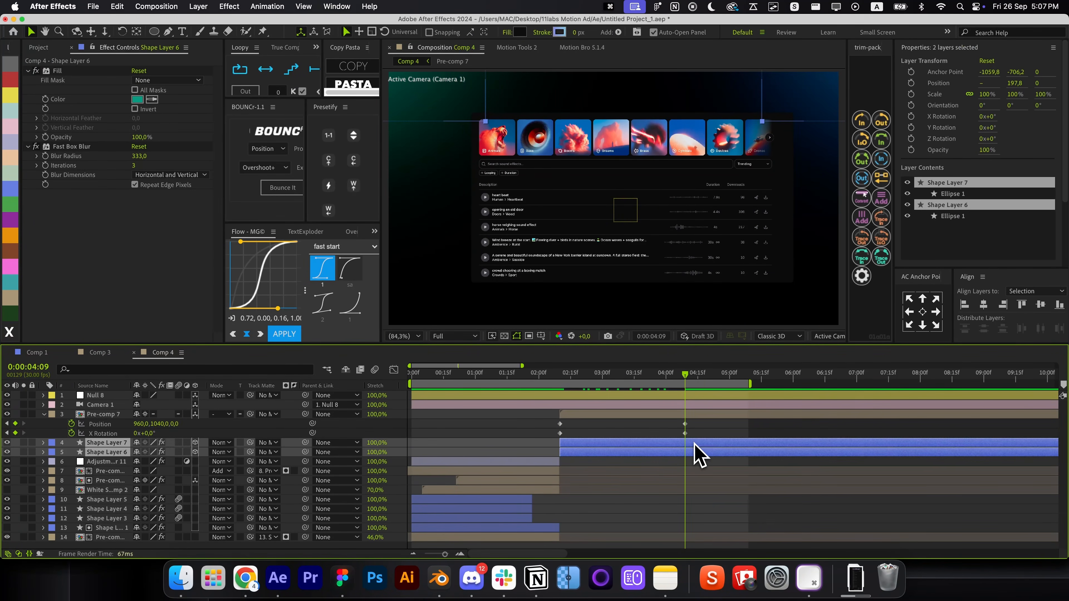
key(o)
key(p)
scroll(690, 443, down, 5)
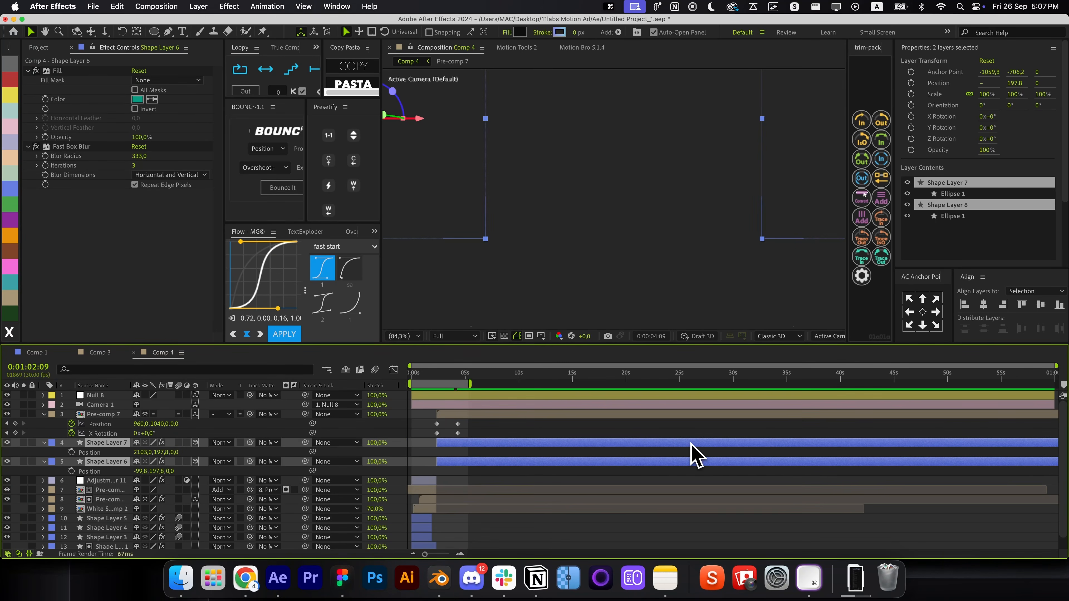
drag(463, 379, 439, 382)
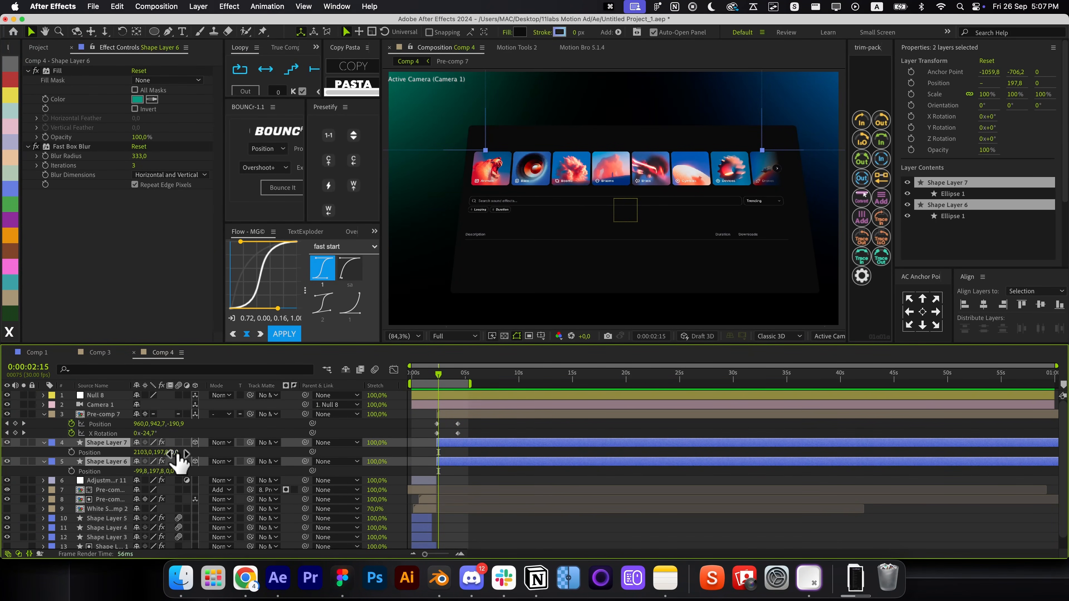
drag(176, 453, 252, 451)
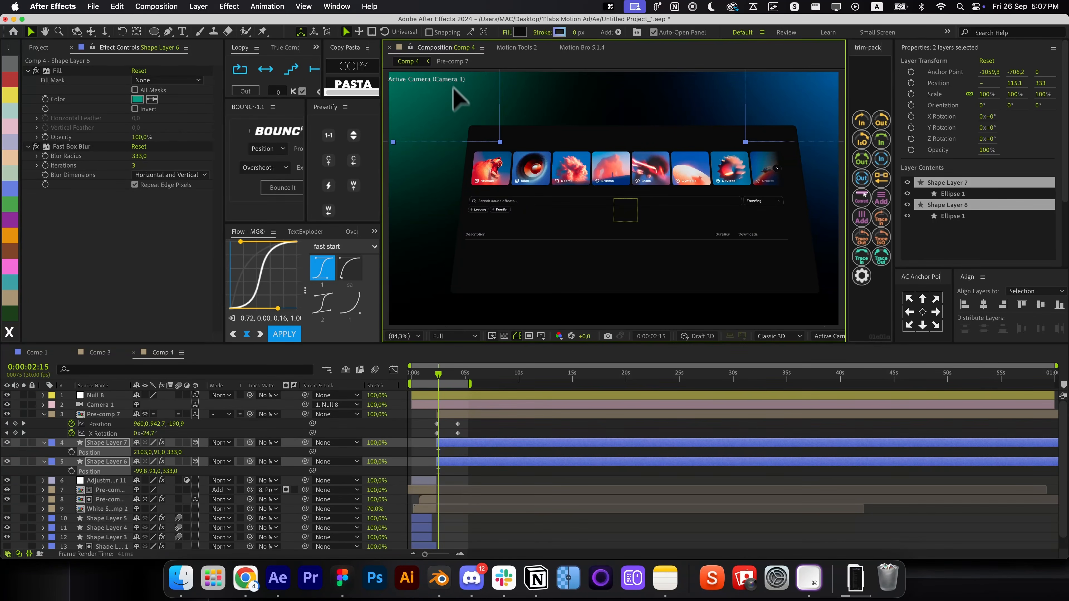
click(445, 375)
drag(448, 377, 458, 377)
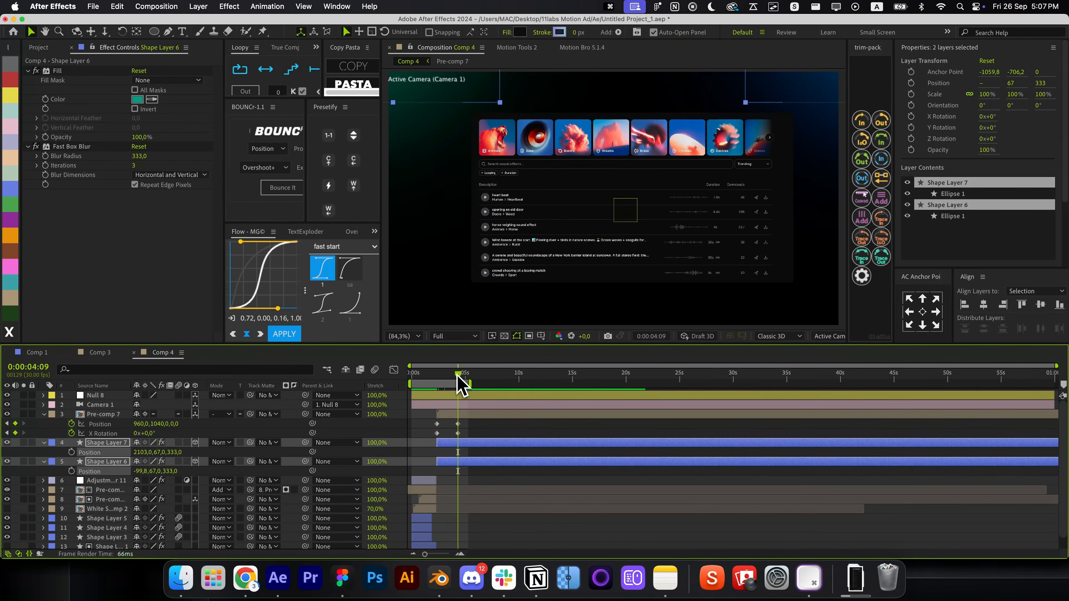
Nudge Shape Layers 7 and 6 down together to Y position 87 and collapse their Position properties
click(501, 426)
key(alt+slash)
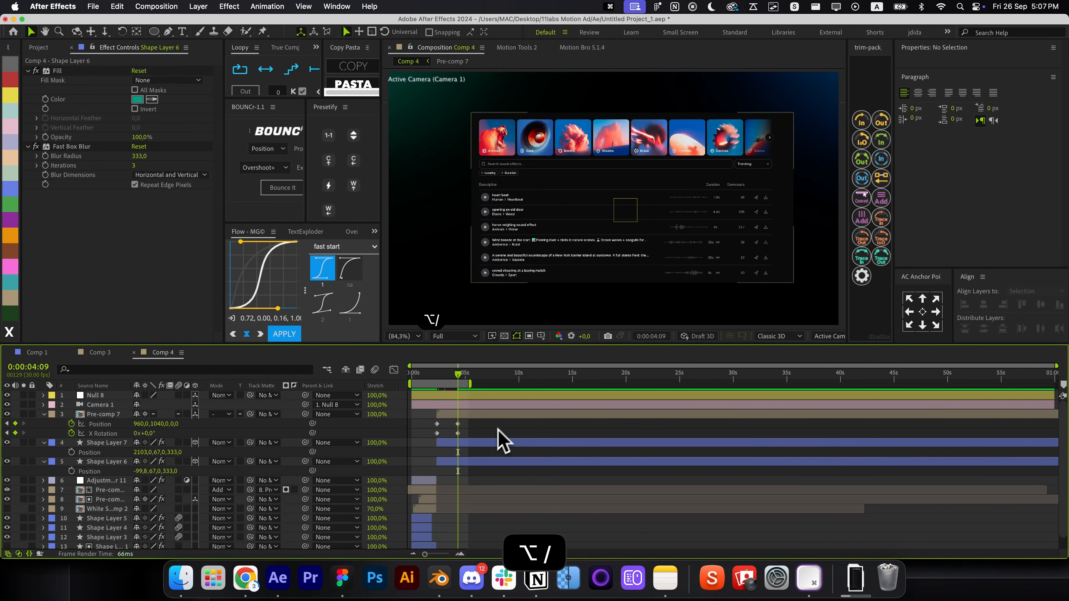
click(490, 442)
shift+click(489, 461)
key(shift+Down)
key(shift+Down)
key(shift+Down)
key(shift+Down)
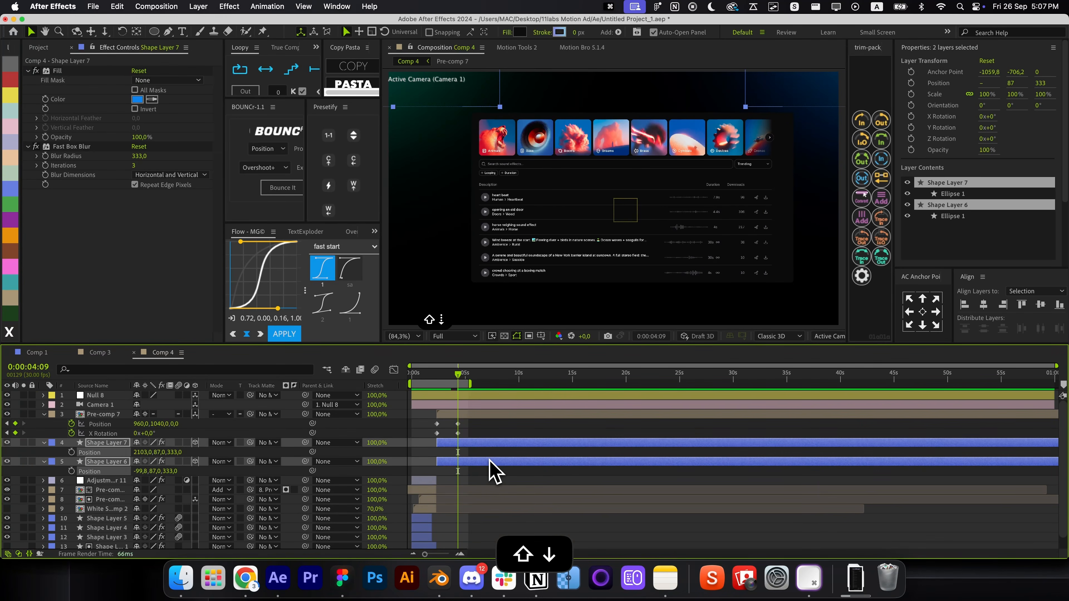
key(p)
click(473, 430)
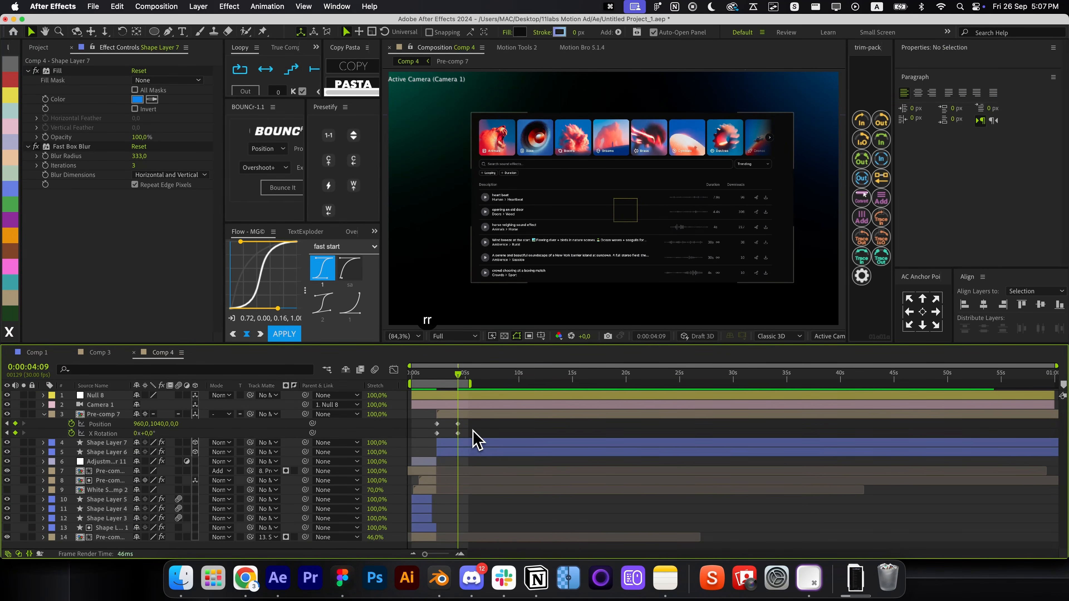
At Pre-comp 7's first keyframes, set Position to 960, 1539.3, -795.6 below the frame and X Rotation to -34°
key(equal)
key(equal)
key(equal)
scroll(474, 442, left, 6)
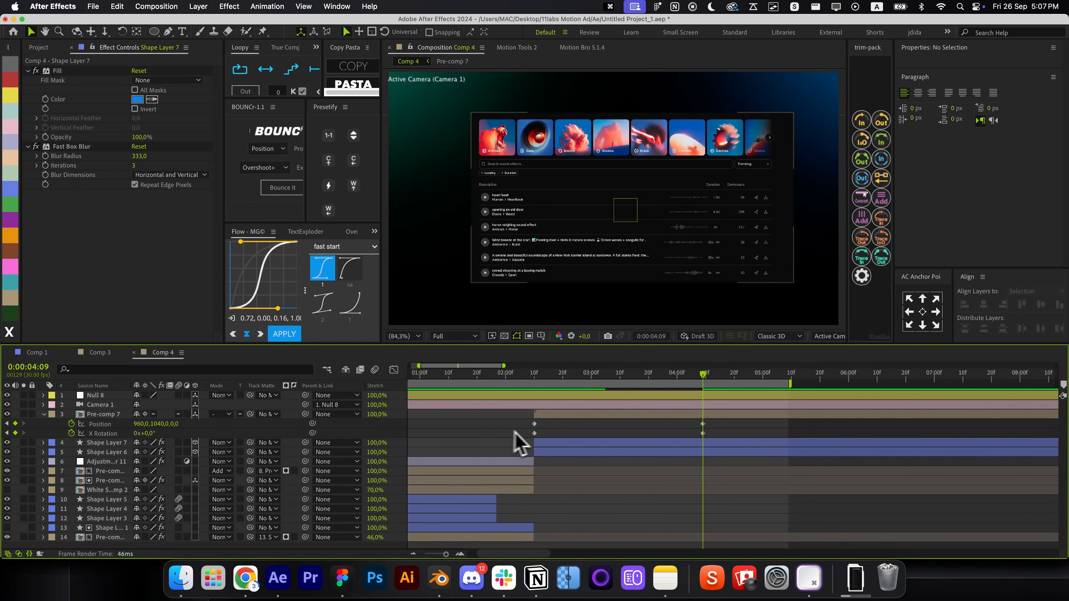
click(586, 425)
key(j)
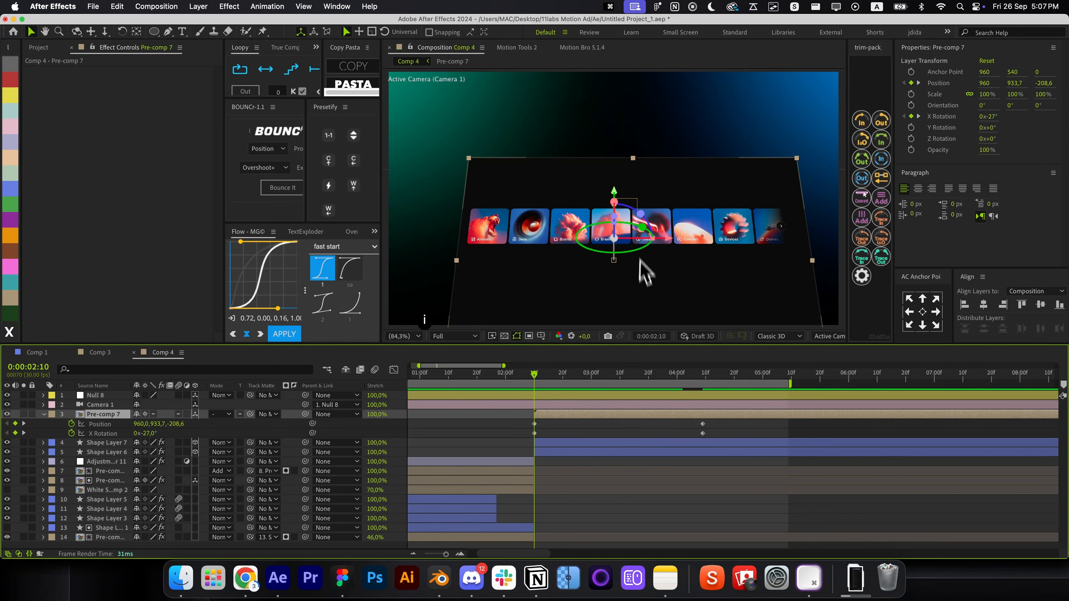
drag(615, 214, 632, 413)
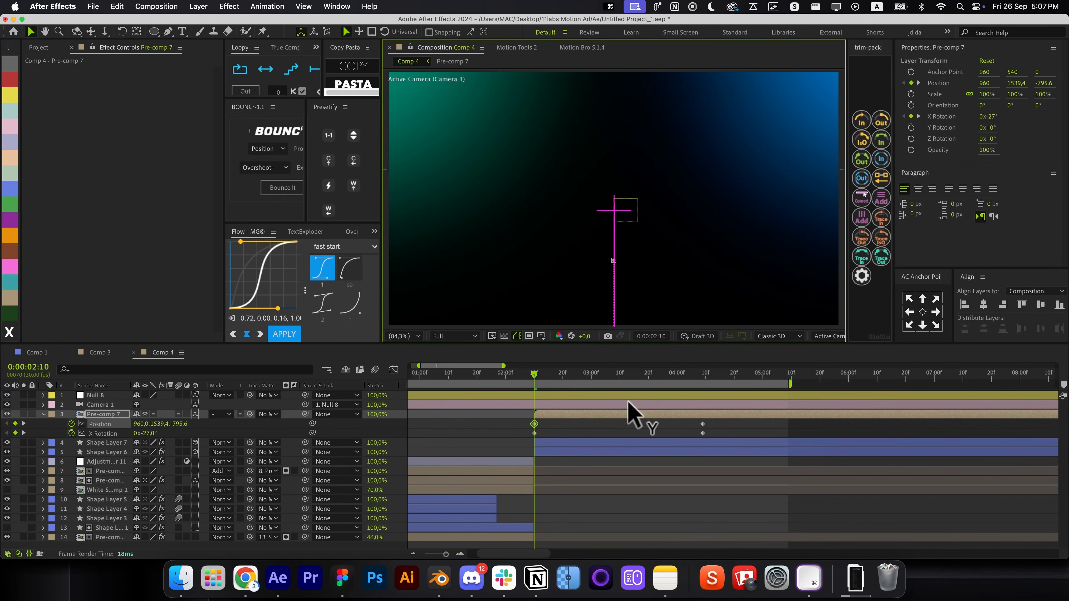
drag(146, 434, 139, 434)
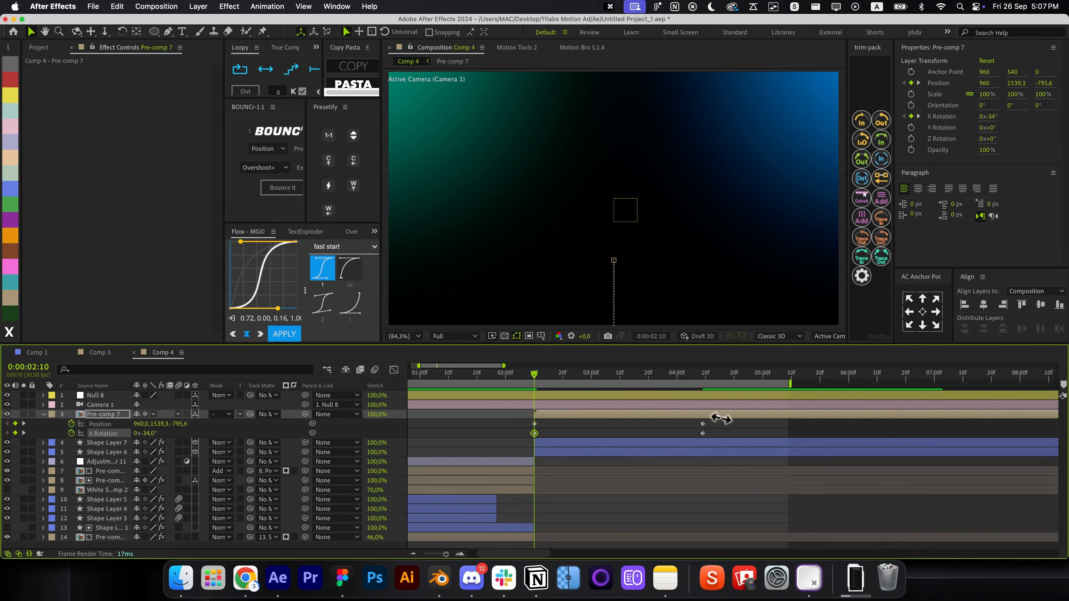
Easy Ease Pre-comp 7's Position and X Rotation keyframes, shape the speed graph into an early peak with a long slowdown, and preview
drag(720, 420, 446, 454)
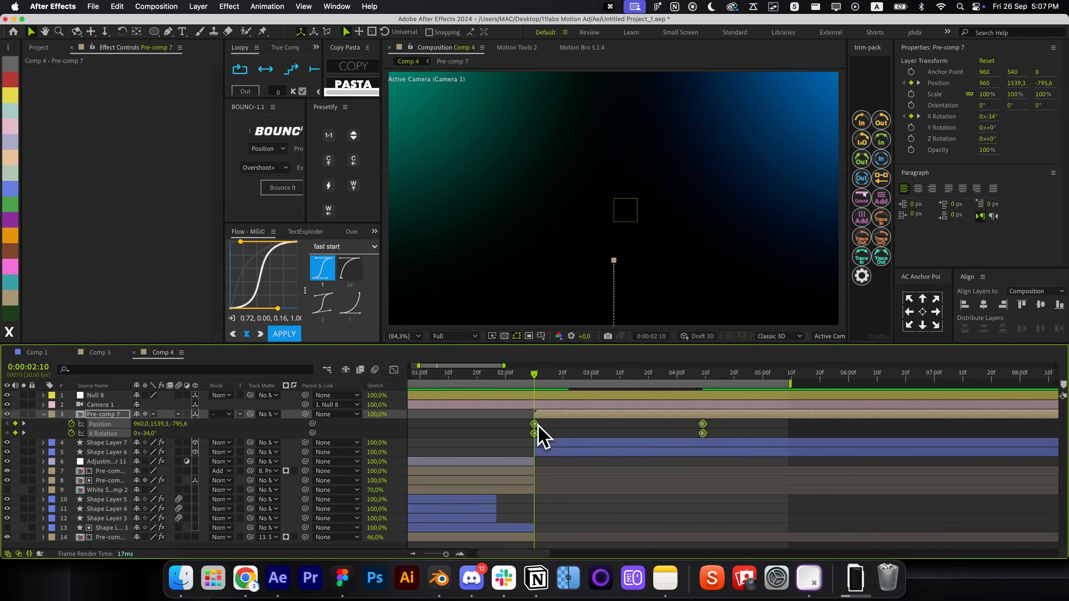
key(F9)
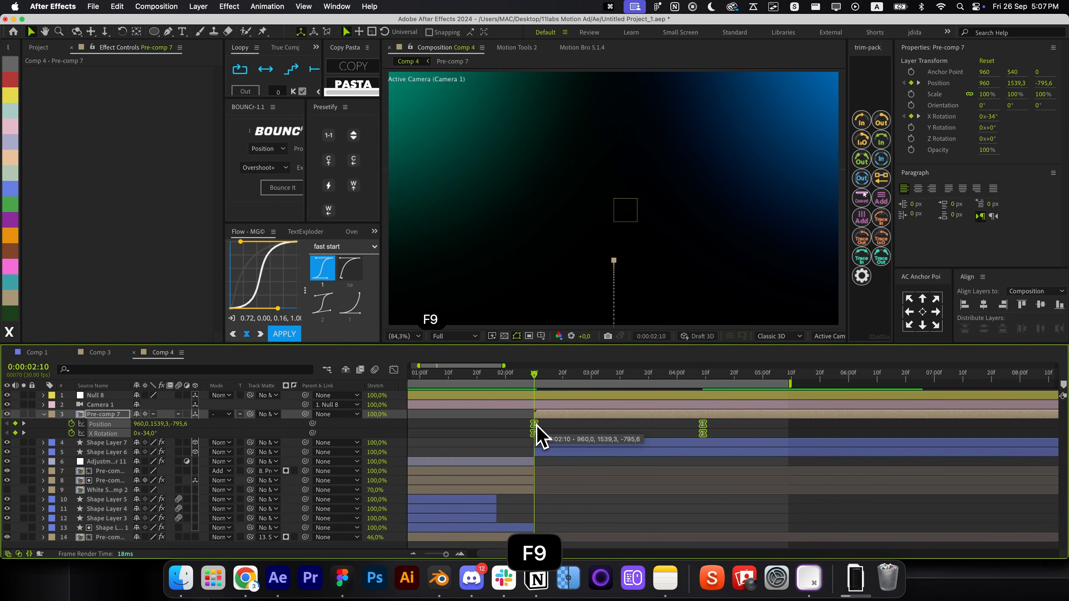
click(393, 370)
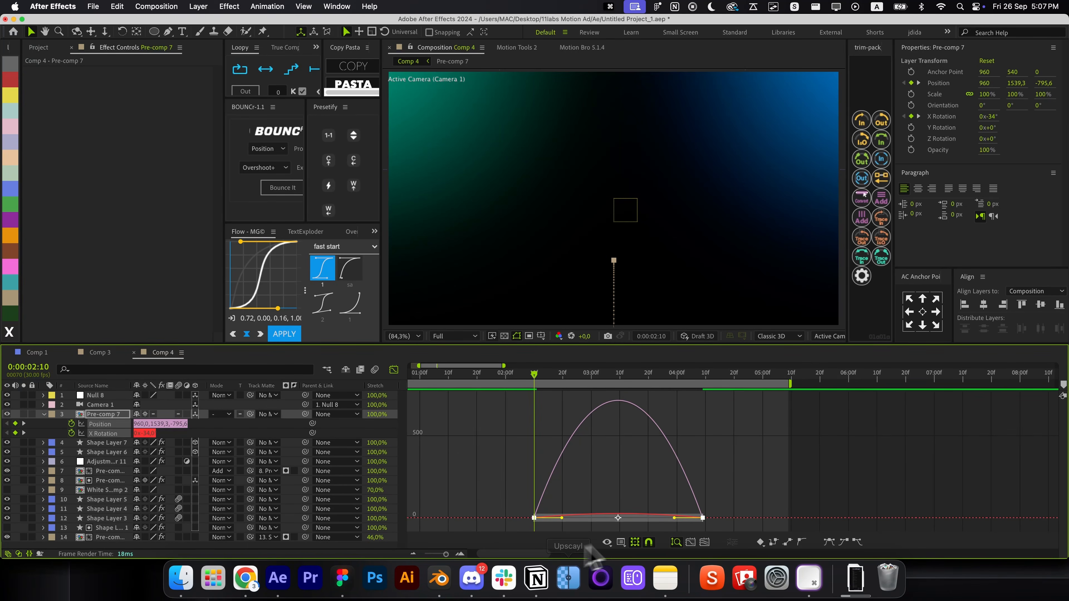
drag(673, 518, 542, 522)
key(space)
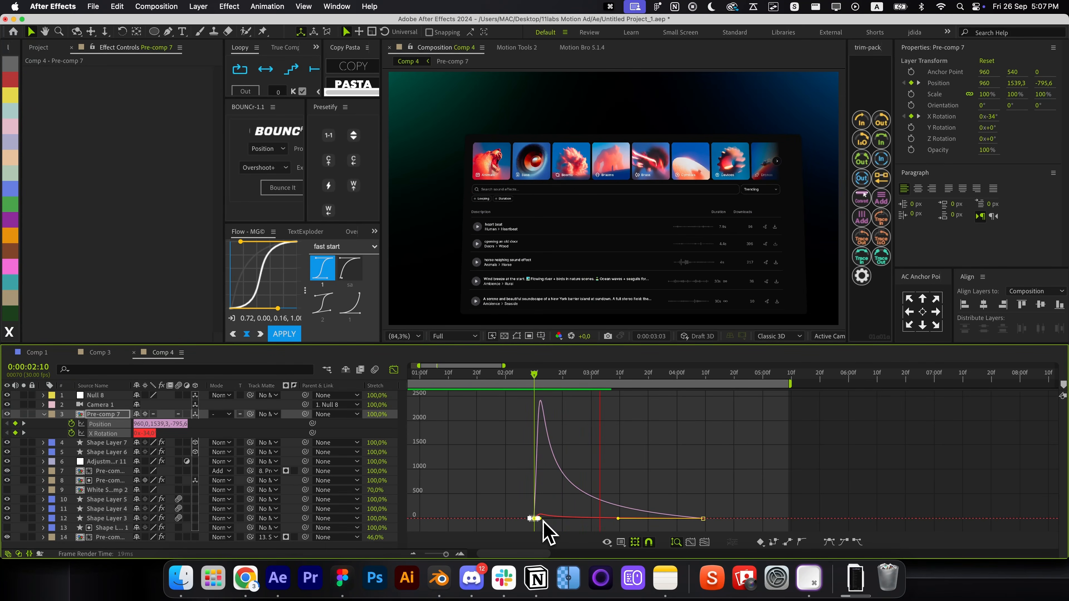
key(space)
click(394, 369)
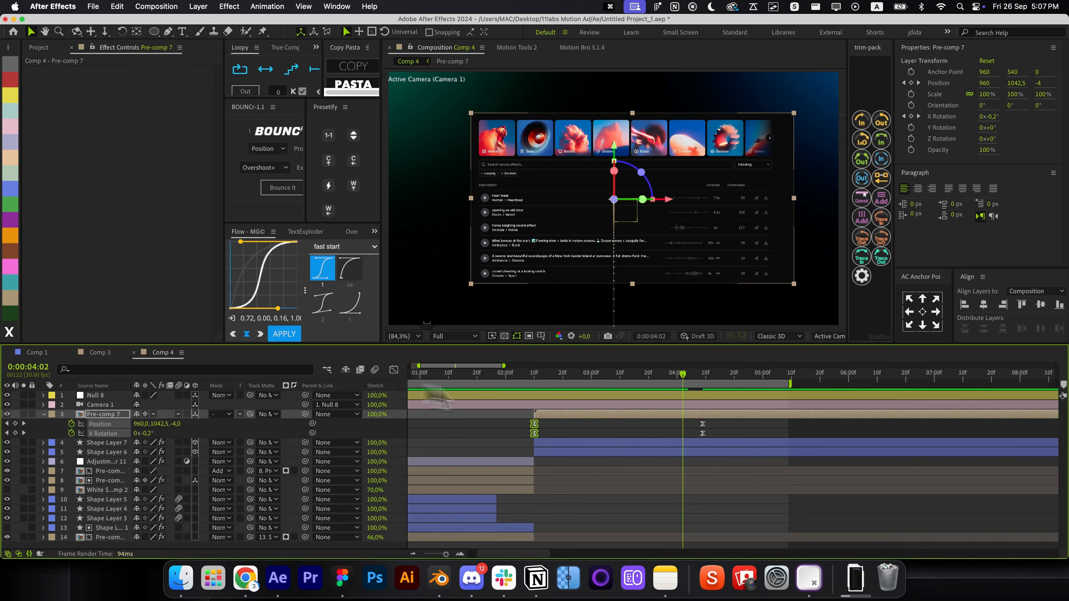
At 0:00:04:09, set Pre-comp 7's Position to 960, 1270, -506 and delete its X Rotation keyframe
click(684, 429)
key(k)
click(691, 414)
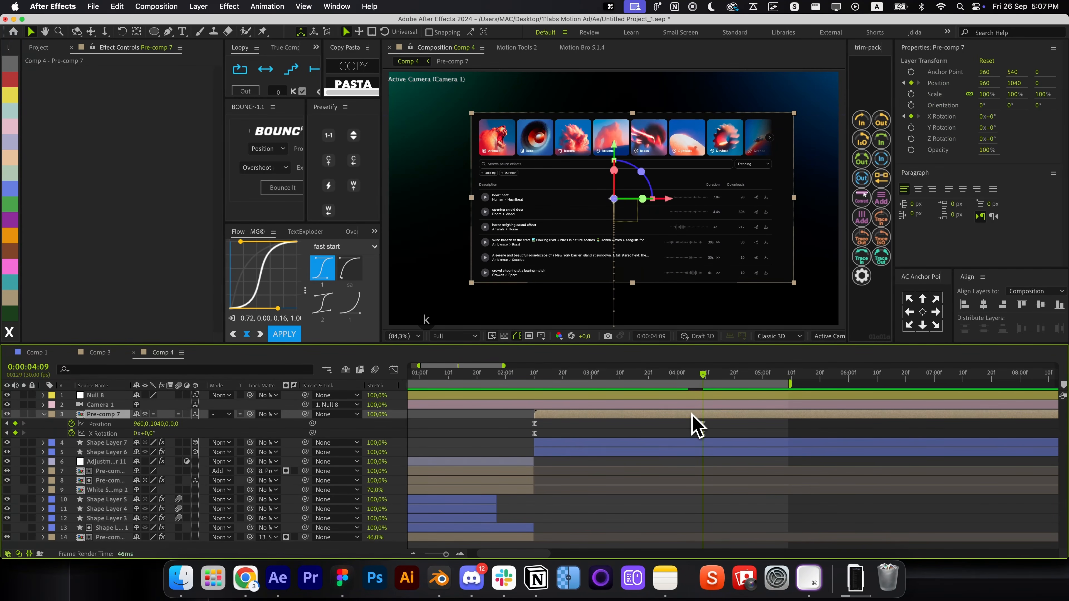
drag(162, 423, 337, 425)
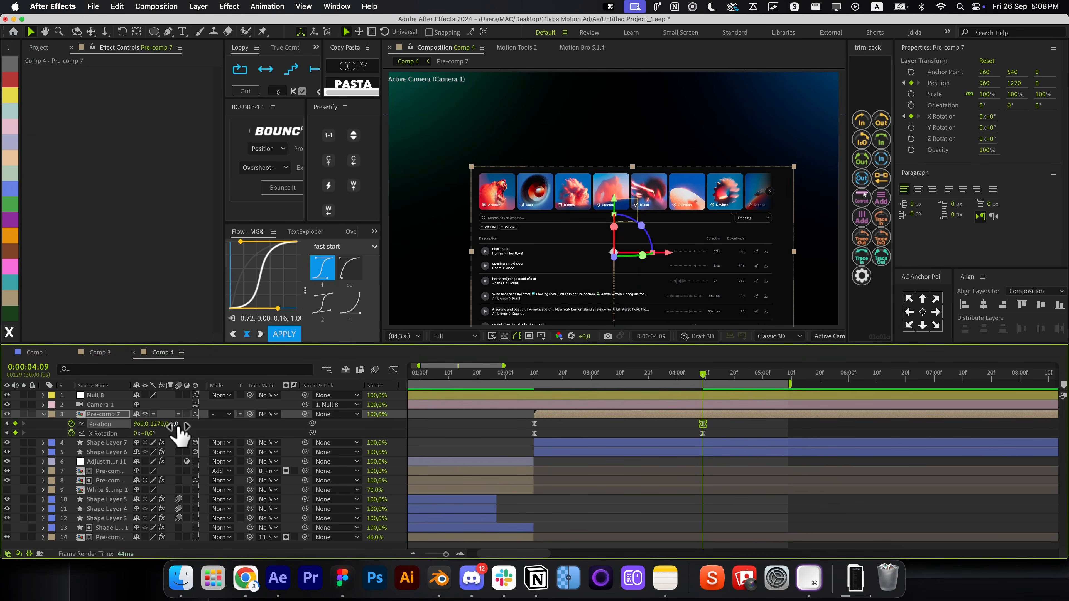
drag(173, 424, 138, 433)
key(BackSpace)
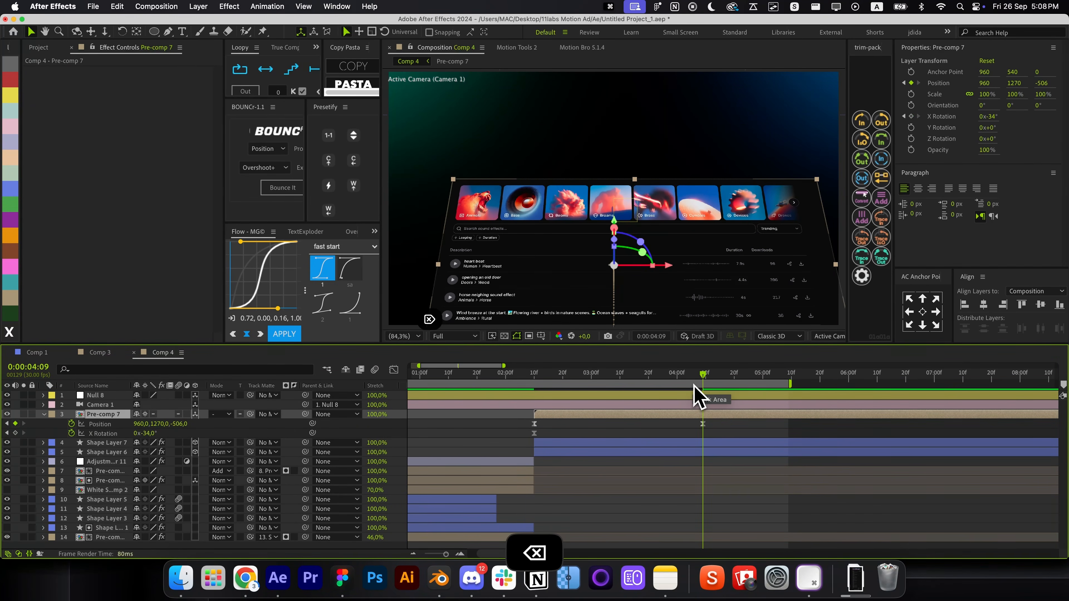
At 0:00:04:09, keyframe Pre-comp 7's X Rotation at -19° and Position at 890, 1221.4, -489.3, using the grid overlay as a temporary guide
drag(611, 216, 611, 184)
key(alt+')
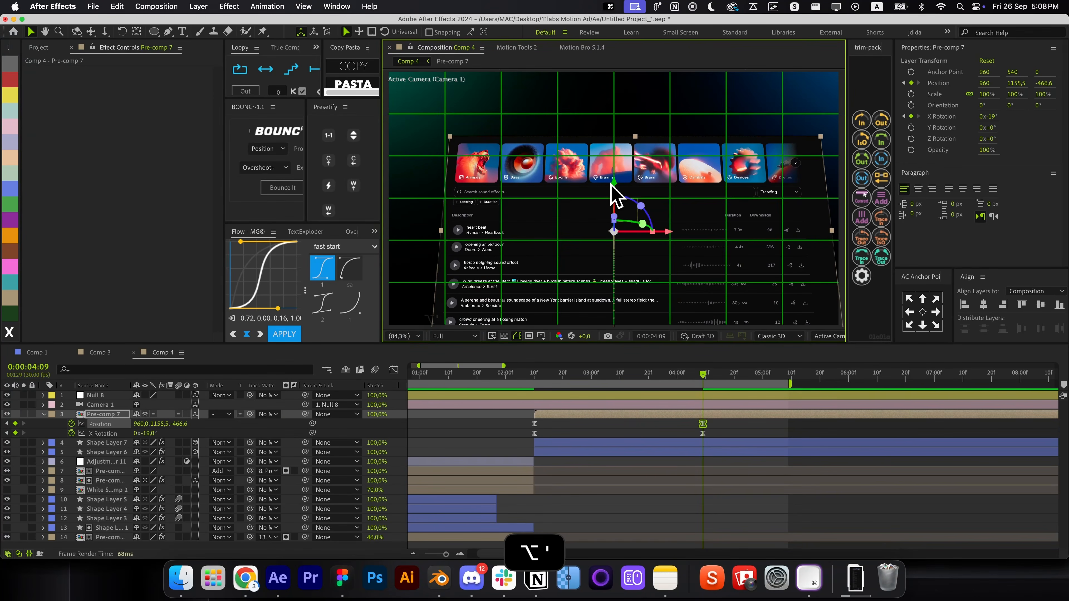
key(shift+Left)
key(shift+Left)
key(shift+Left)
key(Left)
key(Left)
key(Left)
key(Left)
key(Left)
key(Left)
key(Left)
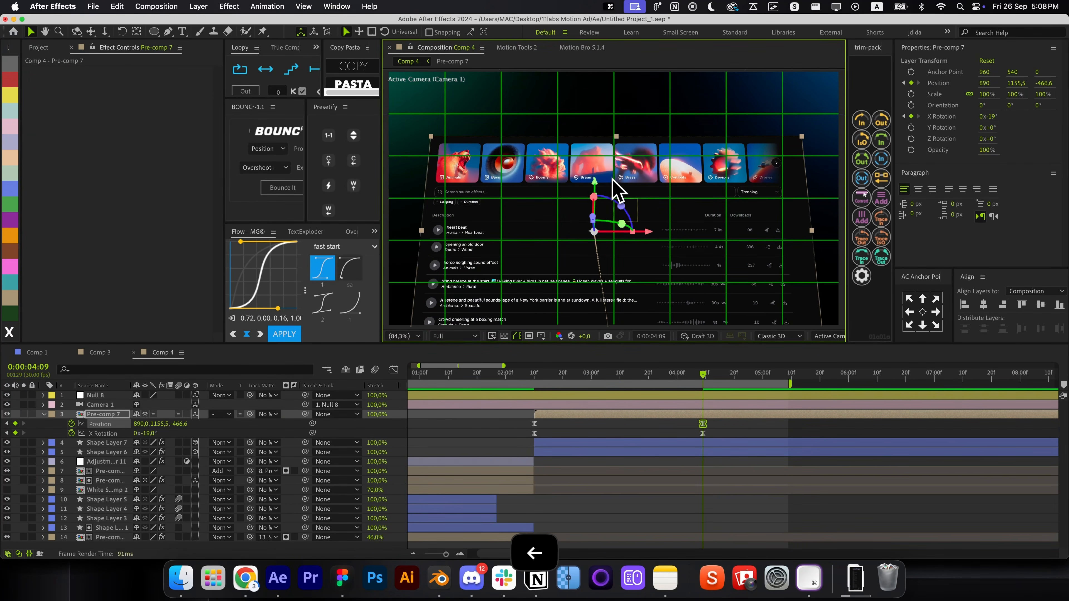
key(alt+')
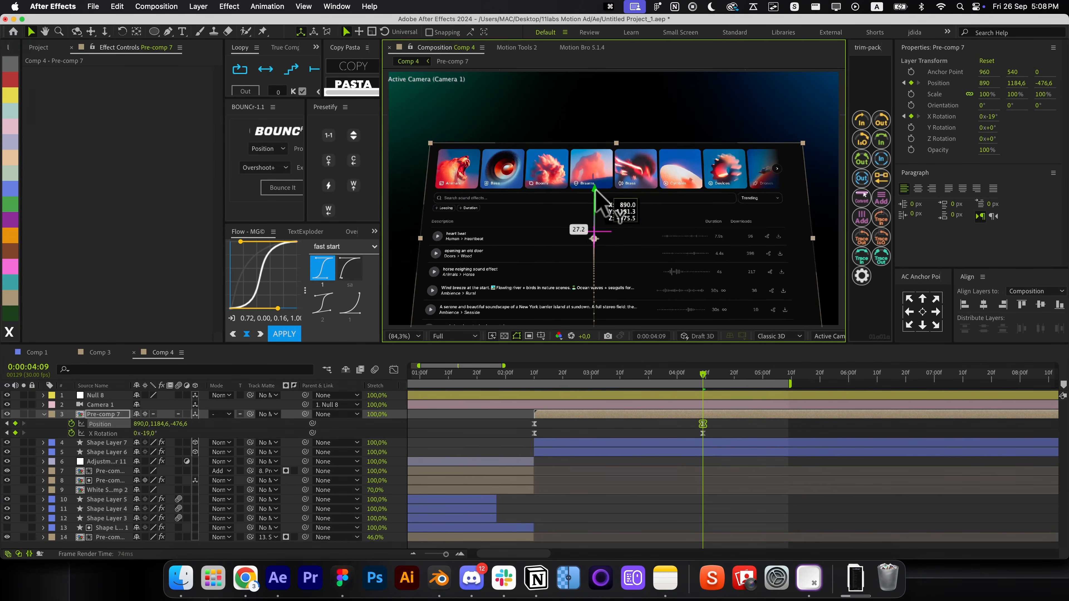
Move Pre-comp 7's first Position and X Rotation keyframes slightly before its in-point and scrub to 0:00:02:11
drag(702, 398, 548, 424)
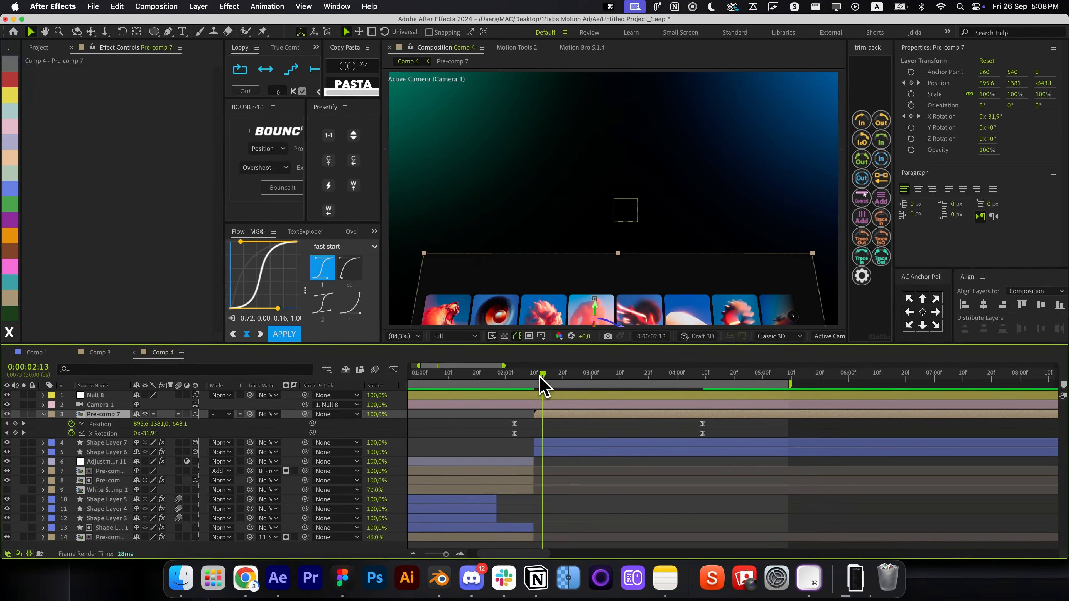
drag(540, 377, 537, 375)
Inside Pre-comp 7, shift the nine staggered screenshot layers to begin at 0:00:02:11, and preview the result in Comp 4
double_click(548, 414)
click(446, 471)
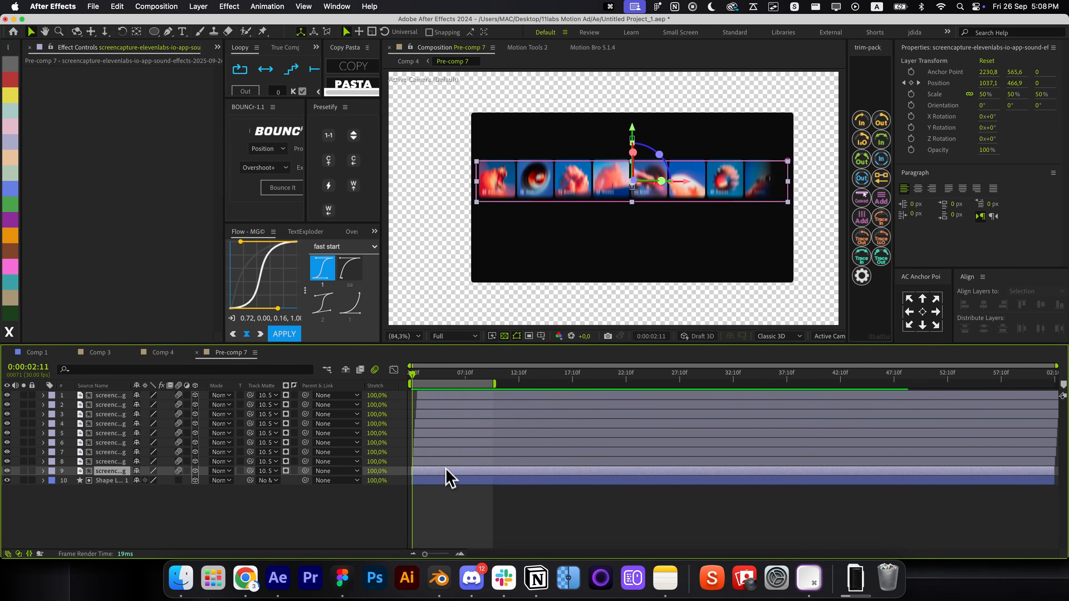
shift+click(439, 405)
shift+click(435, 397)
scroll(438, 414, up, 6)
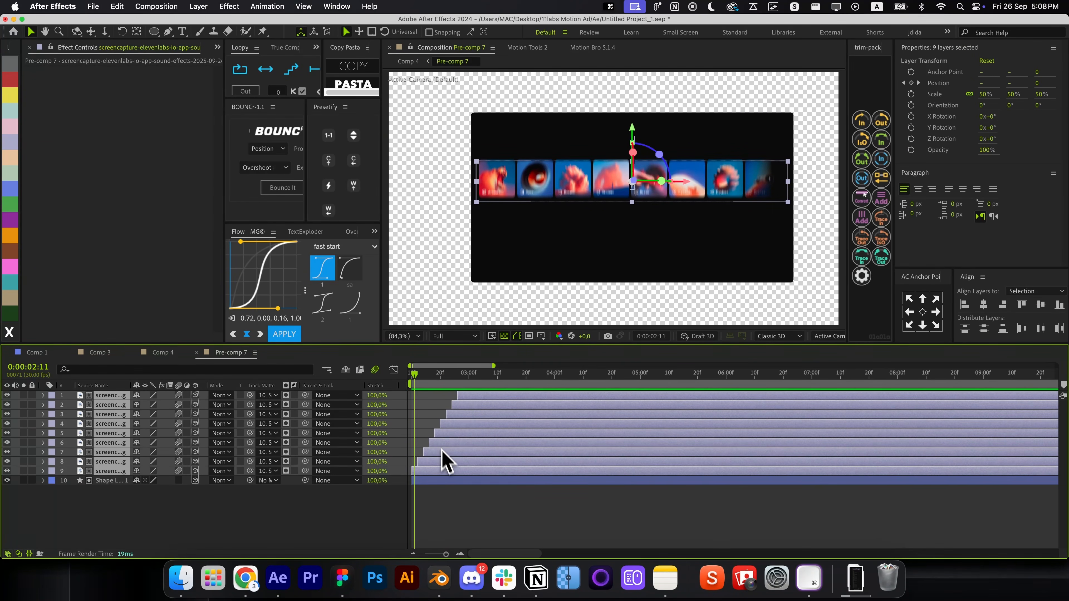
key(super+w)
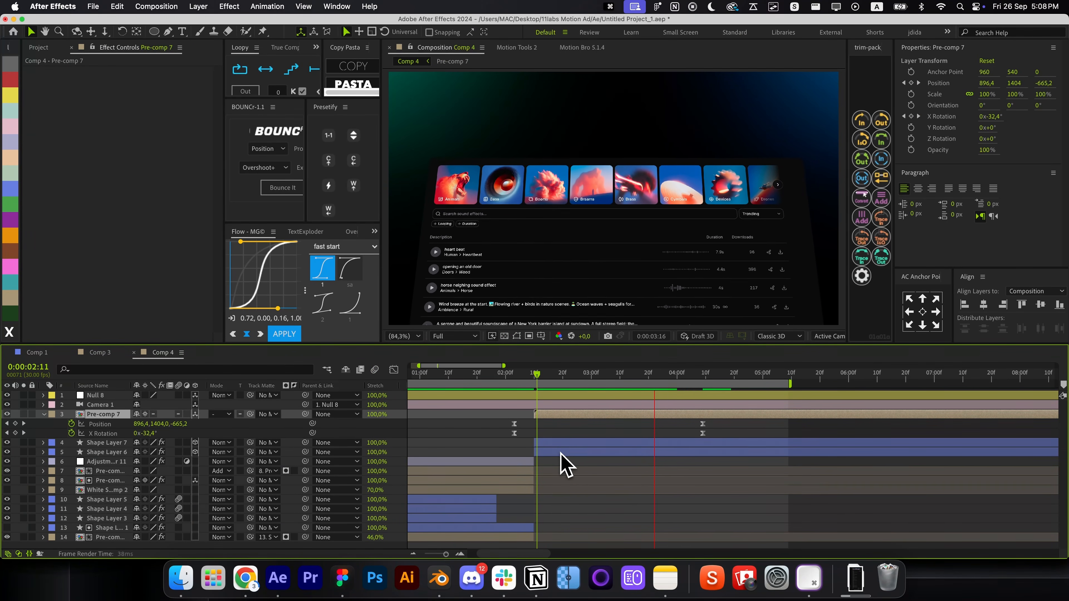
key(space)
click(651, 433)
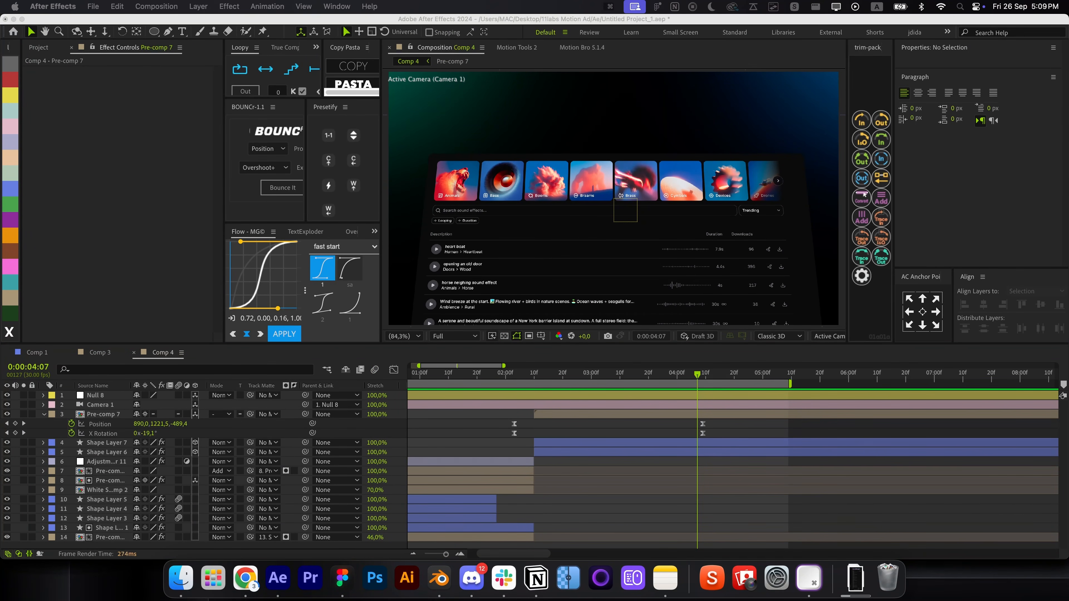
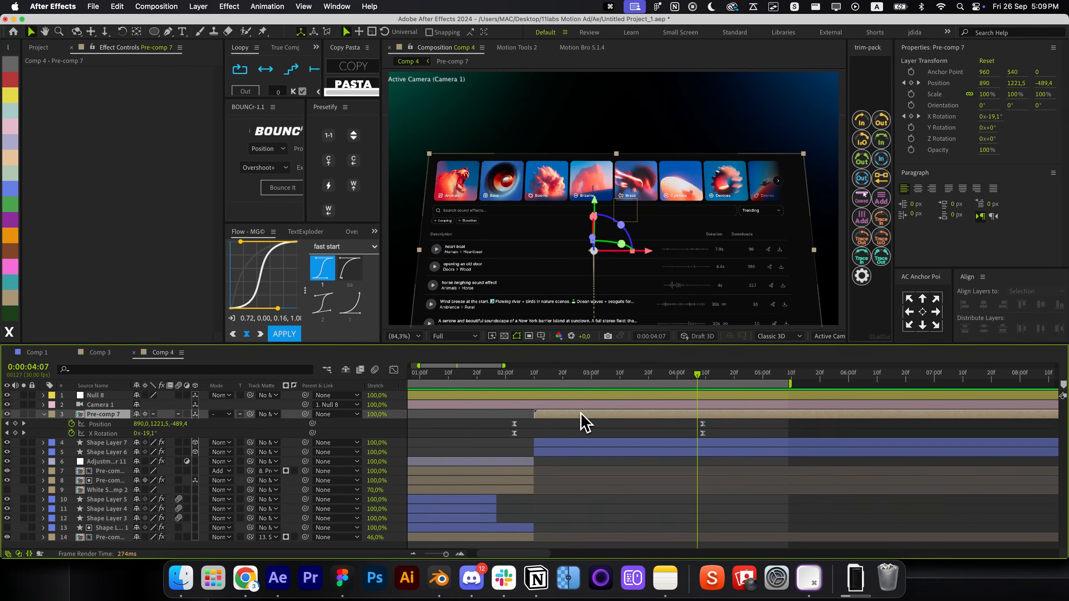
Inspect the Position keyframes of the upper screenshot layers in Pre-comp 7, and play the staggered entrance there and in Comp 4
double_click(576, 414)
shift+click(513, 442)
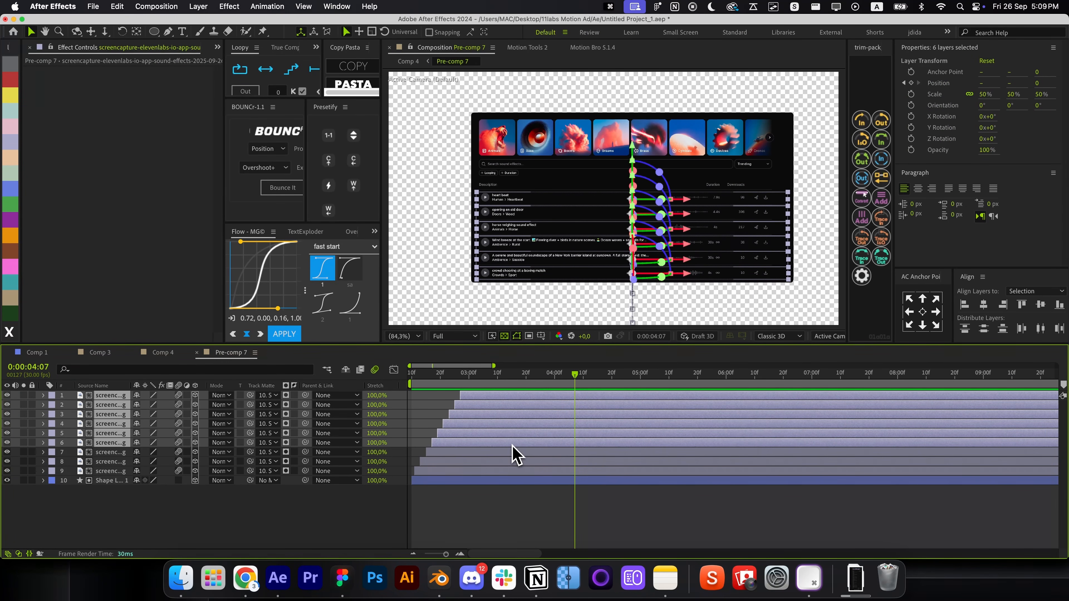
shift+click(514, 452)
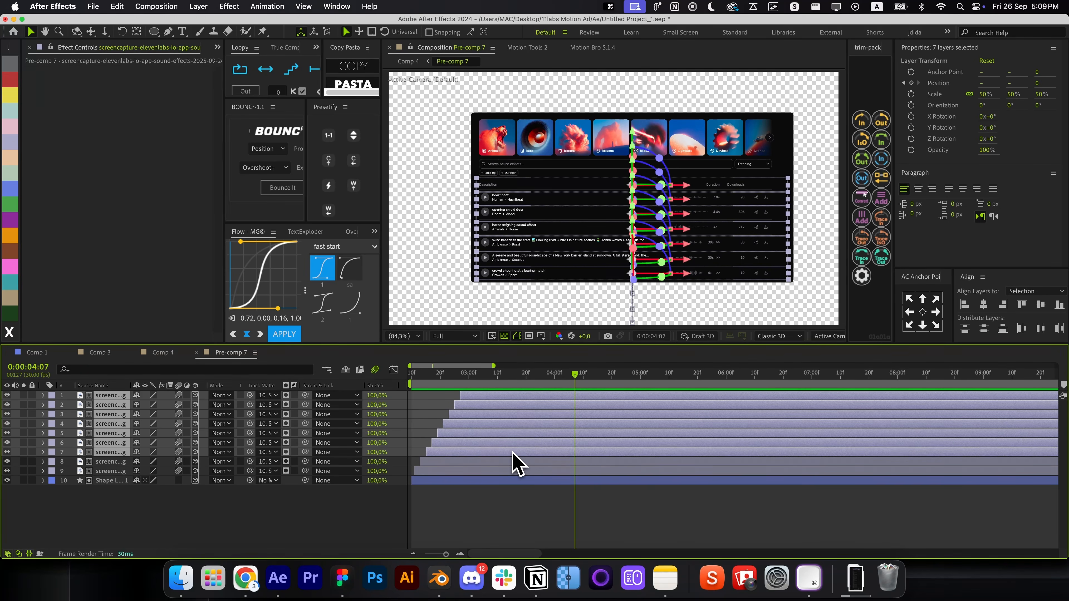
key(p)
super+click(485, 510)
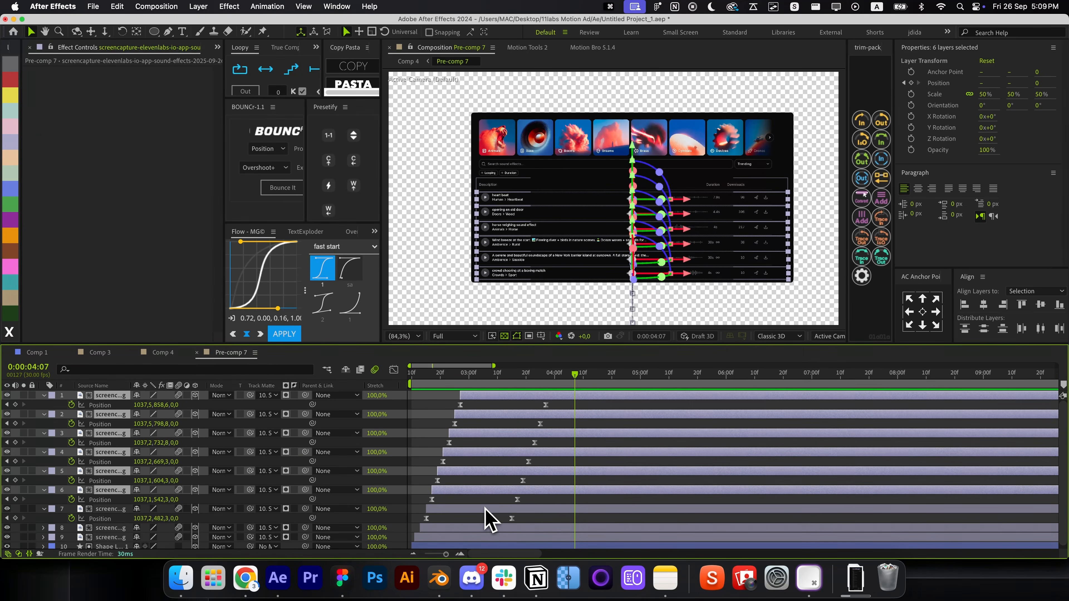
drag(556, 406, 581, 480)
click(534, 462)
key(r)
key(r)
key(space)
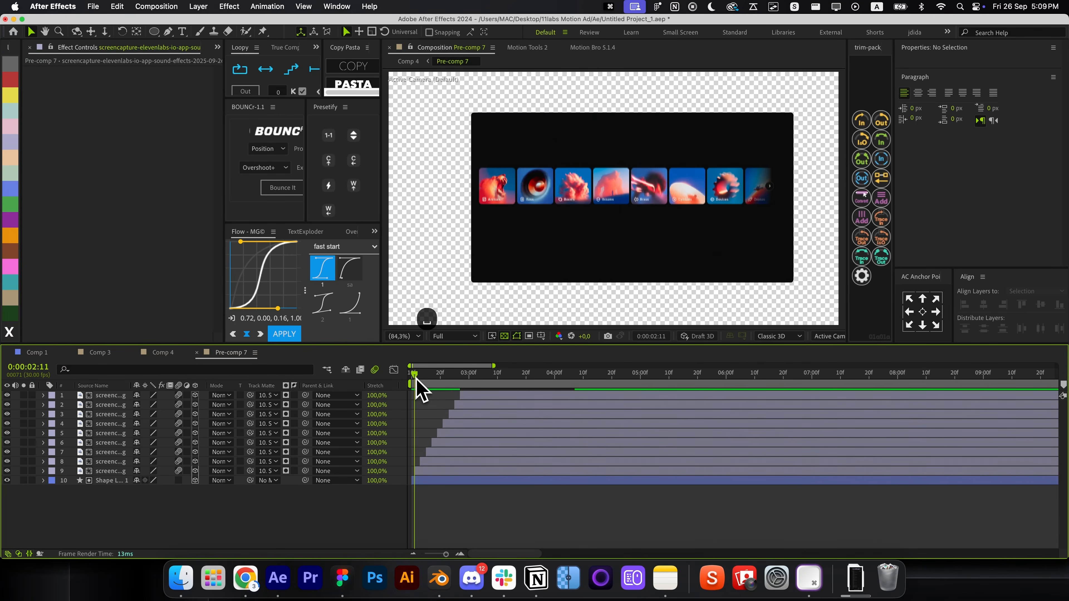
key(super+w)
key(space)
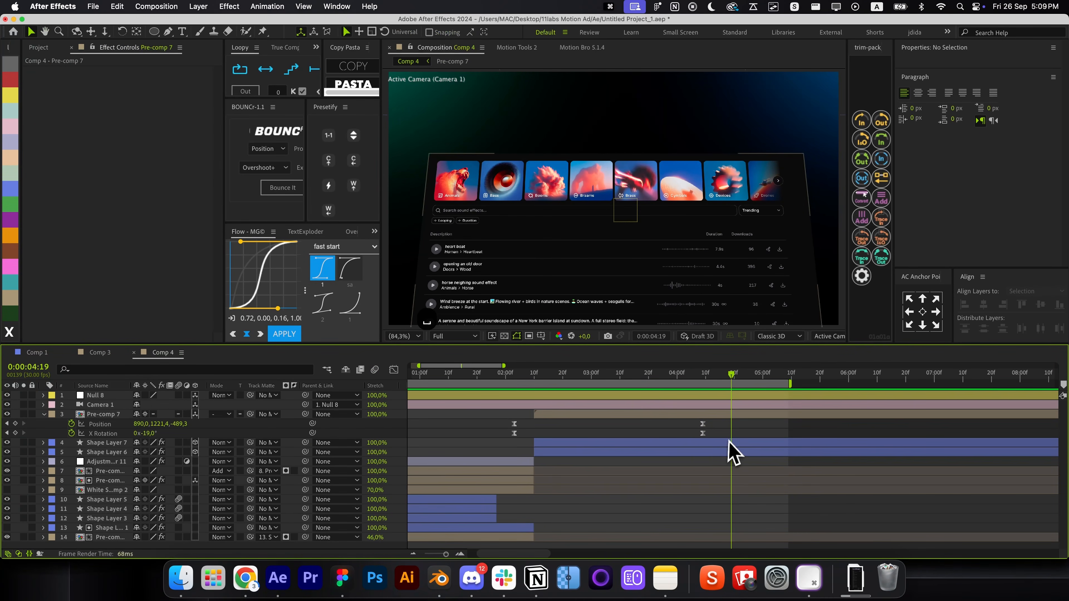
Reshape the speed curve of Pre-comp 7's X Rotation keyframes into a fast start with a long ease-out, and preview the tilt
drag(730, 438, 469, 490)
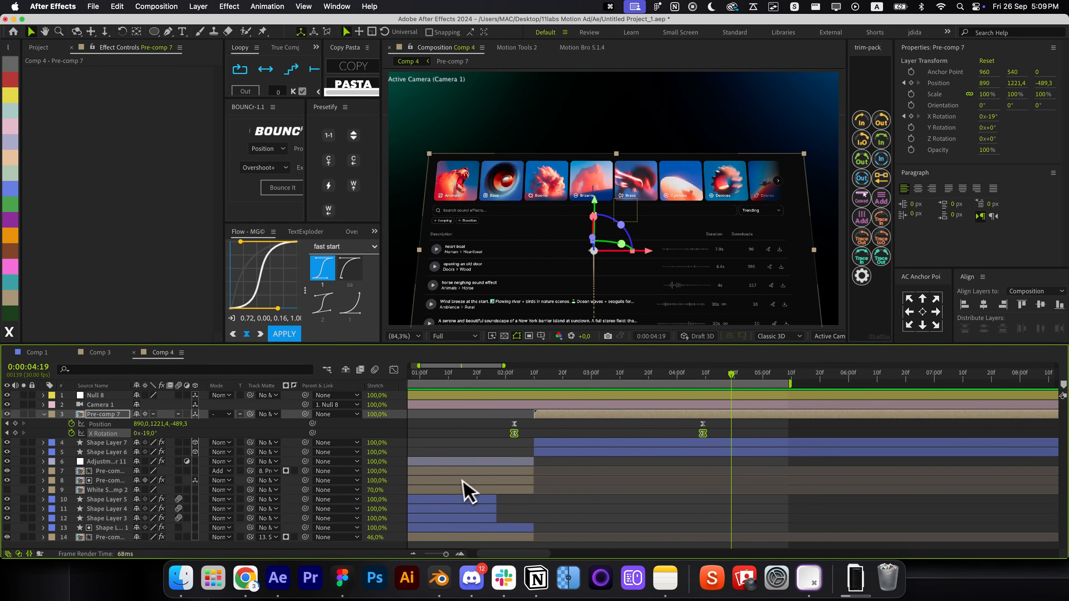
click(394, 370)
key(F9)
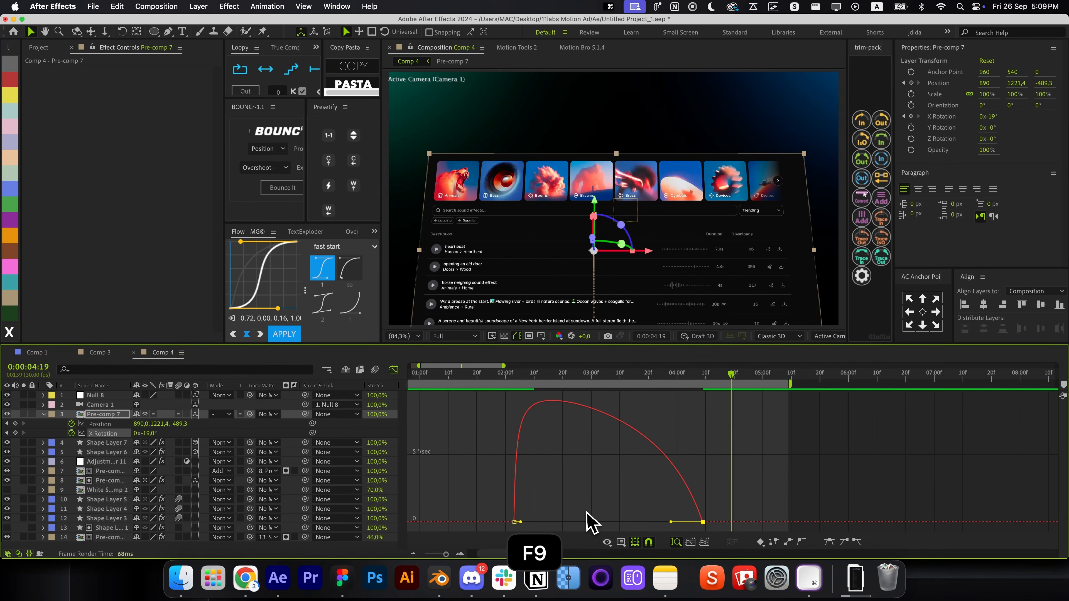
drag(671, 523, 523, 522)
click(511, 374)
key(space)
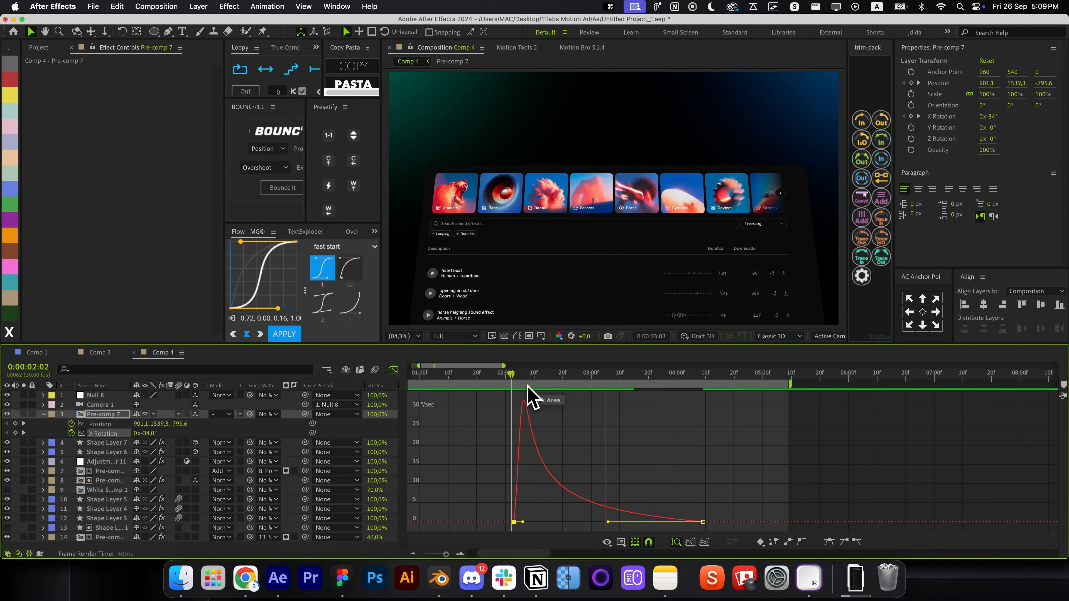
key(space)
click(394, 370)
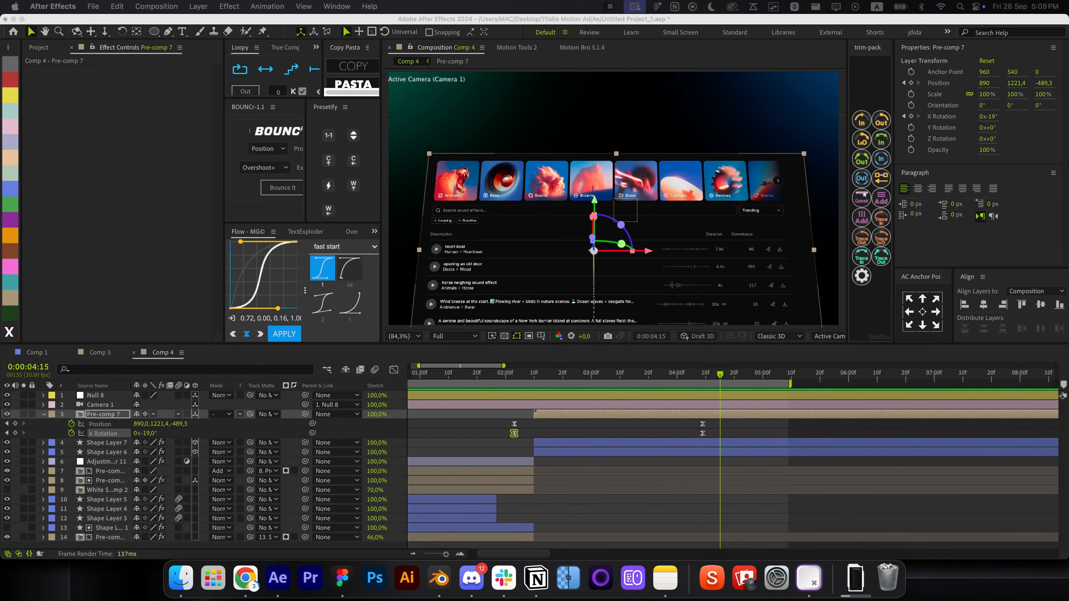
Add an adjustment layer above Pre-comp 7, starting at its in-point, and apply Fast Box Blur with a Blur Radius of 45
key(super+alt+y)
key(alt+bracketleft)
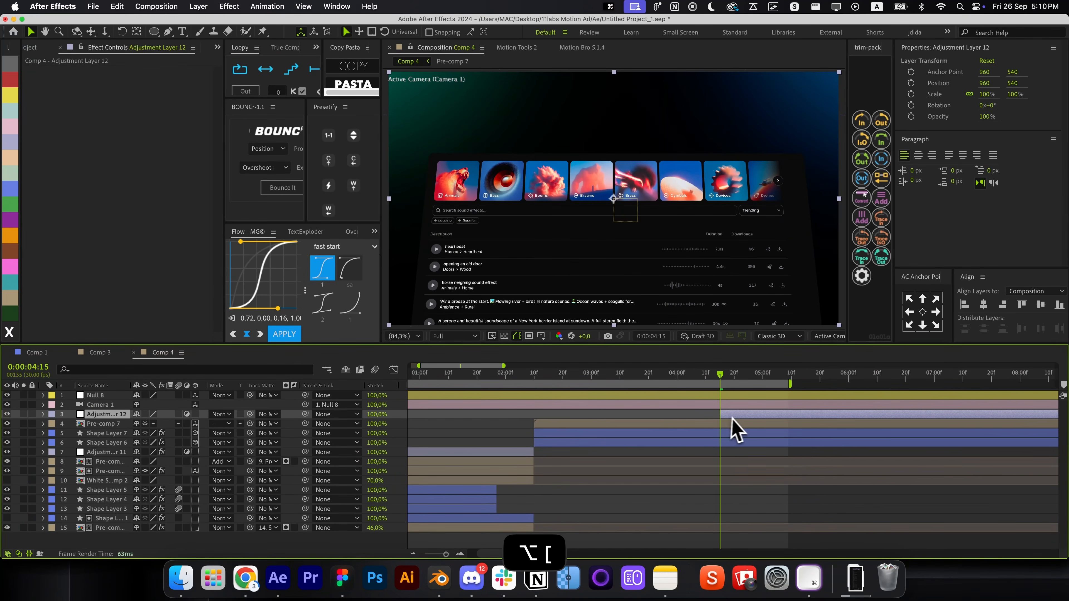
drag(731, 419, 585, 434)
key(alt+space)
text(fas)
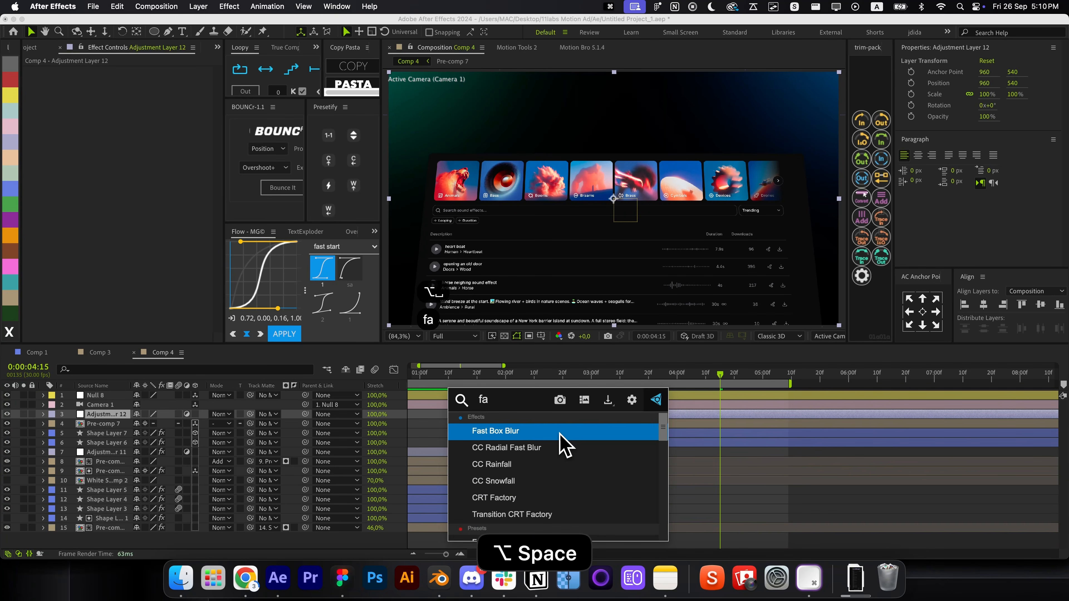
key(Return)
drag(141, 82, 164, 82)
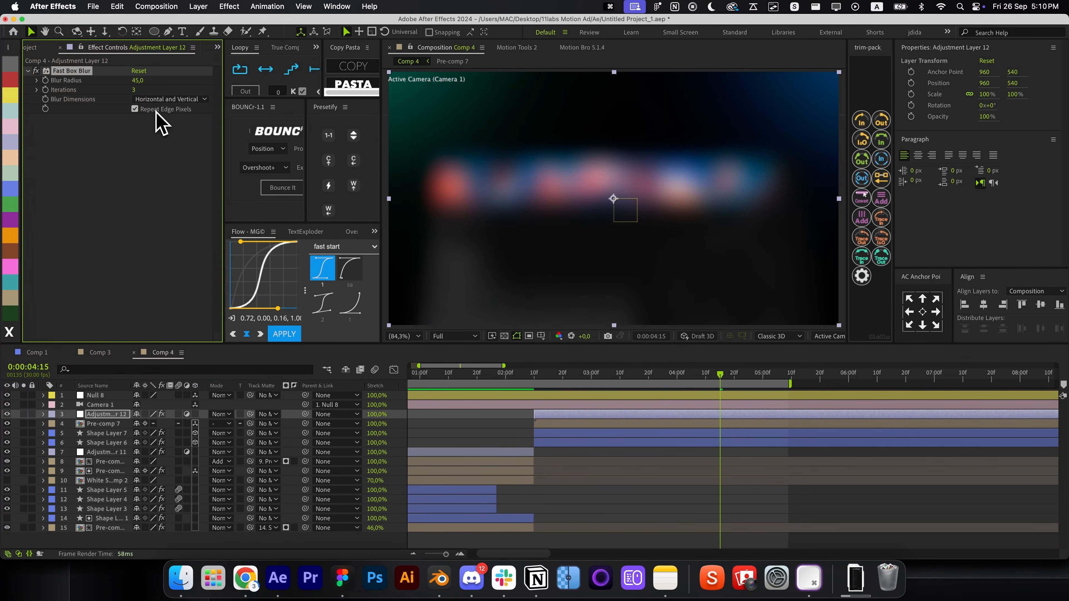
Mask the blur adjustment layer with a wide ellipse over the lower part of the frame, feathered 423 pixels
key(q)
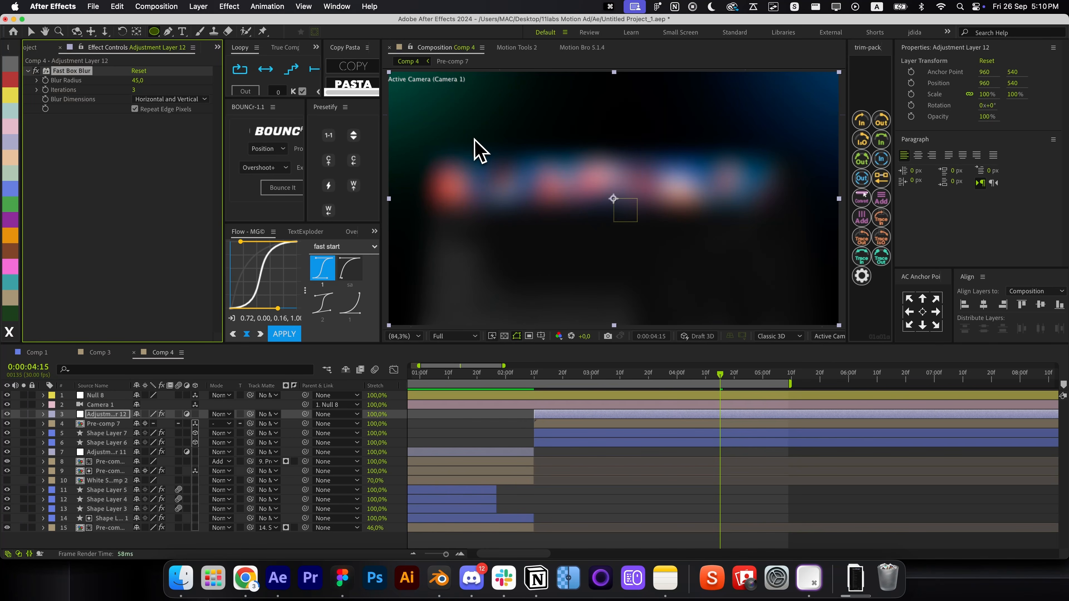
scroll(476, 142, down, 1)
drag(619, 213, 588, 174)
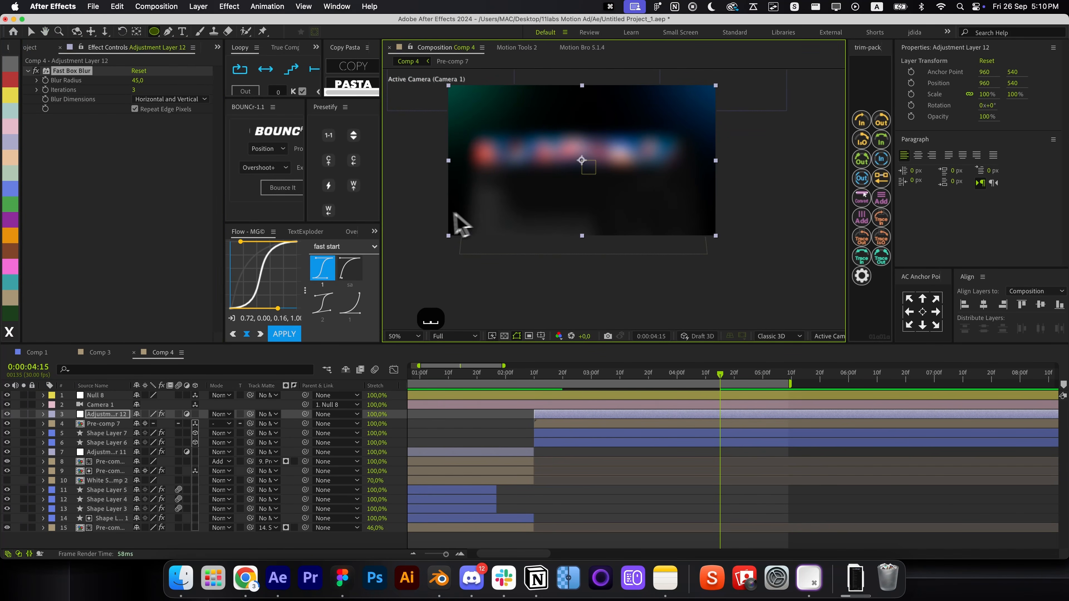
drag(413, 189, 765, 324)
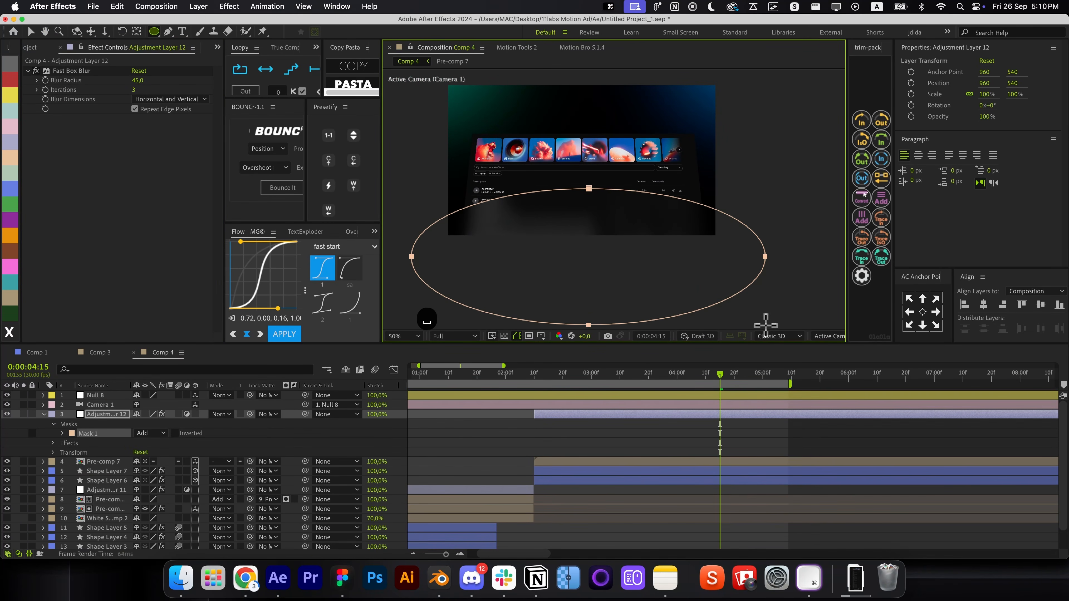
click(156, 434)
click(152, 457)
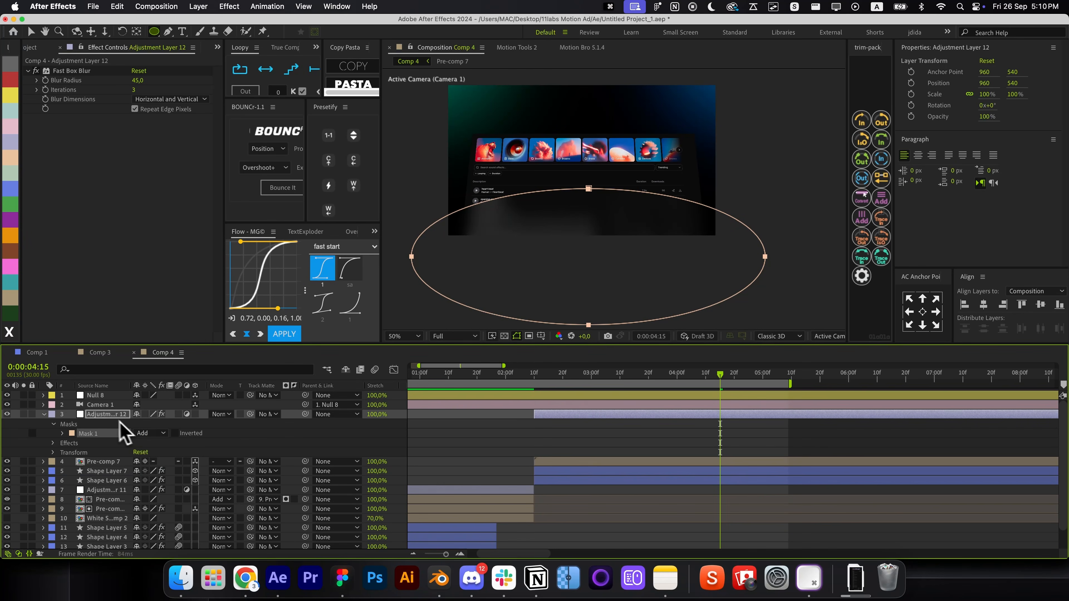
click(106, 415)
key(f)
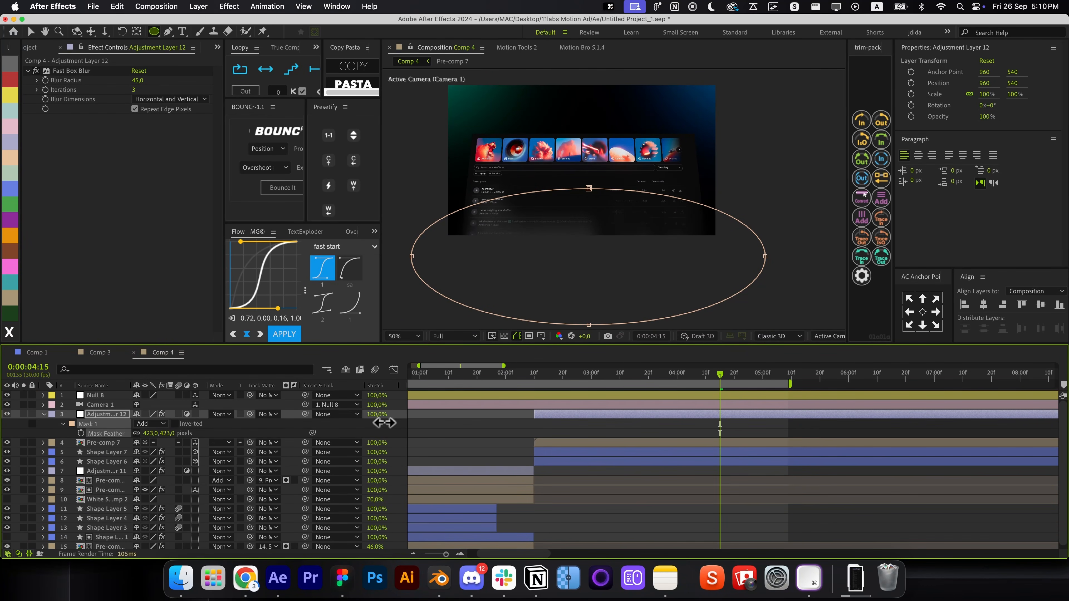
Lower the adjustment layer's Fast Box Blur radius to 10, checking the image with the mask outline temporarily hidden
key(v)
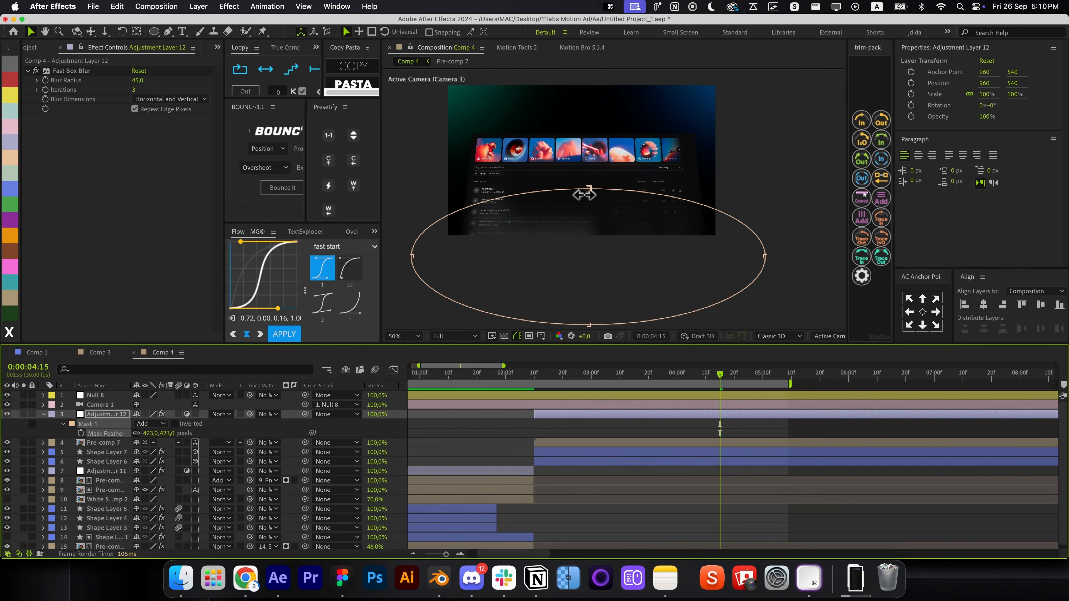
key(ctrl+shift+h)
drag(582, 193, 585, 255)
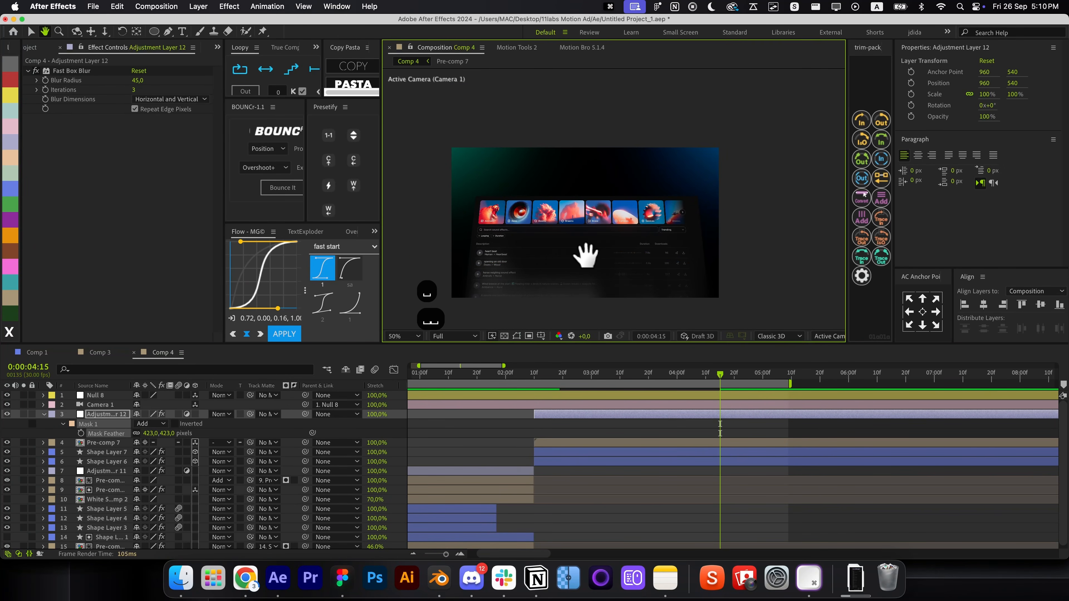
drag(138, 80, 275, 91)
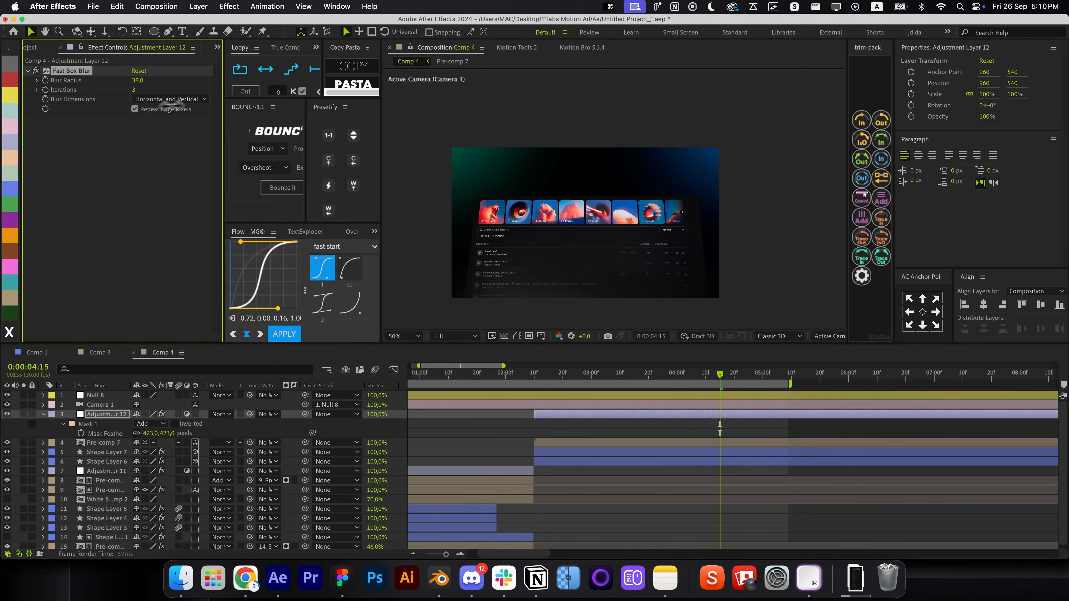
drag(173, 106, 102, 106)
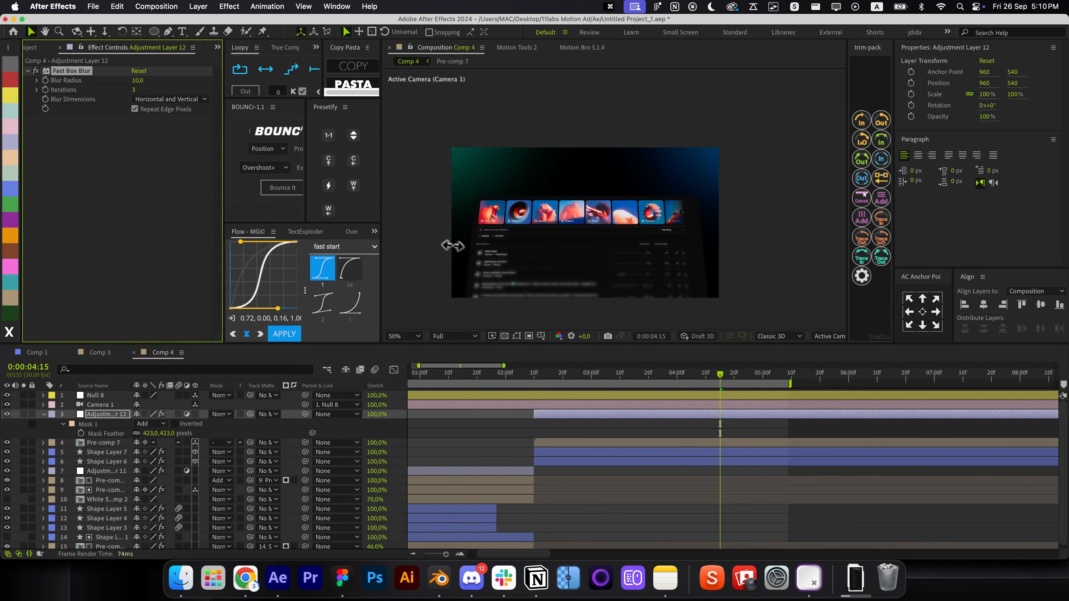
key(alt+slash)
key(super+shift+h)
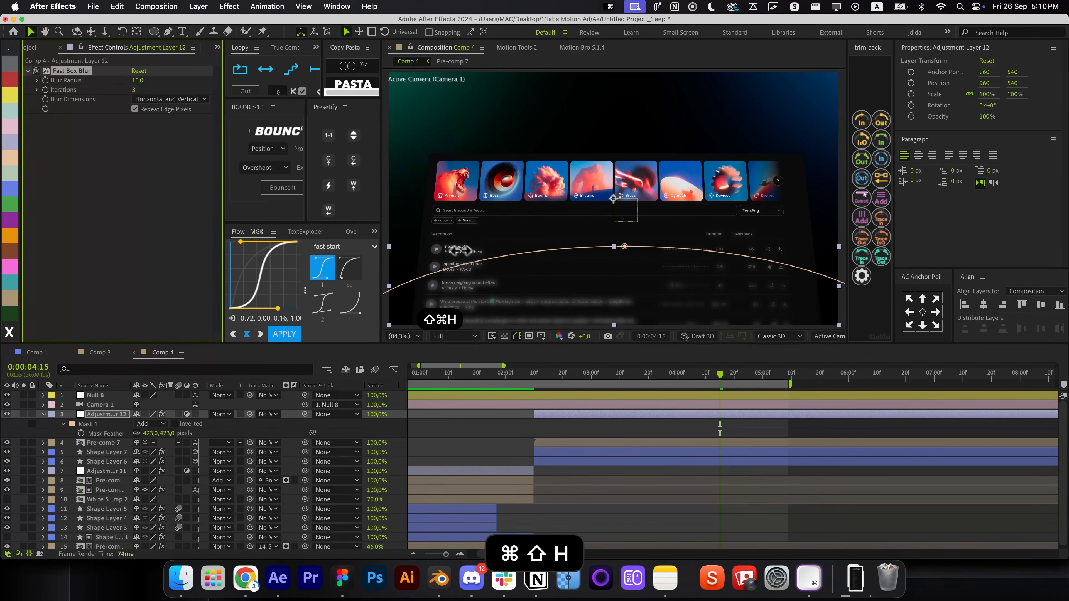
Move the elliptical mask's top edge slightly lower, and set its Mask Feather to 100 pixels and the Blur Radius to 6
click(625, 246)
drag(636, 286, 634, 264)
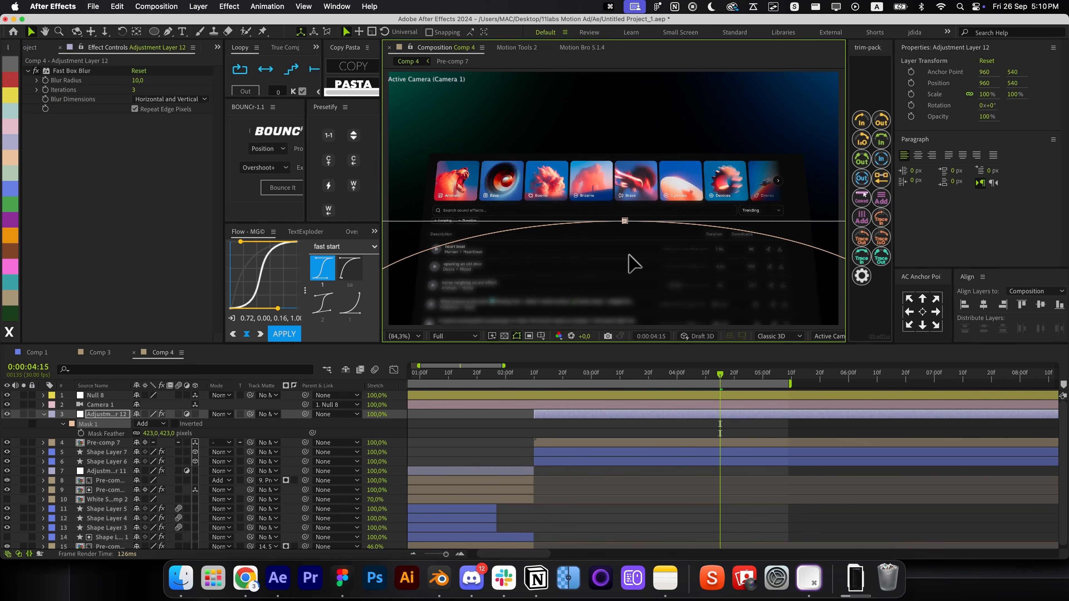
drag(626, 222, 622, 263)
drag(153, 433, 148, 442)
click(659, 298)
click(453, 442)
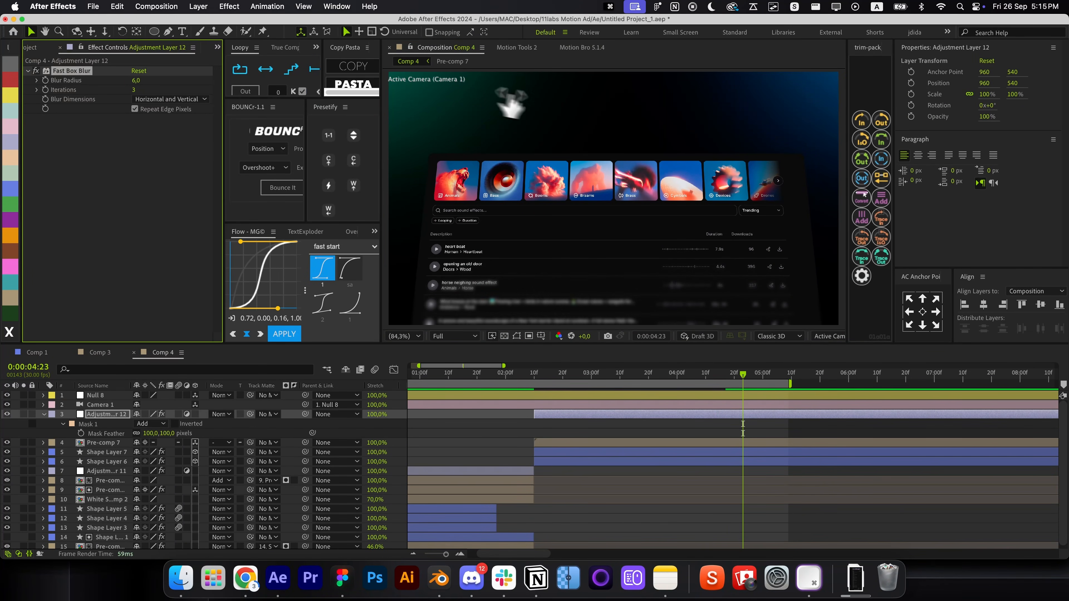
Create a null object above Pre-comp 7 and trim its start to match Pre-comp 7's in-point
click(535, 381)
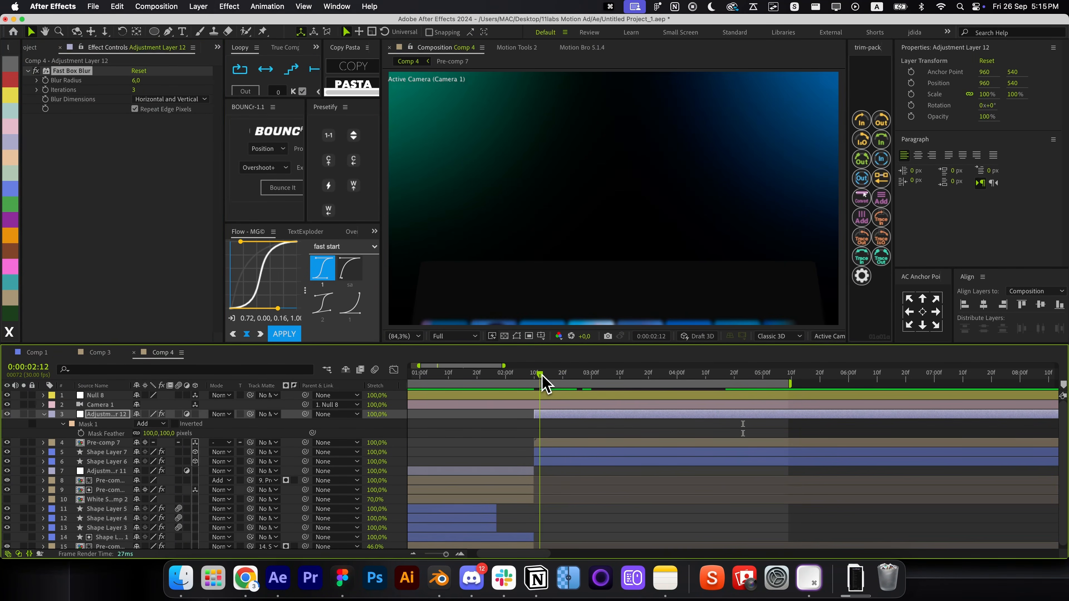
click(548, 443)
key(u)
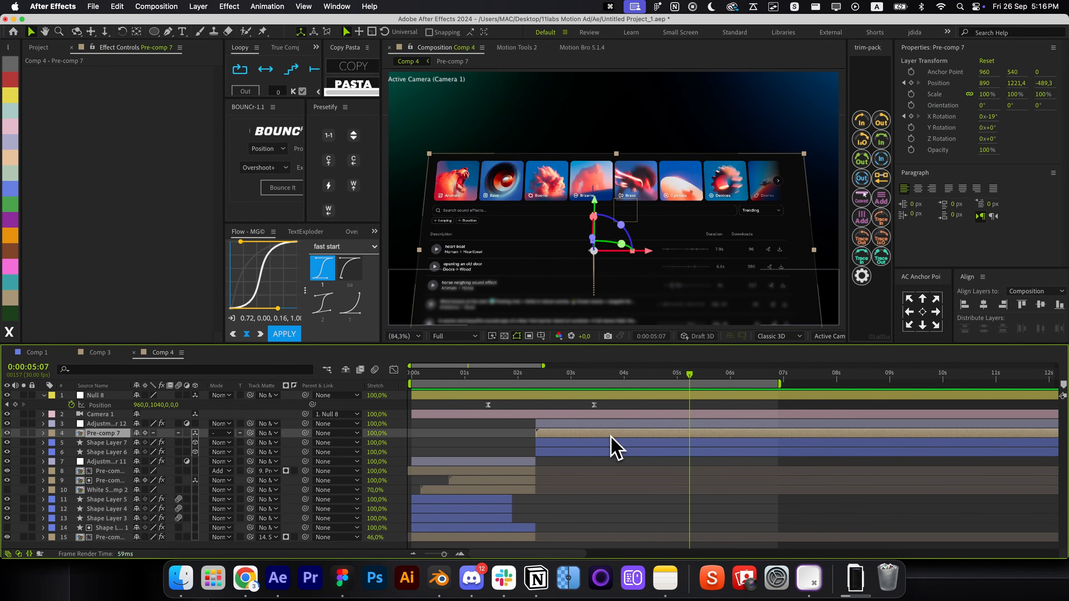
key(p)
key(p)
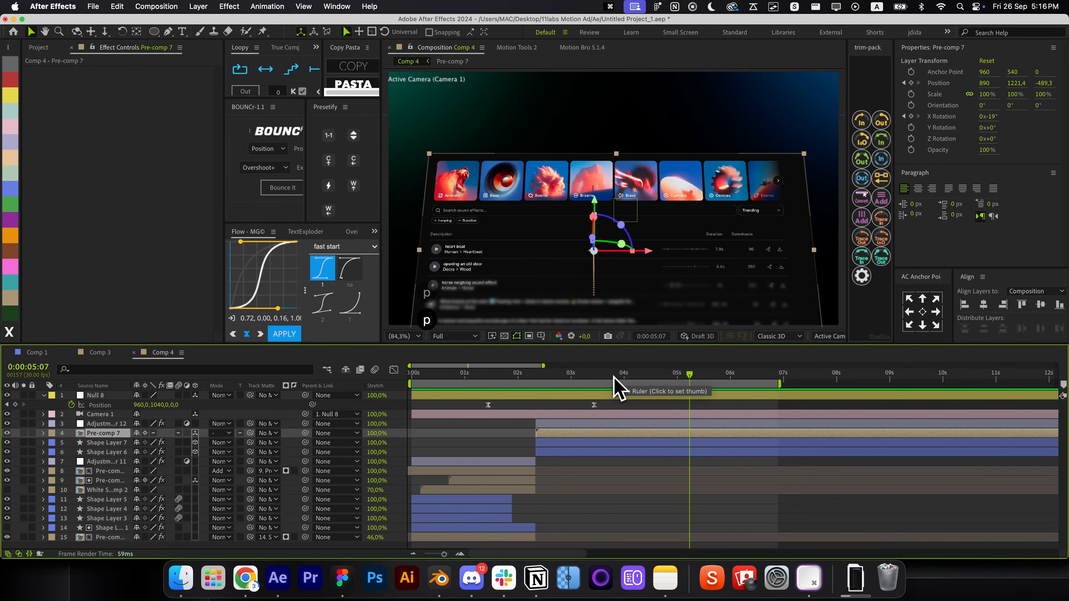
click(597, 376)
key(super+alt+shift+y)
key(alt+bracketleft)
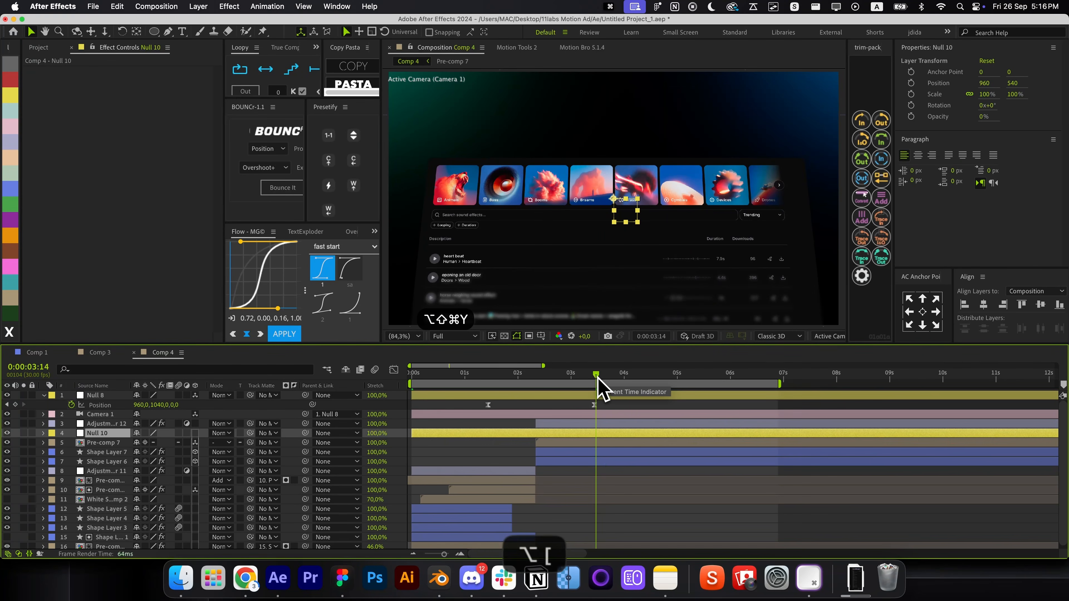
drag(623, 442, 566, 440)
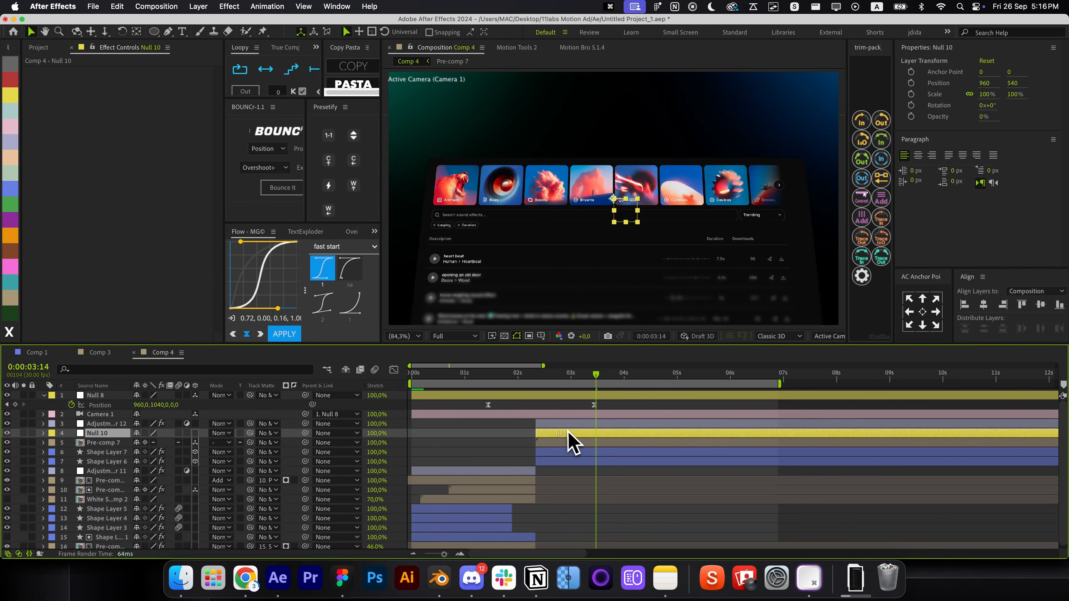
Make the new null a centred 3D layer, parent Pre-comp 7 to it, and keyframe its Position at 0:00:03:14
click(195, 433)
key(super+Home)
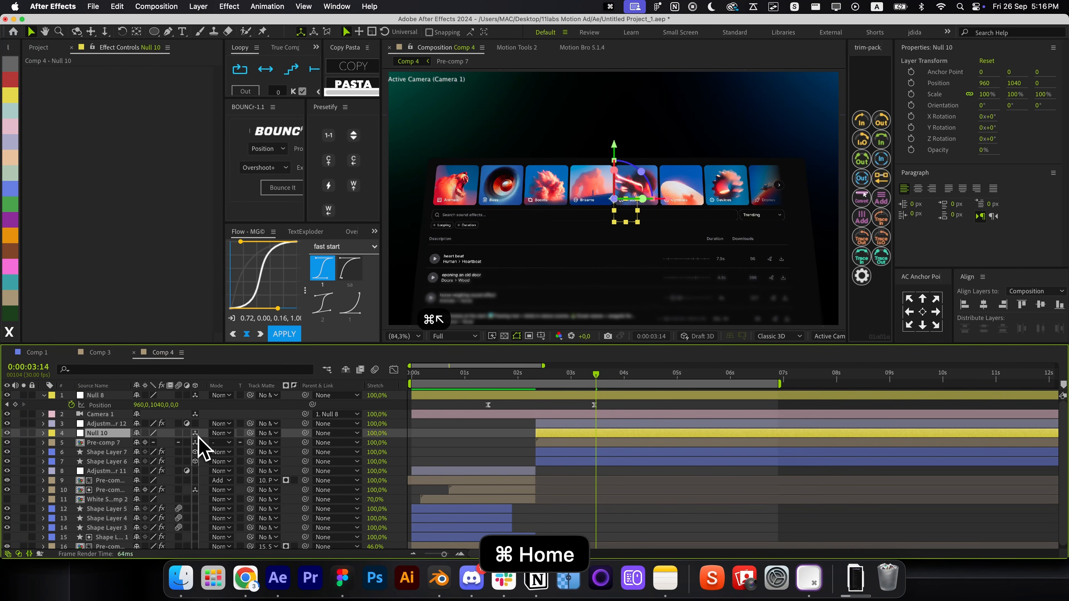
drag(306, 442, 109, 434)
key(alt+p)
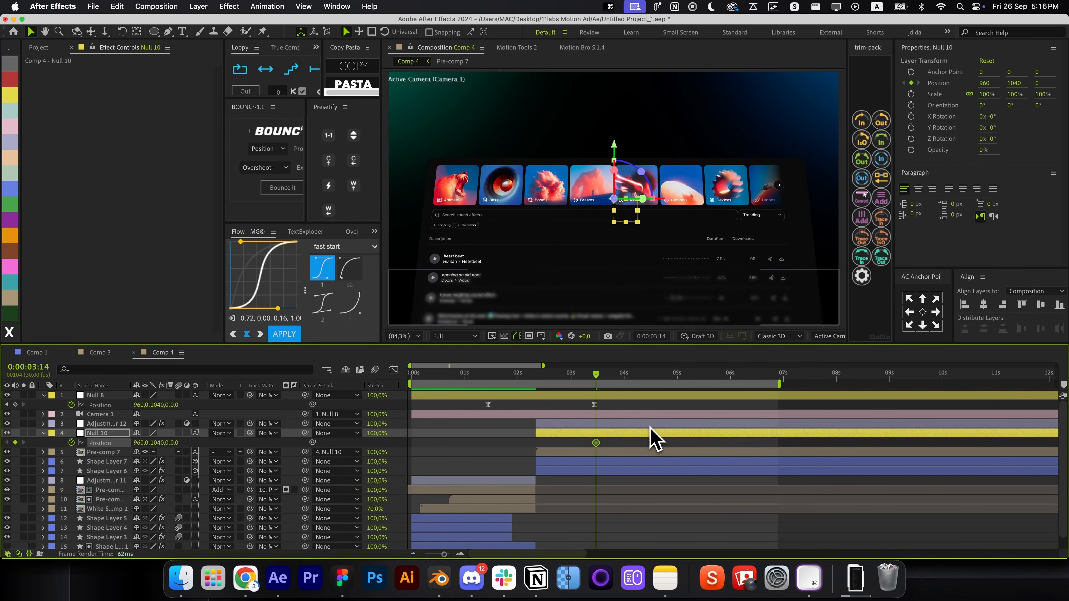
At 0:00:06:19, keyframe Null 10's Position at 960, 913, 0
key(super+Down)
key(p)
click(757, 373)
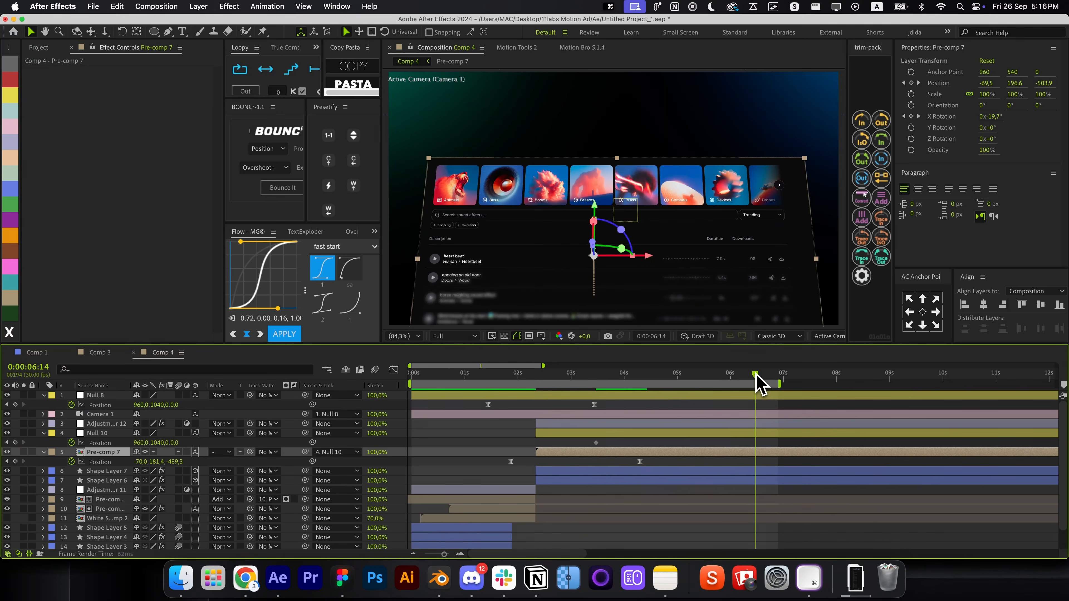
drag(155, 443, 96, 444)
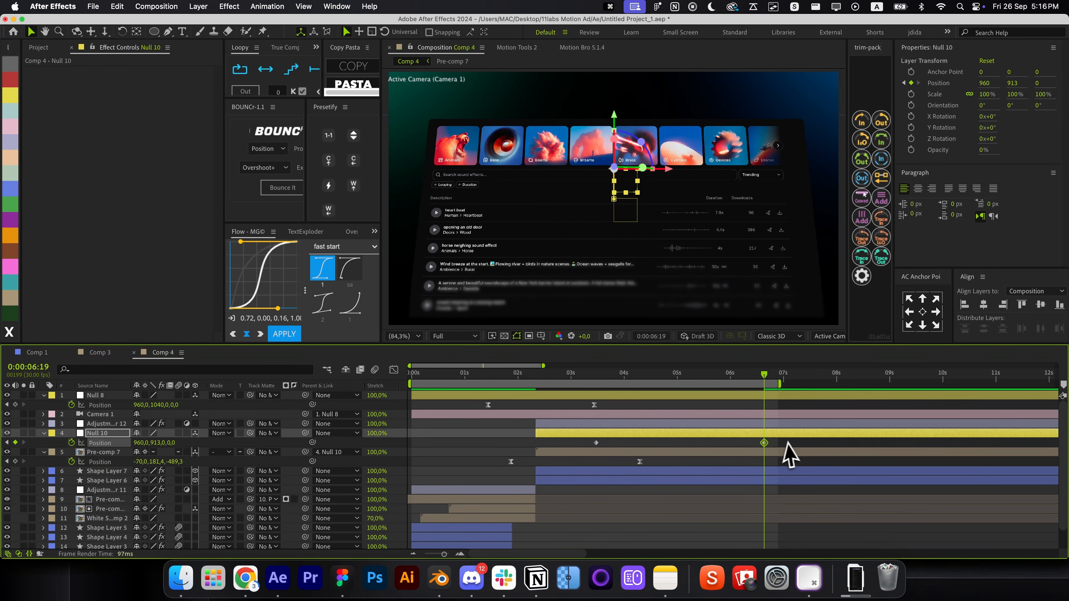
Apply Easy Ease to Null 10's two Position keyframes and lengthen the first one's outgoing ease so the speed peaks late
drag(787, 440, 563, 456)
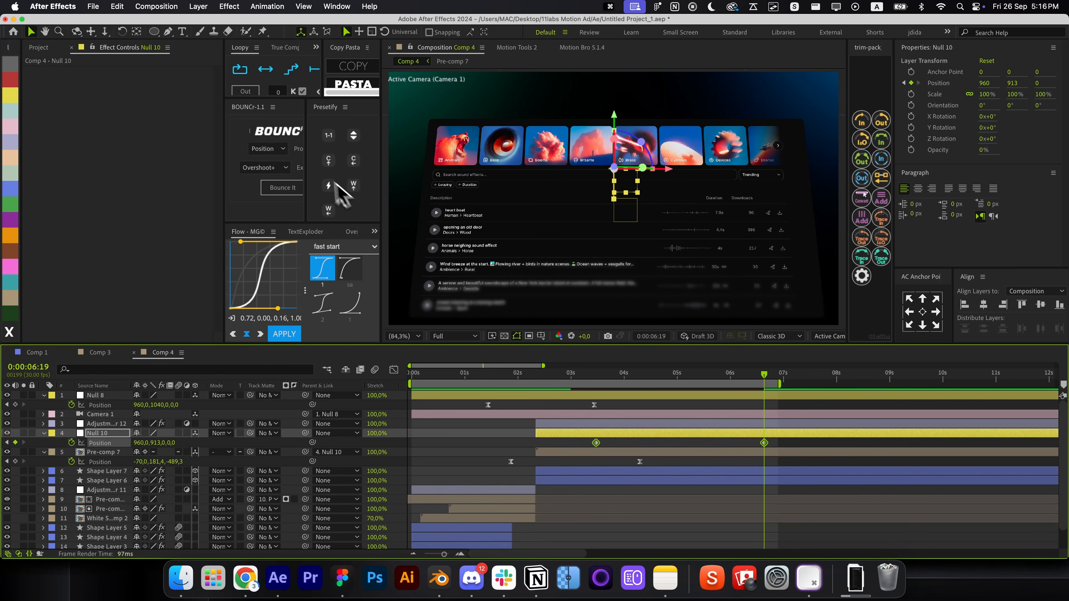
key(F9)
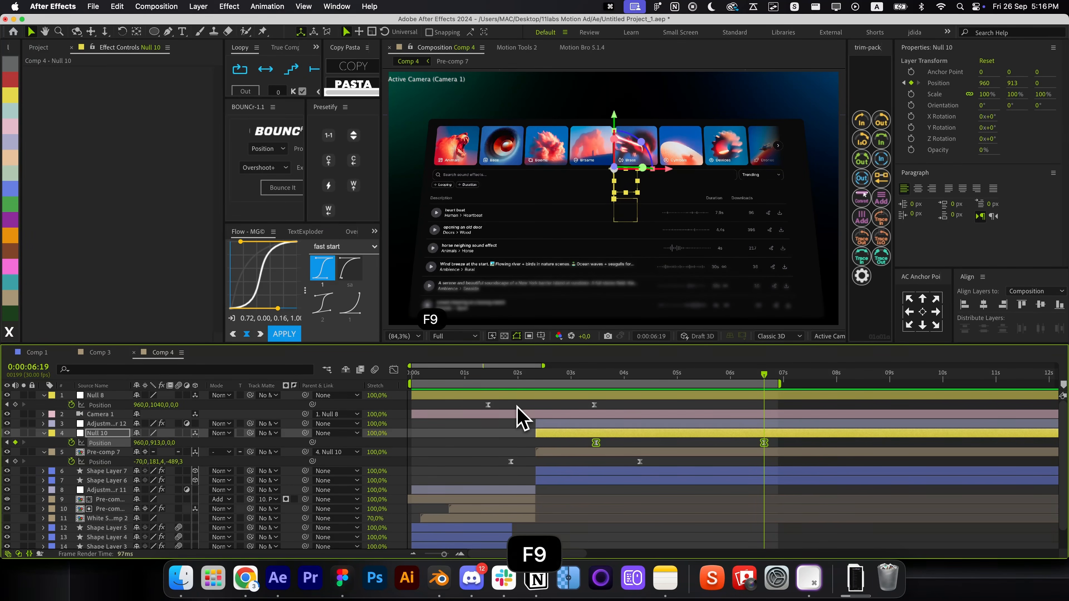
key(shift+F3)
drag(624, 522, 680, 523)
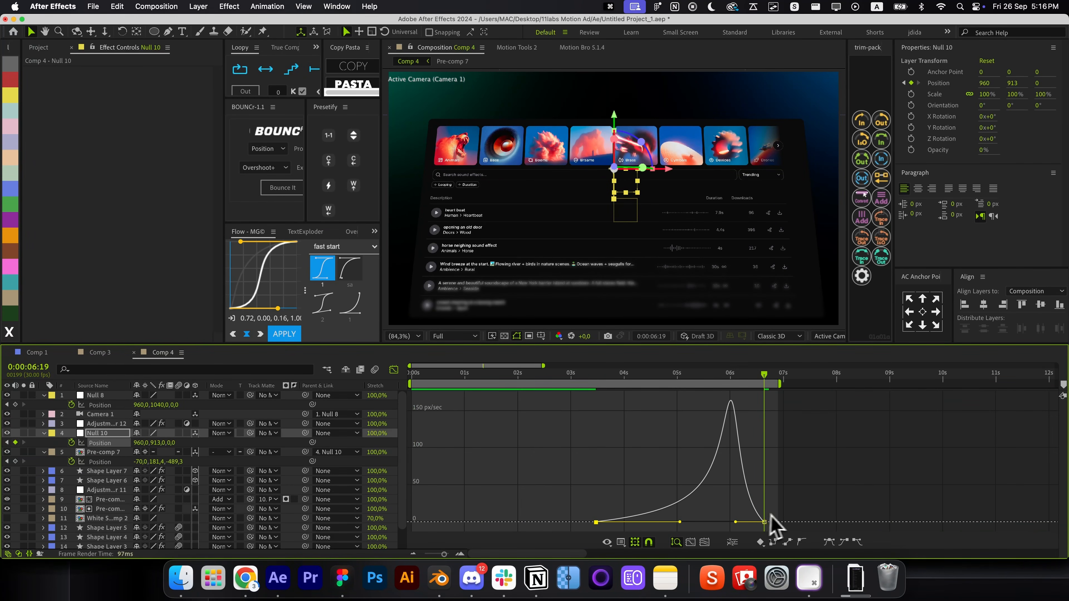
drag(594, 375, 665, 376)
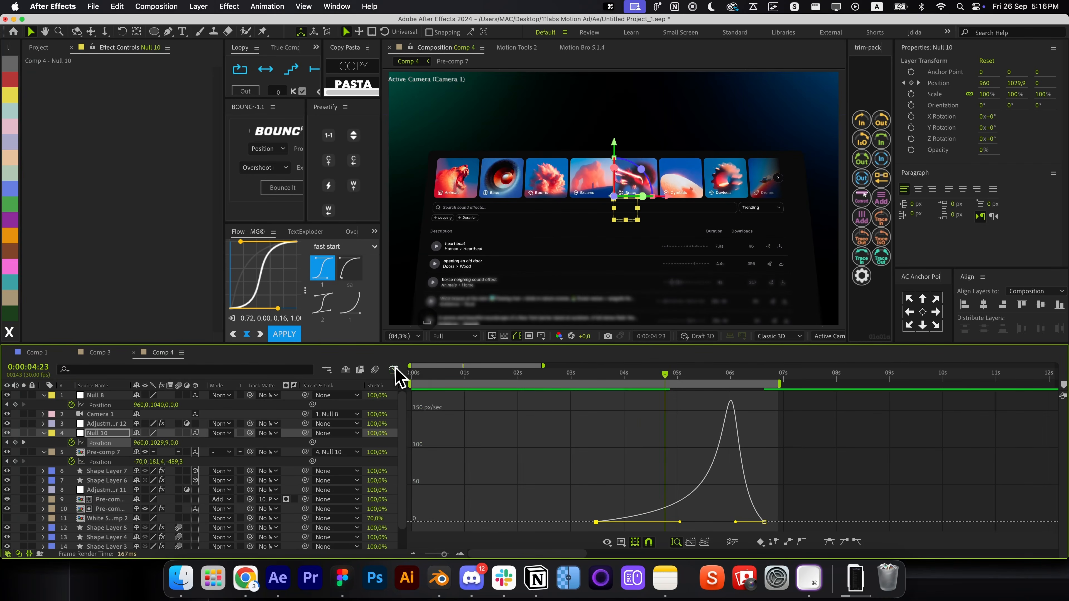
click(394, 369)
Move Null 10's last Position keyframe to 0:00:05:02 and the first just before 0:00:03:00, and preview the upward drift
drag(764, 443, 681, 443)
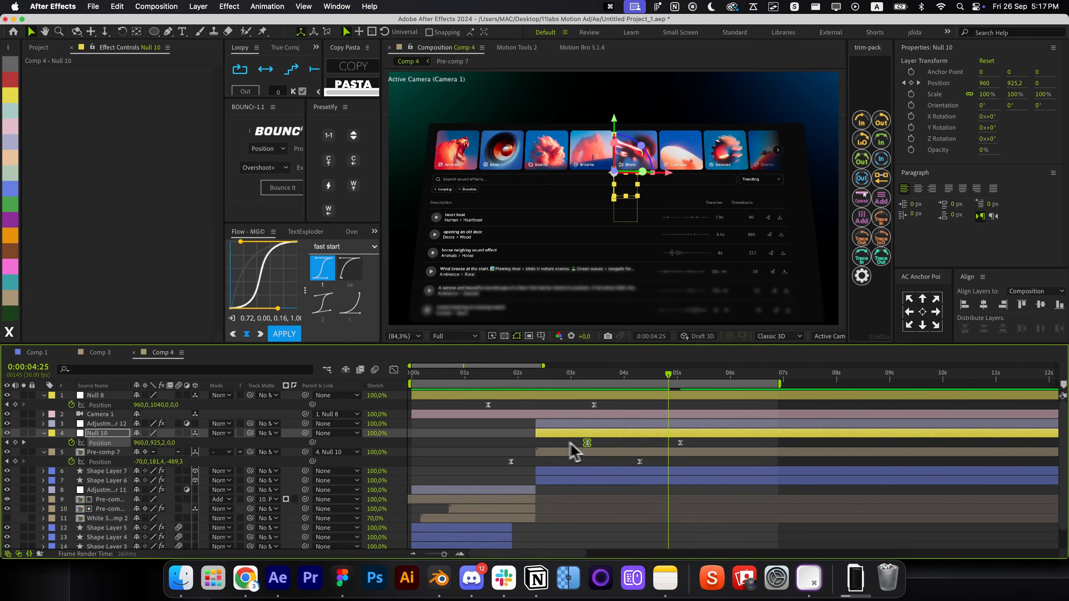
drag(570, 443, 567, 443)
click(527, 374)
key(space)
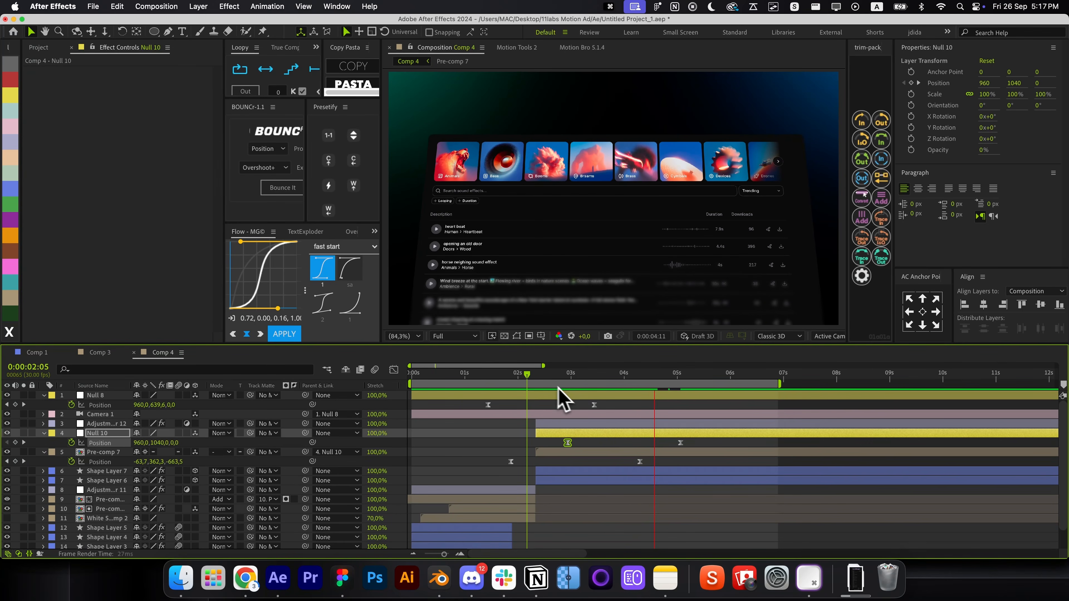
key(space)
click(692, 452)
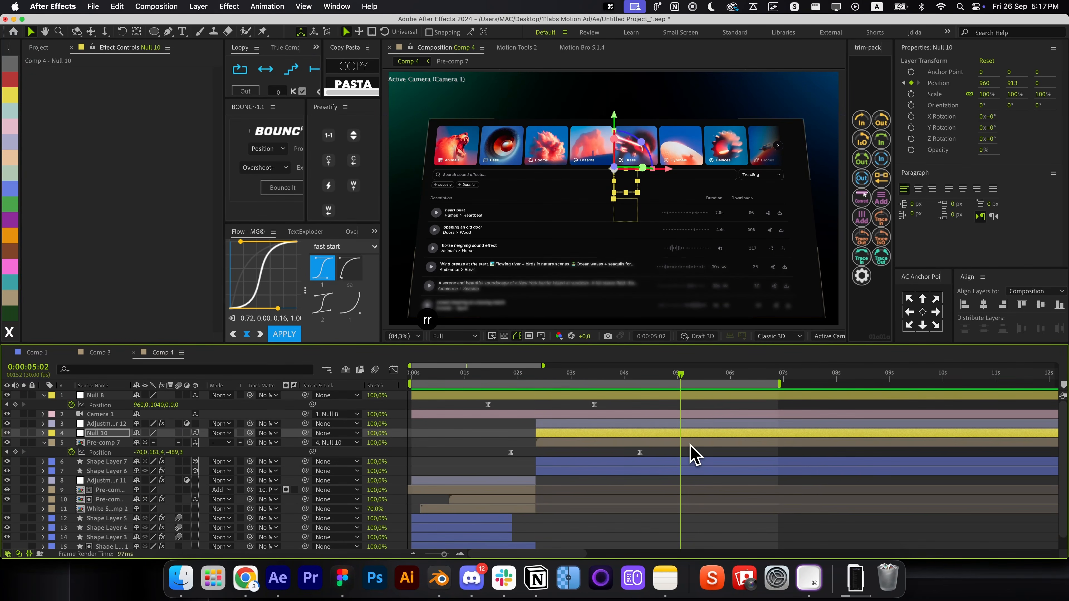
Duplicate Pre-comp 7 and remove the Position and X Rotation keyframes from the lower copy at 0:00:06:00
key(r)
key(r)
key(super+d)
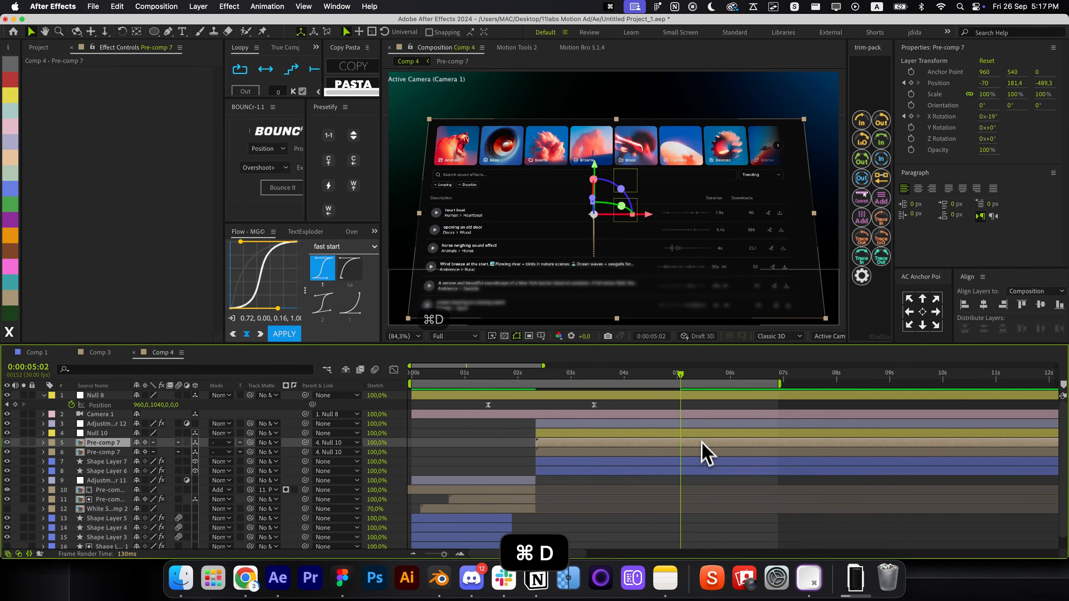
click(703, 453)
drag(711, 374, 730, 375)
key(u)
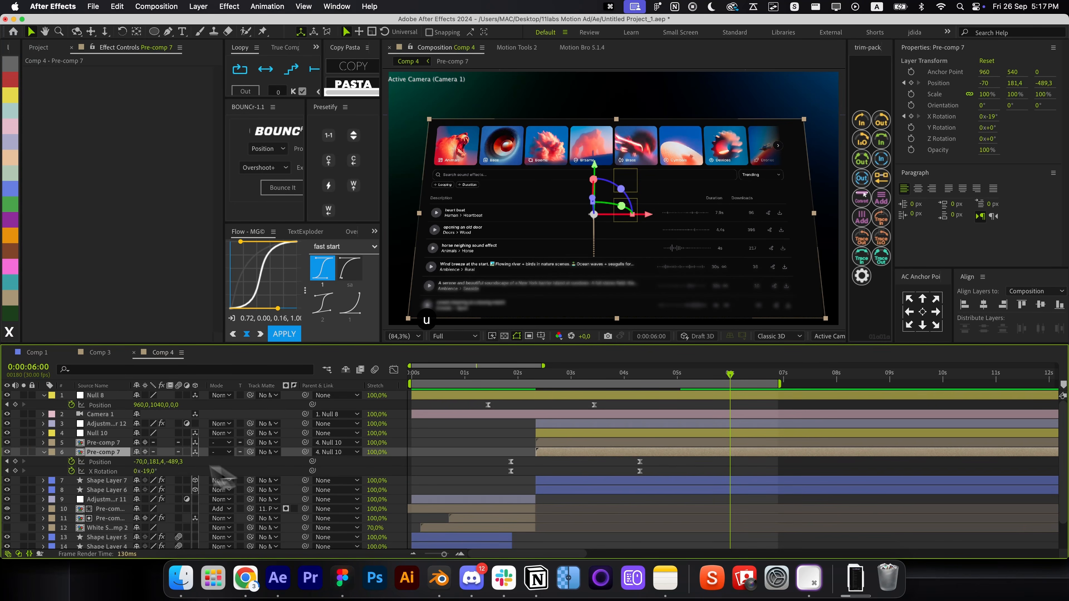
click(72, 462)
click(72, 472)
Parent the lower Pre-comp 7 copy to the animated Pre-comp 7 directly above it
key(r)
key(r)
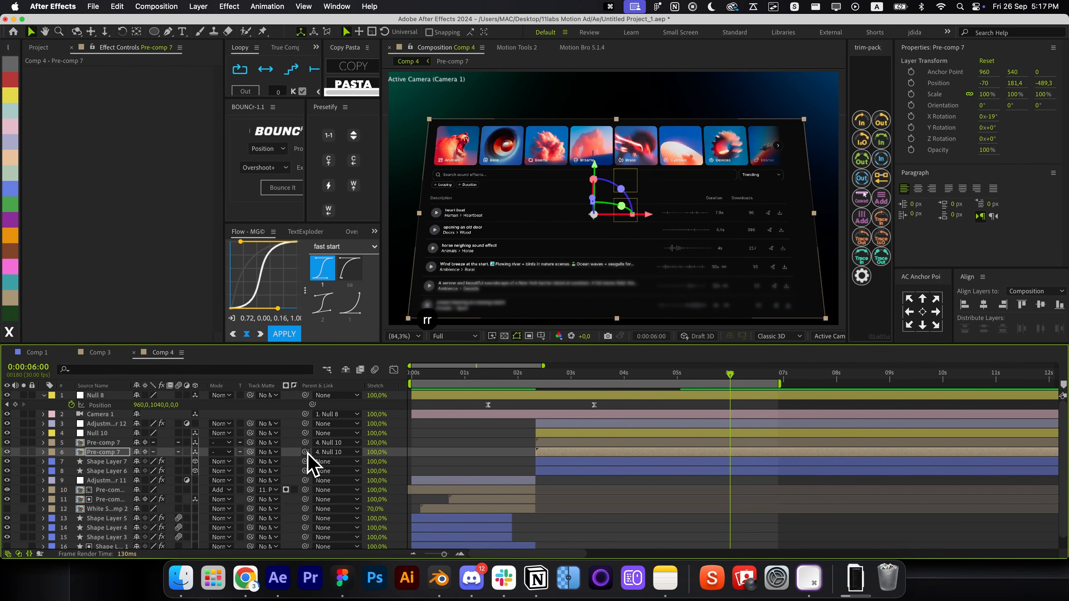
drag(305, 451, 226, 444)
Apply the 4-Color Gradient effect to the lower Pre-comp 7 copy
key(alt+space)
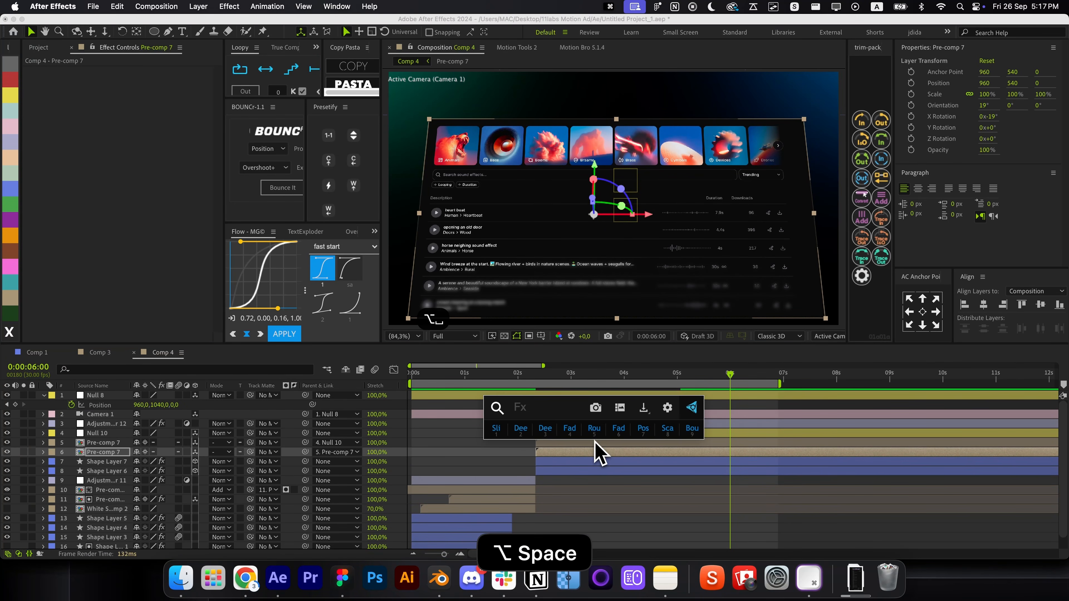
text(grad)
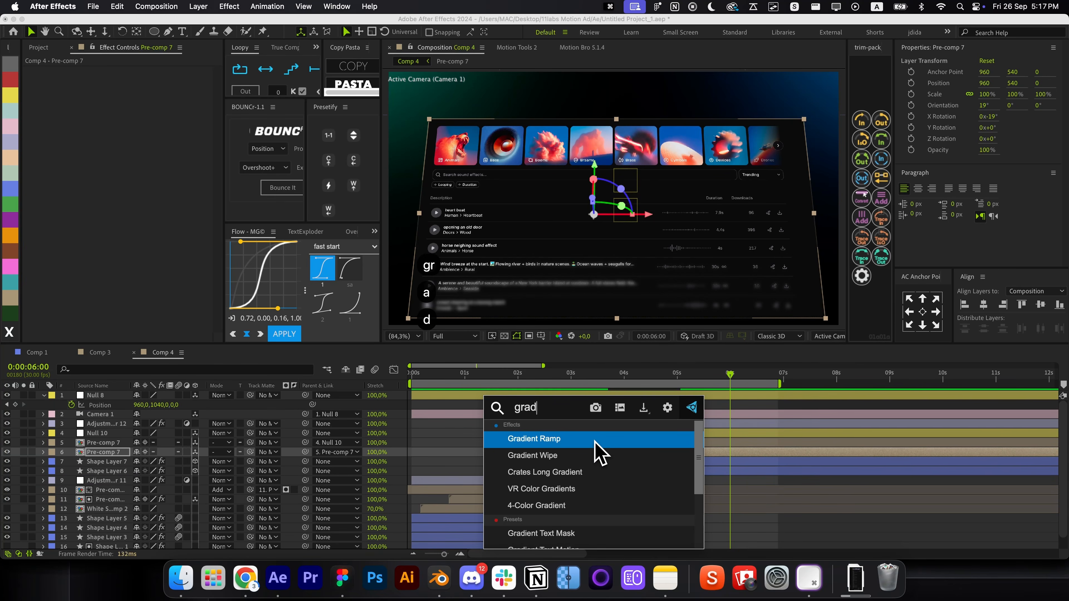
key(Down)
key(Down)
key(Down)
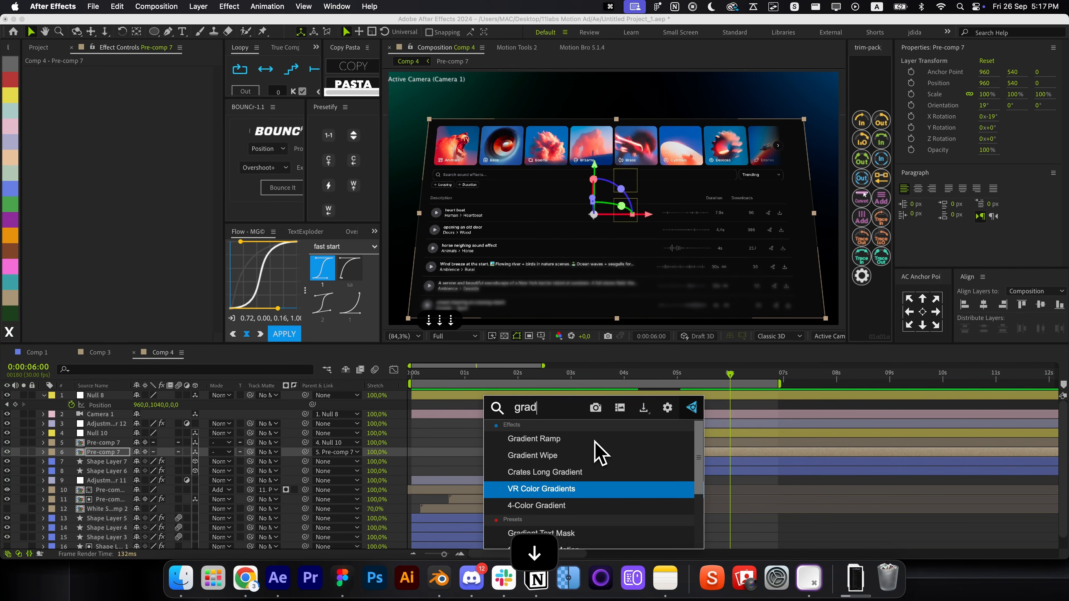
key(Down)
key(Return)
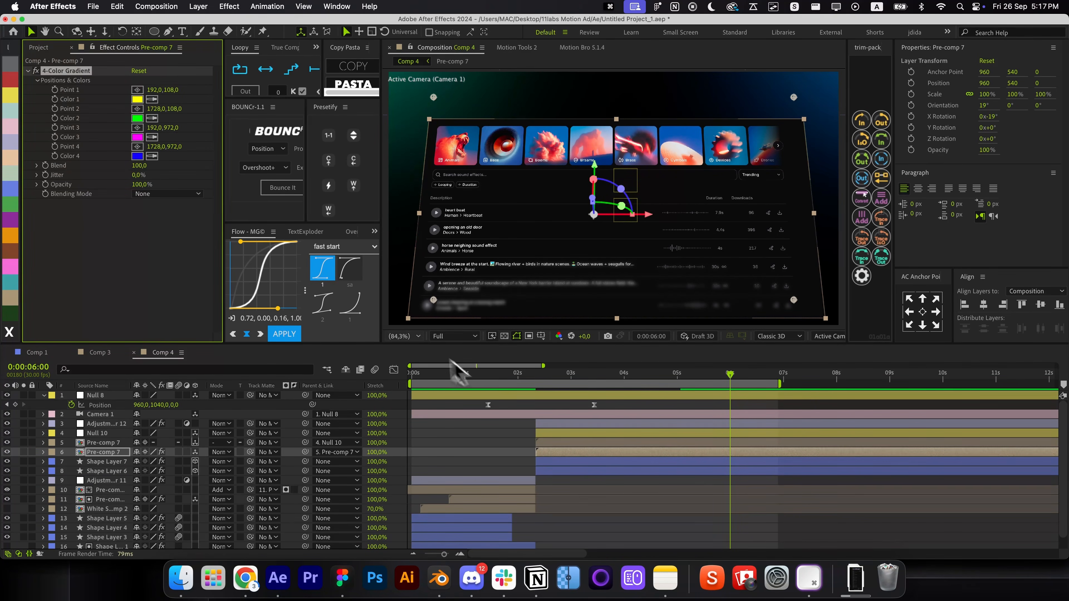
Solo the lower Pre-comp 7 and reuse Shape Layer 7's gradient colours: blue for Colors 1 and 4, teal green for Colors 2 and 3
click(23, 452)
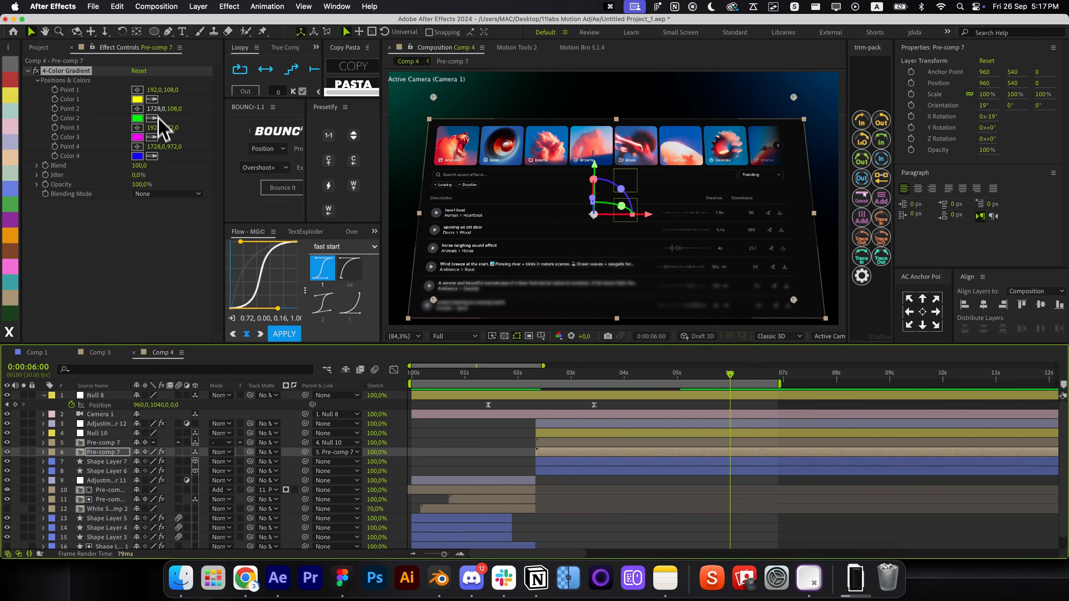
click(102, 462)
click(138, 99)
key(super+c)
key(Escape)
click(103, 452)
click(138, 100)
key(super+v)
key(Return)
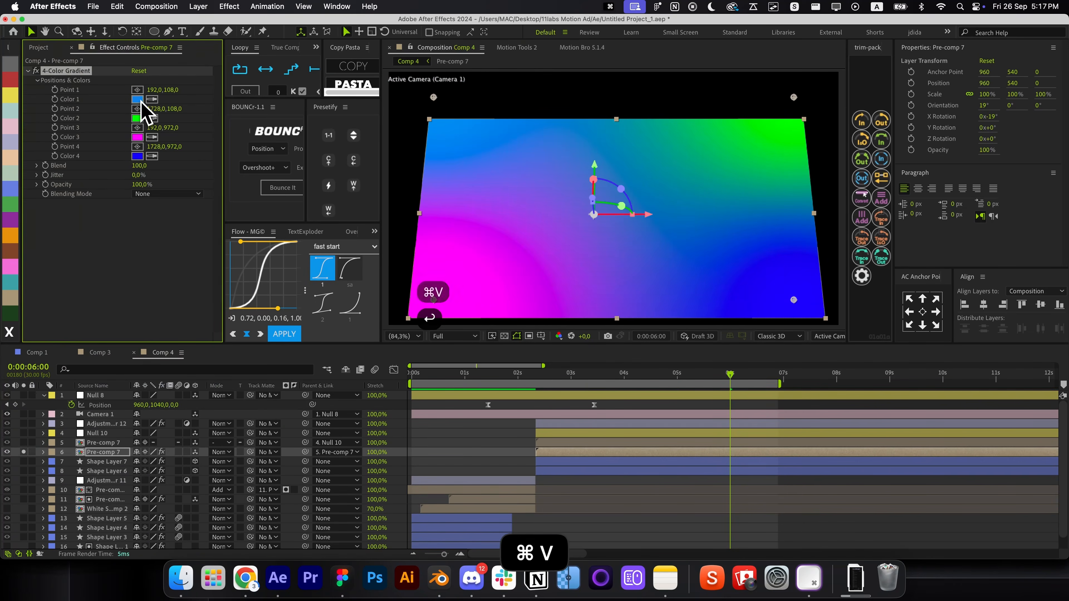
click(137, 156)
key(super+v)
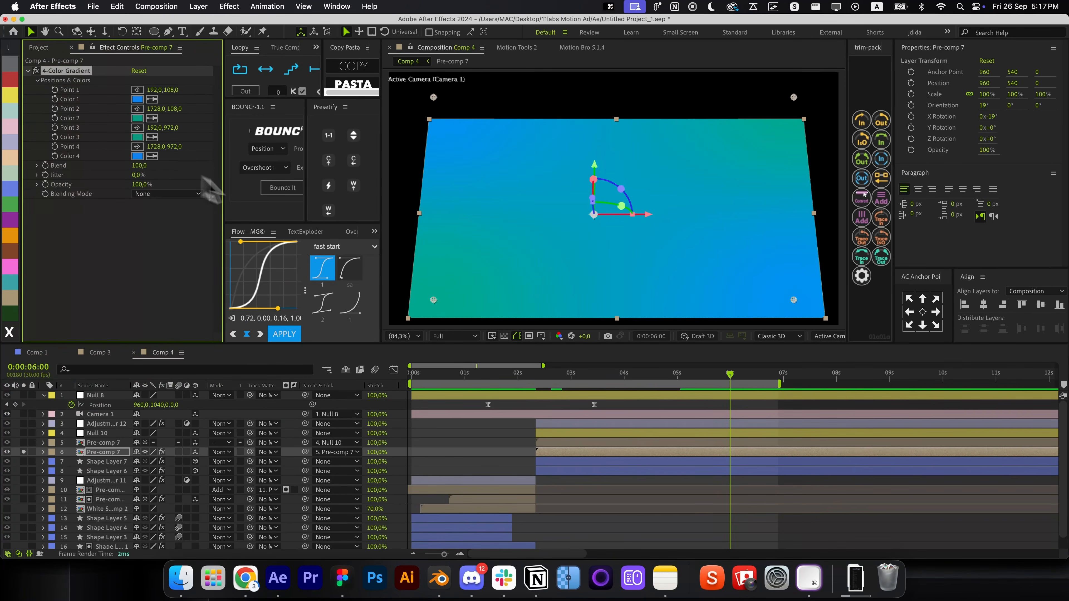
Try Fast Box Blur on the lower Pre-comp 7 with radius 39 and Repeat Edge Pixels off, and disable the effect
key(alt+space)
text(fas)
key(Return)
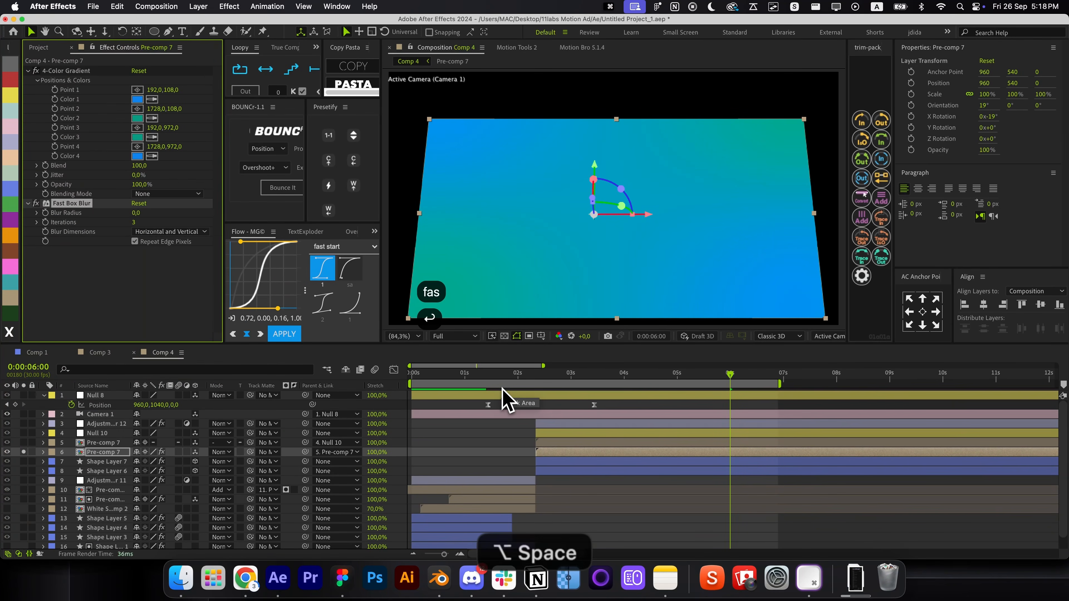
drag(137, 215, 145, 216)
click(134, 241)
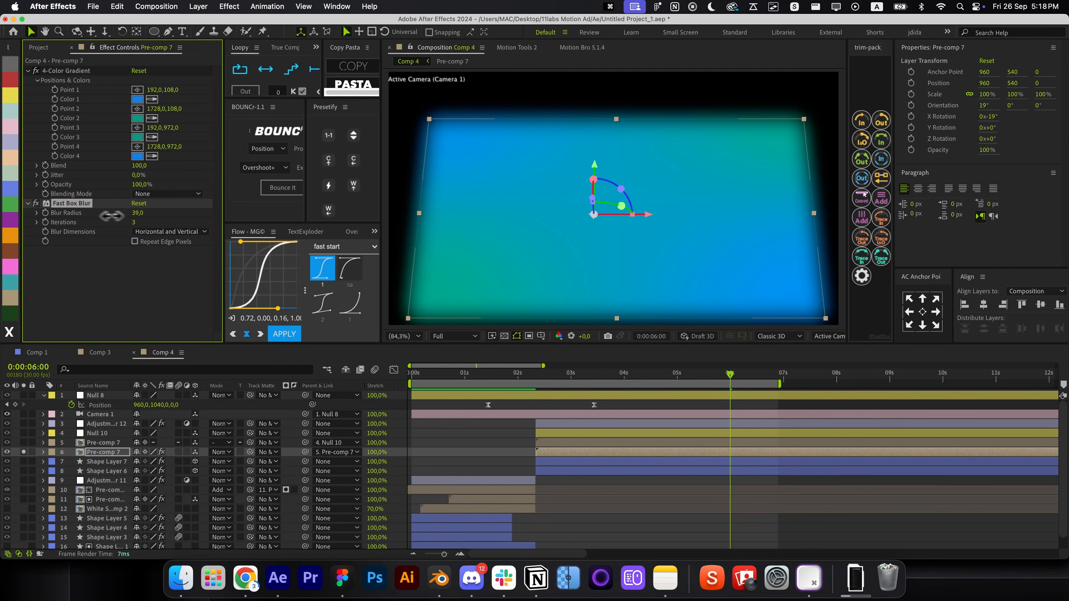
click(36, 204)
Apply CC RepeTile to the lower Pre-comp 7 with all four sides expanded by 400 and no tiling
key(alt+space)
key(2)
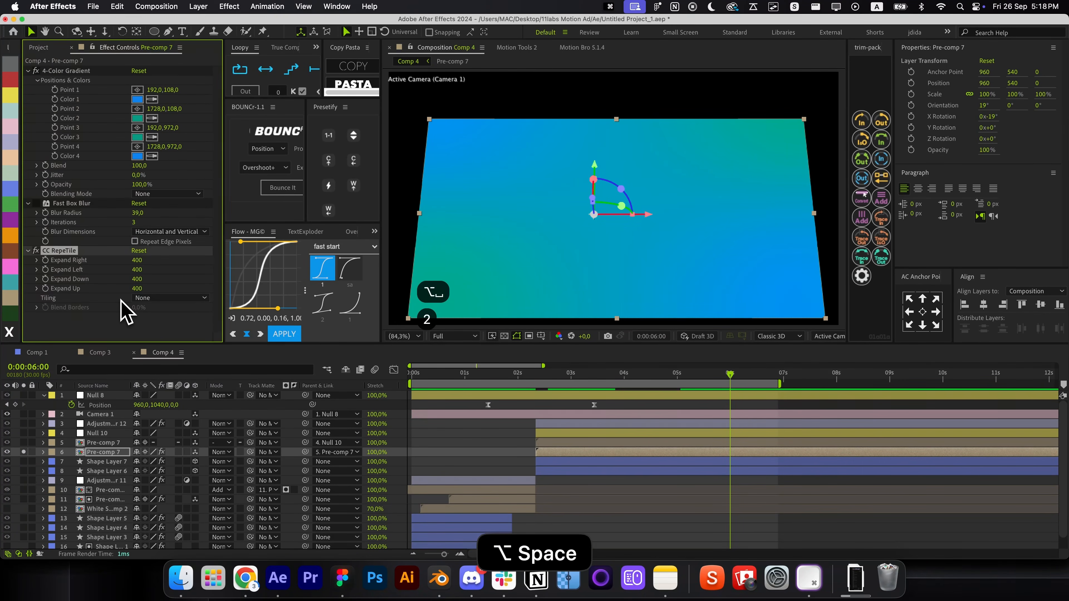
scroll(128, 314, down, 4)
Unsolo the lower Pre-comp 7 and give it a Deep Glow with radius 800, exposure 0.20 and threshold 0%
click(24, 452)
key(super+shift+h)
click(33, 244)
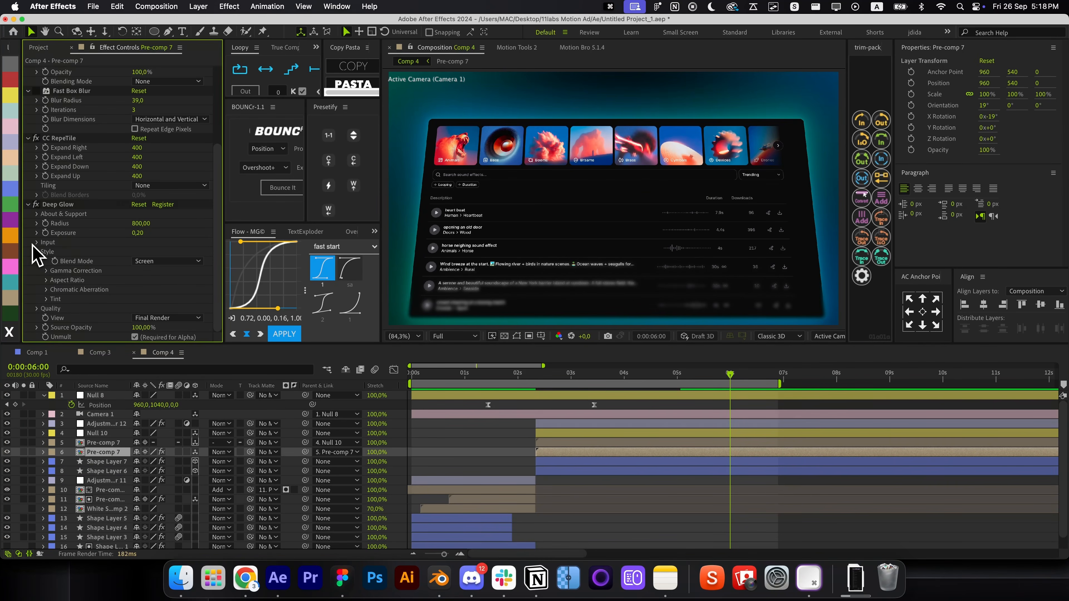
click(36, 242)
drag(136, 254, 20, 258)
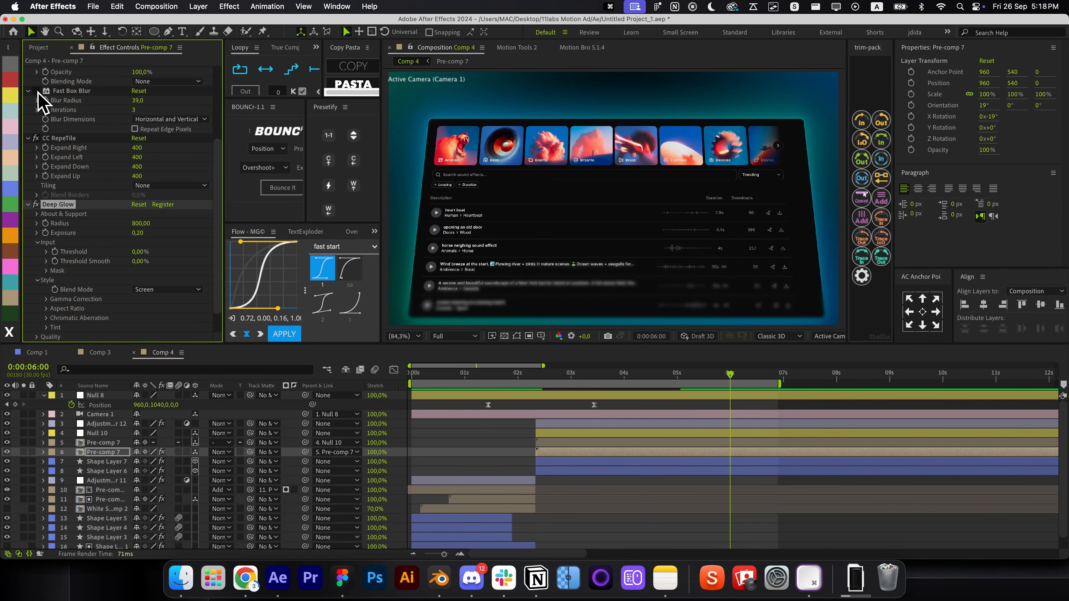
Send Fast Box Blur to the end of the lower Pre-comp 7's effect stack and delete it
click(64, 90)
key(super+shift+bracketleft)
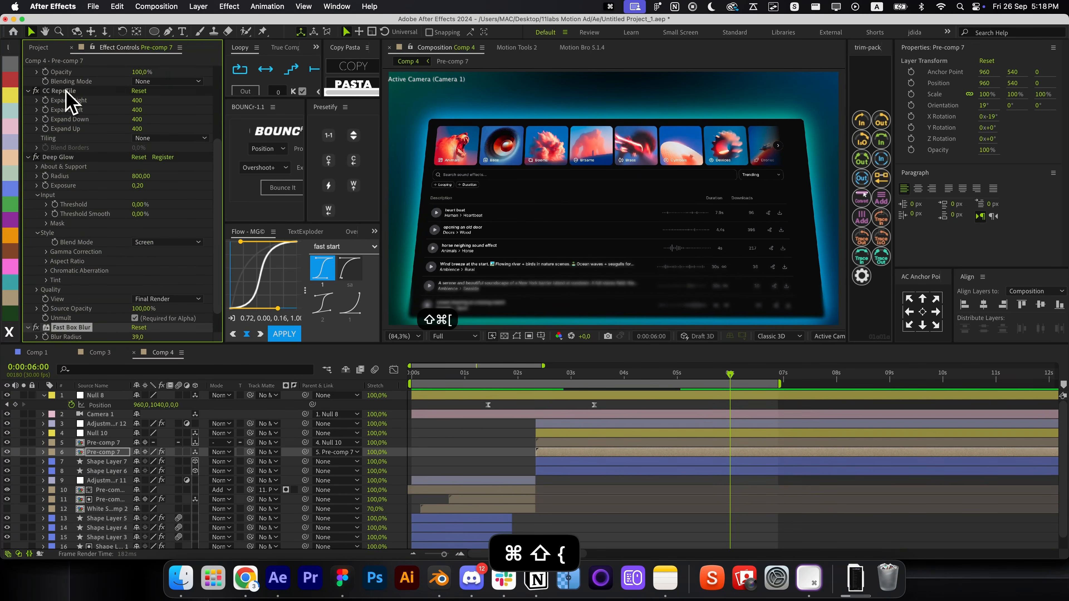
key(BackSpace)
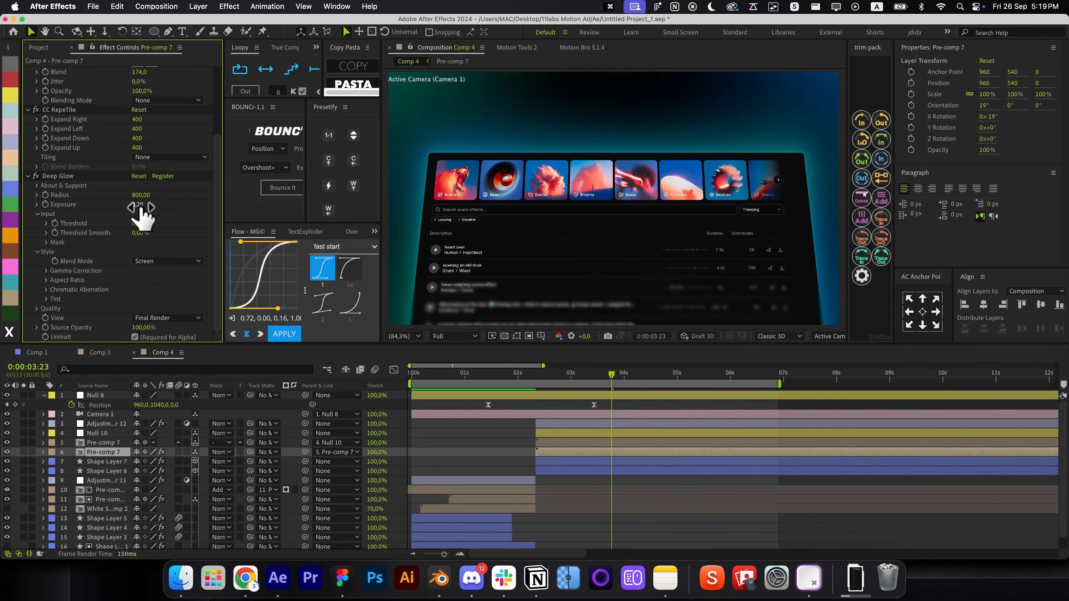
Undo the last trial edits to Deep Glow's Exposure on the lower Pre-comp 7
key(super+z)
key(super+z)
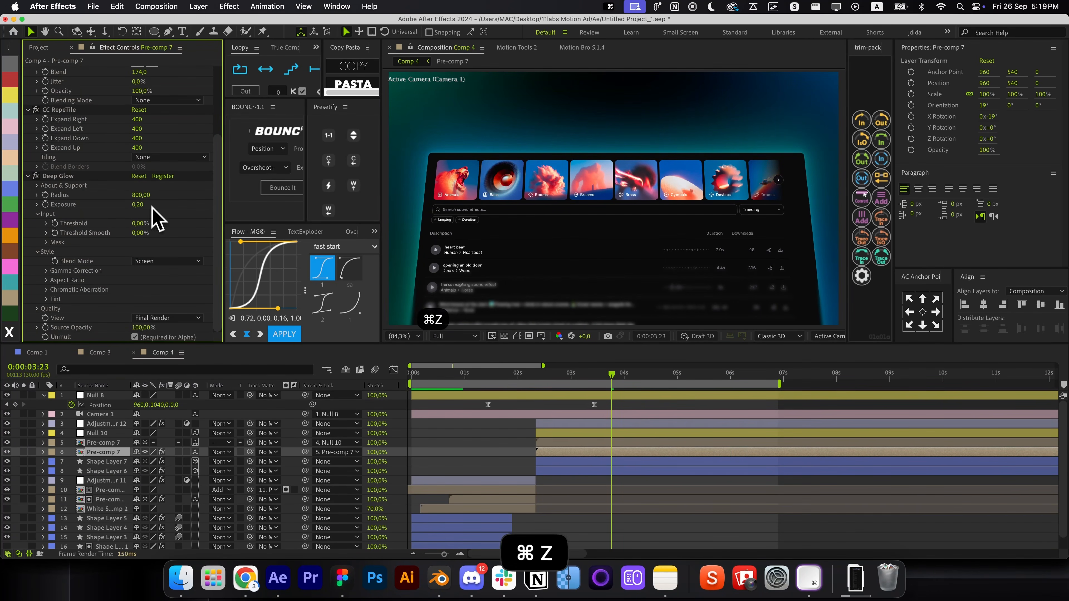
key(super+z)
key(super+z)
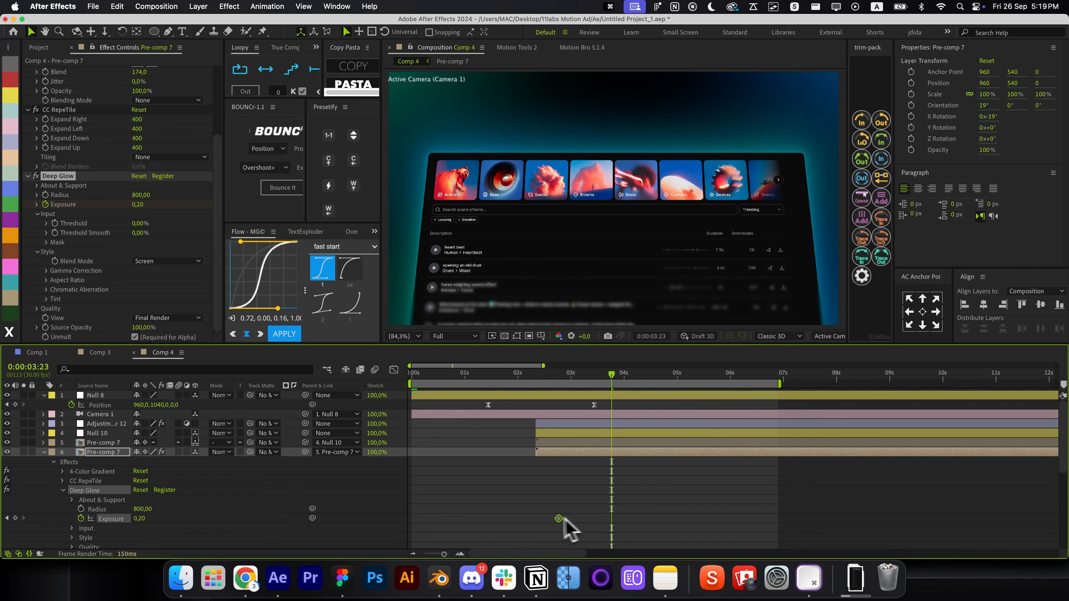
Keyframe Deep Glow's Exposure from 0.20 at 0:00:02:10 to 0.02 at 0:00:03:23, and preview the glow fading
drag(139, 521, 121, 521)
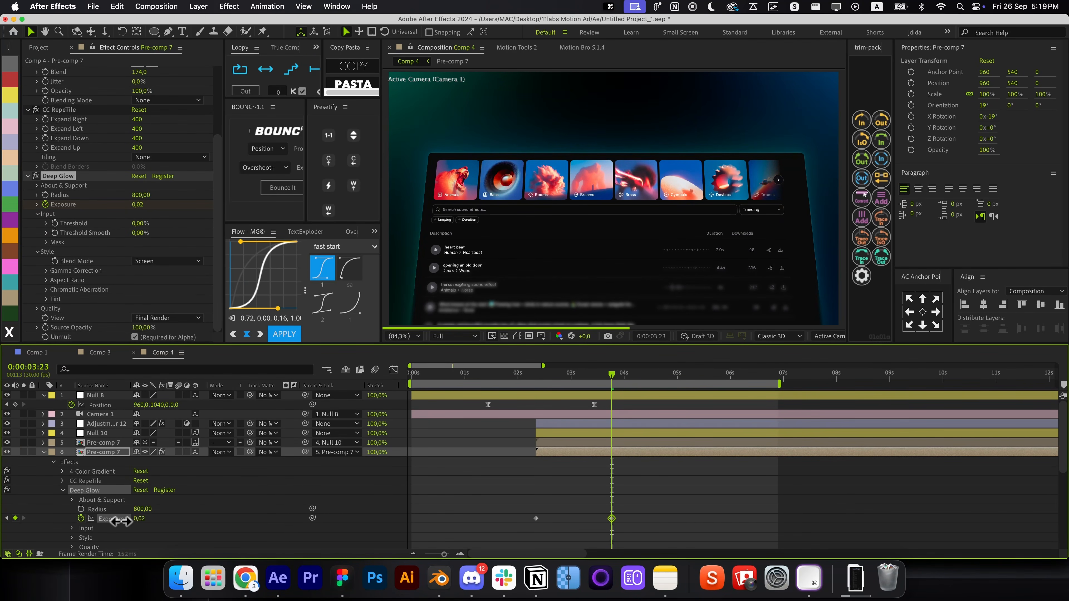
key(r)
key(r)
drag(542, 383, 617, 399)
Reposition the 4-Color Gradient points to about 199, 419; 1733, 464; 1797, 1012; and 207, 1015, and preview with all layers shown
click(24, 452)
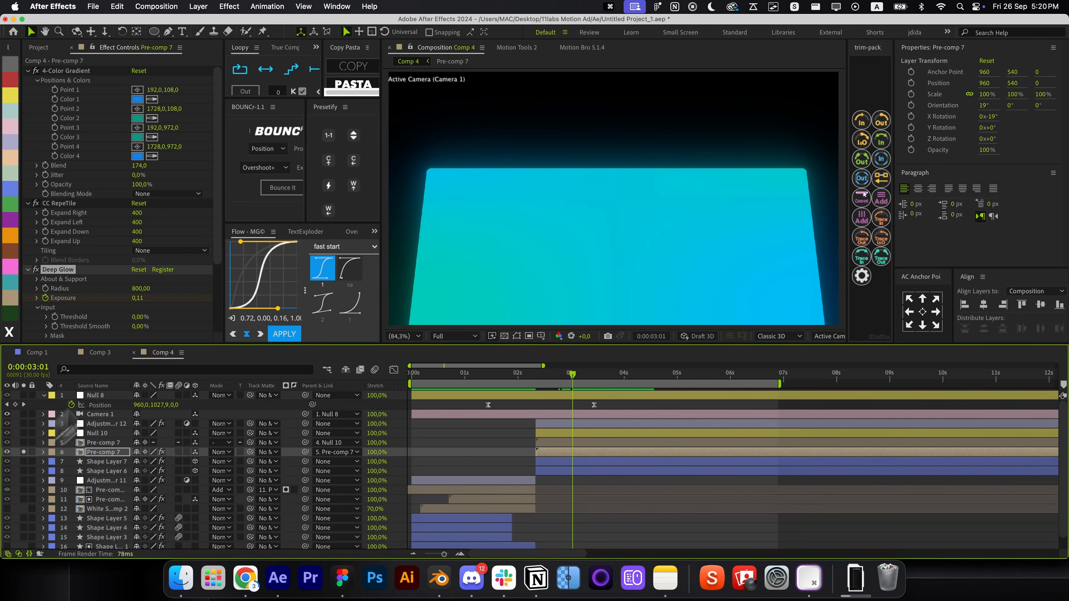
click(75, 70)
key(super+shift+h)
drag(794, 300, 456, 291)
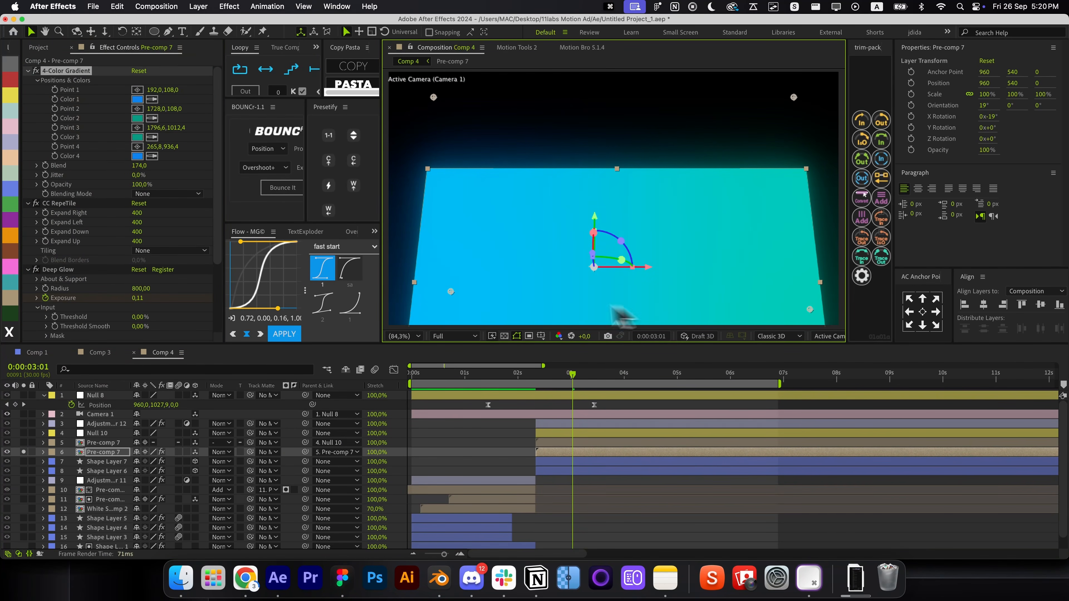
click(24, 452)
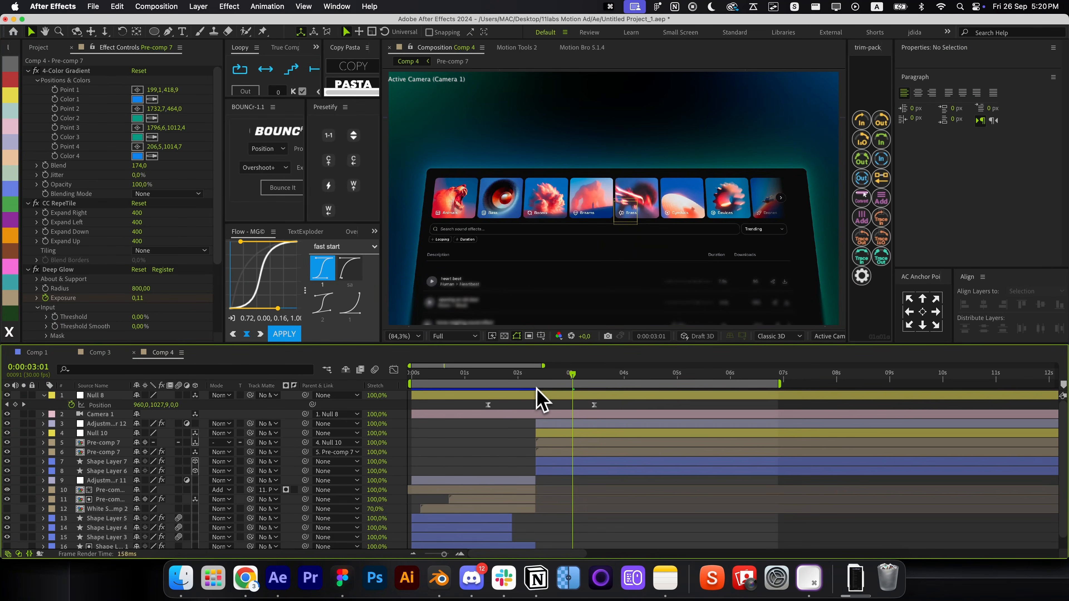
key(space)
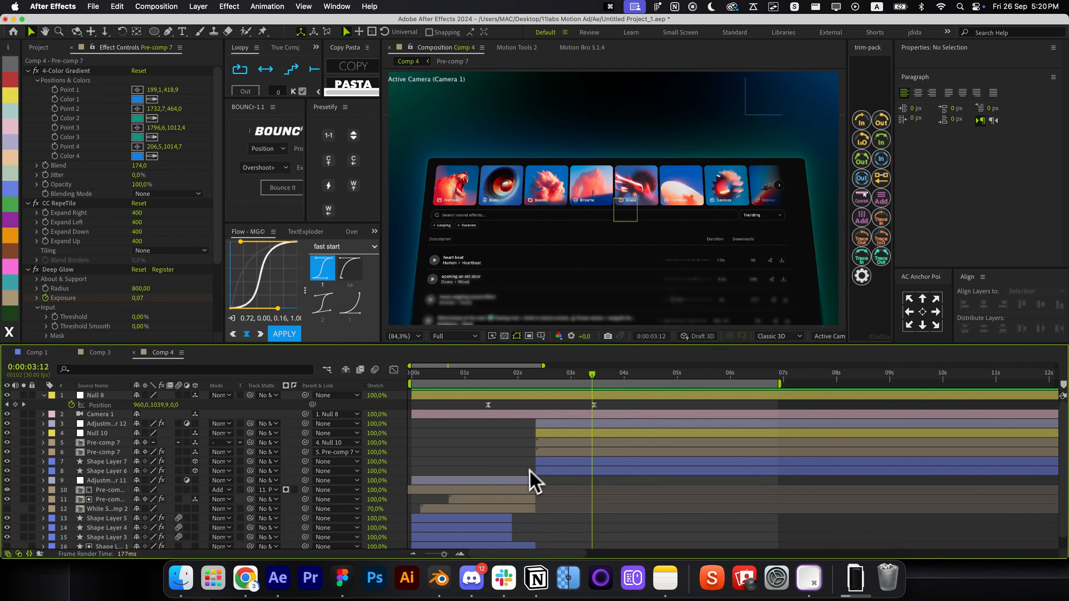
Move Adjustment Layer 11 directly above Adjustment Layer 12, extend its end past 0:00:03:00 and reveal its keyframes
click(531, 480)
key(super+bracketright)
key(super+bracketright)
key(super+bracketright)
key(super+bracketright)
key(super+bracketright)
key(super+bracketright)
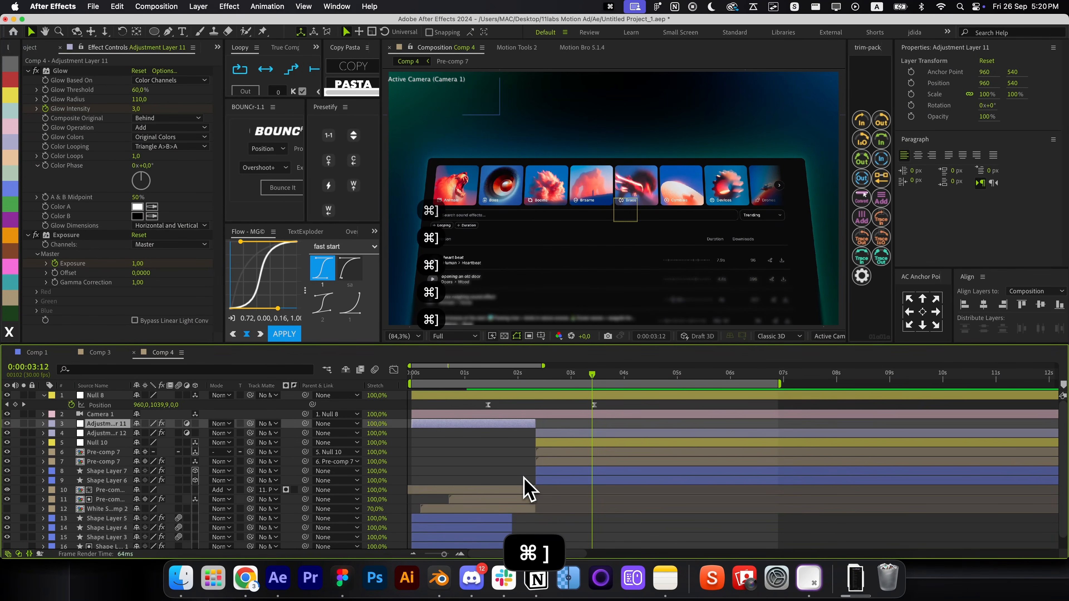
key(u)
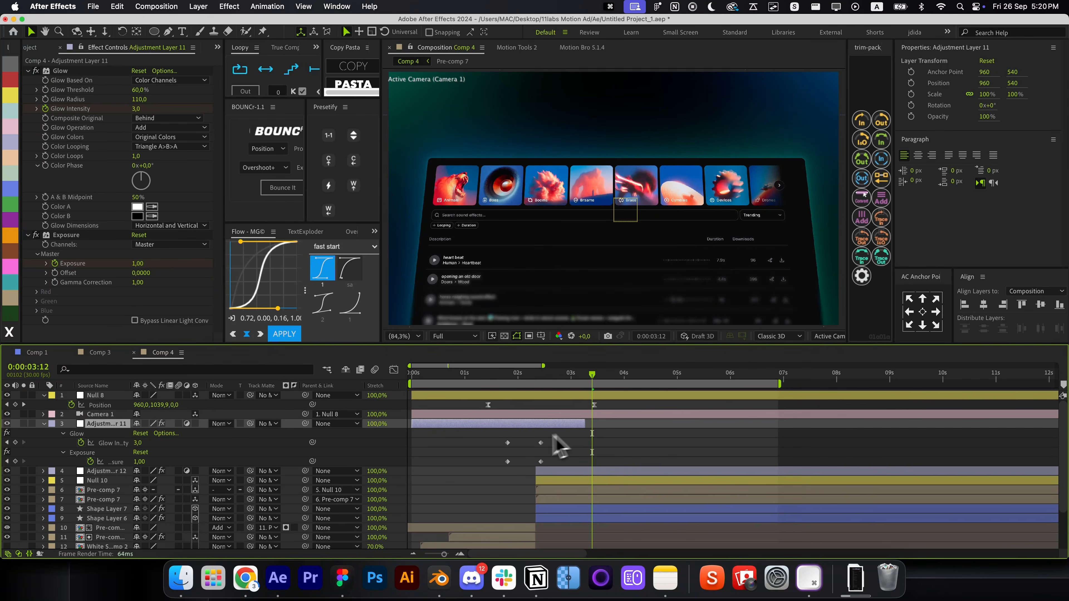
Copy Adjustment Layer 11's zero-value Glow Intensity and Exposure keyframes to about 0:00:03:00 and trim the layer's end close to them
drag(524, 437, 493, 468)
key(super+c)
key(super+v)
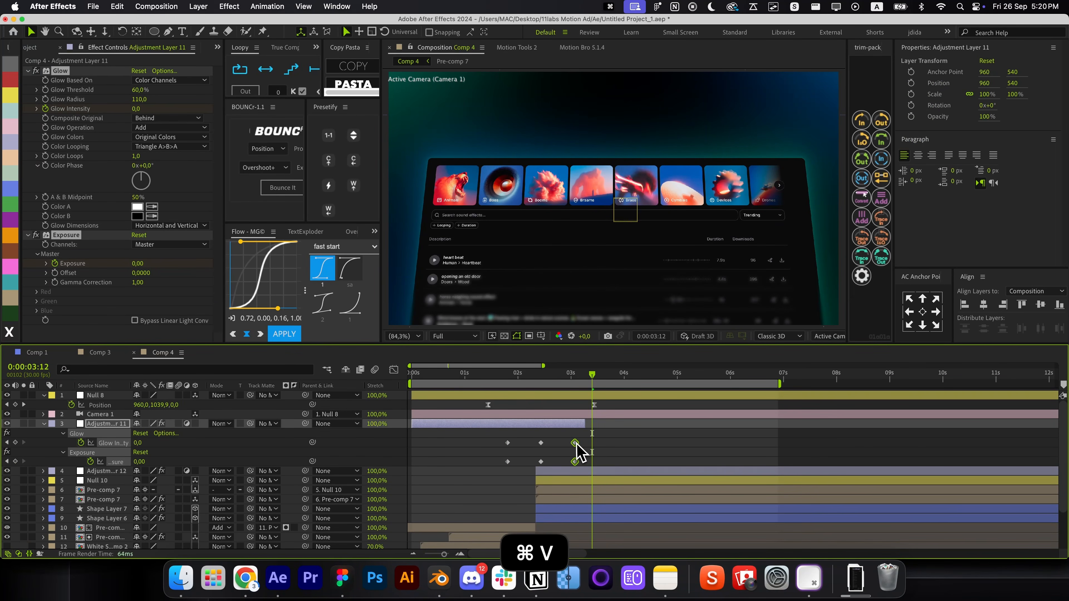
drag(575, 443, 538, 485)
click(580, 437)
click(589, 450)
Move the peak Glow Intensity and Exposure keyframes to 0:00:02:10 and the closing pair to 0:00:02:21
click(537, 375)
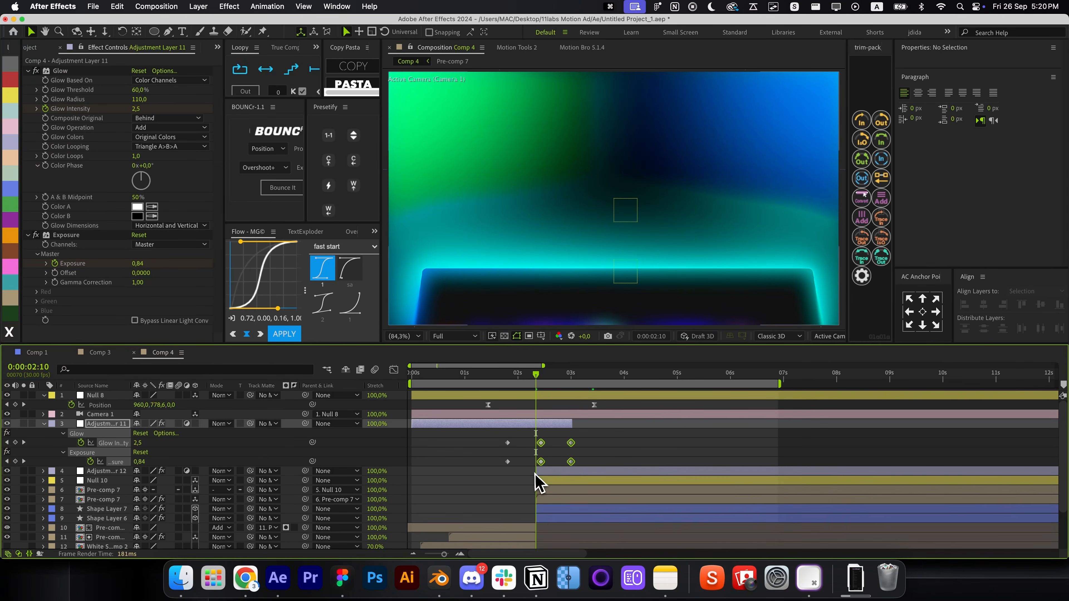
drag(542, 444, 536, 445)
click(540, 407)
drag(532, 375, 551, 467)
drag(566, 443, 556, 443)
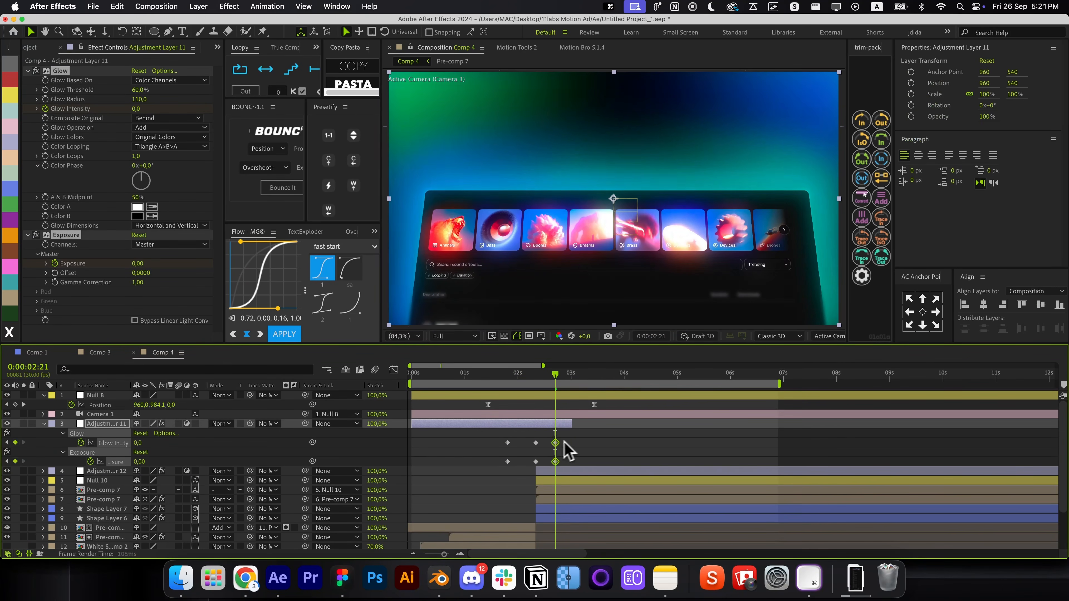
Split Adjustment Layer 11 at 0:00:02:10
click(534, 379)
key(equal)
key(equal)
key(super+shift+d)
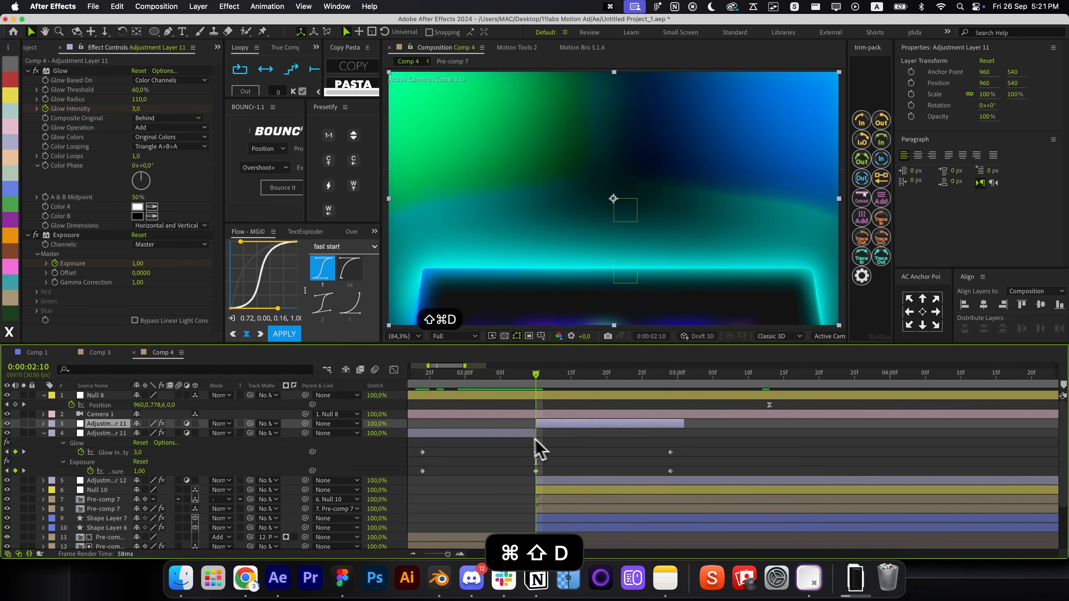
On the second half of Adjustment Layer 11, set Glow Radius to 0 and delete the closing Glow Intensity and Exposure keyframes
click(531, 434)
key(u)
click(560, 426)
key(u)
drag(565, 439, 676, 470)
drag(670, 441, 635, 472)
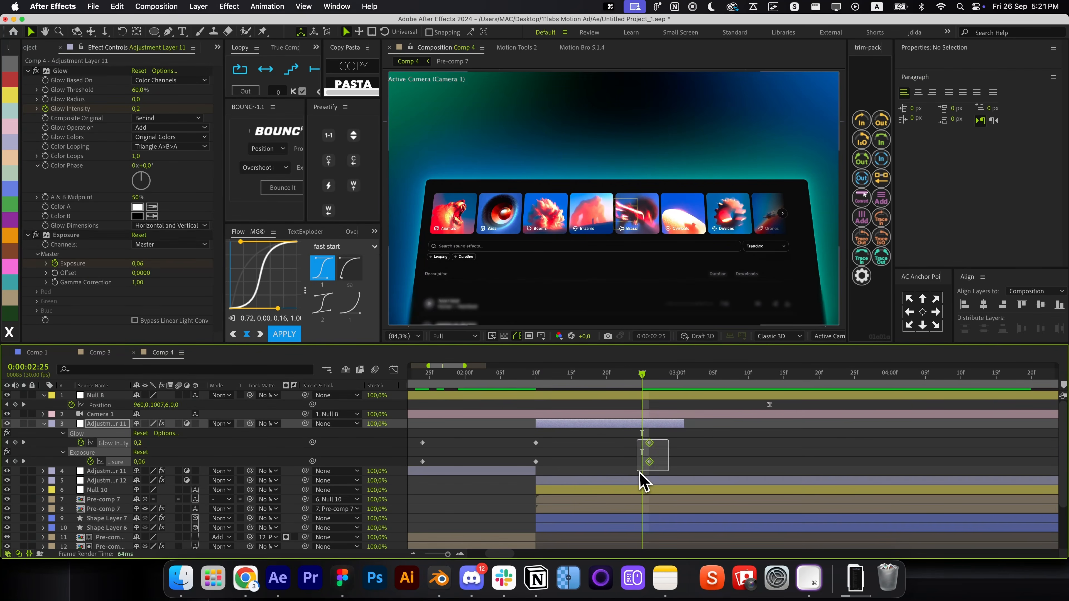
key(BackSpace)
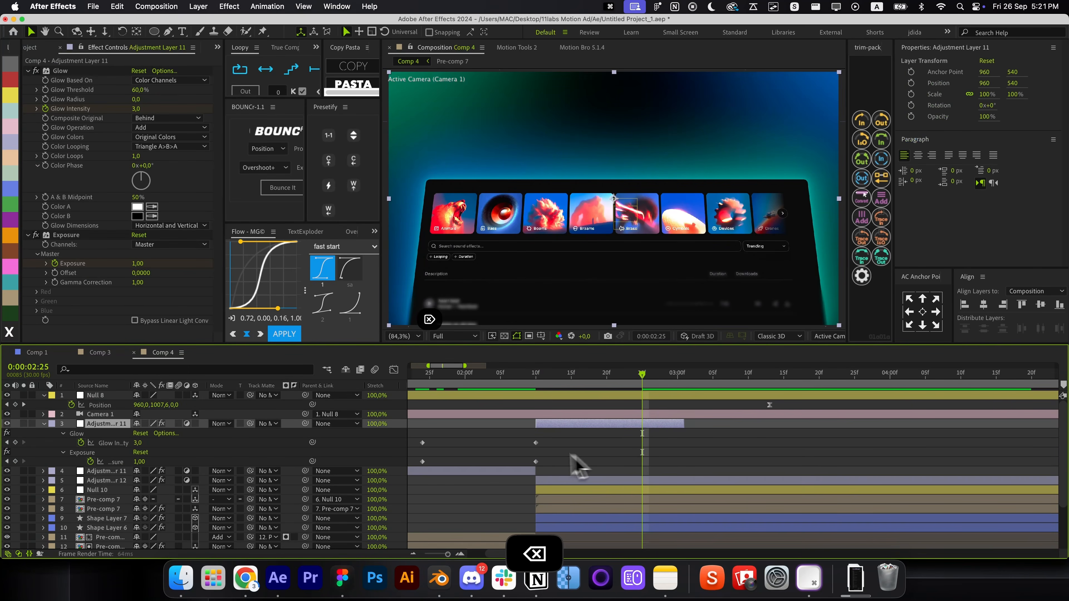
Keyframe the second half of Adjustment Layer 11's Opacity from 0:00:02:10 down to 0% at 0:00:02:15
drag(550, 375, 571, 375)
key(alt+t)
drag(141, 471, 98, 472)
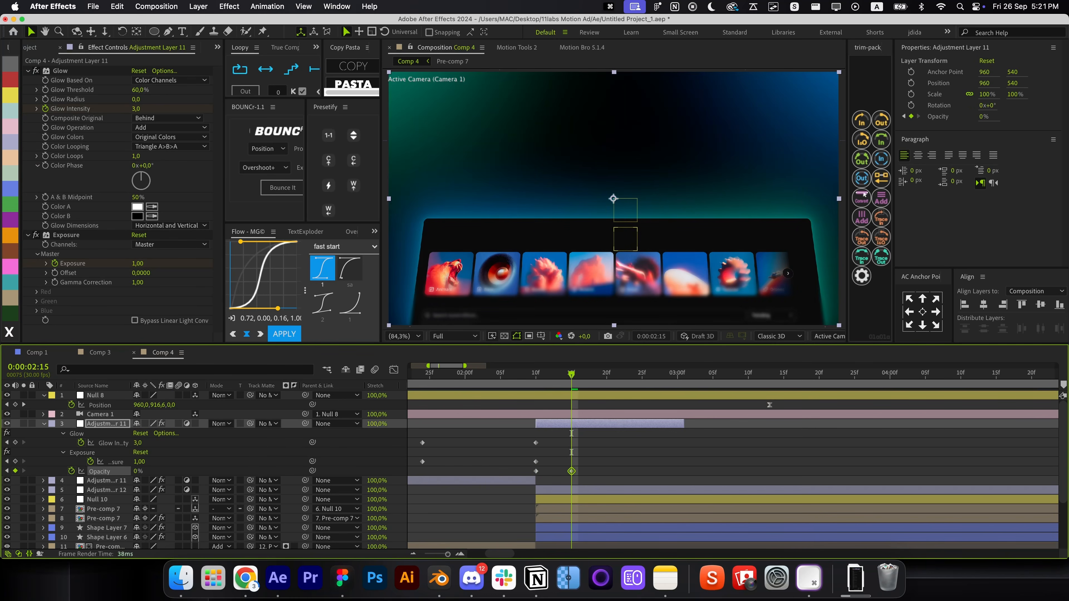
Pull the first Opacity keyframe back to just before 0:00:02:00 and preview the flash transition
drag(536, 472, 501, 472)
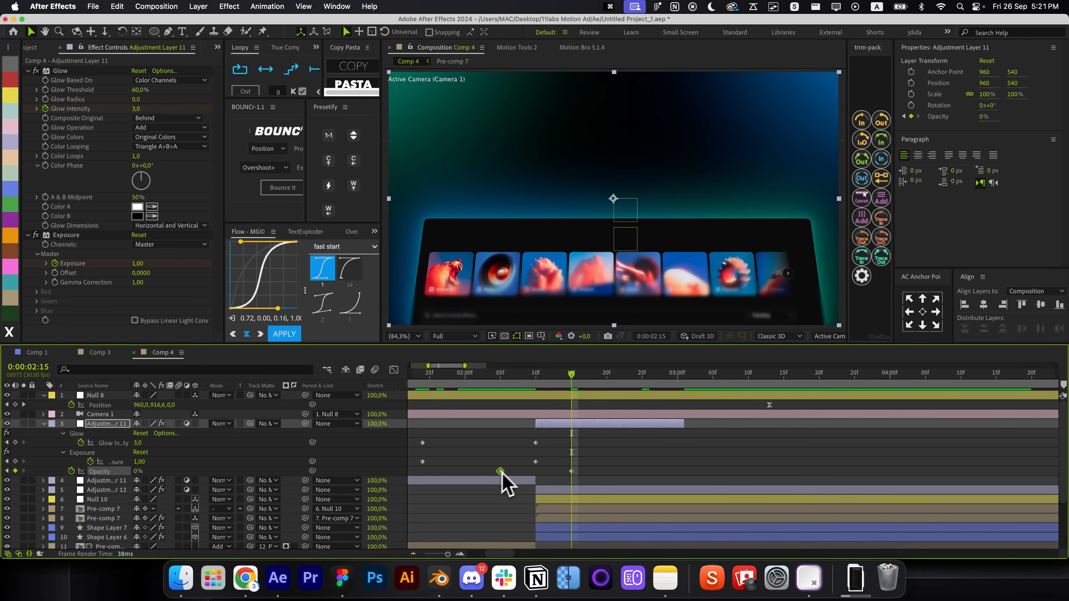
drag(533, 382, 529, 438)
drag(500, 471, 457, 472)
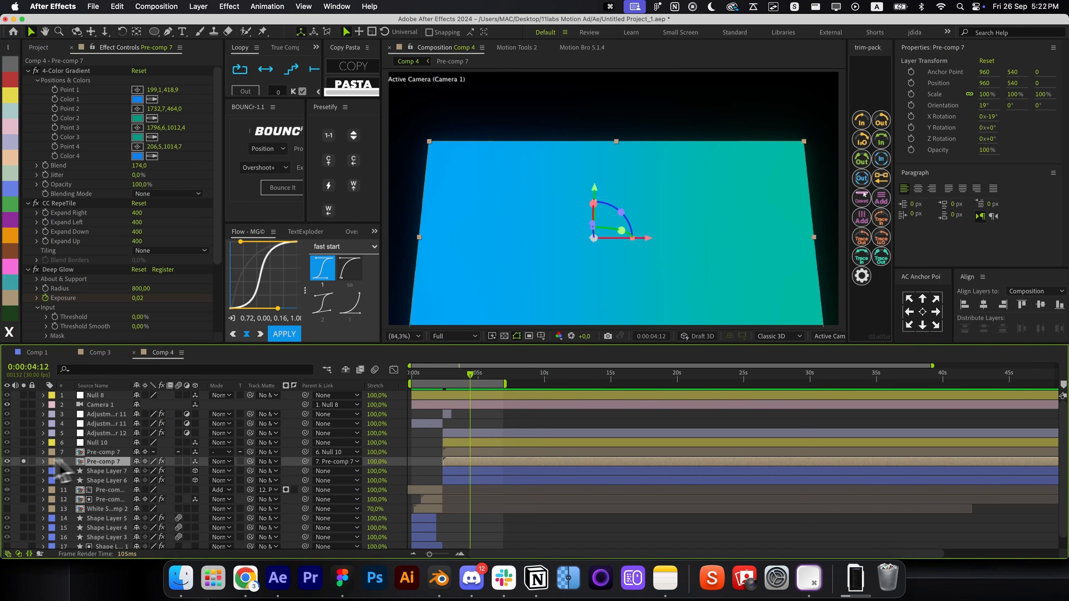
Draw a rectangular mask enclosing the whole panel on Pre-comp 7 and keyframe its Mask Path at 0:00:03:26
key(super+z)
key(q)
key(q)
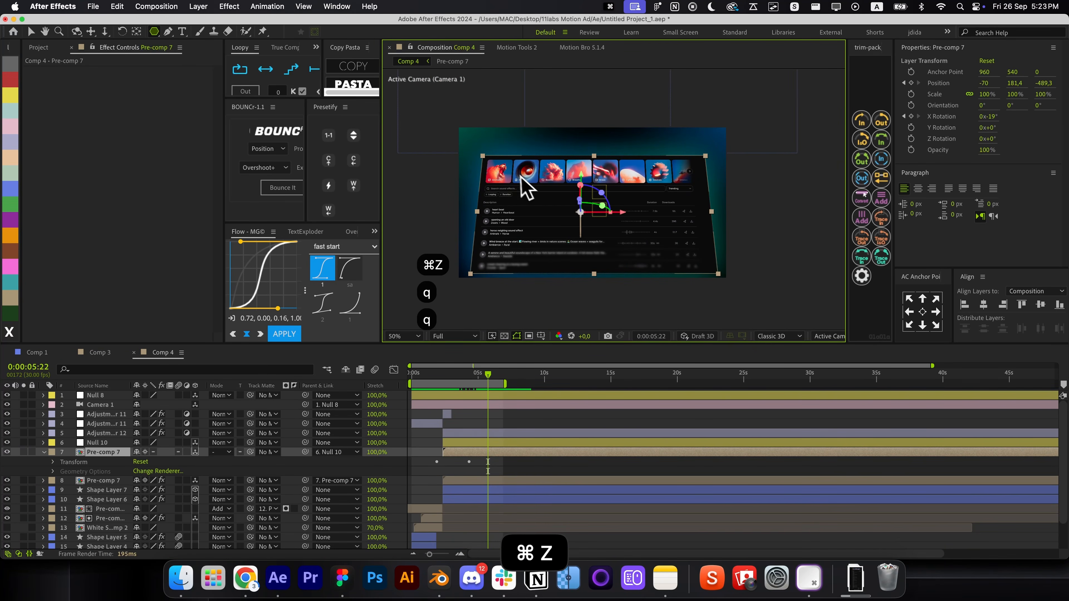
key(q)
key(q)
key(q)
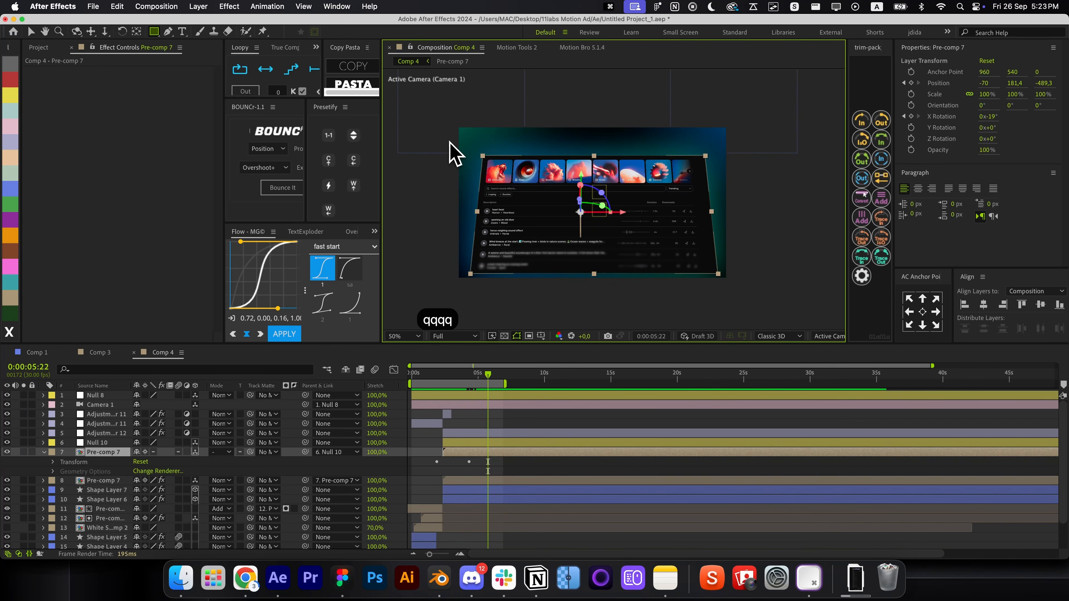
drag(449, 143, 746, 287)
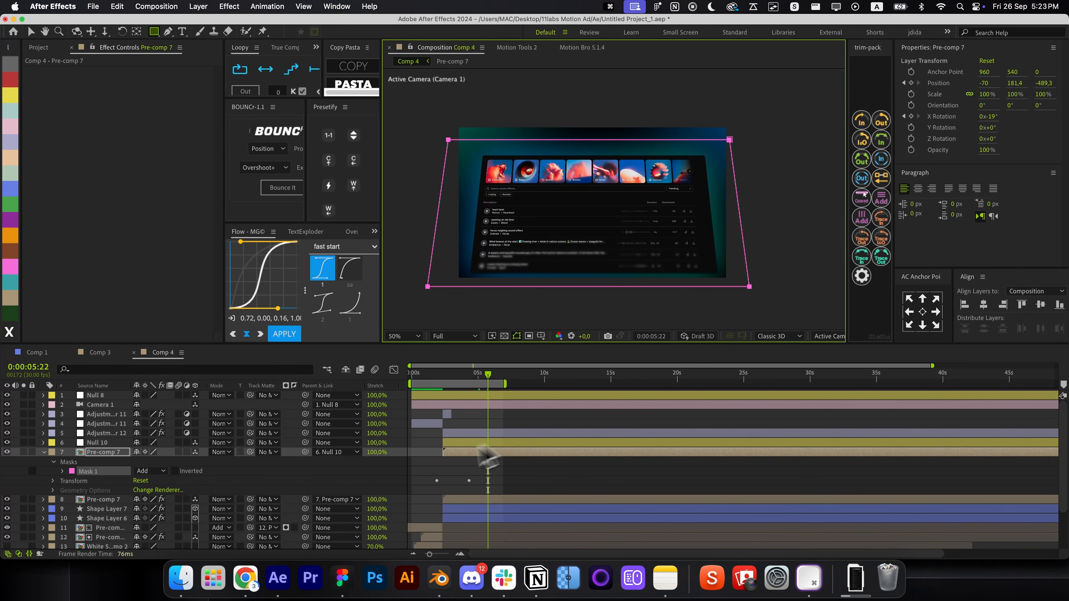
key(m)
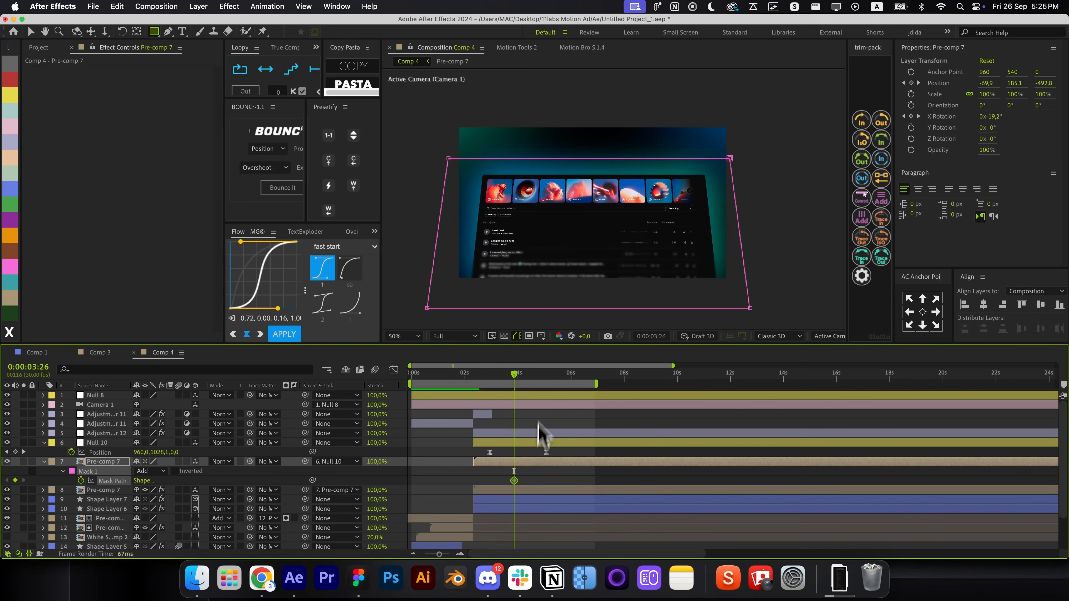
At 0:00:05:02, shift the entire mask upward until its lower edge cuts through the panel's lower sound rows
click(543, 376)
key(alt+slash)
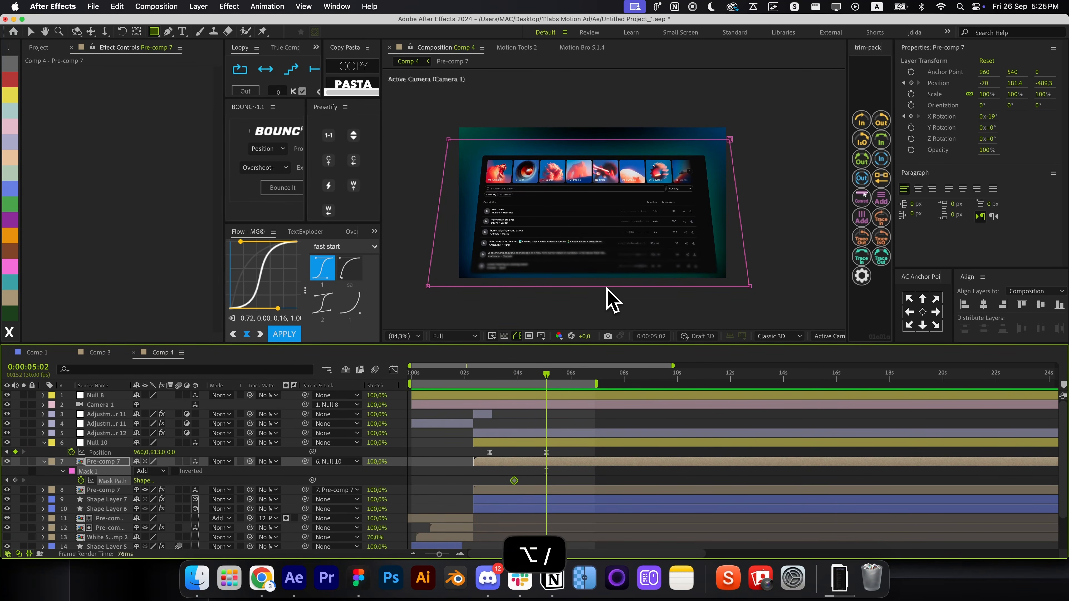
double_click(587, 93)
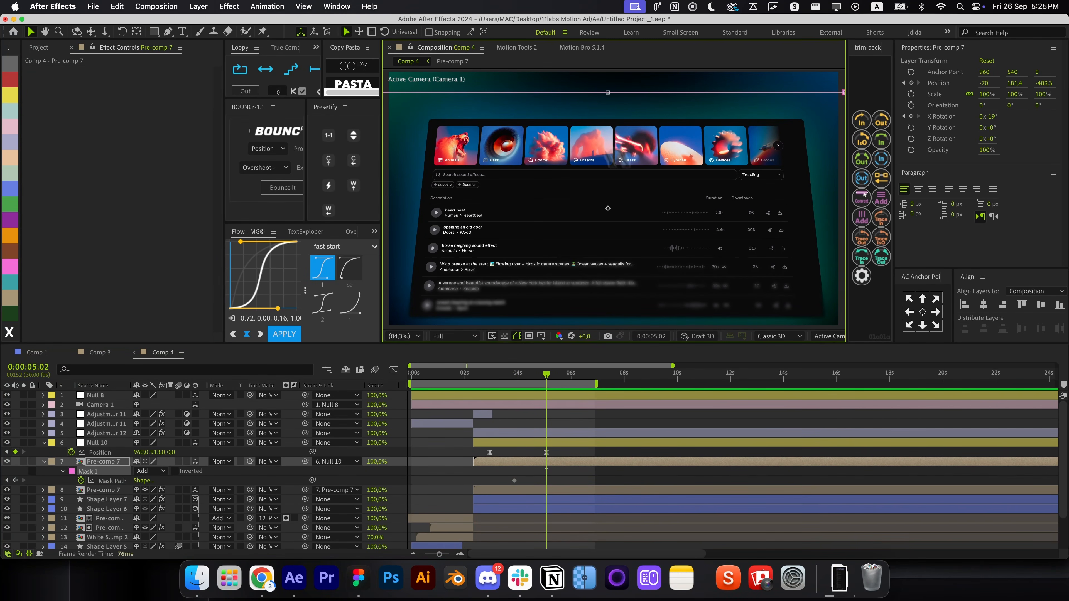
drag(654, 245, 650, 197)
Raise the mask's lower edge to just below the panel's filter tags and set Mask Feather to 444 pixels
key(f)
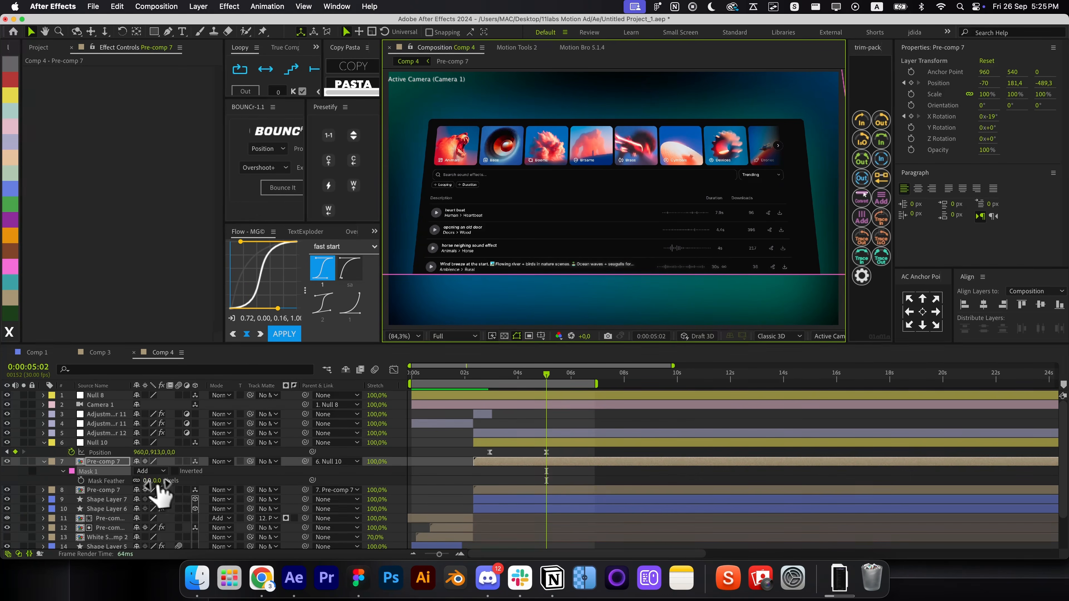
drag(155, 480, 318, 476)
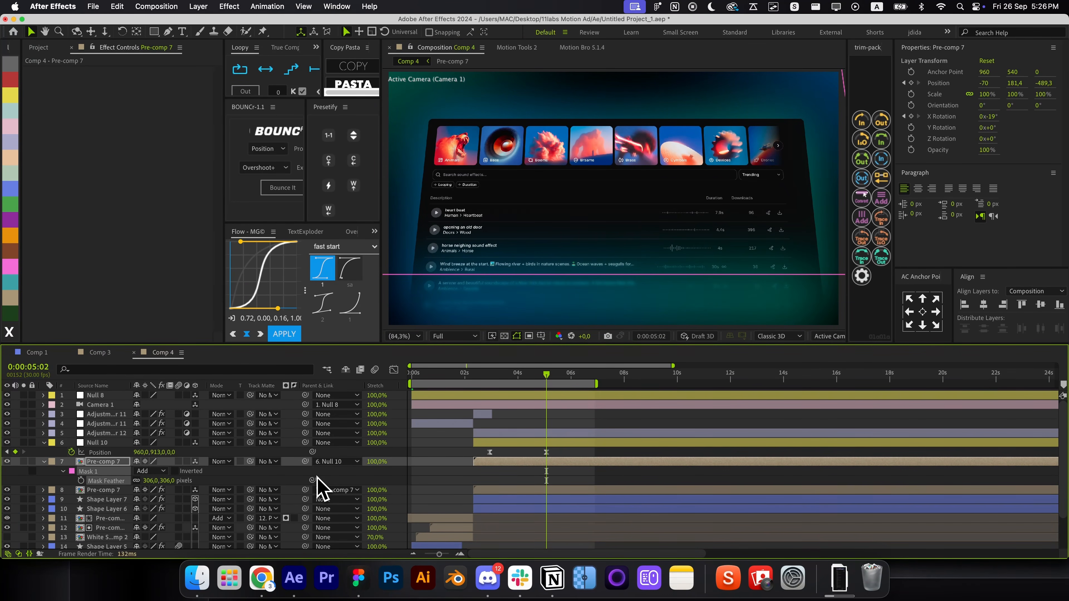
key(super+Tab)
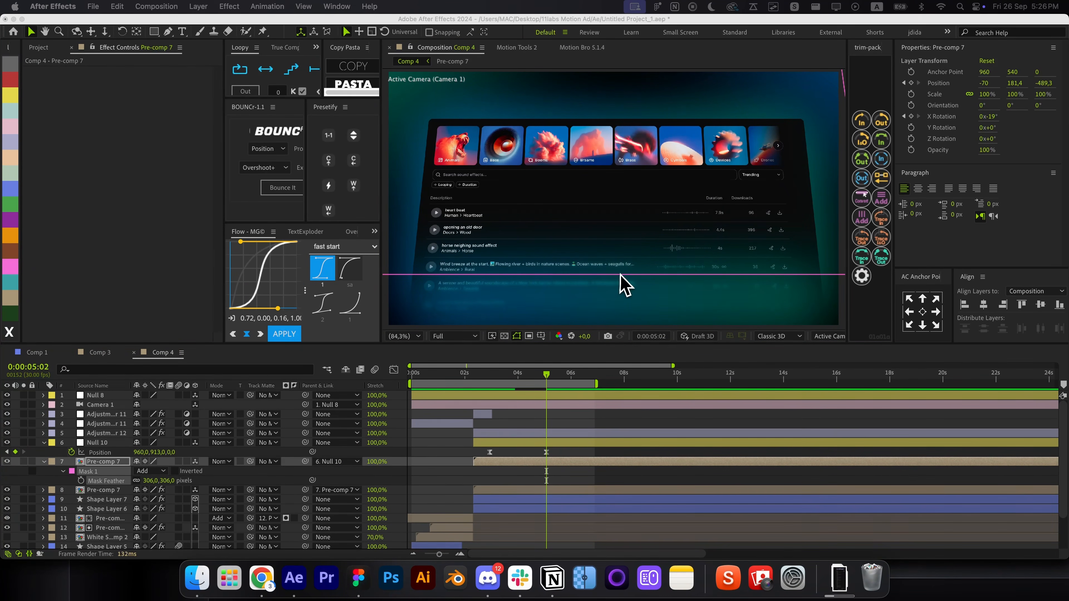
drag(619, 273, 620, 183)
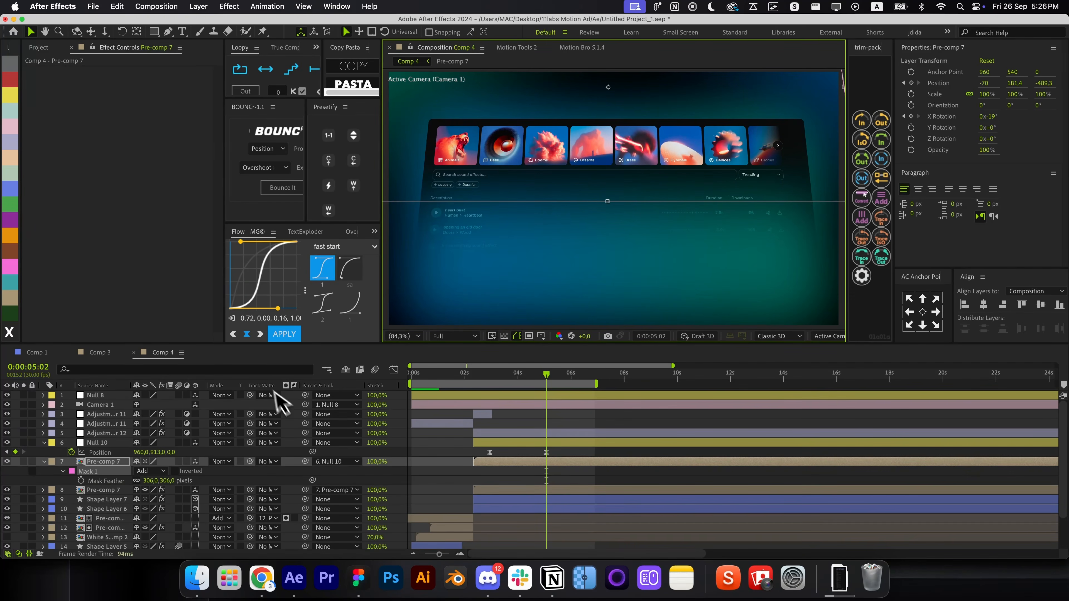
drag(148, 481, 153, 481)
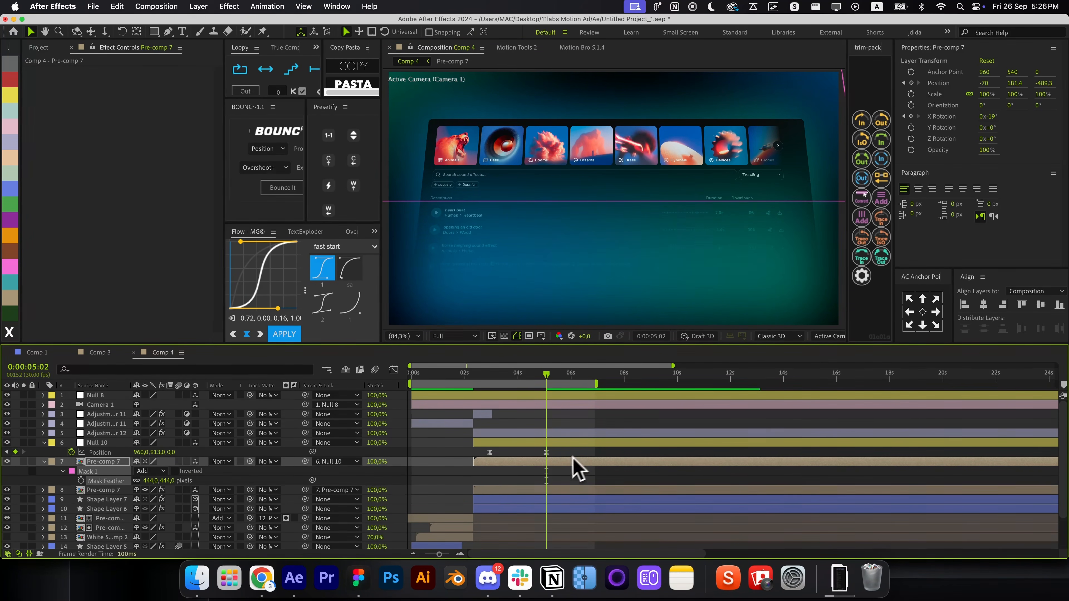
Apply Easy Ease to the two Mask Path keyframes and adjust their speed-curve influence handles for a sharp mid-move peak
key(u)
drag(568, 476, 507, 484)
key(F9)
click(393, 369)
key(super+z)
drag(519, 522, 529, 522)
drag(541, 522, 534, 522)
scroll(522, 463, right, 1)
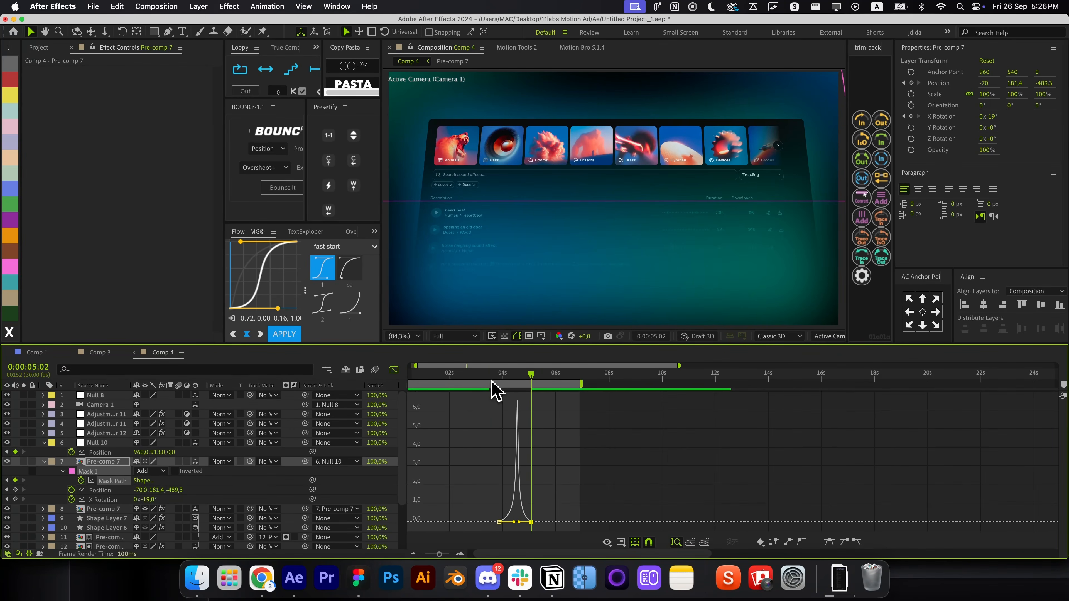
Fine-tune the Mask Path speed curve's influence handles while scrubbing through the mask movement
drag(505, 374, 526, 377)
drag(532, 522, 541, 522)
mouse_move(517, 374)
mouse_down()
mouse_move(505, 375)
mouse_move(531, 375)
mouse_up()
drag(541, 522, 528, 522)
click(393, 369)
key(F2)
mouse_move(527, 377)
mouse_down()
mouse_move(513, 380)
mouse_move(531, 378)
mouse_up()
Extend the ending keyframe's influence on Null 10's Position speed curve back towards the middle of the move
click(545, 461)
key(r)
key(r)
drag(545, 456, 471, 450)
key(shift+F3)
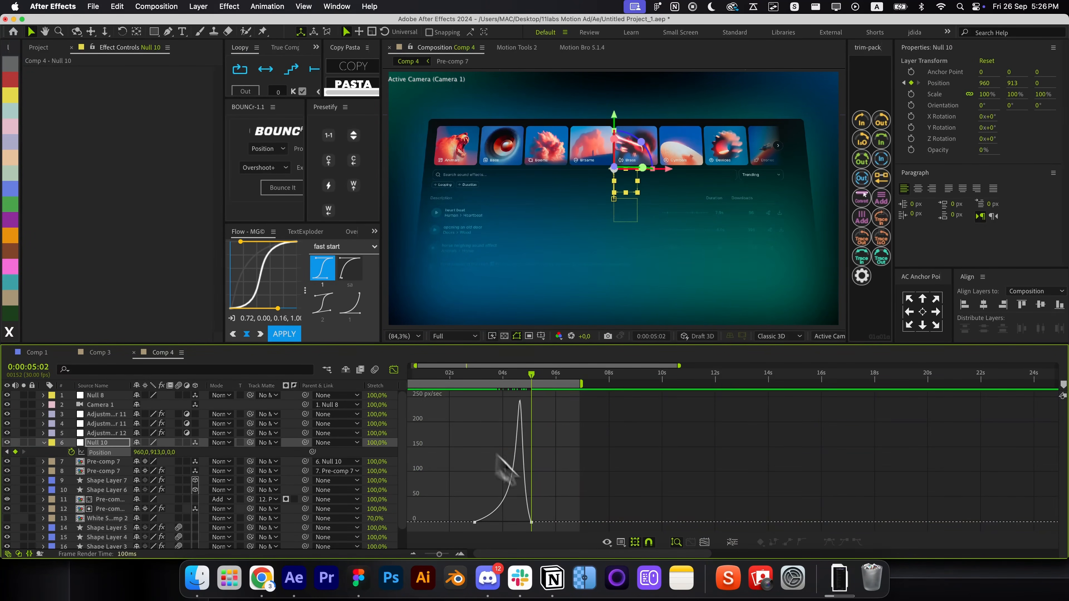
drag(520, 522, 501, 522)
click(394, 370)
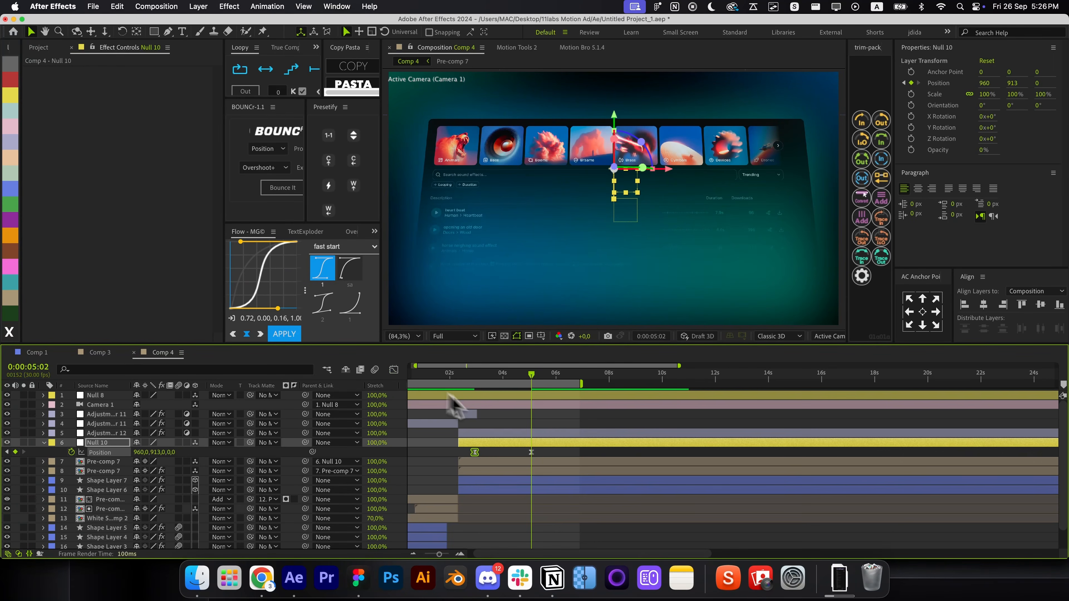
Trim Adjustment Layer 12, Null 10, both Pre-comp 7 layers and Shape Layers 7 and 6 to end at 0:00:04:27, then save
key(p)
key(super+Left)
key(super+Left)
key(super+Left)
key(super+Left)
key(super+Left)
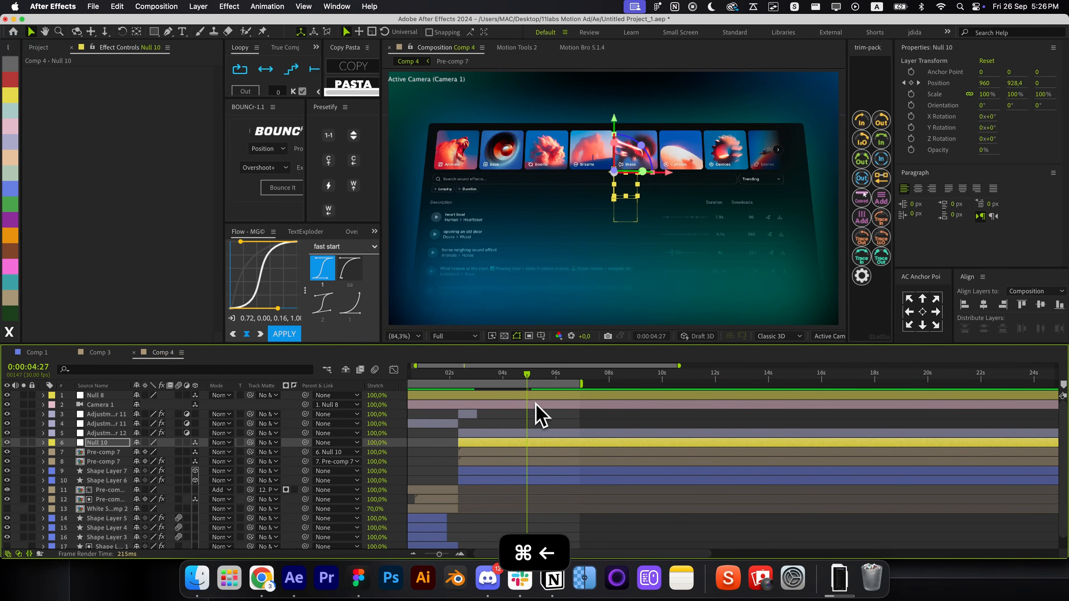
drag(540, 417, 539, 488)
key(super+shift+d)
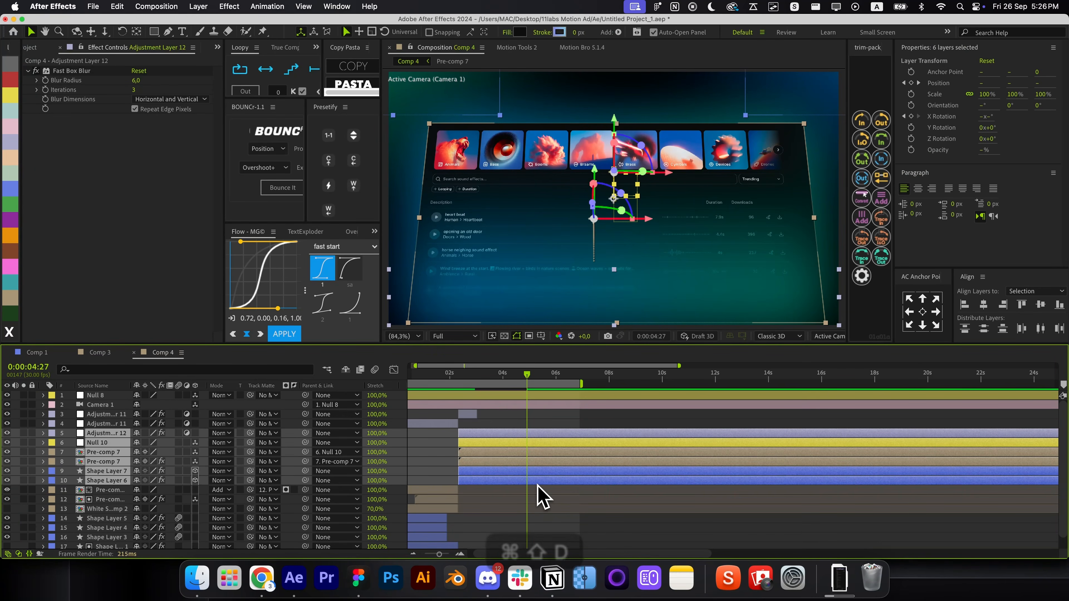
key(BackSpace)
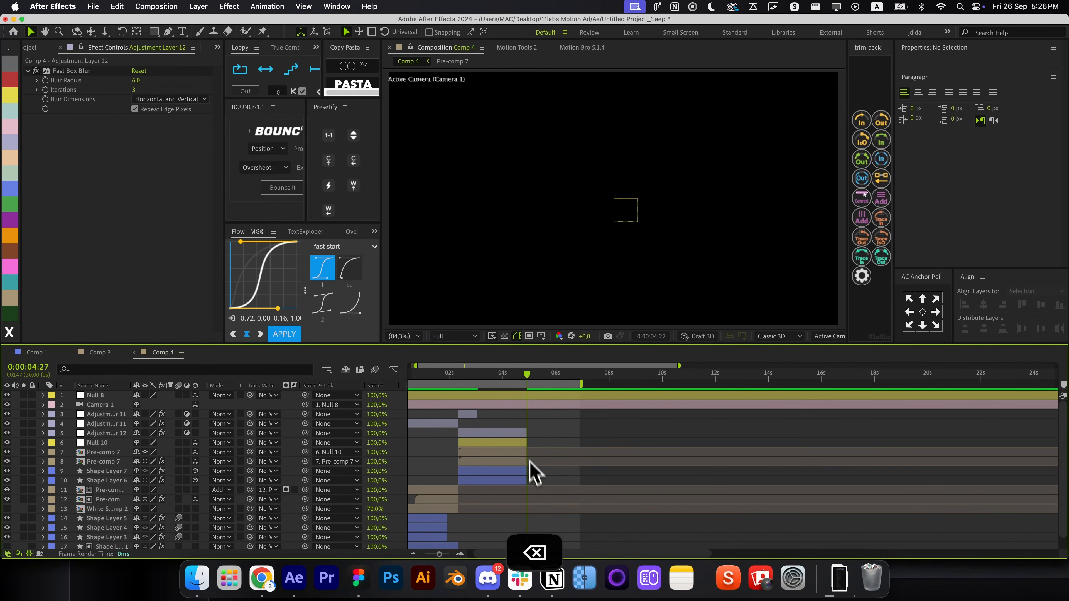
key(super+s)
Create an empty text layer starting at 0:00:04:27, apply the Odometer effect and place its digits near the centre of Comp 4
click(462, 414)
key(super+alt+shift+t)
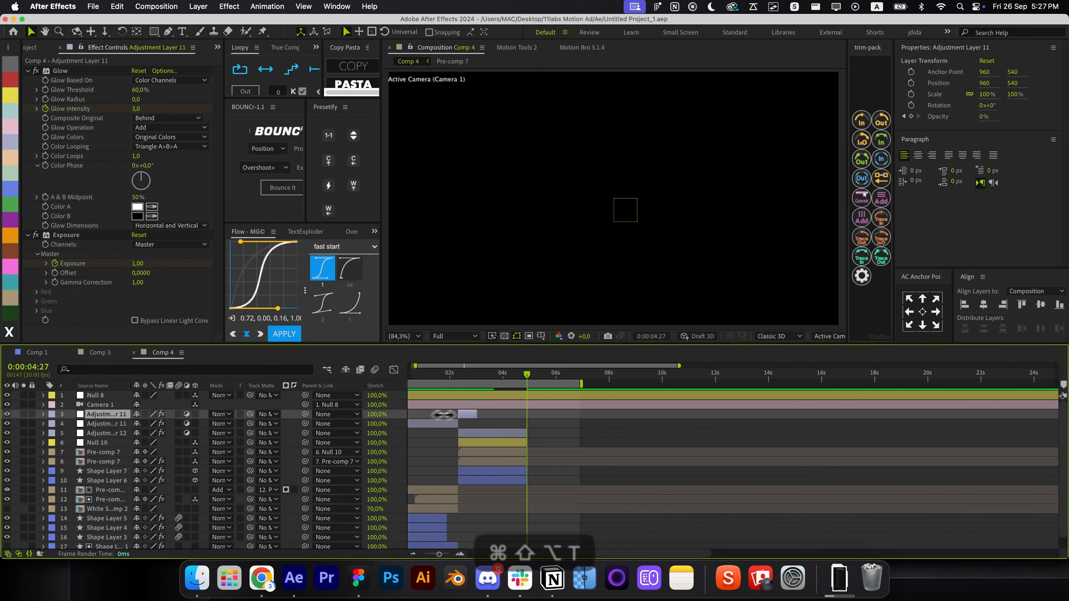
key(super+v)
key(super+Return)
key(alt+space)
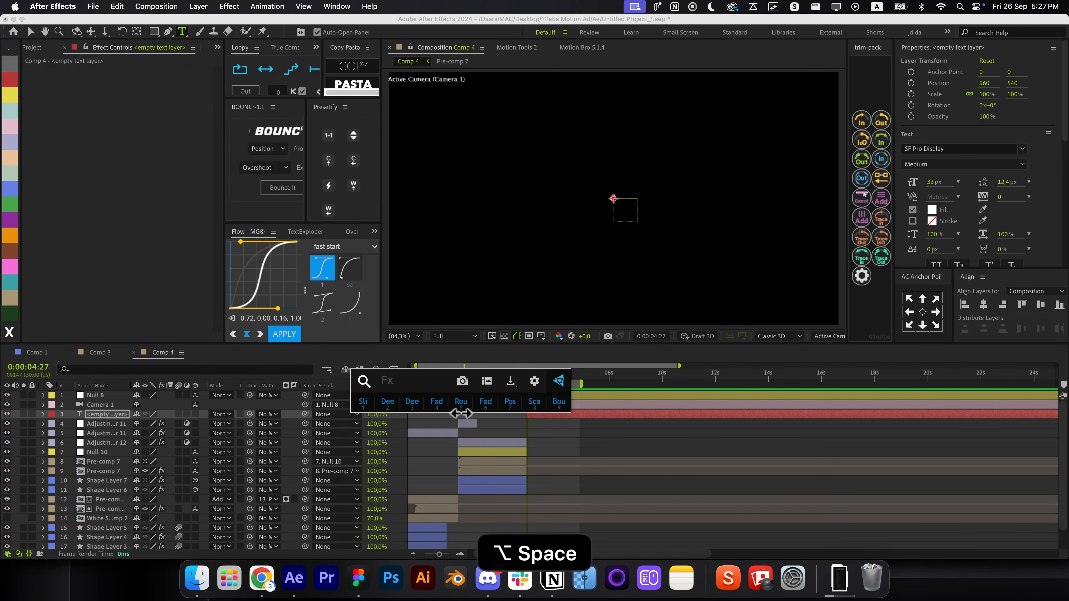
text(odo)
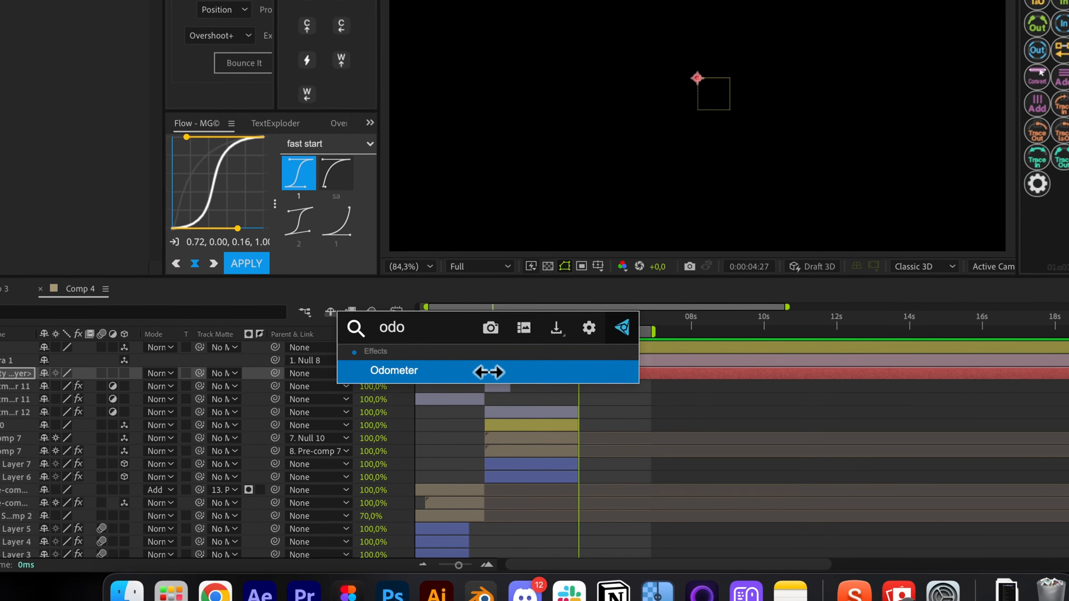
key(Return)
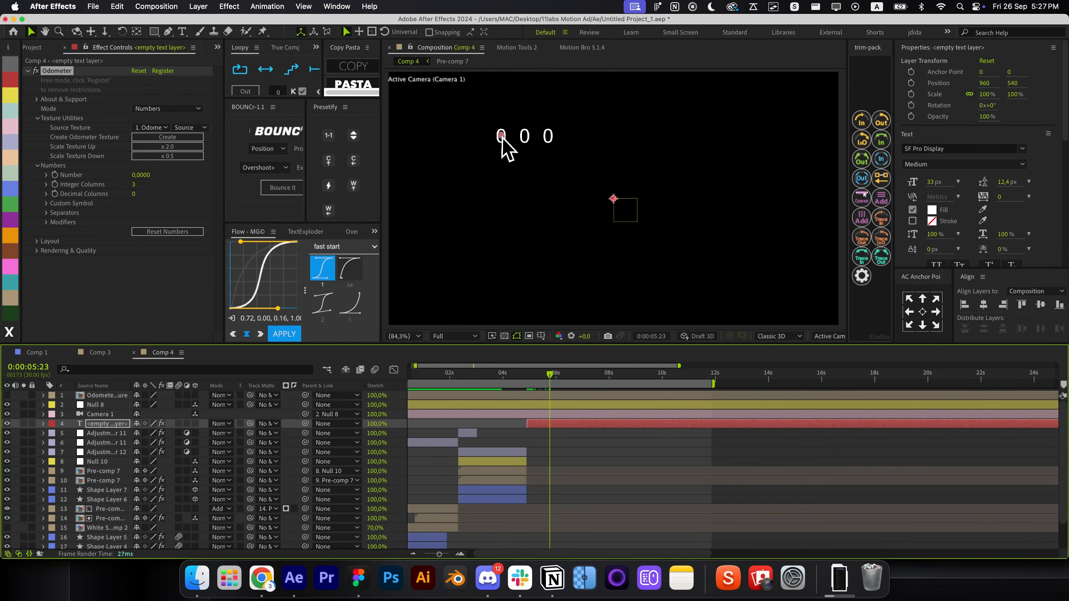
drag(501, 135, 589, 188)
In the Odometer_Texture composition, set the digits 0 to 9 to SF Pro Display Regular and return to Comp 4
click(525, 397)
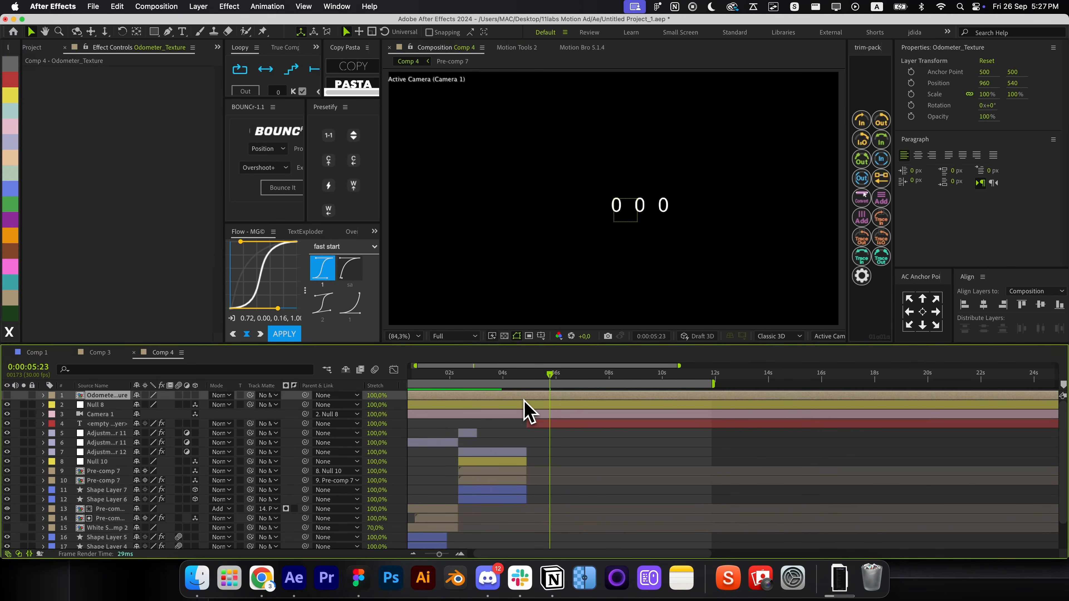
double_click(519, 399)
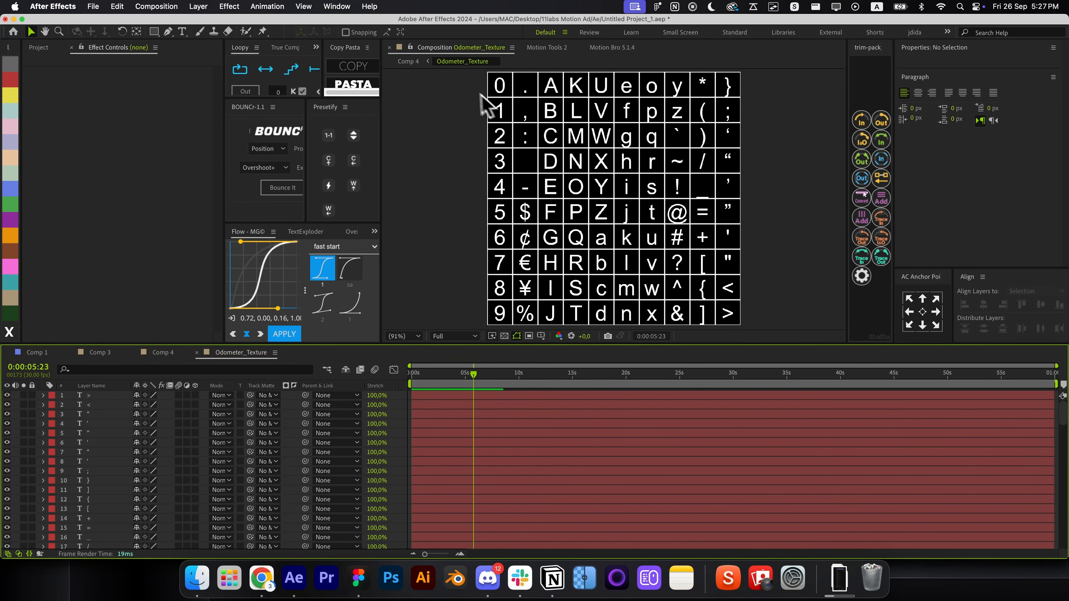
drag(459, 76, 505, 364)
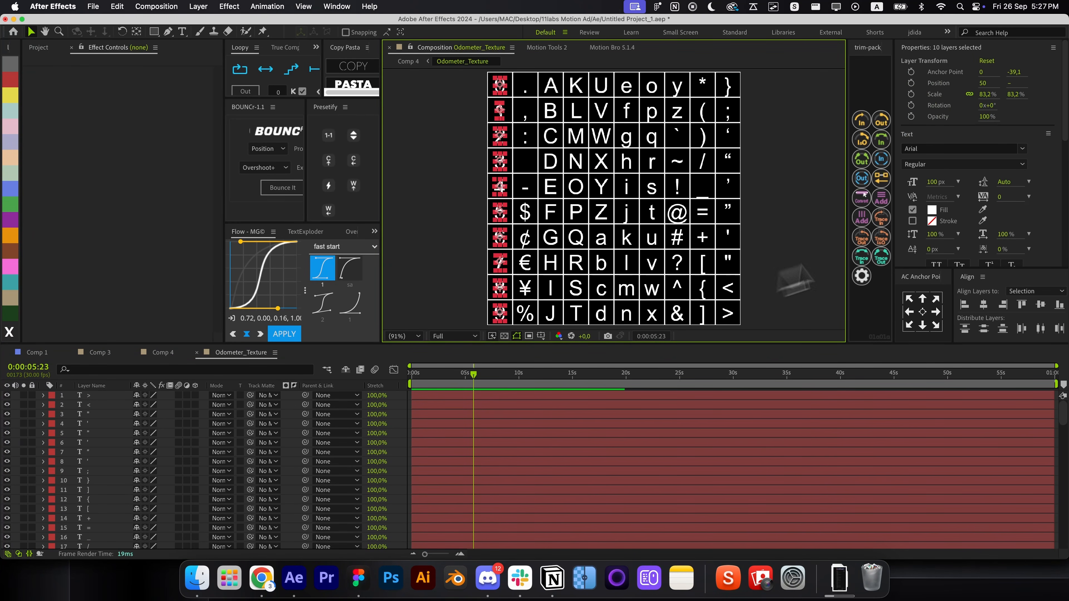
click(935, 150)
text(sf)
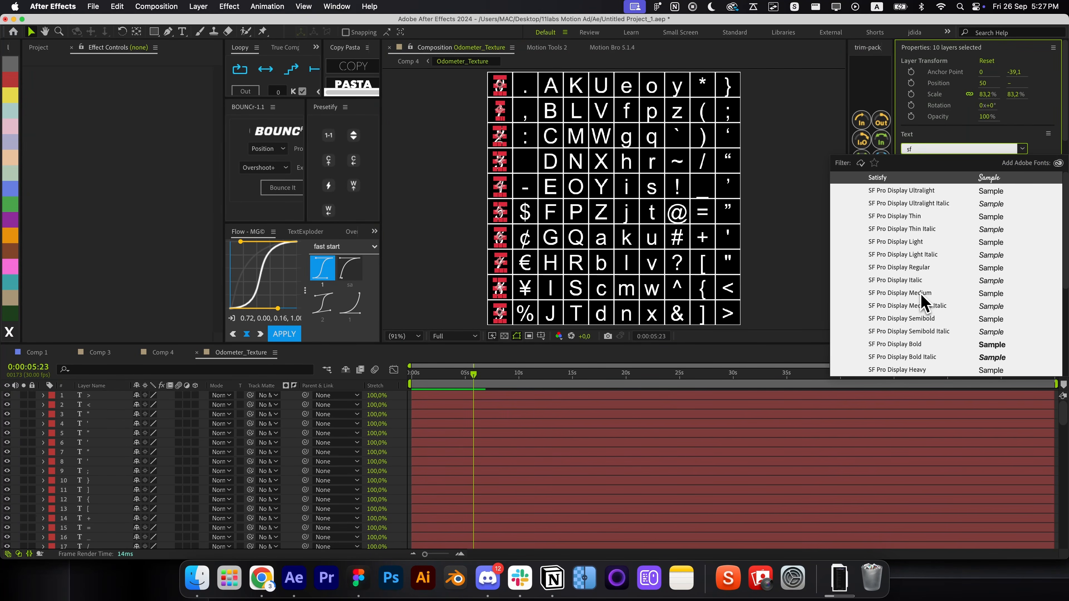
click(920, 293)
click(788, 241)
drag(477, 90, 520, 342)
click(964, 164)
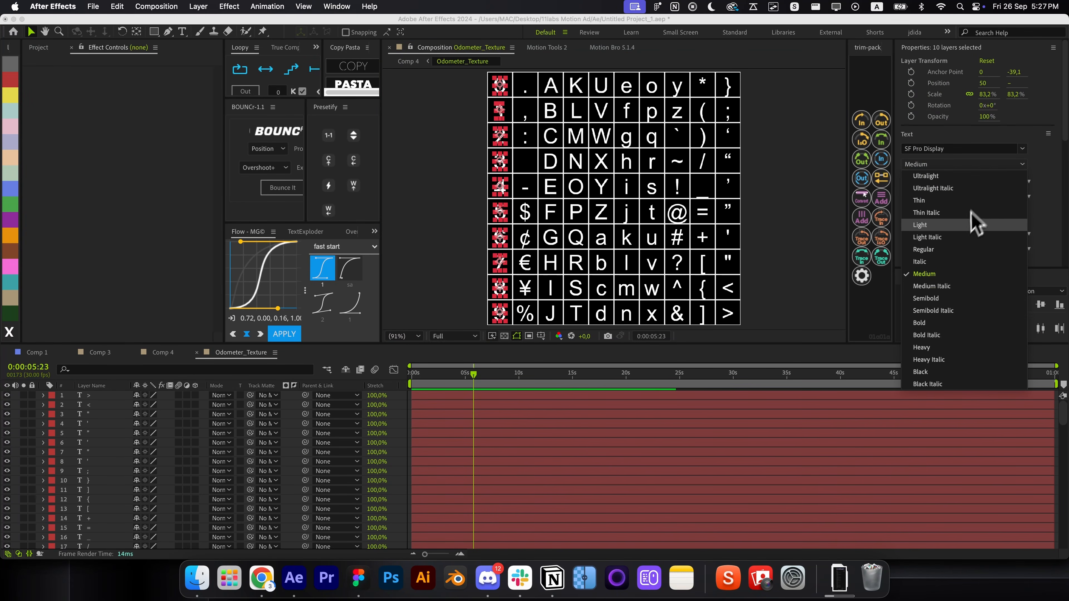
click(962, 250)
key(super+w)
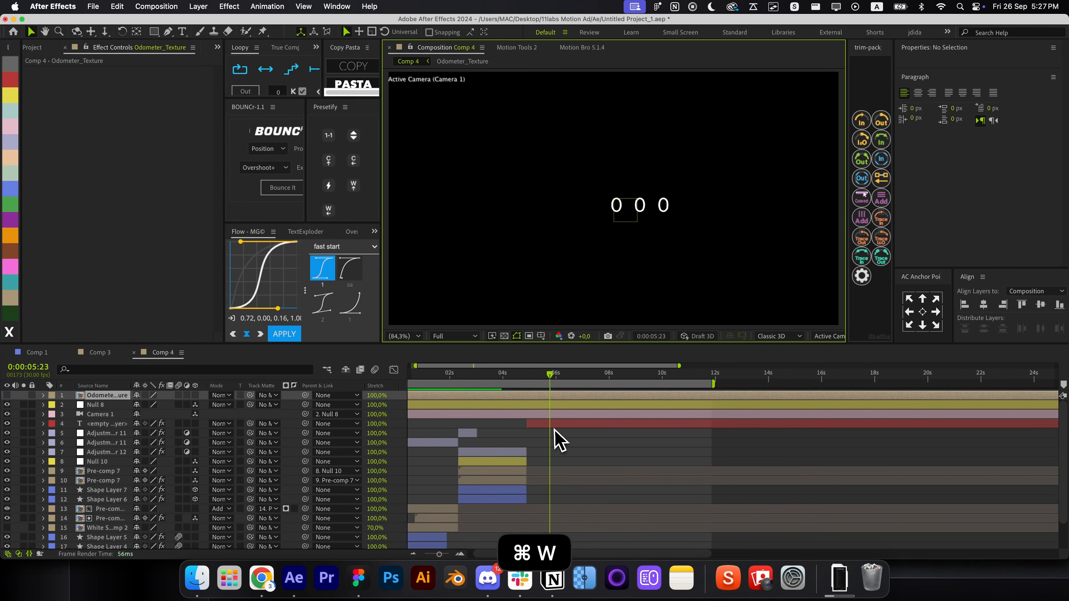
Give the text layer's Odometer effect 5 integer columns and set its Number to 44100
click(554, 426)
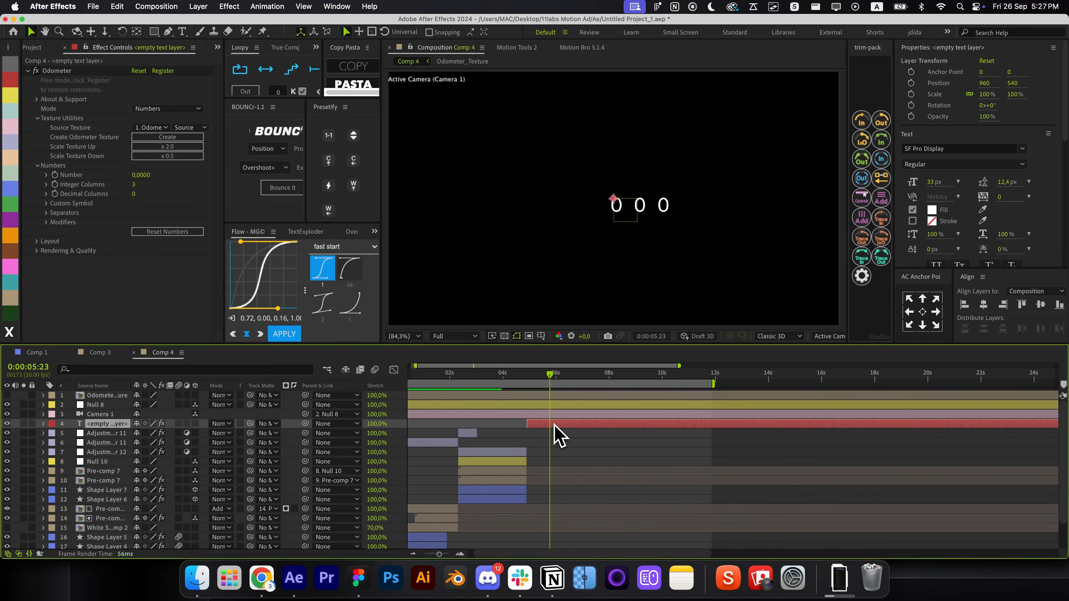
click(135, 186)
click(48, 213)
click(148, 232)
click(148, 243)
click(140, 176)
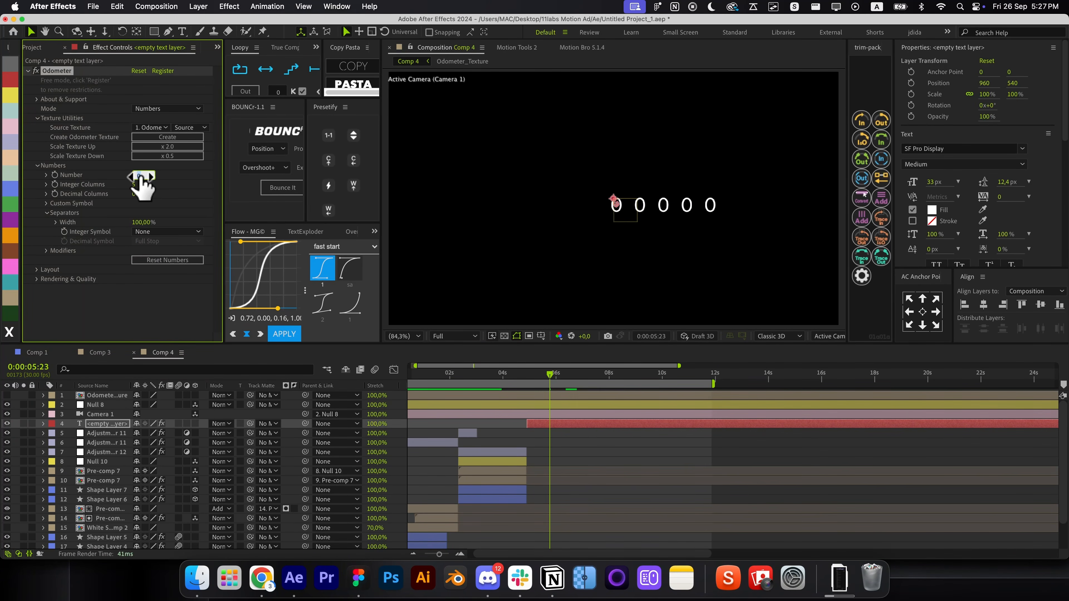
key(super+shift+h)
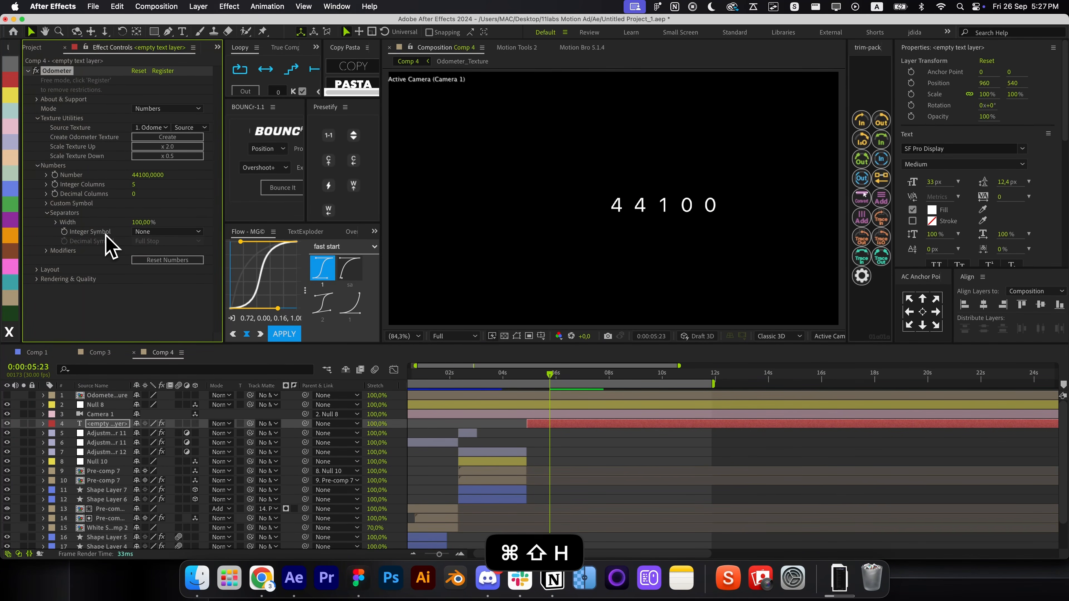
key(super+shift+h)
Scale the Odometer texture up by 2.0 and tighten the layout Tracking to -9.61
click(162, 147)
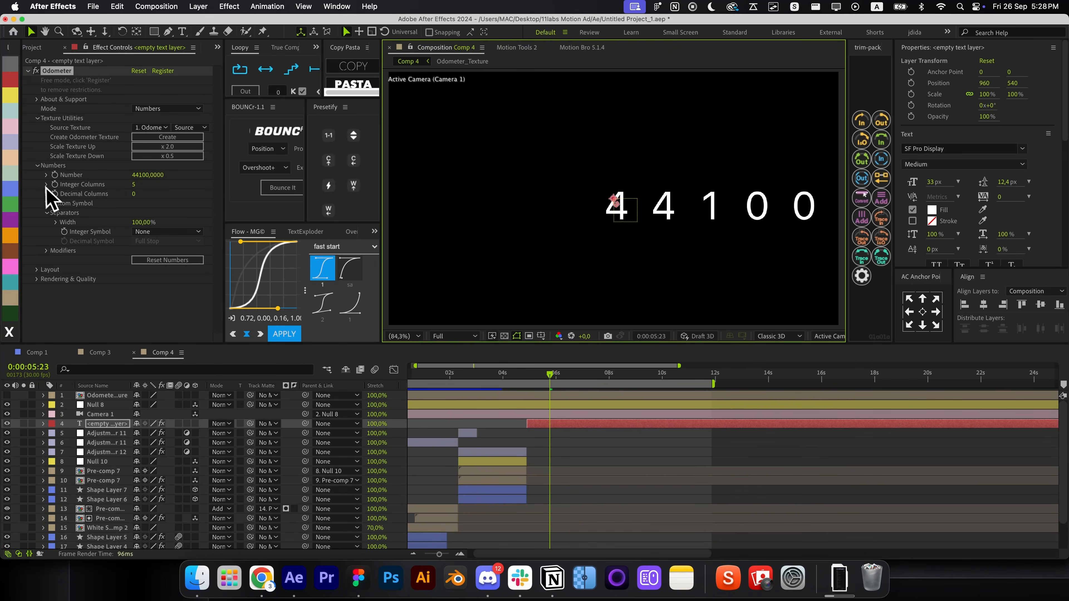
click(37, 269)
scroll(139, 303, down, 2)
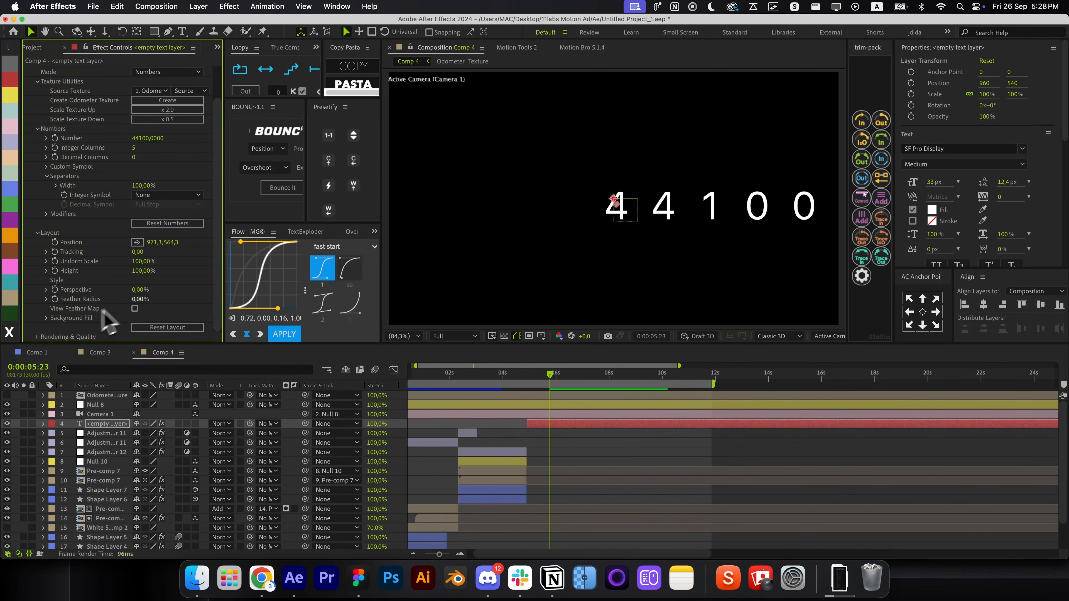
click(504, 336)
click(504, 336)
drag(146, 338, 2, 340)
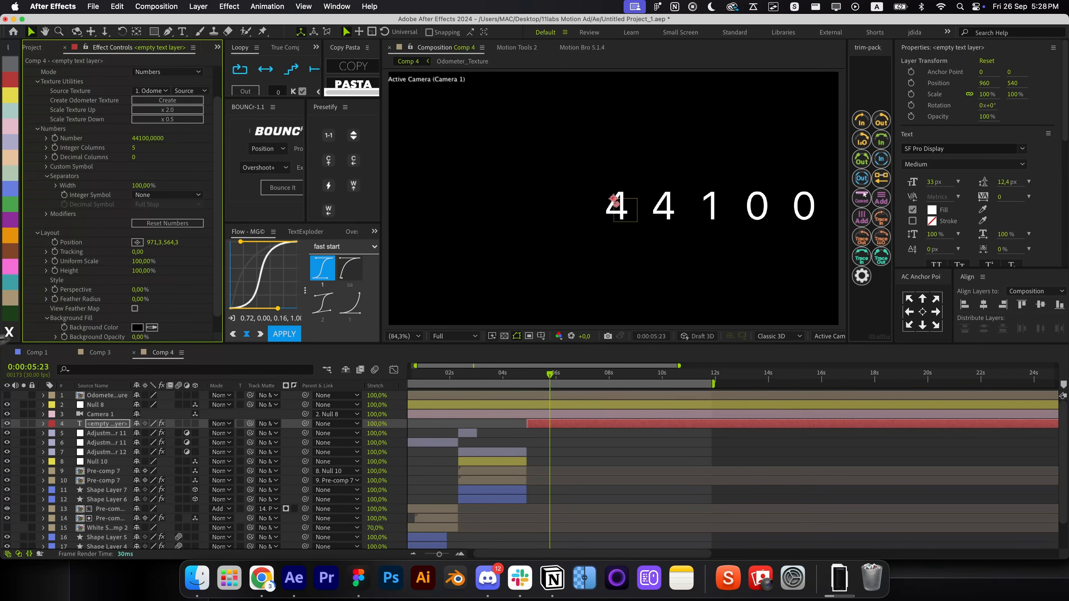
mouse_move(138, 252)
mouse_down()
mouse_move(3, 252)
mouse_move(158, 252)
mouse_up()
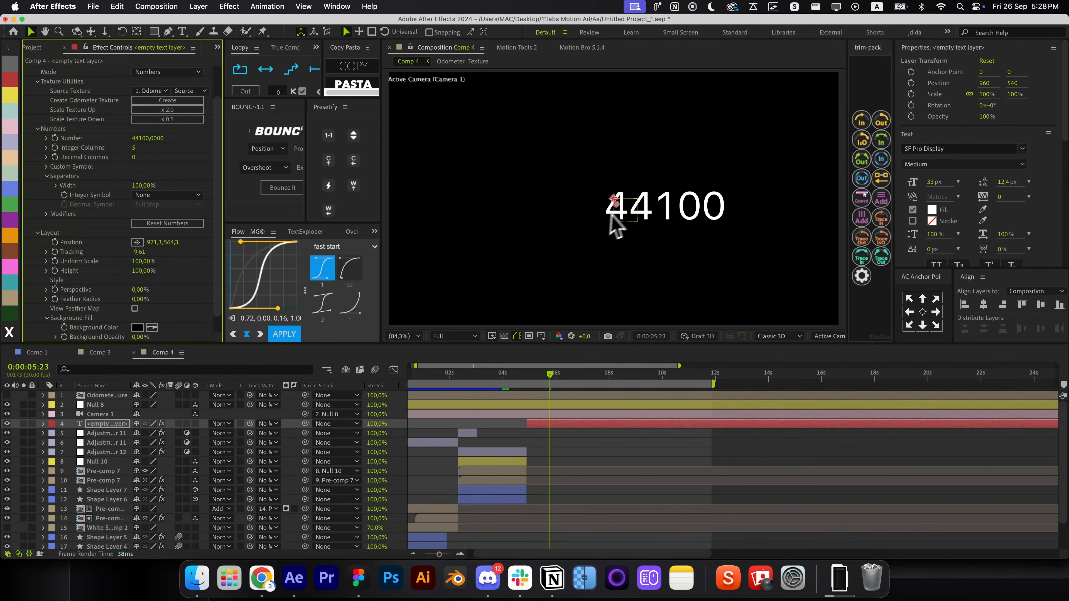
Show the composition grid, move the odometer number to position 681.8, 531.1 and reduce its Uniform Scale to 81%
key(alt+apostrophe)
drag(616, 204, 549, 198)
drag(147, 262, 131, 261)
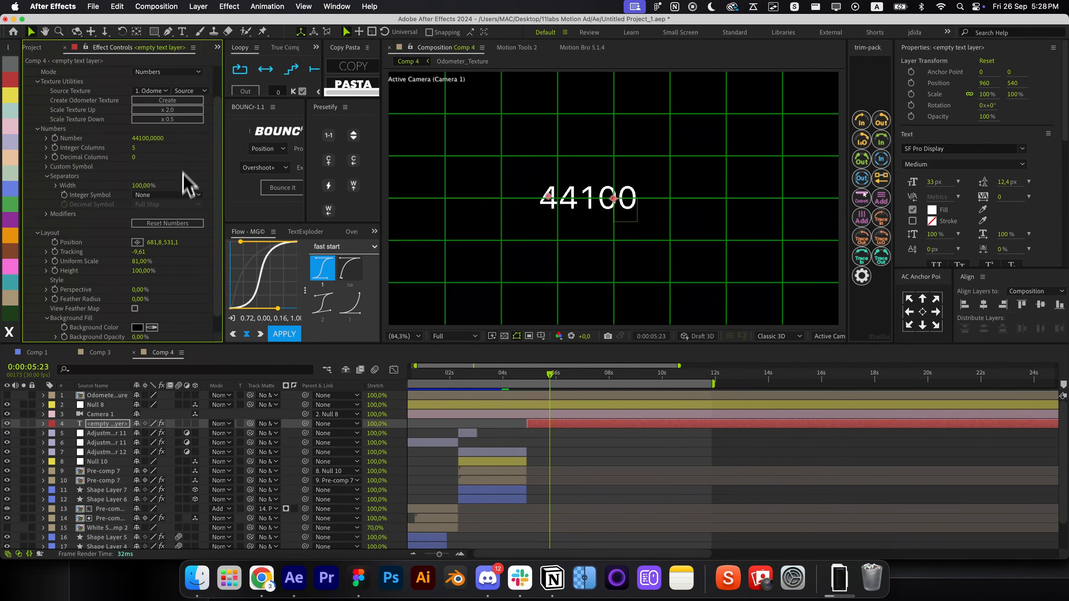
Add a Dollars custom symbol to the Odometer number with its placement set to Right
click(46, 166)
click(161, 176)
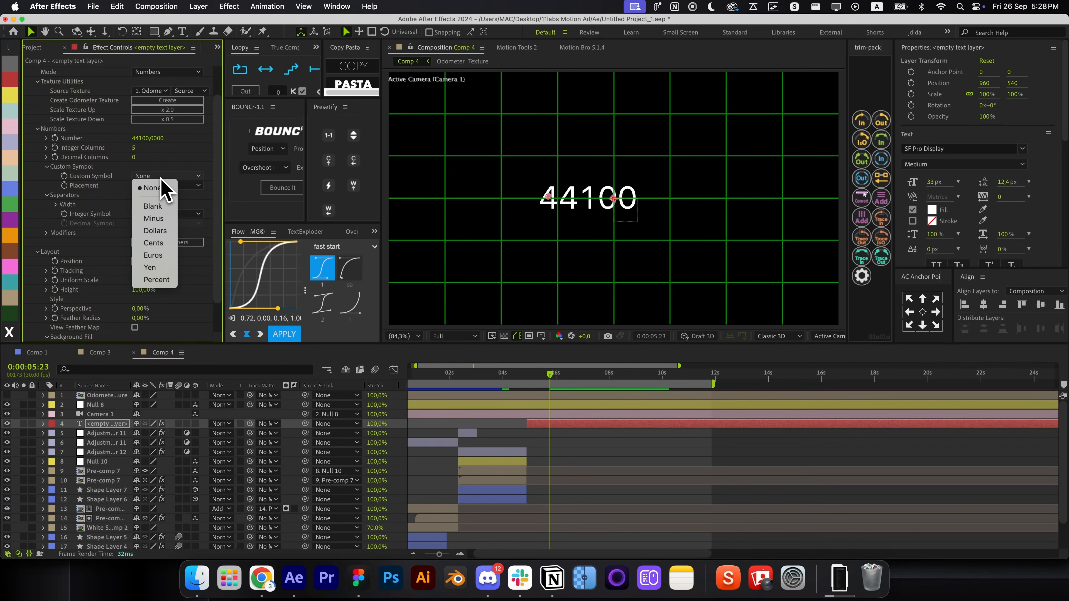
click(195, 188)
click(174, 186)
click(160, 211)
click(166, 177)
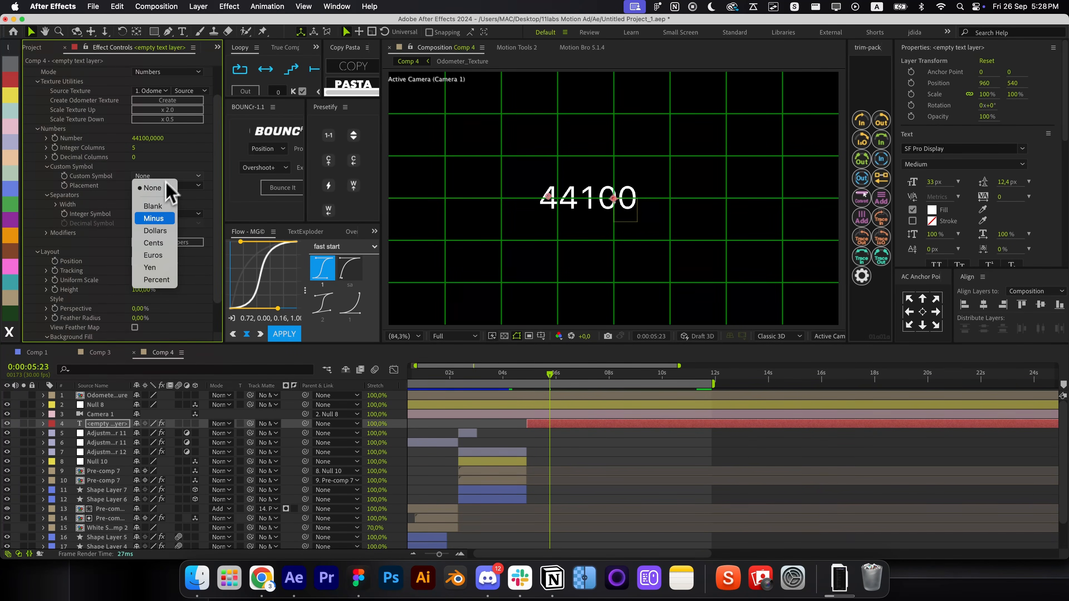
click(154, 230)
In the Odometer_Texture composition, set the dollar sign glyph to SF Pro Display Regular and replace its text with Hz
double_click(439, 395)
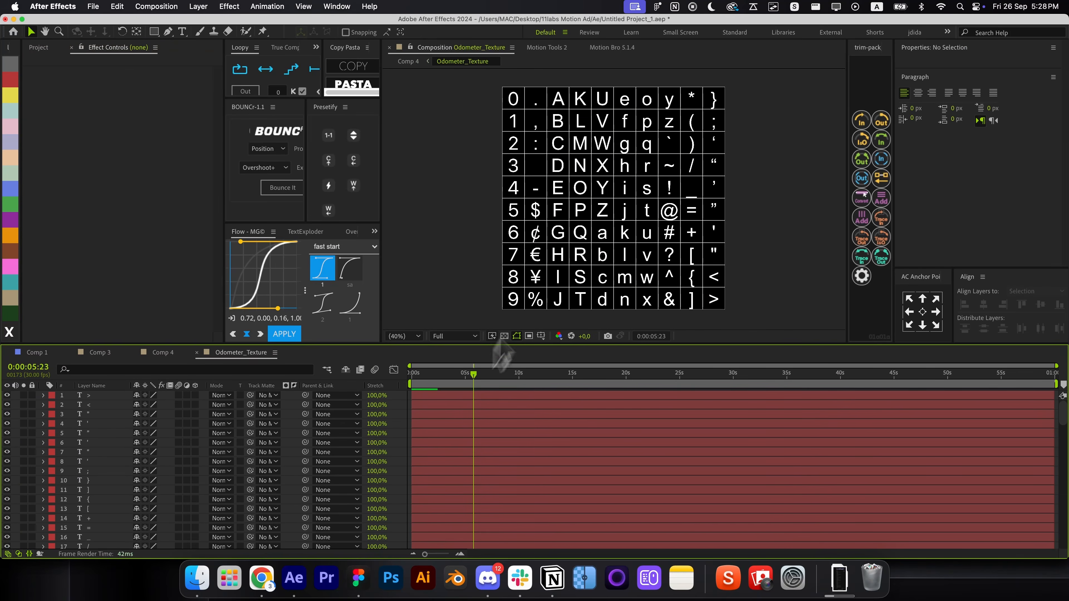
click(536, 209)
click(932, 148)
text(sf)
click(933, 267)
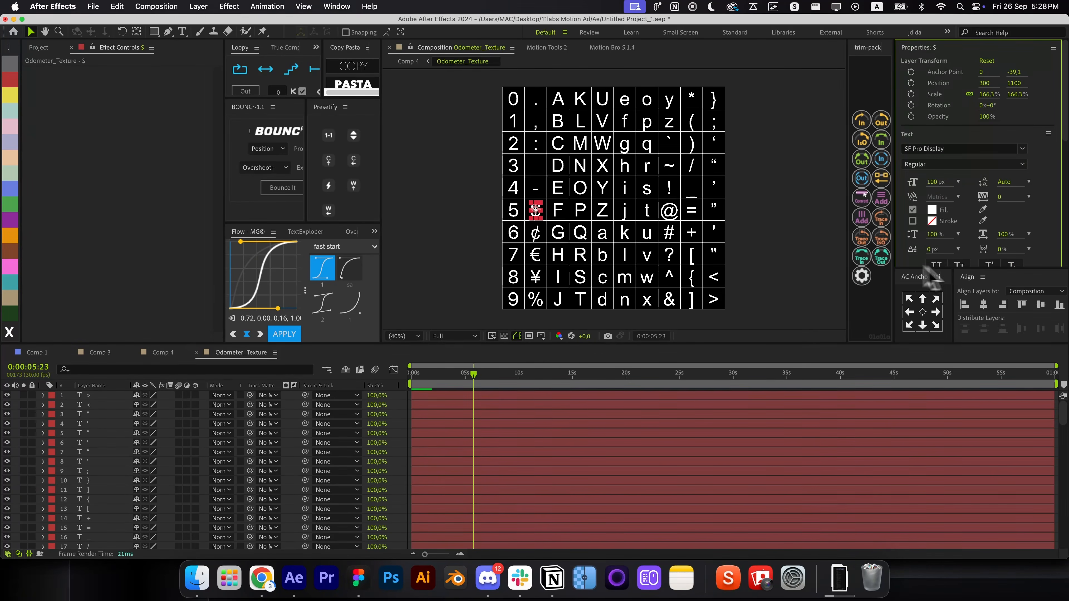
scroll(532, 209, up, 2)
double_click(524, 207)
text(Hz)
key(super+Return)
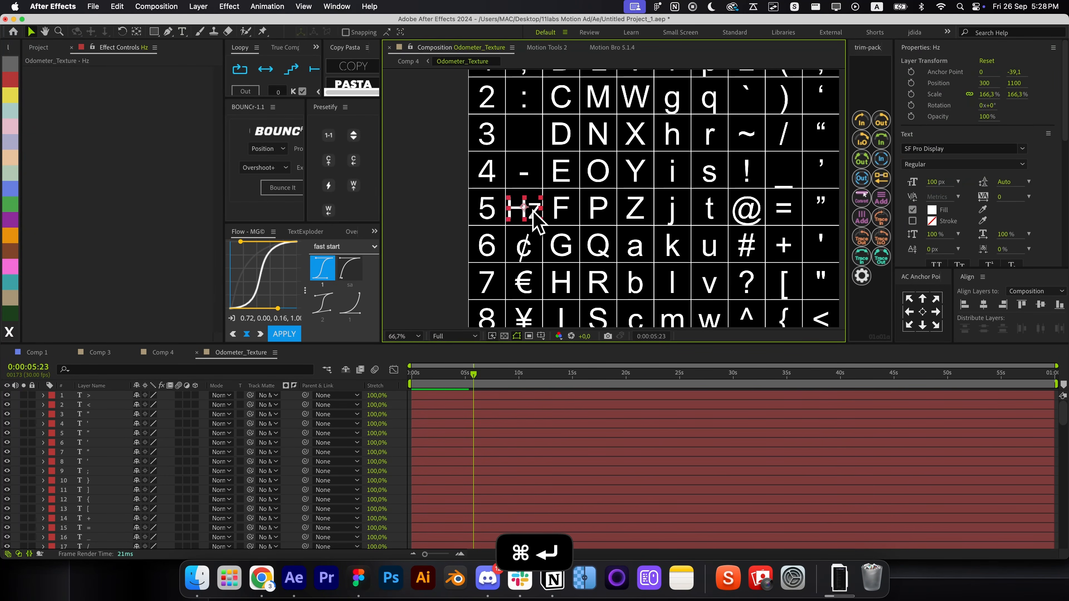
Scale the Hz glyph in Odometer_Texture down to about 118% at position 333, 1100 and return to Comp 4
scroll(534, 209, up, 3)
click(155, 353)
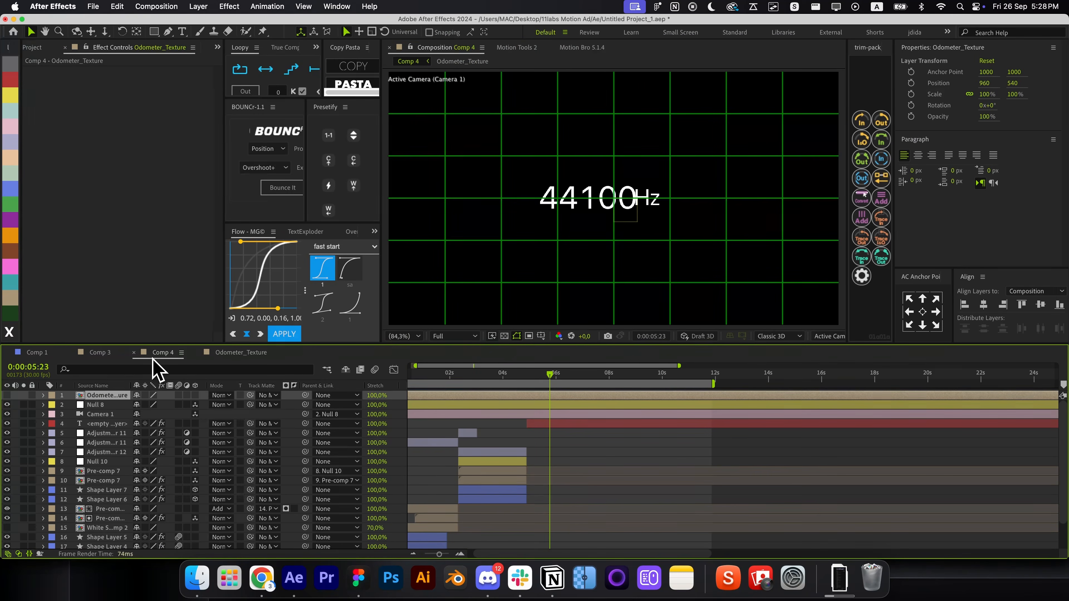
click(228, 352)
drag(514, 220, 532, 218)
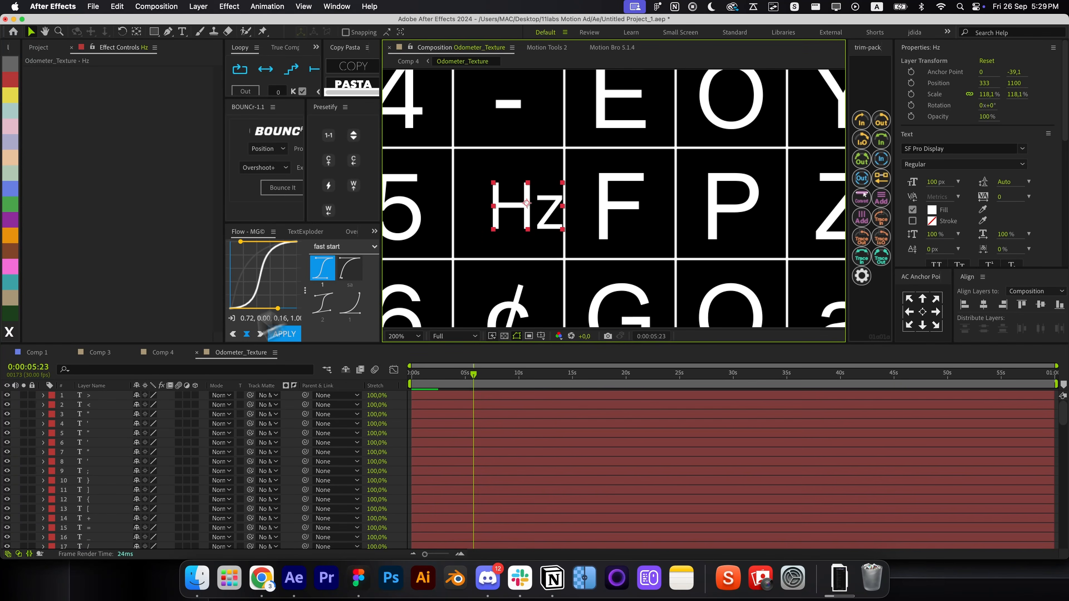
click(172, 353)
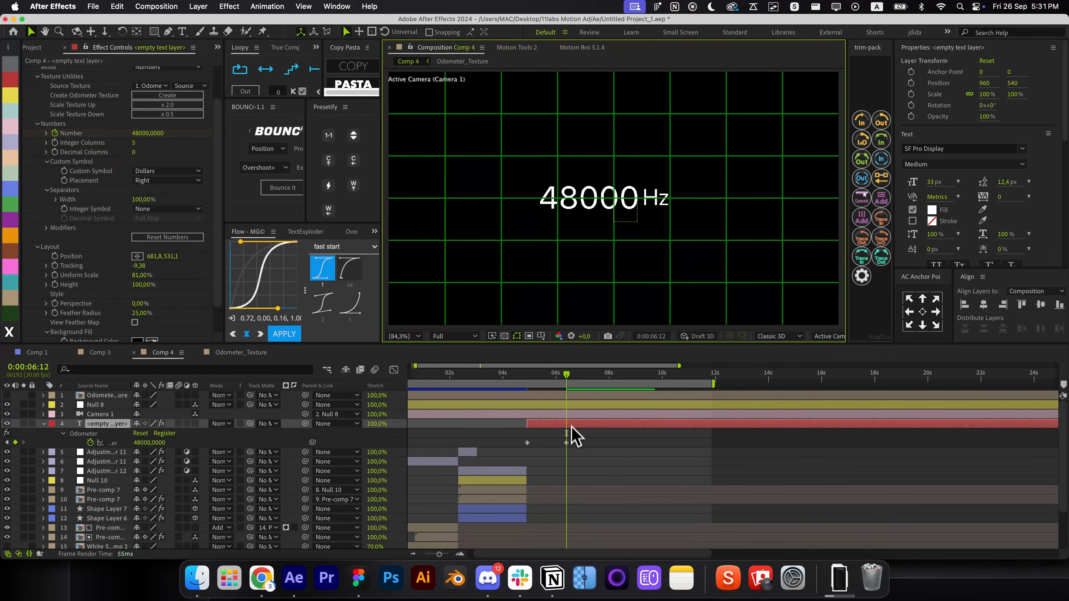
In Odometer_Texture, centre the anchor points of the digits 0 to 9, scale them down together and return to Comp 4
double_click(520, 397)
scroll(519, 244, down, 4)
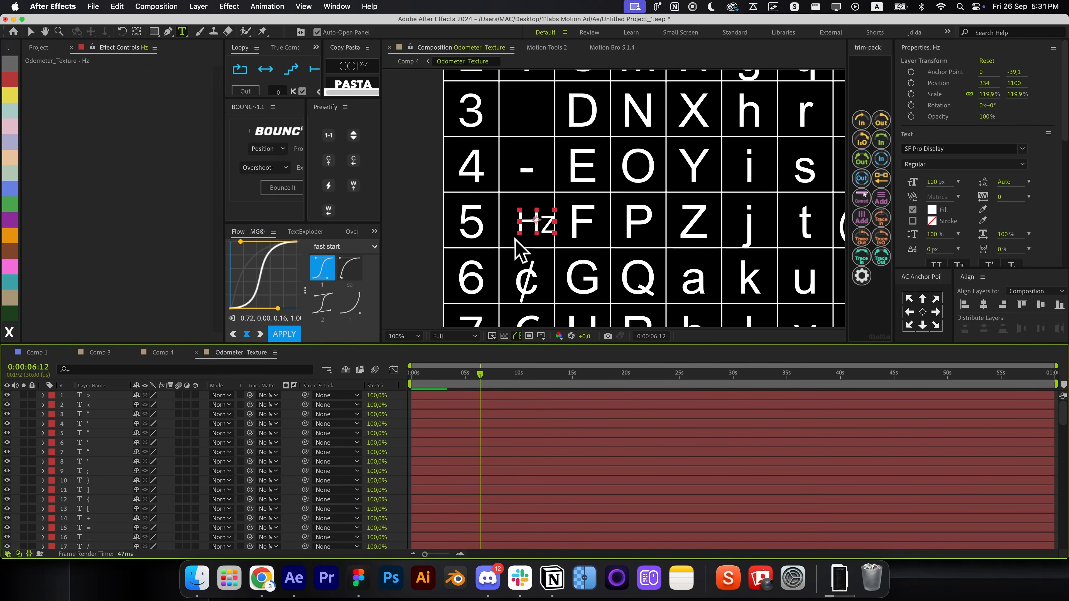
key(v)
drag(461, 73, 497, 252)
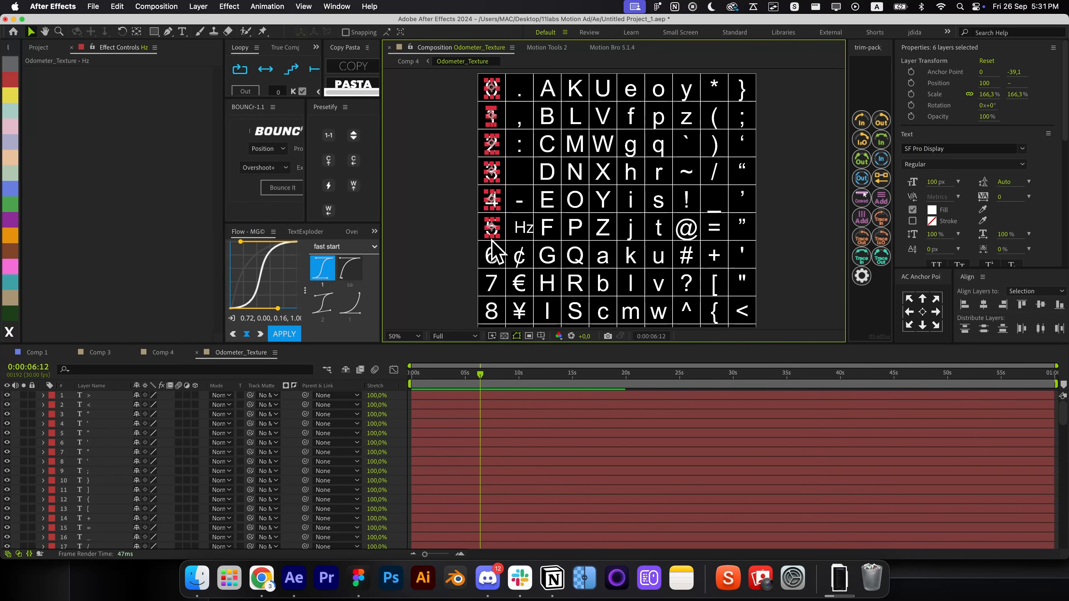
key(alt+slash)
drag(490, 78, 522, 339)
scroll(524, 211, up, 5)
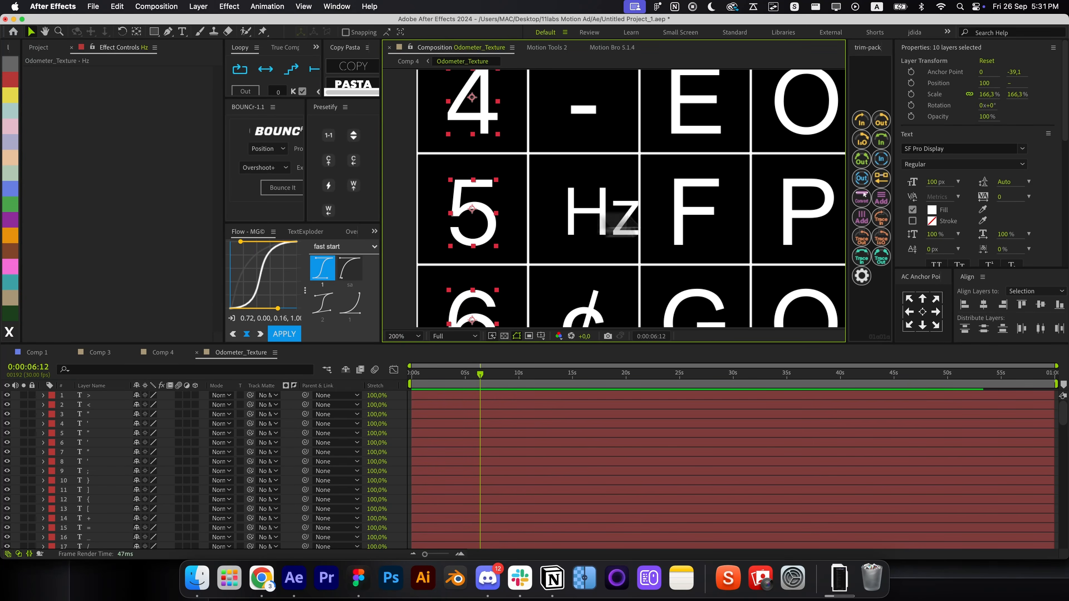
key(super+z)
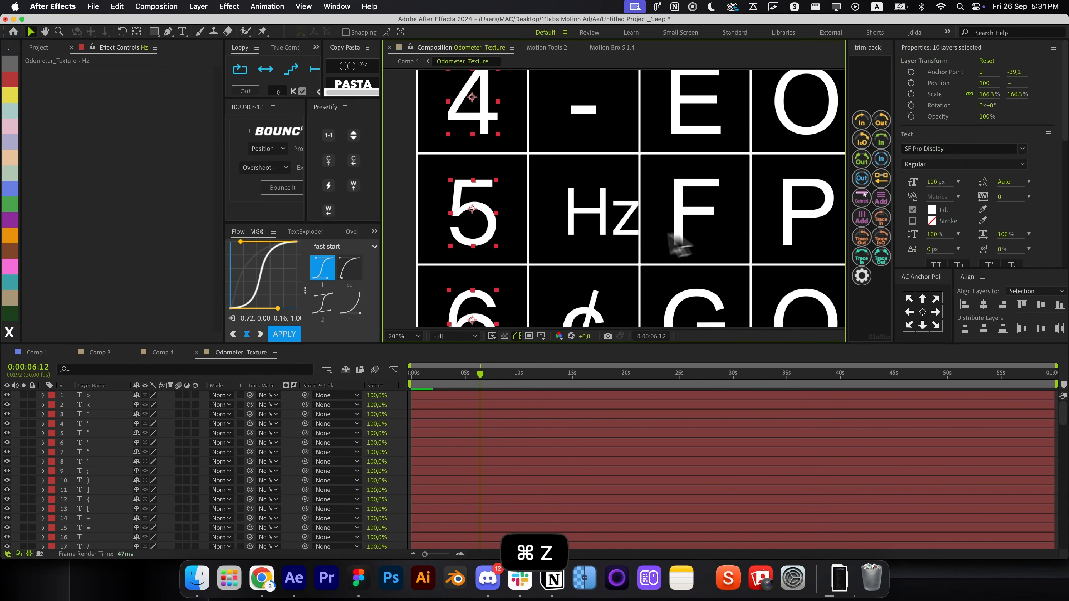
click(922, 311)
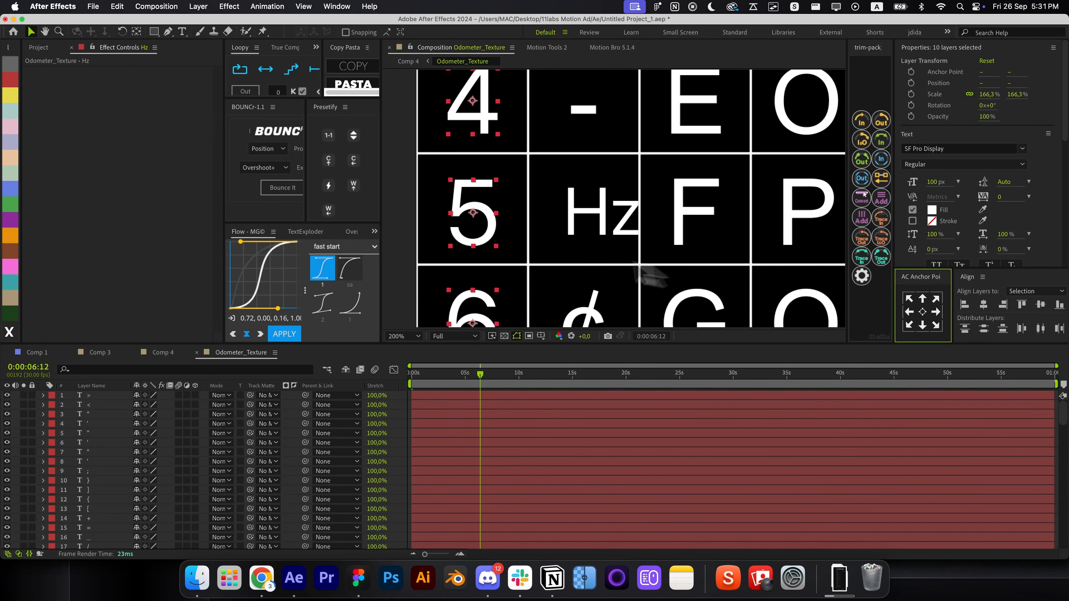
drag(496, 214, 489, 212)
click(177, 352)
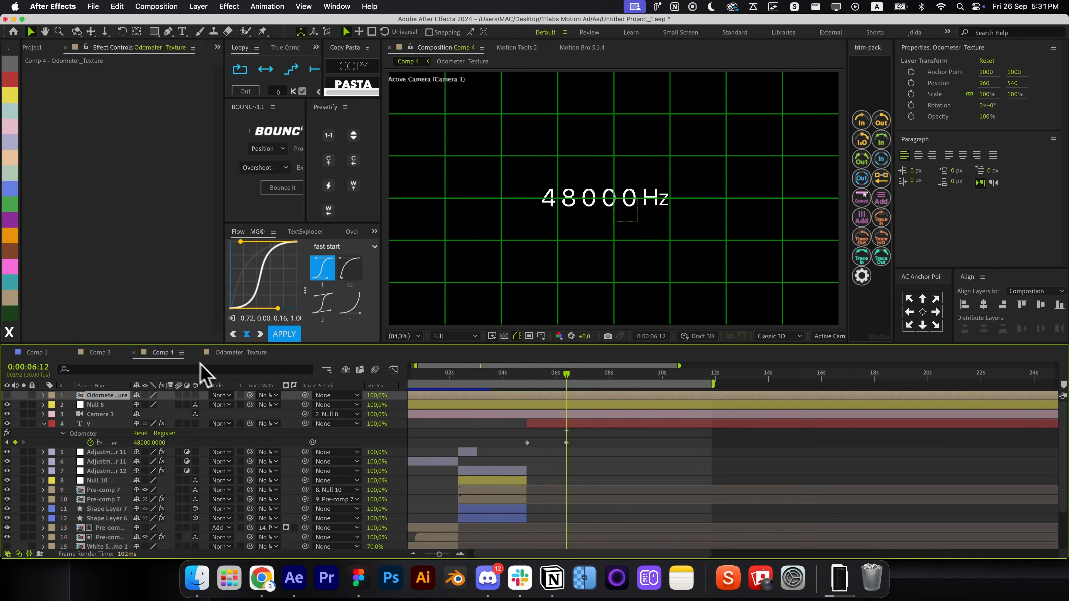
Tighten the Odometer Tracking to -11.61, set Uniform Scale to 60% and move the number to position 686.8, 531.1
click(113, 425)
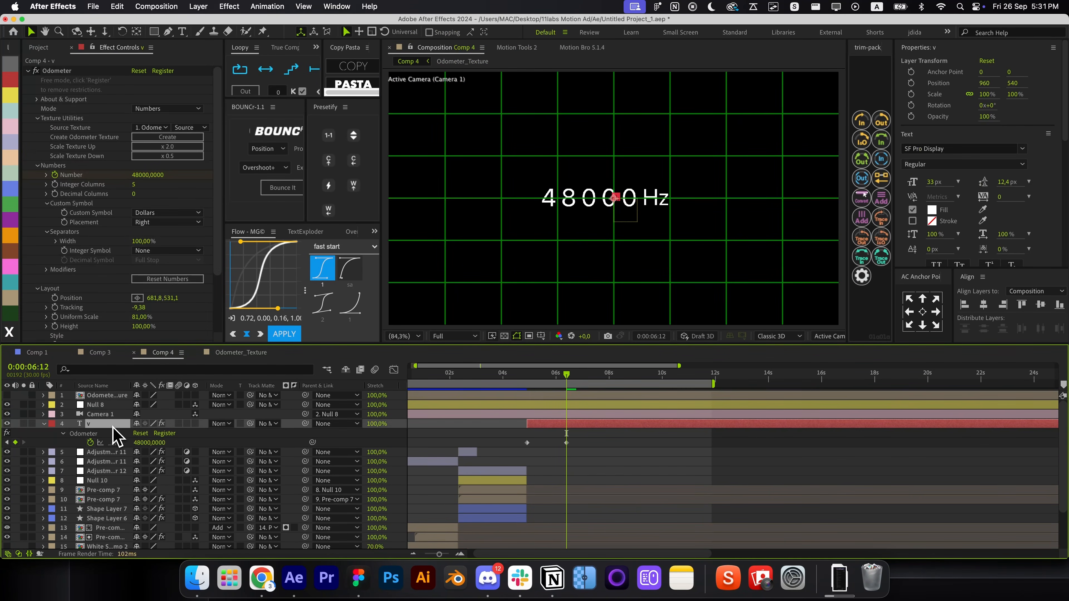
drag(141, 322, 200, 298)
click(585, 428)
click(586, 427)
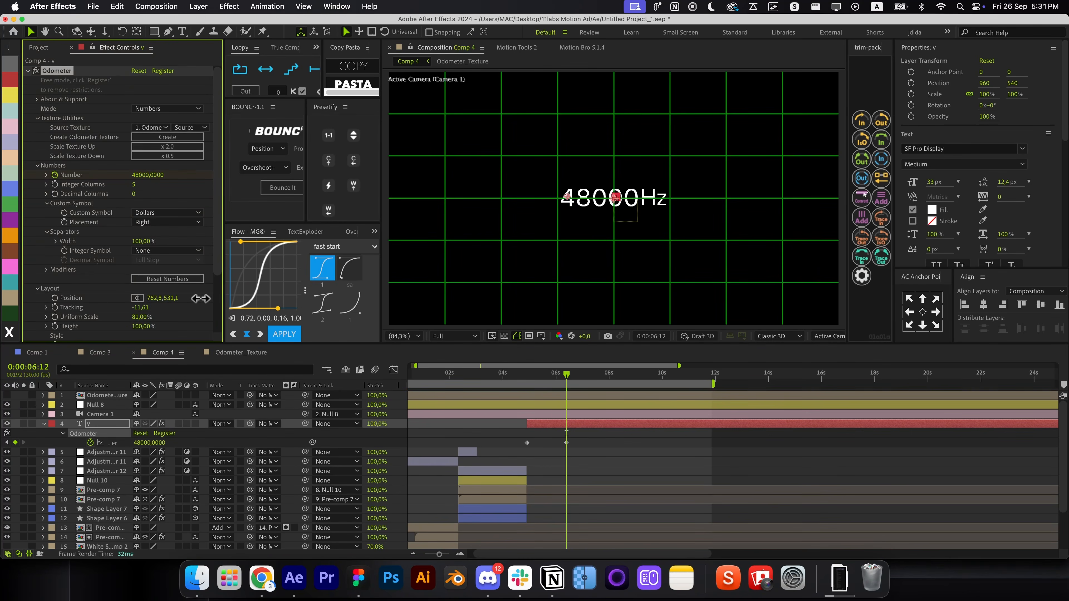
key(super+z)
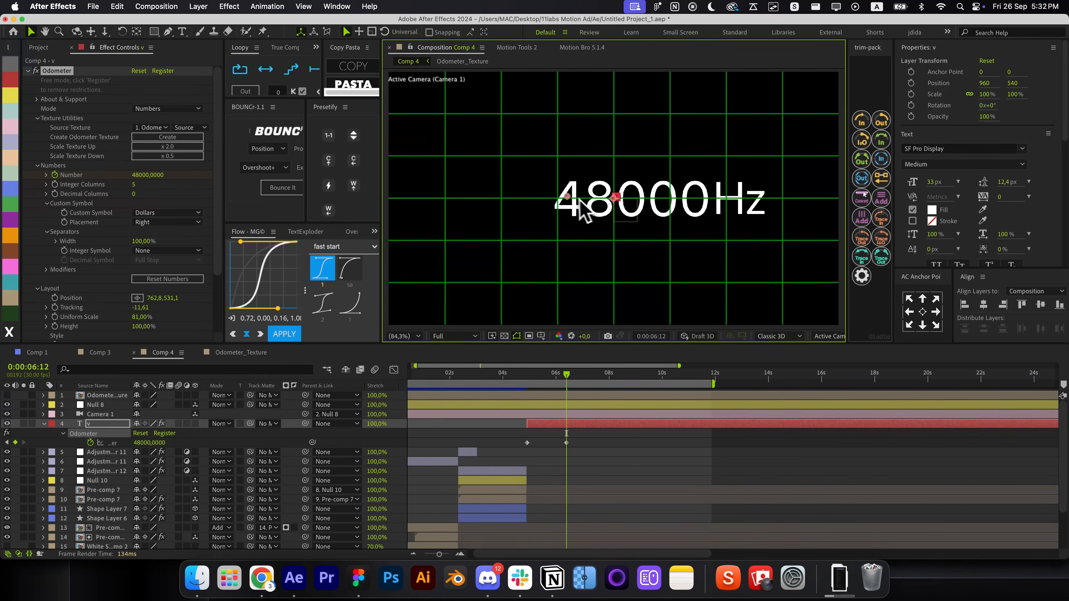
drag(568, 196, 522, 196)
drag(140, 317, 131, 316)
drag(522, 196, 549, 199)
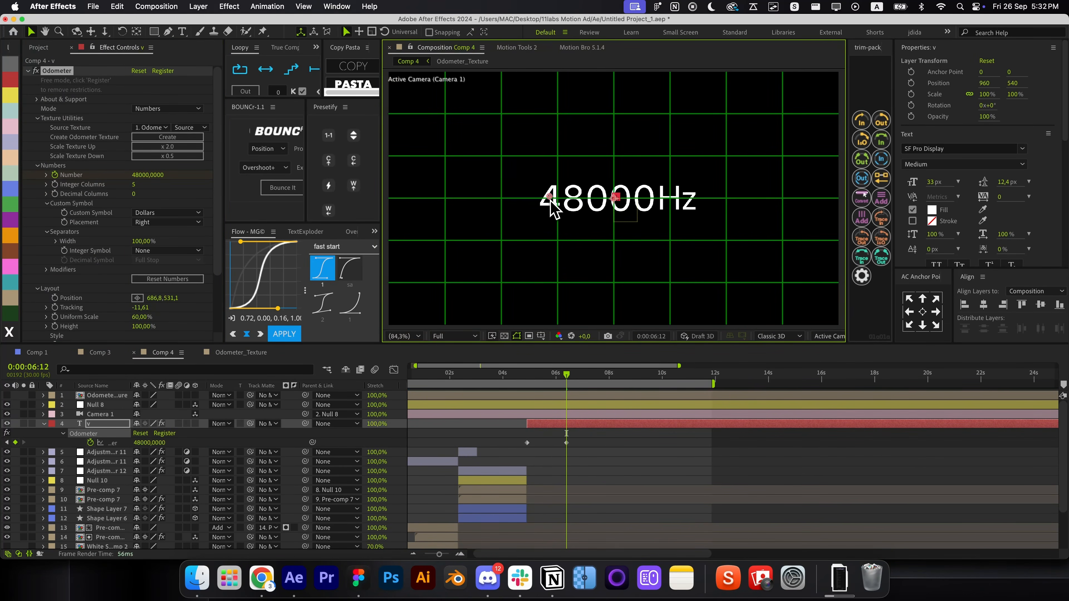
Set the Odometer's Height to 223% and its Feather Radius to 108%
click(573, 426)
key(u)
key(u)
drag(567, 374, 545, 382)
scroll(162, 286, down, 4)
drag(139, 280, 162, 281)
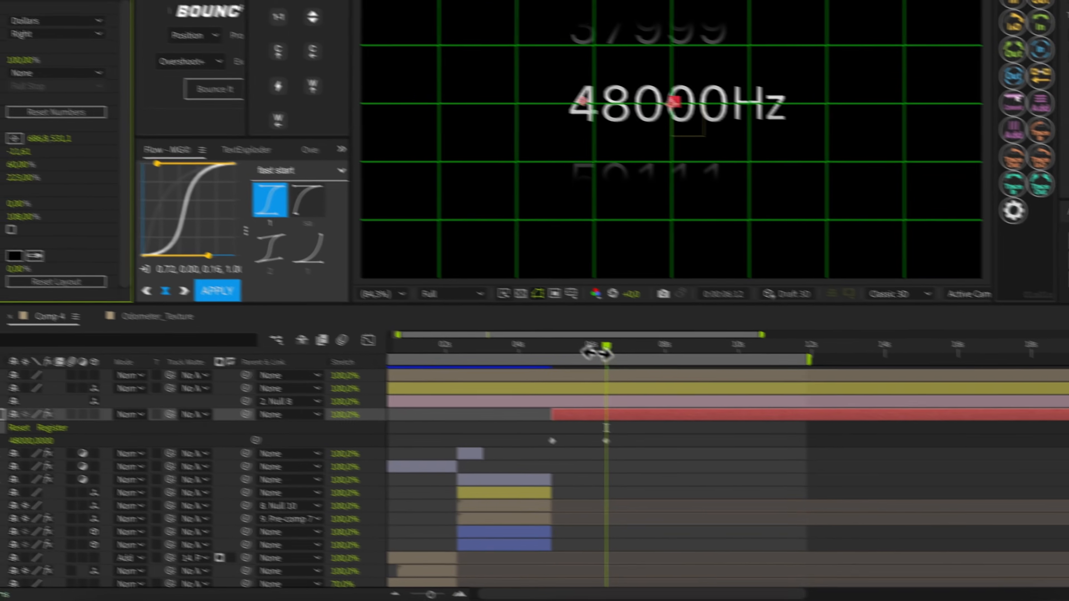
Apply Easy Ease to the Number keyframes, adjust them in the graph editor and preview the count from 0:00:04:27
drag(596, 354, 527, 381)
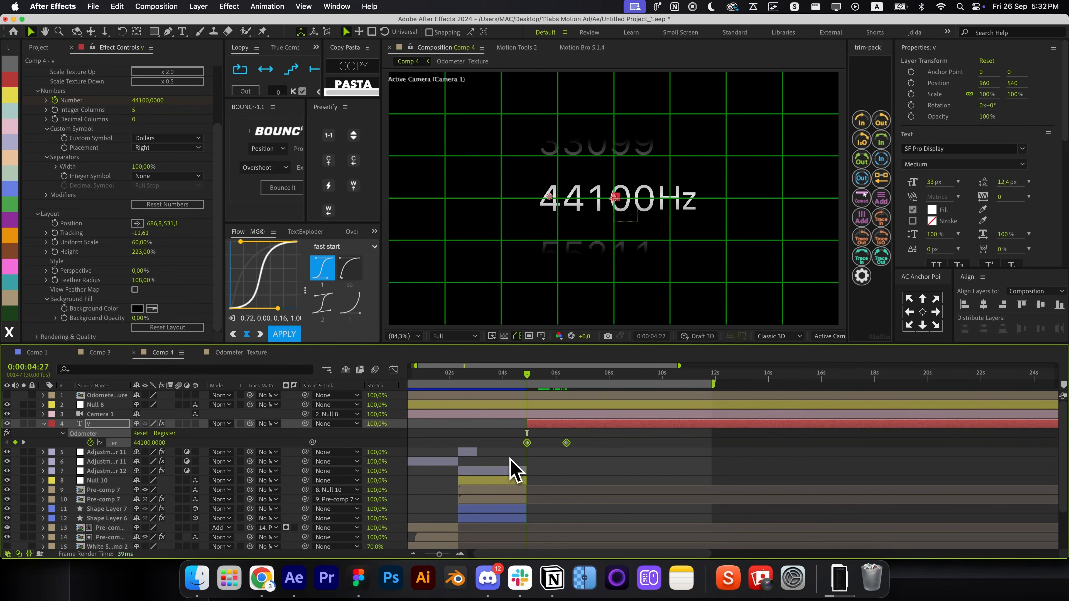
key(F9)
key(shift+F3)
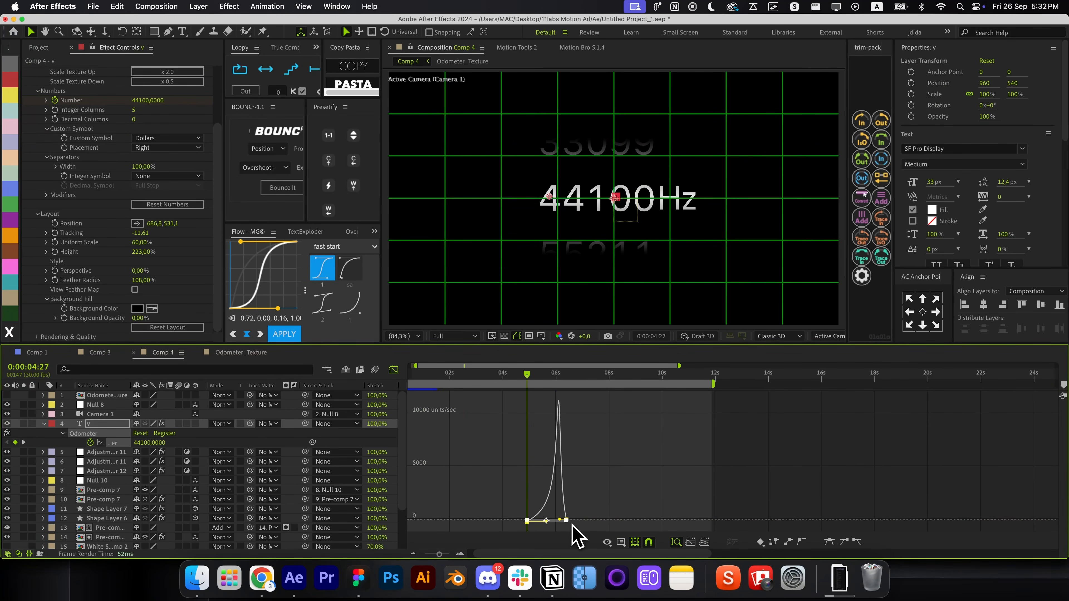
drag(517, 523, 527, 520)
key(equal)
key(equal)
key(space)
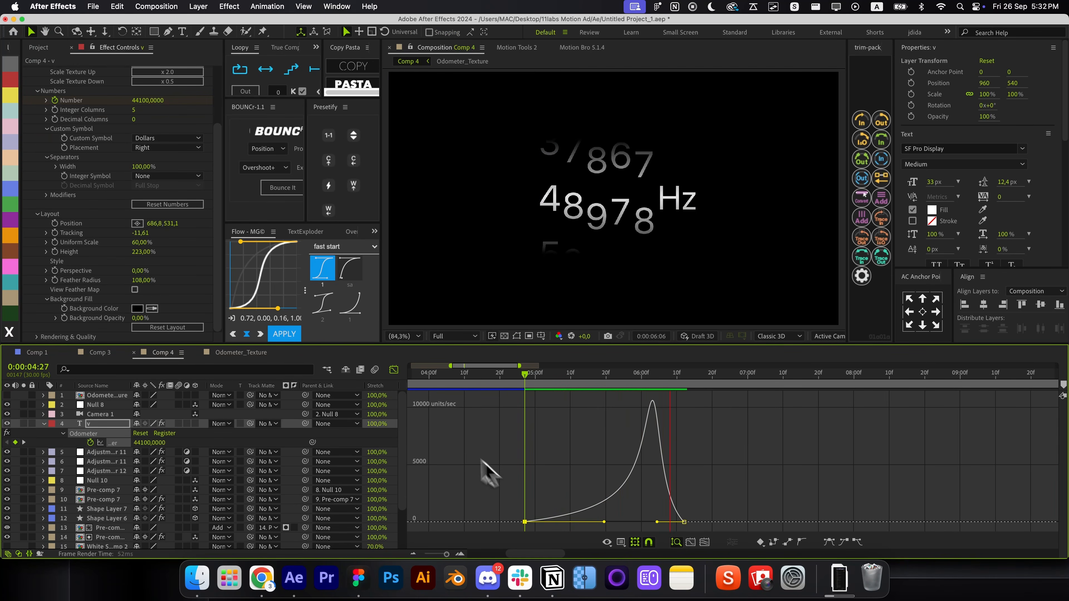
key(space)
Switch the Number animation to the value graph, steepen both ends of the curve with their handles and preview the count
click(393, 370)
click(393, 370)
right_click(469, 438)
drag(657, 522, 525, 446)
click(484, 442)
drag(573, 401, 683, 472)
click(514, 375)
key(space)
Flatten the start of the Number value curve for a gradual acceleration and preview the count
drag(526, 446, 597, 534)
key(space)
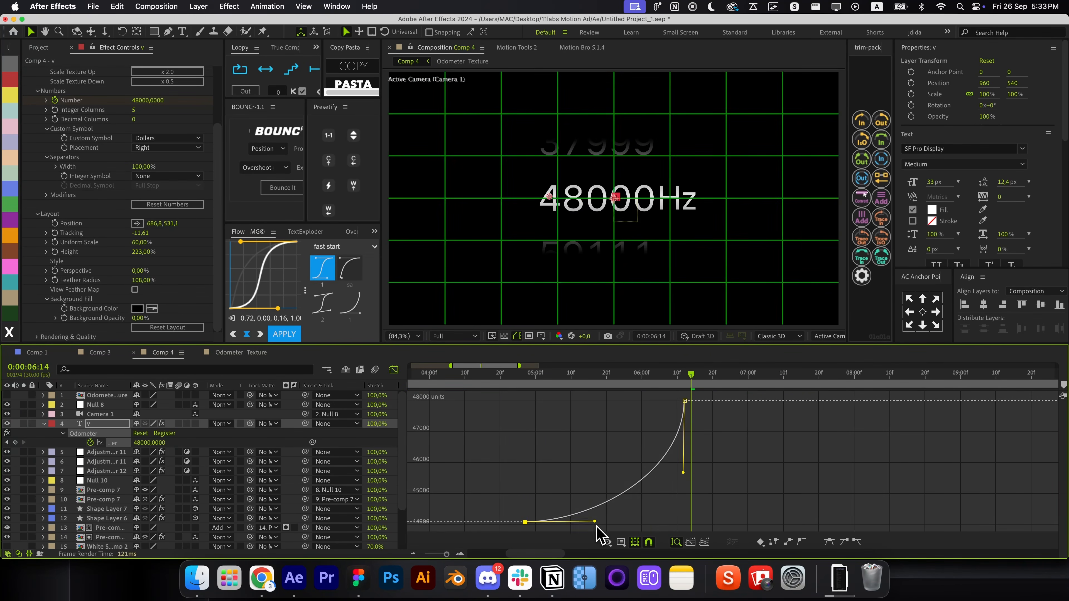
click(526, 376)
key(space)
key(space)
Move the last Number keyframe to about 7:09, extend its handle into a long flat ease-out and preview the count
drag(685, 401, 779, 400)
drag(778, 473, 564, 403)
click(526, 376)
key(space)
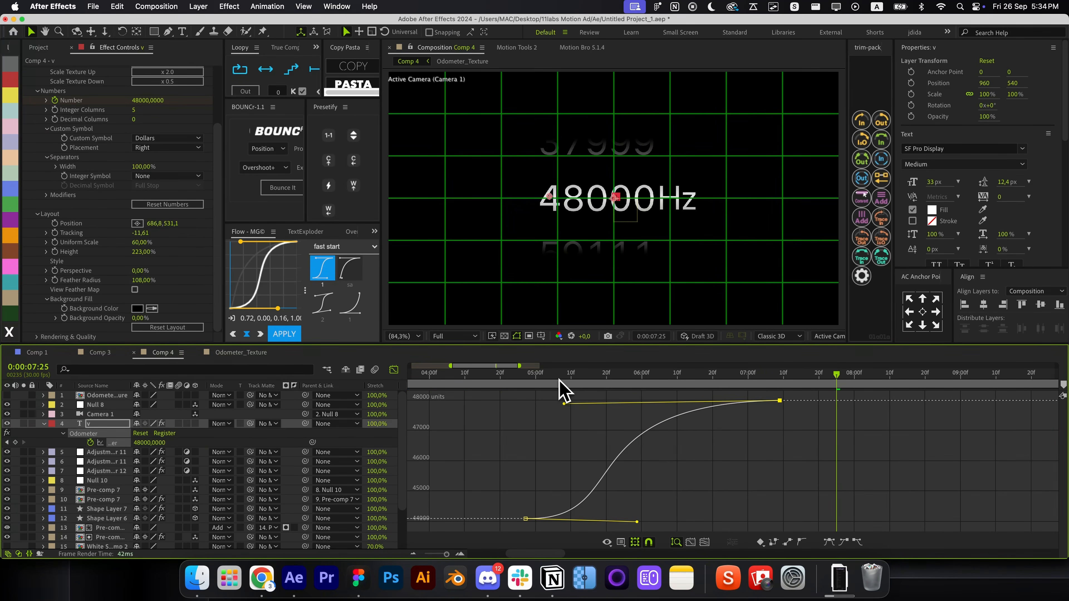
click(542, 376)
key(space)
key(space)
Close the graph editor, start the Odometer_Texture layer with the number's text layer and place it directly above that layer
click(397, 371)
click(571, 432)
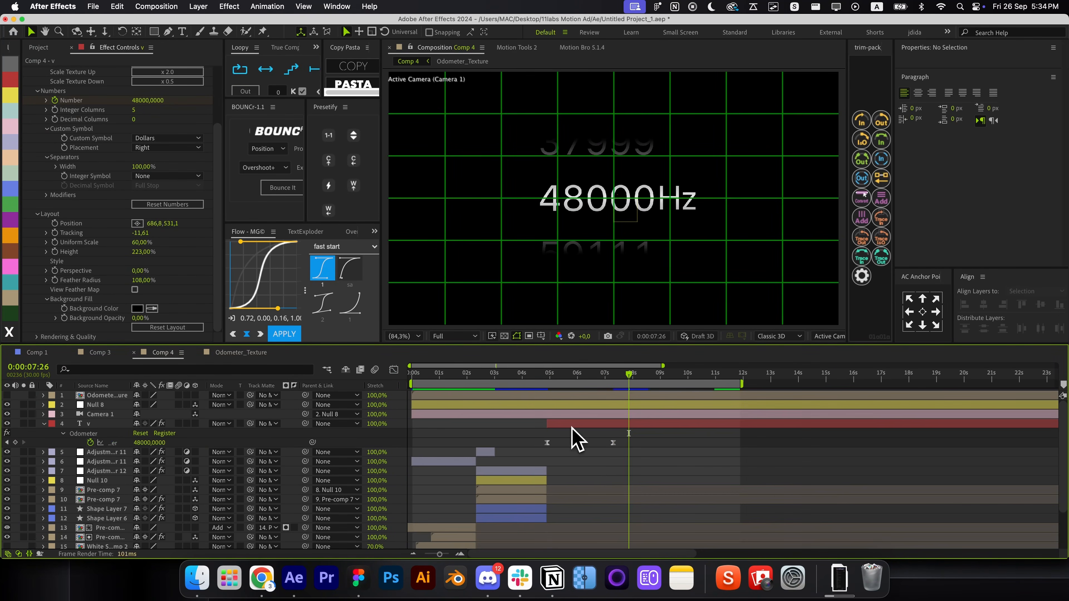
click(571, 426)
key(u)
click(96, 395)
drag(493, 399, 629, 400)
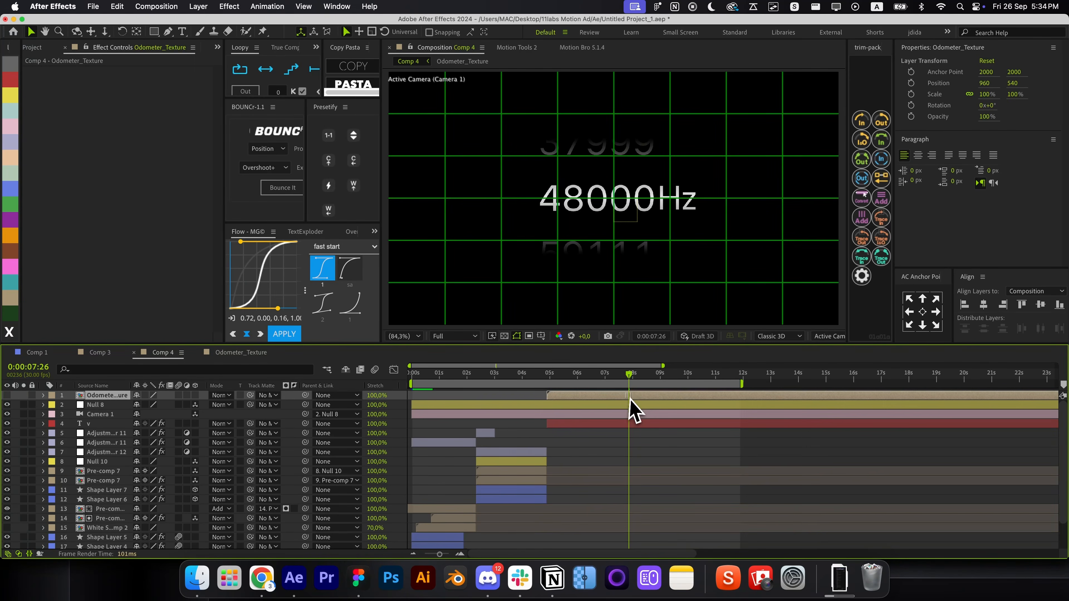
drag(114, 411, 112, 419)
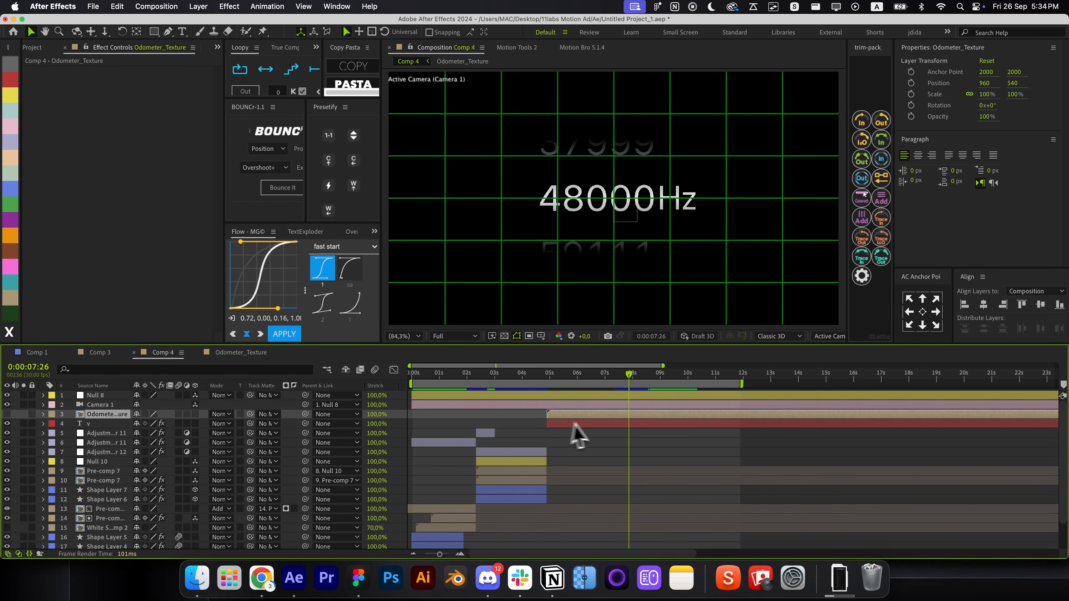
Pre-compose the Odometer_Texture and number text layers together and make the result a 3D layer centred in view
shift+click(596, 423)
key(super+shift+c)
click(364, 388)
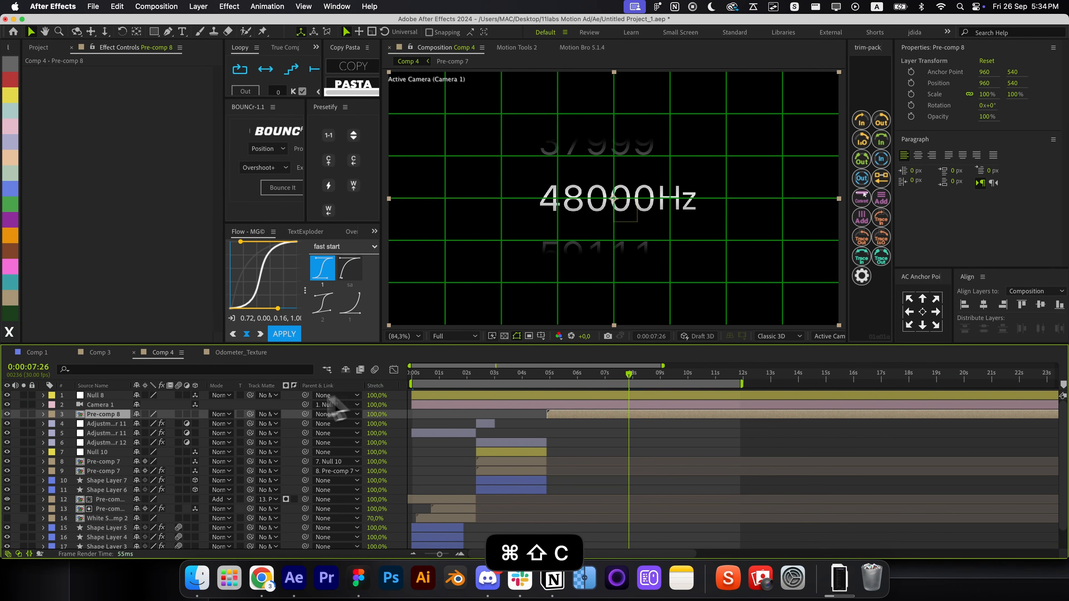
click(196, 414)
key(super+Home)
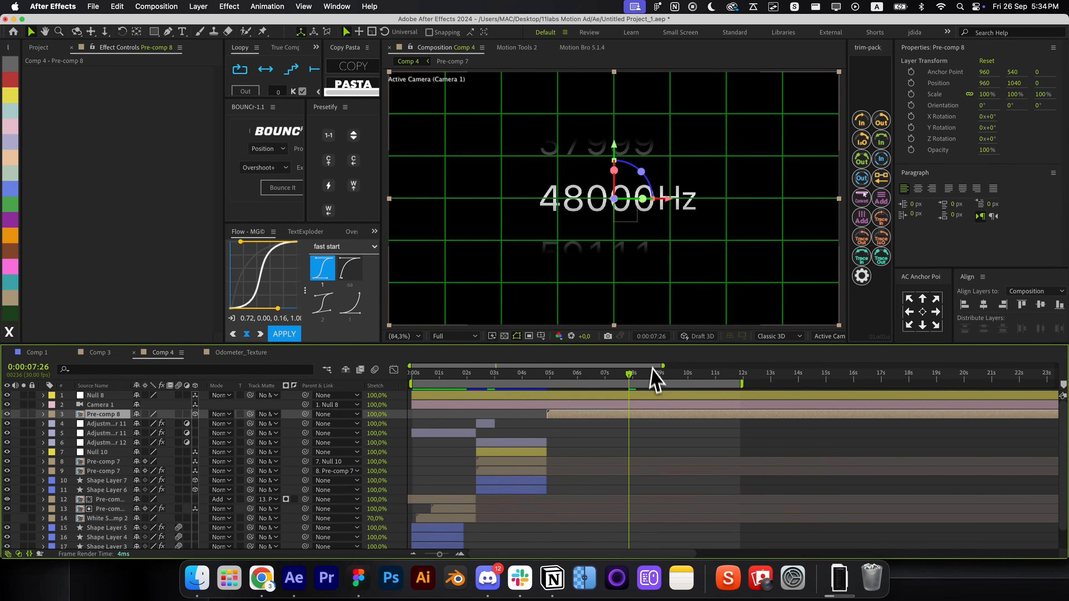
At 0:00:10:03, draw a rectangular mask on the number pre-comp tightly around the 48000Hz row
click(691, 374)
key(q)
mouse_move(524, 173)
mouse_down()
mouse_move(677, 224)
mouse_move(710, 221)
mouse_up()
key(u)
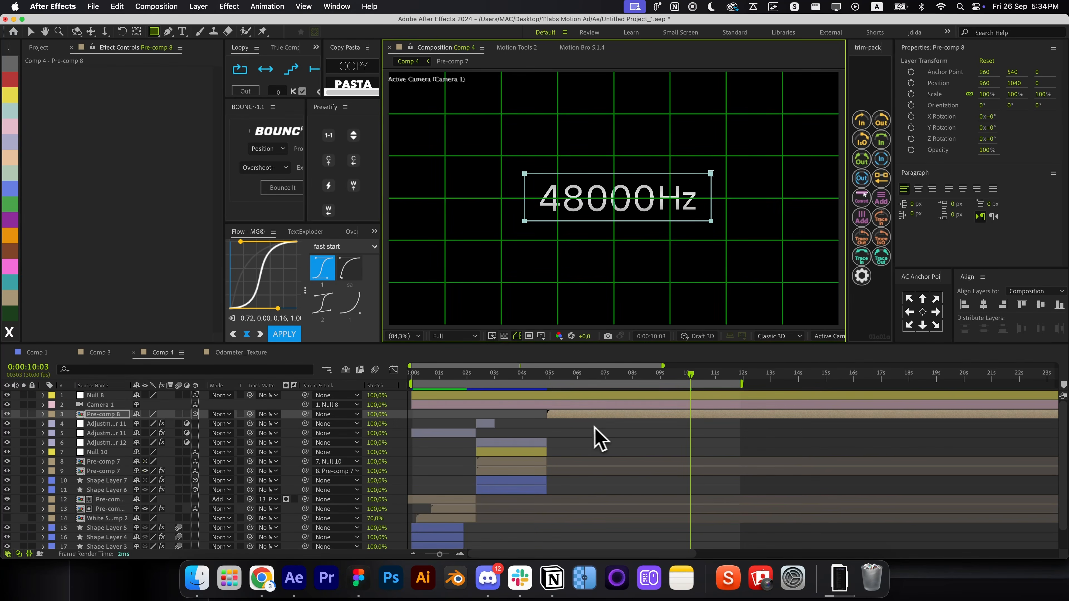
key(v)
Inside the number pre-comp, hide the grid and lower the text layer's Odometer Feather Radius until the digits are solid white
click(586, 425)
double_click(584, 419)
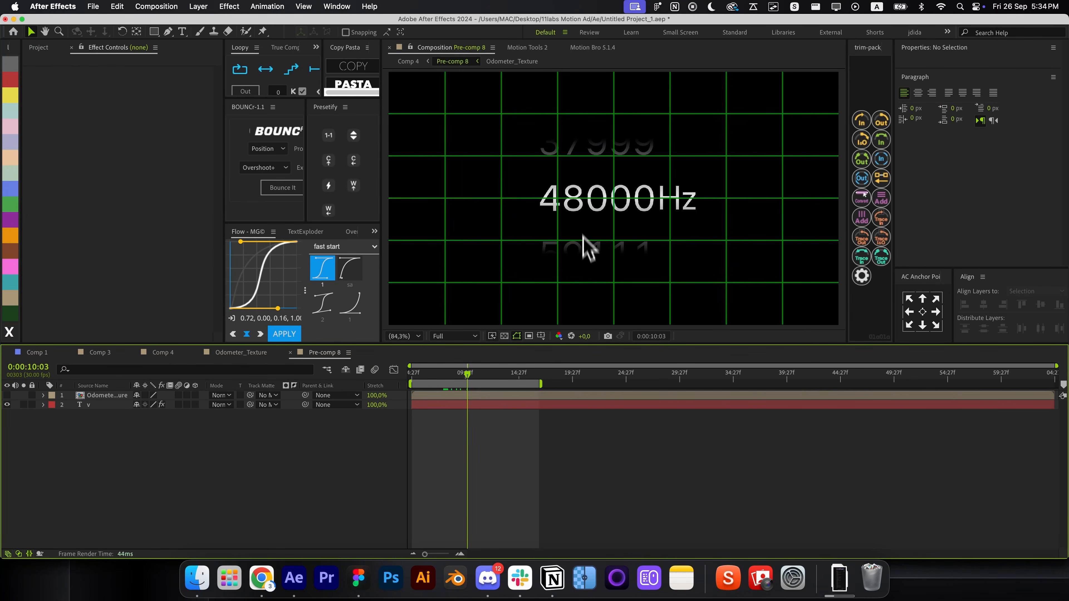
key(alt+apostrophe)
click(483, 405)
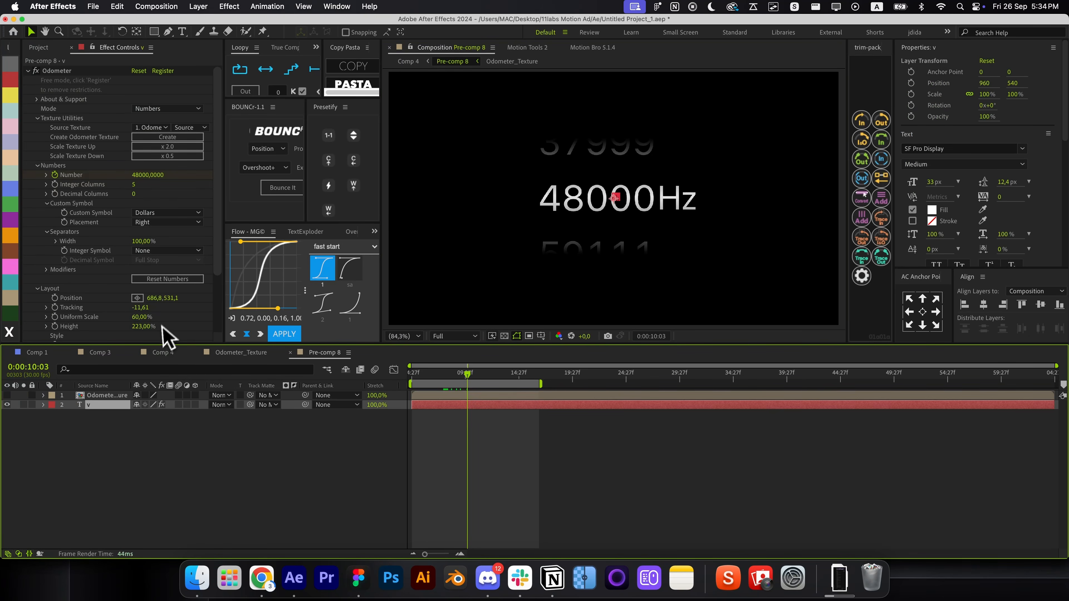
scroll(162, 327, down, 3)
drag(138, 281, 79, 280)
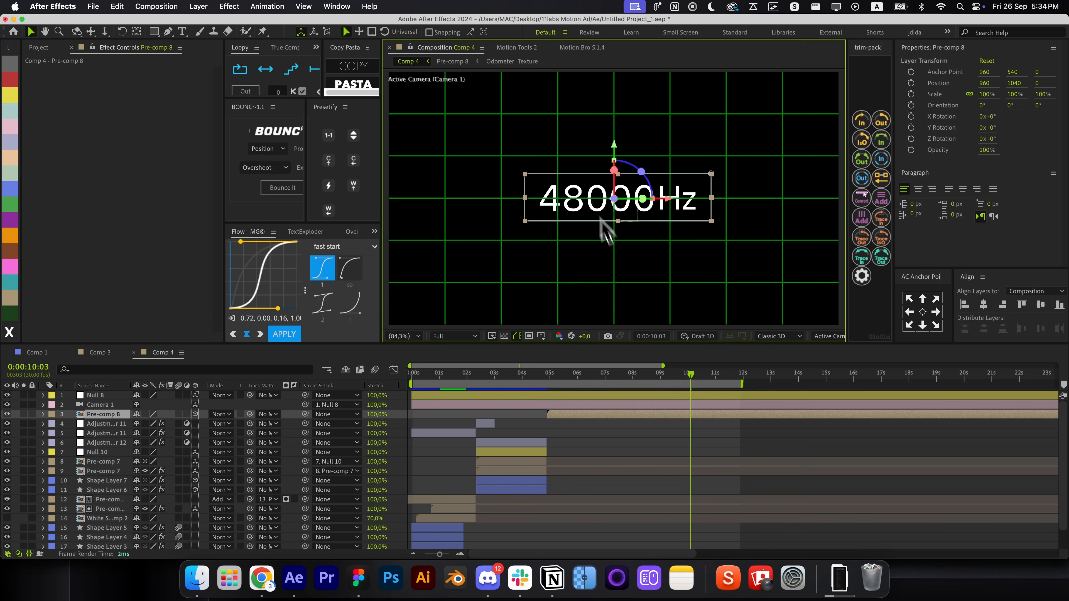
In Comp 4, feather the number pre-comp's mask by 65 pixels and pull its upper and lower edges closer to the digits
drag(615, 374, 553, 393)
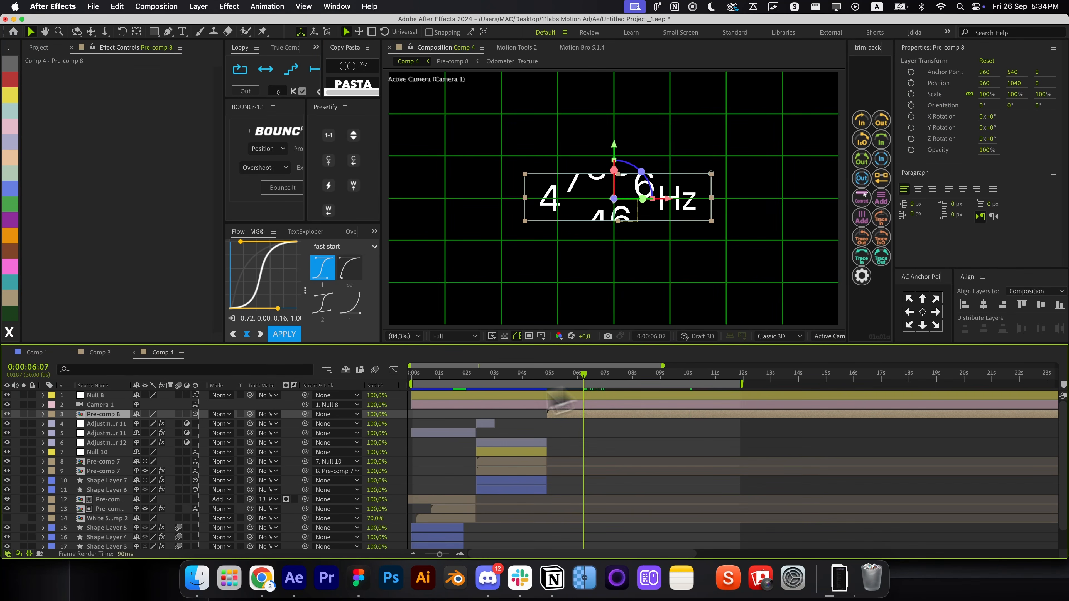
key(f)
drag(151, 433, 179, 432)
click(622, 225)
drag(617, 191, 617, 197)
click(606, 424)
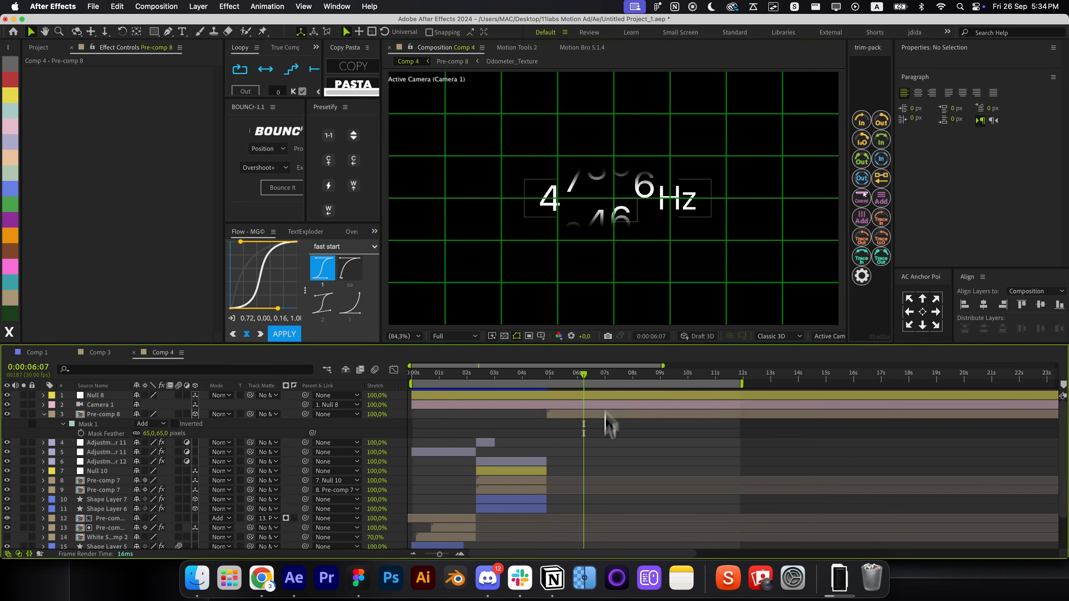
Collapse Pre-comp 8's mask properties and apply a white Fill effect to the layer
key(u)
key(super+s)
key(super+shift+1)
key(alt+space)
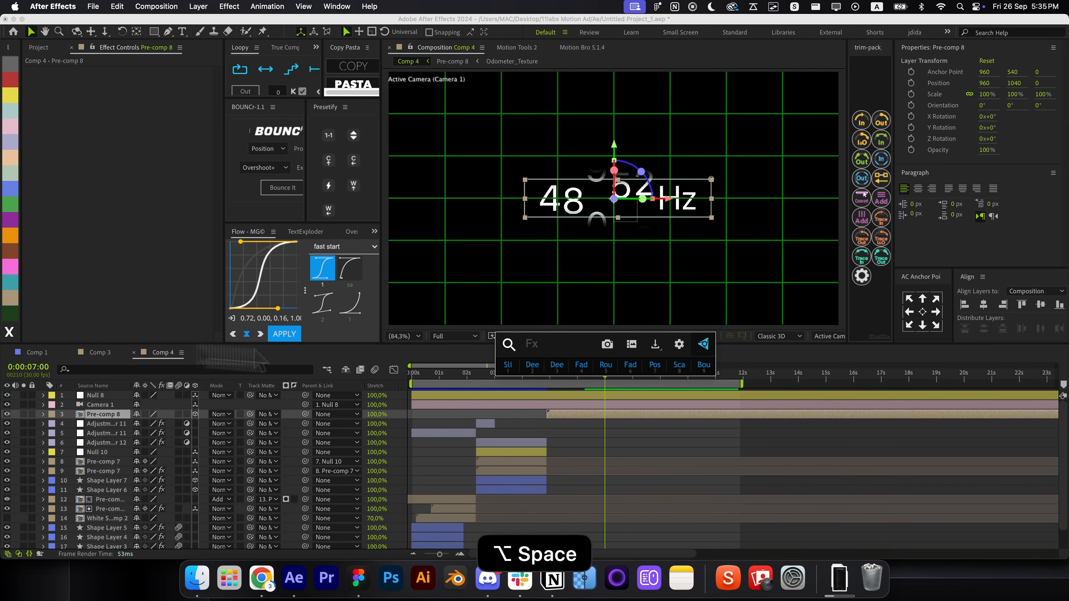
text(fill)
key(Return)
click(138, 99)
click(26, 273)
click(266, 274)
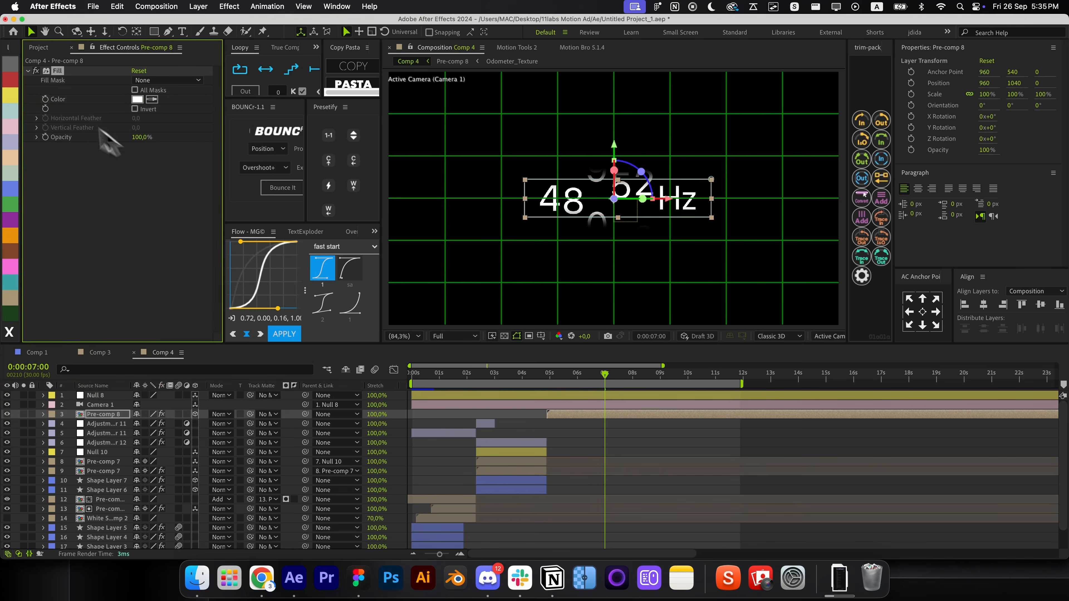
Keyframe Pre-comp 8's Fill colour from white at 0:00:05:23 to light orange at 0:00:07:11
click(45, 98)
key(u)
drag(604, 433, 572, 433)
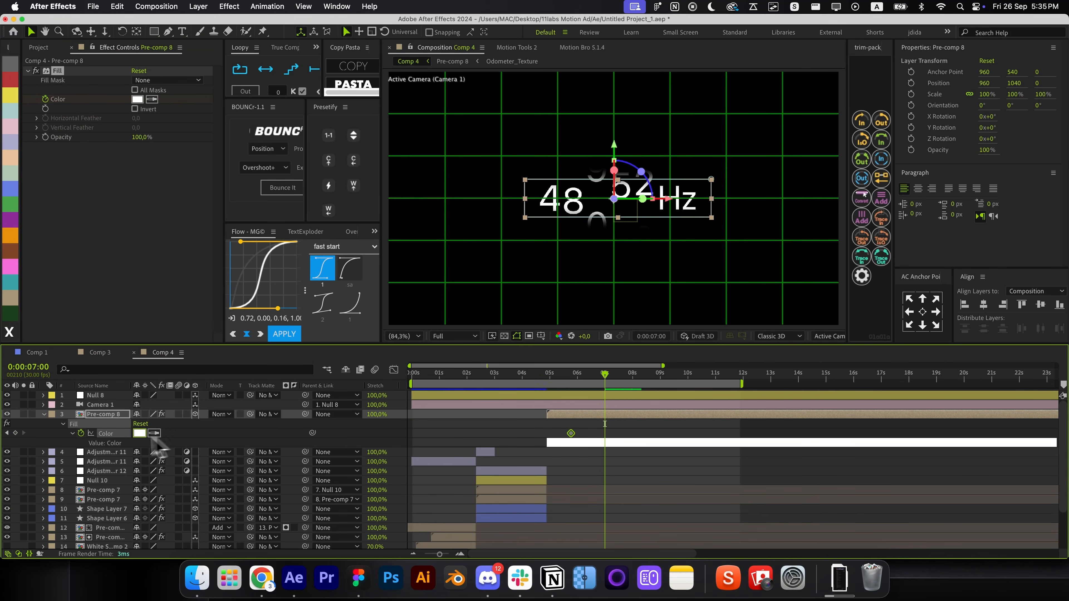
click(139, 433)
key(super+v)
click(266, 274)
drag(606, 375, 615, 375)
drag(604, 433, 615, 433)
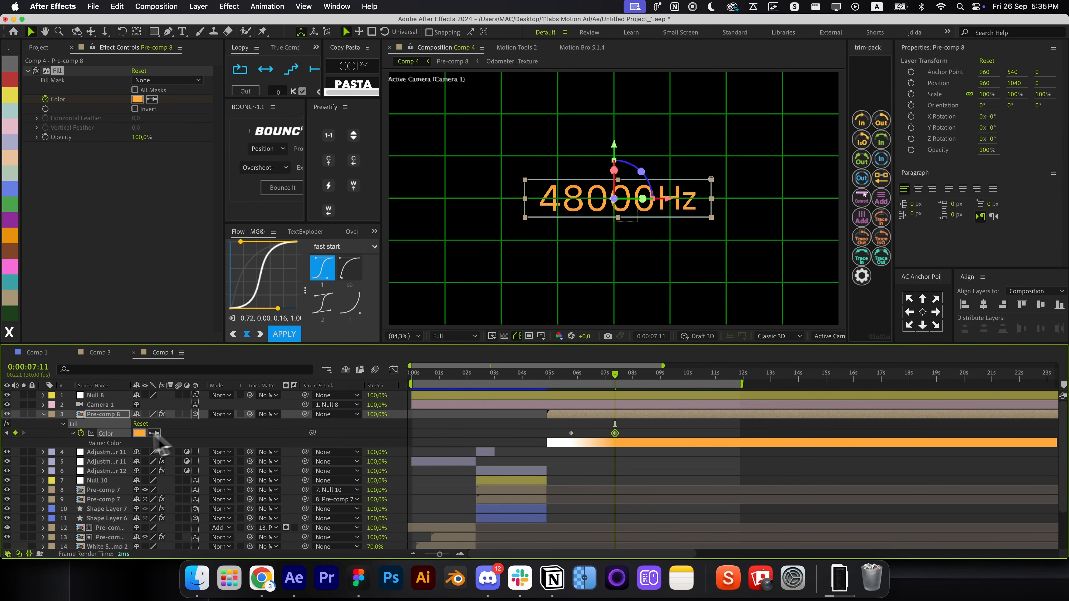
click(139, 433)
click(266, 274)
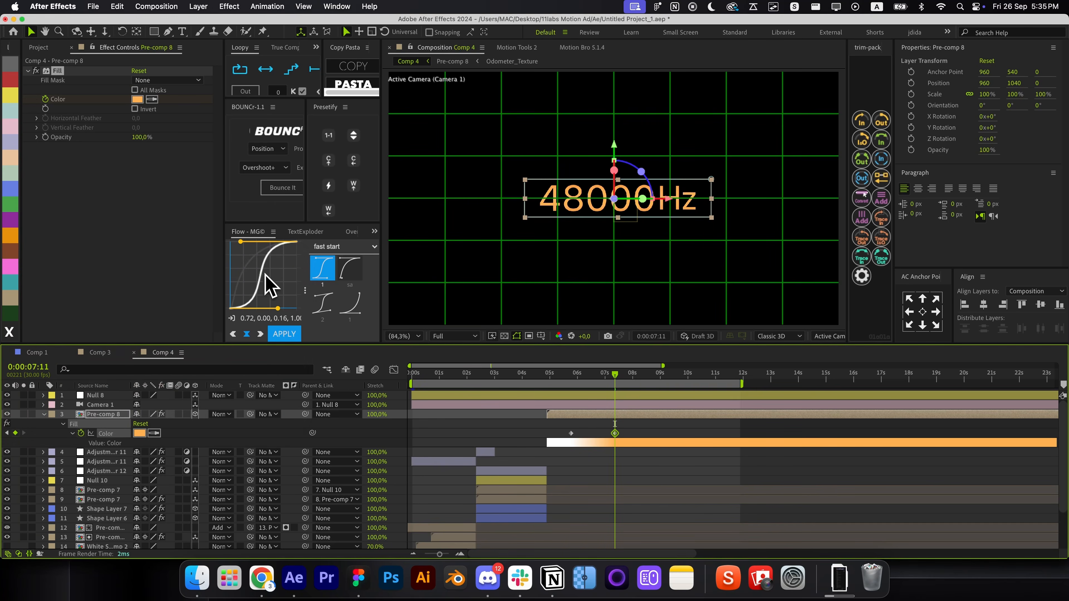
Apply the saved CC RepeTile and Deep Glow effects to Pre-comp 8 and hide the layer controls
key(alt+space)
key(2)
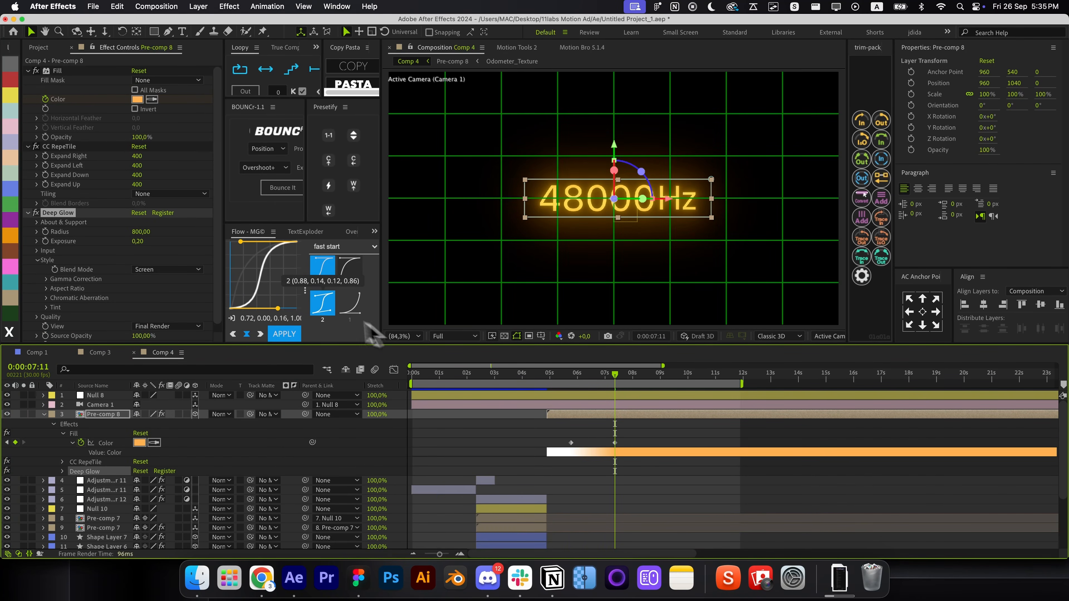
key(super+shift+h)
click(37, 251)
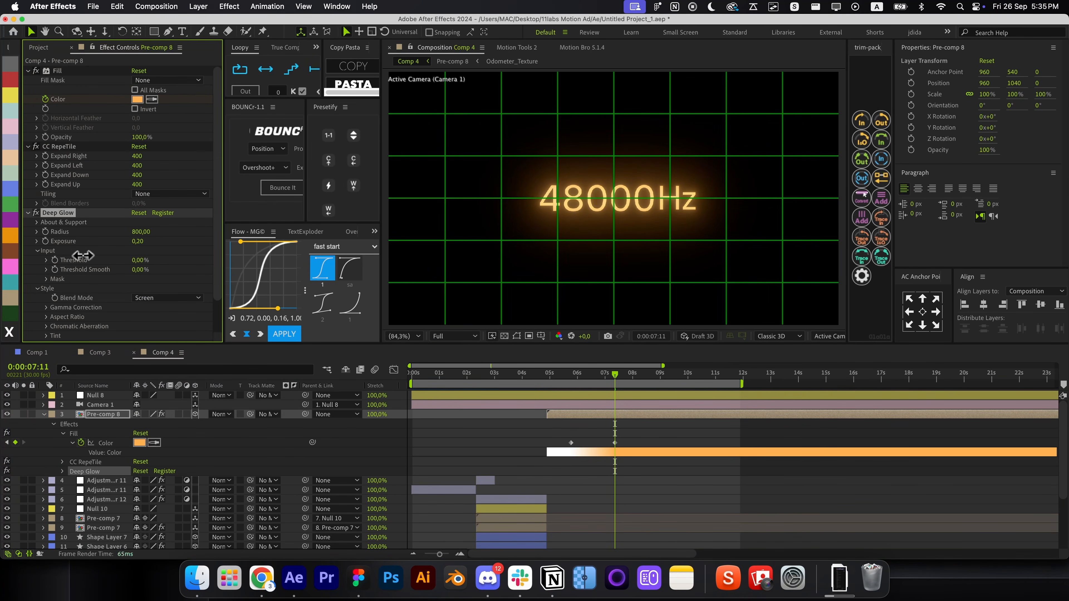
Add CC Light Sweep to Pre-comp 8 and place it above CC RepeTile in the effect order
key(alt+space)
text(swe)
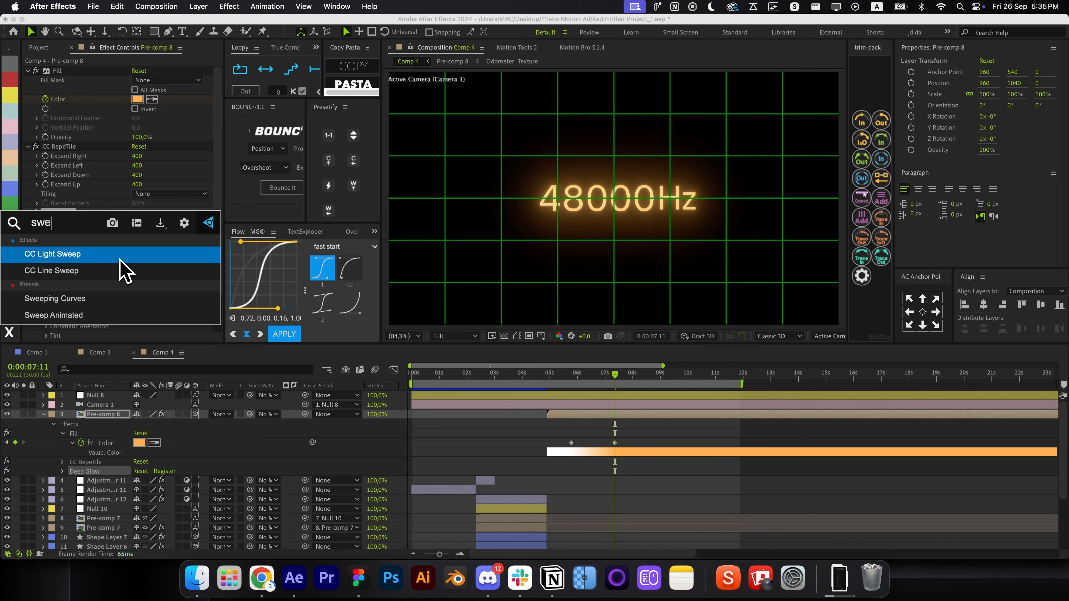
key(Return)
key(super+bracketright)
key(super+bracketright)
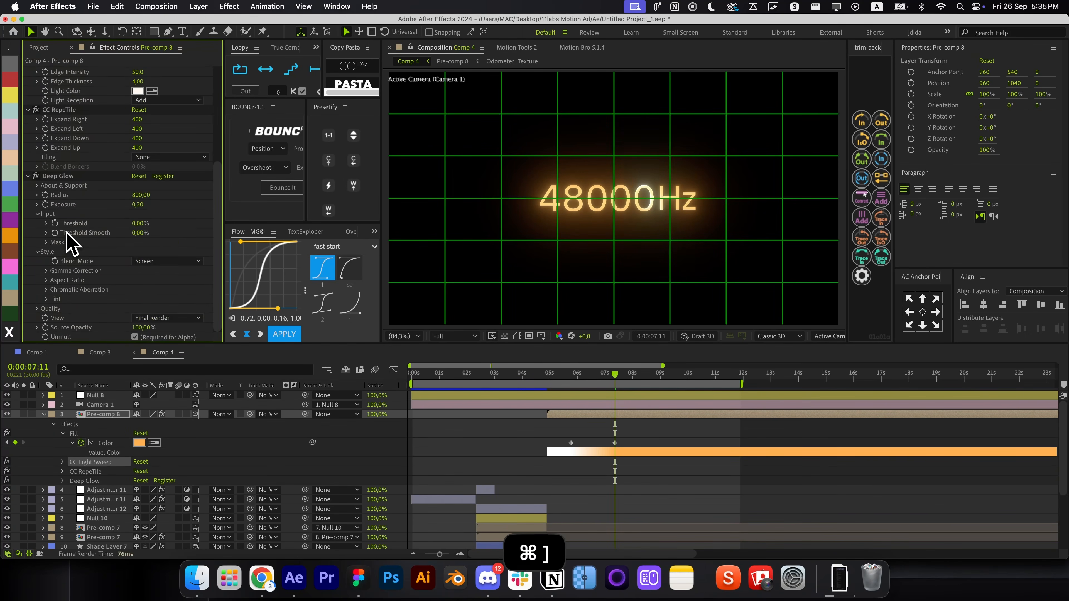
Position the light sweep's Center over the number's right part at 1175.7, 553.1 and set its Direction to -15°
click(157, 100)
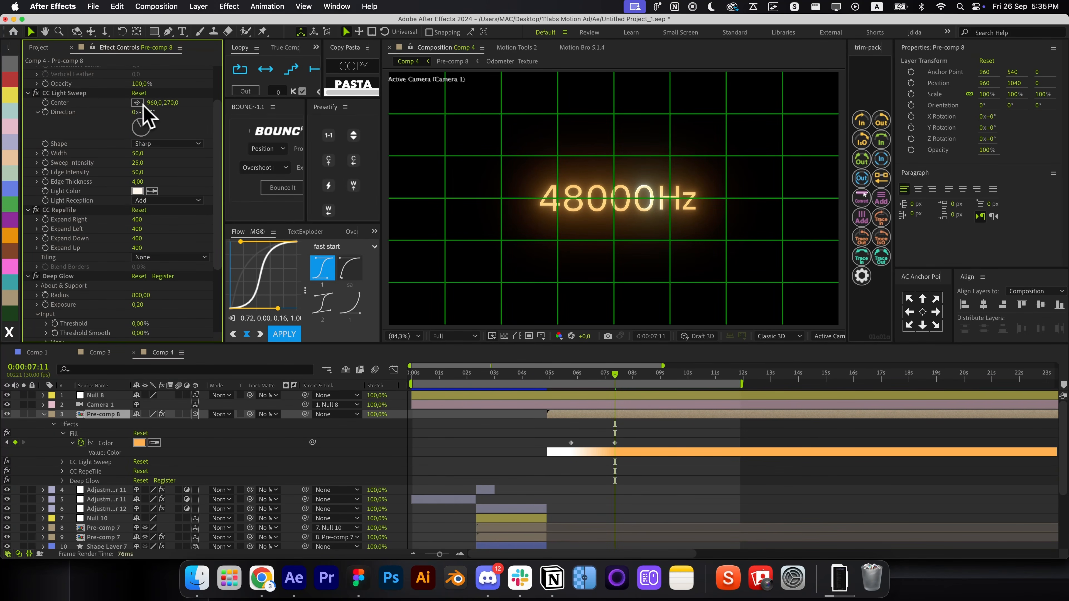
click(137, 102)
click(602, 203)
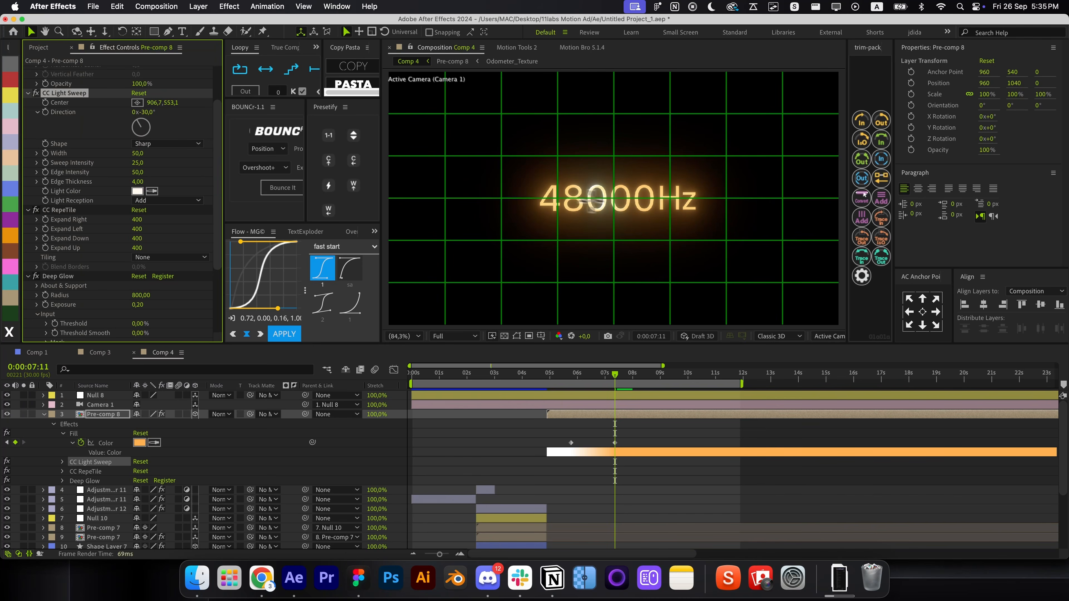
drag(243, 119, 325, 123)
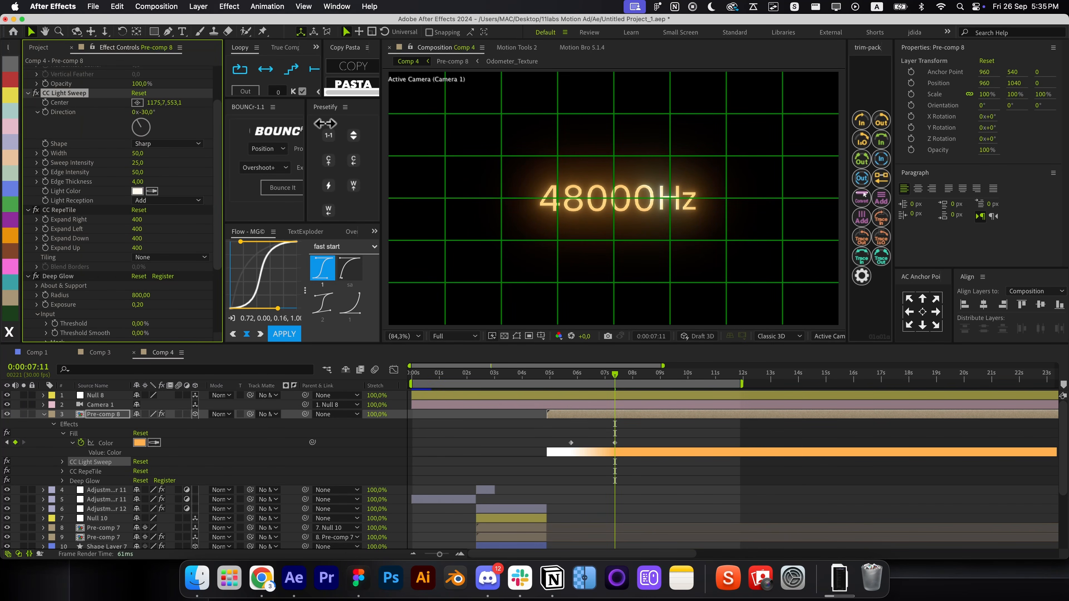
key(Right)
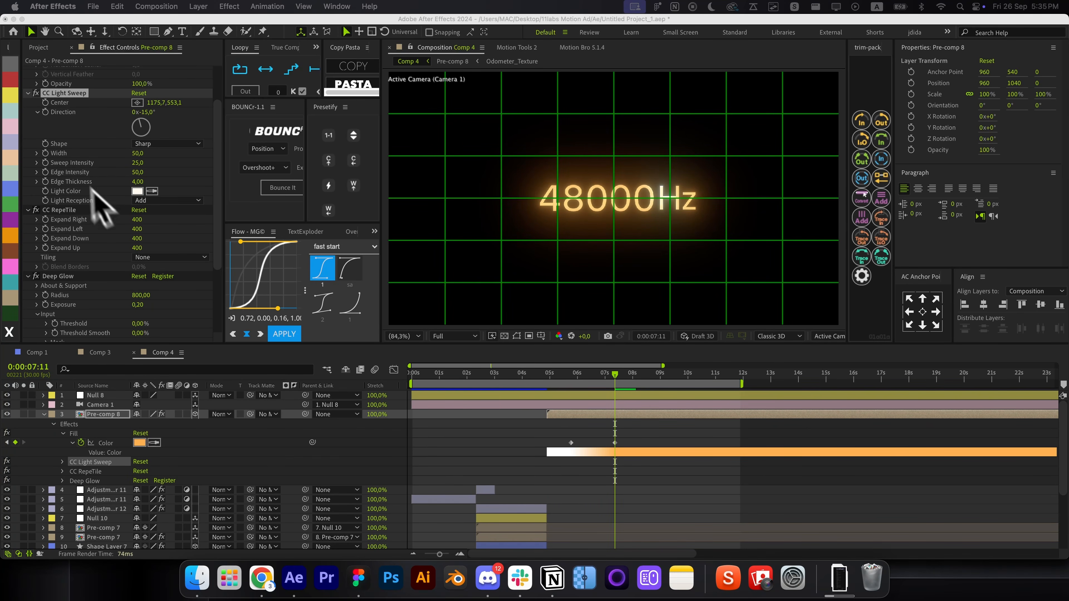
At 0:00:07:11, keyframe the light sweep's Center at 1373.7, 553.1 and the Deep Glow Exposure at 0.20
click(51, 123)
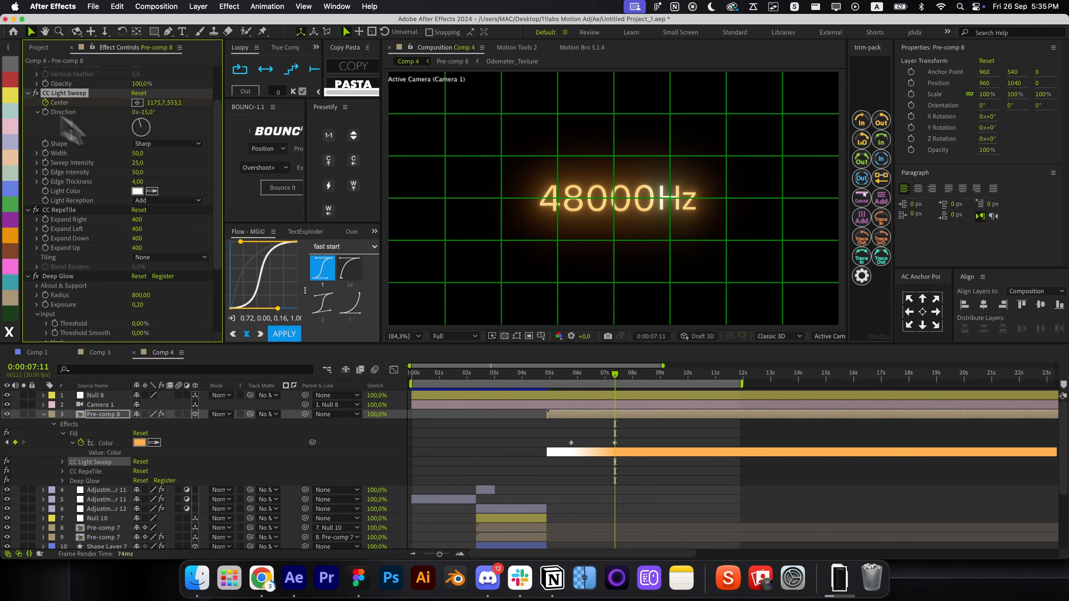
key(u)
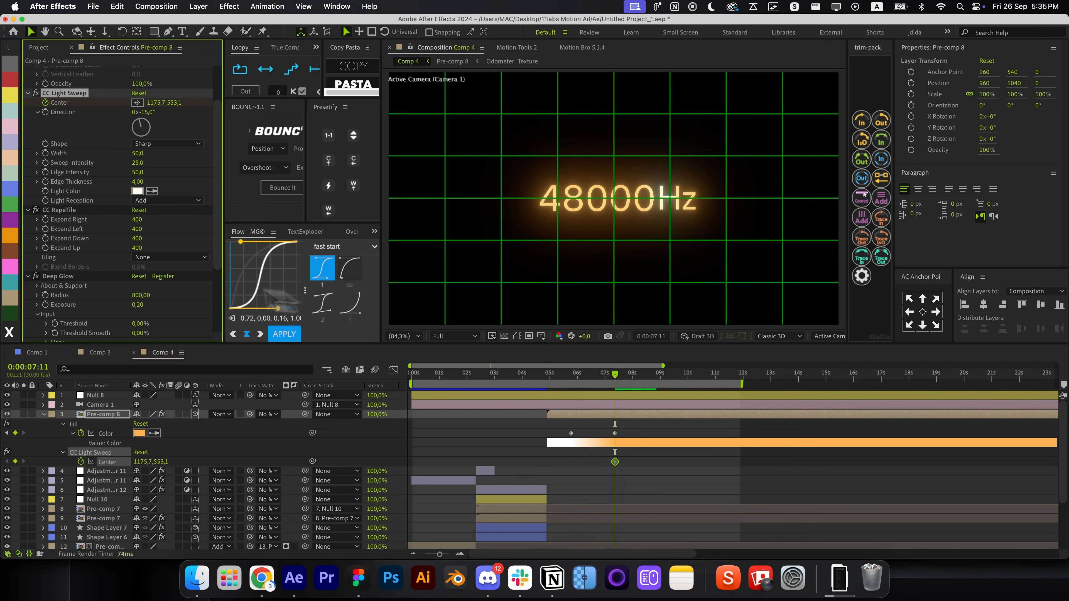
click(47, 304)
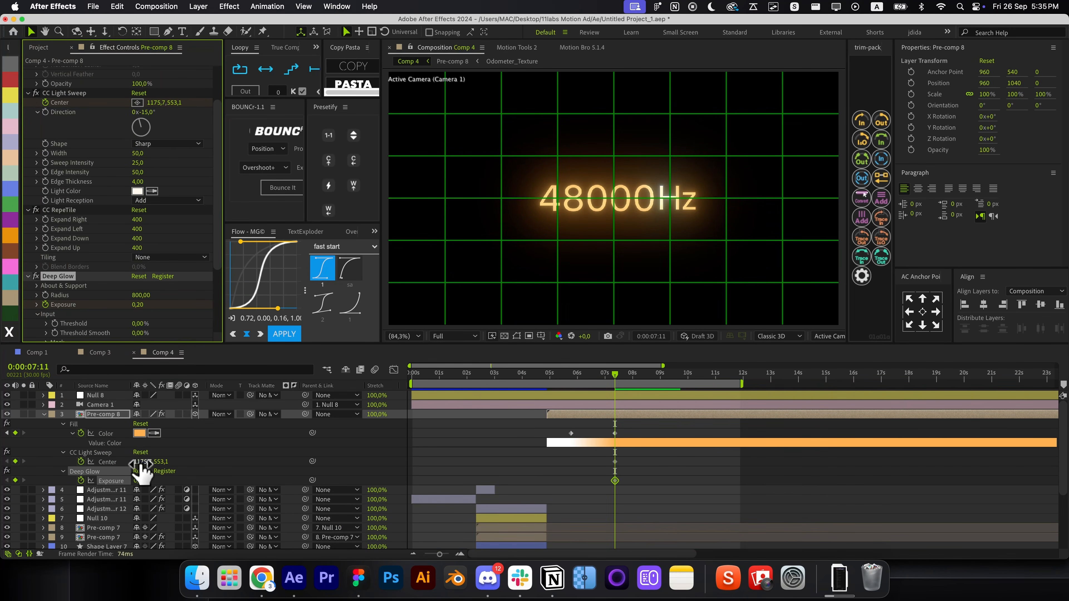
drag(142, 465, 172, 465)
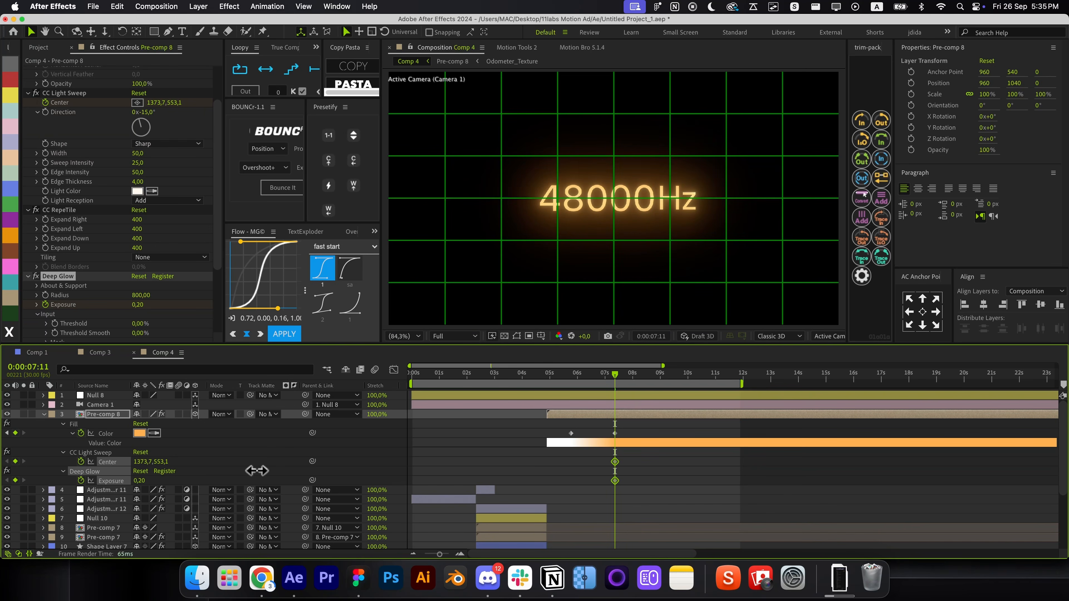
drag(257, 470, 286, 473)
At 0:00:05:23, keyframe the light sweep's Center just left of the number at about 505.6, 529.3
drag(589, 379, 575, 379)
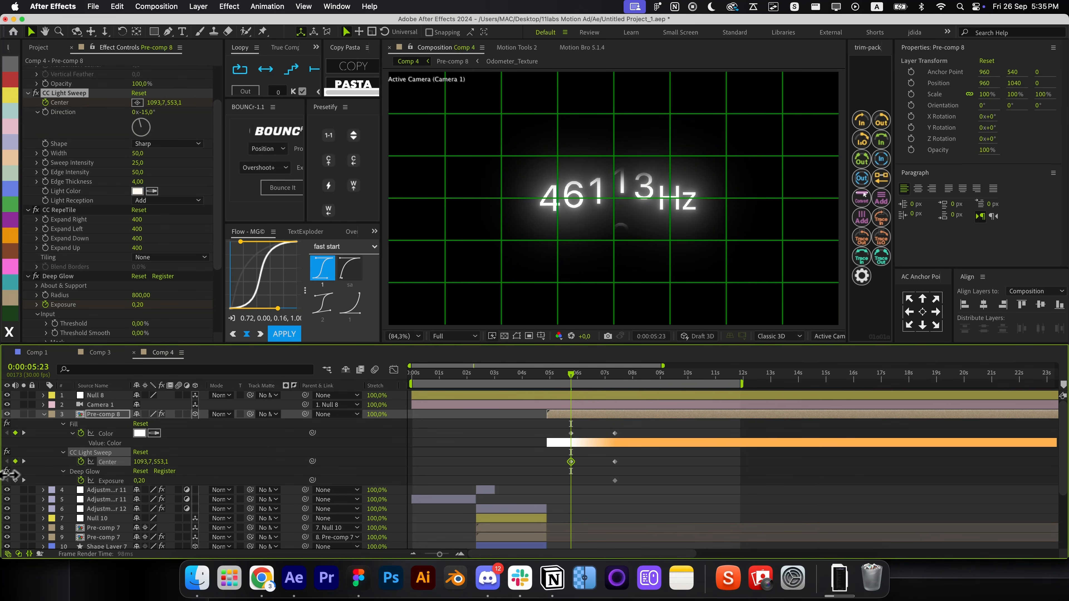
click(136, 103)
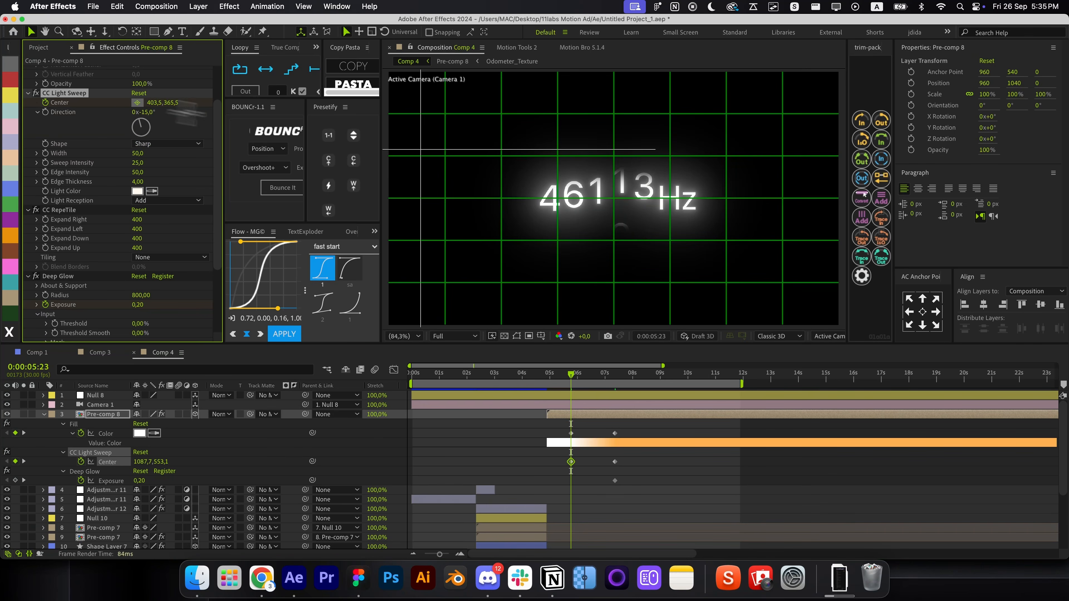
key(super+shift+h)
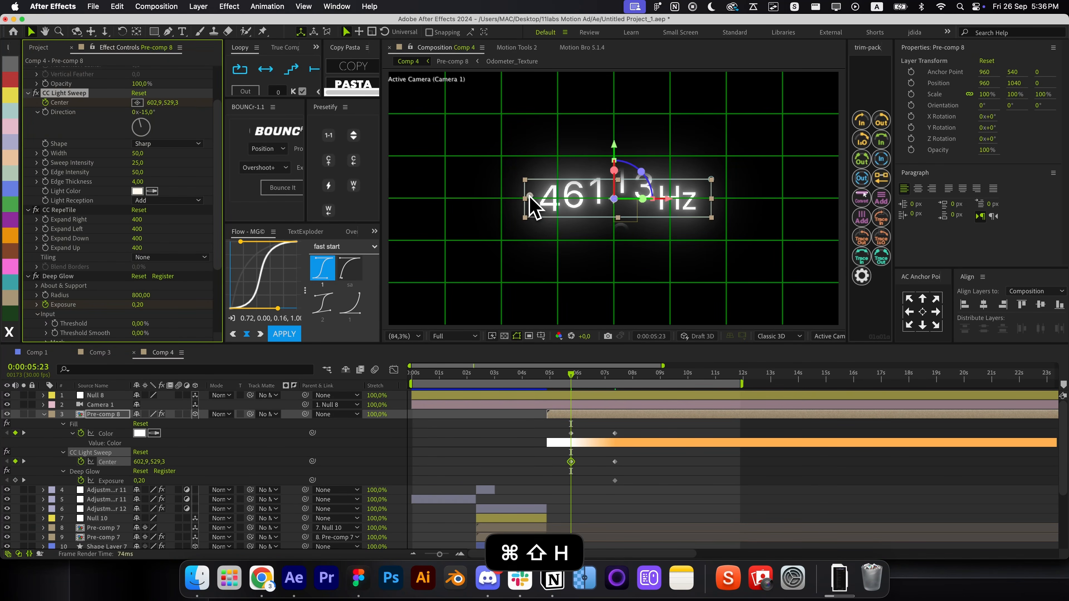
drag(531, 198, 506, 196)
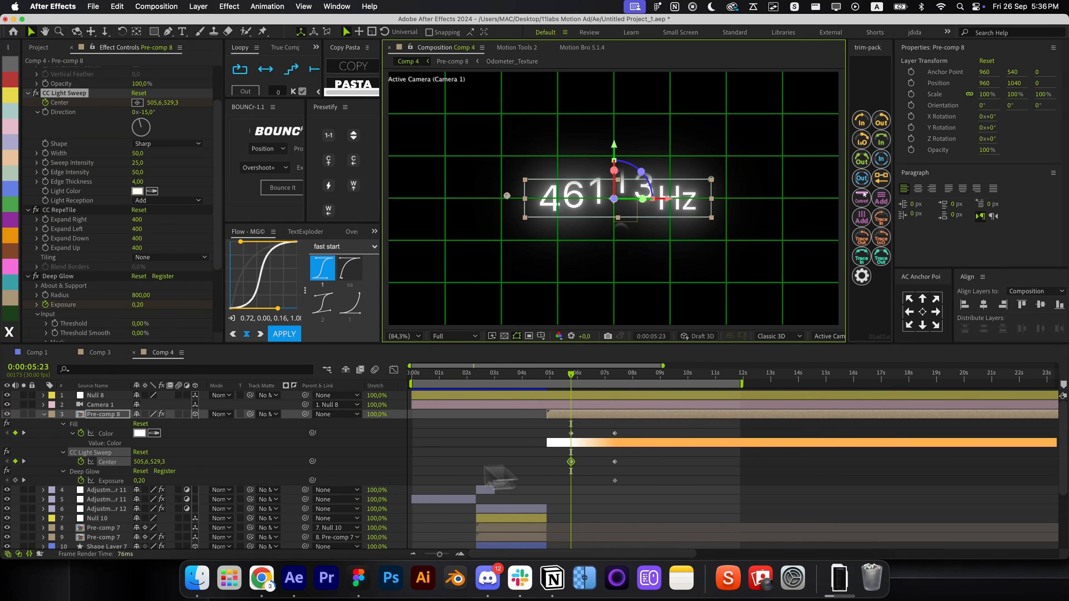
Keyframe Deep Glow Exposure to start at 0 at 0:00:05:23, peak at 0.20 midway, and return to 0 at 0:00:07:11
drag(139, 481, 91, 484)
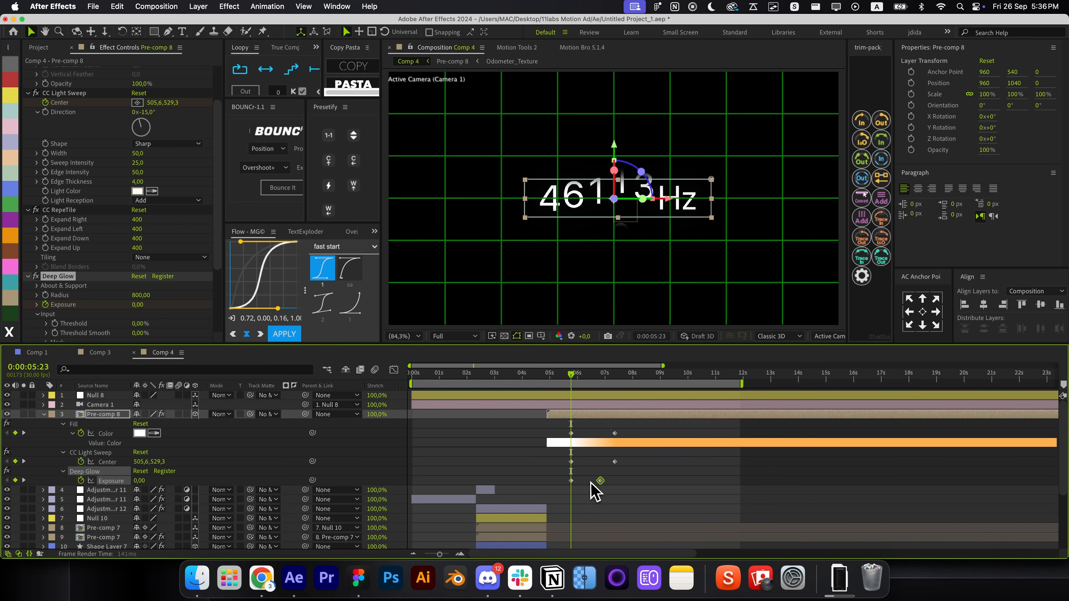
drag(600, 481, 594, 480)
key(super+c)
click(631, 375)
key(super+v)
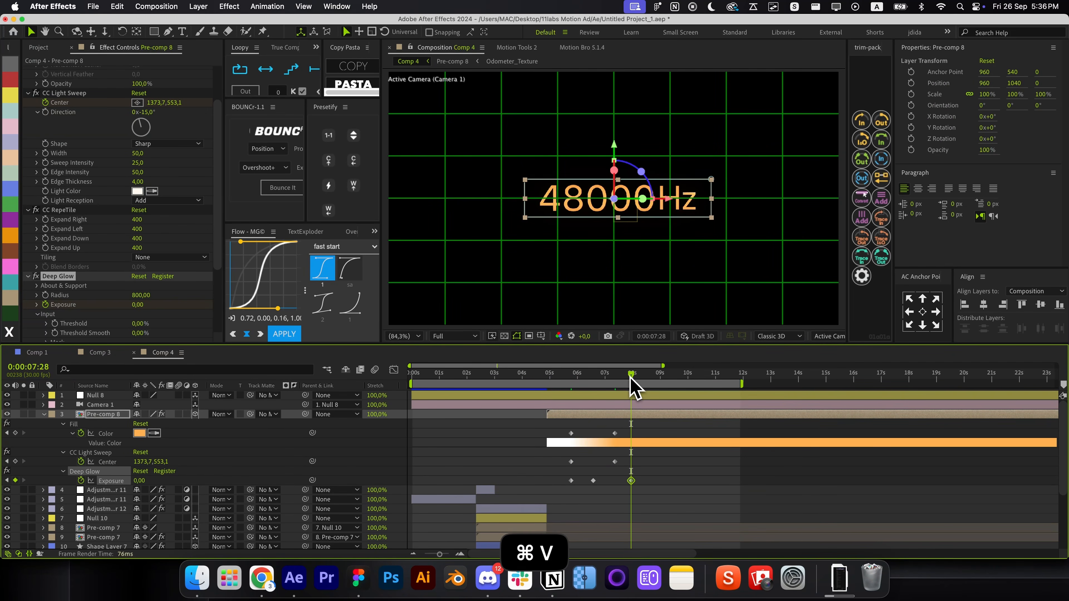
drag(631, 375, 538, 375)
click(639, 482)
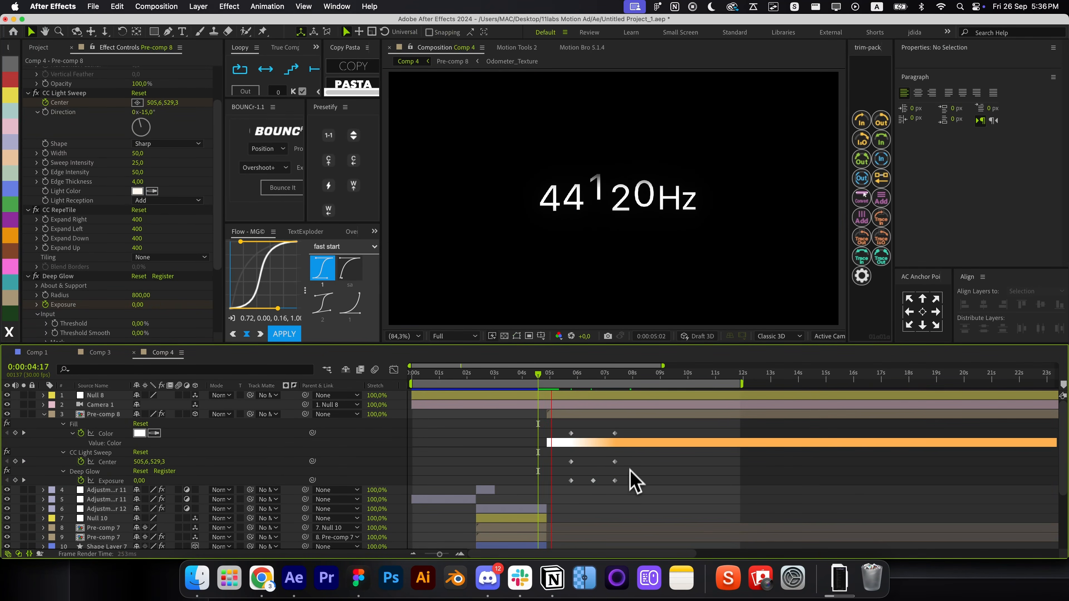
Move the starting Fill colour, light sweep Center and Exposure keyframes closer to the layer's start, and shift the glow peak earlier
key(space)
drag(571, 433, 558, 433)
click(570, 441)
mouse_move(564, 454)
mouse_down()
mouse_move(576, 484)
mouse_move(558, 462)
mouse_up()
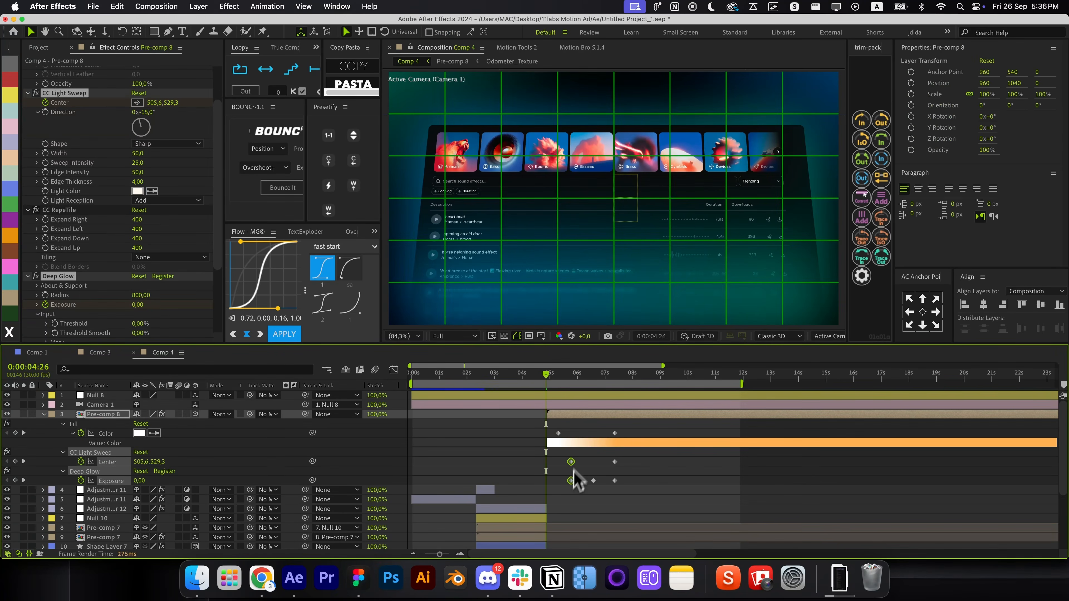
click(587, 474)
key(space)
mouse_move(593, 481)
mouse_down()
mouse_move(554, 488)
mouse_move(575, 465)
mouse_move(572, 484)
mouse_up()
key(space)
Preview the colour and glow animation and move the light sweep's ending Center keyframe later
click(603, 374)
click(570, 452)
click(568, 375)
key(space)
key(space)
drag(615, 462, 630, 461)
click(618, 470)
drag(630, 375, 637, 383)
Hide the grid overlay, collapse Pre-comp 8's keyframes and go to 0:00:06:17
key(alt+apostrophe)
click(611, 414)
key(u)
drag(551, 374, 593, 375)
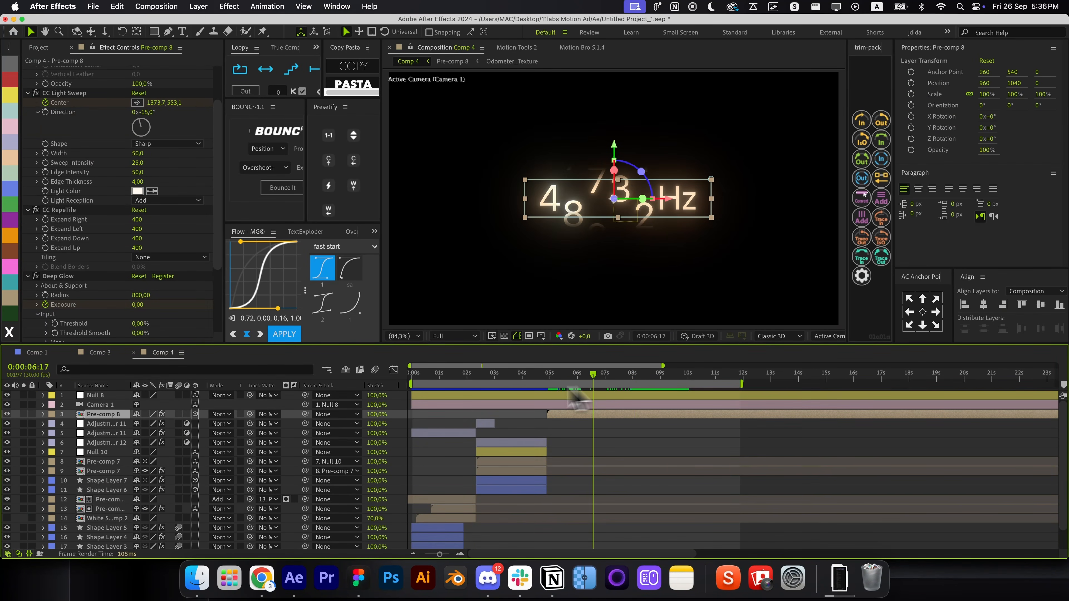
Try turning Pre-comp 8 into a 2D layer and undo the change
click(195, 414)
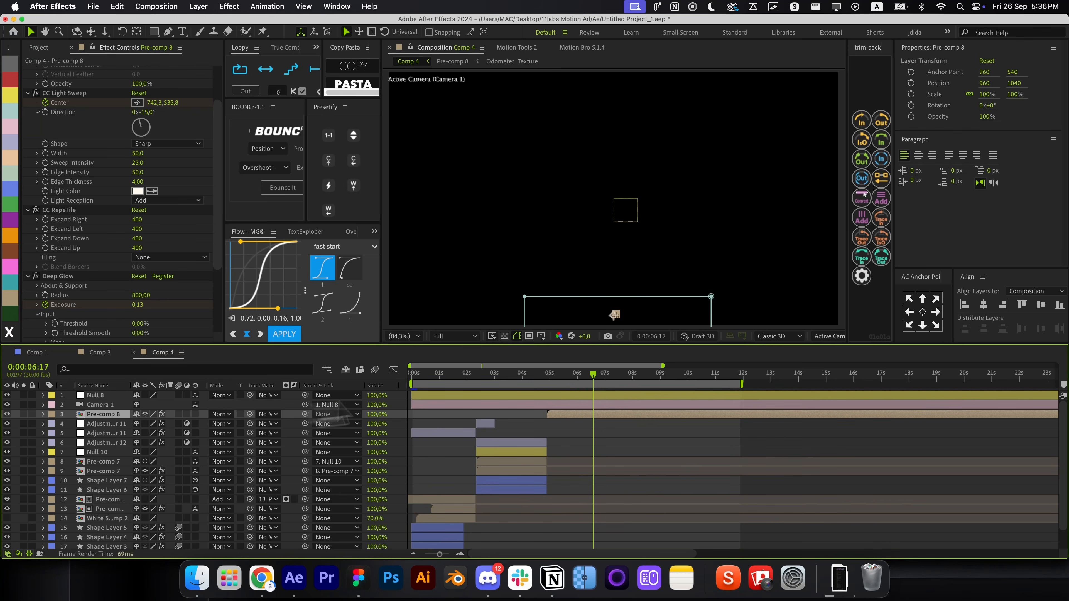
key(super+z)
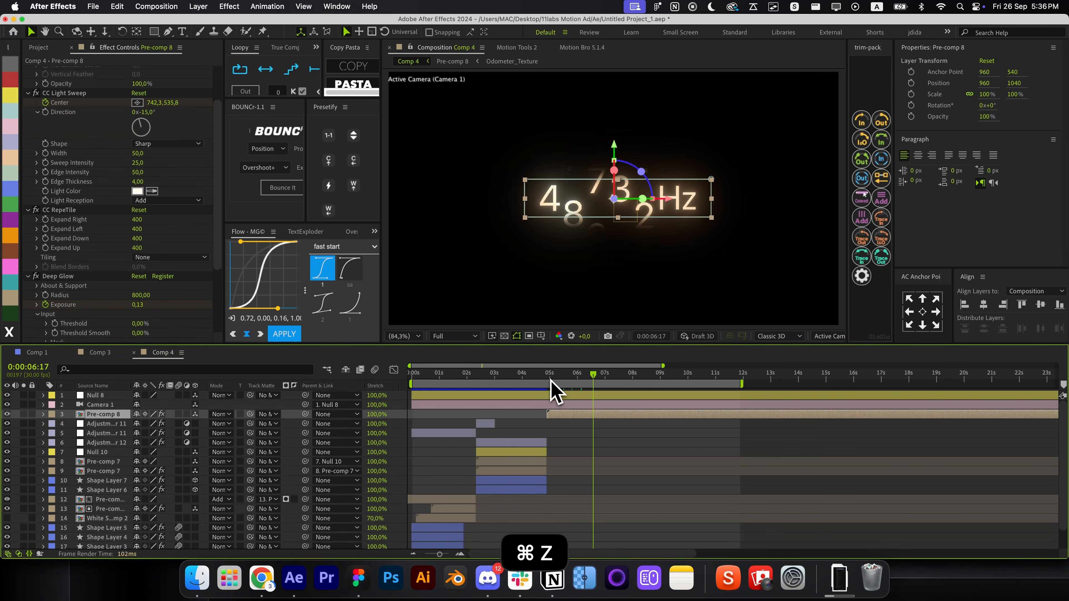
click(540, 453)
Set a Position keyframe on Pre-comp 8 at 0:00:06:21 and go to the layer's in point
click(572, 415)
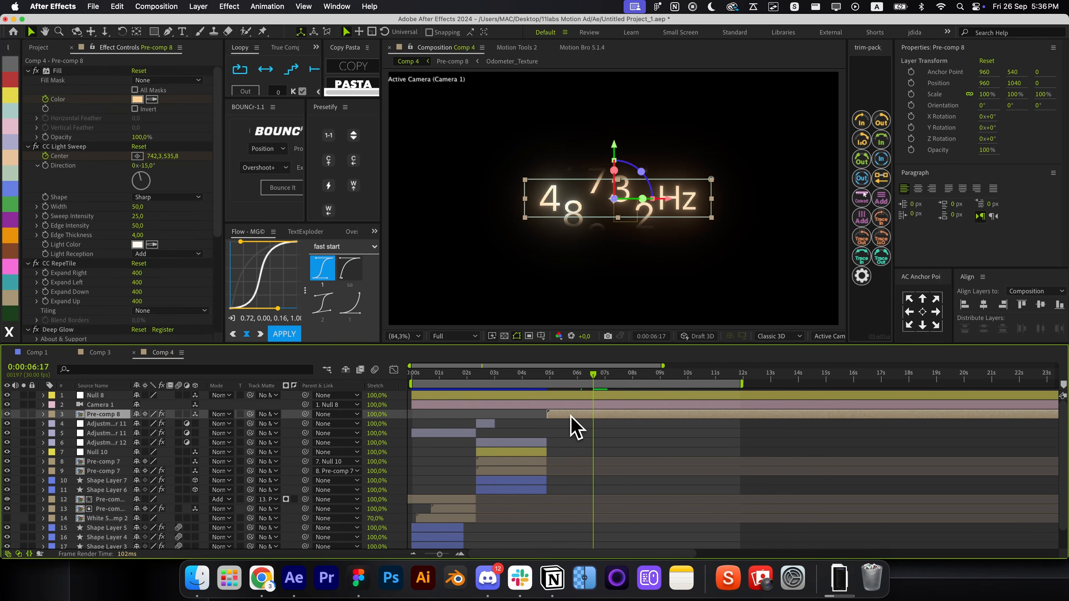
key(super+Right)
key(alt+p)
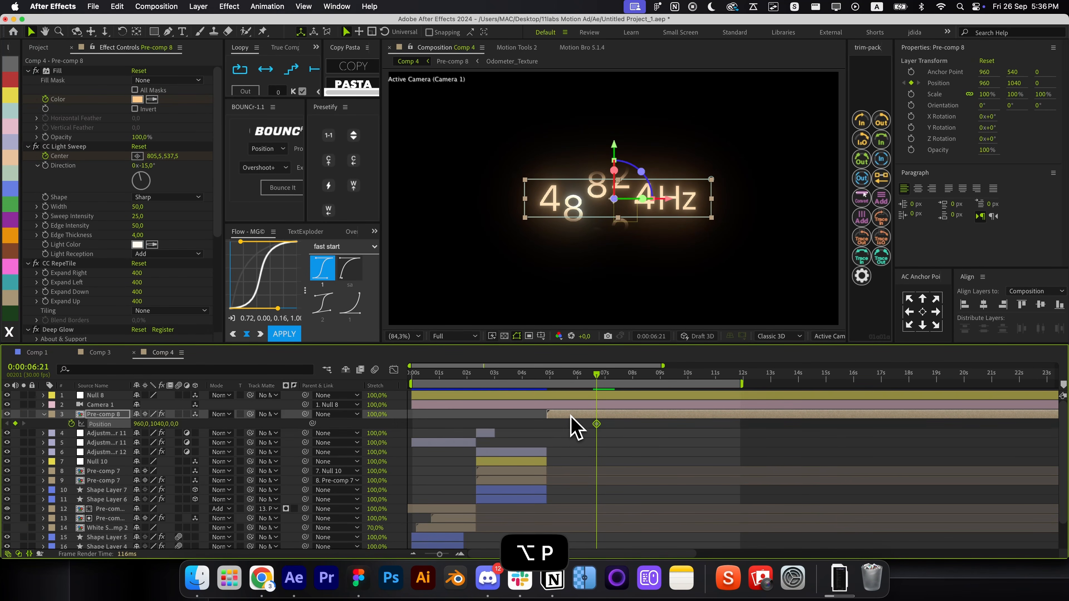
key(i)
Try changing Pre-comp 8's Y position to 1261 at 0:00:04:27 and undo it
drag(154, 424, 290, 420)
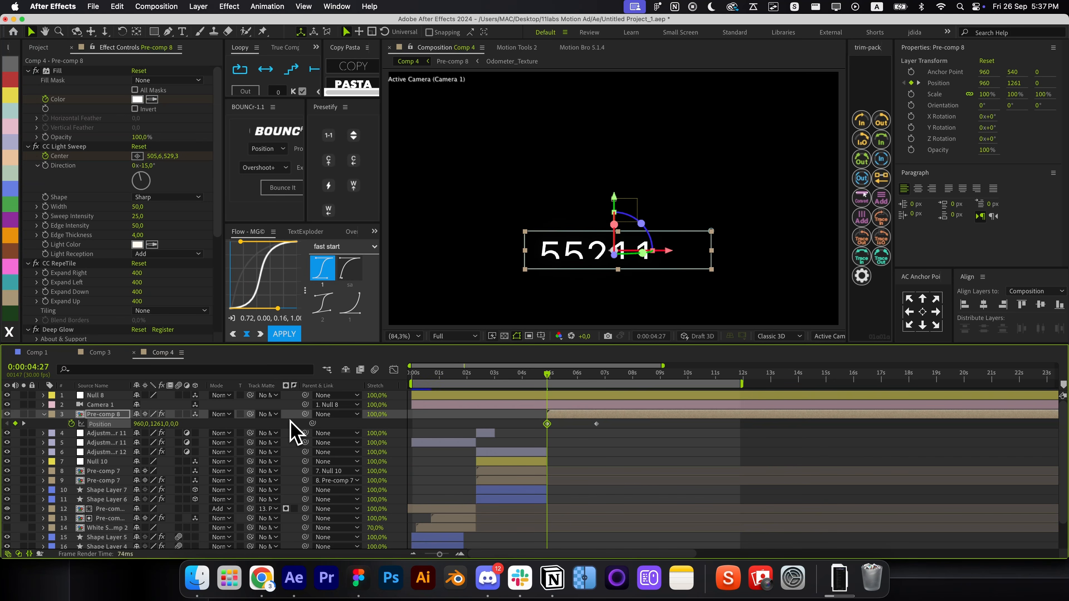
key(super+z)
click(544, 435)
At 0:00:04:27, keyframe Pre-comp 8 lower in the frame at a Y position of 1376
click(584, 413)
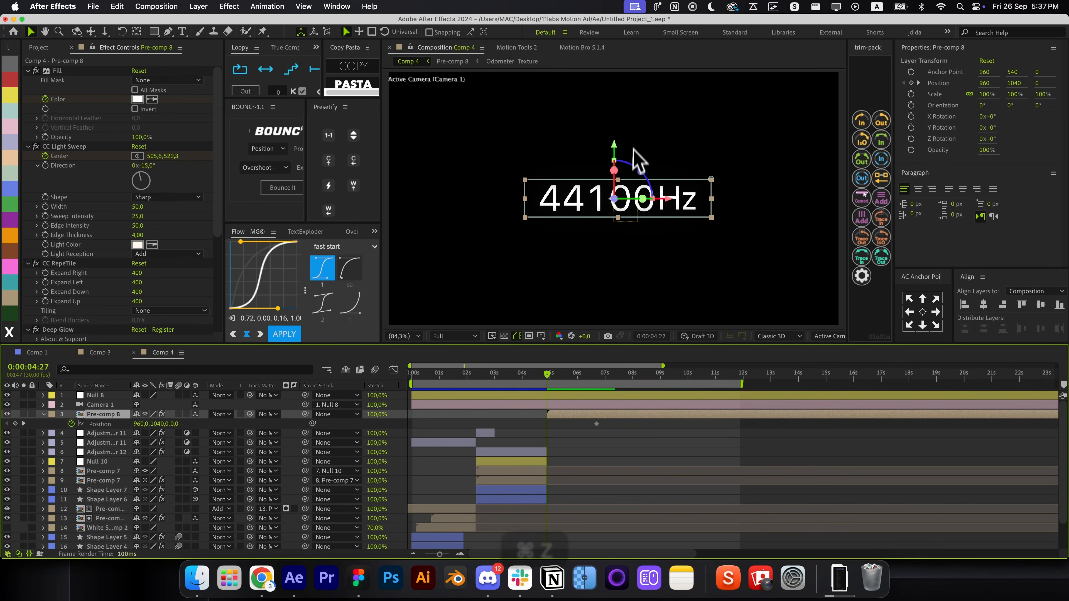
key(p)
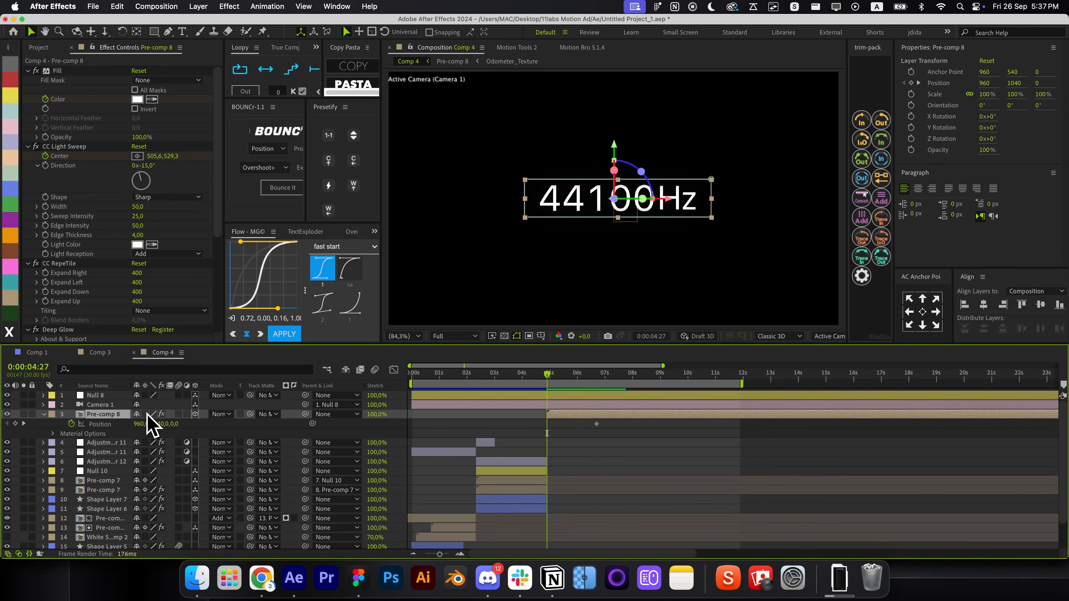
drag(619, 172, 601, 254)
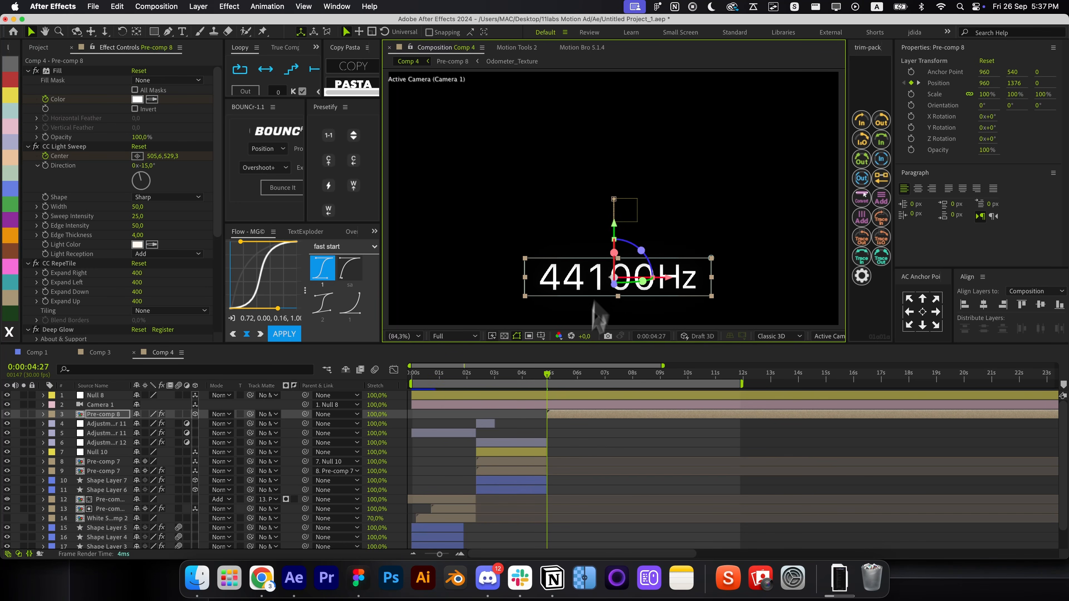
key(u)
key(u)
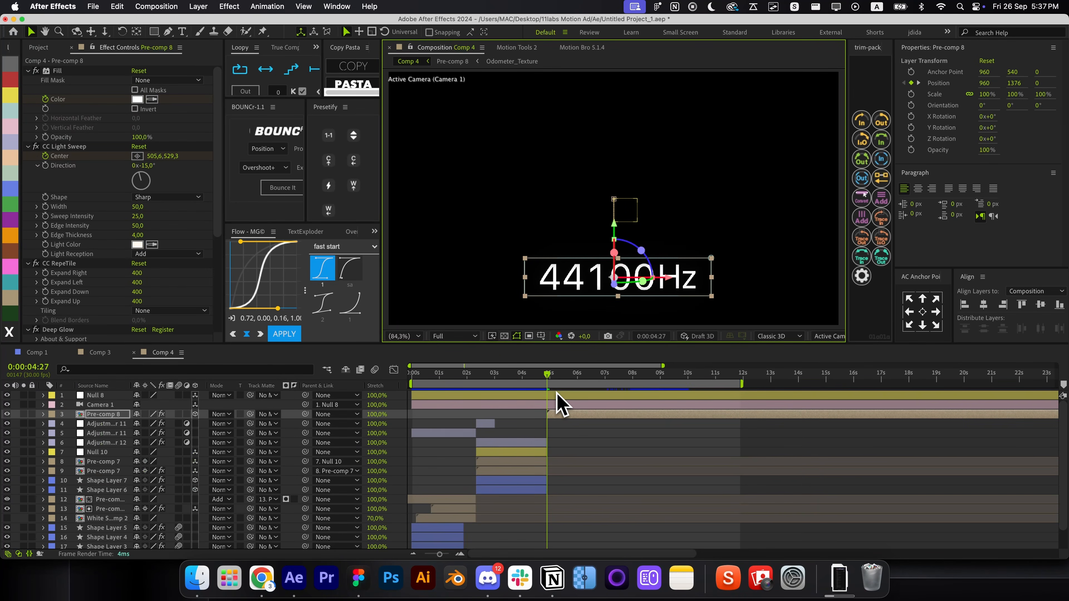
Apply Easy Ease to both of Pre-comp 8's Position keyframes and display their speed graph
key(p)
drag(625, 451, 463, 425)
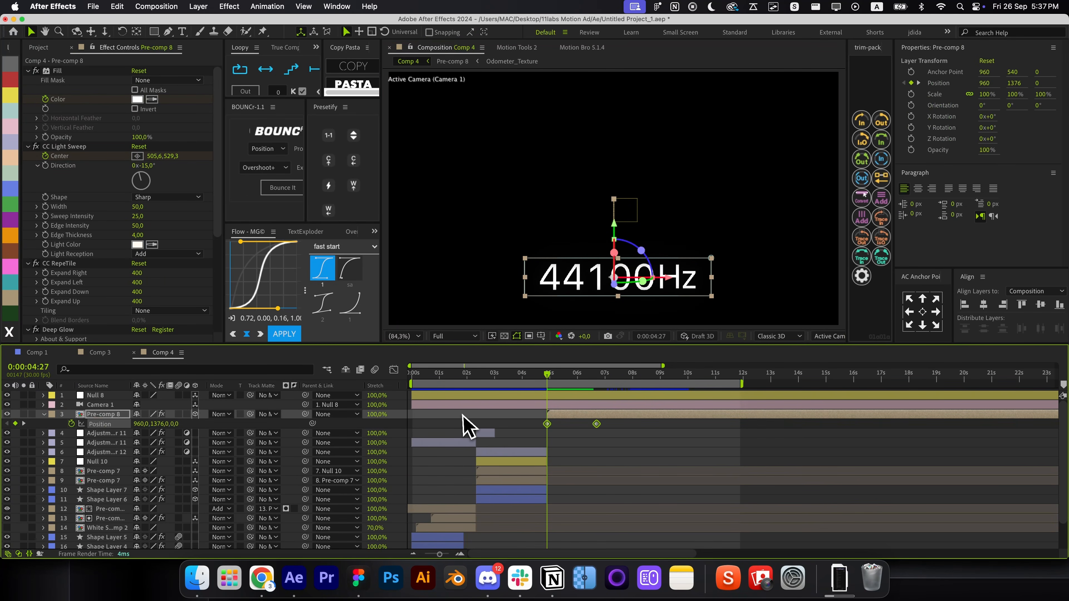
key(F9)
click(395, 370)
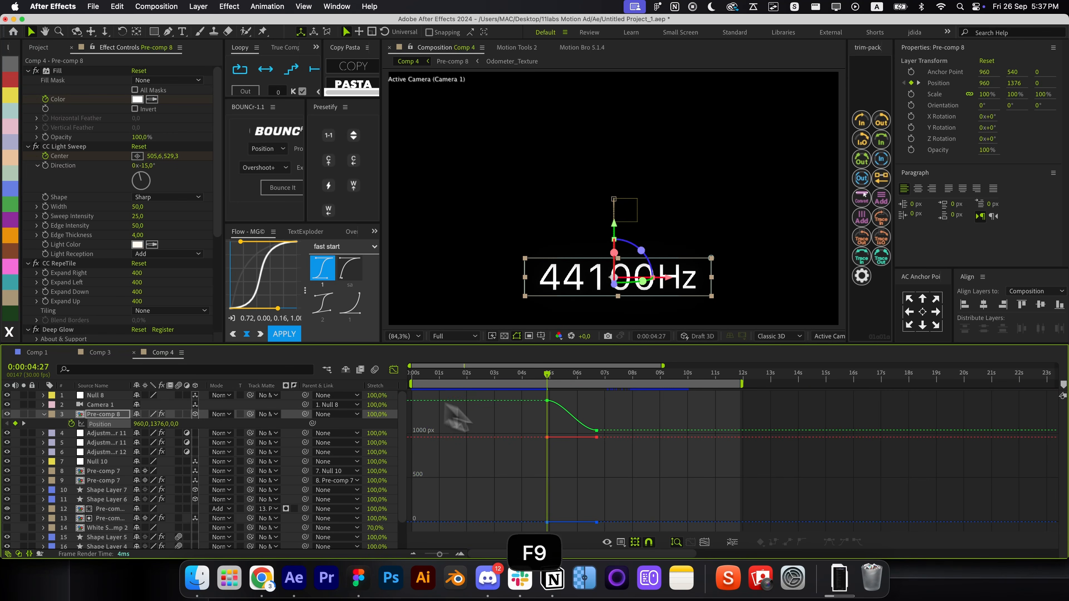
right_click(596, 418)
click(629, 457)
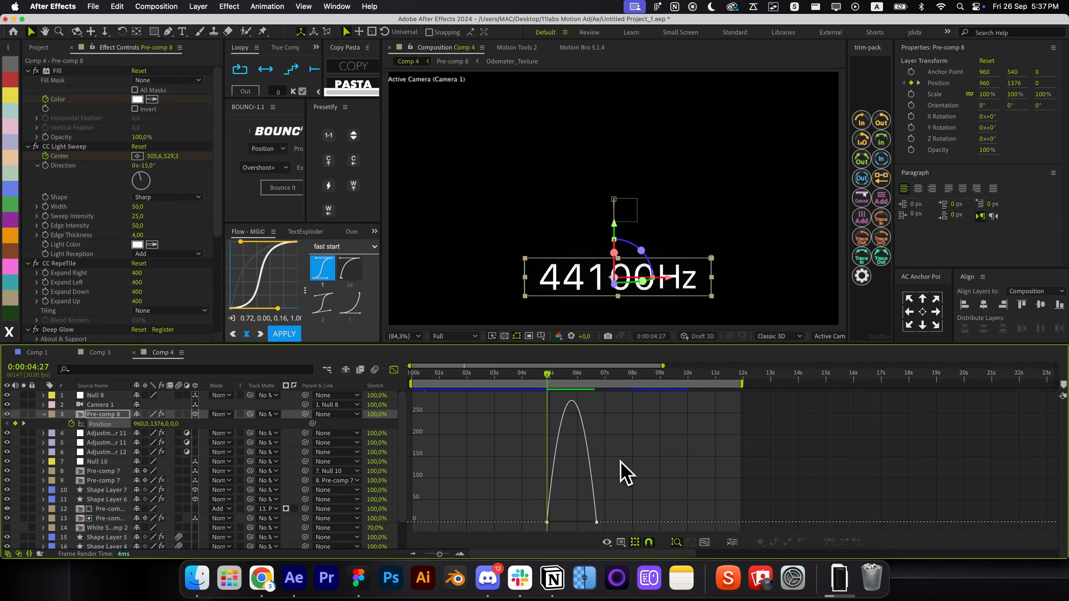
Stretch the last Position keyframe's speed influence almost to the first keyframe so Pre-comp 8 rises fast and settles slowly
drag(588, 523, 551, 523)
key(=)
key(=)
key(=)
click(552, 526)
click(548, 522)
key(shift+F3)
key(minus)
key(minus)
click(582, 443)
Enable motion blur on all layers of Comp 4 and on the layers inside Pre-comp 8
click(531, 375)
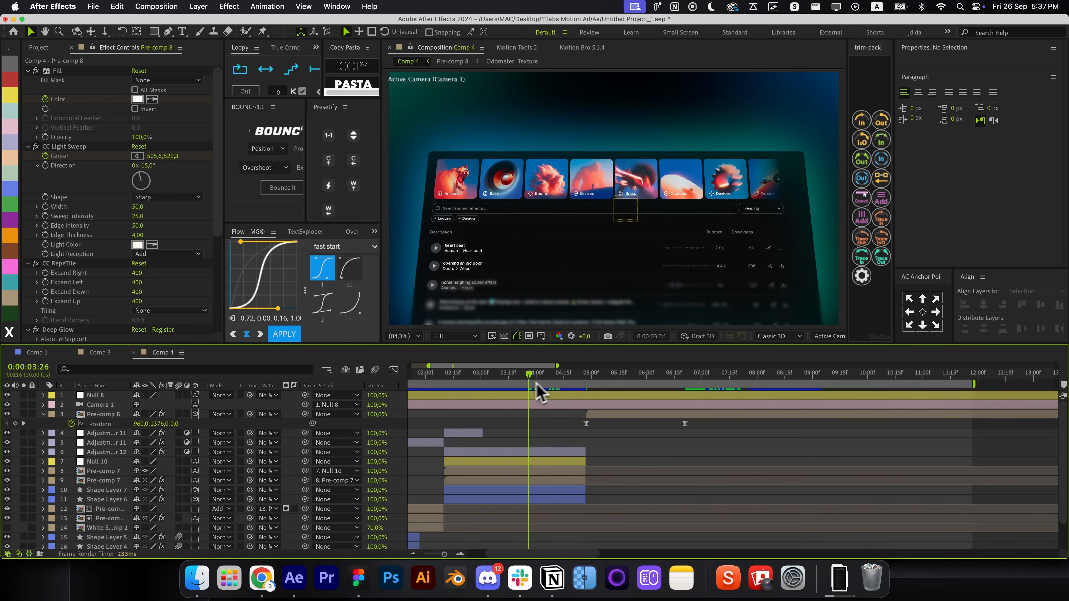
key(minus)
key(minus)
key(minus)
key(u)
drag(453, 374, 410, 374)
key(super+a)
click(517, 442)
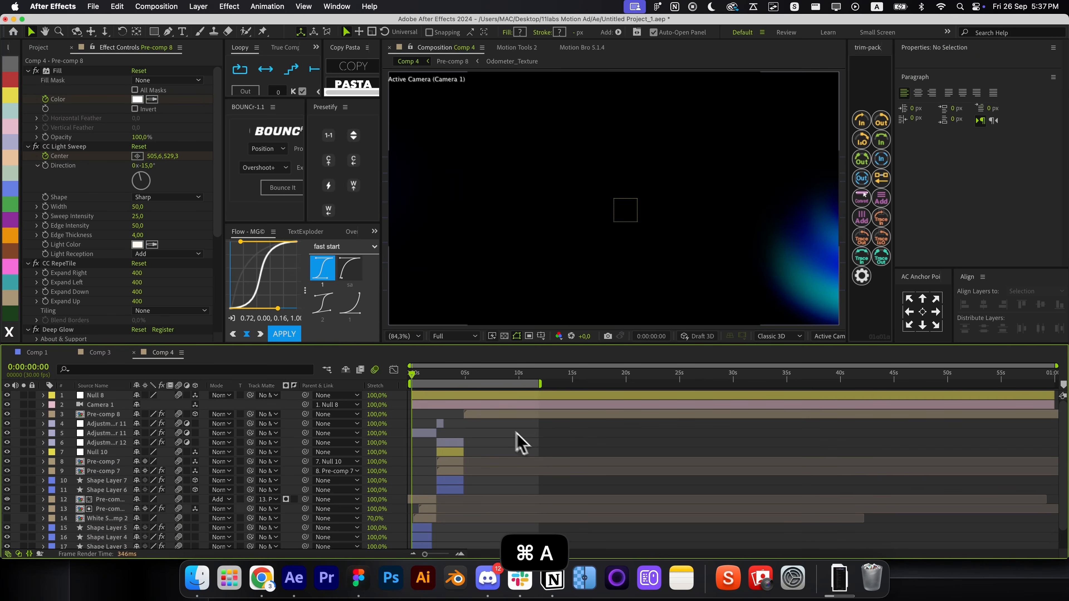
double_click(488, 417)
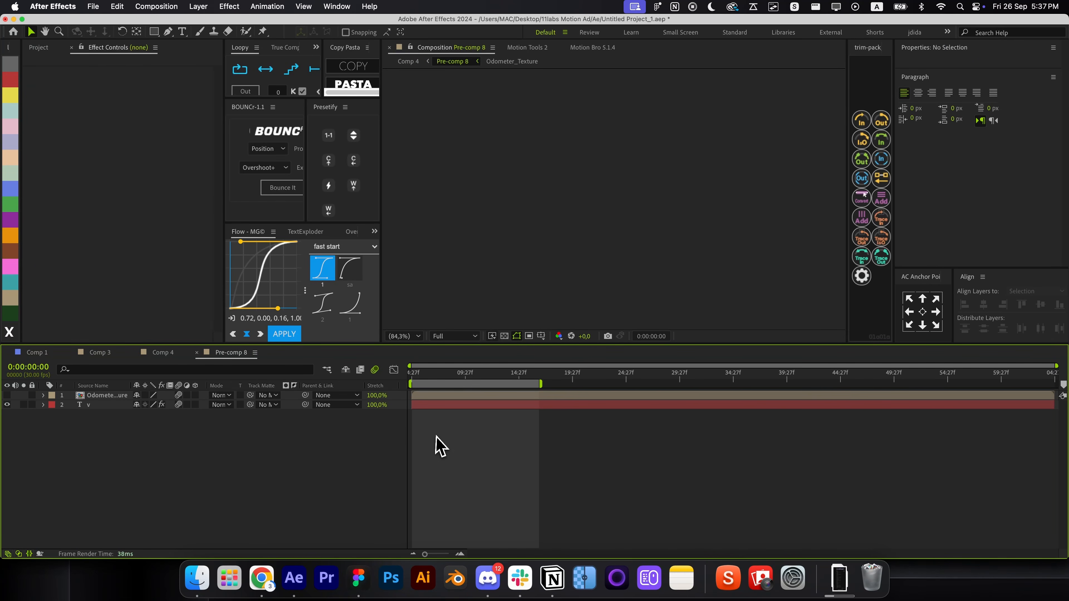
key(super+w)
click(484, 435)
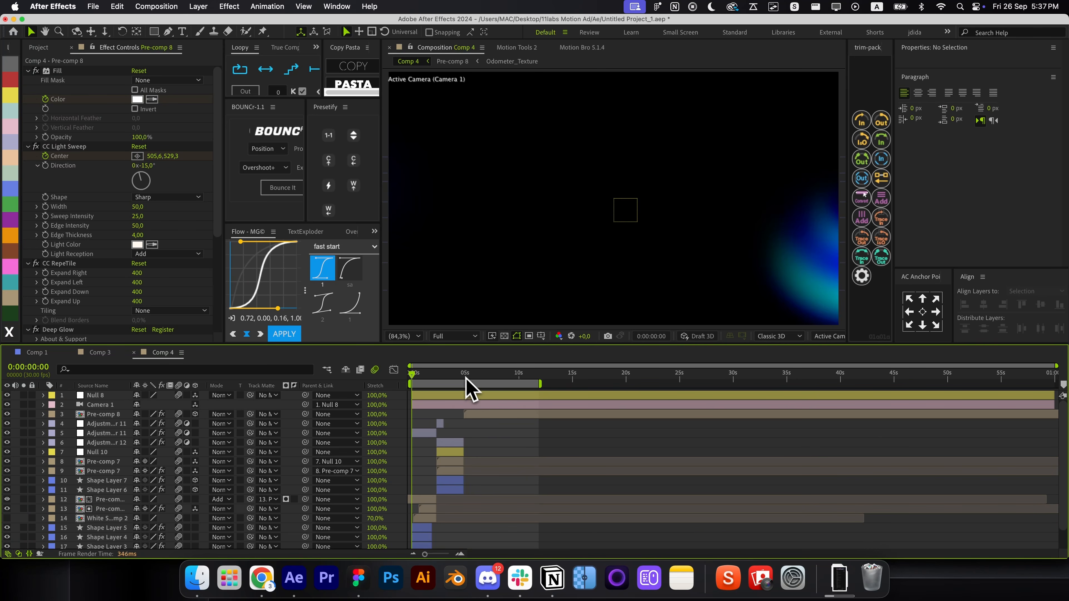
Preview Comp 4 and shift Pre-comp 8's last Position keyframe to 0:00:05:18
drag(468, 376, 377, 393)
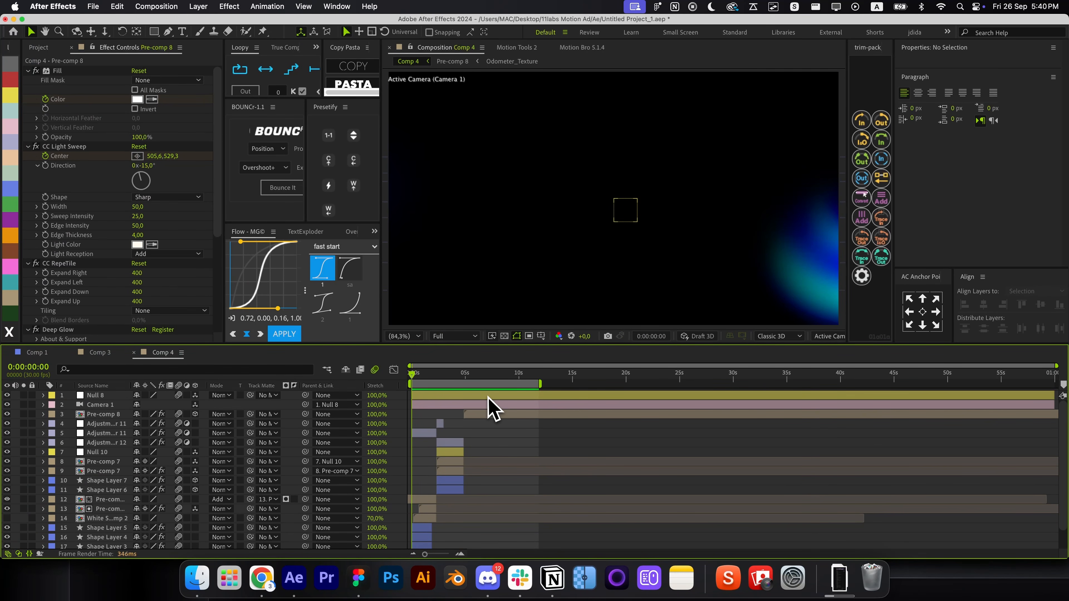
key(space)
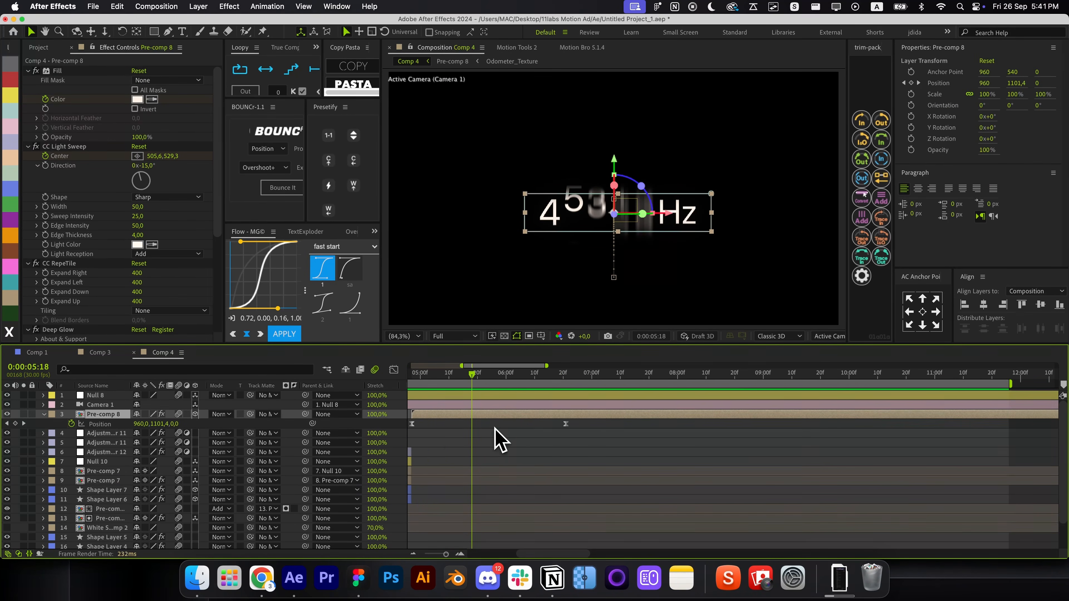
scroll(495, 429, left, 2)
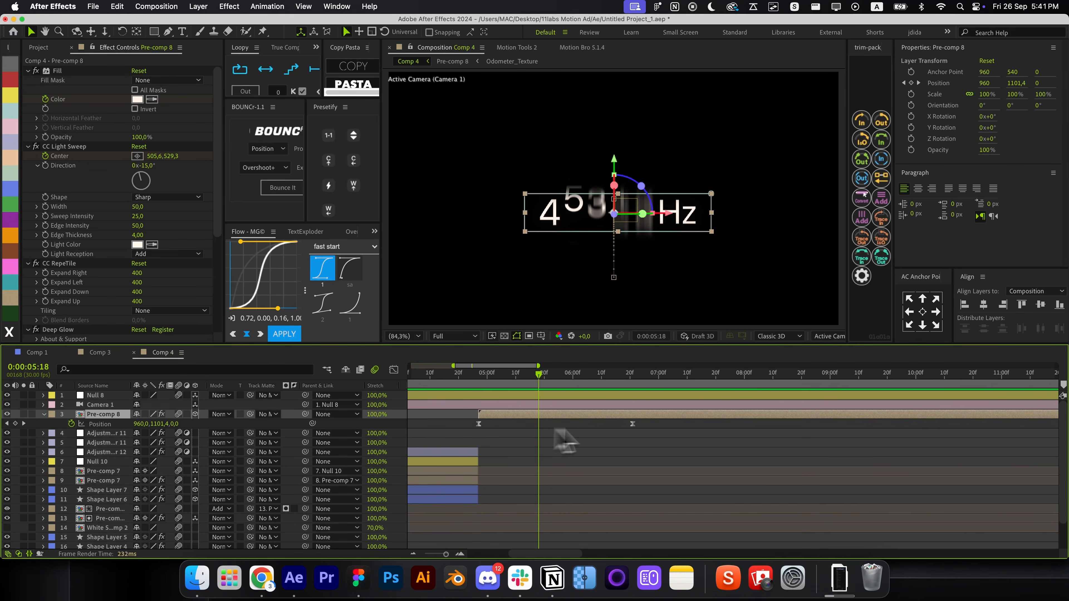
drag(632, 424, 466, 419)
click(396, 370)
drag(469, 378, 510, 376)
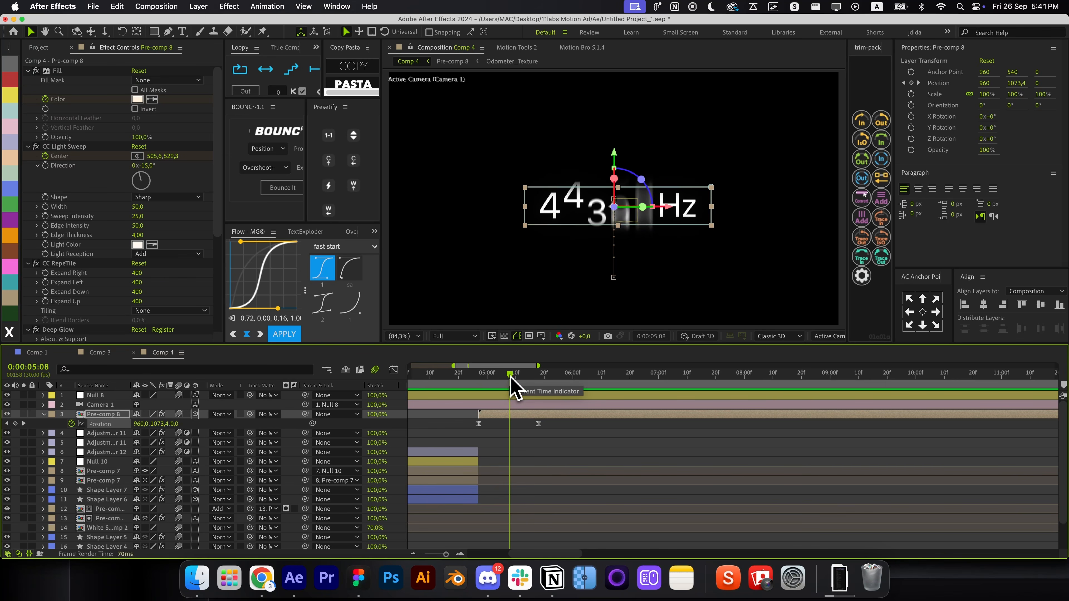
Add a null directly above Pre-comp 8, starting at that layer's in point, make it 3D and centre it in the view
key(shift+alt+n)
key(super+z)
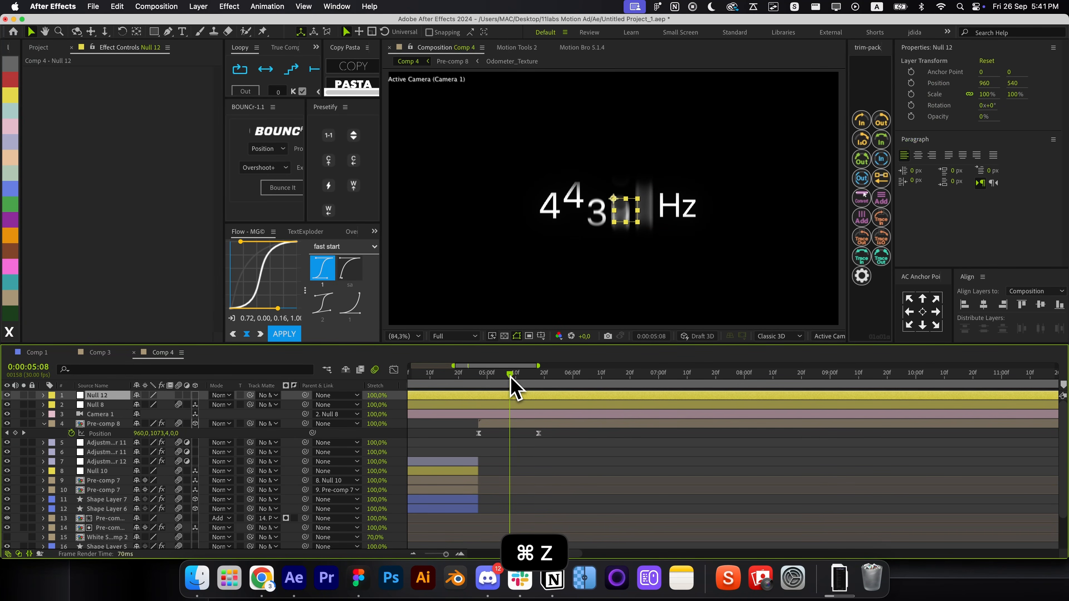
key(super+bracketleft)
key(super+bracketleft)
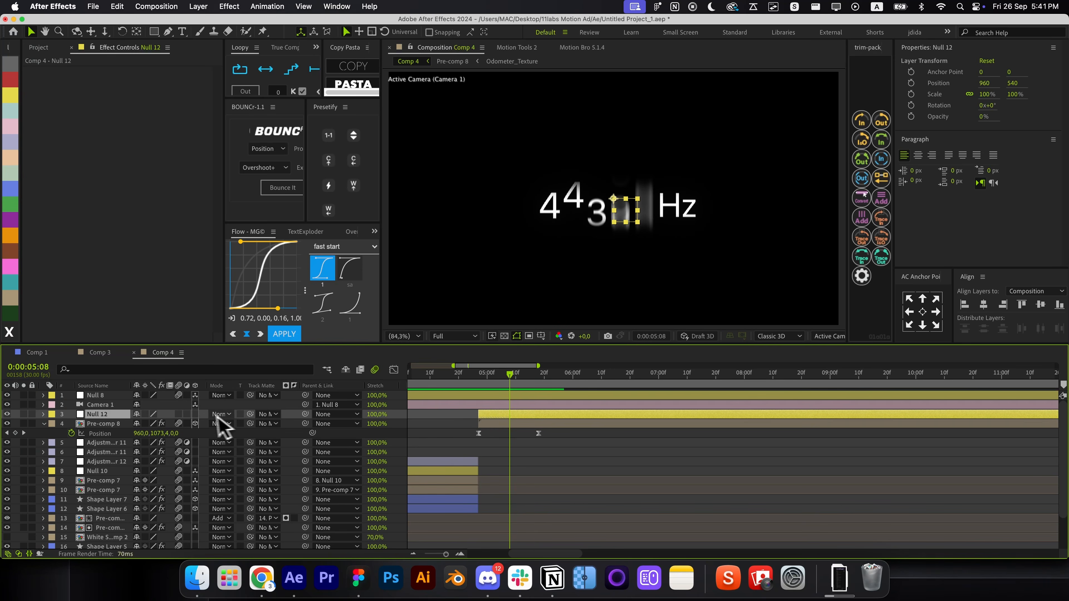
click(196, 414)
key(super+Home)
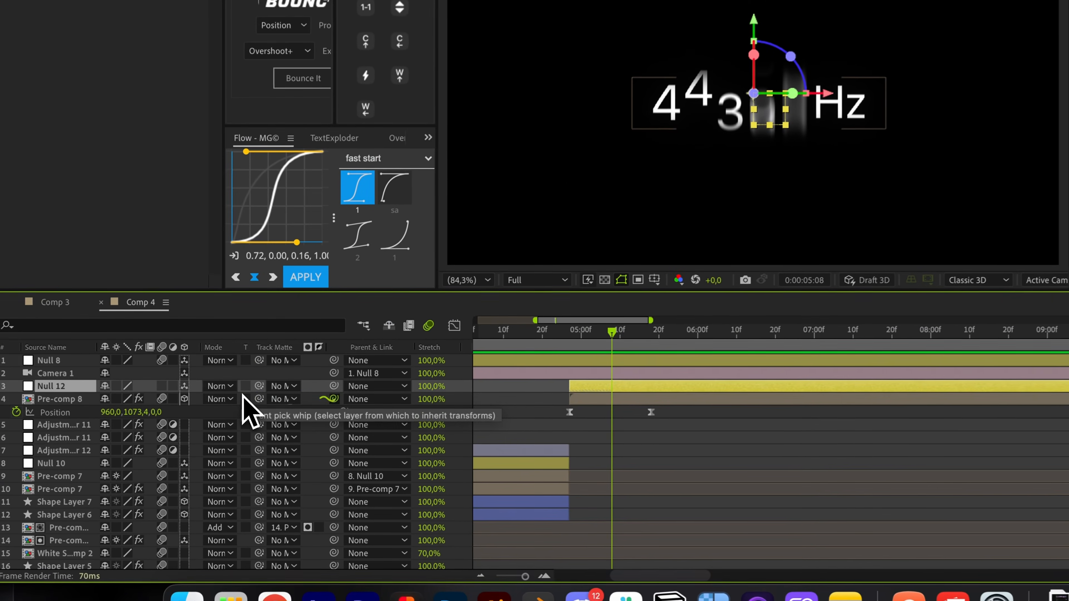
Parent Pre-comp 8 to Null 12 and keyframe the null's Position at 0:00:05:12 with a Z value of 752
drag(617, 330, 665, 335)
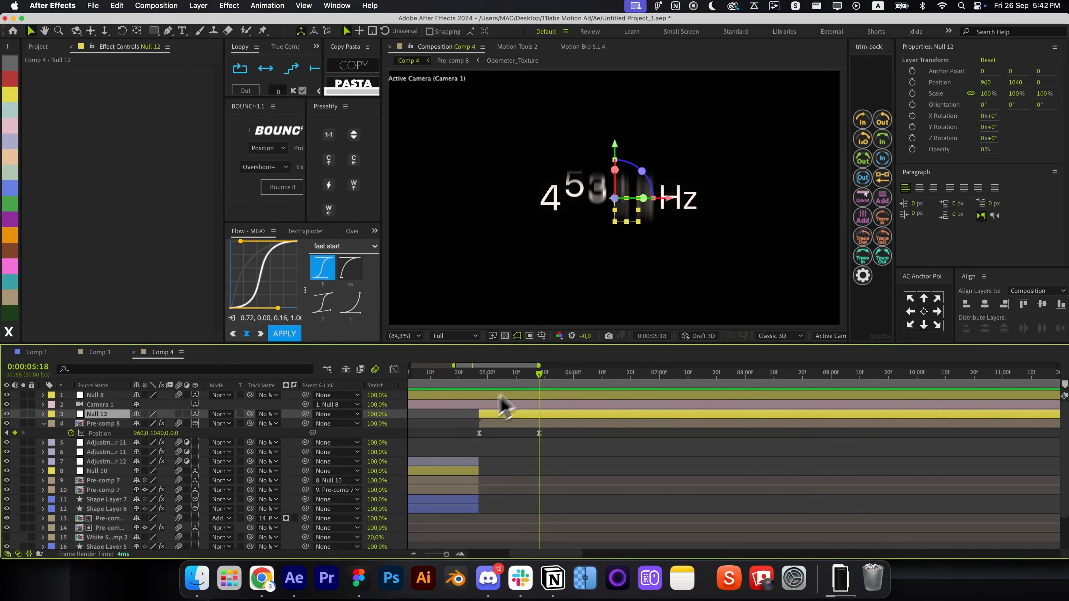
click(635, 333)
drag(523, 376, 522, 376)
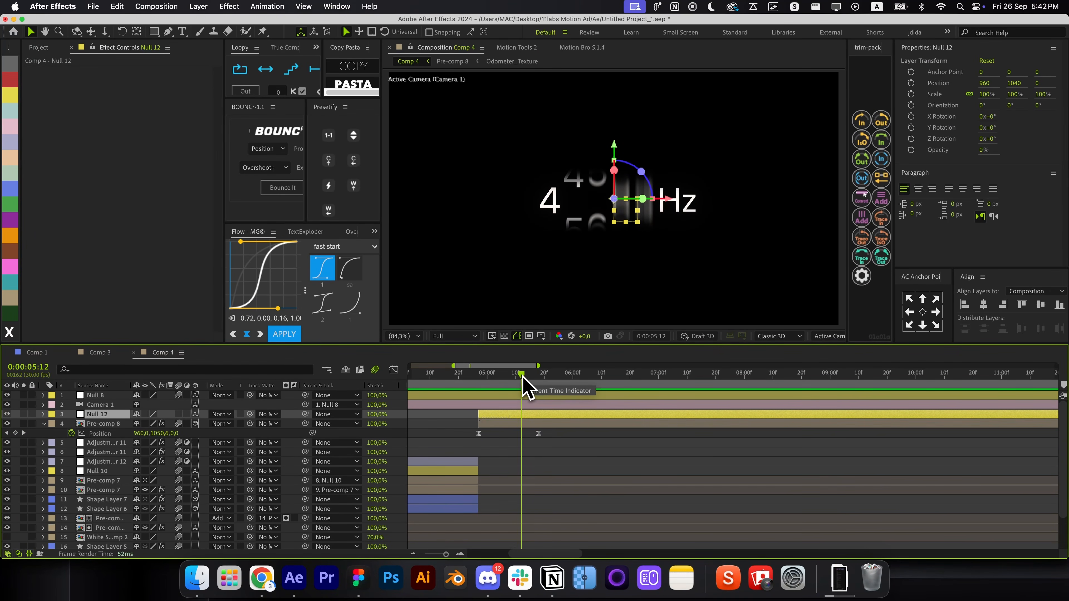
key(alt+p)
mouse_move(175, 424)
mouse_down()
mouse_move(345, 421)
mouse_move(173, 416)
mouse_up()
Open Pre-comp 8 and display the speed graph of the text layer's Odometer Number keyframes
click(664, 374)
double_click(665, 433)
click(409, 375)
scroll(414, 392, up, 3)
click(457, 405)
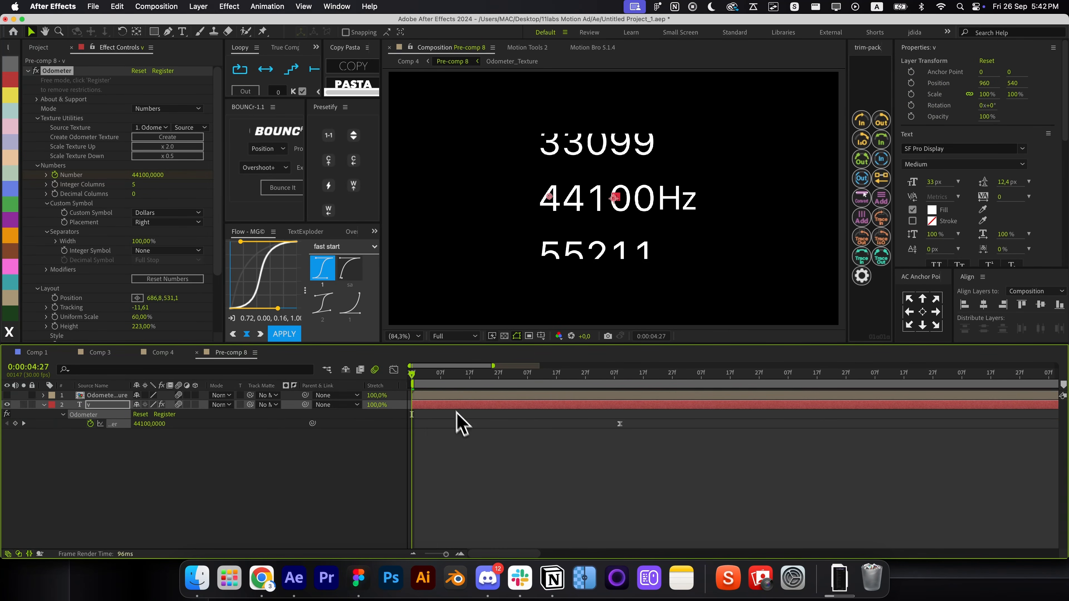
key(shift+Page_Down)
key(shift+Page_Down)
click(394, 370)
right_click(606, 465)
click(625, 456)
Shorten the Odometer count by bringing its two Number keyframes closer together and adjusting their speed curve
drag(759, 505, 402, 541)
drag(620, 522, 559, 521)
drag(477, 518, 491, 523)
drag(491, 522, 506, 522)
key(shift+F3)
click(496, 438)
drag(462, 377, 389, 383)
Preview the retimed counter inside Pre-comp 8 and return to Comp 4
click(155, 425)
key(super+z)
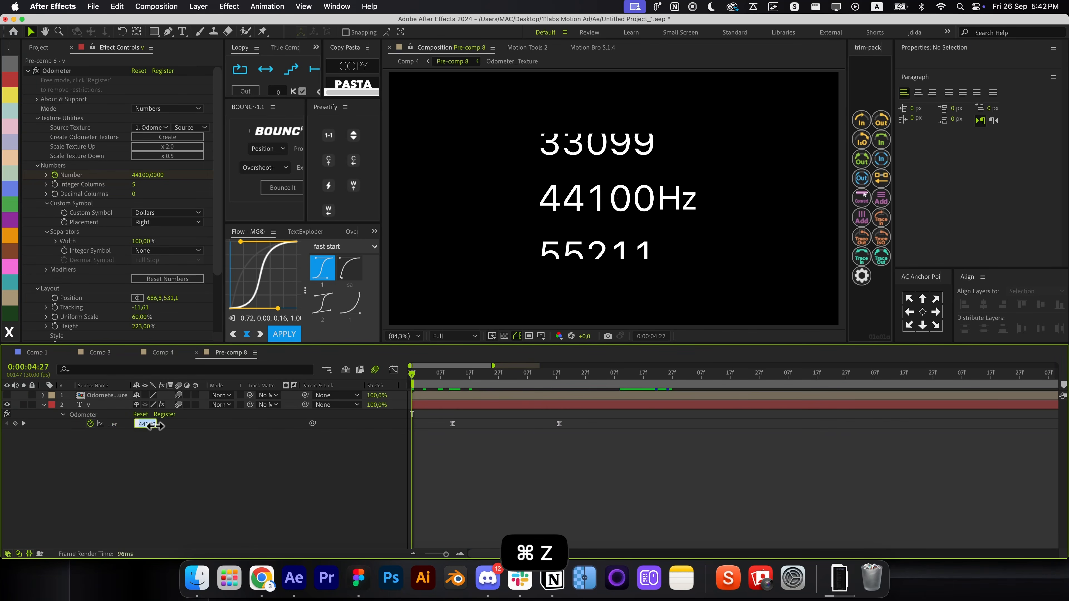
key(Down)
key(Down)
key(Down)
key(Down)
key(Down)
key(space)
key(super+w)
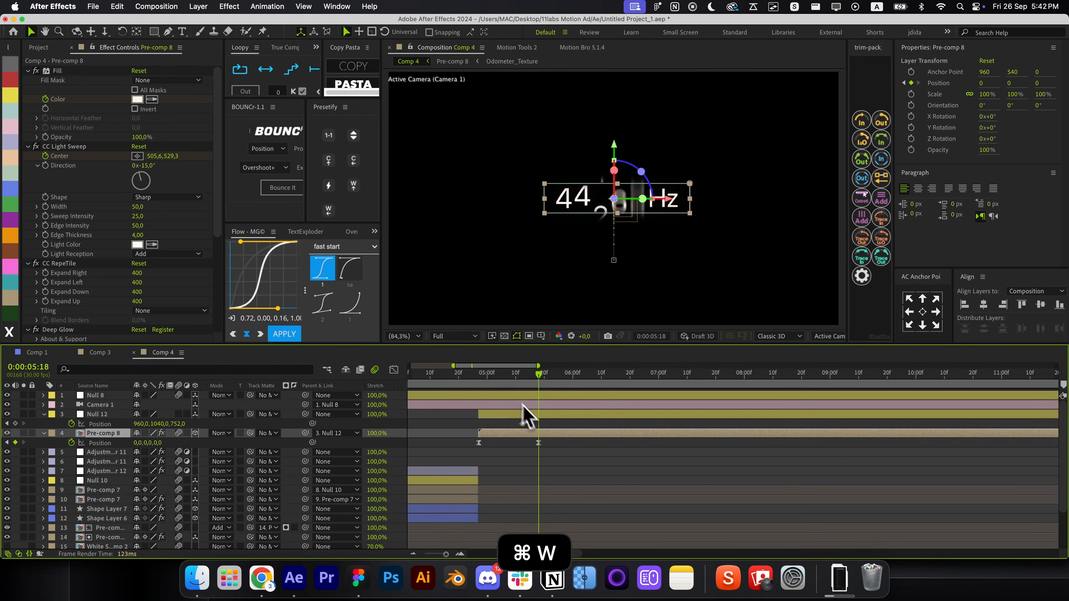
At 0:00:06:25, keyframe Null 12's Z position at -635 and show the proportional grid in the viewer
drag(484, 375, 645, 412)
drag(175, 424, 81, 438)
key(alt+apostrophe)
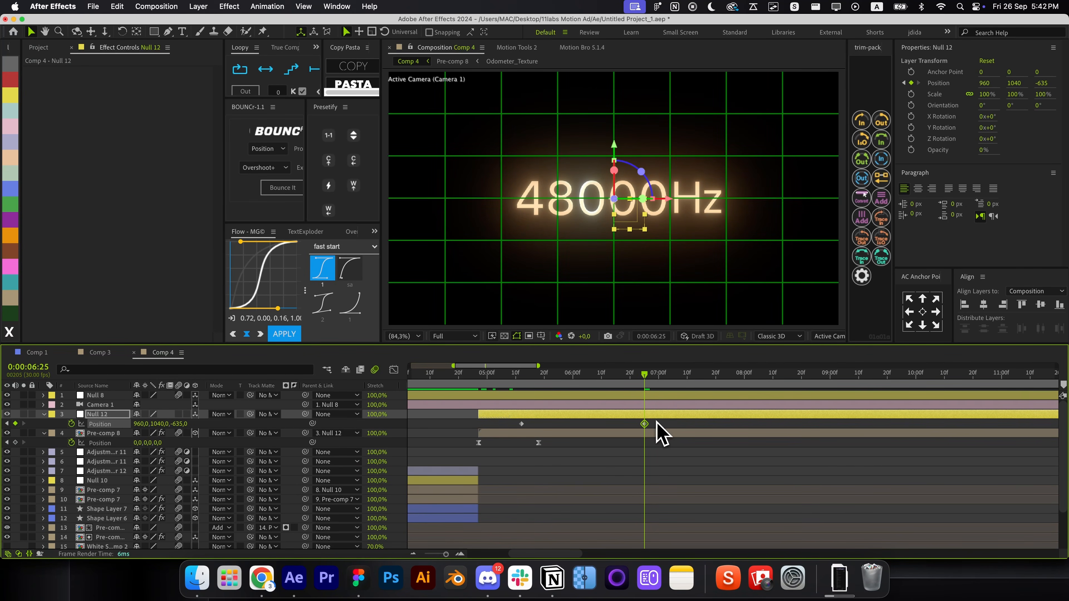
Apply the Flow fast start curve (0.72, 0.00, 0.16, 1.00) to Null 12's Position keyframes and preview the move
drag(657, 422, 480, 436)
click(284, 334)
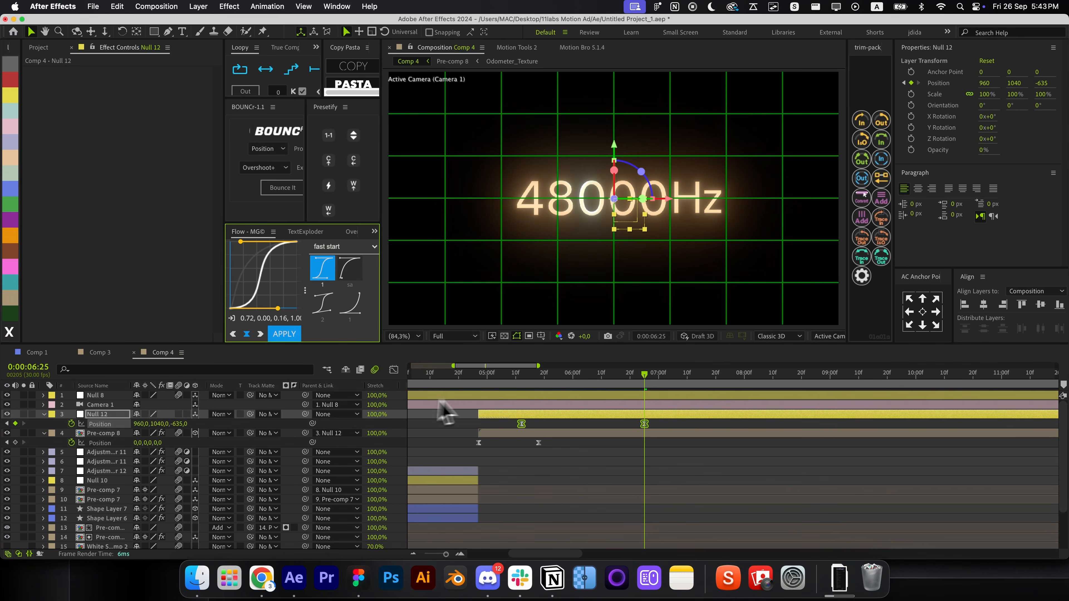
click(393, 370)
click(394, 371)
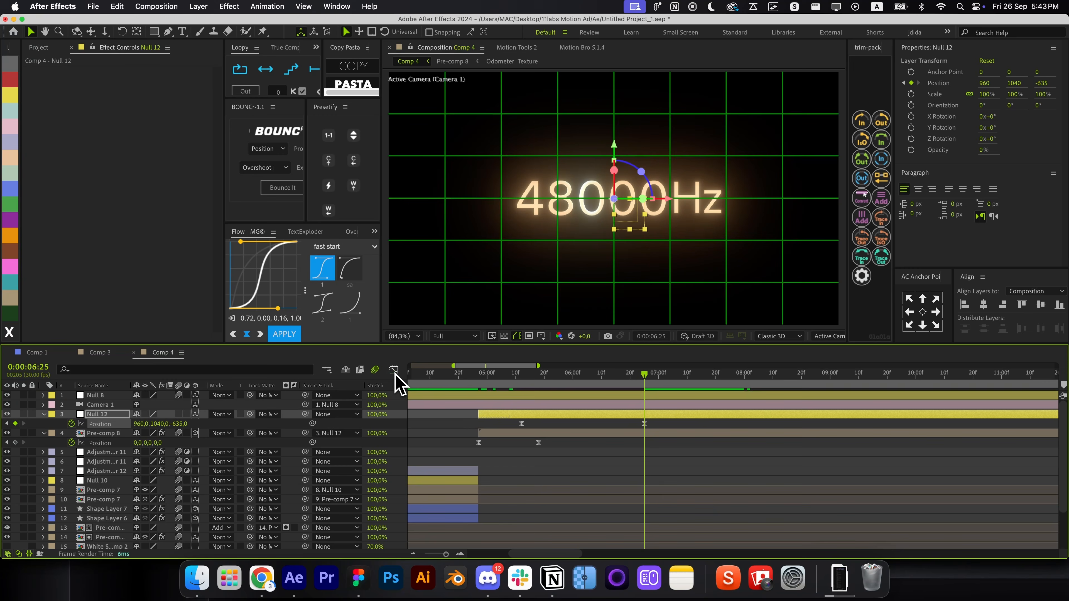
click(483, 376)
scroll(512, 440, down, 4)
key(space)
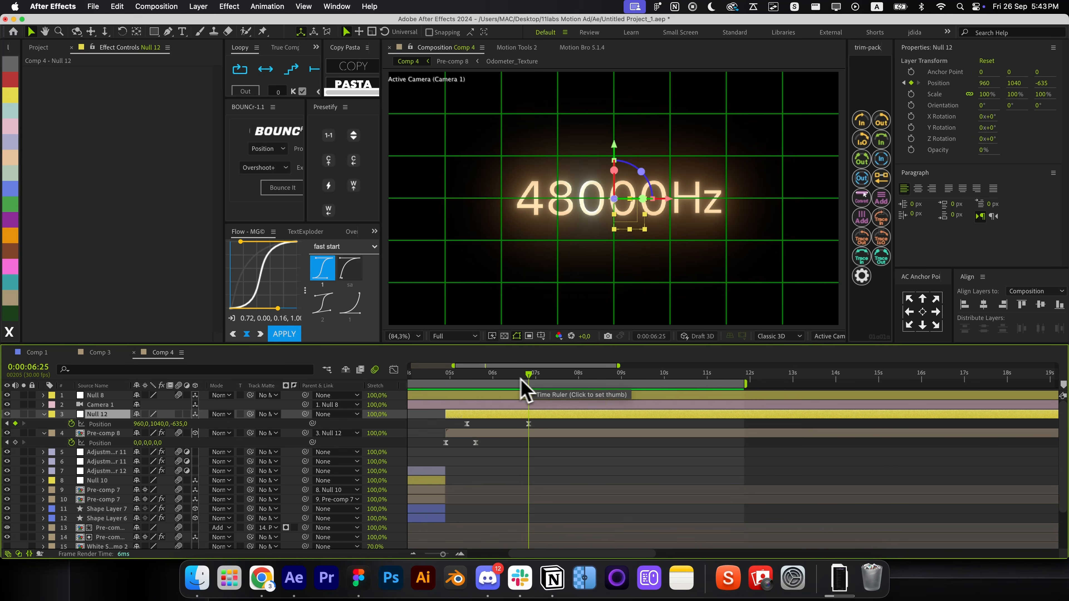
Add another null above Null 12, make it 3D, centre it in the view and parent Null 12 to it
key(alt+shift+super+y)
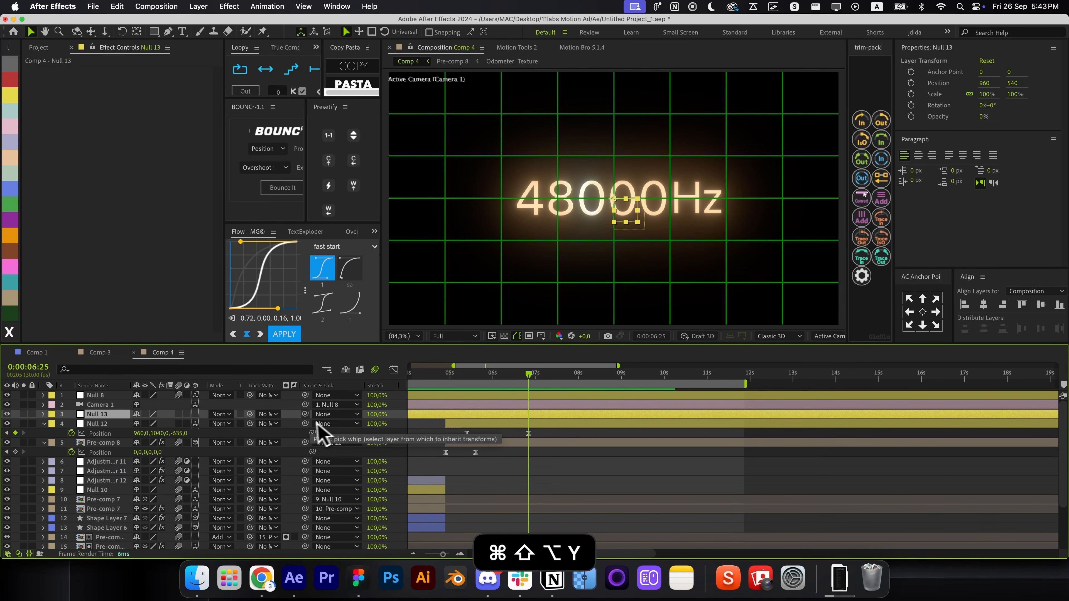
drag(306, 423, 217, 416)
click(195, 414)
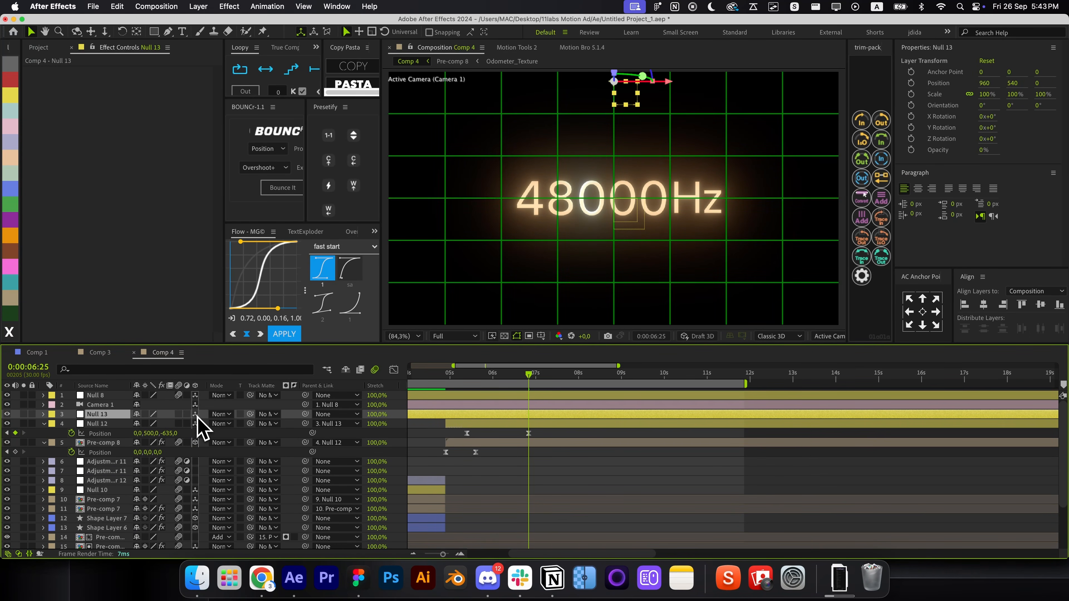
key(super+Home)
key(super+z)
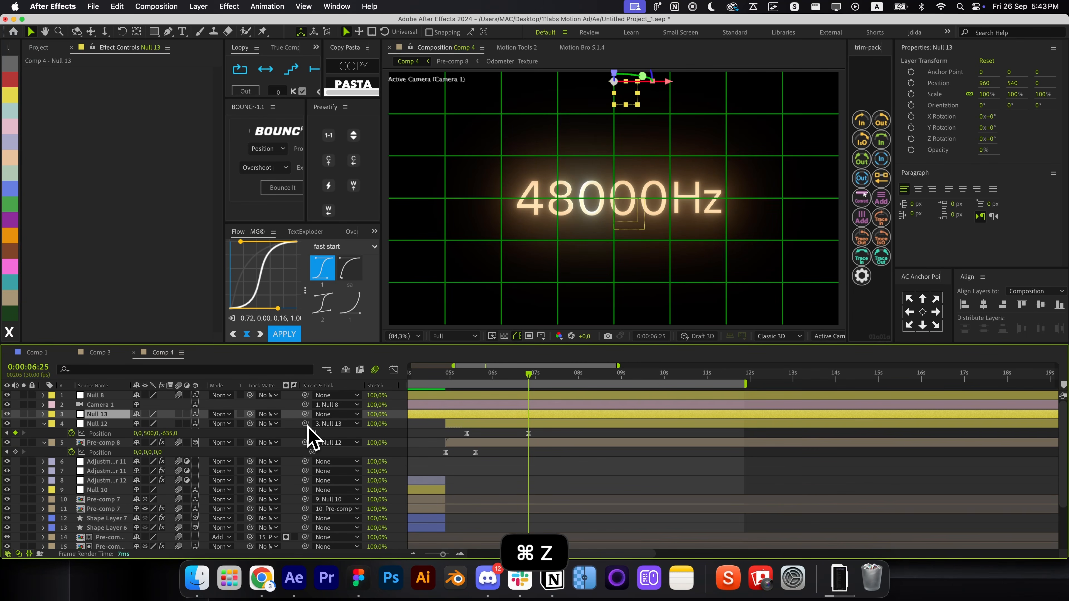
key(super+Home)
drag(307, 426, 222, 416)
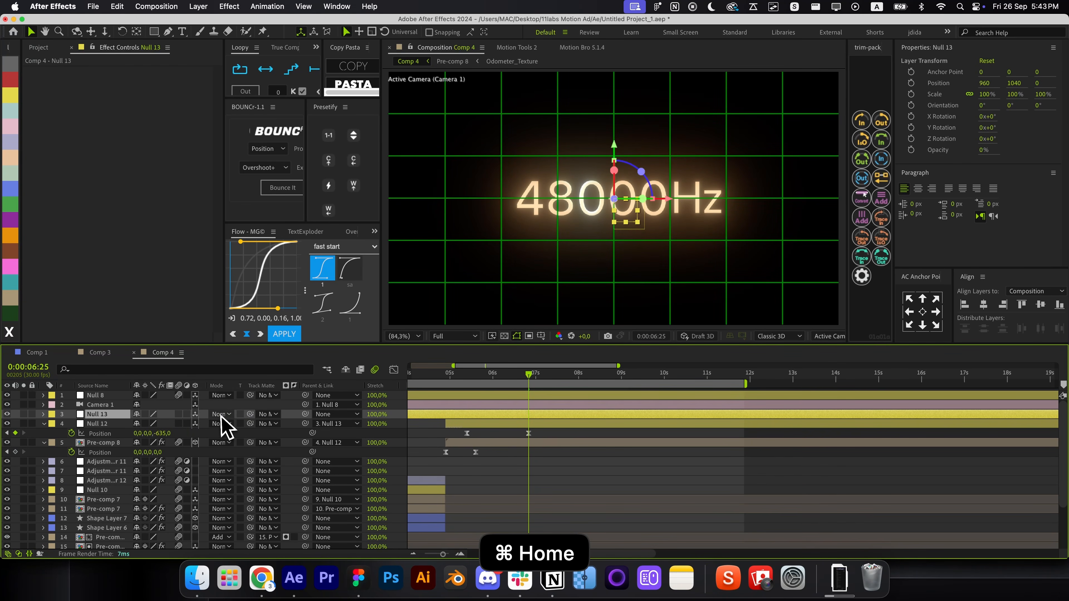
Keyframe Null 13's Position at 0:00:06:15 and set its Z position to 1016 at 0:00:07:15
click(515, 382)
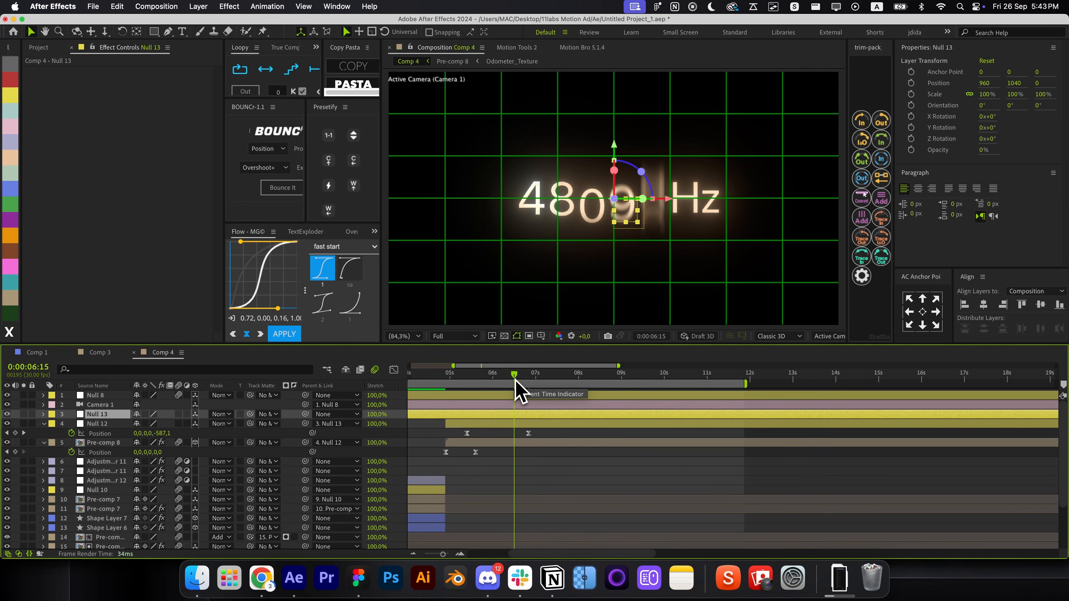
key(alt+shift+p)
key(super+shift+Right)
key(super+shift+Right)
key(super+shift+Right)
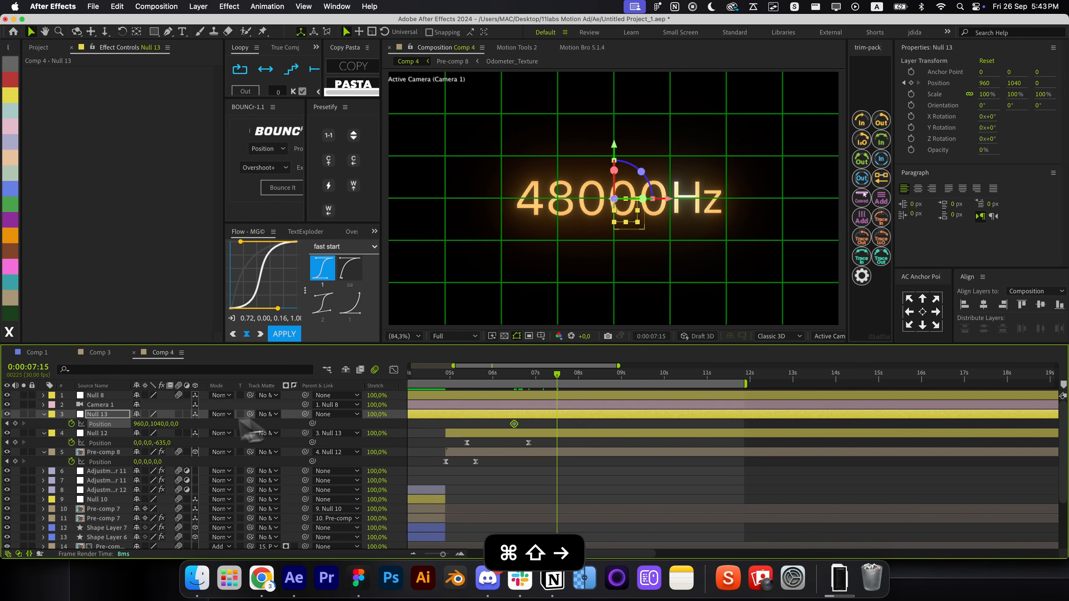
drag(184, 424, 411, 430)
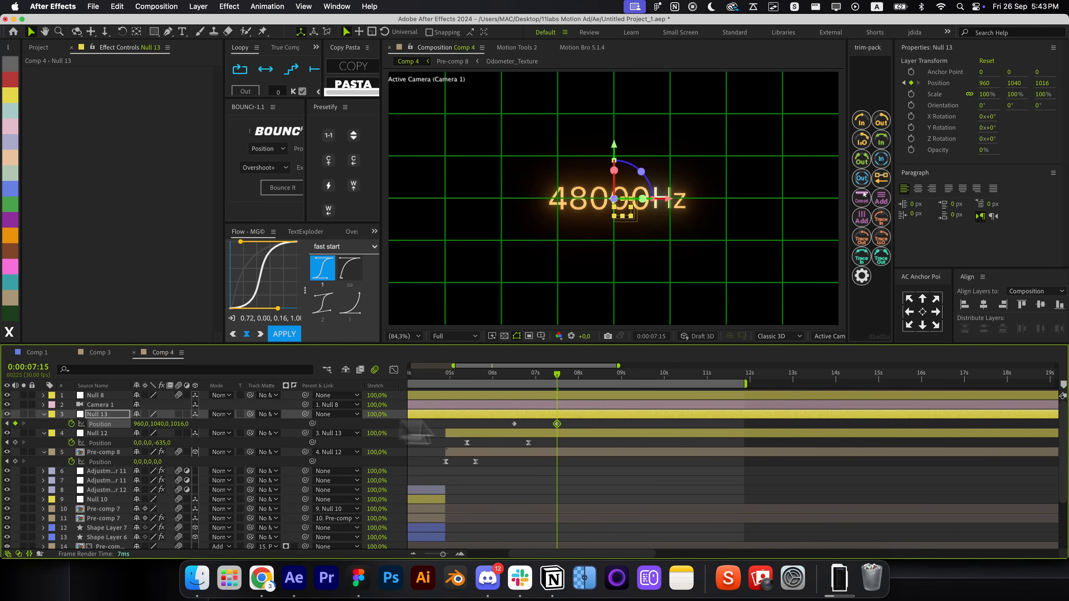
Ease Null 13's Position keyframes with the Flow fast start curve and shift the last one slightly past 0:00:07:15
drag(568, 454, 474, 421)
click(291, 334)
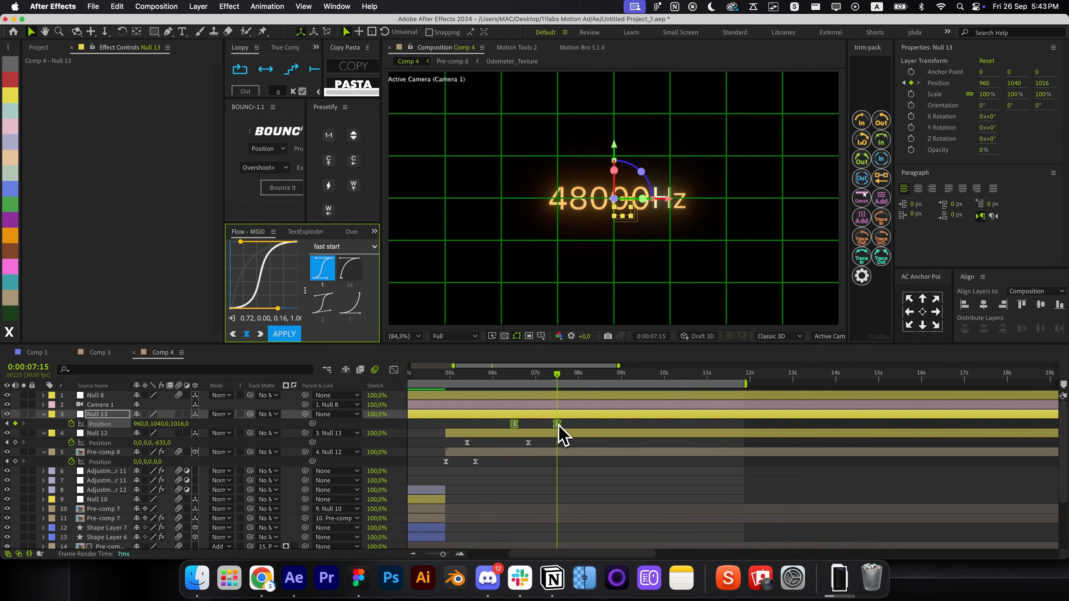
drag(559, 424, 568, 423)
click(400, 372)
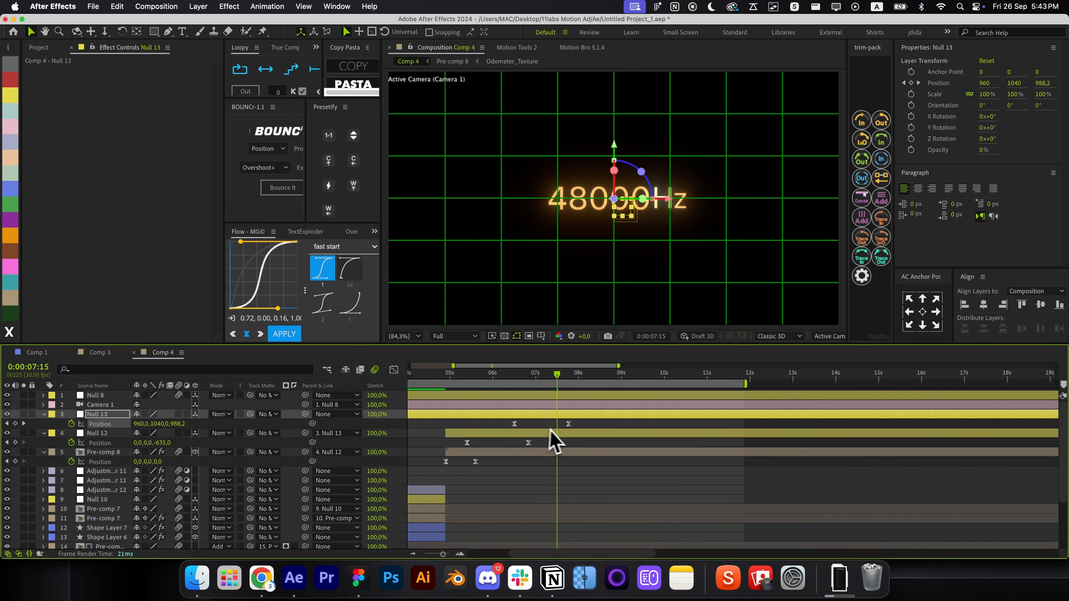
Split Pre-comp 8 at 0:00:07:23 and delete the part after the split
drag(556, 377, 568, 376)
click(573, 463)
key(super+shift+d)
key(BackSpace)
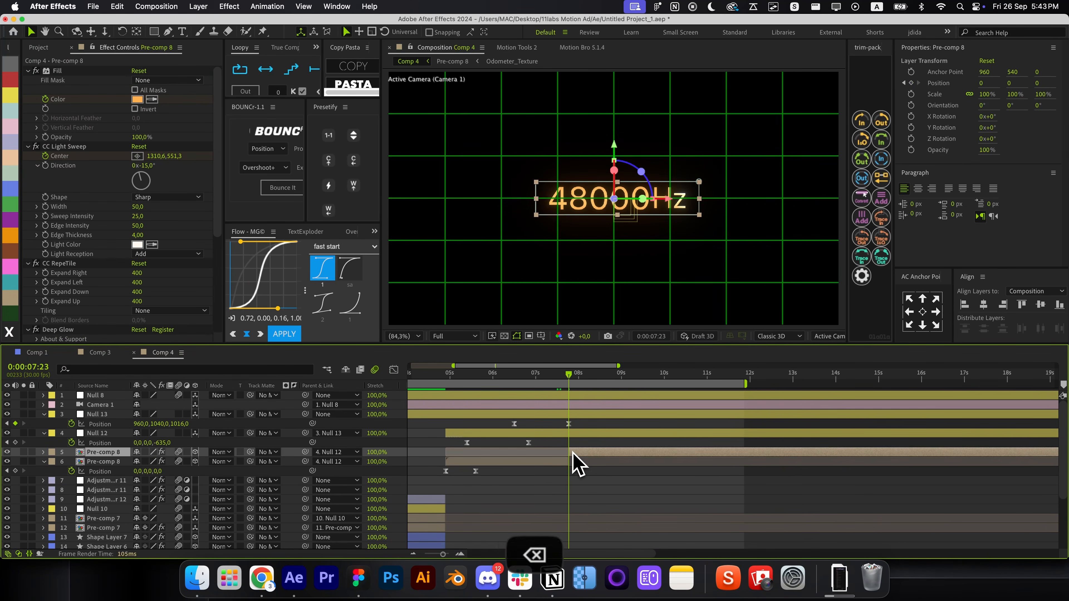
Animate Pre-comp 8's opacity from 100% just before 7 seconds to 0% at 0:00:07:16, and trim the layer's end there
click(573, 455)
click(541, 376)
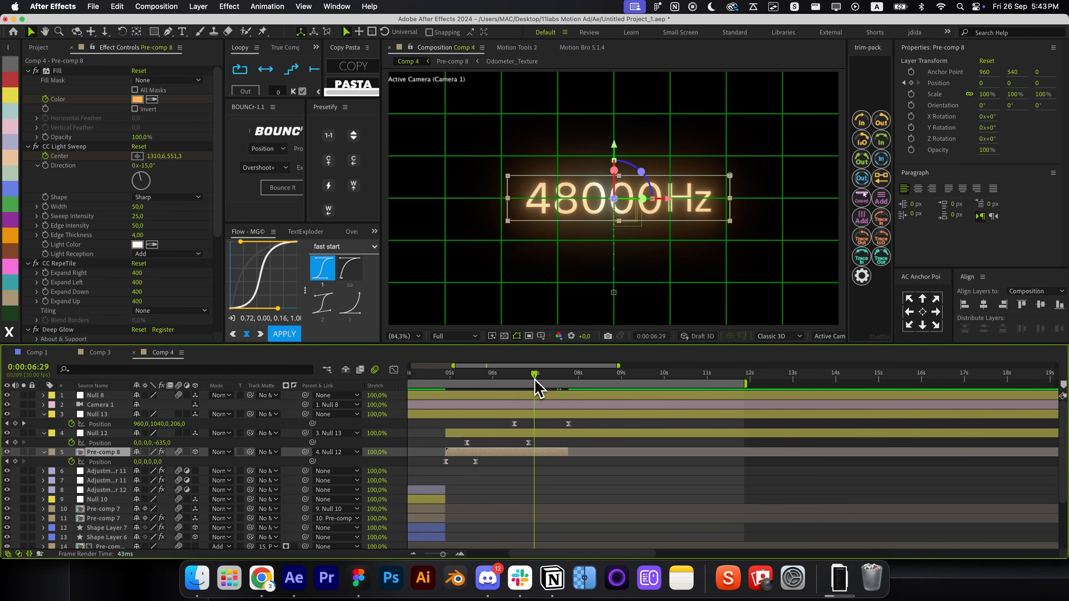
click(530, 380)
key(alt+t)
click(558, 381)
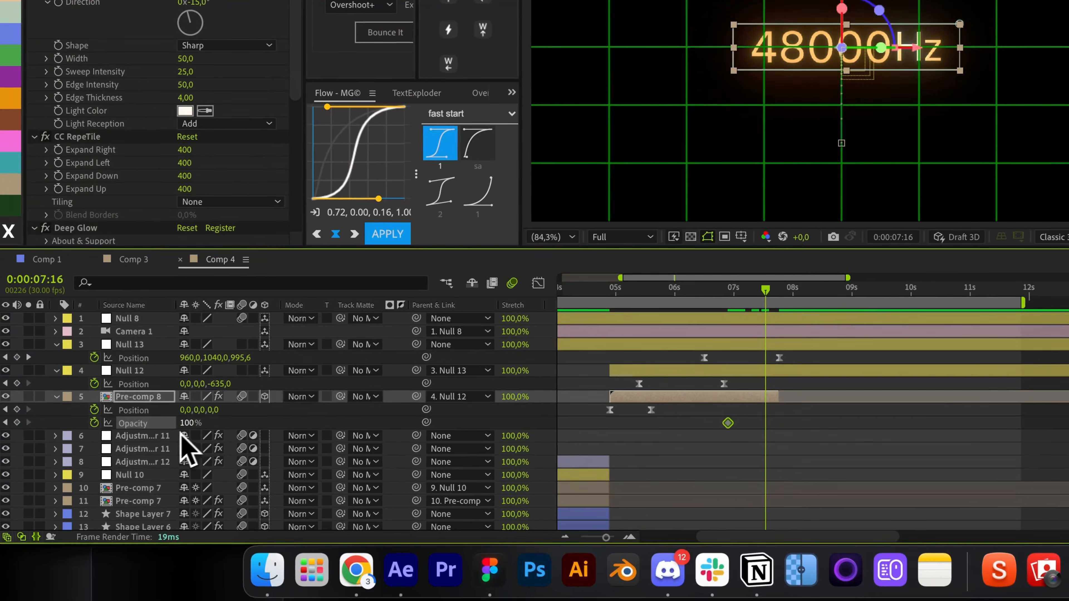
click(148, 432)
text(0)
key(Return)
key(alt+])
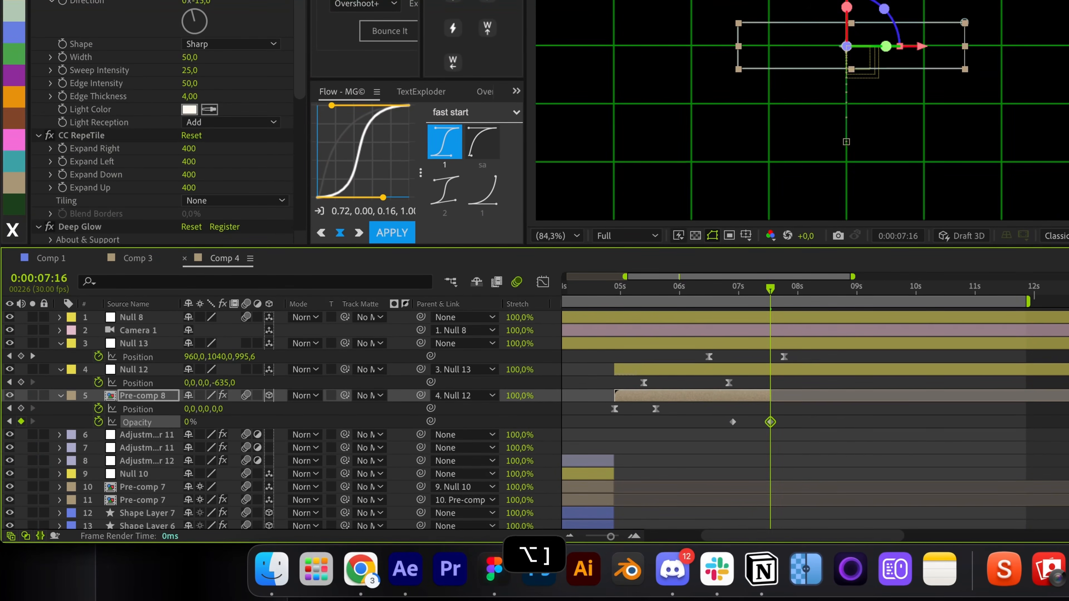
Collapse the layer properties and play Comp 4 from about 0:00:05:14 to review the 48000Hz fade-out
key(r)
key(u)
click(761, 488)
key(u)
click(649, 293)
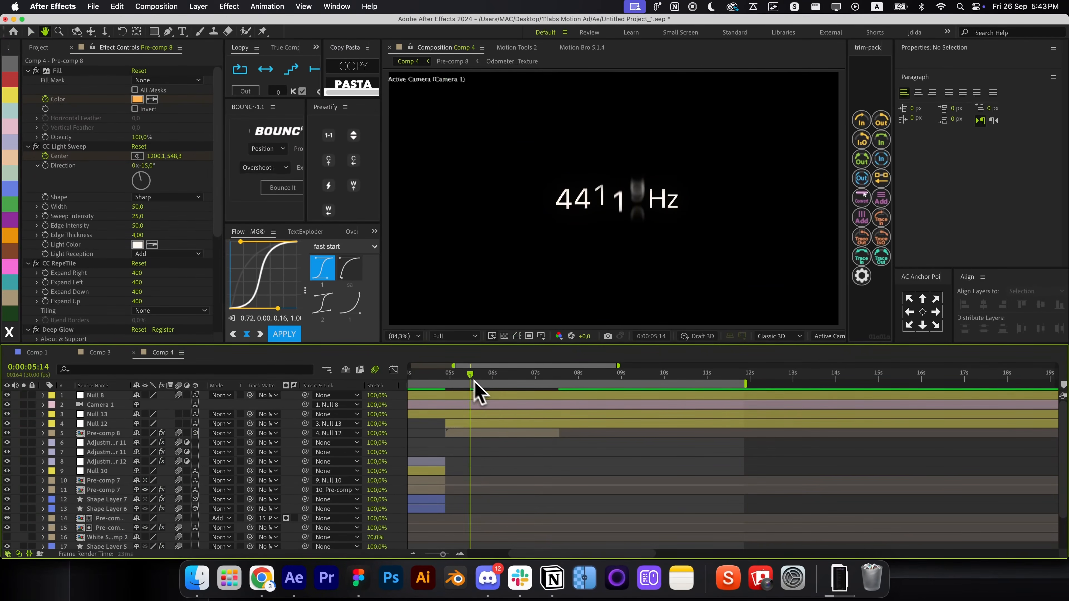
key(space)
click(566, 432)
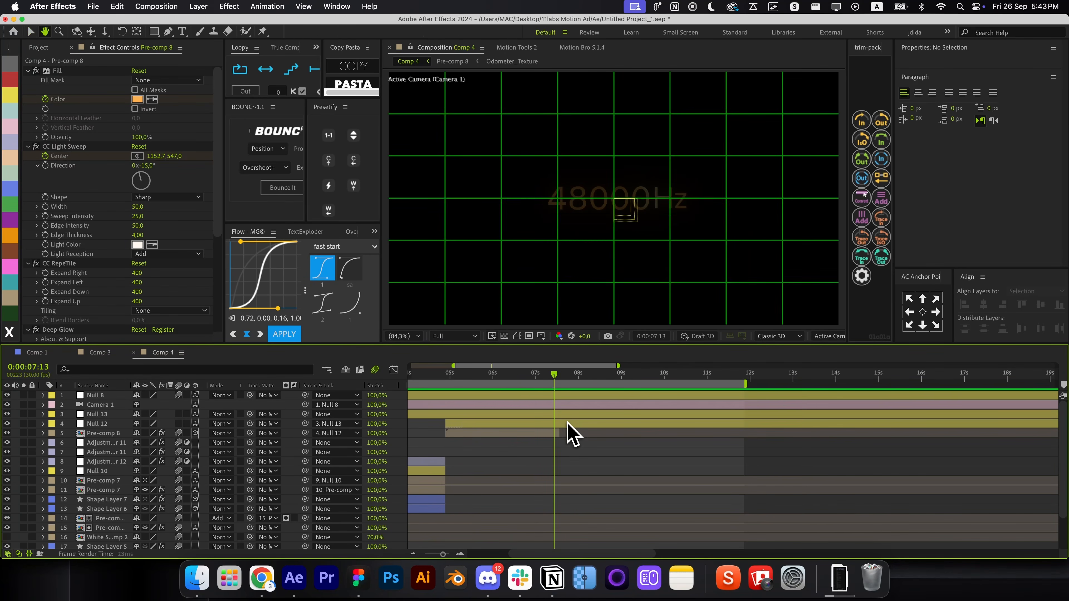
Move the end of Pre-comp 8's fade-out to 0:00:07:13 and reshape the ease of Null 13's Position speed curve
key(t)
drag(532, 443, 580, 424)
click(554, 414)
key(p)
click(394, 370)
drag(580, 522, 547, 522)
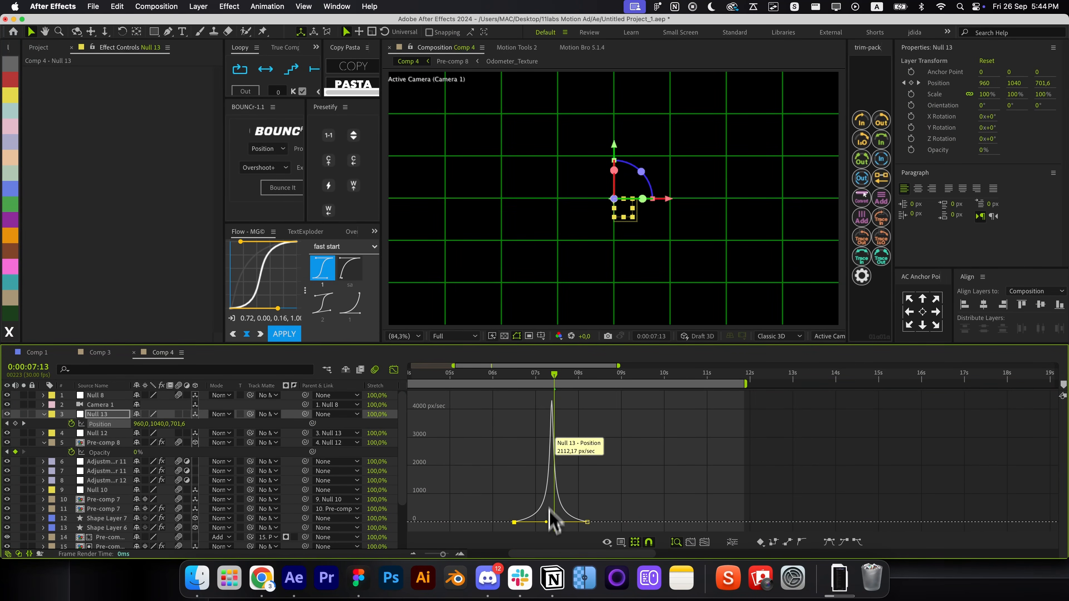
Return to the layer-bar view and play Comp 4 from about 6 seconds to check the adjusted motion
drag(554, 375, 491, 381)
click(394, 369)
click(555, 452)
key(space)
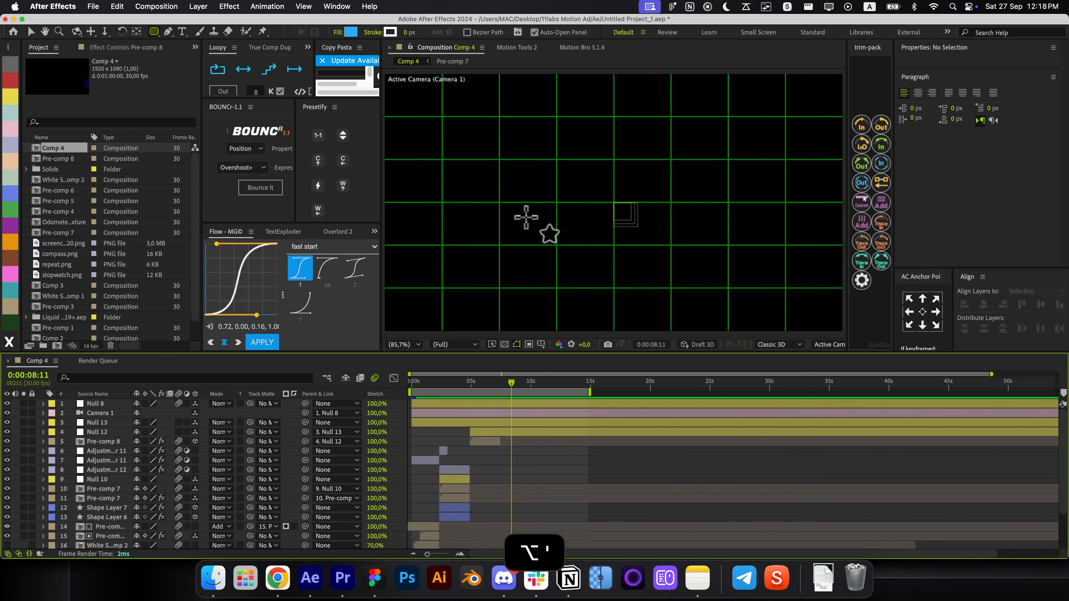
Draw a rounded rectangle about 1071 × 188 px across the frame's centre and centre its anchor point
mouse_move(498, 188)
mouse_down()
mouse_move(550, 219)
mouse_move(744, 226)
mouse_up()
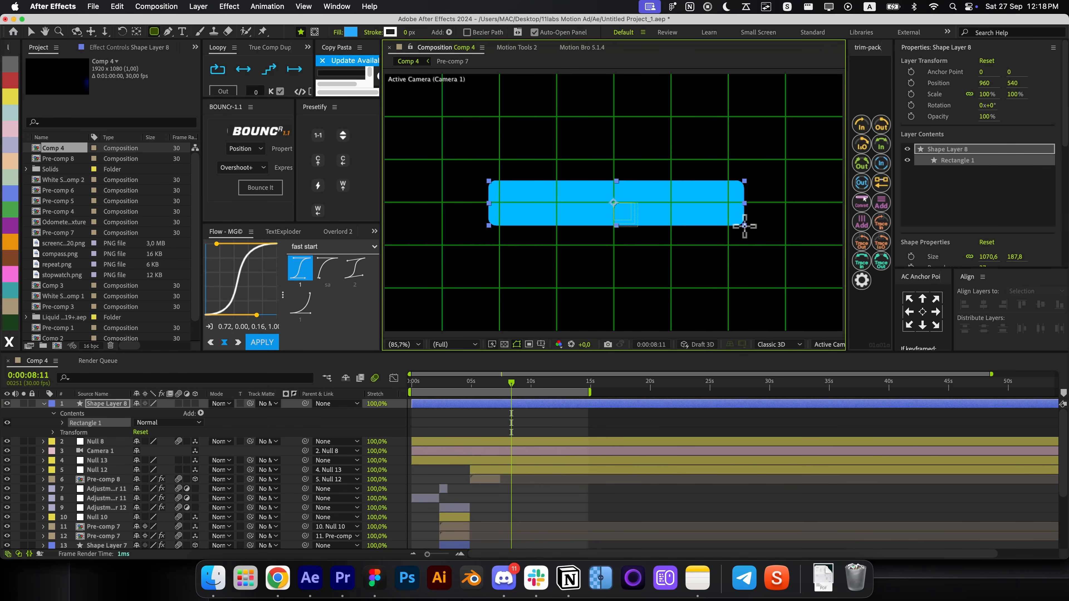
key(p)
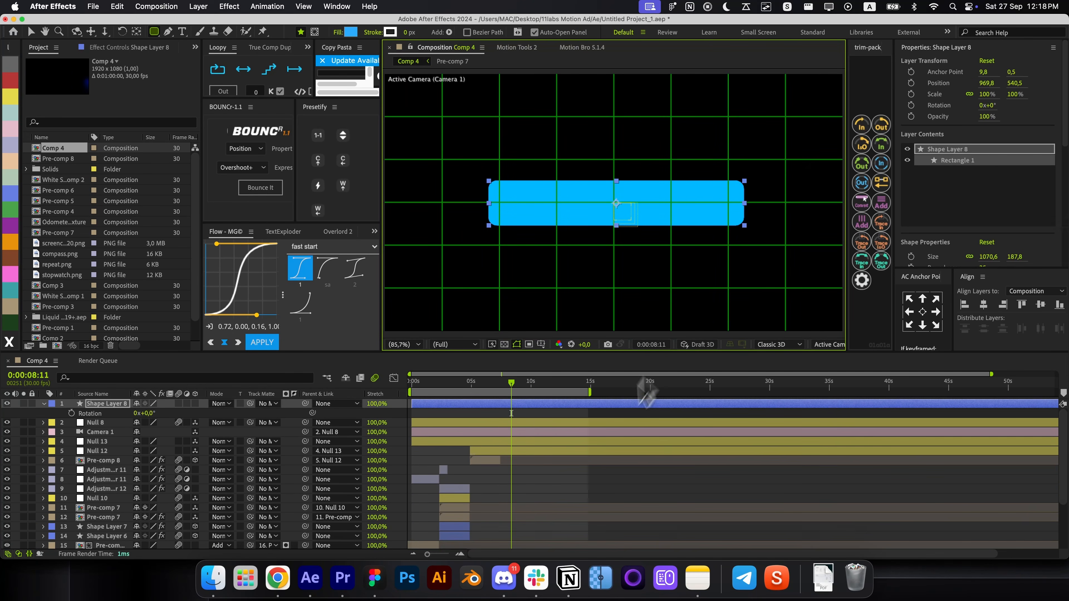
key(p)
key(v)
Place the rectangle layer below Camera 1, starting where Pre-comp 8 ends, and trim Null 13's start to match Null 12's
drag(533, 404, 597, 411)
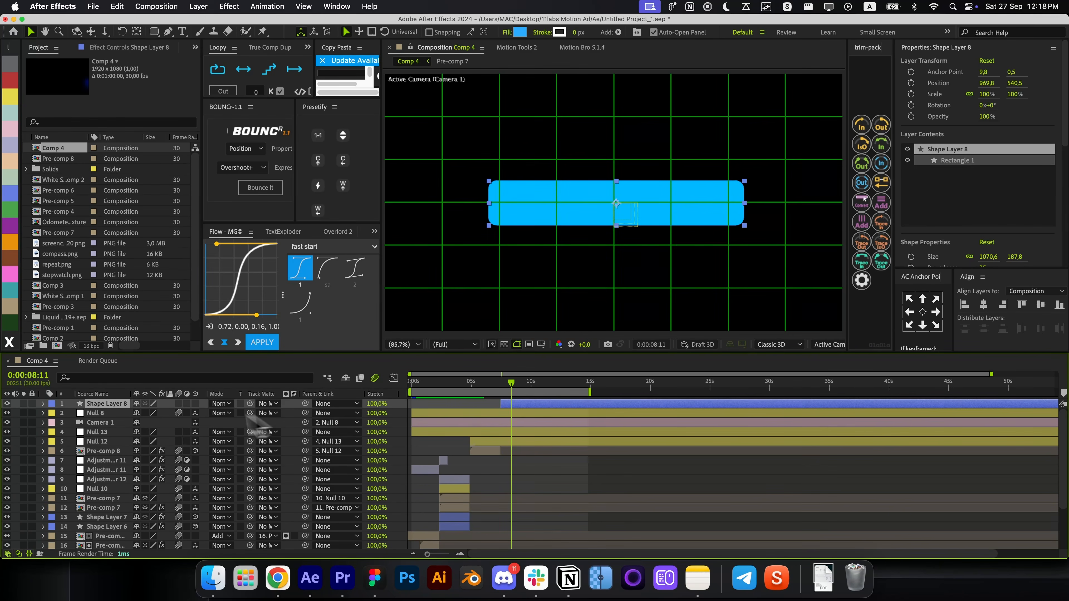
drag(250, 419, 241, 443)
key(ctrl+bracketright)
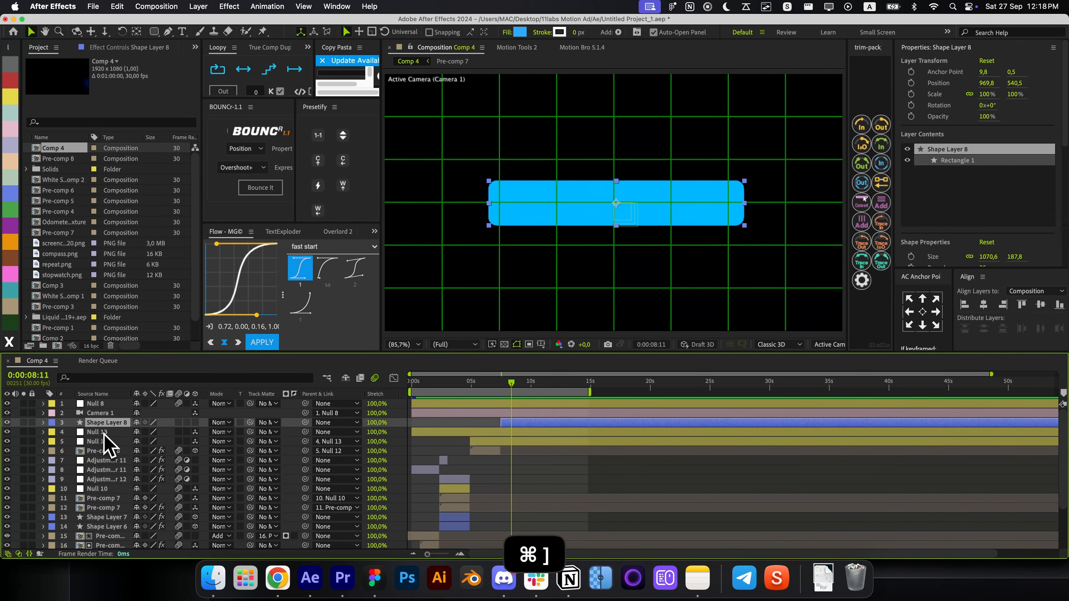
drag(412, 432, 470, 433)
Make the rectangle layer 3D and centre it in the composition view with the proportional grid hidden
click(509, 423)
click(195, 423)
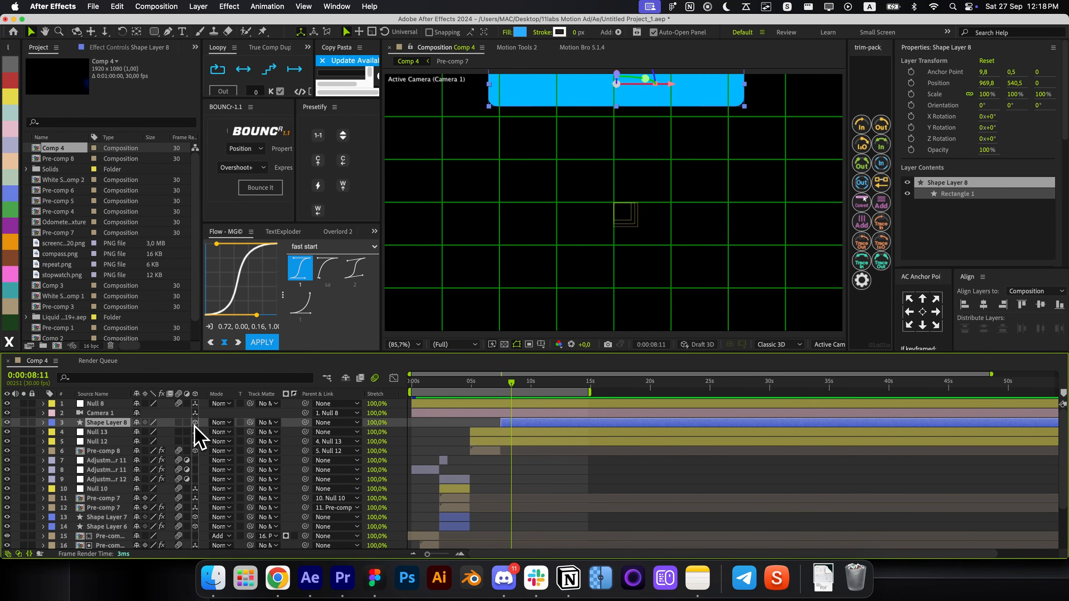
key(ctrl+Home)
key(alt+apostrophe)
Fill the rectangle with dark grey 141414 and give it a 2 px stroke
click(520, 32)
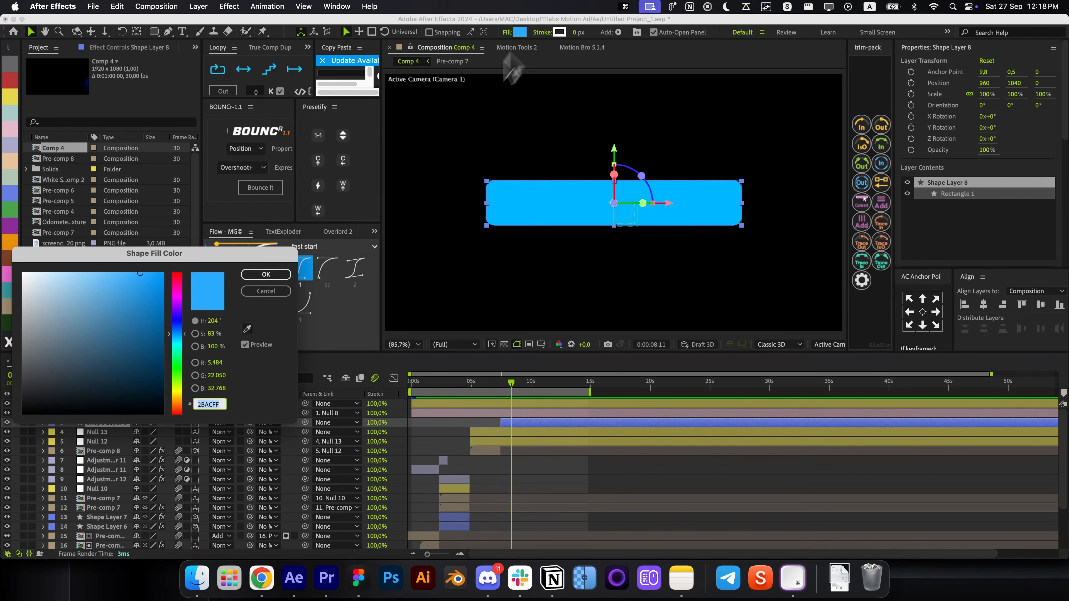
drag(35, 363, 7, 403)
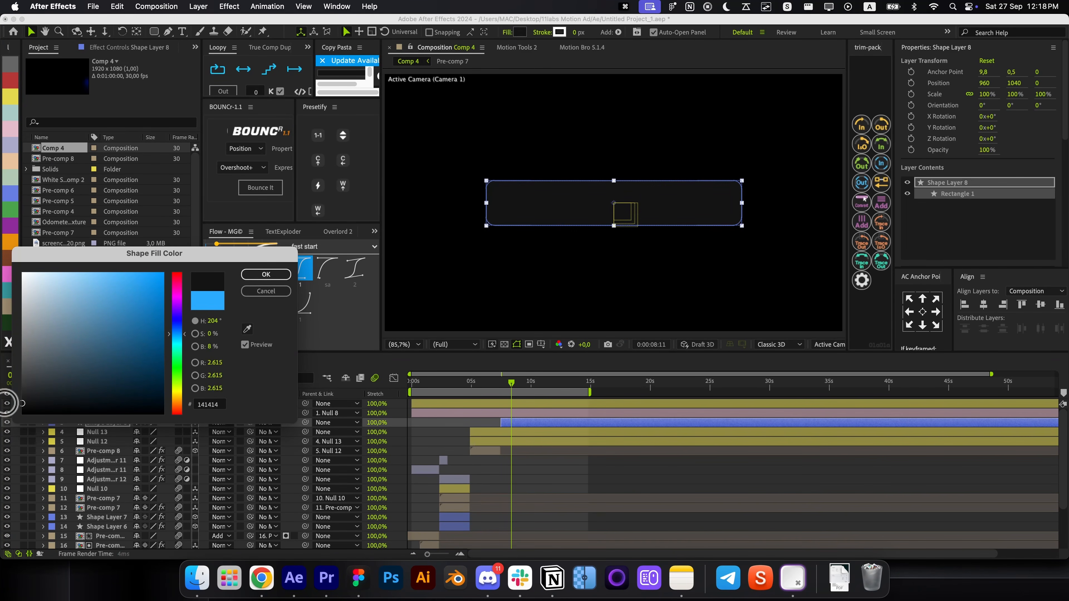
click(266, 274)
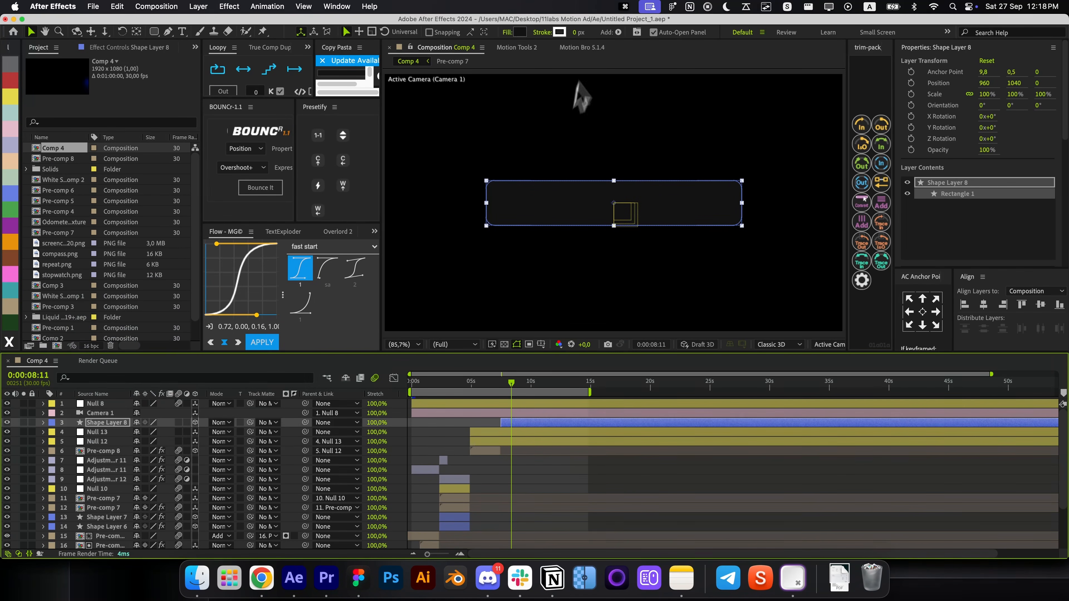
click(579, 32)
text(2)
click(554, 463)
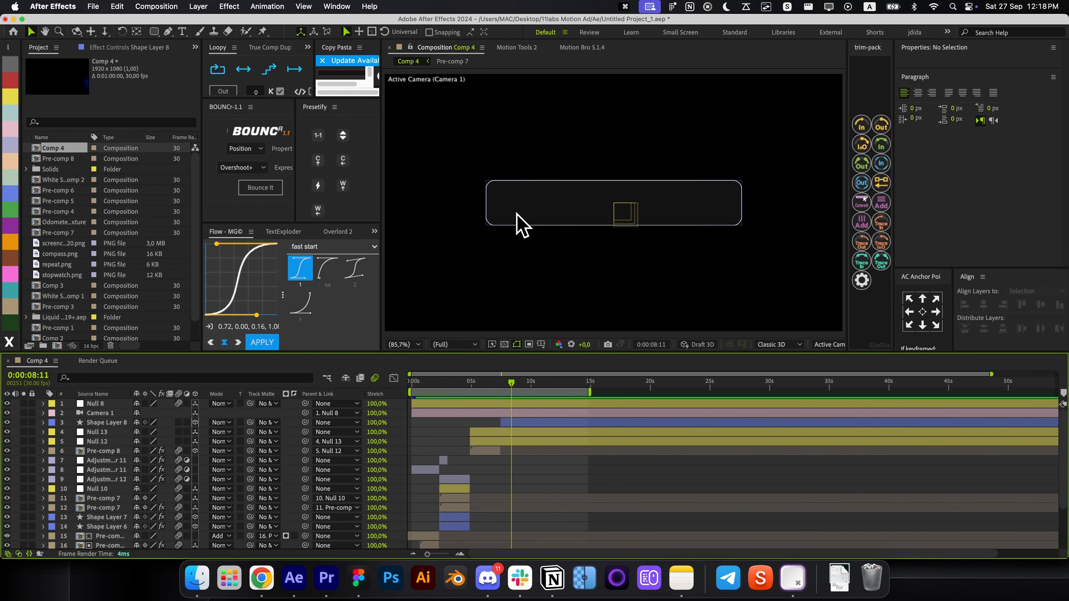
Hide the layer controls and set the blend mode of the rectangle's stroke to Overlay
scroll(518, 225, up, 3)
click(520, 231)
key(u)
key(u)
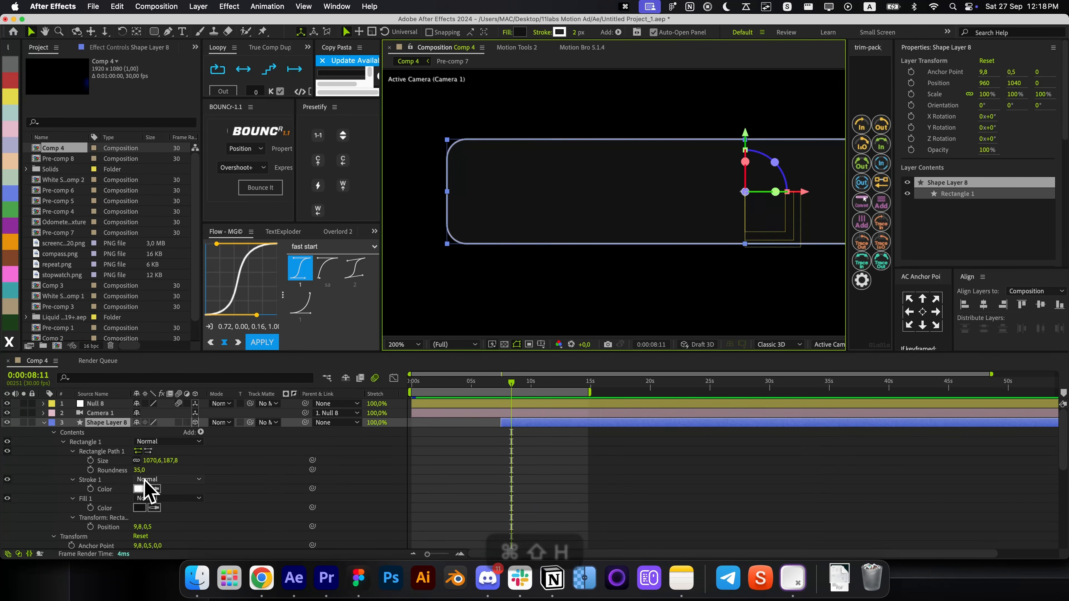
key(super+shift+h)
click(166, 480)
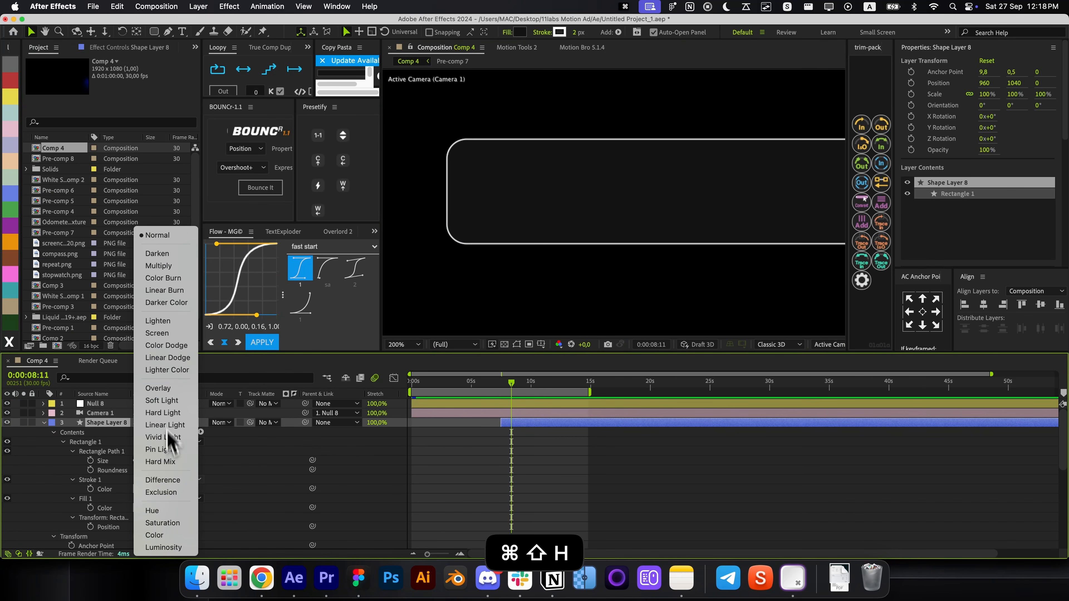
click(161, 385)
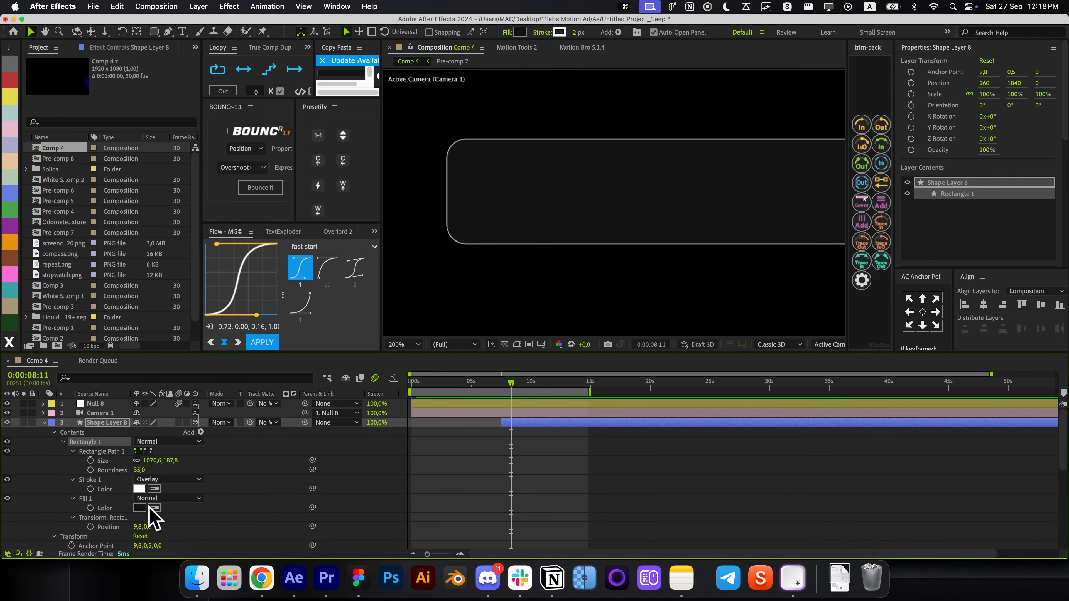
Set the rectangle stroke's opacity to 77% and its width to 1.2 px
click(73, 480)
scroll(105, 496, down, 3)
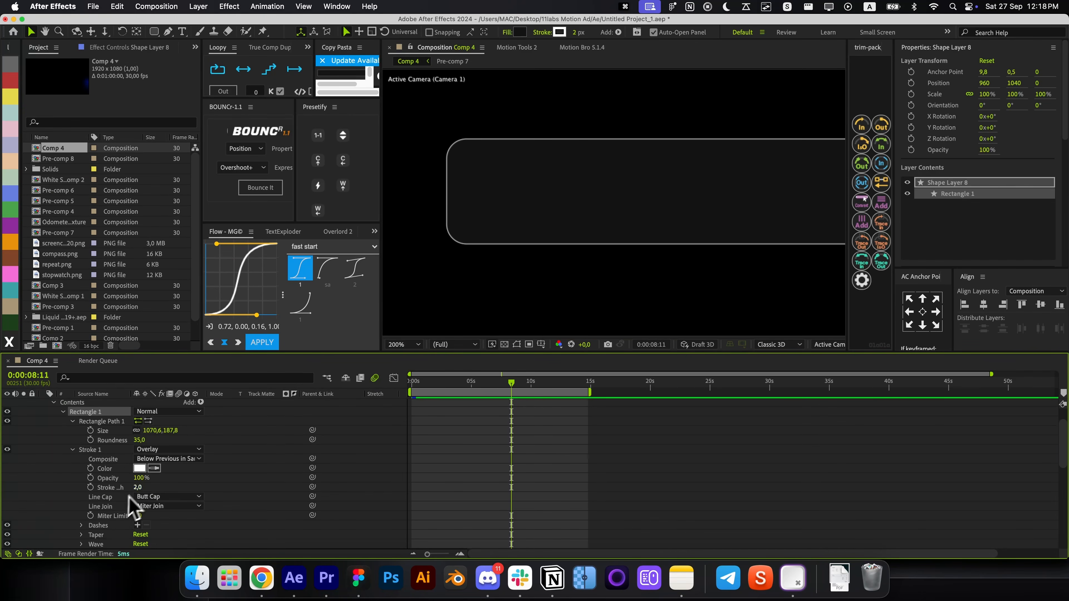
text(77)
click(221, 487)
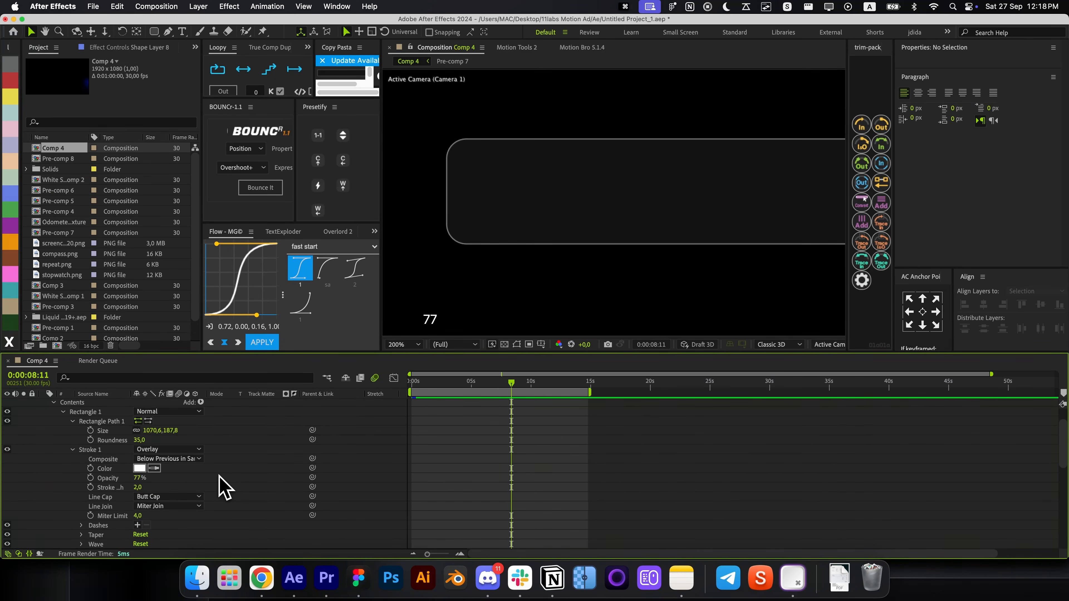
key(Left)
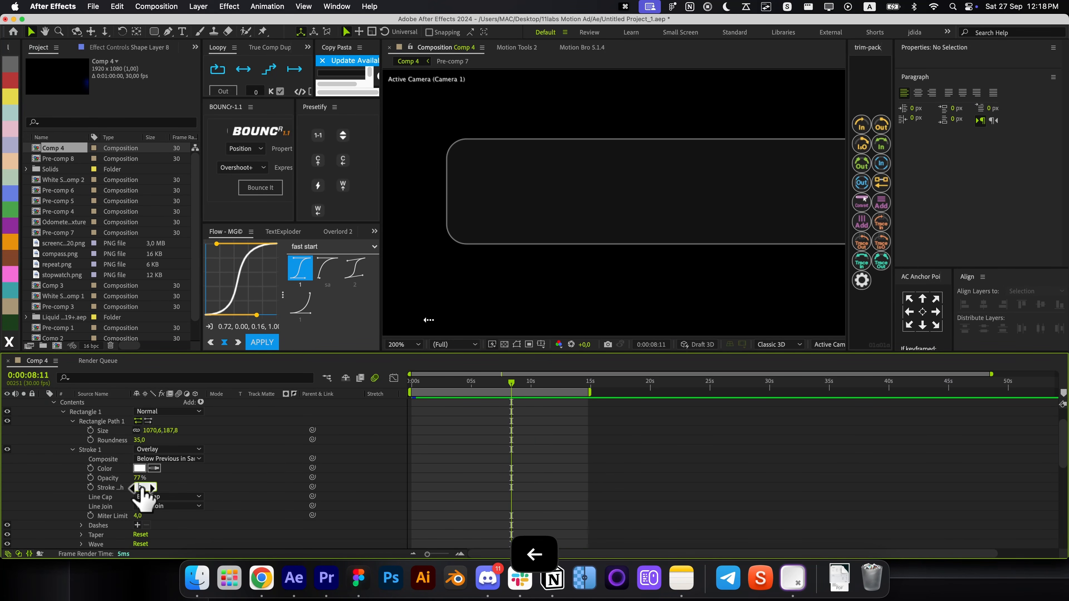
key(Return)
key(r)
key(r)
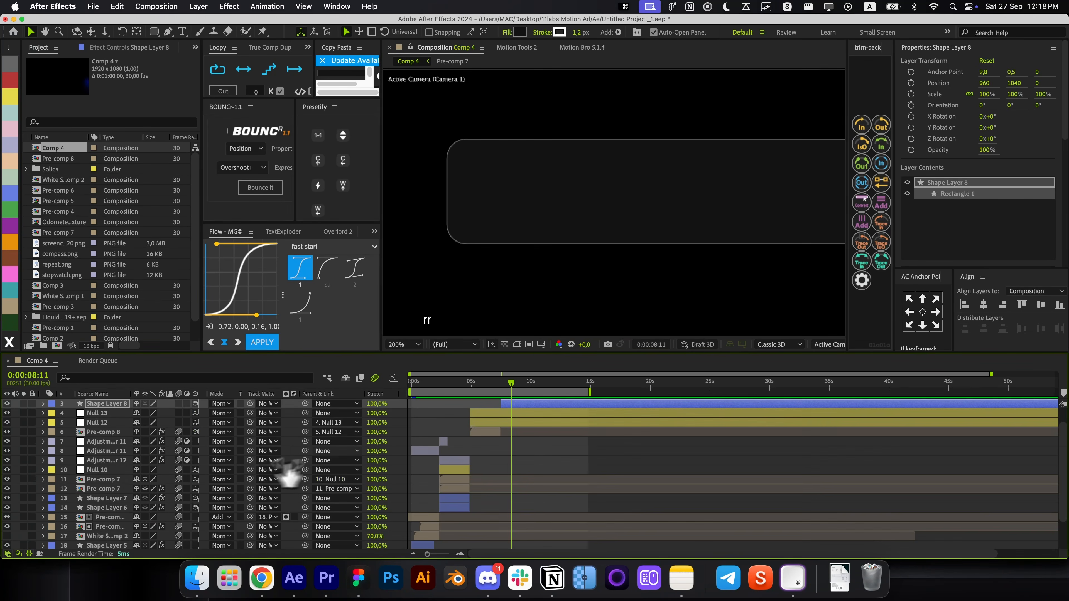
Open Pre-comp 5 from Comp 4's layers and turn the layer controls on
click(540, 455)
key(alt+/)
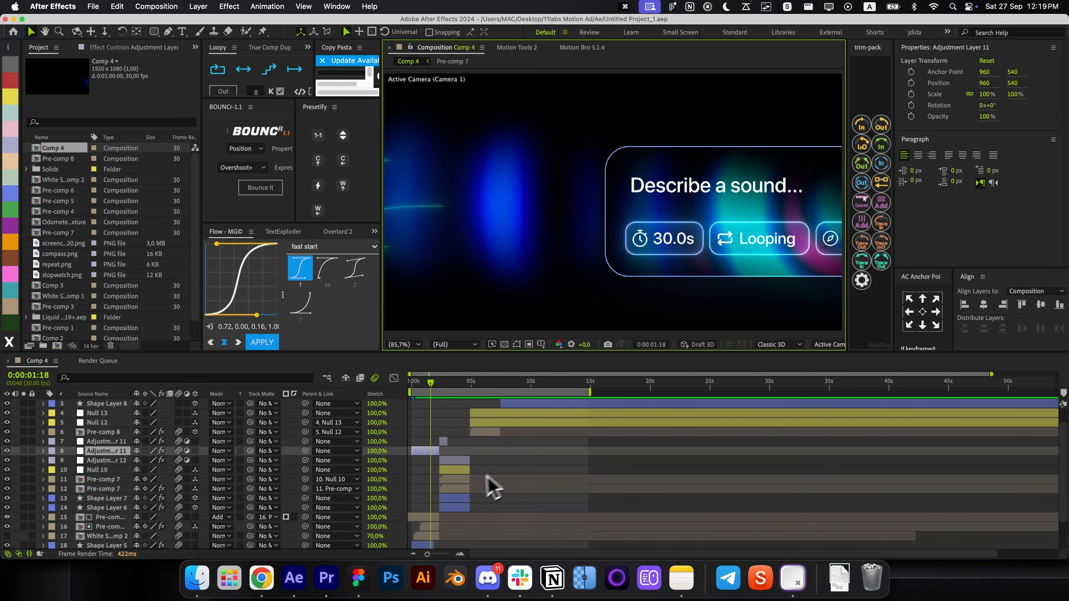
click(428, 527)
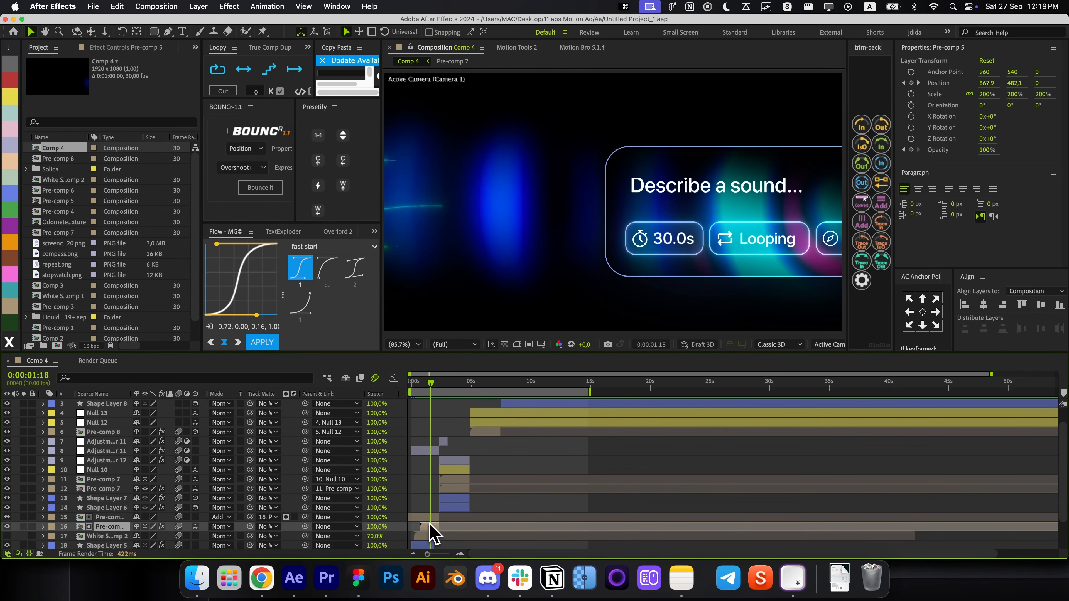
double_click(429, 526)
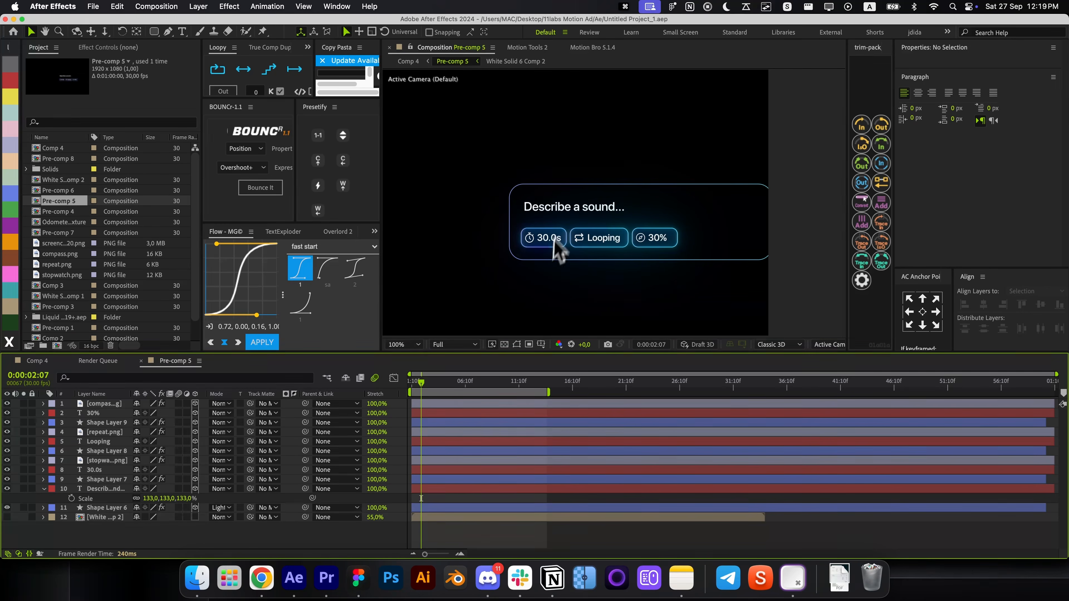
key(r)
key(r)
key(super+shift+h)
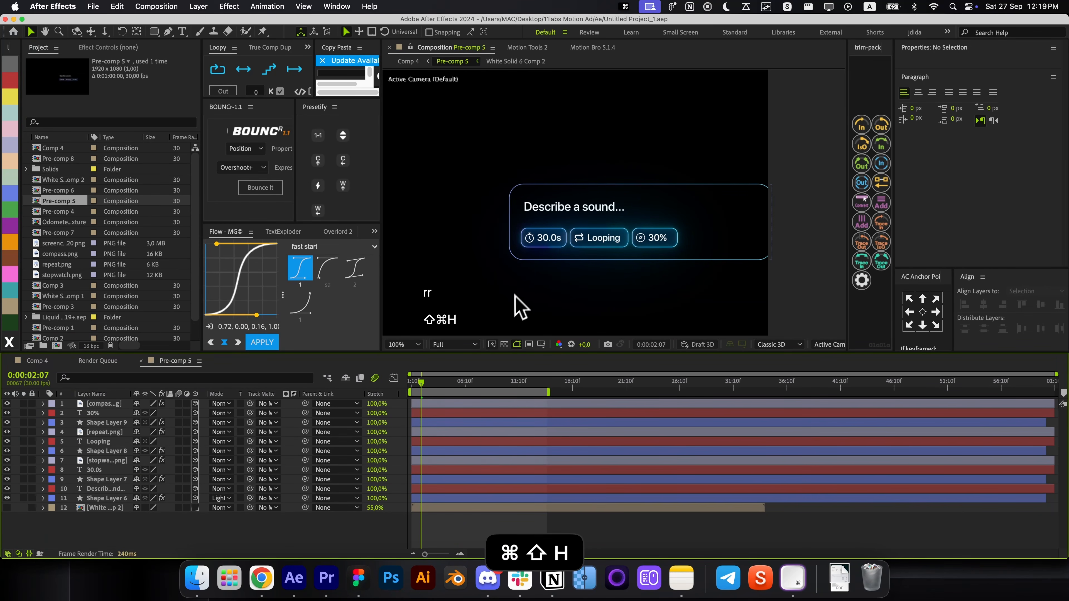
Copy the stopwatch icon layer beside the 30.0s text
click(532, 243)
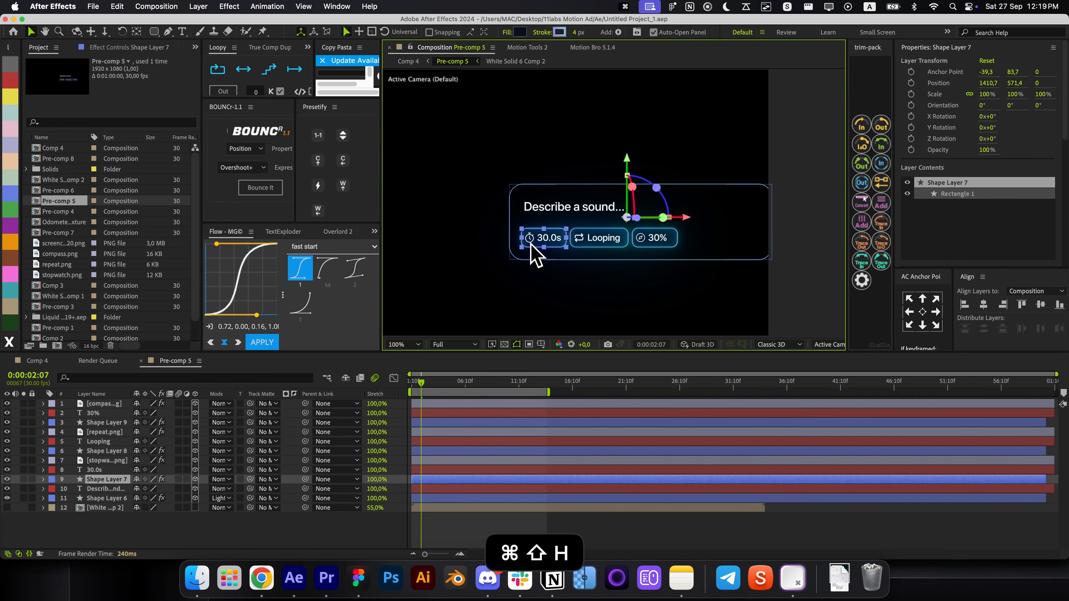
click(524, 298)
scroll(551, 240, up, 5)
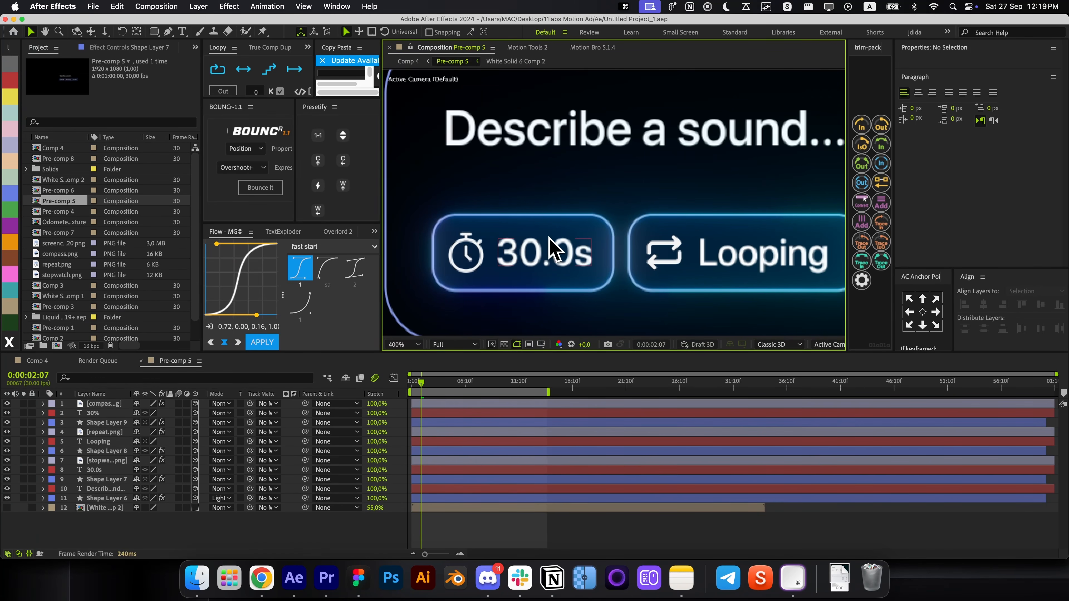
click(470, 269)
key(super+c)
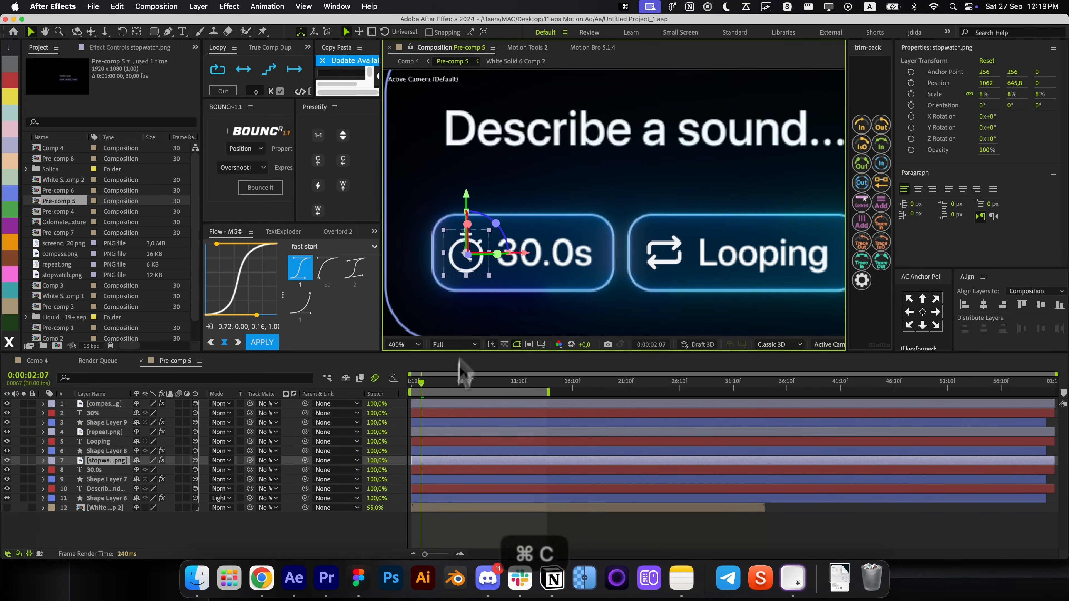
Close Pre-comp 5 and paste the stopwatch icon into Comp 4 above the rectangle layer, starting at the same time
key(super+w)
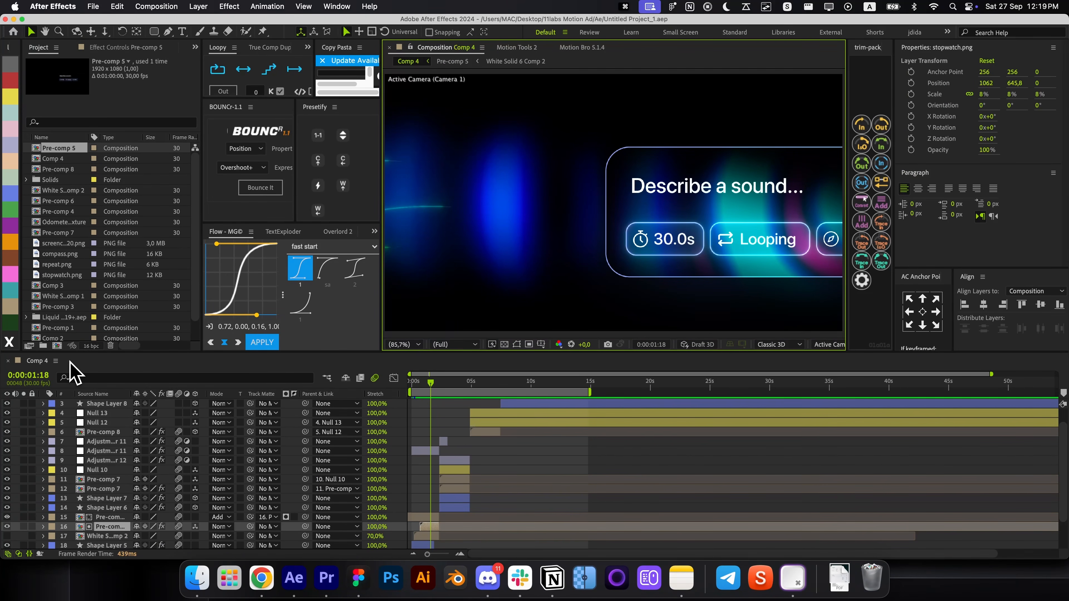
click(520, 386)
scroll(534, 421, up, 2)
key(super+v)
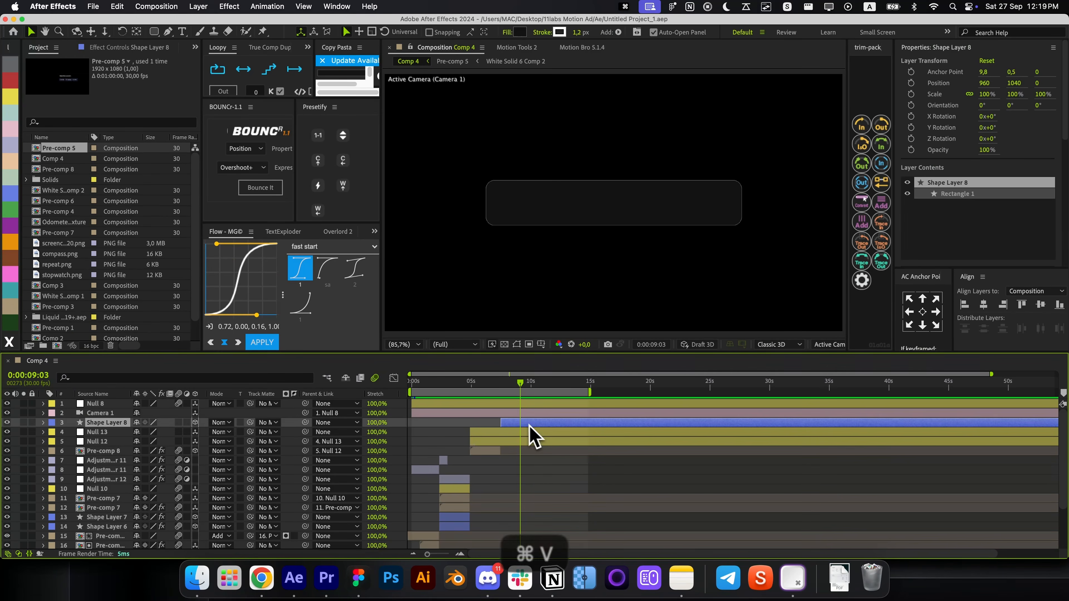
drag(576, 424, 606, 427)
Place the stopwatch icon near the rectangle's lower-left corner at about 634, 1099 and scale it to 6.1%
key(super+Home)
key(super+shift+h)
scroll(500, 253, up, 2)
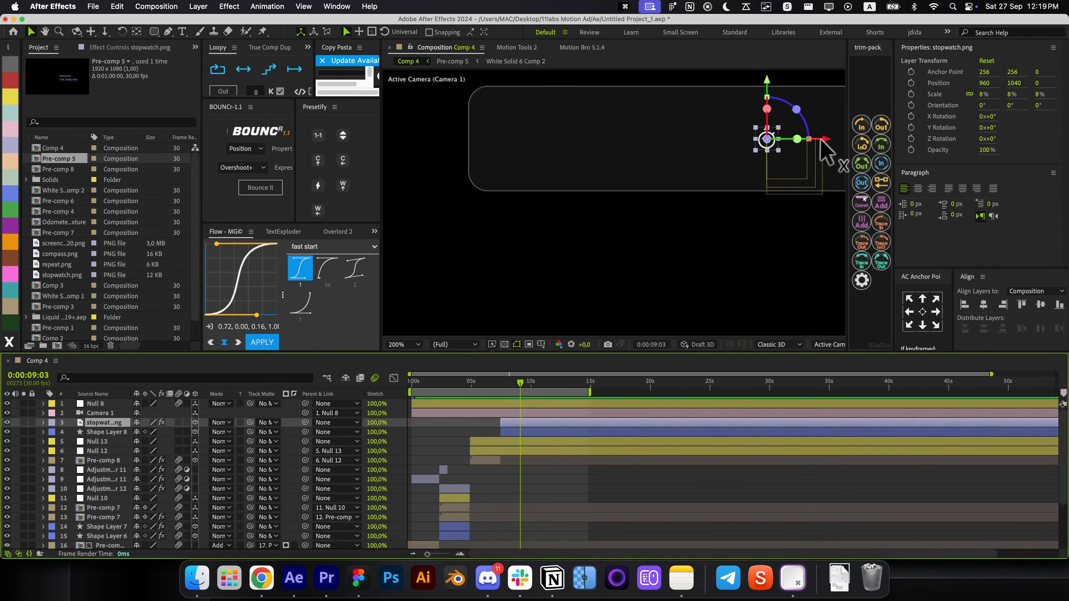
drag(823, 141, 643, 139)
scroll(600, 122, up, 2)
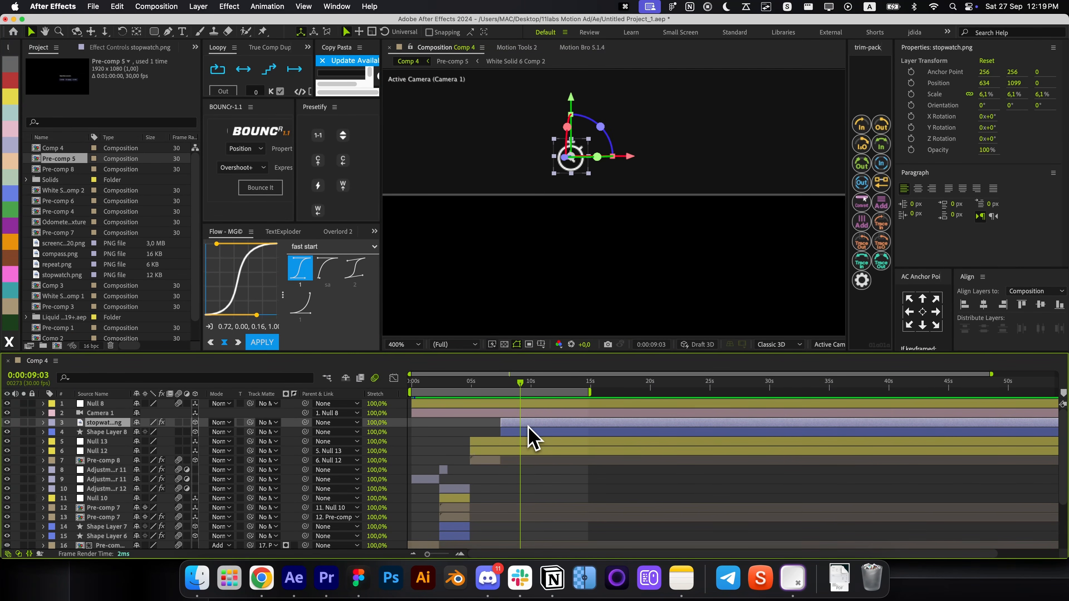
Create a text layer reading "22s" and centre its anchor point on the text
key(alt+shift+super+t)
text(22s)
key(super+Return)
key(alt+slash)
key(v)
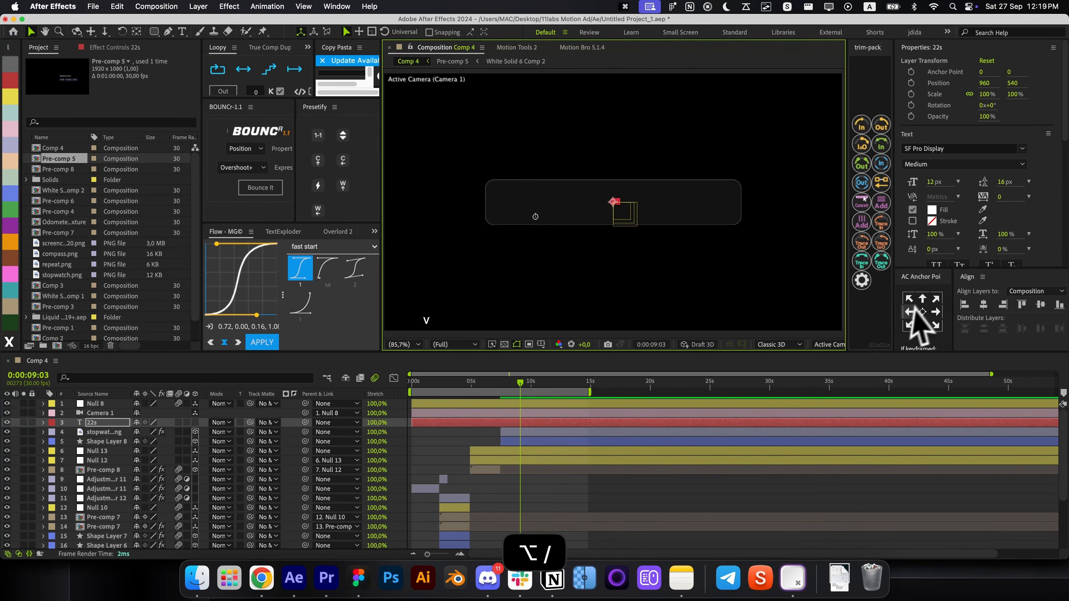
click(922, 312)
scroll(600, 201, up, 3)
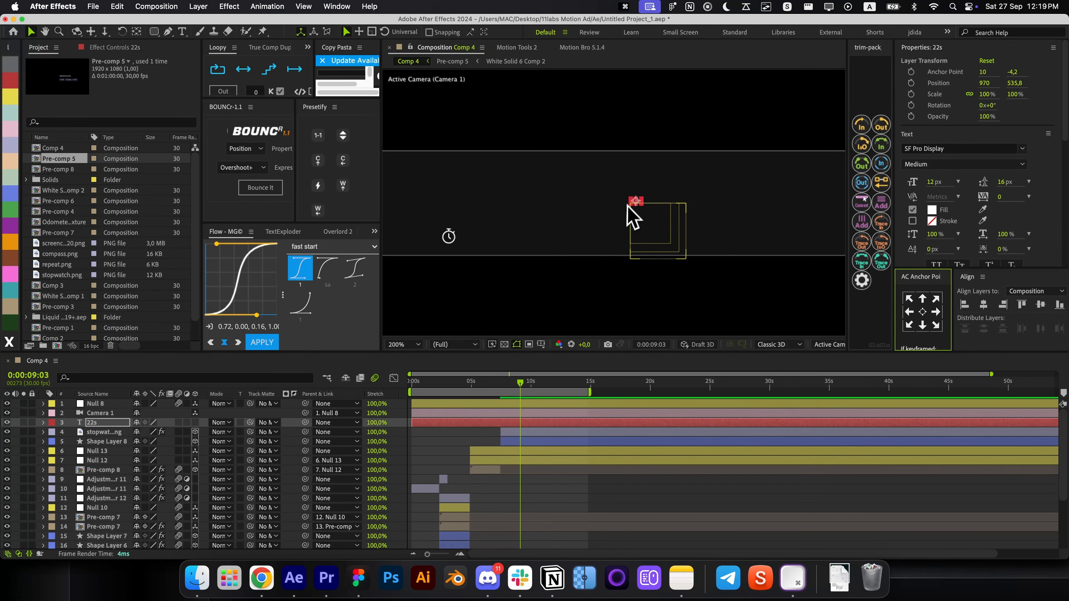
Make the 22s text a 3D layer and place it beside the stopwatch icon at about 676, 1098, scaled to 249.3%
drag(627, 206, 565, 243)
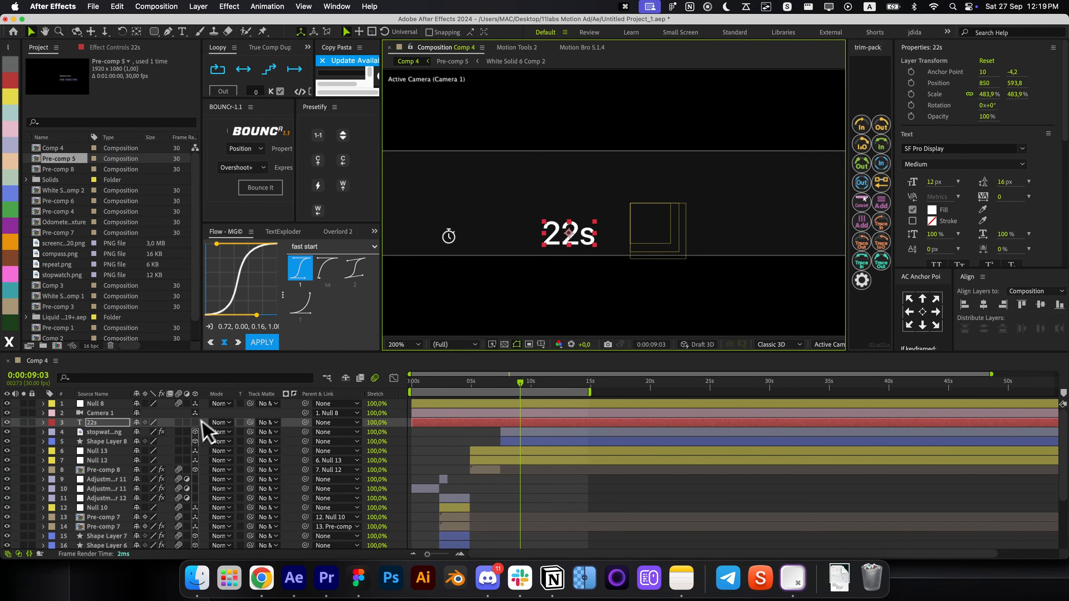
click(195, 423)
key(ctrl+Home)
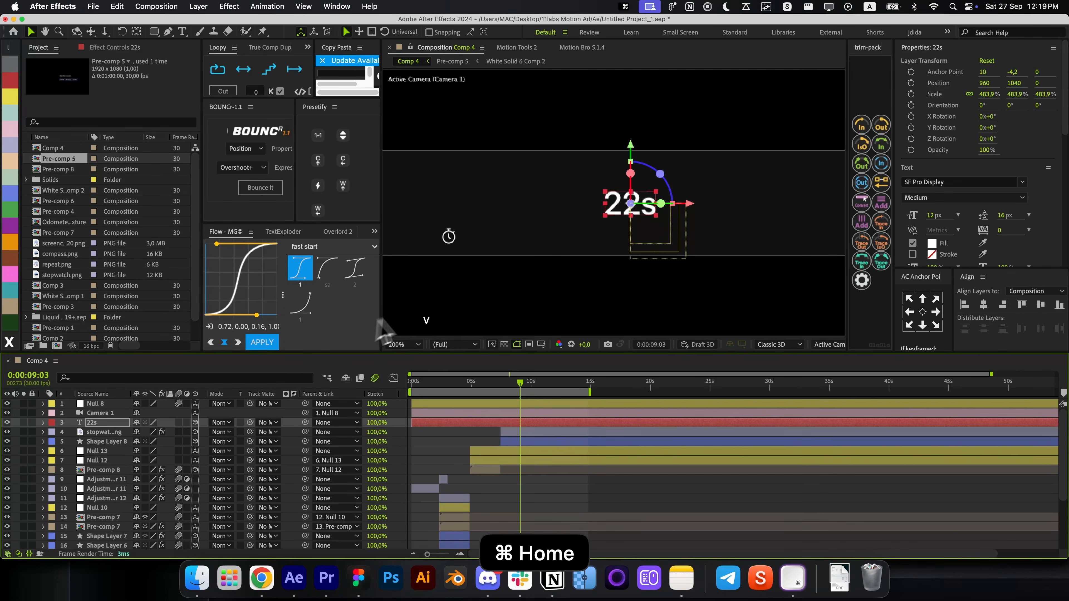
drag(602, 209, 549, 231)
scroll(450, 248, up, 2)
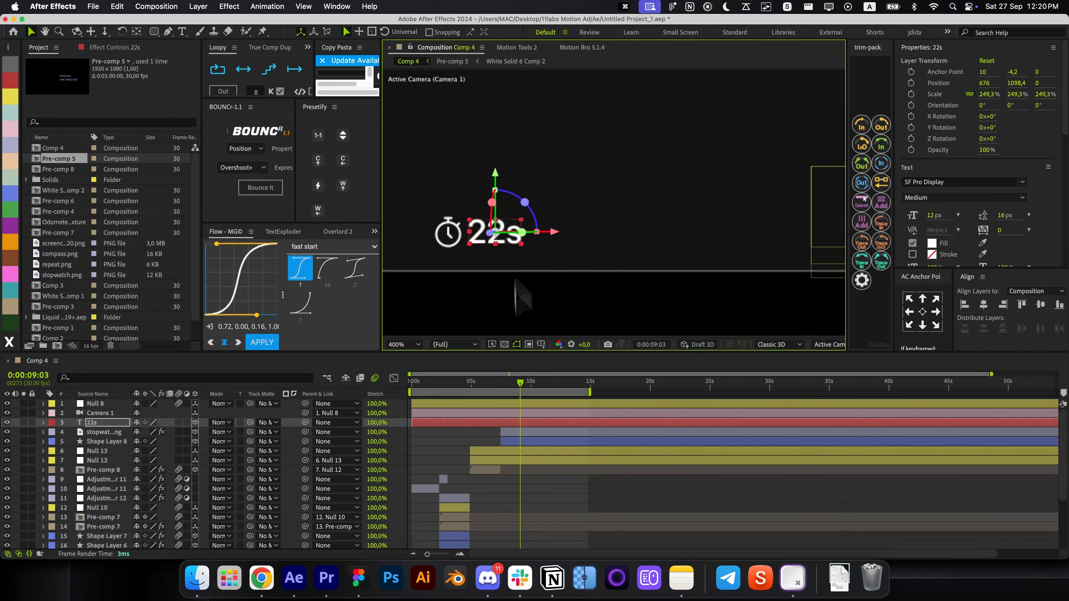
Shift the 22s layer in time so it starts together with the stopwatch layer
shift+click(525, 435)
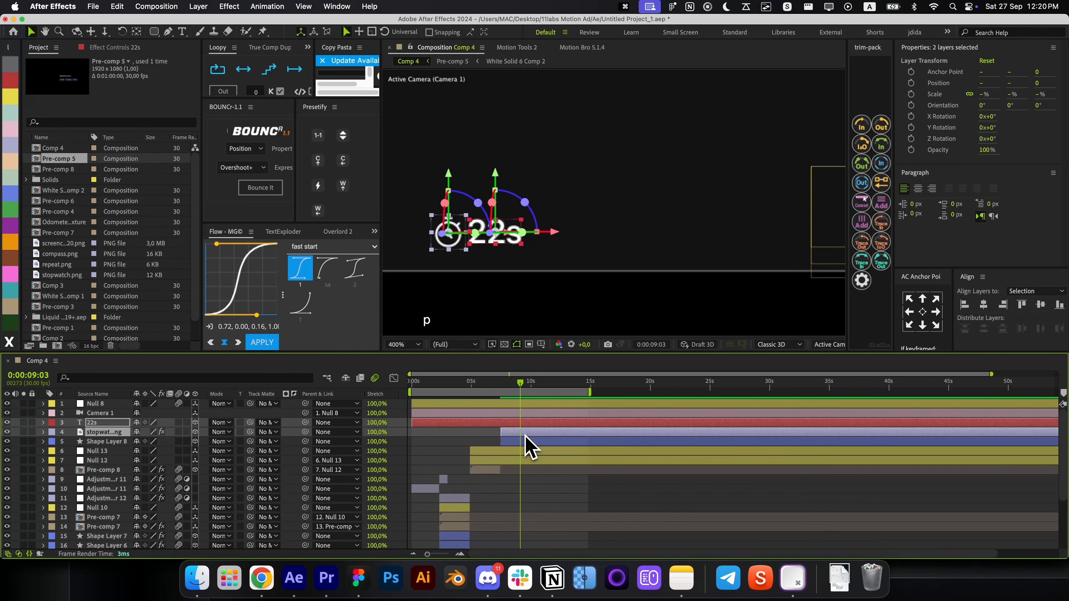
click(488, 441)
drag(484, 423, 540, 430)
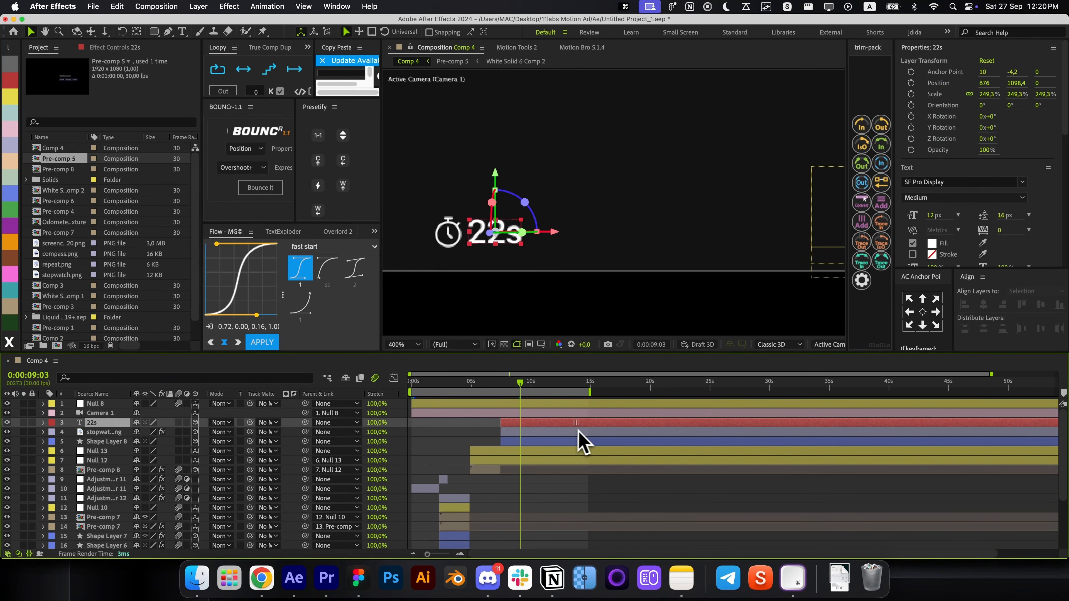
Reduce the 22s text to 206.6% scale and nudge it down to about 676, 1101 to align with the stopwatch icon
drag(469, 243, 475, 239)
key(super+shift+h)
key(Down)
key(Down)
key(Down)
key(Down)
key(Down)
key(Down)
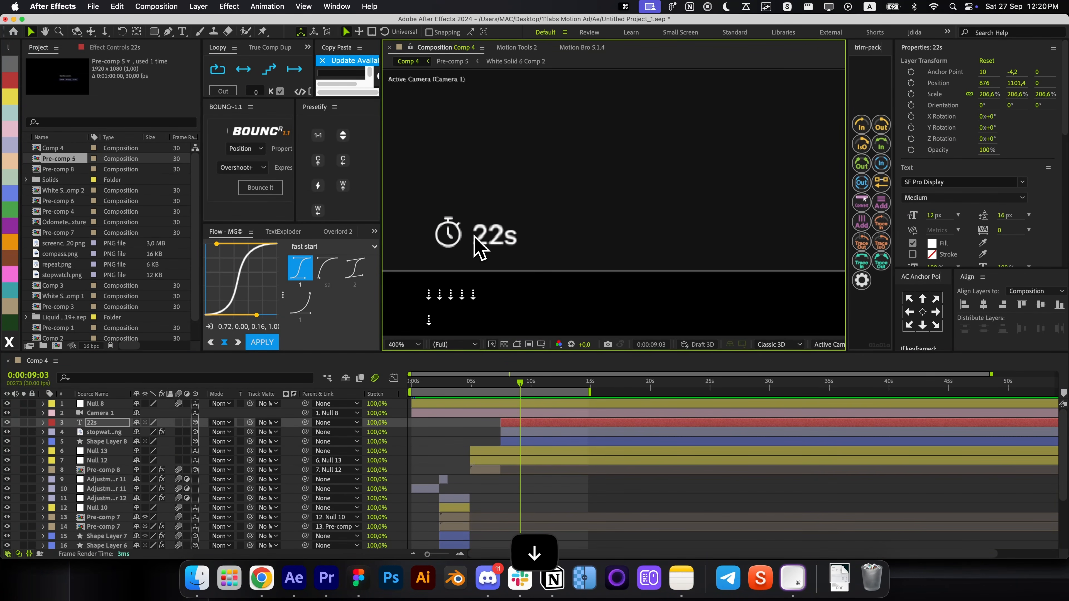
key(super+shift+h)
click(509, 432)
scroll(411, 255, up, 2)
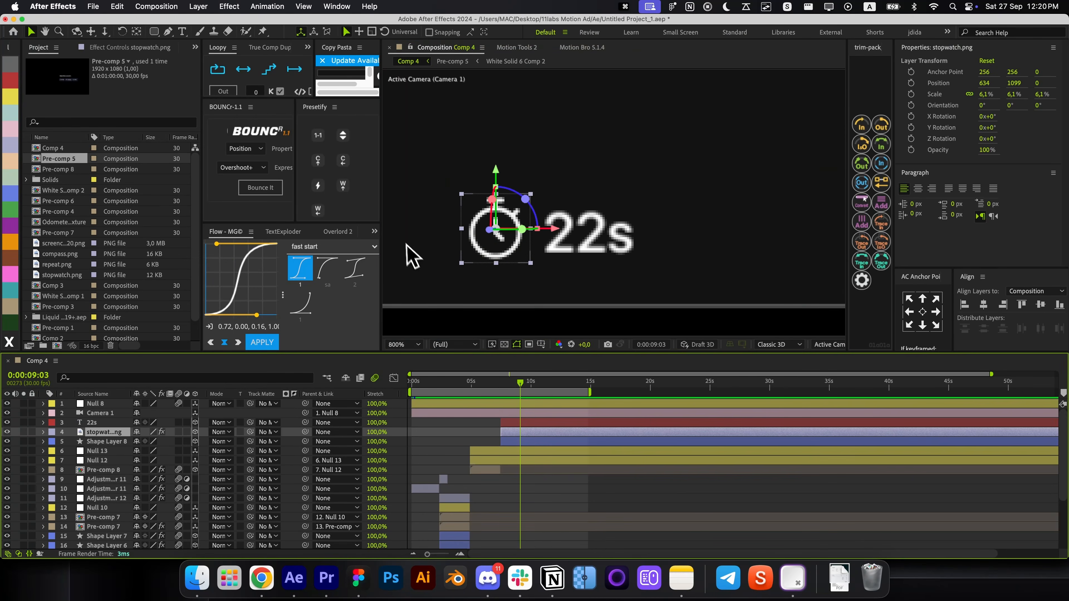
key(alt+slash)
click(485, 437)
scroll(534, 238, up, 2)
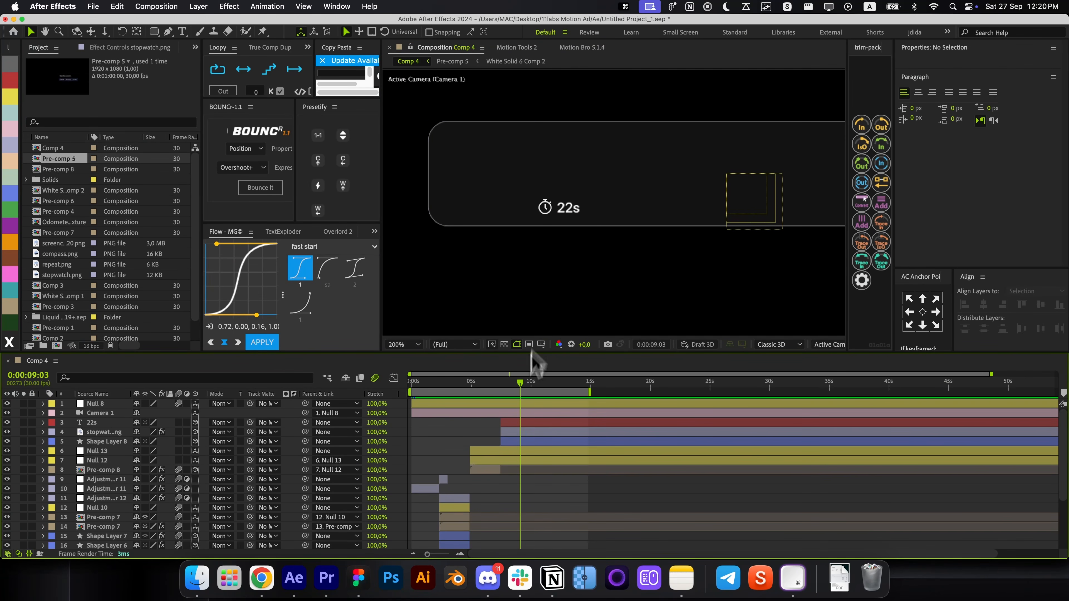
Duplicate the 22s text and stopwatch together and move the copies left, with the text at about 537, 1101
click(521, 423)
shift+click(521, 432)
key(super+d)
key(super+bracketleft)
key(super+bracketleft)
key(super+bracketright)
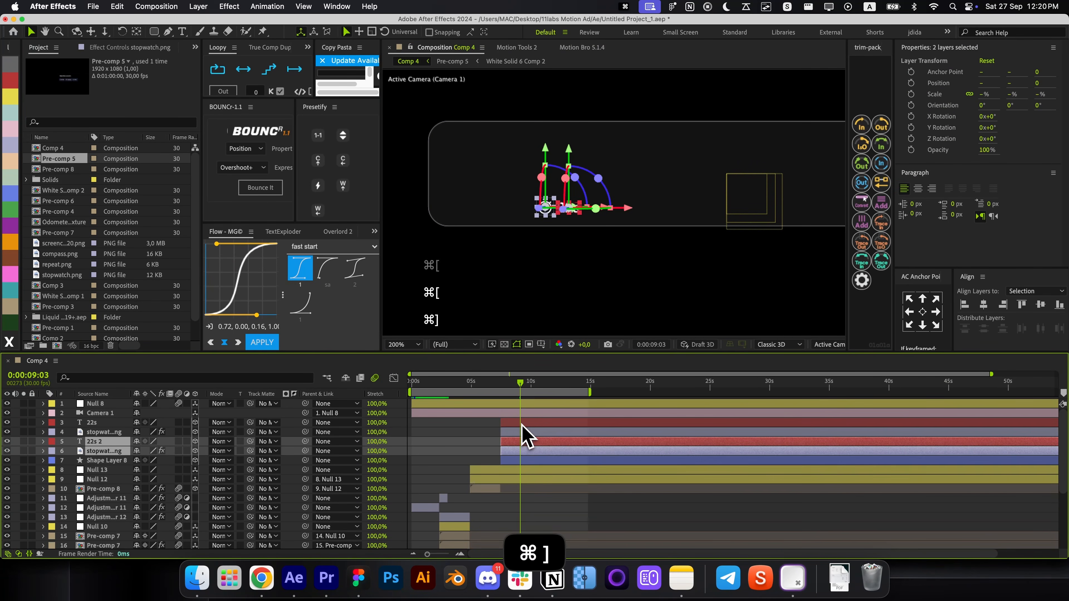
drag(622, 207, 541, 218)
Change the duplicated label's text to "Loop" and hide the layer controls
double_click(514, 442)
text(Loop)
key(super+Return)
key(super+shift+h)
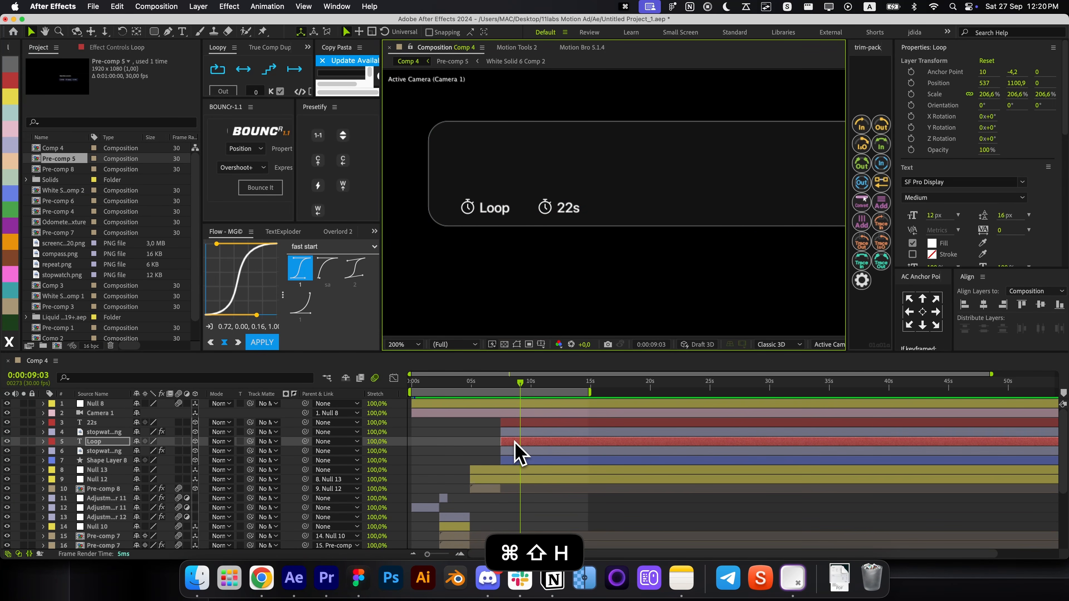
Nudge the Loop text and its stopwatch icon slightly left and up within the box
shift+click(514, 448)
key(shift+Left)
key(shift+Left)
key(shift+Right)
key(shift+Up)
key(shift+Left)
key(shift+Right)
click(516, 460)
scroll(980, 236, down, 3)
click(985, 258)
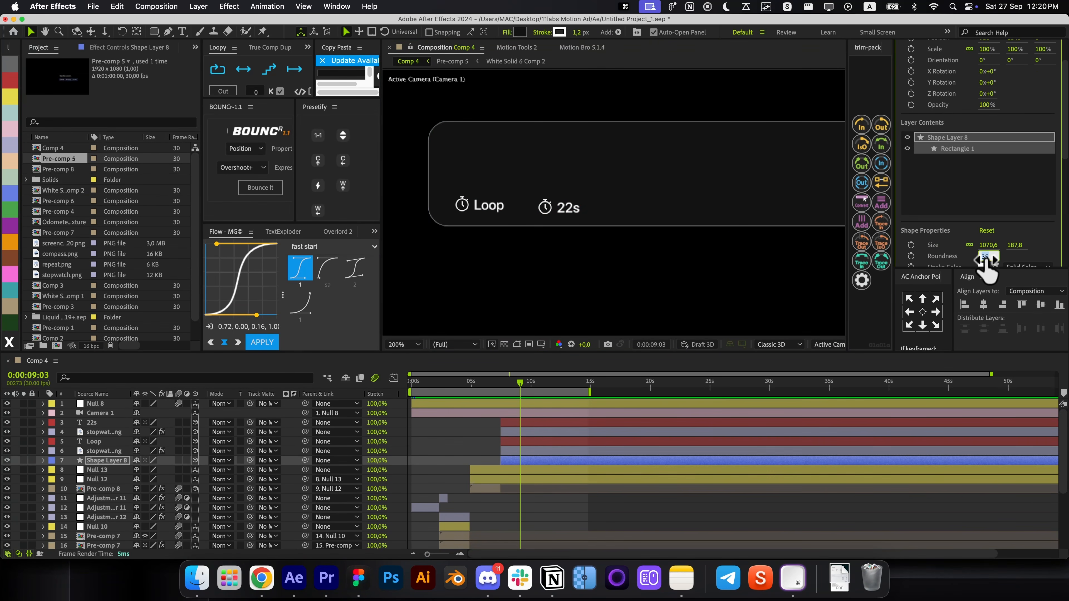
click(554, 453)
Nudge the Loop pair and the 22s pair left to tighten their spacing near the box's lower-left corner
shift+click(537, 424)
key(shift+Left)
click(537, 430)
shift+click(537, 425)
key(shift+Left)
key(shift+Left)
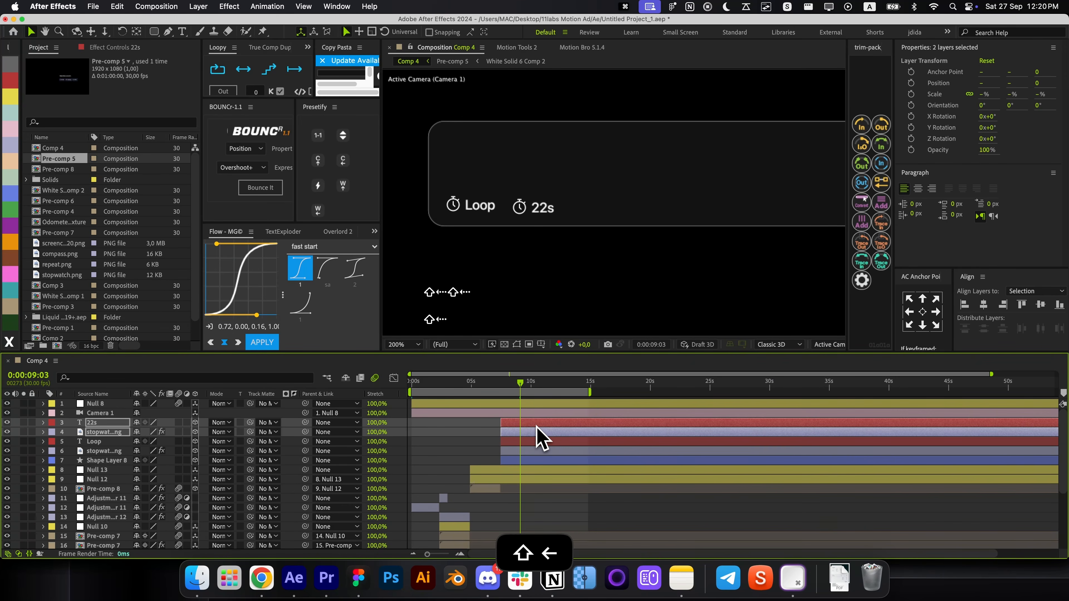
Replace the 22s pair with a duplicate of the Loop pair and place another copy farther right in the row
key(shift+Right)
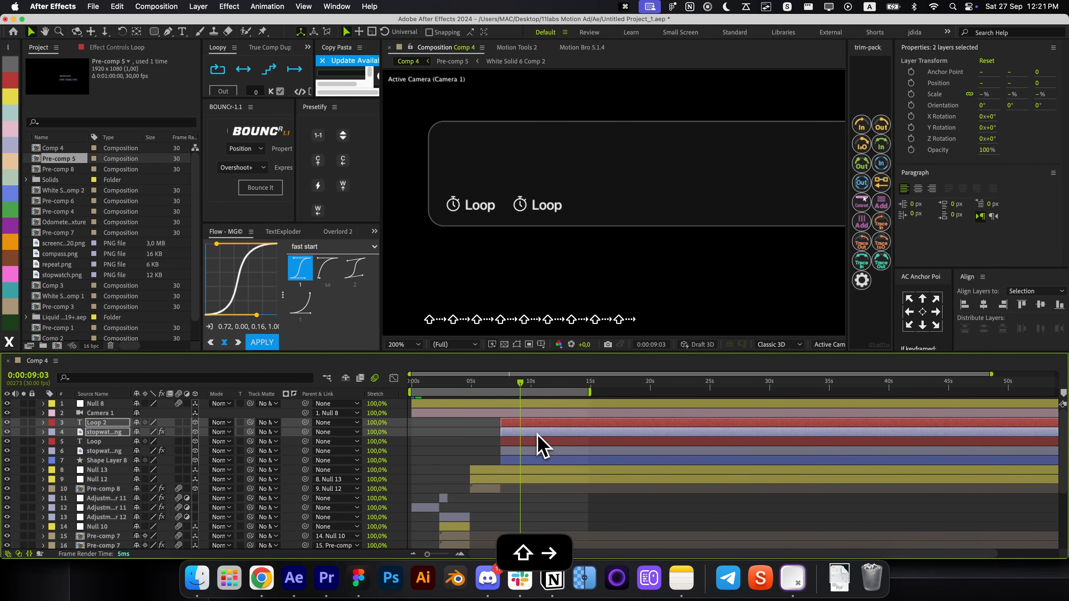
key(super+d)
key(super+[)
key(shift+Right)
key(shift+Right)
key(shift+Right)
key(shift+Right)
key(shift+Right)
key(shift+Right)
key(shift+Right)
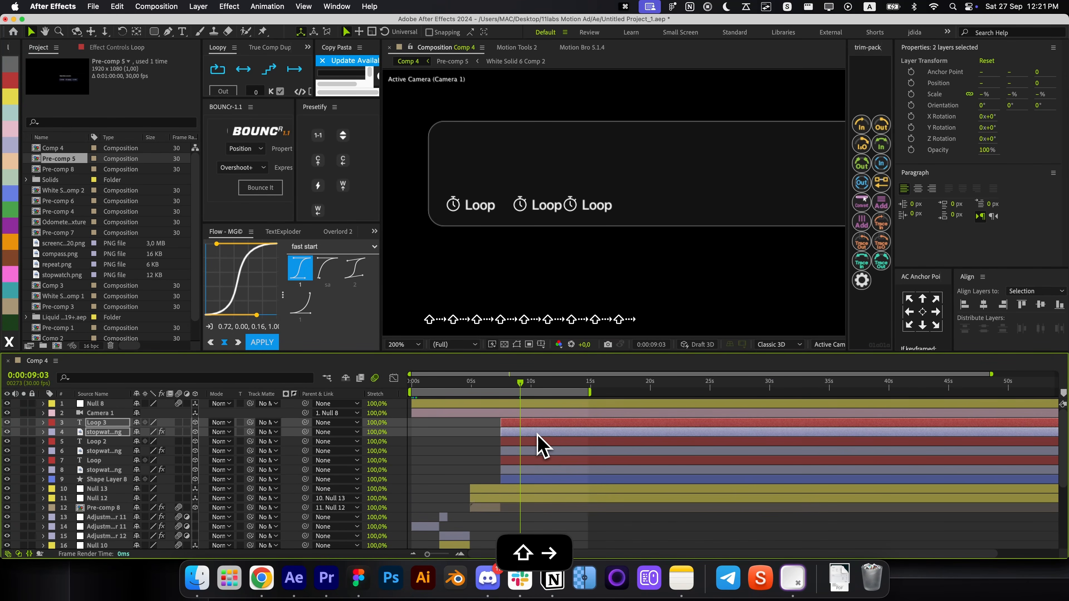
Change the middle label's text to "22s" and reposition the third Loop pair to even out the gaps
key(super+Down)
double_click(540, 441)
text(22s)
key(super+Return)
key(v)
click(538, 432)
shift+click(538, 424)
key(shift+Left)
key(shift+Right)
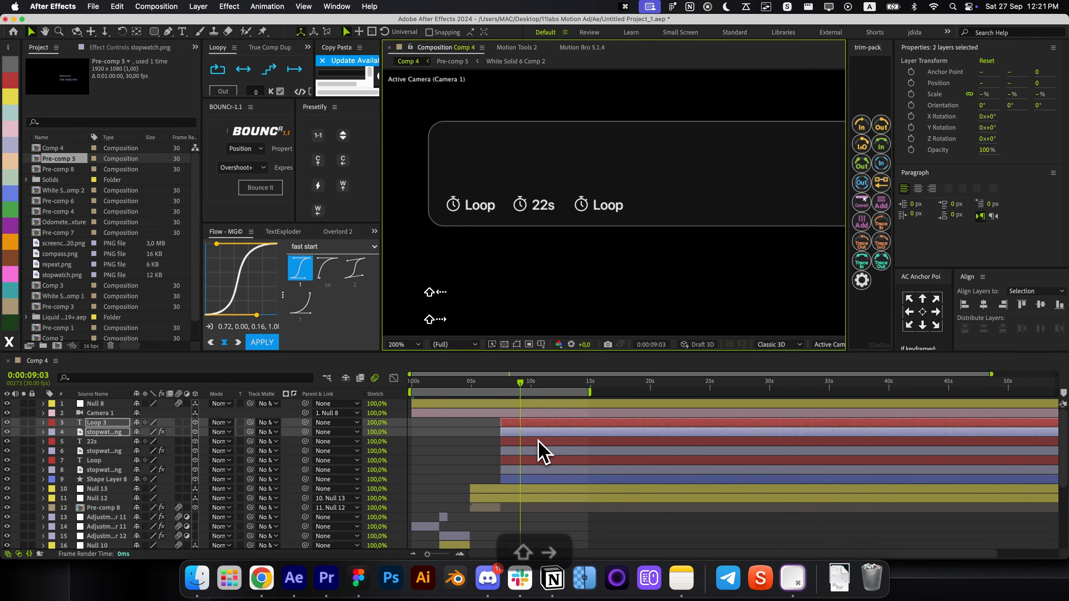
Duplicate the third Loop text and stopwatch pair and move the copy right as a fourth item
key(super+d)
key(super+[)
key(shift+Right)
key(shift+Right)
key(shift+Right)
key(shift+Right)
key(shift+Right)
key(shift+Right)
key(shift+Right)
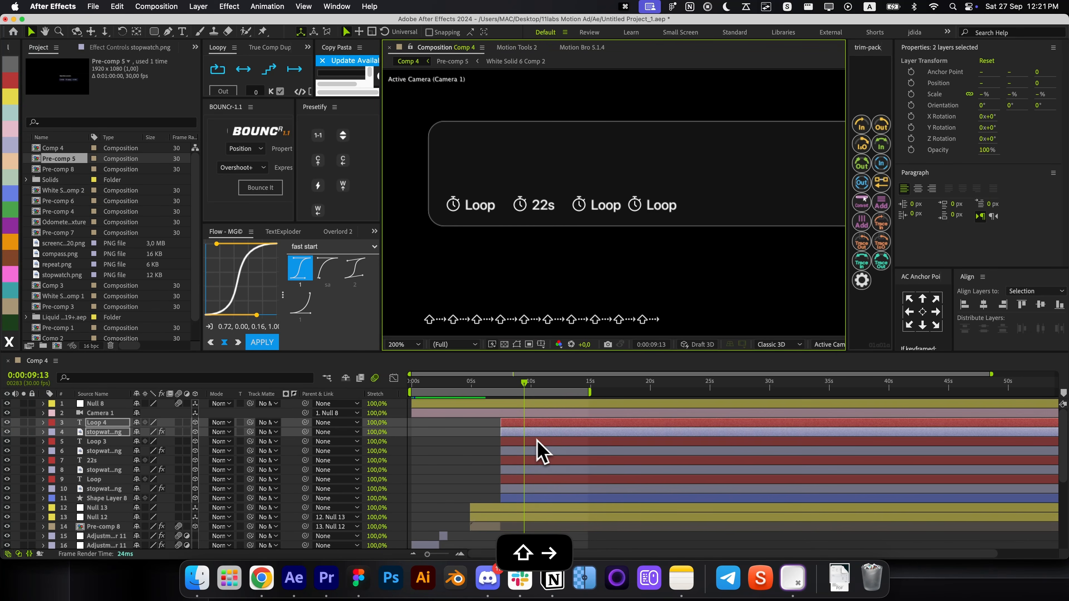
Delete the fourth item's stopwatch, change its text to "HQ" and nudge it left, then save the project
click(505, 432)
key(BackSpace)
double_click(536, 423)
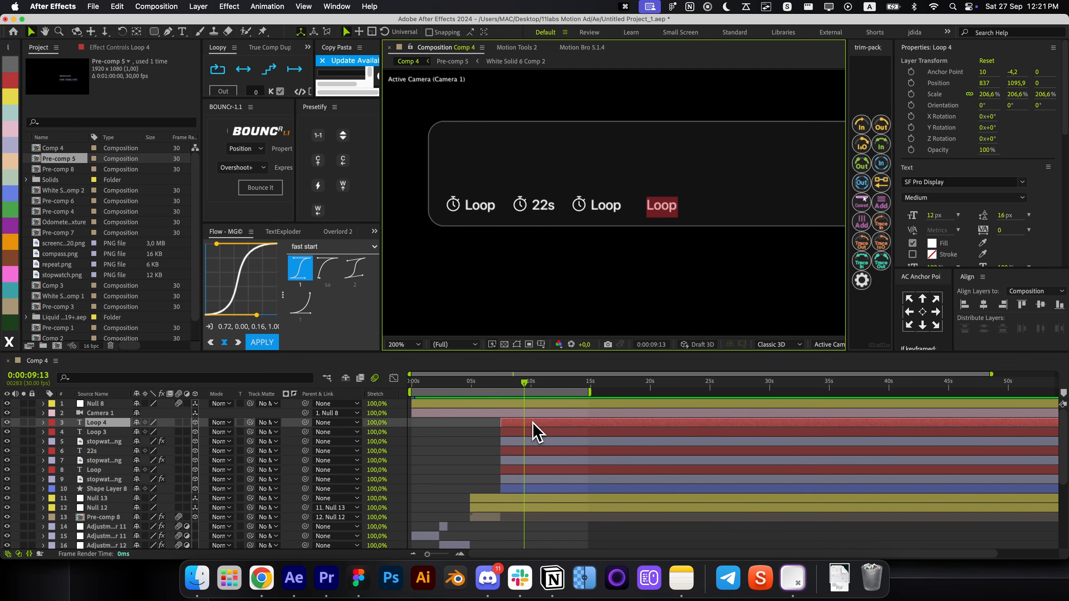
text(HQ)
key(super+Return)
key(v)
key(shift+Left)
key(shift+Left)
key(super+Return)
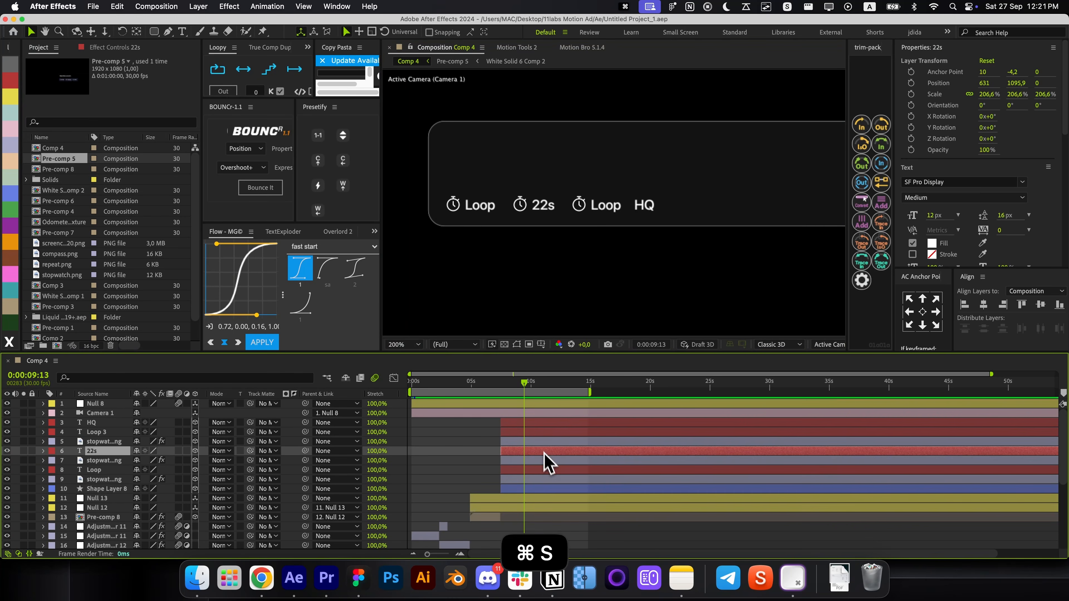
Change the third label's text from Loop to "30%"
double_click(535, 450)
double_click(525, 433)
text(30%)
key(super+Return)
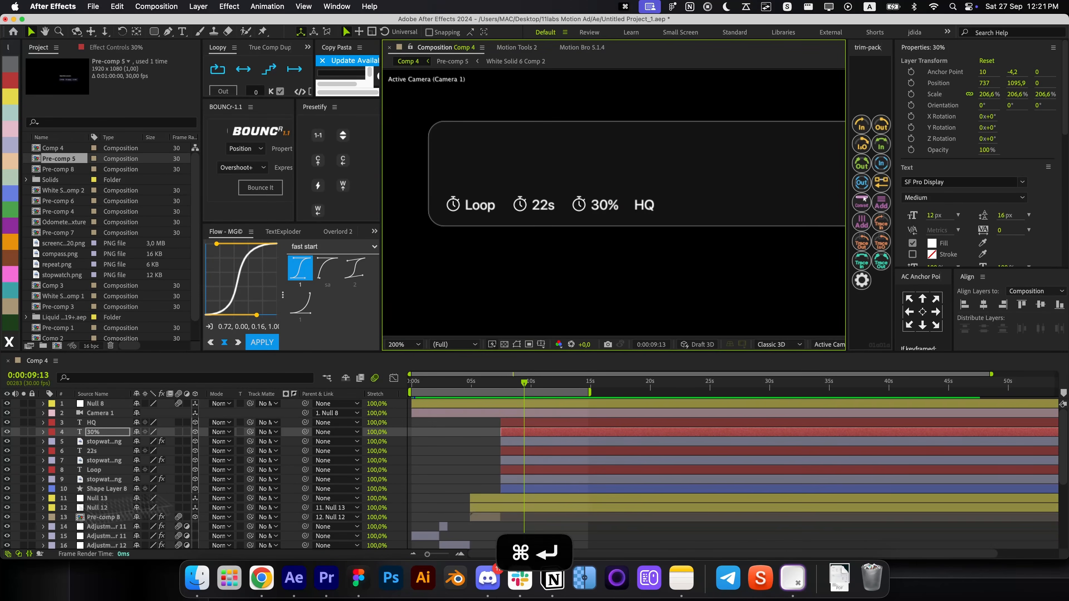
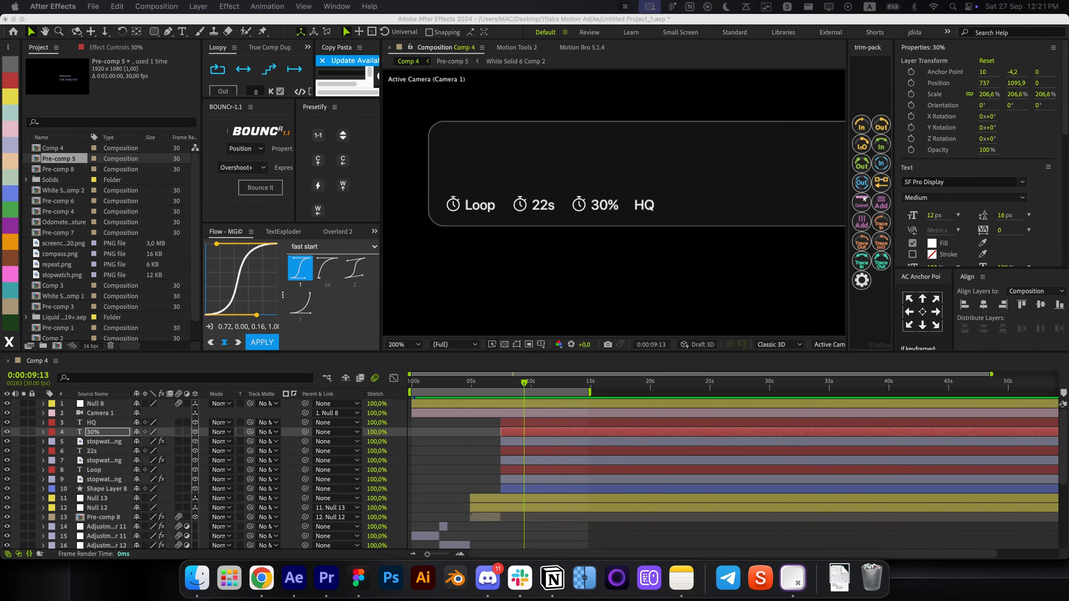
Apply the Num preset to the 22s text layer and set its symbol to Custom Trailing
click(527, 451)
key(alt+space)
text(num)
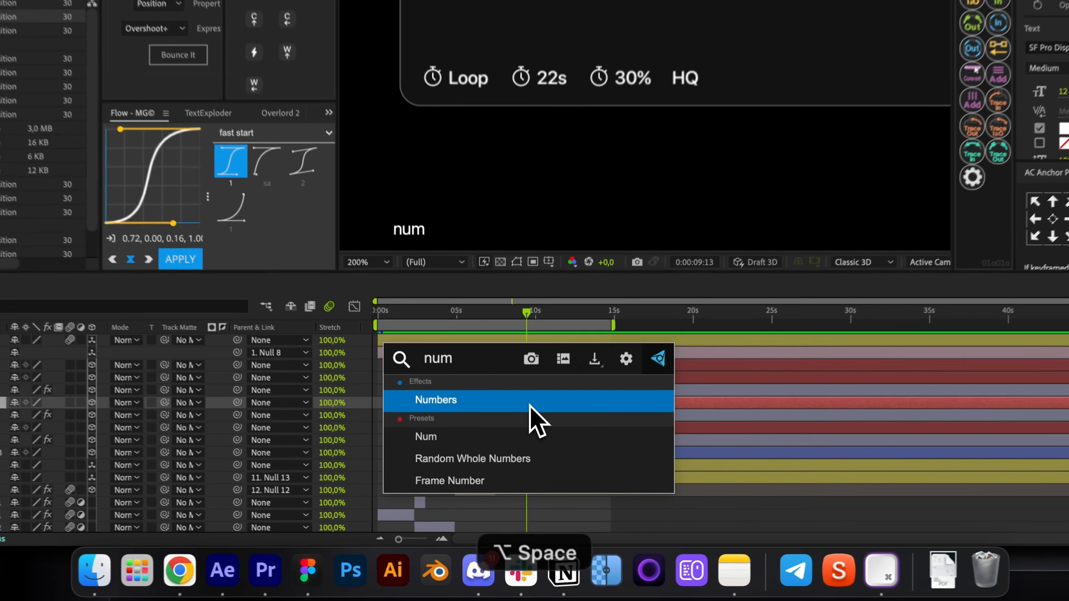
key(Down)
key(Return)
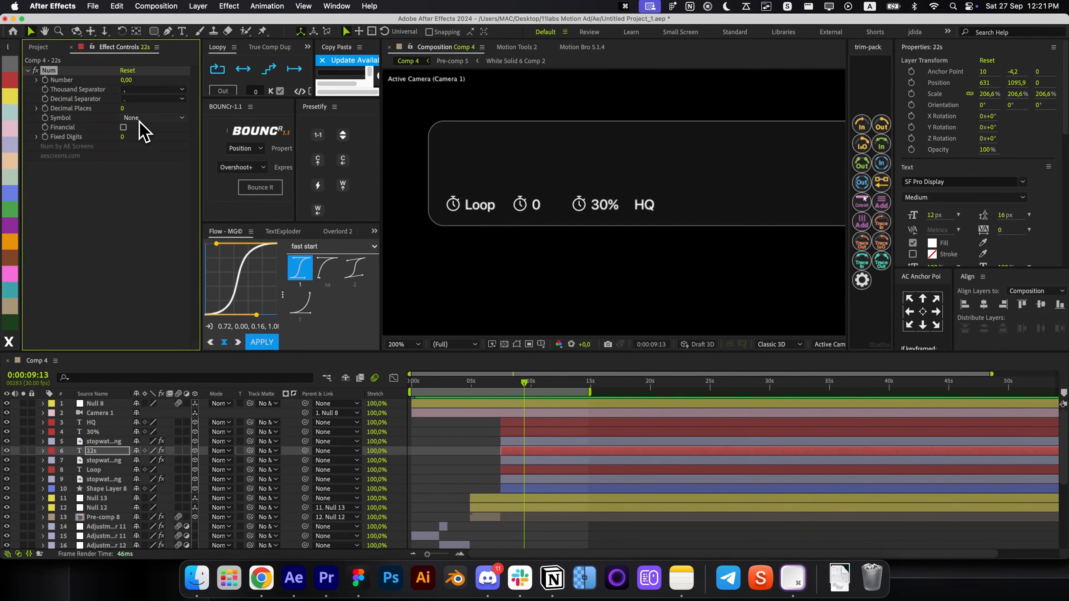
click(160, 115)
click(171, 179)
Replace the 22s layer's source text with "s" and set the Num effect's number to 22
double_click(552, 453)
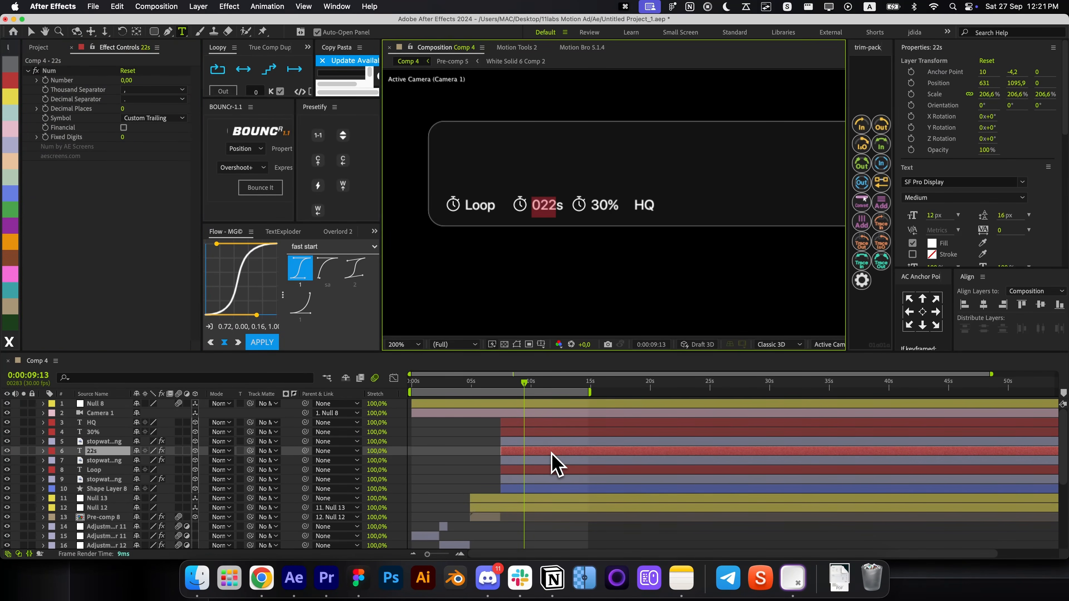
key(BackSpace)
text(s)
key(ctrl+Return)
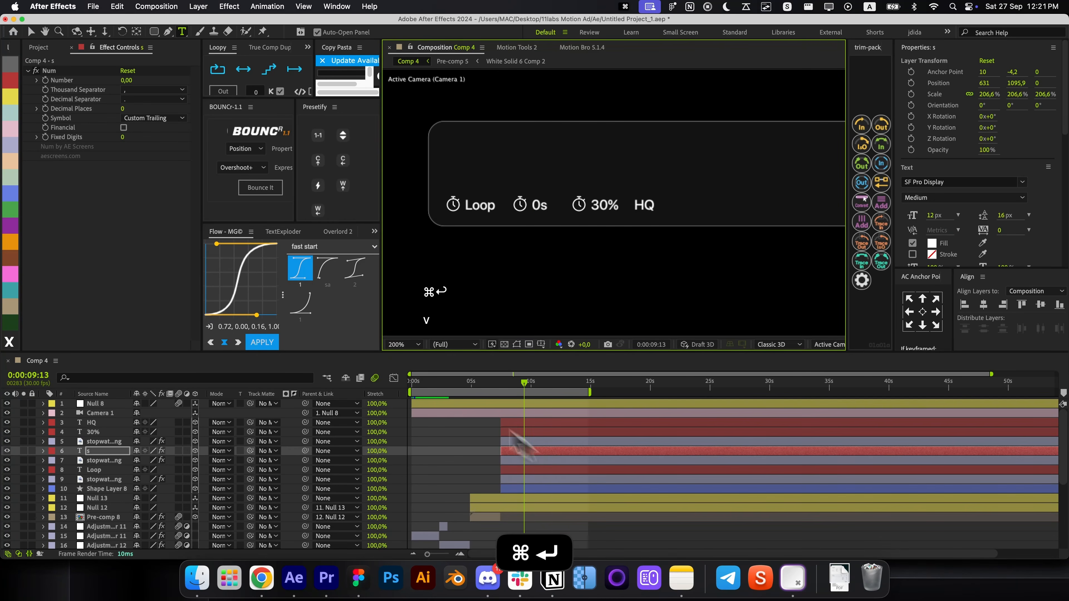
click(127, 80)
text(22)
click(478, 464)
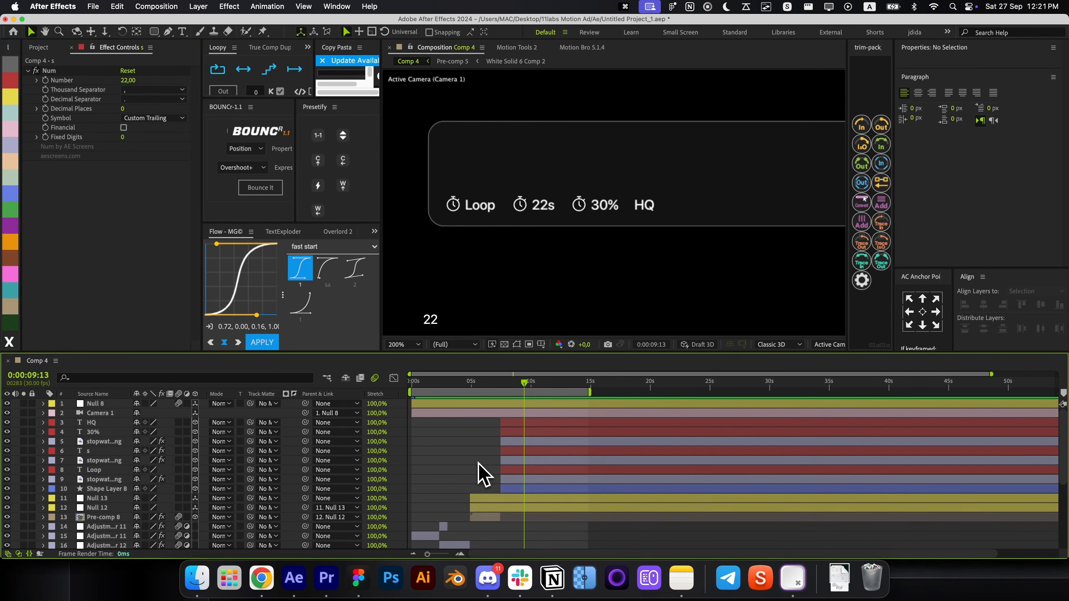
Switch to Chrome to get the Flaticon loop icon as a PNG and import loop.png into the After Effects project
click(261, 578)
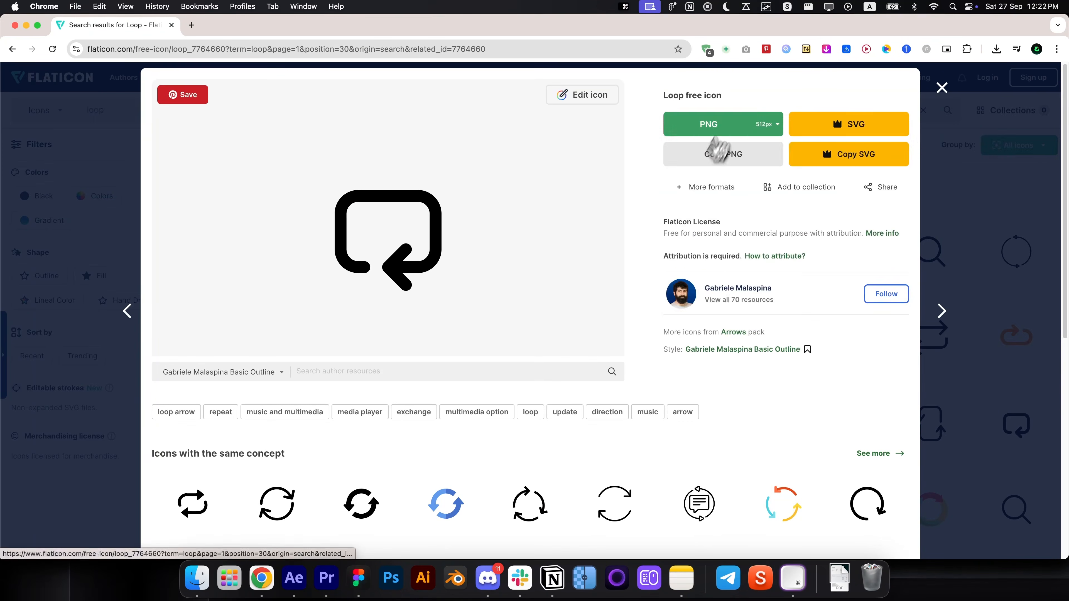
click(711, 148)
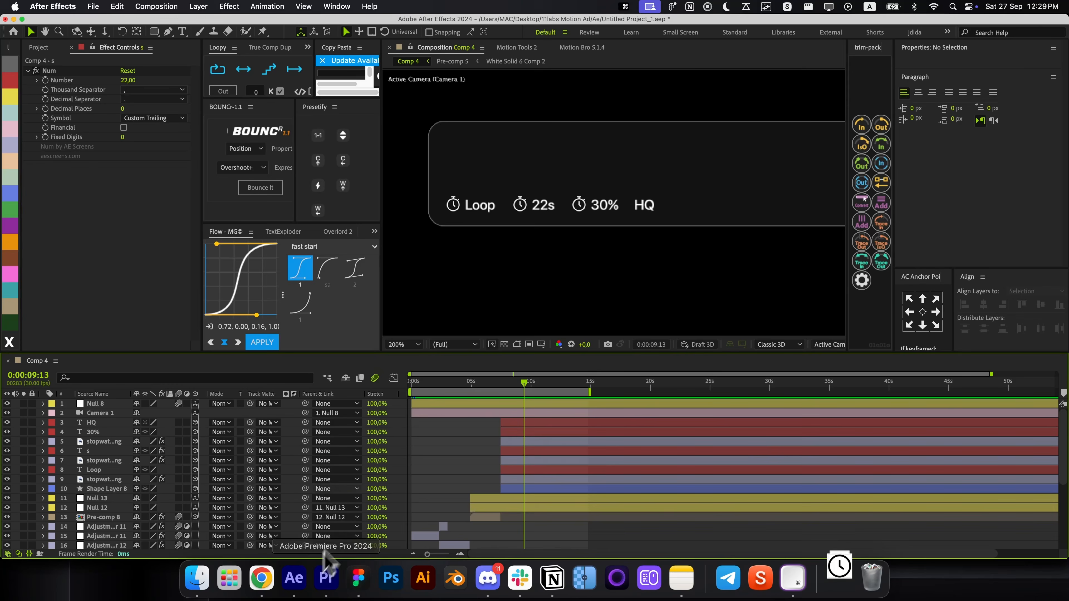
key(super+0)
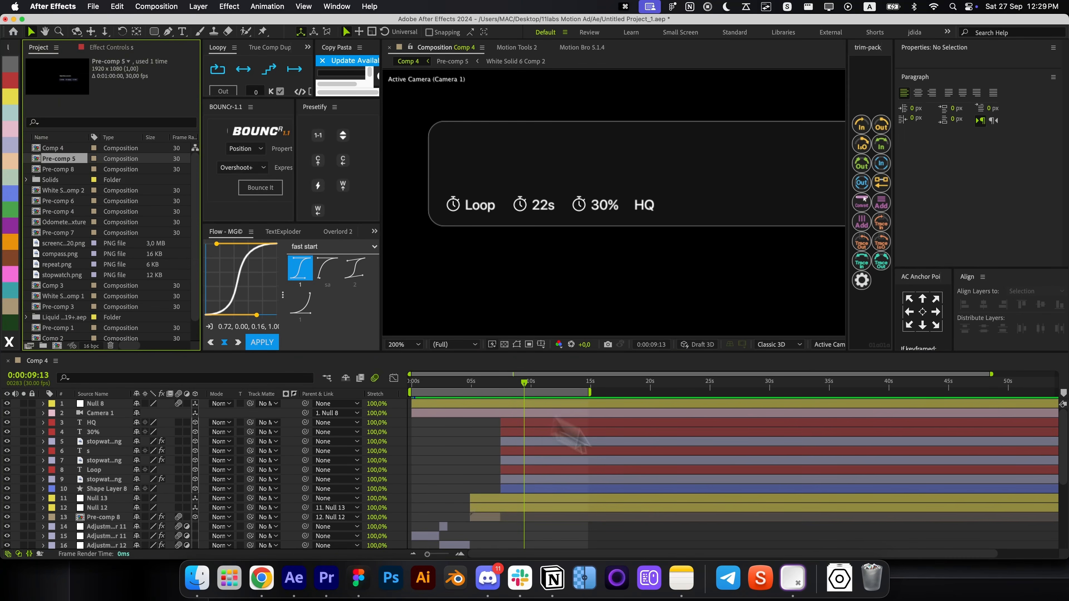
click(839, 578)
drag(851, 419, 172, 249)
Replace the stopwatch beside Loop with loop.png and the one beside 22s with an imported clock.png
click(524, 480)
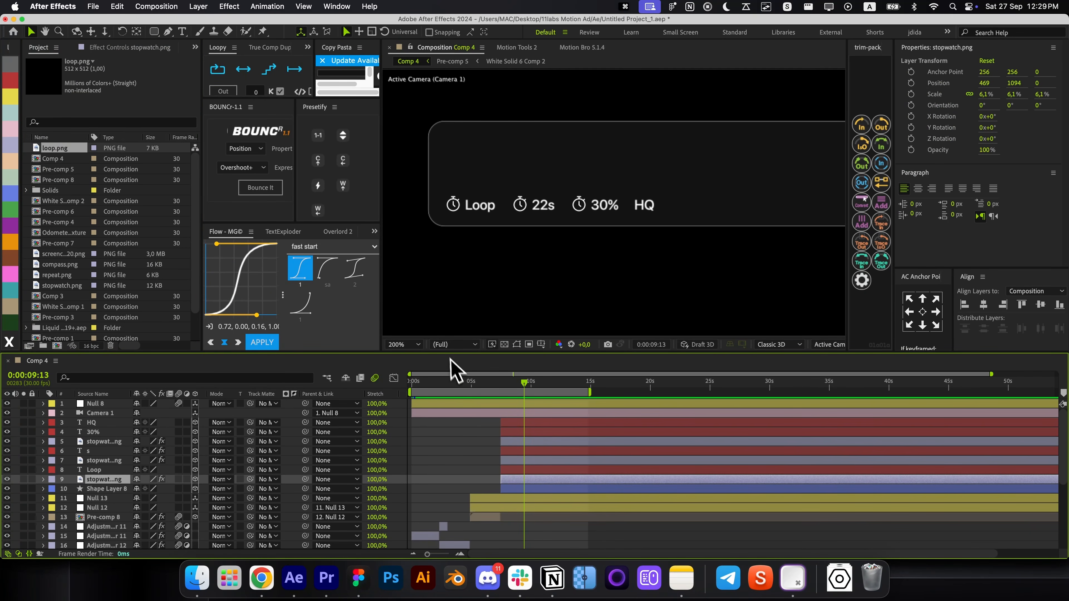
key(super+shift+h)
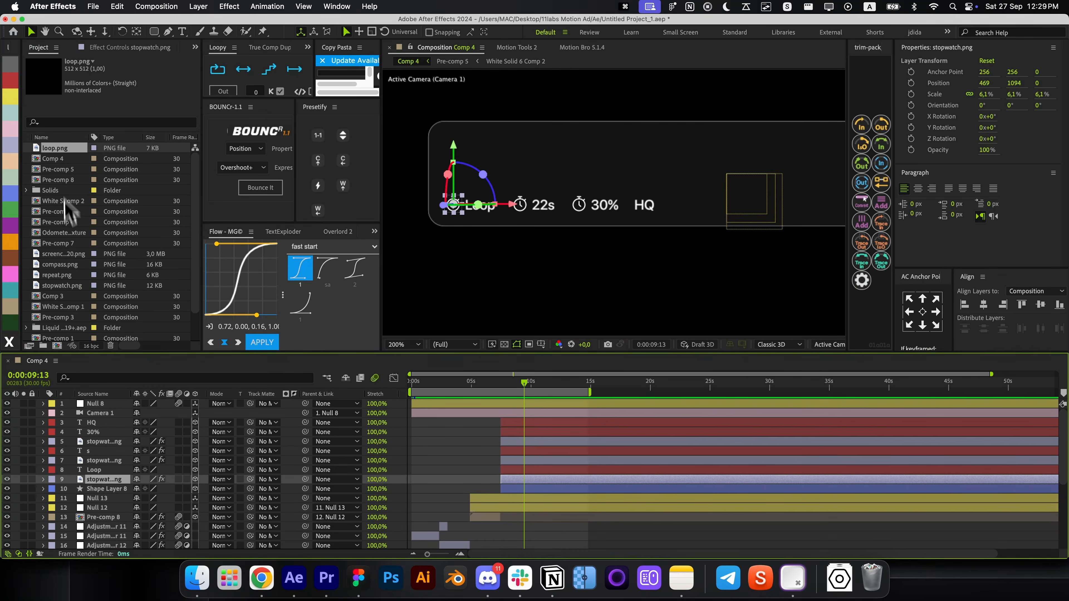
drag(64, 150, 121, 484)
click(840, 577)
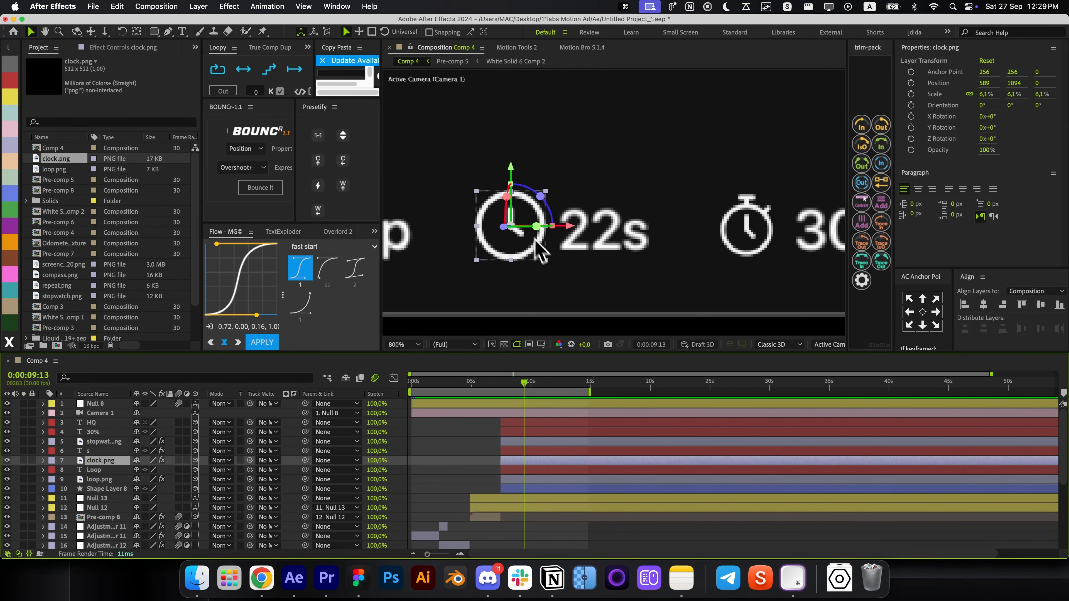
Replace the stopwatch beside 30% with an imported setting.png and scale the clock icon to 4.9%
click(103, 488)
drag(115, 455, 112, 443)
click(674, 257)
Pre-compose the clock.png layer, leaving all attributes in Comp 4
click(570, 206)
key(super+shift+c)
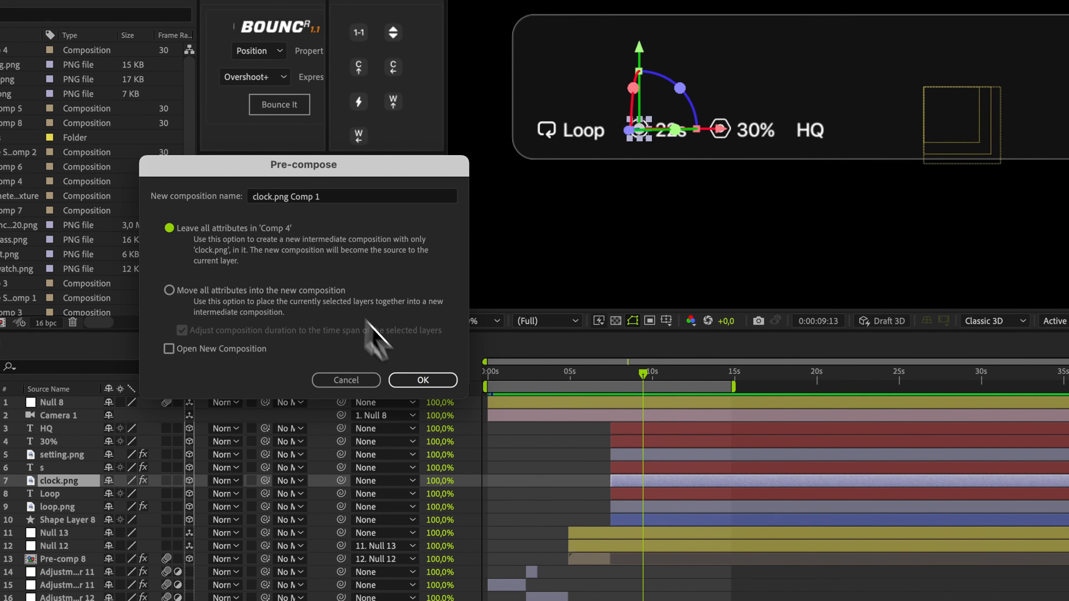
click(423, 379)
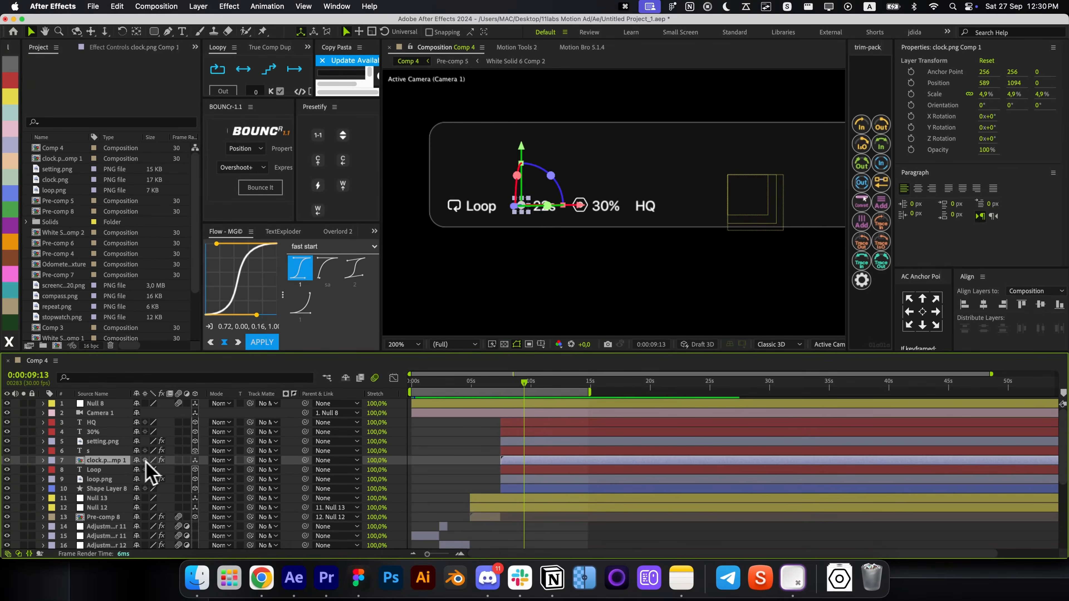
Open the pre-composed clock composition and show its transparency grid with the comp fitted to the viewer
double_click(117, 461)
key(super+a)
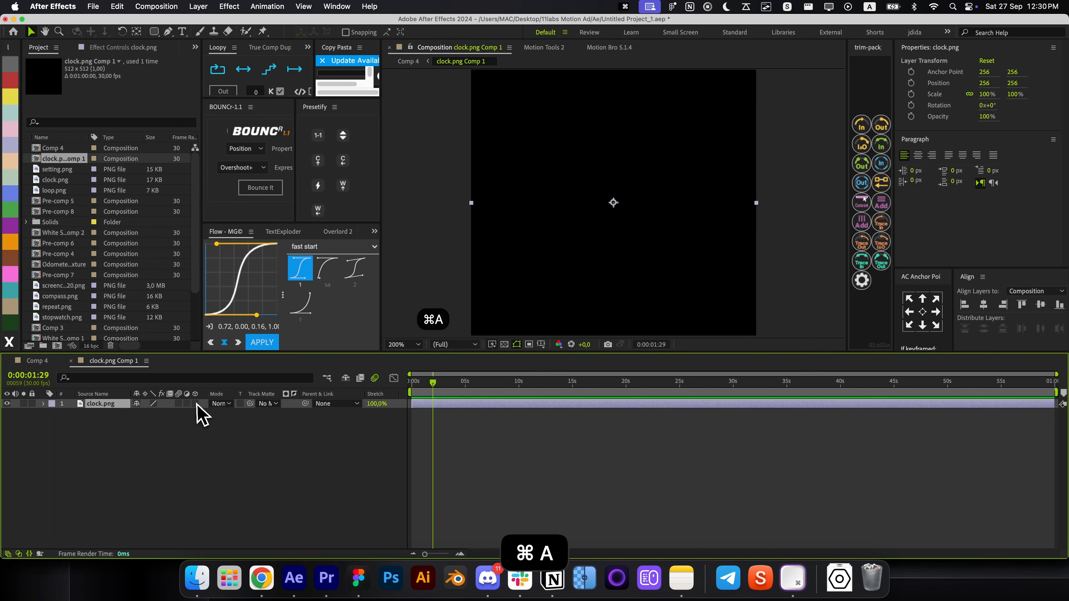
click(195, 404)
click(465, 471)
key(super+a)
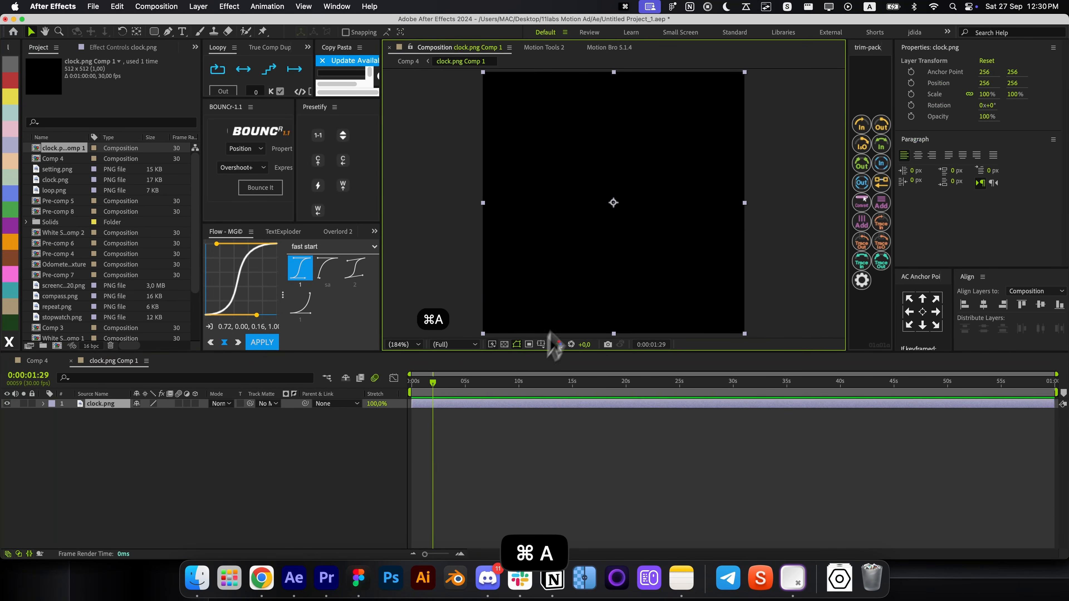
click(505, 345)
Mask the clock.png layer with a rounded rectangle drawn around the clock hands only
key(q)
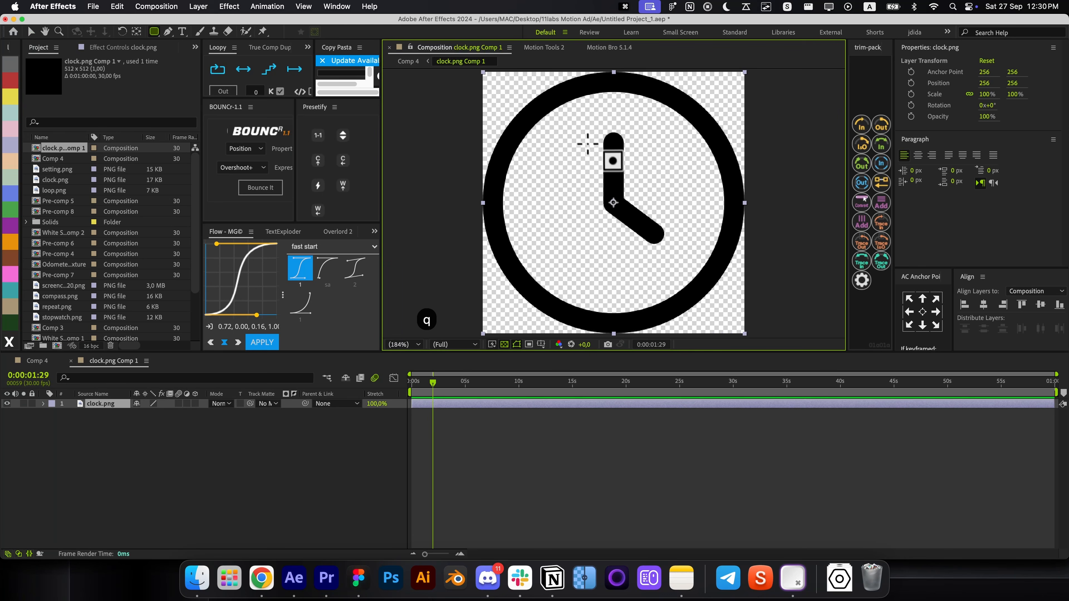
drag(582, 124, 643, 203)
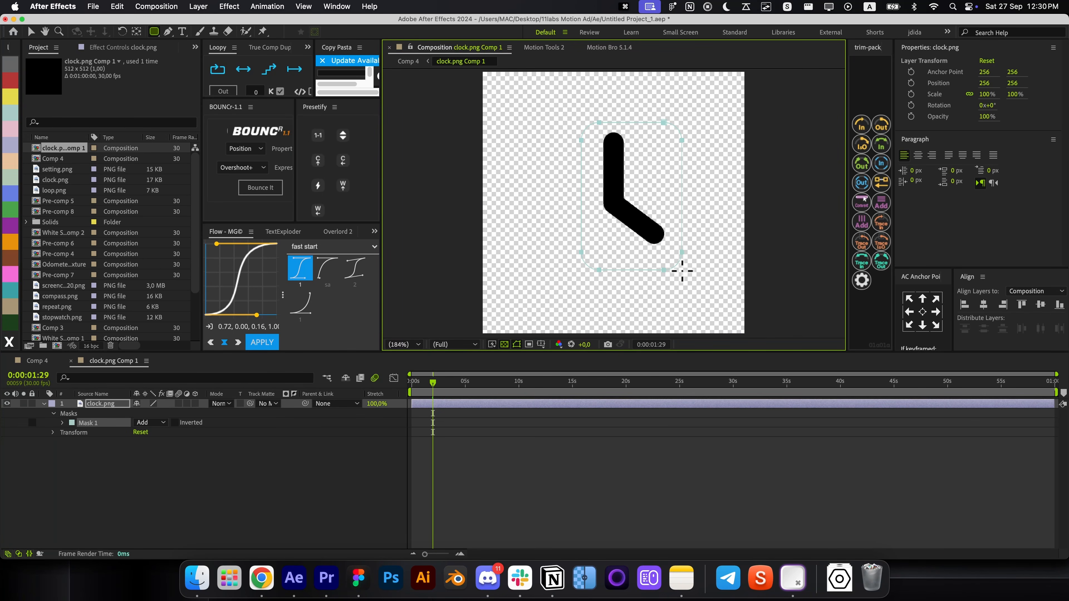
drag(682, 271, 683, 267)
key(m)
click(535, 419)
key(v)
click(490, 403)
Duplicate the masked clock.png layer and set the duplicate's mask mode to Subtract
key(super+d)
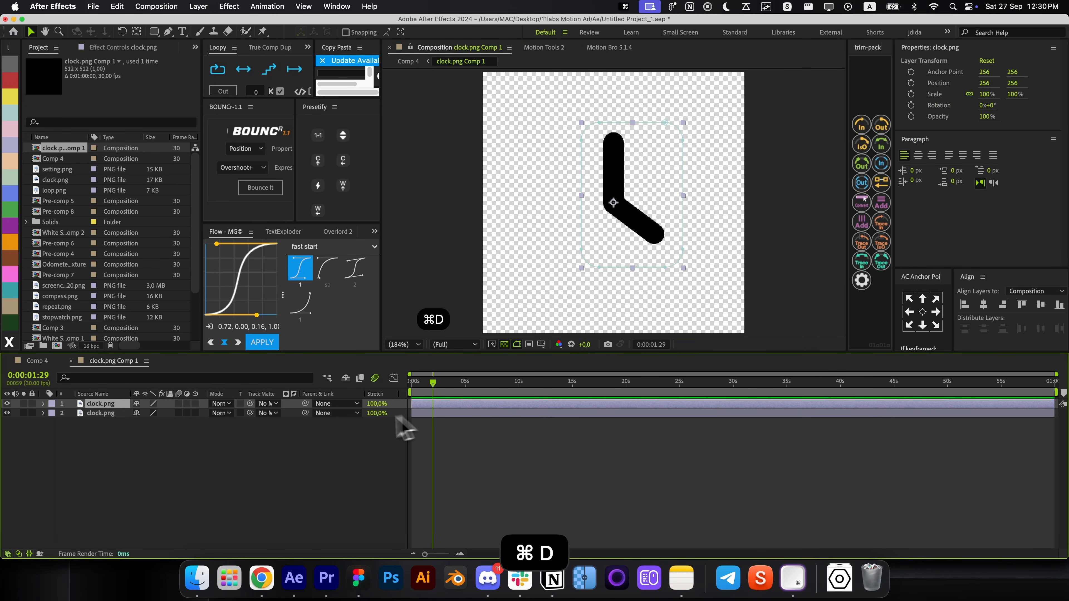
key(m)
click(153, 413)
click(162, 448)
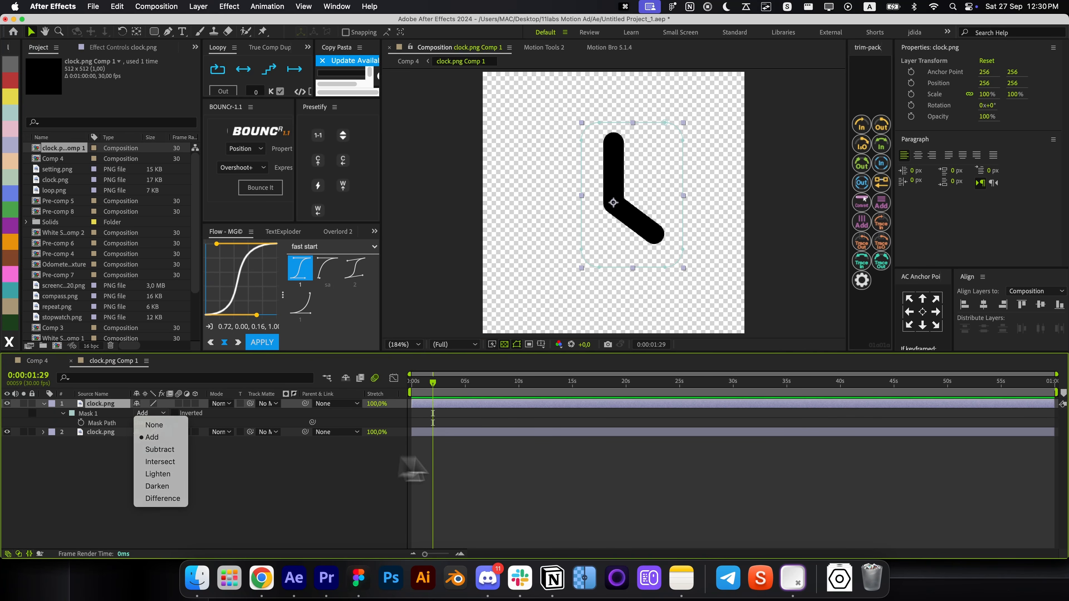
click(505, 460)
key(r)
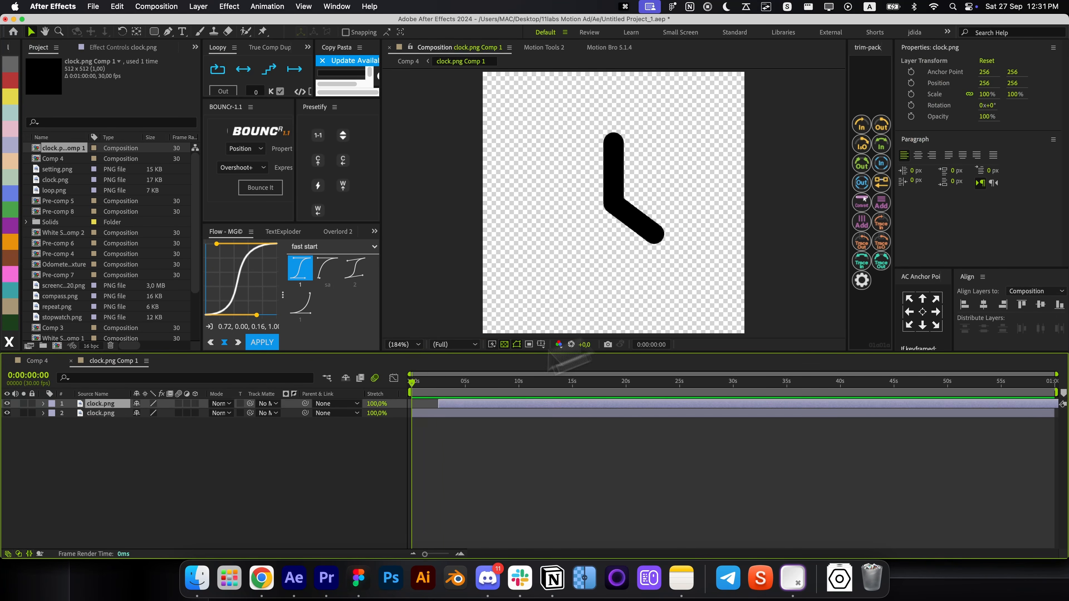
key(super+z)
key(super+z)
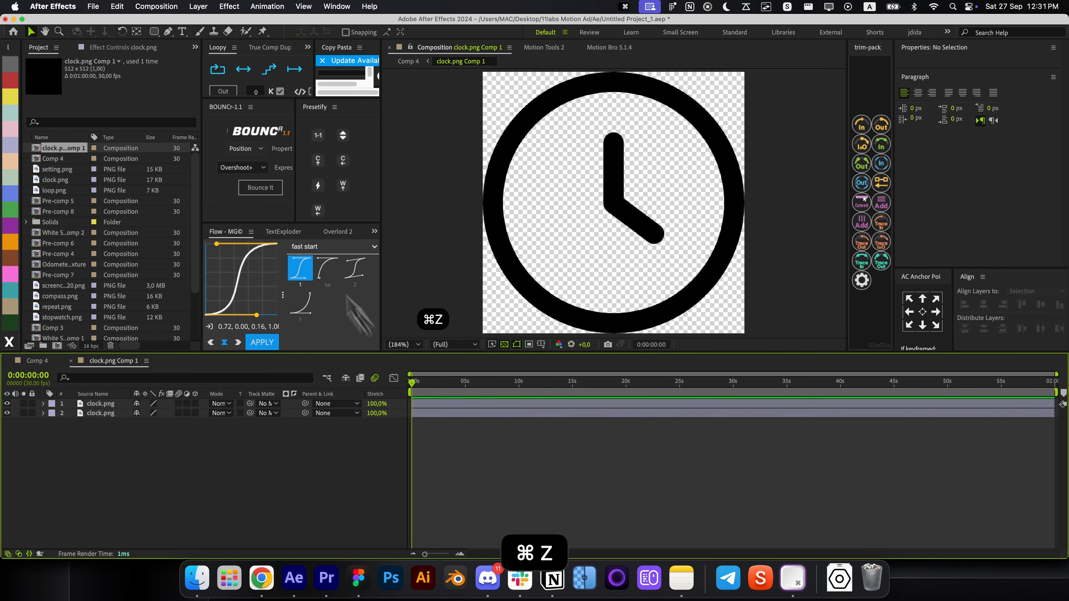
Draw a circle shape layer about 452 px across over the clock's outer ring
key(q)
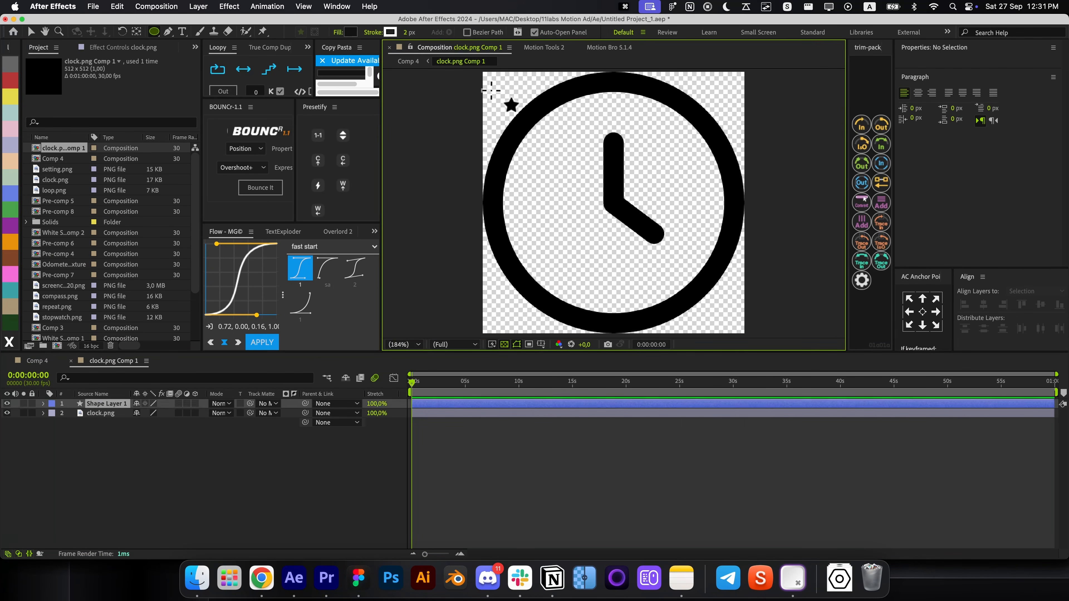
drag(489, 87, 728, 270)
key(r)
key(r)
key(v)
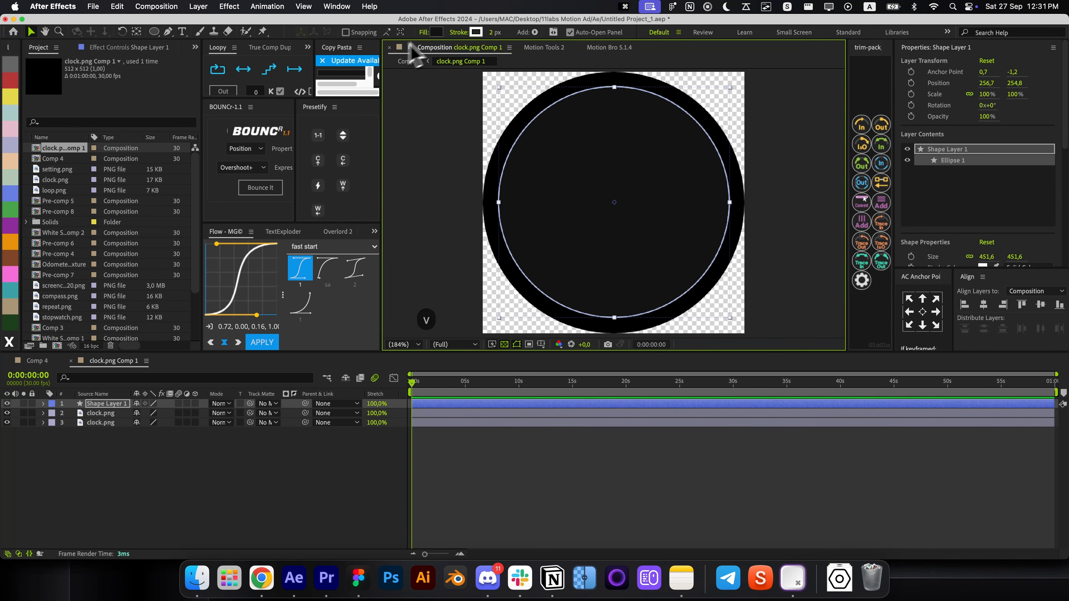
Remove the circle shape's fill and widen its stroke to 47 px
alt+click(438, 32)
alt+click(438, 33)
alt+click(438, 32)
key(r)
key(r)
drag(493, 33, 529, 42)
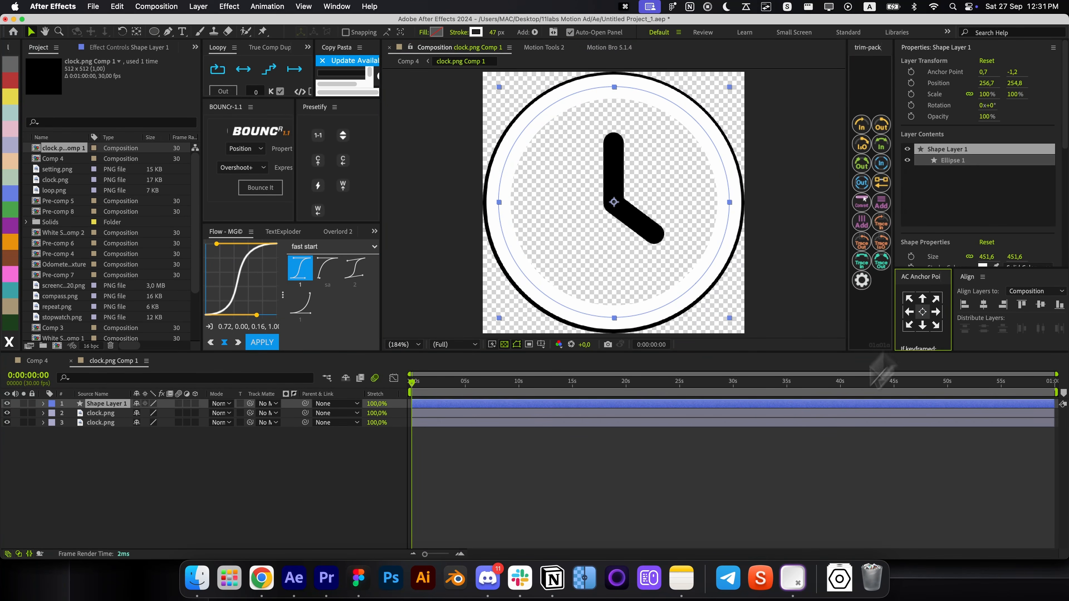
Centre the circle in the composition and give it a 59 px stroke in black (000000)
click(620, 318)
key(super+Home)
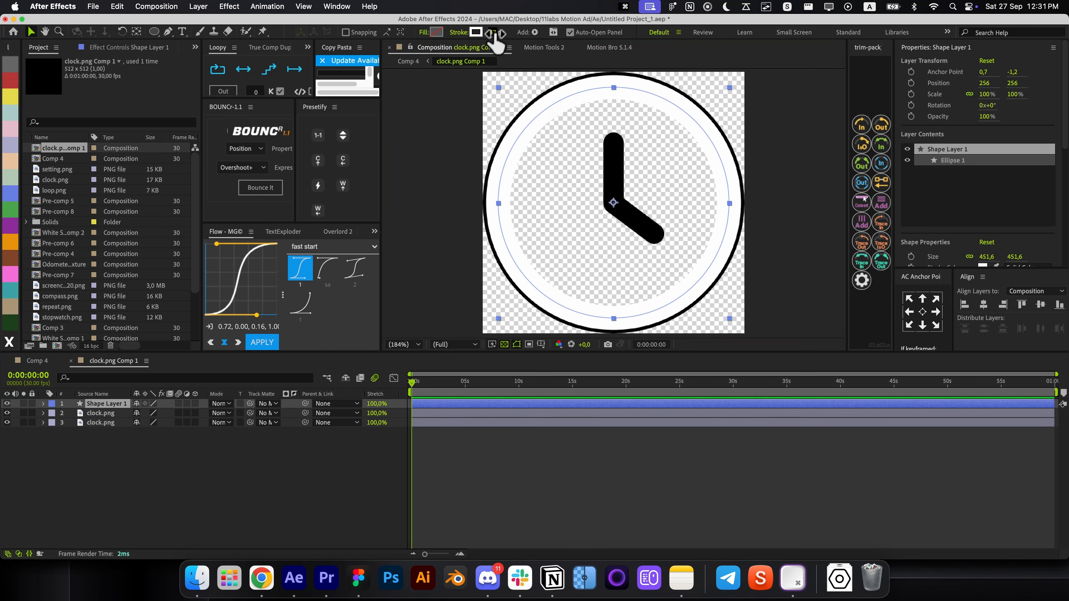
drag(494, 33, 504, 33)
click(475, 32)
click(24, 413)
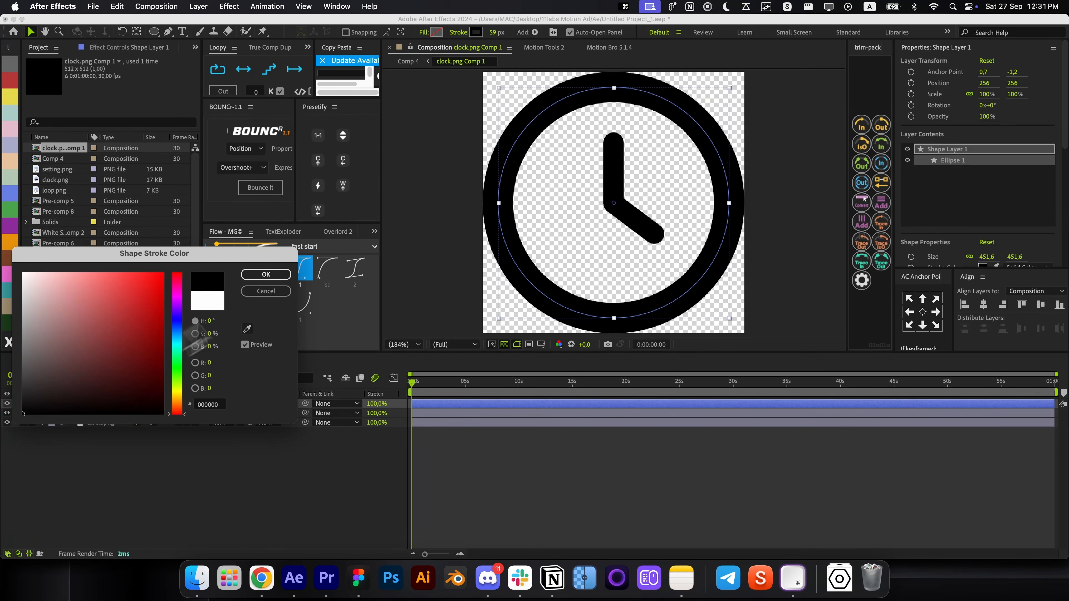
click(265, 274)
Delete the clock.png layer that holds only the outer ring
click(439, 415)
key(BackSpace)
click(422, 413)
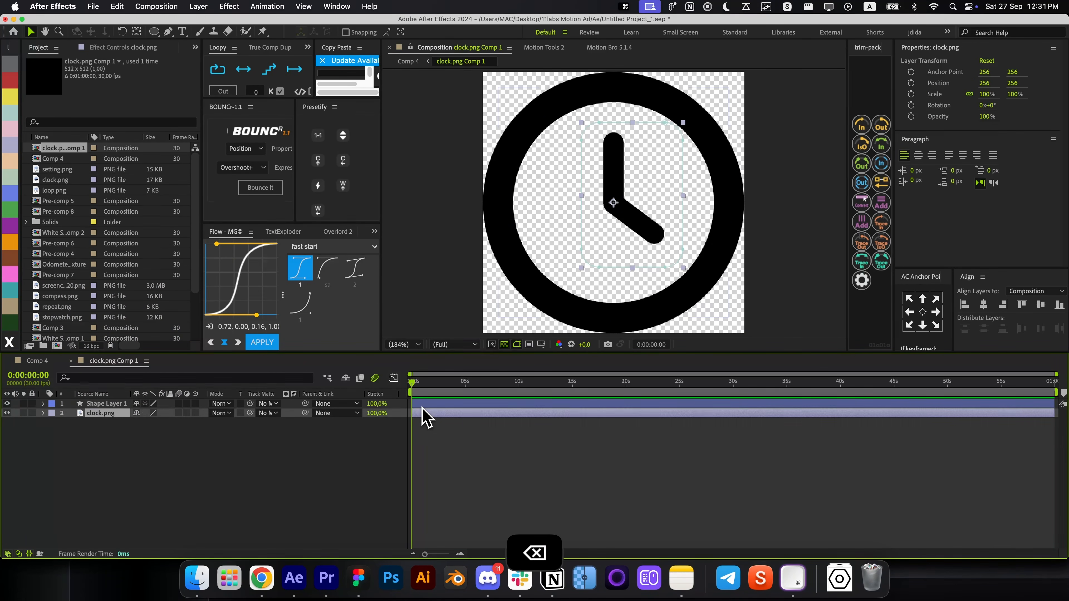
Add a trim-in animation to the circle shape, Easy Ease its End keyframes from the composition start, and preview it
click(423, 404)
click(861, 125)
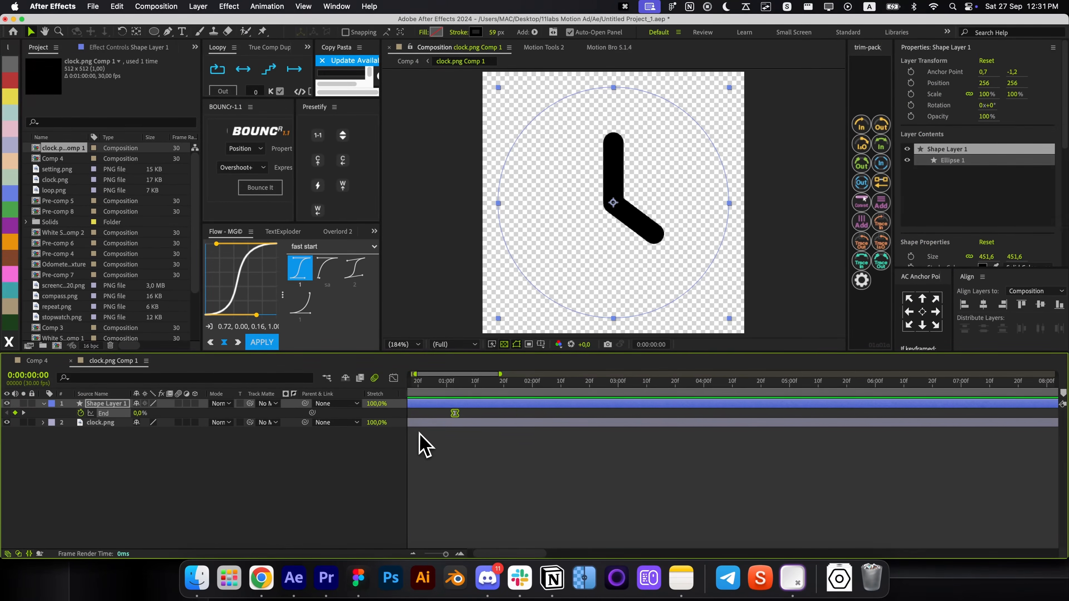
scroll(419, 432, left, 2)
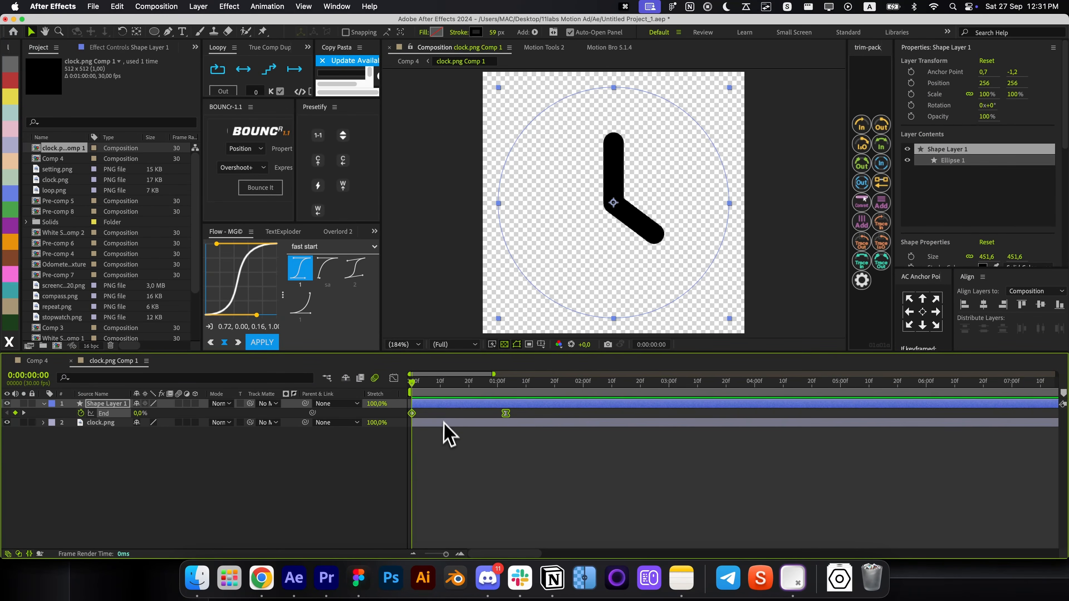
key(F9)
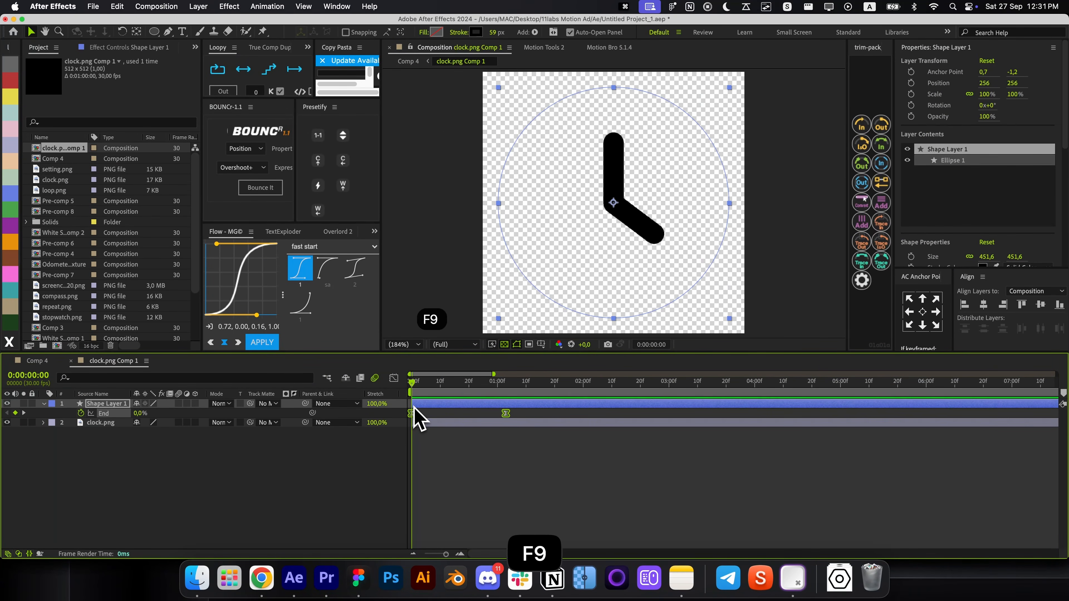
key(space)
key(space)
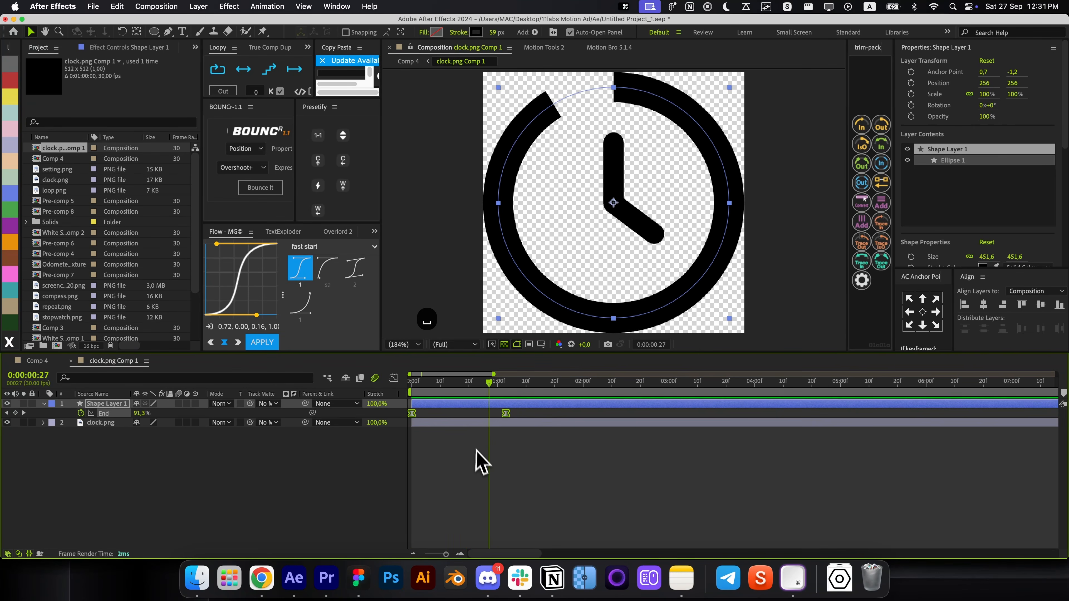
Give the circle shape's stroke round caps
click(476, 452)
click(491, 405)
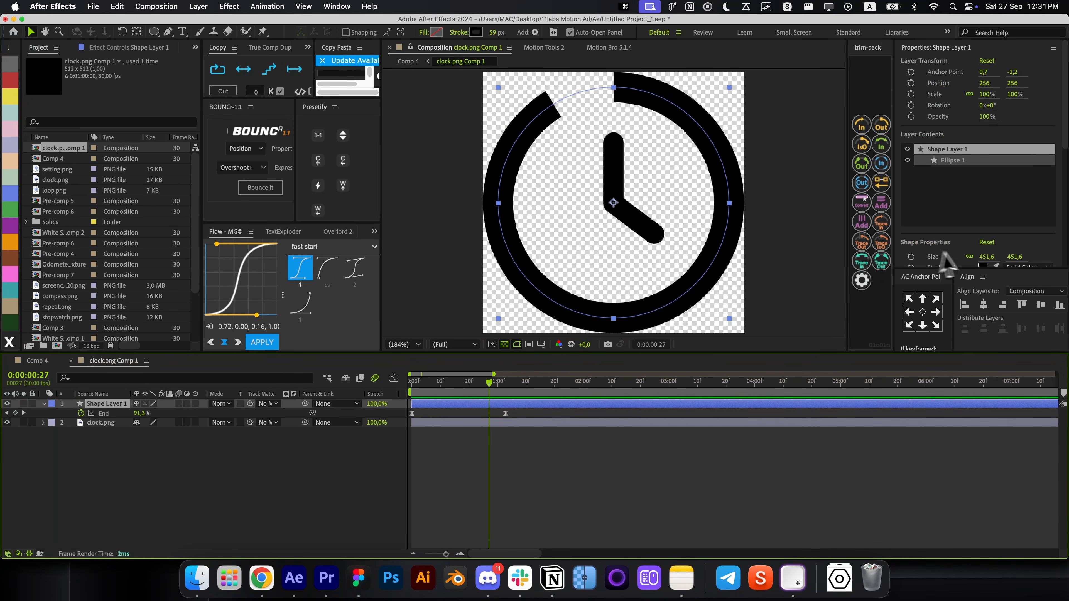
scroll(985, 229, down, 2)
click(556, 438)
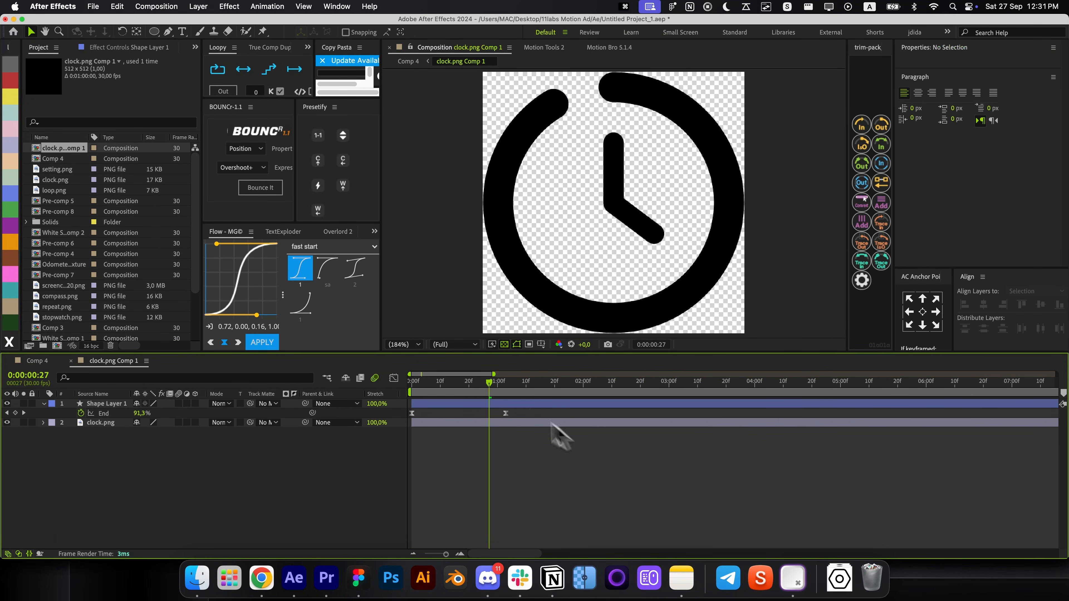
Apply the Fade In+Out - frames preset to the clock-hands layer and preview the clock animation
drag(489, 416, 442, 410)
key(Home)
click(438, 423)
key(alt+space)
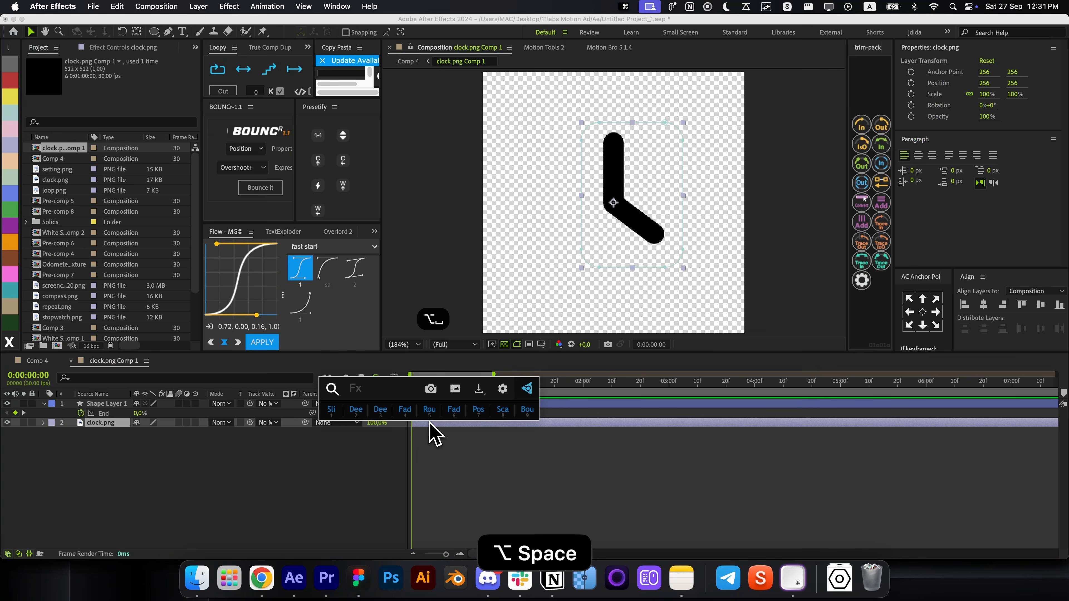
text(fade)
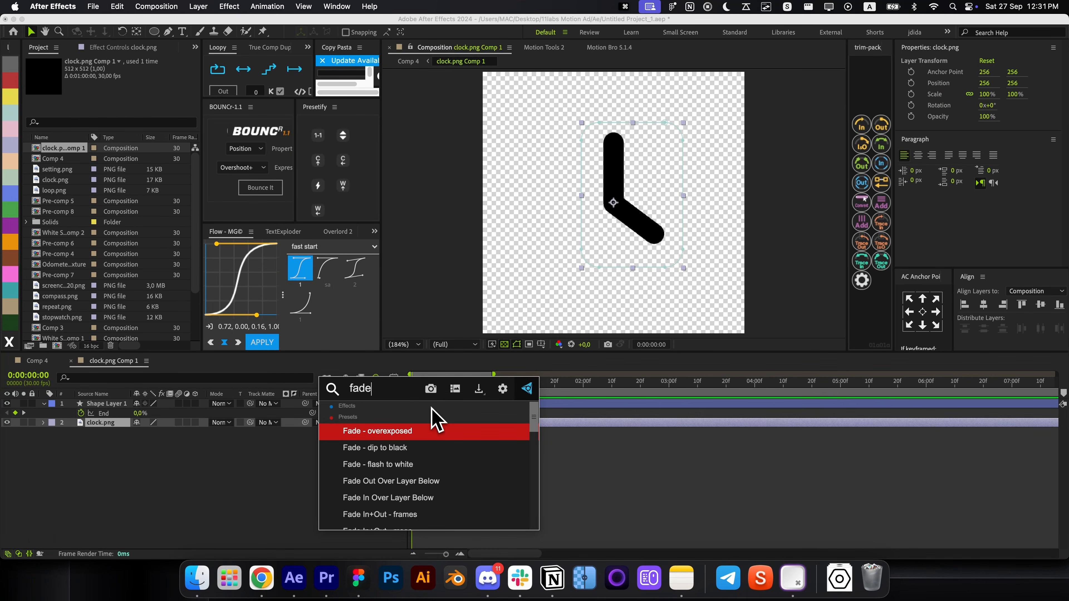
click(411, 515)
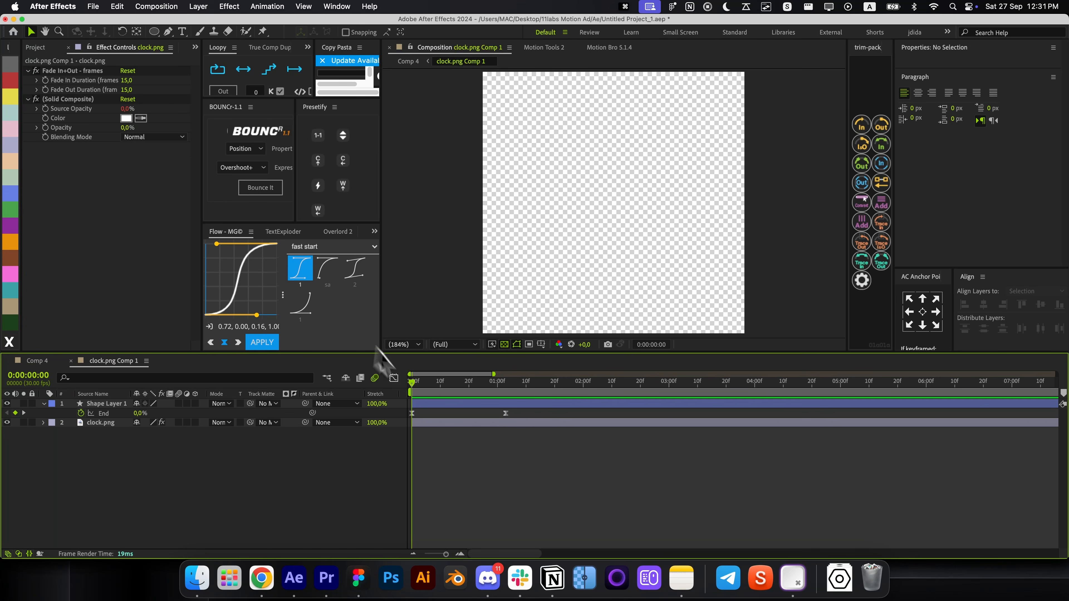
key(space)
key(space)
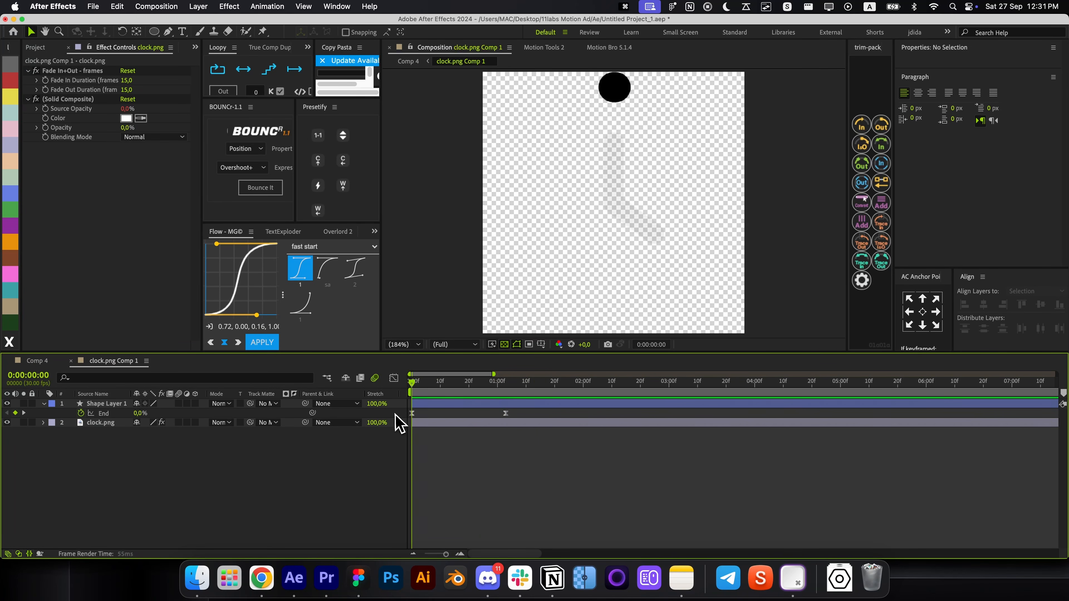
Return to Comp 4 and pre-compose the loop.png layer, leaving all attributes in Comp 4
key(super+w)
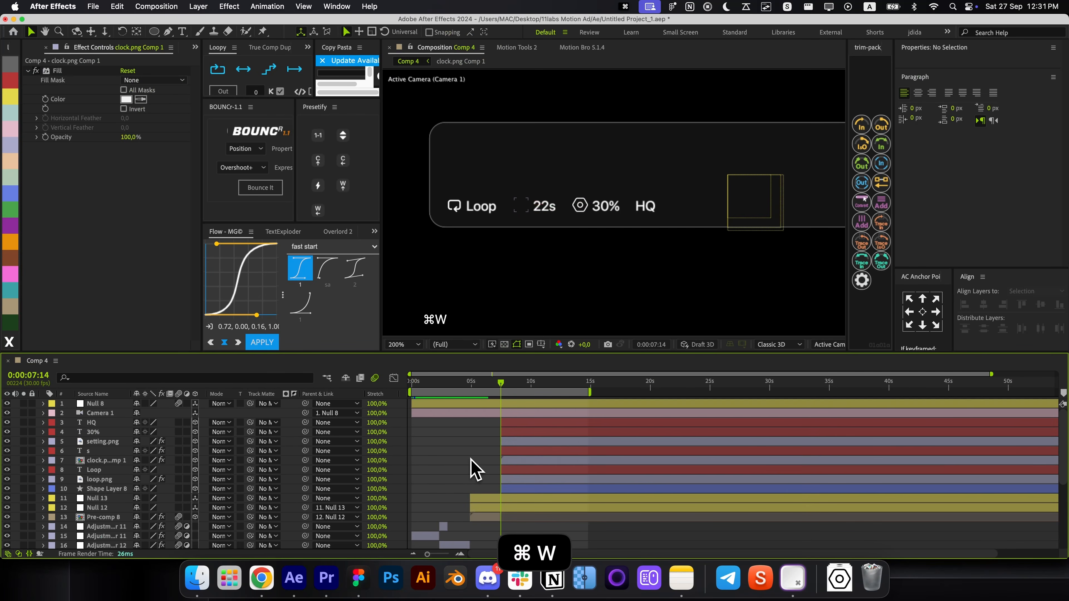
click(525, 384)
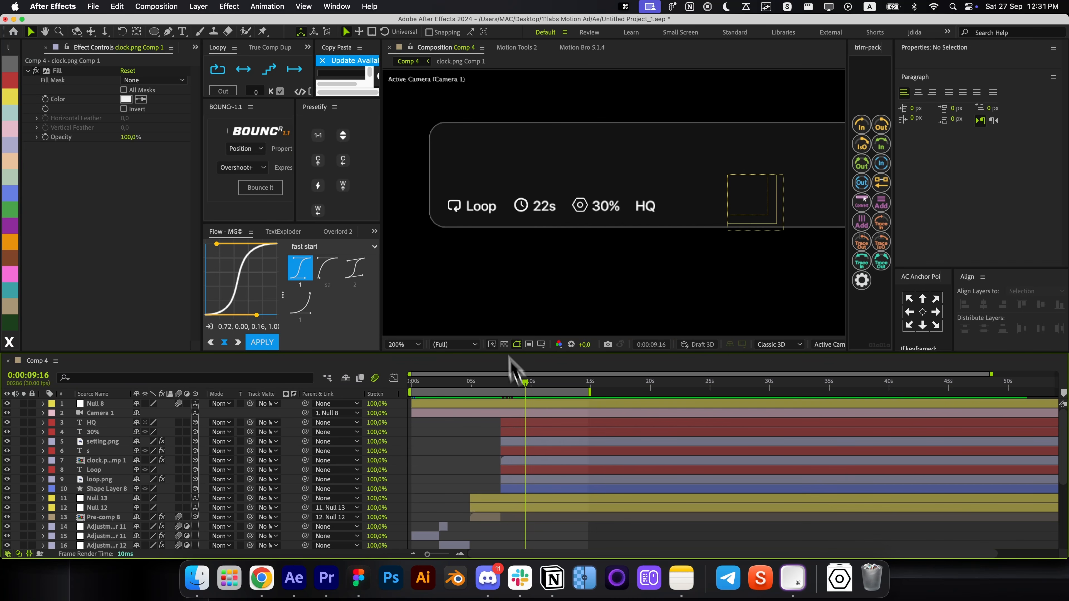
click(458, 217)
key(super+shift+c)
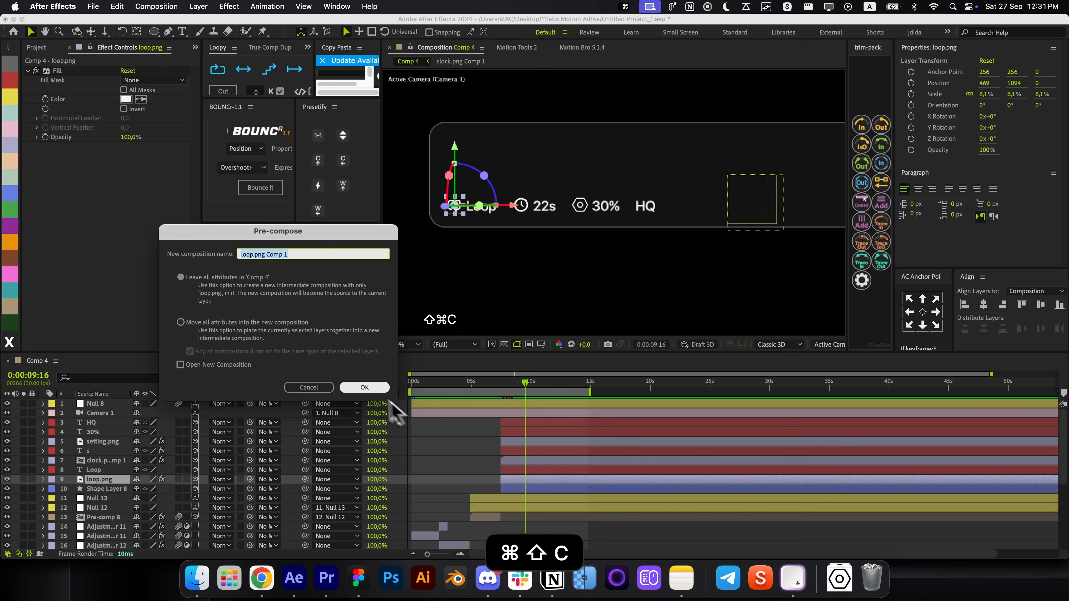
click(373, 389)
Open loop.png Comp 1 and show its transparency grid
double_click(516, 480)
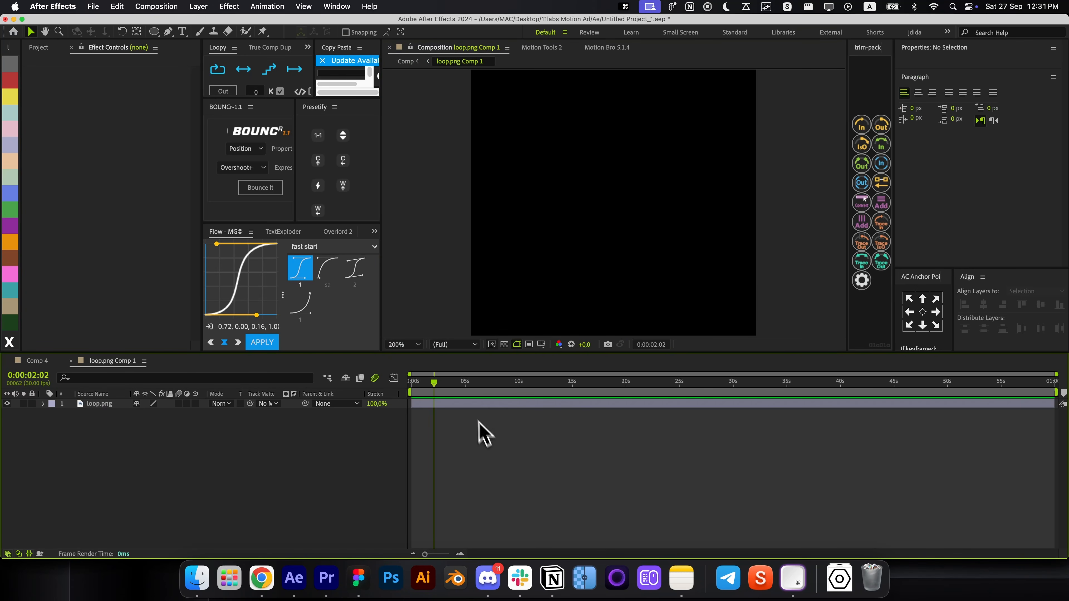
click(504, 344)
click(576, 257)
click(518, 475)
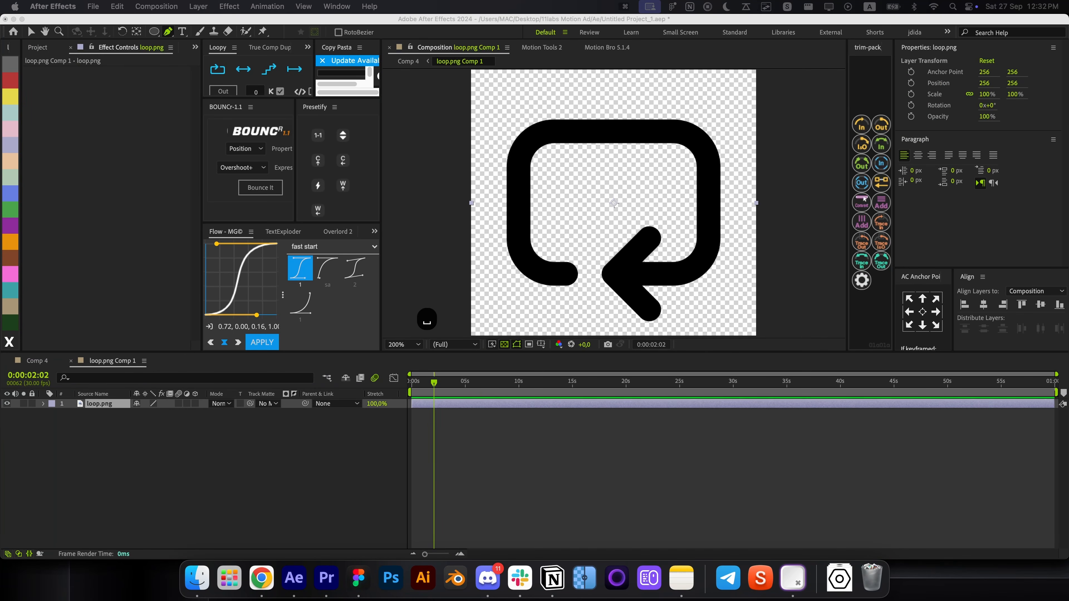
Trace the loop icon's line on the loop.png layer with an open Pen mask, from its rounded end around to the arrow tip
click(492, 456)
drag(579, 273, 562, 274)
drag(518, 238, 519, 219)
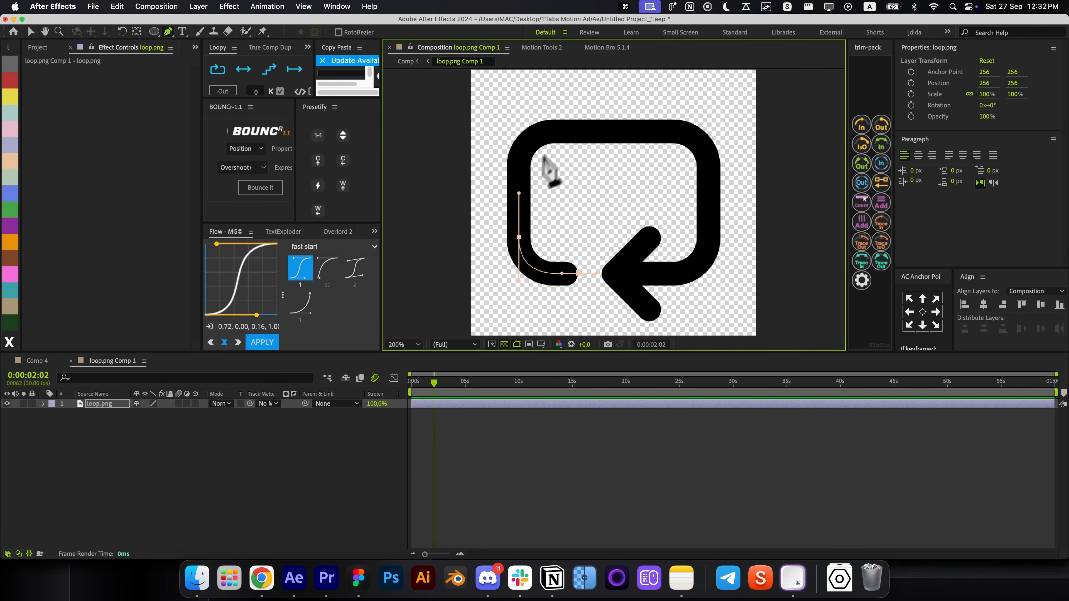
drag(564, 130, 626, 130)
drag(706, 165, 706, 215)
drag(661, 274, 634, 275)
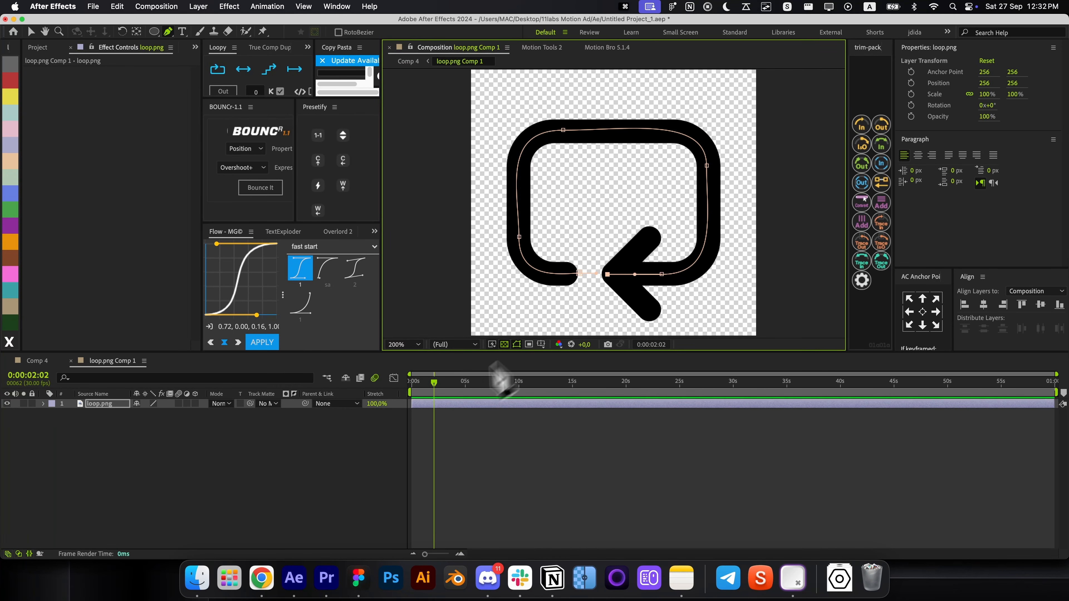
Apply the Stroke effect to loop.png and make it use All Masks
key(alt+space)
text(stroke)
key(Return)
key(v)
click(125, 90)
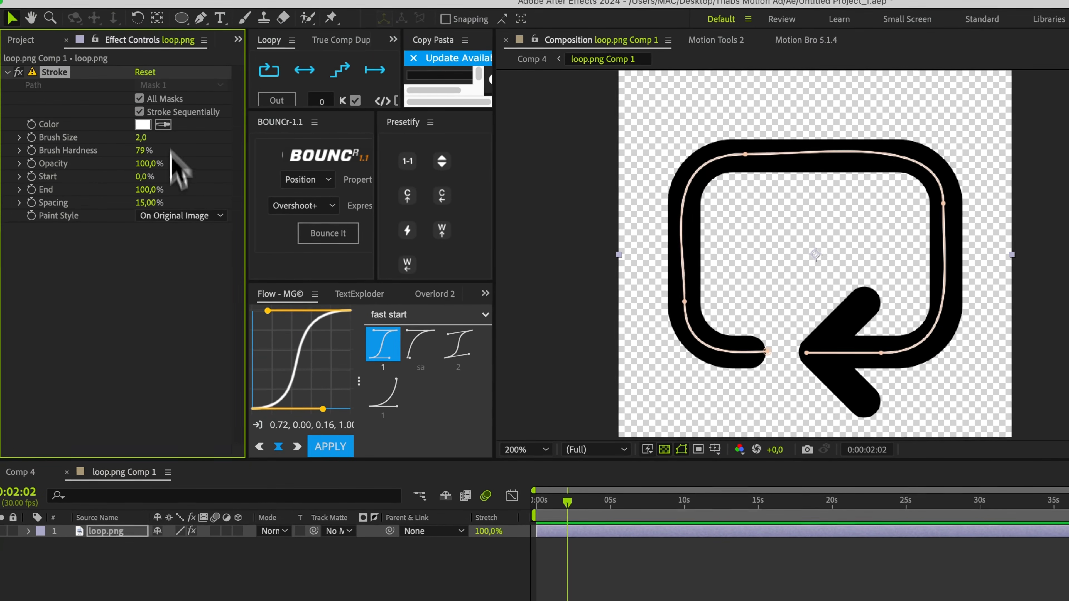
Set the Stroke effect's paint style to Reveal Original Image and its brush size to 25.9
click(181, 215)
click(168, 247)
click(190, 217)
click(196, 266)
key(super+shift+h)
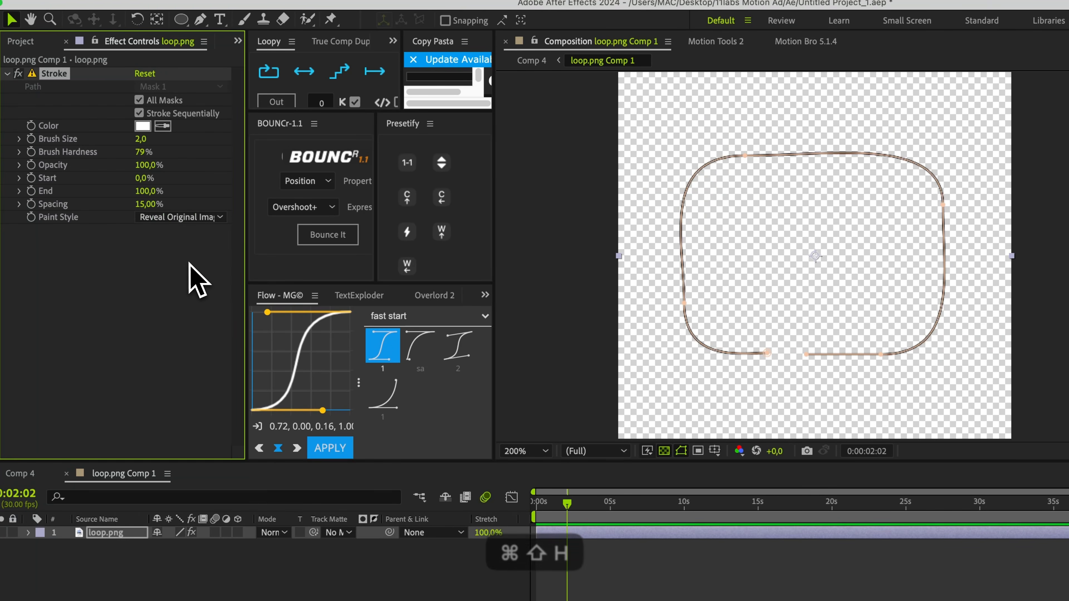
drag(140, 139, 345, 161)
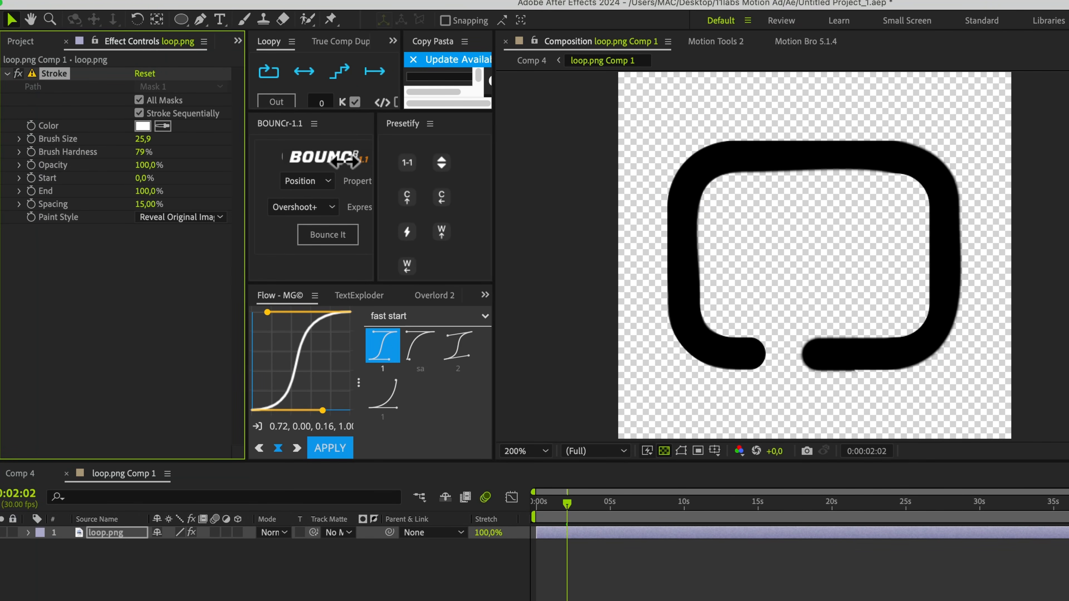
key(super+shift+h)
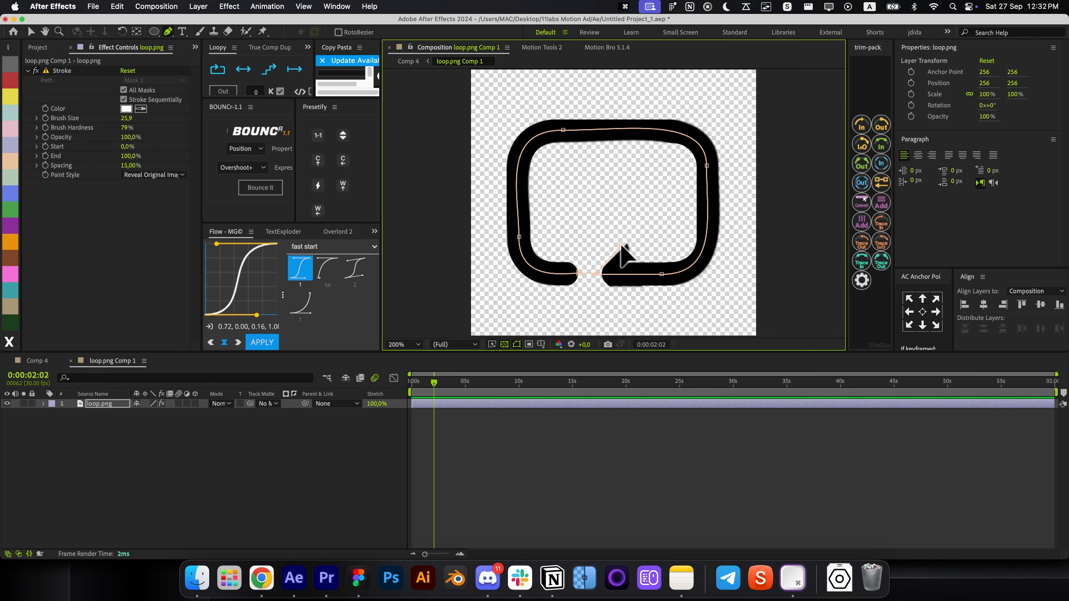
Trace the arrowhead's upper and lower arms on loop.png with two separate open Pen masks running out from the arrow tip
click(631, 241)
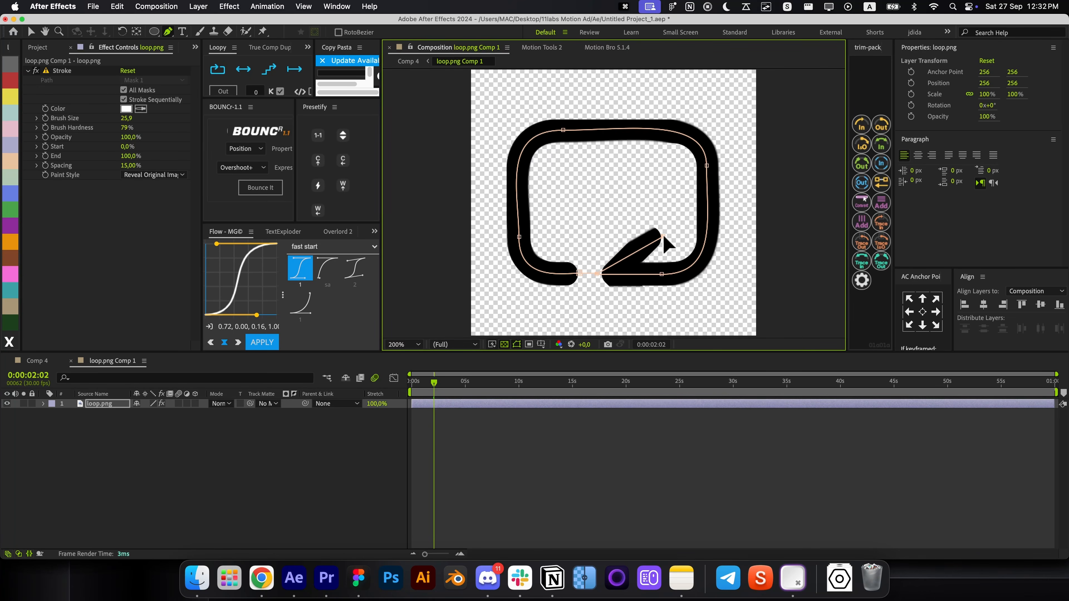
key(super+z)
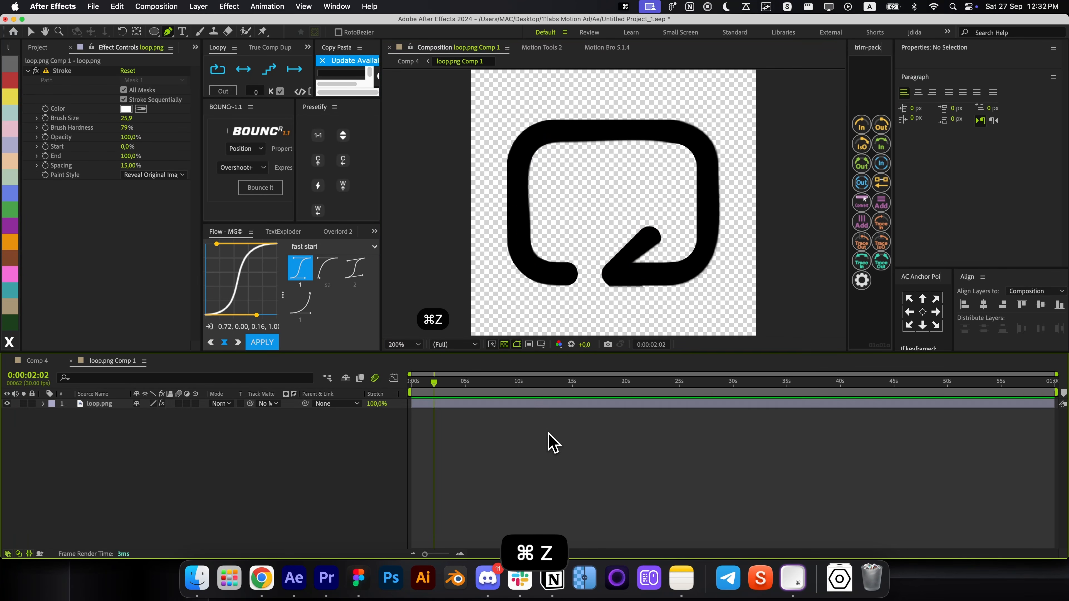
click(613, 274)
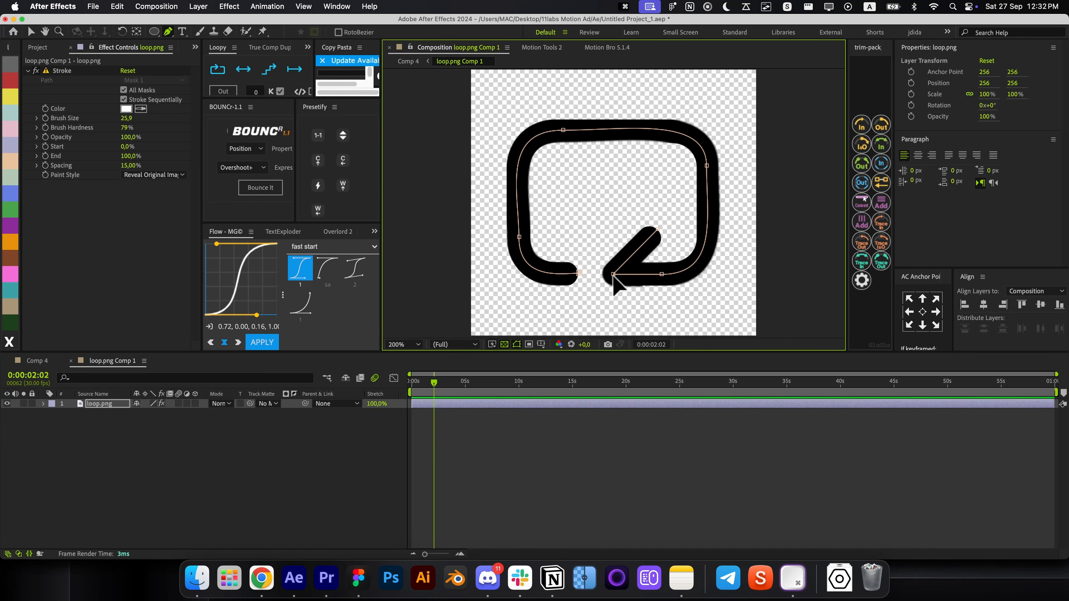
drag(614, 275, 608, 275)
click(657, 229)
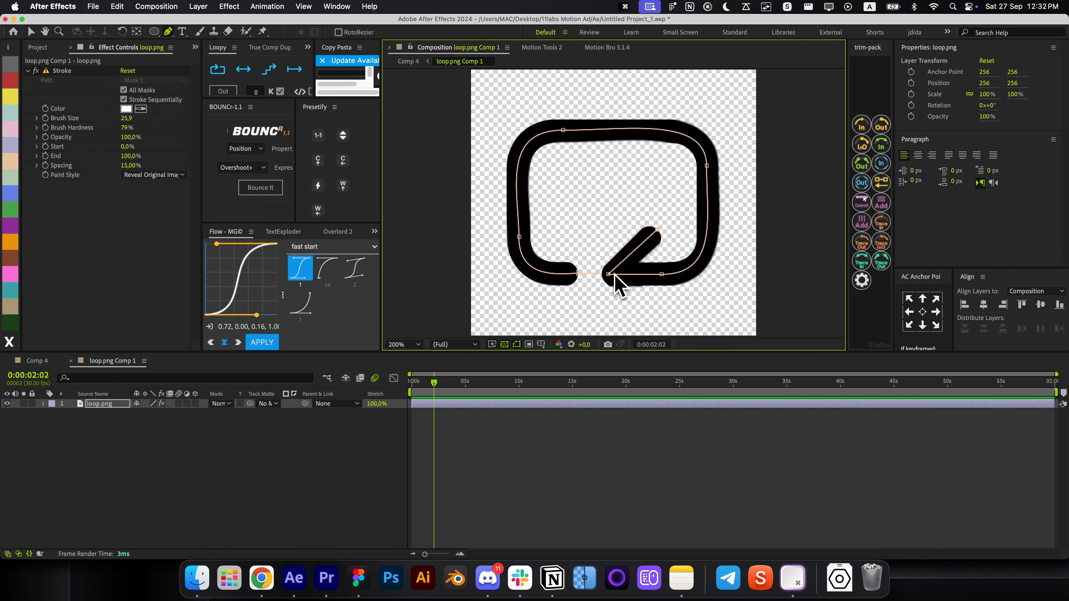
click(608, 281)
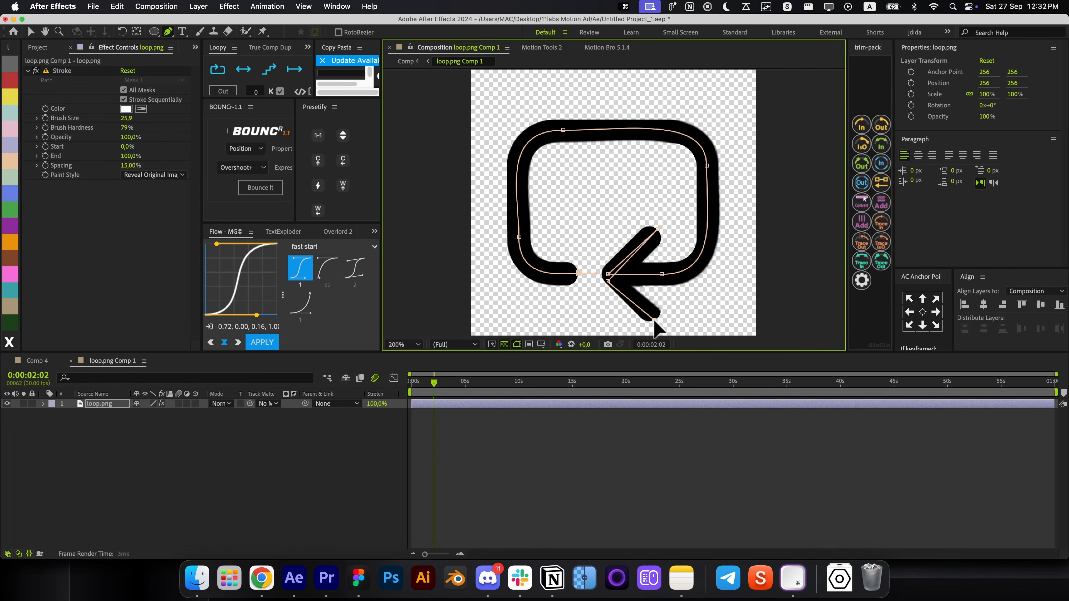
drag(608, 281, 616, 275)
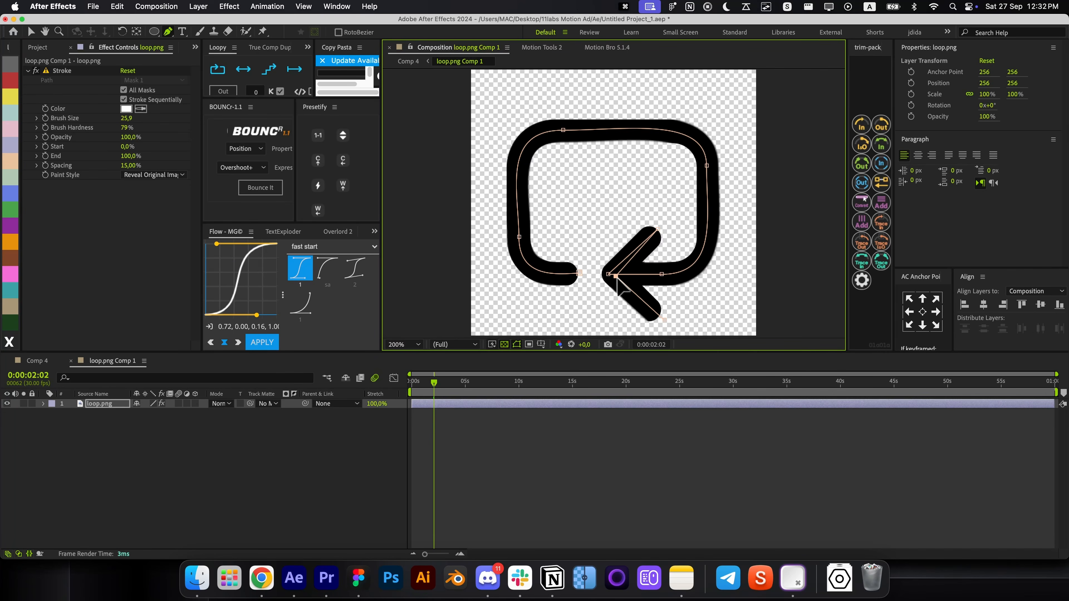
drag(664, 319, 661, 322)
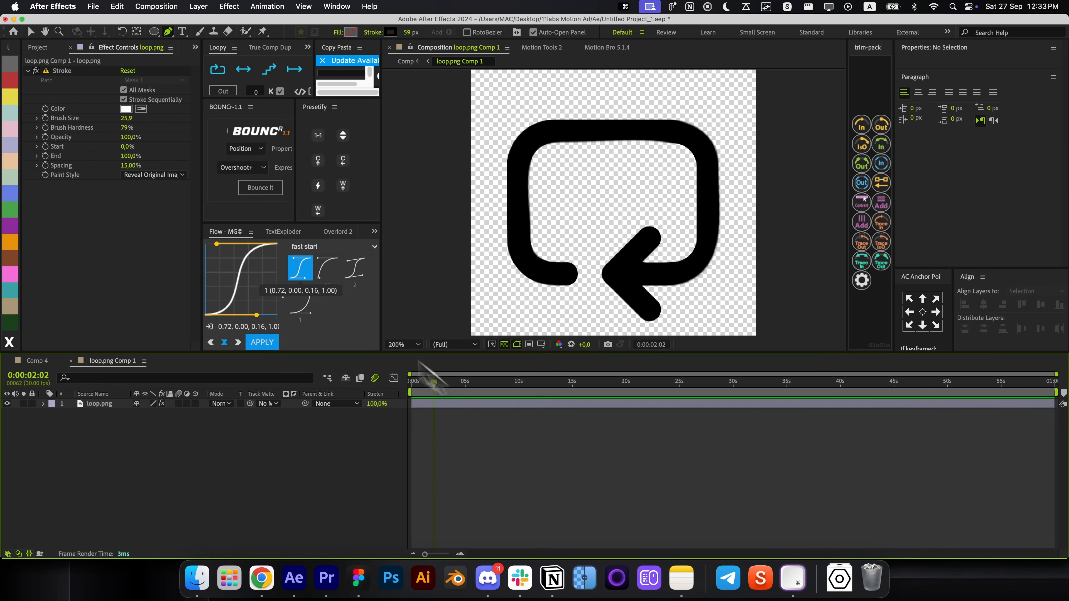
Keyframe the Stroke effect's End from 0% at the comp's start to 100% at 0:00:02:02, with Easy Ease on both keyframes
click(45, 156)
key(u)
key(Home)
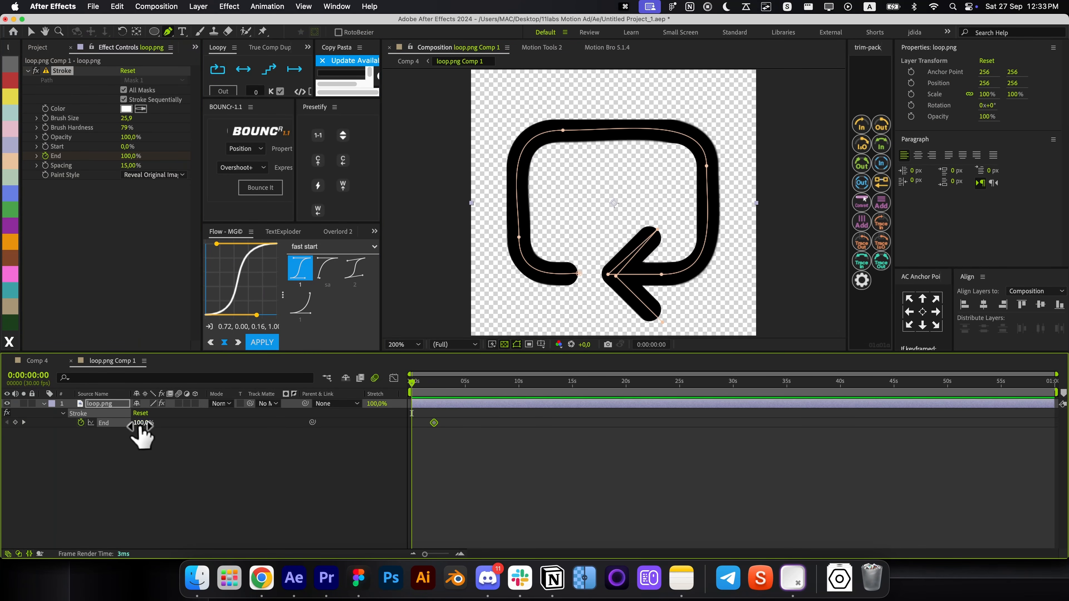
drag(139, 423, 93, 423)
key(F9)
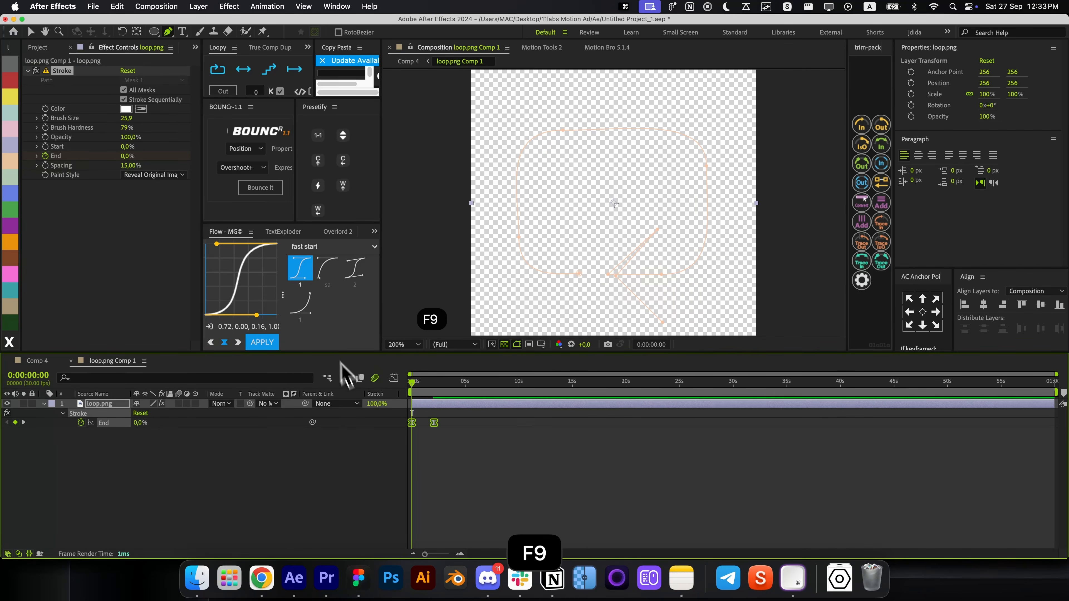
Reshape the End keyframes' speed curve to a fast start with a long ease-out, and preview the loop icon animation
click(394, 377)
drag(507, 473, 433, 532)
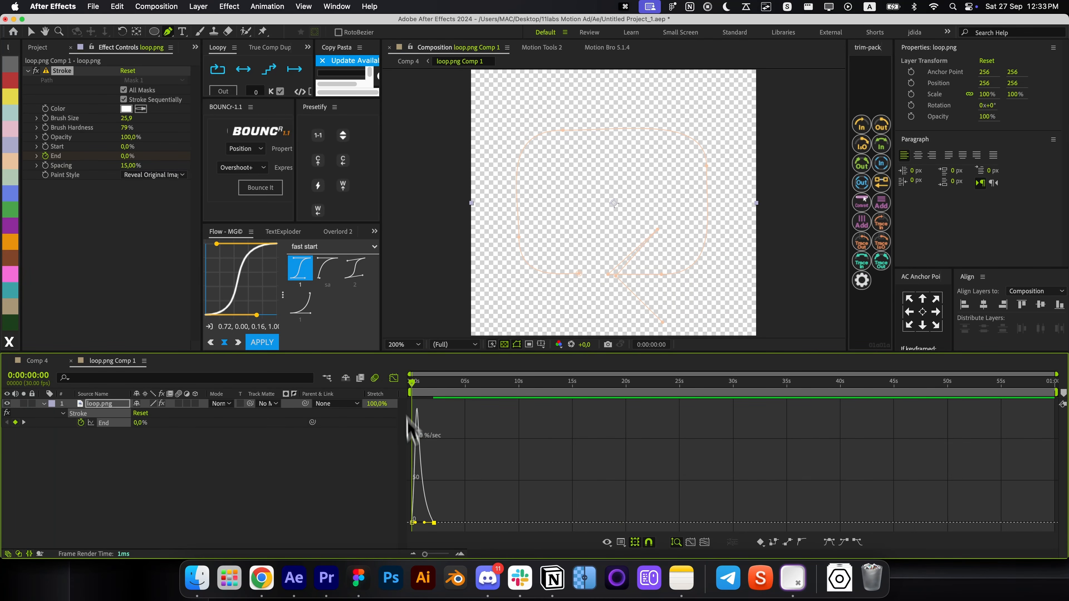
key(shift+F3)
click(468, 454)
key(space)
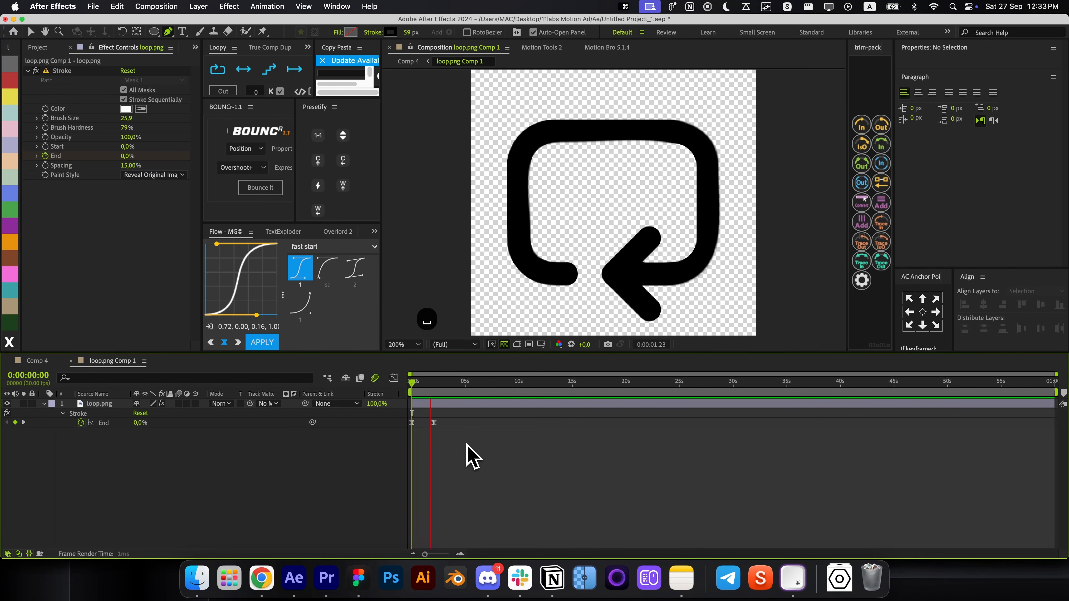
key(space)
Move the final End keyframe earlier to about 1.5 seconds and close loop.png Comp 1 to return to Comp 4
key(=)
key(=)
drag(497, 426, 472, 426)
click(464, 387)
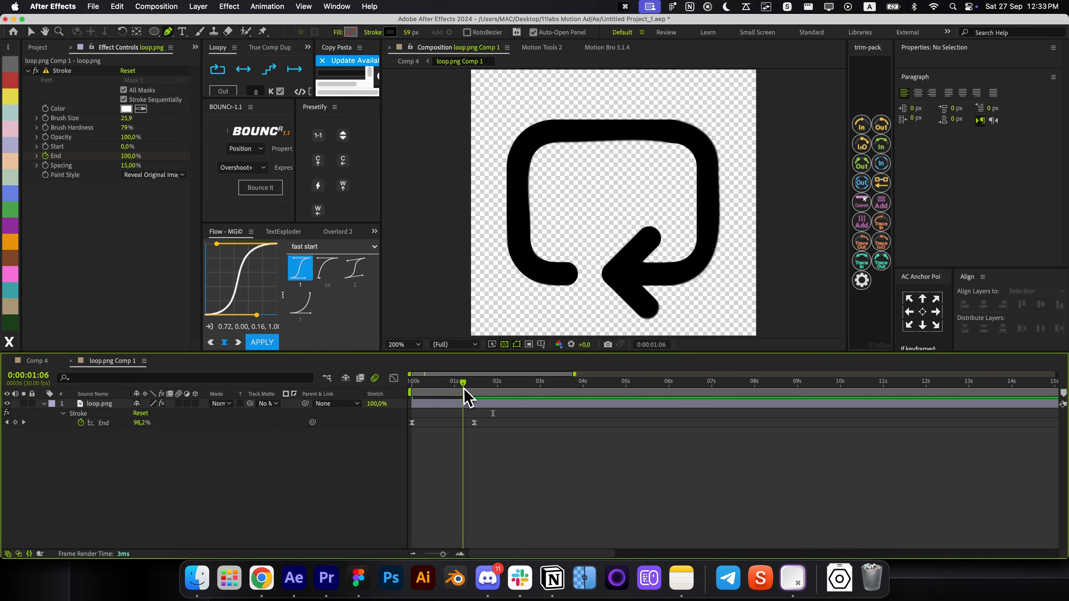
key(cmd+w)
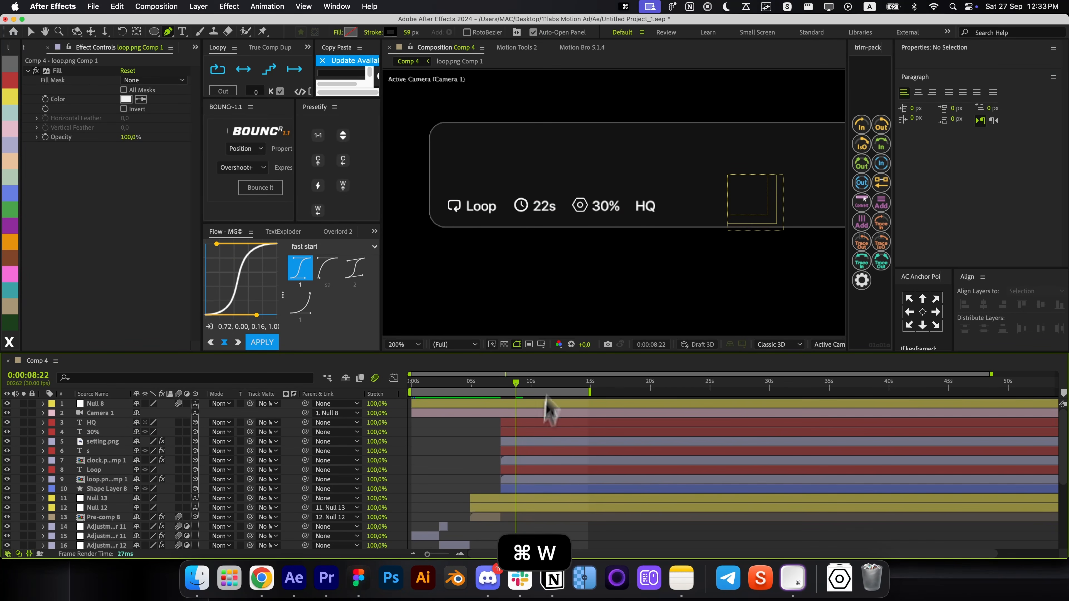
Pre-compose the setting.png layer as setting.png Comp 1, leaving all attributes in Comp 4
click(582, 217)
click(514, 443)
key(cmd+shift+c)
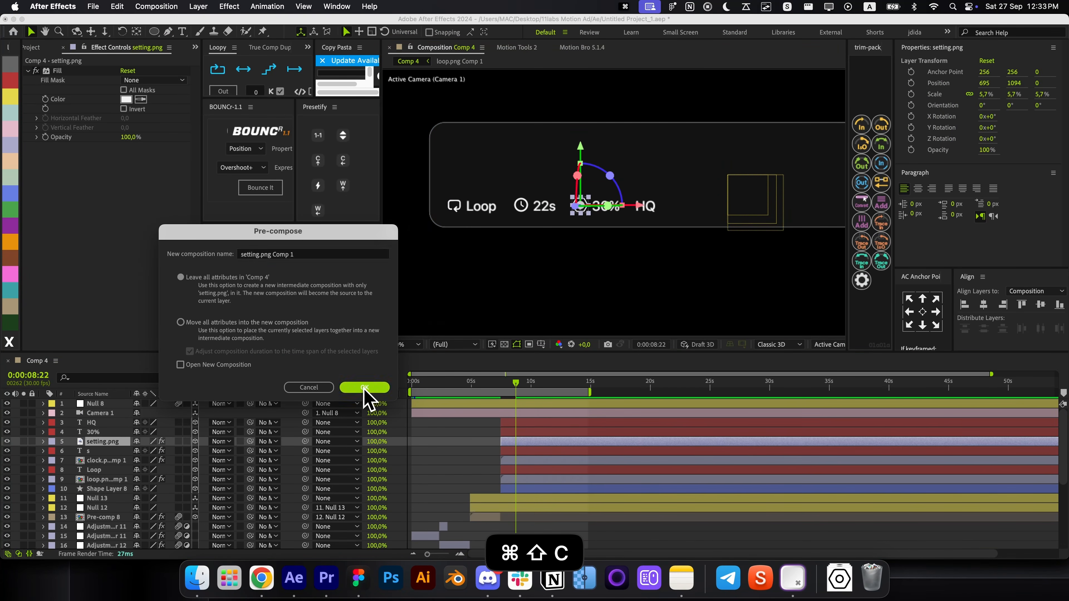
click(363, 388)
In setting.png Comp 1, draw a six-point polygon over the icon with a black 59 px stroke and no fill
key(q)
drag(566, 150, 685, 277)
key(Up)
key(Up)
key(Up)
key(shift+space)
Rotate the polygon layer to -45° and enlarge it to match the icon's outer hexagon
key(w)
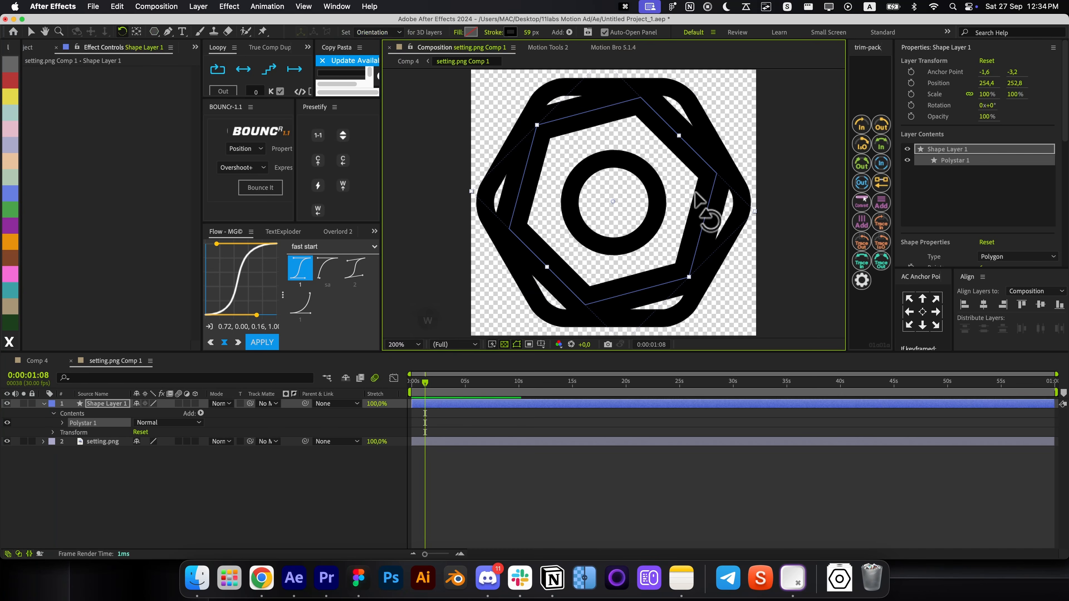
drag(706, 210, 644, 134)
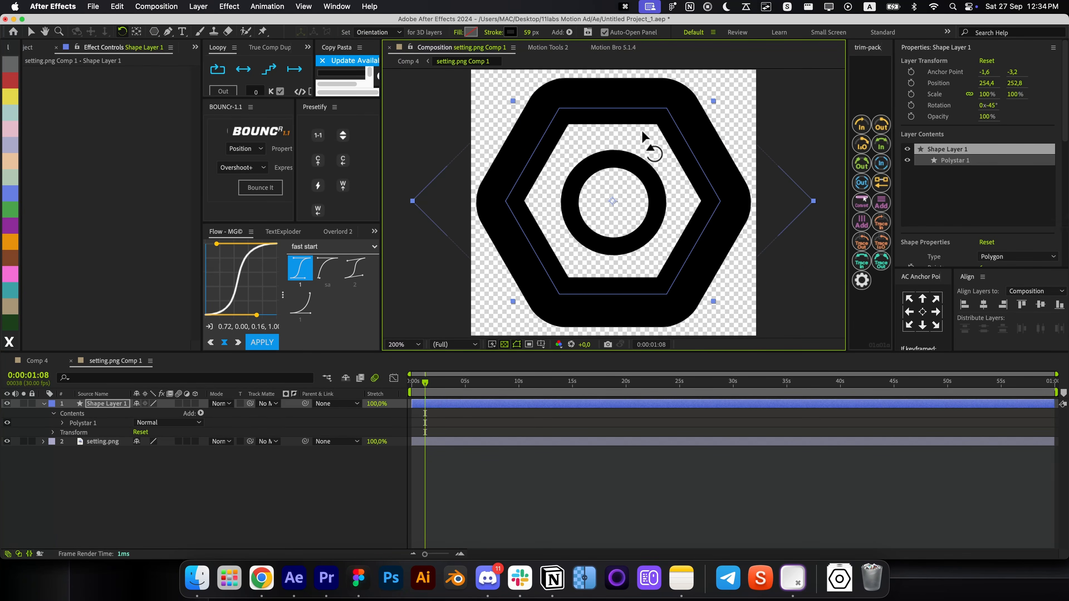
key(v)
drag(813, 201, 837, 203)
With setting.png hidden, give the polygon's stroke a round line cap and set its outer radius to 165
scroll(981, 236, down, 2)
click(7, 442)
click(631, 308)
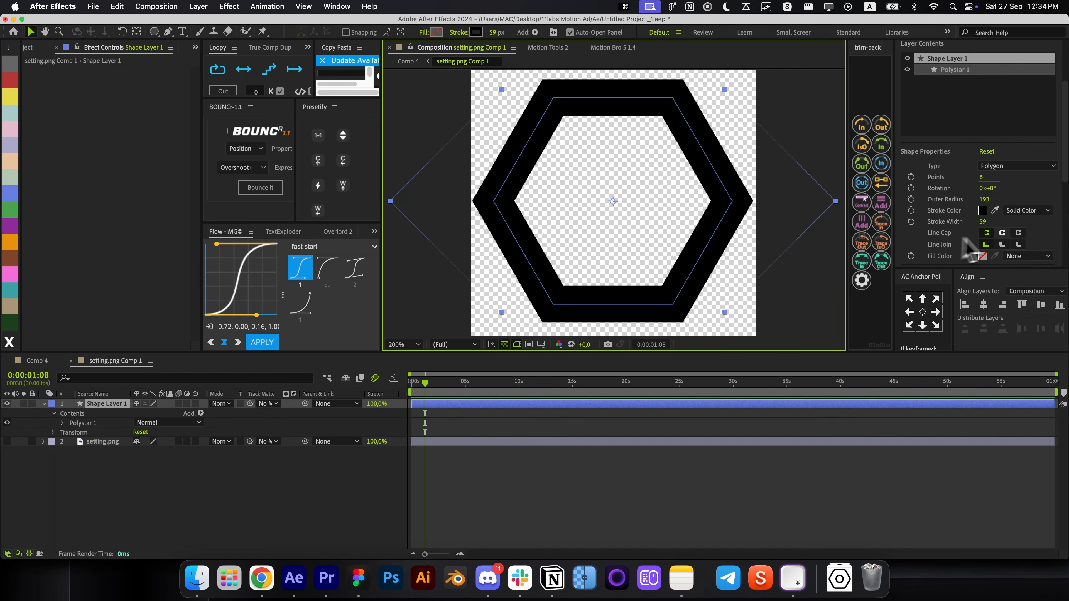
mouse_move(987, 199)
mouse_down()
mouse_move(972, 202)
mouse_move(975, 219)
mouse_up()
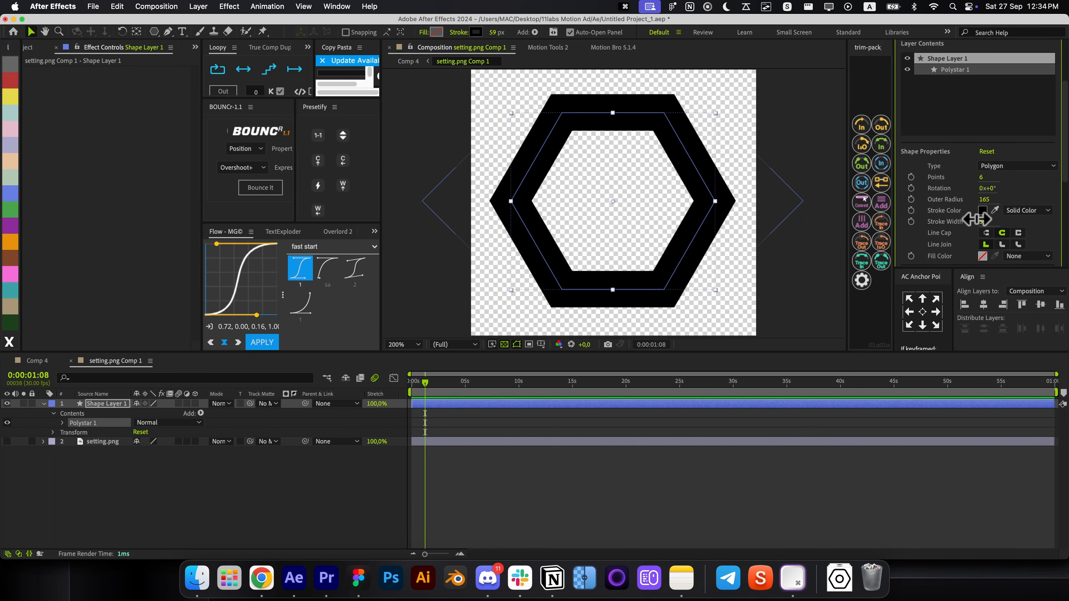
Fit the polygon to the visible setting.png icon with 17% outer roundness, a stroke width of 33 and a scale of about 134.9%
key(u)
key(u)
double_click(72, 434)
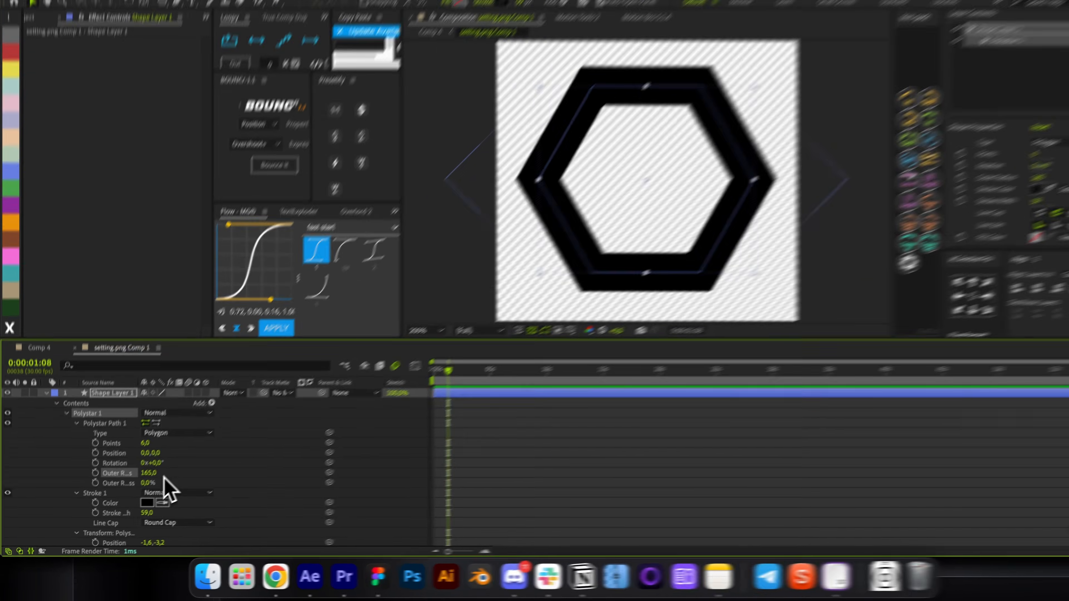
drag(139, 489, 142, 488)
scroll(95, 501, down, 5)
click(10, 522)
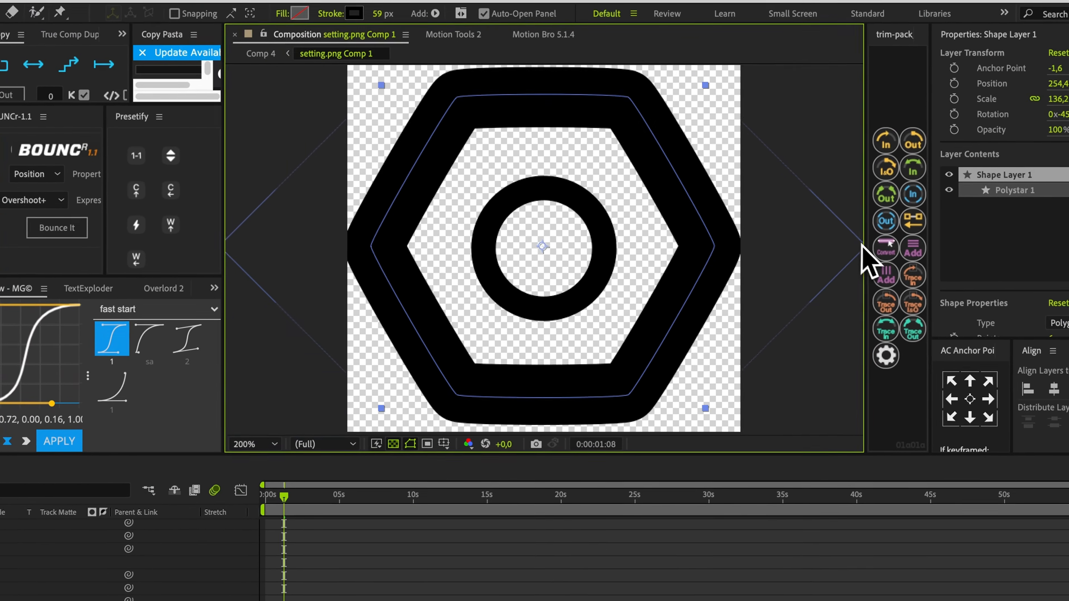
mouse_move(861, 247)
mouse_down()
mouse_move(764, 239)
mouse_move(845, 252)
mouse_up()
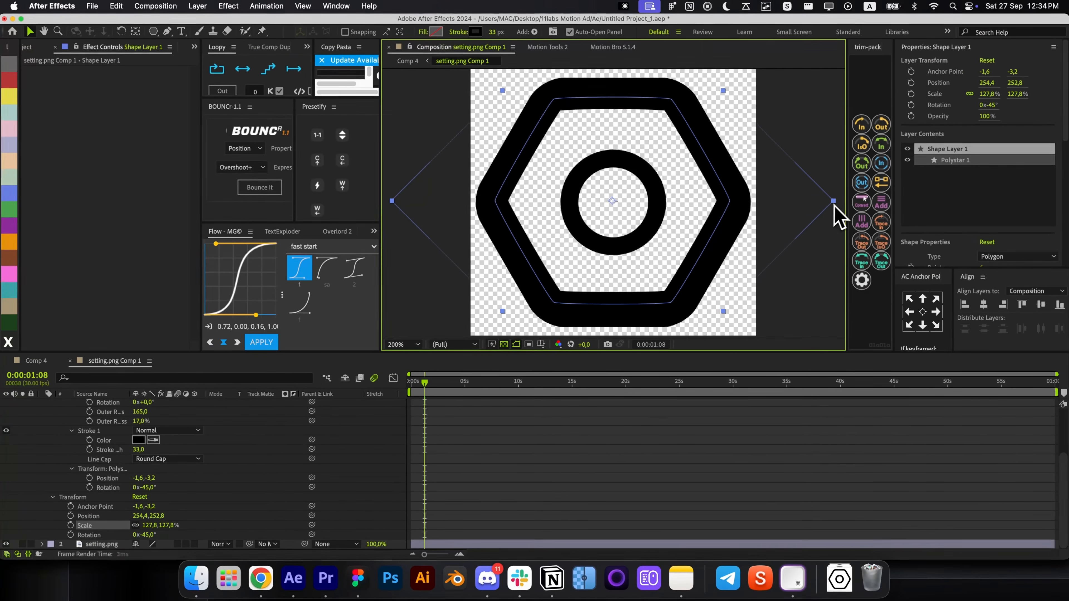
drag(834, 205, 847, 205)
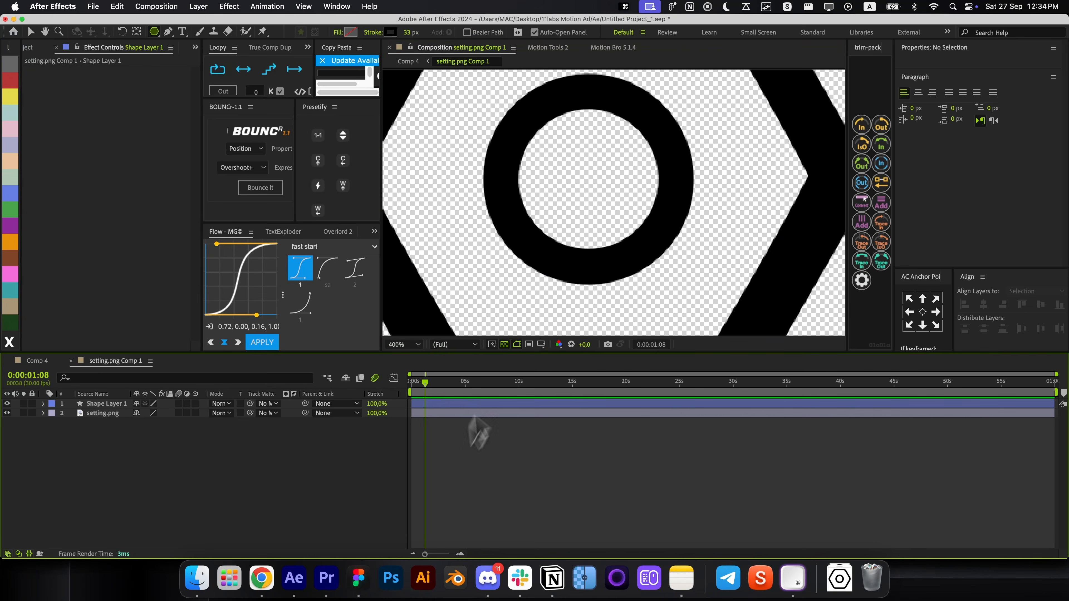
Duplicate the hexagon layer, shrink the copy into the icon's centre and give it a solid dark fill with a 0 px stroke
key(alt+/)
click(687, 246)
key(super+d)
drag(827, 202, 651, 202)
alt+click(436, 32)
drag(493, 32, 472, 32)
Delete the setting.png layer, keeping only the two hexagon shape layers
click(539, 450)
click(625, 239)
key(BackSpace)
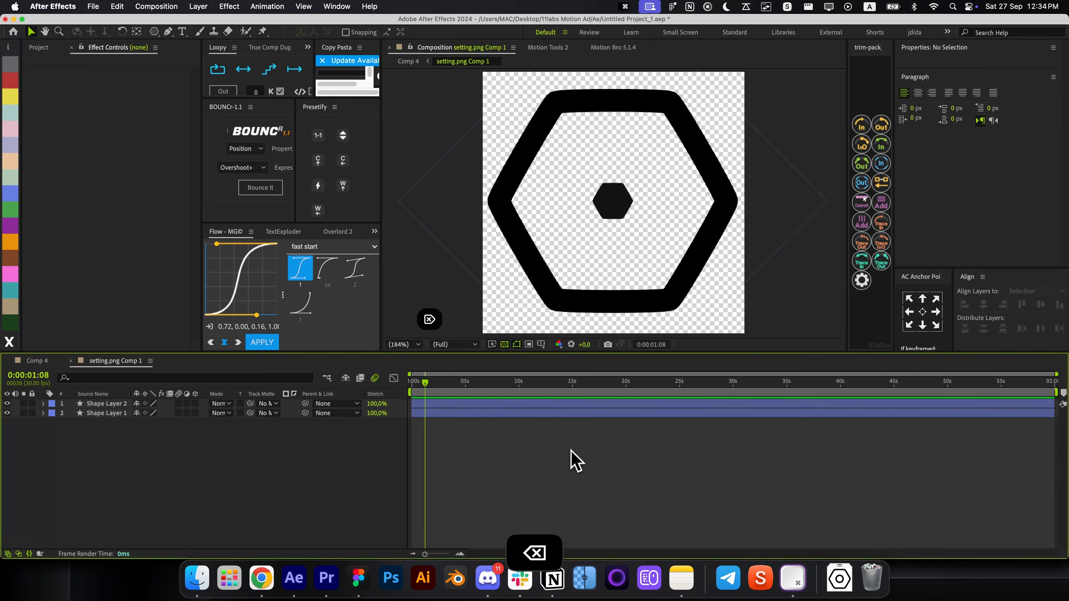
Set the centre hexagon's outer roundness to 39% and enlarge the layer to about 33.4% scale
click(617, 203)
key(u)
key(u)
click(490, 504)
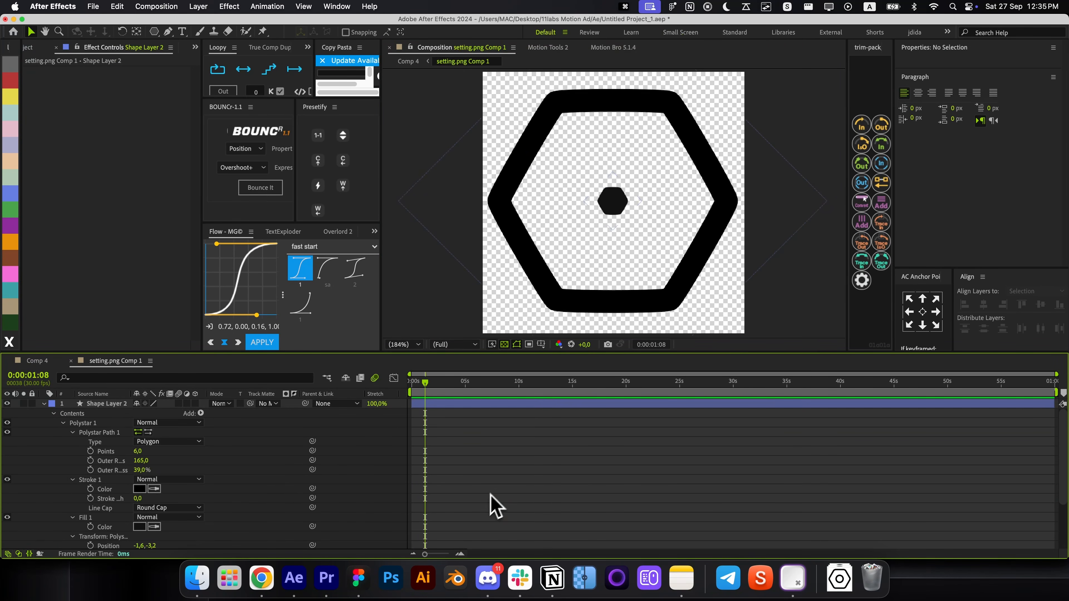
key(u)
key(v)
click(616, 207)
drag(643, 202, 667, 202)
Add the trim-pack In animation to Shape Layer 1 from the comp's start and apply Easy Ease to its End keyframes
drag(424, 382, 411, 382)
click(441, 413)
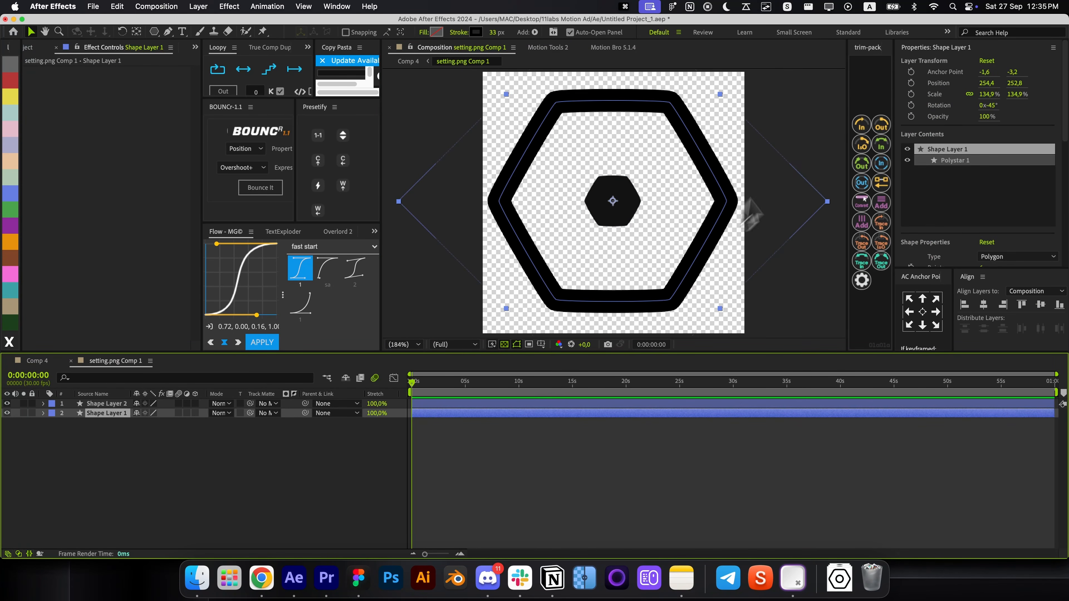
click(861, 127)
scroll(1012, 219, down, 2)
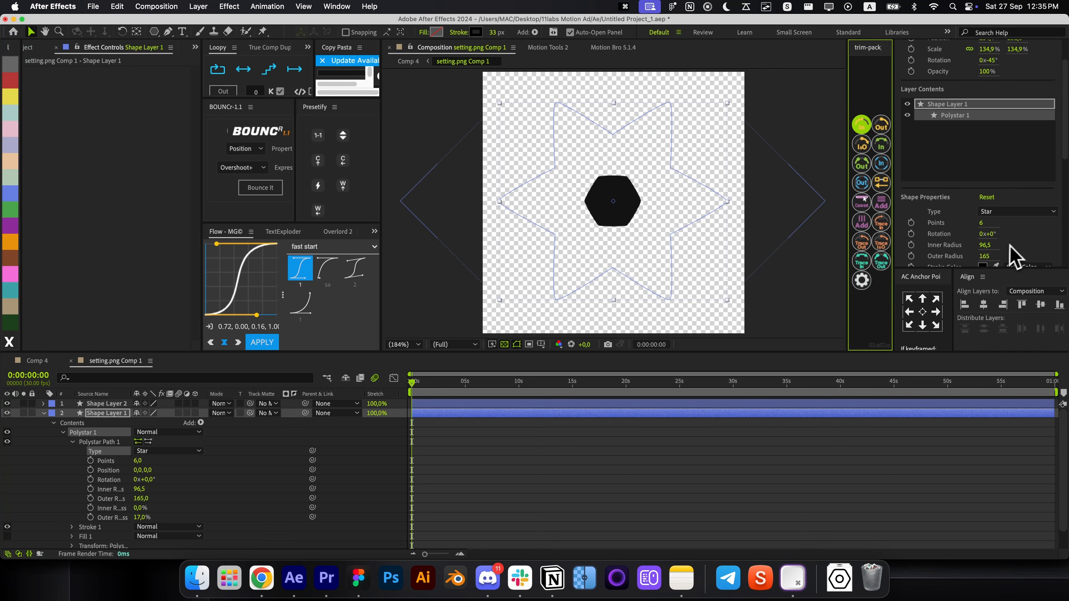
key(u)
key(F9)
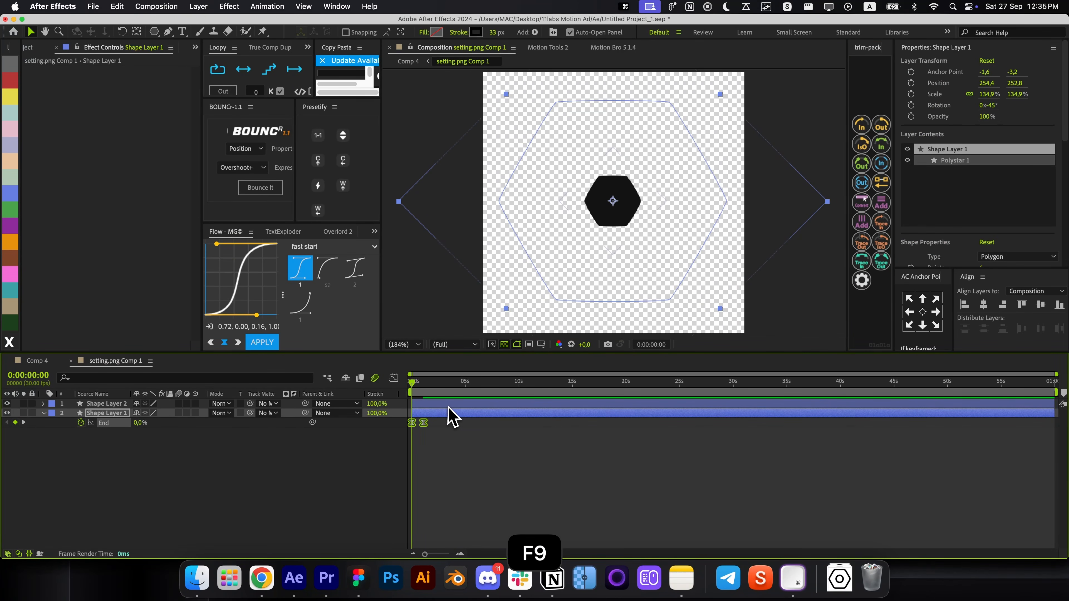
Animate Shape Layer 2's Scale from 0% to 33.4% with eased keyframes, and preview it
click(442, 405)
key(alt+s)
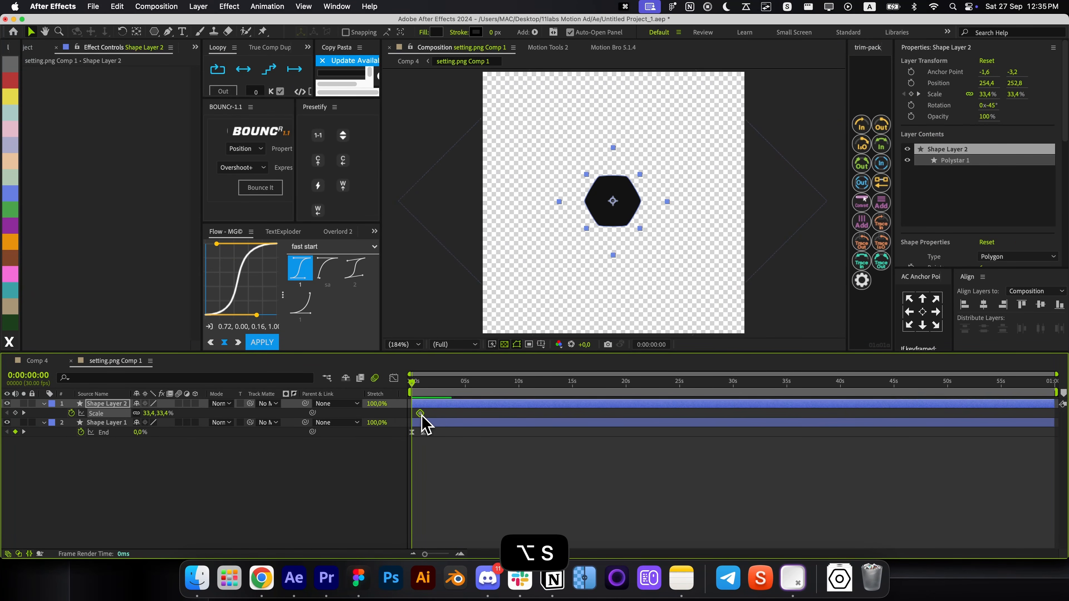
text(0)
key(Return)
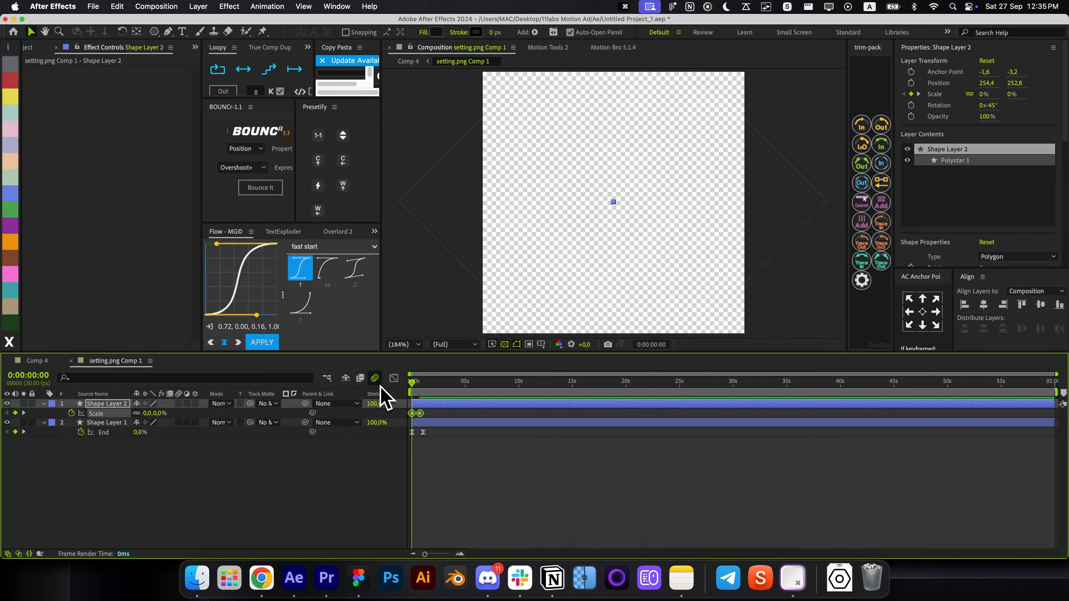
key(F9)
click(444, 461)
key(space)
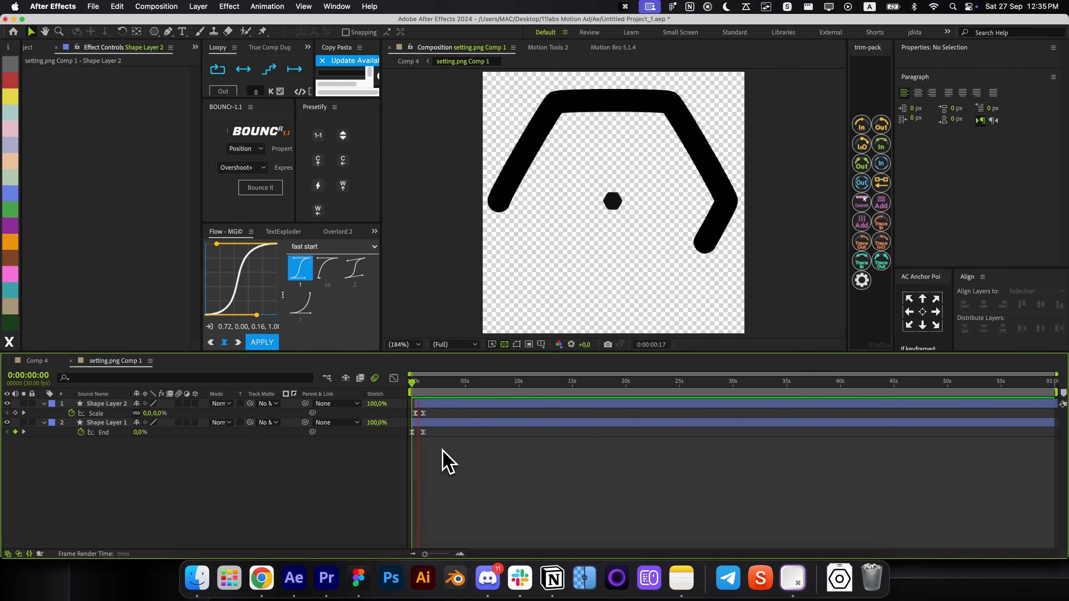
key(space)
Apply BOUNCr's Overshoot+ to the selected Scale keyframes of Shape Layer 2
scroll(428, 429, up, 2)
drag(475, 411, 427, 407)
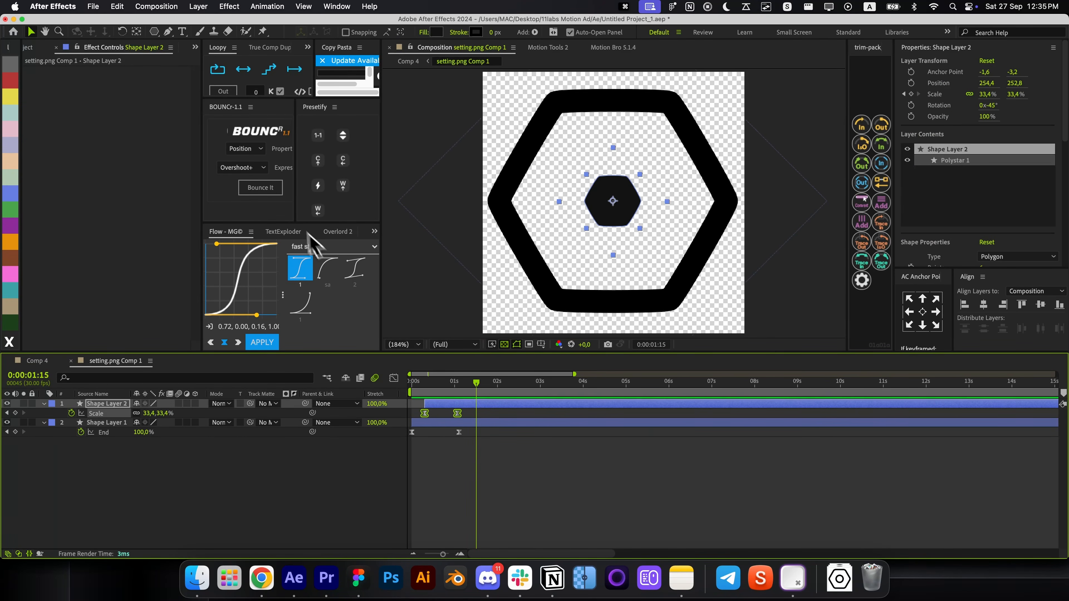
click(245, 149)
click(257, 171)
click(260, 188)
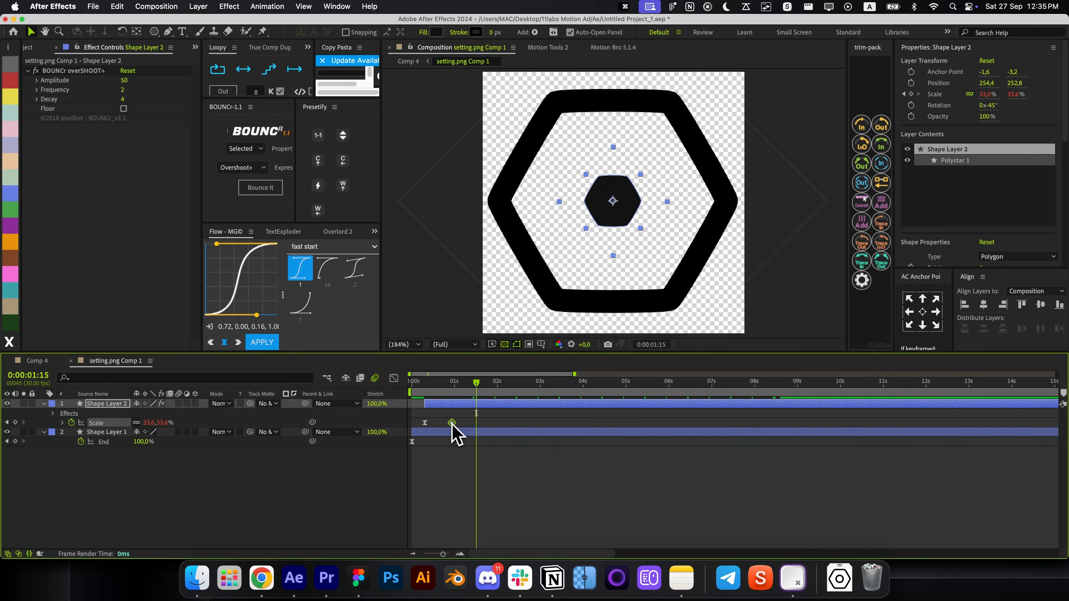
Adjust the speed curve of Shape Layer 1's End keyframes in the graph editor
click(440, 432)
click(394, 378)
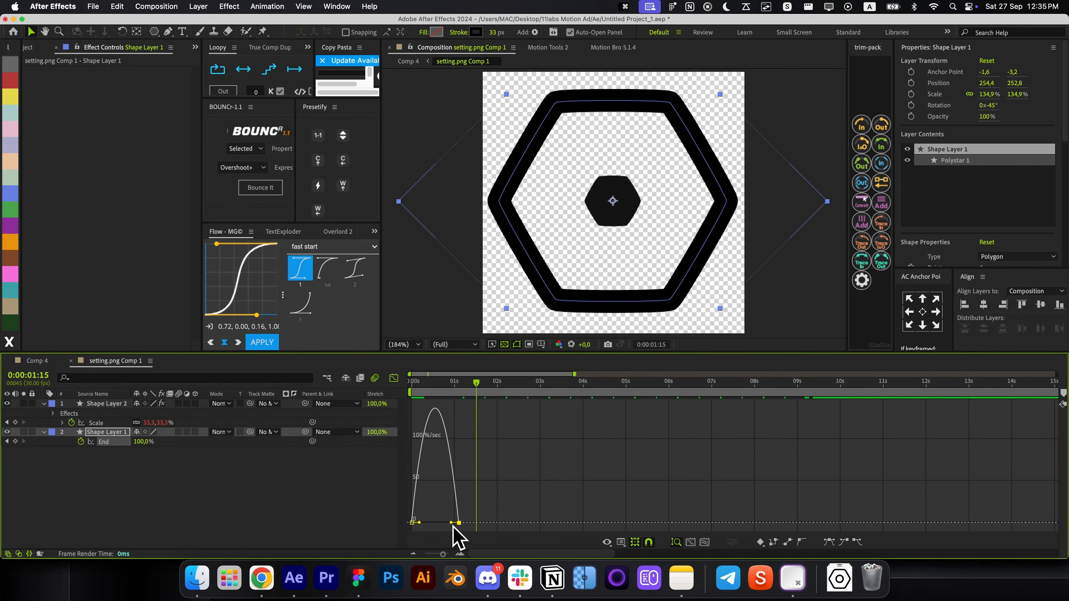
click(393, 377)
click(434, 447)
Start Shape Layer 2 slightly earlier and preview the settings icon animation from 0:00:00:03
mouse_move(429, 386)
mouse_down()
mouse_move(410, 386)
mouse_move(430, 405)
mouse_up()
key(r)
key(space)
key(space)
drag(424, 386, 416, 388)
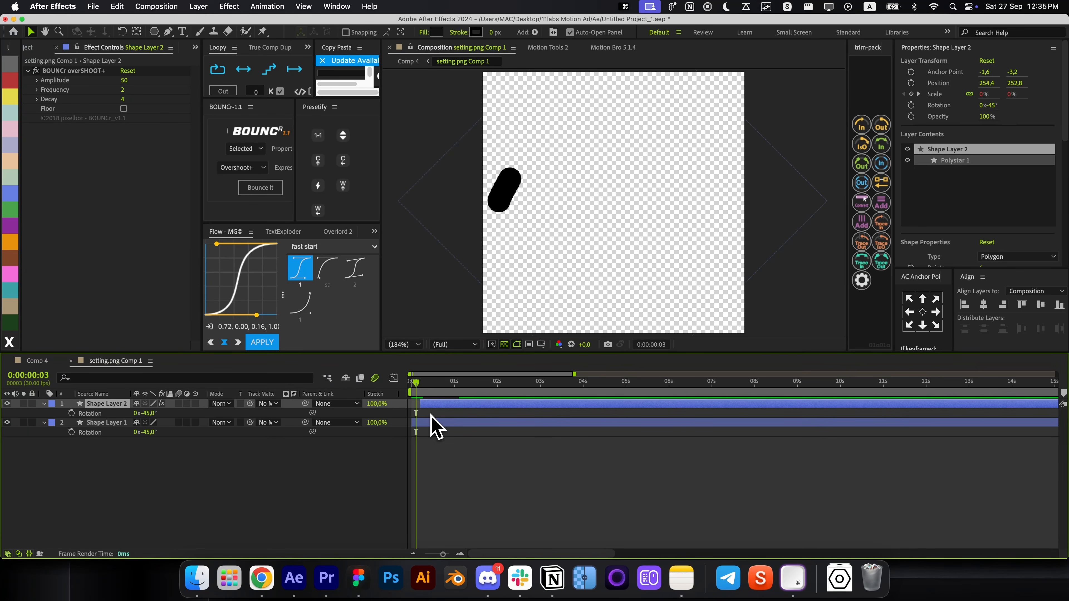
key(r)
key(r)
click(447, 457)
key(space)
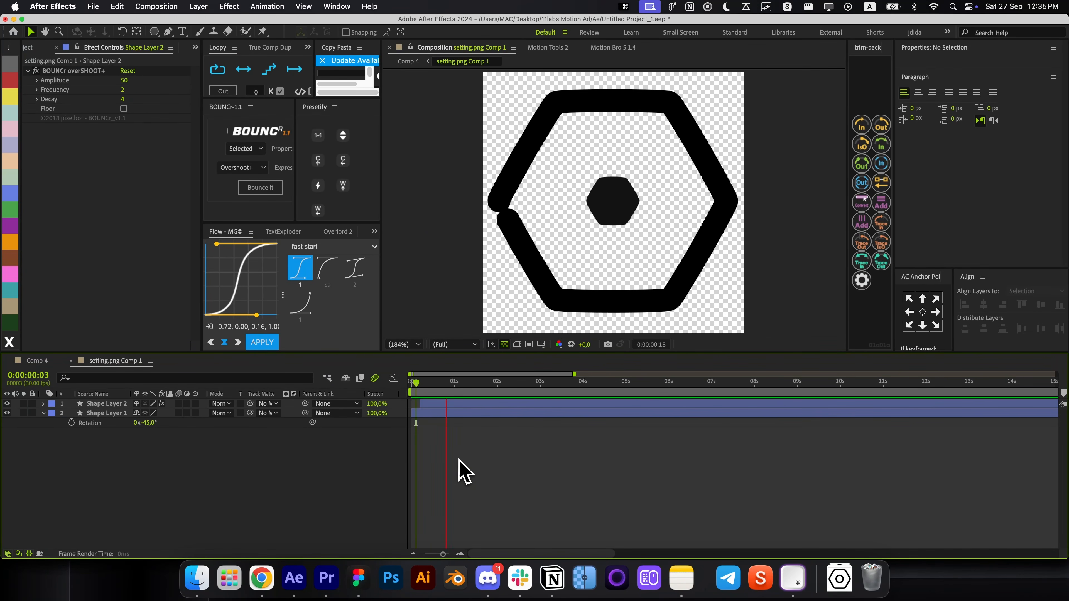
In Comp 4, draw a rounded rectangle about 202 × 56 px inside the prompt box's lower-right corner and centre its anchor point
key(super+w)
click(514, 383)
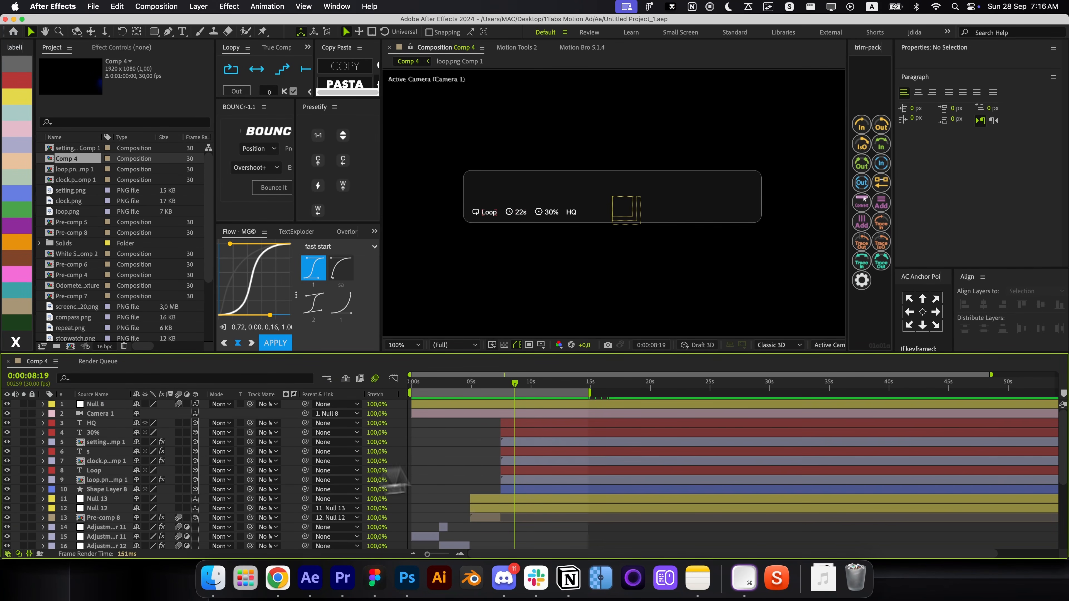
key(q)
scroll(752, 210, up, 2)
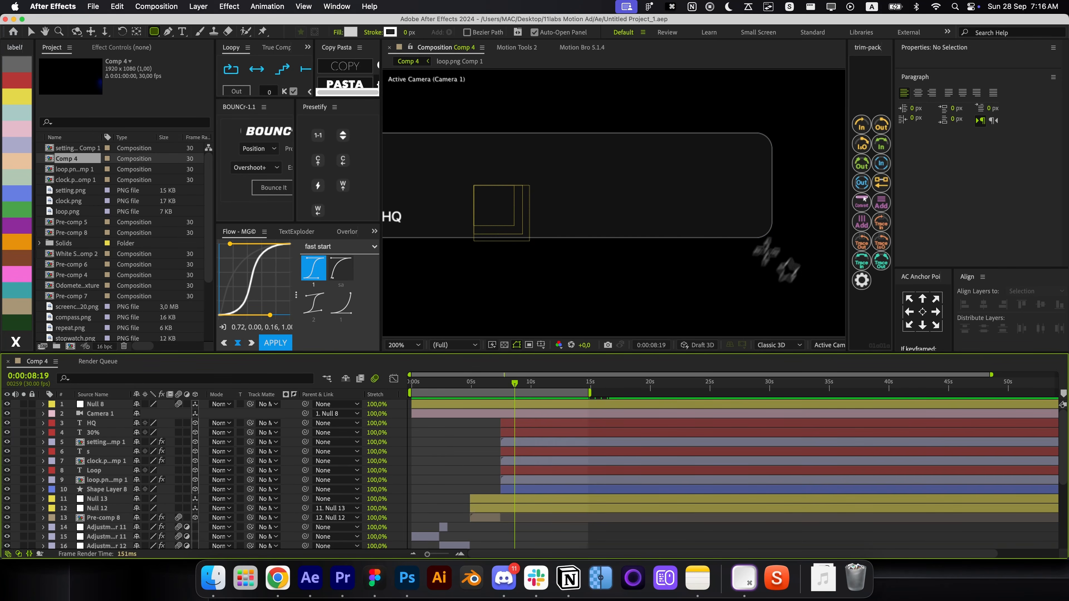
drag(765, 233, 700, 214)
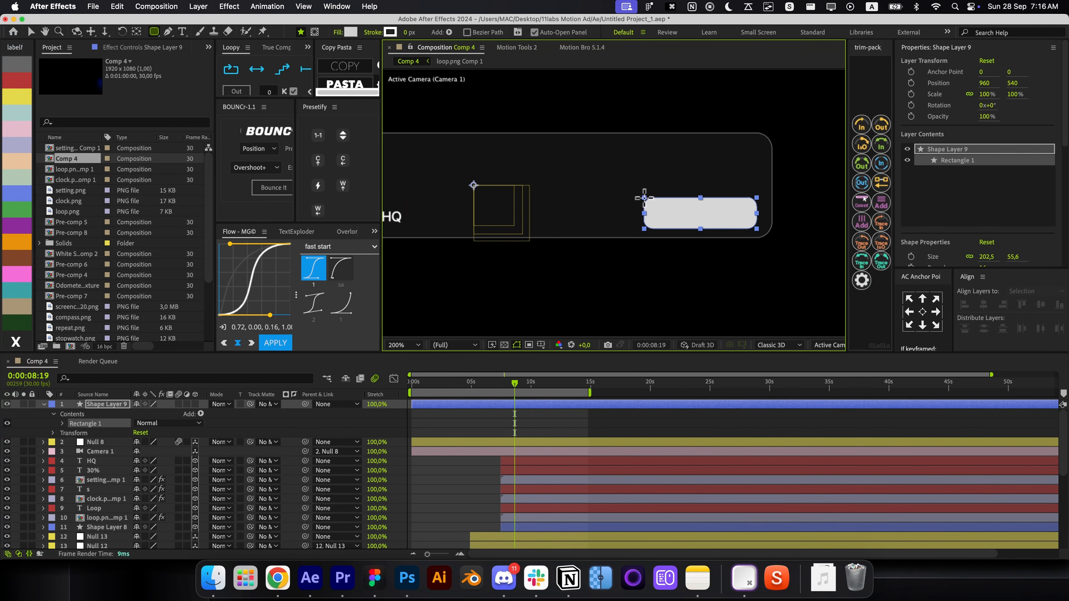
key(v)
key(super+alt+Home)
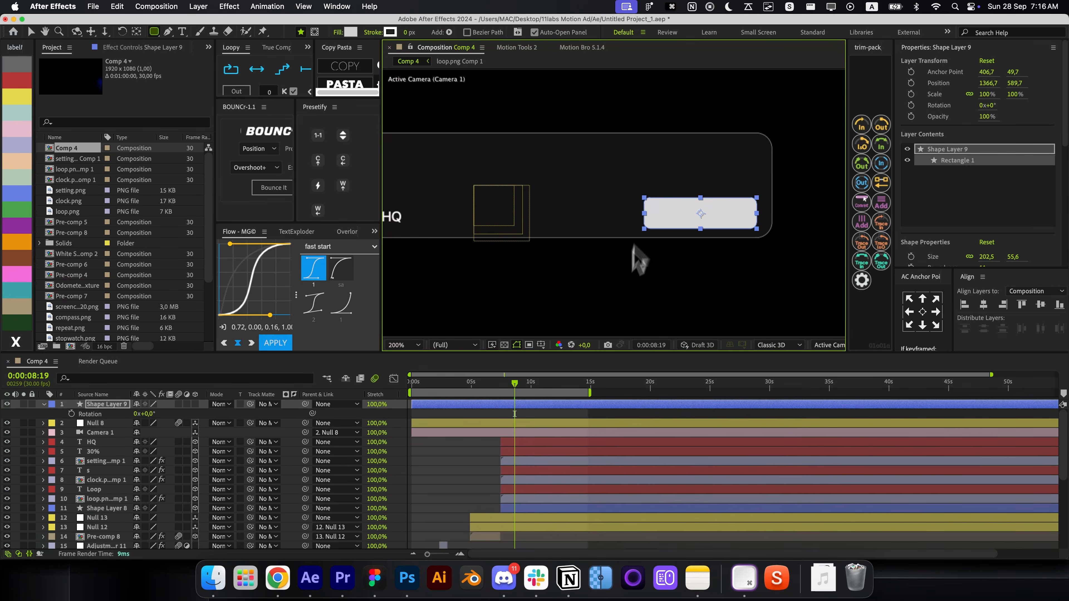
Place Shape Layer 9 below Camera 1, trim its start to match the label layers and make it 3D
key(u)
click(510, 402)
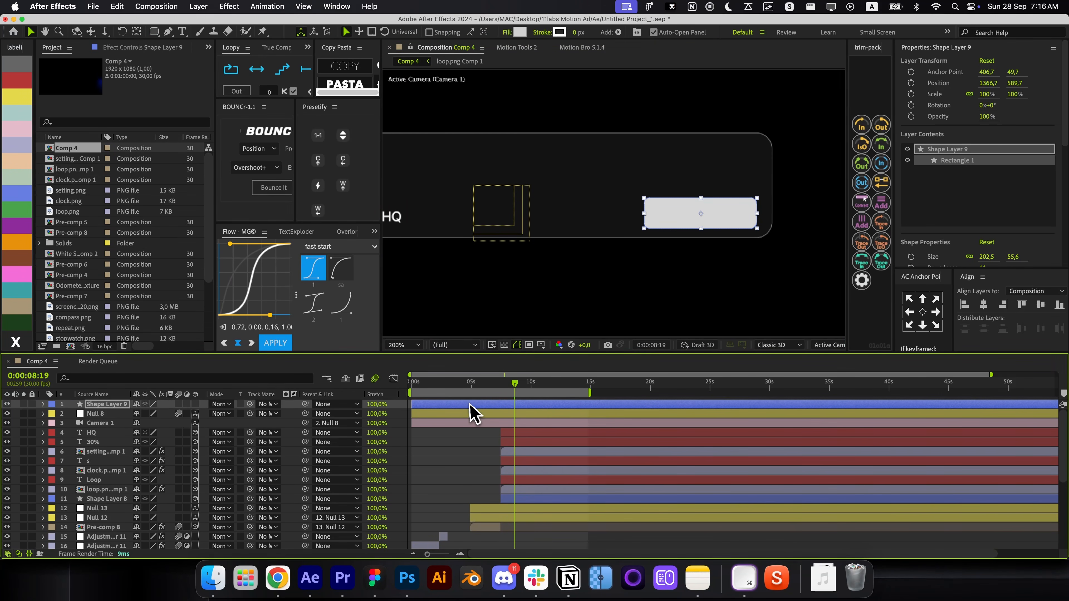
drag(470, 404, 552, 413)
key(super+bracketleft)
key(super+bracketleft)
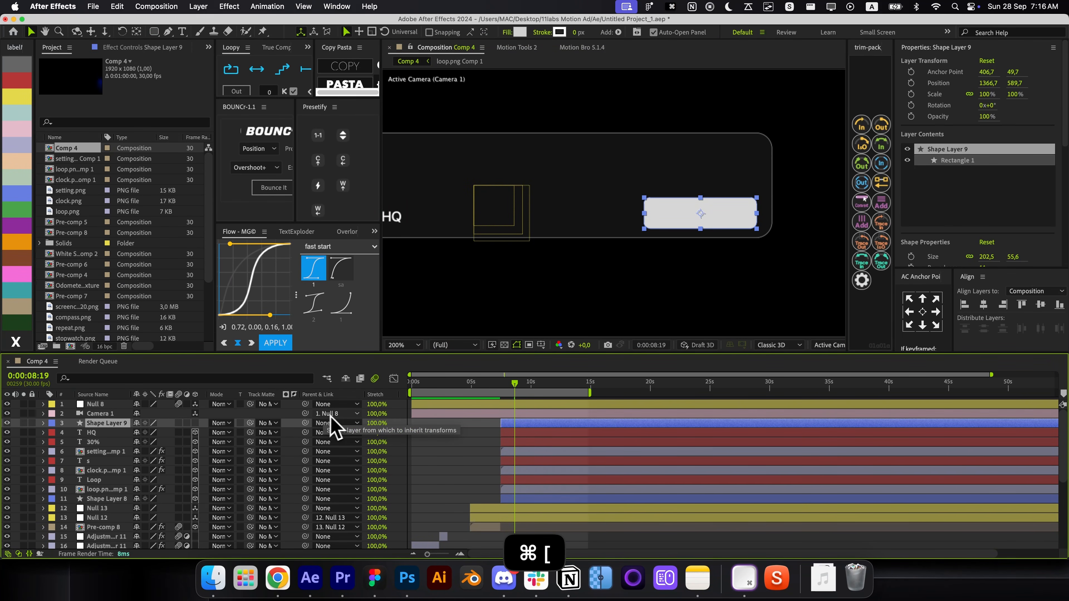
click(195, 423)
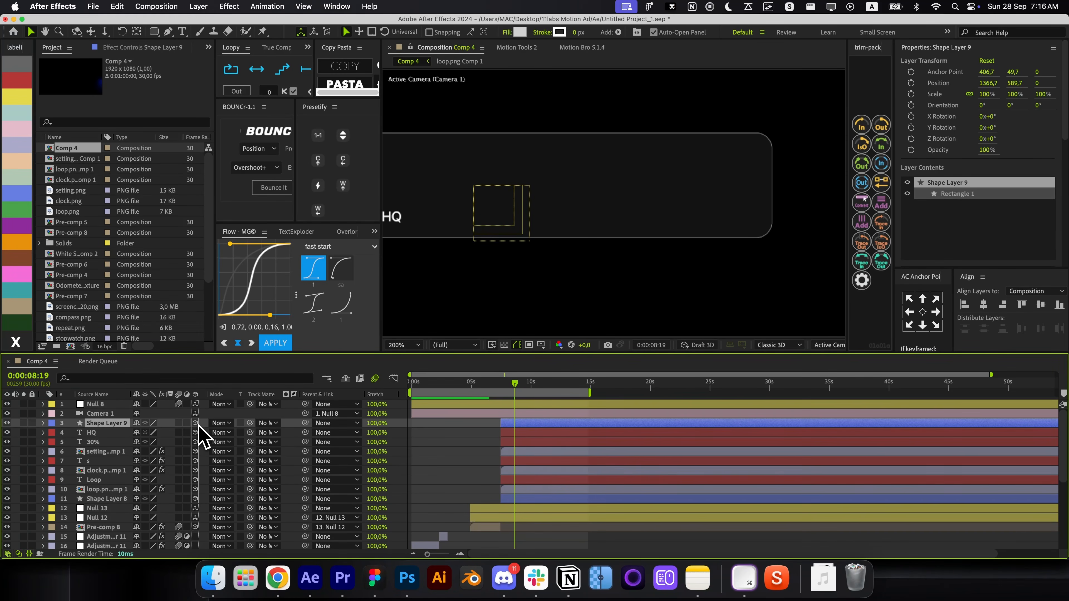
Centre the 3D rectangle in the composition, then move it into the prompt box's lower-right corner
key(super+Home)
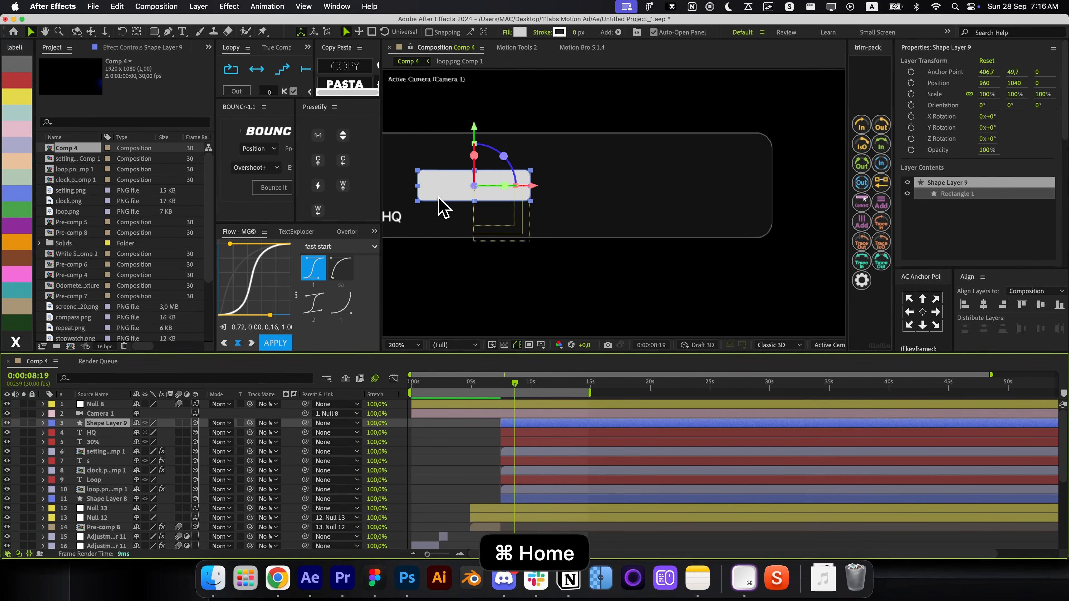
drag(439, 198, 532, 223)
drag(604, 236, 771, 244)
key(shift+Left)
key(shift+Left)
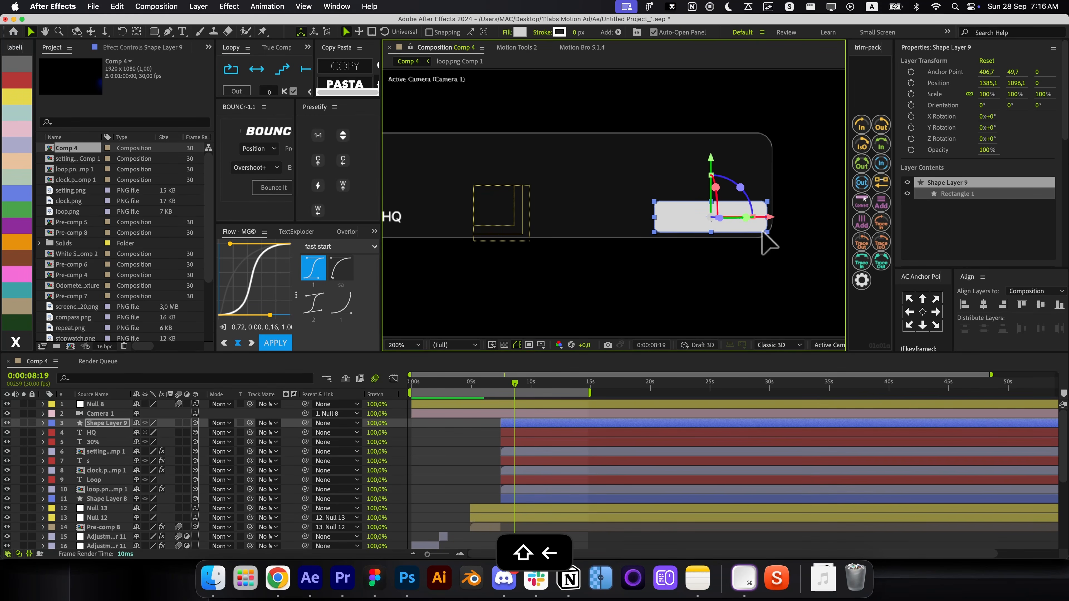
key(shift+Left)
key(cmd+shift+h)
key(shift+Up)
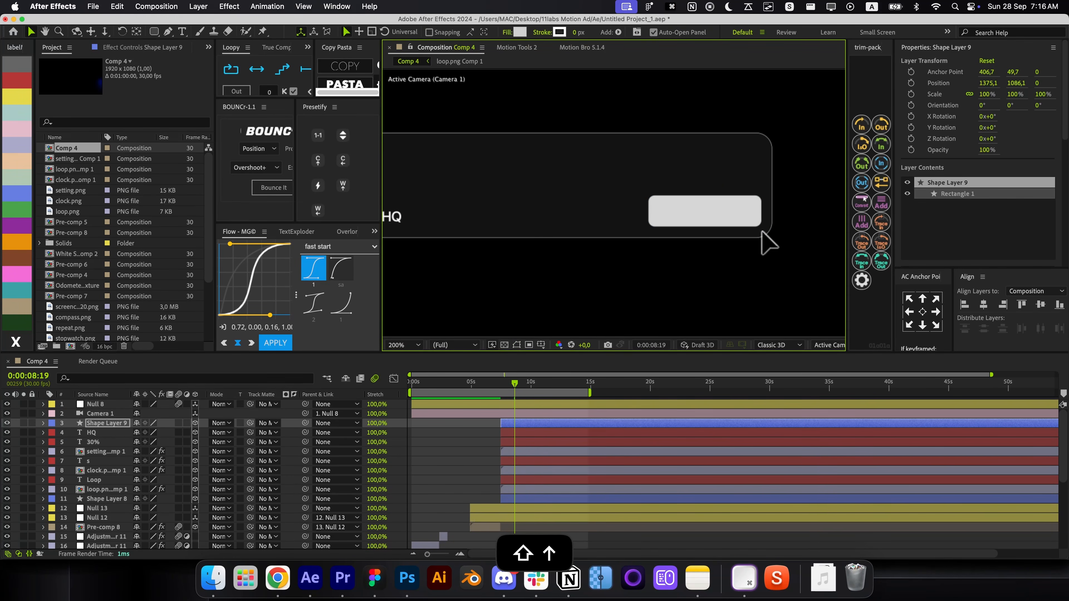
Nudge the rectangle to position 1371.6, 1086.1 to even out its margins from the prompt box's corner edges
key(Down)
key(Down)
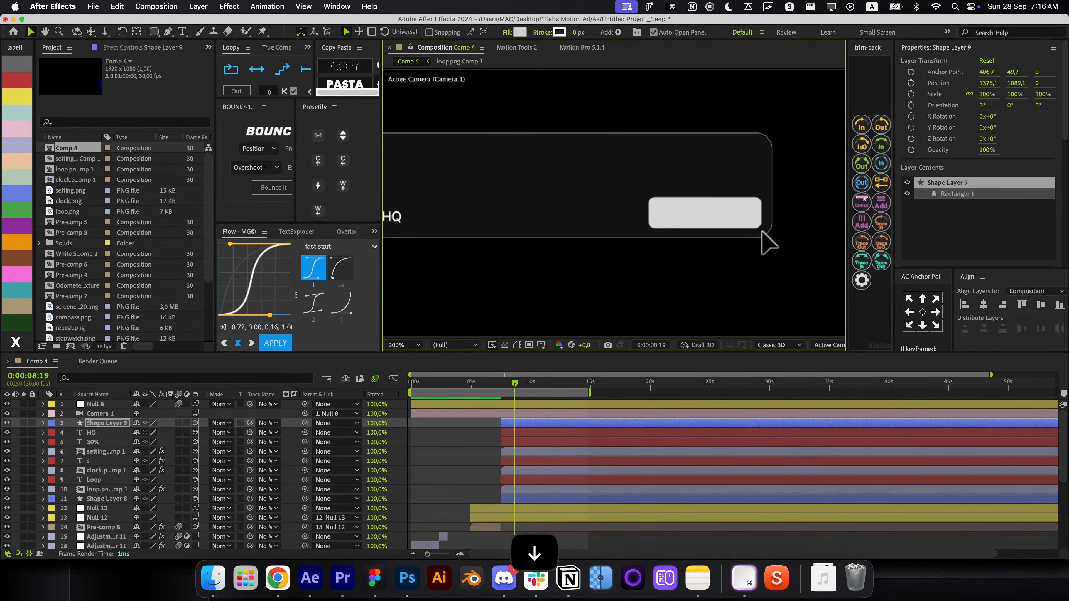
scroll(763, 232, up, 2)
key(Up)
key(Up)
key(Up)
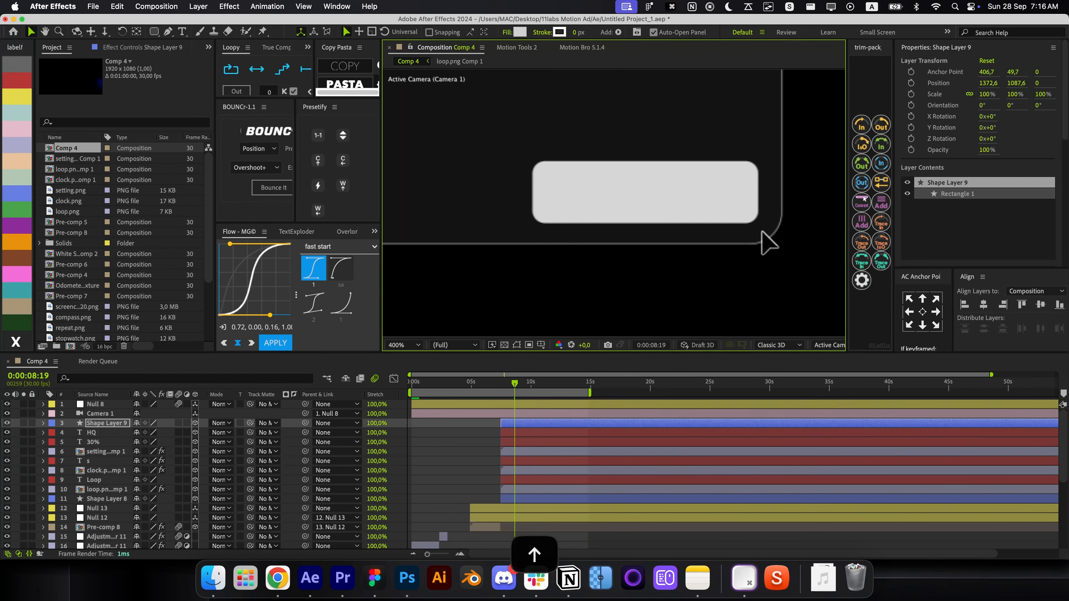
key(Left)
key(Left)
key(Left)
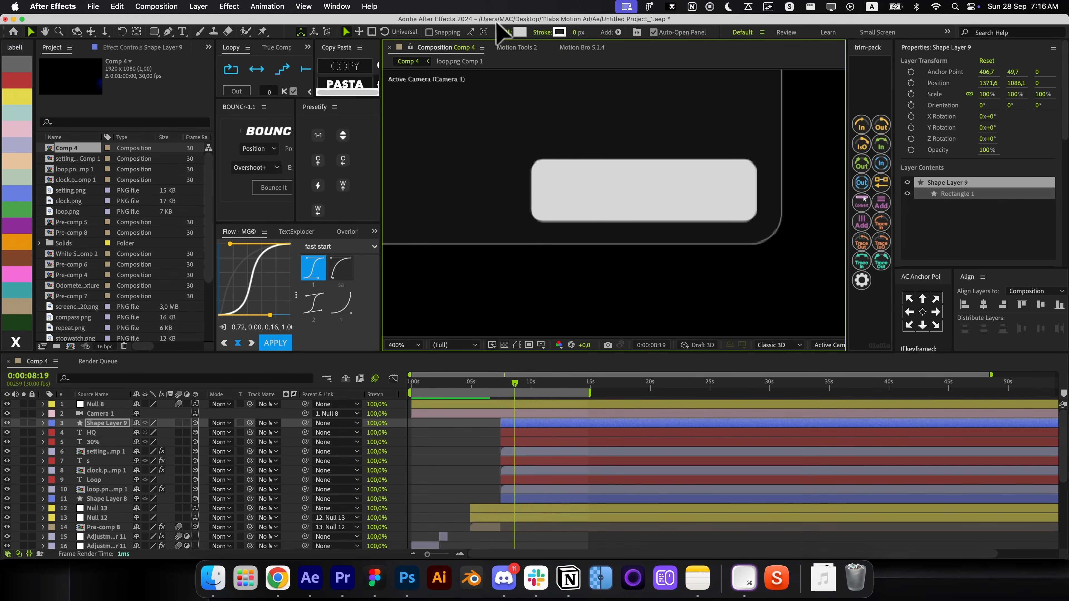
Set Shape Layer 9's fill colour to white, FFFFFF
click(520, 32)
drag(50, 299, 9, 228)
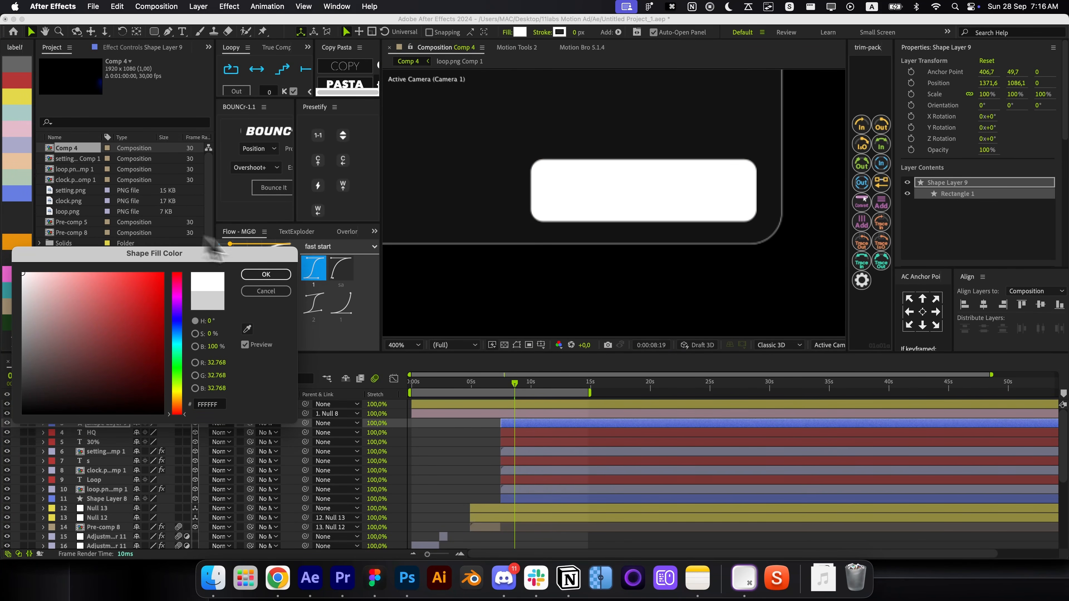
click(262, 275)
Duplicate the HQ text layer, place the copy above Shape Layer 9 and move it onto the white button
click(508, 433)
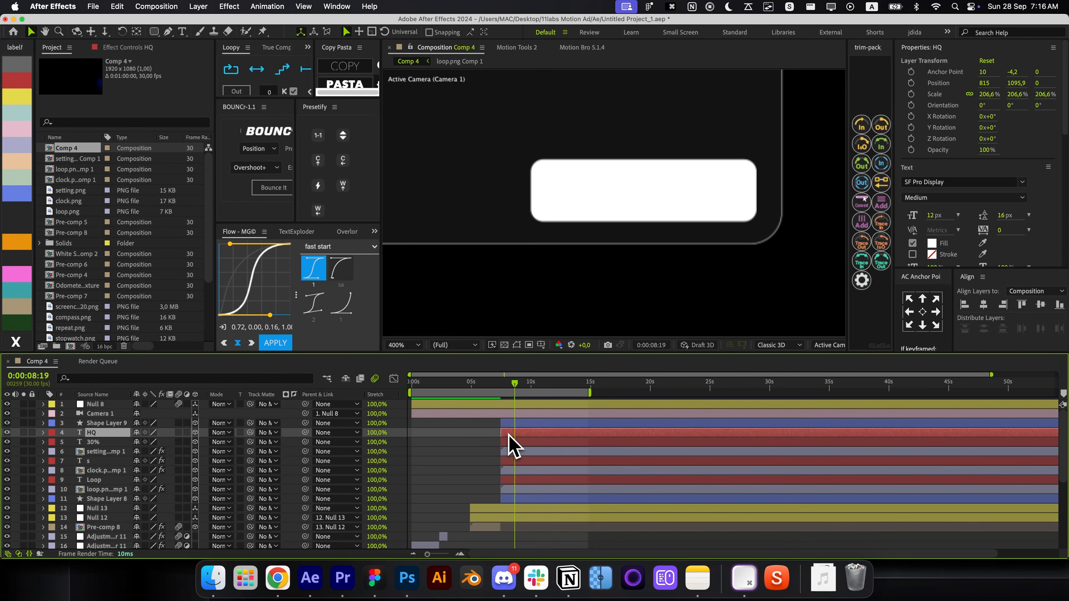
key(super+d)
key(super+bracketright)
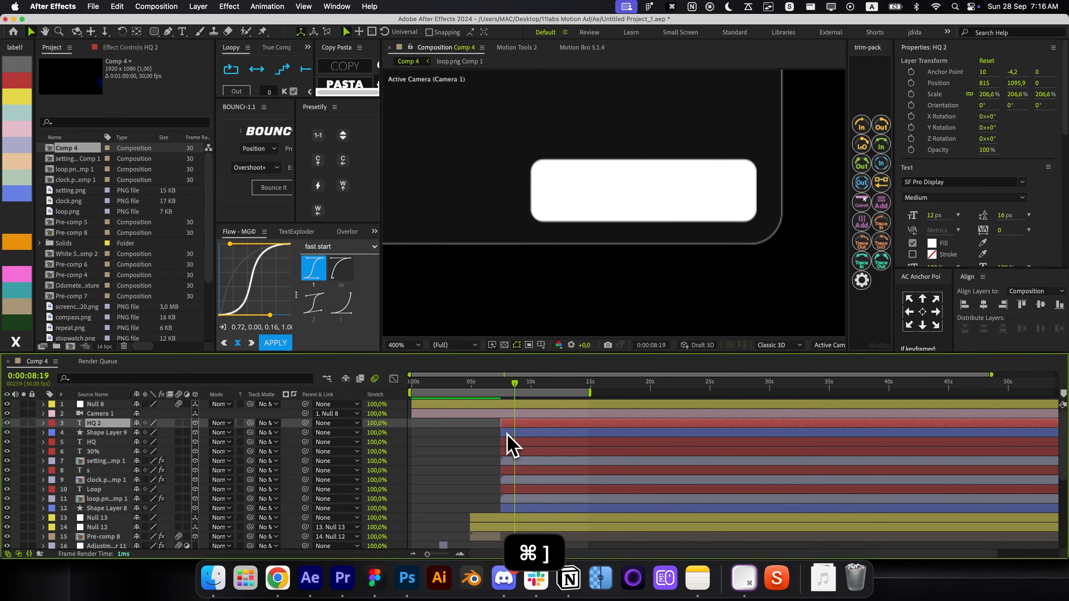
key(super+shift+h)
drag(465, 222, 668, 222)
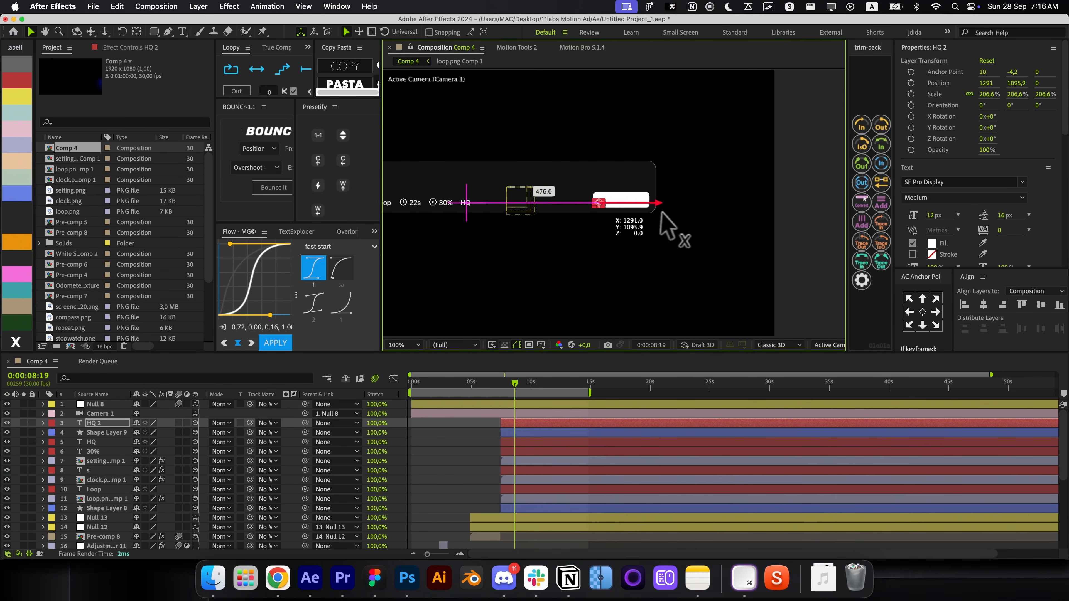
Change the copied text to "Generate" and style it black in the Light weight
double_click(591, 210)
text(Generate)
key(super+Return)
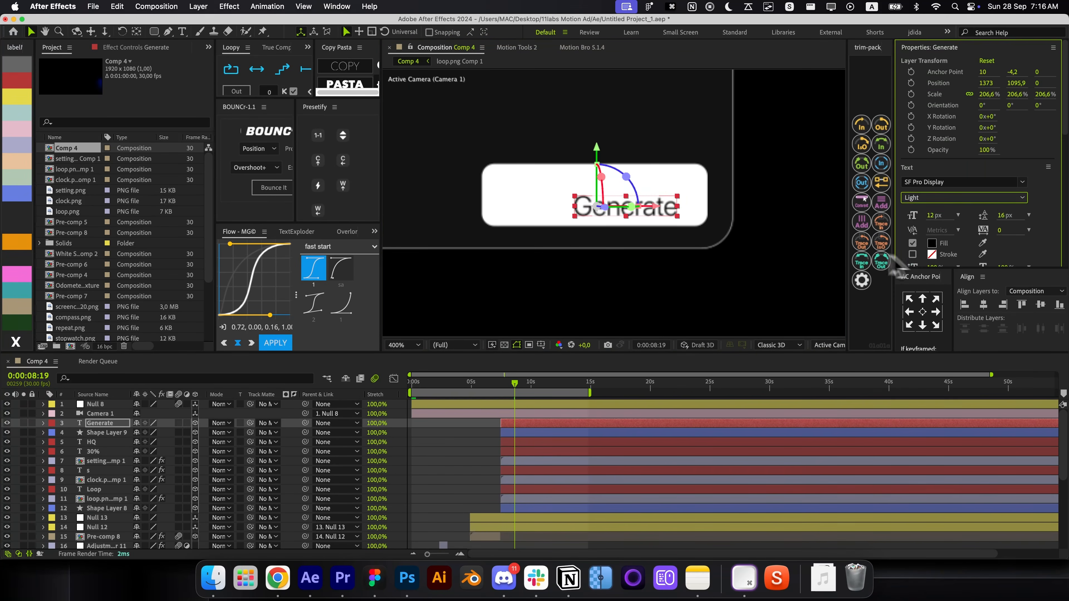
Align the Generate text vertically within the white button and shift it right to leave room for an icon
drag(573, 193, 566, 198)
click(439, 424)
click(612, 209)
click(519, 204)
click(548, 433)
drag(983, 257, 996, 257)
click(448, 470)
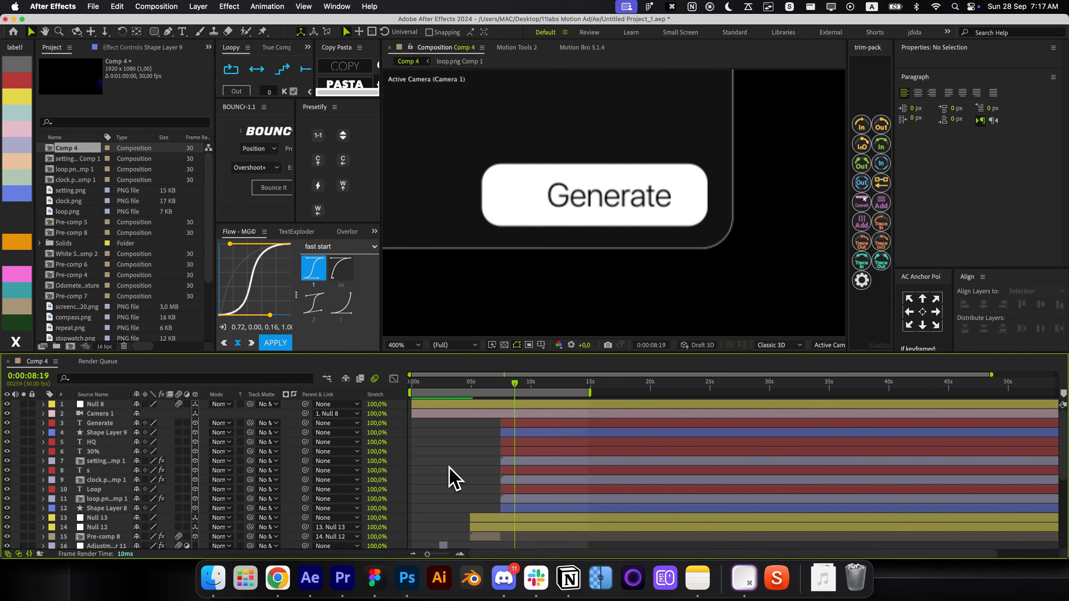
click(585, 219)
click(449, 471)
click(586, 228)
click(470, 454)
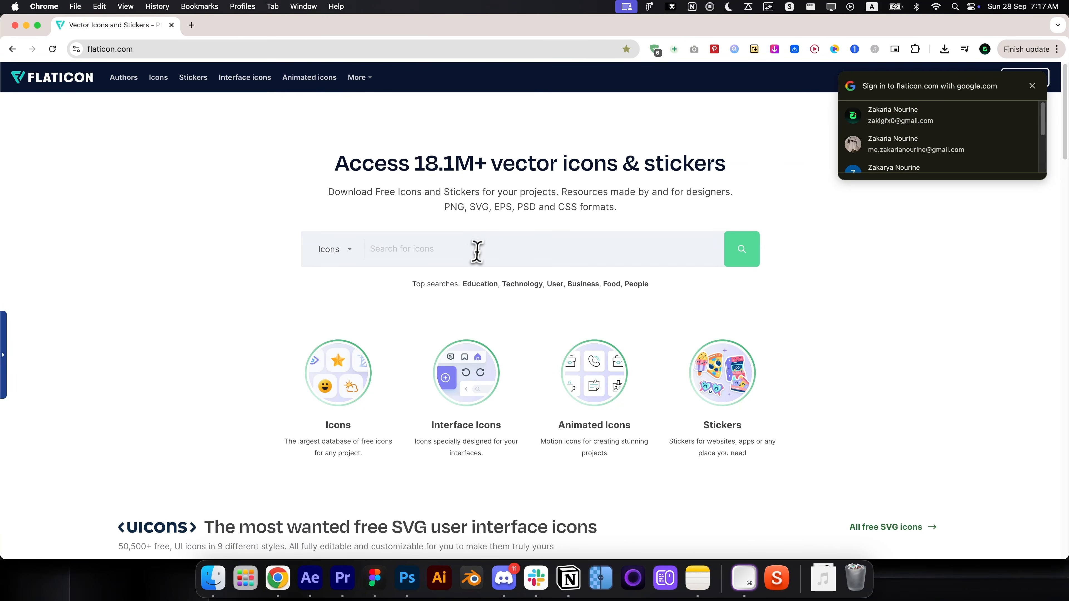
Search Flaticon for "voice" and download the black sound-wave icon for free
click(477, 251)
text(voice)
key(Return)
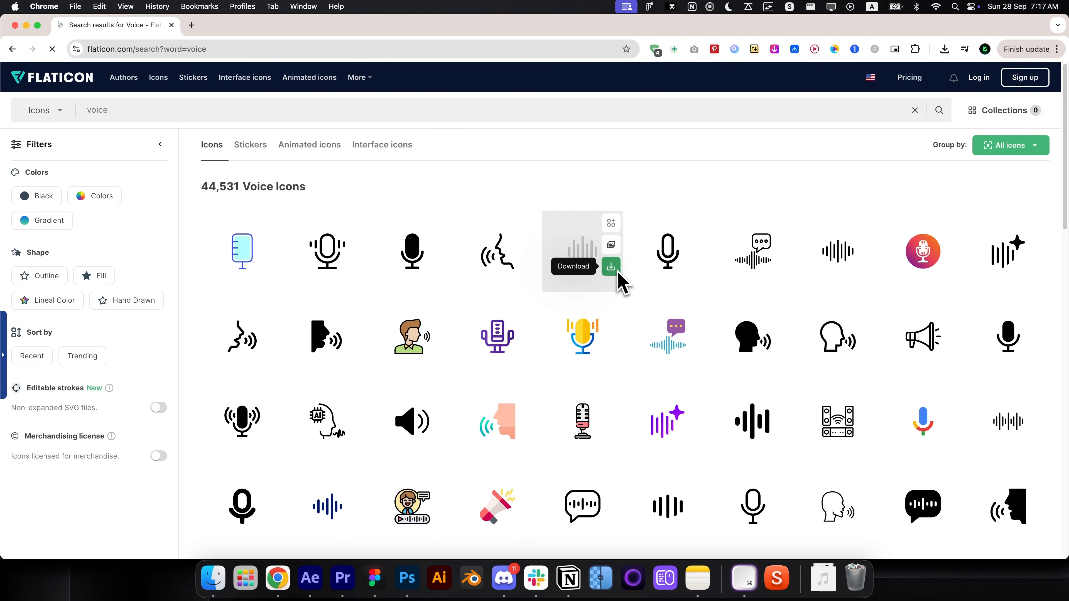
click(611, 267)
click(615, 304)
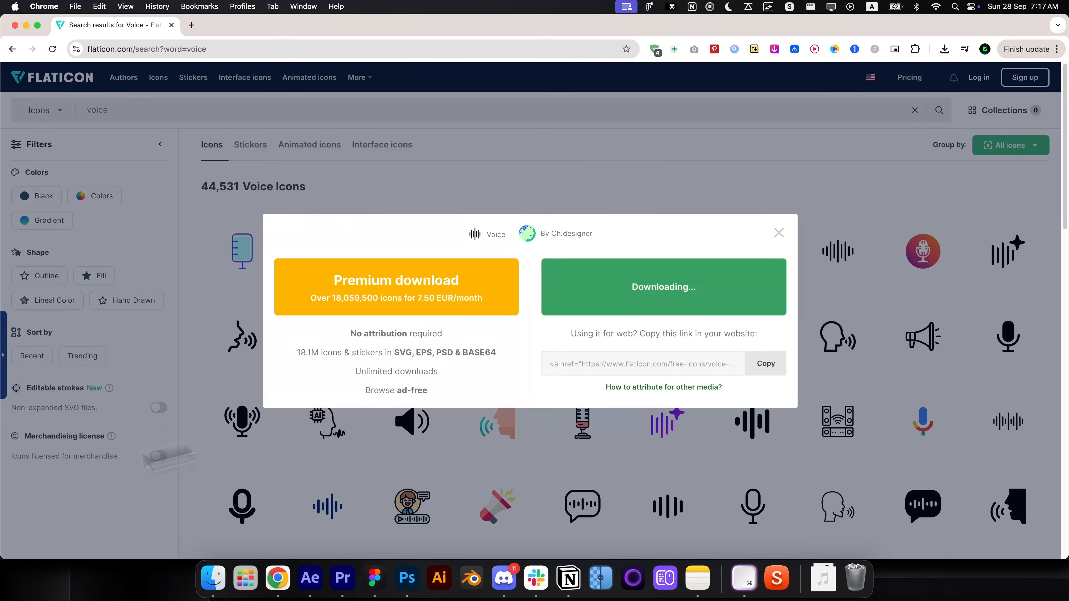
Search Flaticon for "download" and download a black icon of an arrow pointing into a tray
click(673, 108)
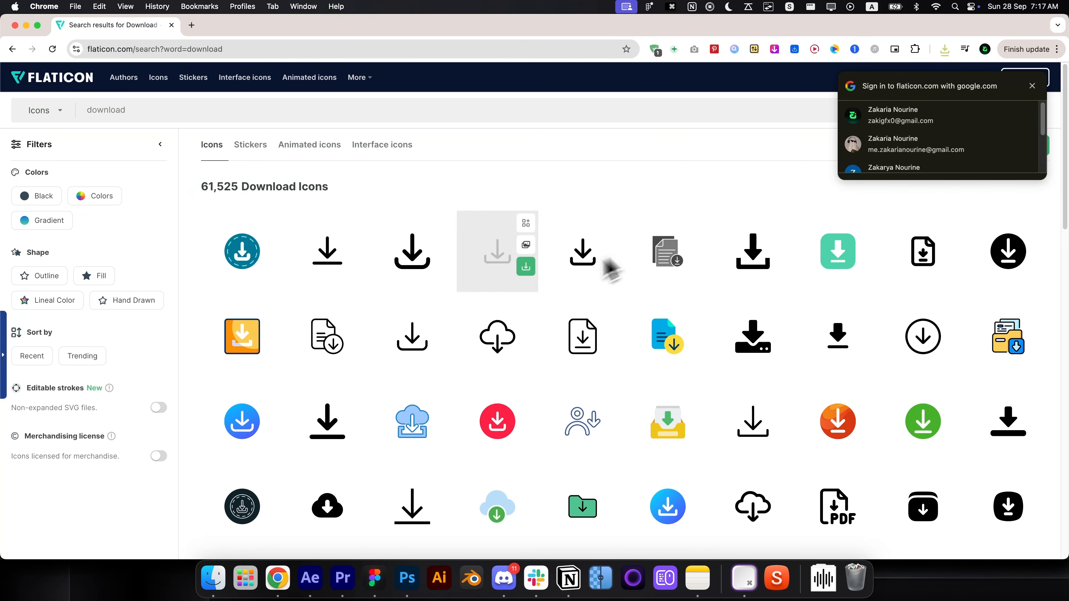
mouse_move(514, 333)
click(526, 351)
click(627, 143)
Search Flaticon for "playlist" and download the icon with three lines and a solid play triangle
click(551, 121)
text(playl)
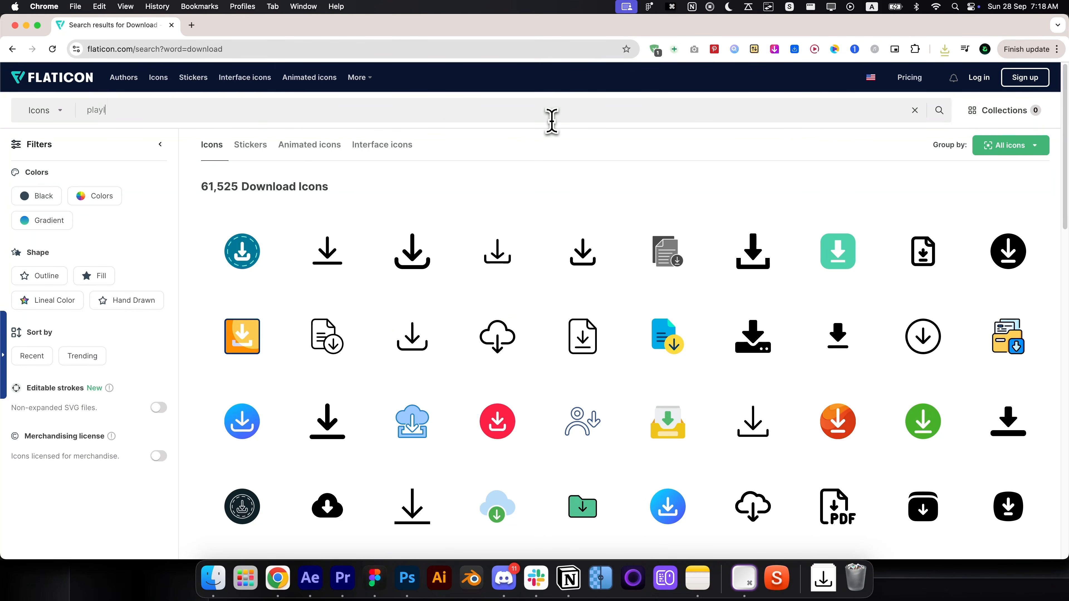
text(ist)
key(Return)
mouse_move(517, 314)
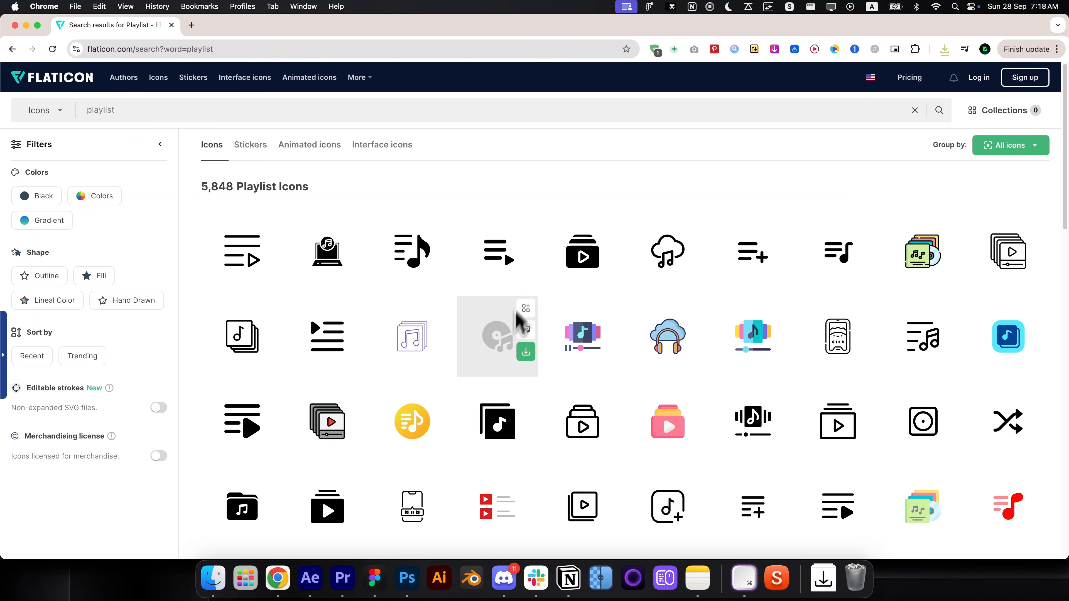
click(525, 267)
click(506, 332)
Switch to After Effects, add voice.png to Comp 4 as a 3D layer and parent it to Shape Layer 9
click(310, 577)
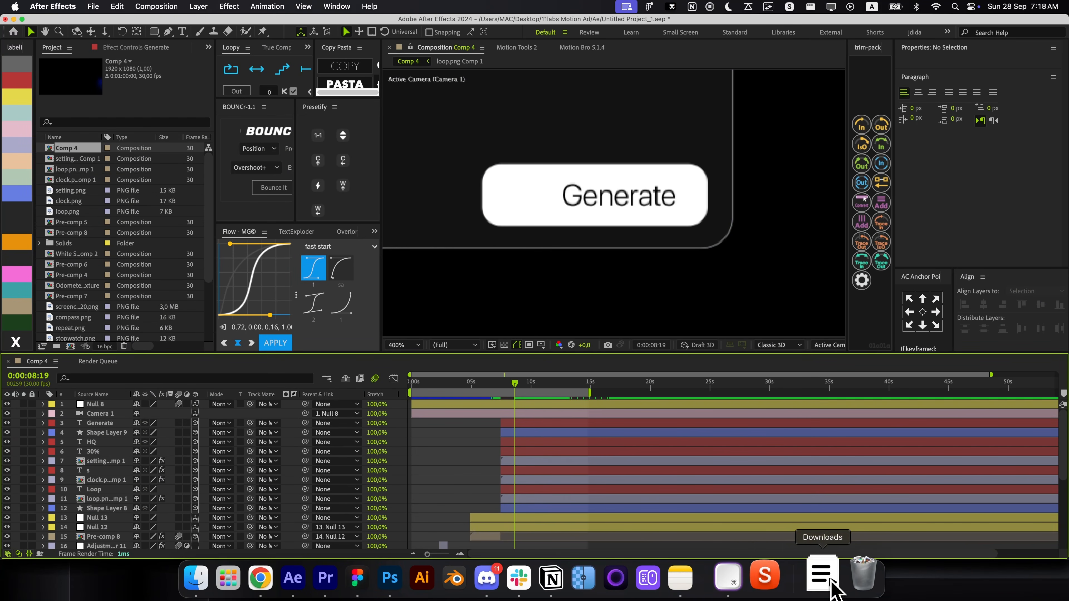
click(546, 463)
click(822, 577)
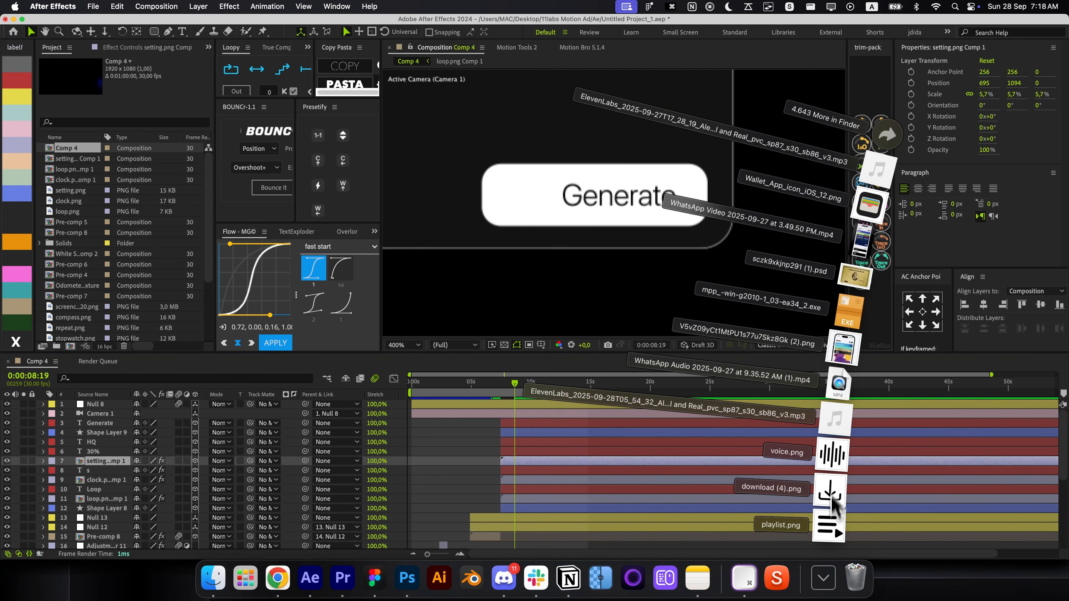
drag(831, 455, 596, 432)
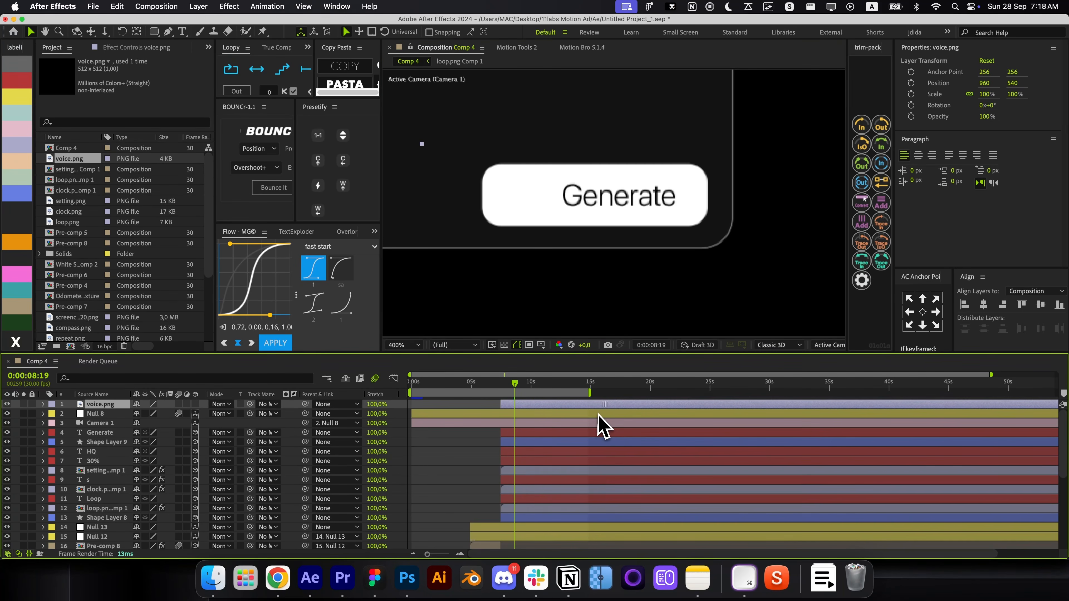
click(195, 404)
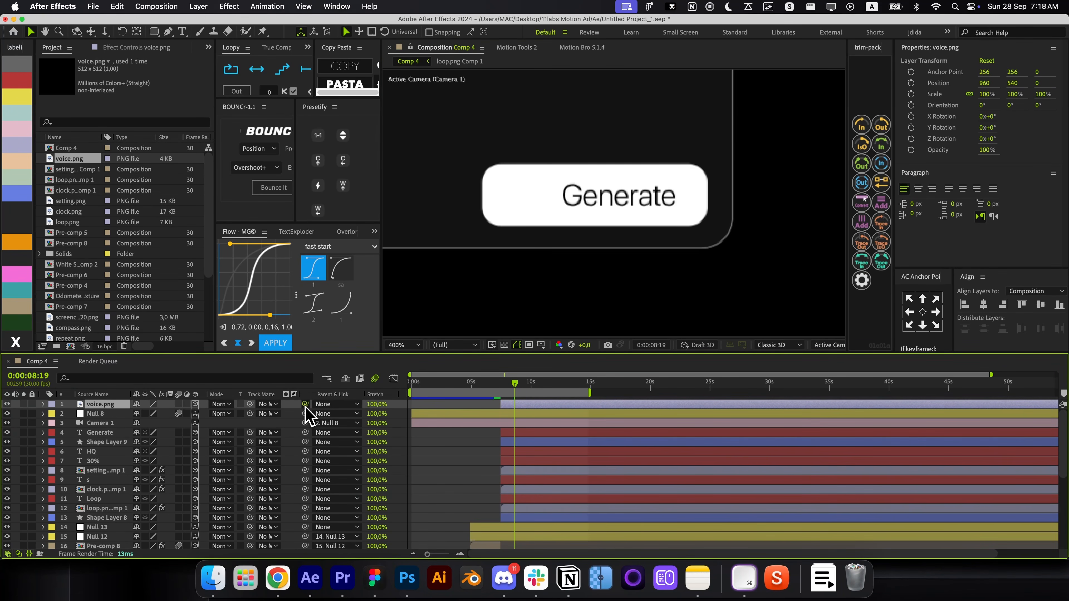
drag(305, 404, 120, 438)
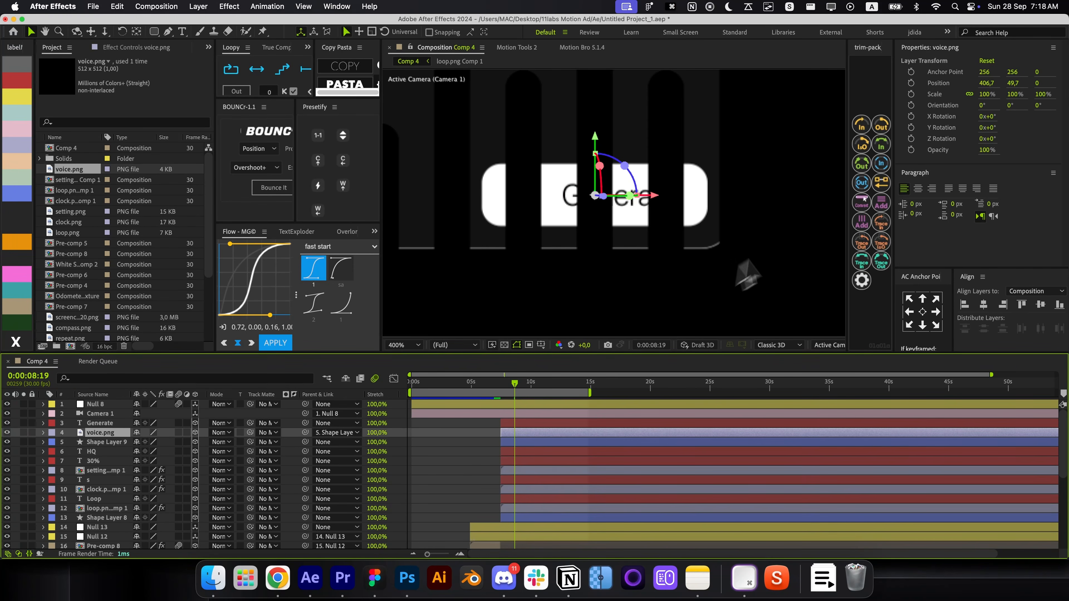
Scale voice.png to 6.8% and move it to the left of the Generate text on the button
key(s)
drag(181, 442, 109, 438)
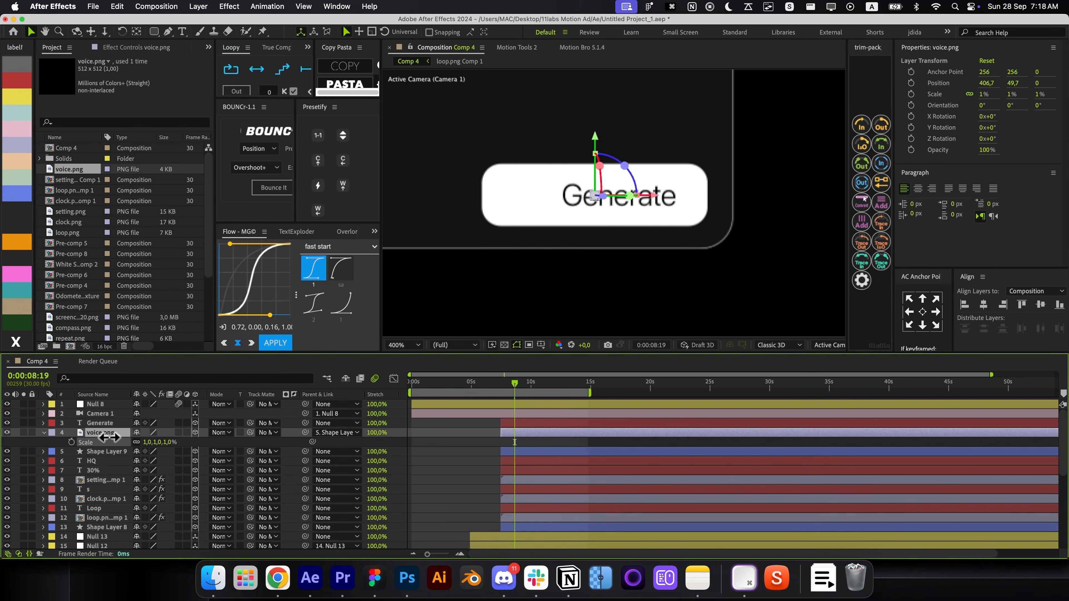
drag(650, 196, 560, 228)
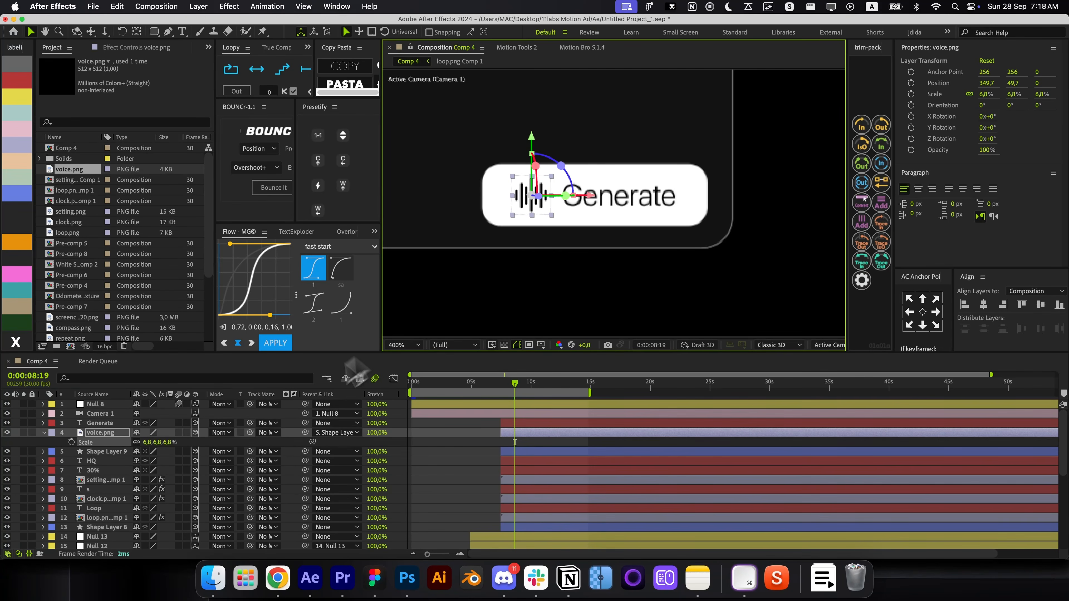
Remove voice.png's parent link to Shape Layer 9 and collapse its properties
super+click(305, 433)
key(u)
click(444, 470)
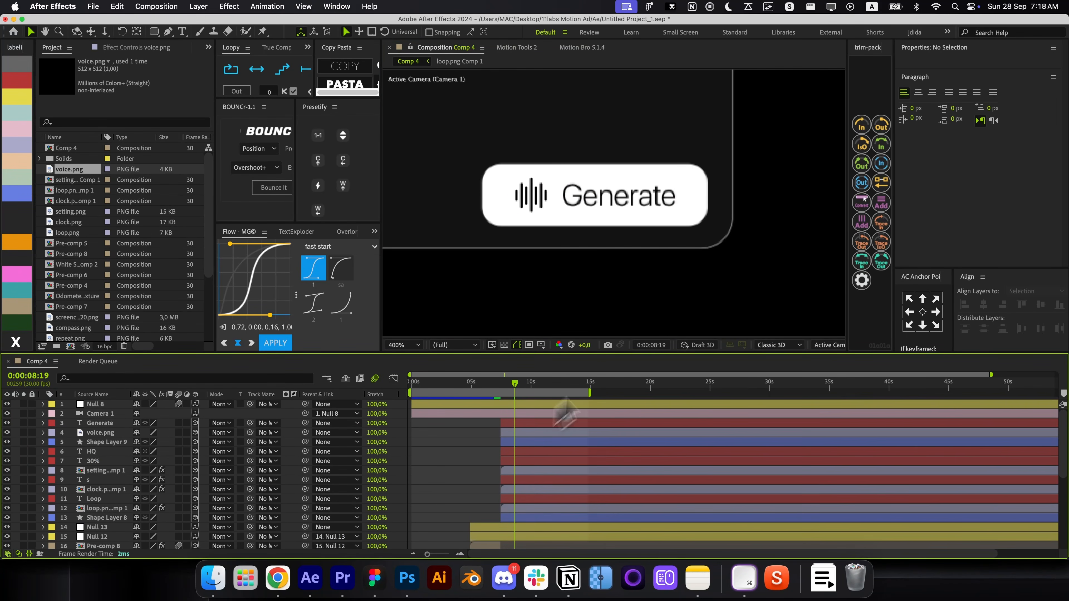
Shift the voice icon and Generate text together slightly left to centre them in the white button
click(526, 203)
shift+click(621, 204)
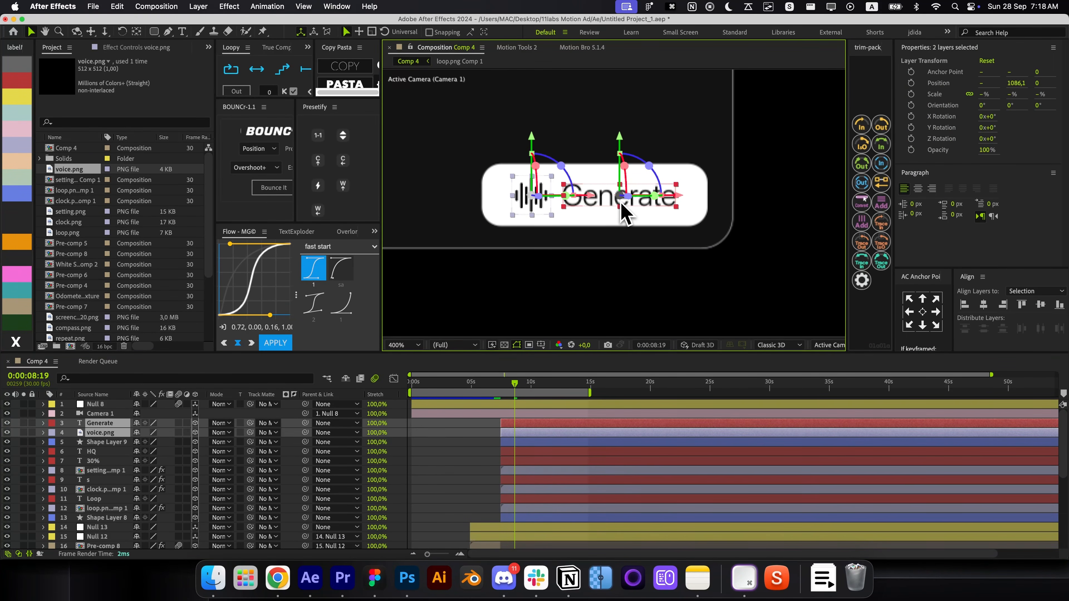
click(482, 446)
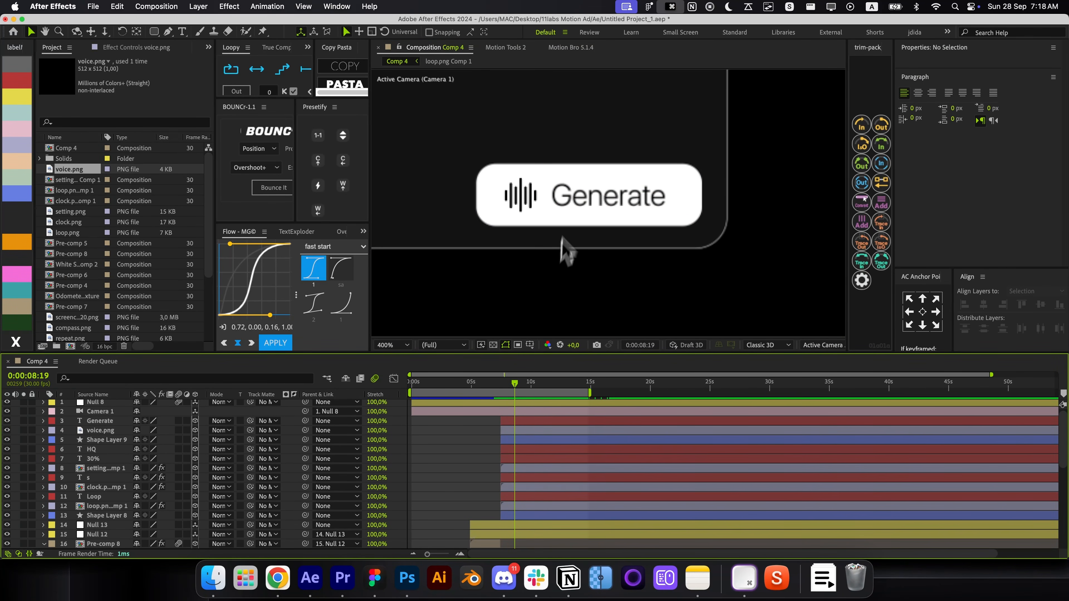
Duplicate the voice.png layer and bring the copy in front of the Generate text layer
key(h)
drag(566, 251, 612, 281)
click(581, 288)
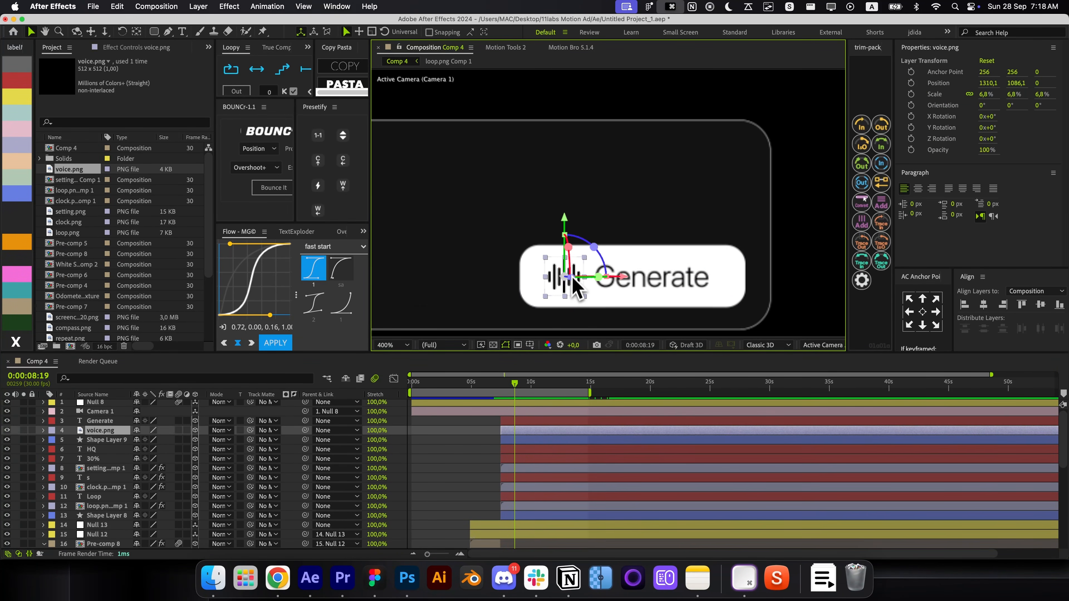
click(489, 467)
click(563, 431)
key(cmd+d)
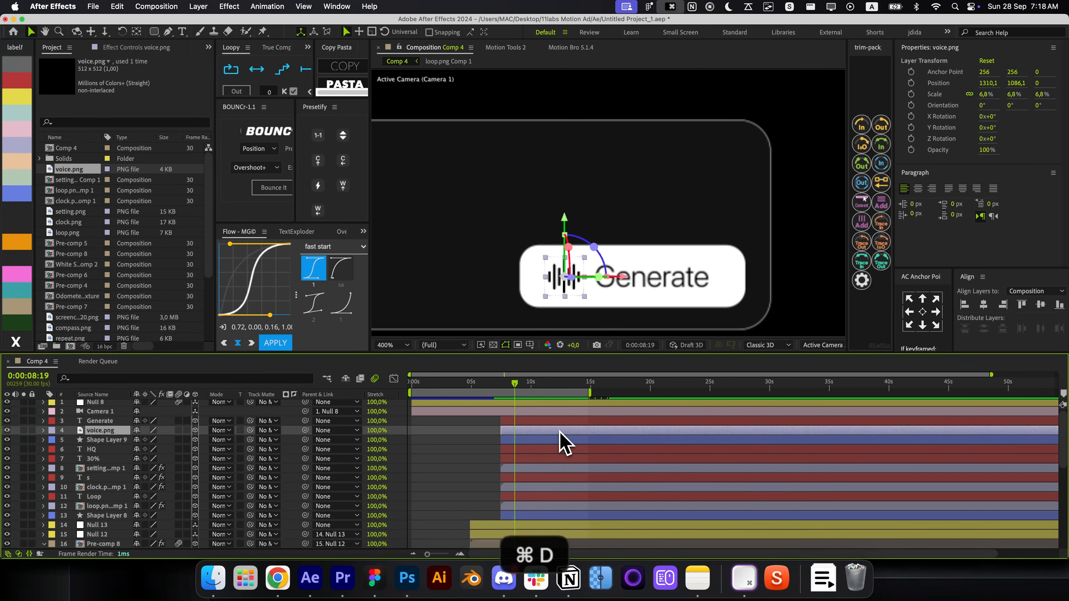
key(cmd+bracketright)
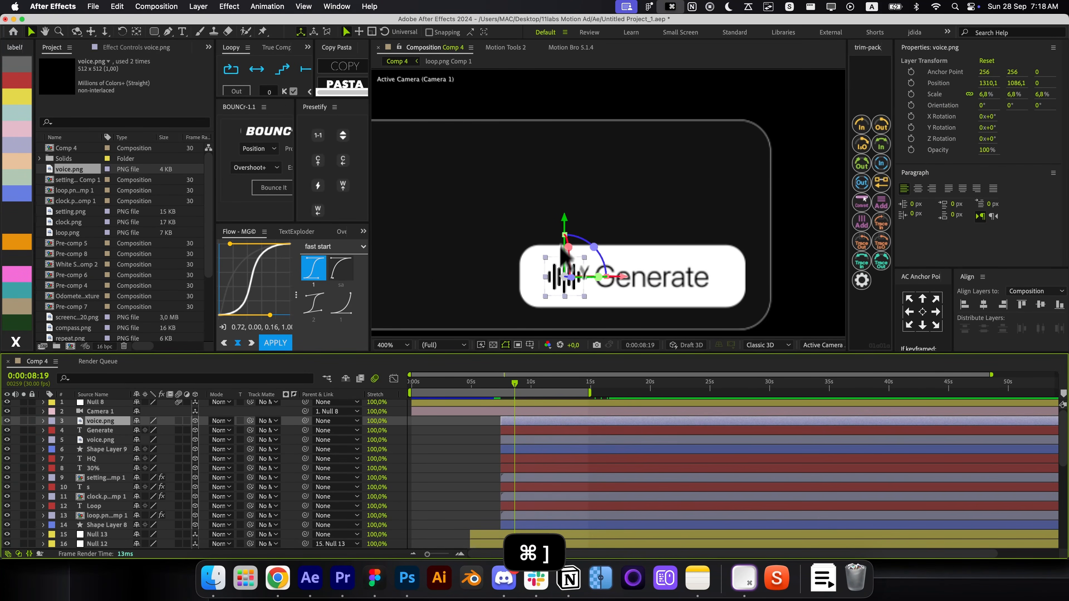
Move the voice icon copy to the prompt box's upper-right corner and place a second copy to its left
drag(561, 253, 562, 136)
drag(623, 162, 777, 167)
drag(718, 107, 721, 111)
key(super+d)
drag(775, 164, 720, 168)
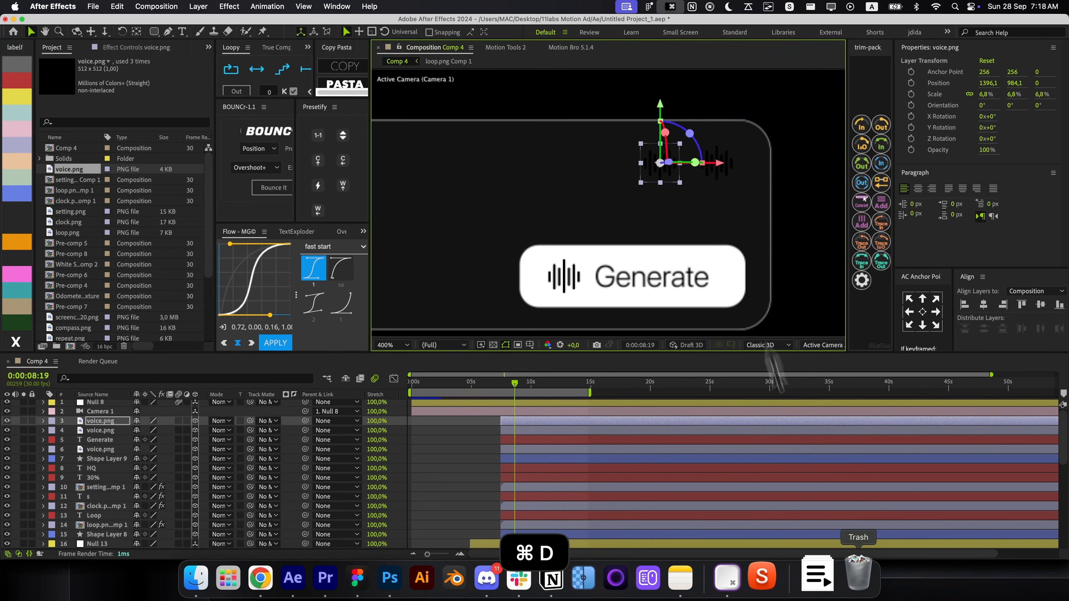
Import download (4).png and replace the rightmost voice.png copy with it
click(817, 573)
drag(824, 520, 518, 442)
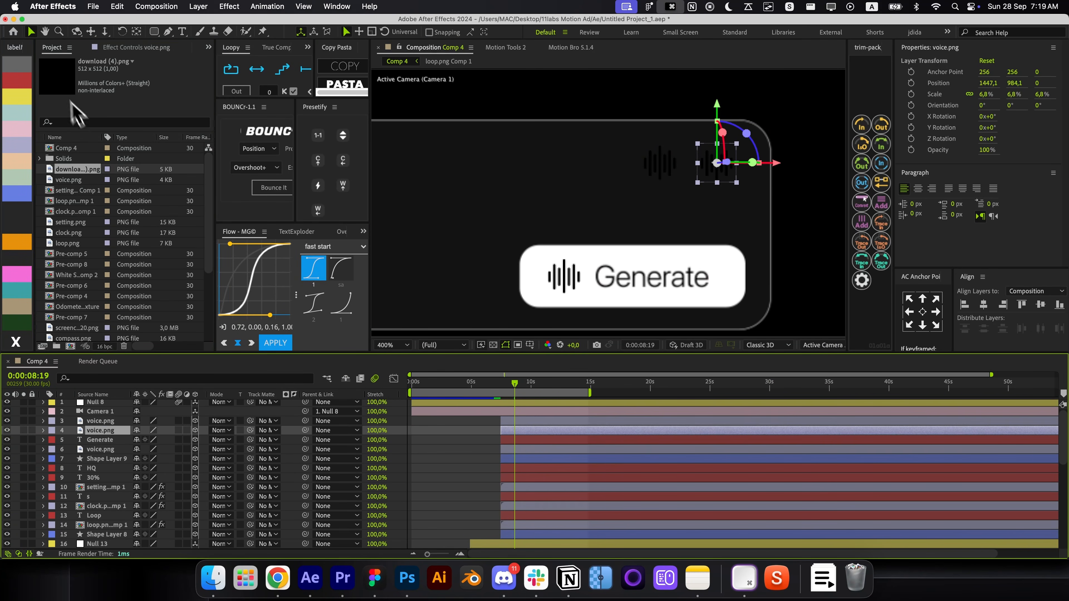
drag(71, 102, 531, 430)
Apply a white Fill effect to the download icon and copy the effect to the voice.png copy beside it
key(alt+space)
text(fill)
key(Return)
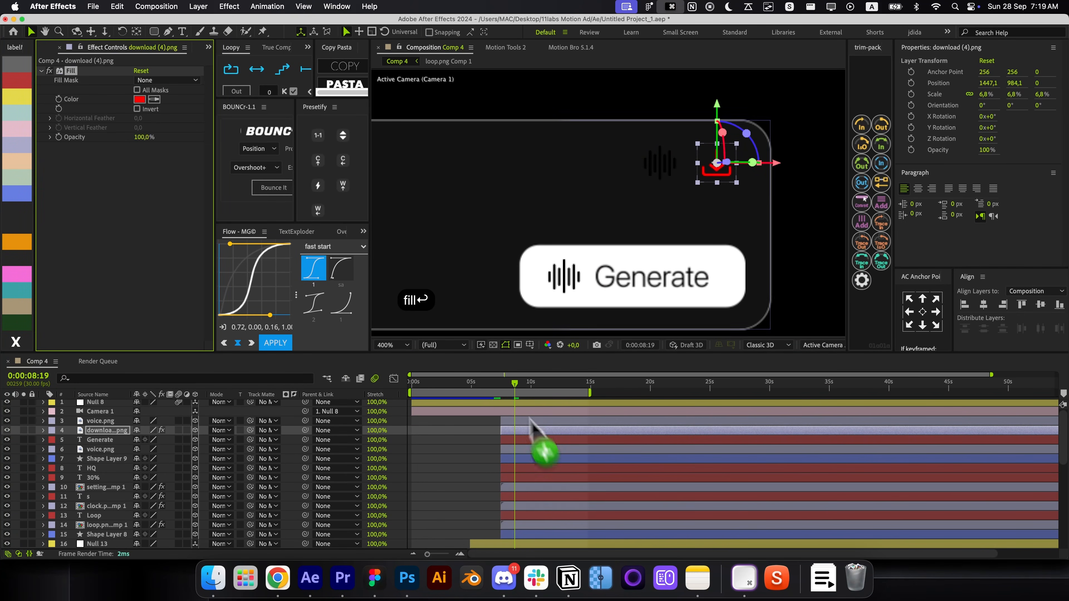
click(71, 234)
key(super+a)
key(super+c)
click(530, 419)
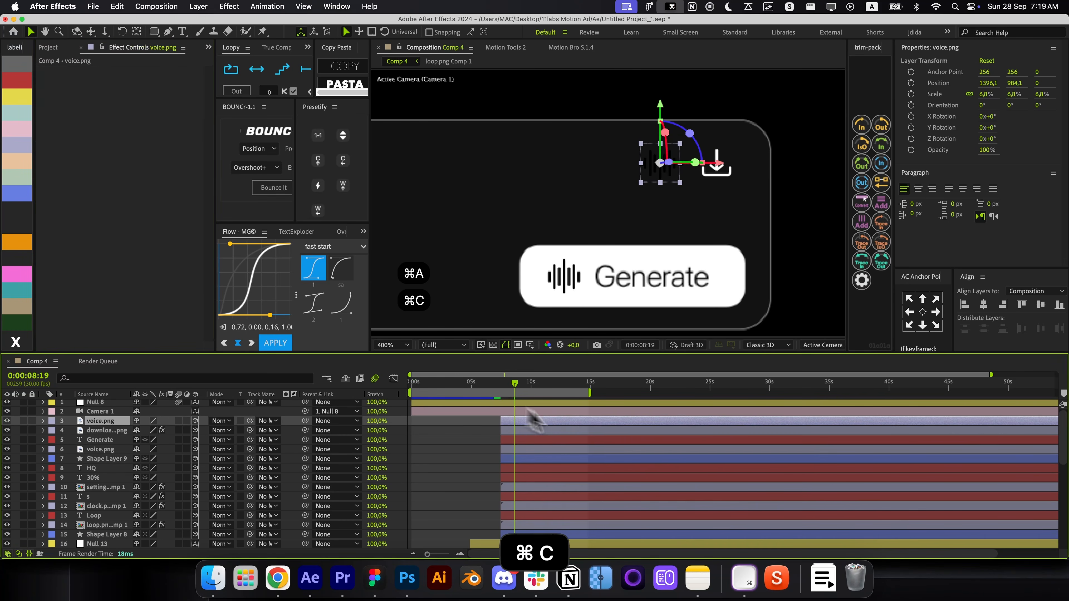
key(super+v)
Import playlist.png and replace the remaining voice.png copy in the box's upper corner with it
click(830, 576)
drag(830, 523, 139, 295)
drag(131, 379, 105, 424)
click(459, 466)
key(alt+/)
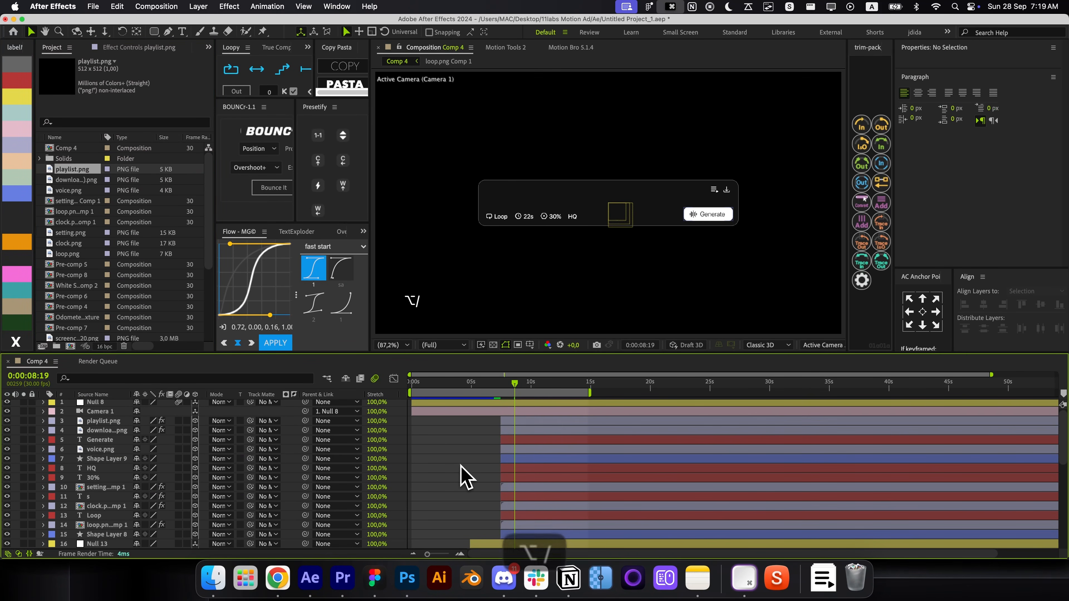
Scale the playlist and download icons to 6%
scroll(733, 192, up, 2)
click(707, 200)
shift+click(651, 198)
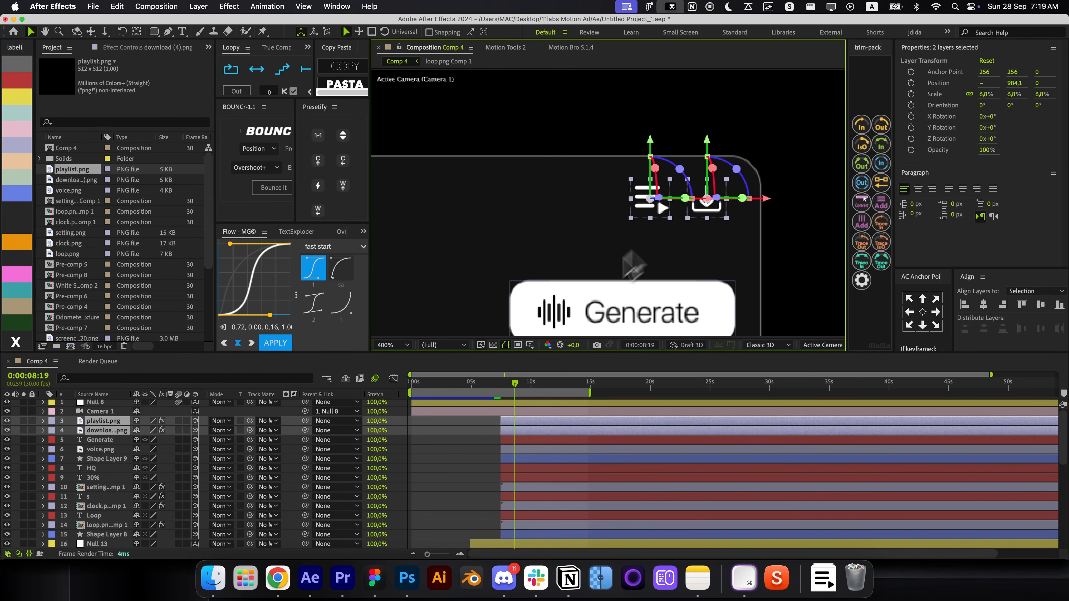
key(s)
click(149, 431)
text(6)
key(Return)
key(r)
key(r)
click(478, 442)
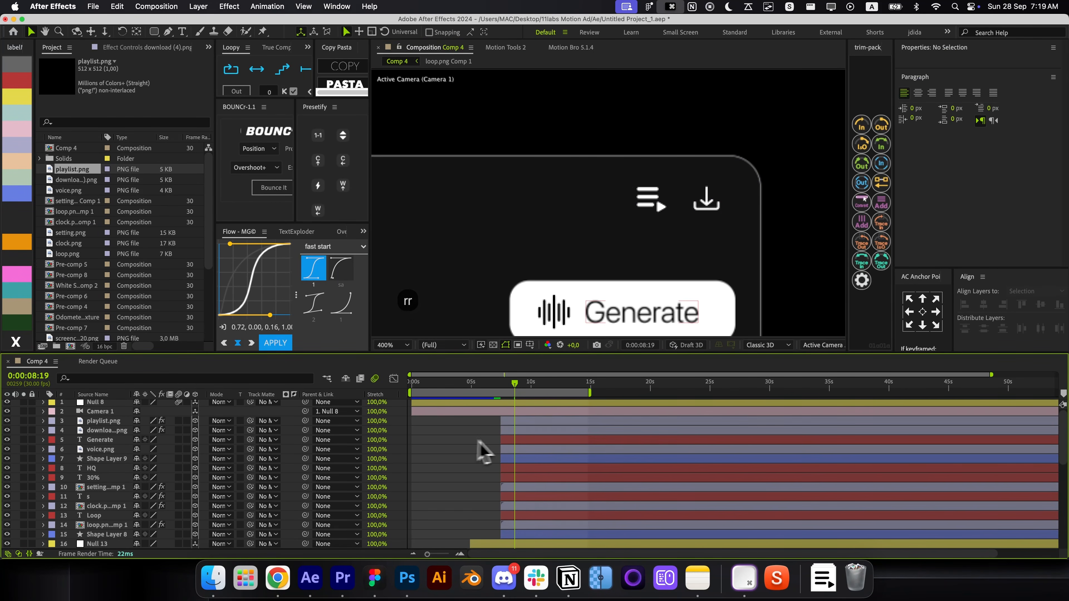
Shift the playlist icon slightly to the right, closer to the download icon, to about X position 1400
click(659, 202)
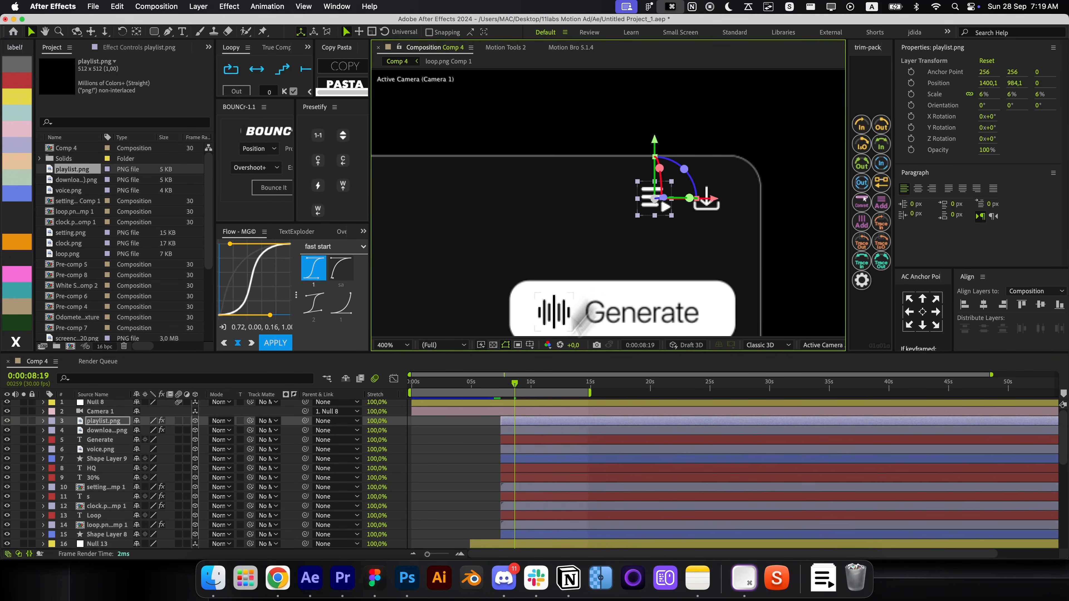
click(455, 469)
key(alt+slash)
scroll(505, 212, up, 3)
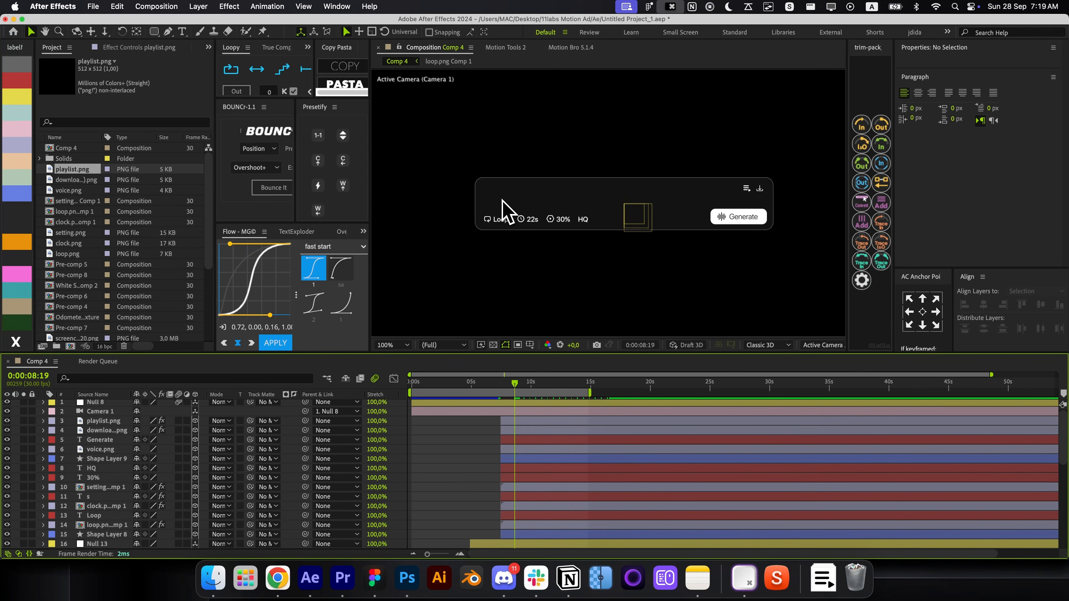
Duplicate the Loop text, bring the copy directly below Camera 1 in the layer stack and move it to the box's upper area
click(522, 468)
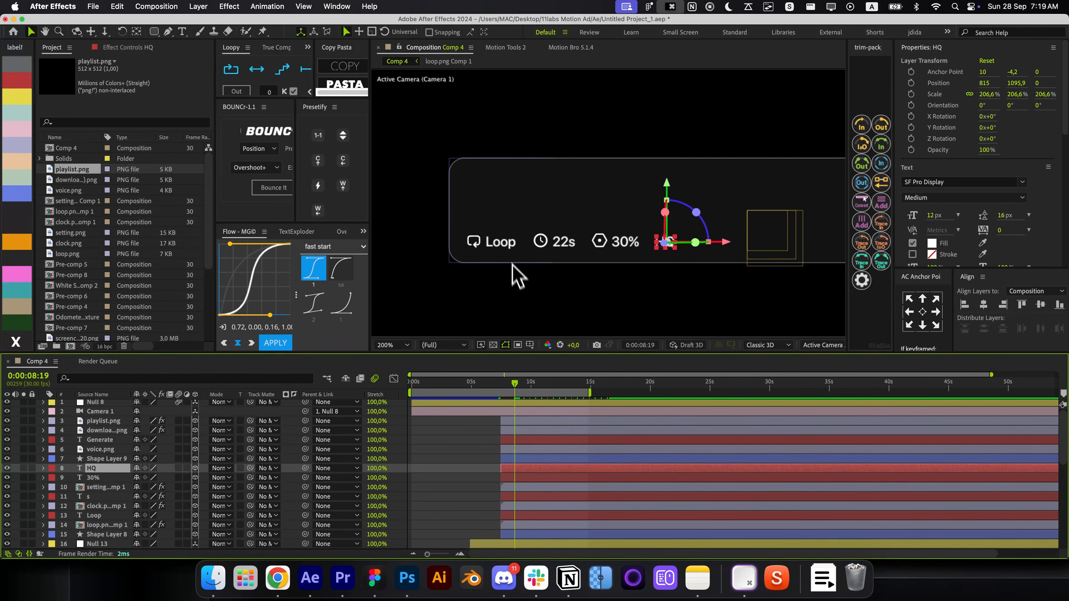
click(503, 243)
key(super+d)
key(super+bracketright)
key(super+bracketright)
key(super+bracketright)
key(super+bracketright)
key(super+bracketright)
key(super+bracketright)
key(super+bracketright)
key(super+bracketright)
key(super+bracketright)
key(super+bracketright)
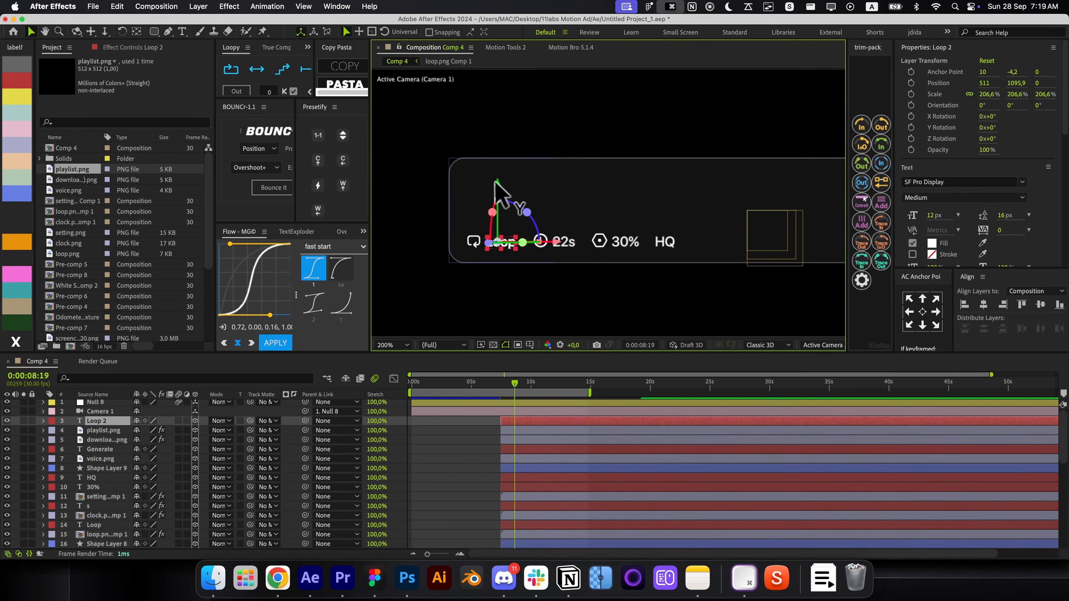
drag(496, 183, 497, 122)
Change the duplicated text to "Icy cinematic snowboard whoosh"
double_click(522, 420)
key(super+v)
text(s)
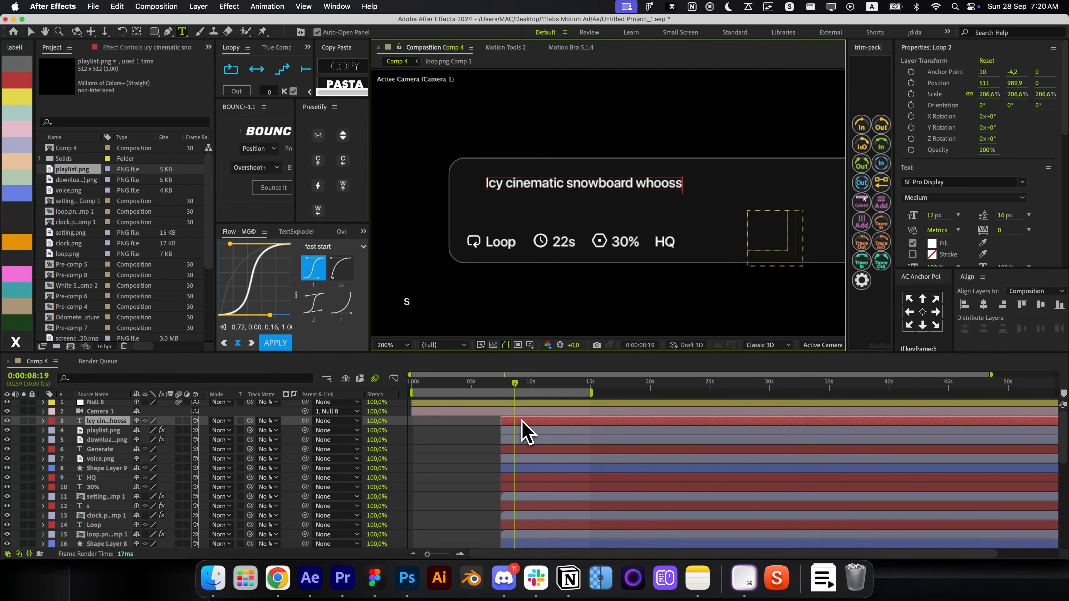
key(BackSpace)
text(h)
key(super+Return)
key(v)
Enlarge the prompt text to about 285% and align it with the prompt box's upper-left area above the Loop label
scroll(500, 186, up, 2)
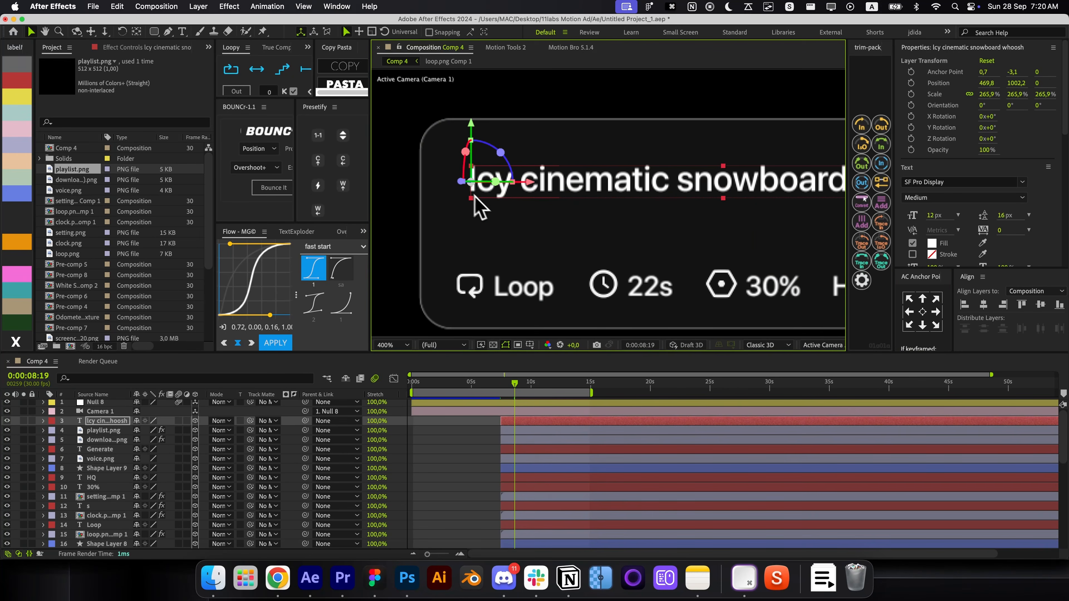
drag(522, 193, 500, 190)
drag(700, 195, 690, 199)
key(alt+slash)
click(470, 447)
click(505, 196)
scroll(505, 196, up, 1)
drag(789, 195, 742, 185)
Add Deep Glow to the prompt text with Radius 206, Exposure 0.10 and Threshold 0%, and save the project
key(alt+space)
click(478, 461)
click(50, 108)
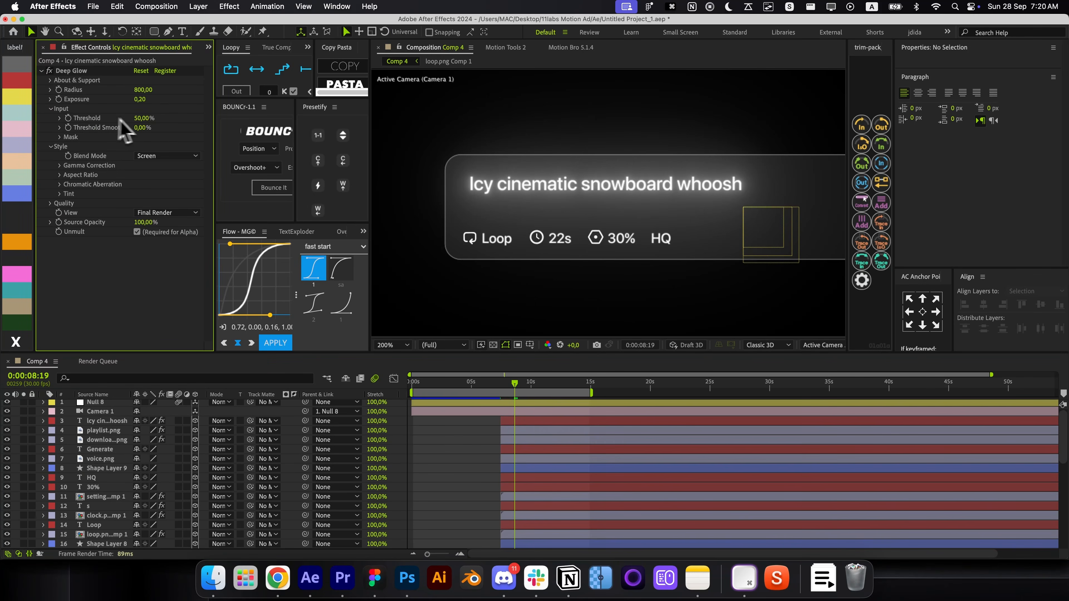
drag(140, 118, 74, 118)
drag(143, 99, 179, 89)
click(459, 453)
click(467, 442)
click(471, 438)
key(v)
key(shift+slash)
key(super+s)
Keyframe the prompt text's Deep Glow Exposure at 0.10 and move the keyframe to the layer's start
click(59, 99)
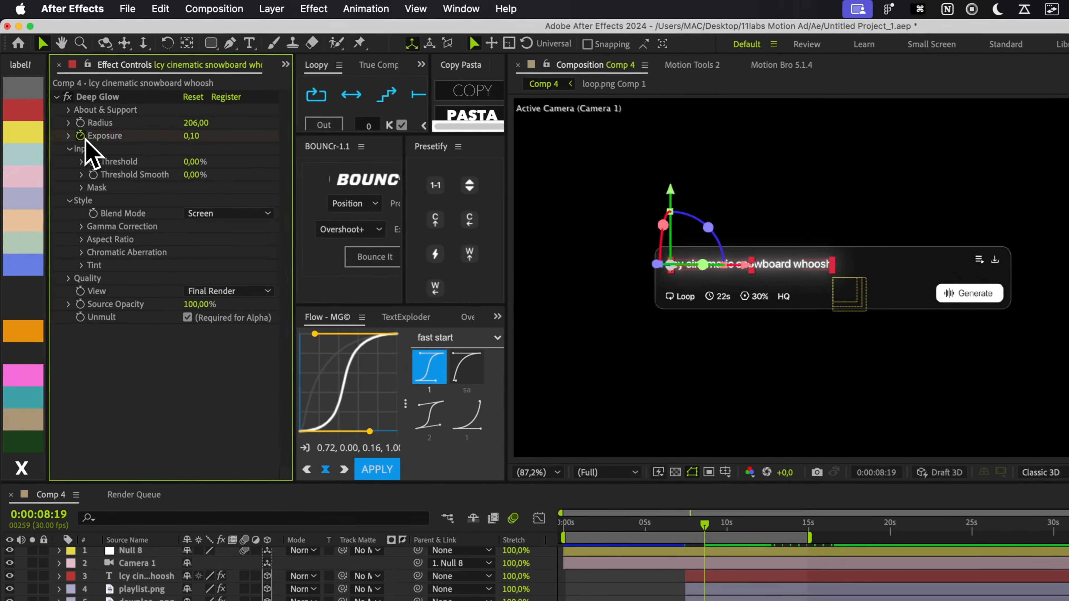
key(u)
drag(516, 441, 502, 440)
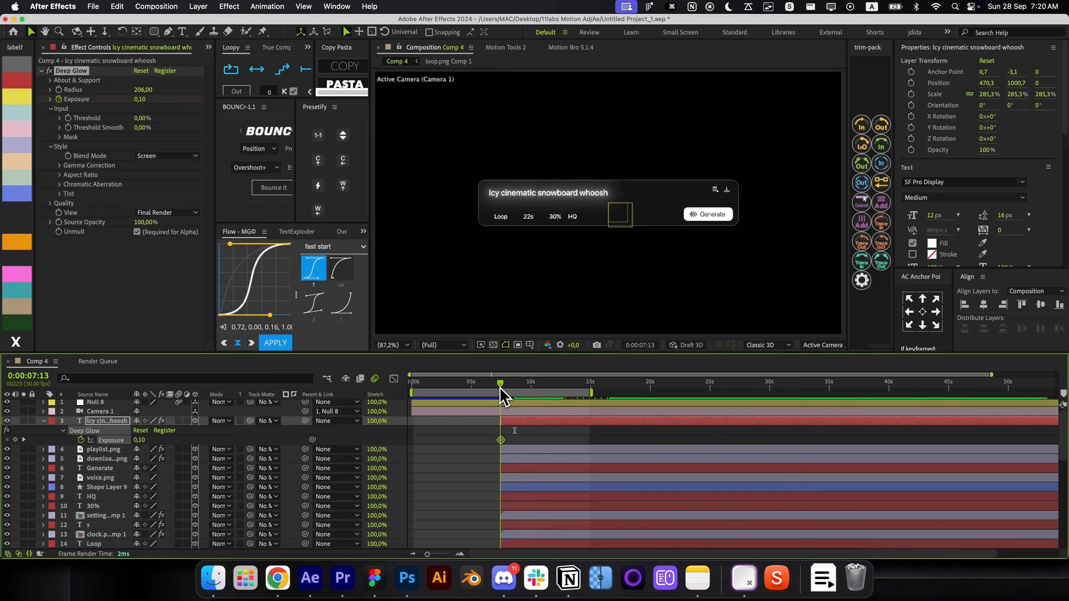
Apply a typewriter text animation preset to the prompt text near the layer's start and reveal its keyframes
drag(500, 396, 507, 397)
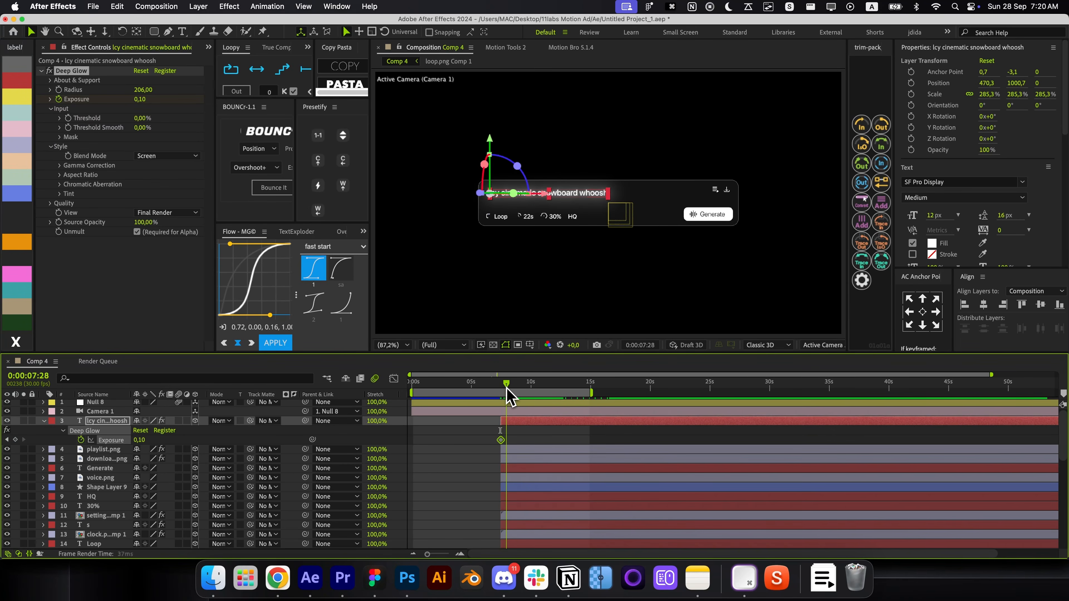
key(alt+space)
text(ty)
key(Down)
key(Return)
key(u)
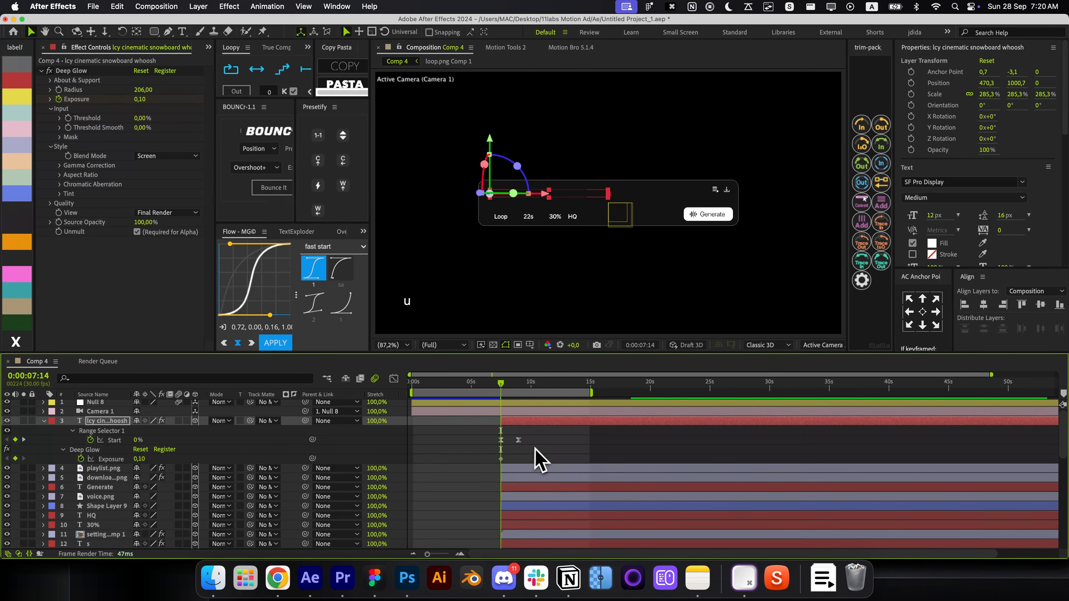
Lower the prompt text's Deep Glow Exposure near the end of the typing animation and scrub through the result
drag(509, 387, 523, 390)
drag(139, 459, 126, 459)
click(539, 463)
drag(502, 396, 520, 395)
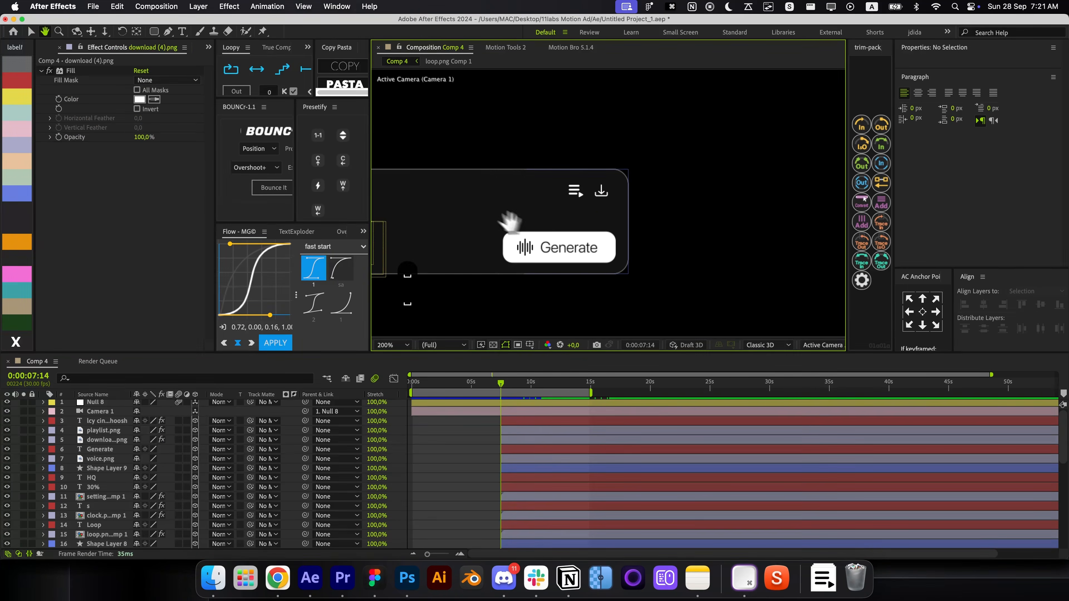
Pre-compose the download icon as download (4).png Comp 1, leaving all attributes in Comp 4, and open the new composition
scroll(590, 198, up, 2)
click(580, 201)
key(super+shift+c)
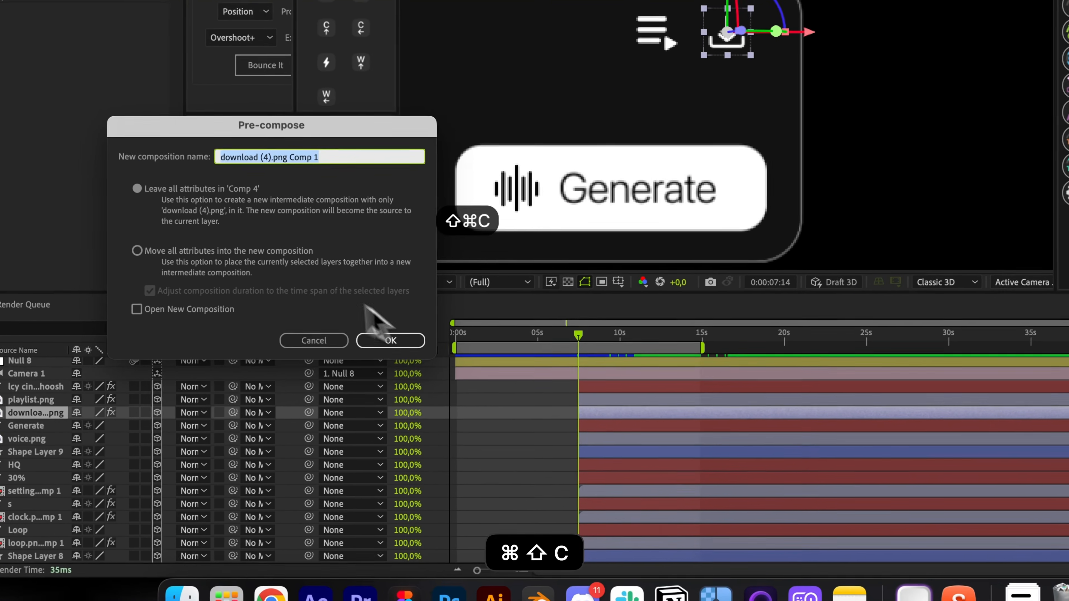
click(390, 341)
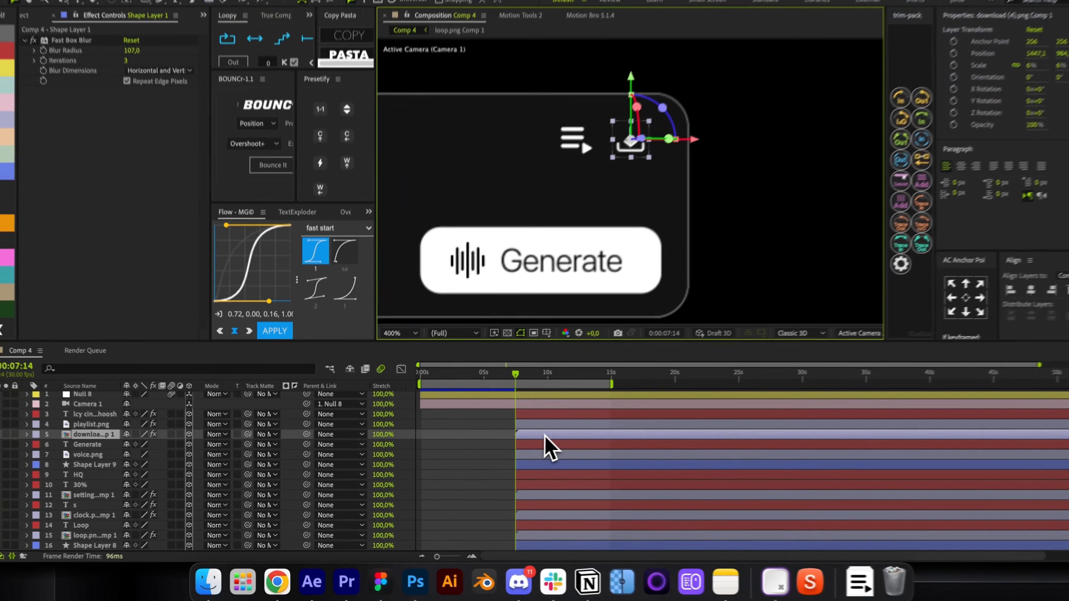
double_click(545, 435)
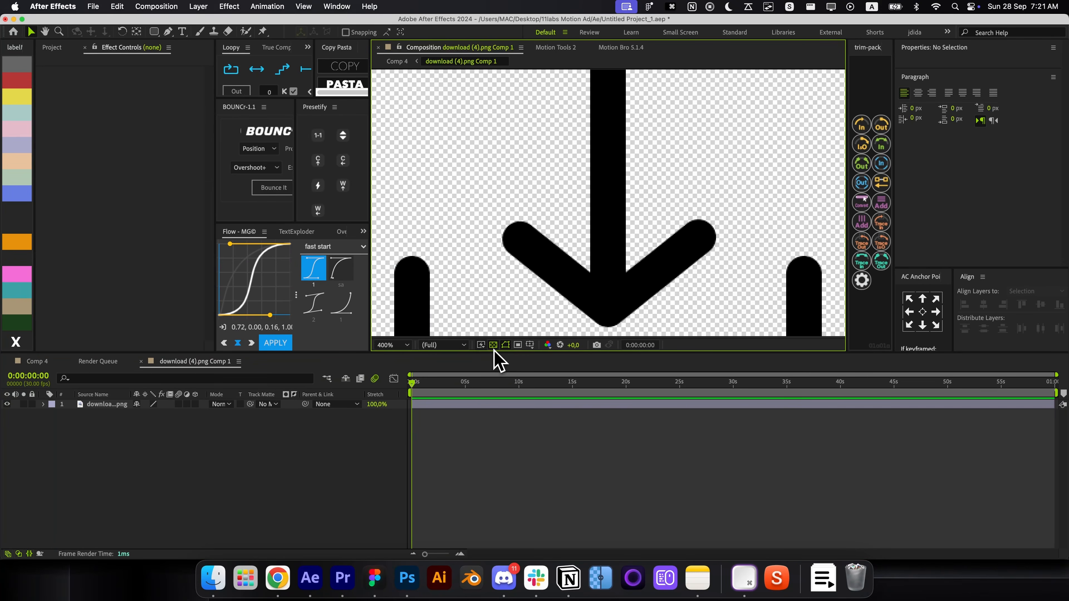
Duplicate the download (4).png layer and start the upper copy about 3 seconds into the composition
click(575, 263)
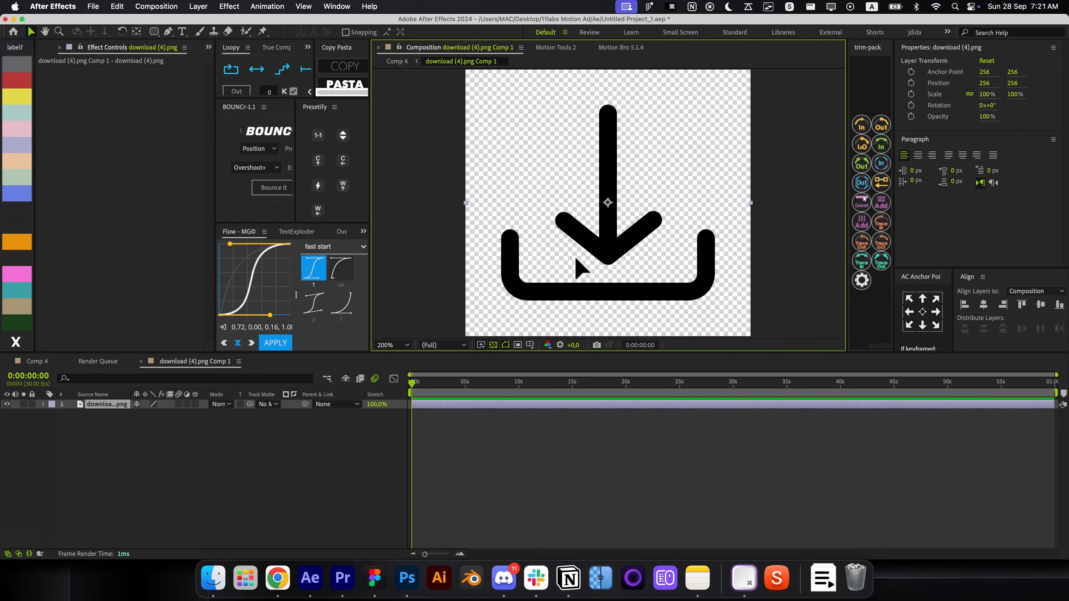
click(542, 438)
key(g)
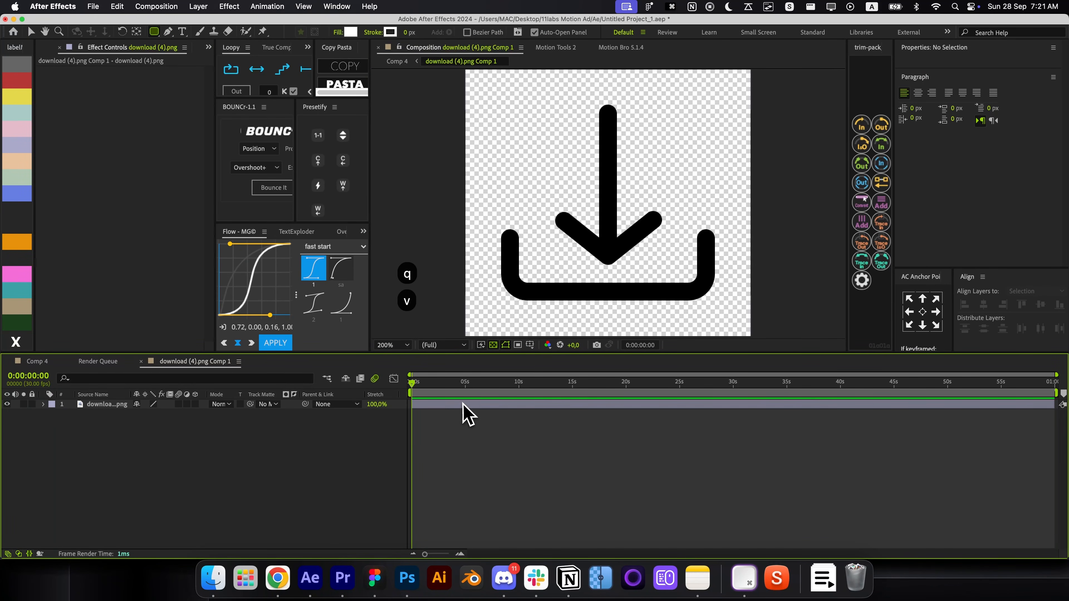
click(463, 404)
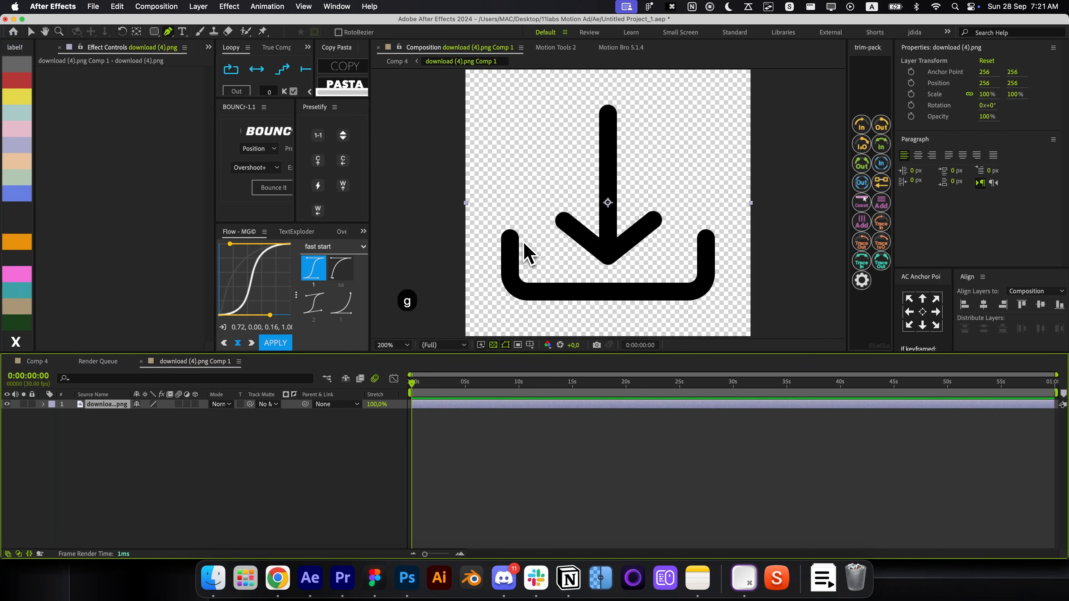
key(super+d)
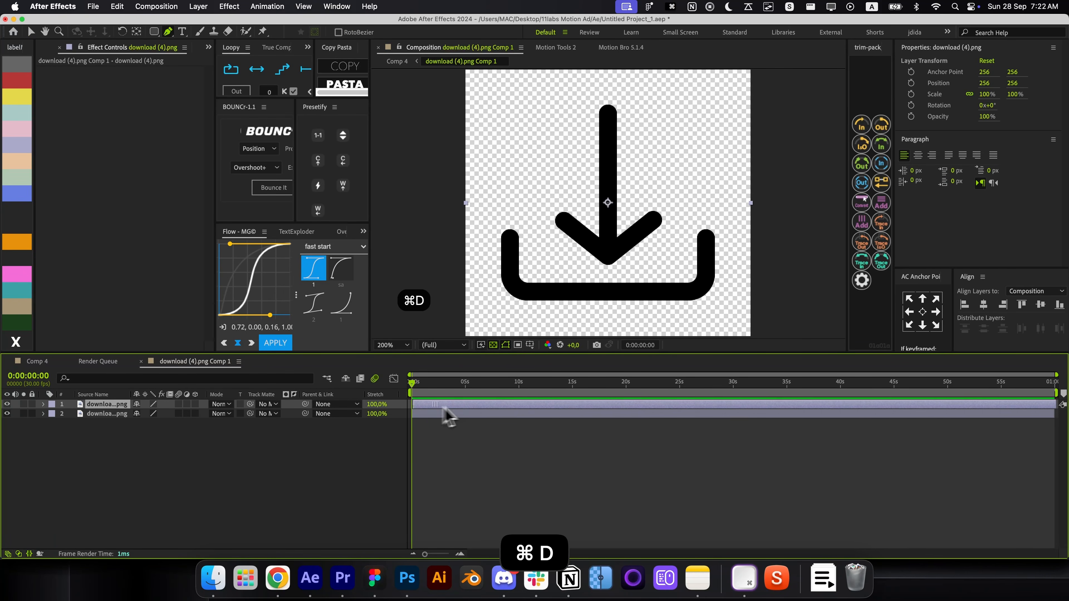
Draw an open mask path along the download icon's U-shaped tray on the lower layer with the Pen tool
click(451, 414)
drag(509, 221, 510, 252)
drag(540, 293, 566, 294)
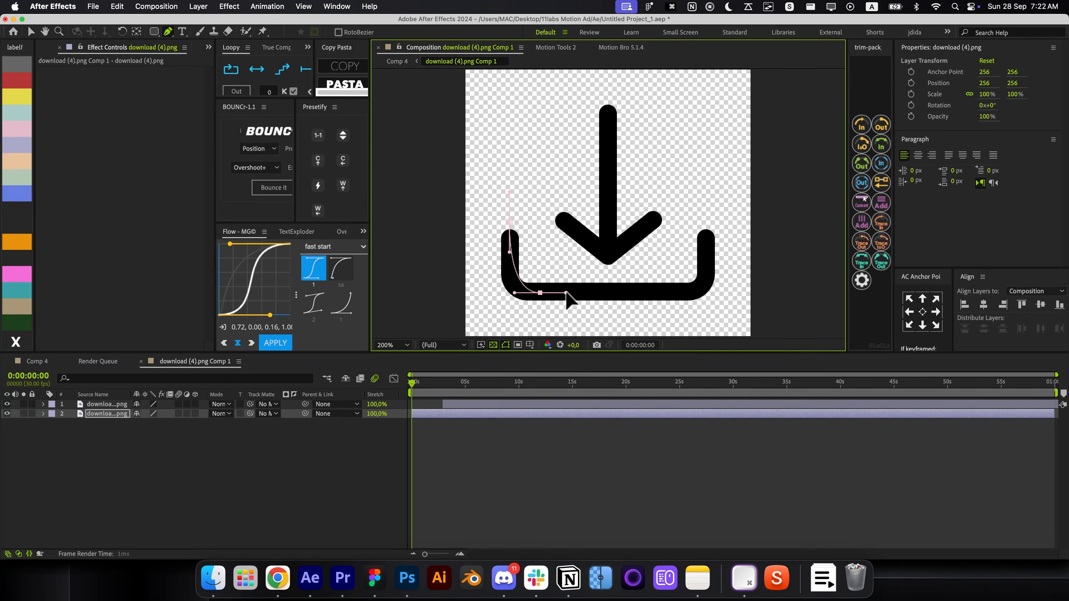
click(706, 229)
Add a Stroke effect using all masks, with Paint Style Reveal Original Image and a Brush Size of about 26
key(alt+space)
text(stroke)
key(Return)
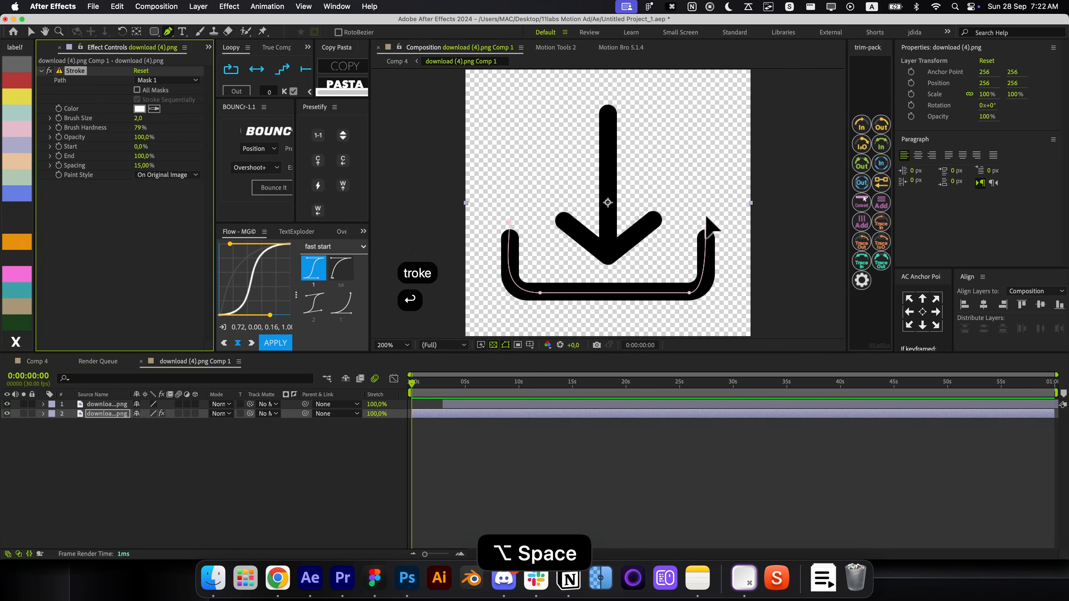
click(166, 174)
click(182, 211)
drag(139, 118, 284, 124)
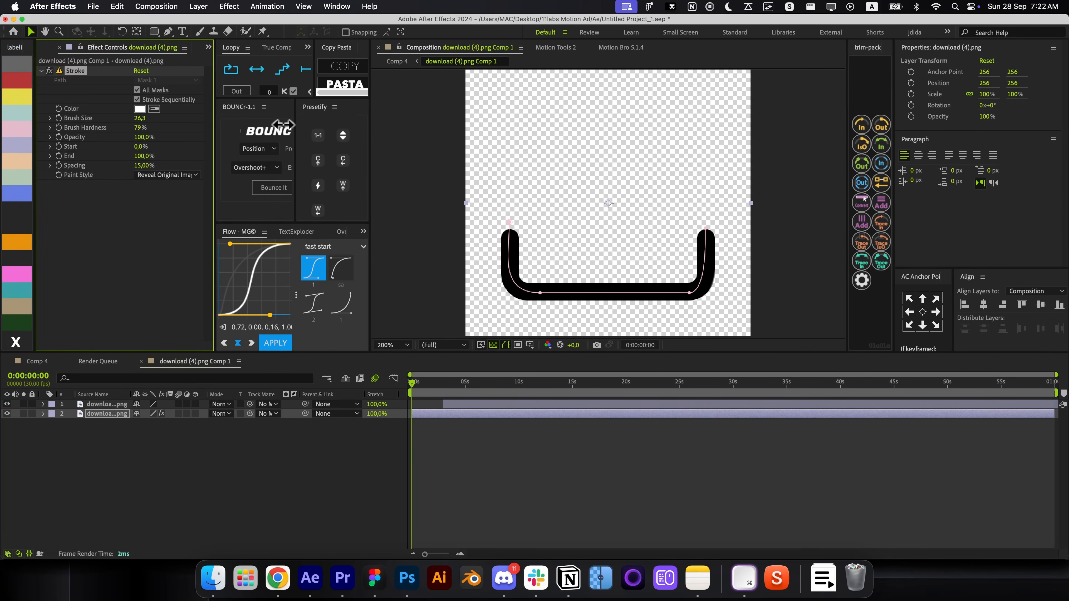
Adjust the mask's lower corner points and set the Stroke effect's Brush Size to 37 and Brush Hardness to 100%
click(543, 299)
key(super+z)
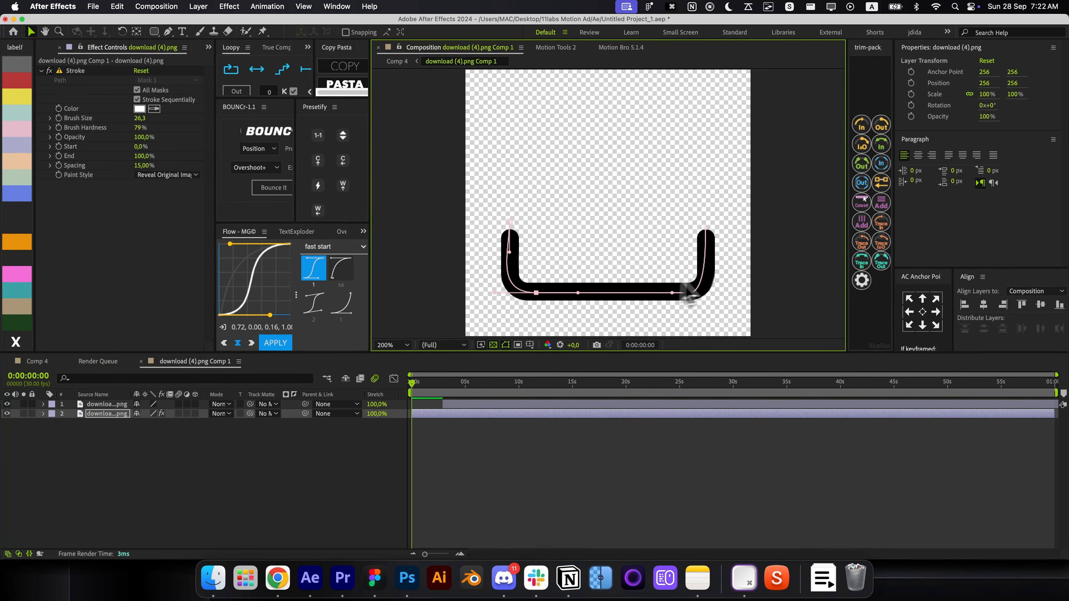
drag(139, 118, 160, 150)
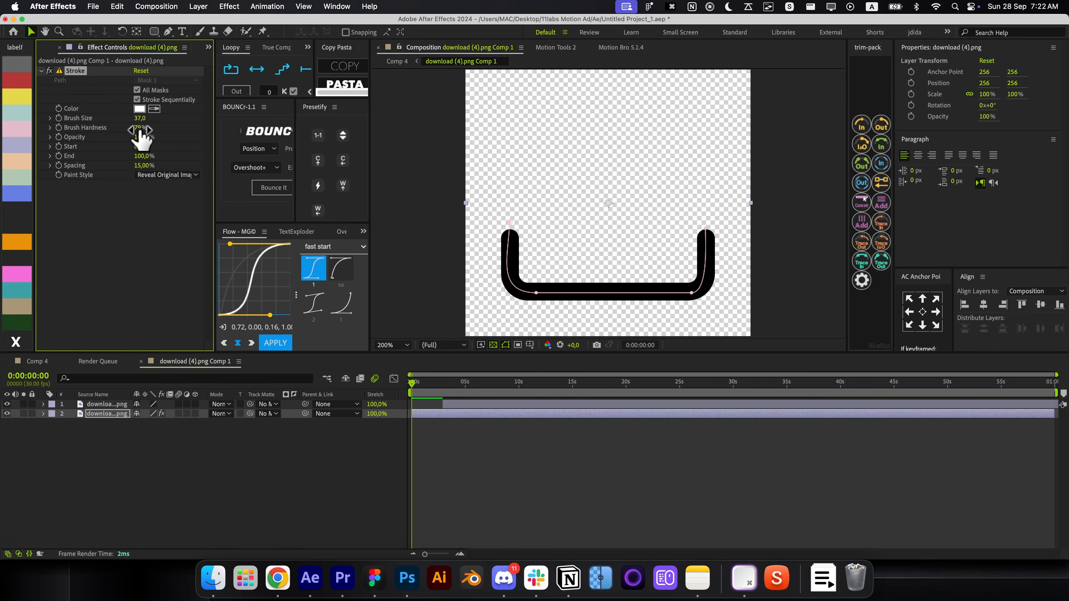
Animate the Stroke effect's End from 0% at the composition start to 100% shortly after
click(59, 155)
key(u)
drag(412, 433, 420, 433)
drag(141, 433, 97, 433)
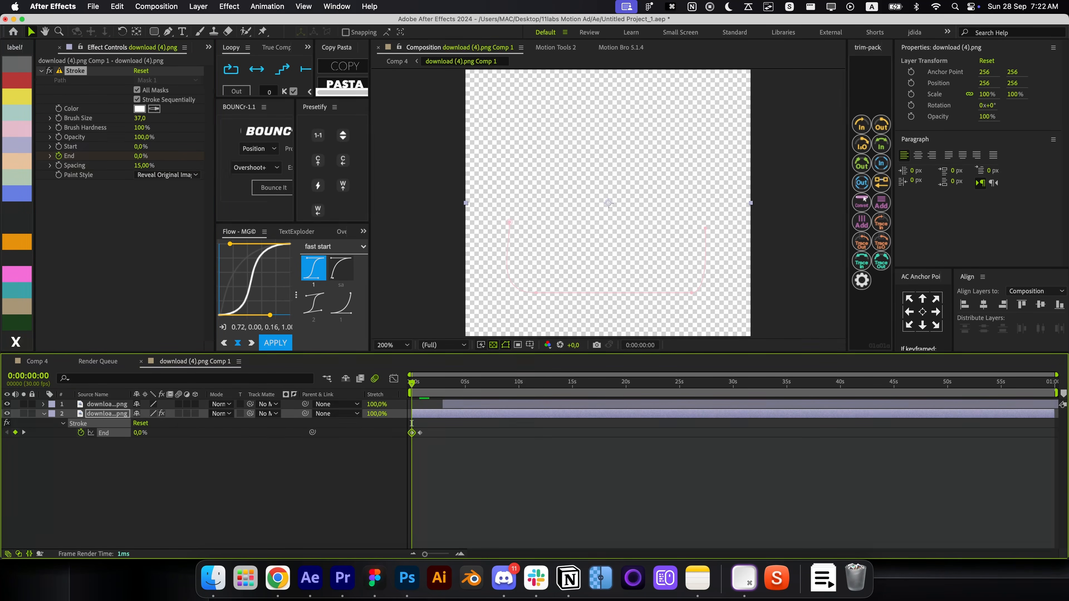
Start the upper layer at about frame 15 and draw an open mask path down the arrow's shaft and along both arrowhead arms
key(super+shift+Right)
key(super+shift+Right)
key(Home)
key(super+shift+Right)
key(super+shift+Right)
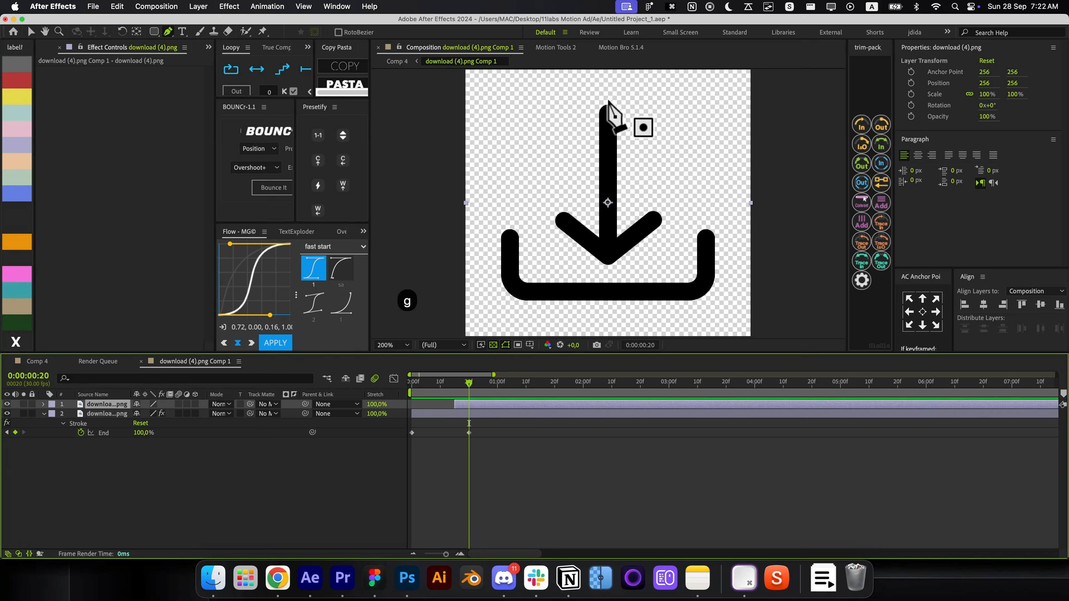
drag(608, 99, 609, 135)
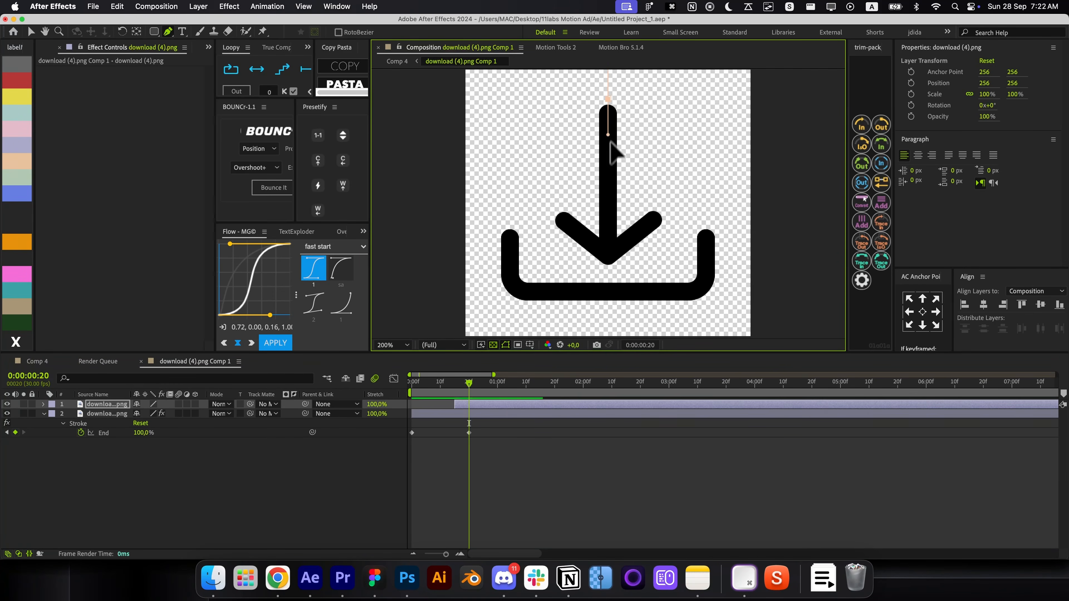
key(super+z)
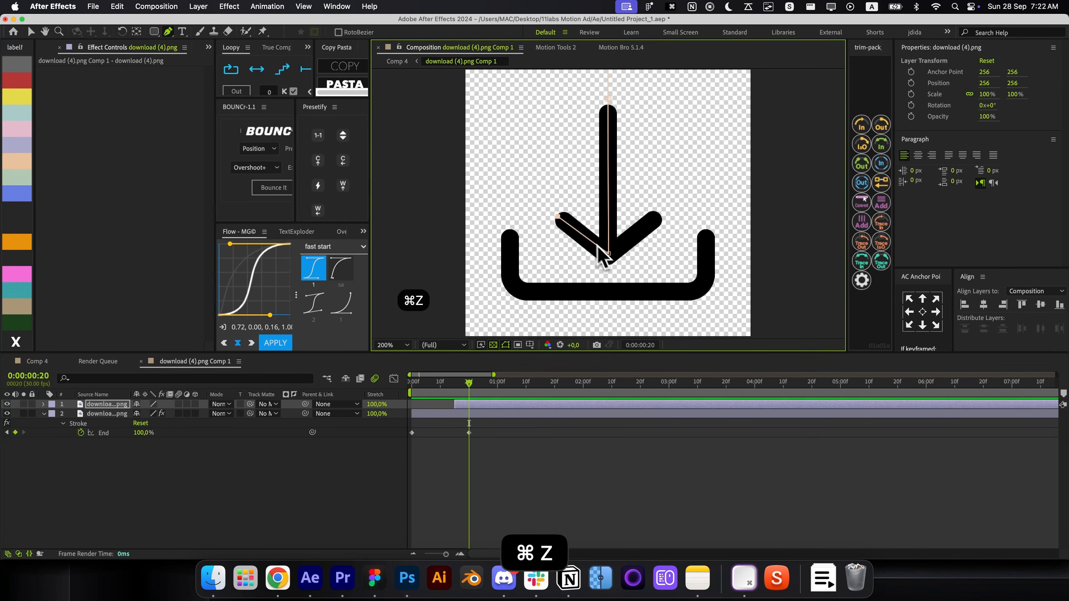
scroll(608, 250, up, 2)
click(716, 174)
click(497, 169)
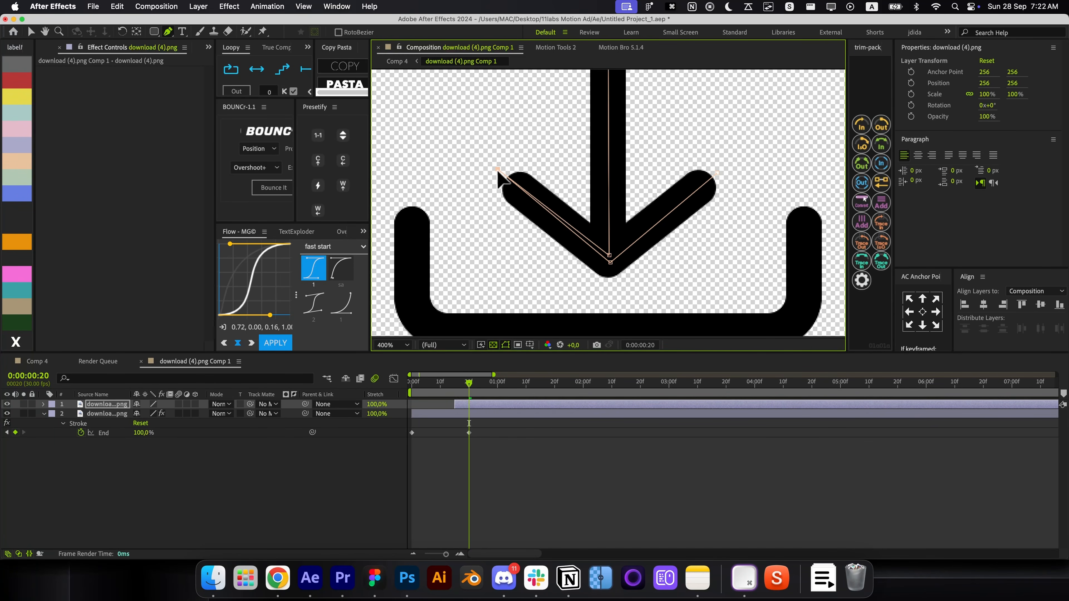
Copy the Stroke effect from the tray layer and paste it onto the arrow layer
click(475, 414)
click(75, 71)
key(super+c)
click(471, 402)
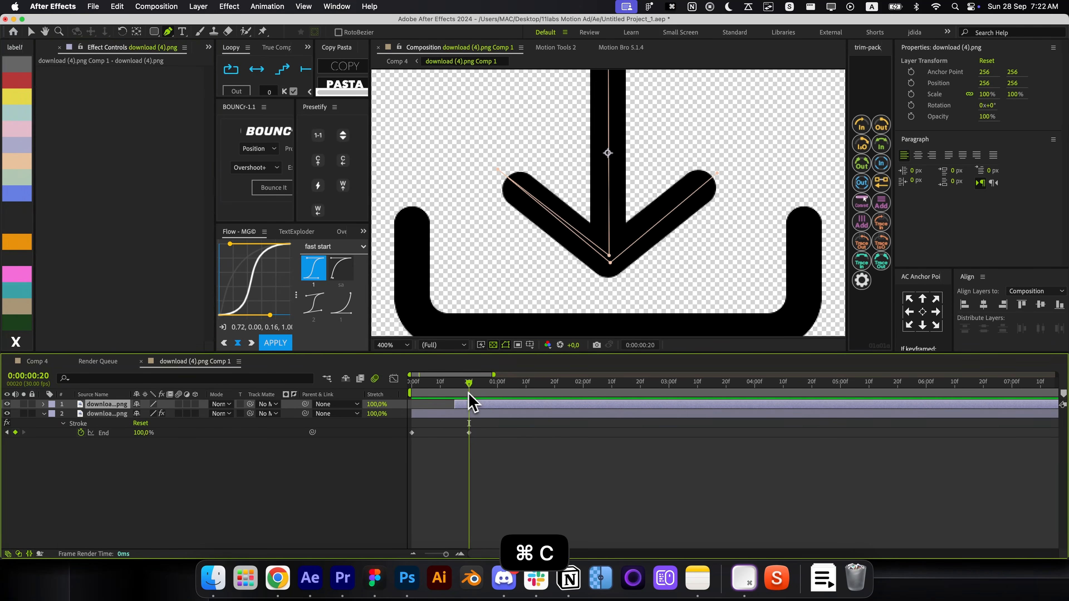
key(super+v)
Set the arrow layer's Stroke Brush Size to about 22.6 and nudge the mask point at the arrow's tip
mouse_move(469, 384)
mouse_down()
mouse_move(460, 384)
mouse_move(533, 394)
mouse_move(496, 396)
mouse_up()
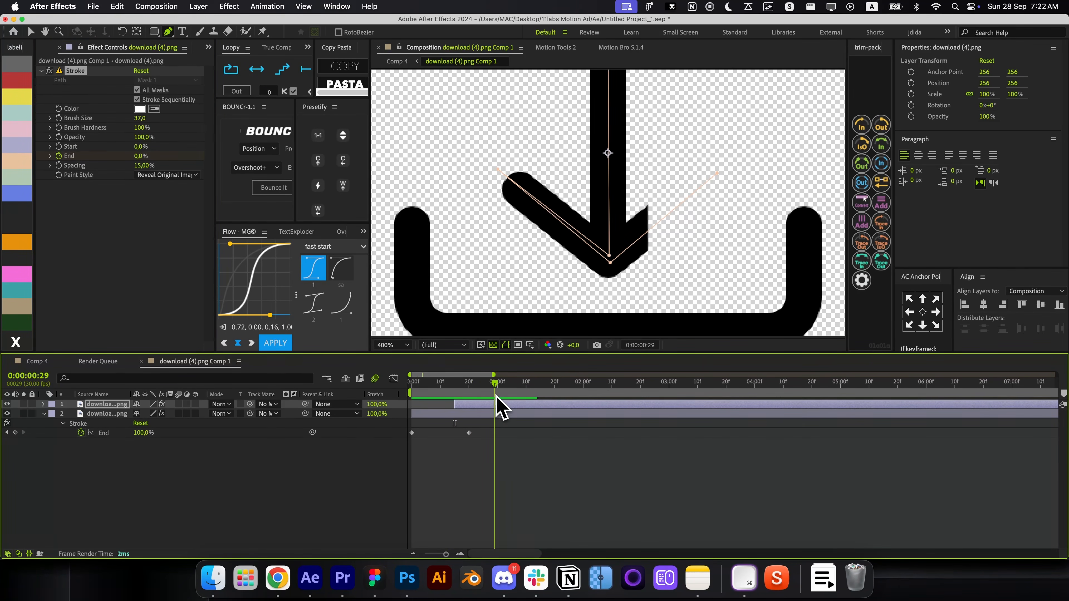
drag(139, 118, 131, 118)
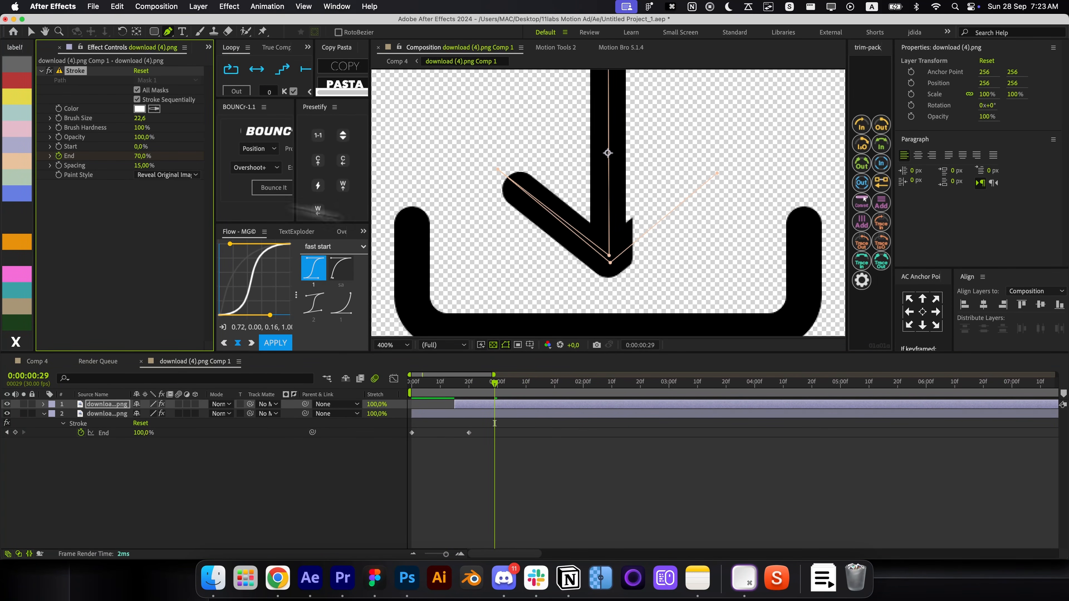
drag(609, 255, 607, 254)
mouse_move(494, 381)
mouse_down()
mouse_move(523, 385)
mouse_move(435, 430)
mouse_up()
key(alt+/)
key(super+s)
Apply the Flow fast start curve to the download icon's Stroke End keyframes and return to Comp 4
click(488, 404)
key(u)
click(274, 343)
click(481, 416)
click(482, 405)
click(438, 405)
key(u)
drag(413, 382, 532, 419)
key(super+w)
key(super+w)
Pre-compose the playlist.png layer, leaving all attributes in Comp 4, and open the new composition
click(544, 441)
key(super+shift+c)
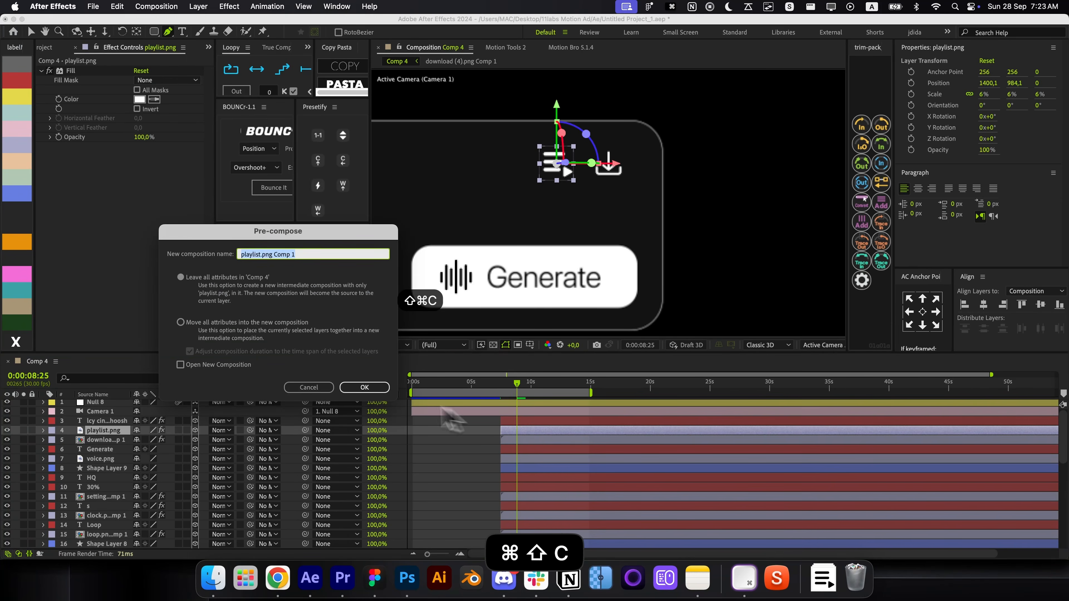
key(Return)
scroll(511, 323, down, 1)
drag(573, 234, 568, 266)
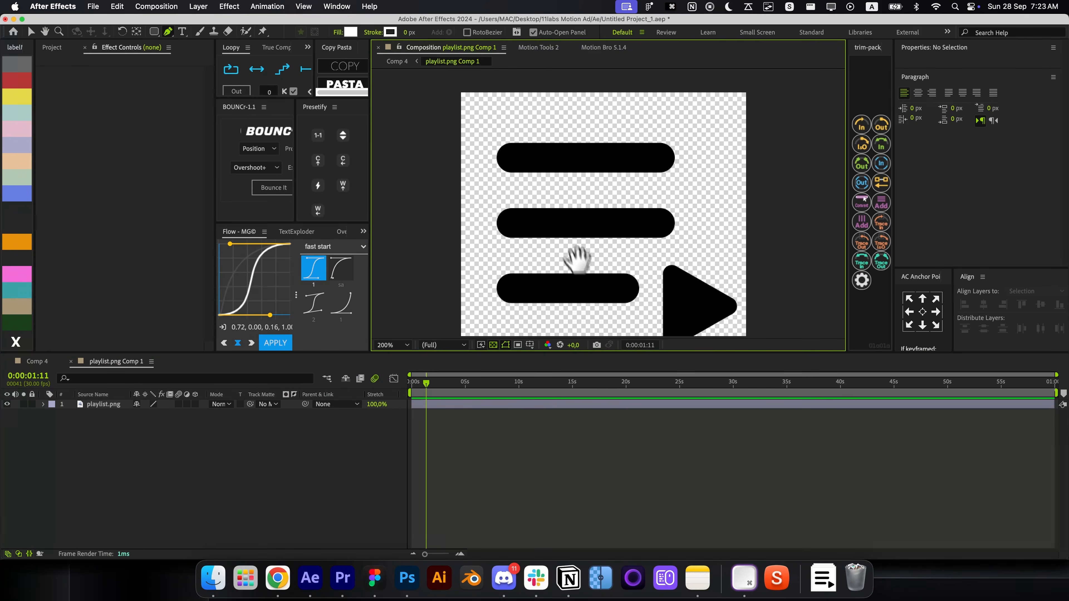
Draw a straight horizontal Pen path through the playlist icon's top bar and set its stroke width to 54 px
drag(413, 38, 424, 37)
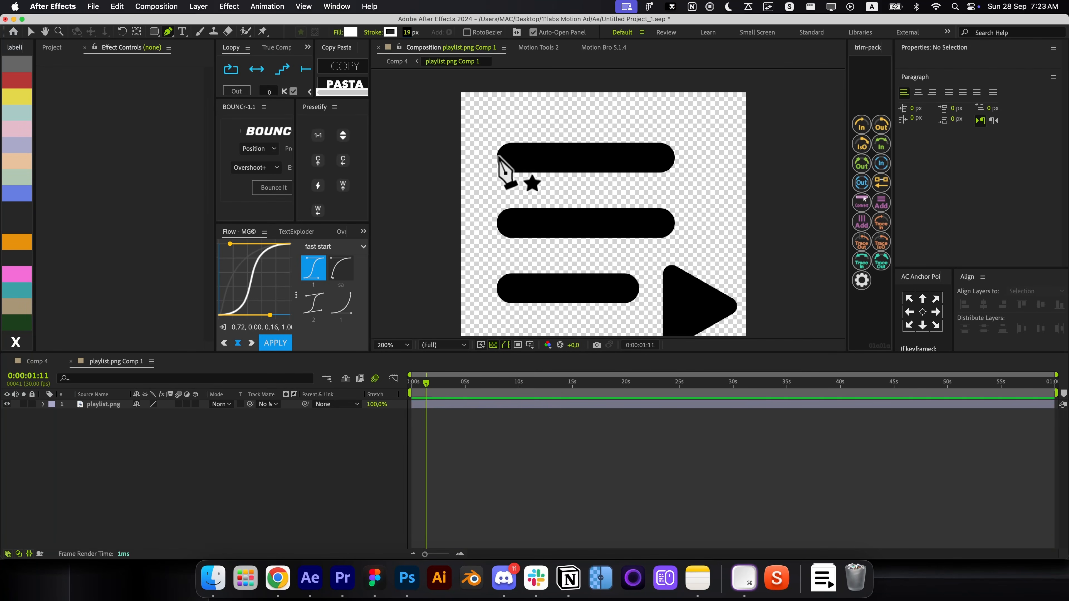
click(509, 157)
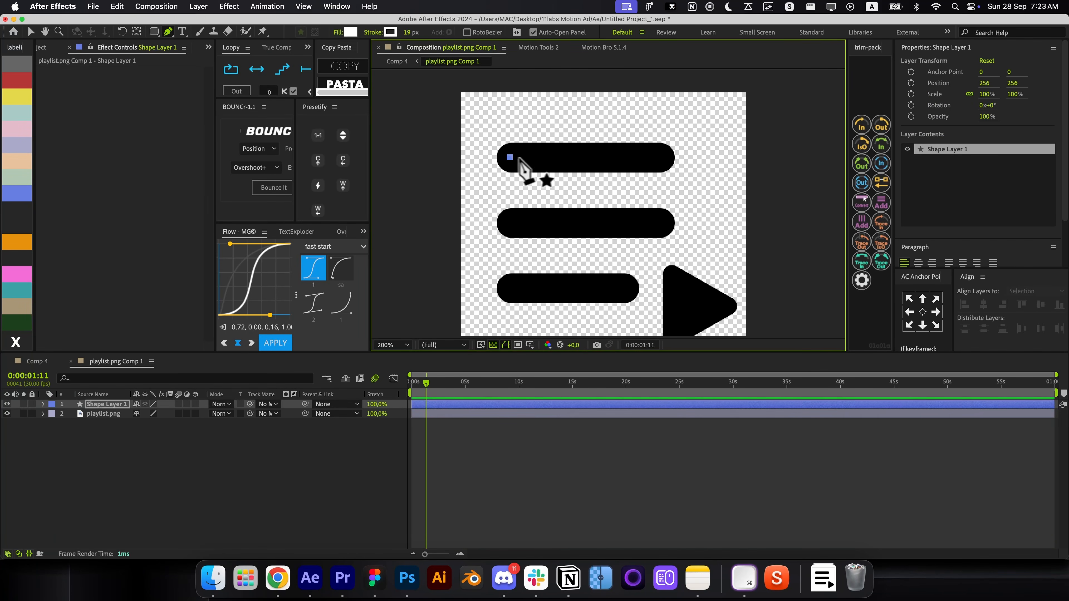
click(664, 158)
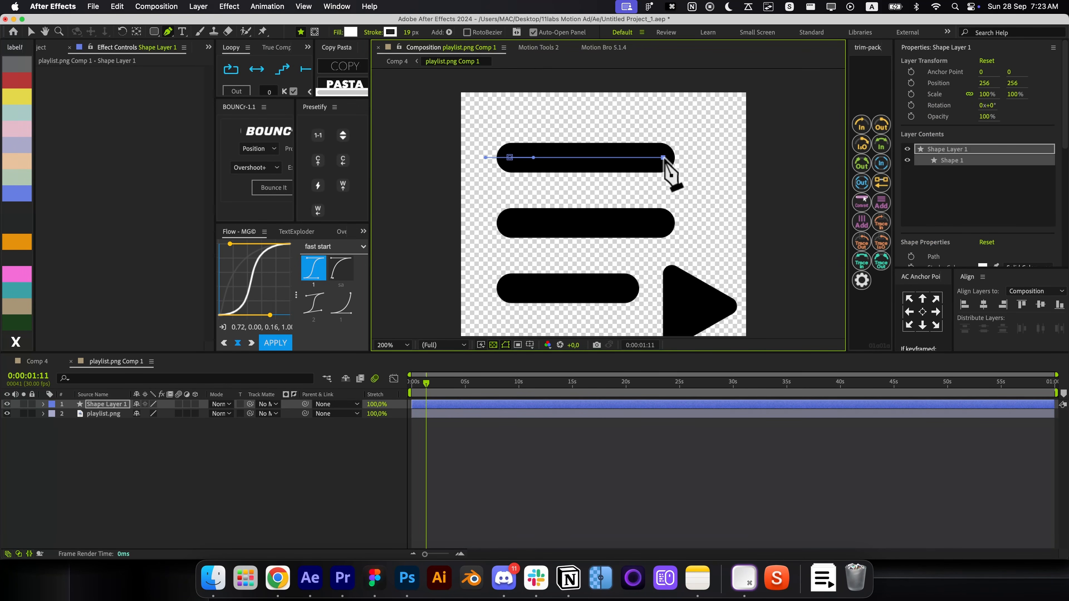
drag(402, 36, 413, 33)
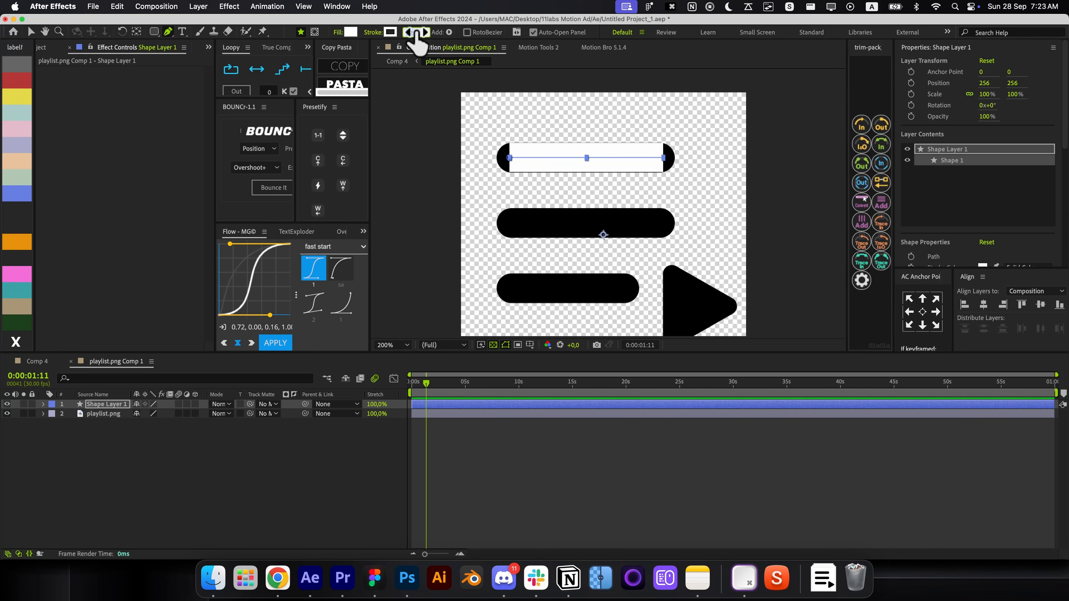
Give the line a round cap and a black stroke color
click(596, 486)
click(549, 408)
scroll(1010, 259, down, 2)
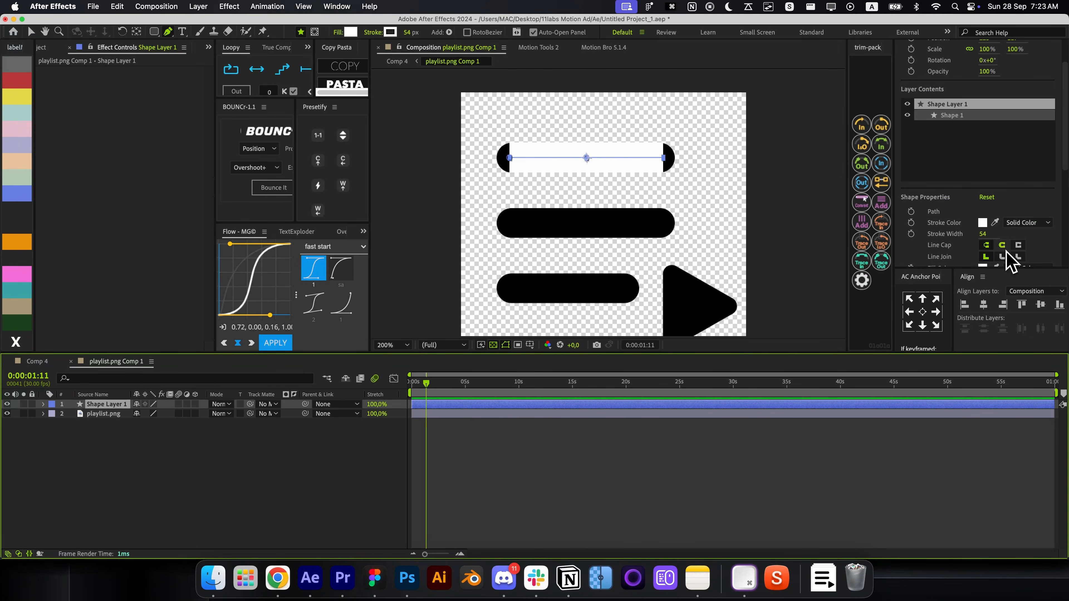
click(394, 34)
text(0)
key(Return)
click(437, 443)
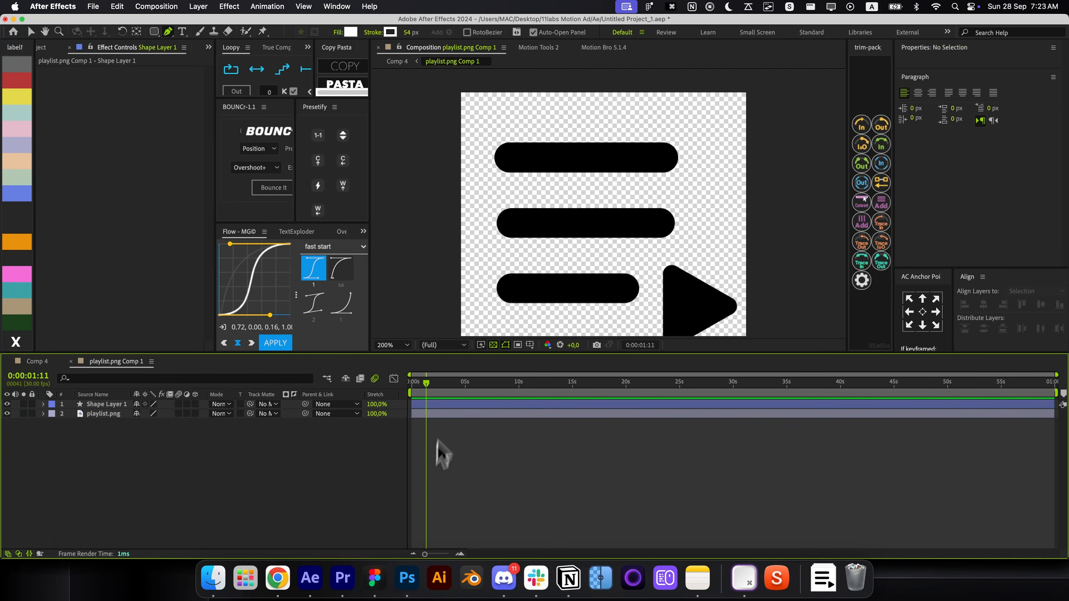
Centre the line layer's anchor point on its path, with the time indicator at the composition start
key(v)
click(510, 286)
drag(426, 383, 410, 383)
click(446, 405)
click(923, 311)
Duplicate the line layer onto the middle and bottom bars and shorten the bottom copy to match its bar
key(super+d)
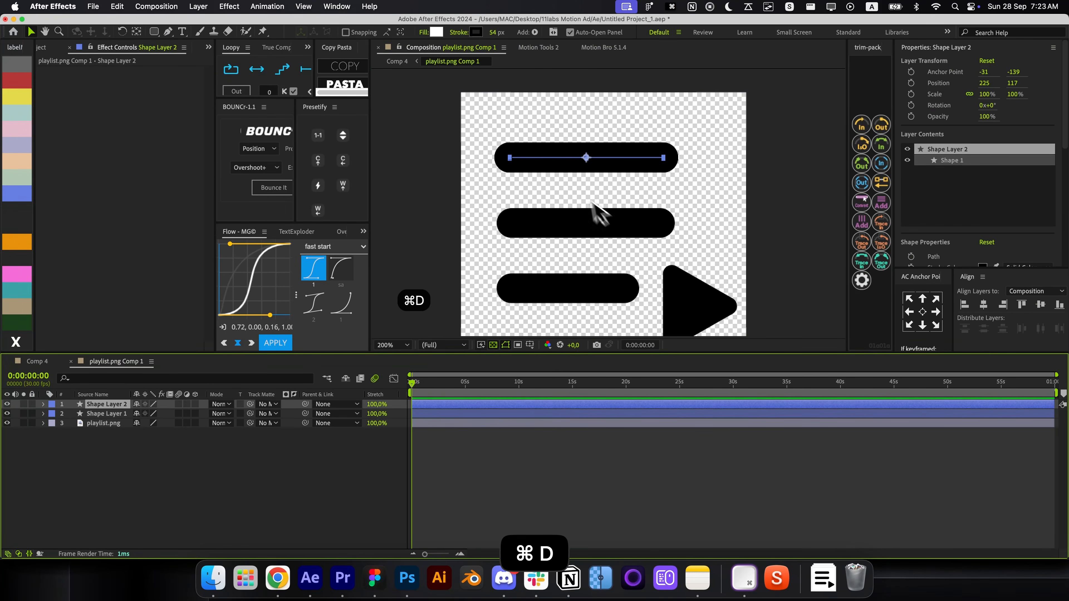
drag(602, 160, 607, 294)
key(Down)
key(super+d)
key(g)
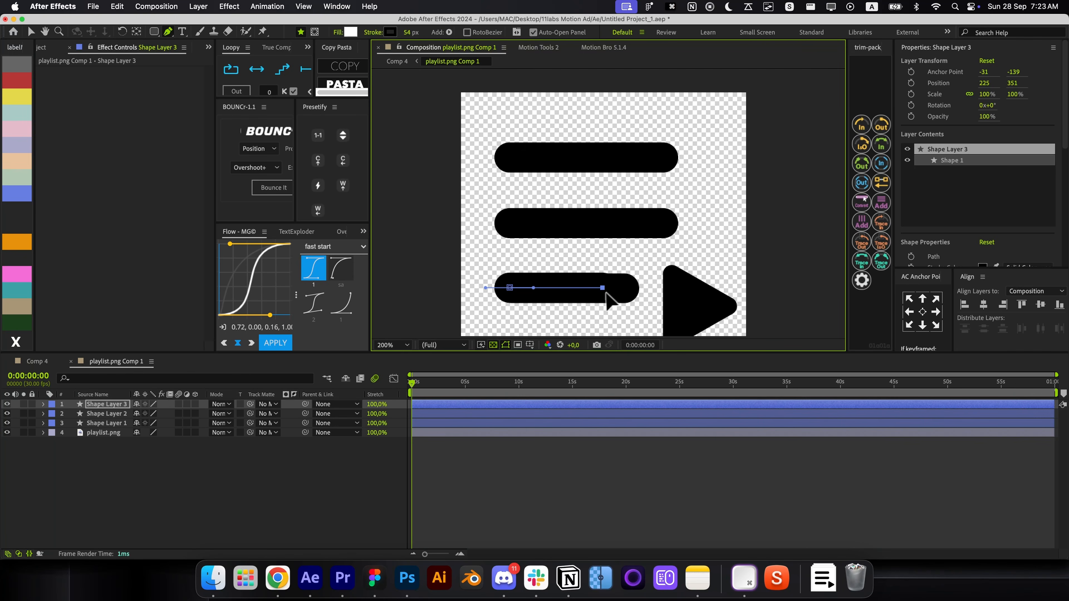
Draw a rectangular mask around the play triangle on the playlist.png layer
click(530, 432)
key(v)
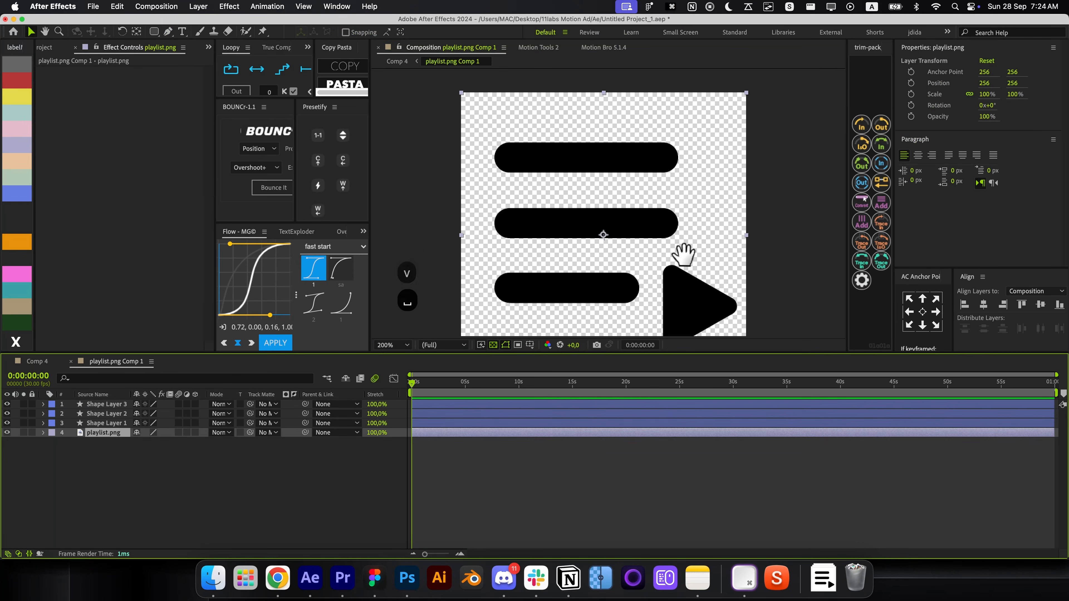
drag(685, 253, 654, 193)
key(q)
drag(625, 199, 712, 295)
key(r)
key(r)
click(484, 461)
click(505, 432)
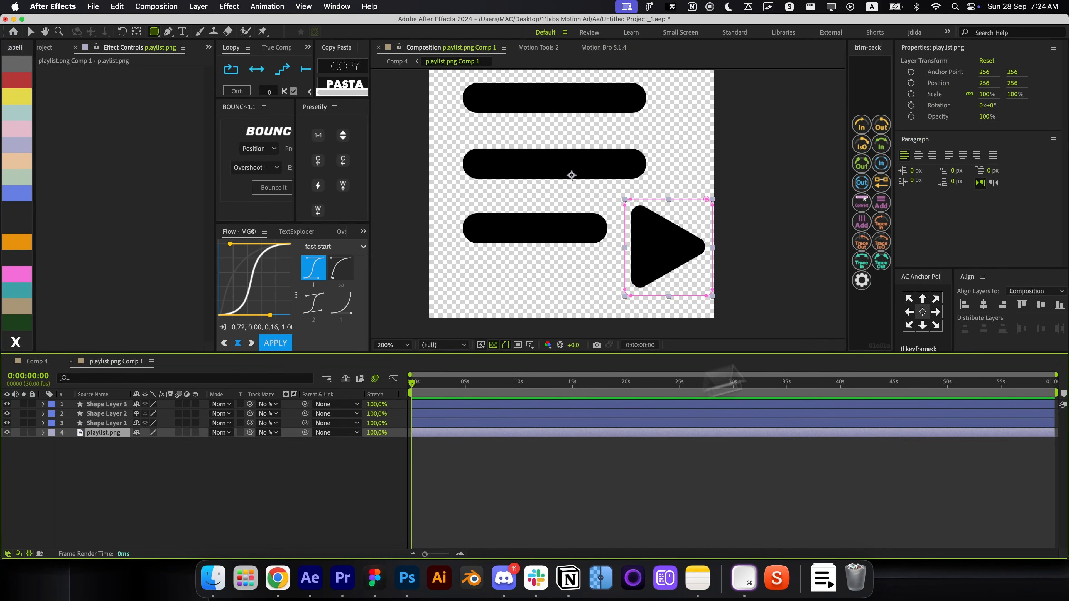
Centre the anchor point on the masked triangle and place Scale and Rotation keyframes shortly after the composition start
click(922, 312)
key(alt+s)
drag(412, 451, 417, 451)
click(158, 471)
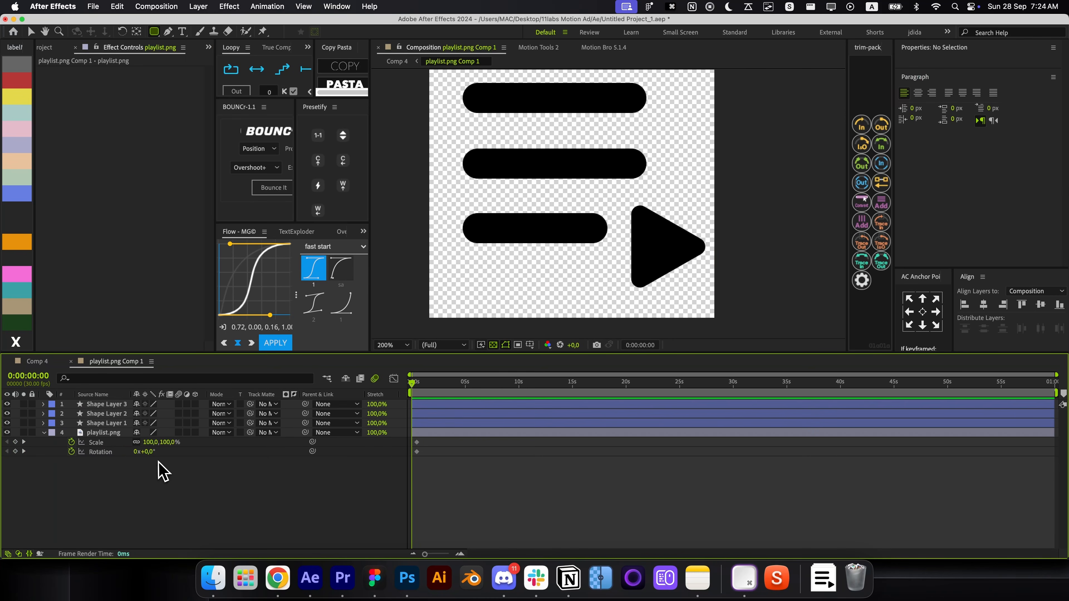
Set the triangle's starting Rotation to 28° and Scale to 0%, and apply BOUNCr Overshoot+ to its keyframes
drag(145, 452, 167, 452)
click(149, 443)
text(0)
drag(442, 472, 402, 438)
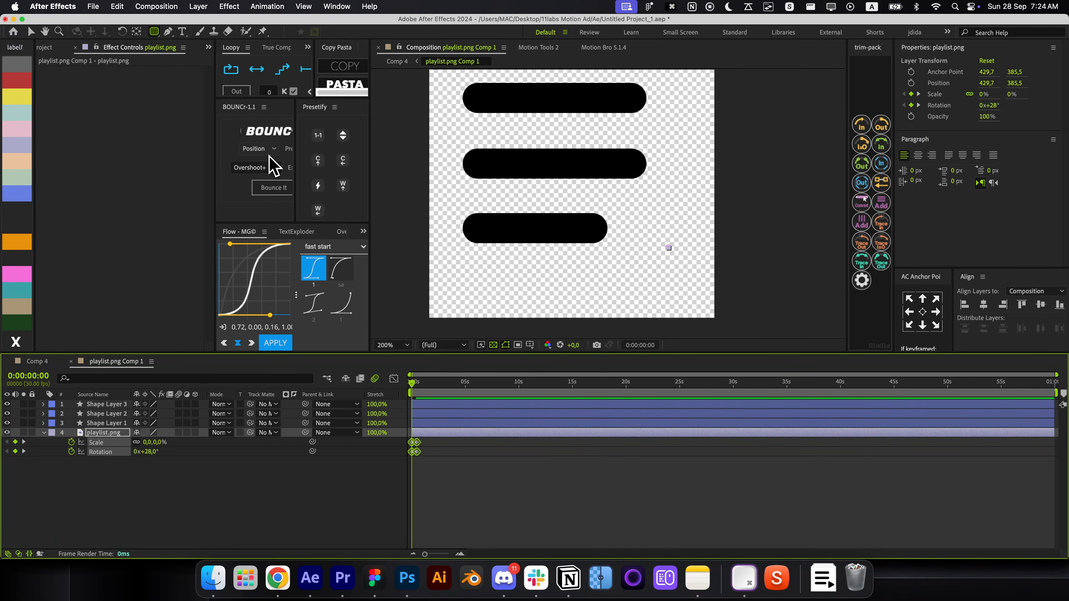
click(273, 188)
key(u)
Apply trim-pack's In animation to all three line layers and reveal their End keyframes
key(v)
click(439, 424)
shift+click(440, 405)
click(863, 126)
key(u)
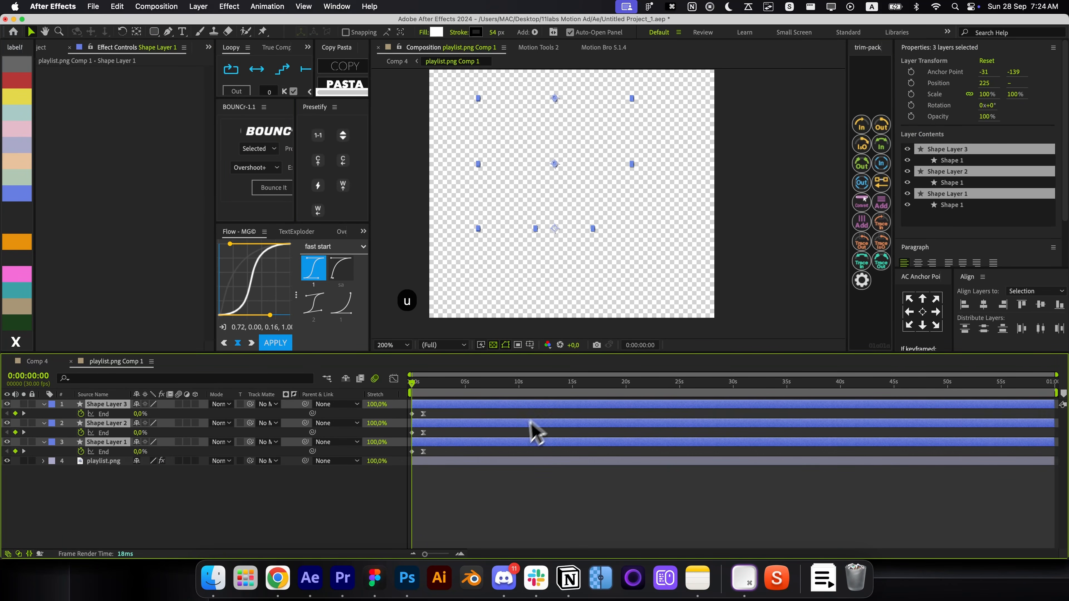
Reshape the speed curve of the three lines' End keyframes to a fast start with a long ease-out
key(equal)
key(equal)
click(475, 460)
key(super+z)
drag(472, 458, 365, 383)
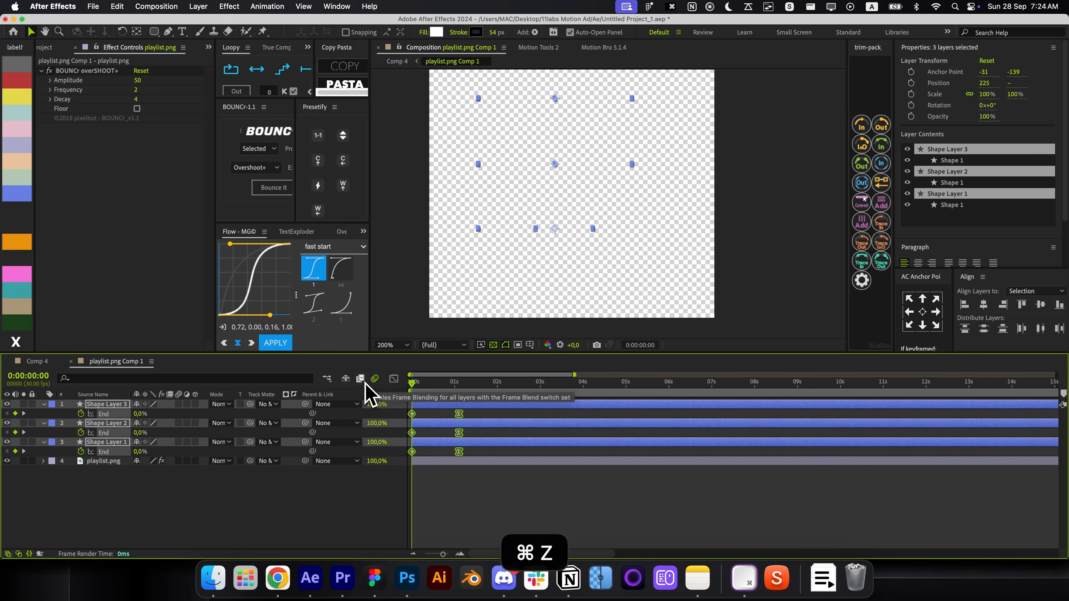
click(394, 378)
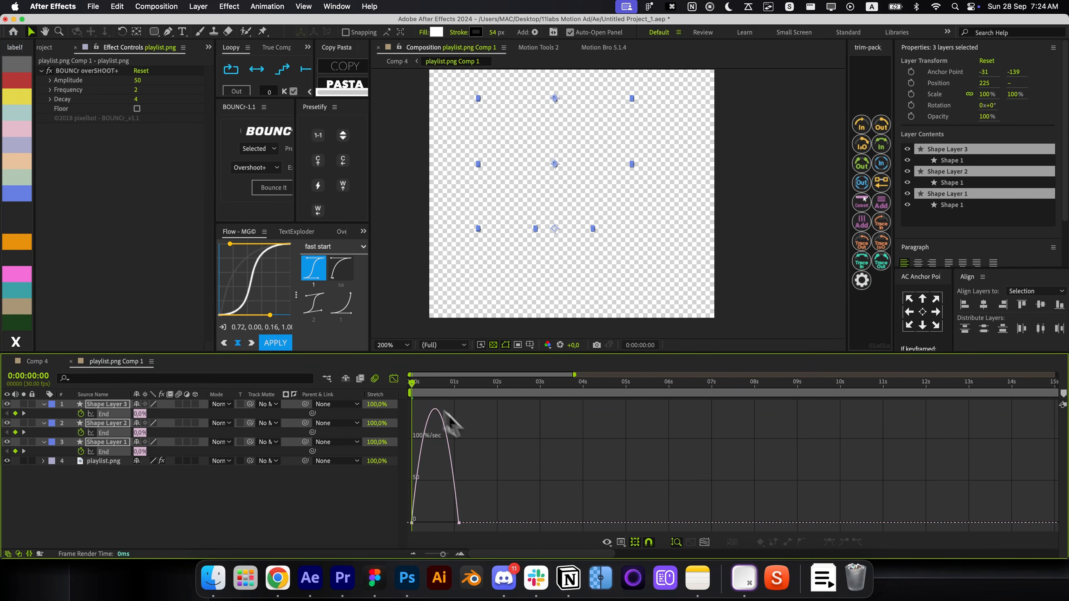
drag(450, 519, 434, 521)
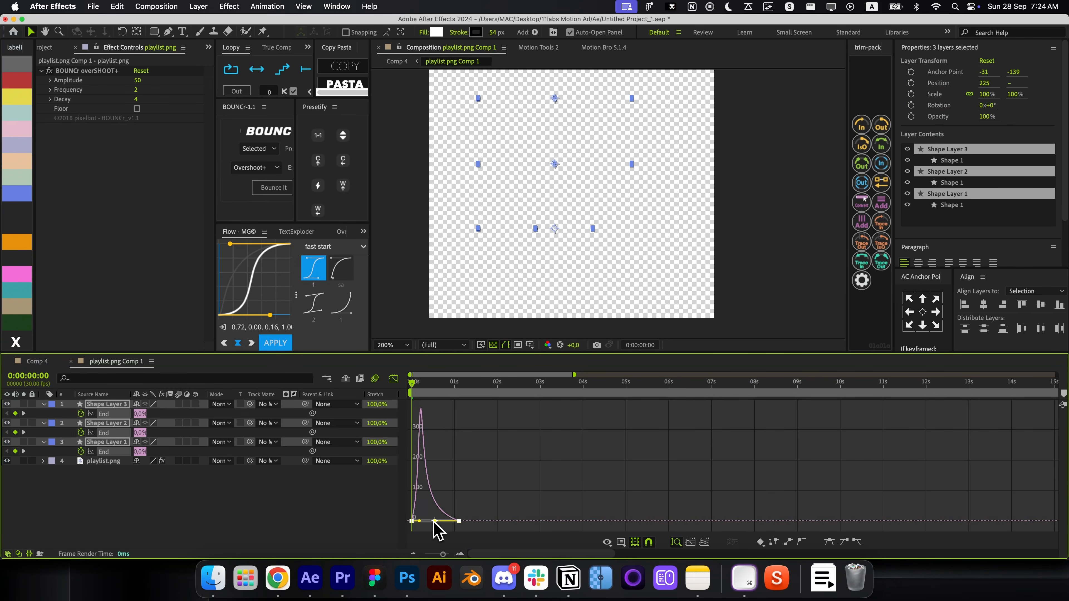
click(393, 378)
click(472, 482)
key(u)
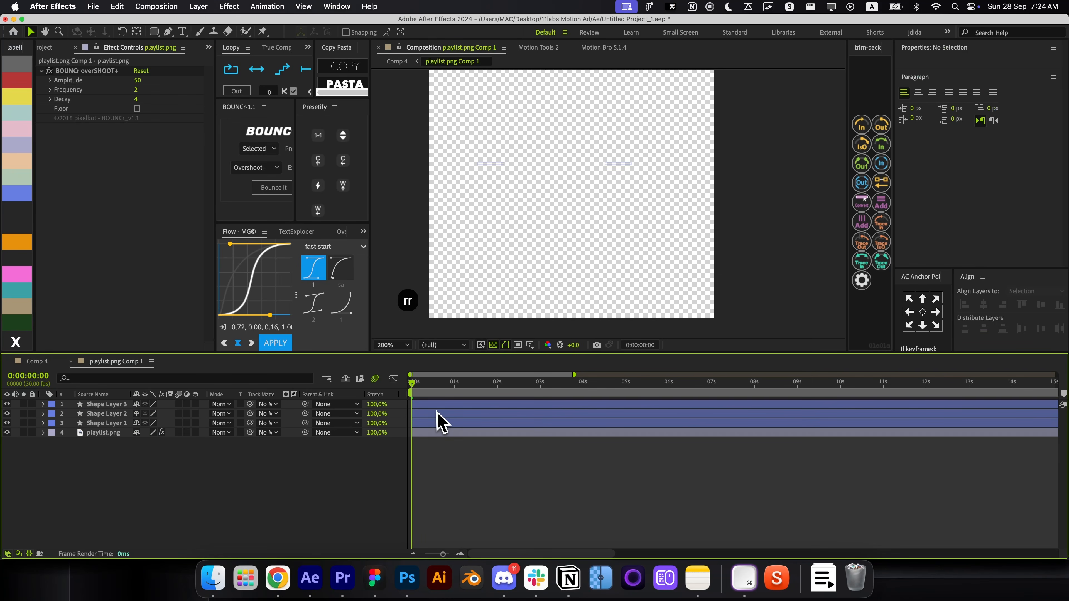
Stagger the starts of the middle line, bottom line and triangle layers by a few frames, and preview the icon animation
drag(436, 413, 443, 405)
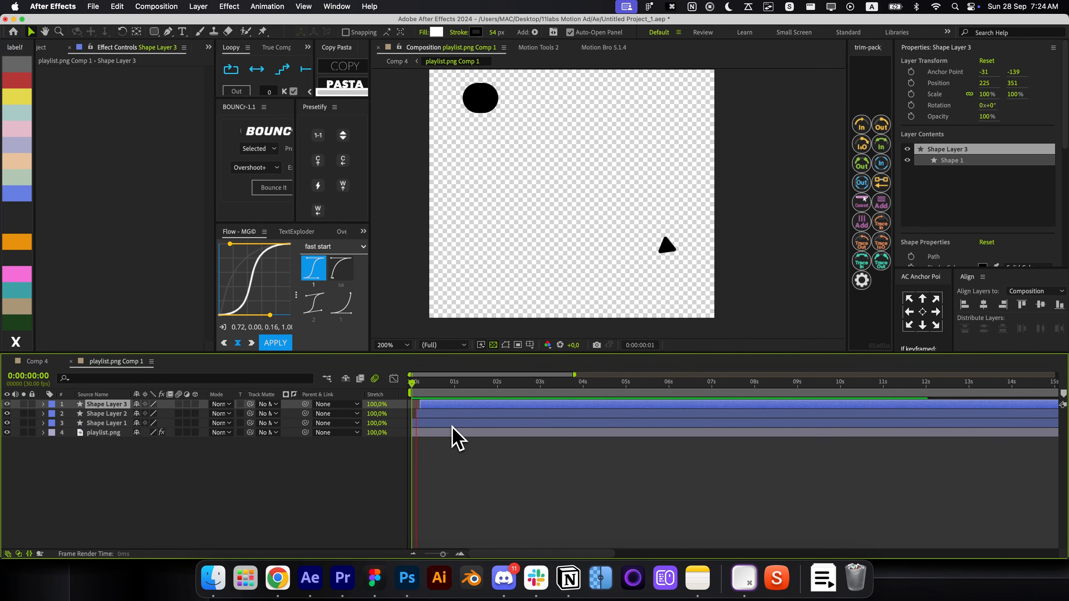
key(space)
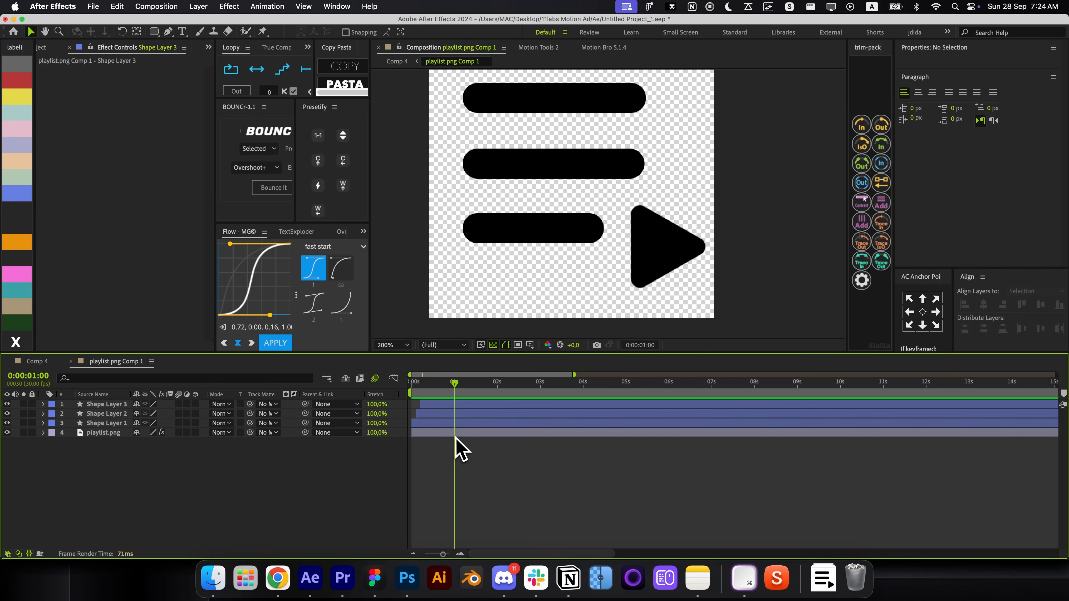
click(456, 432)
key(Home)
key(space)
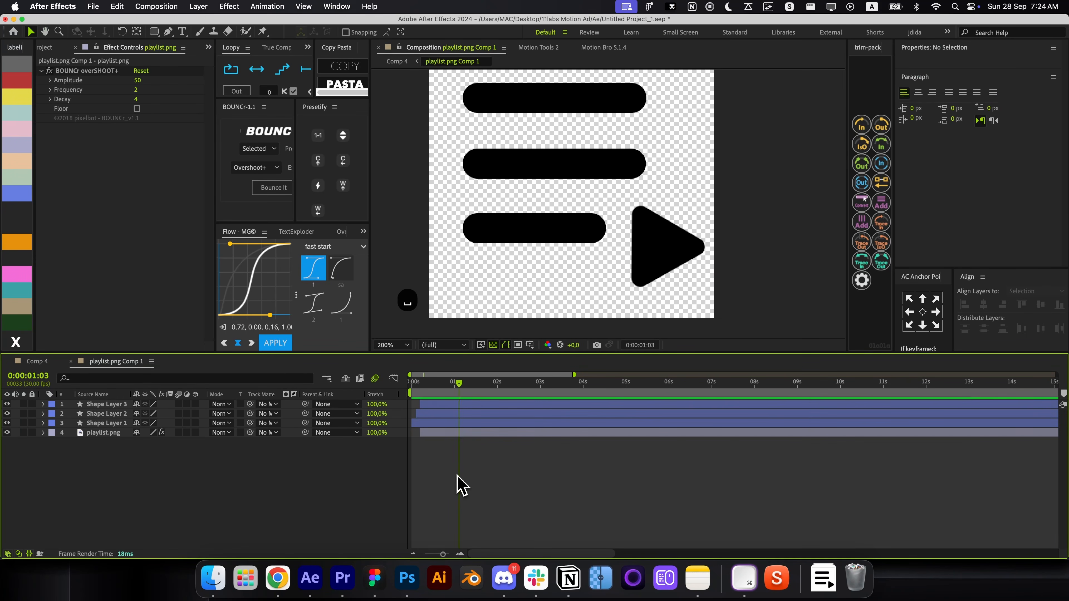
key(super+w)
Add Size and Roundness keyframes to Shape Layer 8, the prompt box, at its in-point in Comp 4
click(493, 469)
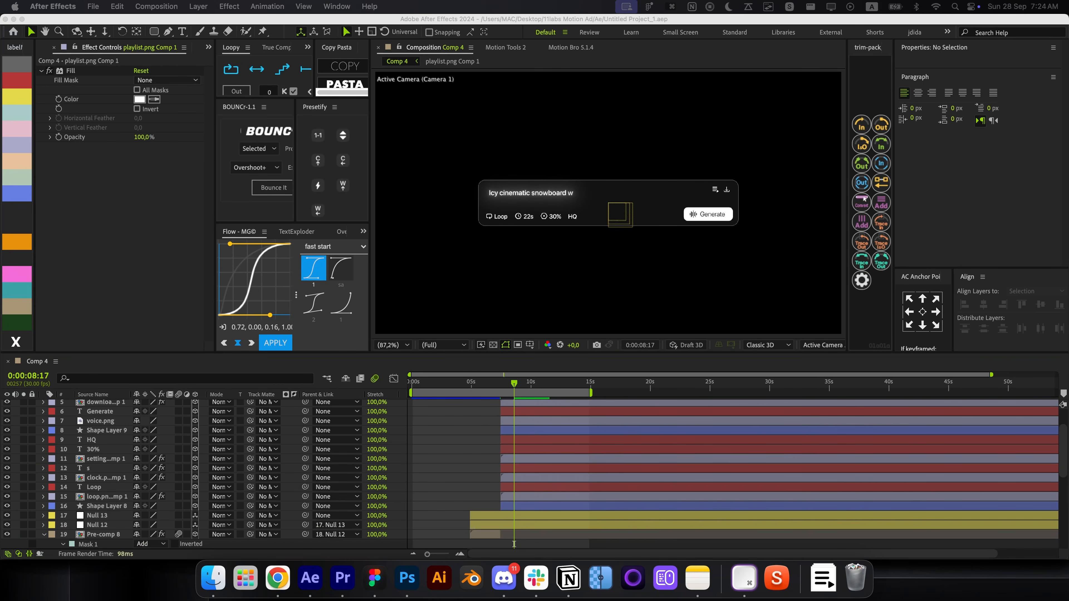
click(518, 507)
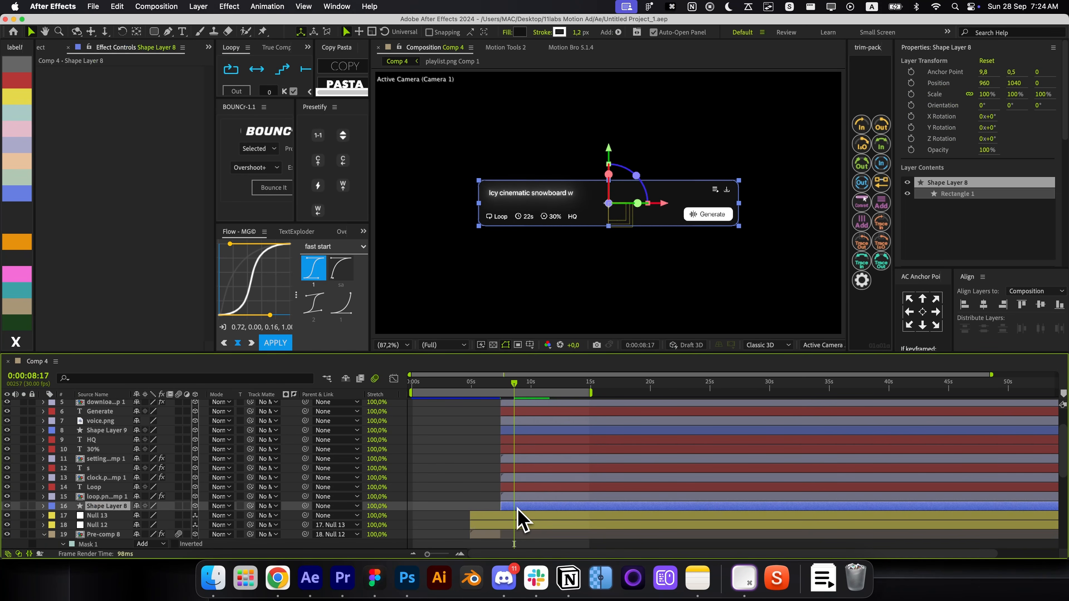
key(i)
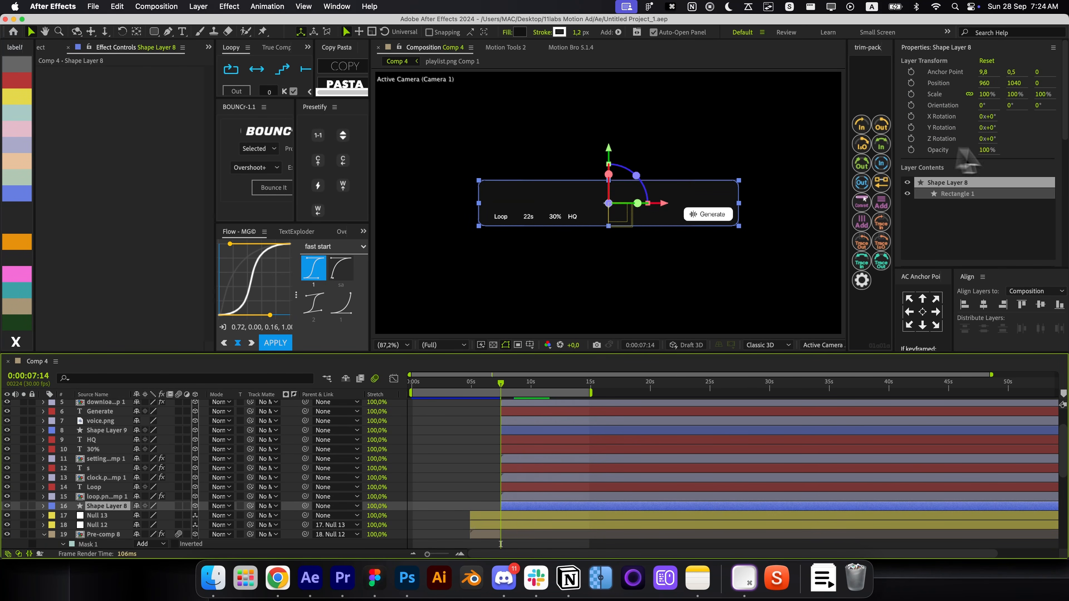
scroll(1006, 177, down, 8)
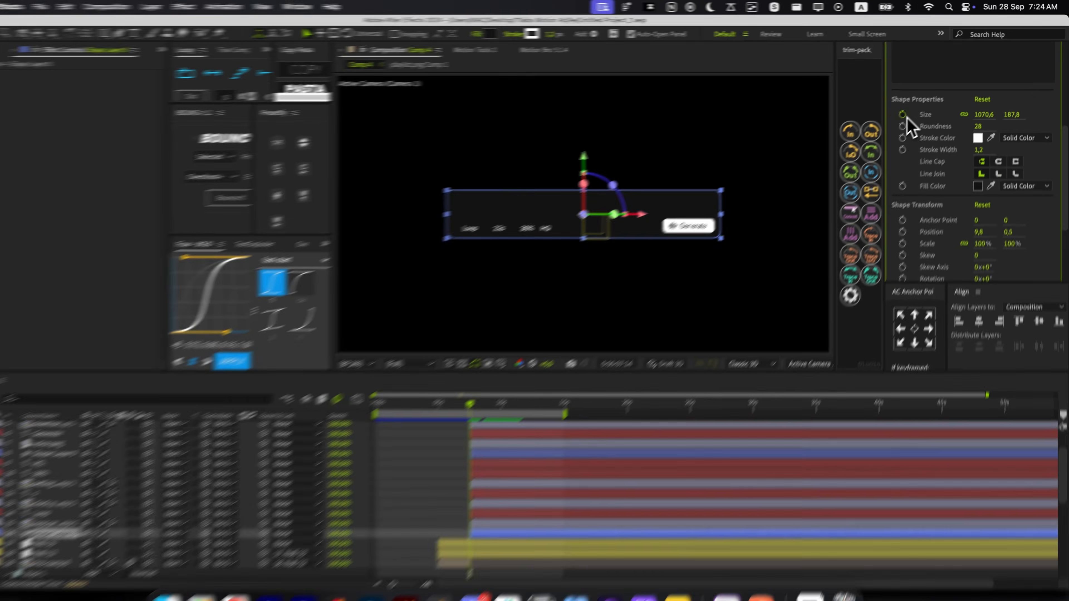
click(911, 109)
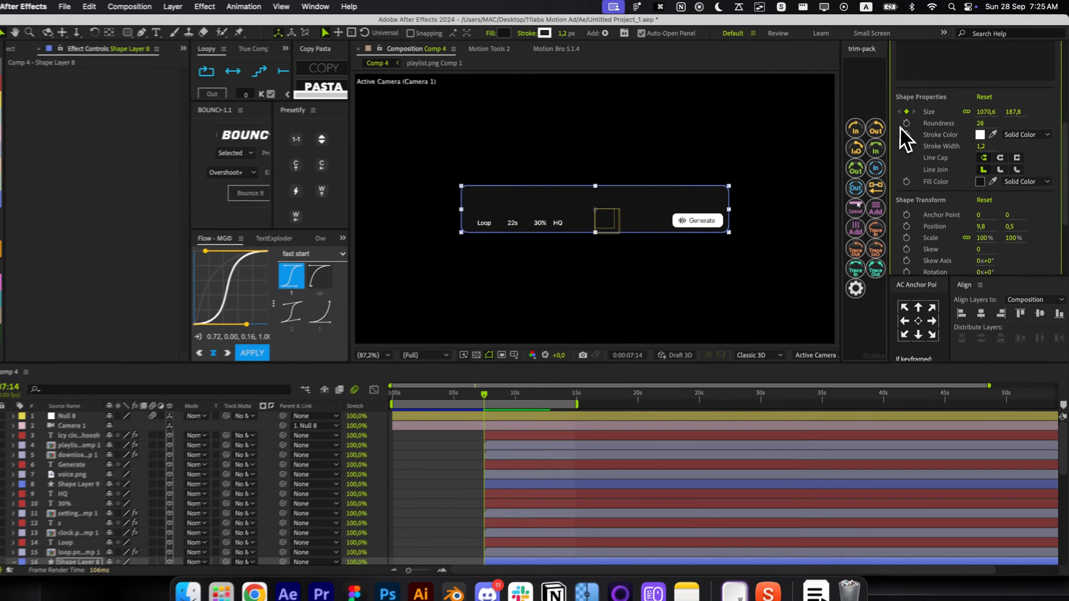
click(851, 165)
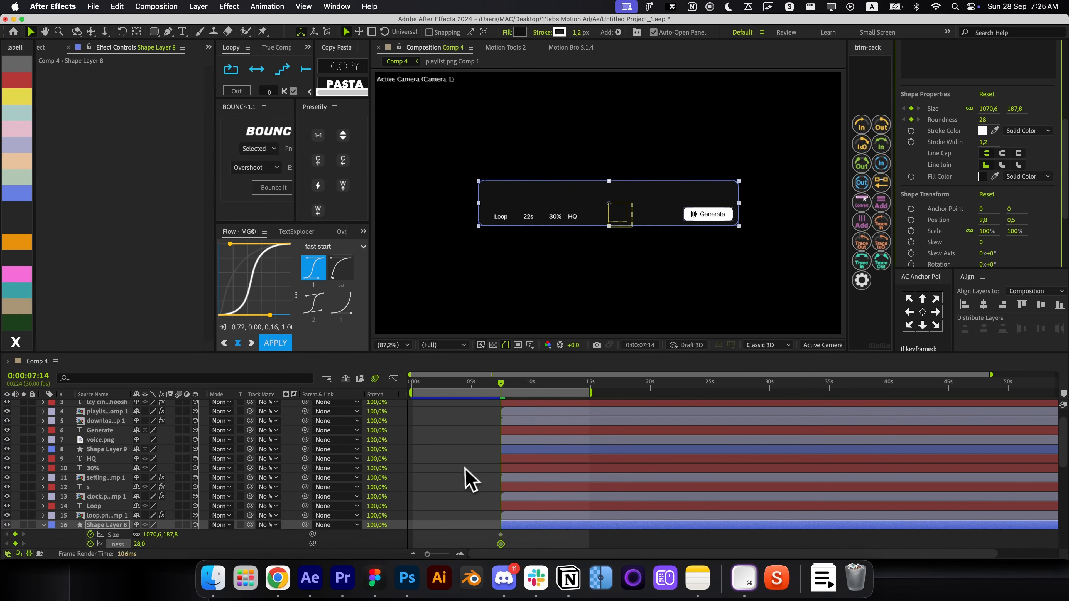
Copy the prompt box's Size and Roundness keyframes from its in-point and paste them 20 frames after it, at 0:00:08:04
click(507, 527)
scroll(531, 493, down, 2)
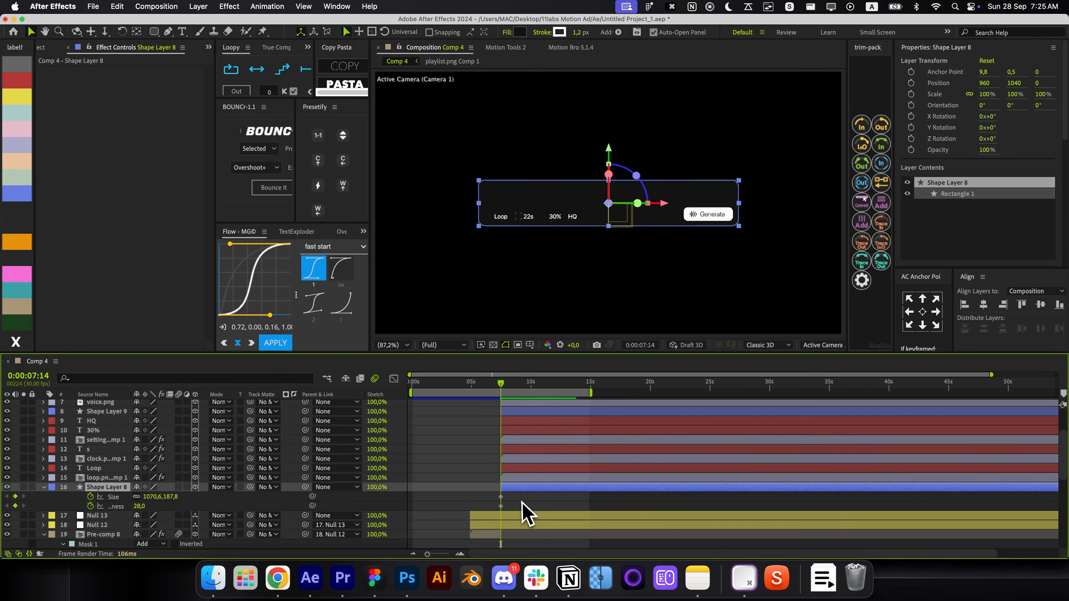
scroll(513, 501, up, 3)
click(490, 501)
drag(490, 505, 474, 513)
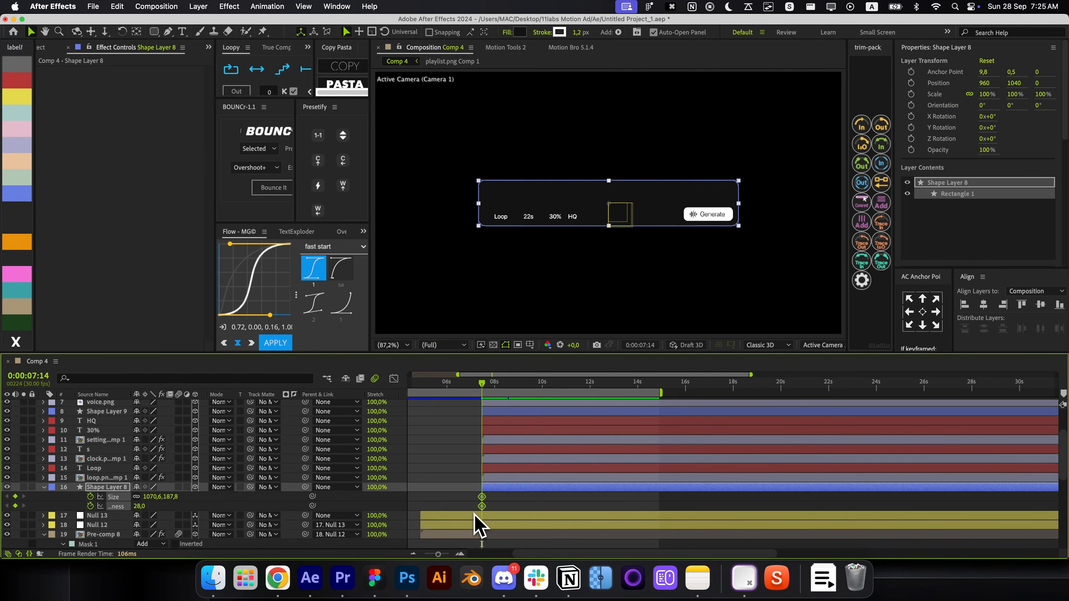
key(super+shift+Right)
key(super+shift+Right)
key(super+c)
key(super+v)
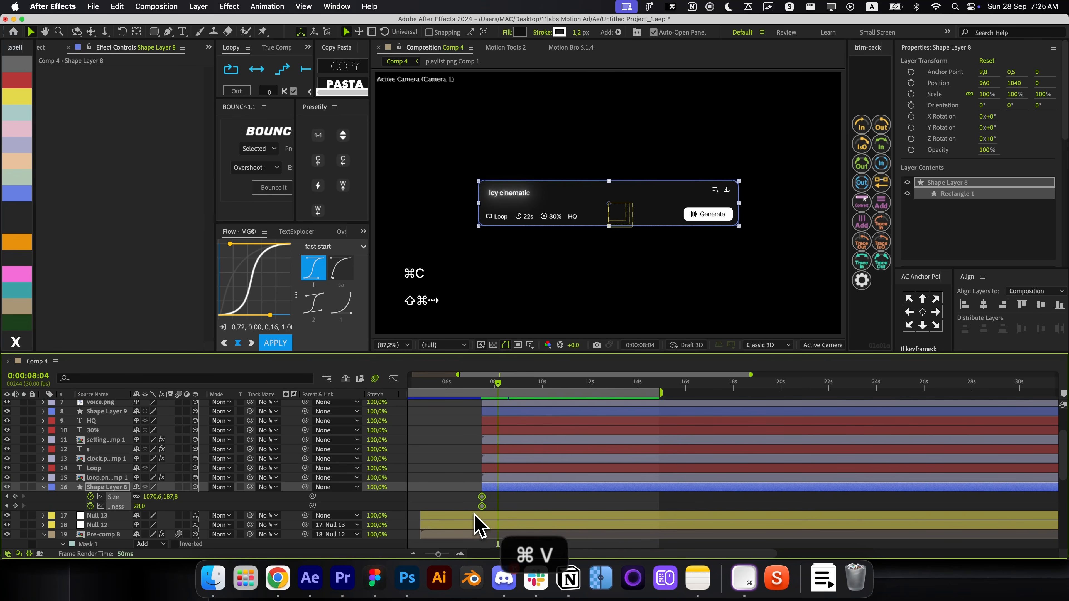
Set the prompt box's Size to 0 at the 0:00:07:14 keyframe
key(super+shift+Left)
key(super+shift+Left)
click(445, 503)
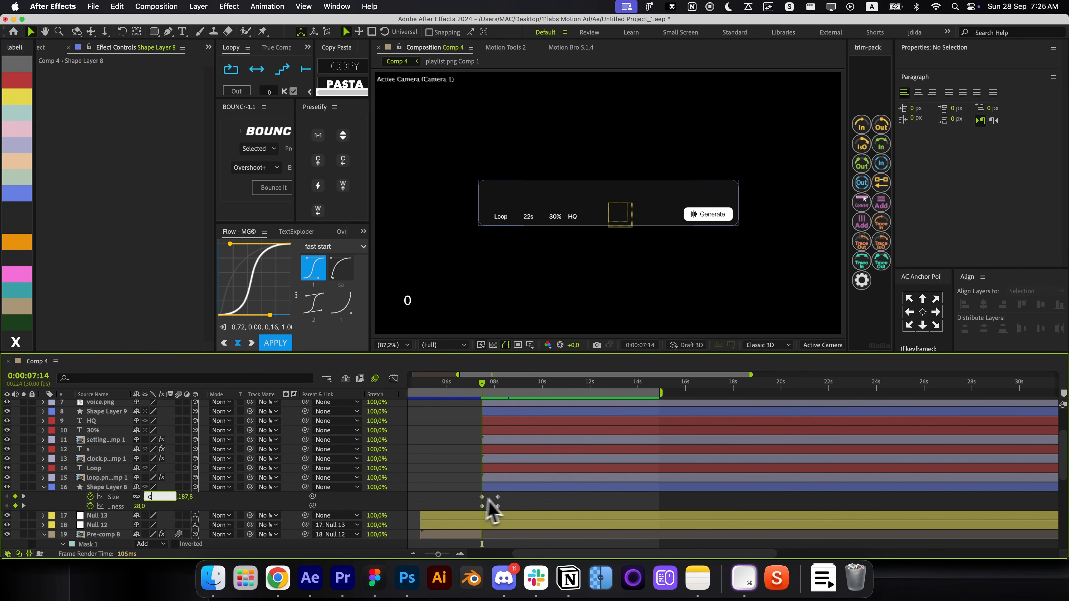
key(Return)
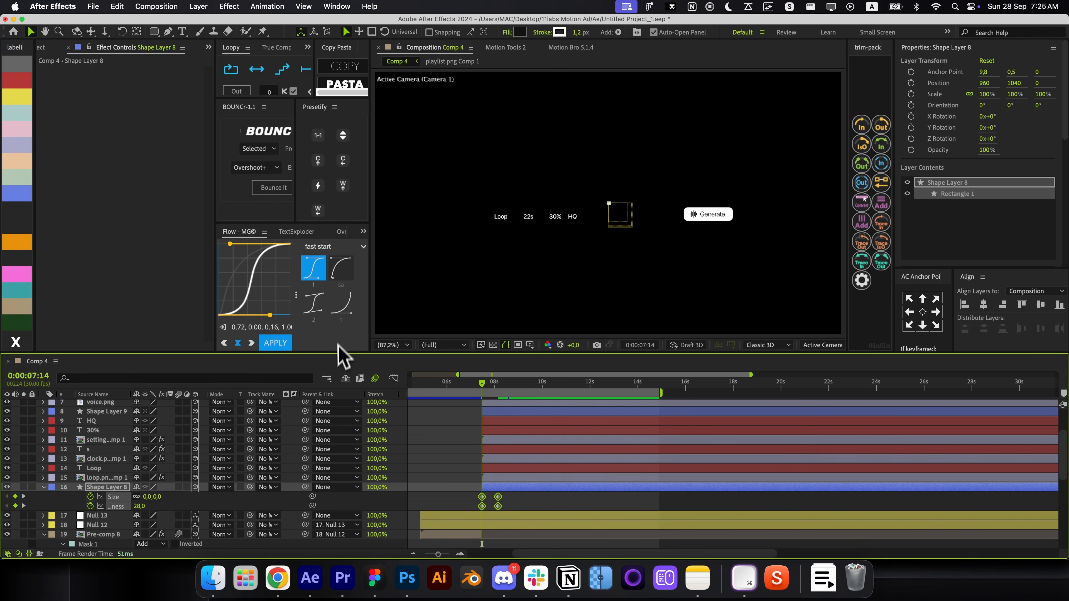
Apply Easy Ease to the prompt box's keyframes, reshape their speed curve to a fast start with a long ease-out, and preview it
key(F9)
click(393, 379)
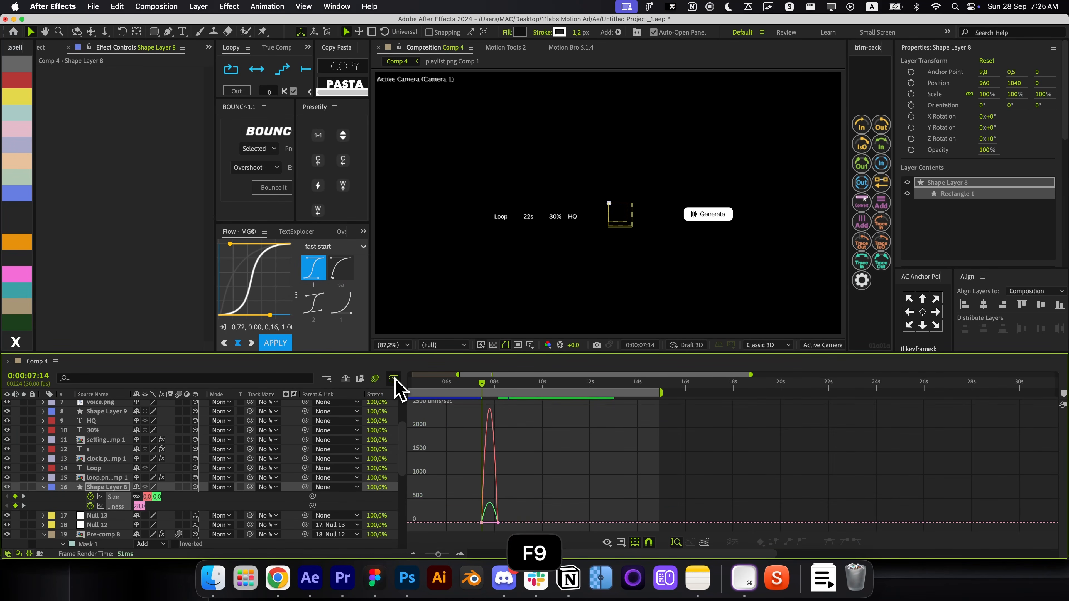
scroll(507, 518, up, 5)
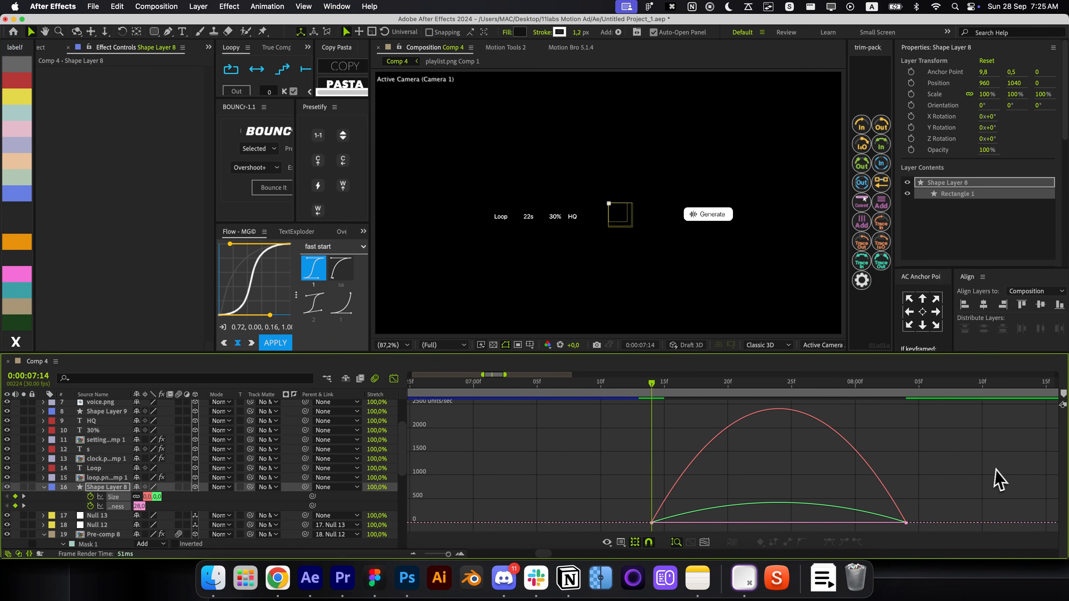
drag(905, 523, 759, 529)
drag(694, 521, 672, 517)
key(cmd+z)
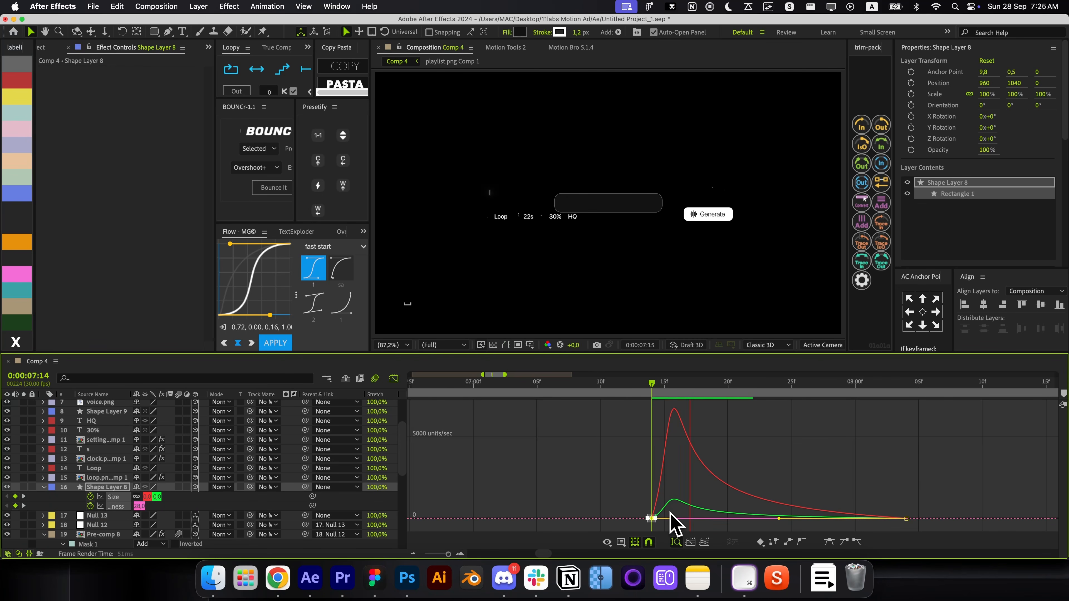
key(space)
key(space)
click(394, 378)
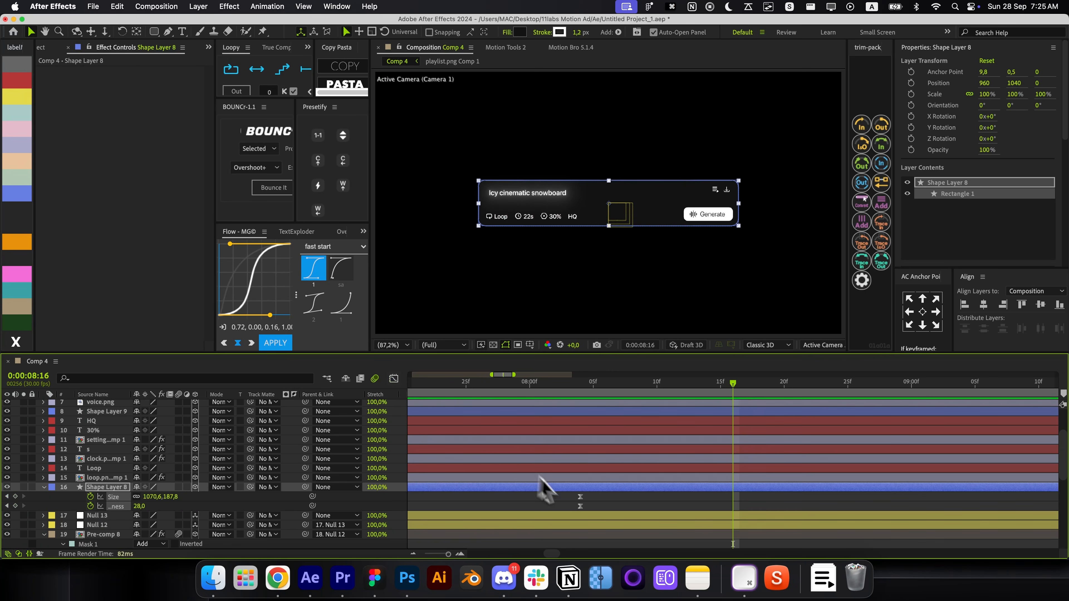
Move the prompt box's end Size and Roundness keyframes about 10 frames further, to about 0:00:08:14
scroll(581, 498, down, 2)
click(586, 506)
drag(574, 510, 615, 502)
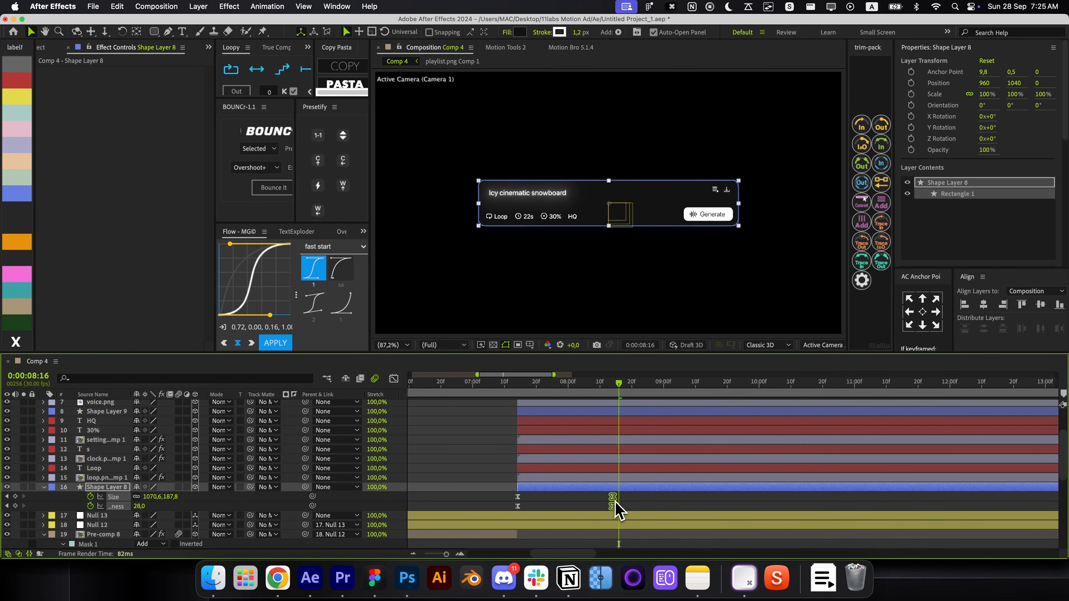
Delete the prompt box's starting Roundness keyframe and preview the opening animation
click(595, 512)
drag(542, 508, 495, 516)
key(BackSpace)
key(super+z)
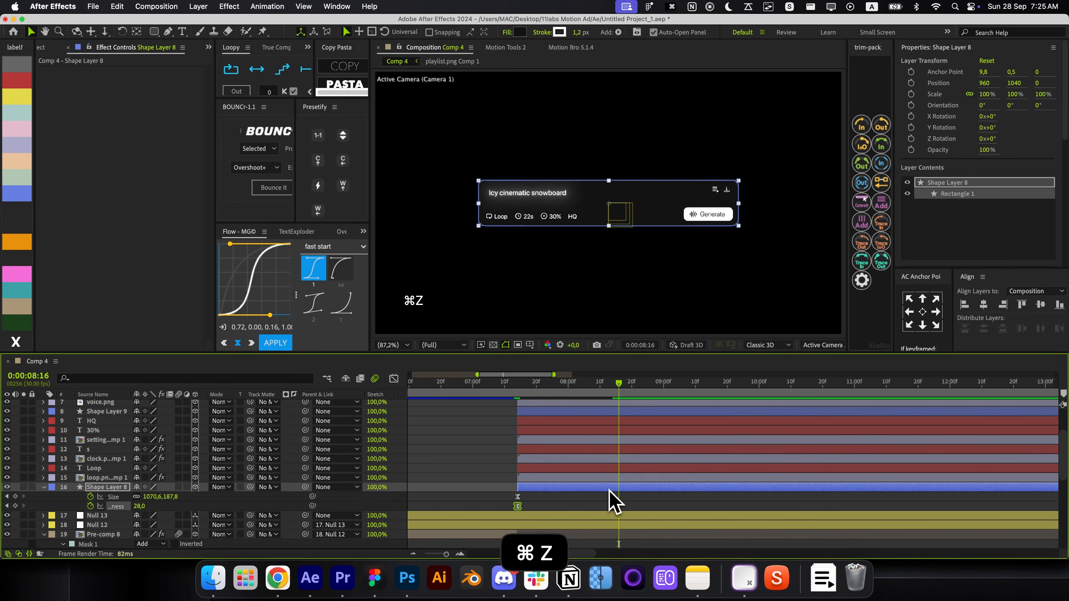
key(super+shift+z)
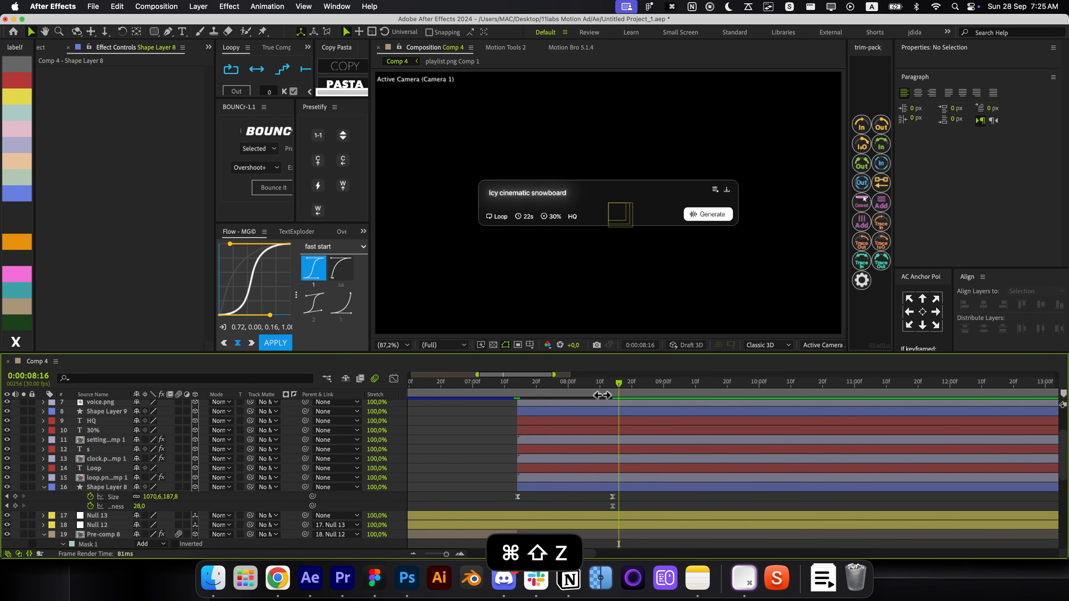
click(521, 388)
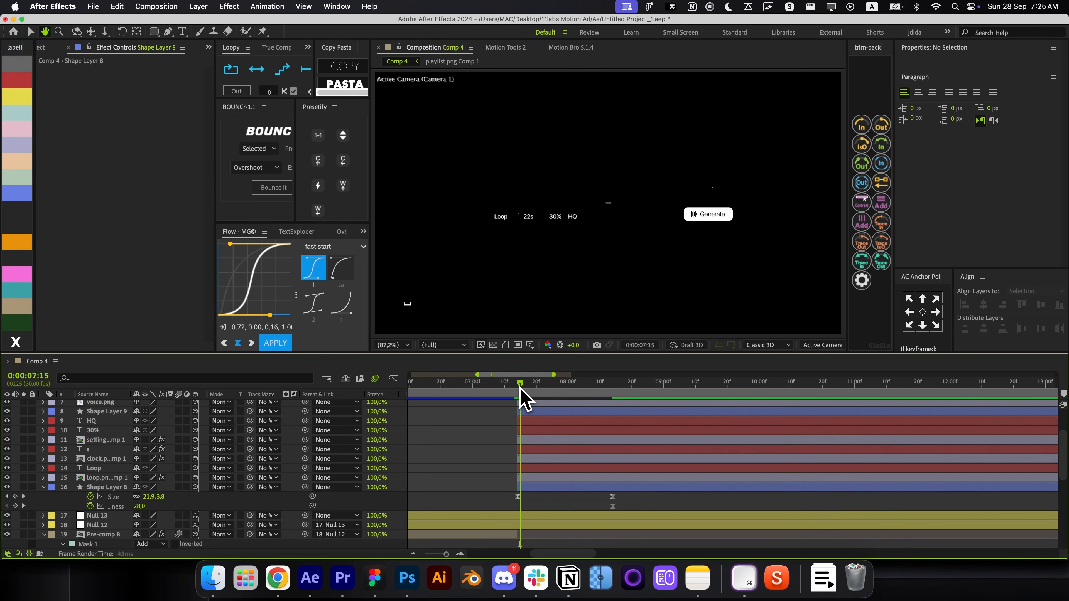
key(space)
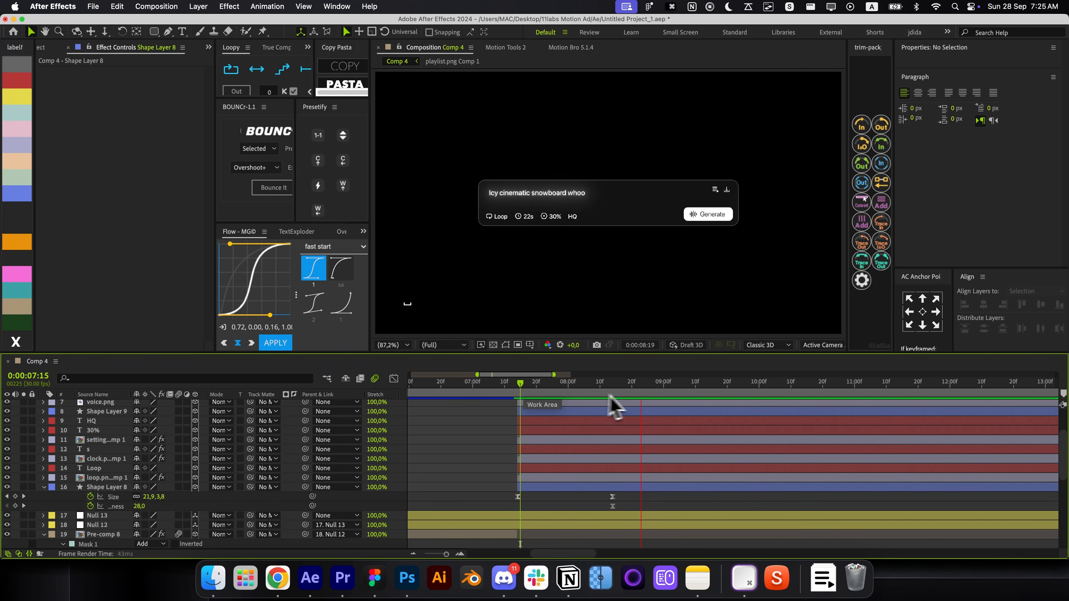
key(space)
Set Shape Layer 8 as the track matte of layers 3 to 15 and turn the matte layer's visibility back on
click(631, 487)
key(r)
key(r)
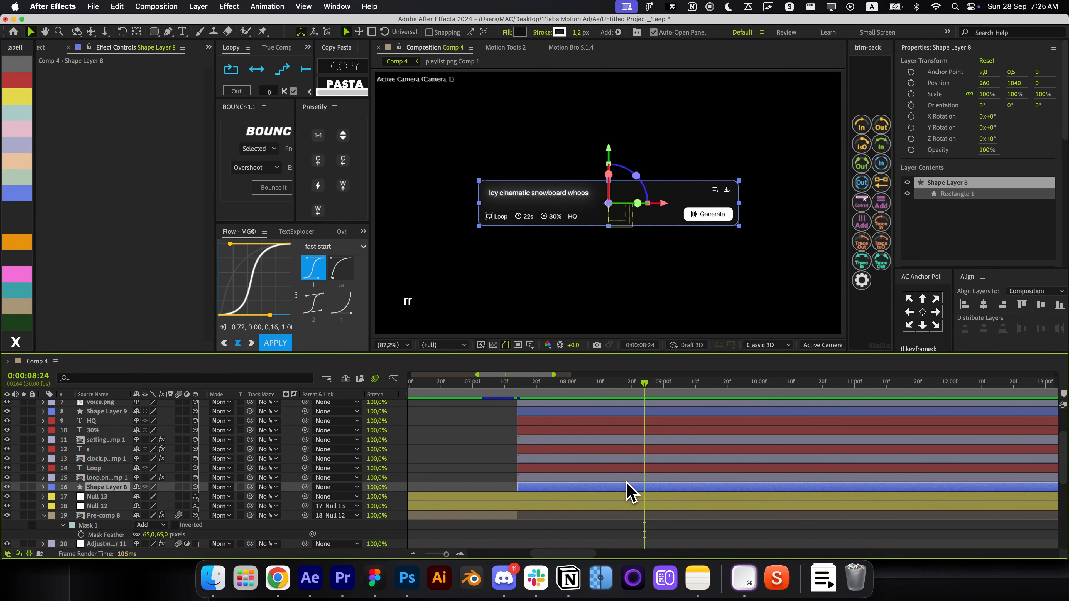
click(627, 479)
scroll(626, 482, up, 1)
scroll(626, 483, up, 4)
shift+click(581, 421)
shift+click(581, 414)
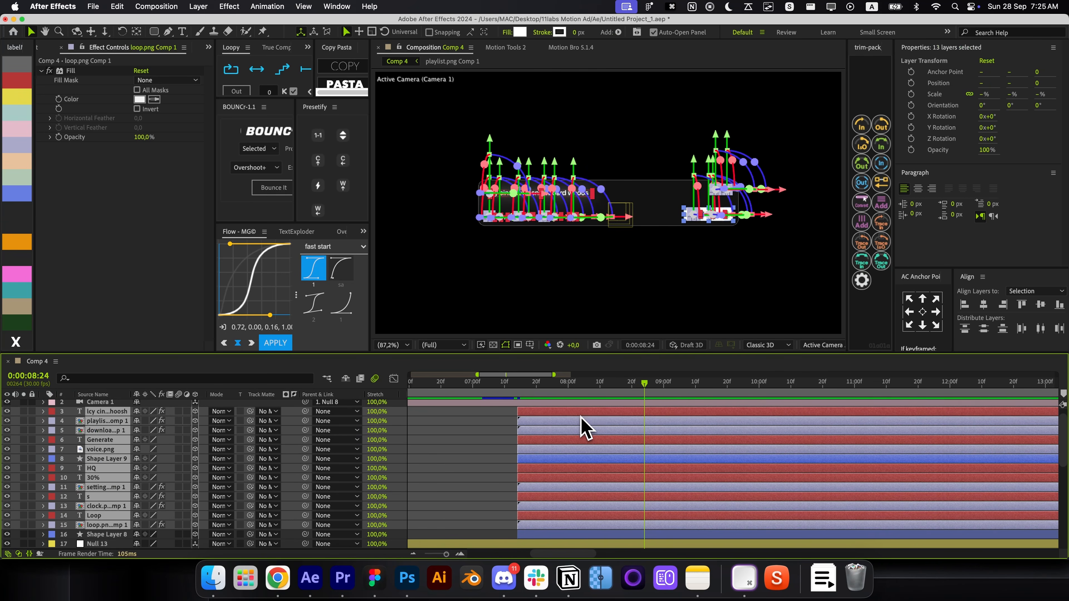
drag(255, 531, 105, 534)
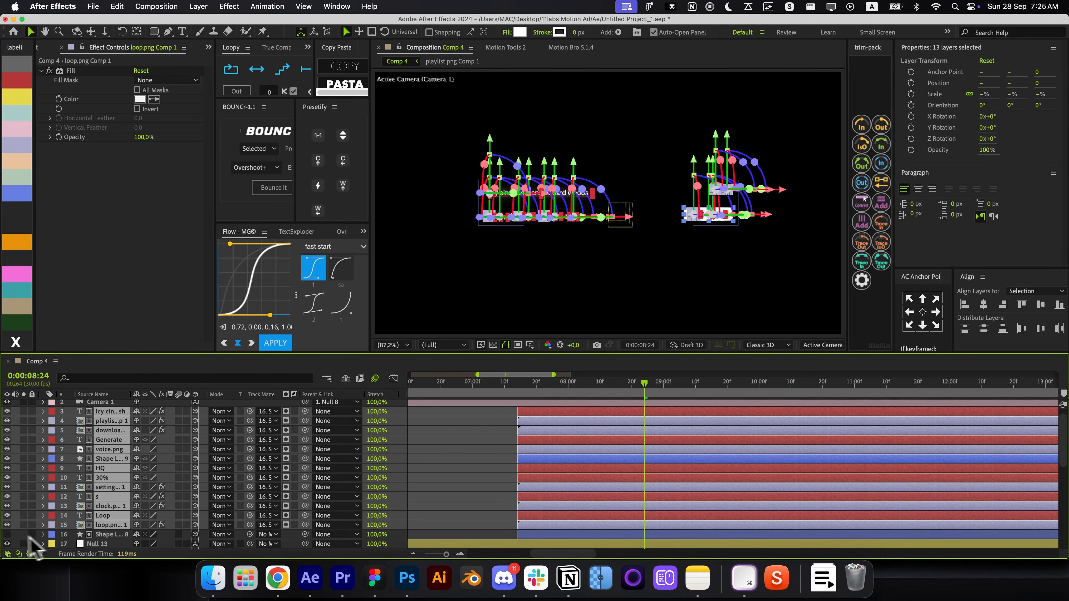
click(511, 465)
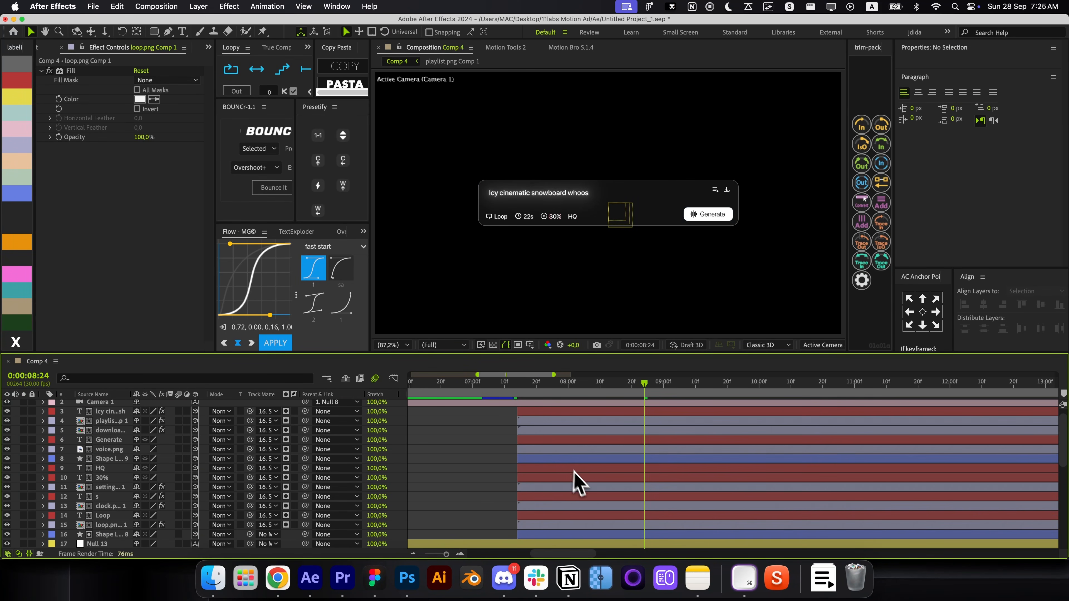
Delay layers 3 to 15 to start at about 0:00:07:22, about 8 frames after the prompt box, and scrub the reveal
click(514, 383)
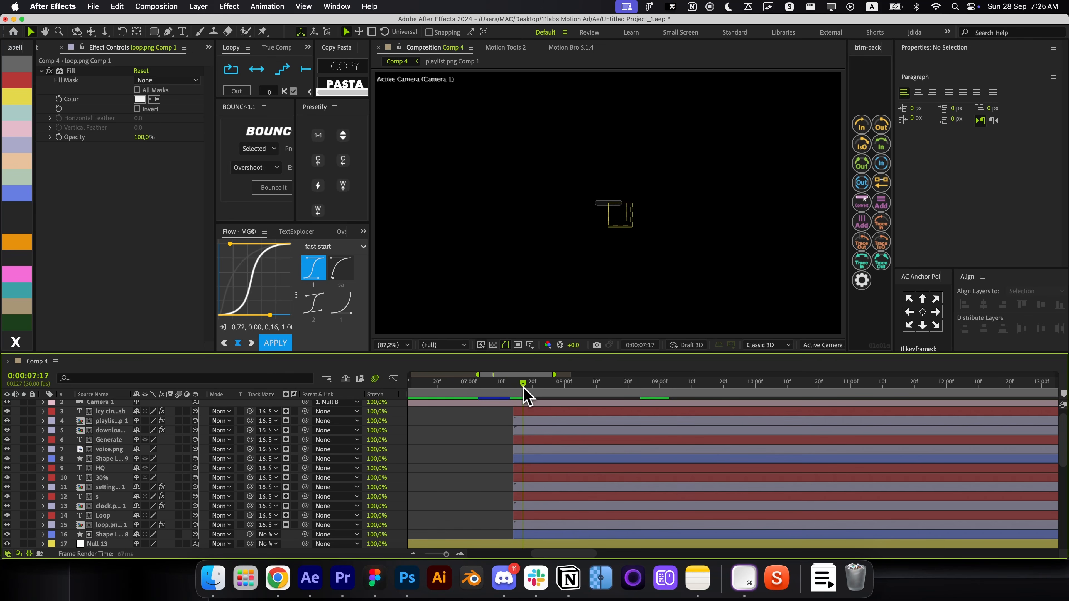
drag(523, 394, 547, 405)
click(537, 412)
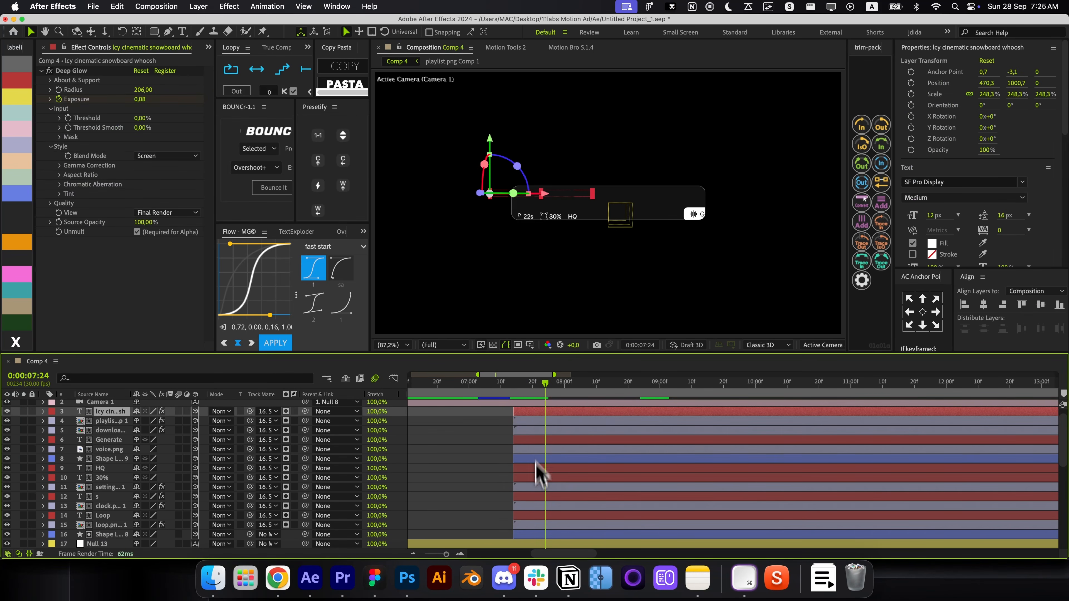
shift+click(542, 524)
drag(542, 524, 552, 526)
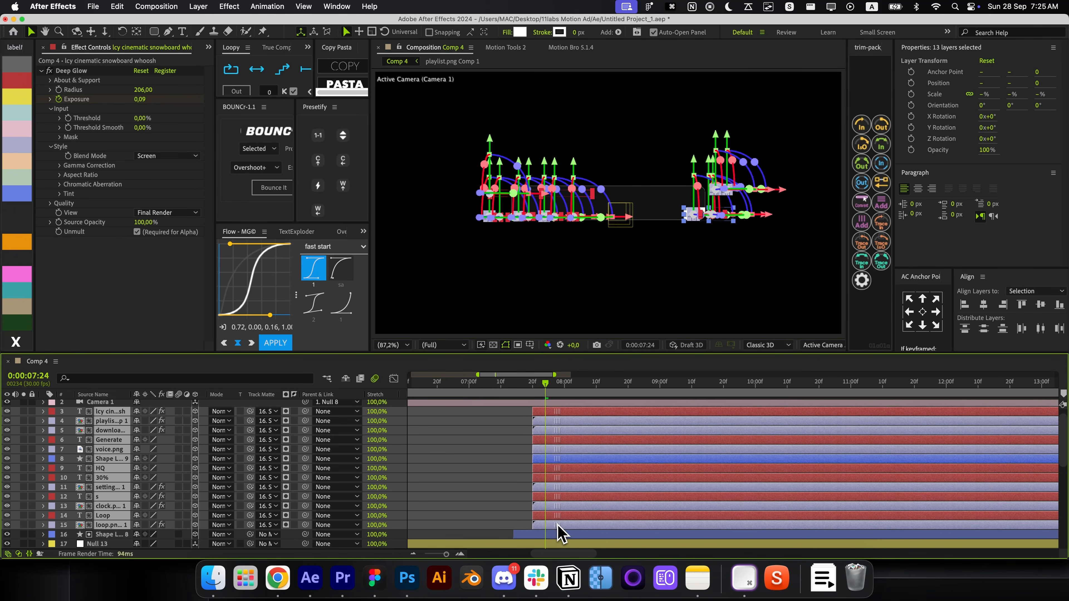
click(514, 501)
drag(532, 394, 621, 425)
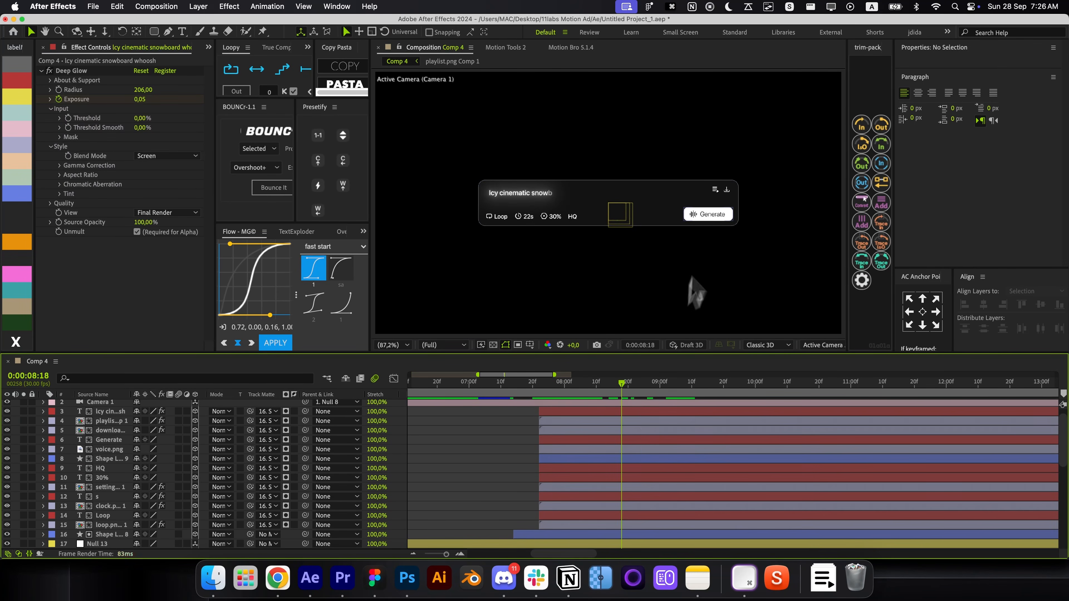
Set Shape Layer 9, the button background, as the track matte of the Generate text and voice.png layers
click(690, 225)
click(557, 448)
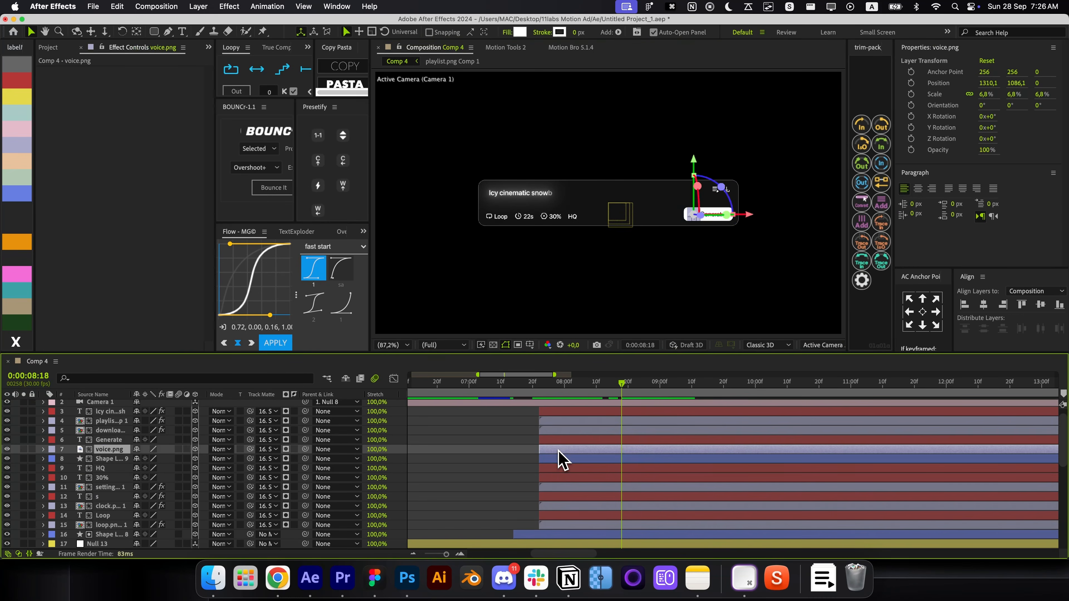
shift+click(557, 441)
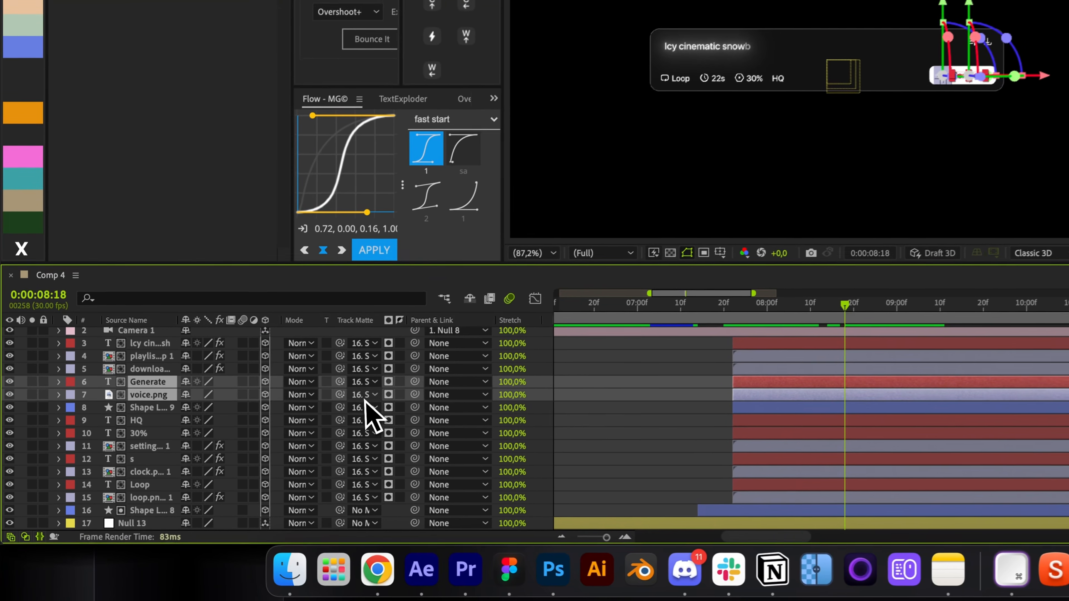
drag(340, 395, 222, 409)
Keyframe Shape Layer 9's Size to grow from 0 width at 0:00:07:22 to full width about 5 frames after that
click(127, 409)
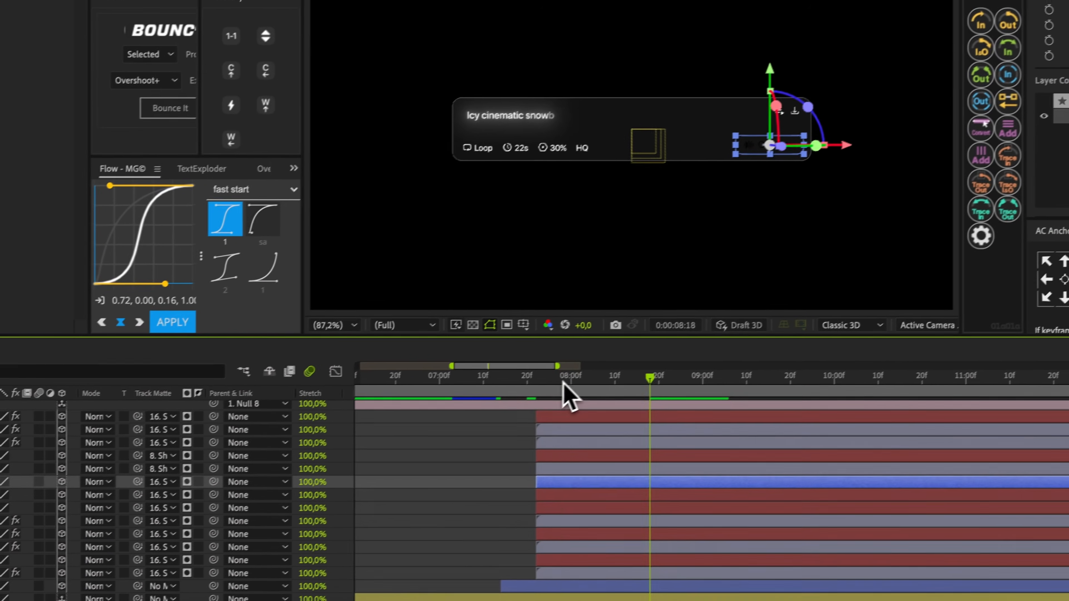
click(745, 301)
scroll(742, 215, up, 1)
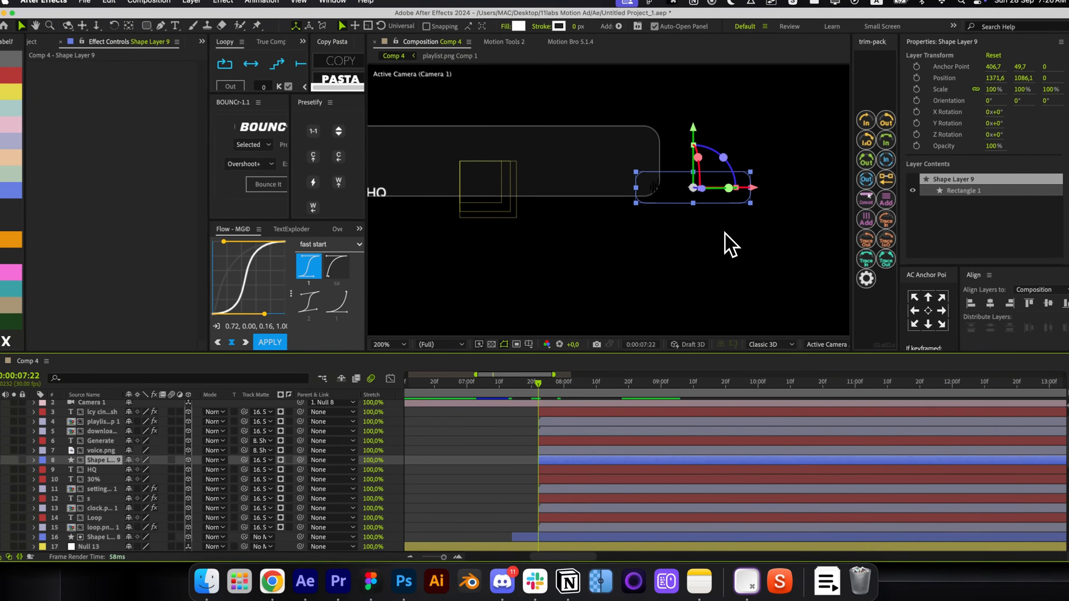
scroll(1047, 209, down, 3)
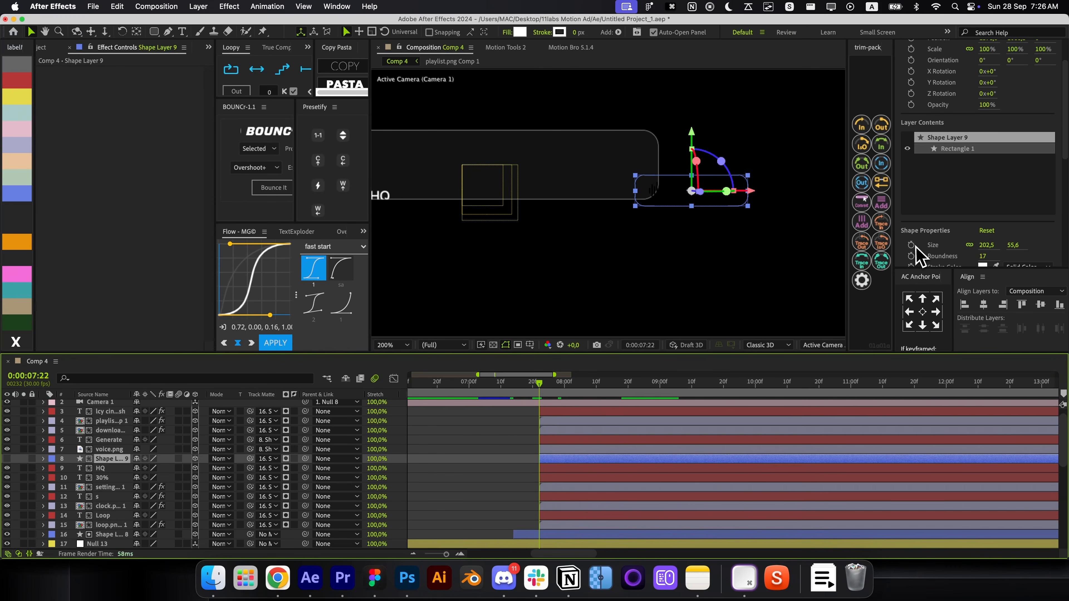
click(912, 245)
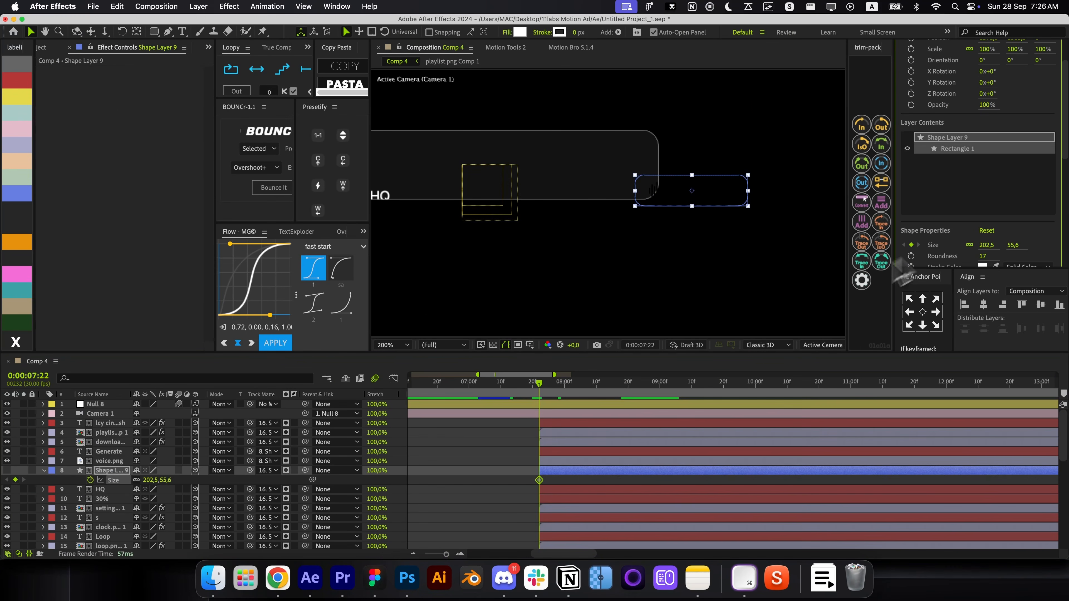
drag(541, 482, 555, 481)
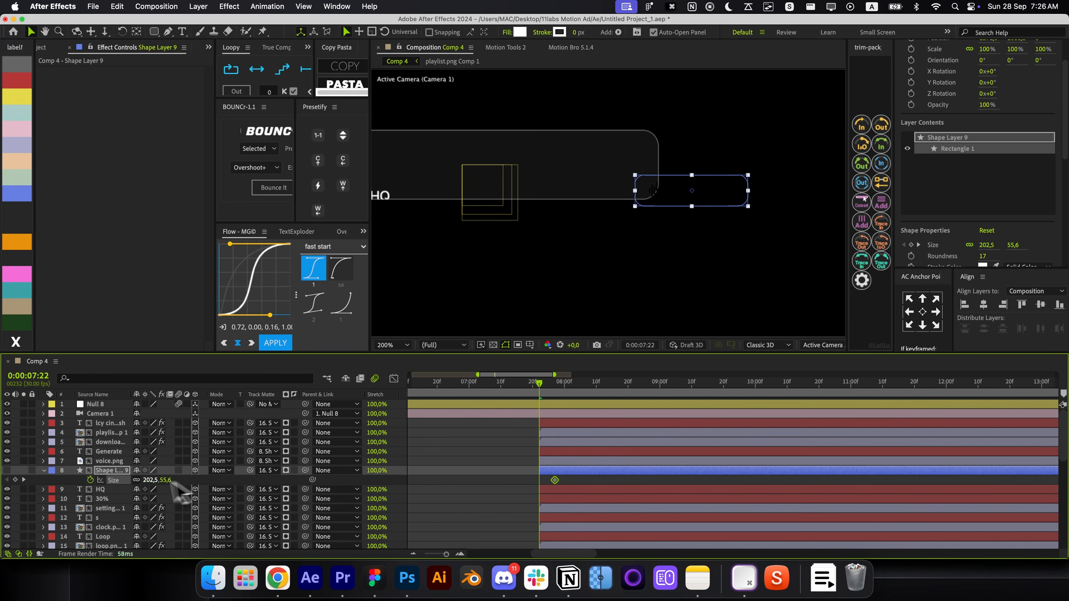
text(0)
key(Return)
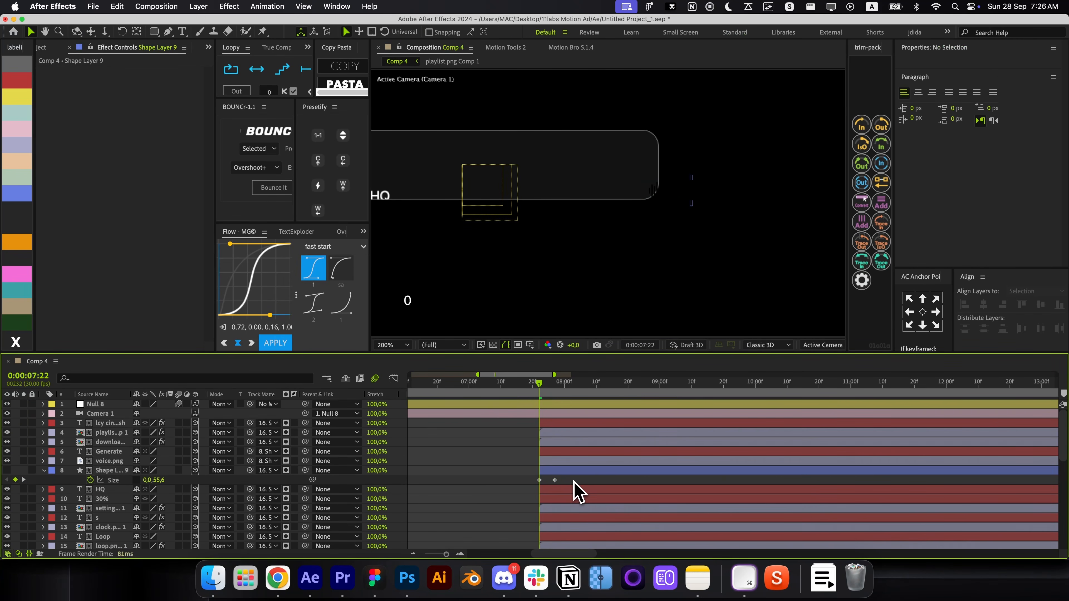
Apply Flow's "sa" curve to Shape Layer 9's Size keyframes and move the end keyframe to about 0:00:08:03
click(341, 268)
click(275, 342)
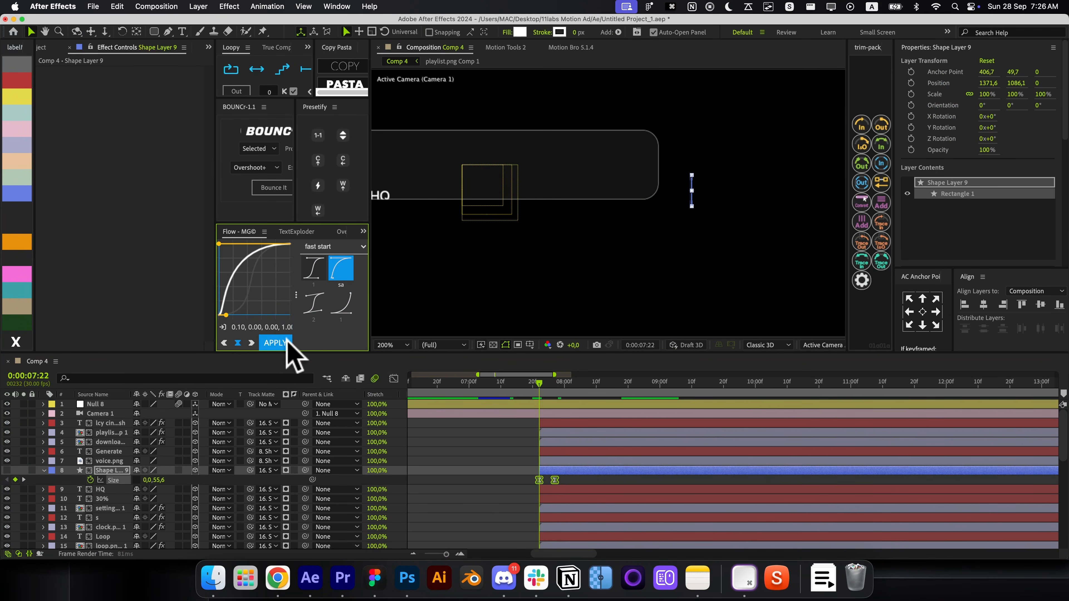
click(393, 378)
click(393, 378)
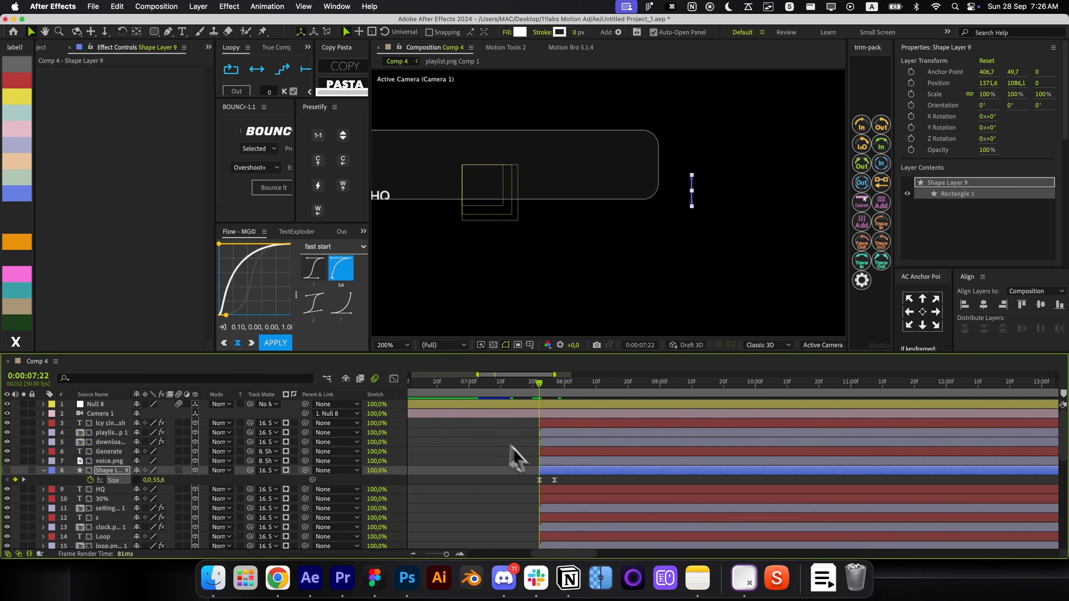
drag(568, 480, 574, 482)
click(560, 482)
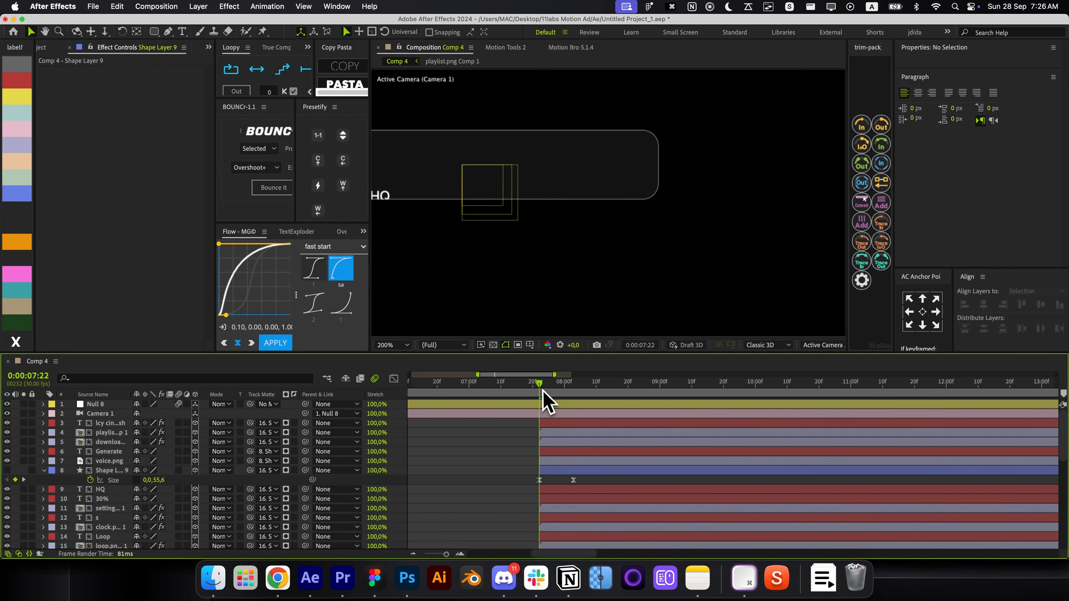
Scrub the button reveal and delay the Generate, voice.png and Shape Layer 9 layers by about 5 frames
drag(542, 388, 594, 418)
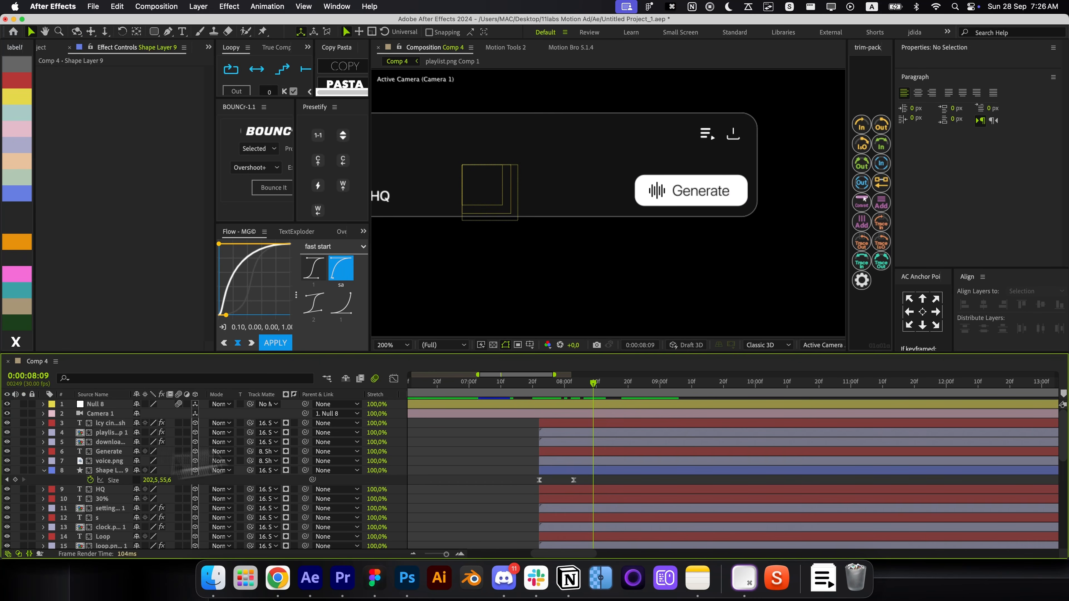
drag(544, 390, 599, 400)
drag(562, 480, 557, 453)
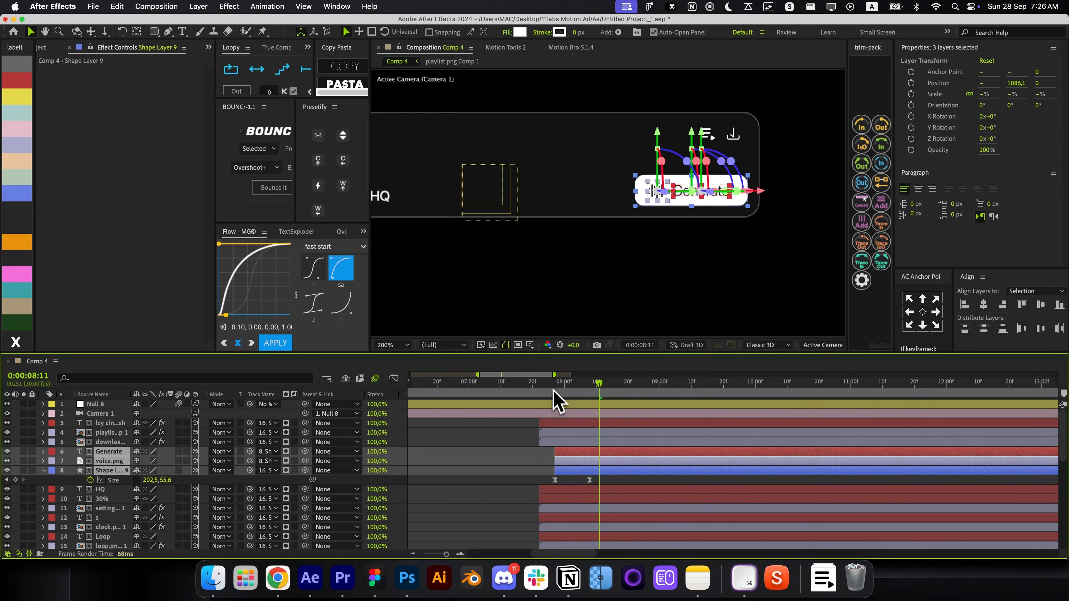
Keyframe voice.png's Y Position to rise from 1144,1 at 0:00:07:27 to 1086,1 about 4 frames after that, and preview it
drag(553, 391, 672, 422)
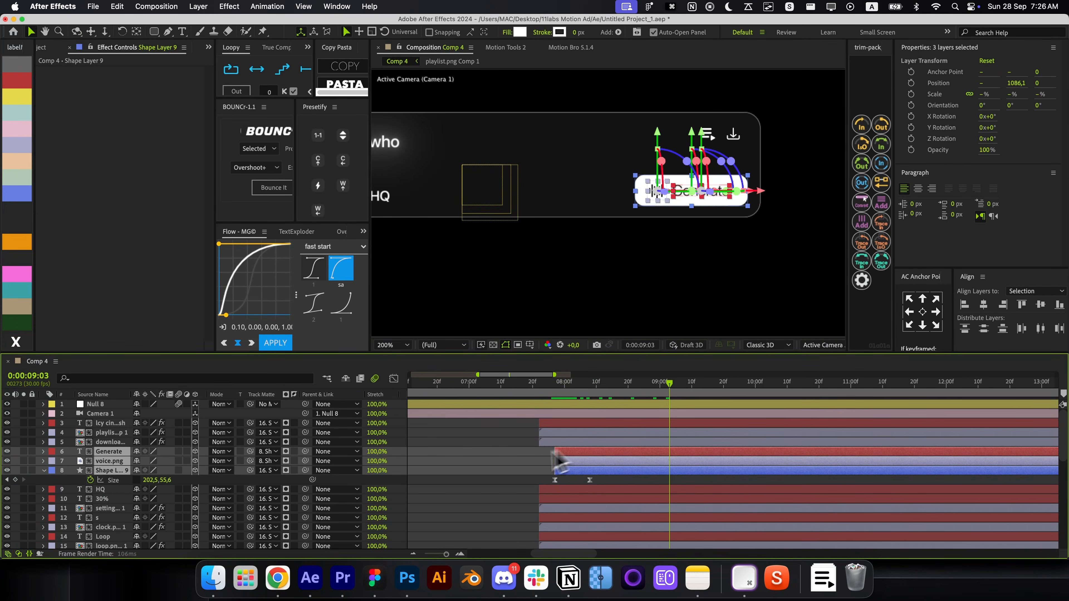
click(533, 461)
click(568, 454)
drag(576, 396, 556, 393)
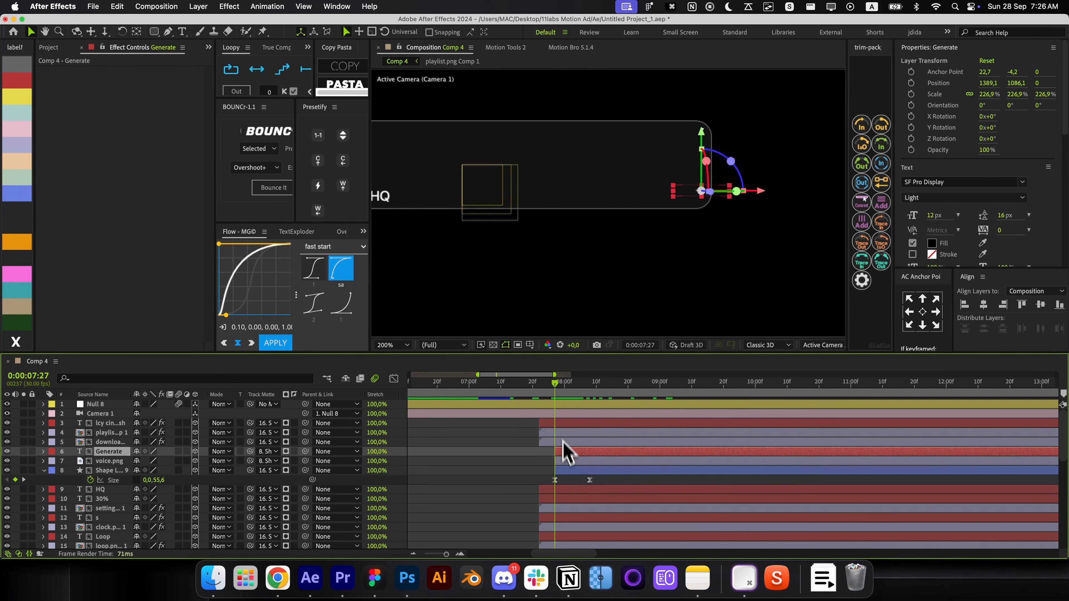
click(566, 461)
key(alt+p)
drag(558, 469, 564, 486)
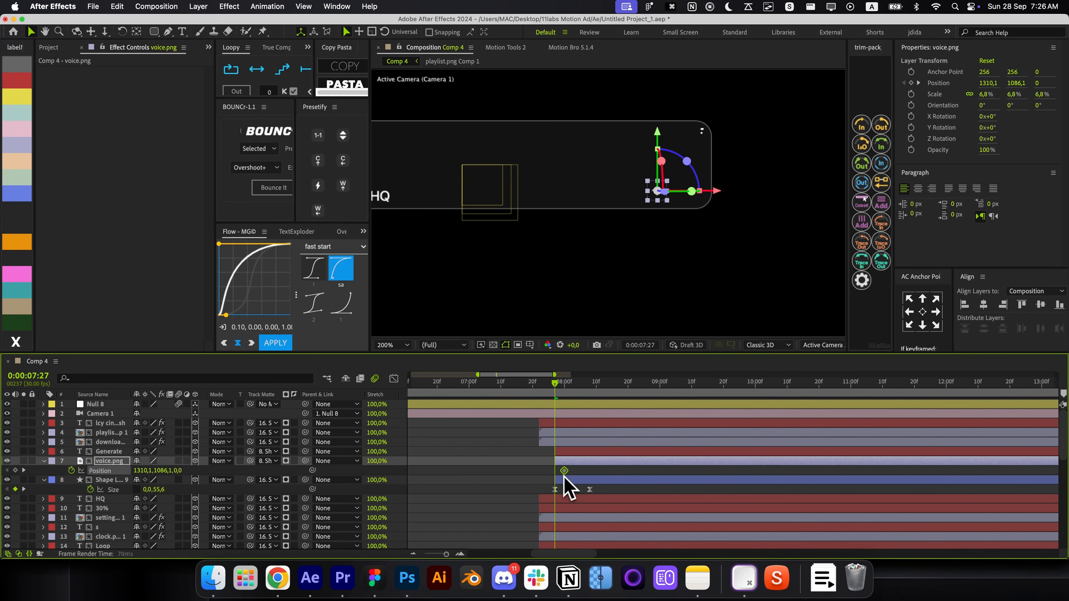
drag(658, 132, 659, 165)
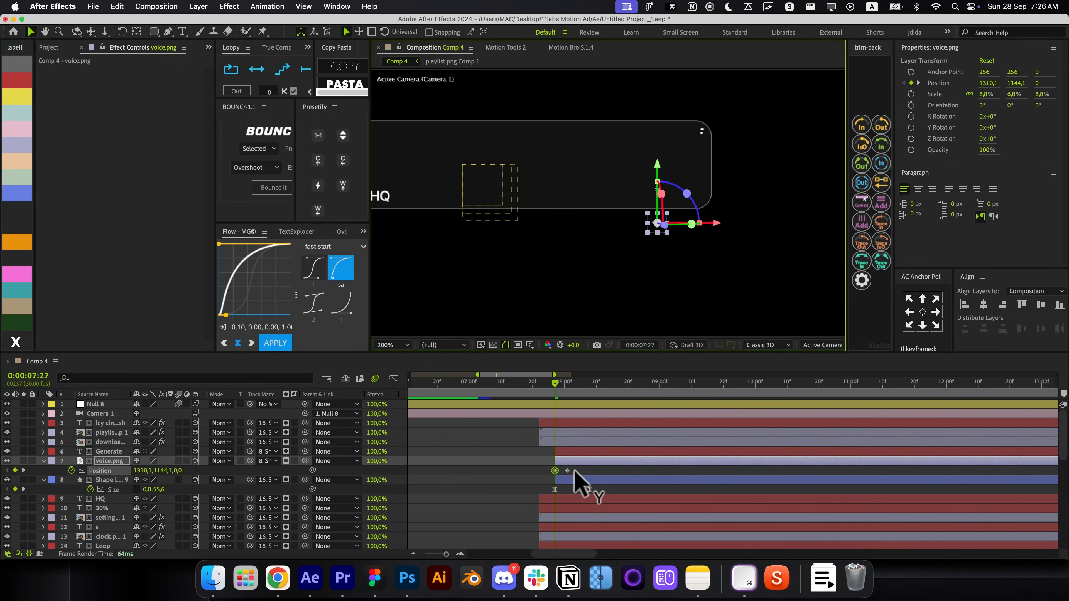
key(space)
key(space)
click(582, 472)
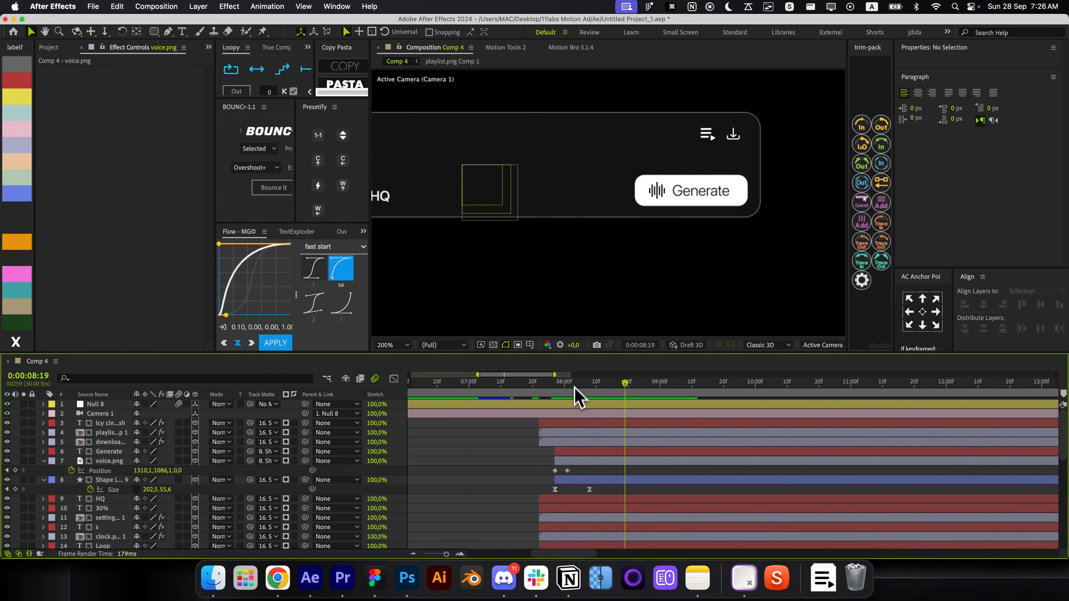
Delay the voice.png and Generate layers so both start at 0:00:07:29
drag(575, 386, 564, 388)
drag(580, 462, 586, 462)
drag(573, 453, 579, 453)
Apply a typewriter preset to the Generate text, shorten its Start animation to about 10 frames and preview the result
key(alt+space)
text(typ)
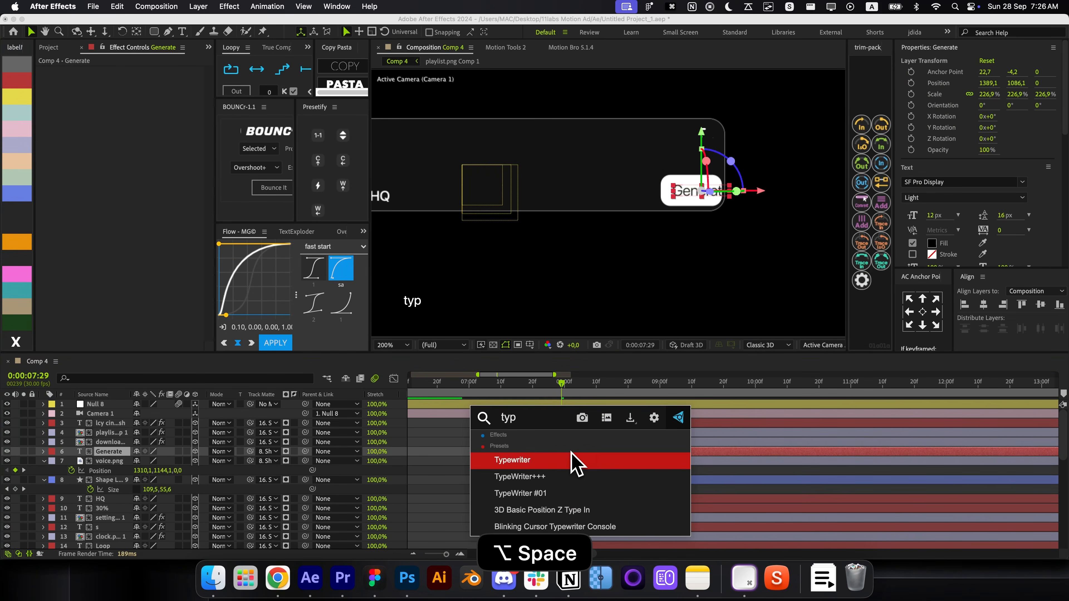
key(Down)
key(Return)
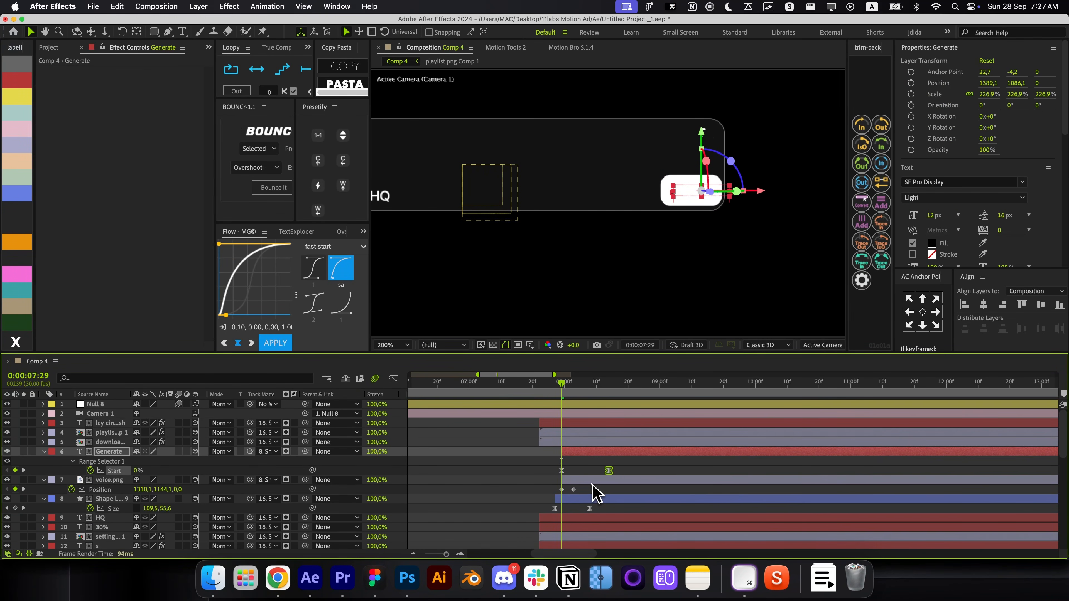
drag(592, 484, 588, 479)
click(585, 474)
key(space)
key(space)
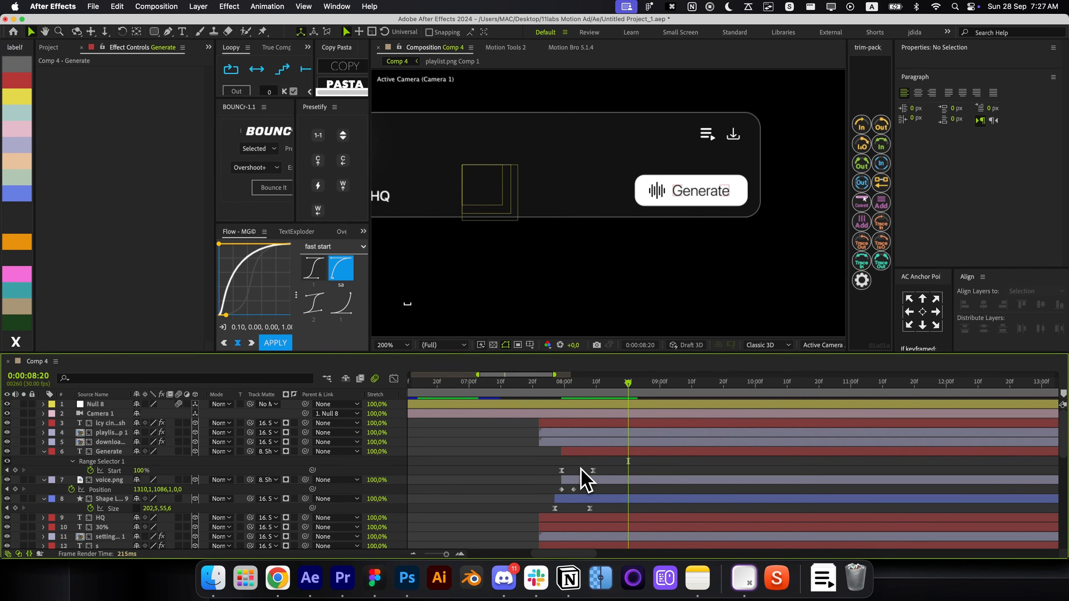
Copy Animator 1 from the Generate text layer
click(578, 456)
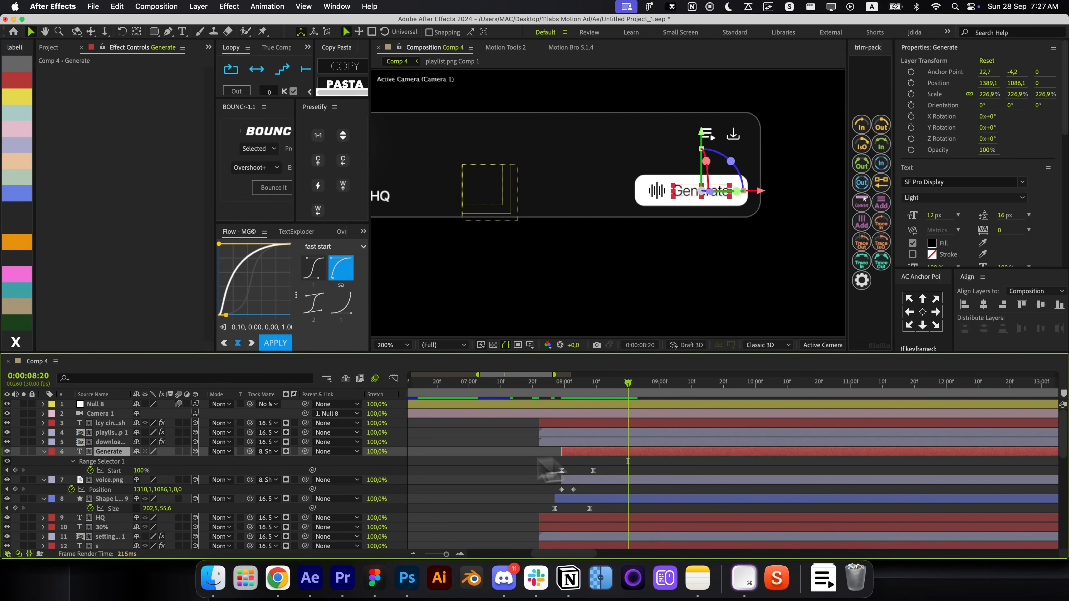
click(44, 452)
click(43, 453)
click(92, 460)
key(super+c)
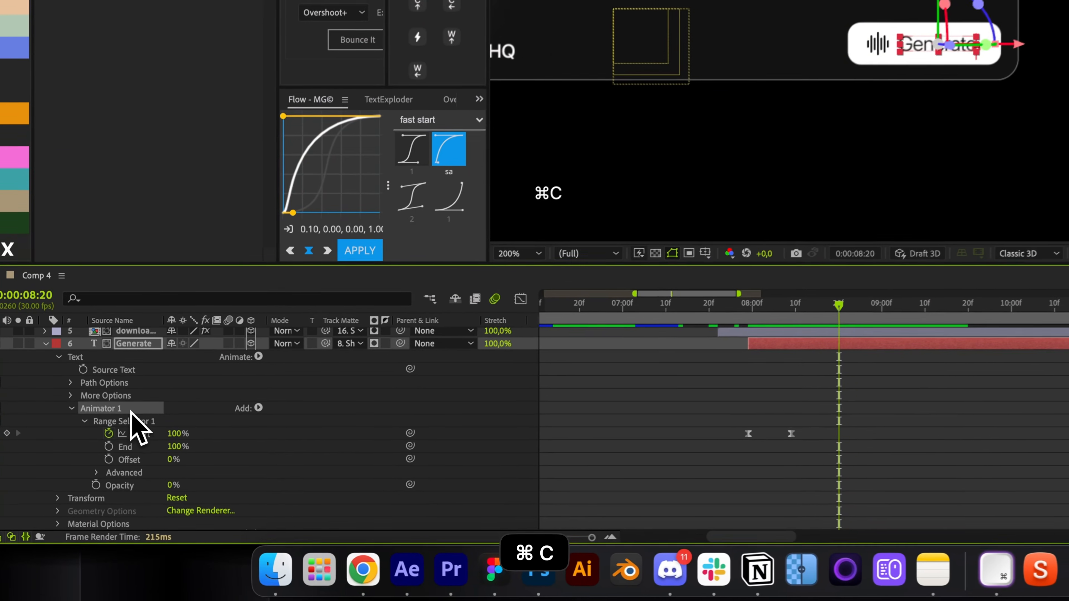
Paste the copied text animator onto the 30%, s, Loop and HQ text layers at 0:00:07:22
key(r)
key(r)
click(494, 444)
key(alt+/)
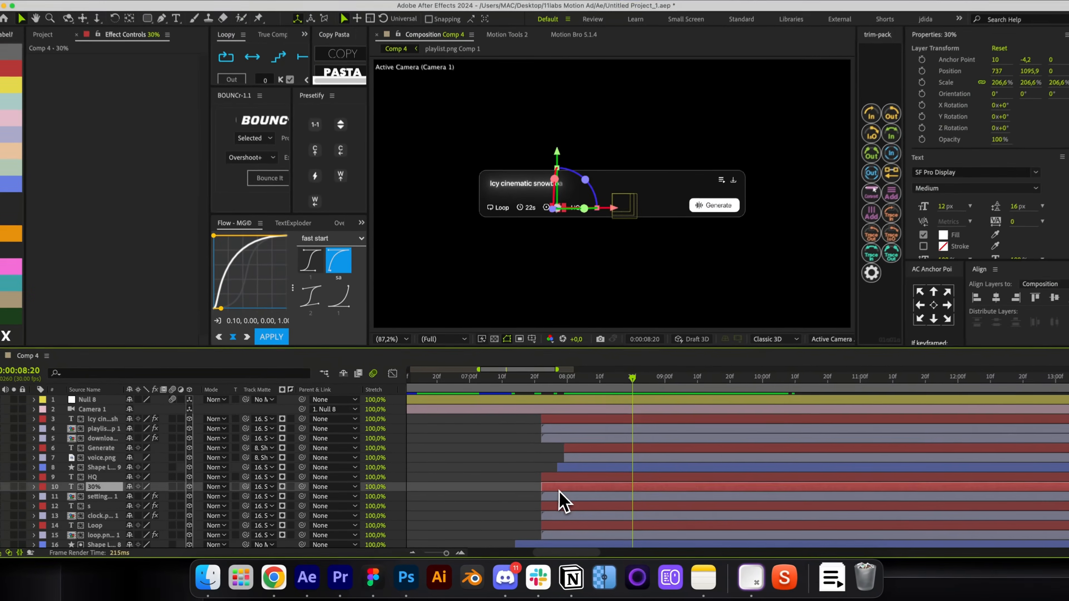
key(i)
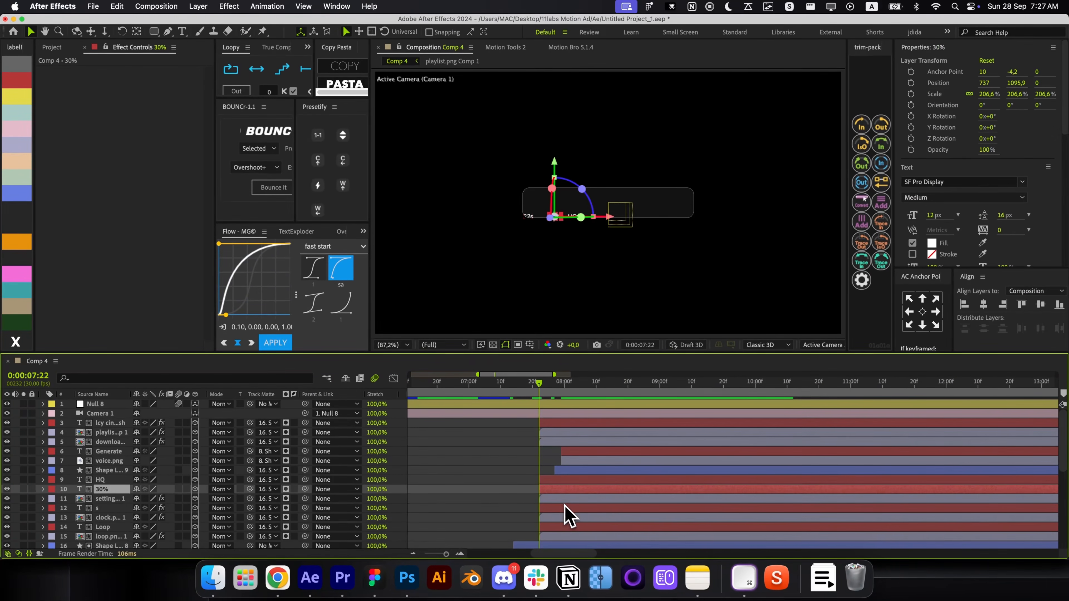
super+click(565, 506)
super+click(568, 526)
key(super+v)
click(517, 515)
mouse_move(543, 388)
mouse_down()
mouse_move(570, 408)
mouse_move(542, 406)
mouse_up()
click(549, 479)
key(super+v)
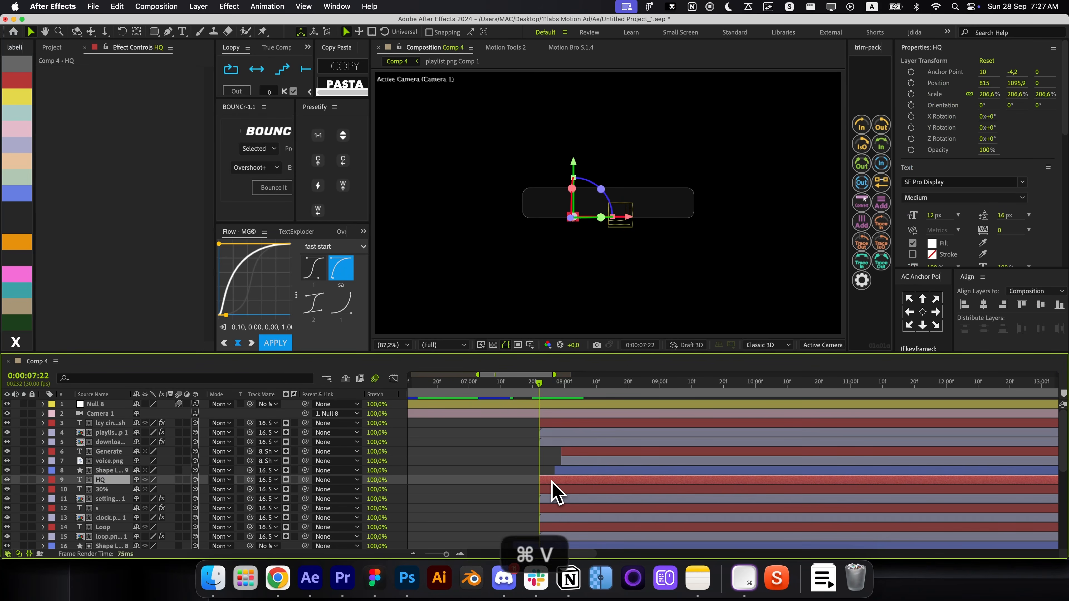
Sequence the six layers from loop.png Comp 1 to 30% with Motion Tools, using offset 1, step 2 and ascending order
click(526, 523)
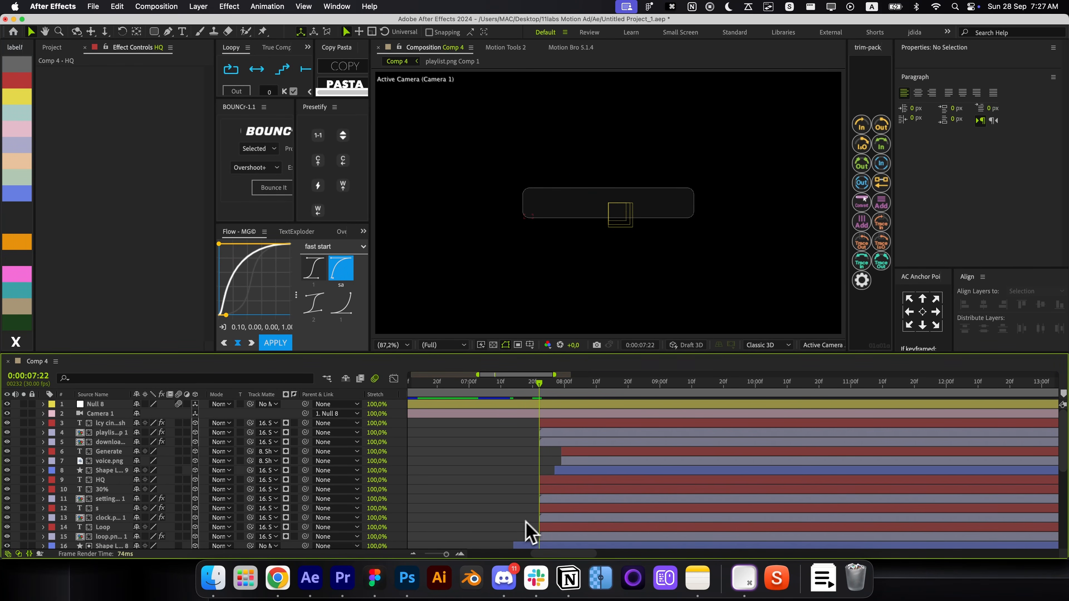
click(558, 535)
shift+click(553, 491)
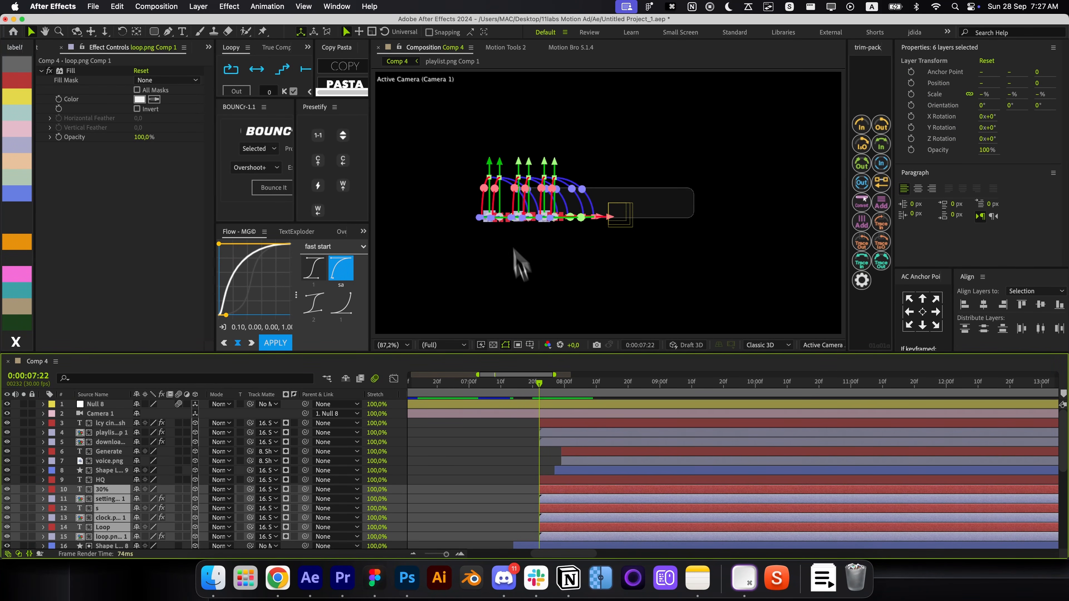
click(507, 48)
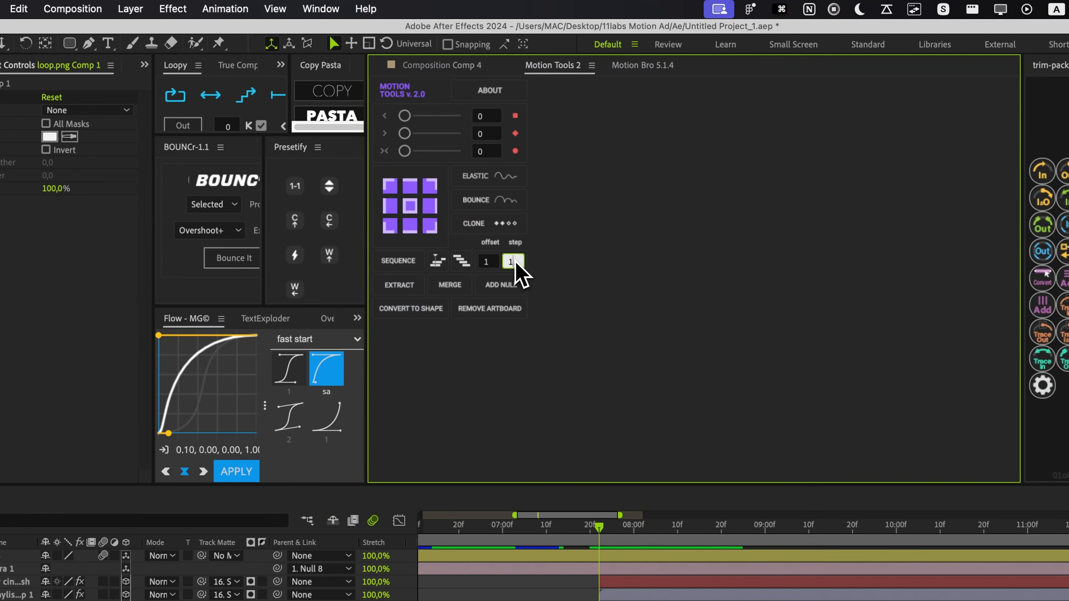
click(477, 190)
text(2)
click(467, 268)
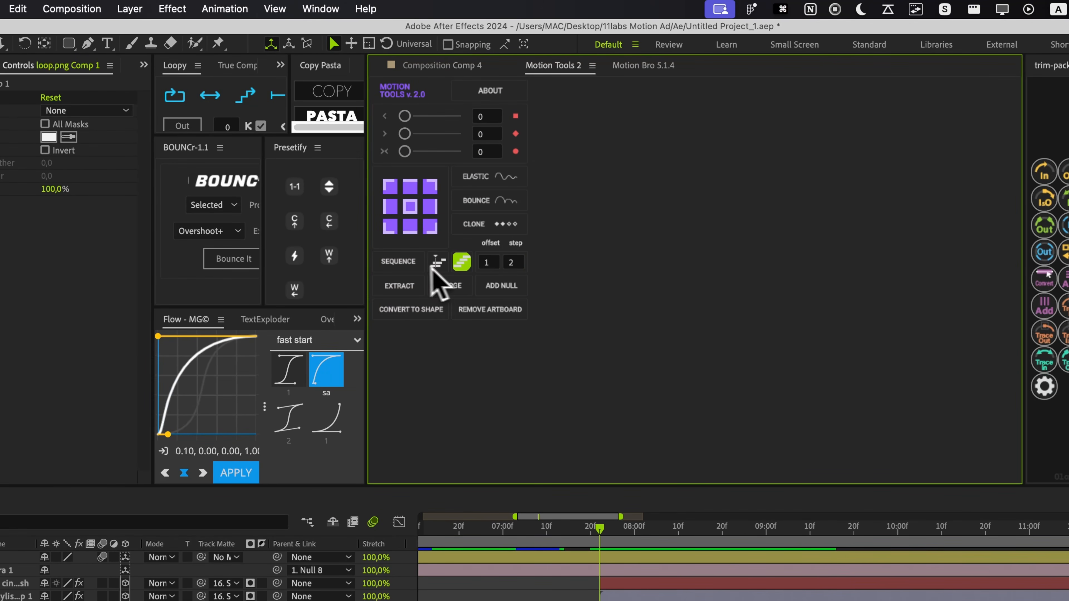
click(398, 262)
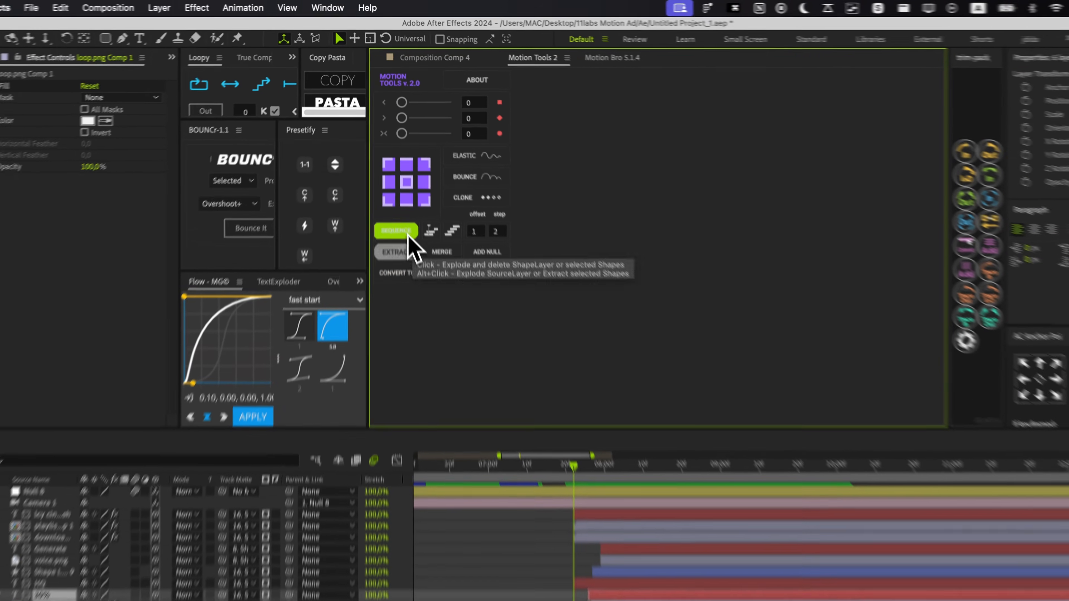
Delay the HQ layer by about 4 frames to start with the 30% layer and preview the staggered reveal
click(564, 480)
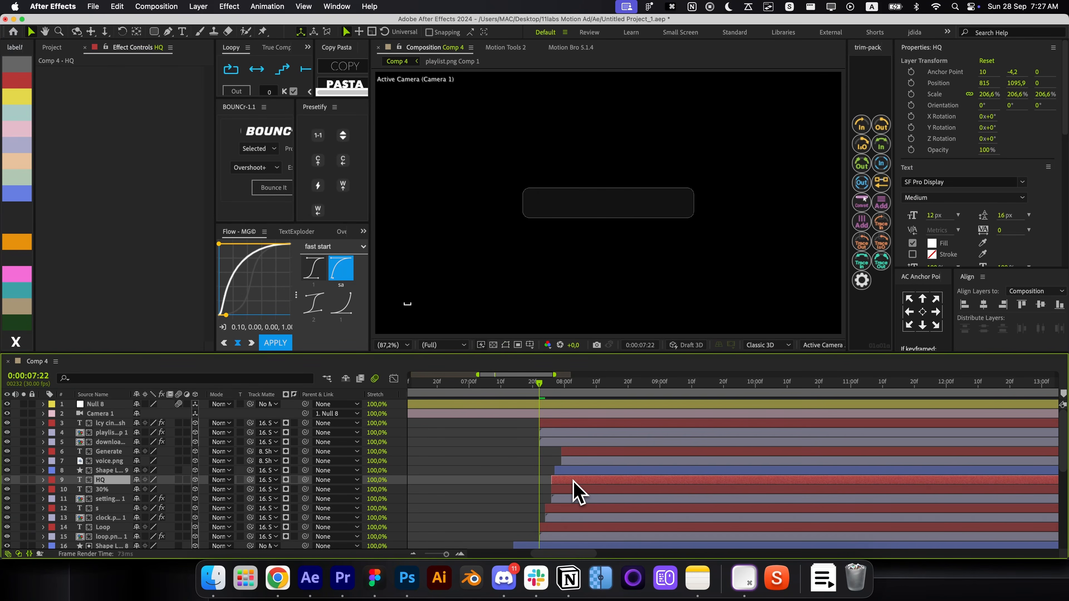
key(space)
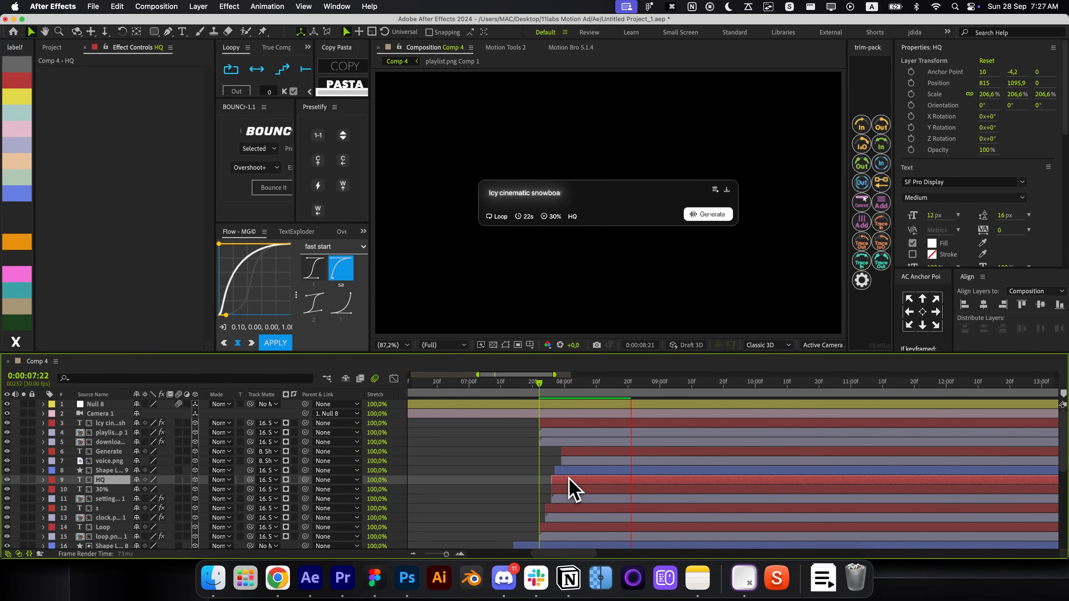
key(space)
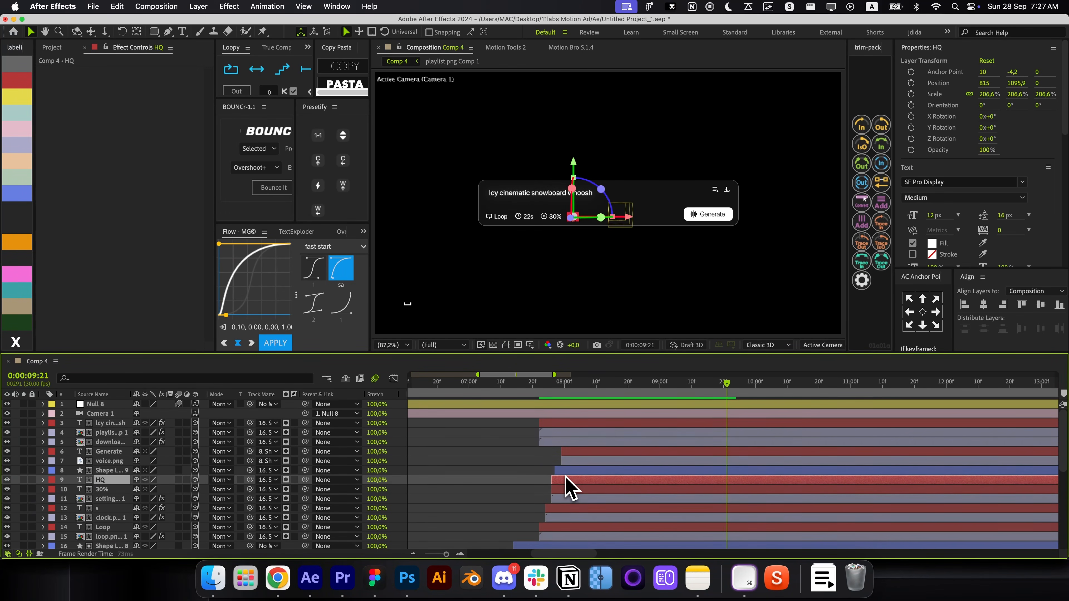
Start the work area at 0:00:07:05 and play the transition into the prompt box
key(b)
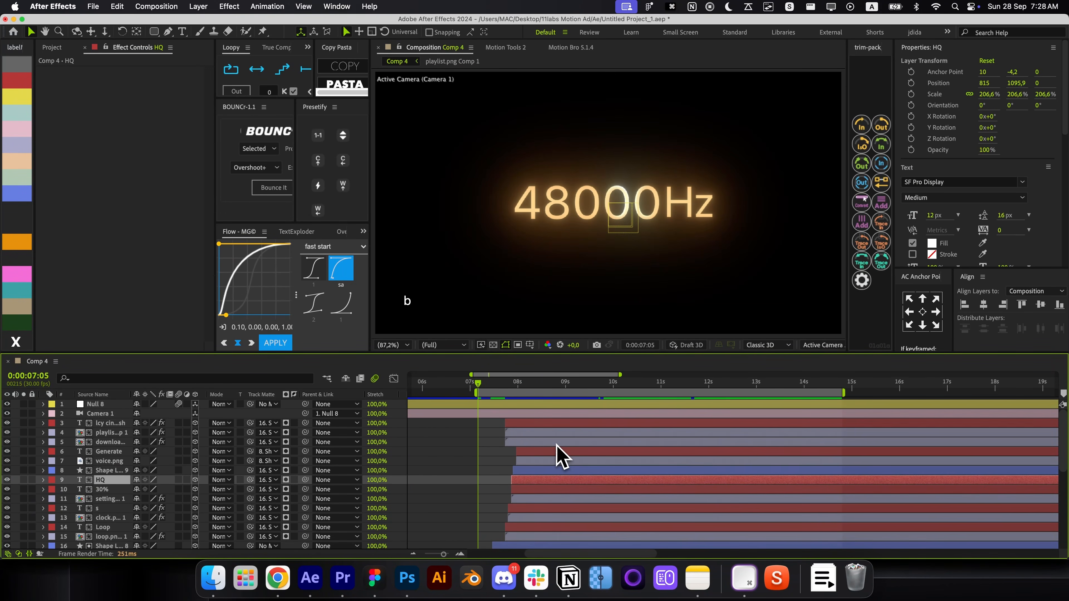
scroll(556, 446, left, 3)
key(space)
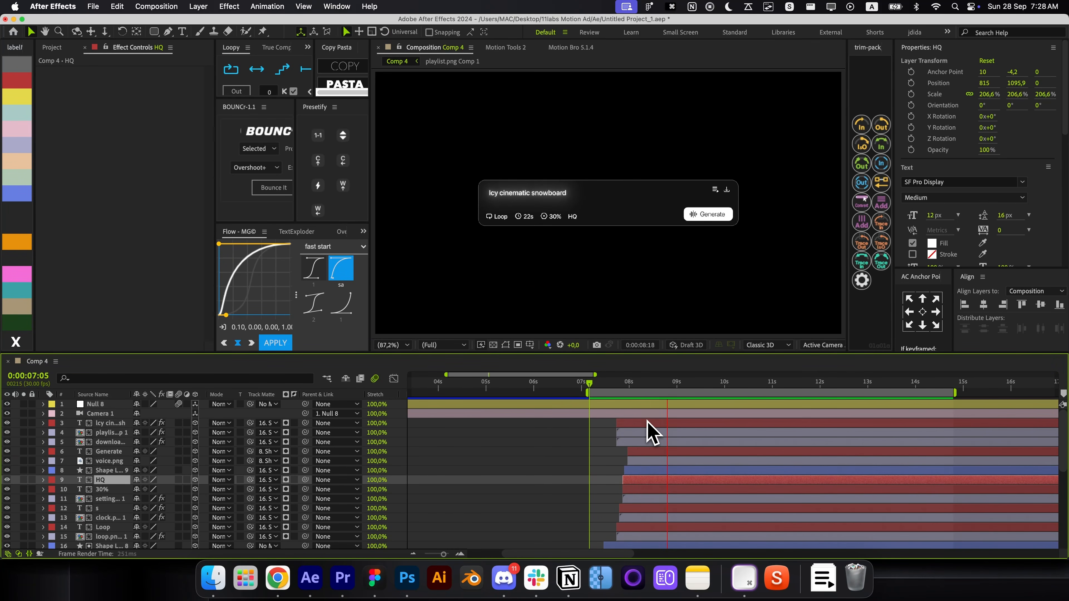
key(space)
Shift the thirteen prompt box content layers about 3 frames earlier so the first ones start at 0:00:07:19, and preview the timing
click(611, 390)
drag(613, 392, 613, 394)
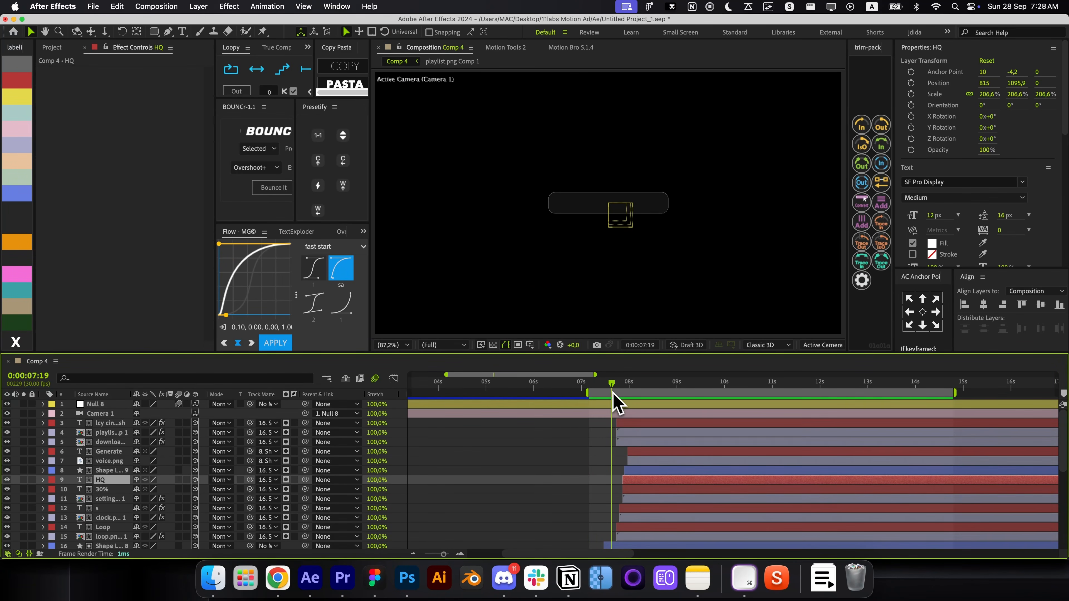
click(639, 427)
shift+click(635, 537)
drag(635, 537, 631, 536)
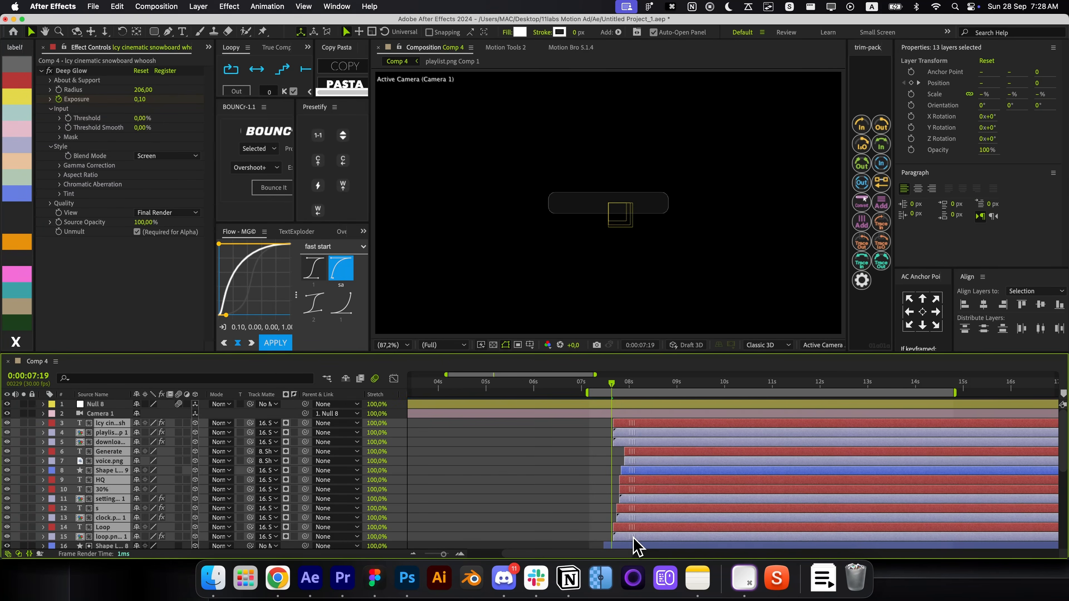
click(604, 495)
key(space)
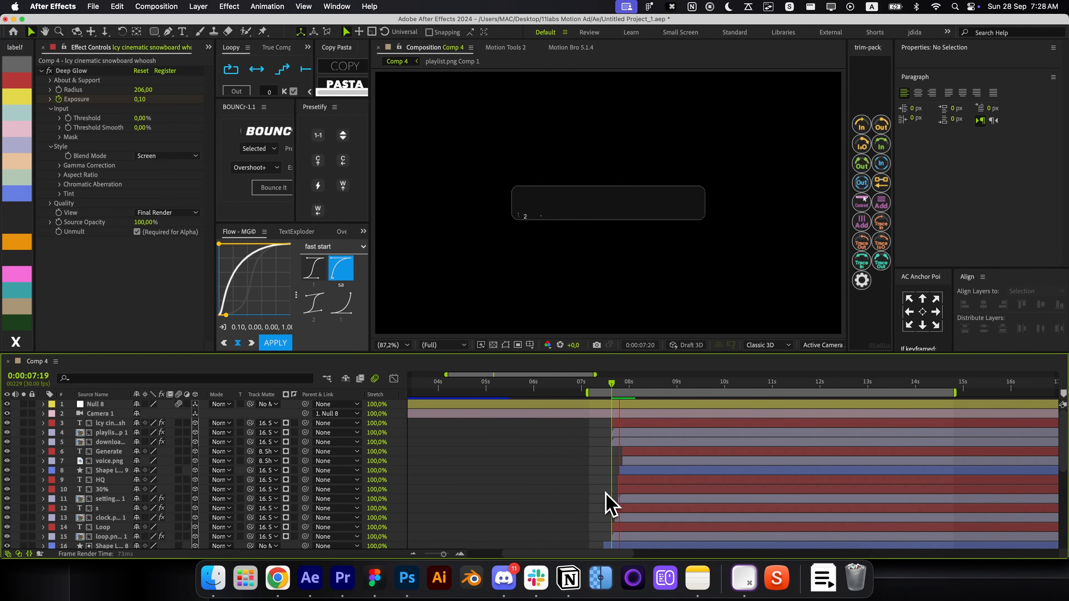
key(space)
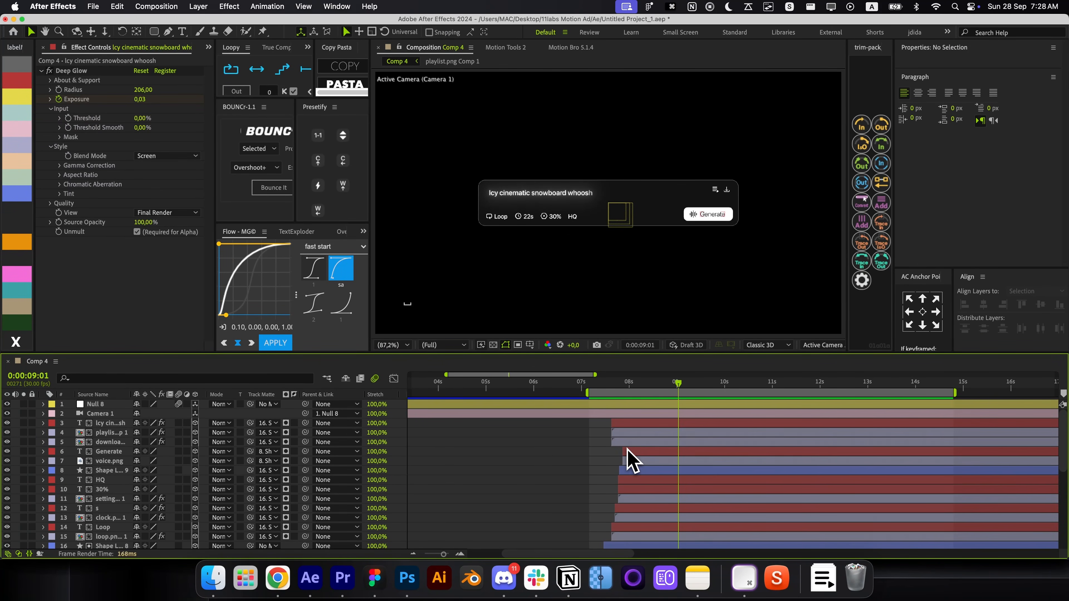
Add a Size keyframe to Shape Layer 8, the prompt box, at 0:00:09:01 and advance the time to 0:00:09:18
scroll(630, 460, down, 4)
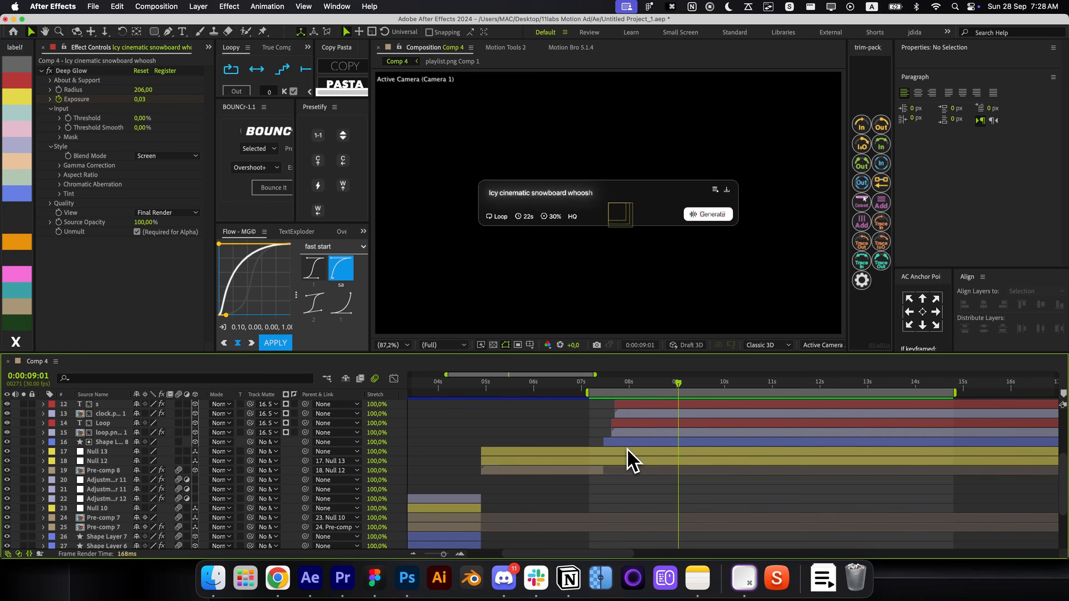
click(654, 442)
key(u)
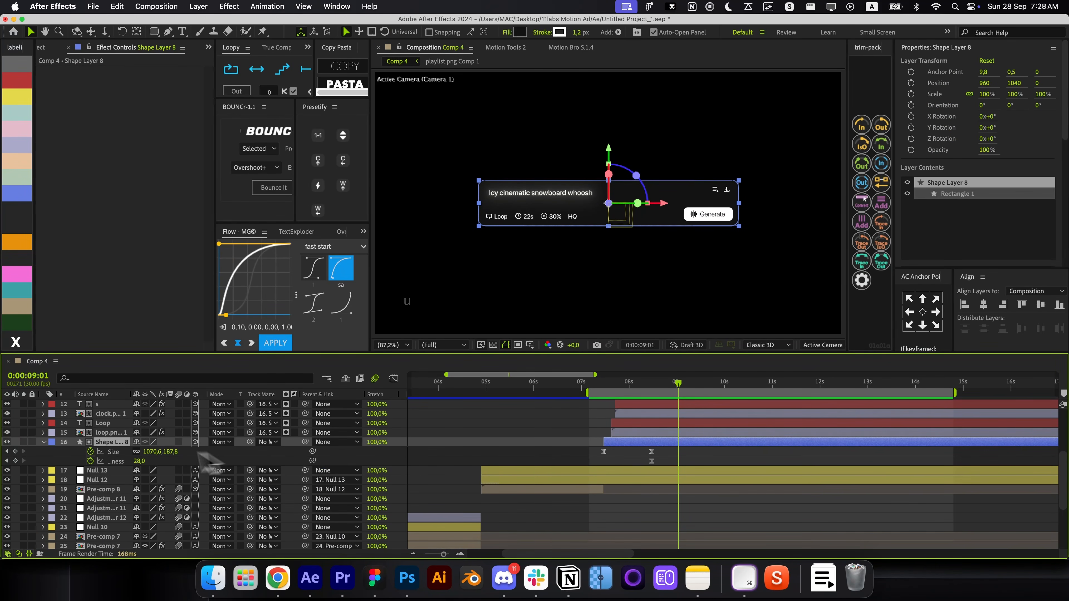
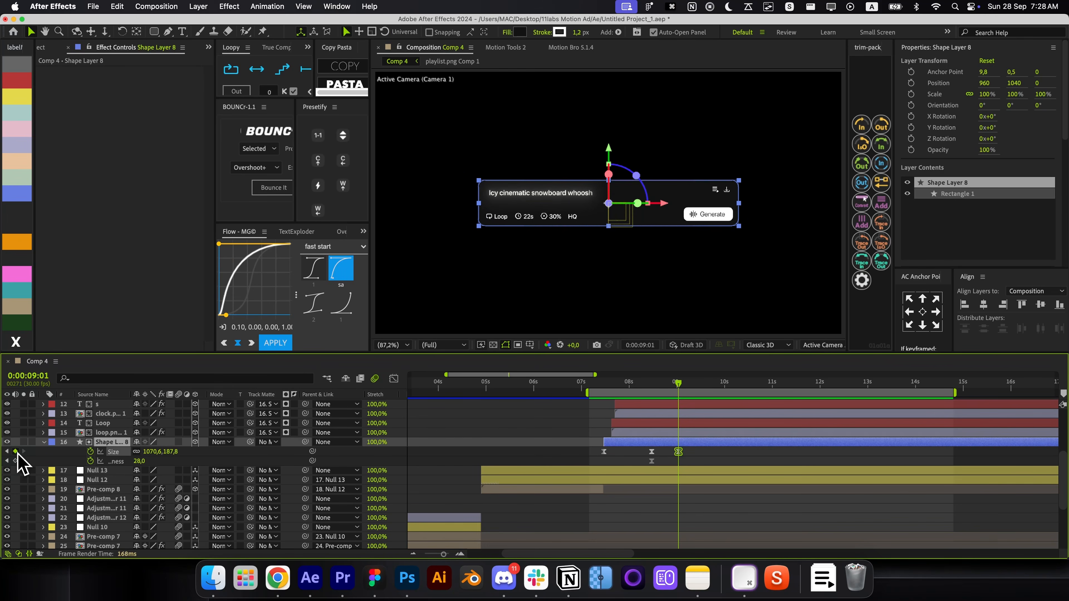
key(super+shift+Right)
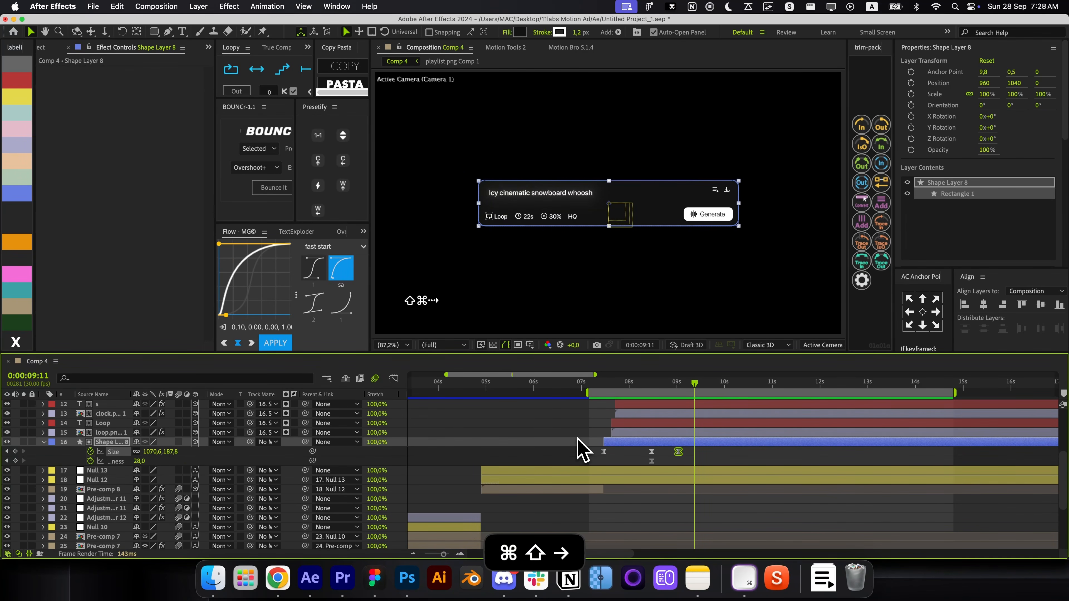
key(super+Right)
key(super+Right)
key(super+Right)
key(super+Right)
key(super+Right)
key(super+Right)
key(super+Right)
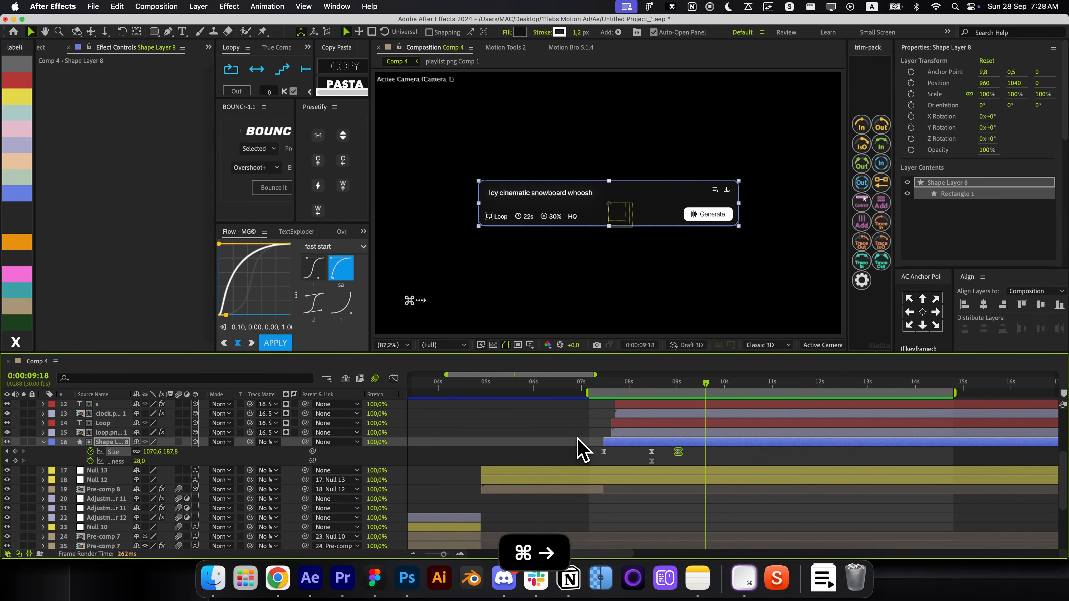
Set Shape Layer 8's Size to 854 by 149.8 at 0:00:09:21 to start shrinking the prompt box
click(691, 455)
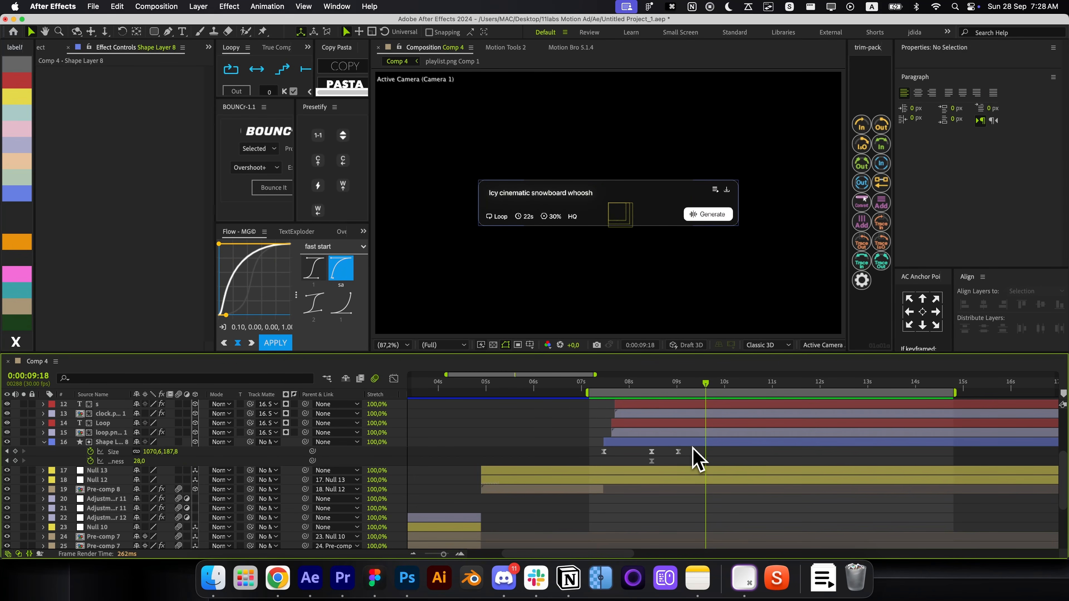
click(692, 445)
scroll(592, 227, up, 2)
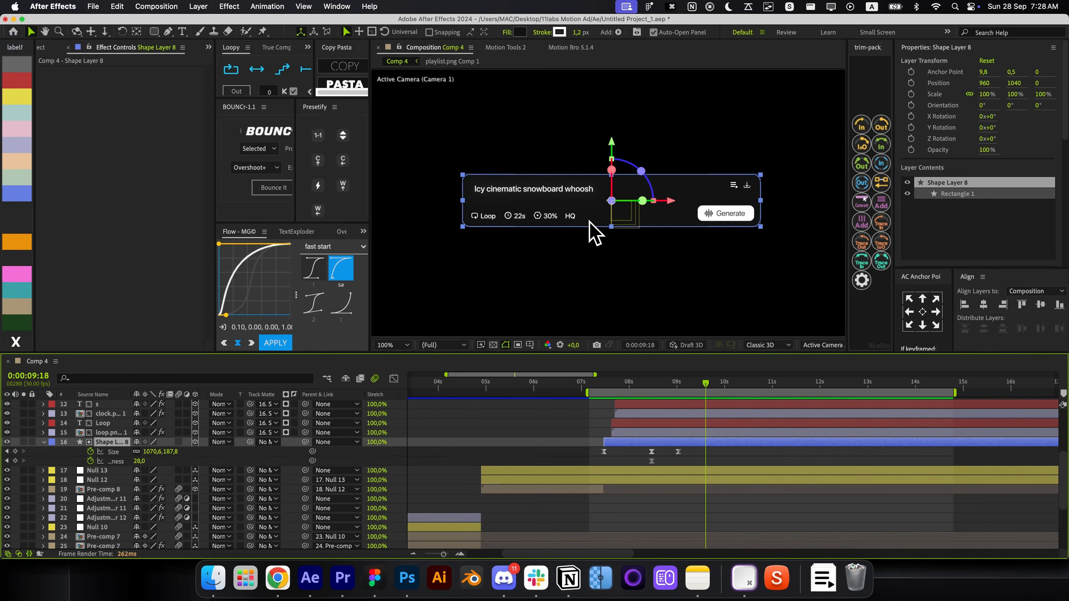
key(space)
drag(589, 221, 701, 250)
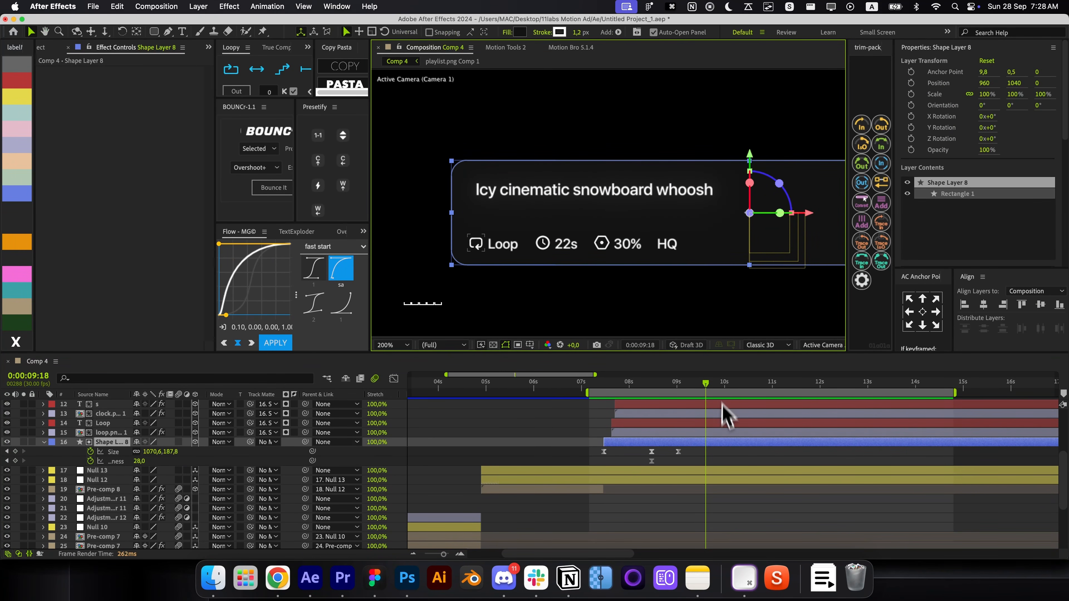
scroll(938, 246, down, 2)
key(super+shift+Right)
key(super+shift+Right)
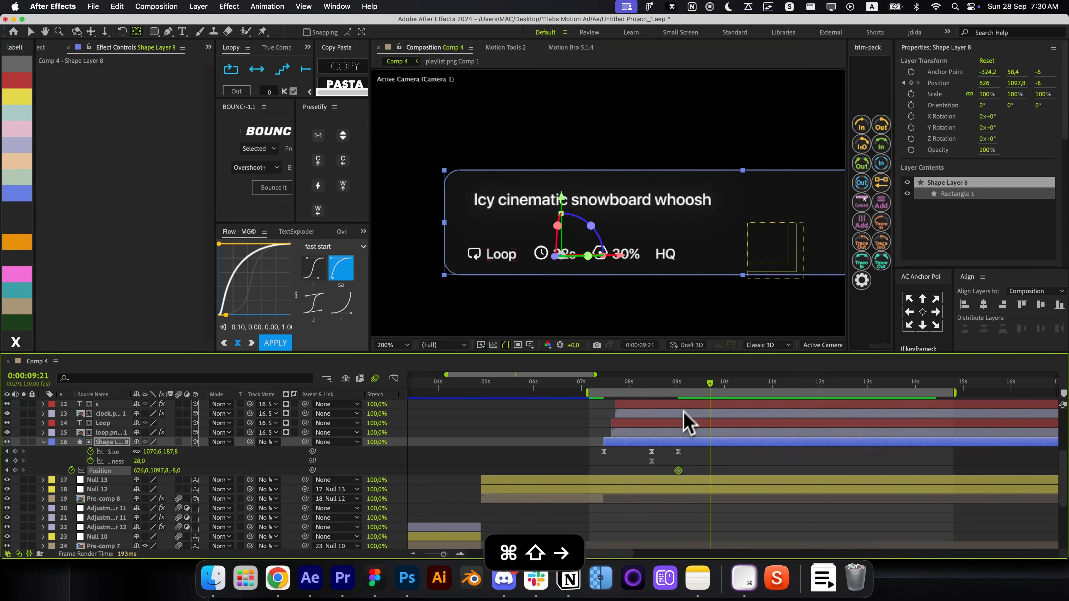
drag(212, 463, 177, 475)
Remove Shape Layer 8's Position keyframe at 0:00:09:21 and centre its anchor point on the box at 0:00:09:01
click(922, 316)
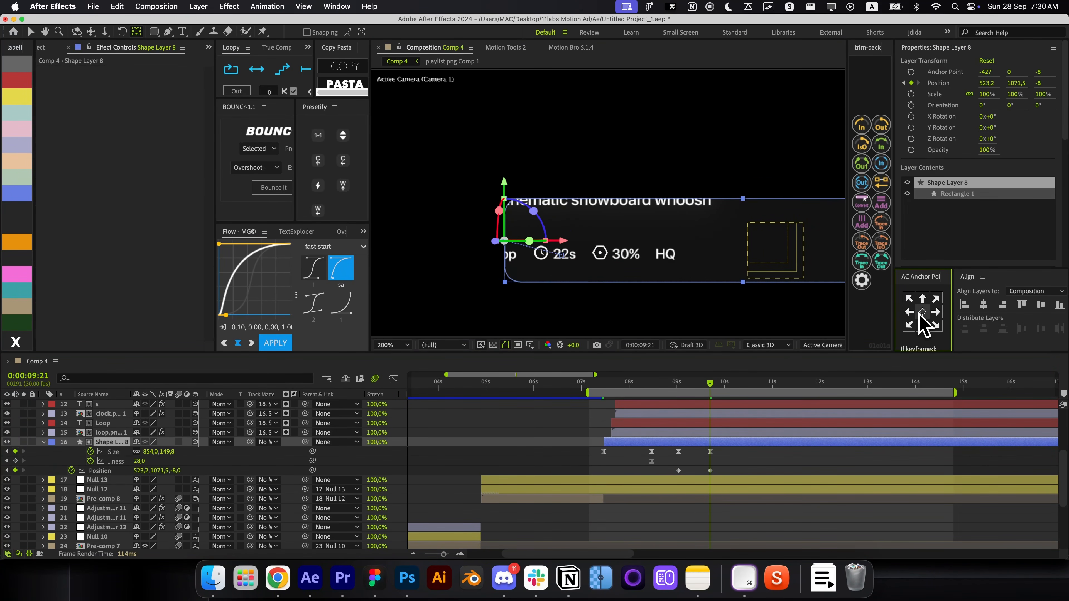
key(super+z)
key(BackSpace)
key(j)
click(923, 314)
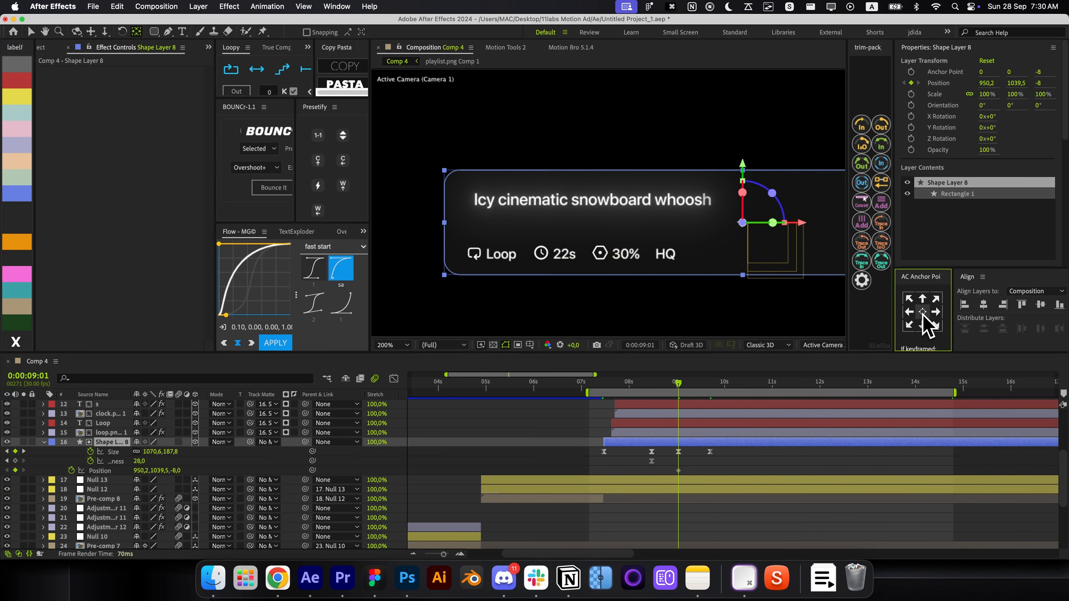
Reduce the prompt box's Size at 0:00:09:21 to 541 by 80.8 and nudge it down and left onto the options row
key(k)
key(v)
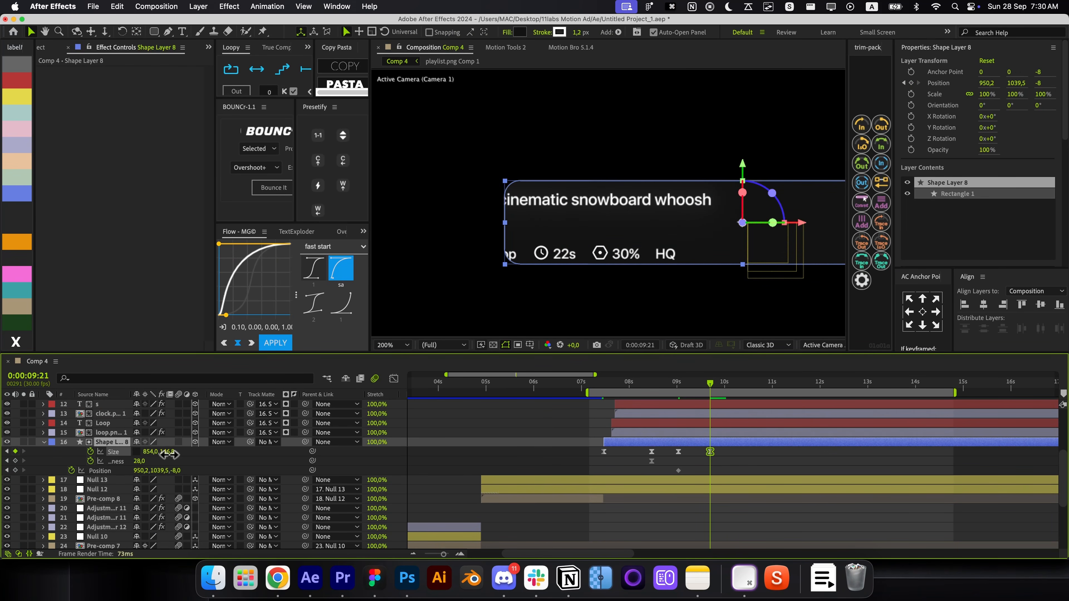
drag(168, 454, 38, 454)
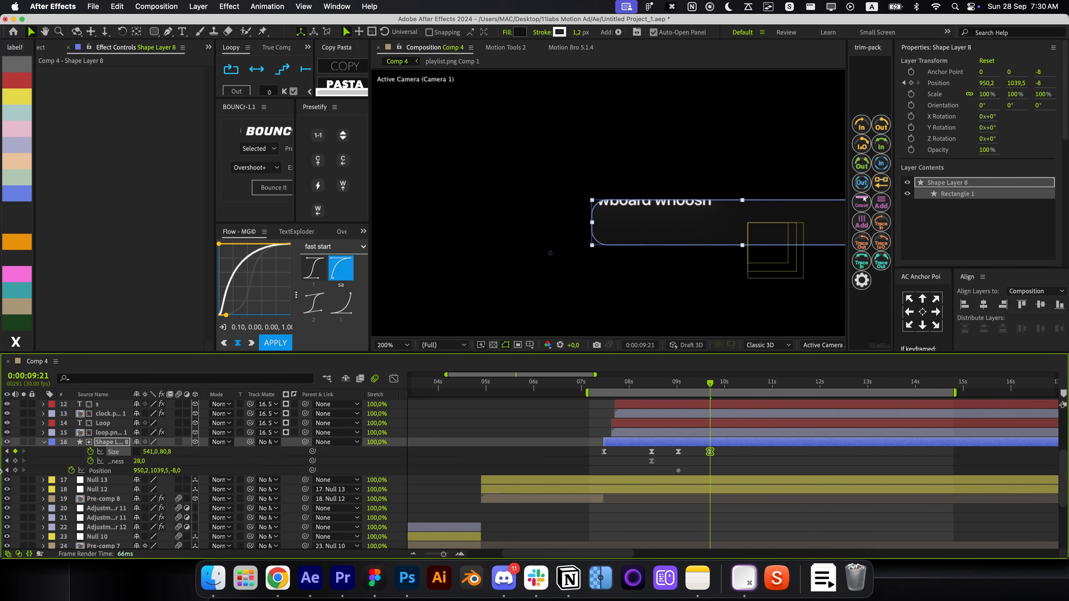
key(shift+Down)
key(shift+Down)
key(shift+Left)
key(shift+Left)
key(shift+Left)
key(shift+Left)
key(shift+Left)
key(shift+Left)
key(shift+Left)
key(shift+Left)
key(shift+Down)
key(shift+Down)
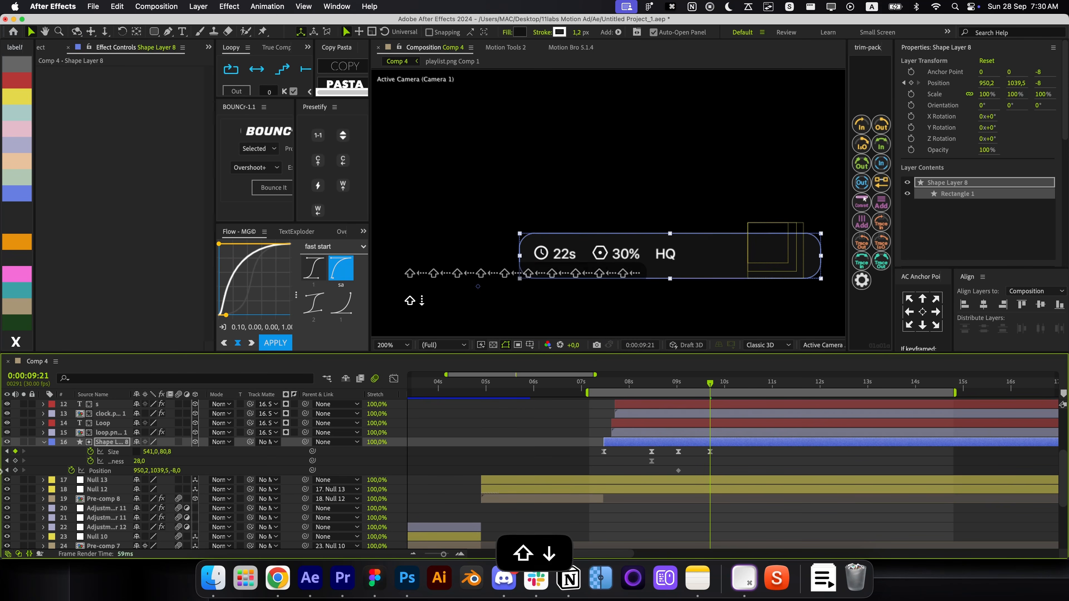
Fit the box around the 22s option with Size 114 by 54.8, roundness 12 and position 746.2, 1041.5
mouse_move(152, 451)
mouse_down()
mouse_move(8, 463)
mouse_move(162, 456)
mouse_up()
drag(136, 471, 44, 483)
scroll(499, 291, up, 1)
click(141, 461)
text(12)
click(180, 462)
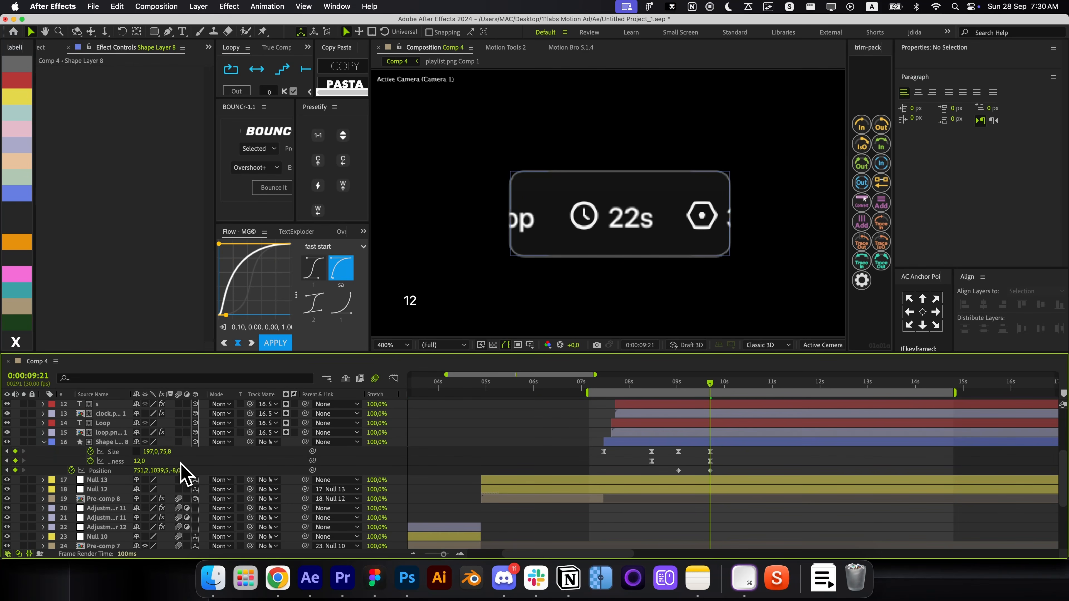
drag(170, 454, 146, 471)
key(super+z)
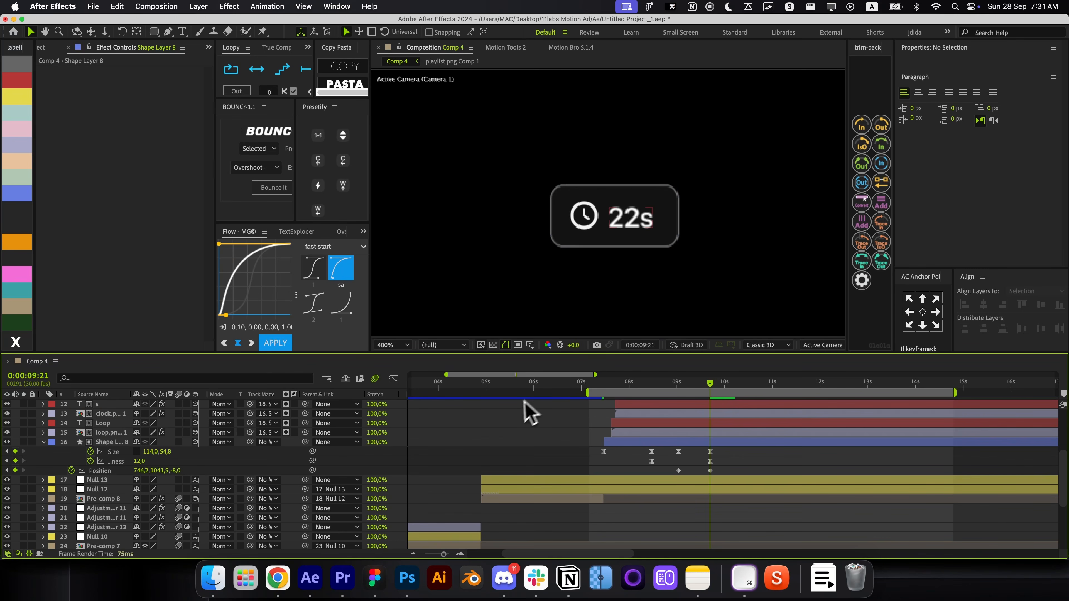
Apply the 0.72, 0.00, 0.16, 1.0 Flow ease to the Size, Roundness and Position keyframes from 0:00:09:01 to 0:00:09:21, and check their speed graph
drag(725, 450, 674, 480)
click(695, 461)
click(313, 267)
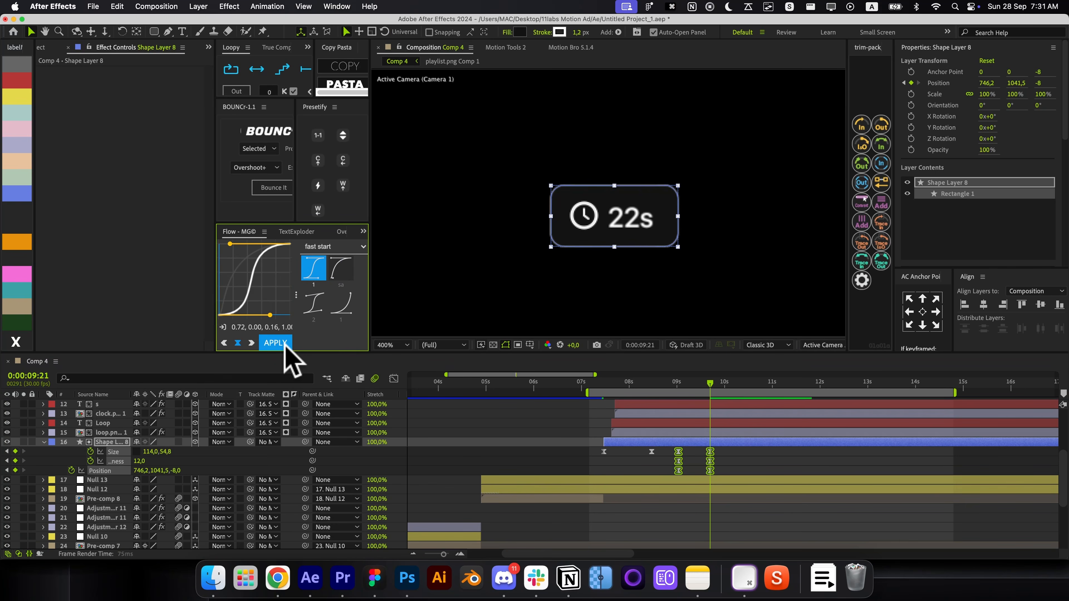
click(275, 342)
click(395, 379)
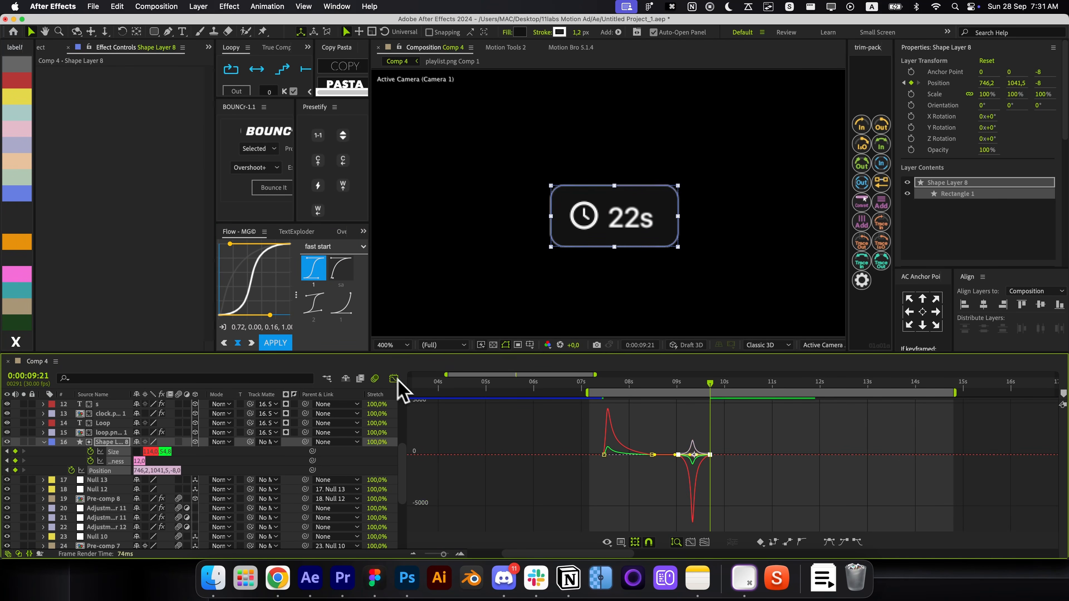
scroll(696, 461, up, 2)
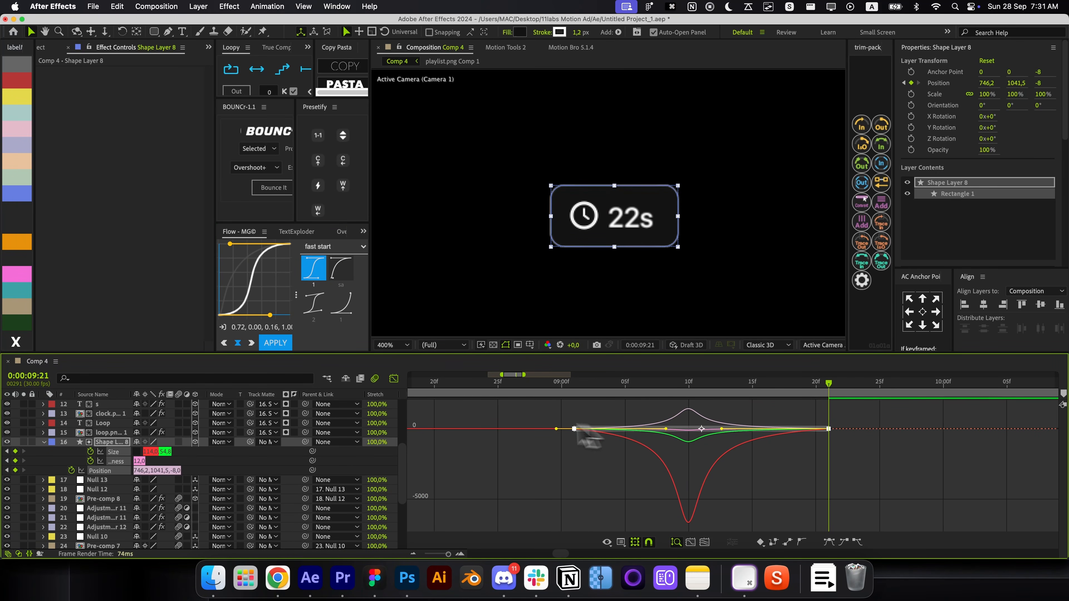
click(394, 379)
scroll(625, 444, down, 4)
click(644, 468)
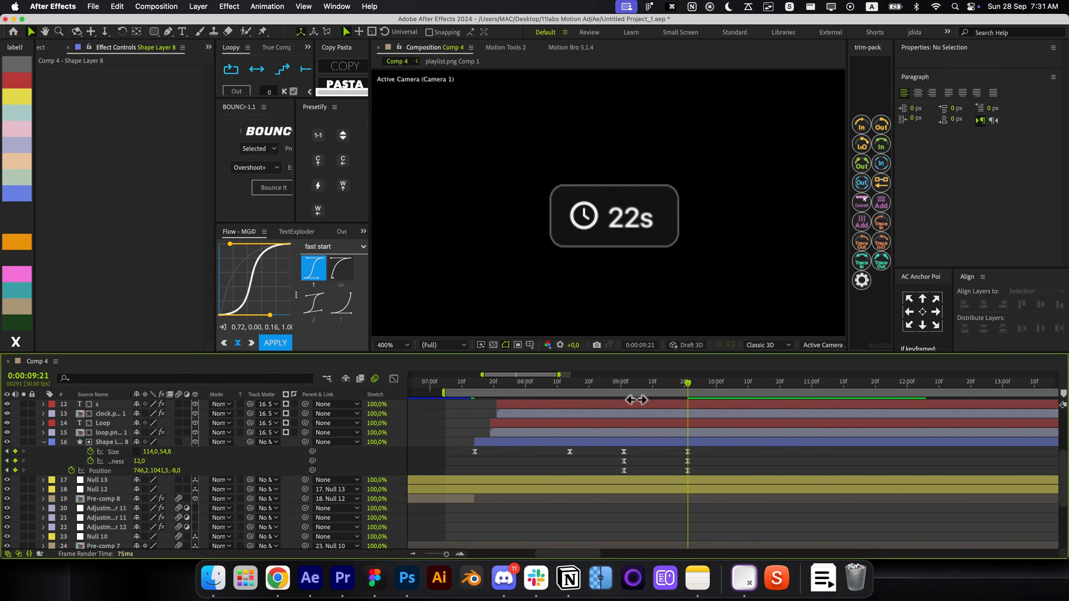
At 0:00:09:01, centre Shape Layer 8's anchor point on the box and centre the layer in the composition
drag(637, 389, 624, 389)
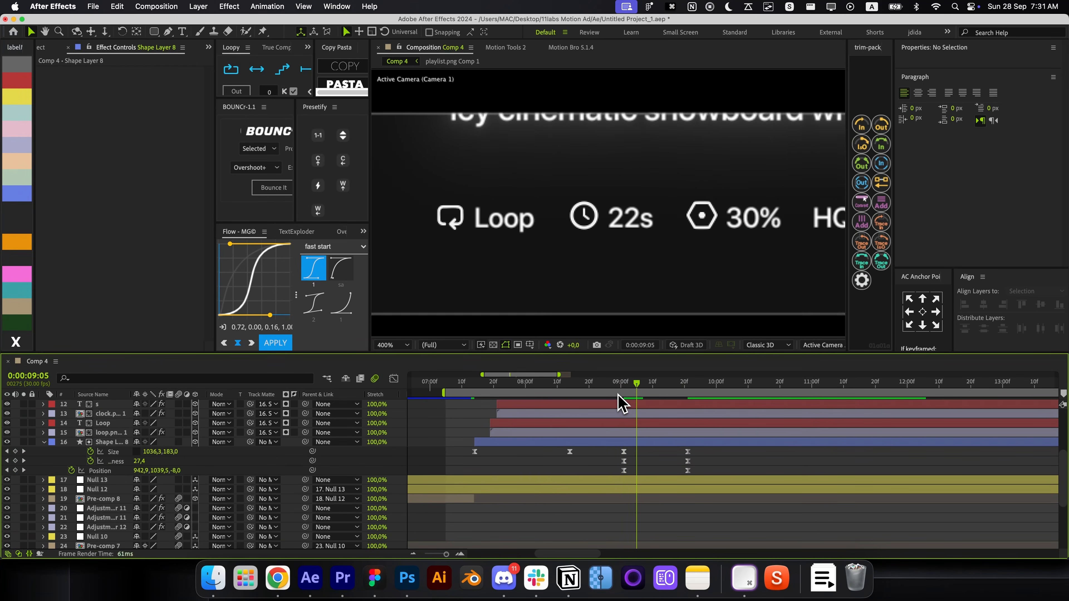
key(alt+slash)
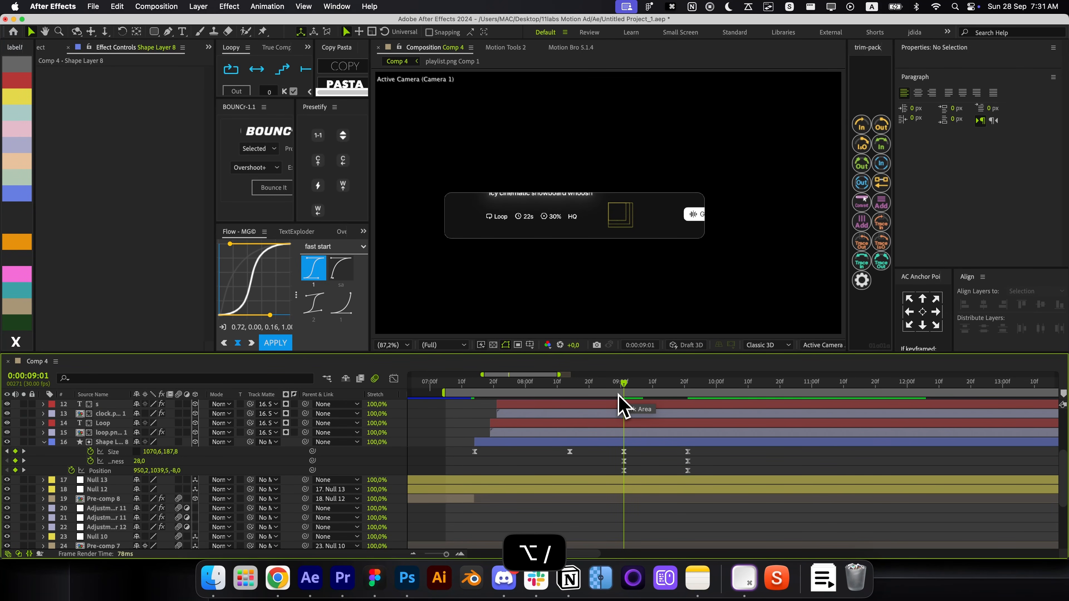
click(625, 453)
key(super+Home)
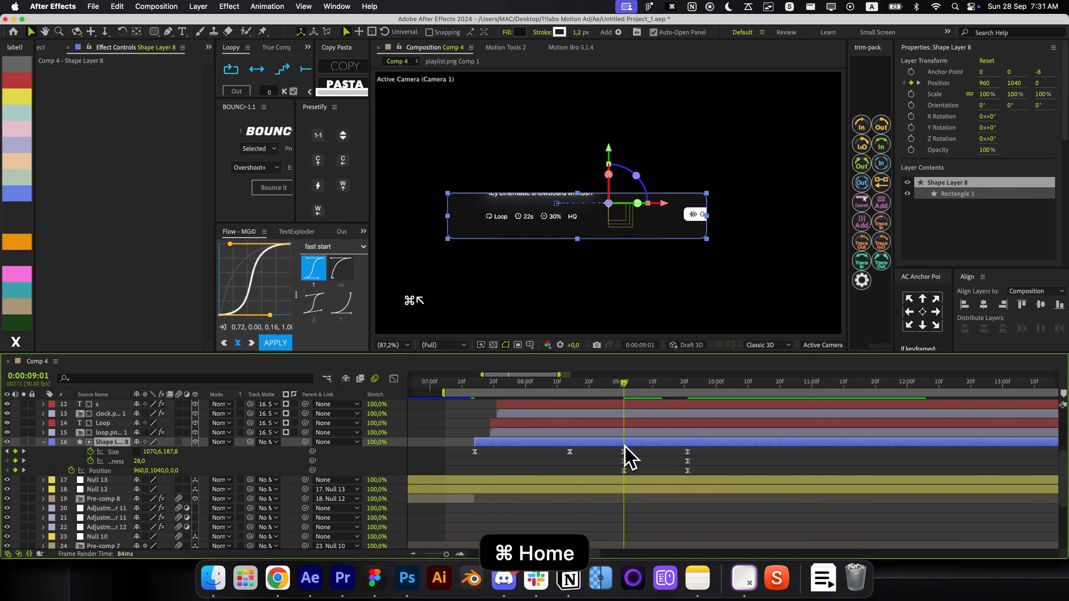
key(super+z)
click(909, 325)
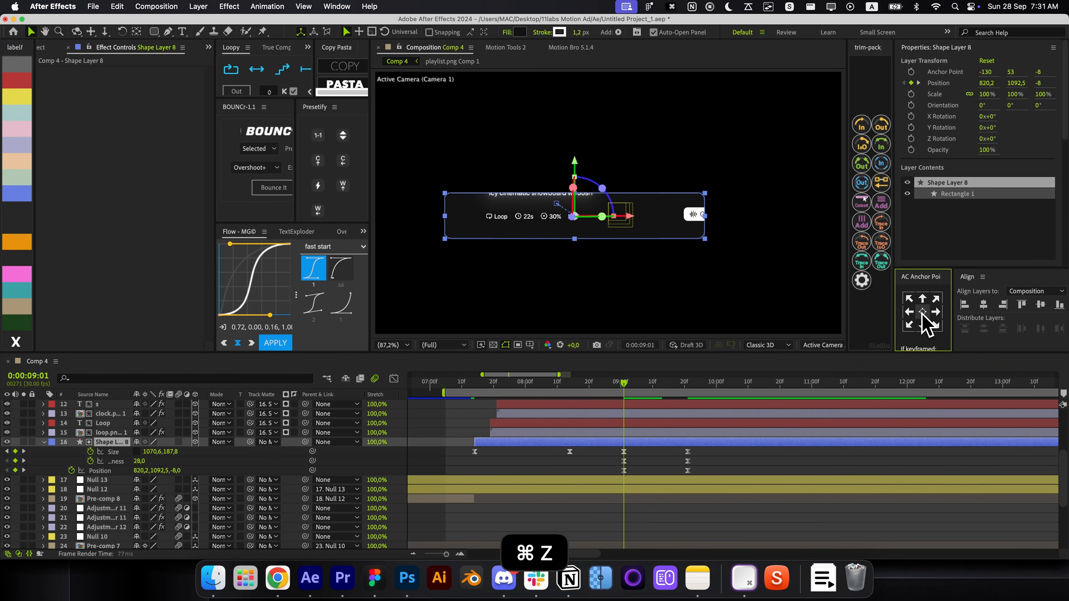
key(super+Home)
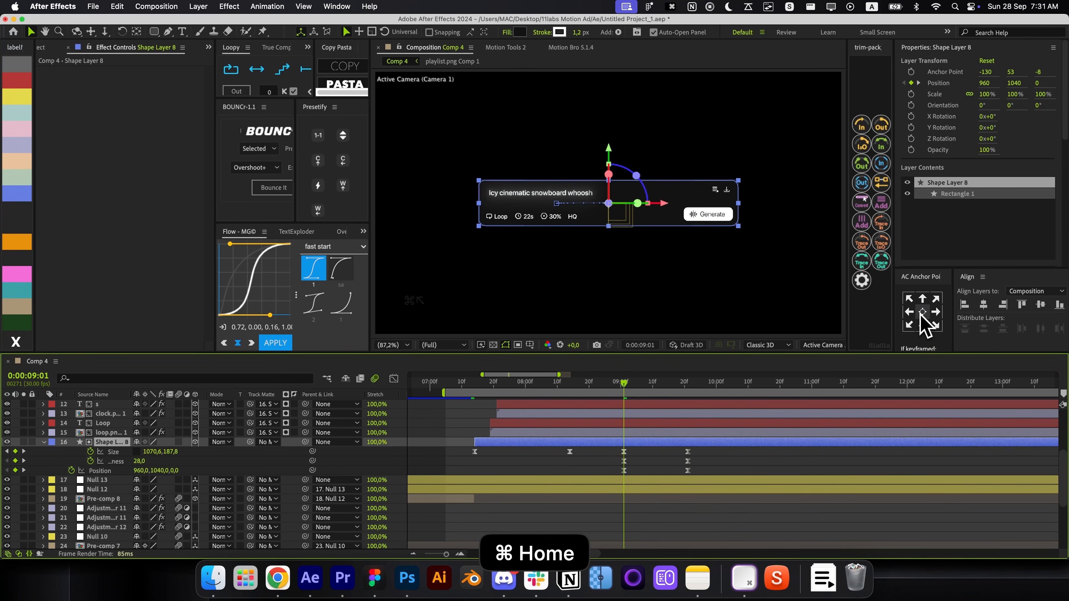
At 0:00:09:21, reposition the shrunken box around the clock icon and 22s text at 614.2, 1094.5
click(678, 465)
drag(640, 385, 690, 400)
click(696, 441)
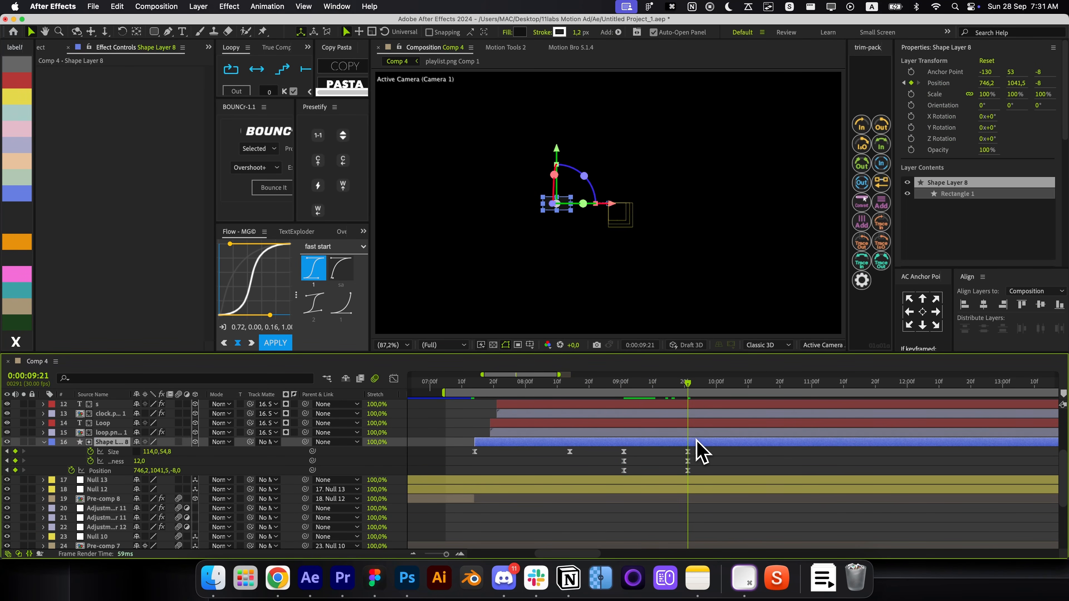
key(super+shift+h)
key(shift+Left)
key(shift+Left)
key(shift+Left)
key(shift+Left)
key(shift+Left)
key(shift+Left)
key(shift+Down)
key(shift+Down)
key(shift+Down)
key(shift+Down)
key(shift+Left)
key(shift+Left)
key(shift+Left)
key(shift+Left)
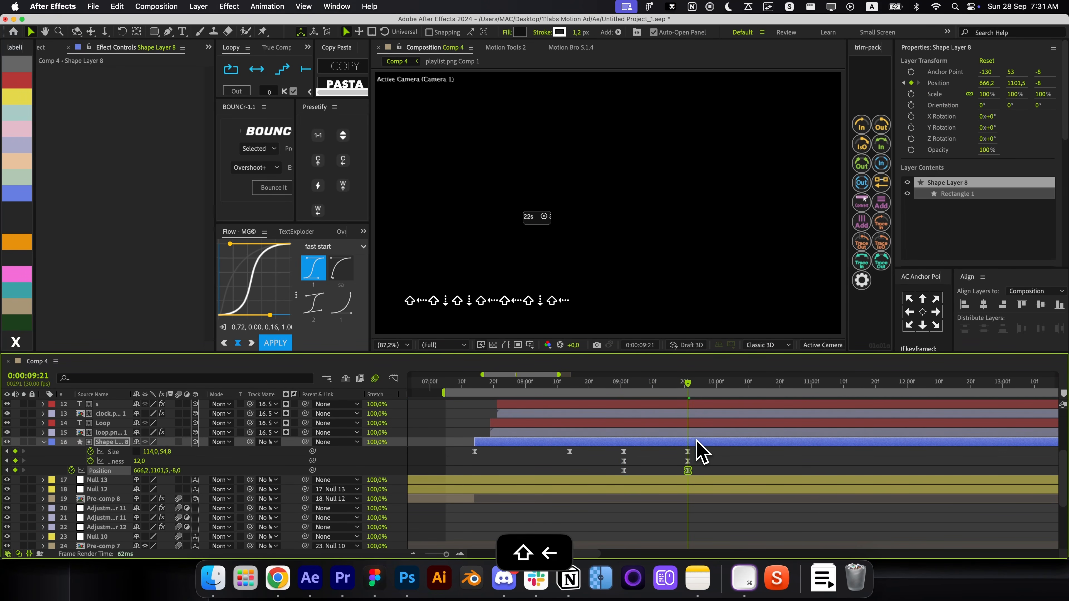
key(shift+Down)
key(shift+Down)
key(shift+Left)
key(shift+Left)
key(shift+Left)
key(shift+Left)
key(Up)
key(Up)
key(Up)
key(Up)
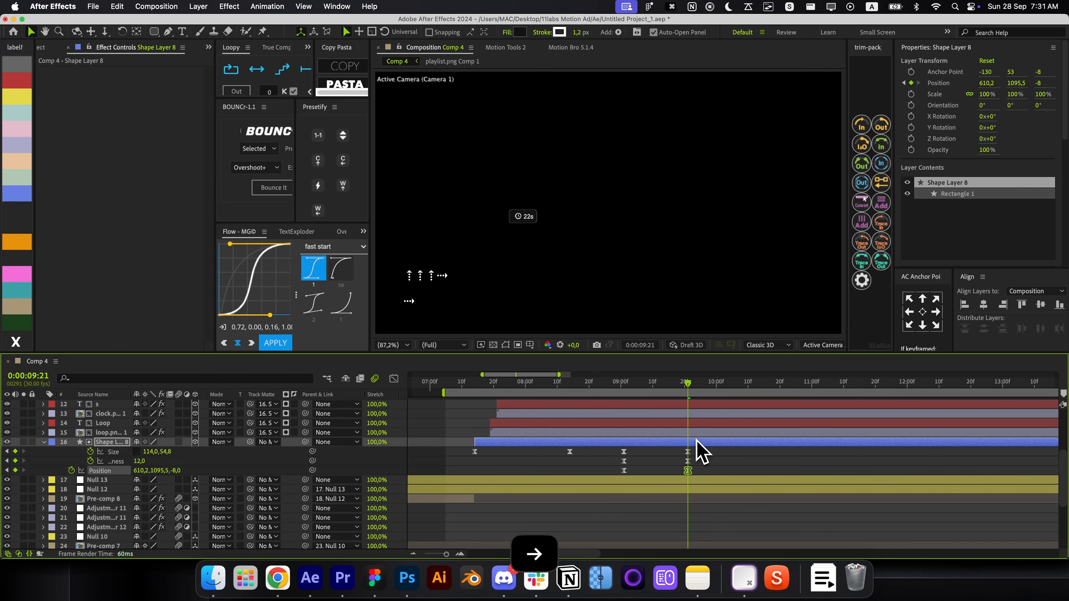
key(period)
key(period)
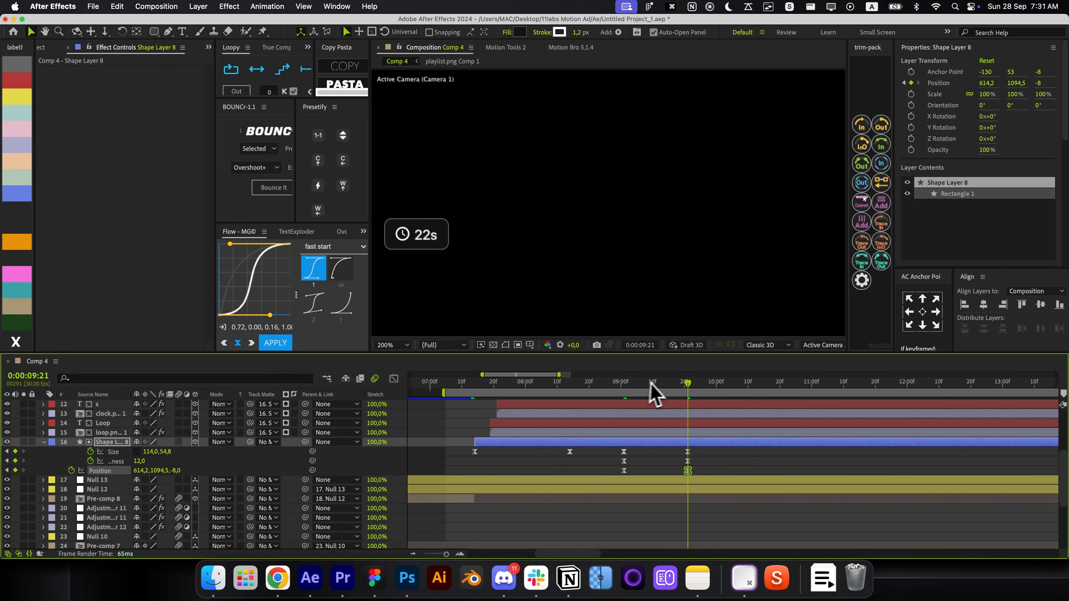
Reapply the same Flow ease to the box's shrink keyframes and scrub through the transition
drag(652, 385, 693, 401)
key(alt+slash)
drag(702, 461, 618, 484)
click(278, 344)
click(652, 472)
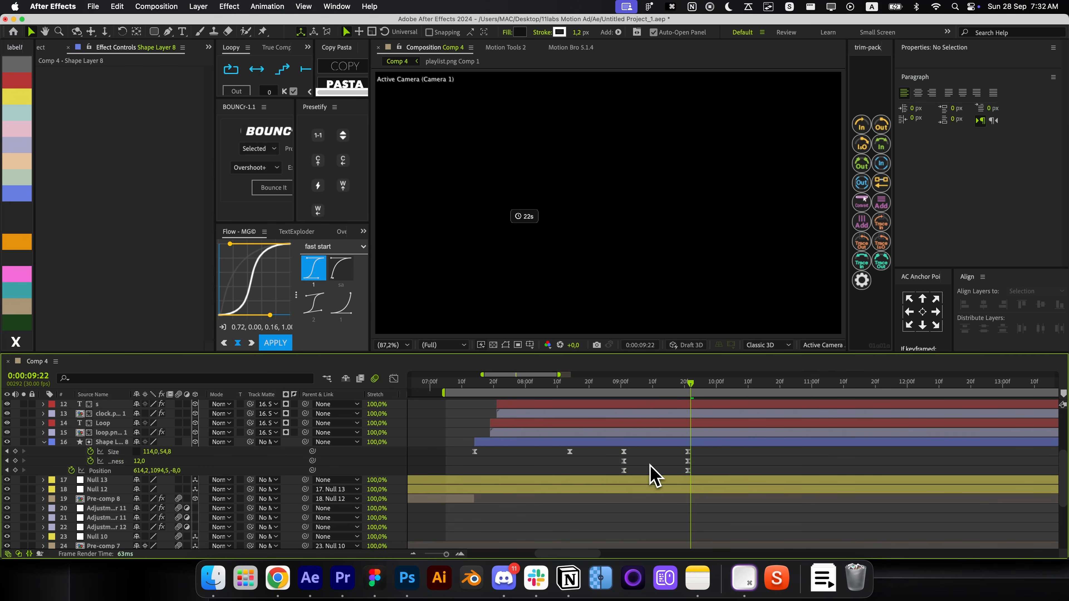
mouse_move(631, 396)
mouse_down()
mouse_move(683, 403)
mouse_move(640, 415)
mouse_up()
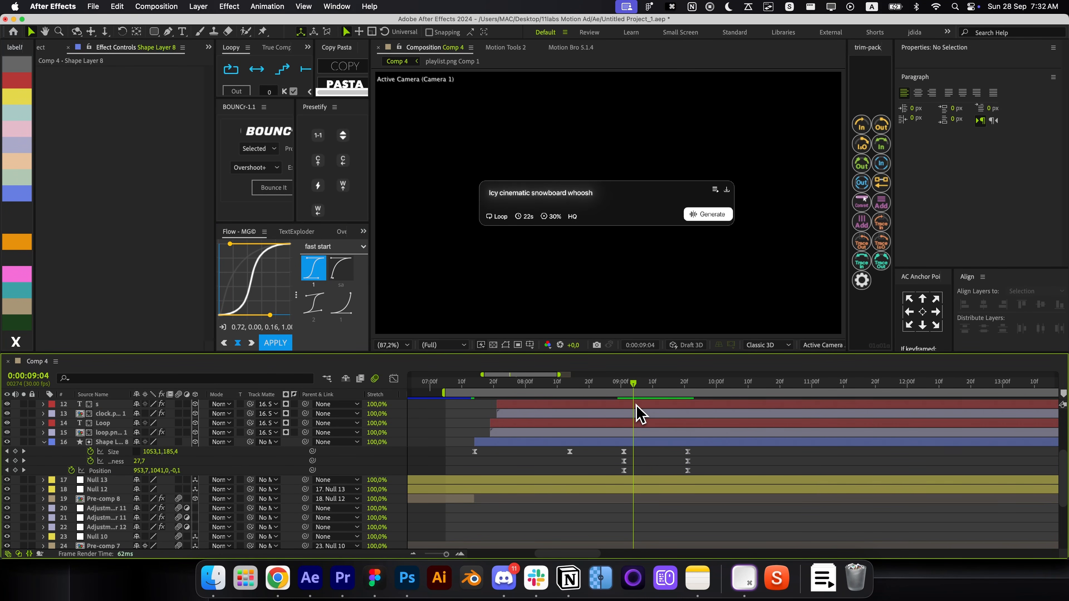
Move the clock icon and 22s text layers below the Loop text and icon layers, directly above Shape Layer 8
click(638, 434)
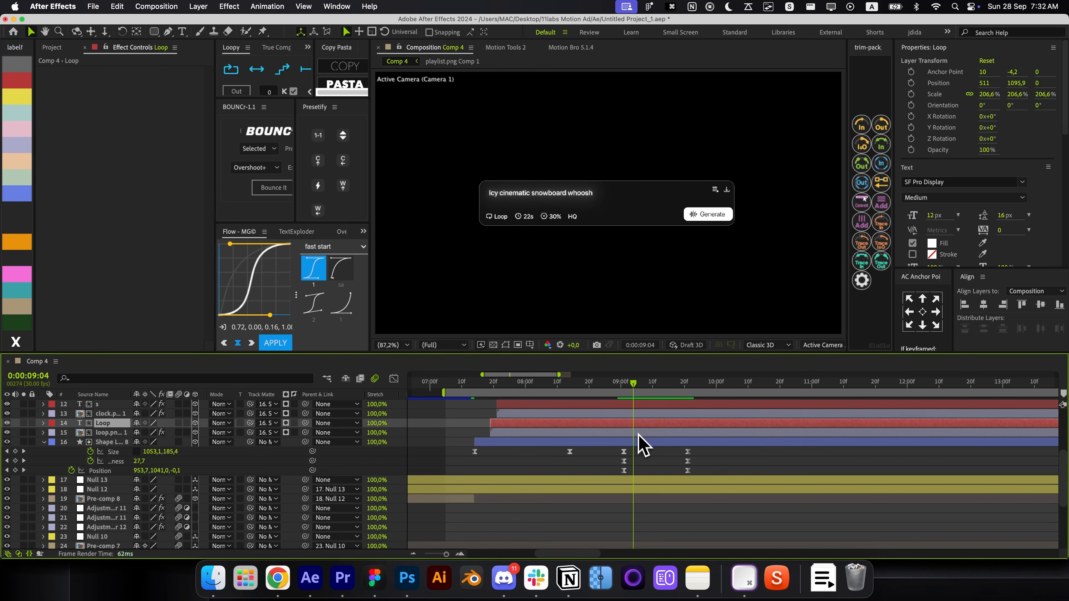
scroll(638, 438, up, 1)
key(cmd+shift+h)
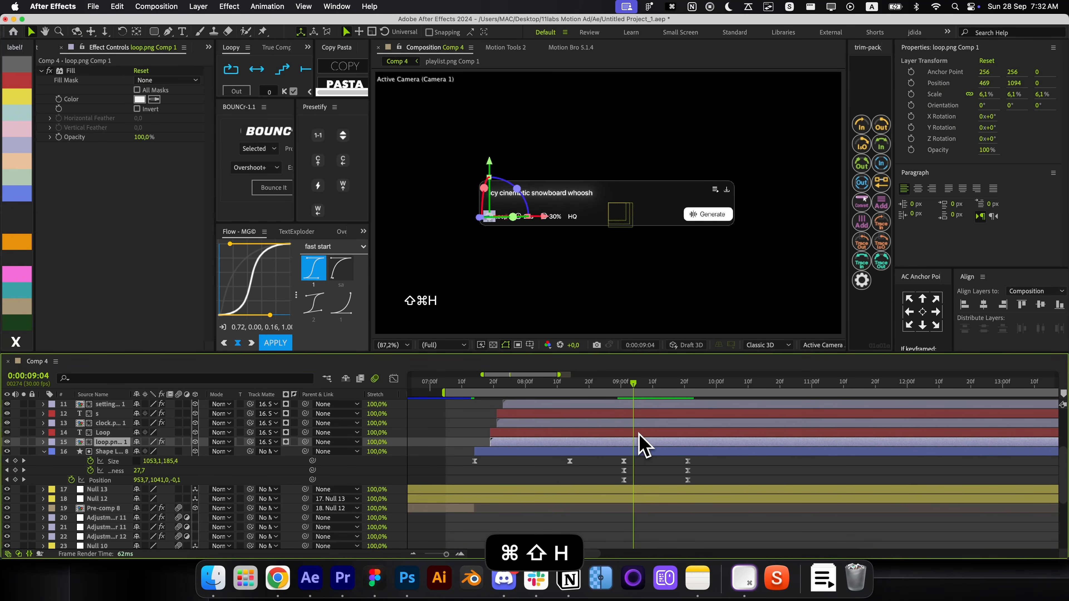
click(638, 432)
click(637, 423)
shift+click(638, 417)
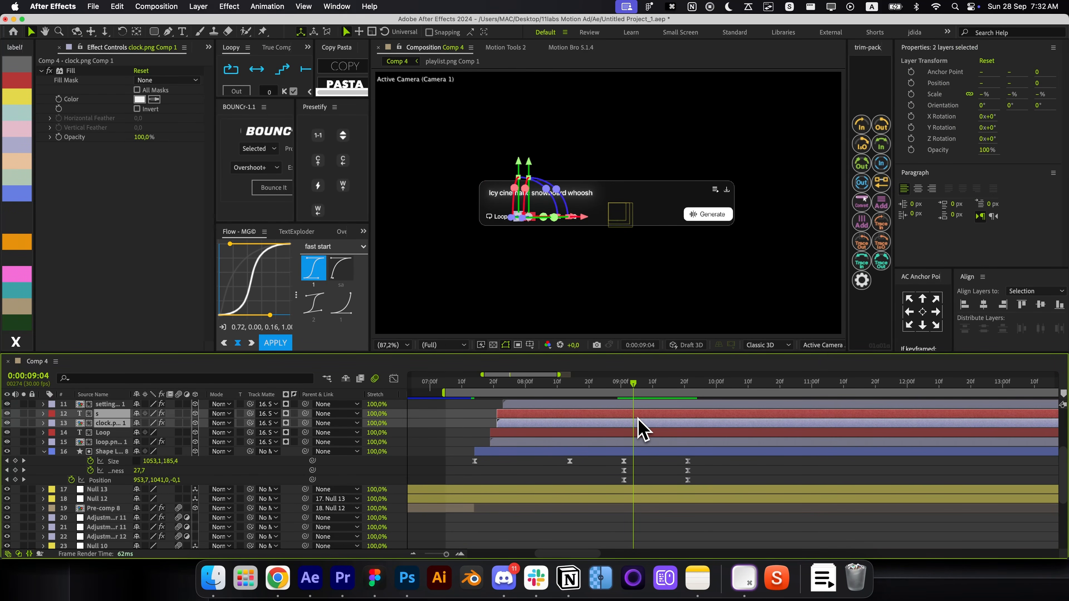
key(cmd+[)
key(cmd+[)
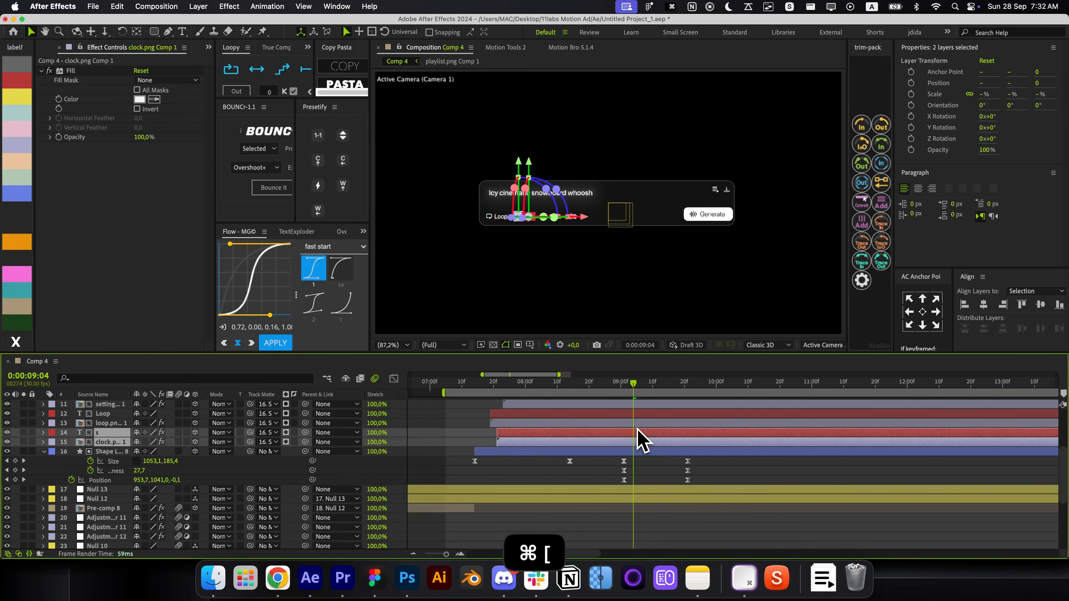
Add Opacity keyframes at 100% at 0:00:09:04 to layers 3 through 13, from the Icy cinematic snowboard whoosh text to the loop icon
click(637, 423)
scroll(637, 424, up, 5)
shift+click(635, 425)
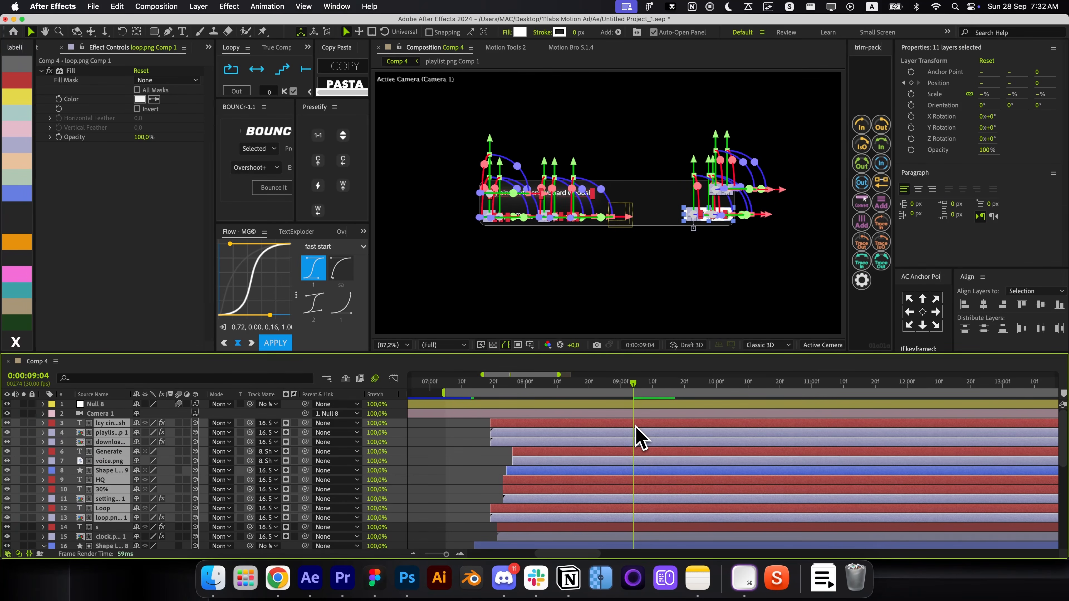
key(t)
scroll(36, 474, down, 3)
click(72, 421)
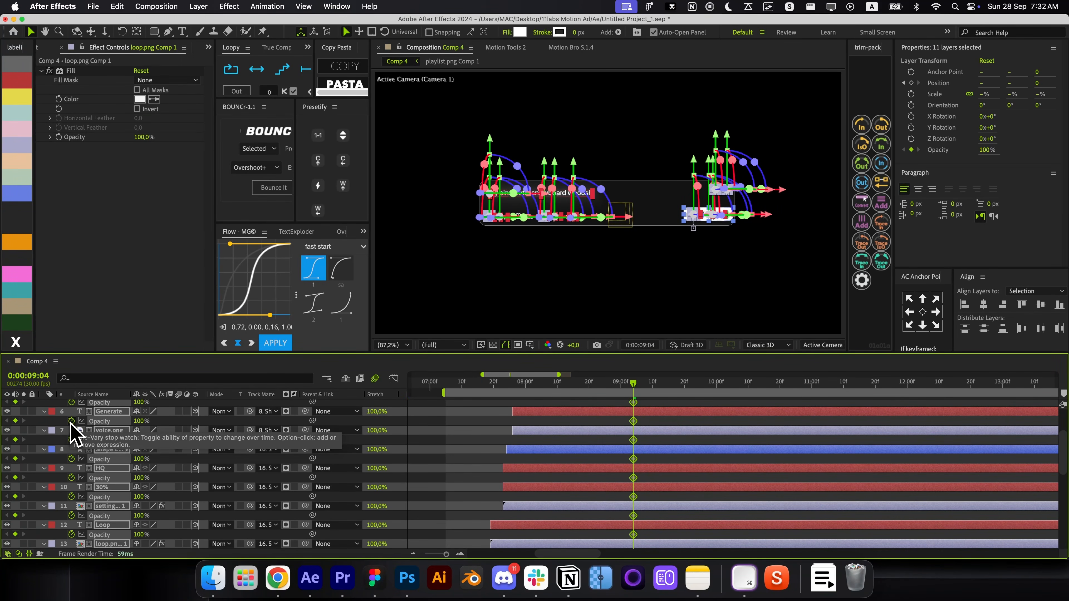
Set the Opacity of those eleven layers to 0% at 0:00:09:14 and scrub through the fade-out to check it
key(super+shift+Right)
key(super+shift+h)
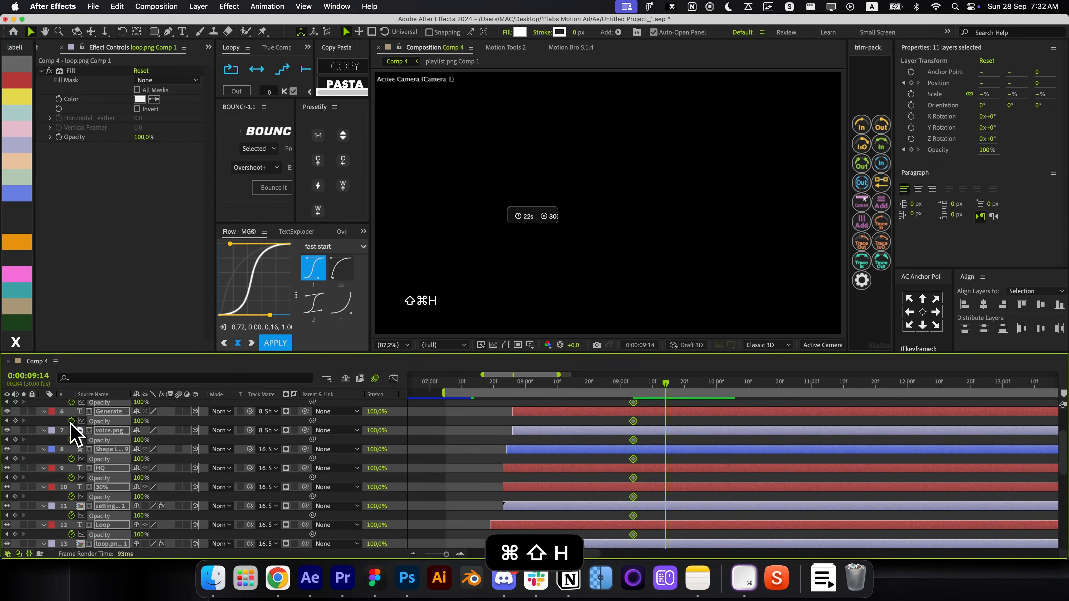
drag(145, 439, 102, 439)
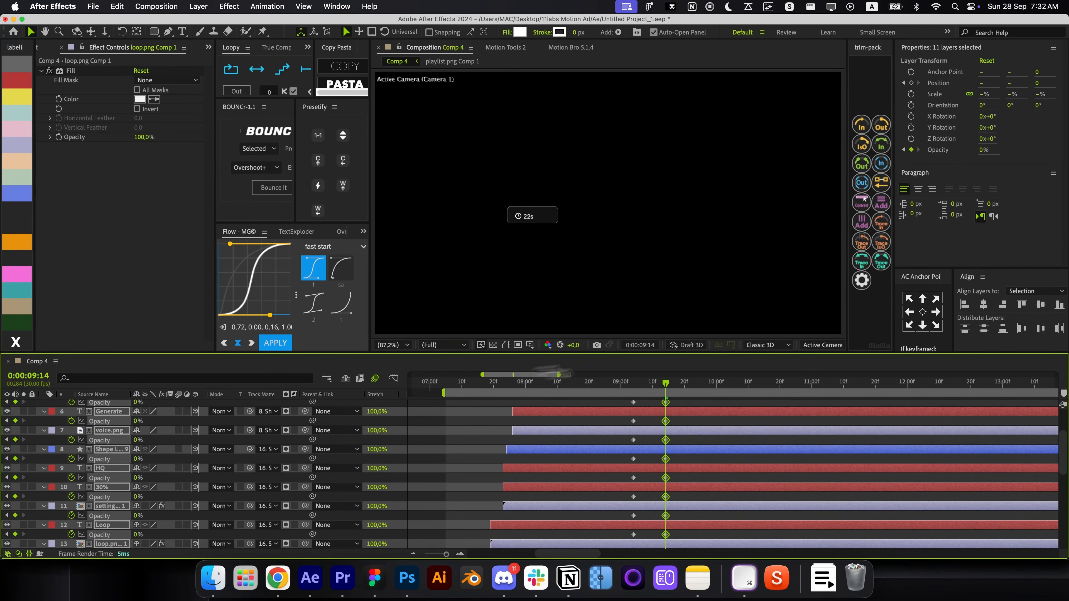
scroll(652, 389, down, 3)
drag(631, 398, 687, 403)
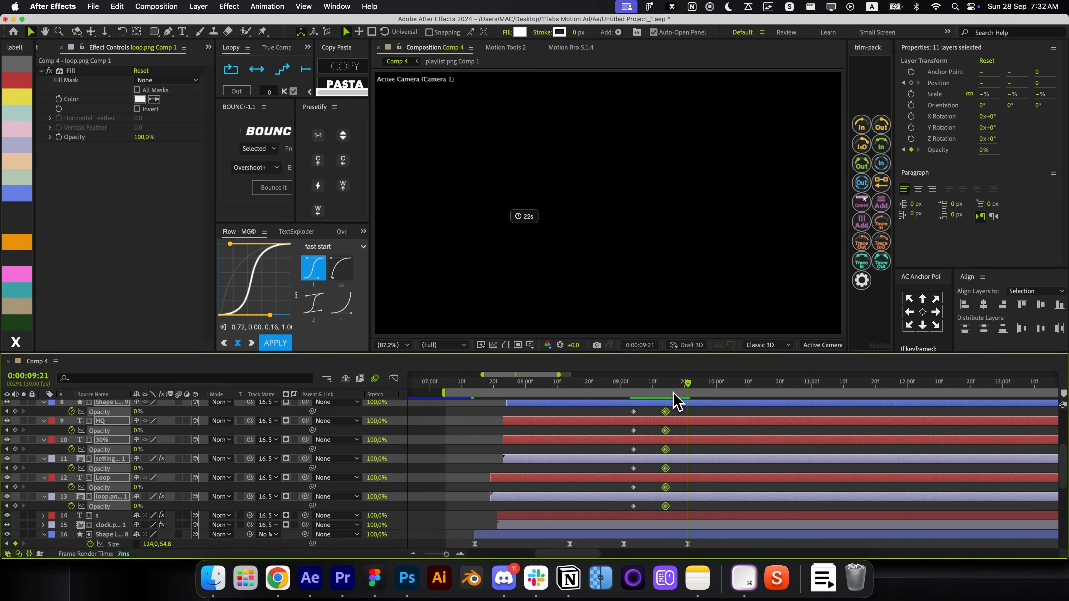
key(j)
click(689, 443)
click(684, 469)
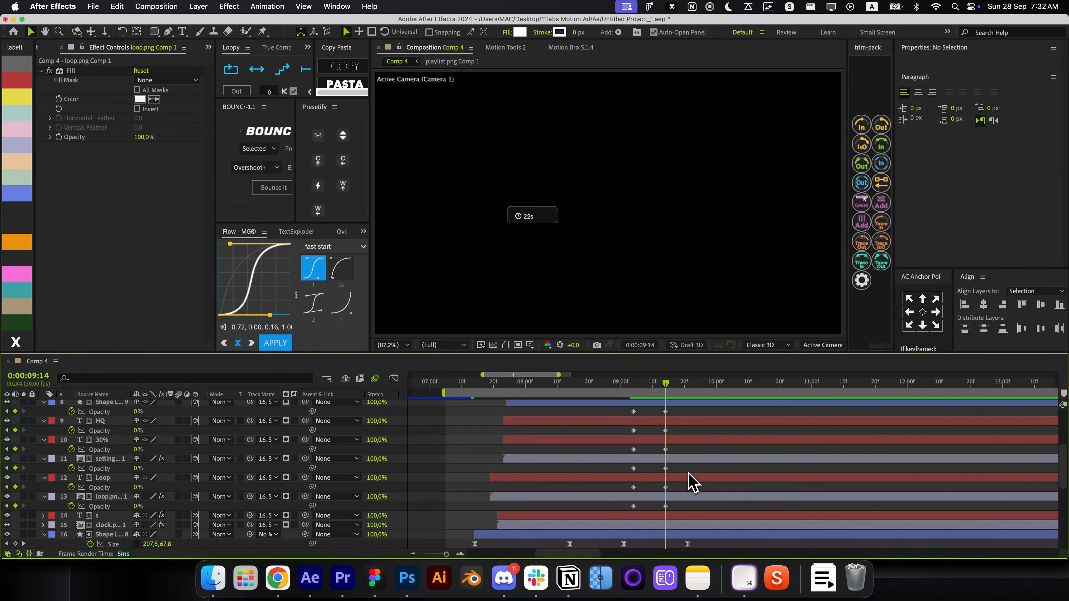
Collapse the layer properties and add a Position keyframe to Null 8 at 0:00:08:24
key(u)
click(645, 407)
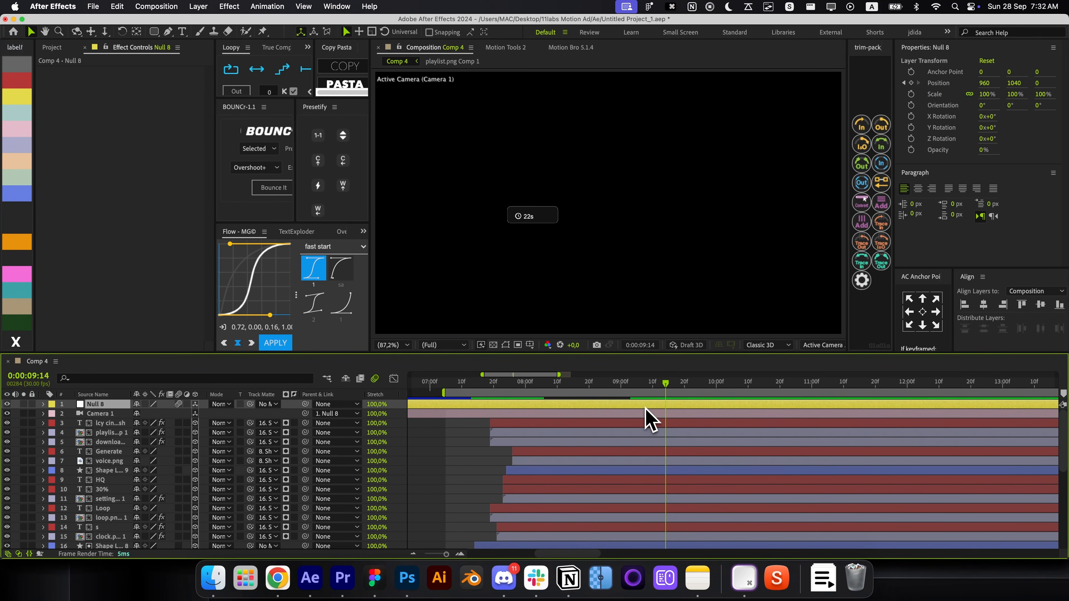
scroll(646, 408, down, 3)
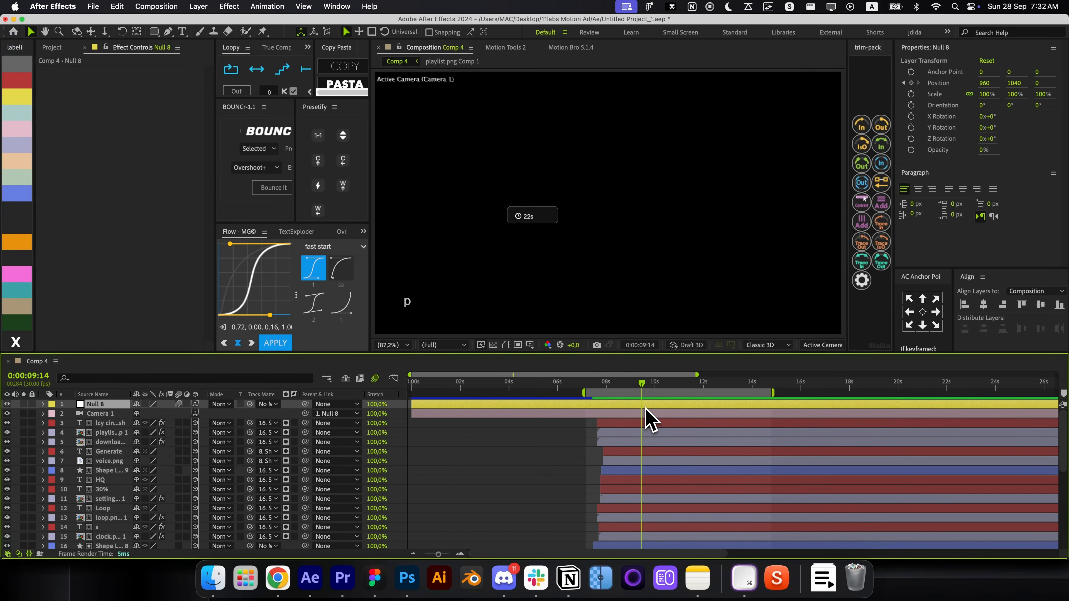
key(p)
key(p)
drag(604, 386, 618, 384)
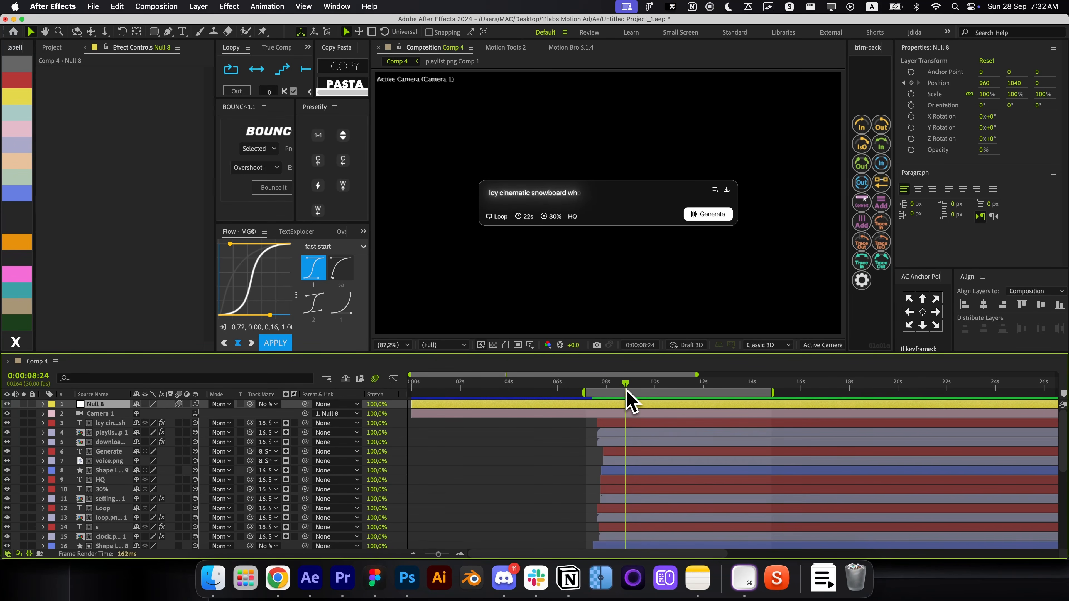
key(alt+p)
At 0:00:10:04, show the proportional grid and set Null 8's Position to 612, 1094, 2161 to centre the 22s badge
key(super+shift+Right)
key(super+shift+Right)
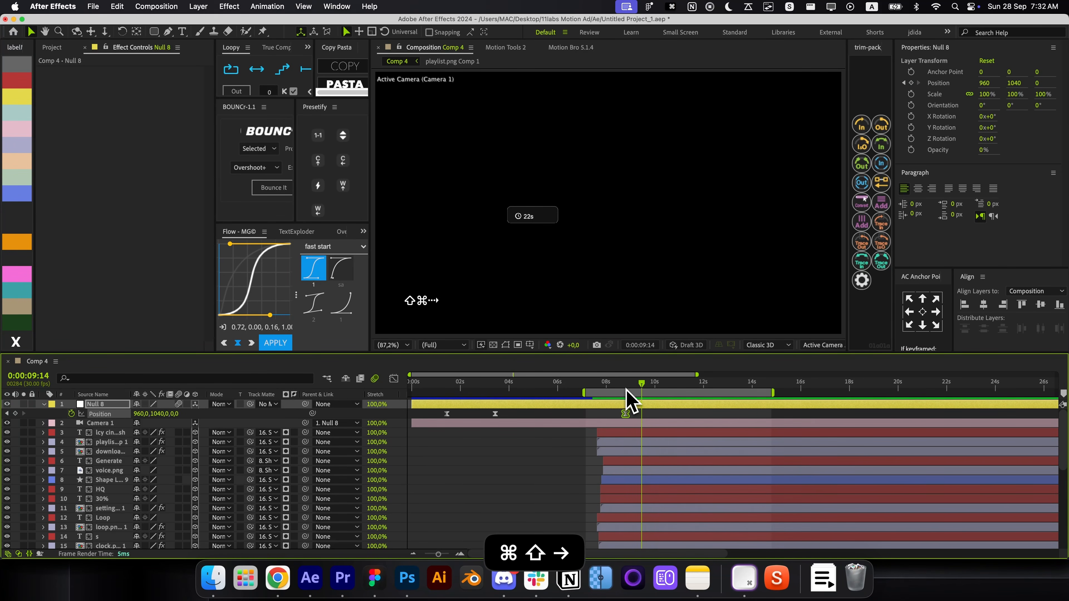
key(super+shift+Right)
key(super+shift+Right)
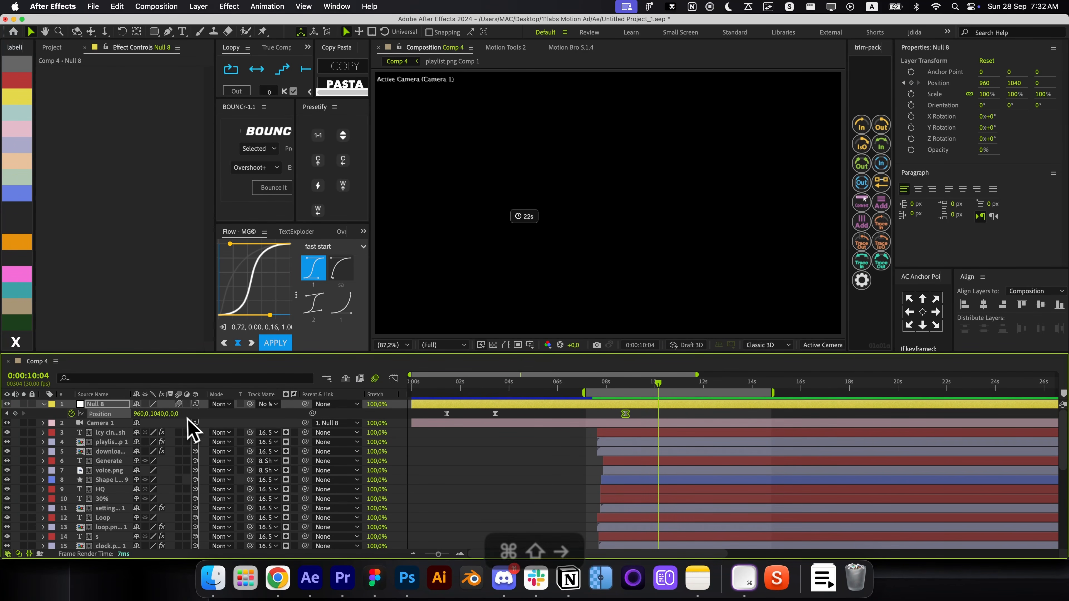
key(alt+apostrophe)
key(alt+slash)
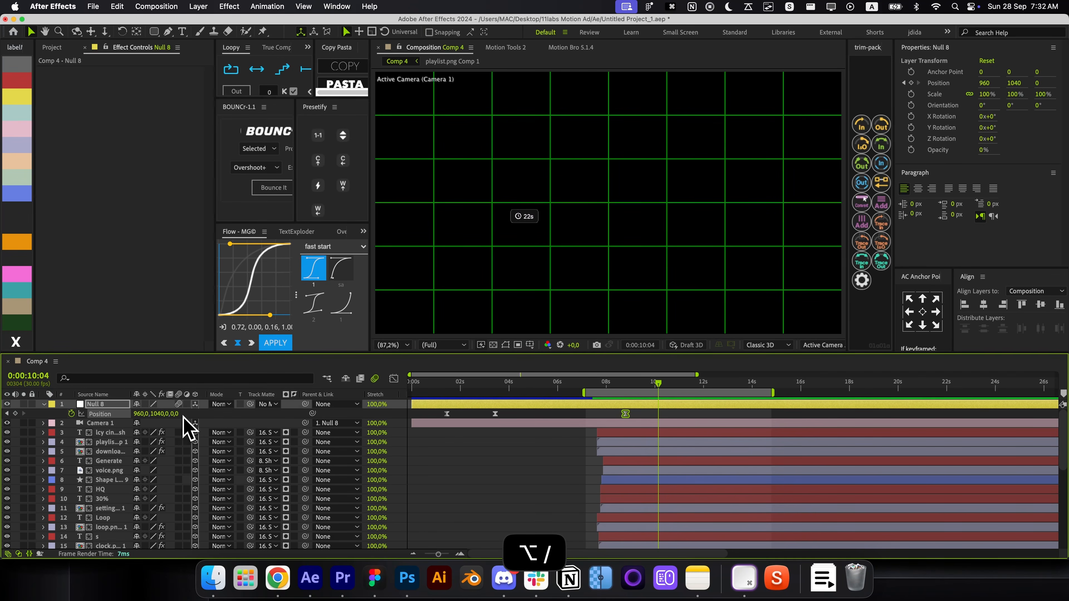
drag(173, 413, 327, 426)
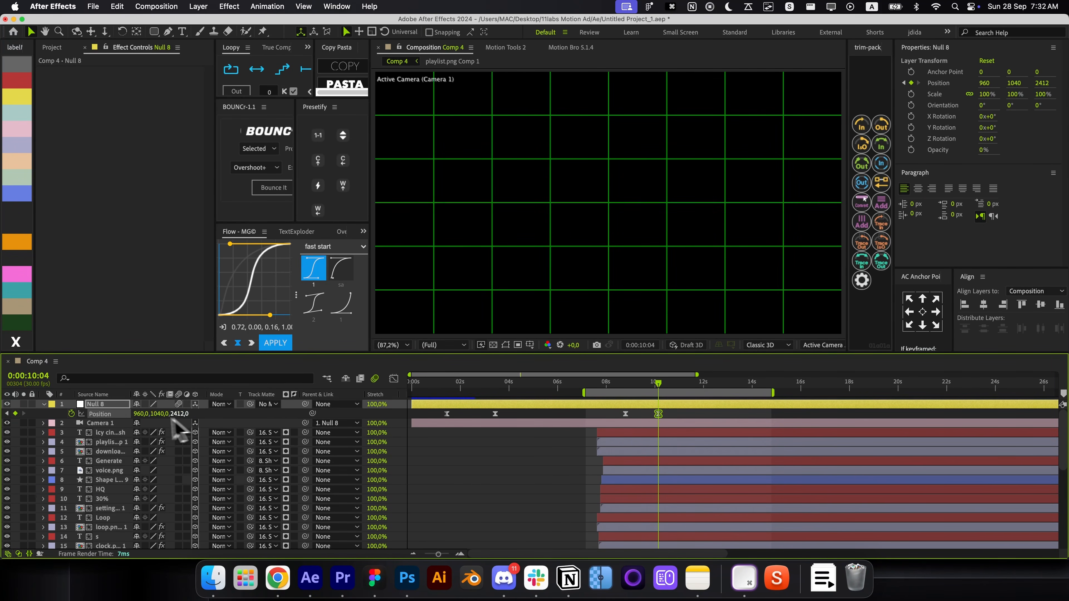
drag(143, 415, 49, 418)
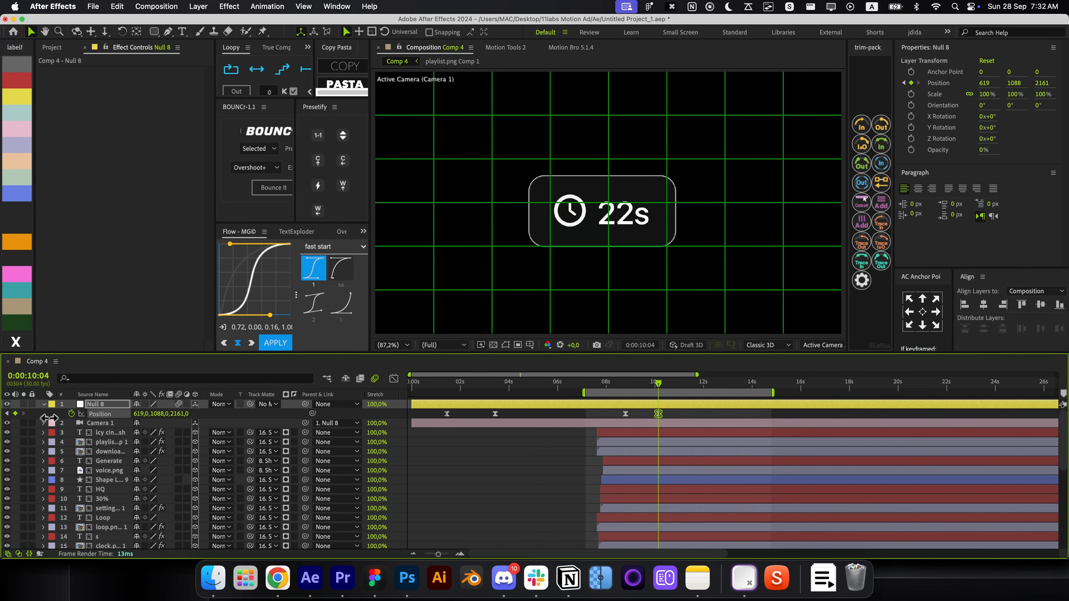
mouse_move(160, 414)
mouse_down()
mouse_move(135, 415)
mouse_move(150, 419)
mouse_up()
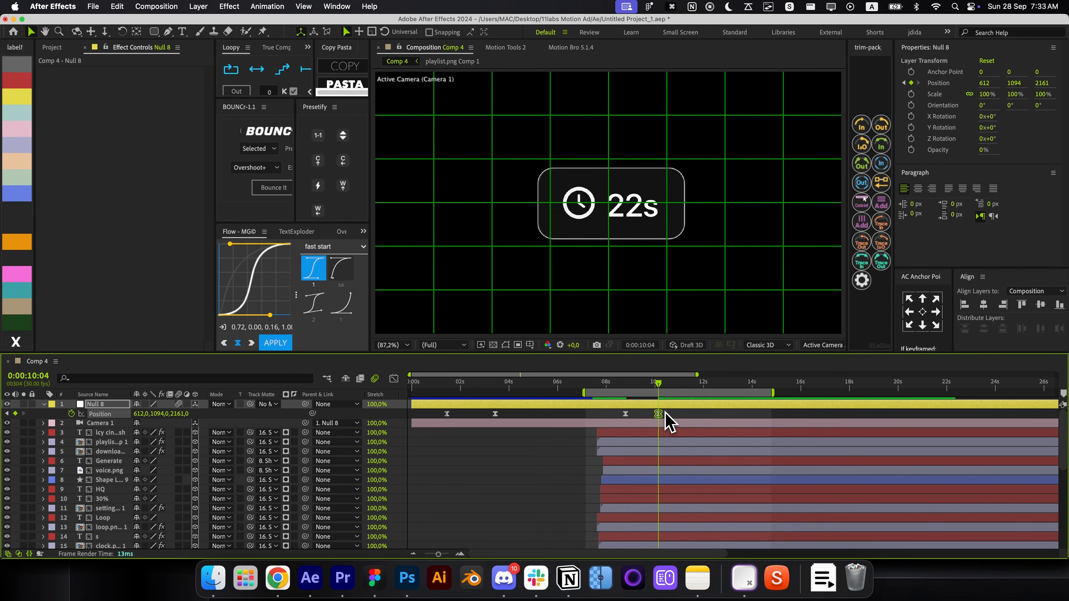
Inspect the speed graph of Null 8's last two Position keyframes
drag(664, 412, 599, 423)
click(393, 379)
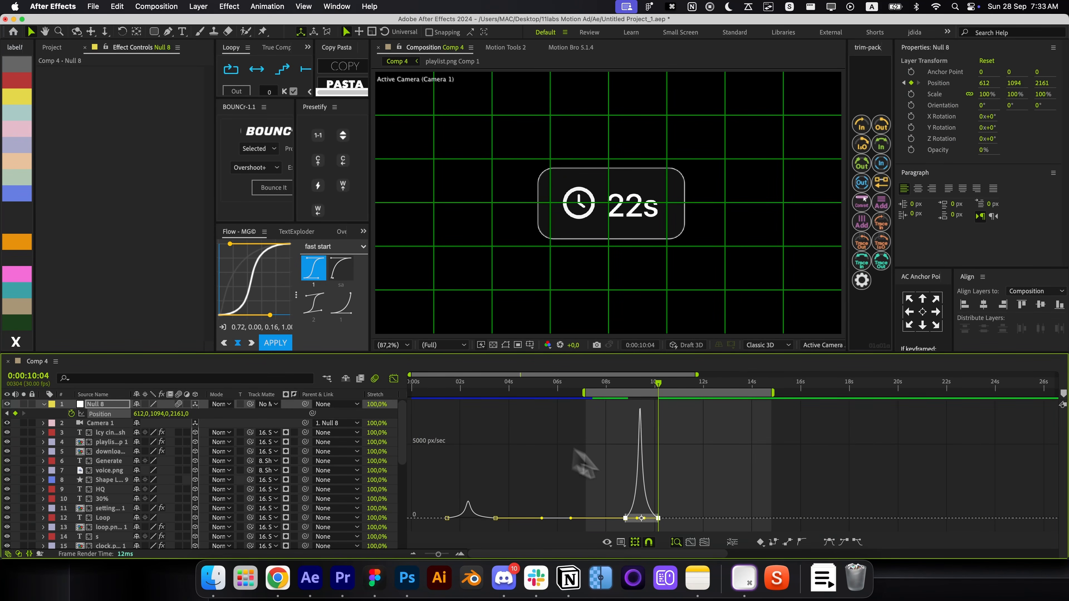
click(396, 381)
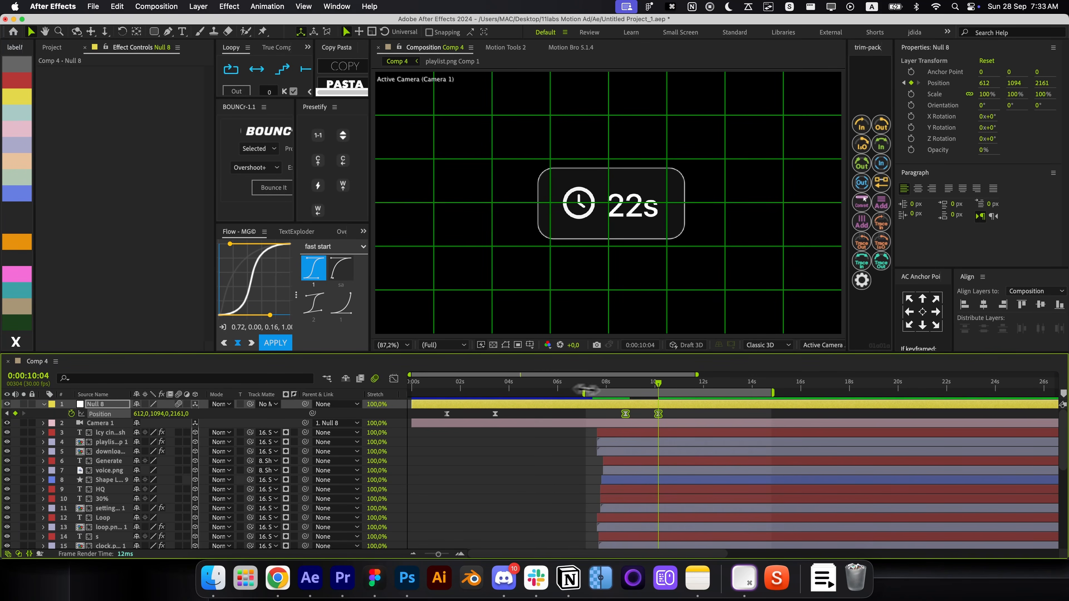
Hide the proportional grid and preview the camera move from 0:00:08:24
click(624, 389)
key(alt+apostrophe)
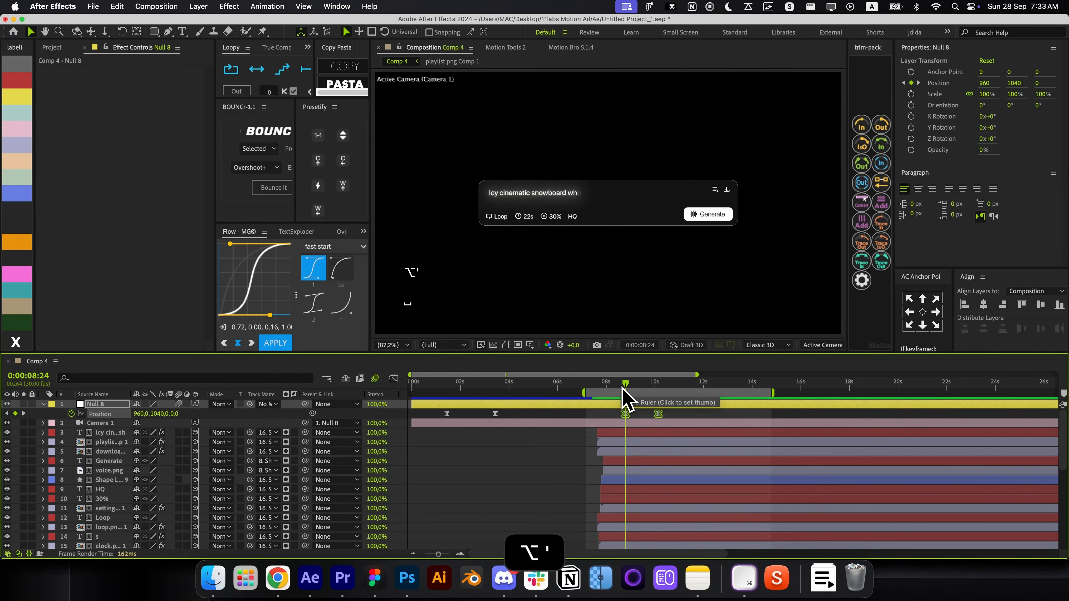
key(space)
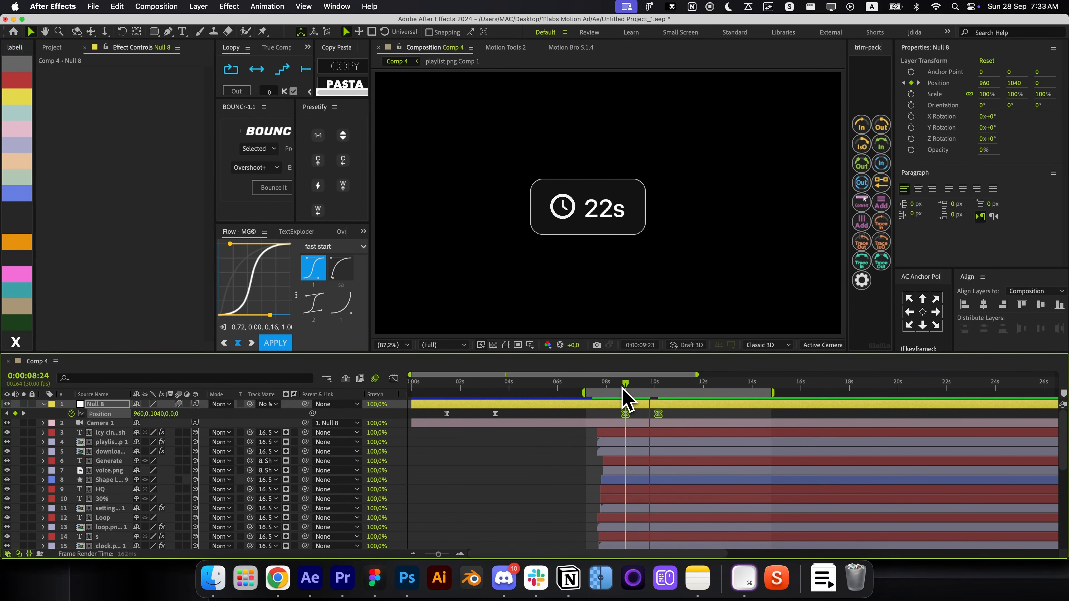
Shift Null 8's last two Position keyframes earlier so the move starts at 0:00:08:18, and preview it
scroll(669, 417, down, 5)
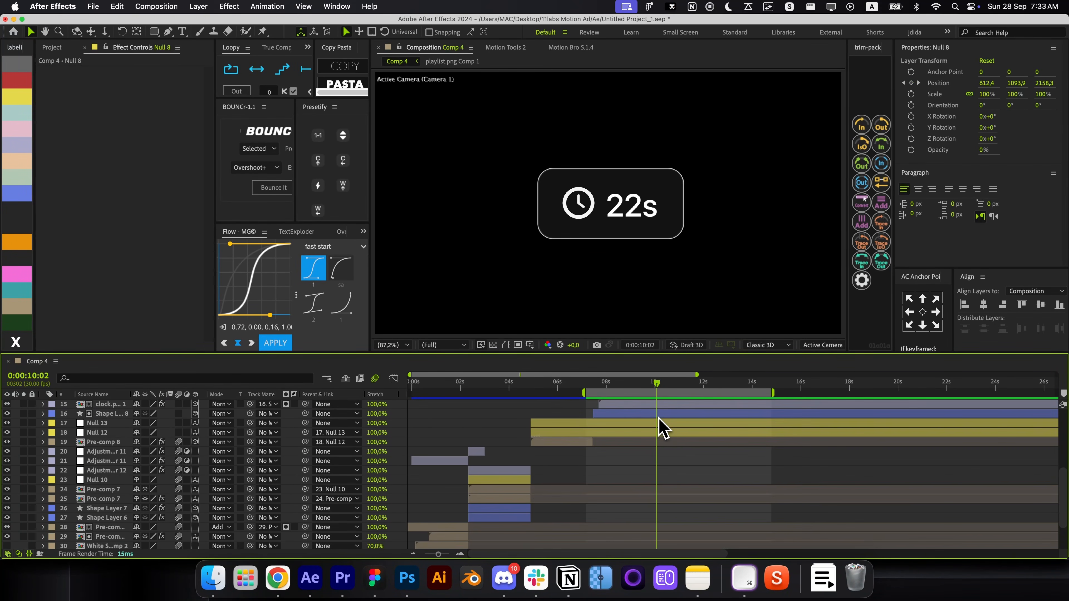
scroll(667, 426, up, 5)
key(p)
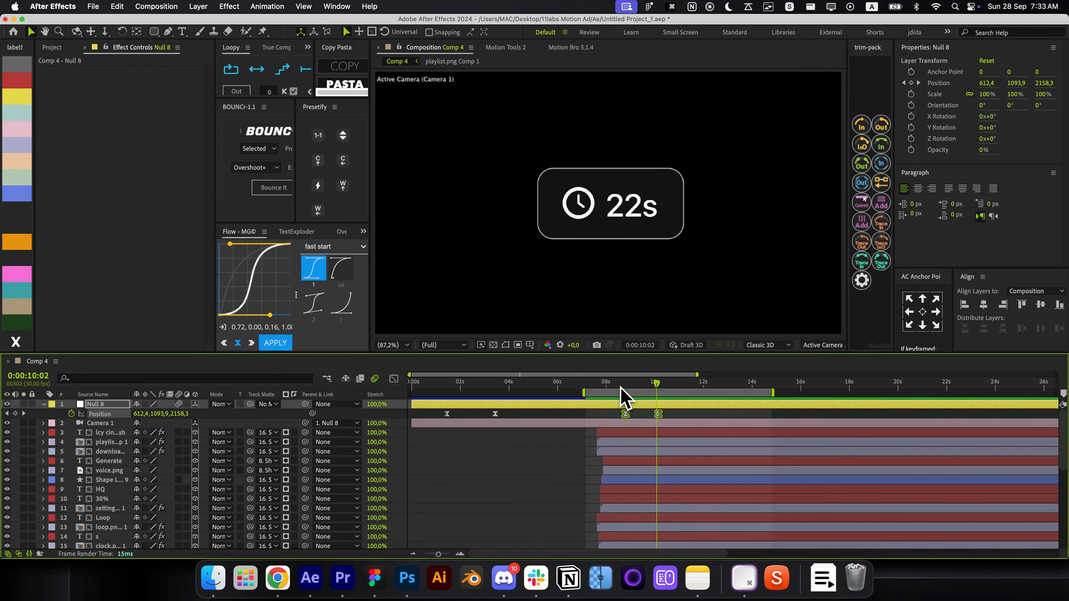
mouse_move(621, 386)
mouse_down()
mouse_move(651, 385)
mouse_move(620, 386)
mouse_up()
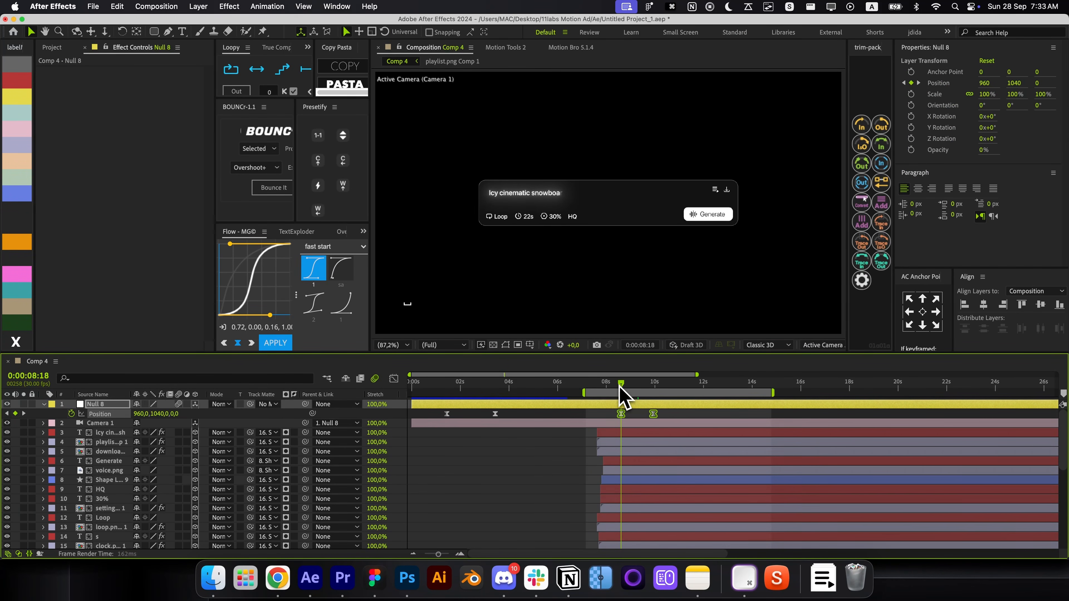
key(space)
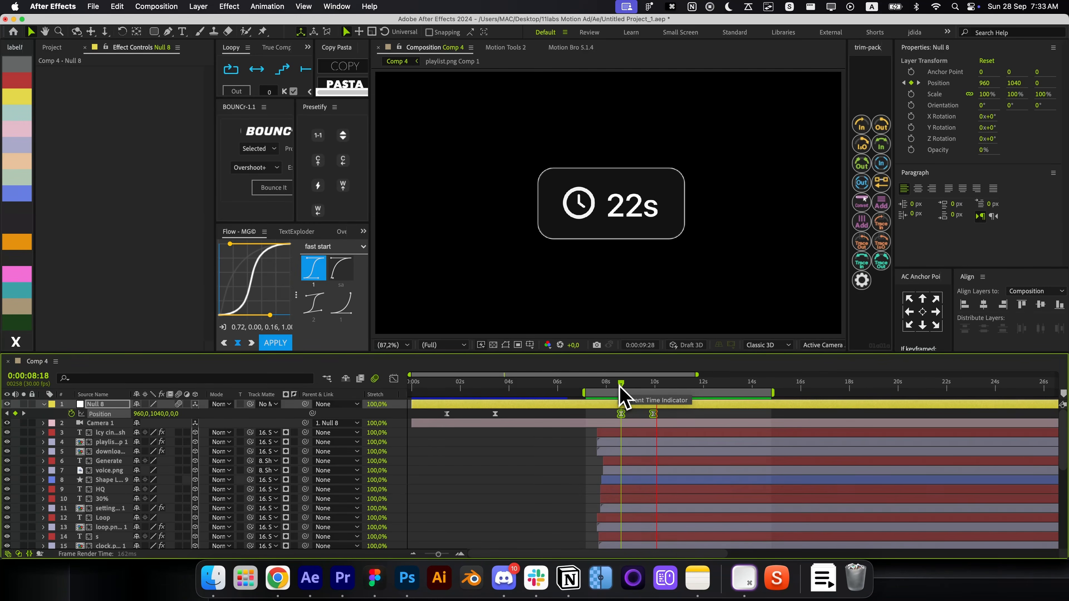
key(space)
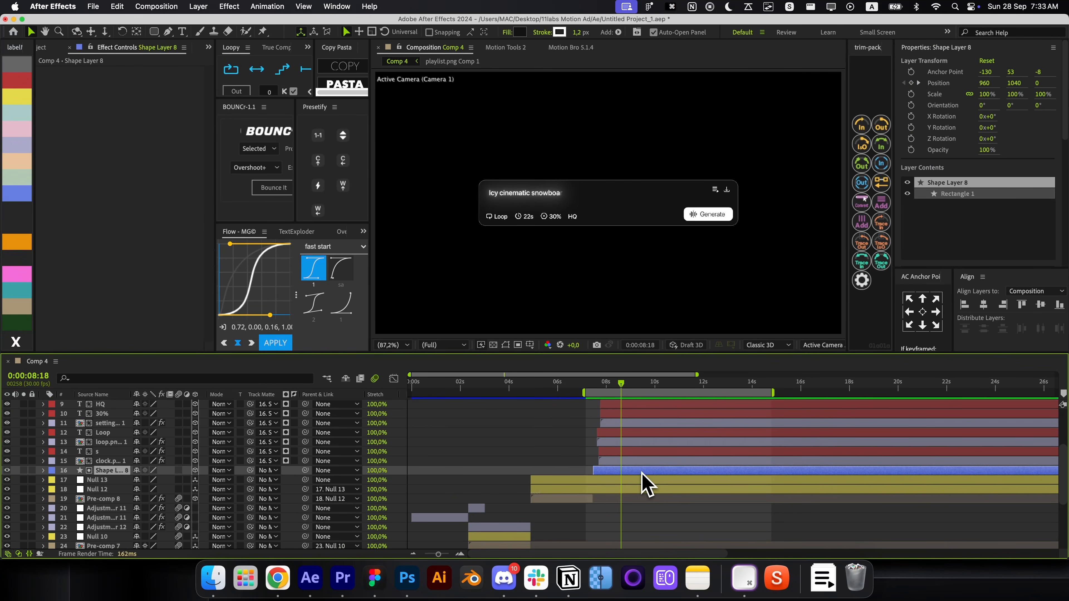
Move Null 8's last Position keyframe to 0:00:09:21, in line with Shape Layer 8's final keyframes
key(u)
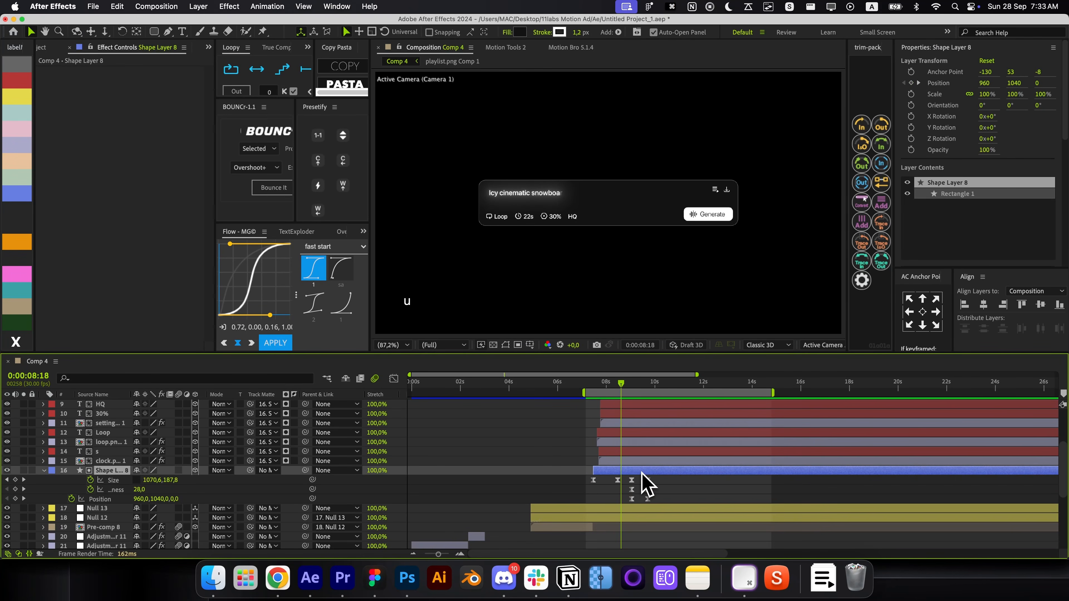
key(k)
key(k)
scroll(645, 484, up, 3)
click(653, 413)
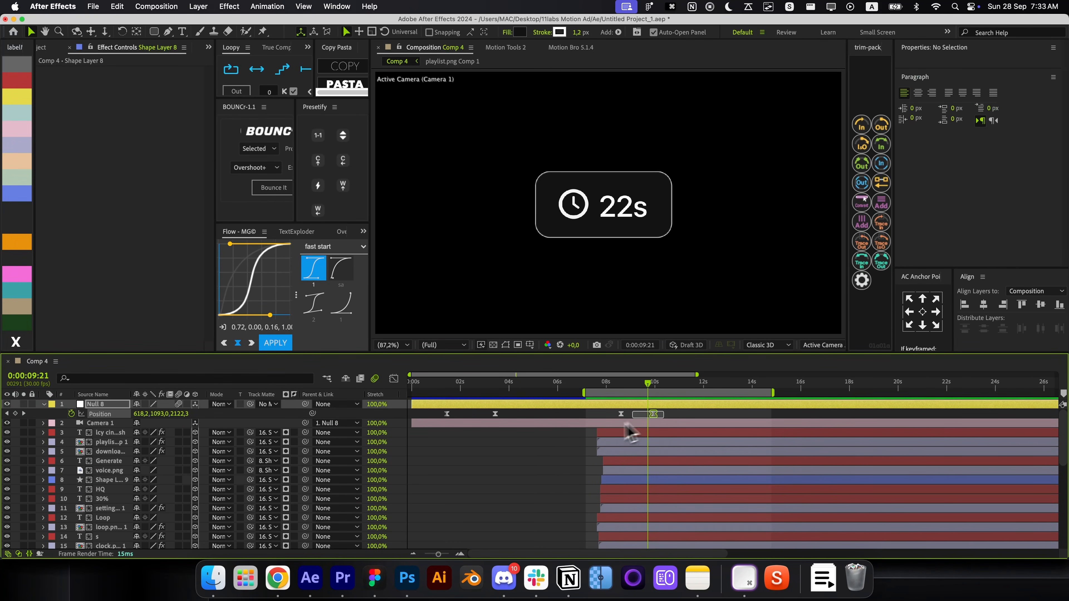
Check the speed graph of Null 8's retimed Position keyframes and play back the shortened camera move
drag(653, 415, 594, 430)
click(394, 378)
click(394, 378)
key(j)
key(space)
key(space)
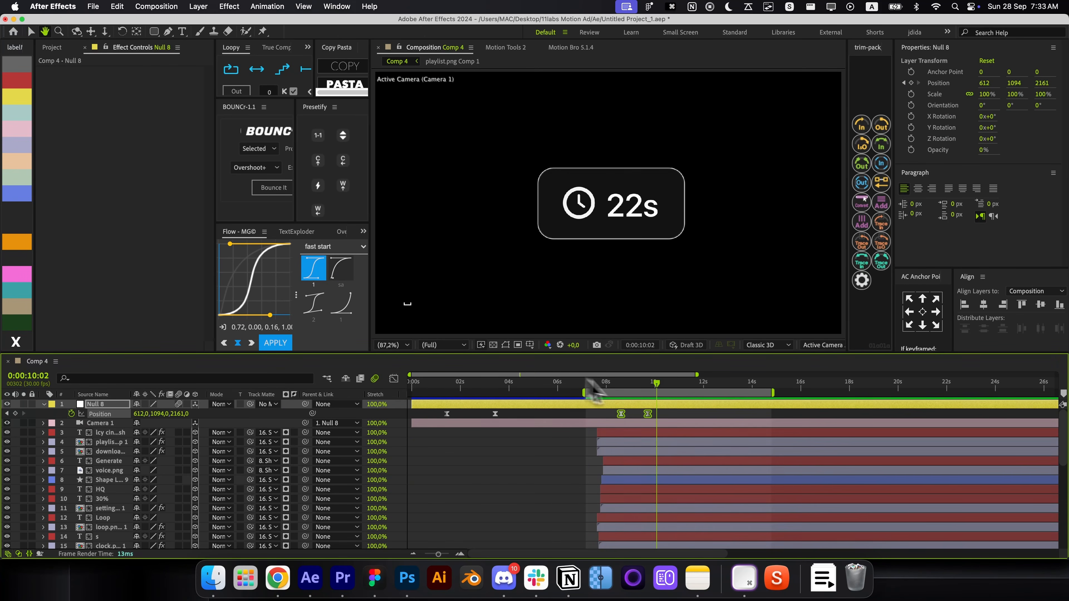
Move the ending Opacity keyframes of layers 3 through 13 about two frames earlier and scrub through the faster fade-out
scroll(648, 415, up, 1)
key(shift+period)
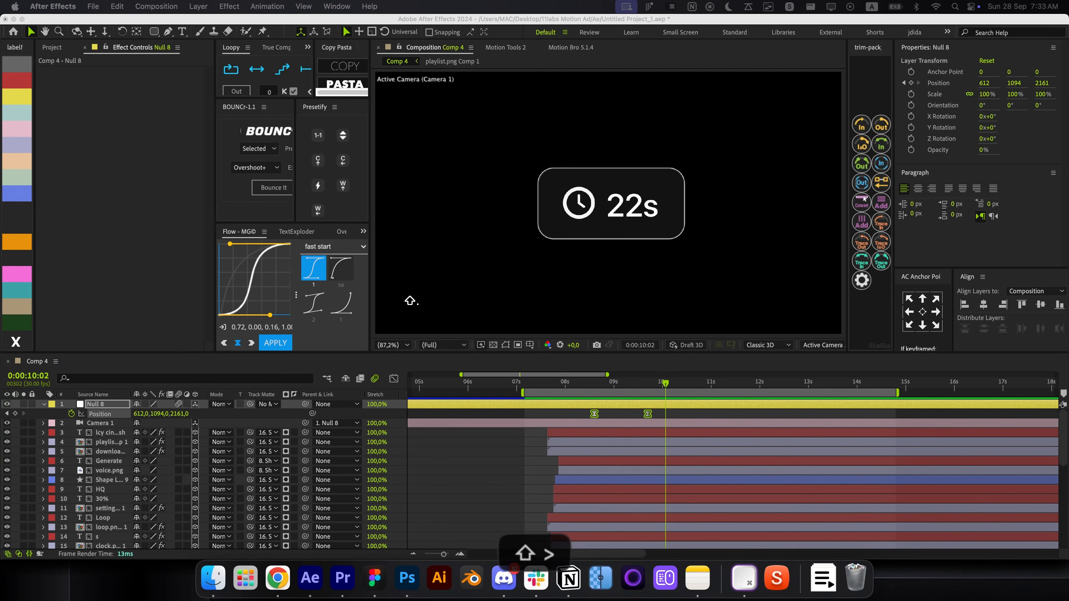
drag(665, 383, 630, 391)
click(638, 433)
scroll(639, 453, down, 3)
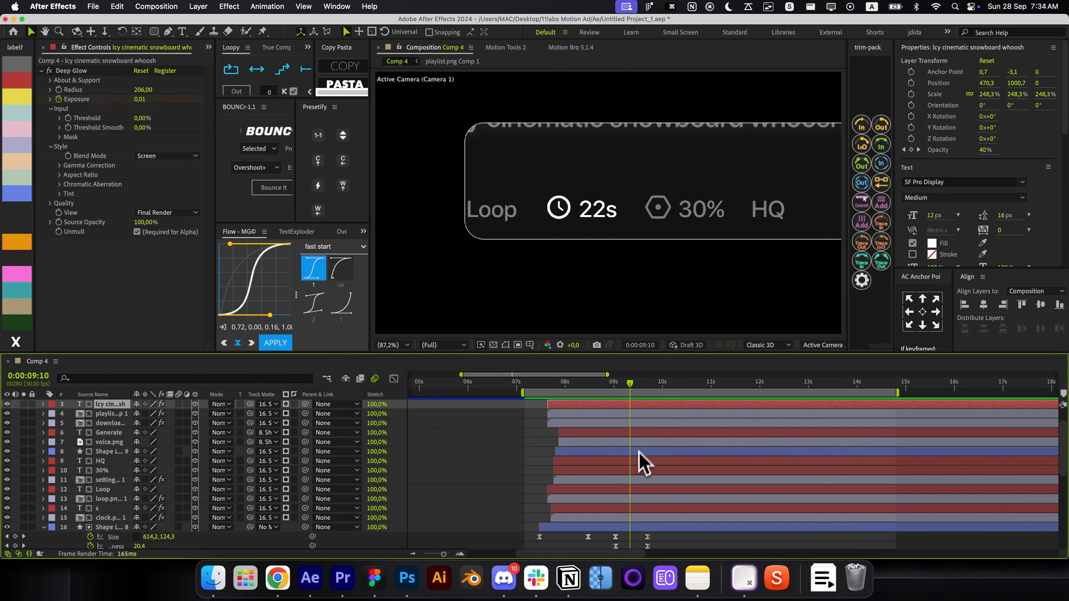
key(super+a)
shift+click(633, 501)
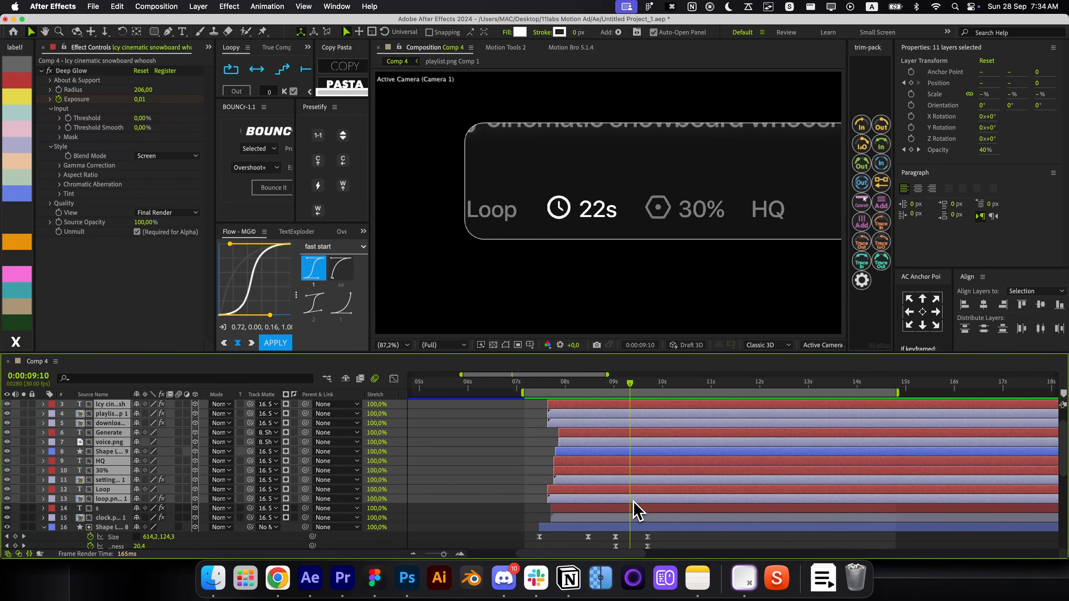
key(t)
key(`)
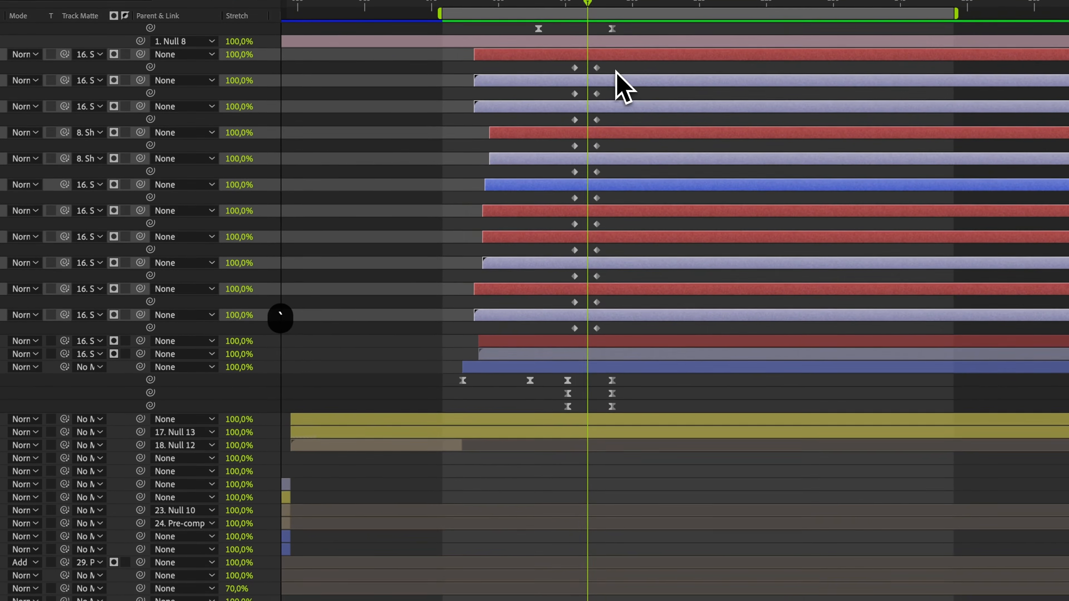
drag(615, 71, 593, 337)
key(`)
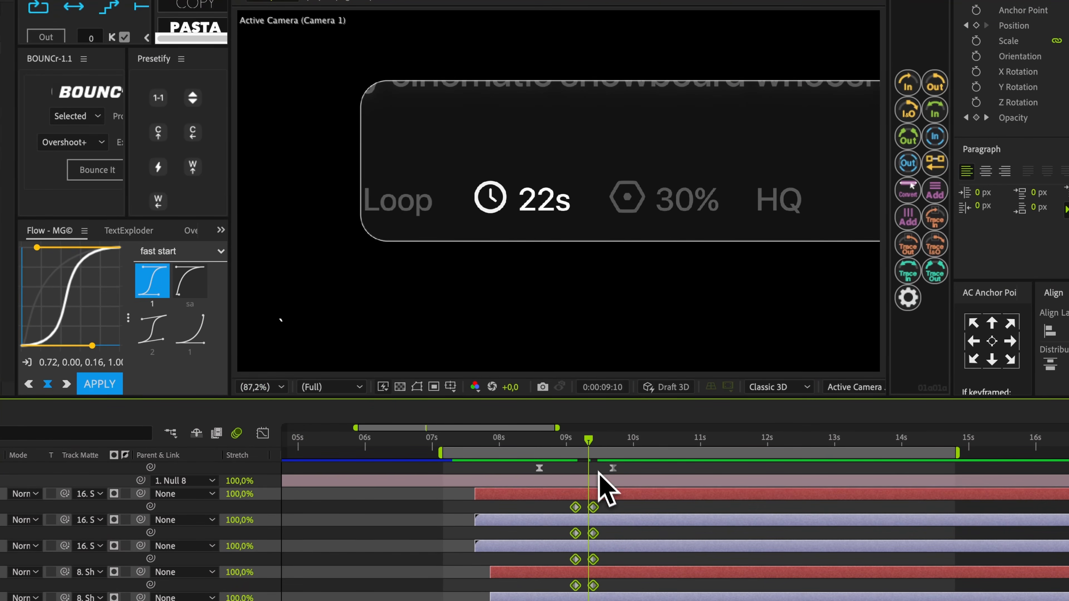
drag(591, 442, 619, 448)
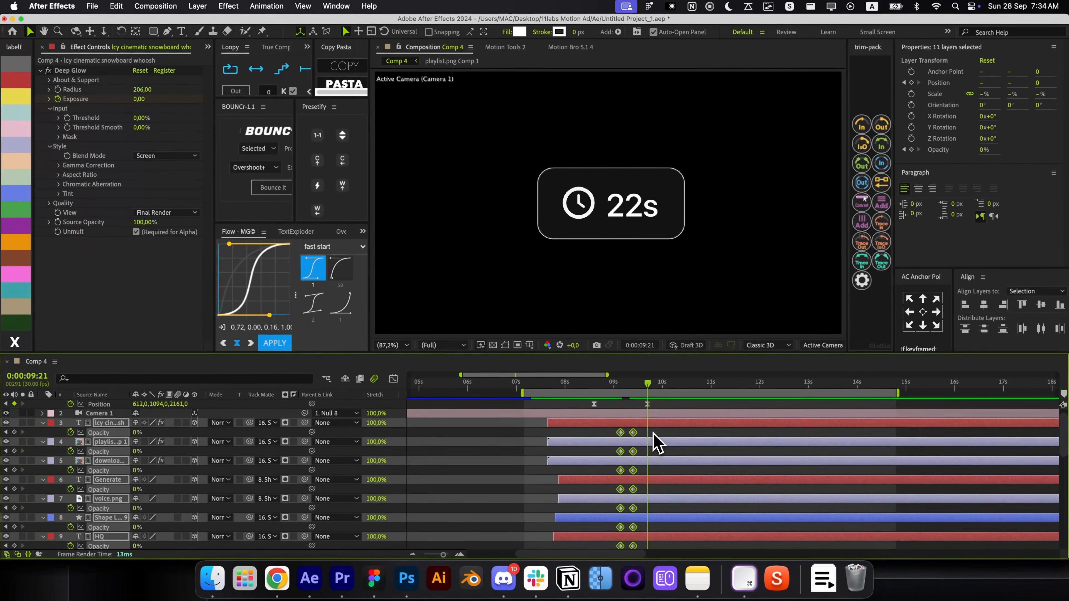
Keyframe the Num effect's Number at 22 on the s text layer at 0:00:09:14 and reveal its animated properties
key(u)
key(F2)
click(649, 443)
key(u)
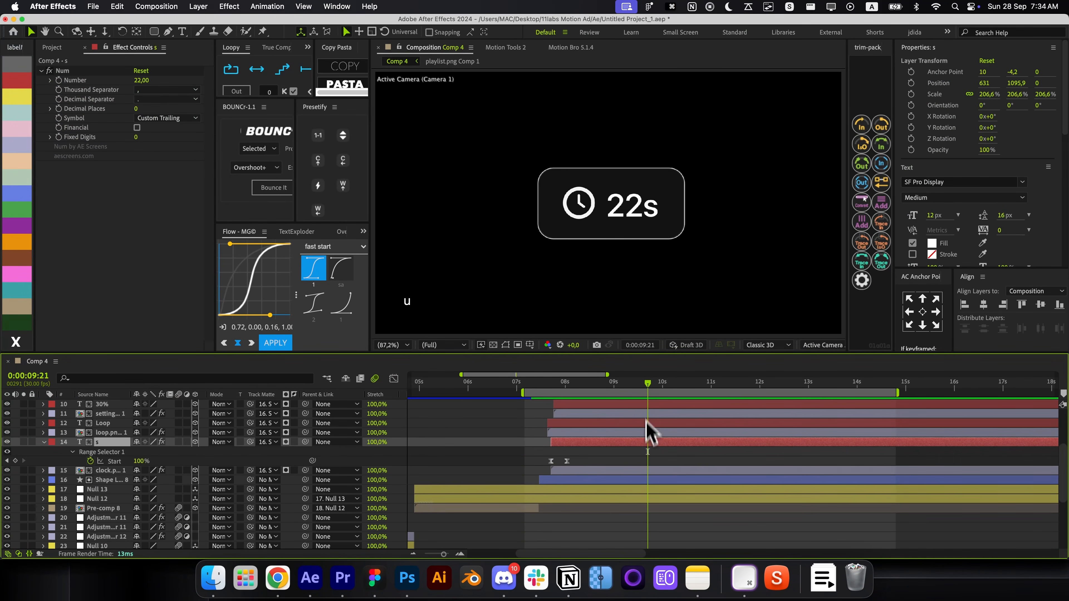
drag(645, 384, 639, 384)
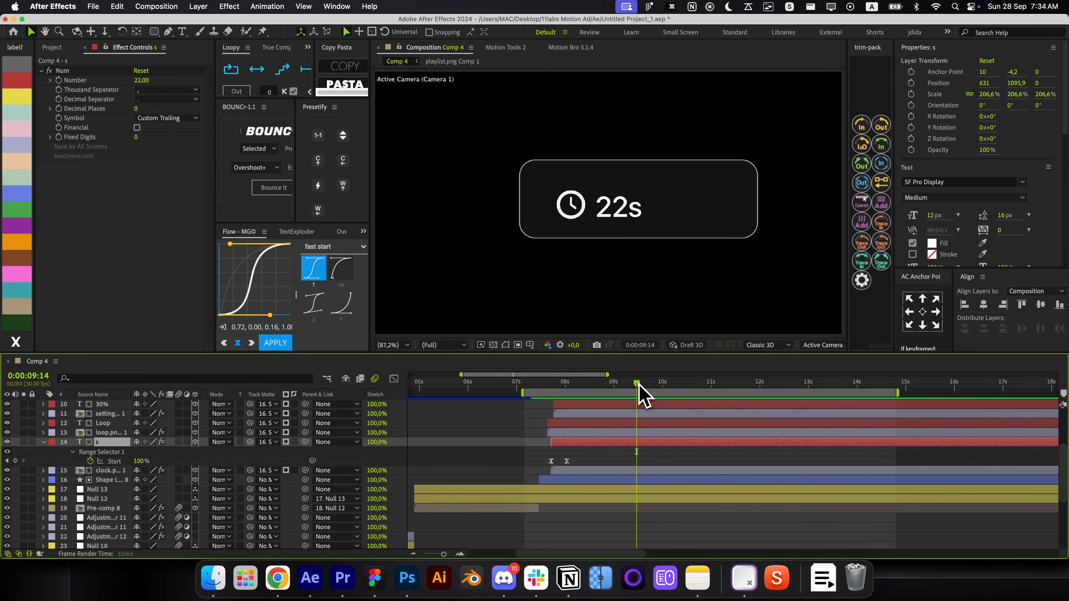
click(62, 83)
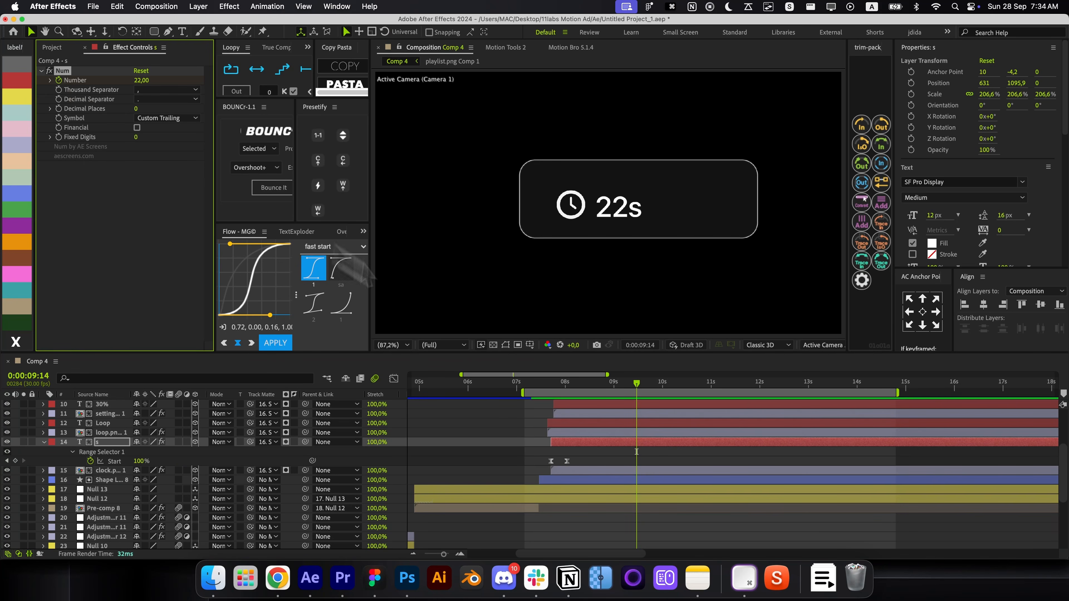
key(p)
key(u)
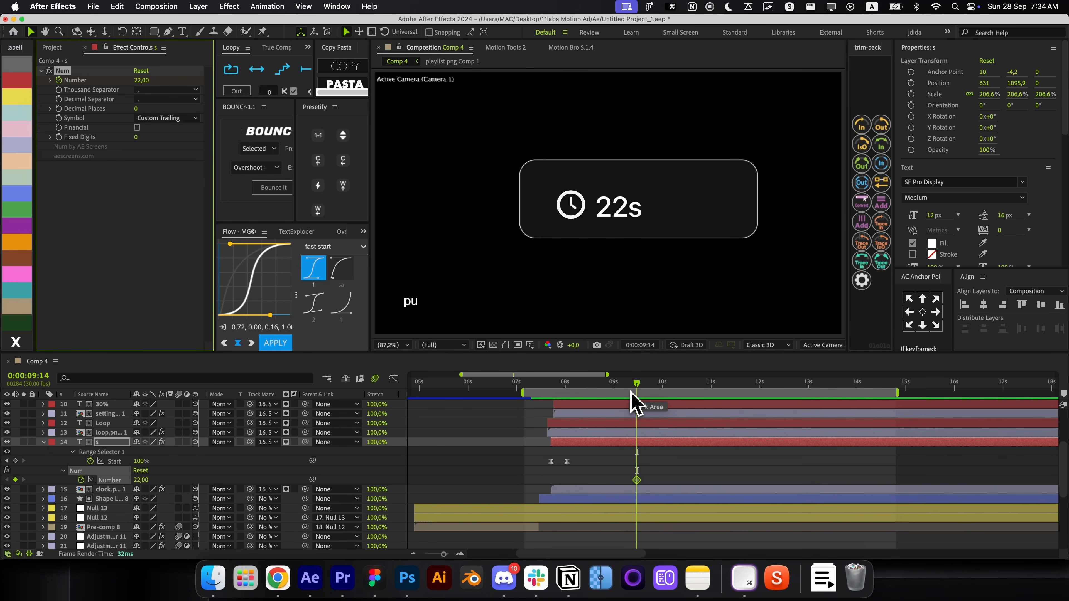
Set the s layer's Number to 30 at 0:00:09:29 so the duration counts up
key(shift+super+Right)
key(super+Right)
key(super+Right)
key(super+Right)
key(super+Right)
key(super+Right)
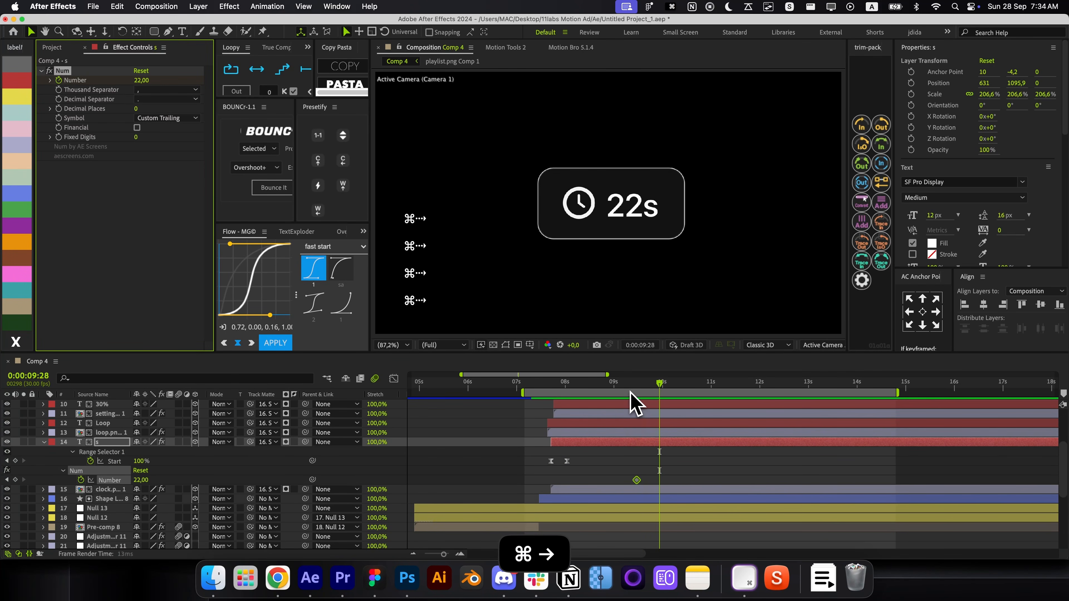
click(143, 480)
text(3)
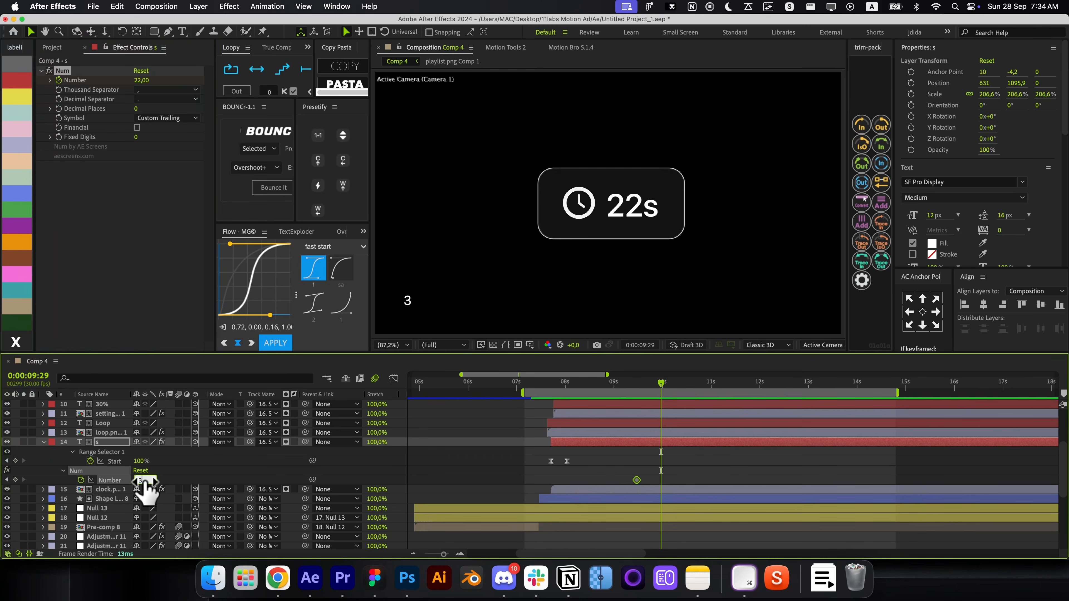
text(0)
key(Return)
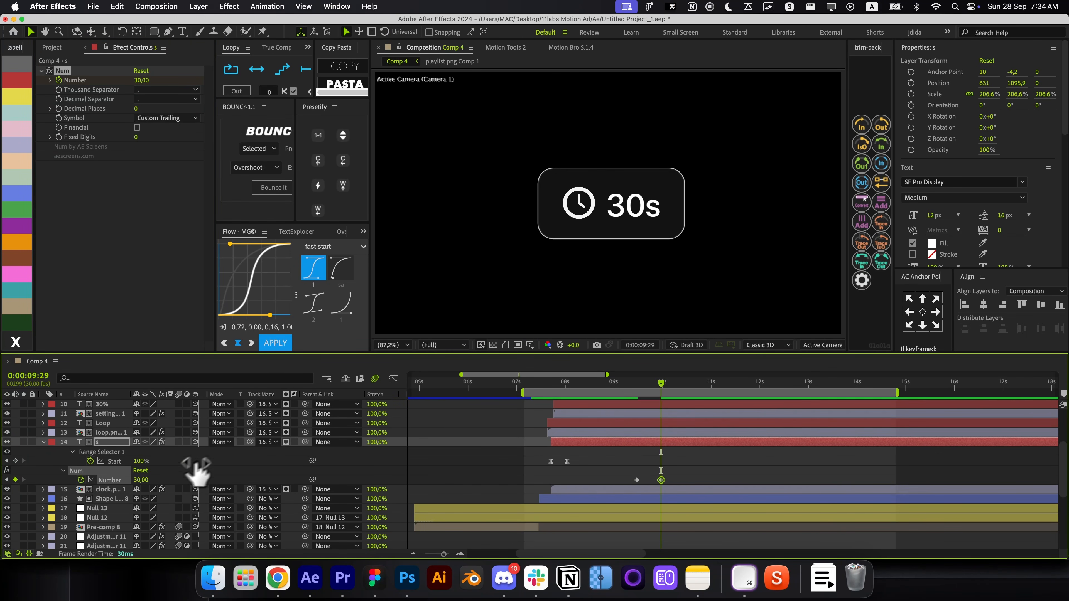
Apply Deep Glow to the s layer and keyframe its Exposure at 0.20 at 0:00:09:29
key(alt+space)
click(211, 451)
click(67, 199)
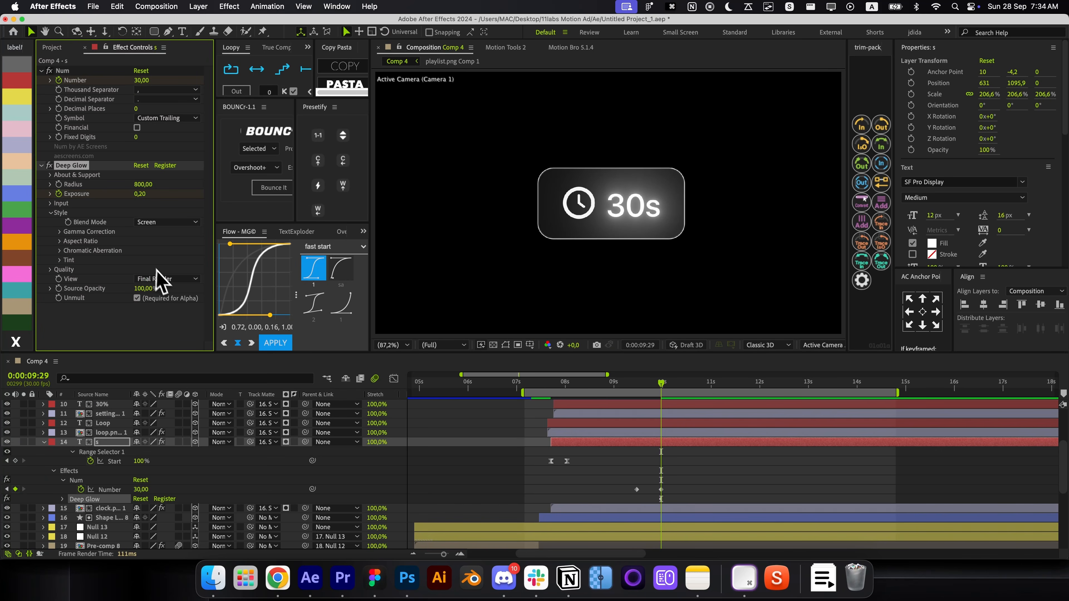
Set the s layer's Deep Glow Exposure to 0 at 0:00:09:14 and move its 0.20 keyframe to 0:00:09:26
key(p)
key(u)
key(i)
key(l)
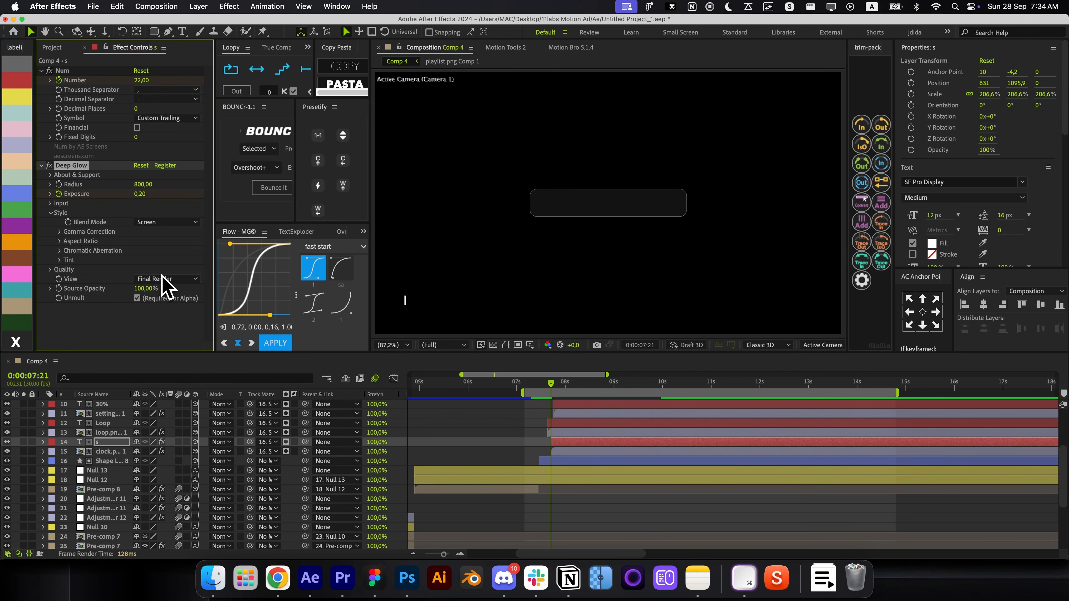
key(u)
key(k)
key(k)
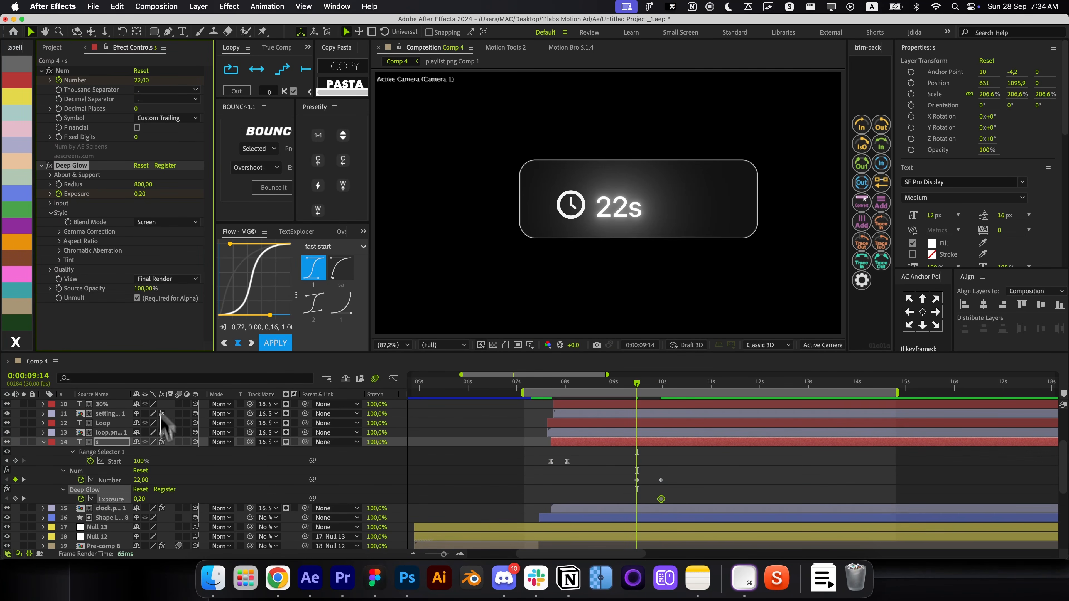
drag(141, 499, 114, 499)
click(646, 449)
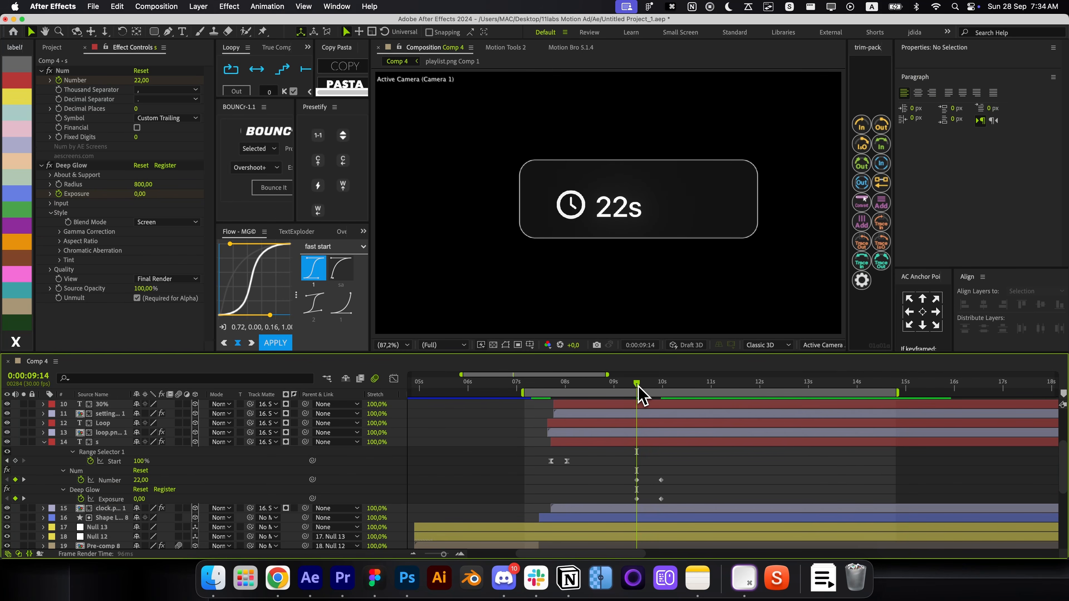
drag(637, 386, 656, 400)
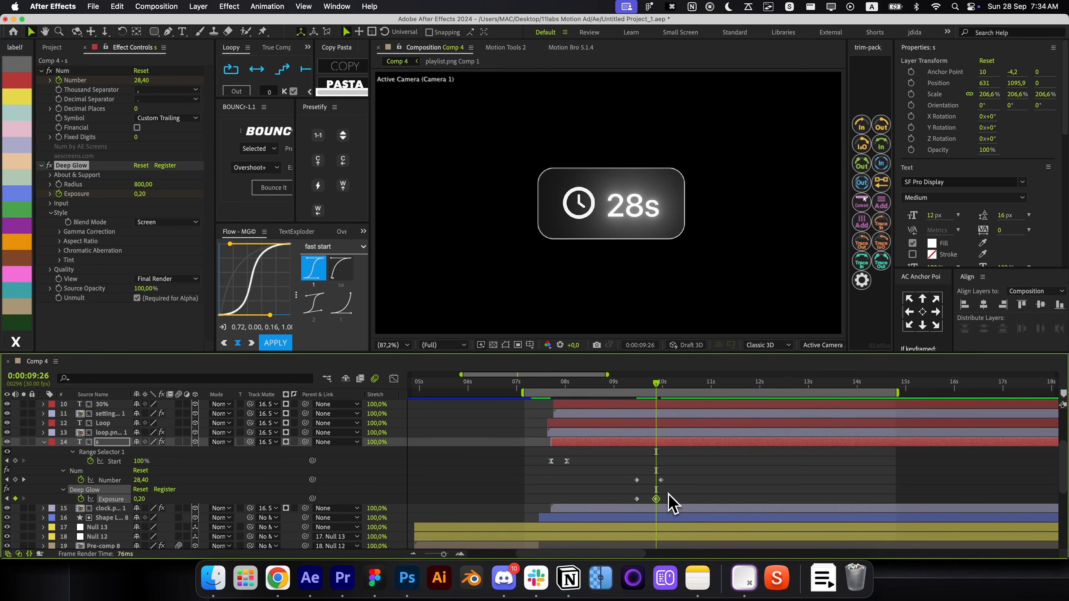
click(672, 503)
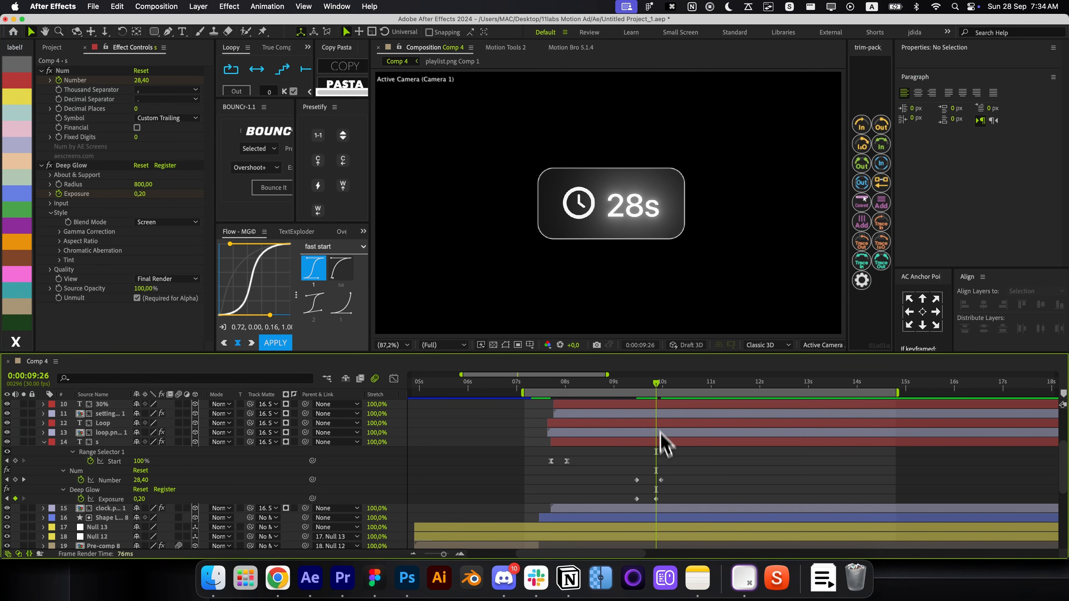
Add a Position keyframe to the s layer at 0:00:09:24
click(631, 445)
key(r)
key(r)
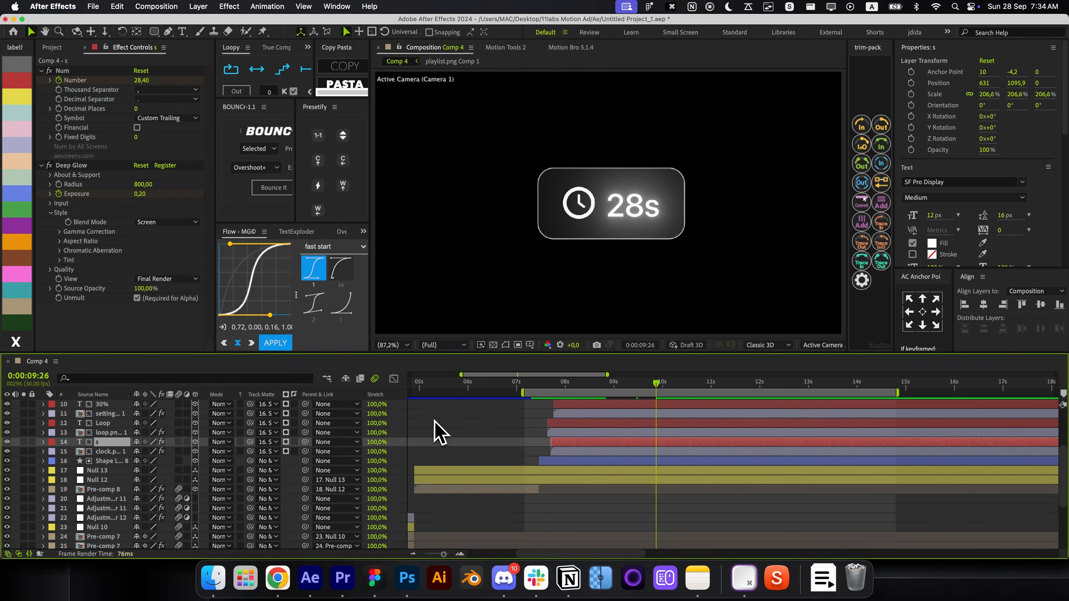
key(super+Left)
key(super+Left)
key(super+Left)
key(super+Left)
key(super+Left)
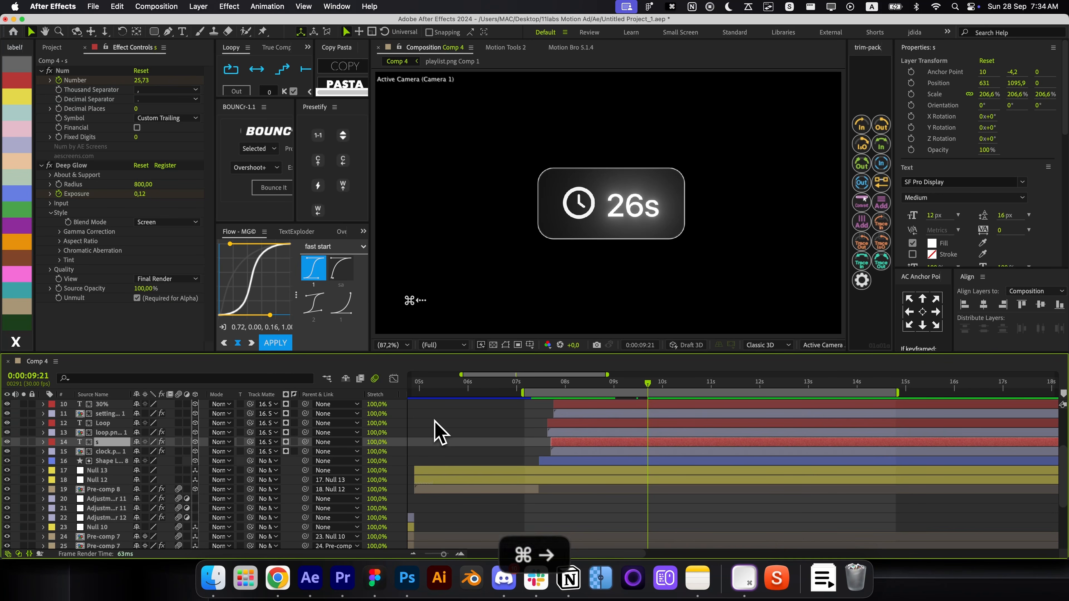
key(super+Right)
key(super+Right)
key(super+Right)
key(alt+p)
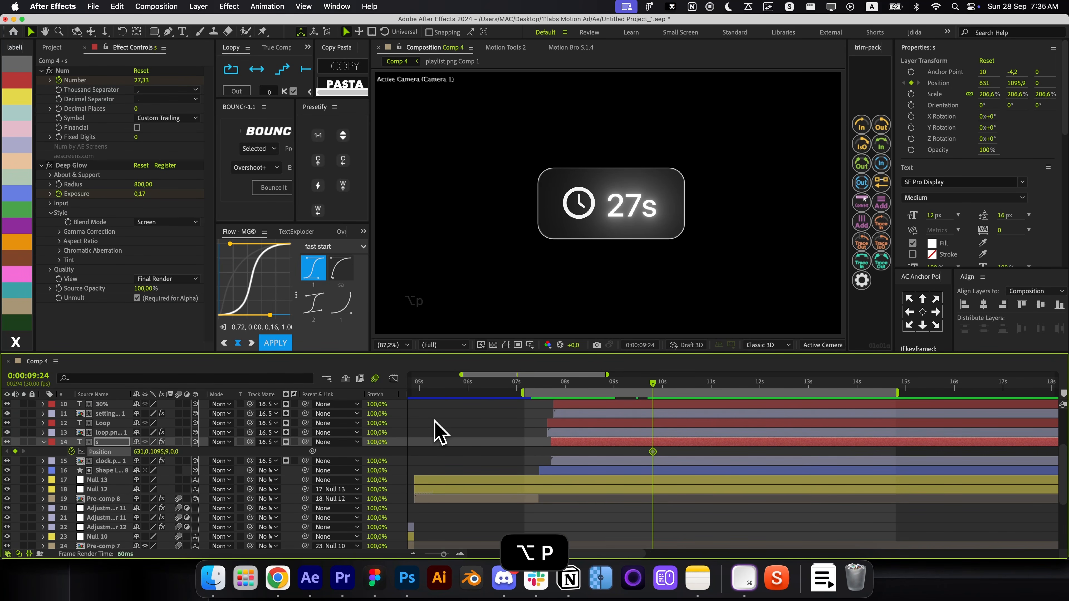
Move the s layer up out of the box to Y 1015.9 at 0:00:10:06
key(super+shift+Right)
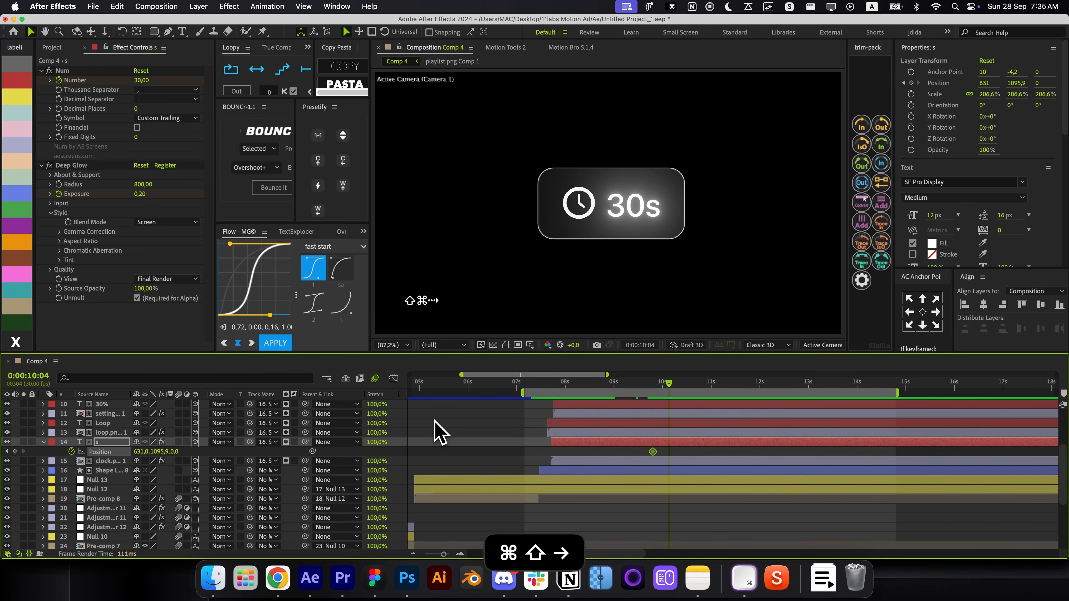
key(super+Right)
key(super+Right)
key(shift+Up)
key(shift+Up)
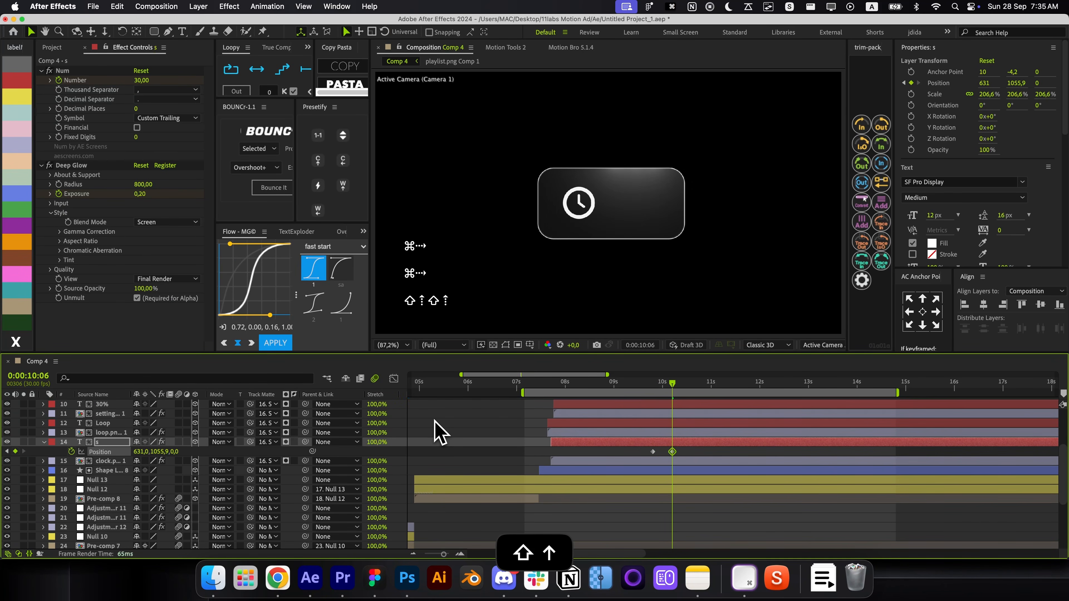
key(shift+Up)
key(shift+Up)
key(shift+Up)
key(shift+Up)
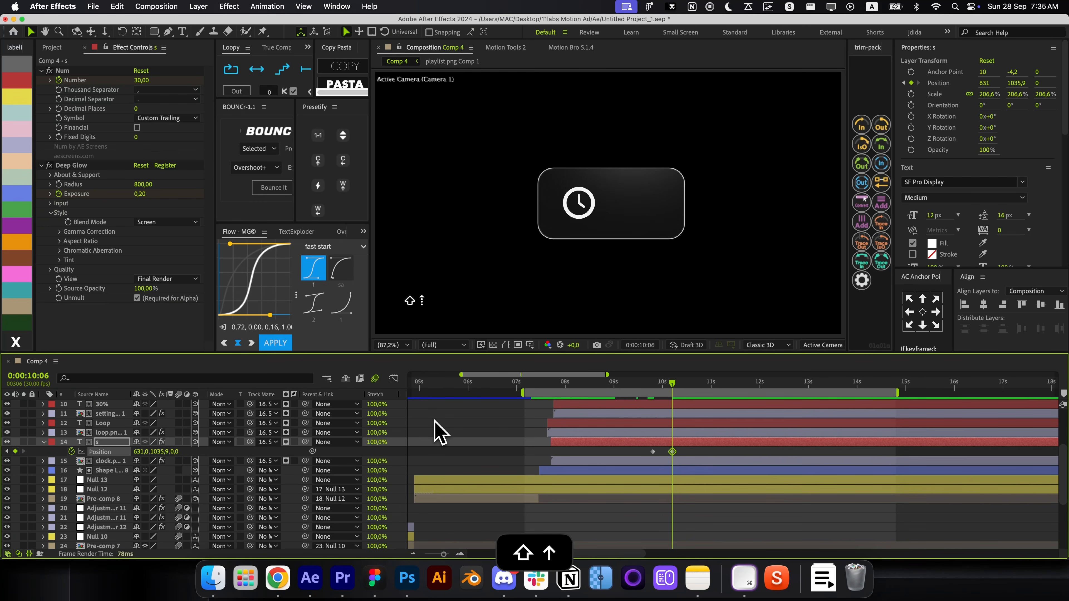
Easy ease the s layer's two Position keyframes and shape their speed graph into a steep peak near the end
drag(695, 454, 605, 478)
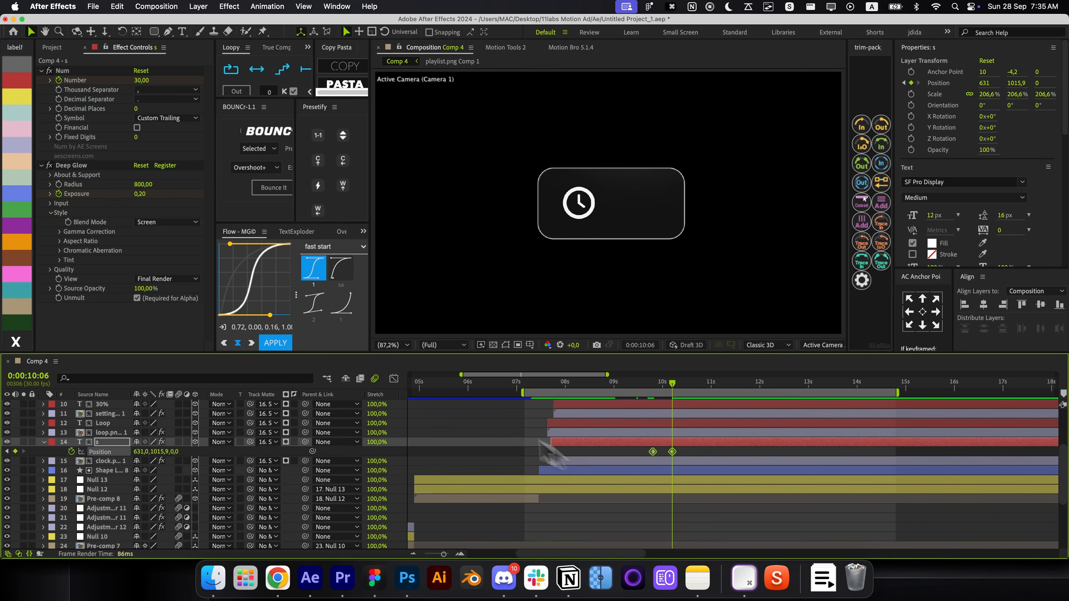
click(394, 379)
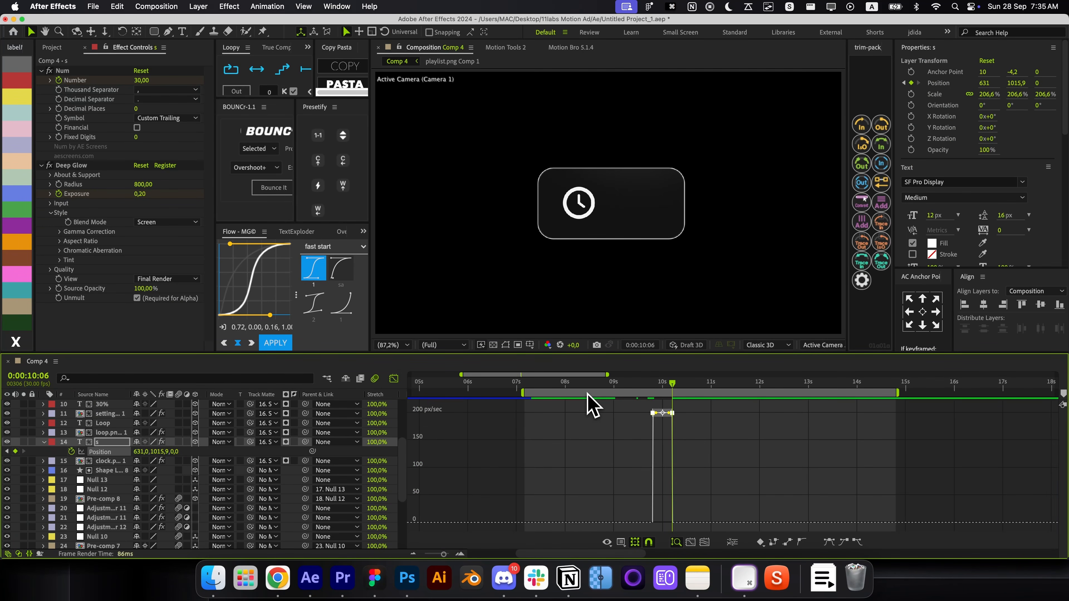
key(F9)
scroll(648, 467, up, 4)
drag(662, 493, 735, 557)
drag(712, 522, 654, 527)
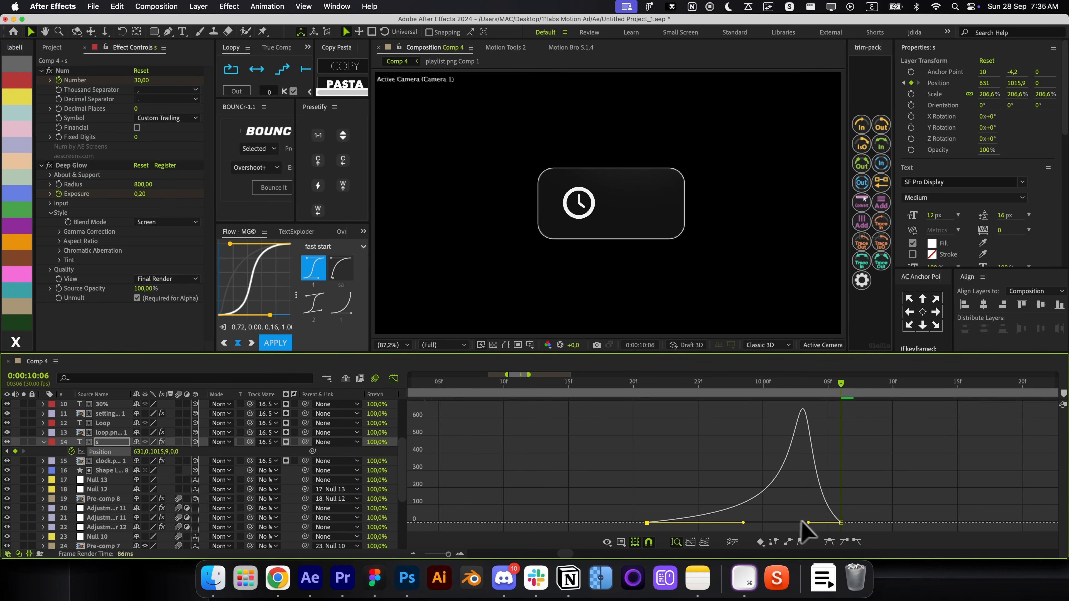
drag(808, 523, 817, 523)
click(394, 378)
Retime the s layer's Position keyframes to run from 0:00:09:24 to about 0:00:10:09, and play back the move
drag(632, 384, 661, 404)
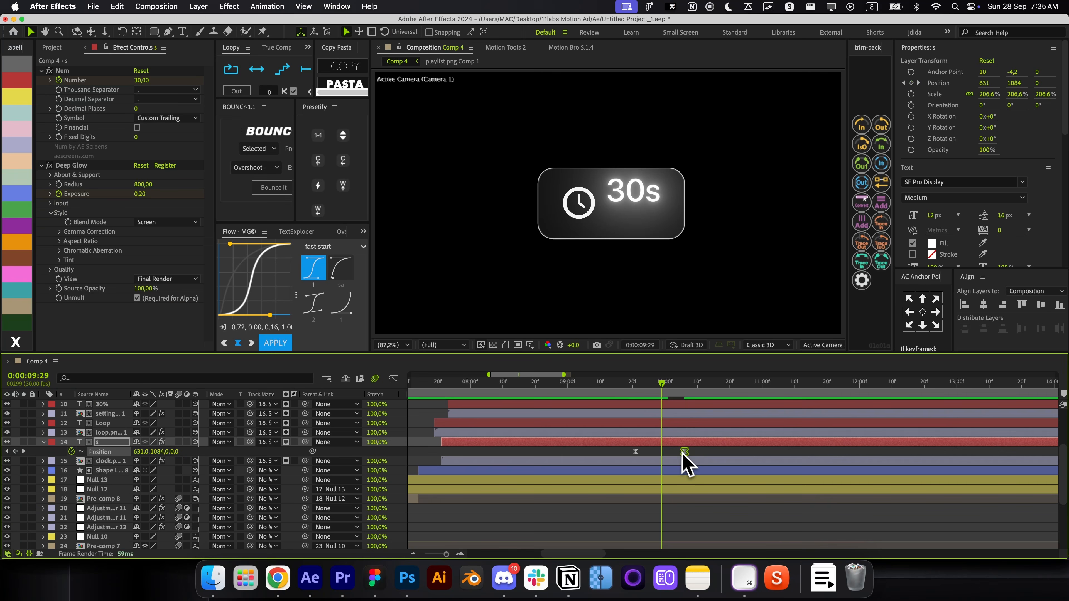
drag(635, 452, 646, 454)
click(657, 455)
drag(638, 391, 684, 410)
drag(684, 452, 694, 454)
click(673, 452)
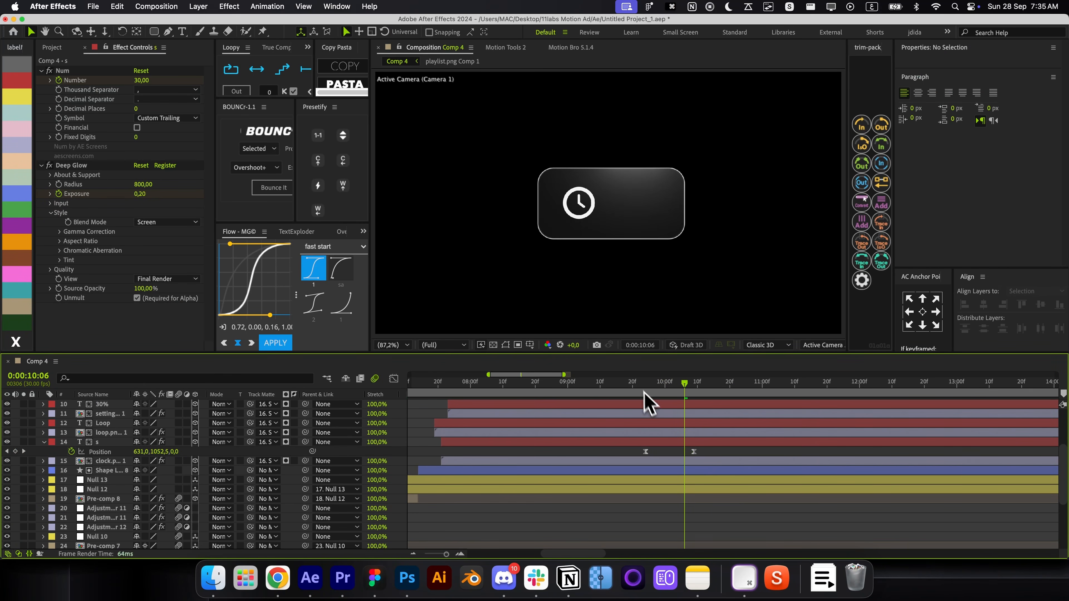
key(space)
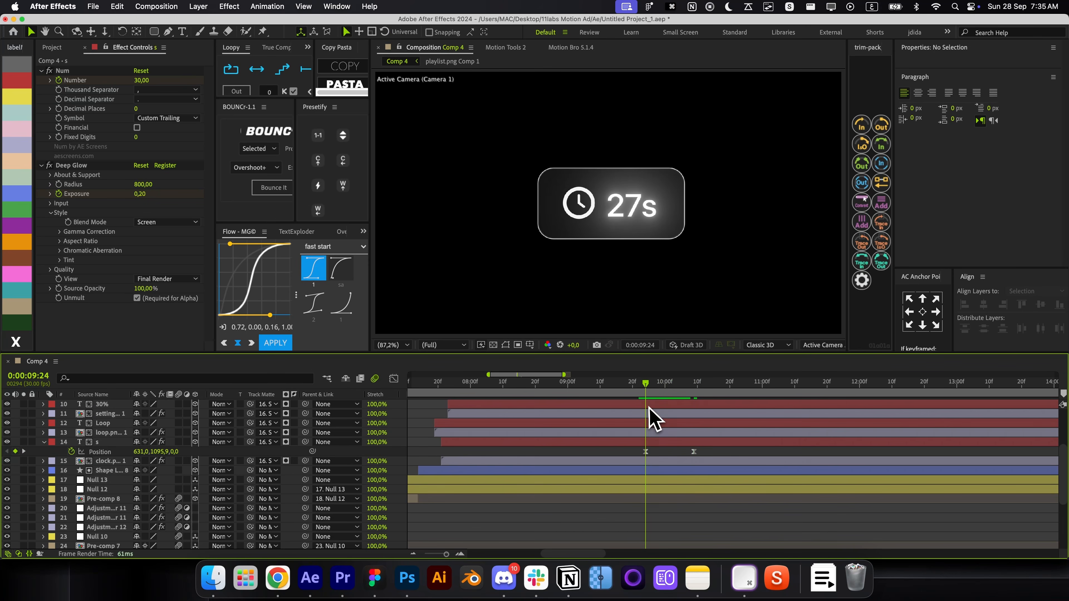
Open the clock precomposition at Comp 4's 0:00:09:16 and add a Rotation keyframe to clock.png at 0:00:01:25
drag(646, 391, 619, 395)
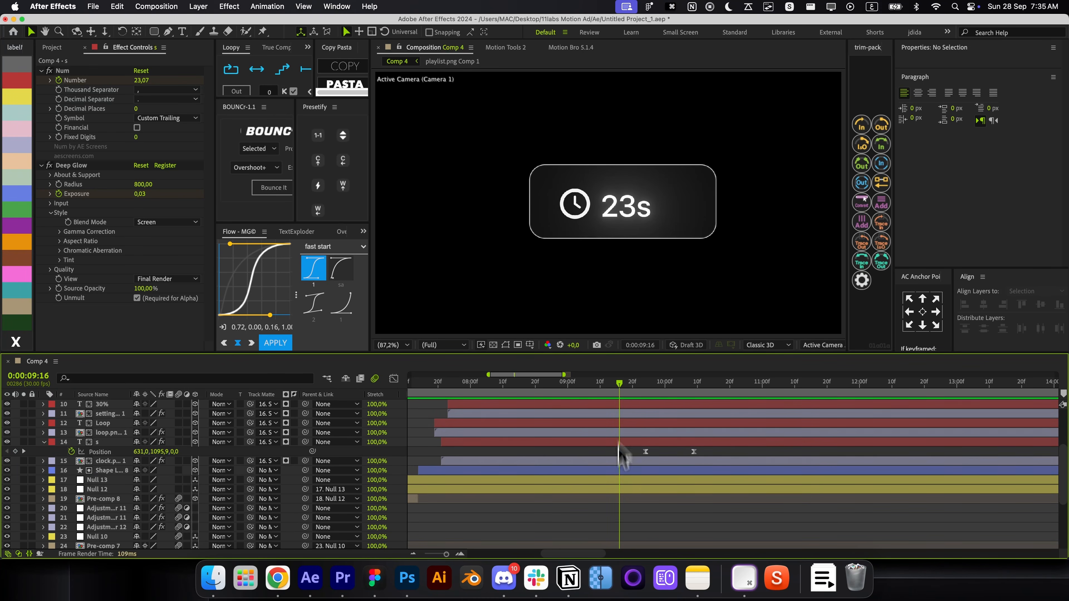
double_click(622, 461)
click(626, 227)
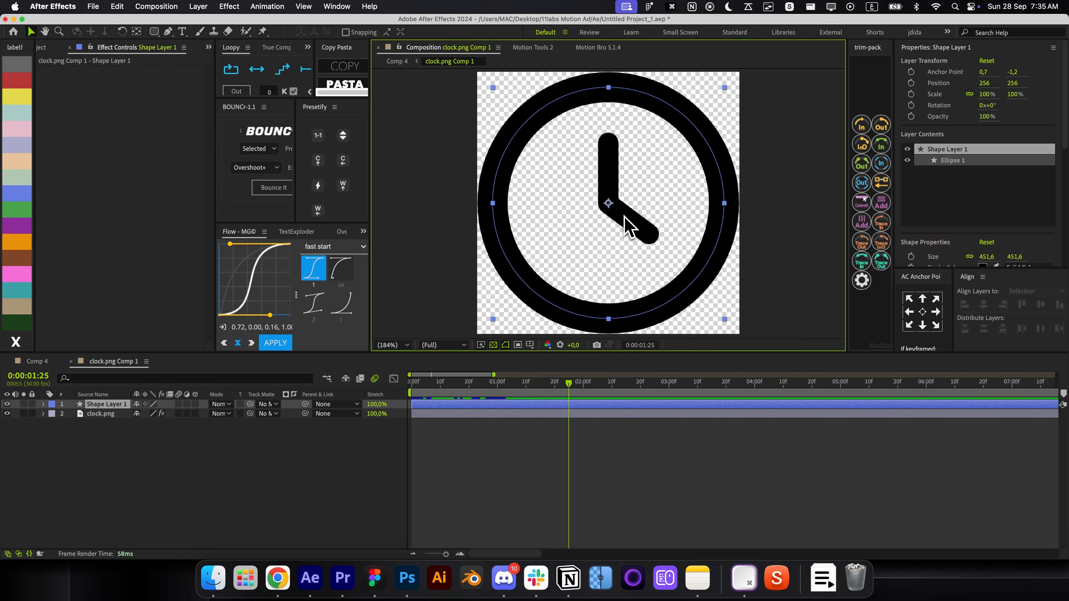
click(484, 414)
key(r)
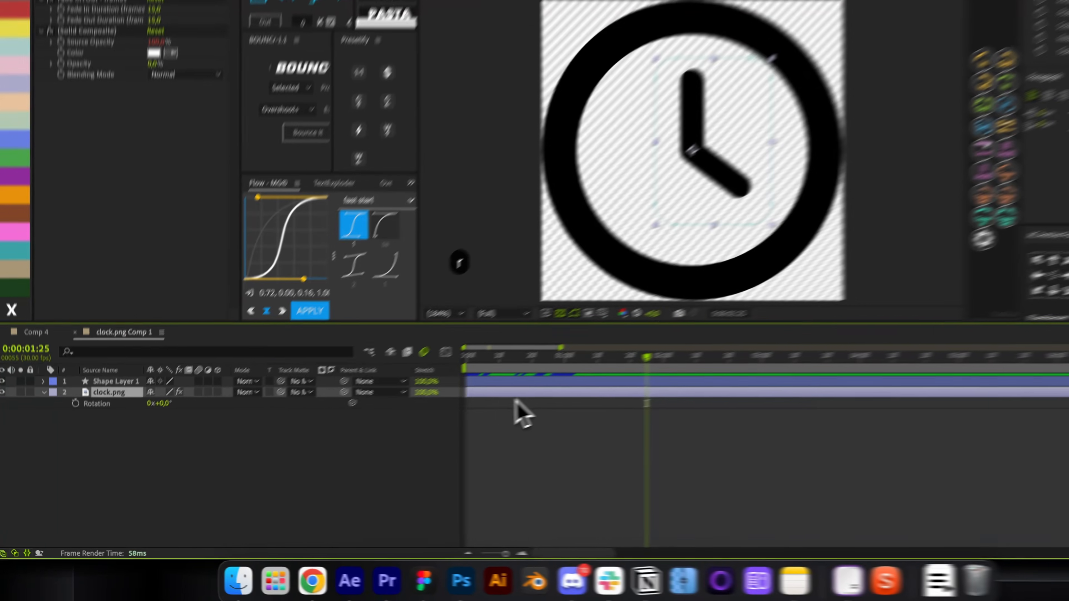
click(71, 423)
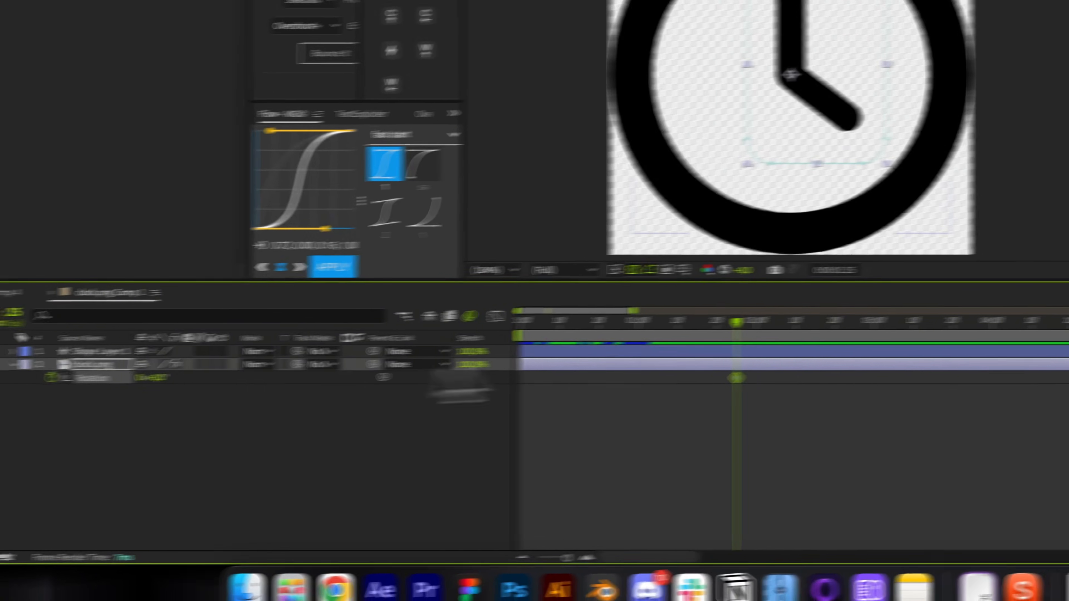
Rotate the clock hands clockwise to about 98.2° at 0:00:02:15
key(super+shift+Right)
key(super+shift+Right)
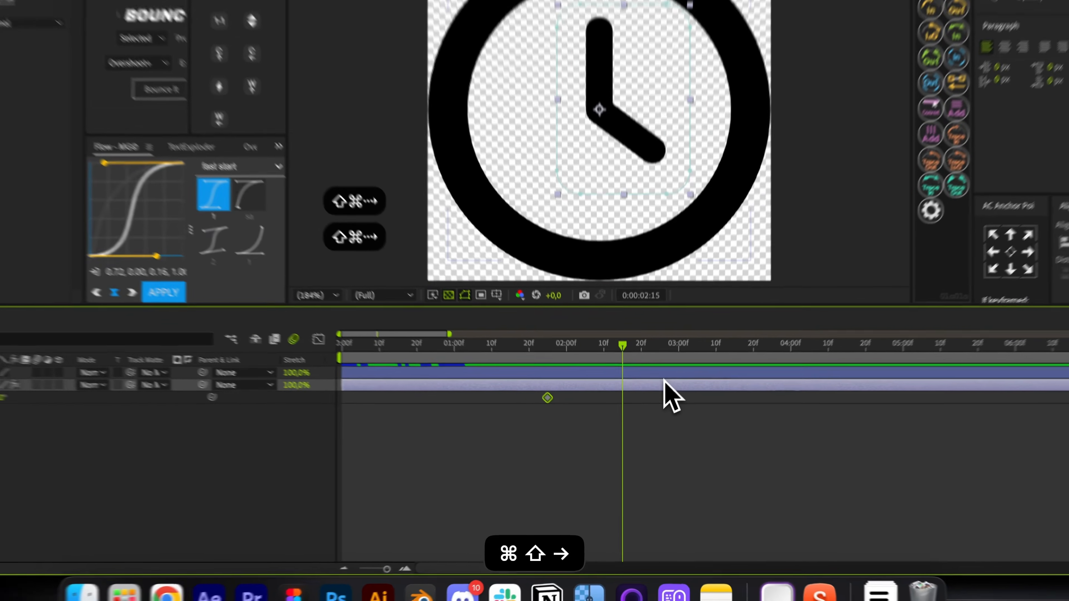
key(w)
drag(647, 244, 543, 285)
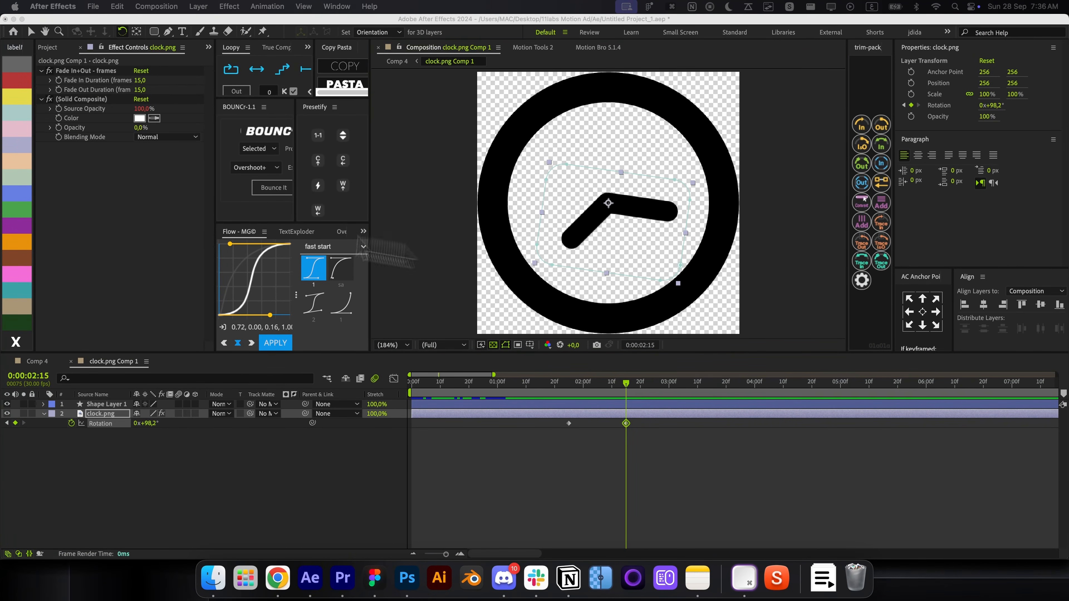
Easy ease both Rotation keyframes of clock.png and preview the turning hands from 0:00:01:25
drag(641, 445, 549, 422)
key(F9)
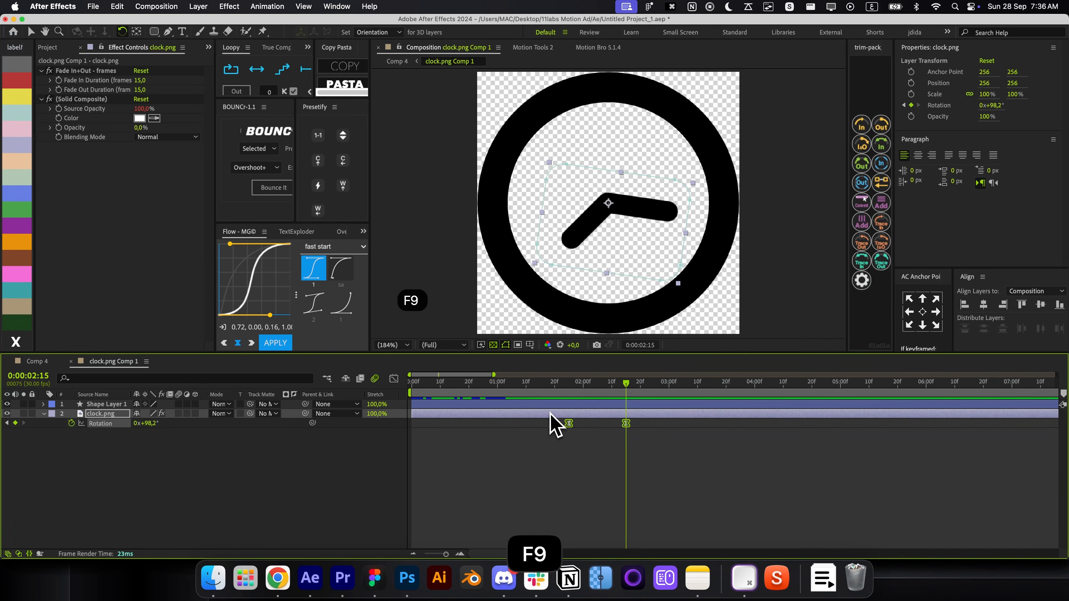
drag(596, 386, 568, 386)
click(618, 449)
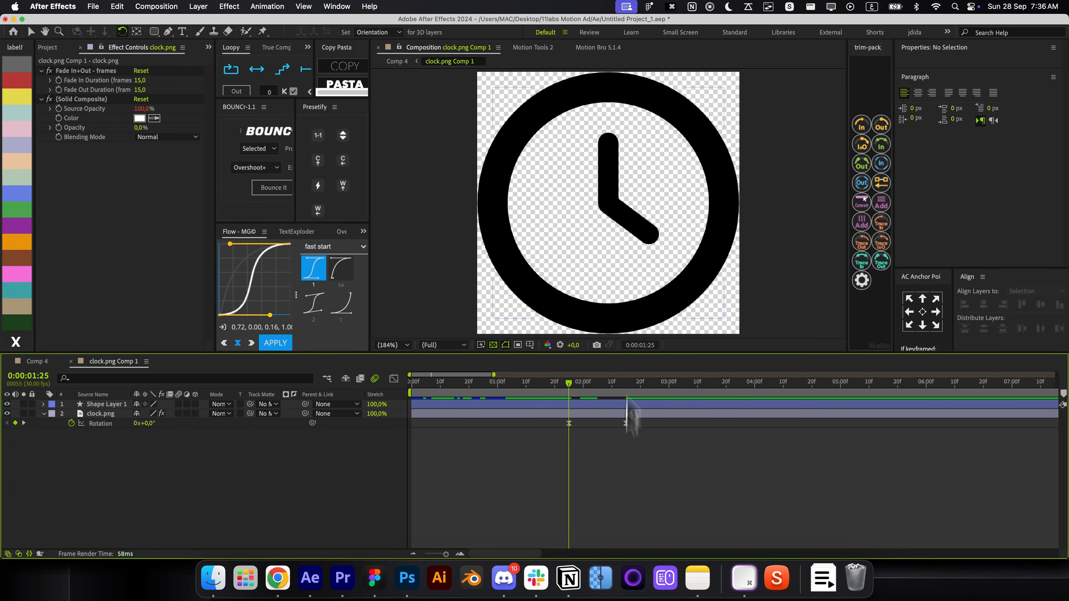
key(space)
Increase the clock composition's height to 697 px, keeping its width at 512 px
drag(641, 145, 627, 228)
key(super+k)
drag(286, 353, 389, 392)
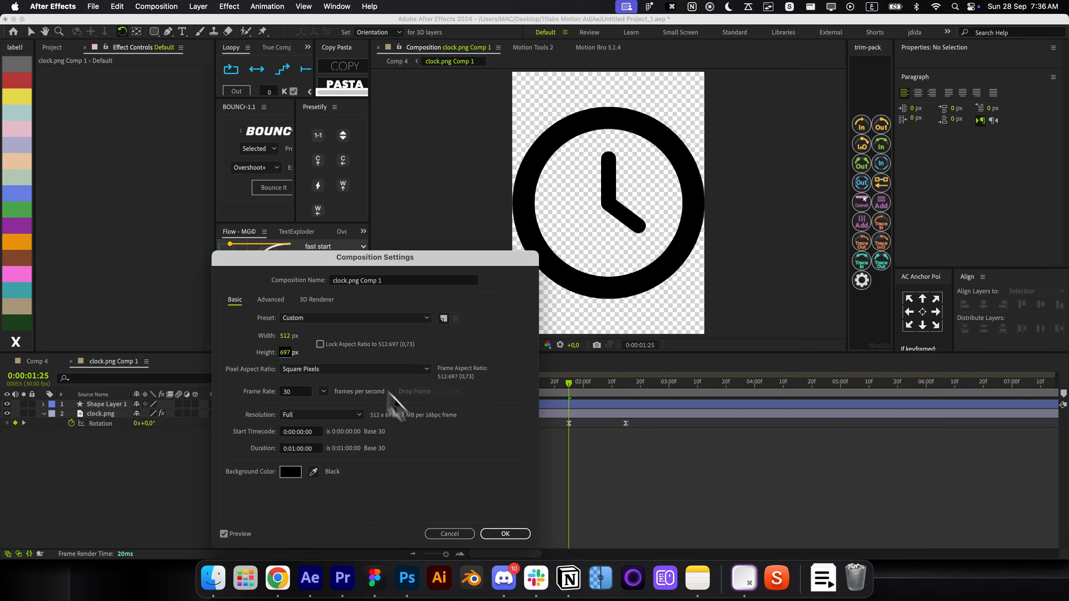
click(507, 534)
Draw a short horizontal line above the clock ring with the Pen tool as a separate shape layer
key(g)
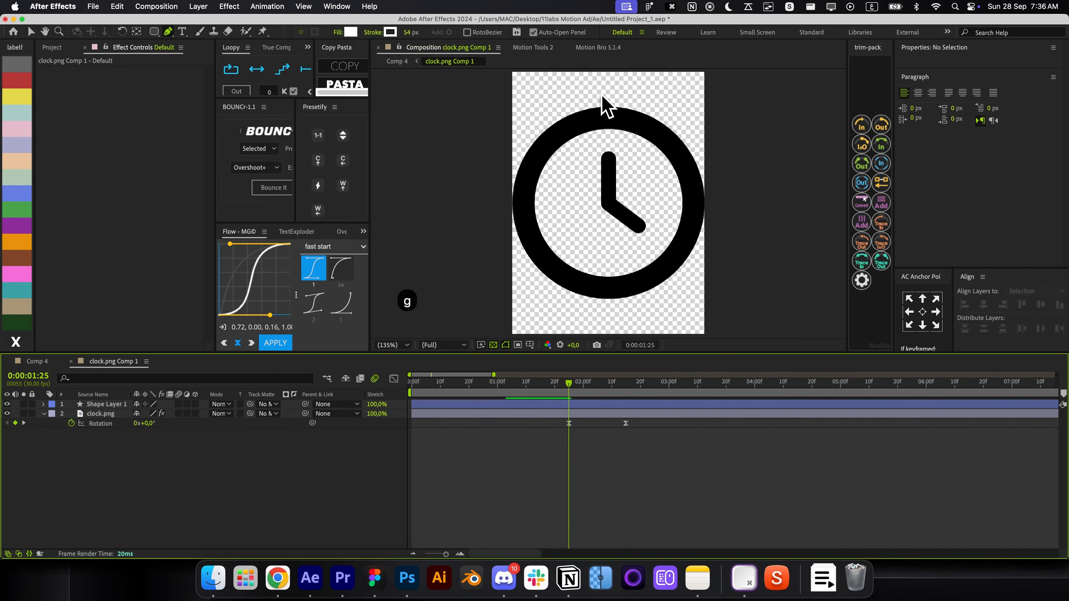
scroll(589, 95, up, 2)
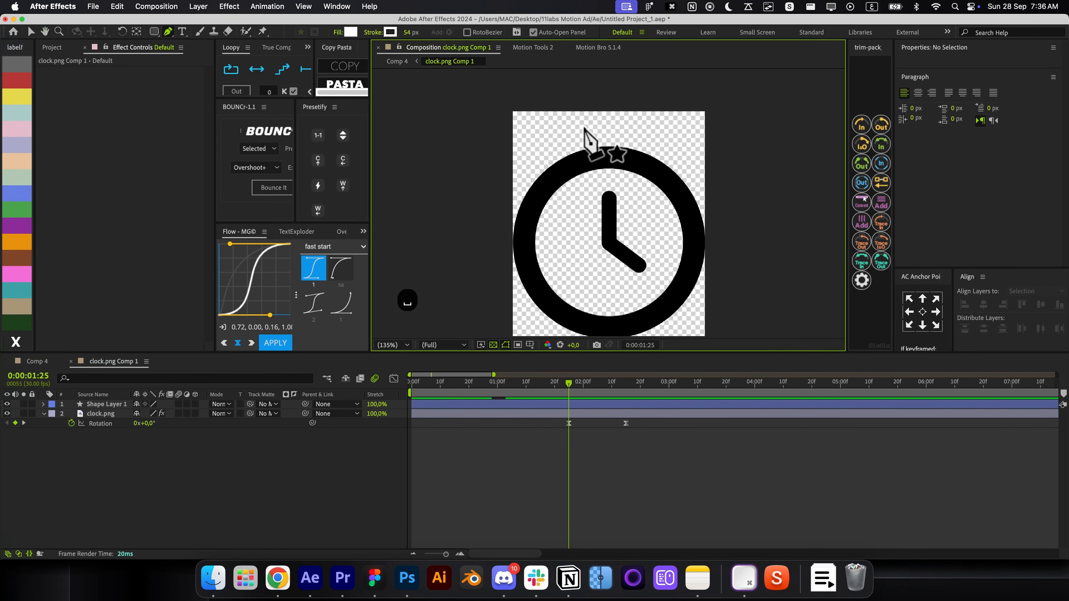
click(553, 127)
click(643, 126)
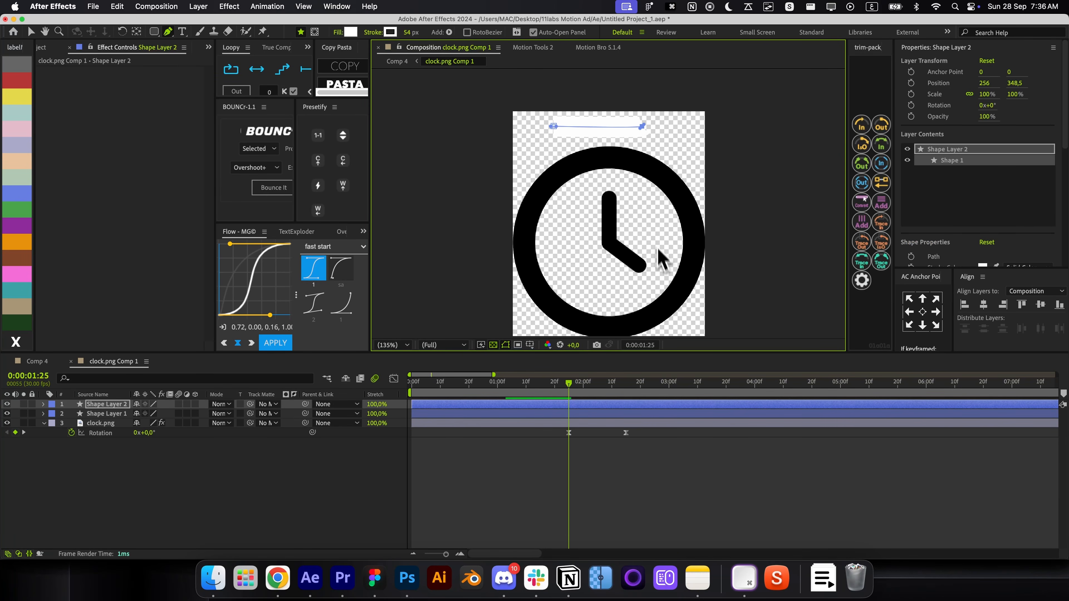
key(super+z)
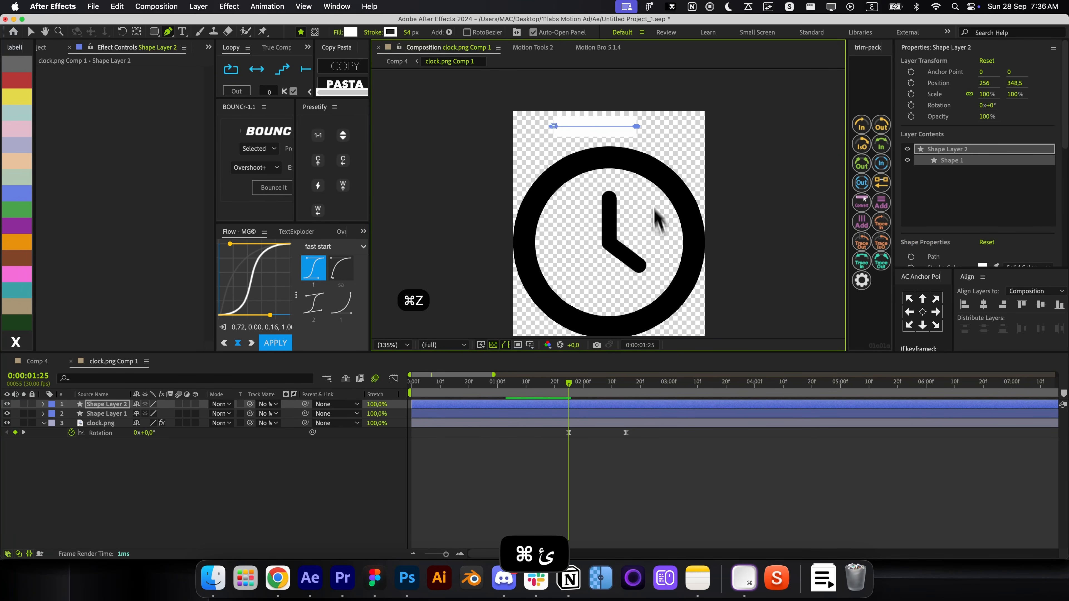
key(super+z)
click(638, 126)
click(664, 444)
key(v)
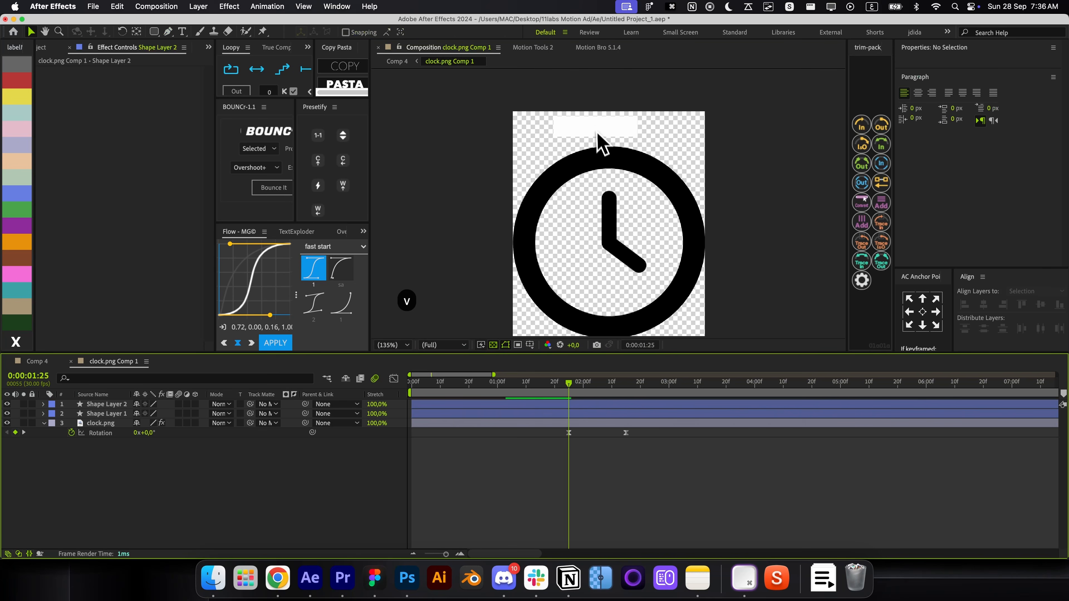
Match the stroke of the line above the clock to the ring's black and give it round caps
click(595, 130)
click(599, 131)
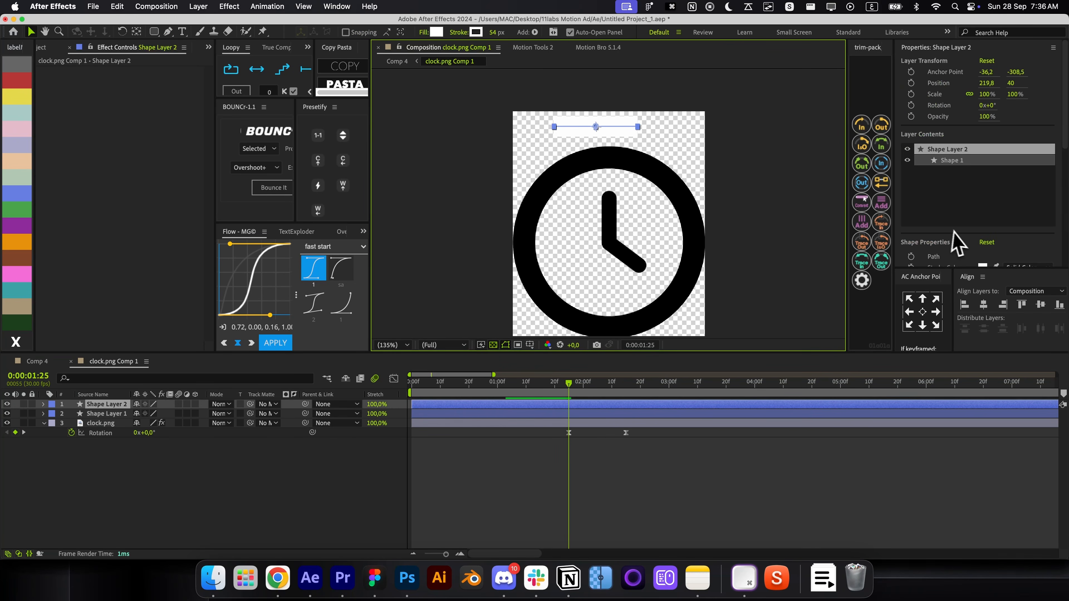
scroll(961, 243, down, 2)
click(995, 222)
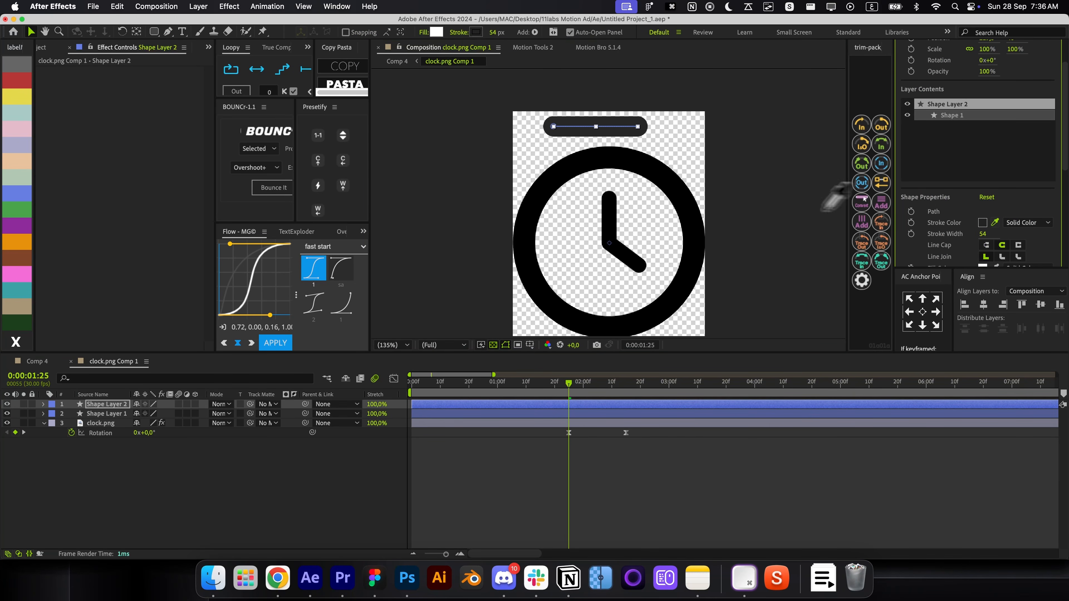
click(699, 222)
click(835, 463)
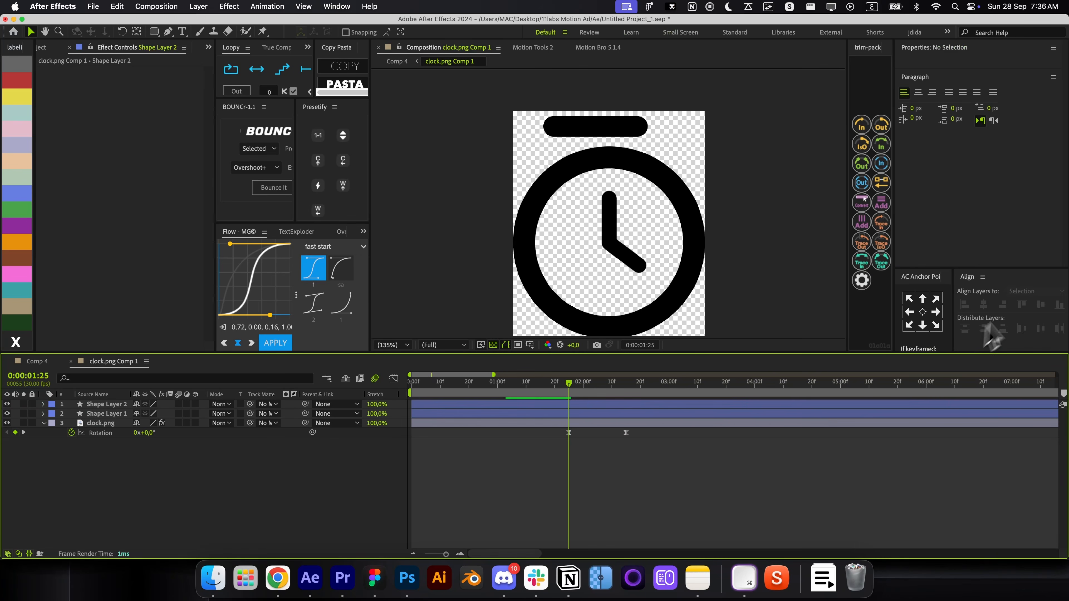
Centre the bar horizontally in the composition and make its layer grow in from the middle with a trim starting at 0:00:01:25
click(749, 404)
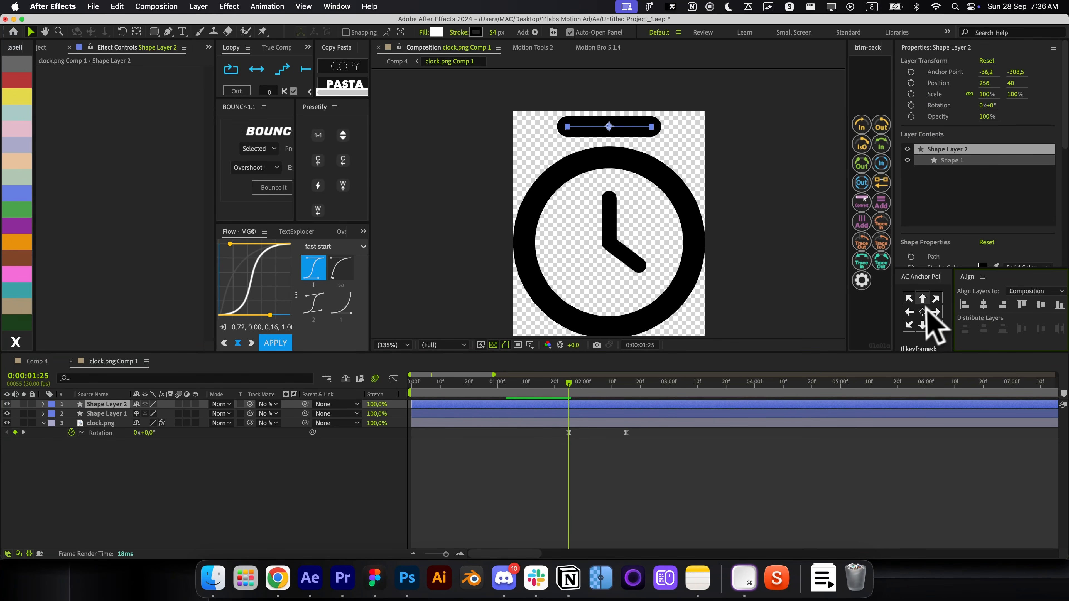
key(bracketleft)
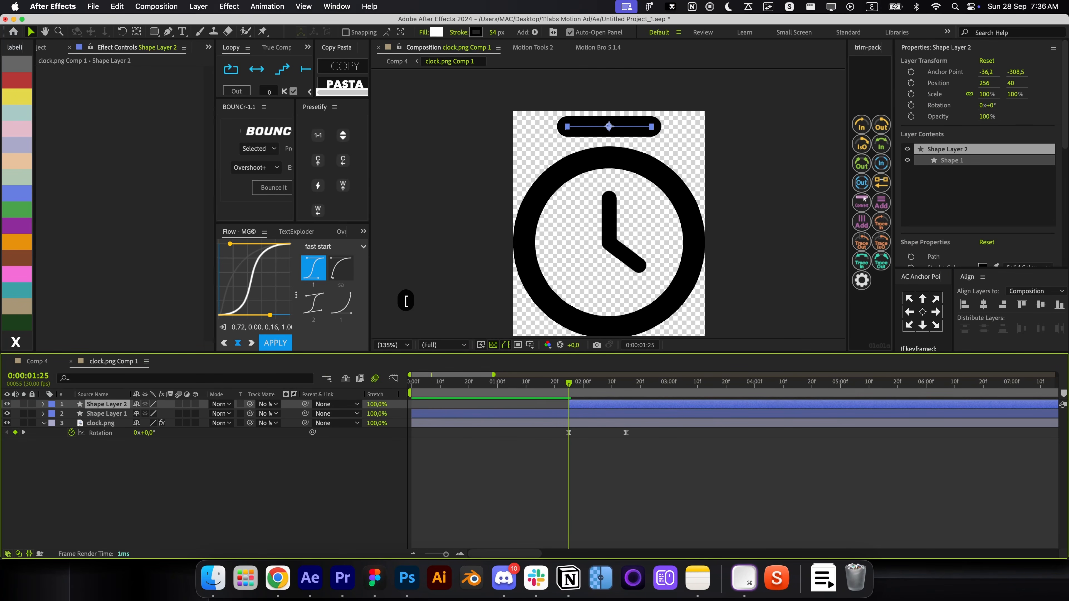
click(879, 149)
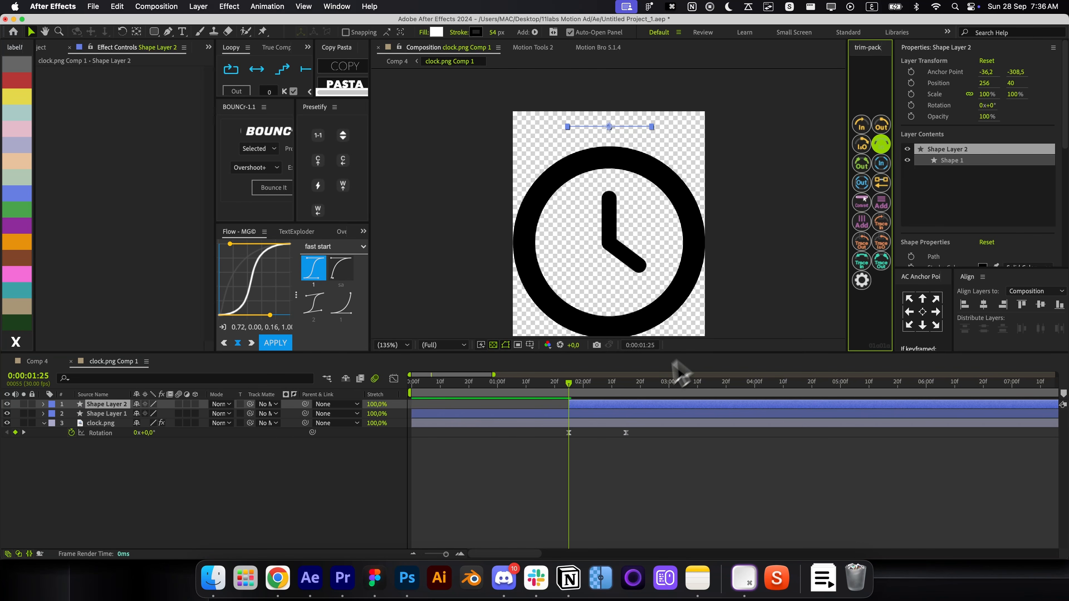
Move the bar's ending trim keyframes to about 0:00:02:12 and the hands' last Rotation keyframe to about 0:00:02:16
key(u)
drag(671, 412, 663, 418)
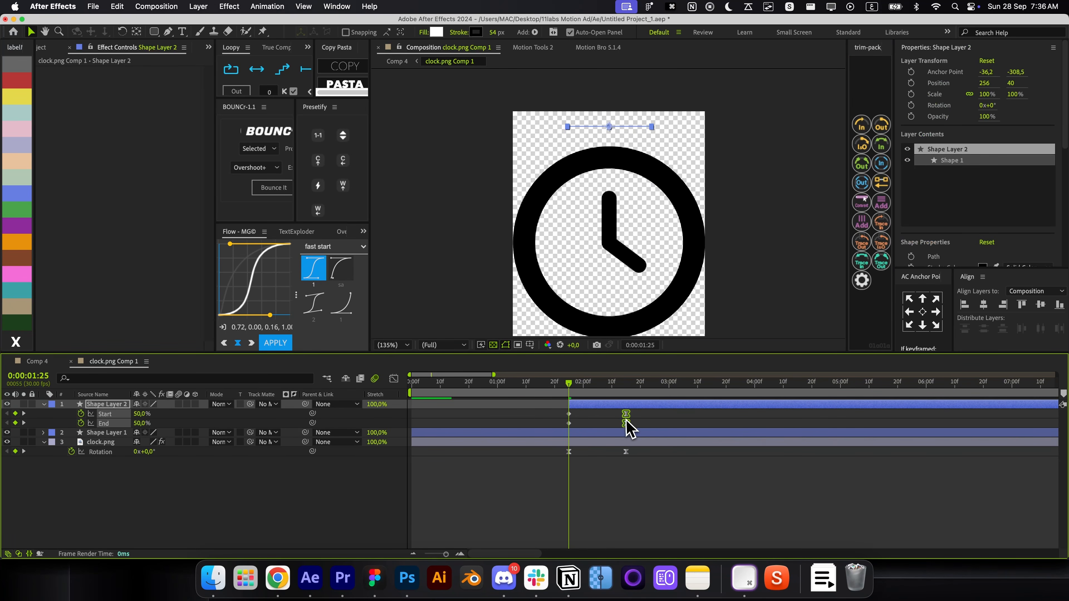
click(603, 424)
drag(573, 394, 643, 394)
drag(635, 411, 619, 453)
click(626, 457)
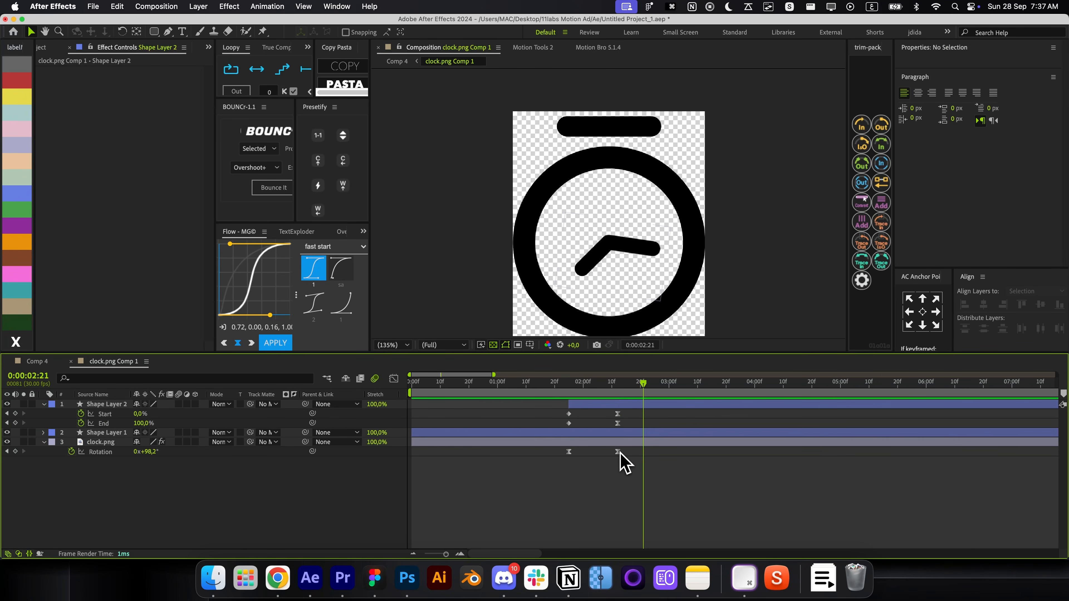
drag(620, 453, 631, 452)
Easy ease the bar's Start and End keyframes and add a time-reversed copy of them at 0:00:02:21
drag(632, 411, 561, 434)
key(super+c)
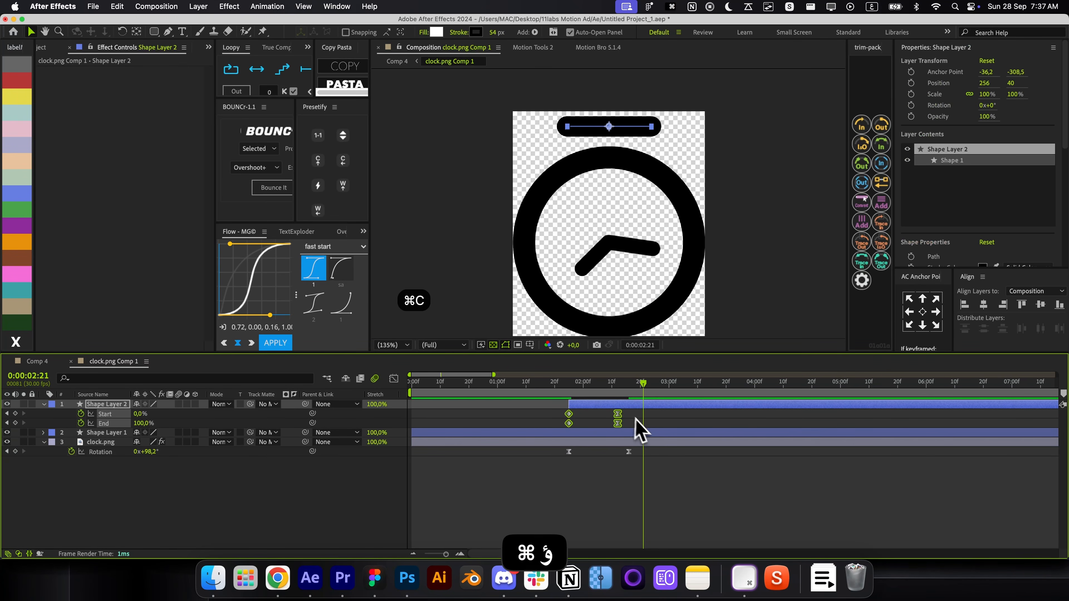
key(F9)
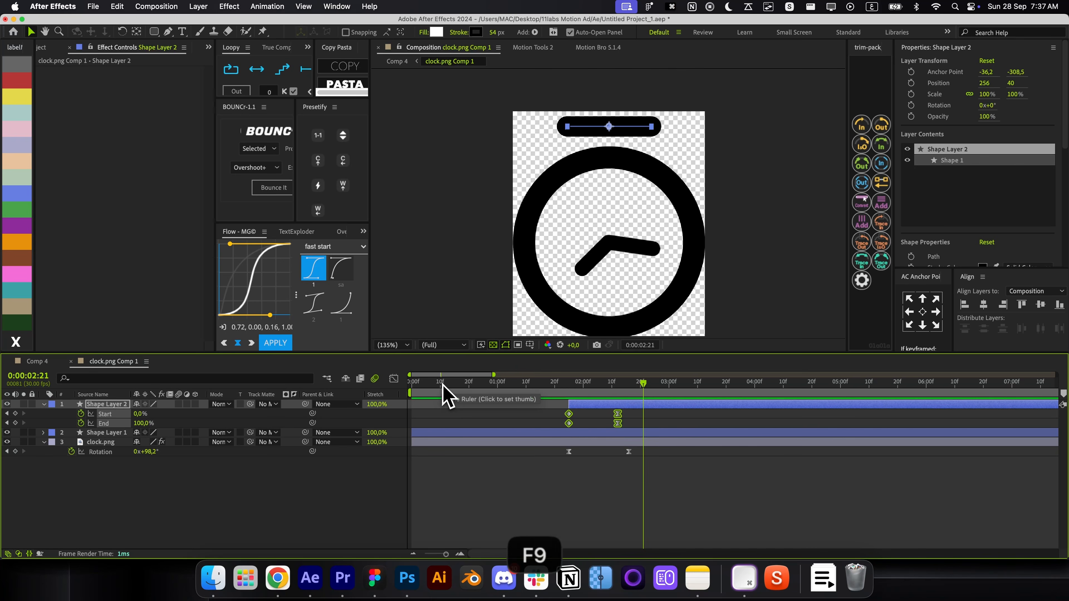
key(super+v)
right_click(643, 414)
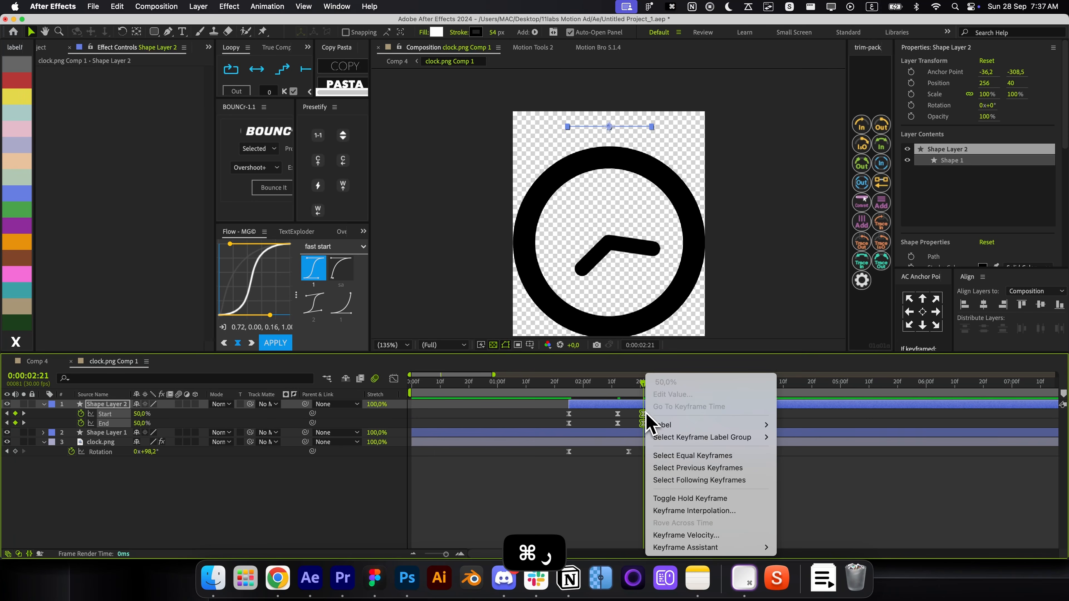
mouse_move(728, 547)
click(800, 557)
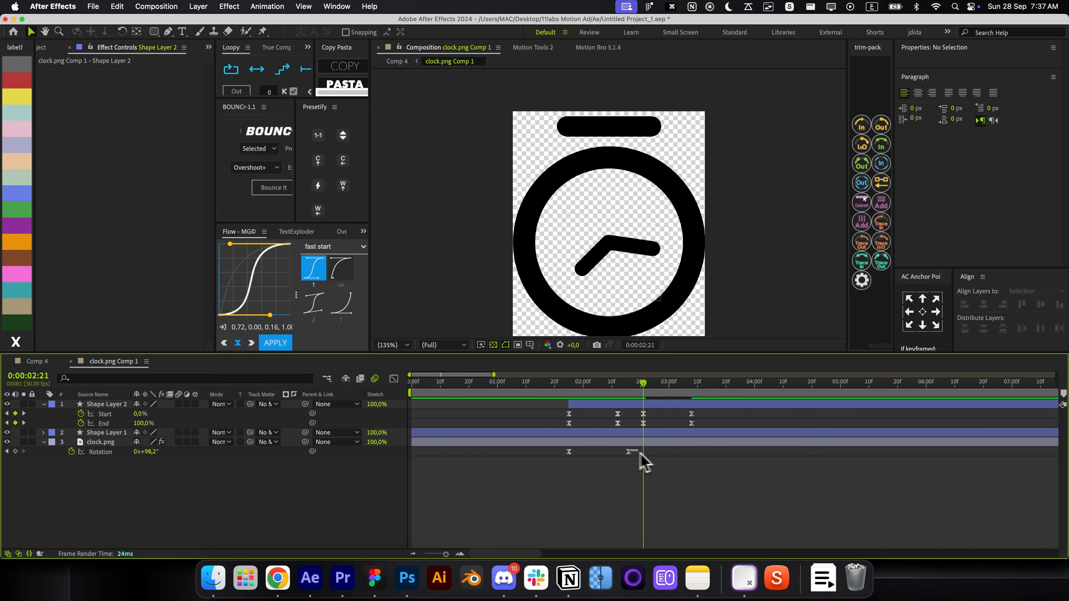
Split the ring layer at 0:00:02:21 and apply a trim-out animation to its second part
click(643, 436)
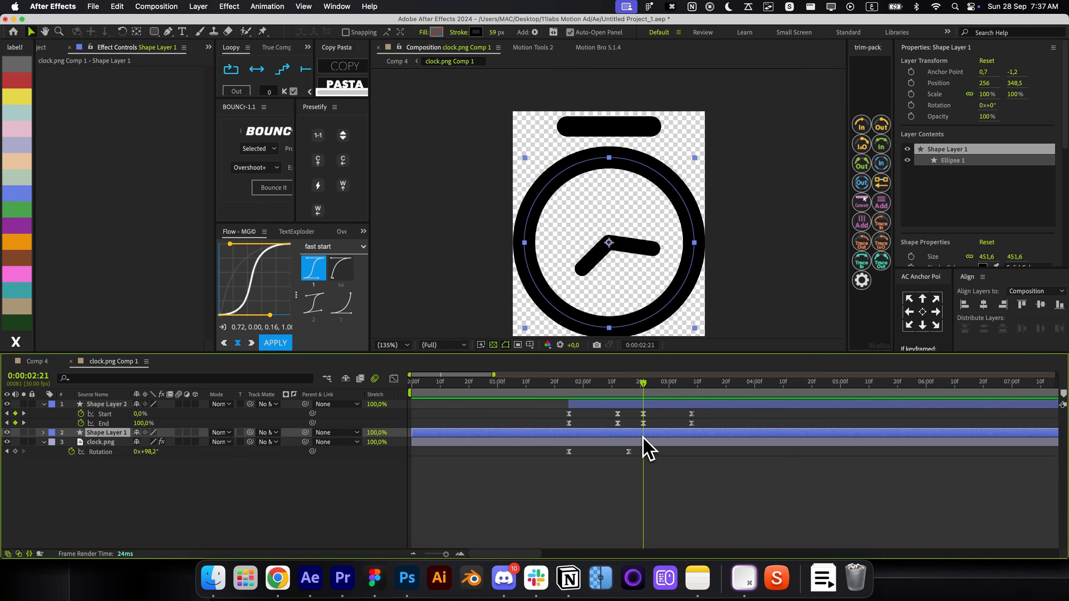
key(u)
click(654, 441)
click(660, 432)
key(ctrl+shift+d)
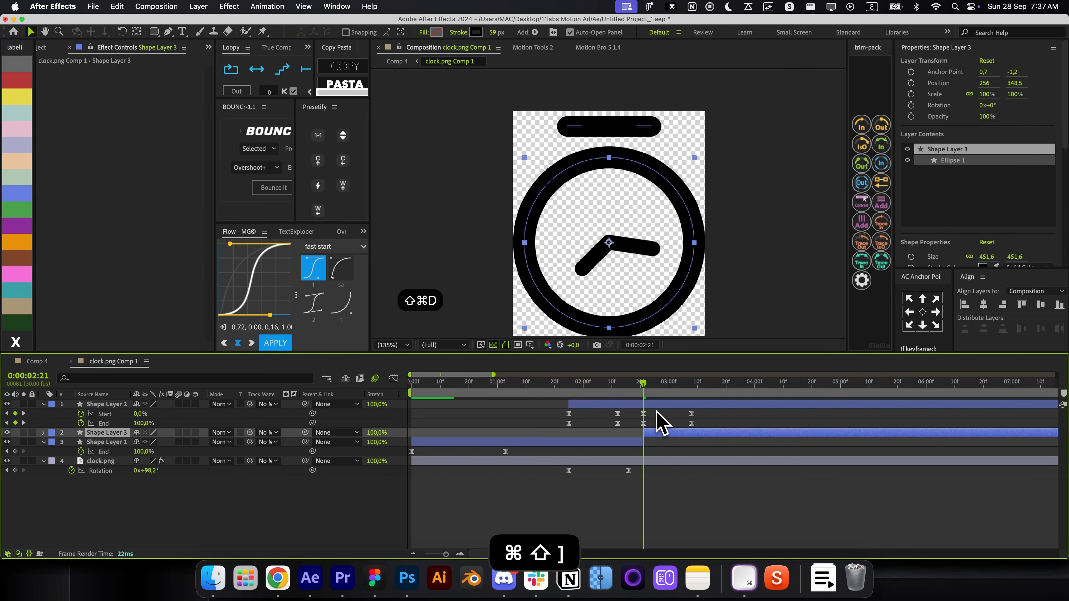
click(861, 200)
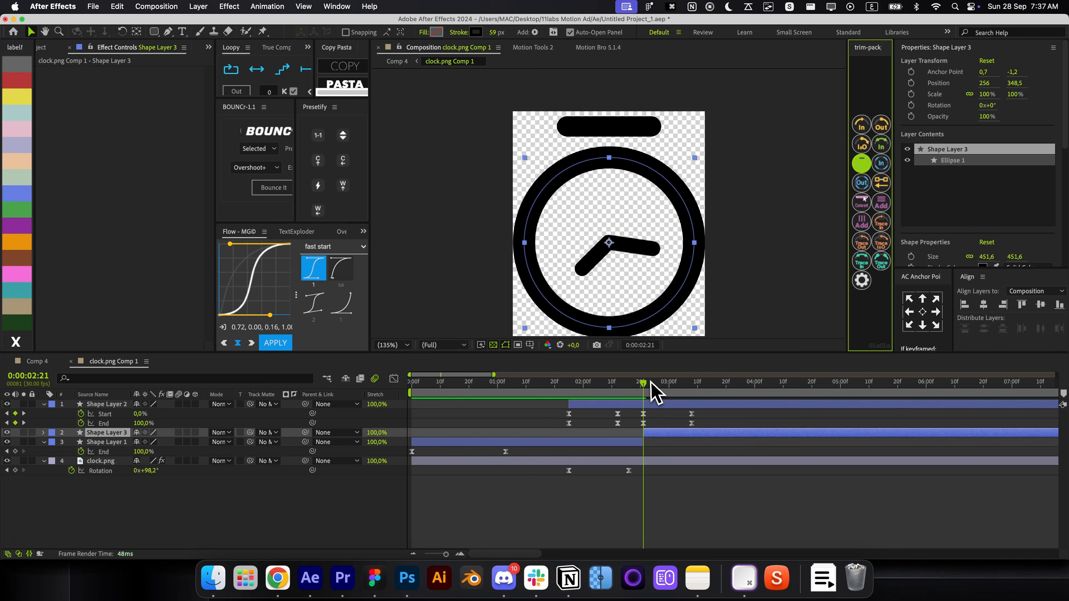
End the ring's trim-out at 0:00:03:08, easy ease both of its End keyframes and preview the disappearing ring
drag(651, 383, 693, 388)
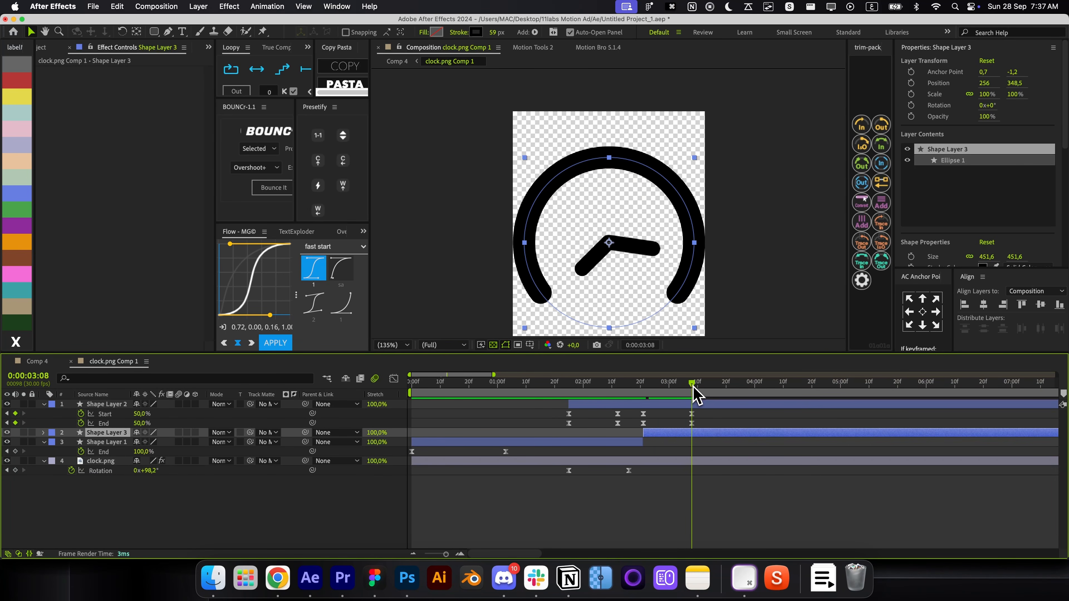
key(u)
drag(738, 453, 642, 465)
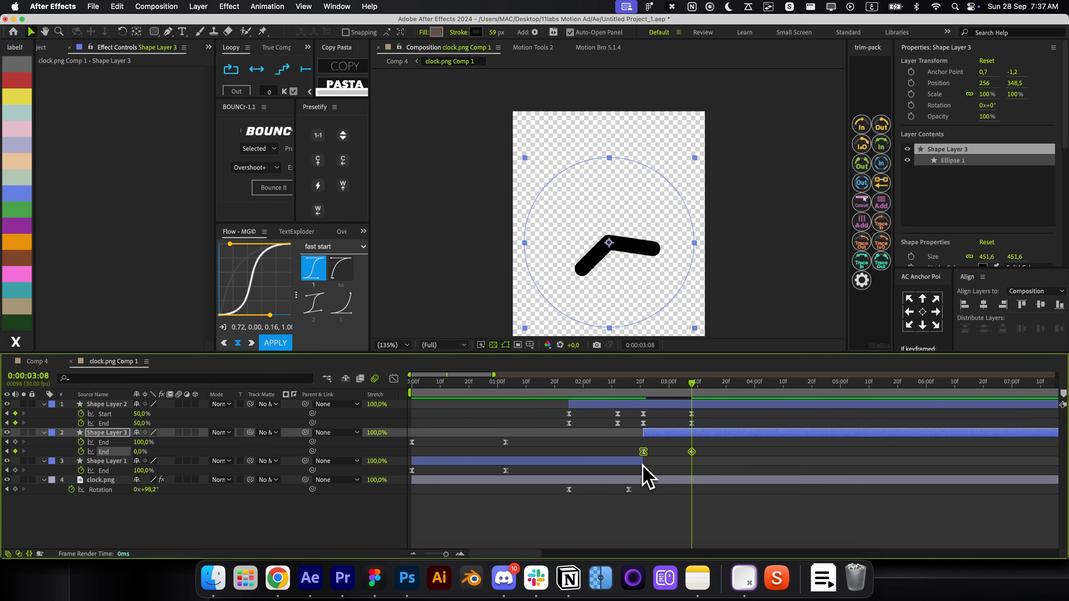
key(F9)
click(680, 507)
click(655, 393)
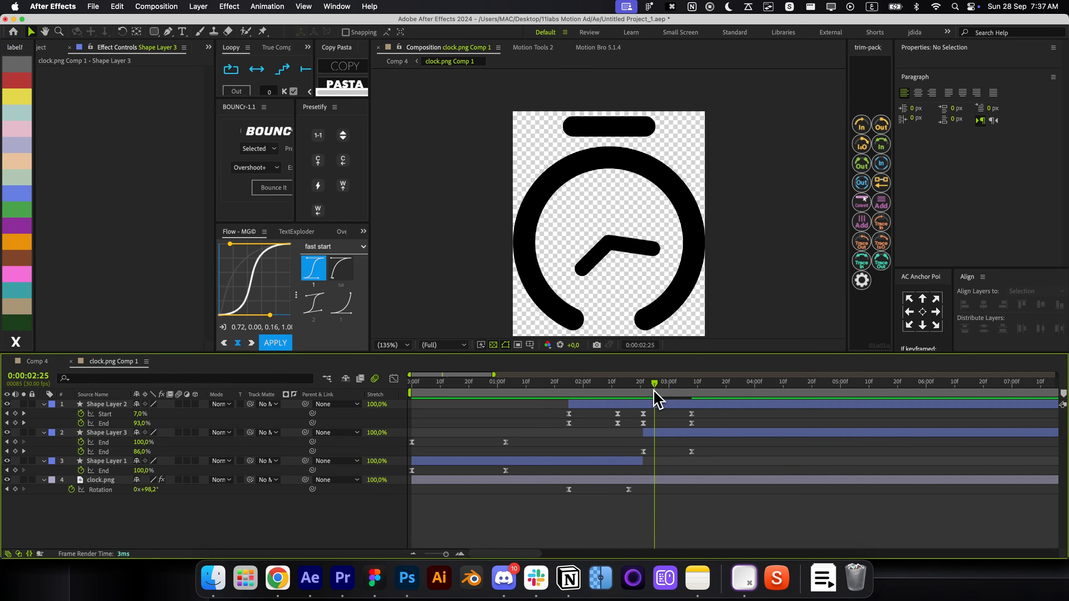
drag(654, 392, 699, 407)
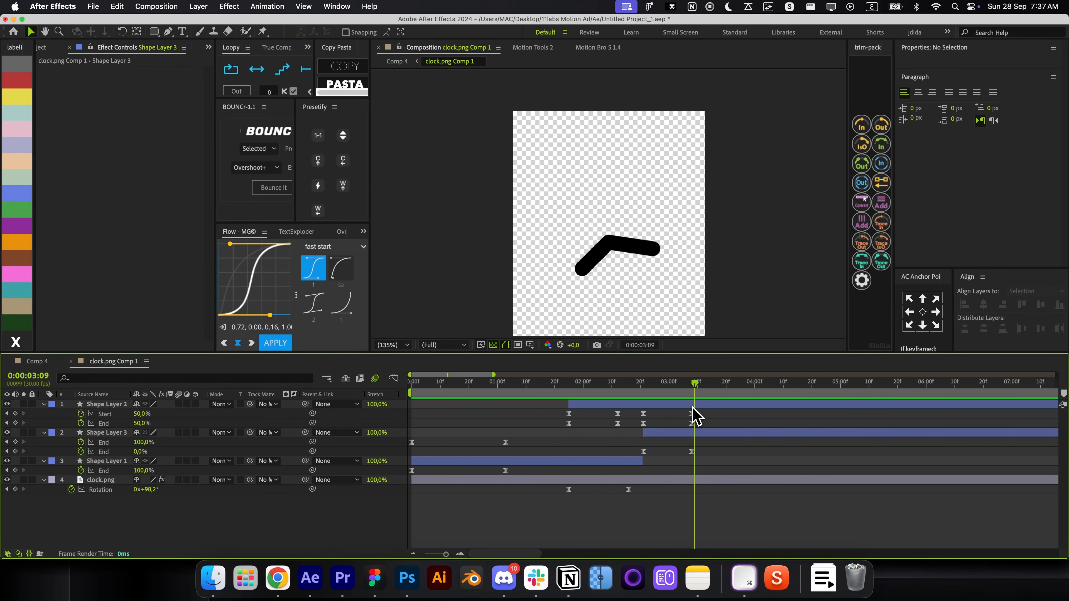
At 0:00:02:27, trace the clock hands with a two-segment Pen path running from one tip through the pivot to the other tip
click(657, 477)
click(645, 391)
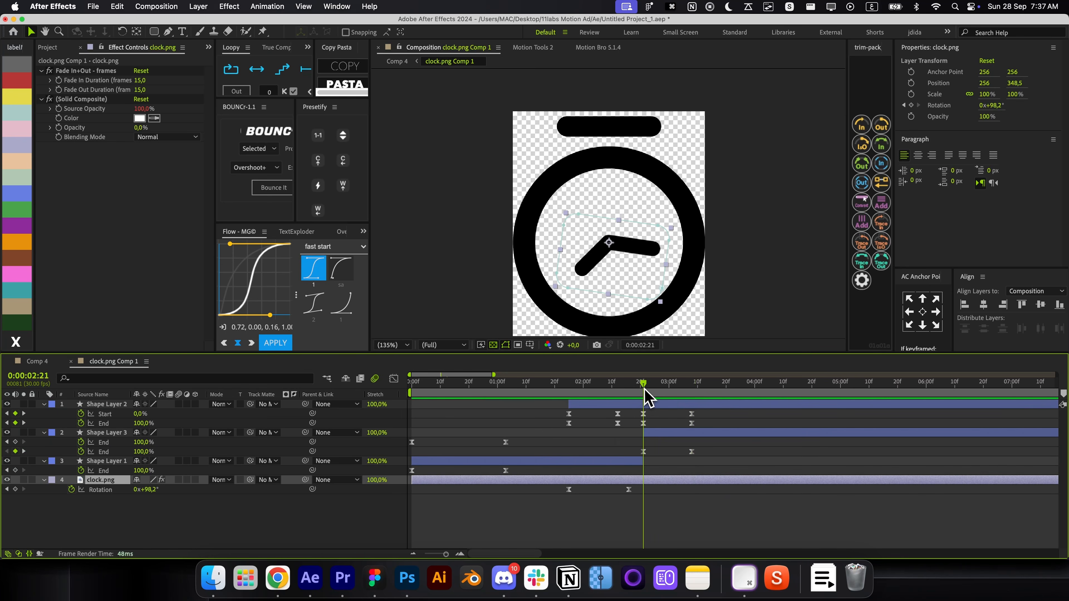
key(g)
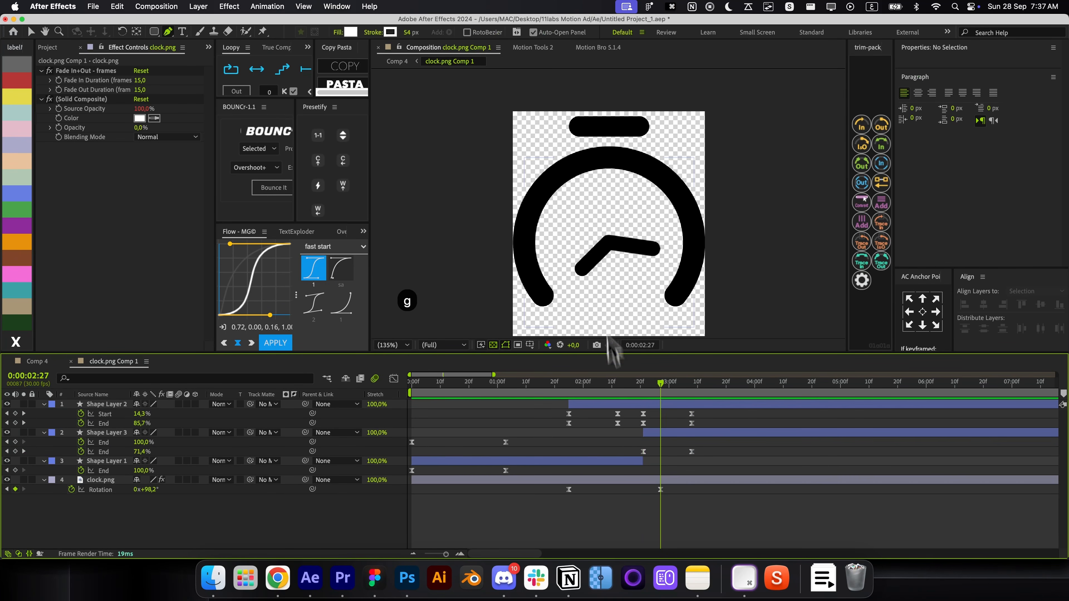
scroll(600, 260, up, 1)
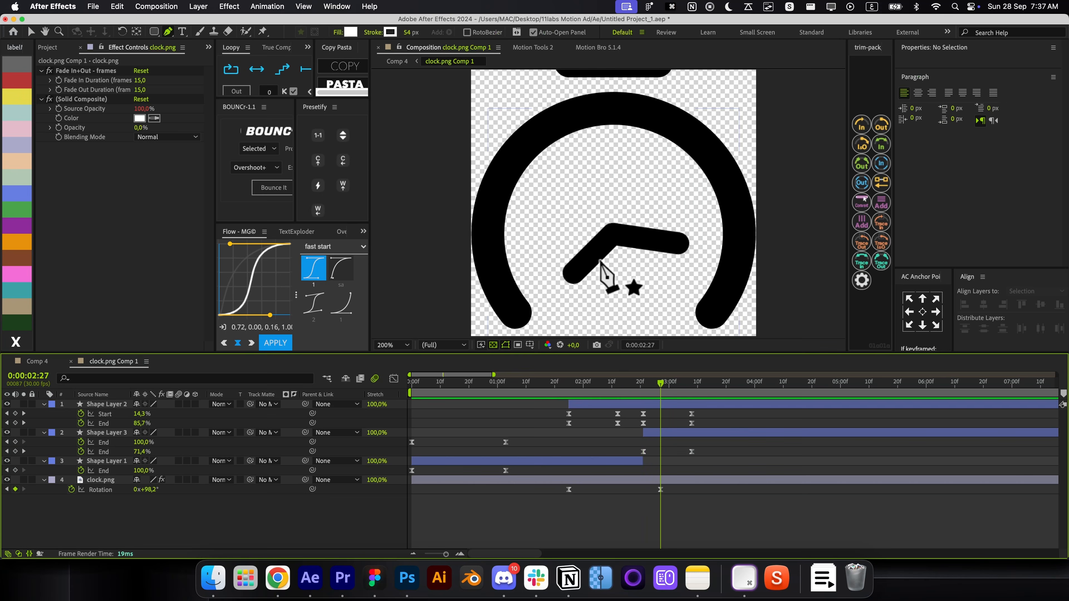
click(689, 246)
click(617, 235)
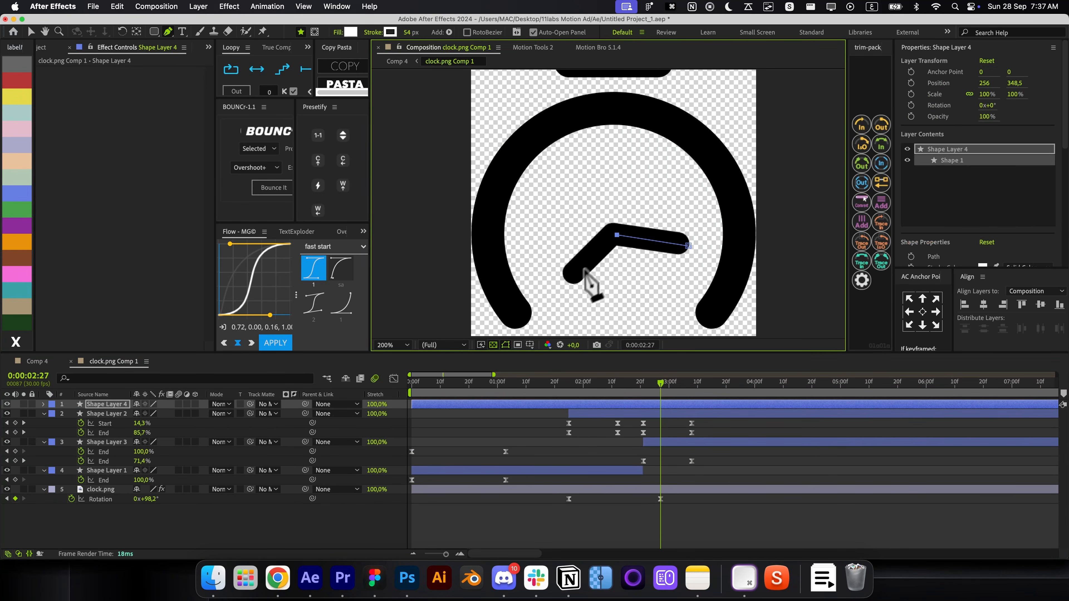
click(567, 280)
Style the traced hands with no fill, a stroke in the ring's black and round caps
alt+click(353, 34)
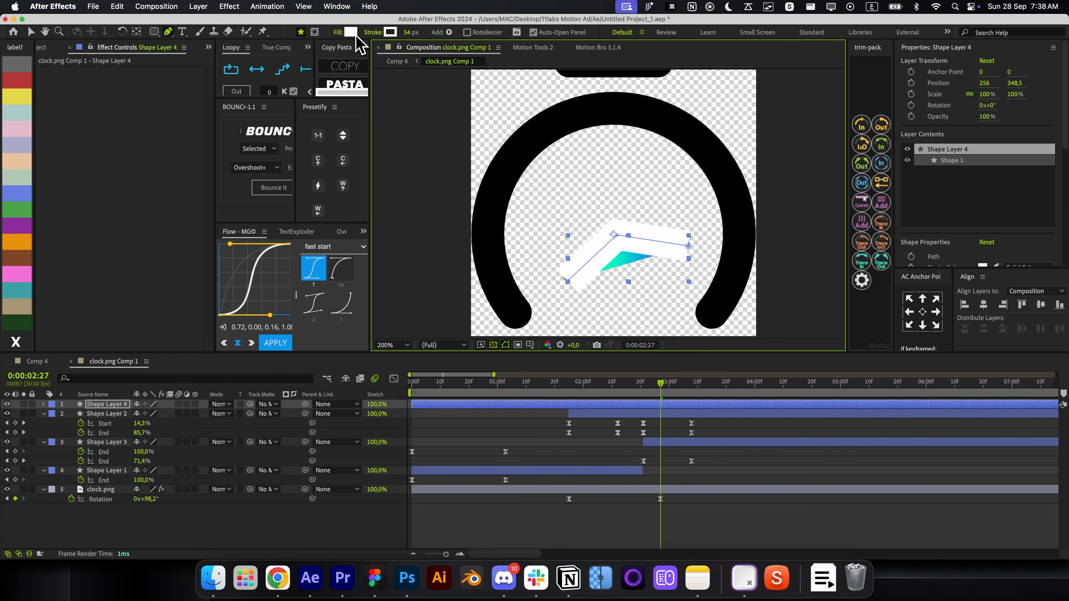
alt+click(354, 35)
alt+click(355, 35)
key(r)
key(r)
click(996, 265)
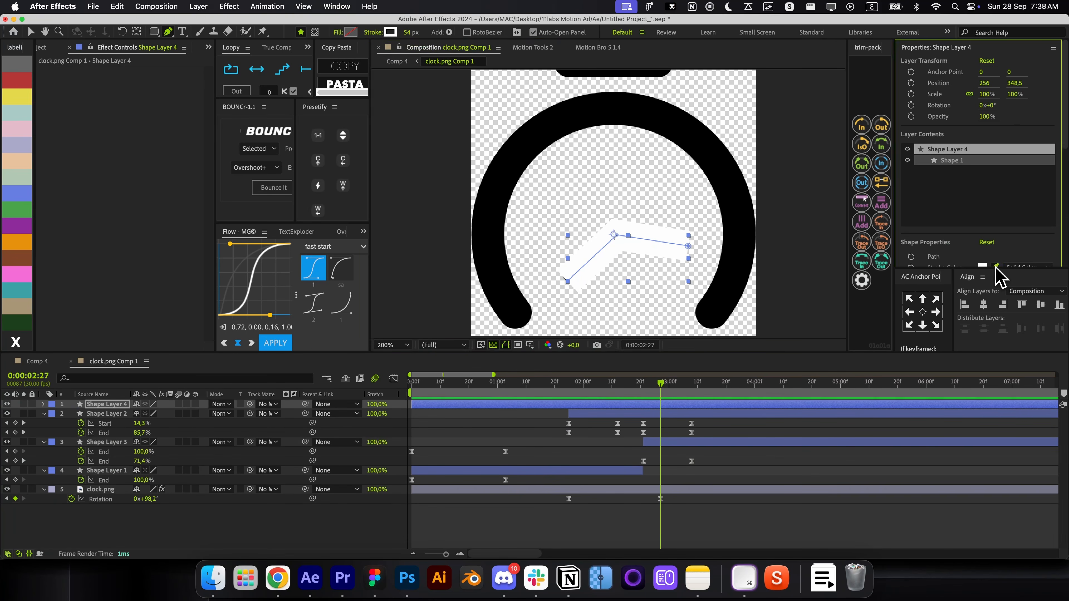
click(733, 211)
scroll(926, 217, down, 3)
click(999, 247)
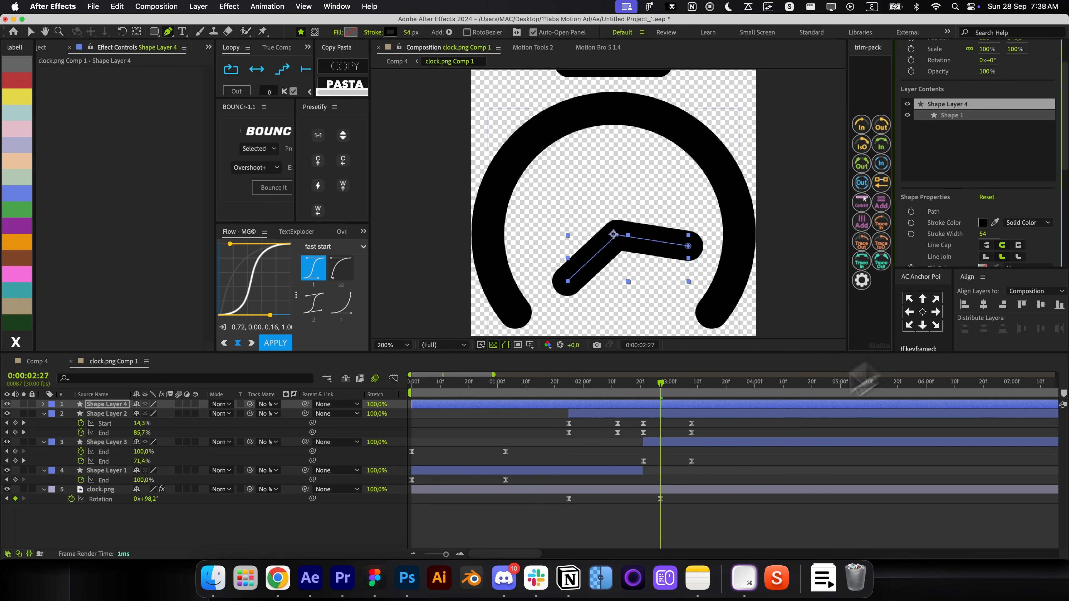
Scale the traced hands down to about 83.6% to fit the original hands and delete the clock.png layer
key(v)
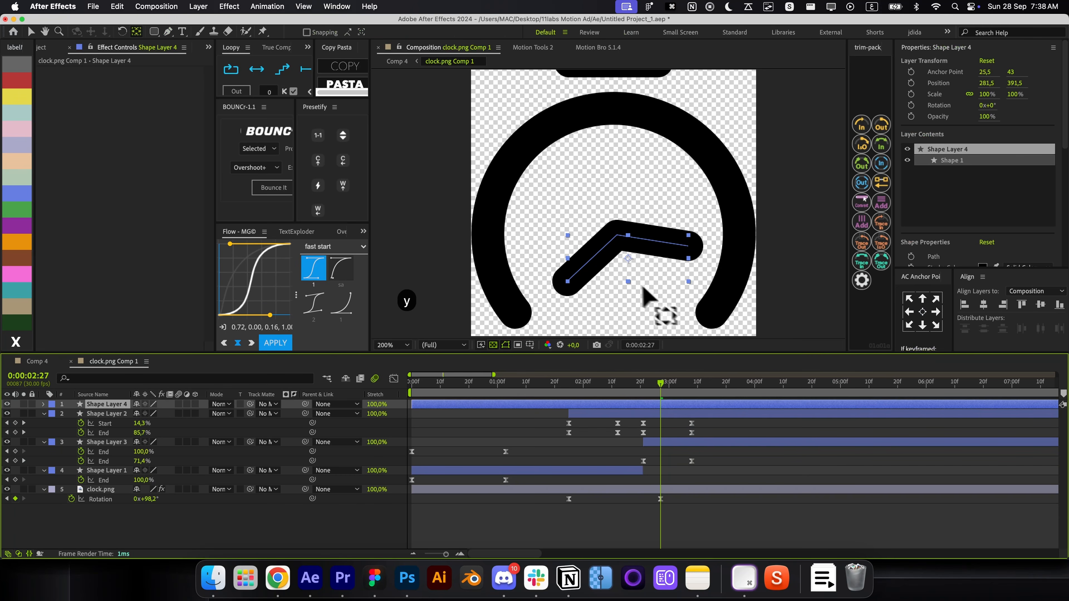
drag(692, 281, 674, 280)
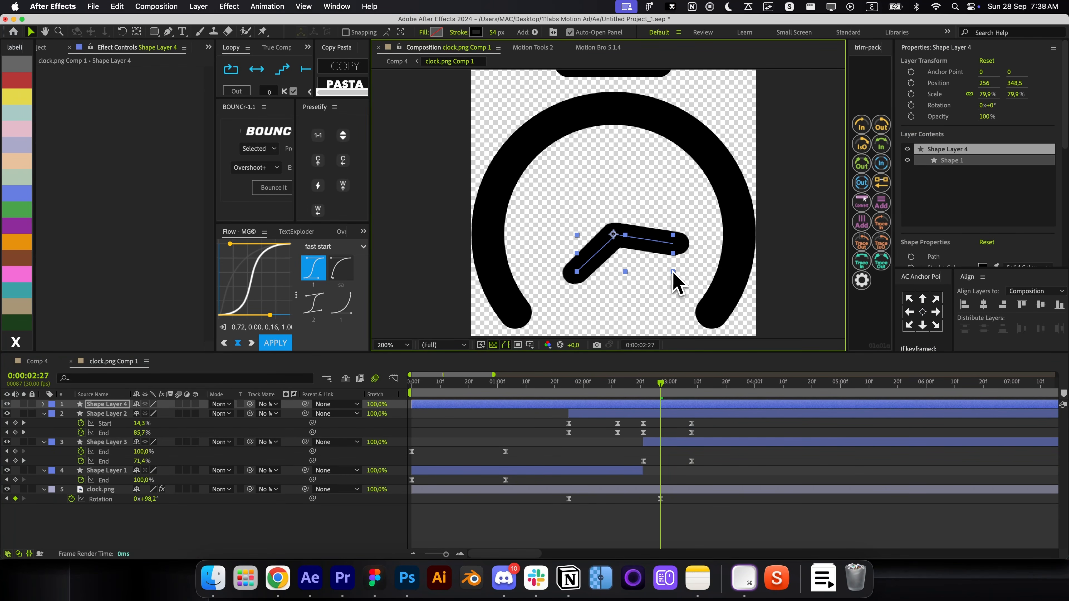
key(BackSpace)
Animate the clock hands rotating from -100° at 0:00:01:25 back to 0° just after 0:00:03:00, with easy-eased keyframes
click(592, 403)
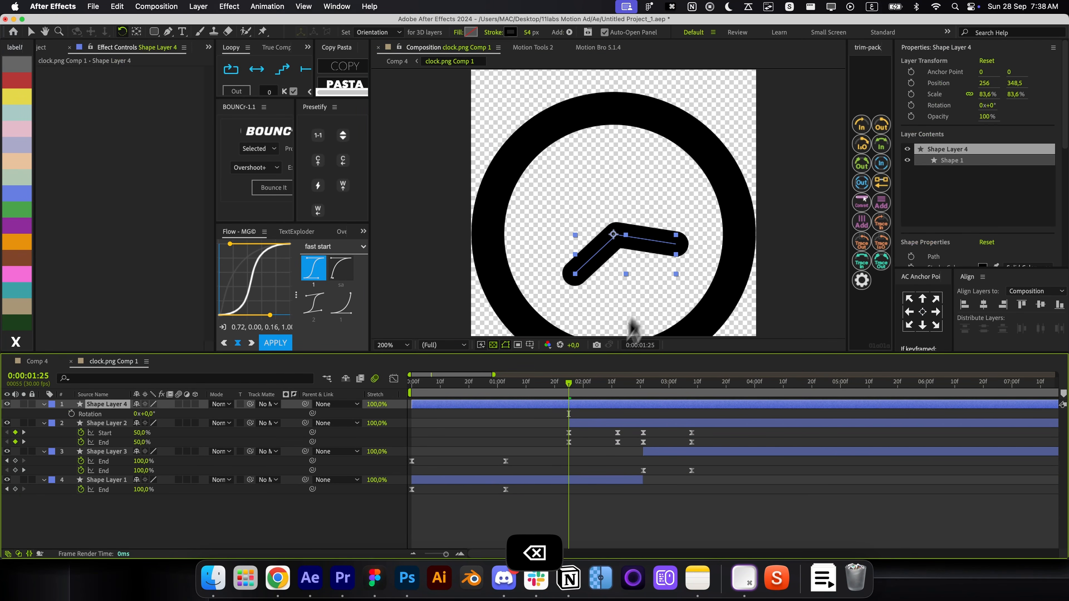
key(alt+r)
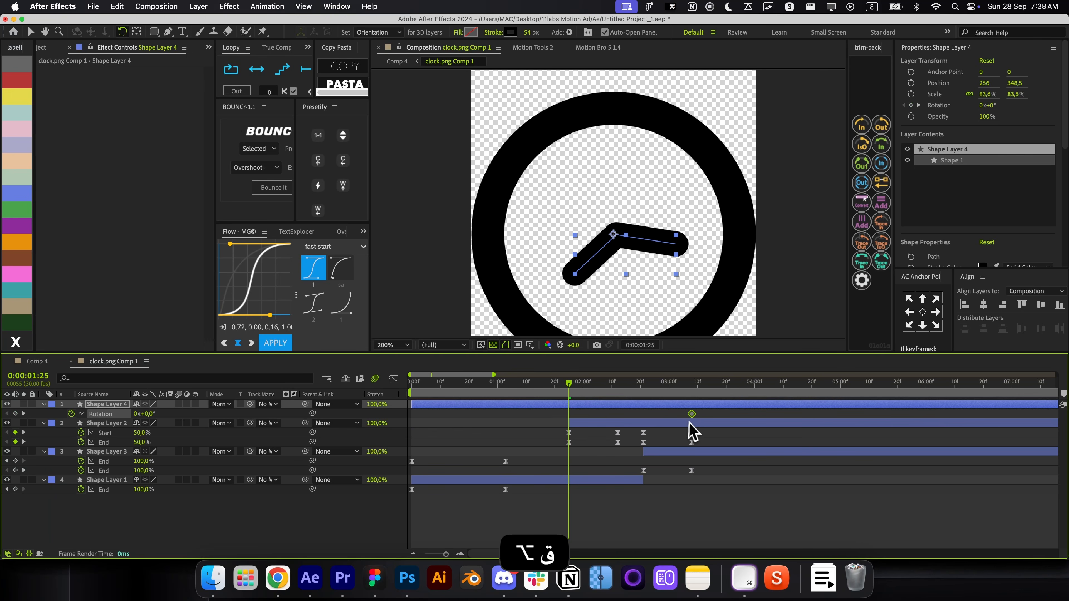
drag(690, 423, 681, 424)
key(v)
key(w)
drag(680, 276, 621, 176)
drag(693, 395, 532, 420)
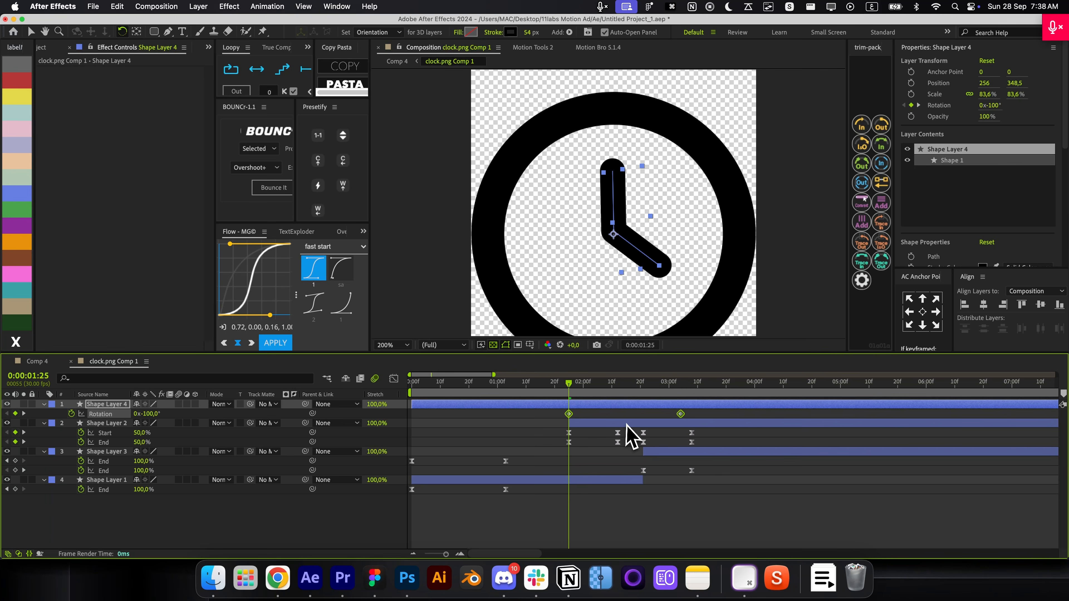
key(F9)
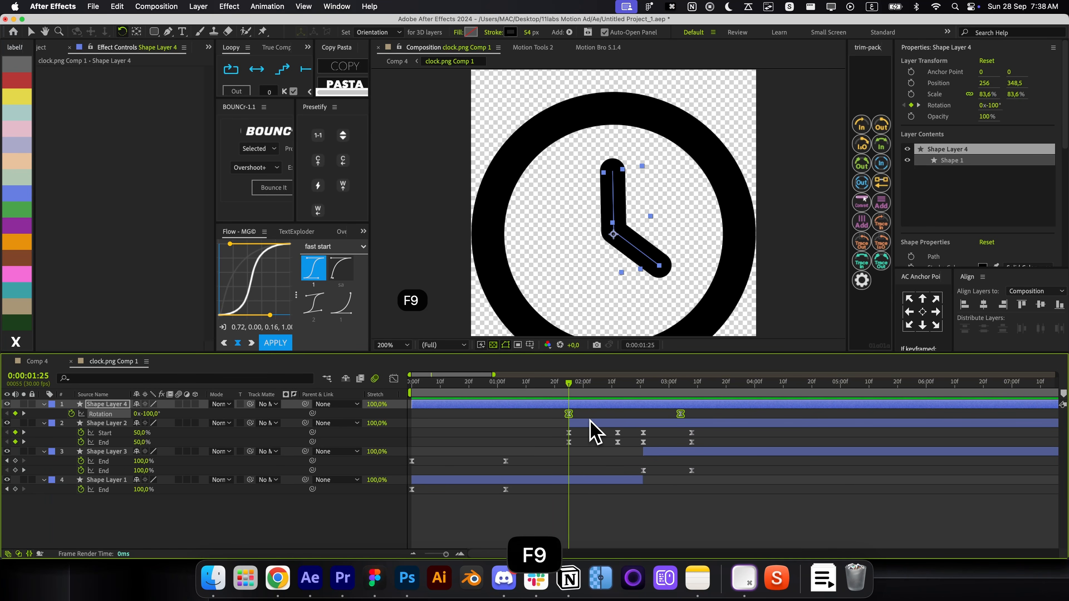
Move the hands' last rotation keyframe to 0:00:02:27 and the first one a few frames earlier than 0:00:01:25
drag(635, 389, 650, 417)
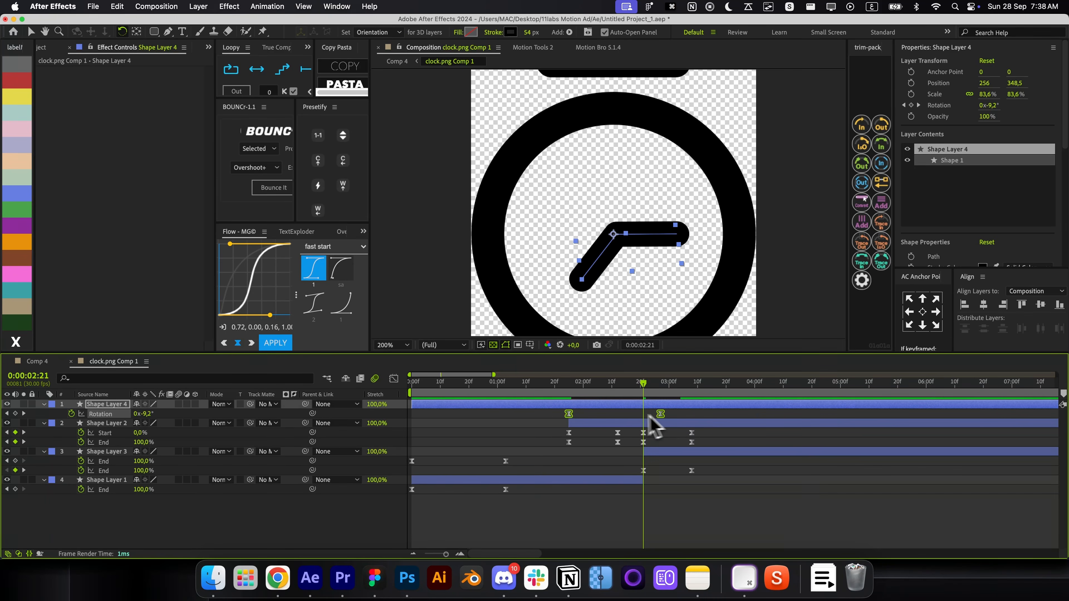
click(554, 424)
drag(569, 415, 345, 404)
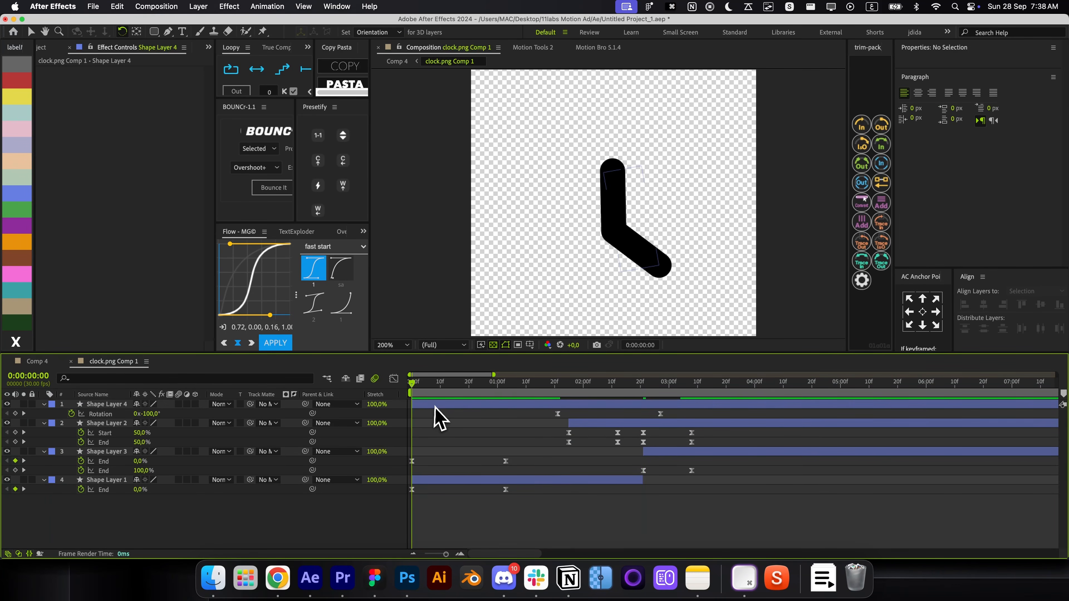
Add a trim-in to the hands layer from 0:00:00:00 and bring its end keyframe to about 0:00:00:28
click(439, 404)
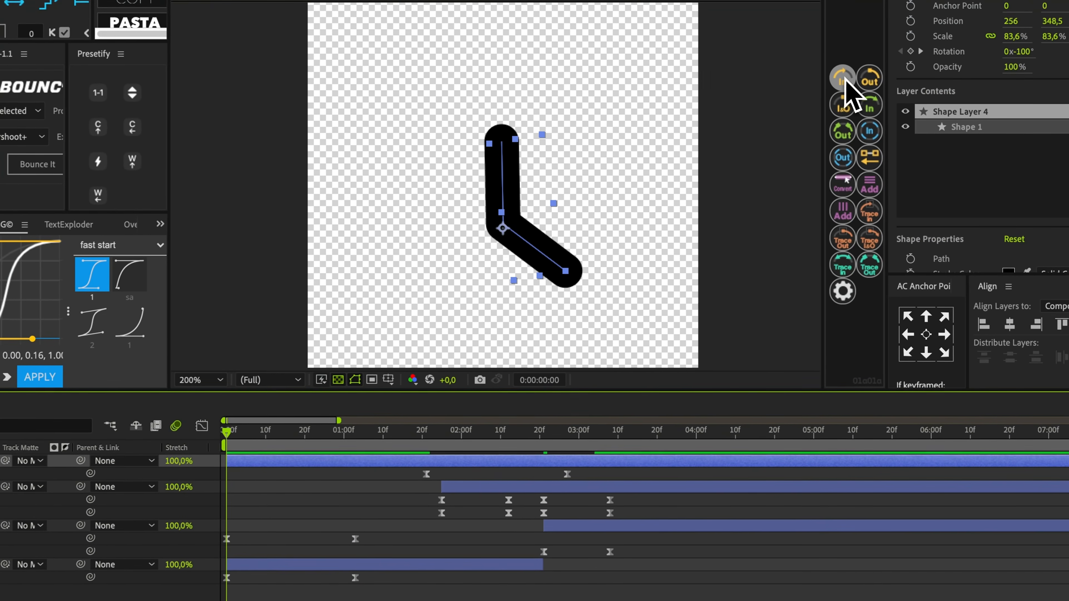
click(862, 124)
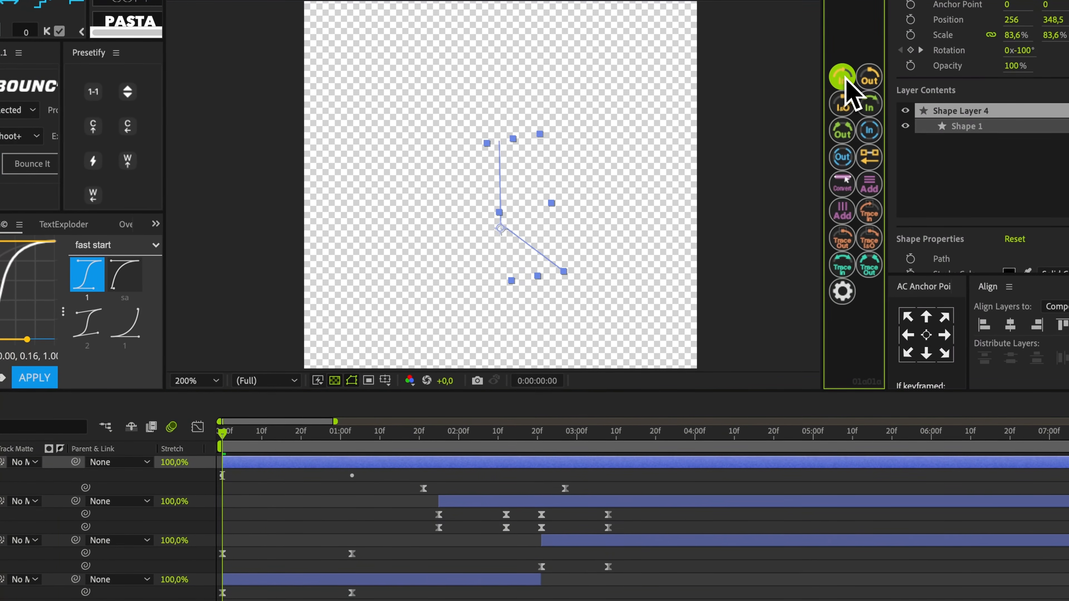
key(u)
drag(351, 475, 304, 478)
click(286, 492)
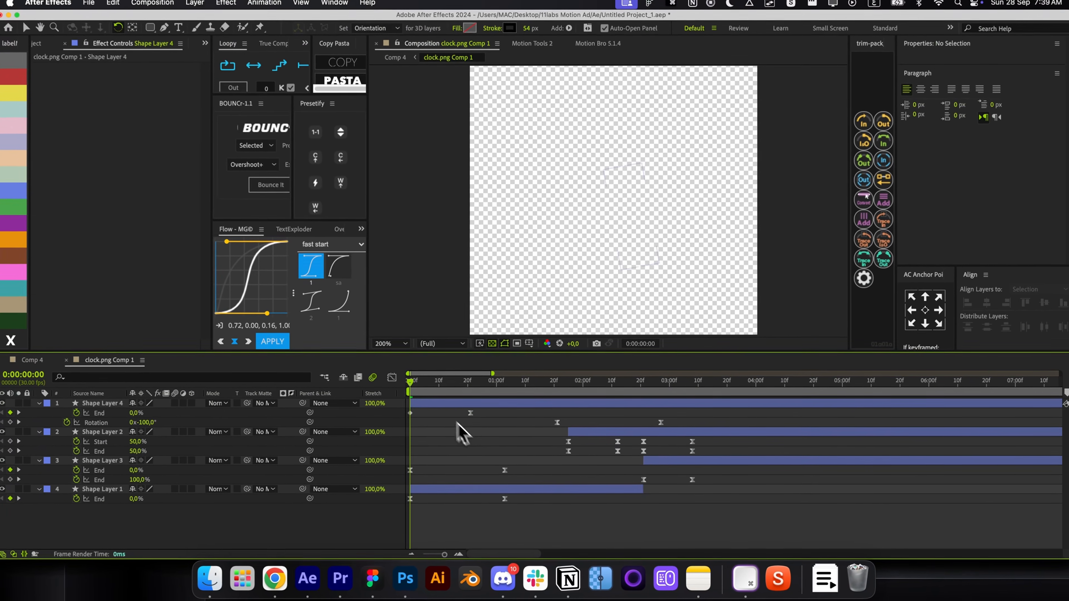
drag(238, 437, 242, 447)
mouse_move(427, 395)
mouse_down()
mouse_move(510, 398)
mouse_move(492, 413)
mouse_up()
Split the hands layer at 0:00:02:21 and keep the second part on top of the layer stack
drag(573, 394, 645, 391)
click(644, 403)
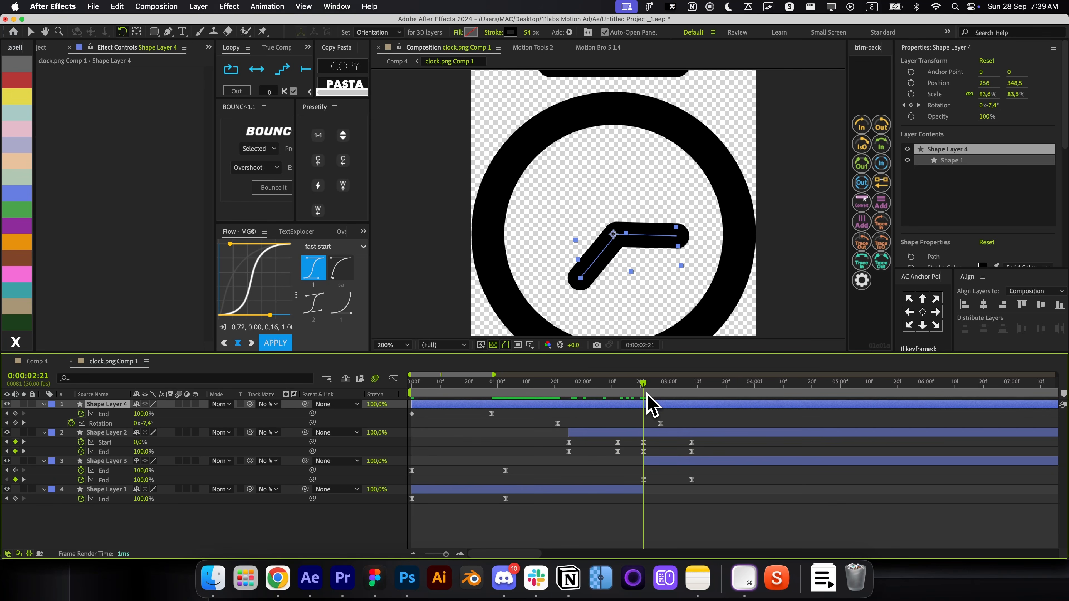
key(super+shift+d)
key(super+shift+bracketright)
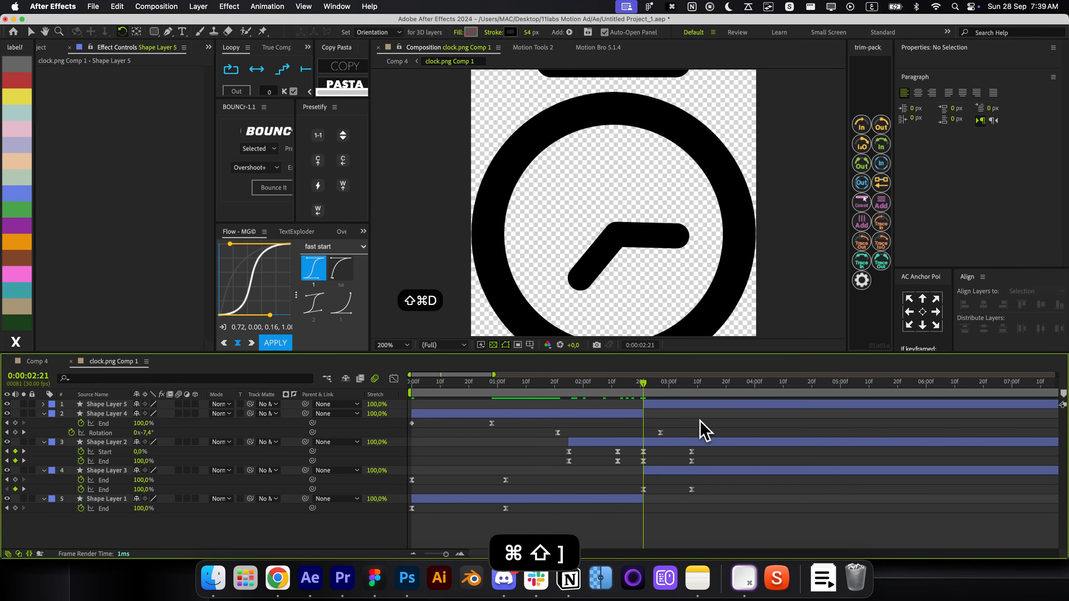
Add a trim-out to the second hands layer from 0:00:02:21 to 0:00:03:08 and apply easy ease to its keyframes
click(694, 405)
click(861, 164)
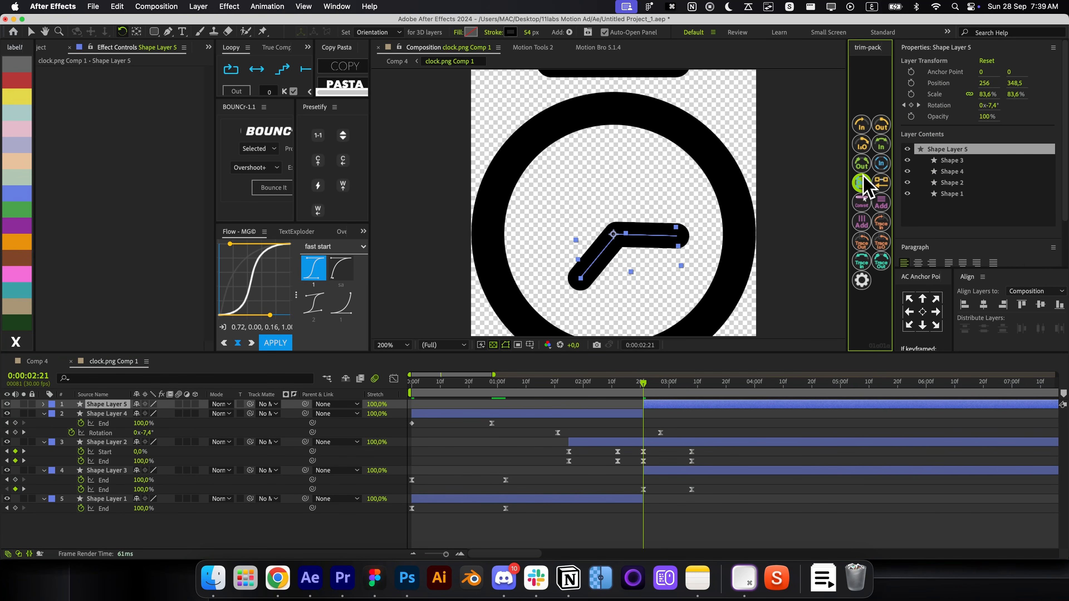
key(super+z)
key(u)
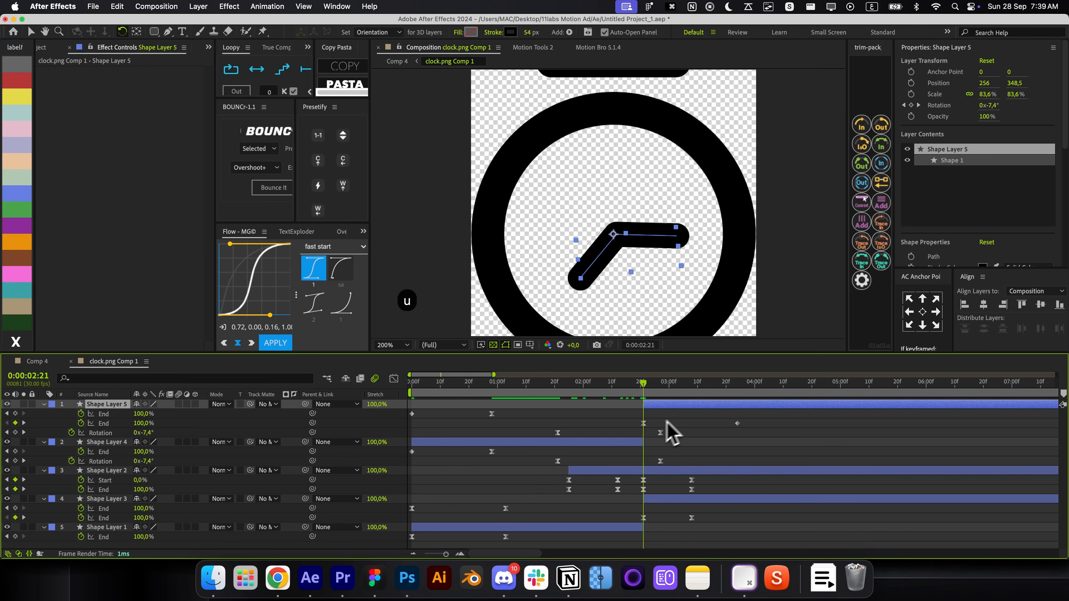
click(711, 423)
drag(736, 423, 618, 438)
key(F9)
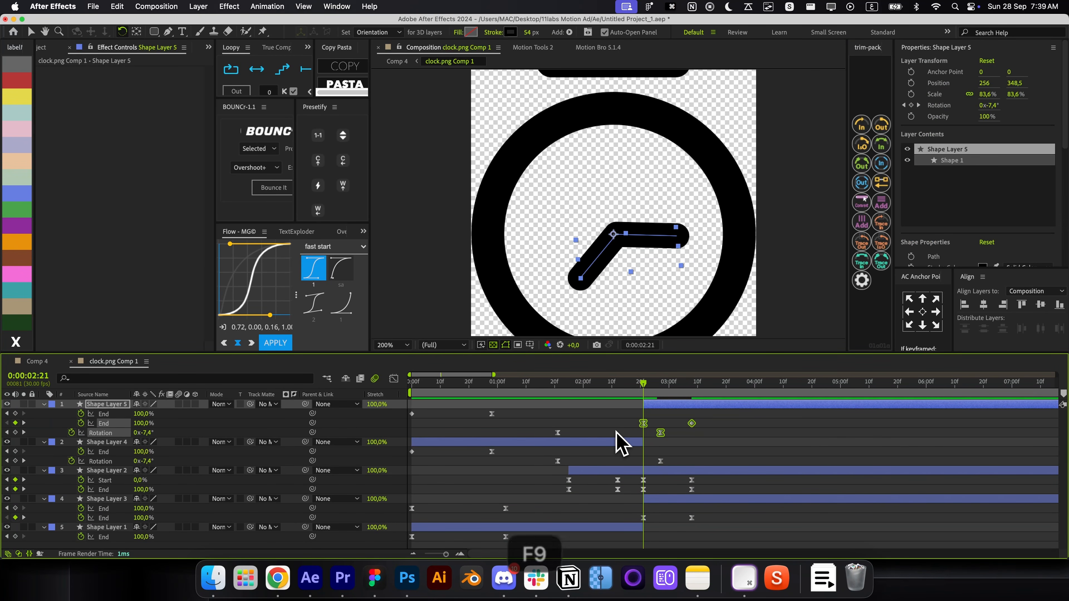
Preview the hands trimming out around 0:00:02:27 and undo the last change
click(707, 438)
click(648, 384)
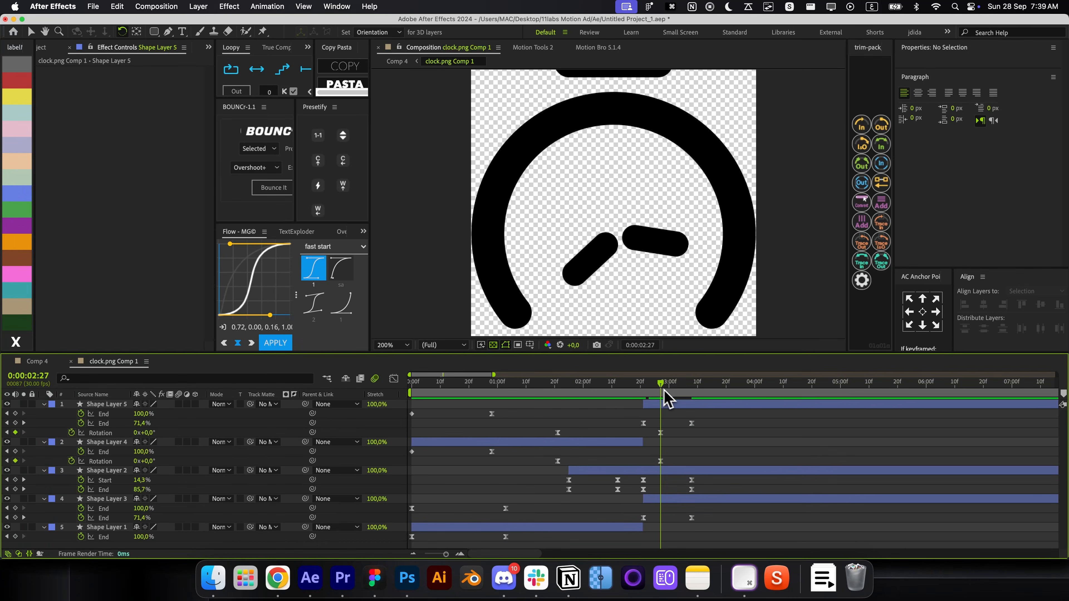
key(super+z)
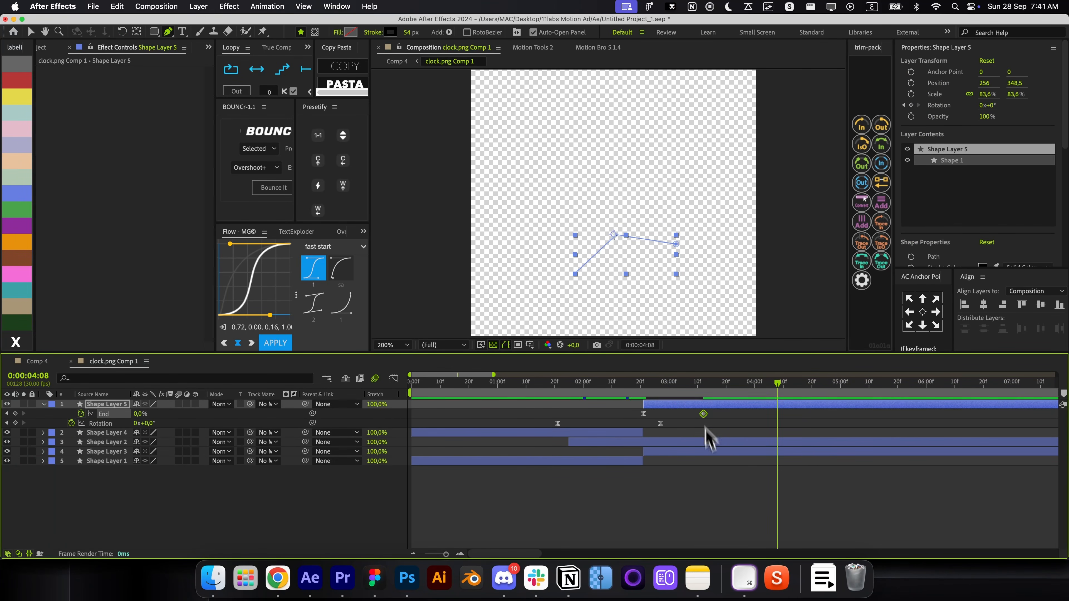
Show the top bar's keyframes and align the hands' last End keyframe with them at 0:00:03:08
click(708, 441)
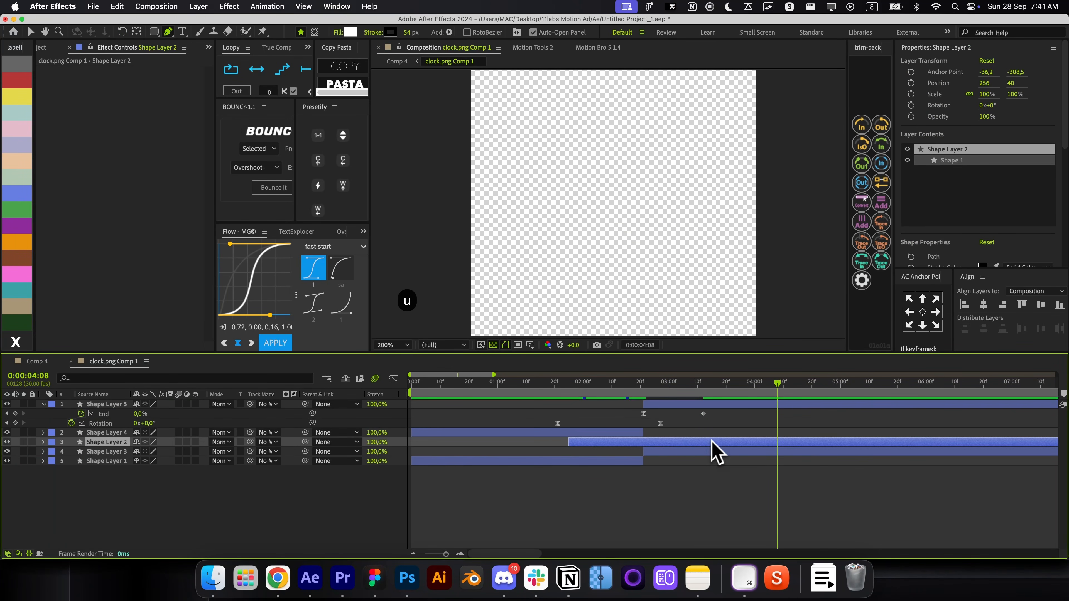
key(u)
drag(704, 414, 697, 415)
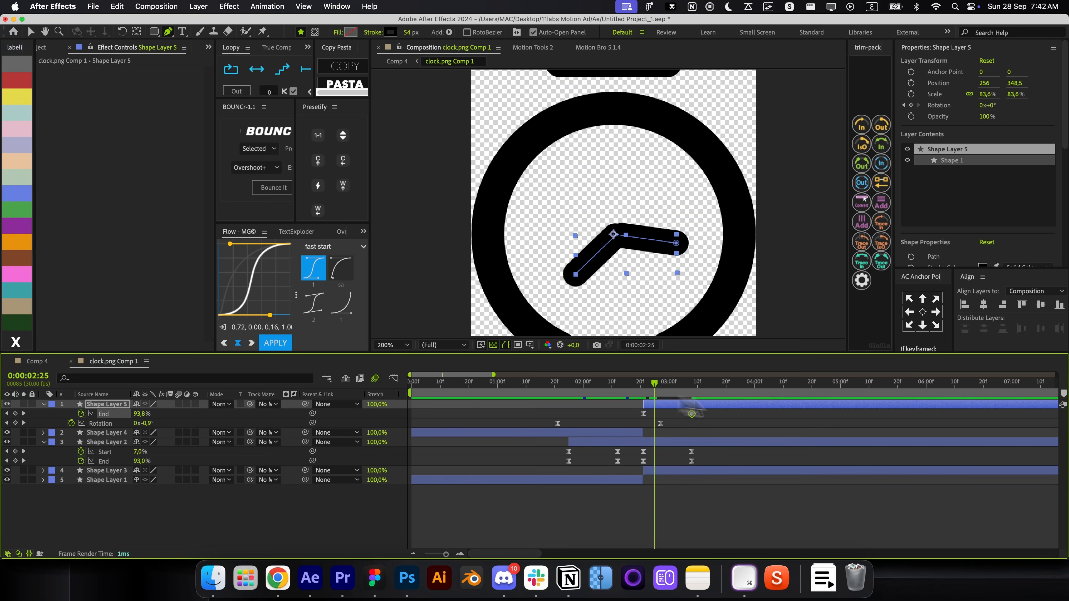
Return to Comp 4, shift the seconds text's Position keyframes to 0:00:09:29 and 0:00:10:14, and preview the motion
key(super+w)
click(732, 501)
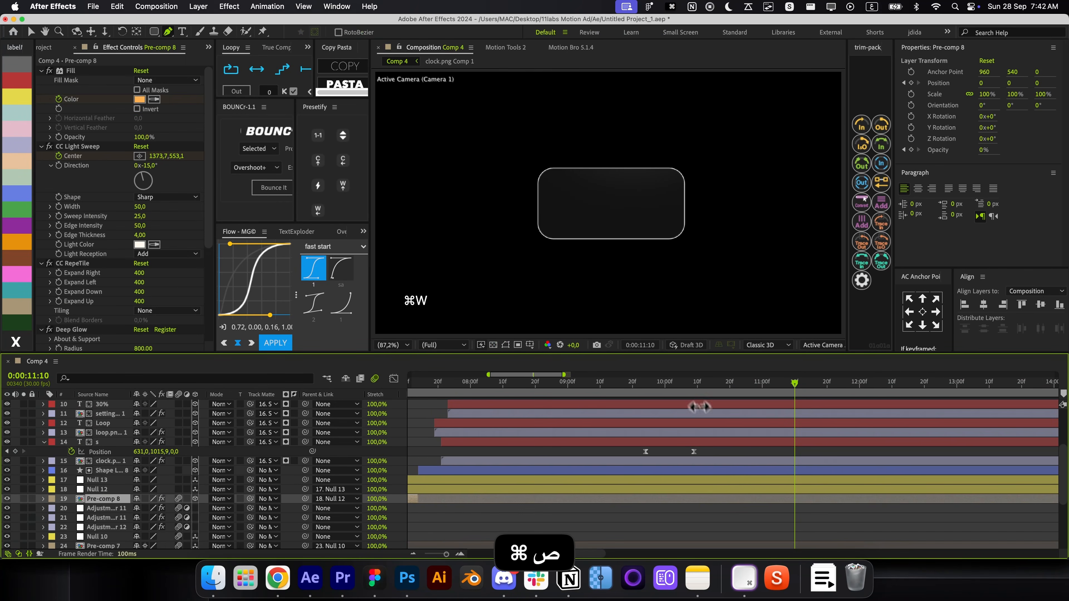
mouse_move(659, 386)
mouse_down()
mouse_move(673, 393)
mouse_move(665, 397)
mouse_up()
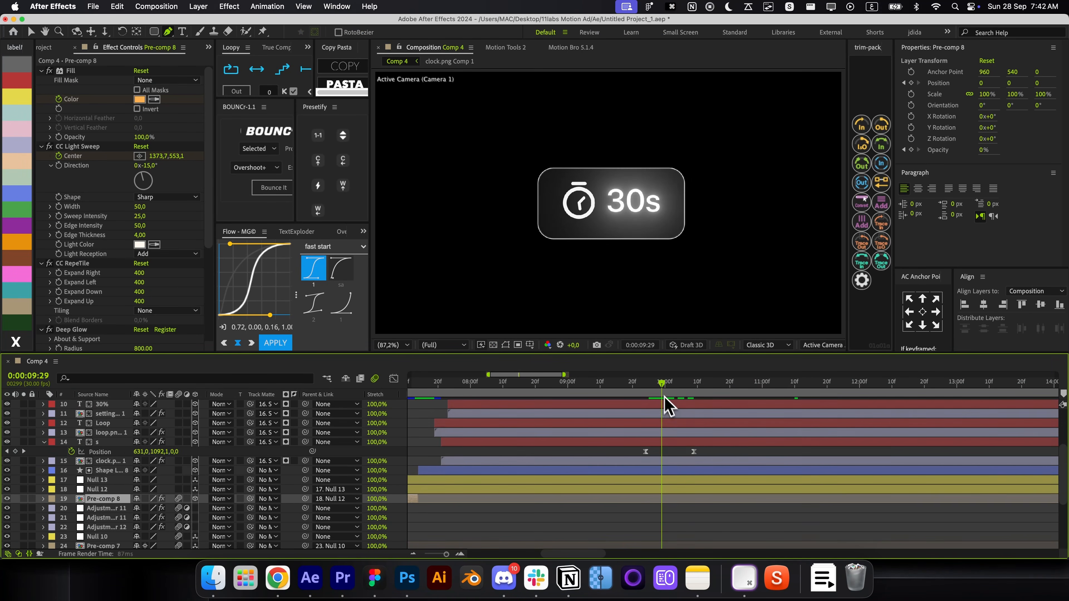
drag(699, 446, 572, 411)
click(680, 454)
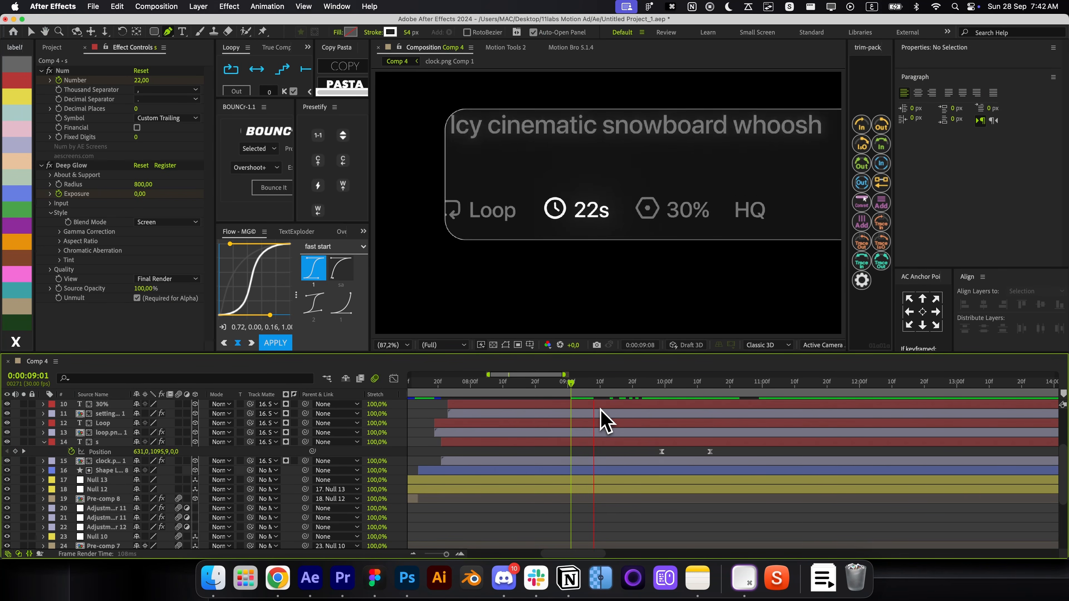
key(space)
Duplicate the Loop text layer and start the copy at 0:00:10:14
click(704, 423)
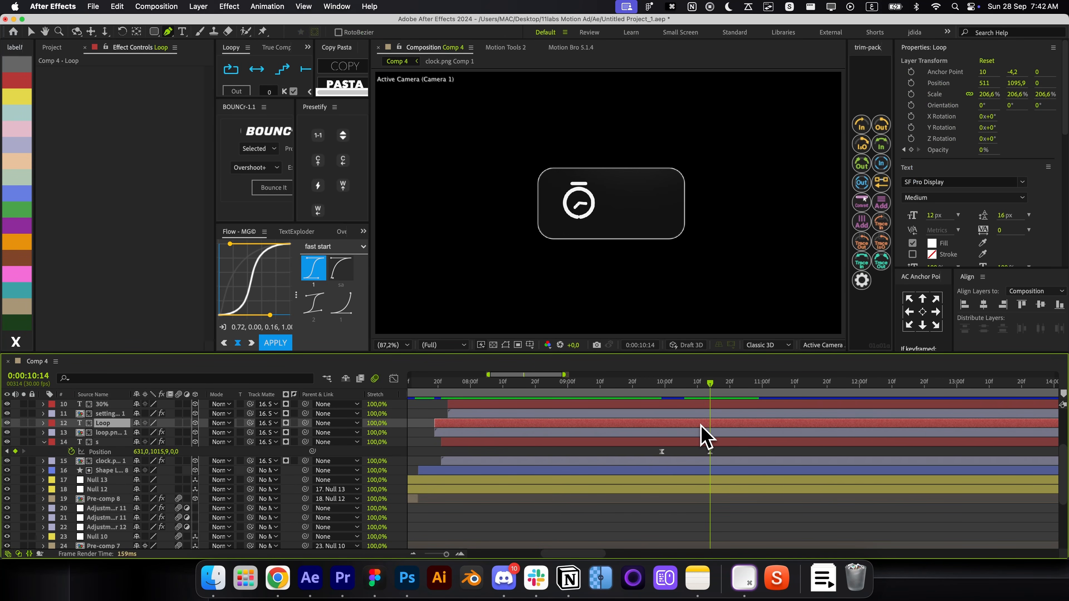
key(super+d)
drag(686, 423, 872, 431)
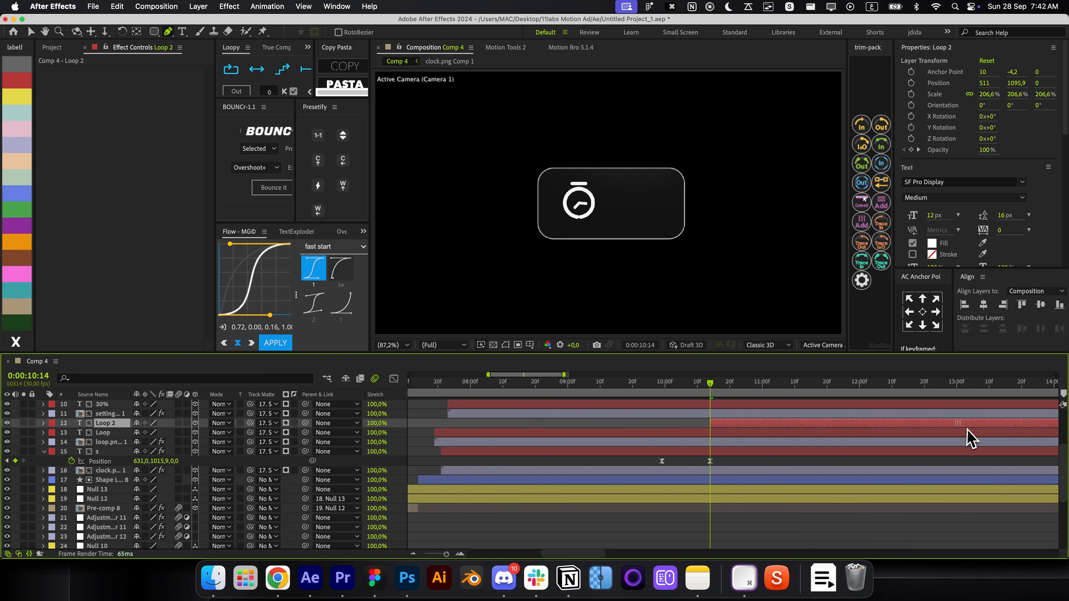
Delete the Loop copy's Opacity keyframes and shift the layer earlier so its text reveal ends at 0:00:10:14
key(u)
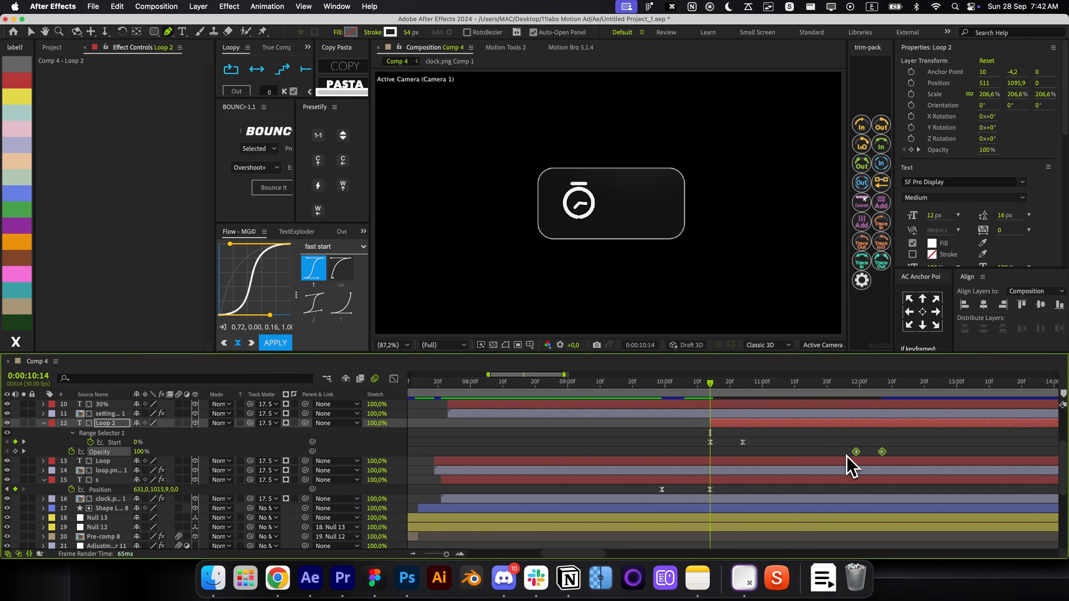
key(BackSpace)
drag(741, 436, 727, 436)
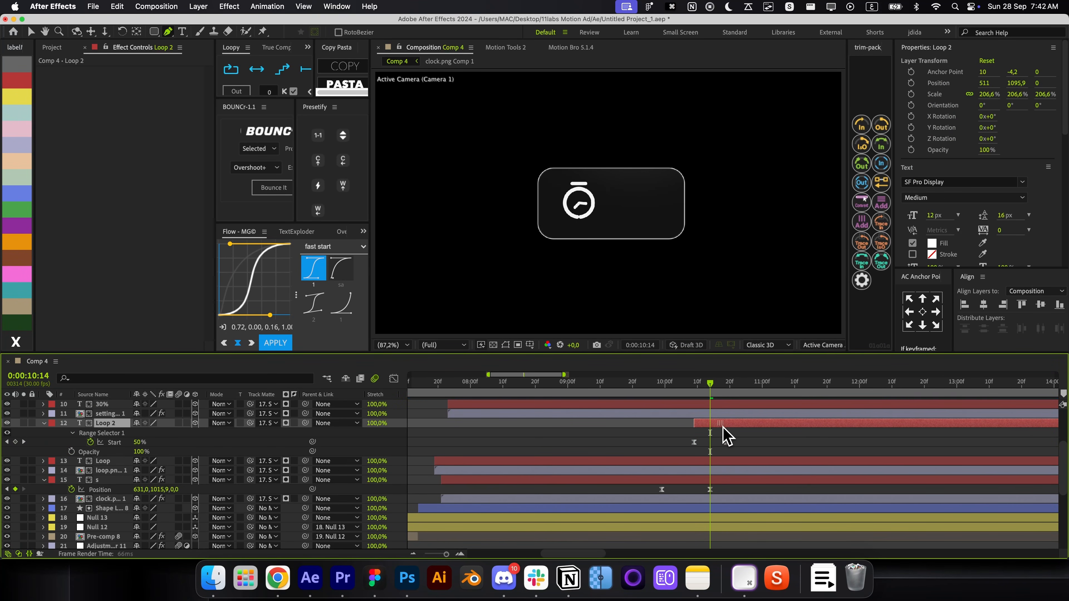
Show the layer controls and position the Loop copy beside the clock inside the card, at about 620.5, 1091.9
key(super+shift+h)
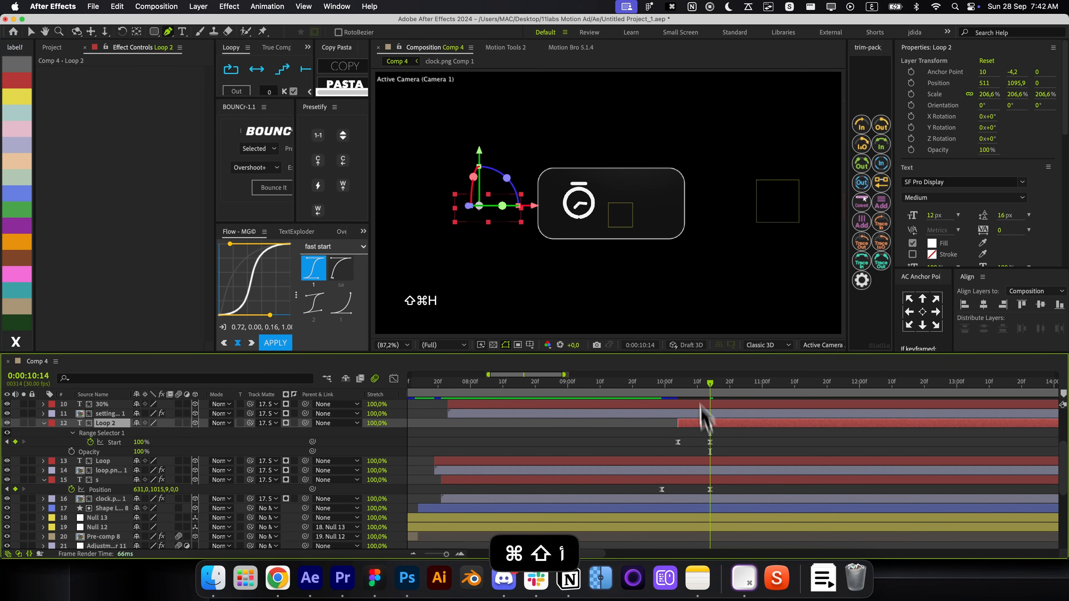
key(v)
drag(531, 210, 678, 212)
scroll(620, 221, up, 1)
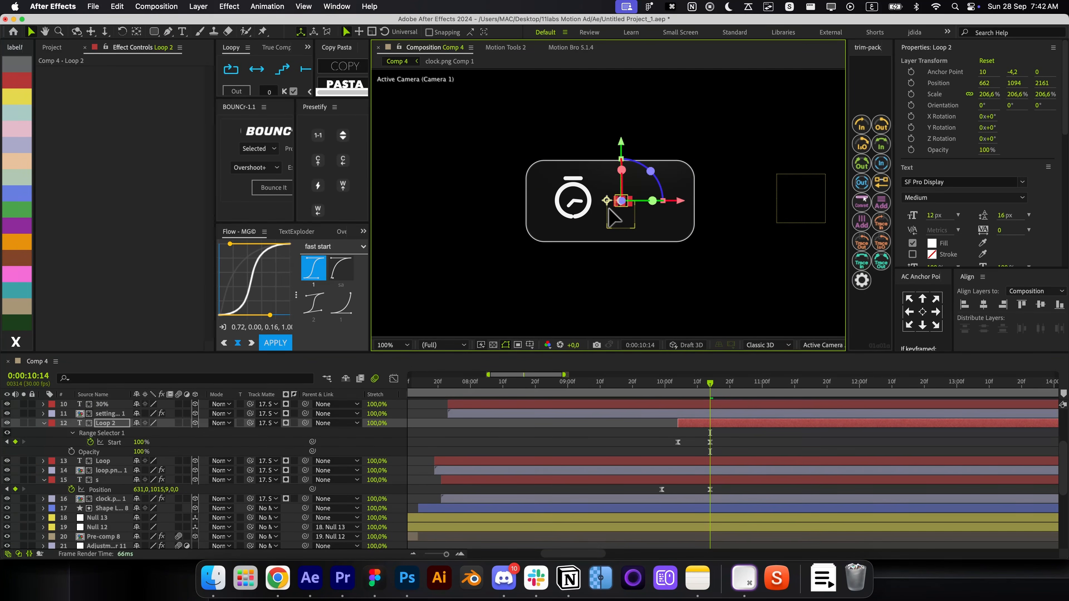
key(super+z)
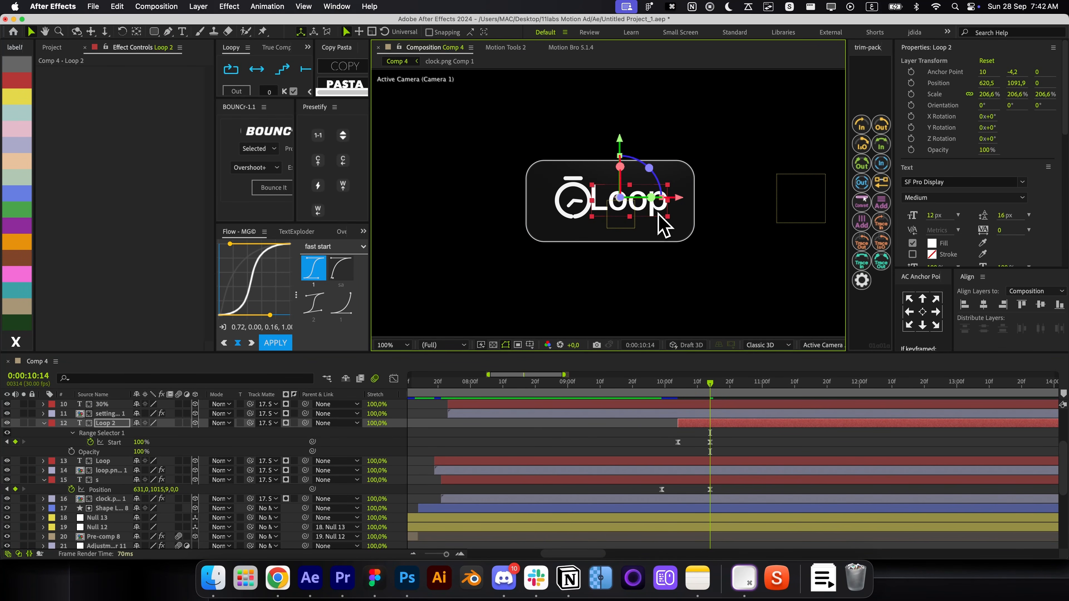
Delay the Loop copy to start at about 0:00:10:08 and preview its reveal
drag(676, 387, 712, 423)
key(r)
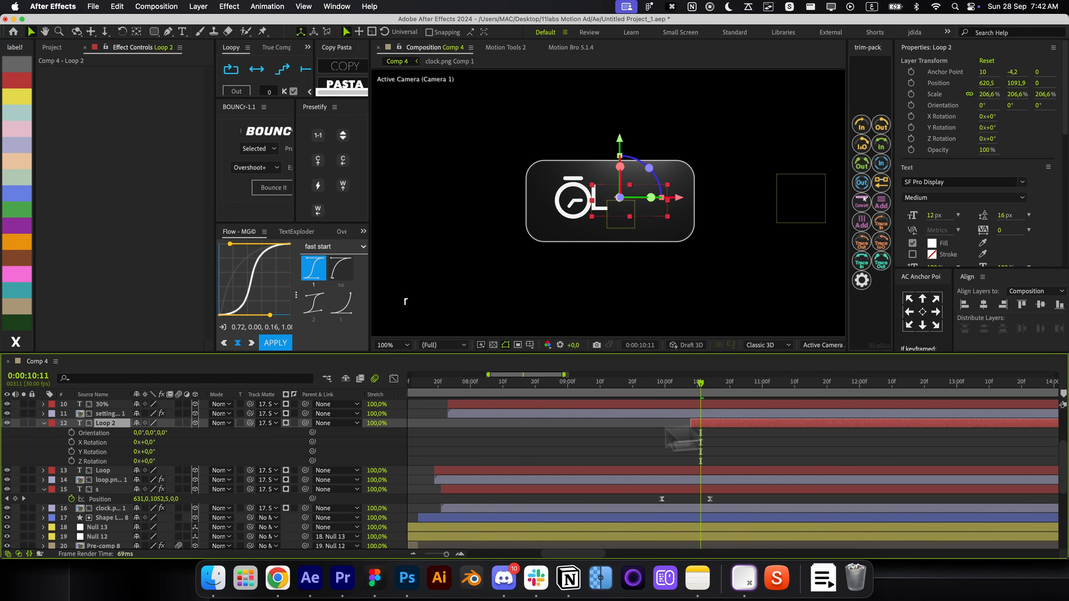
key(r)
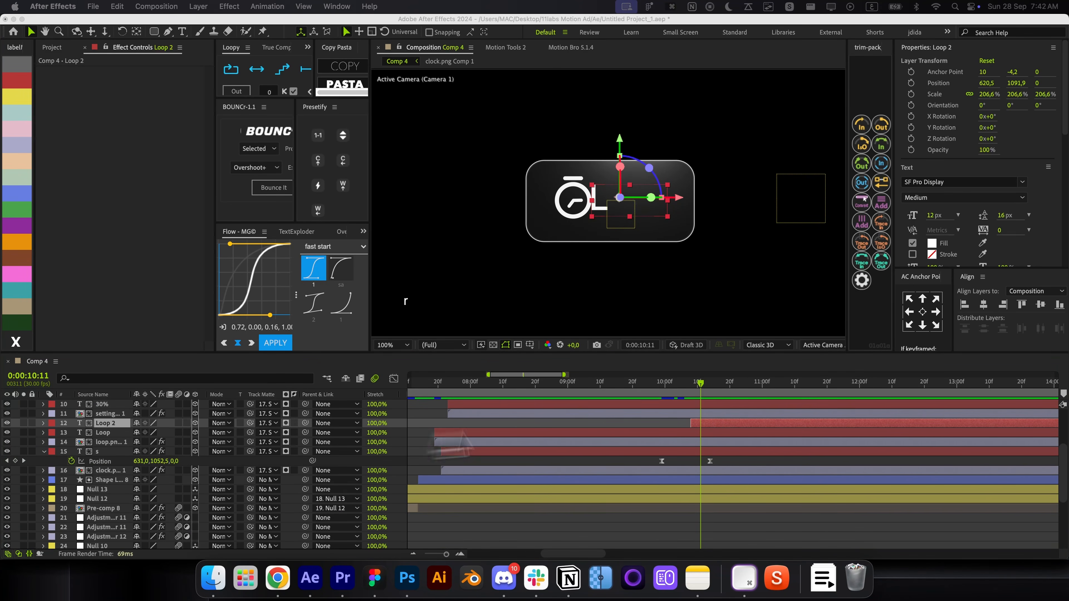
drag(709, 387, 745, 388)
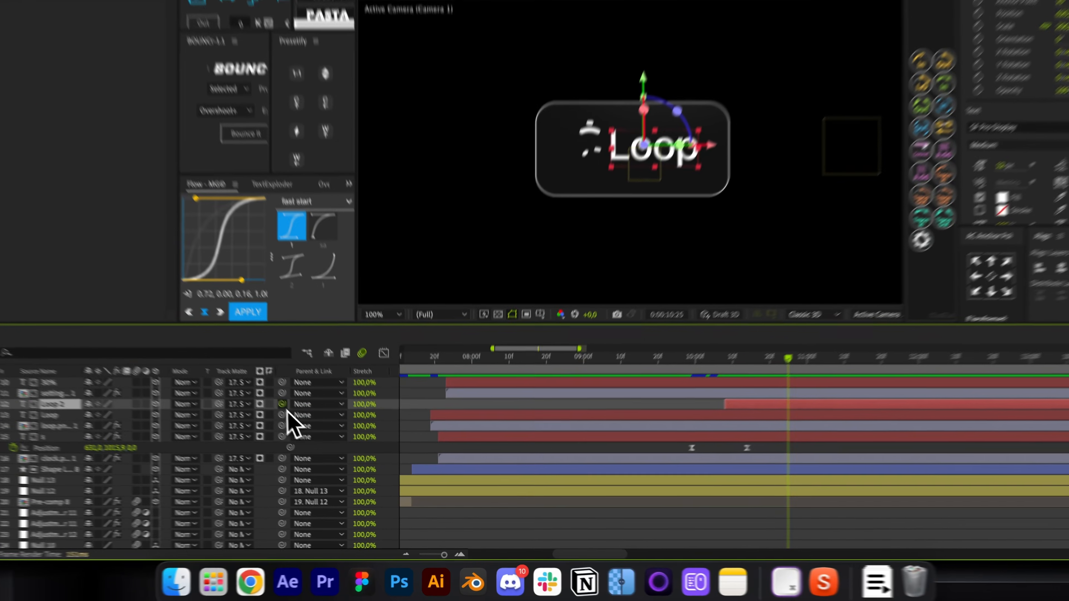
Parent the Loop copy to the seconds text layer "s" and check their joint movement around 0:00:10:14
drag(282, 405, 775, 438)
drag(779, 358, 741, 358)
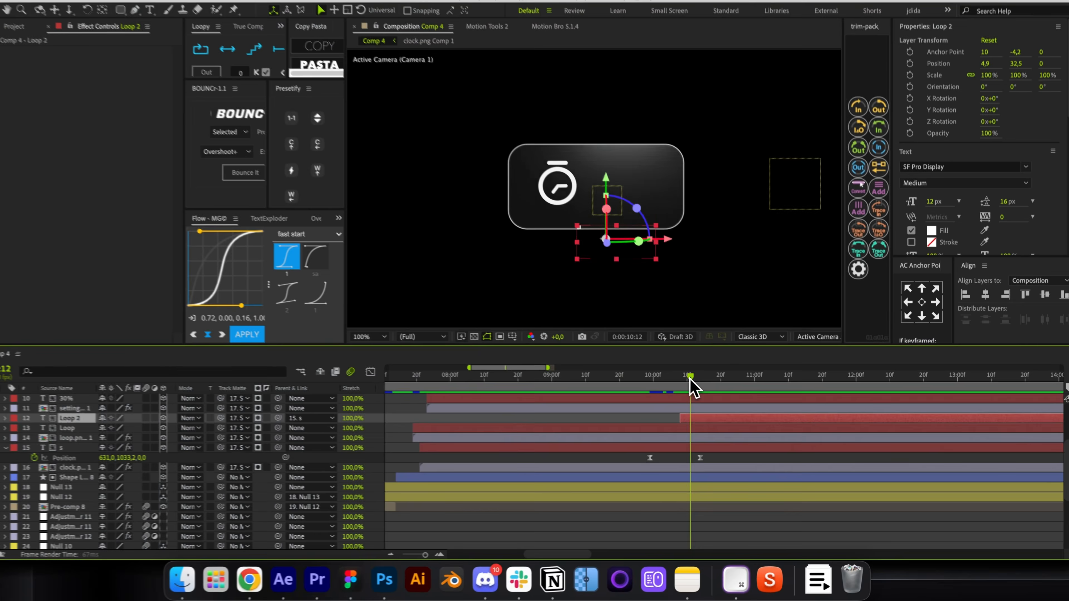
drag(689, 378, 731, 381)
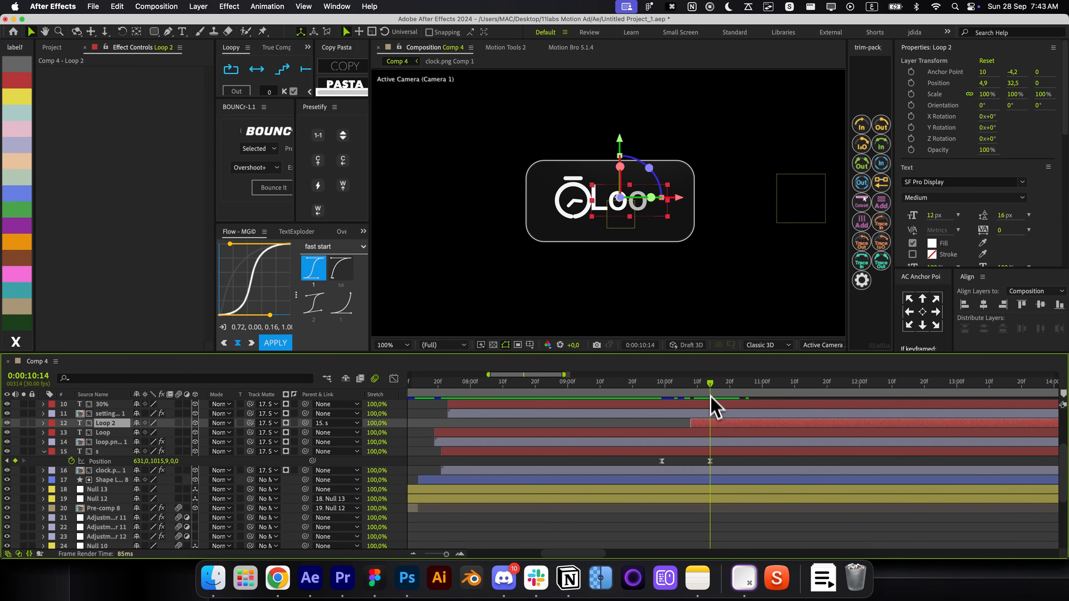
Open the clock composition, show all keyframes and move the top bar's two middle Start and End keyframe pairs earlier, beginning at 0:00:02:10
click(717, 443)
double_click(658, 469)
key(u)
key(u)
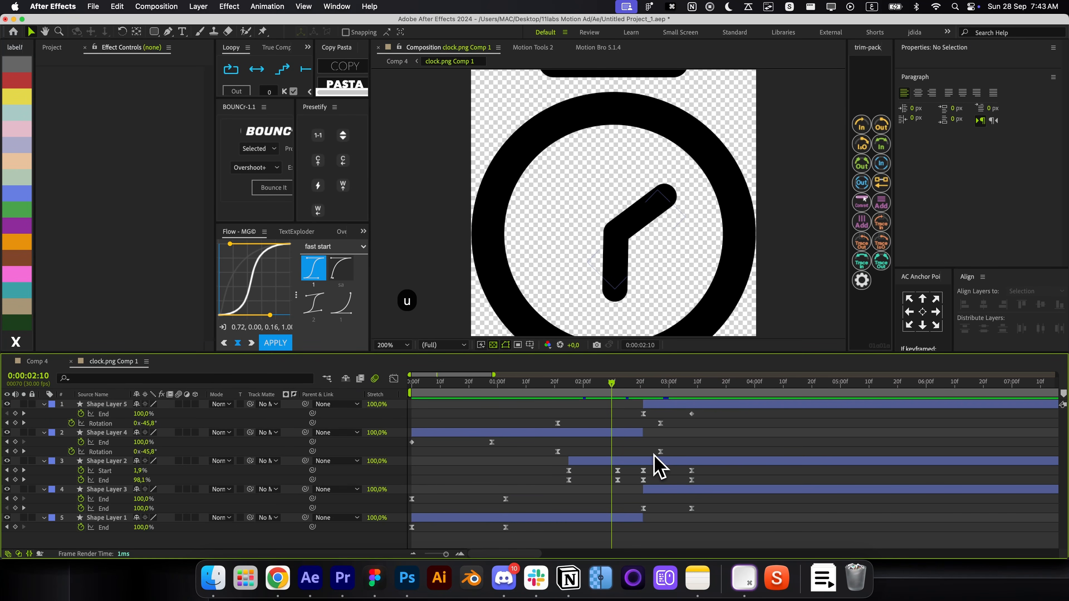
drag(653, 466, 616, 488)
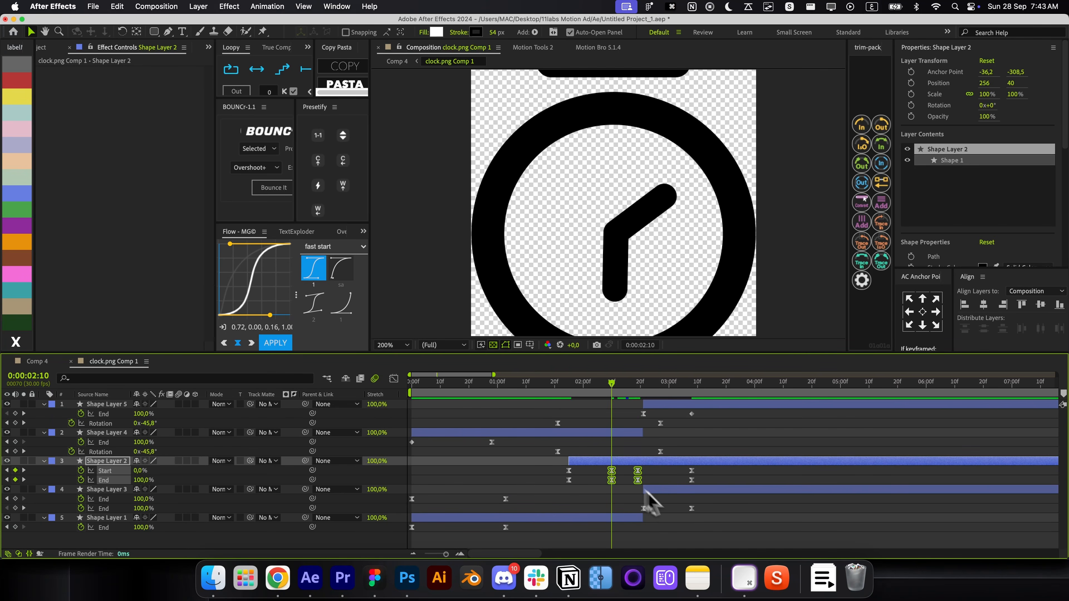
Retime the clock composition's handover between outgoing and incoming shape layers to 0:00:02:14, moving the later Rotation, Start and End keyframes earlier to match
click(684, 516)
click(642, 517)
shift+click(640, 433)
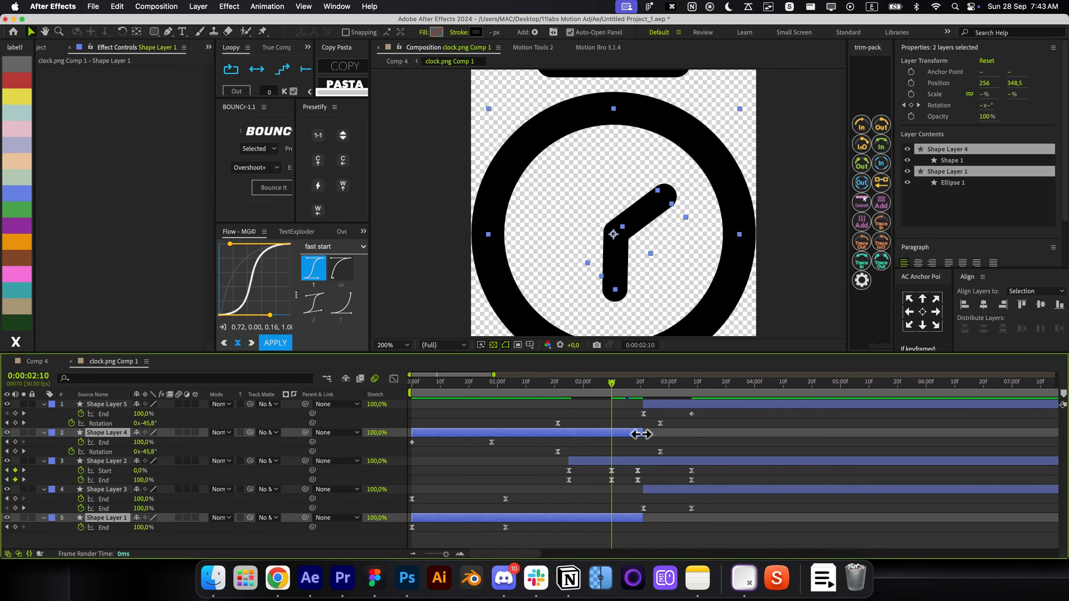
drag(720, 526, 627, 407)
drag(644, 489, 630, 488)
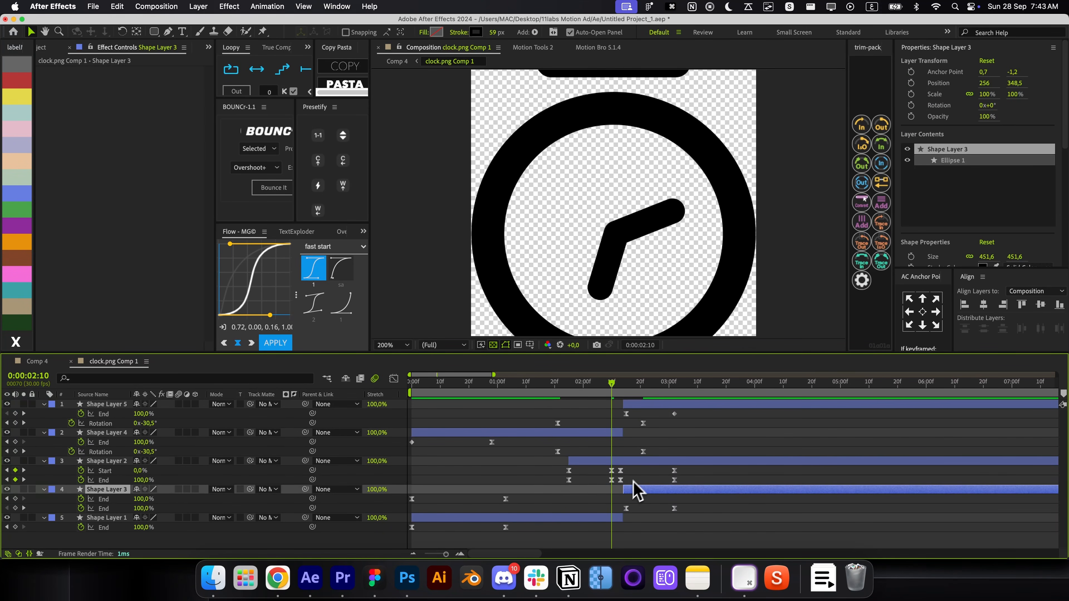
click(633, 481)
drag(620, 390, 681, 425)
key(super+w)
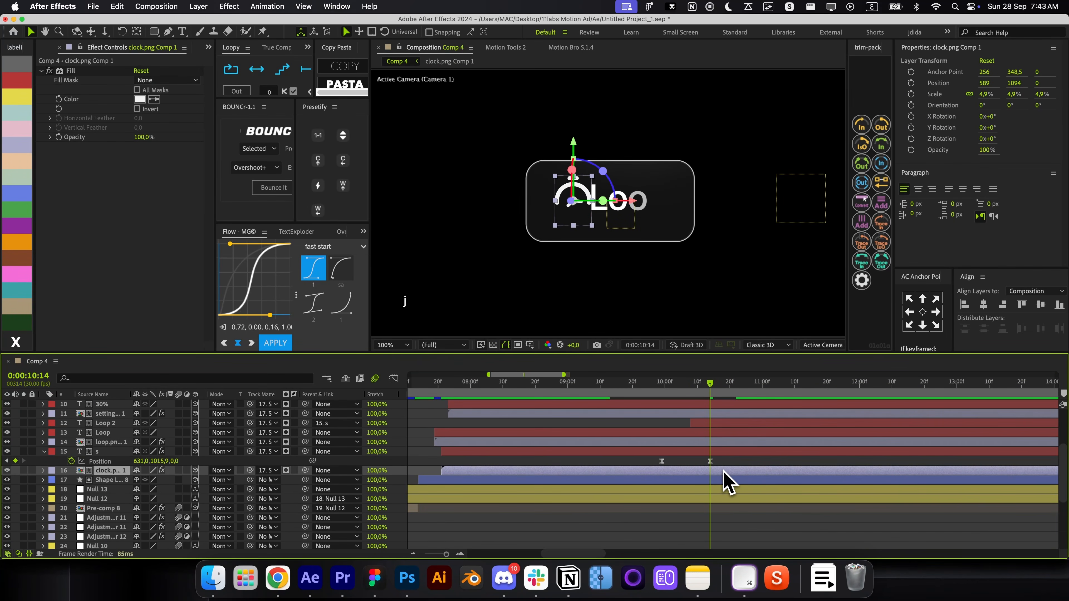
Reopen the clock composition, move the final Start and End keyframes to 0:00:02:23 and preview the result in Comp 4
double_click(722, 471)
drag(694, 533, 661, 519)
click(657, 510)
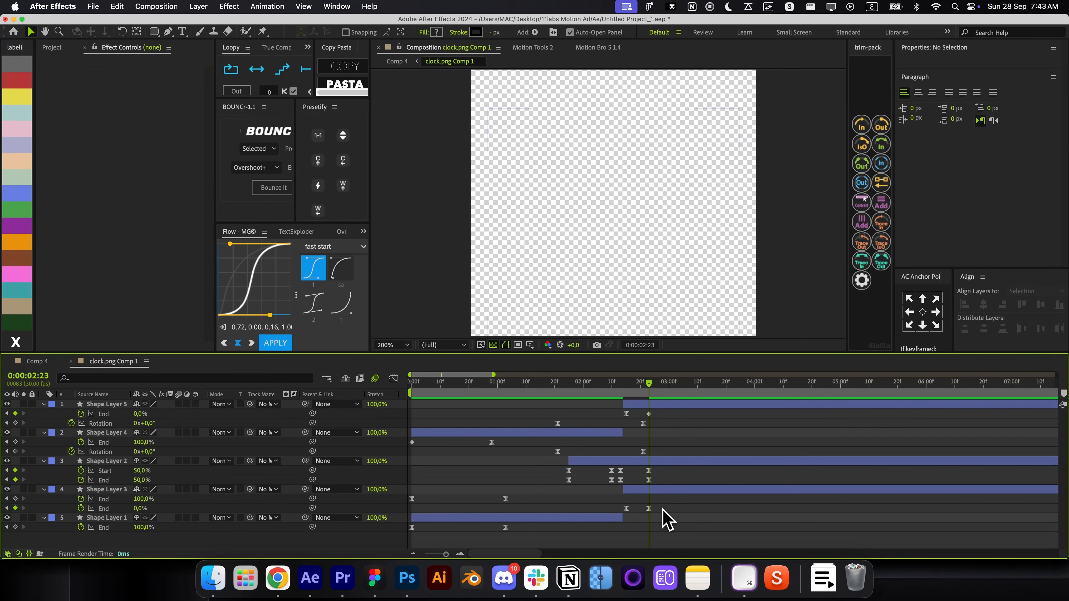
mouse_move(636, 396)
mouse_down()
mouse_move(591, 395)
mouse_move(624, 407)
mouse_up()
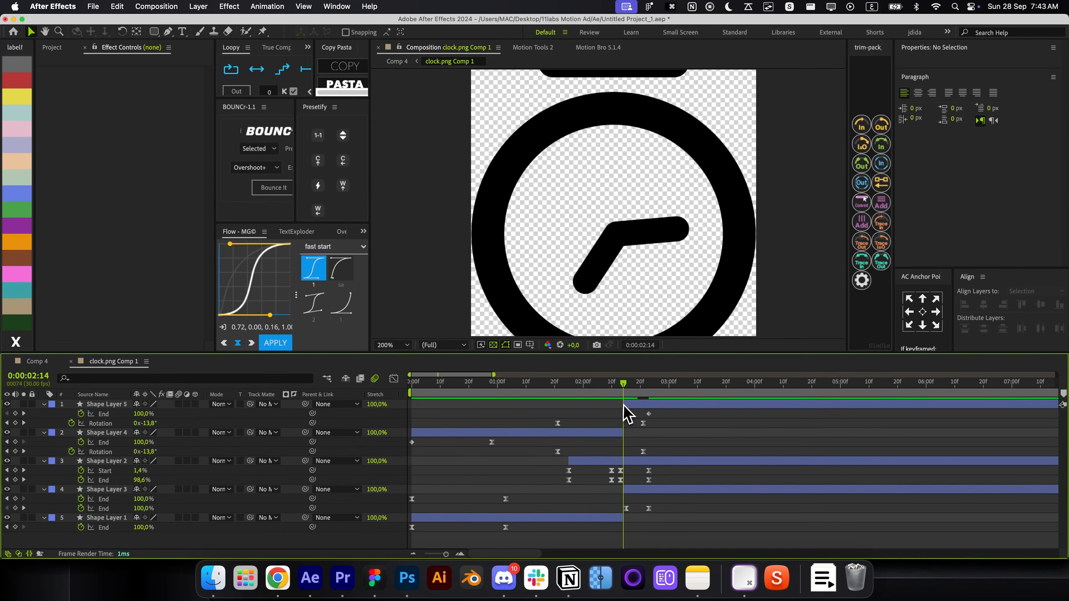
key(super+w)
key(space)
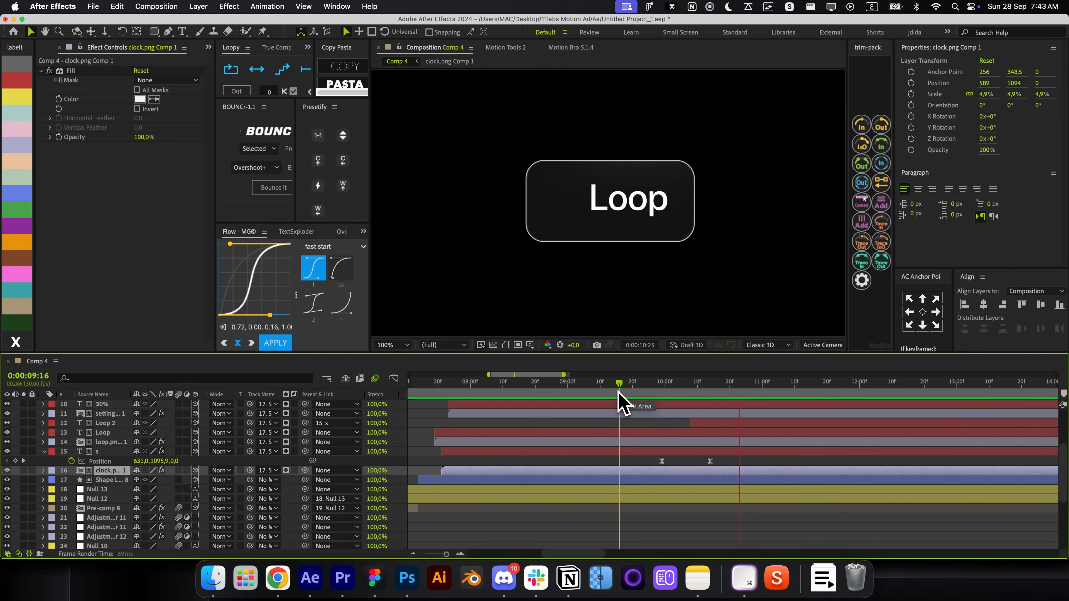
Switch to Chrome and search Flaticon for "loop" icons
click(277, 578)
click(398, 114)
key(BackSpace)
key(ctrl+space)
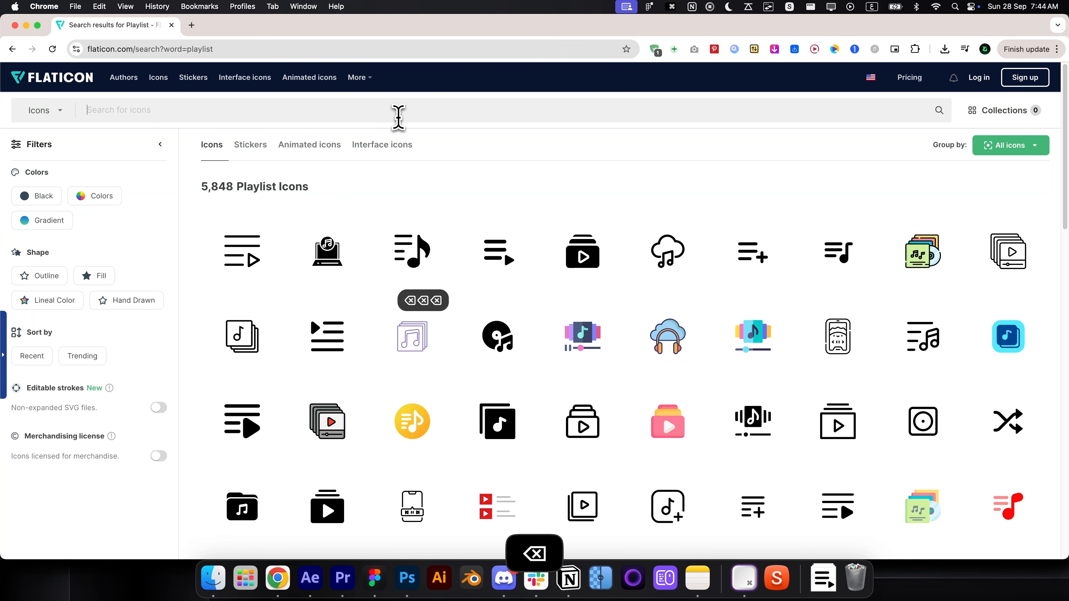
text(loop)
key(Return)
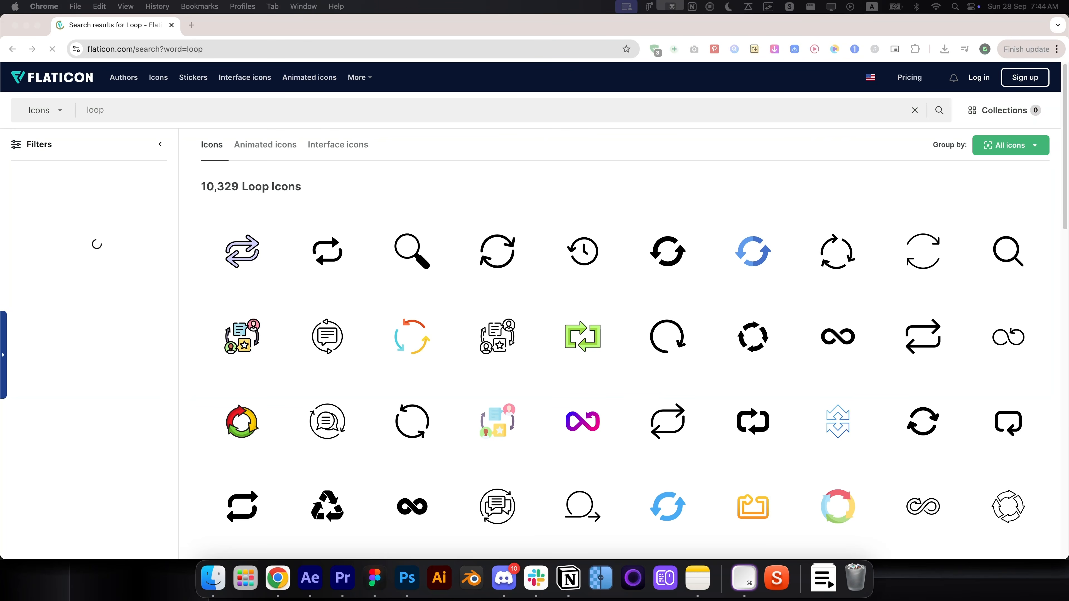
Choose and download an infinity icon from the loop results, then return to After Effects
scroll(771, 366, down, 2)
scroll(672, 368, down, 2)
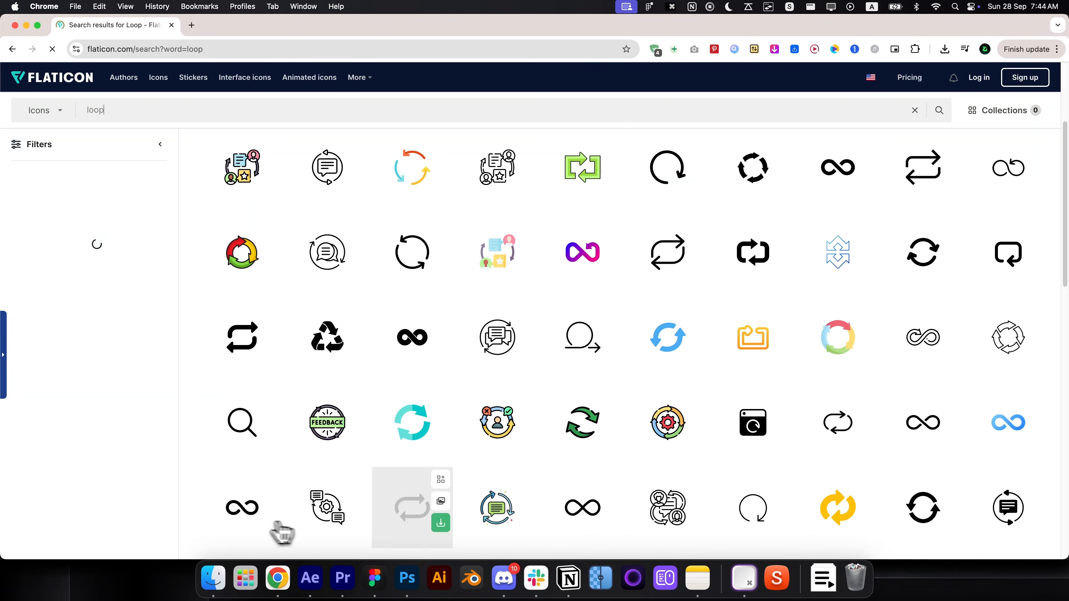
mouse_move(608, 523)
scroll(606, 523, down, 2)
click(597, 502)
click(595, 302)
key(super+Tab)
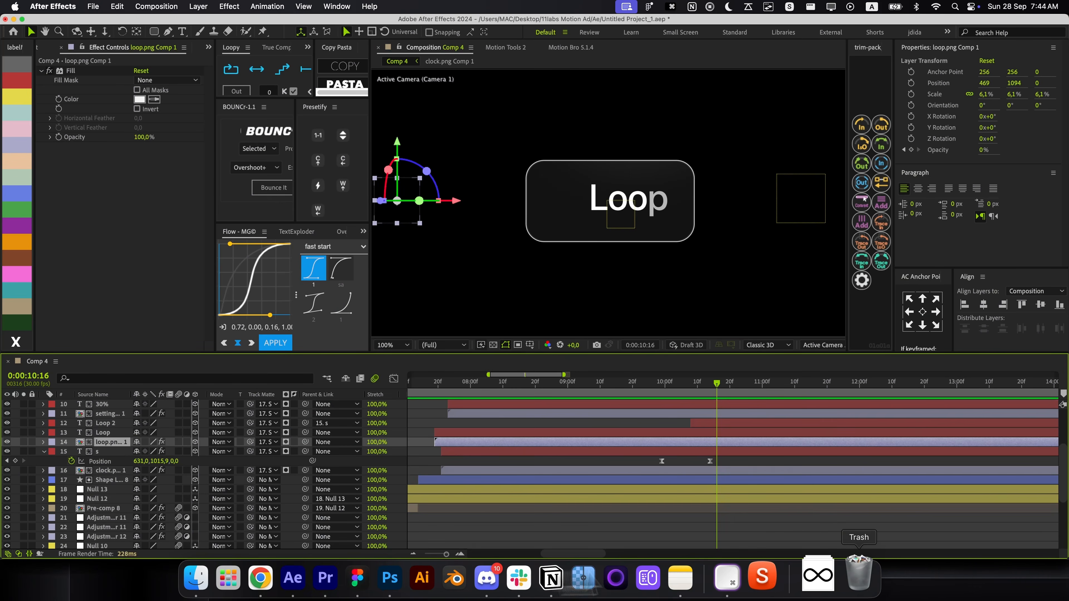
Add the downloaded infinity.png to Comp 4, scale it to 34.4% and place it in the card before the Loop text
click(823, 577)
click(757, 468)
click(823, 576)
drag(829, 525, 548, 278)
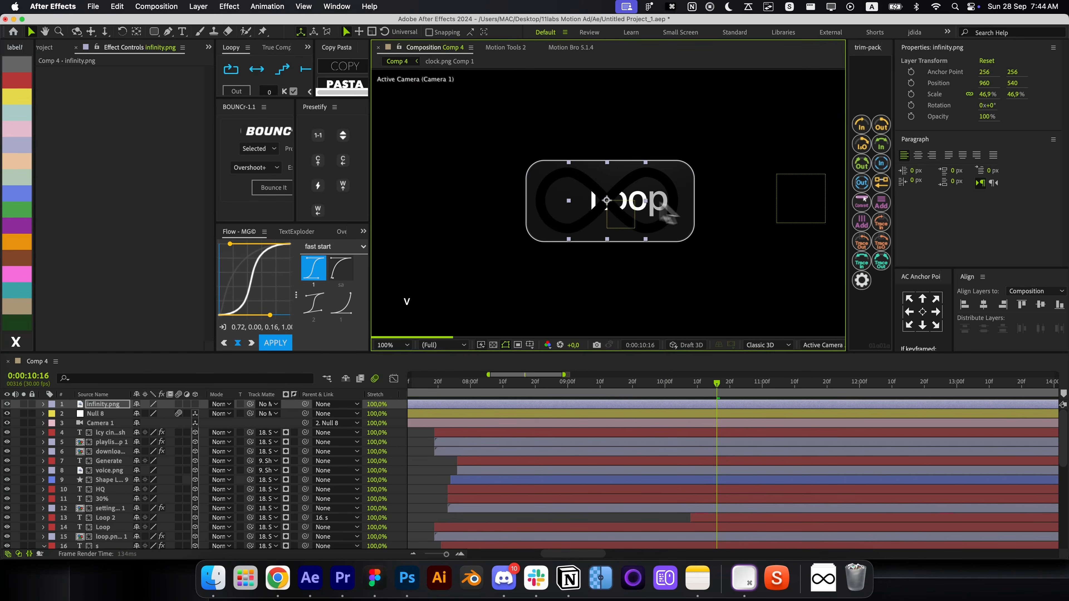
drag(659, 201, 578, 208)
click(628, 211)
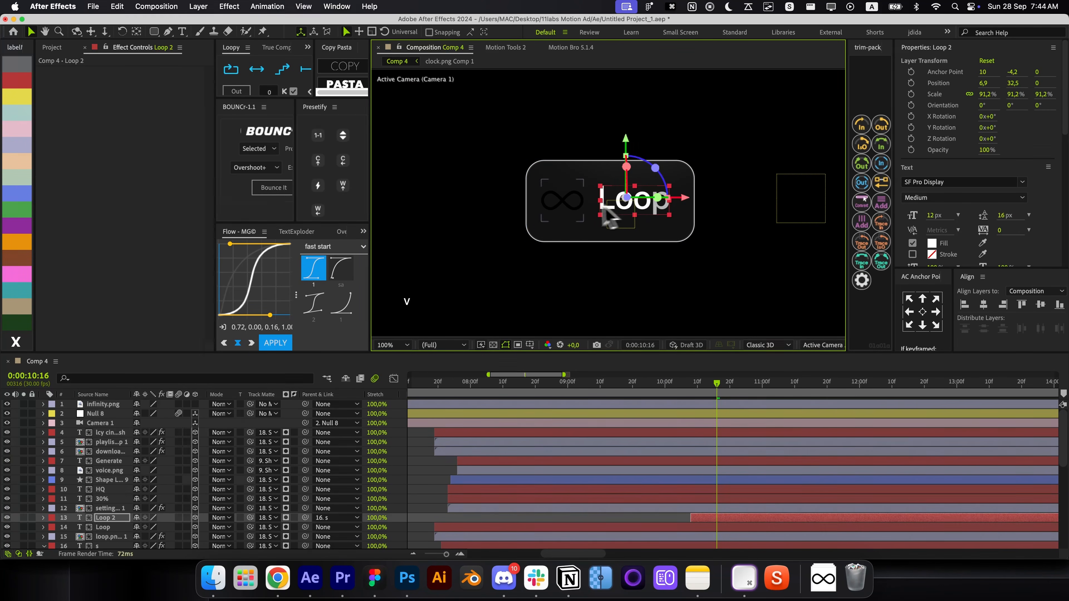
Apply the Invert effect to infinity.png so the icon turns white
click(566, 205)
scroll(564, 205, up, 2)
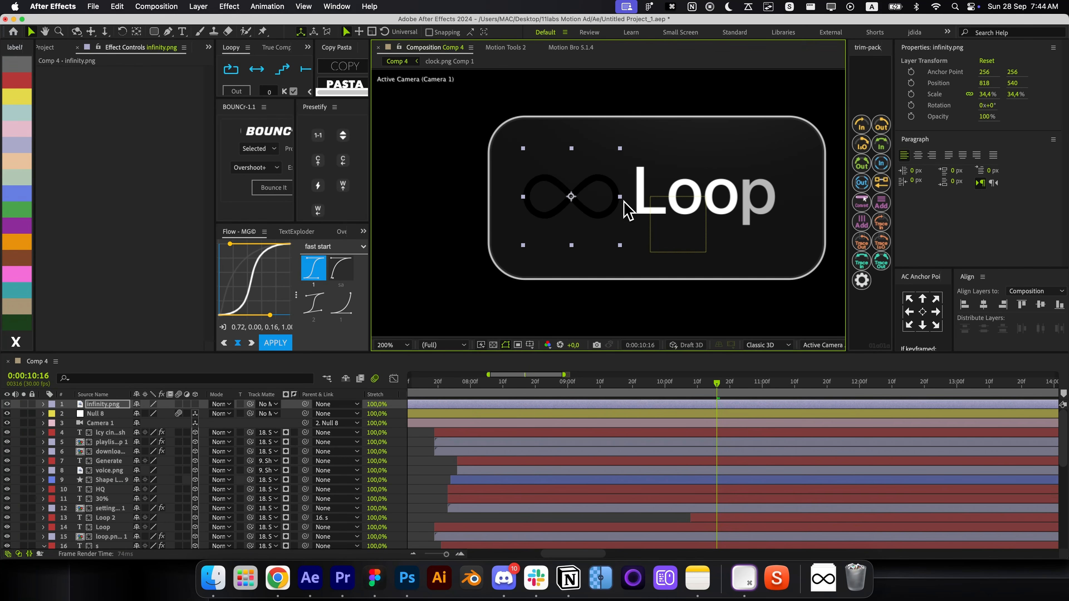
key(alt+space)
text(inve)
key(Return)
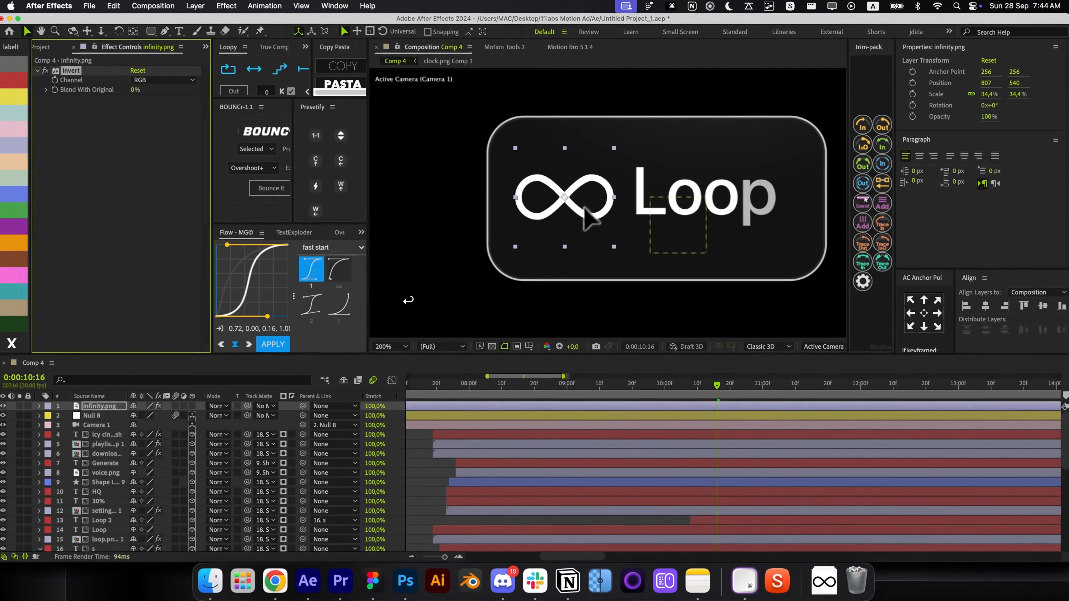
Trace the left half of the infinity icon with the Pen tool, using a 14 px stroke coloured FF0000
key(F2)
key(g)
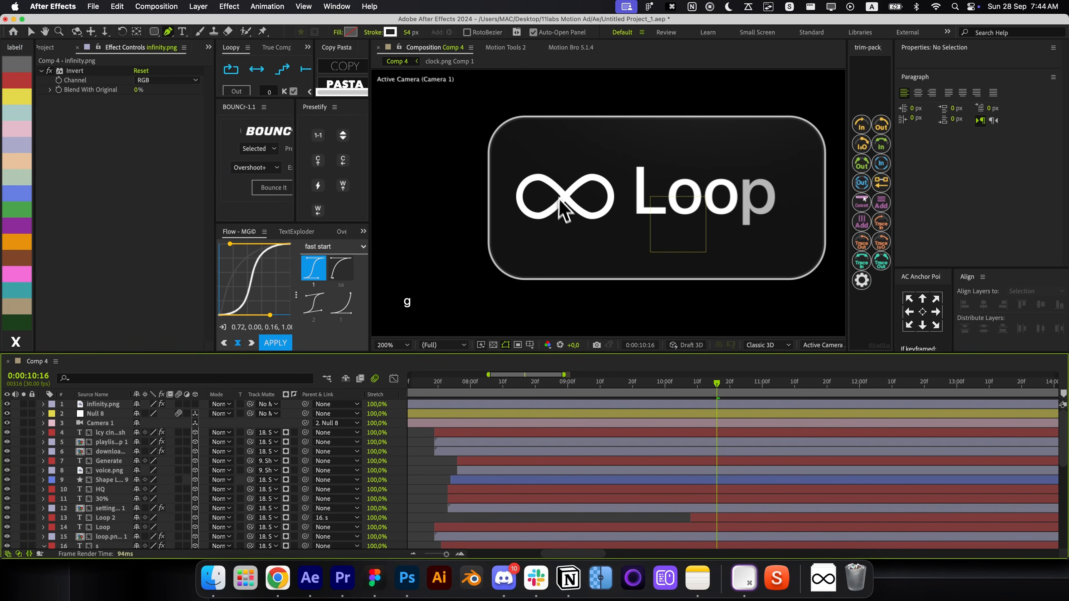
scroll(547, 189, up, 2)
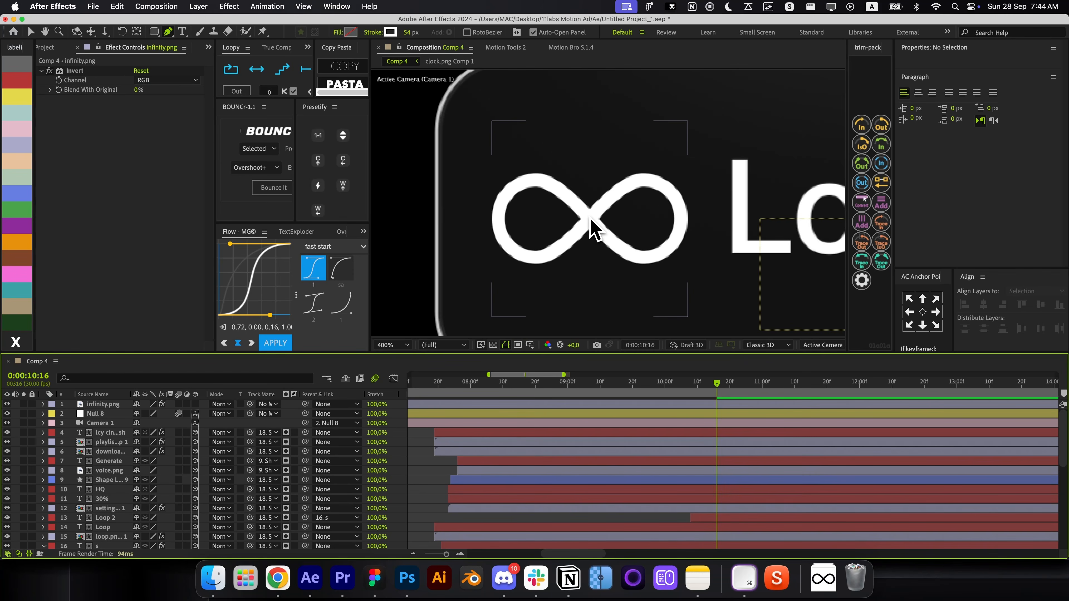
click(409, 33)
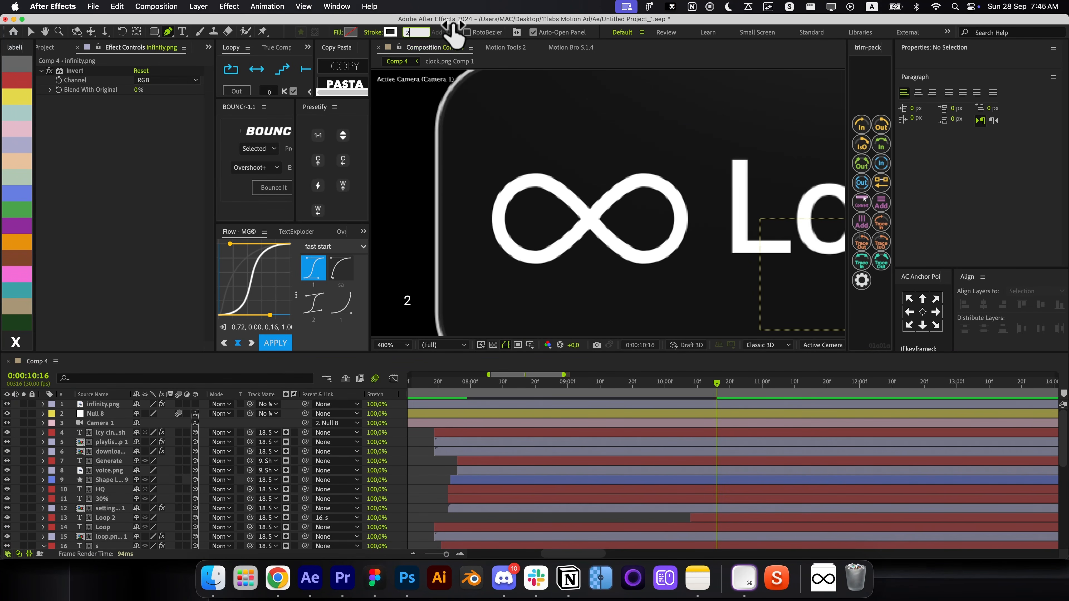
text(14)
mouse_move(583, 214)
mouse_down()
mouse_move(568, 199)
mouse_move(495, 190)
mouse_up()
drag(522, 256, 546, 265)
click(390, 32)
click(163, 273)
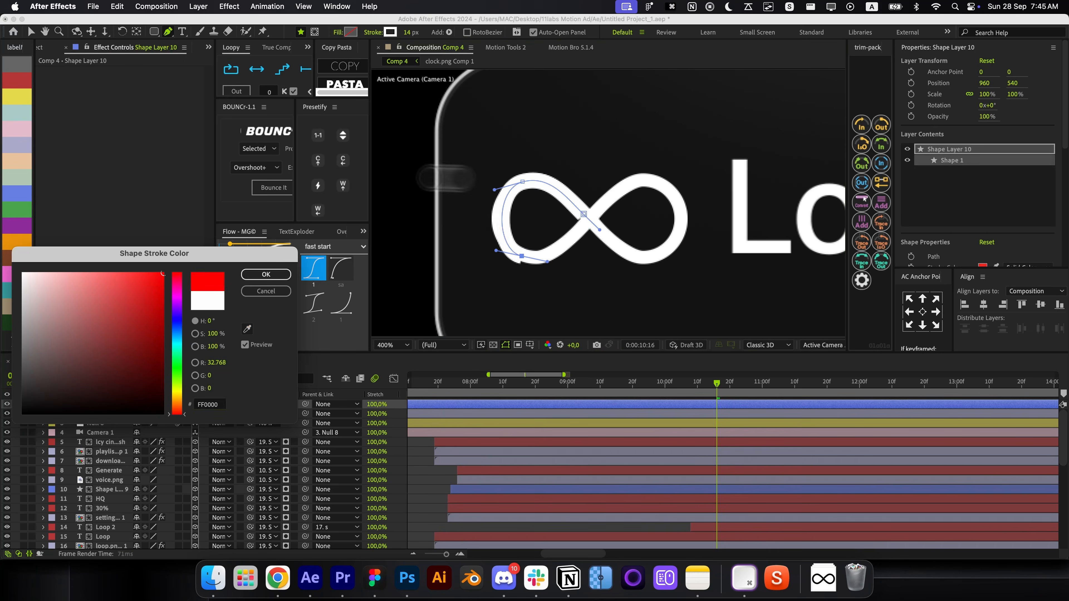
click(265, 274)
Trace the right half of the infinity icon, close the path at the crossing and adjust its curve handles to fit
drag(626, 187, 672, 162)
drag(677, 238, 662, 256)
drag(624, 253, 592, 241)
drag(662, 255, 668, 252)
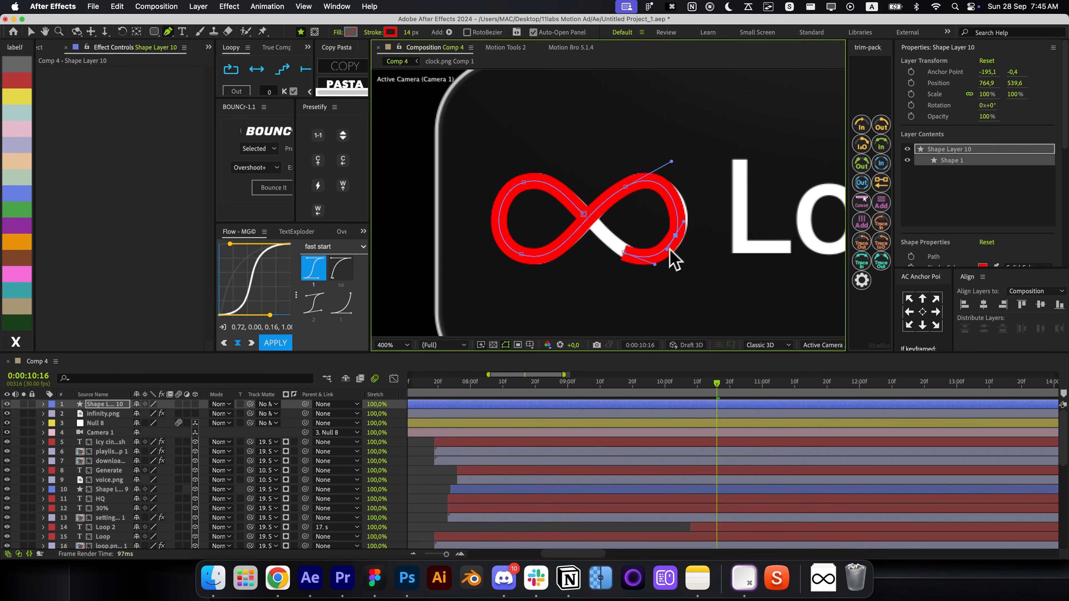
scroll(685, 229, up, 1)
drag(482, 200, 655, 89)
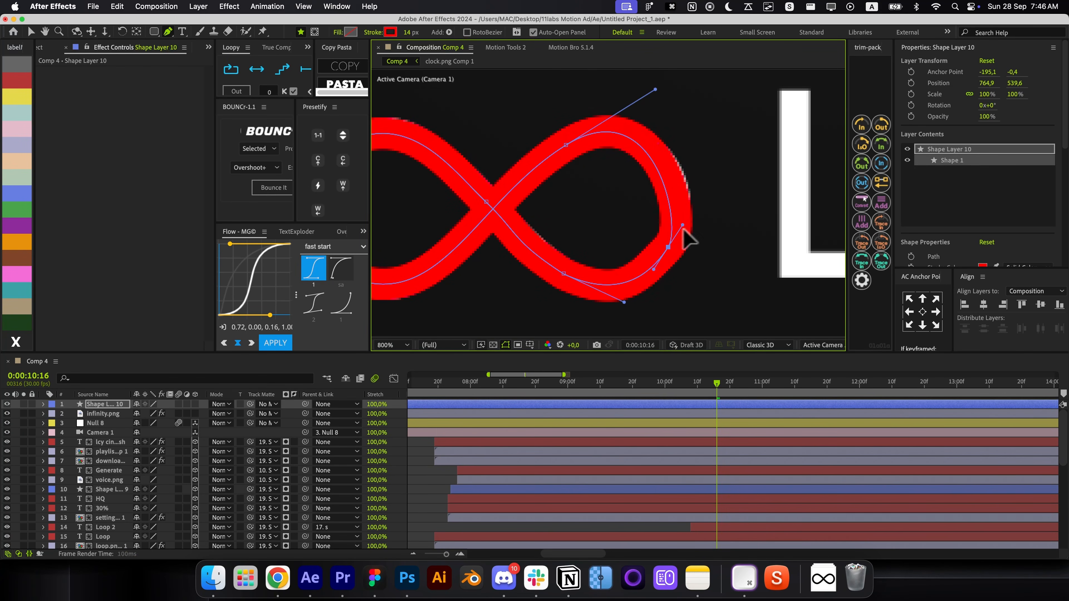
drag(606, 304, 669, 258)
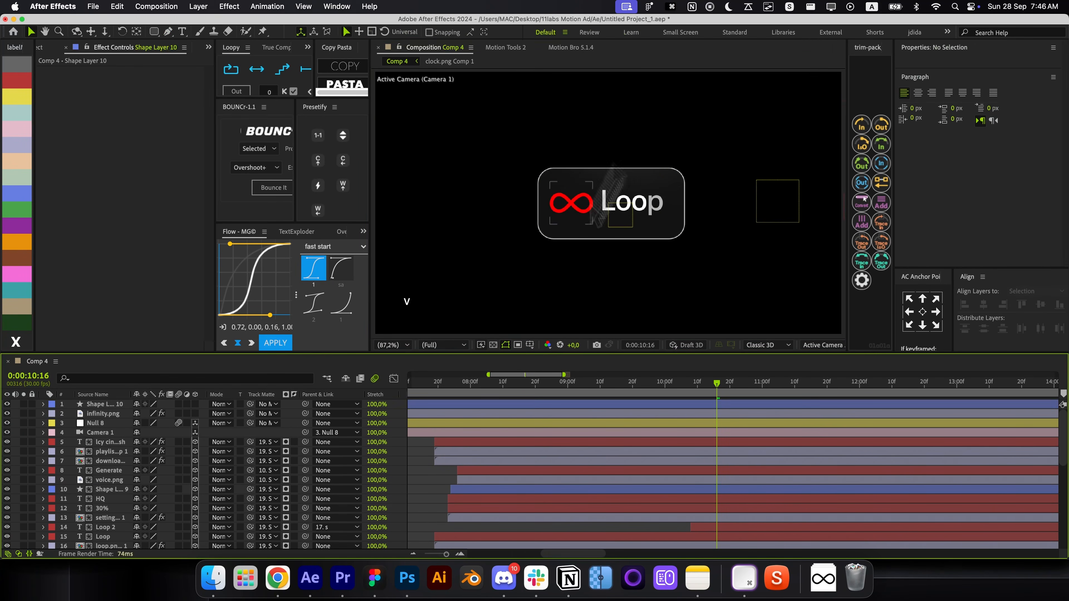
Place the traced infinity layer directly above Loop 2 in the layer stack and trim its start to 0:00:10:08
key(grave)
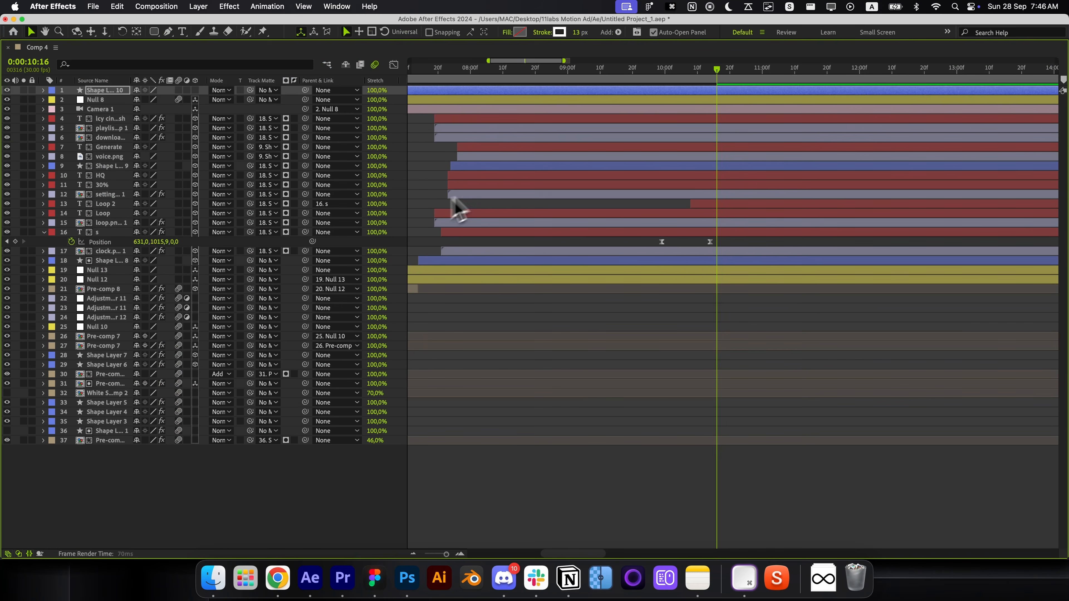
key(alt+bracketleft)
drag(911, 200, 892, 200)
key(grave)
Refine the outer right curve of the infinity path, undoing unwanted point edits
click(617, 220)
key(super+z)
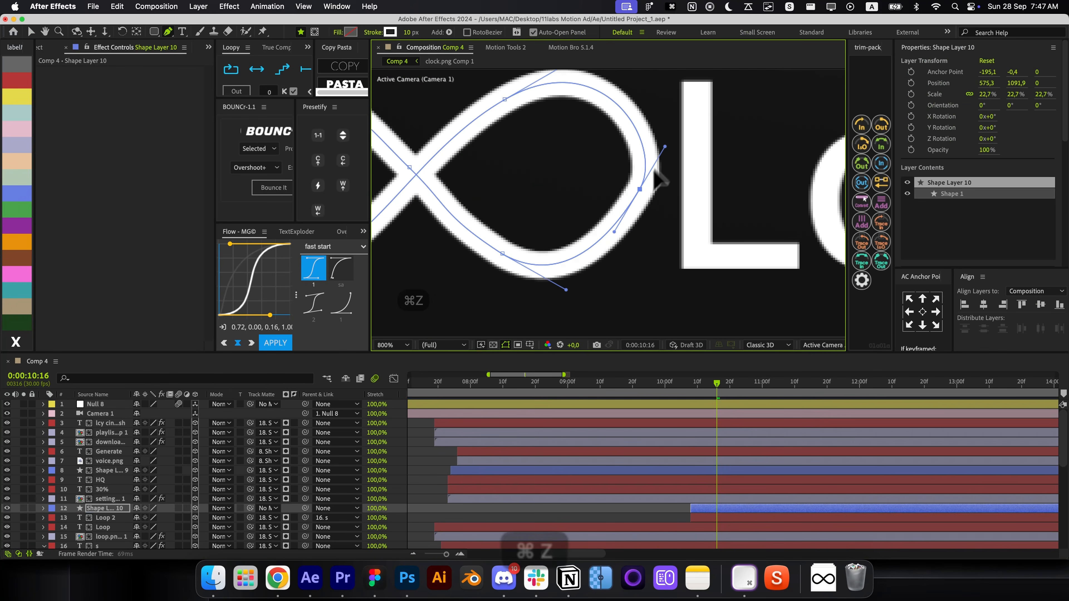
drag(655, 179, 644, 172)
key(super+z)
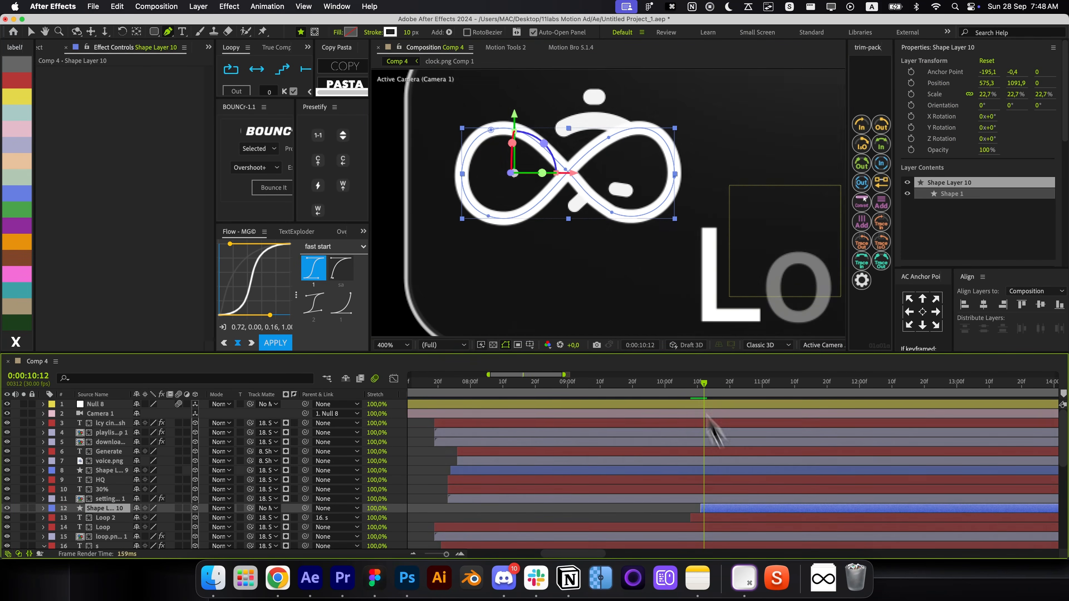
Start the infinity layer at 0:00:10:13 and apply the trim-pack In animation to it
click(710, 387)
key(super+Left)
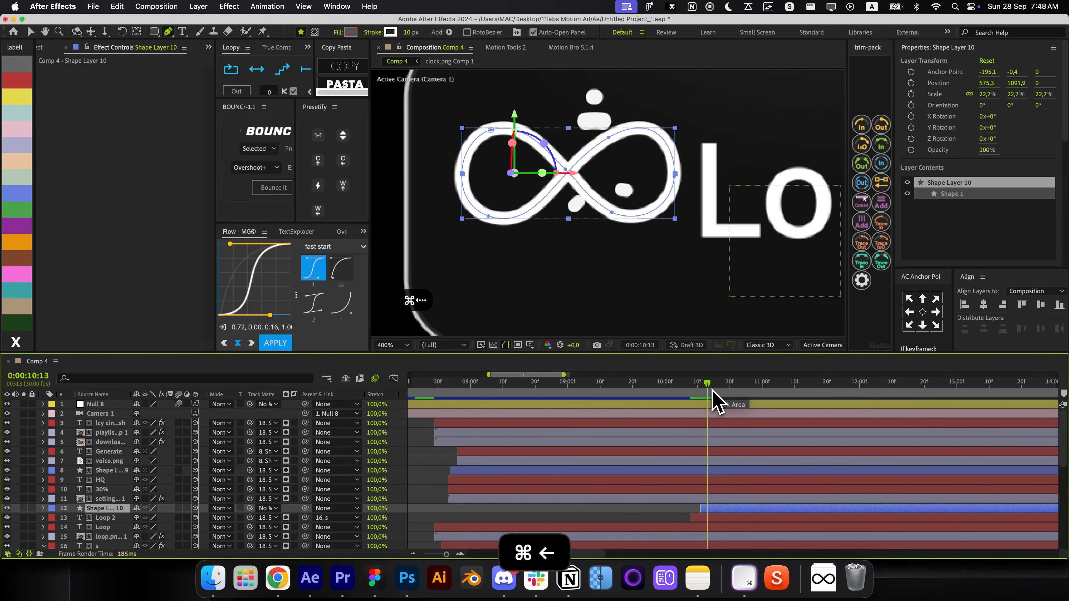
key(super+Right)
key(super+Left)
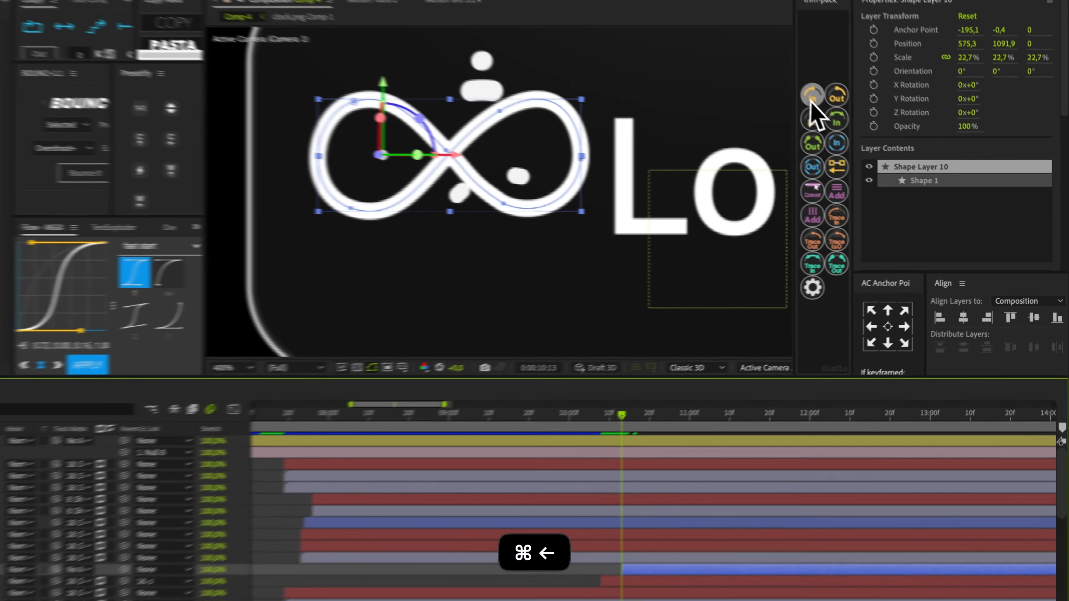
click(861, 124)
click(692, 507)
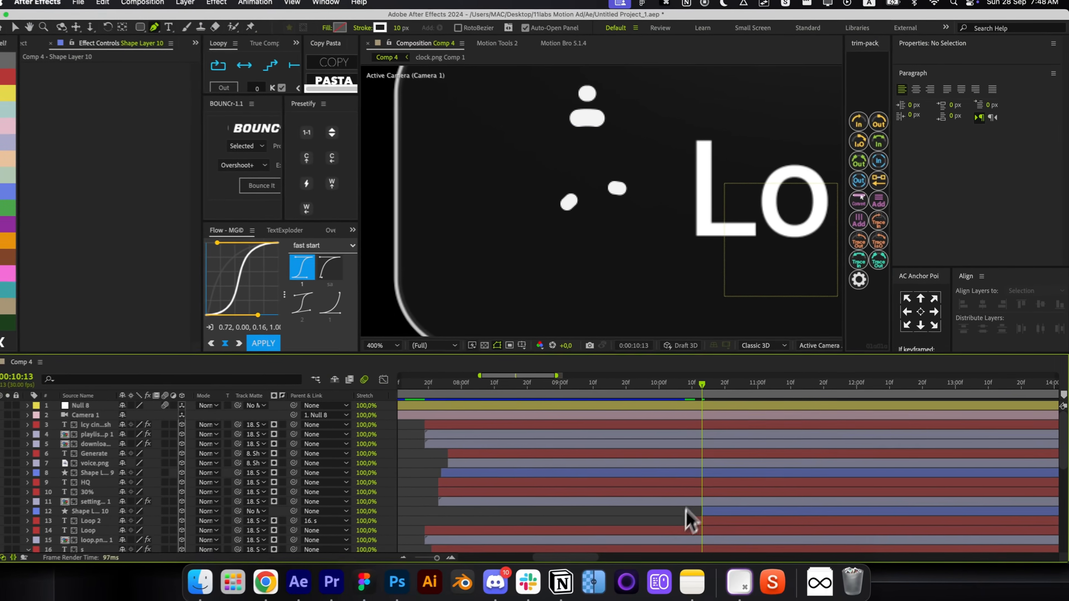
Shorten the infinity's End animation to finish at about 0:00:11:03, ease it with Flow's second "fast start" preset and preview it
drag(703, 397, 779, 401)
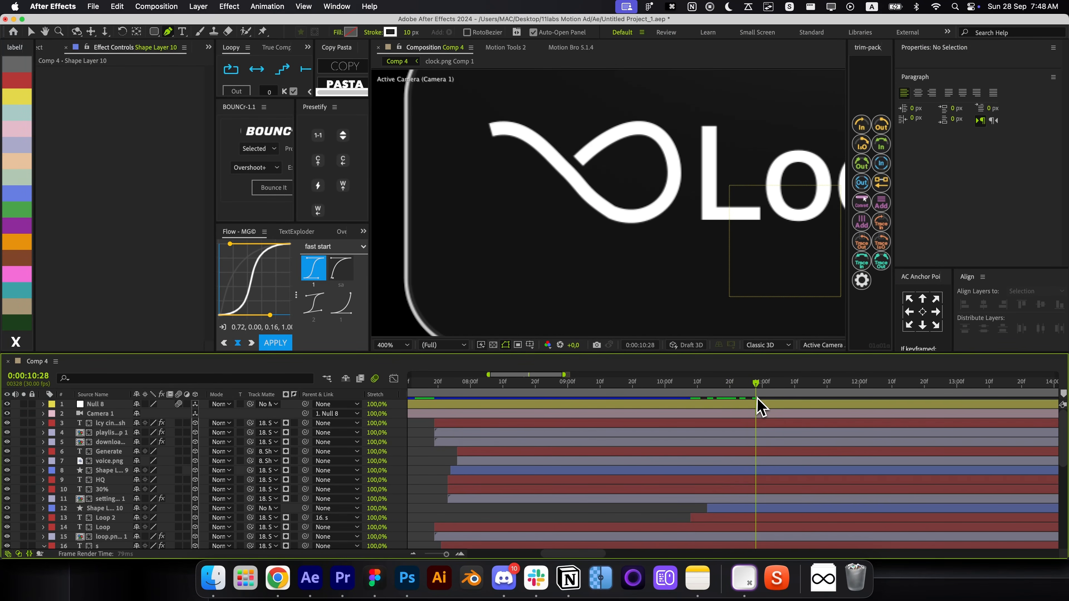
click(782, 508)
key(u)
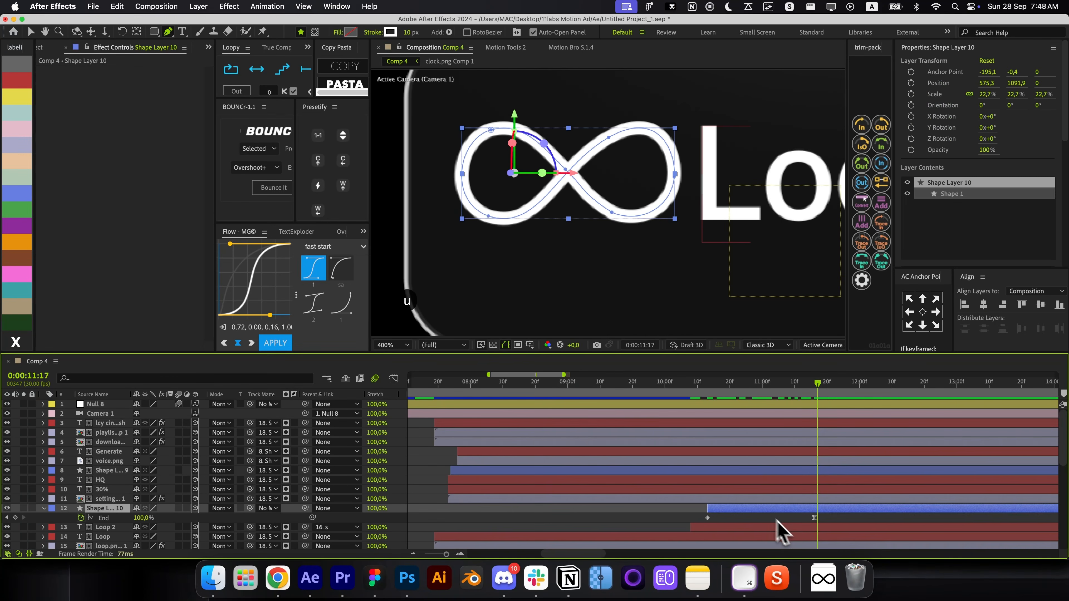
click(341, 268)
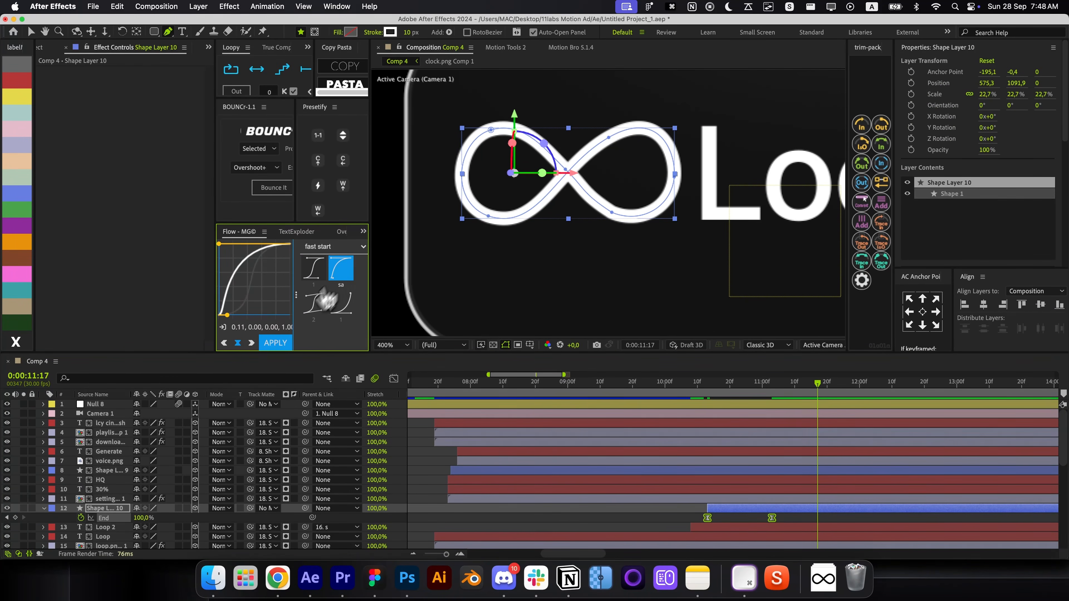
drag(701, 396, 808, 403)
key(alt+/)
key(u)
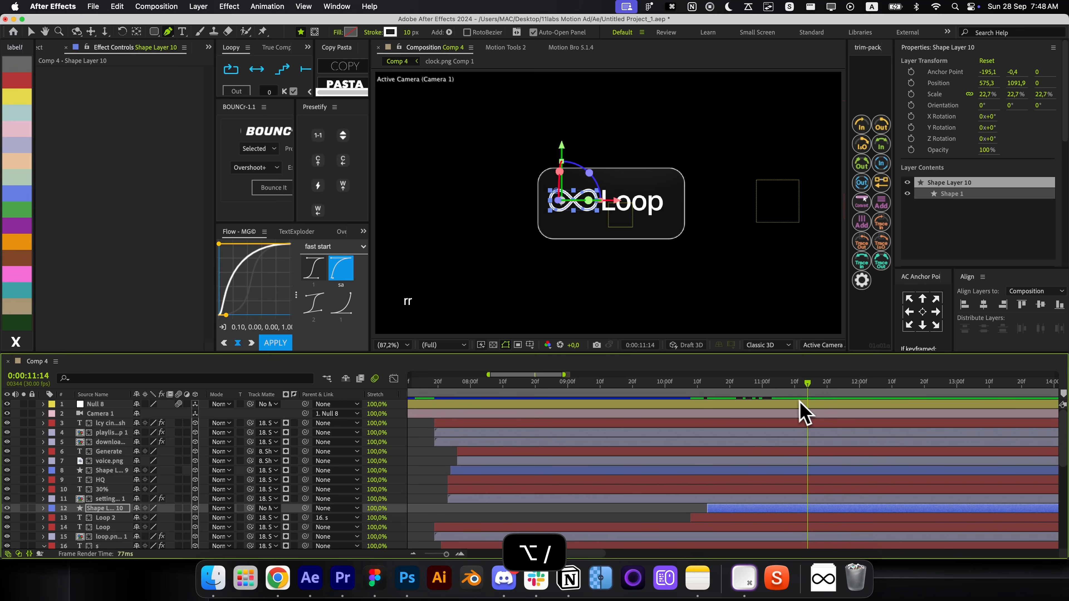
Centre the anchor point of the infinity shape layer
click(680, 513)
click(740, 516)
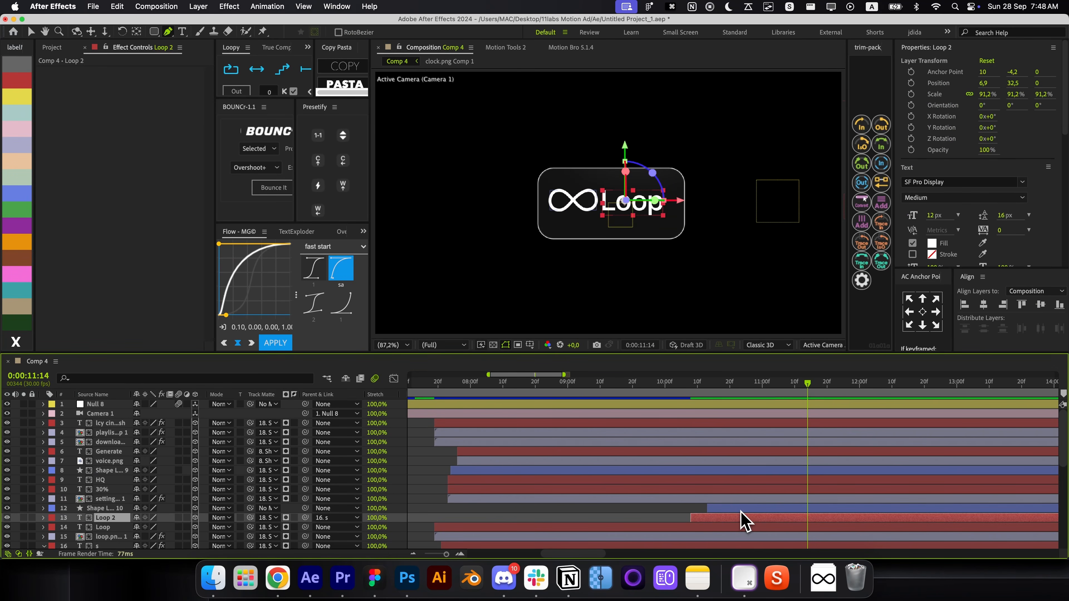
click(741, 510)
click(923, 311)
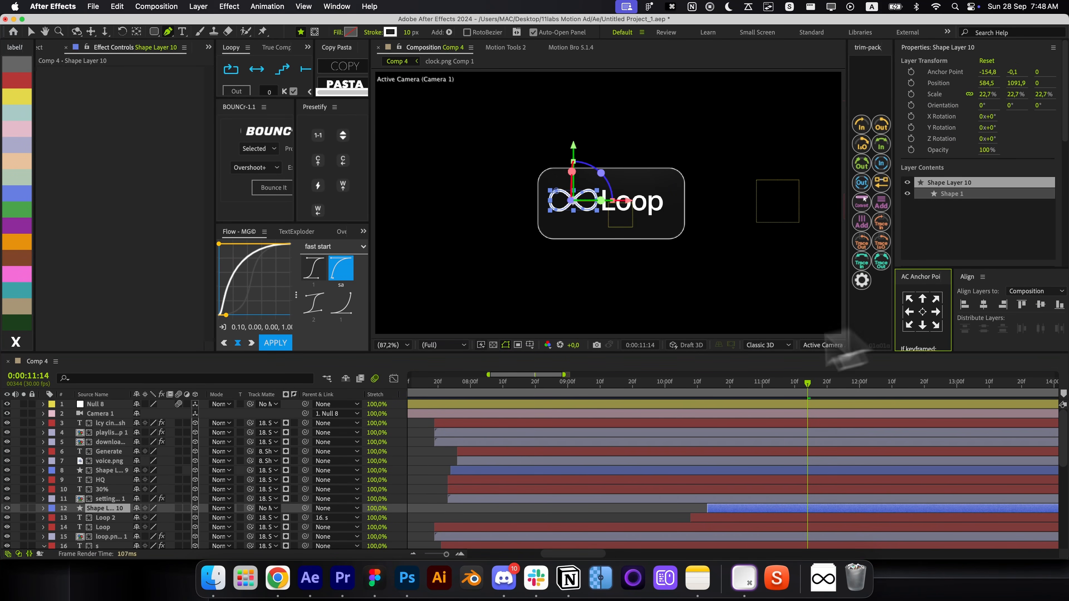
Scale the infinity shape to 18% and nudge it down to a Y position of 1093.9
key(s)
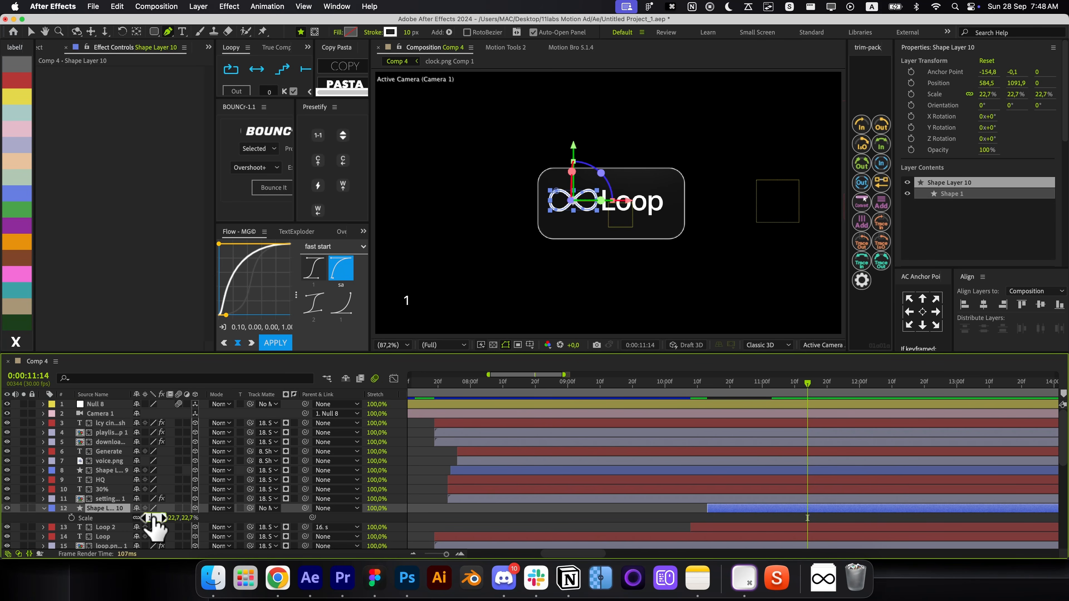
key(shift+super+h)
key(Down)
key(Down)
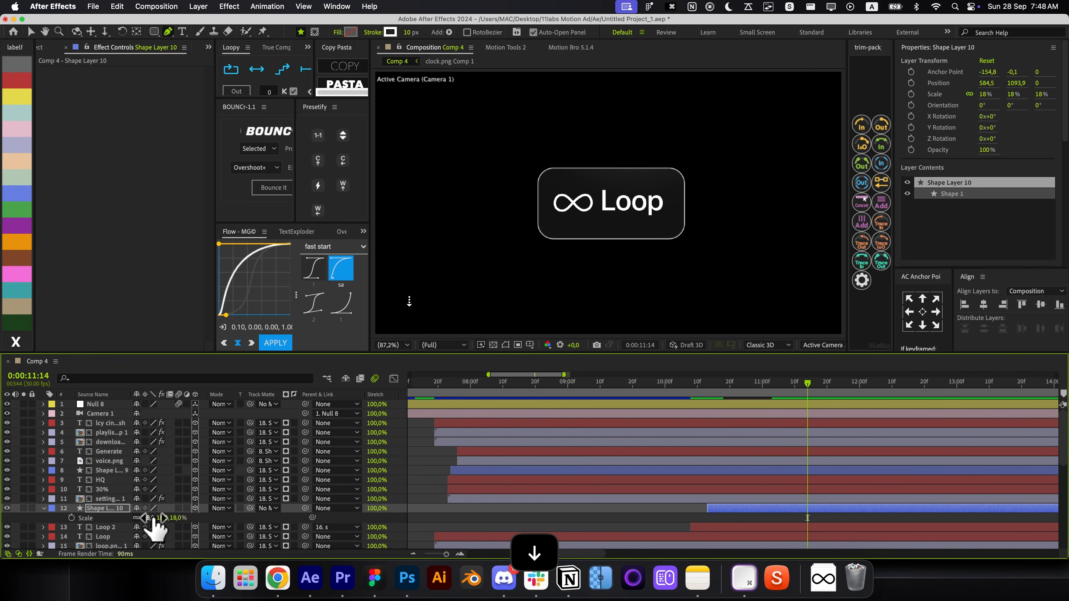
Add a Position keyframe to the Null 8 layer at 0:00:10:28
key(super+Down)
key(super+Up)
key(super+Down)
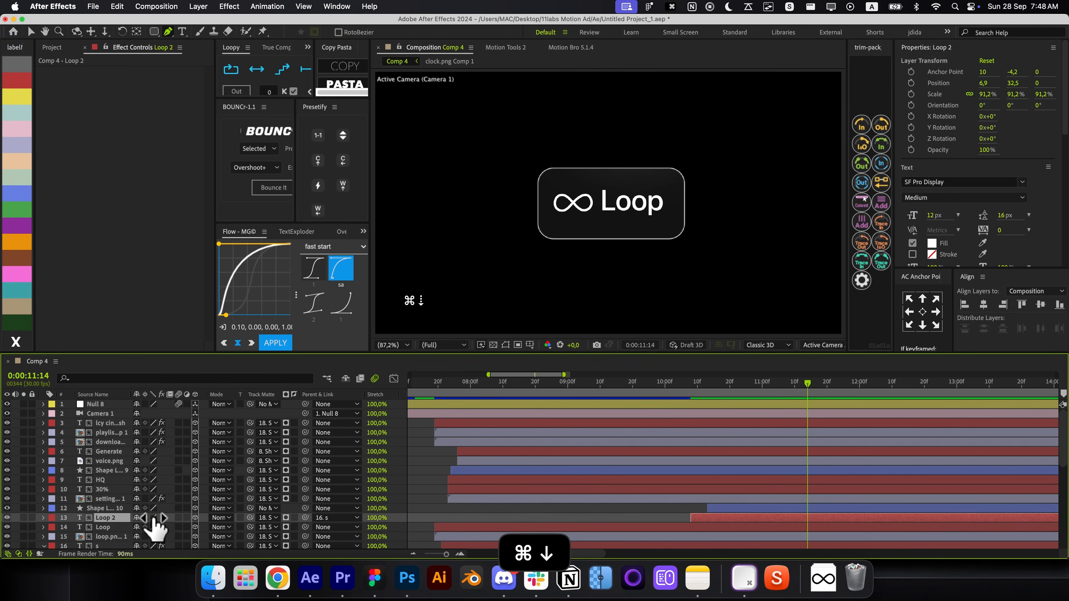
key(alt+apostrophe)
click(717, 405)
key(p)
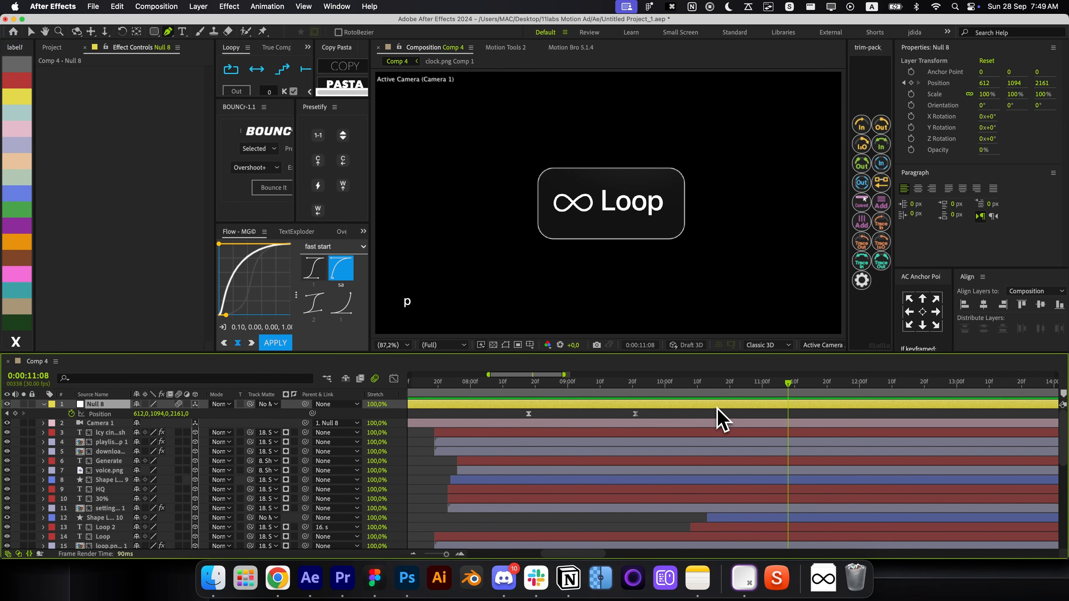
scroll(717, 407, down, 4)
drag(707, 384, 699, 395)
click(667, 414)
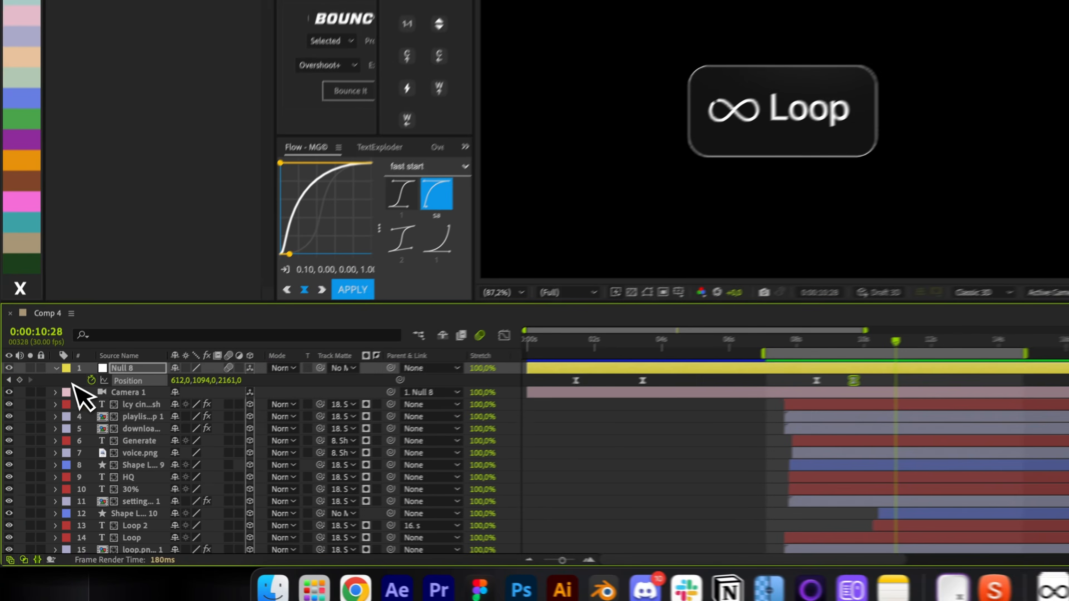
click(15, 413)
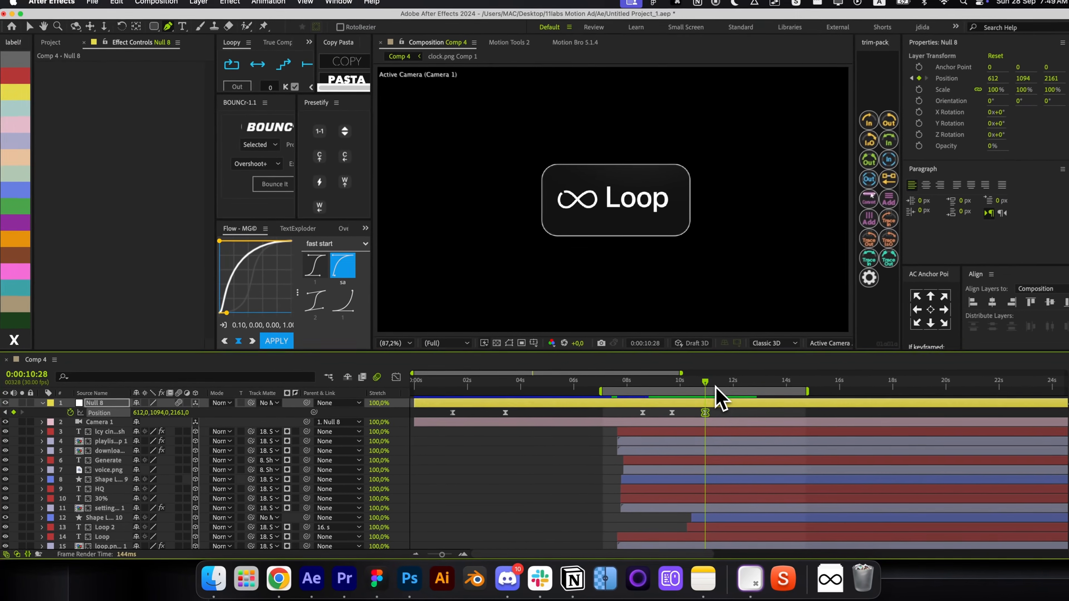
Show the proportional grid and set Null 8's Z position to 1725 at 0:00:11:28
key(super+shift+Right)
key(super+shift+Right)
key(super+shift+Right)
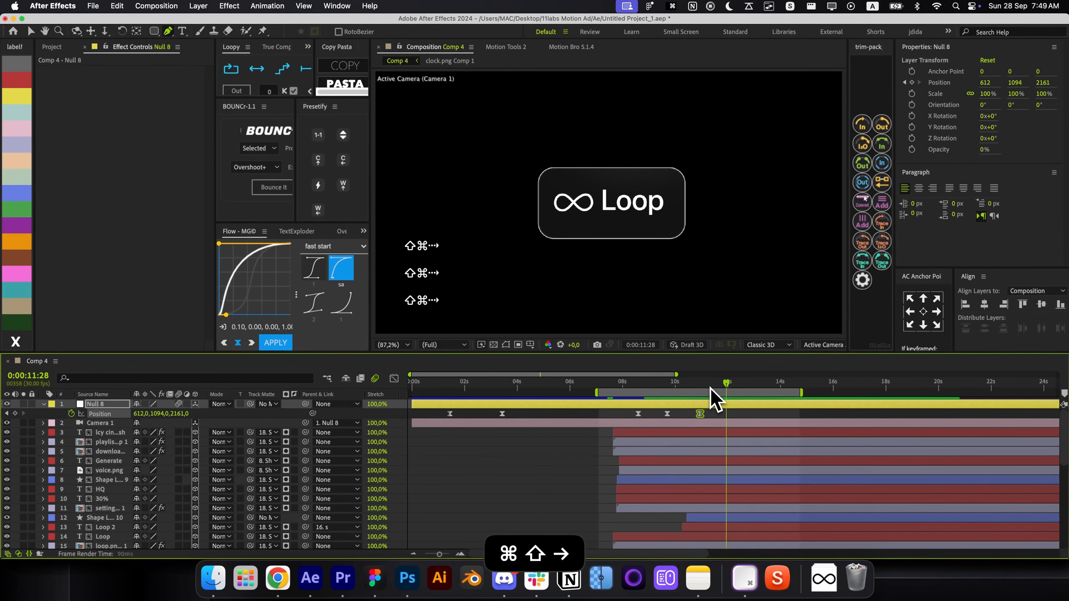
key(alt+apostrophe)
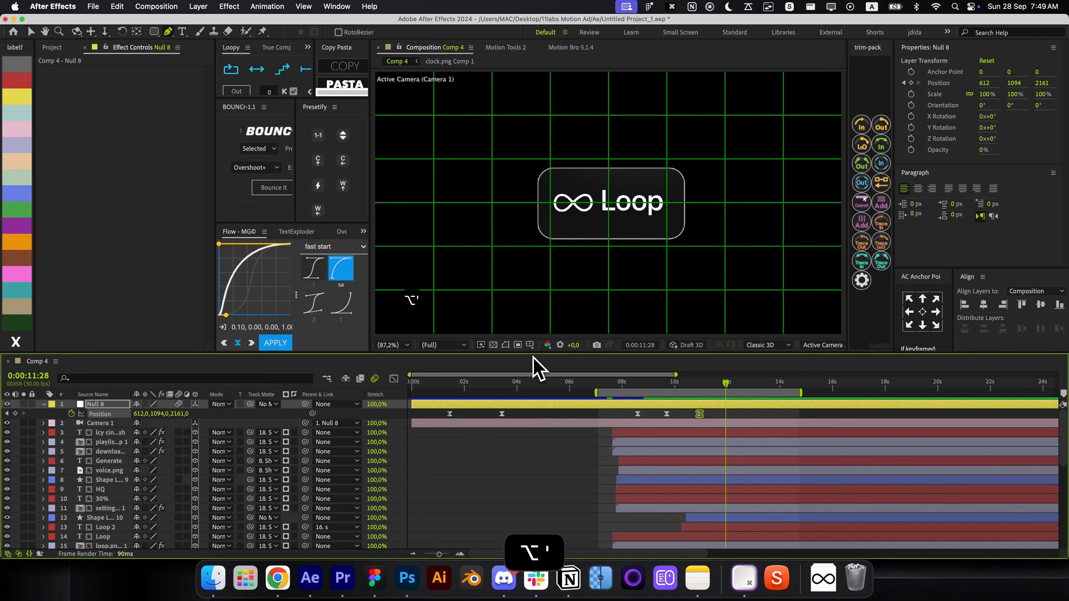
drag(180, 414, 40, 425)
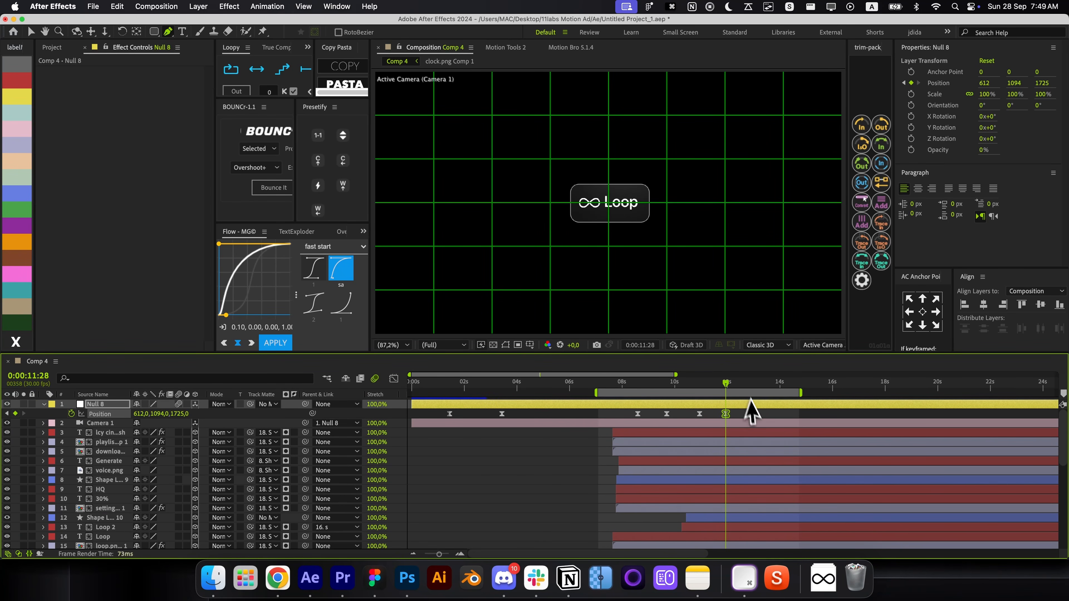
Ease the last two Null 8 Position keyframes with Flow's first "fast start" preset and inspect the speed graph
drag(757, 411, 690, 425)
click(311, 283)
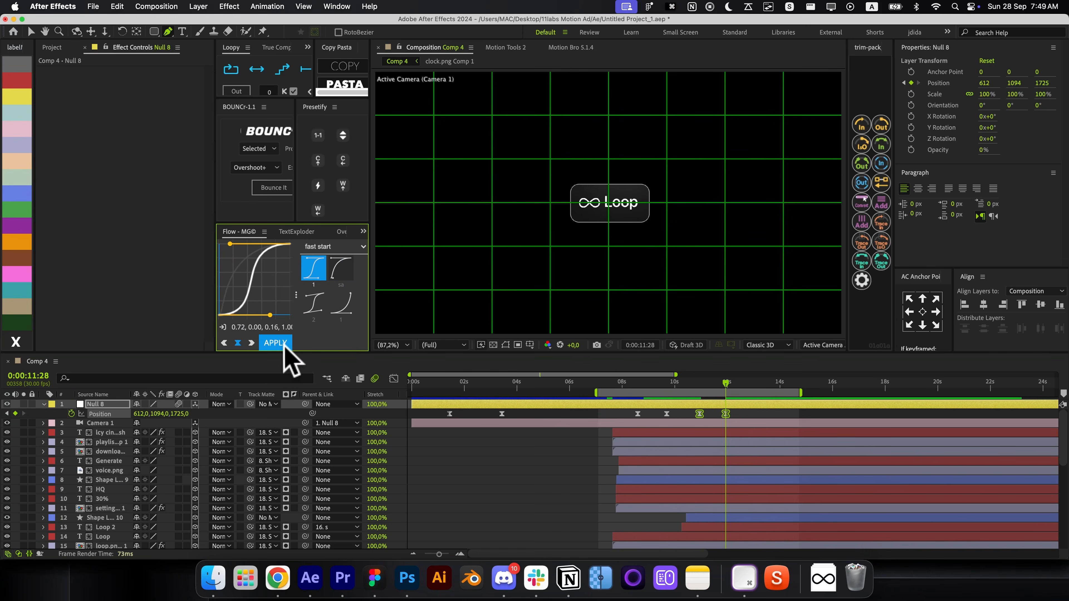
click(391, 378)
scroll(706, 520, up, 2)
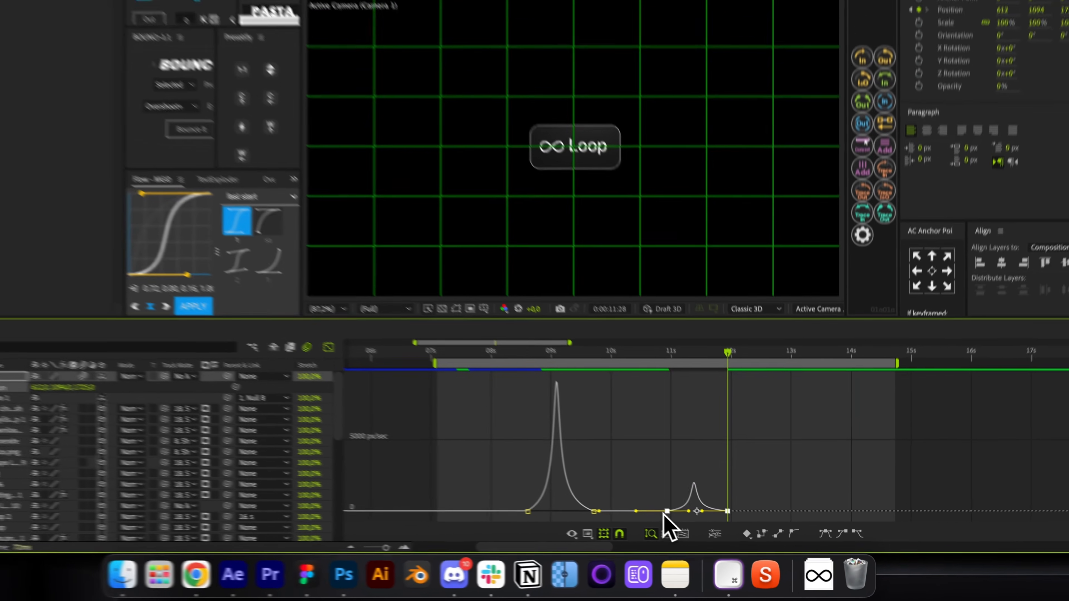
key(v)
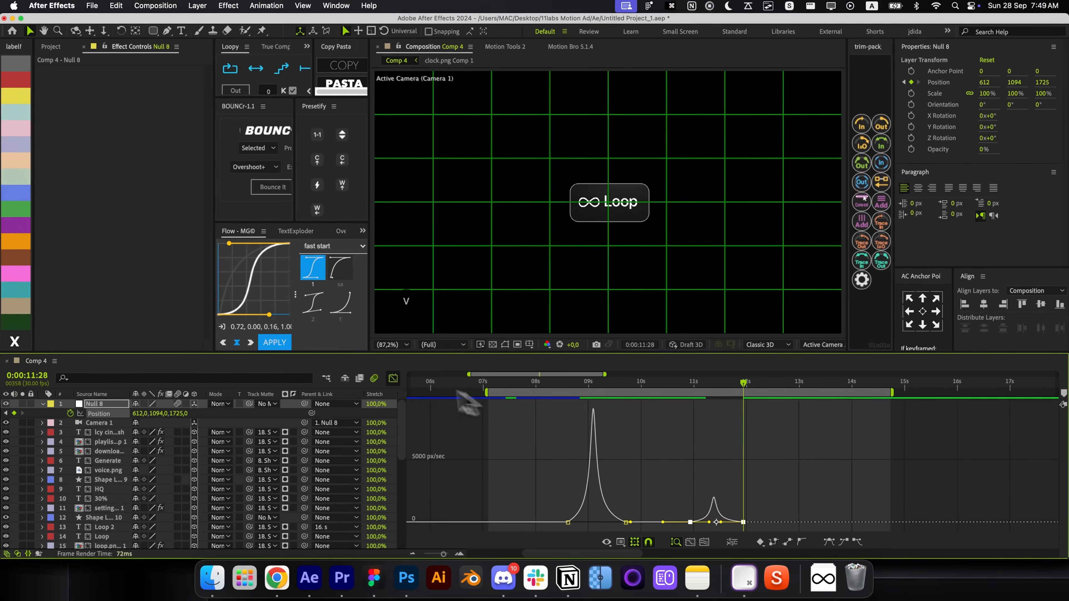
Move the first of the two eased Null 8 keyframes earlier, to about 0:00:10:14, and check the speed curve
click(387, 376)
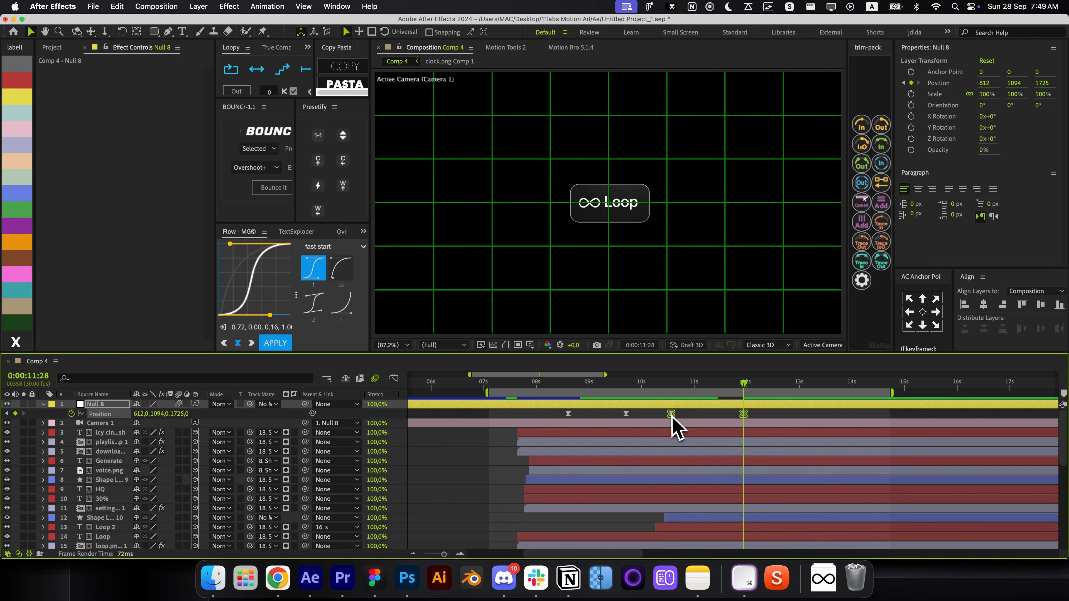
click(394, 379)
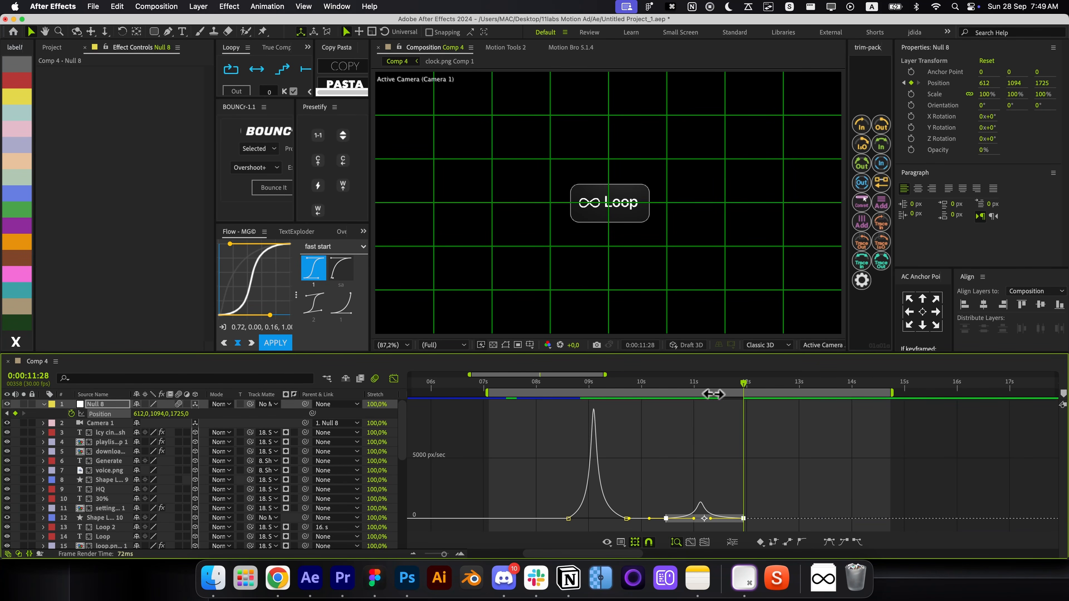
drag(713, 389, 702, 390)
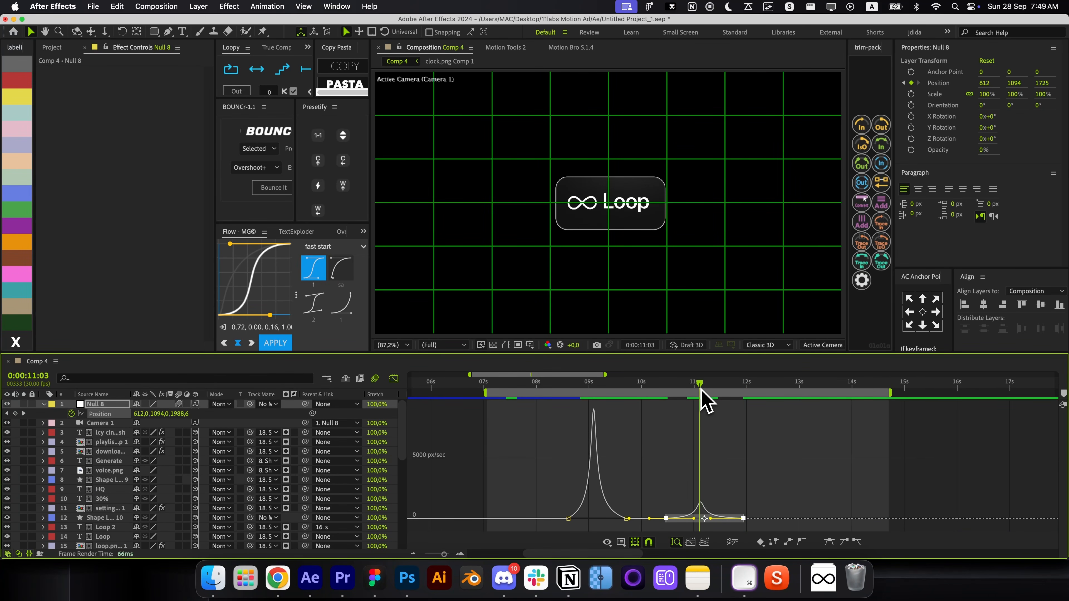
click(394, 379)
key(minus)
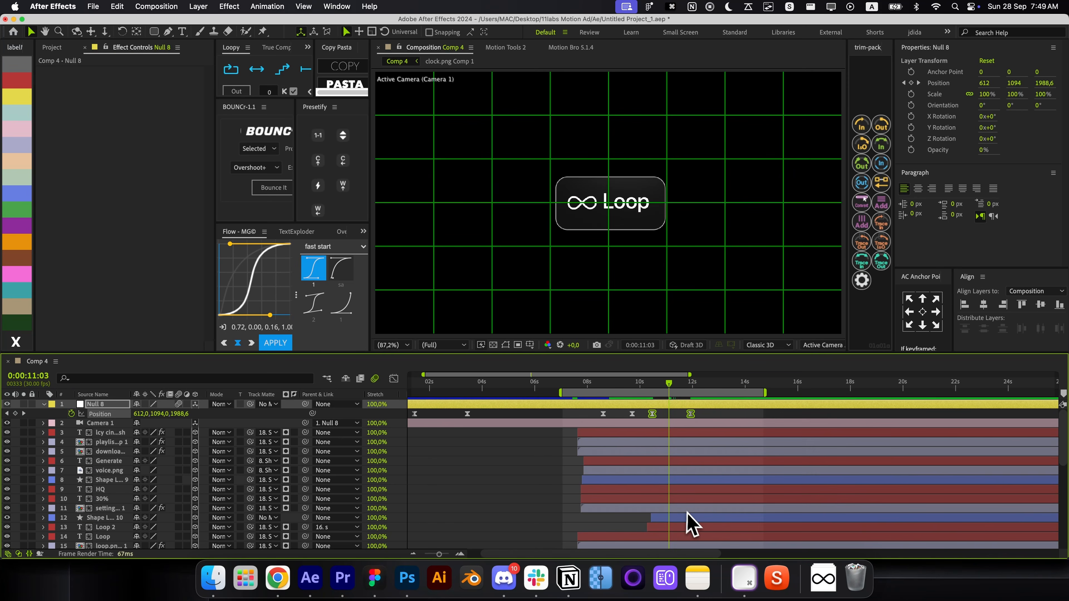
Reveal the infinity layer's End keyframes and shift Null 8's last two Position keyframes to about 0:00:10:23 and 0:00:12:07
click(686, 520)
key(equal)
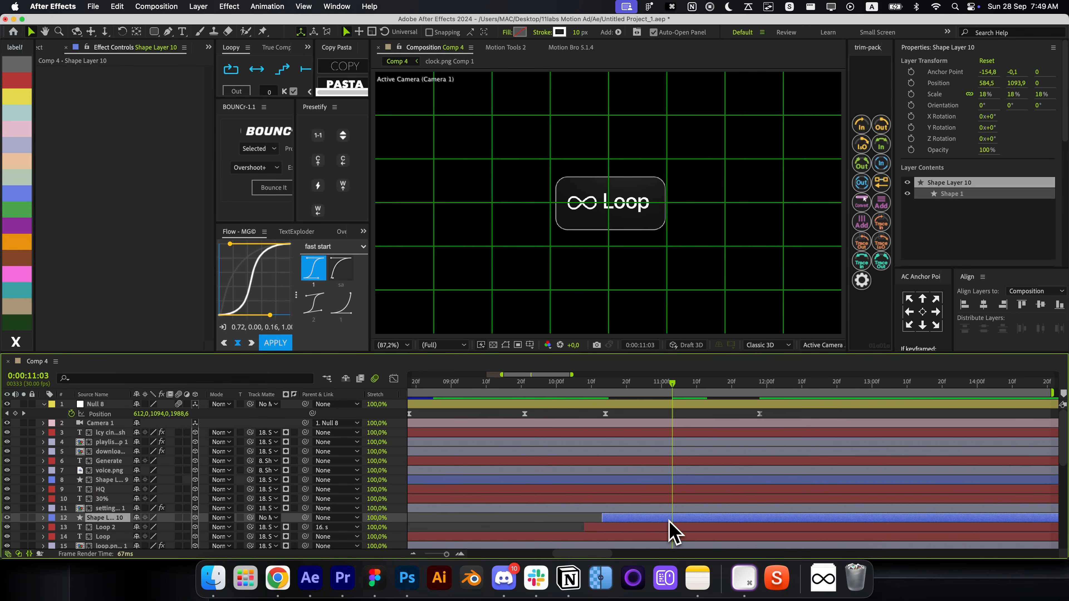
key(u)
key(u)
key(u)
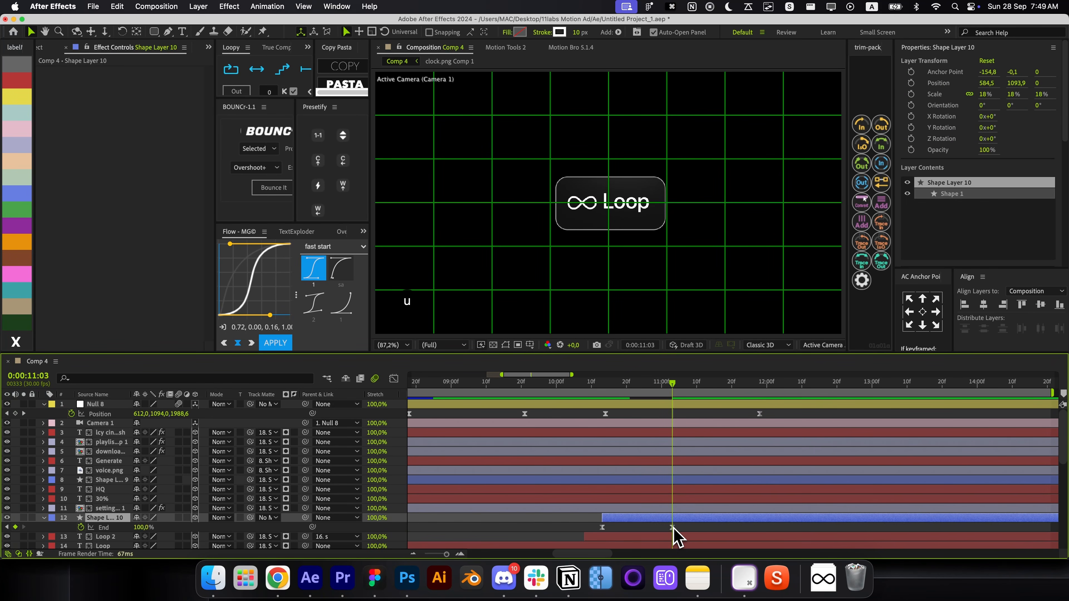
drag(767, 417, 603, 416)
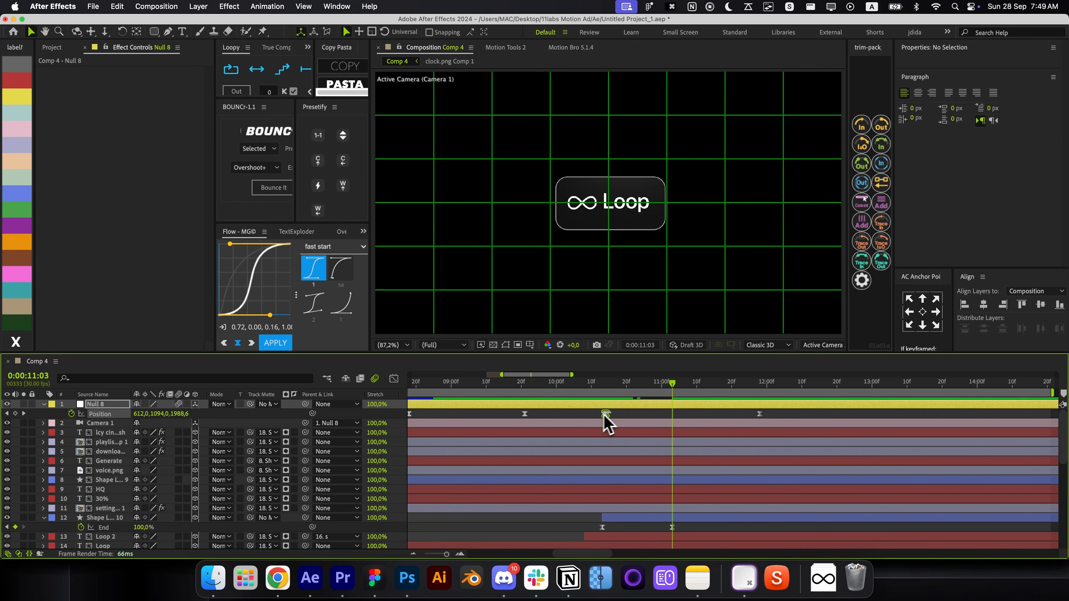
drag(760, 415, 791, 415)
Steepen the last Null 8 speed peak in the graph by lengthening the first keyframe's outgoing influence
click(394, 379)
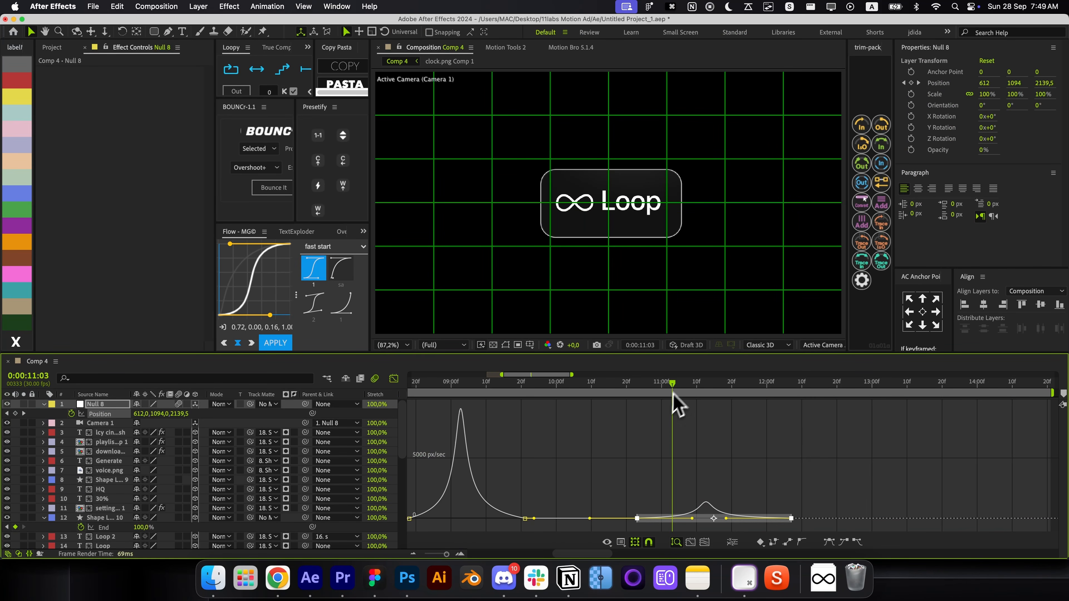
drag(673, 396, 710, 399)
drag(693, 518, 703, 520)
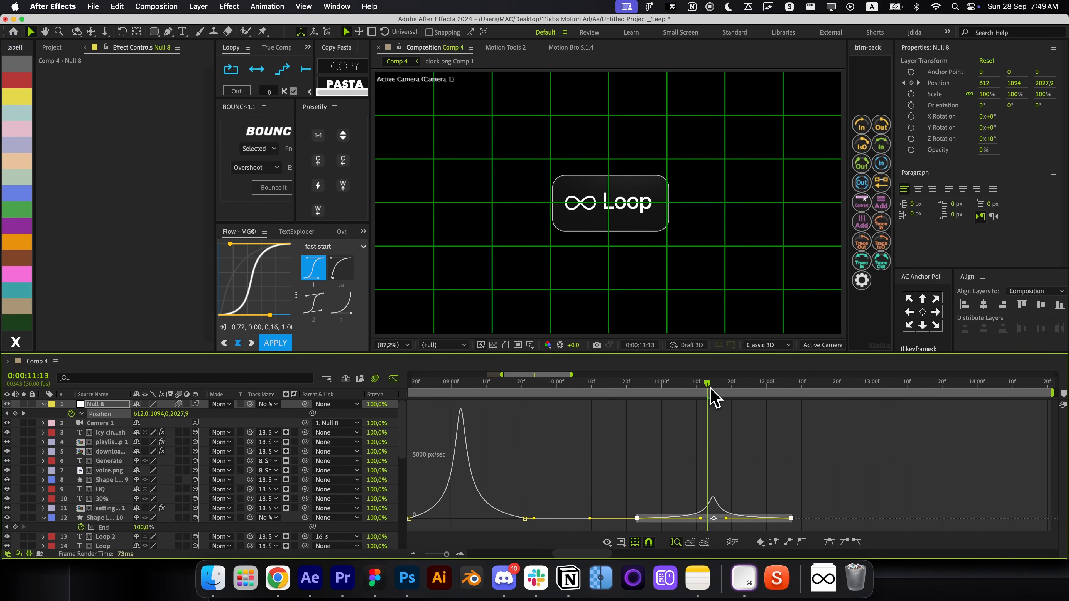
click(394, 379)
Add an Opacity keyframe to Shape Layer 8, the matte rectangle, at 0:00:11:18
key(super+Right)
key(super+Right)
key(super+Right)
key(super+Right)
key(super+Right)
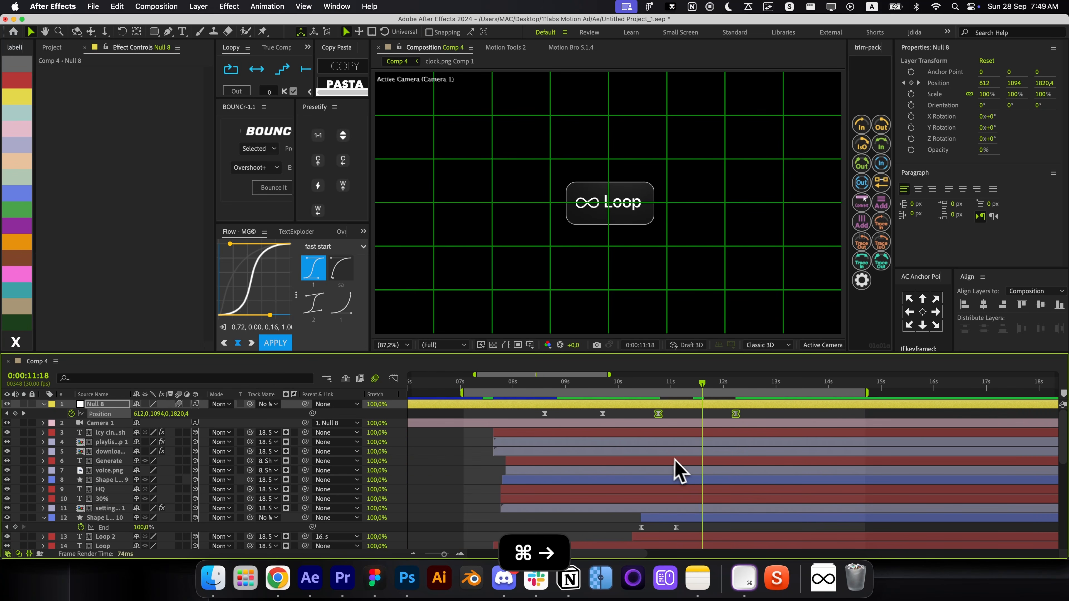
click(696, 520)
click(608, 529)
key(r)
key(r)
click(664, 426)
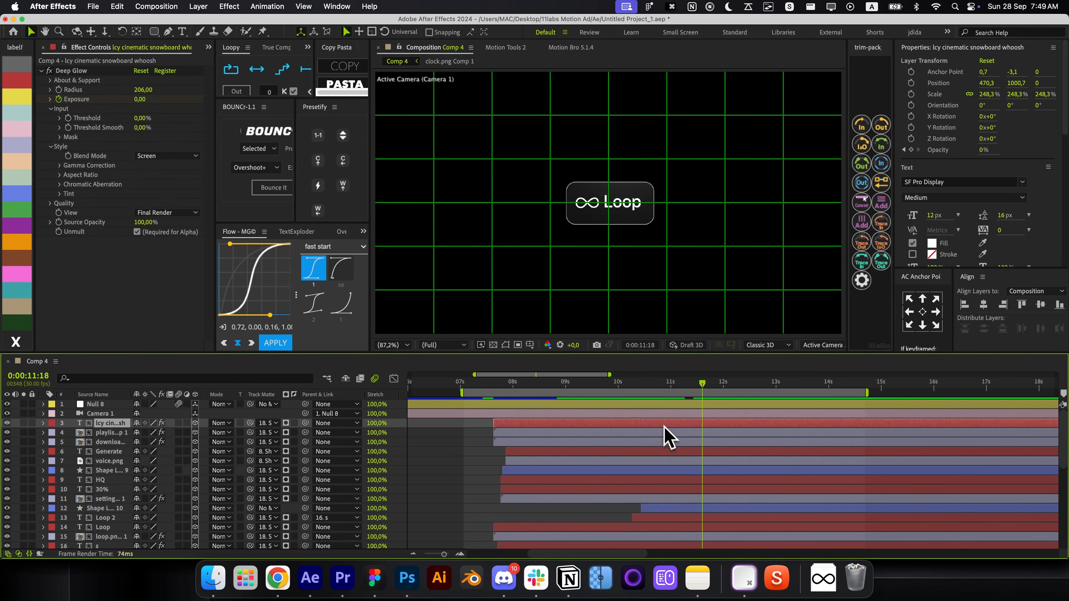
scroll(692, 531, down, 2)
click(691, 527)
key(alt+t)
Set Shape Layer 8's opacity to 0% at 0:00:12:08
key(super+shift+Right)
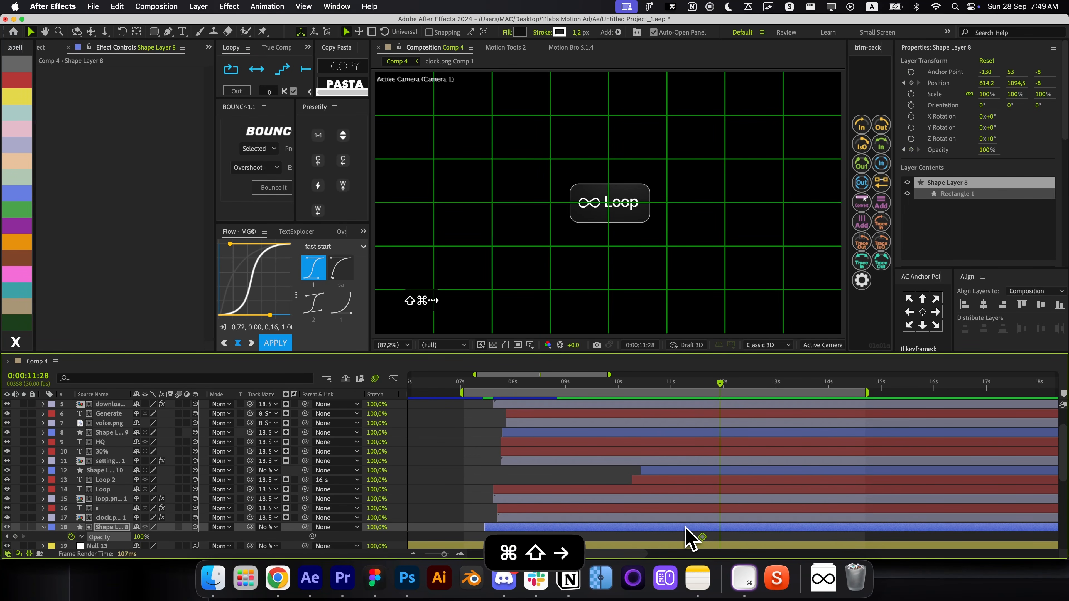
click(139, 537)
text(0)
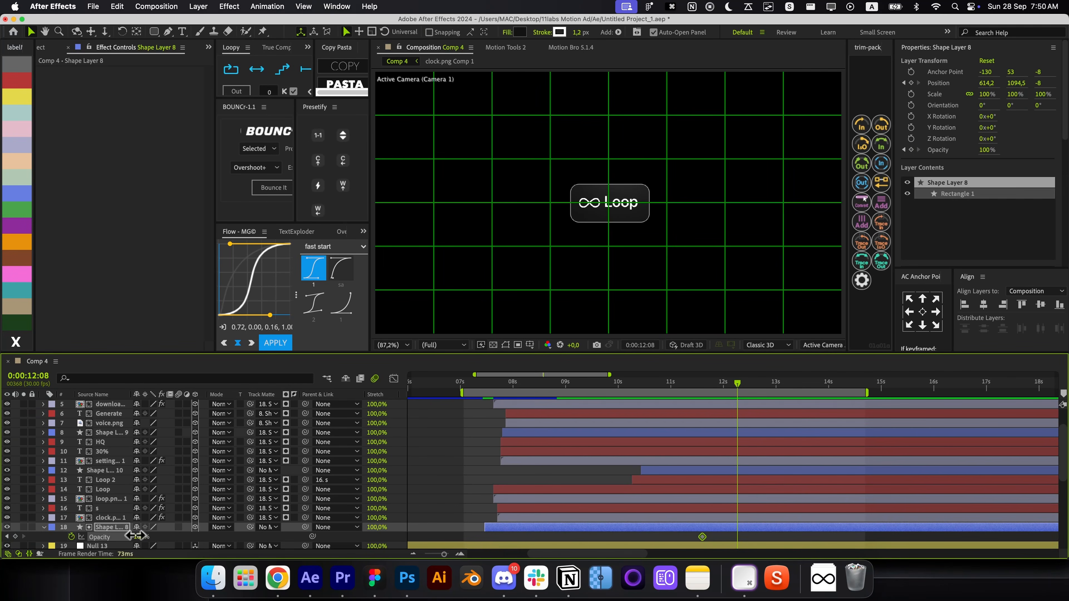
key(Return)
Use Shape Layer 8 as the infinity layer's track matte and move both Opacity keyframes about eight frames earlier
click(738, 472)
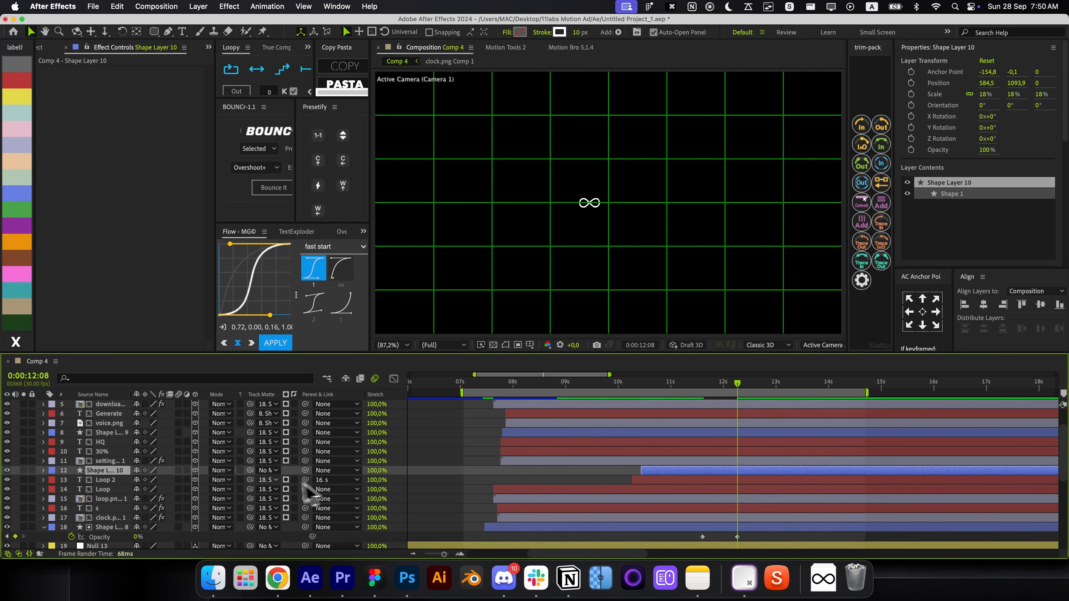
drag(250, 471, 119, 527)
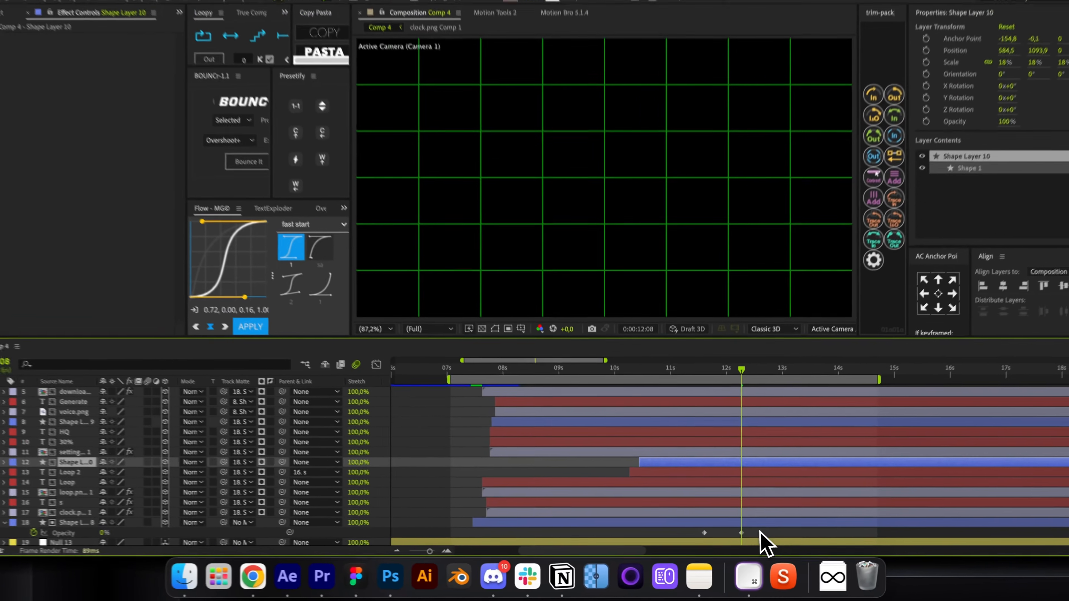
drag(760, 532, 689, 532)
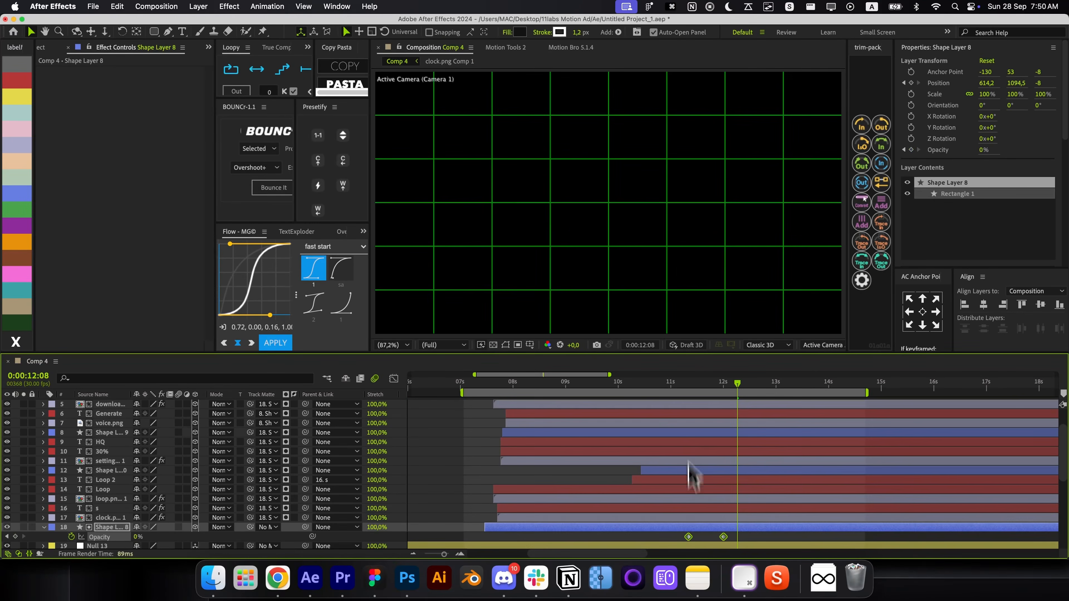
Split the infinity shape layer at 0:00:11:08
click(687, 370)
mouse_move(687, 394)
mouse_down()
mouse_move(720, 396)
mouse_move(691, 401)
mouse_up()
click(700, 469)
key(super+Left)
key(super+Left)
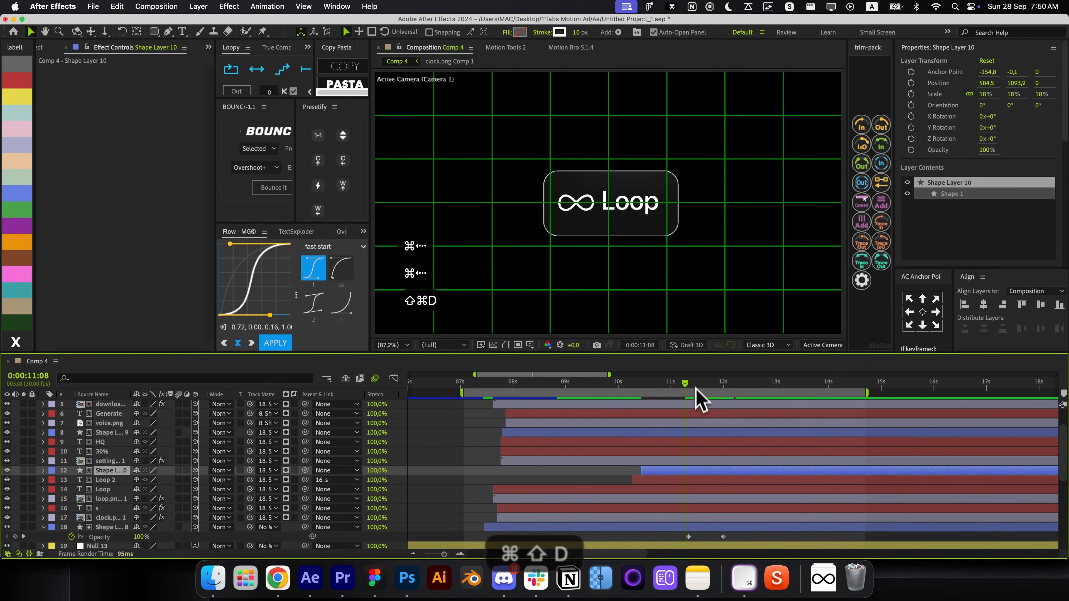
key(super+shift+d)
Apply trim-pack's green Out animation to the infinity layer's second segment and check its End keyframes
click(861, 169)
mouse_move(699, 390)
mouse_down()
mouse_move(708, 392)
mouse_move(707, 410)
mouse_up()
key(u)
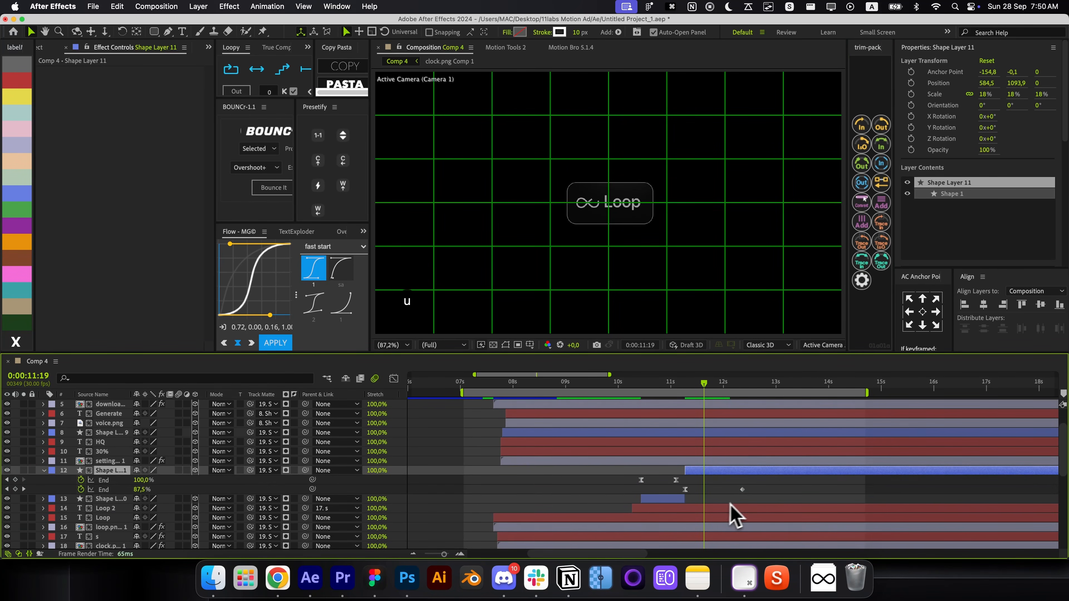
key(u)
key(u)
click(743, 477)
Hide the proportional grid, scrub through the Loop card's fade-out and save the project
key(alt+apostrophe)
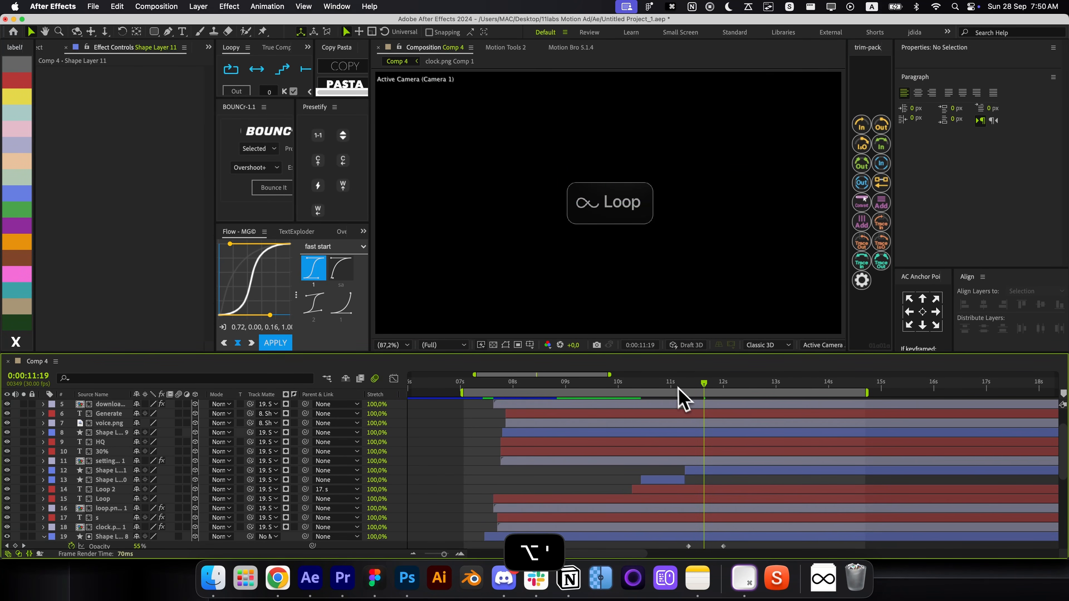
drag(678, 389, 747, 401)
key(super+s)
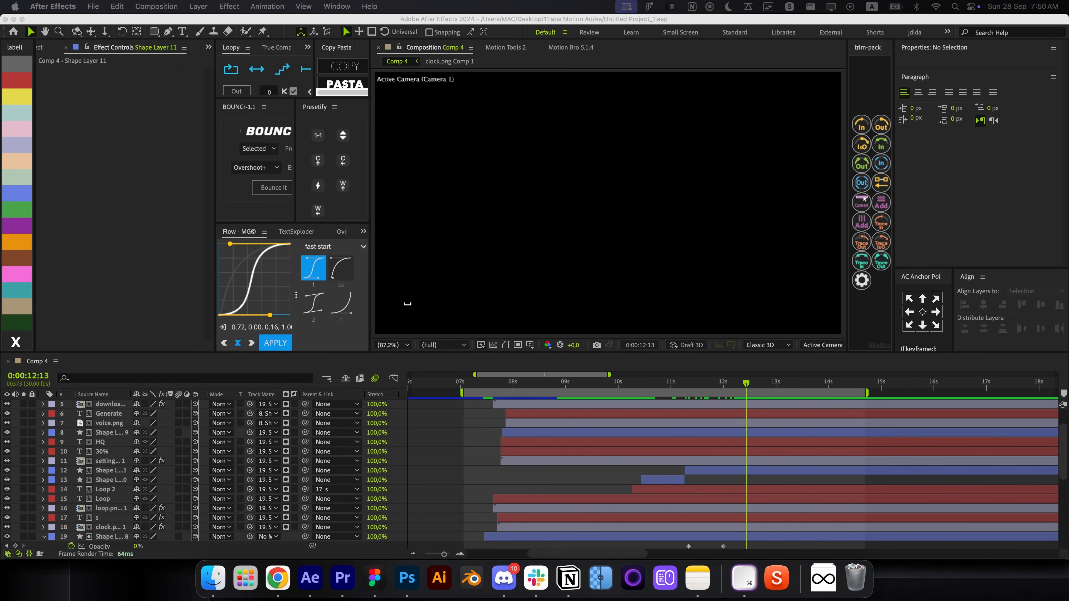
Switch to Chrome and download the free "Audio wave icon" sound waves vector set from Vecteezy
click(276, 576)
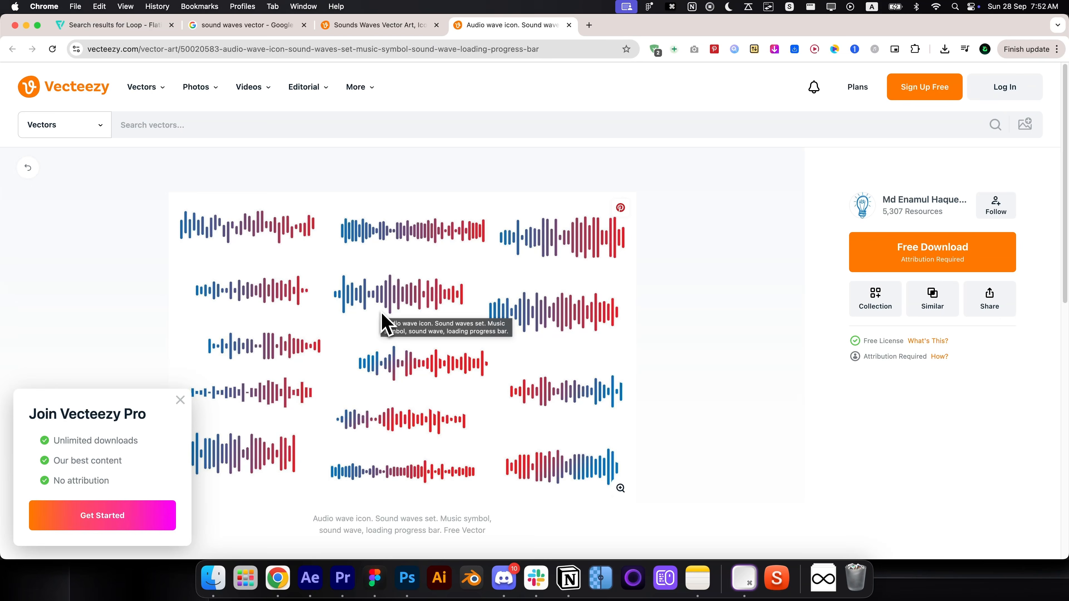
click(383, 324)
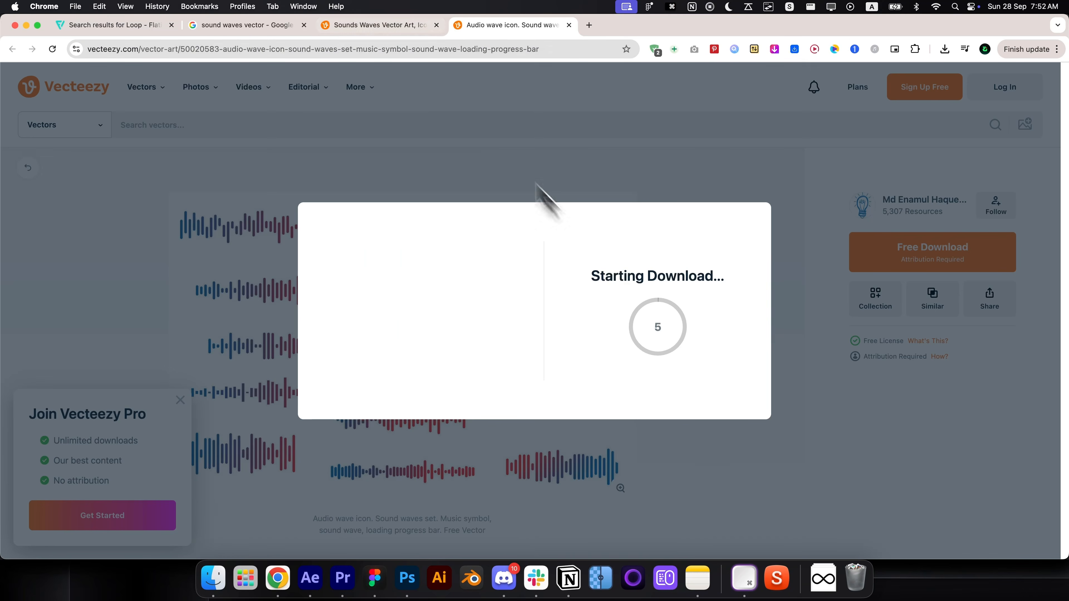
Switch to Illustrator and open the downloaded Vecteezy audio-wave EPS file
key(super+Tab)
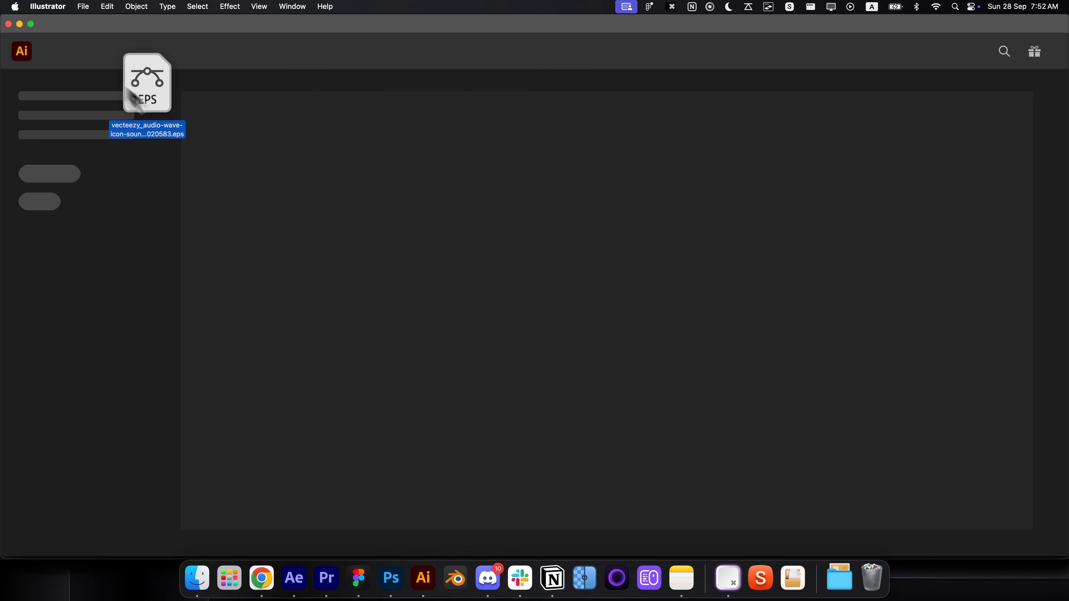
drag(131, 96, 370, 222)
key(space)
drag(350, 263, 486, 278)
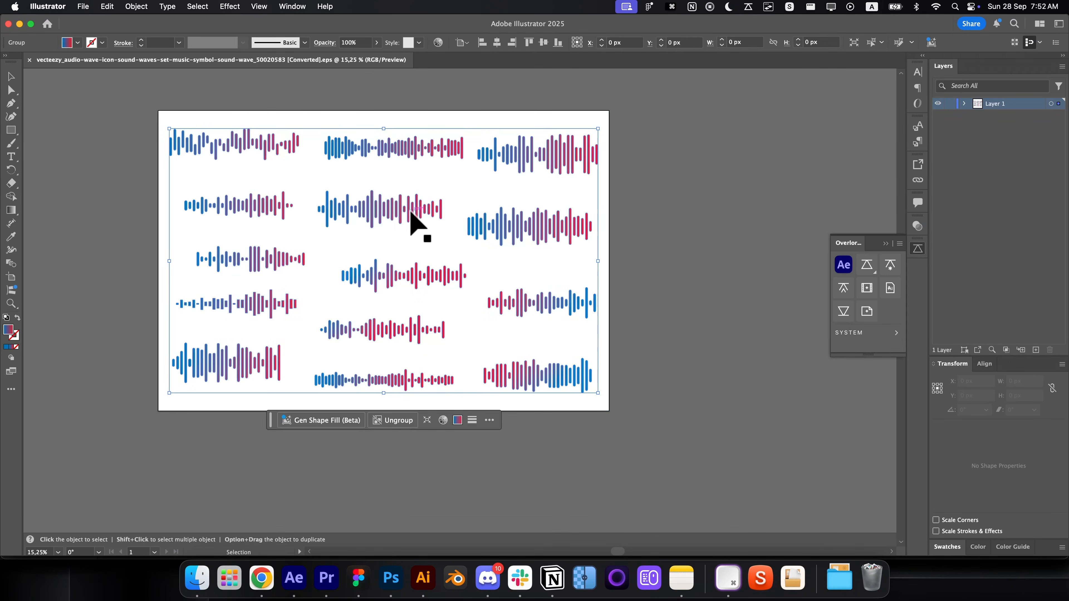
Cut the middle waveform of the second row and paste it in place on a new layer
click(395, 215)
key(super+x)
key(super+l)
key(super+f)
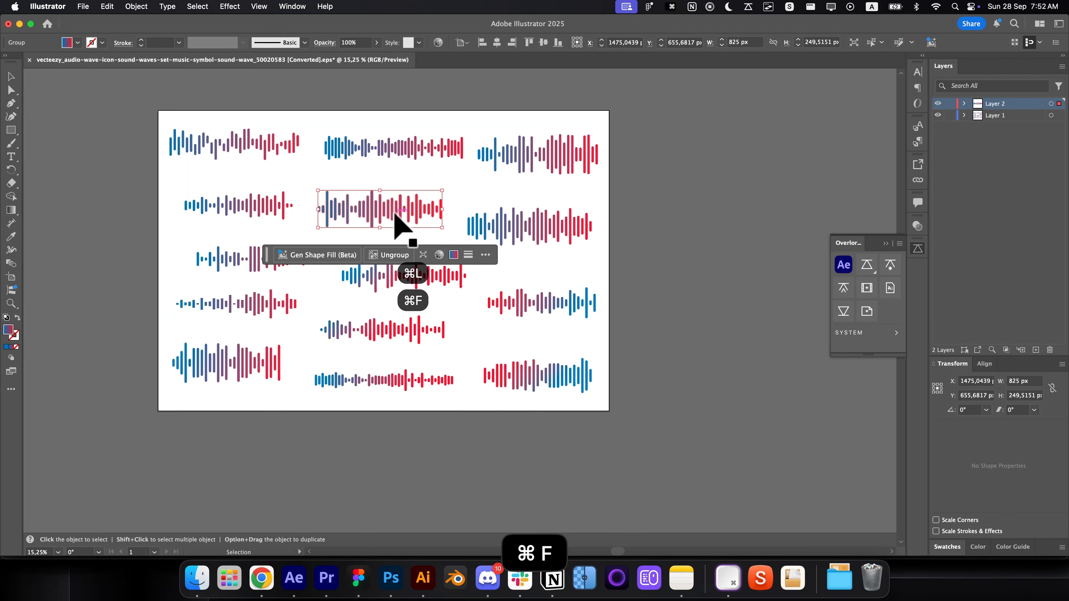
Cut the fourth waveform of the middle column and paste it in place on a new layer
click(938, 103)
click(938, 104)
double_click(439, 277)
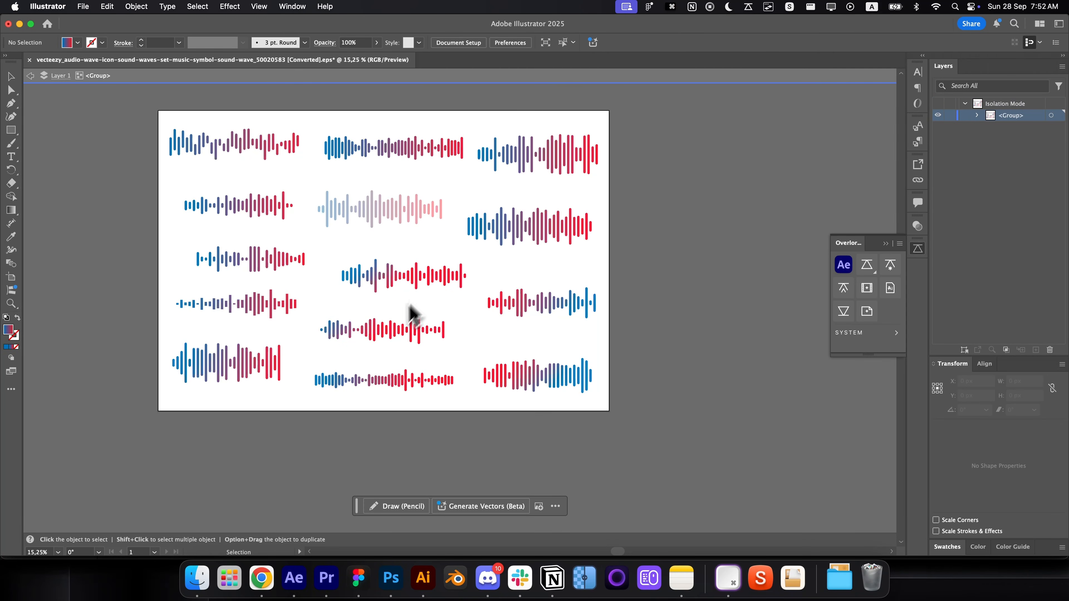
click(394, 334)
key(super+x)
key(Escape)
click(1036, 350)
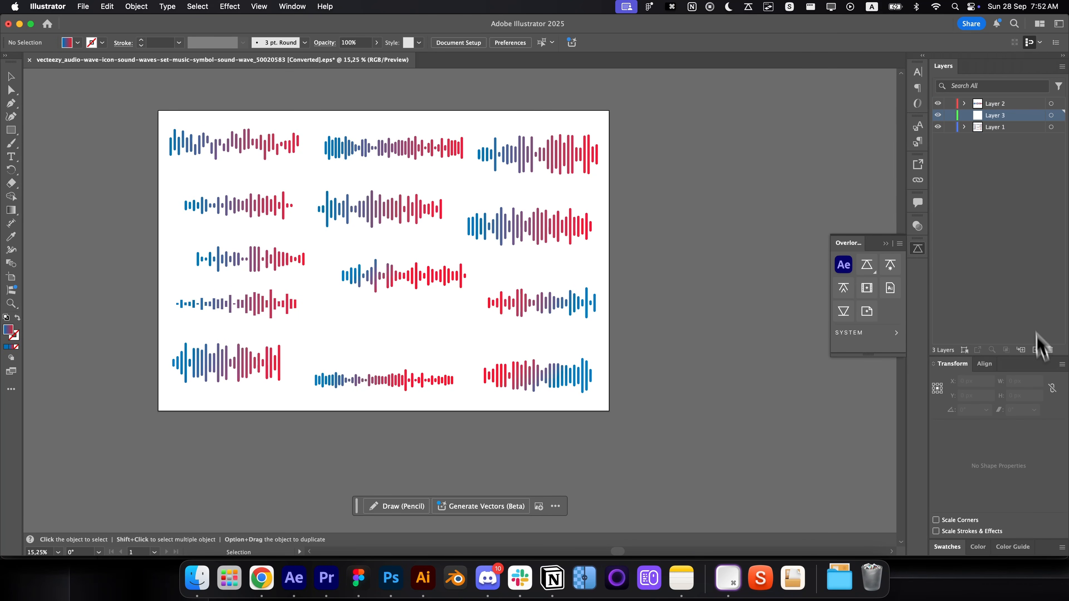
key(super+v)
key(super+z)
key(super+f)
click(697, 312)
key(v)
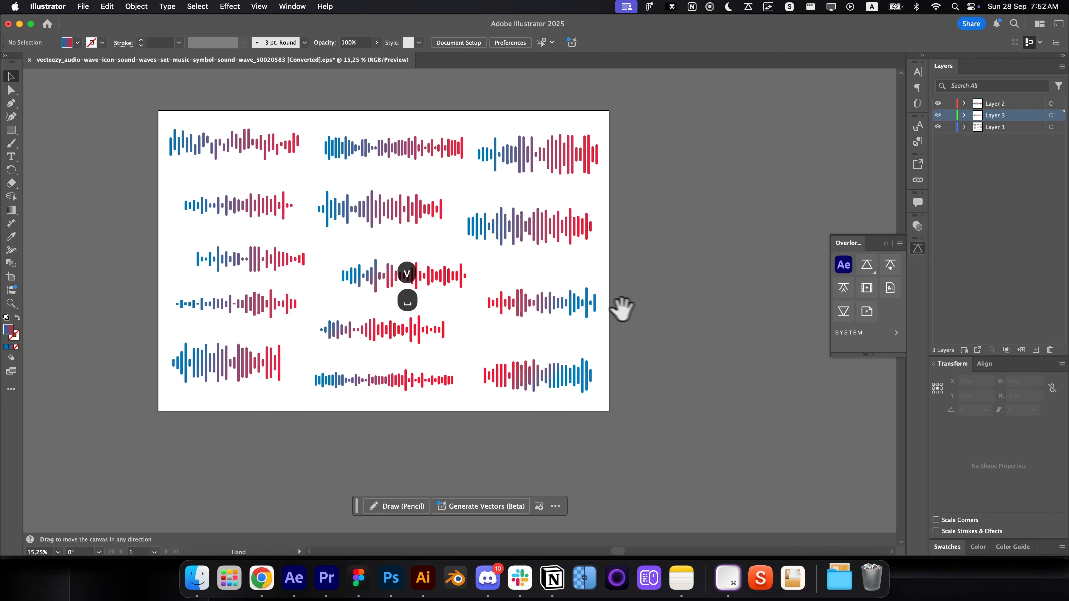
Cut the third waveform of the right-hand column and paste it in place on another new layer
drag(621, 310, 602, 349)
double_click(530, 348)
click(529, 348)
key(super+x)
key(Escape)
key(super+l)
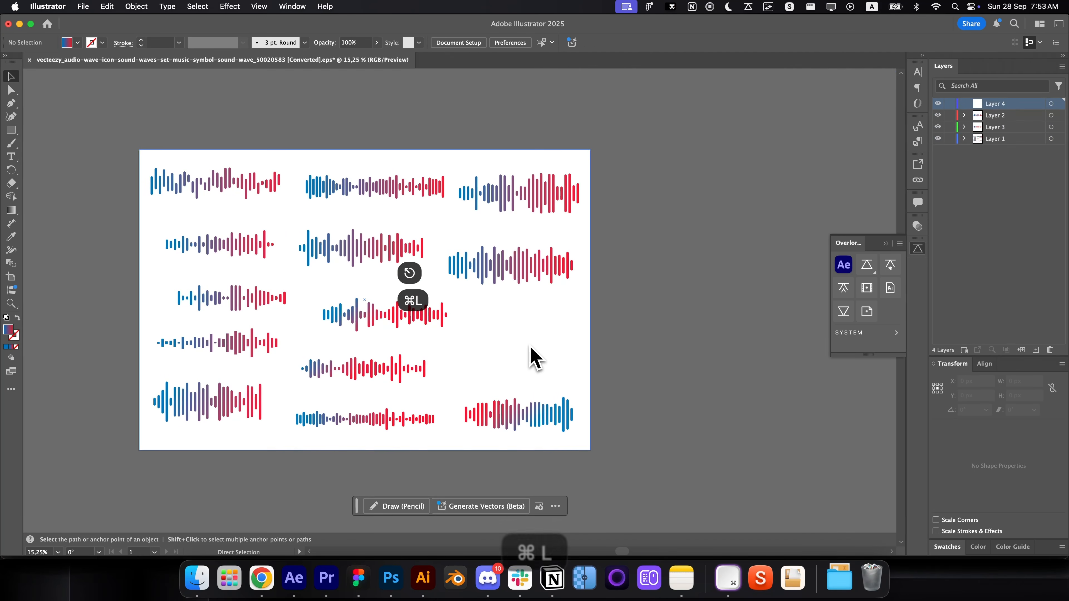
key(super+f)
click(585, 341)
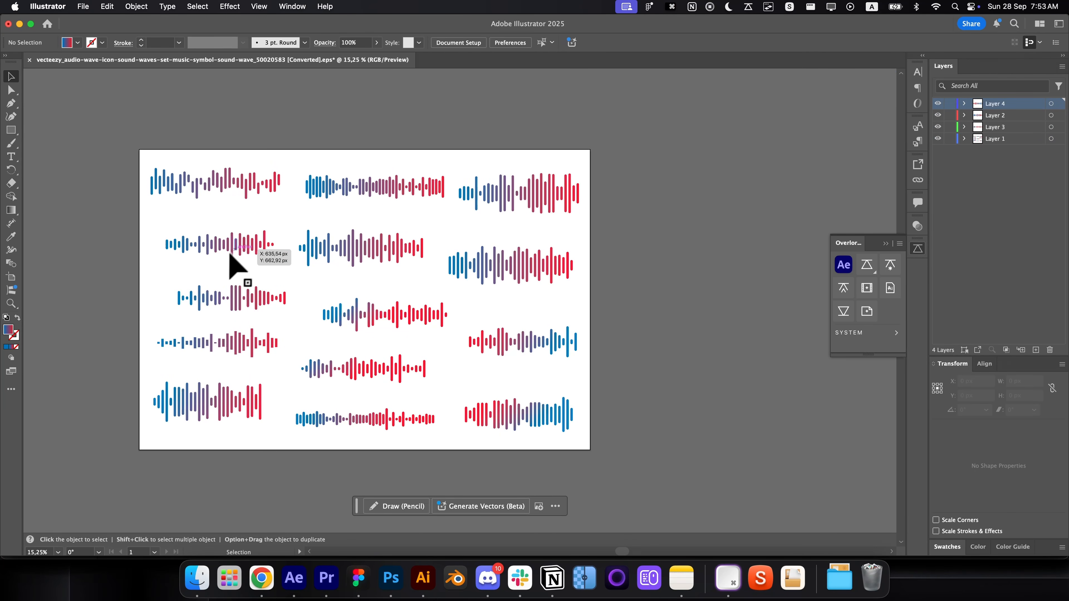
Save the waveform document on the Desktop in Adobe Illustrator (ai) format, version Illustrator 2020
key(super+s)
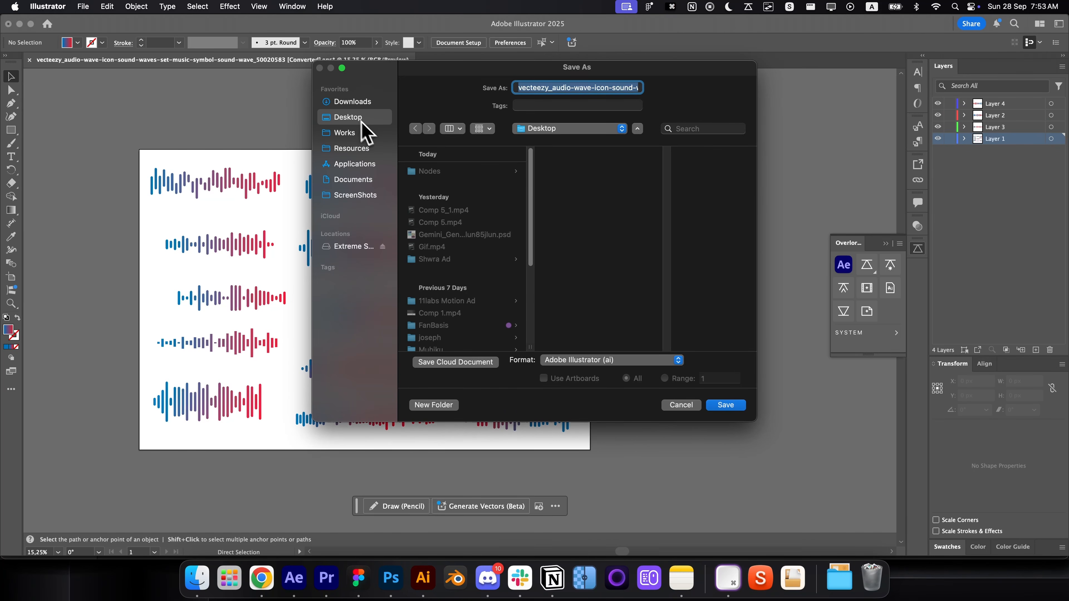
click(670, 360)
click(591, 360)
click(725, 405)
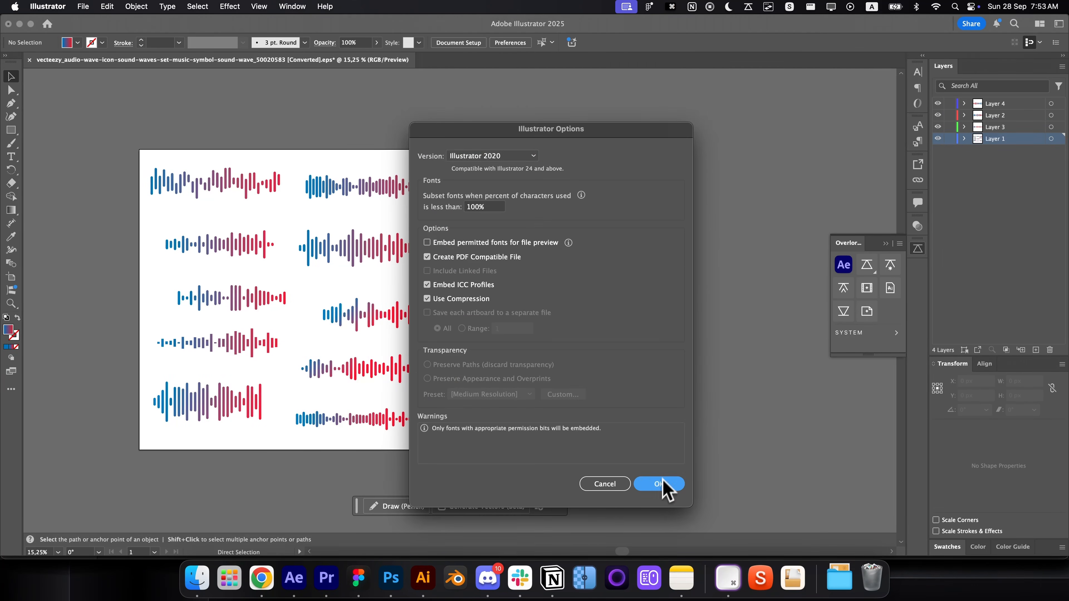
click(666, 487)
Switch to After Effects and import the saved Vecteezy audio-wave file as a Composition with footage dimensions at Layer Size
click(299, 575)
click(17, 47)
key(grave)
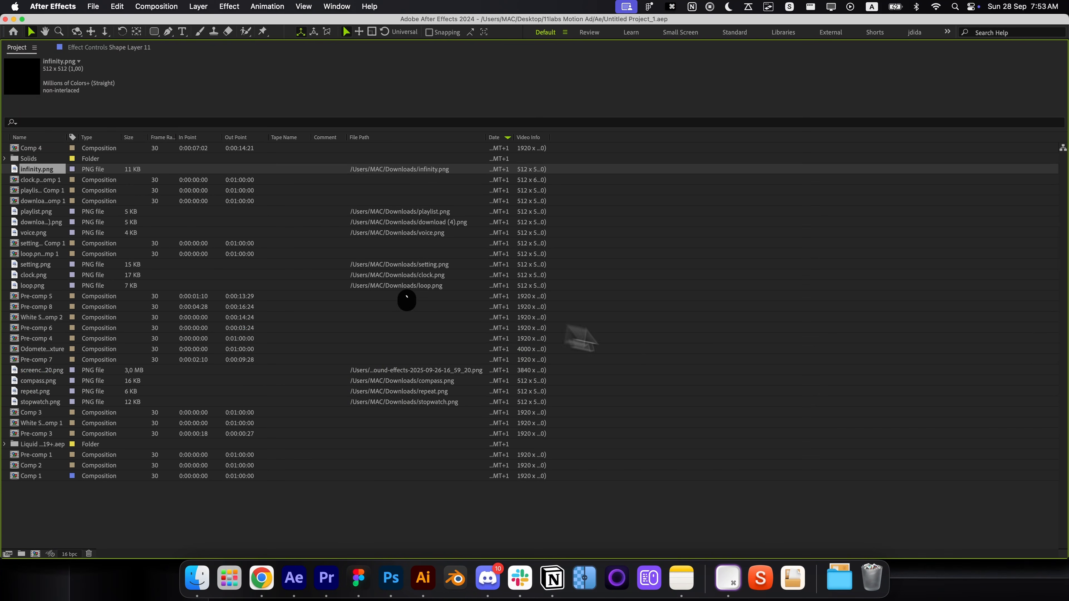
double_click(578, 336)
click(147, 86)
double_click(230, 123)
click(524, 261)
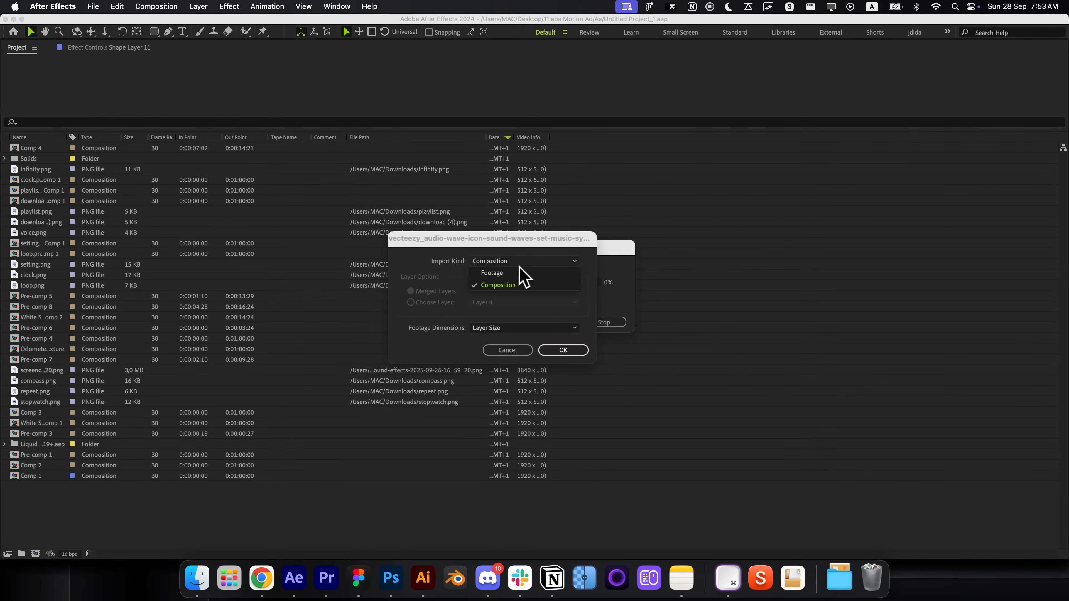
click(521, 285)
click(563, 350)
key(grave)
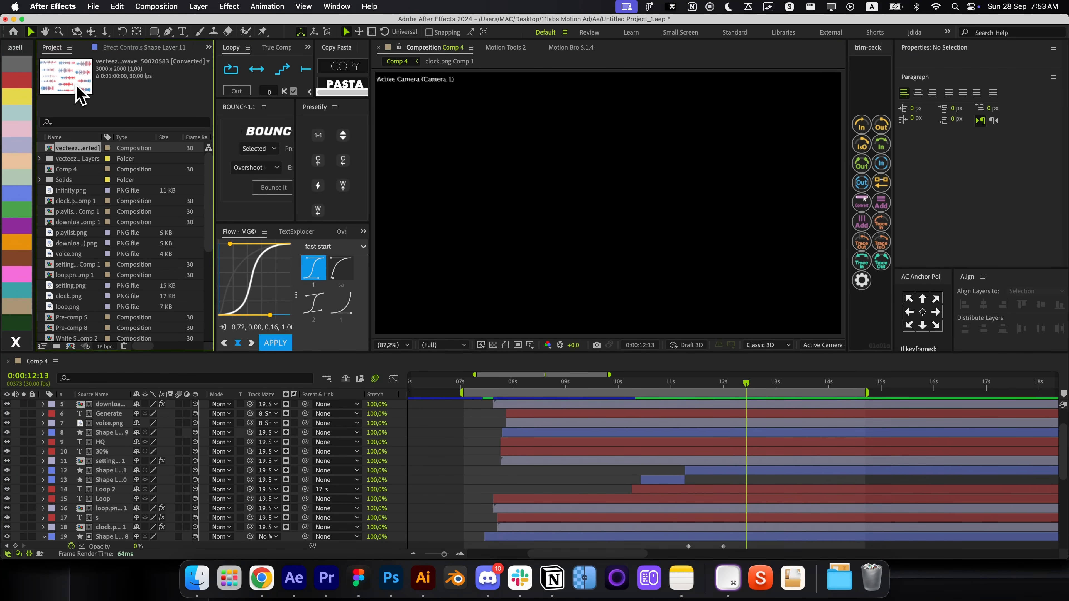
Open the imported audio-wave composition, hide Layer 1 and turn on the layer controls in the viewer
double_click(75, 148)
click(7, 432)
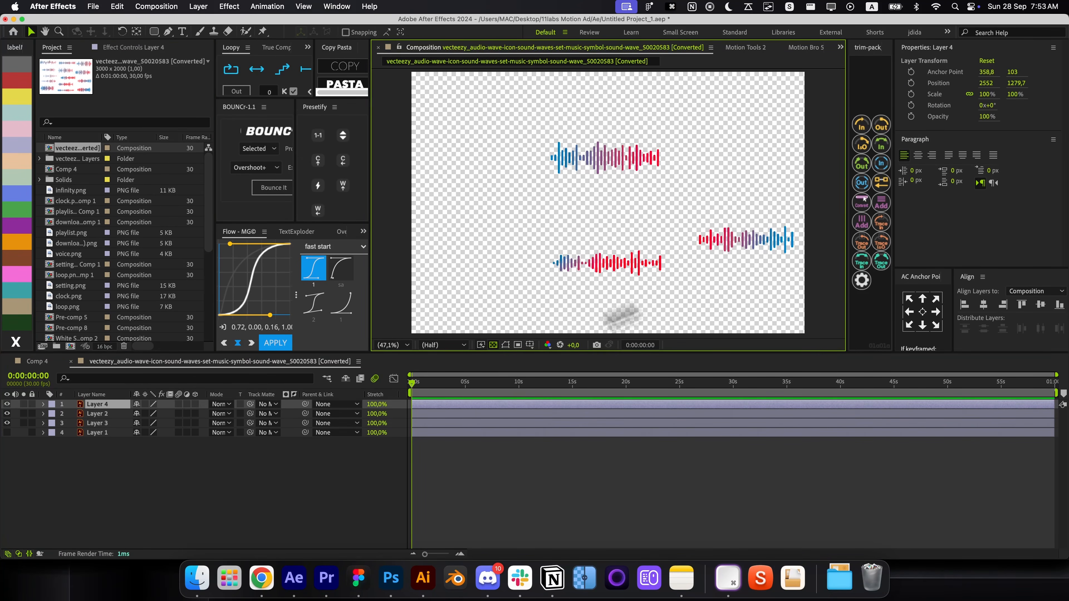
click(612, 269)
key(super+shift+h)
Copy the lower middle waveform, Layer 3, close its composition and paste the layer into Comp 4
click(740, 239)
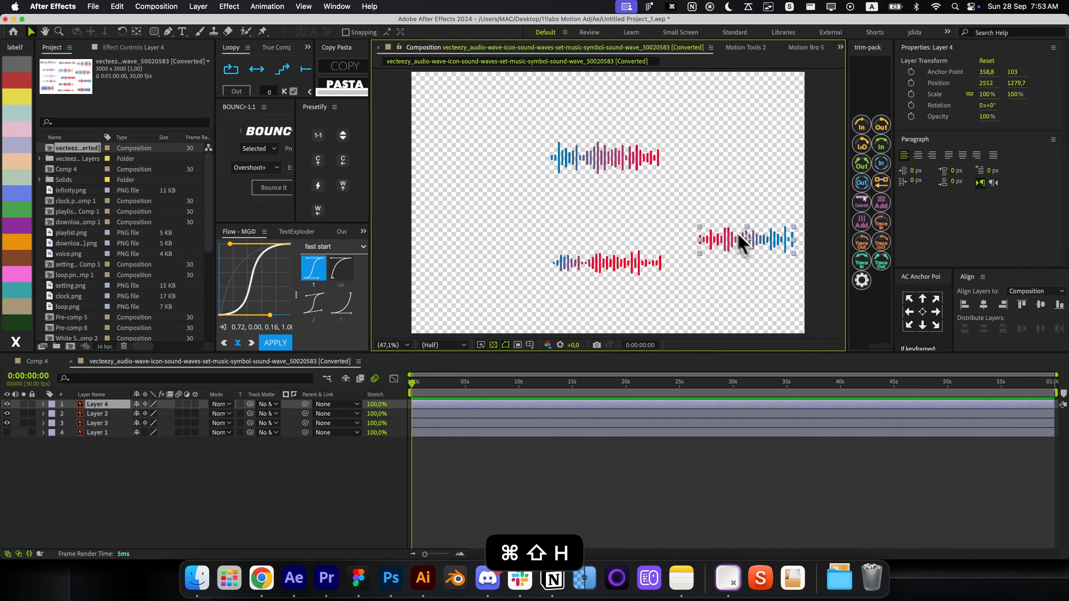
click(626, 175)
click(640, 270)
key(super+c)
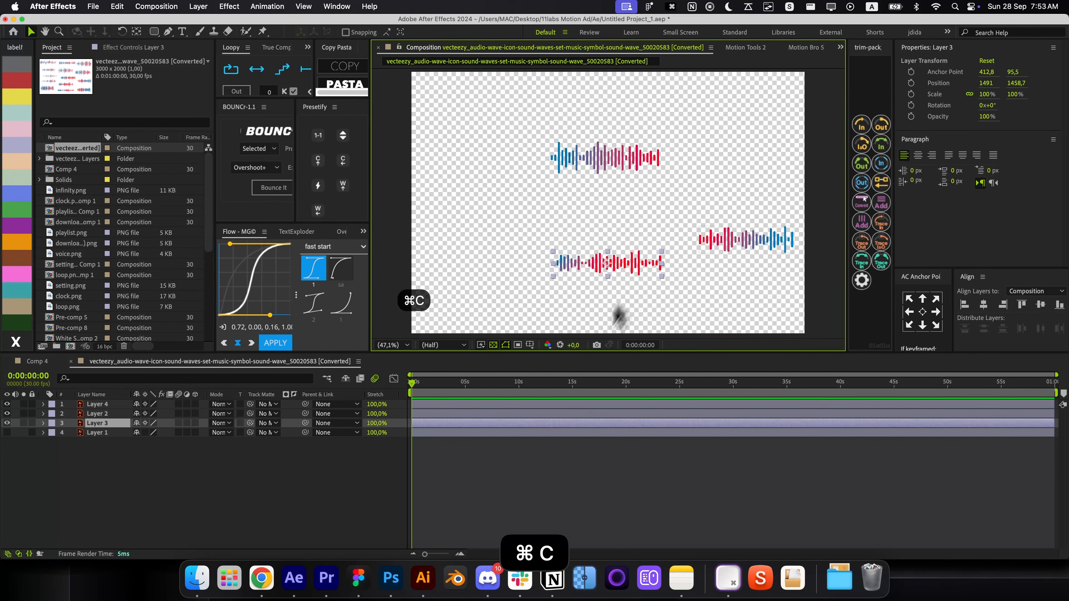
key(super+w)
key(super+v)
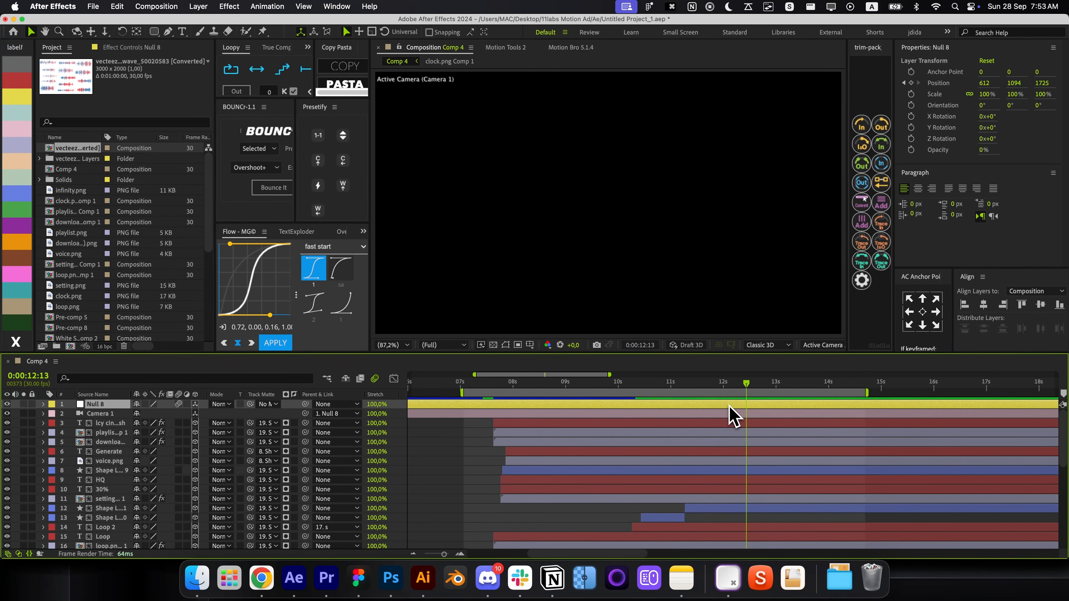
Place the pasted waveform layer below Camera 1 and start it about 11.7 seconds into the timeline
key([)
key(super+[)
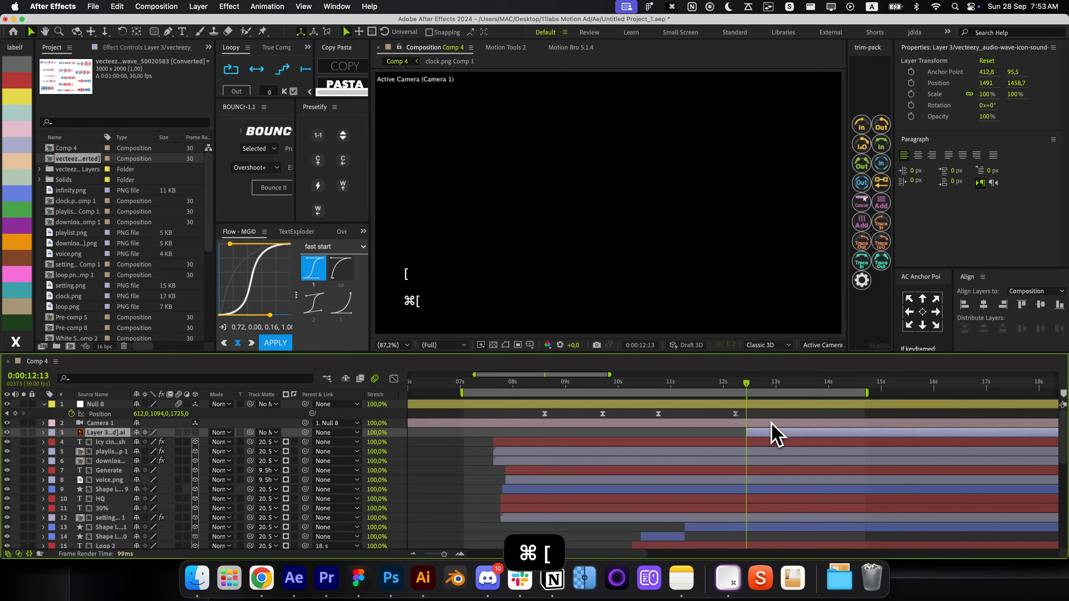
drag(762, 433, 722, 437)
drag(705, 388, 722, 392)
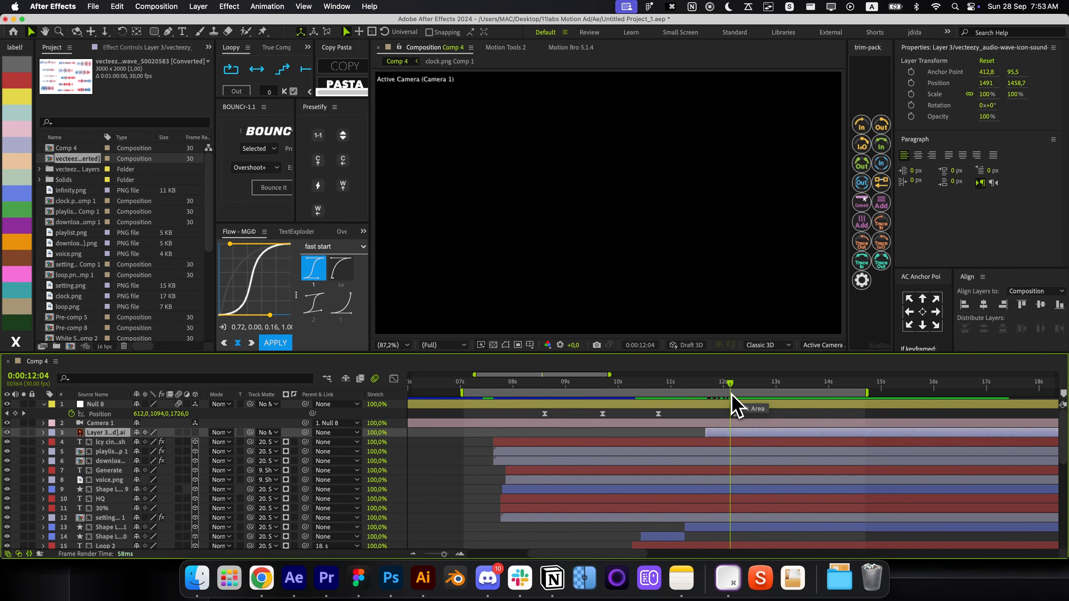
Make the waveform layer 3D, centre it in the camera view and scale it down to 57.2%
click(195, 433)
key(super+Home)
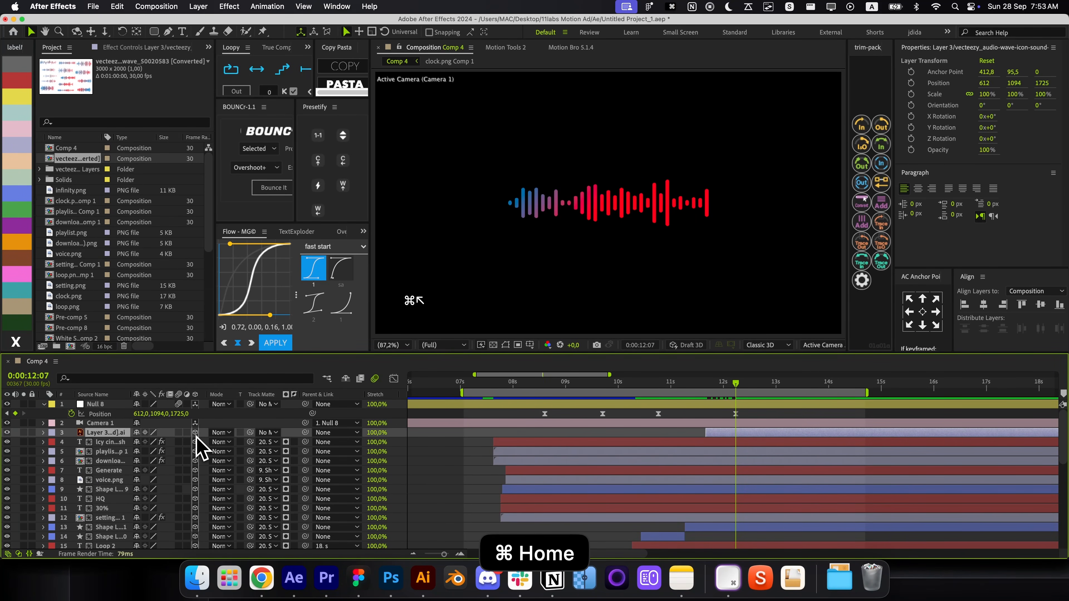
key(super+shift+h)
key(alt+slash)
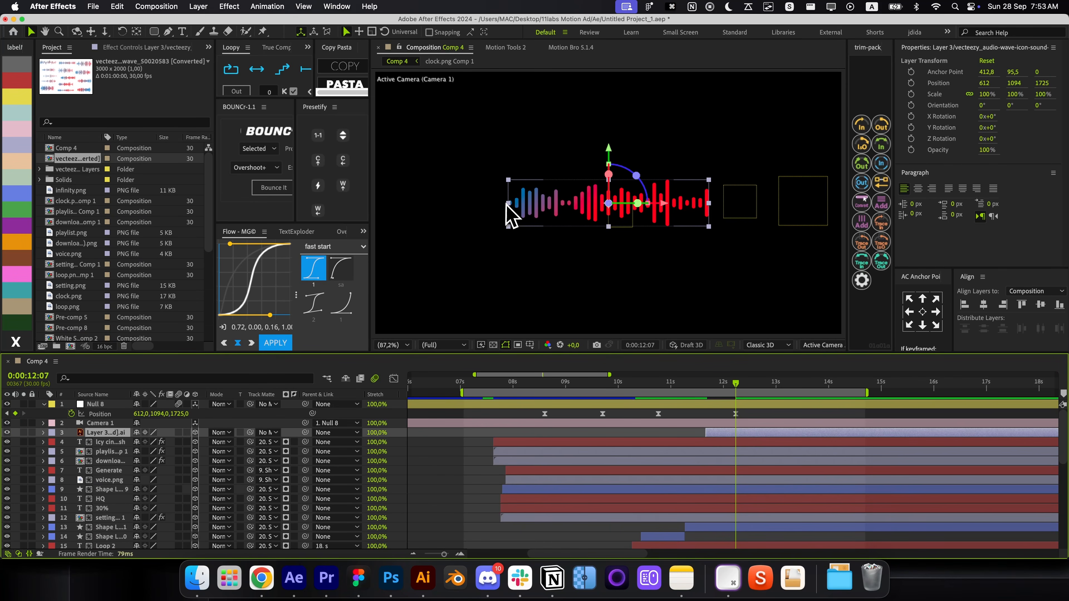
drag(508, 204, 552, 204)
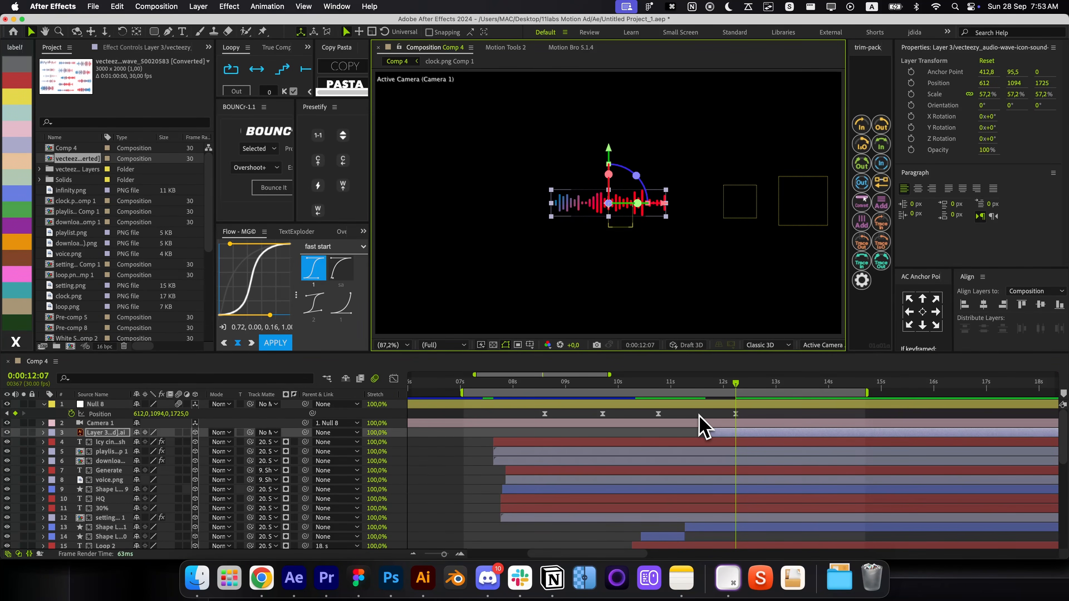
Apply the Fill effect to the waveform layer and set its colour to white
key(alt+space)
text(fill)
key(Return)
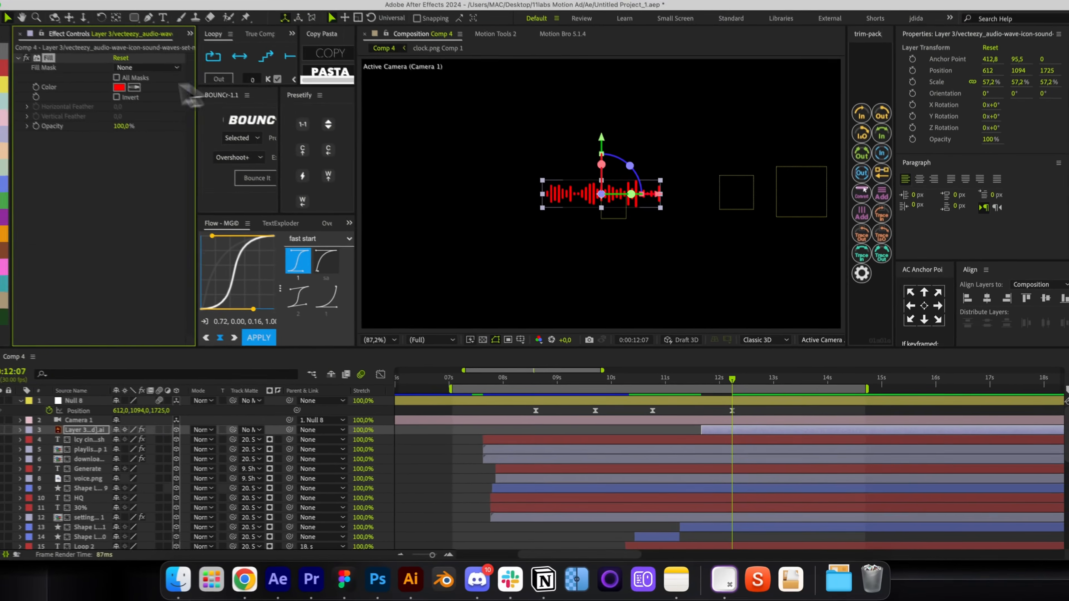
click(119, 87)
drag(89, 290, 2, 266)
click(246, 269)
click(455, 463)
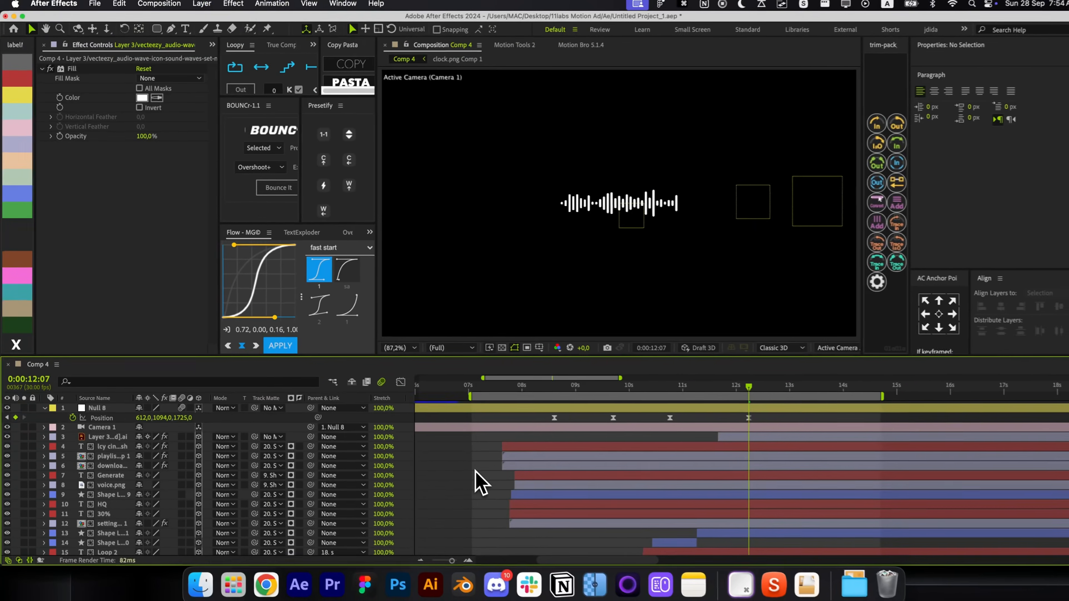
Duplicate the white waveform and move the copy to X 139.3 so it joins the original's left end
click(752, 437)
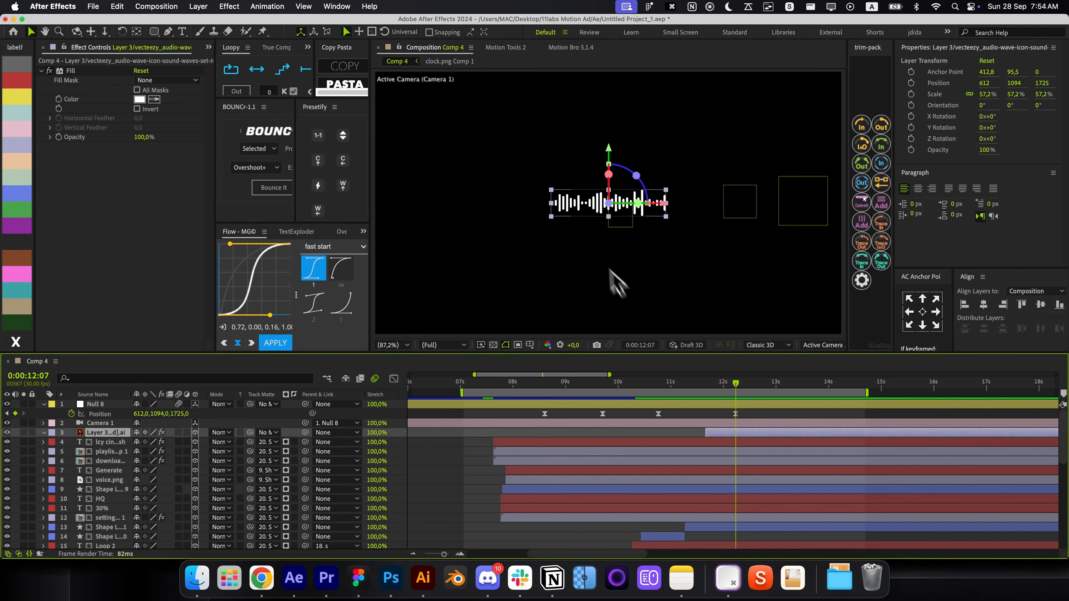
key(super+d)
drag(661, 202, 529, 215)
scroll(570, 208, up, 1)
scroll(571, 210, up, 2)
scroll(483, 223, down, 1)
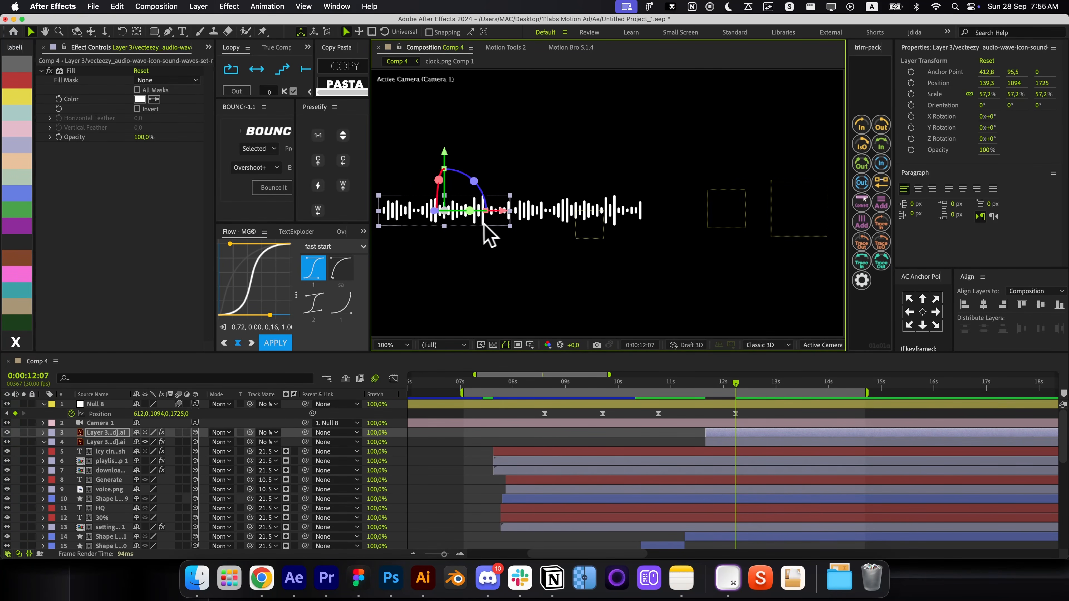
Duplicate the waveform again and move this copy to X 1084.7 so it joins the original's right end
key(super+d)
drag(394, 212, 717, 214)
key(super+z)
key(super+z)
key(super+z)
key(super+z)
scroll(642, 215, up, 2)
scroll(717, 213, down, 3)
key(alt+/)
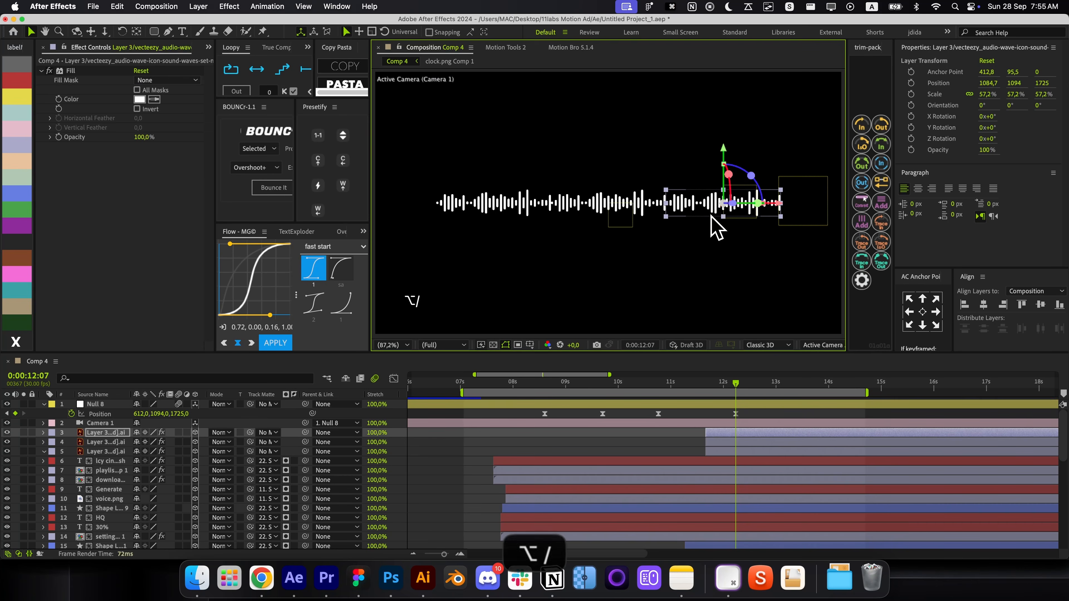
Parent the two outer waveform copies to the middle waveform layer
shift+click(728, 452)
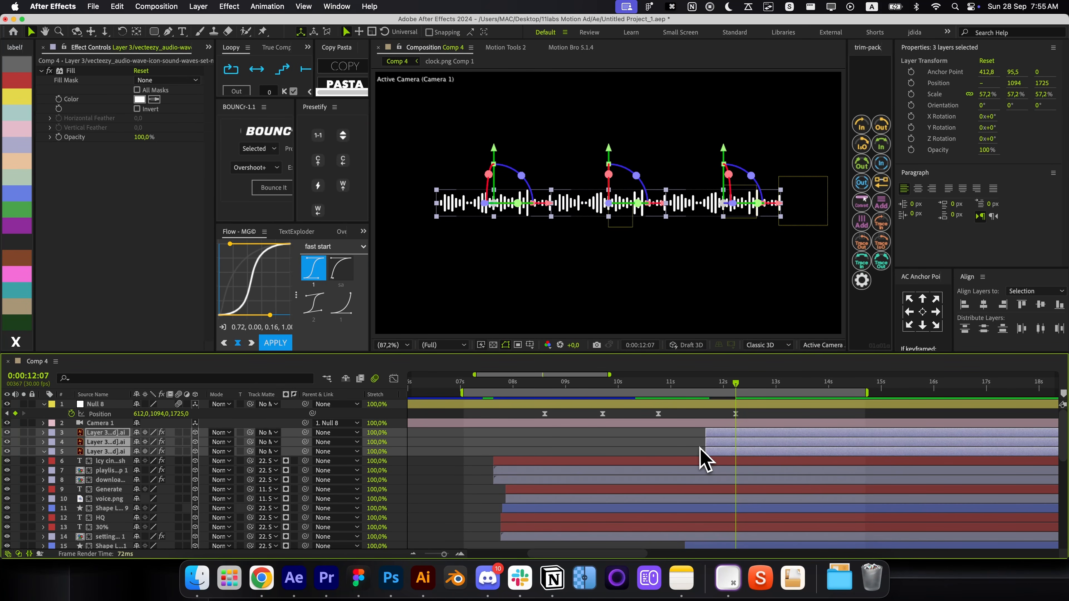
click(713, 450)
shift+click(719, 450)
shift+click(720, 443)
shift+click(720, 434)
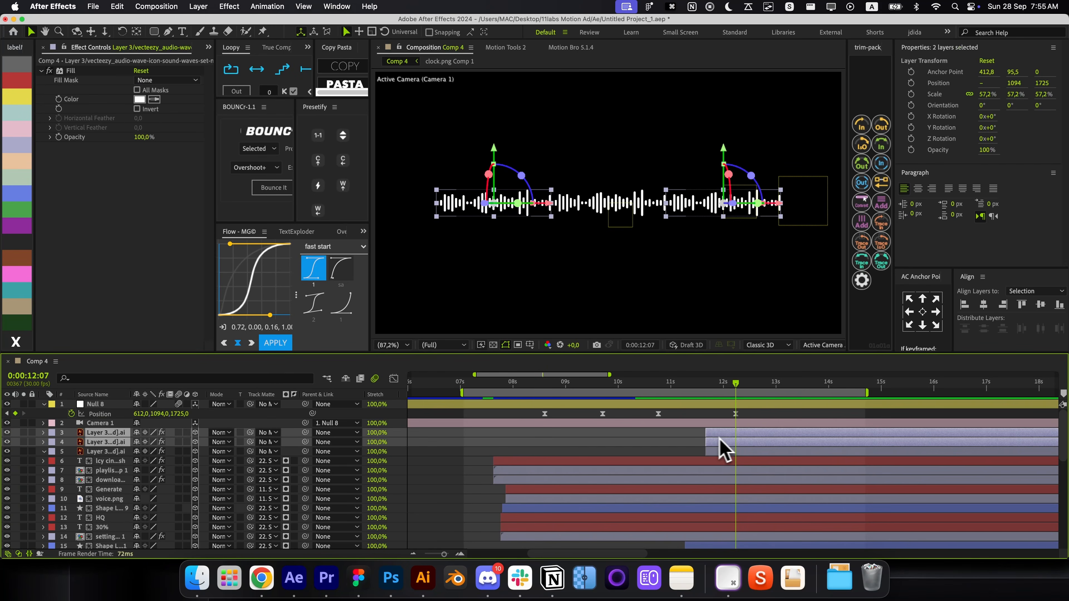
drag(305, 442, 245, 455)
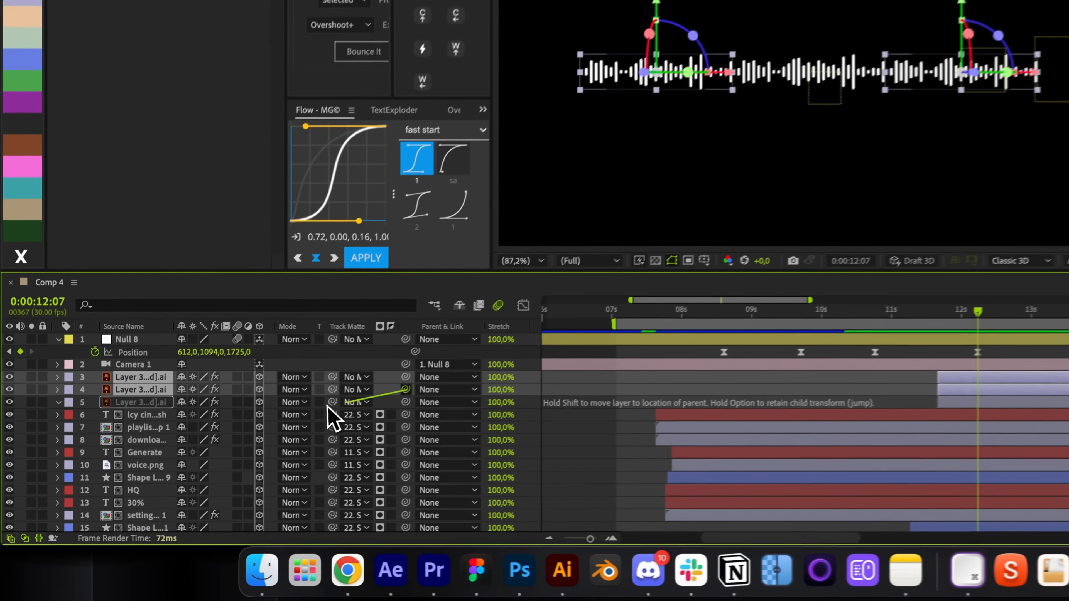
drag(328, 406, 320, 403)
Scale the middle parent waveform up to 88.2% so the joined strip fills the frame's width
click(145, 402)
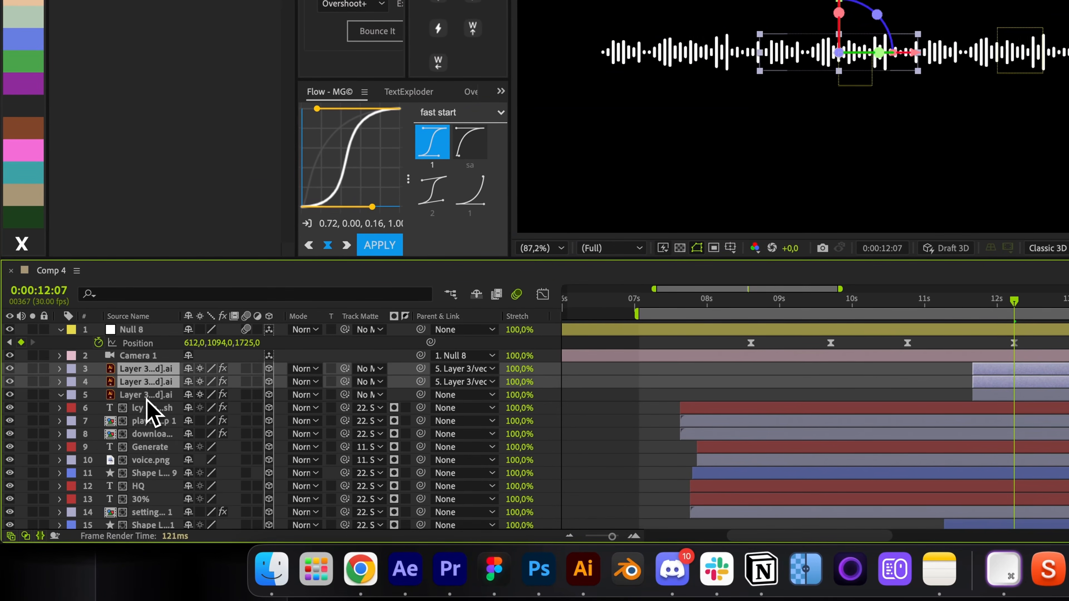
key(s)
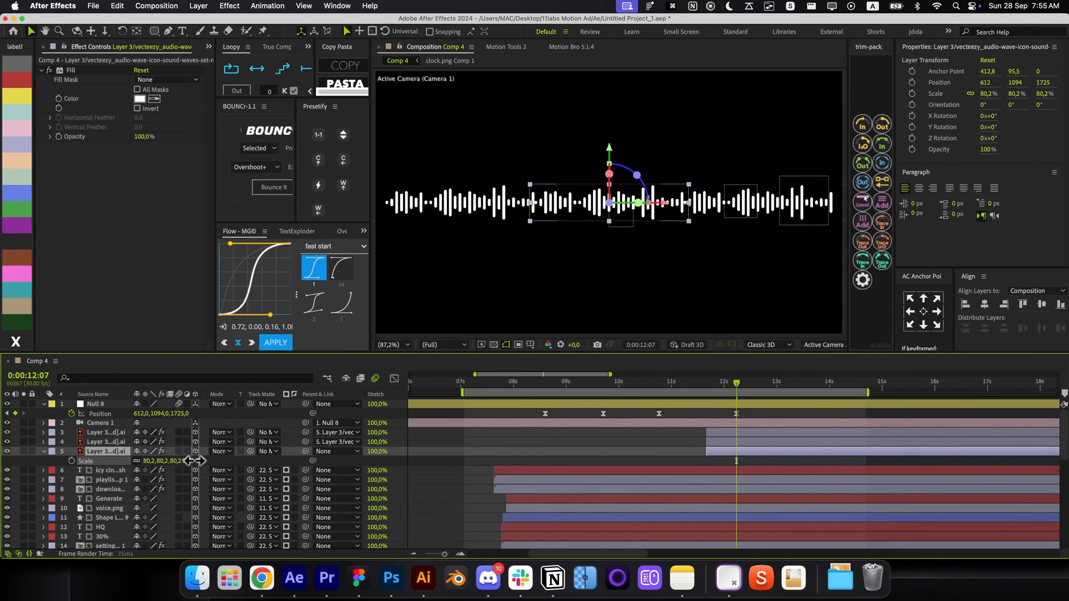
drag(202, 446, 220, 447)
key(alt+slash)
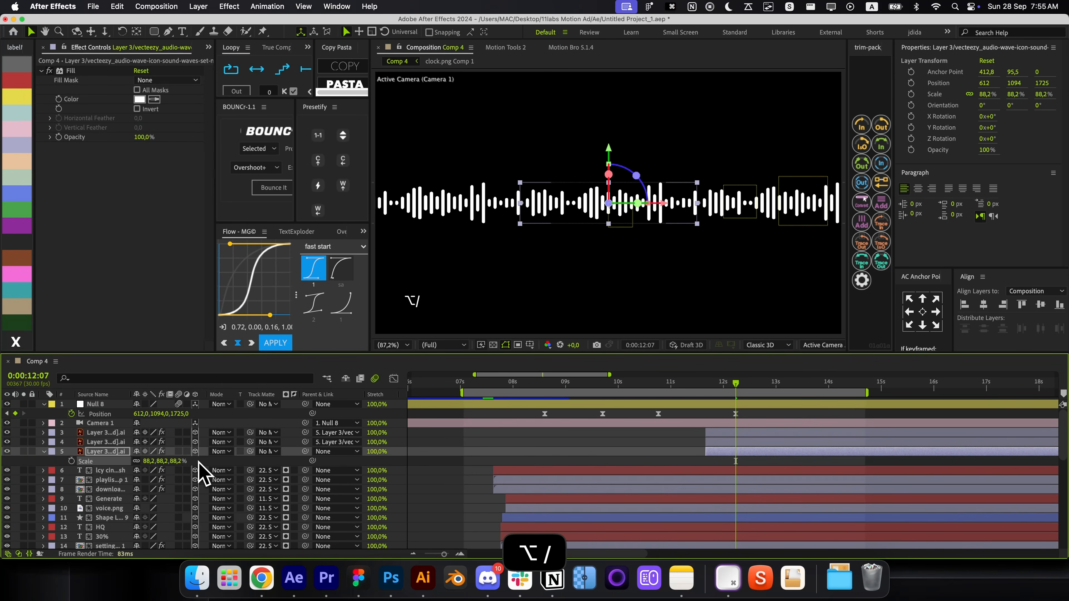
key(s)
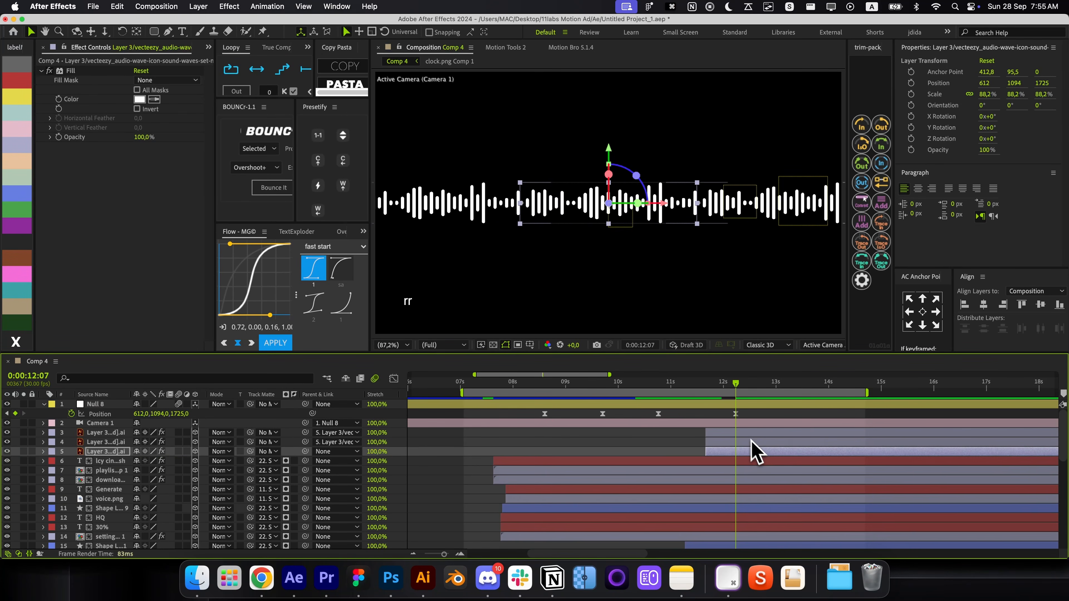
Pre-compose the three joined waveform layers into a single composition
shift+click(746, 435)
key(shift+super+c)
key(Return)
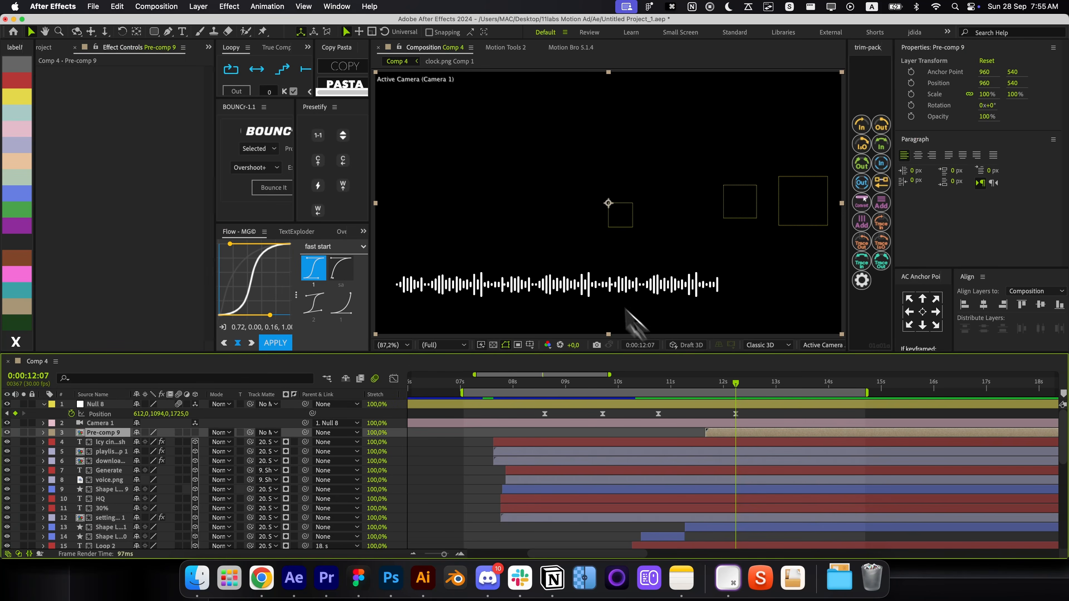
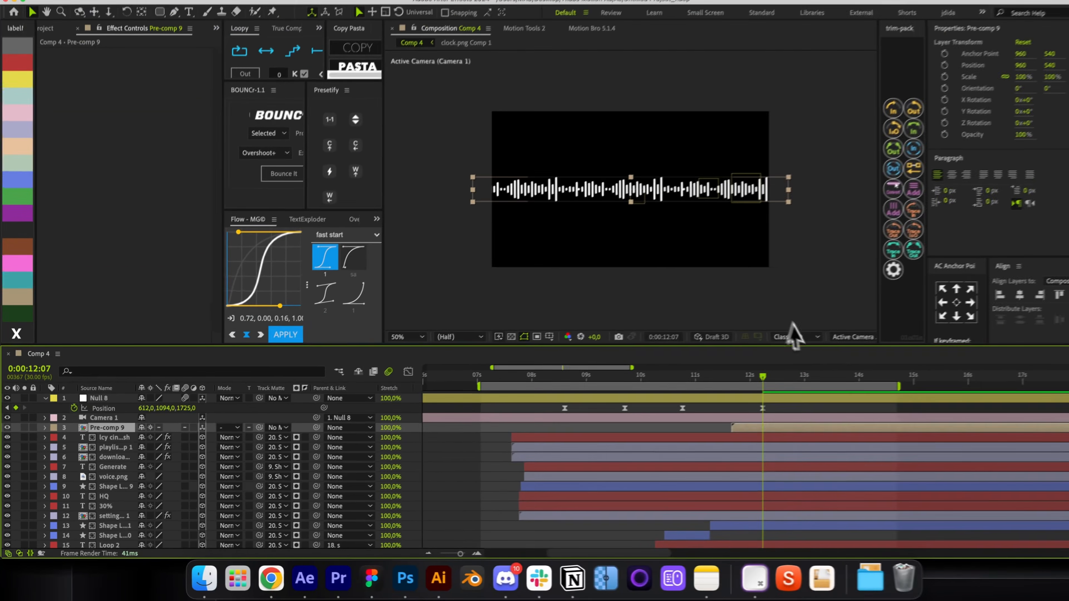
Move the pre-composed waveform's anchor point from the distant composition centre onto the middle of the wave, about 614.2, 1094.5
key(comma)
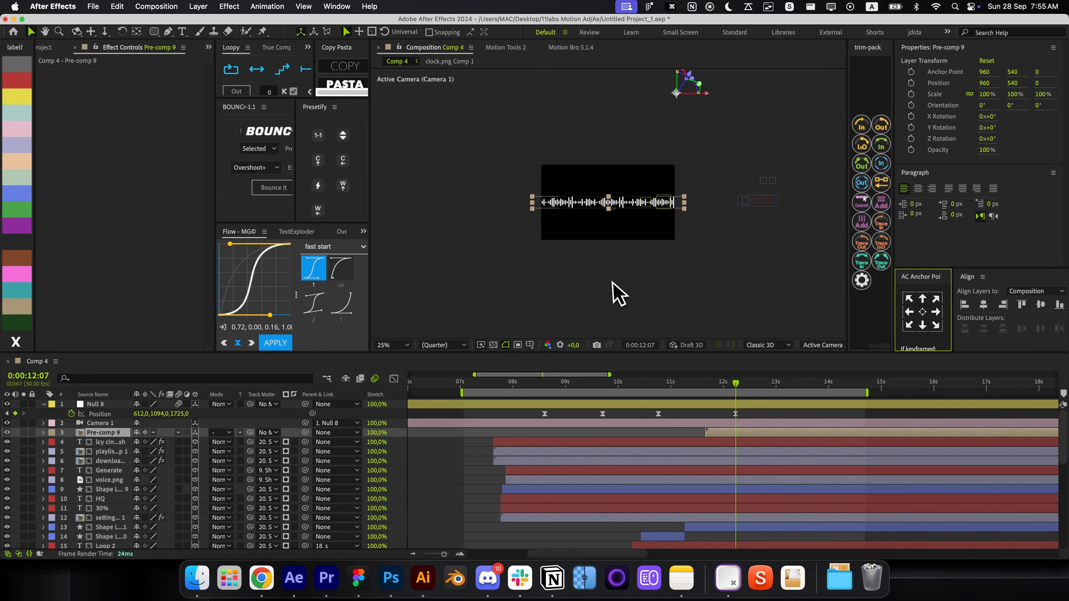
key(y)
drag(685, 90, 677, 92)
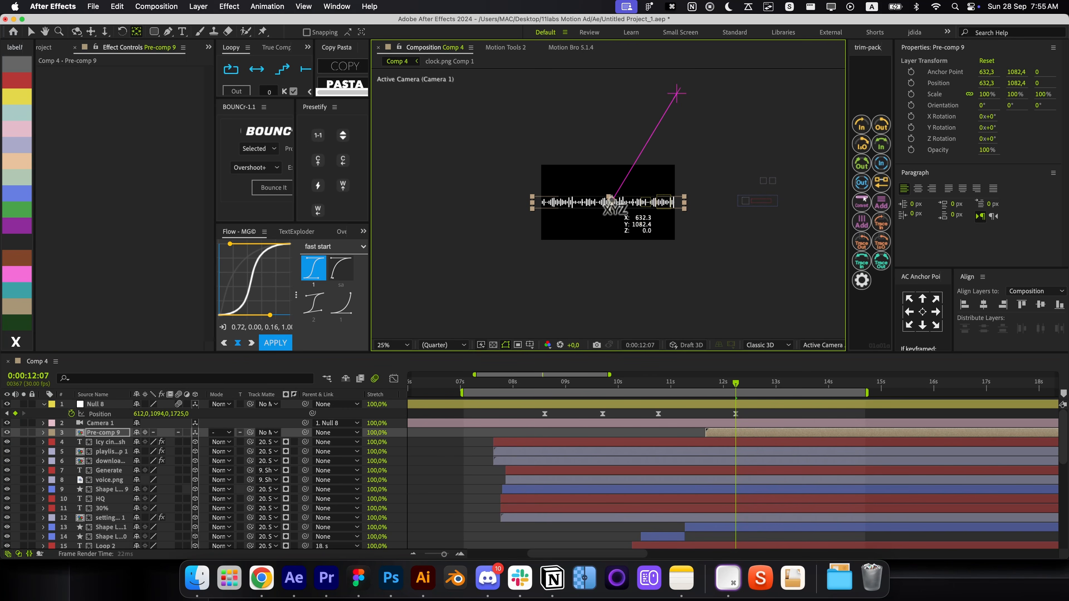
key(alt+slash)
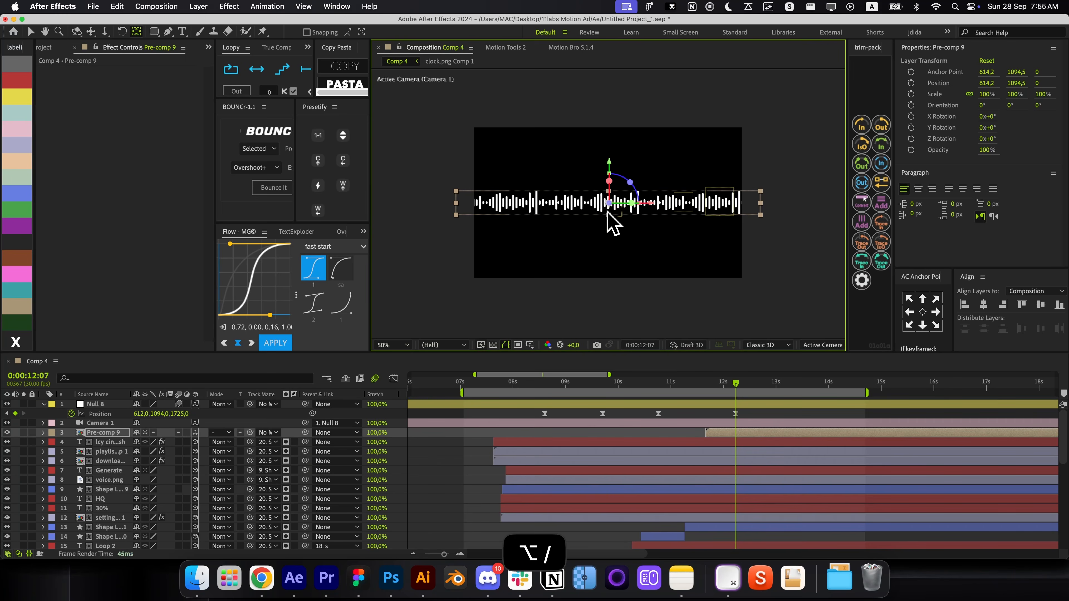
Draw a narrow rectangular mask around the single bar at the centre of the waveform
key(q)
scroll(608, 212, up, 3)
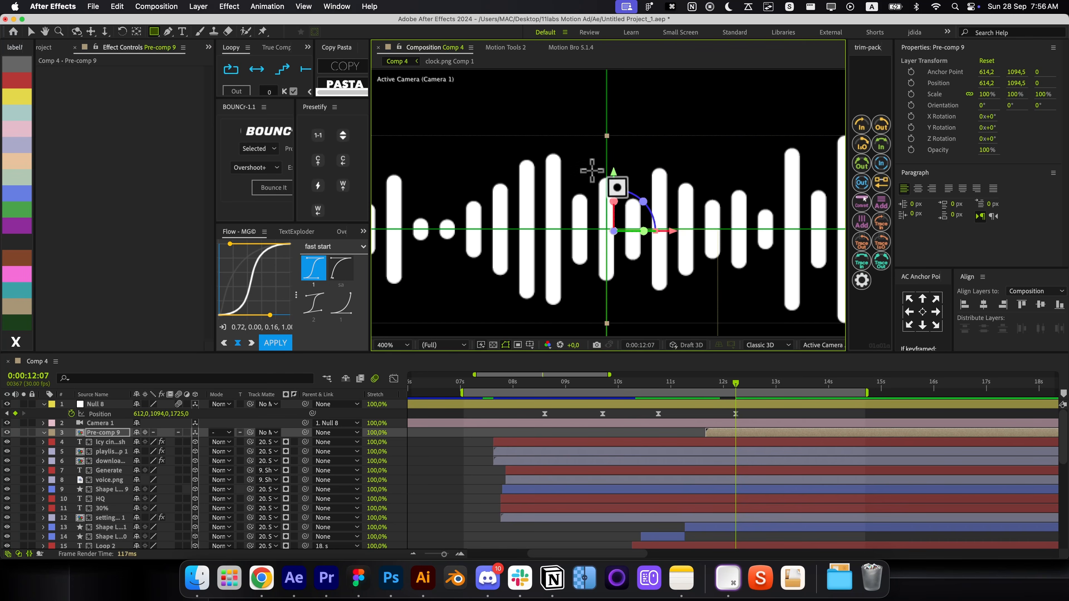
scroll(590, 167, up, 1)
drag(591, 169, 627, 309)
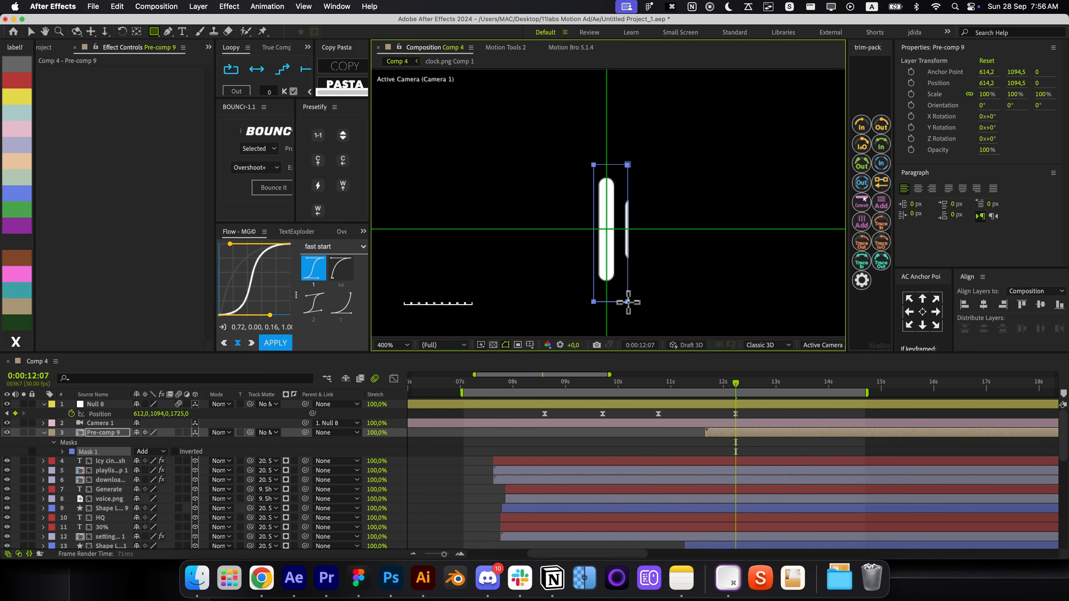
Reveal the mask's properties and set Mask Expansion to -54 pixels so the centre bar is hidden
key(m)
key(m)
key(m)
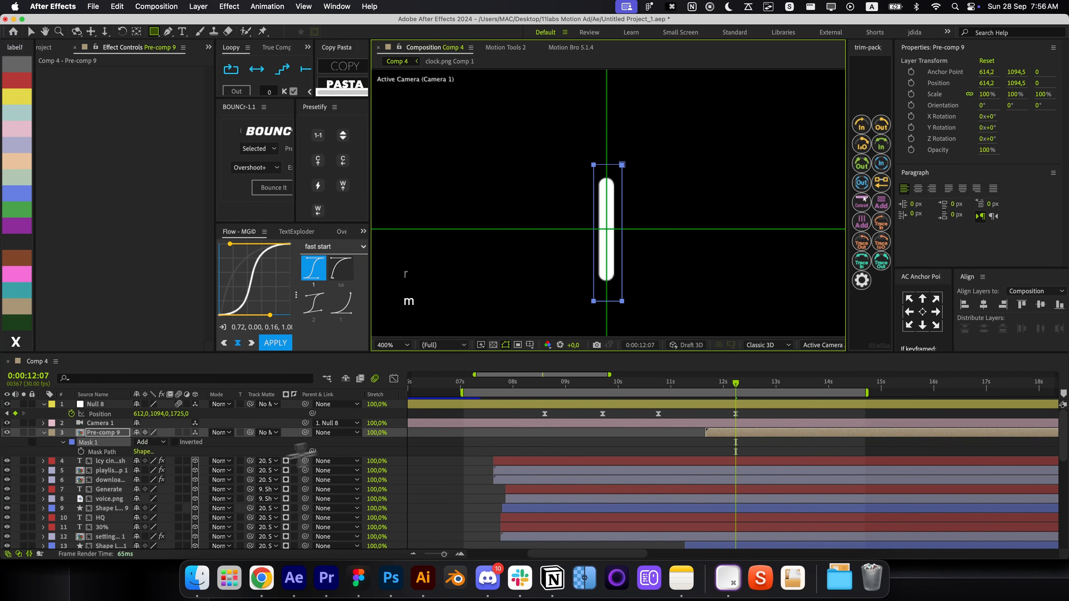
key(m)
key(m)
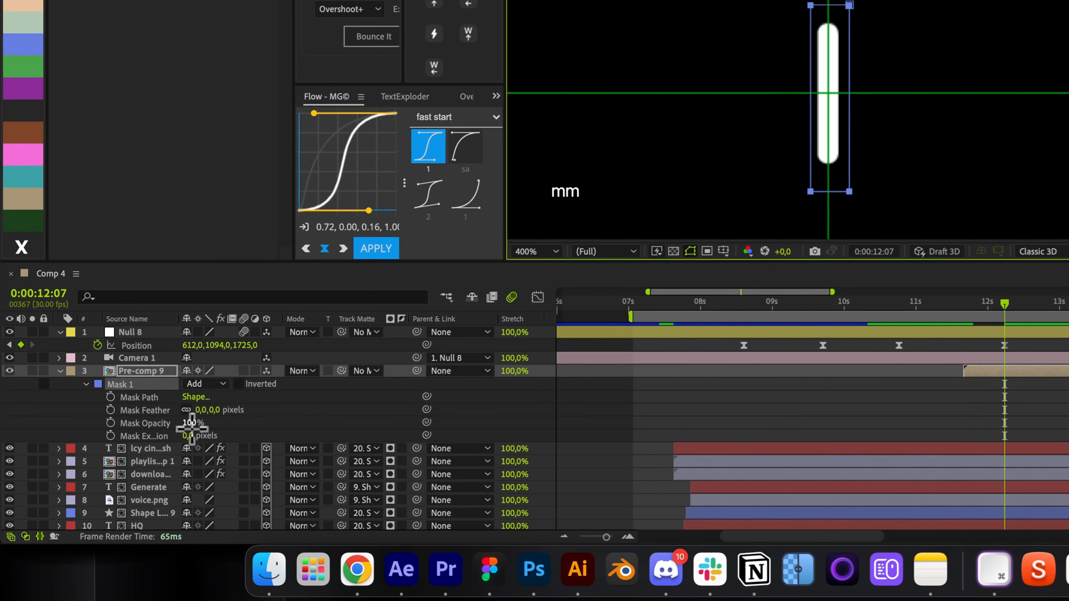
drag(140, 479, 128, 477)
drag(177, 429, 288, 429)
key(super+z)
drag(197, 439, 140, 440)
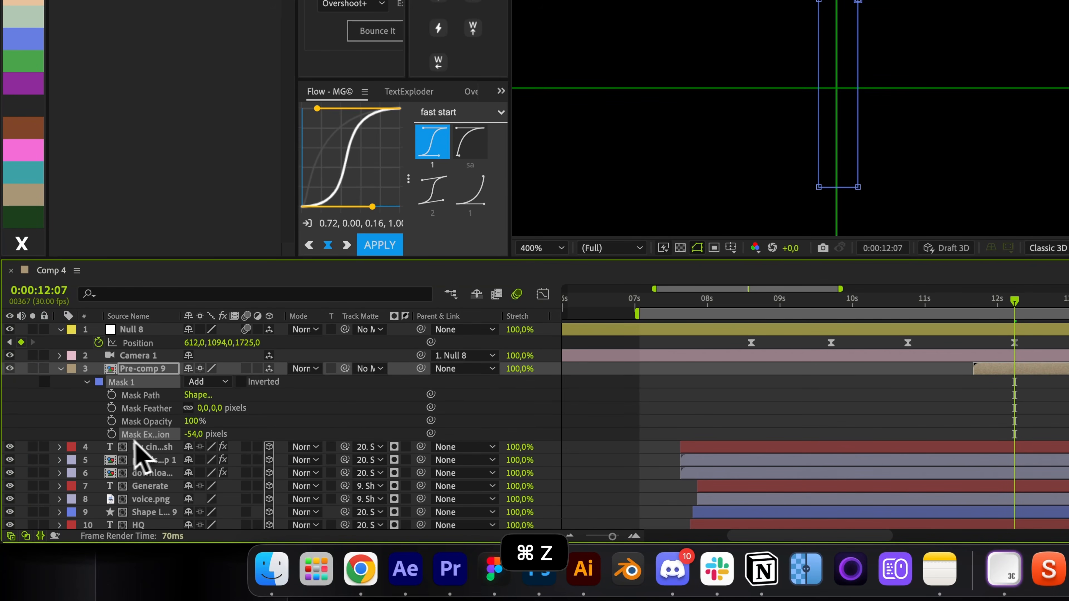
Start keyframes for Mask Expansion, Mask Opacity and Mask Feather at 0:00:12:07
click(111, 434)
click(111, 421)
click(111, 409)
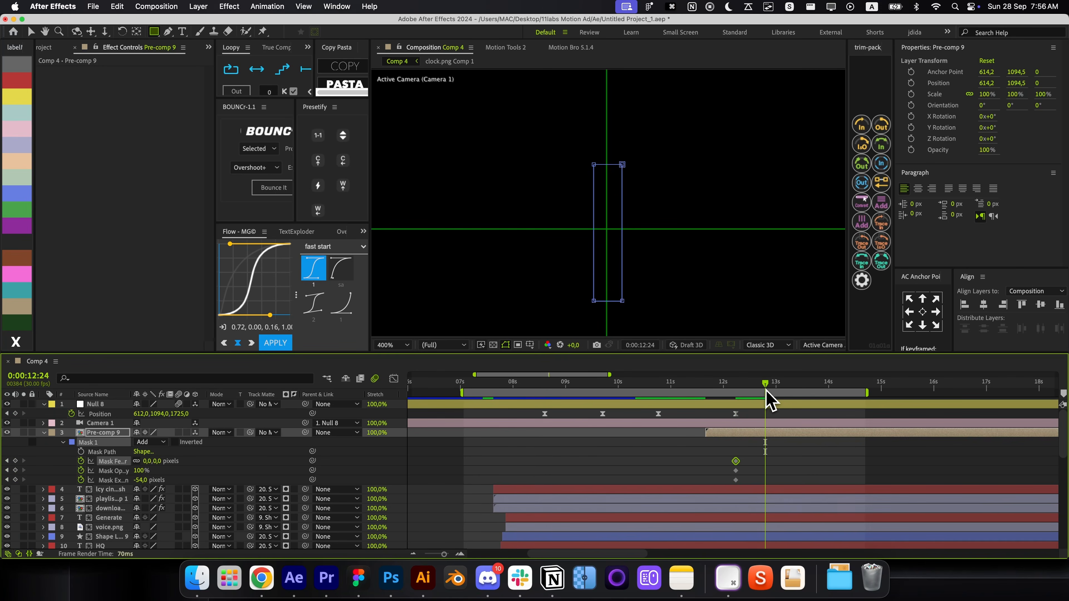
Keyframe Mask Expansion at 1152 pixels at 0:00:12:24 so the whole waveform is revealed
key(alt+slash)
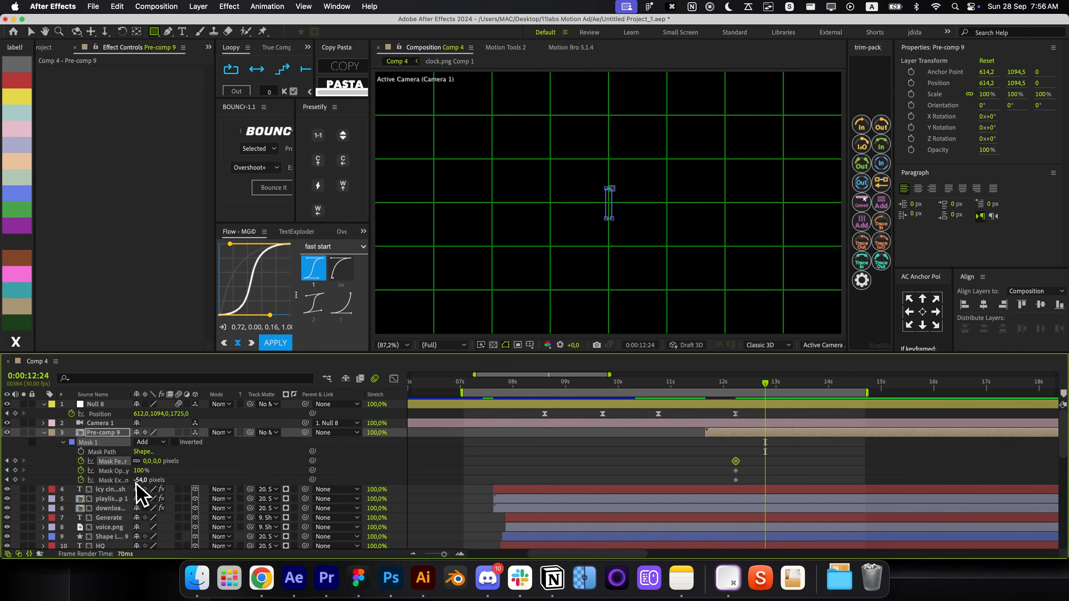
drag(201, 482, 421, 477)
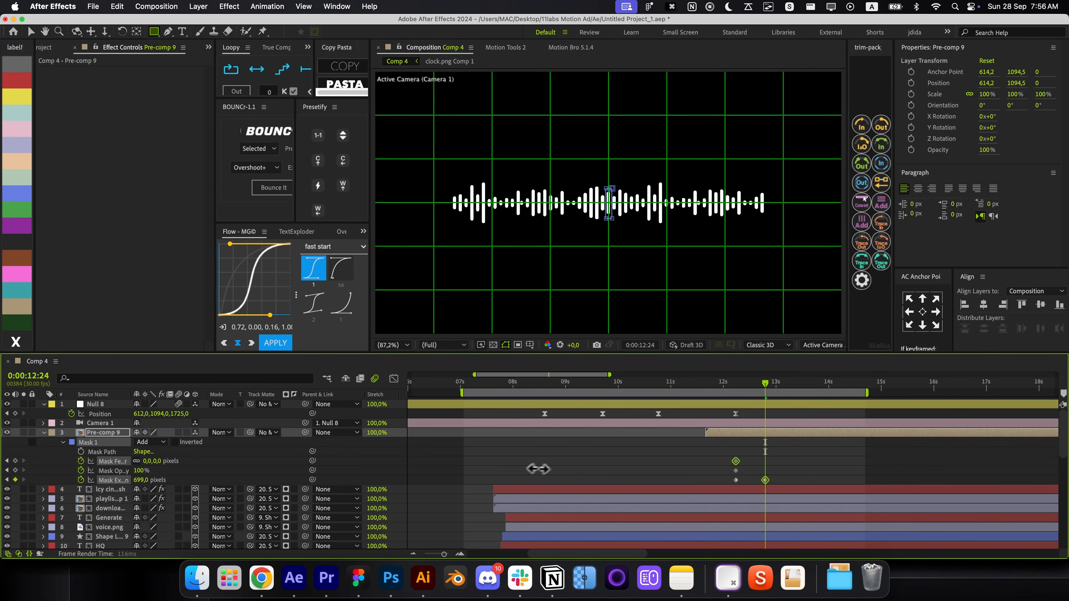
drag(659, 455, 773, 442)
click(792, 473)
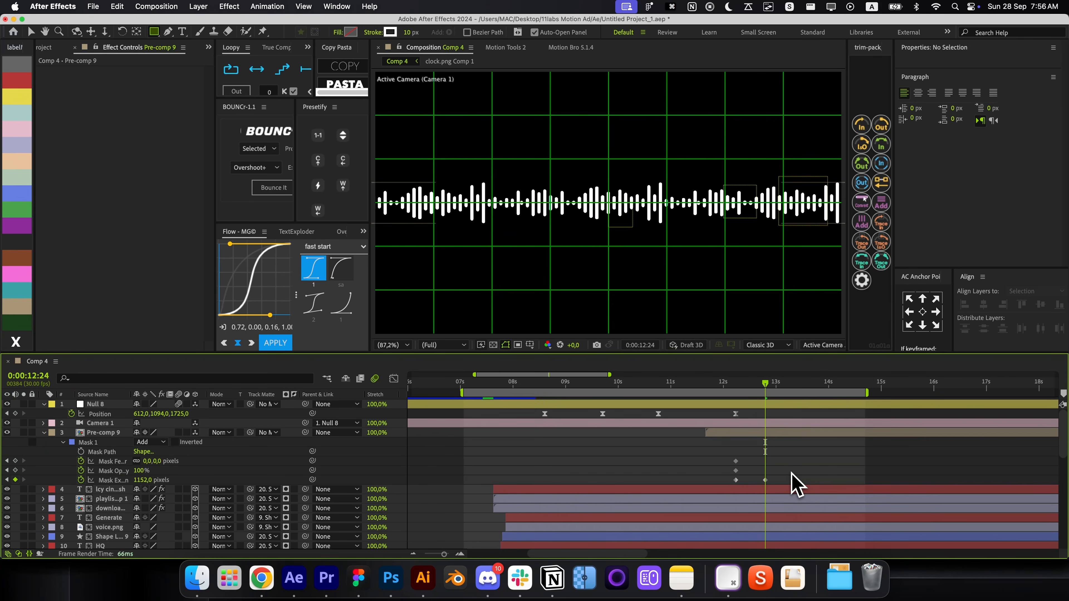
Lower the waveform layer's opacity to 25% and hide the composition grid
click(783, 433)
key(t)
drag(140, 443, 101, 446)
key(alt+apostrophe)
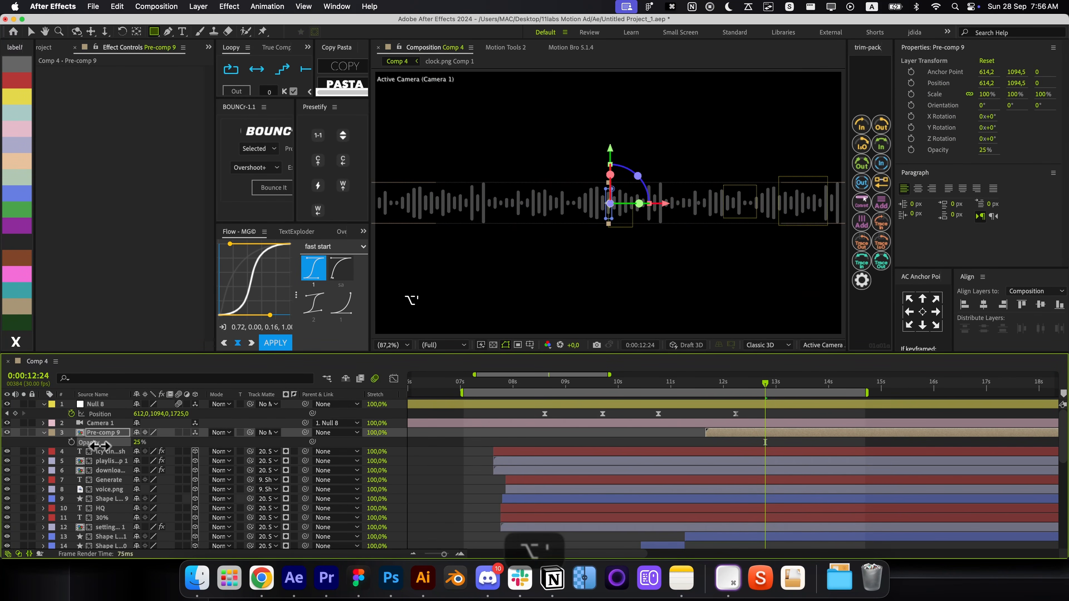
Move the mask keyframes back to start at 0:00:11:25, with Mask Expansion reversed to run from 1152 down to -54 pixels
key(alt+slash)
key(u)
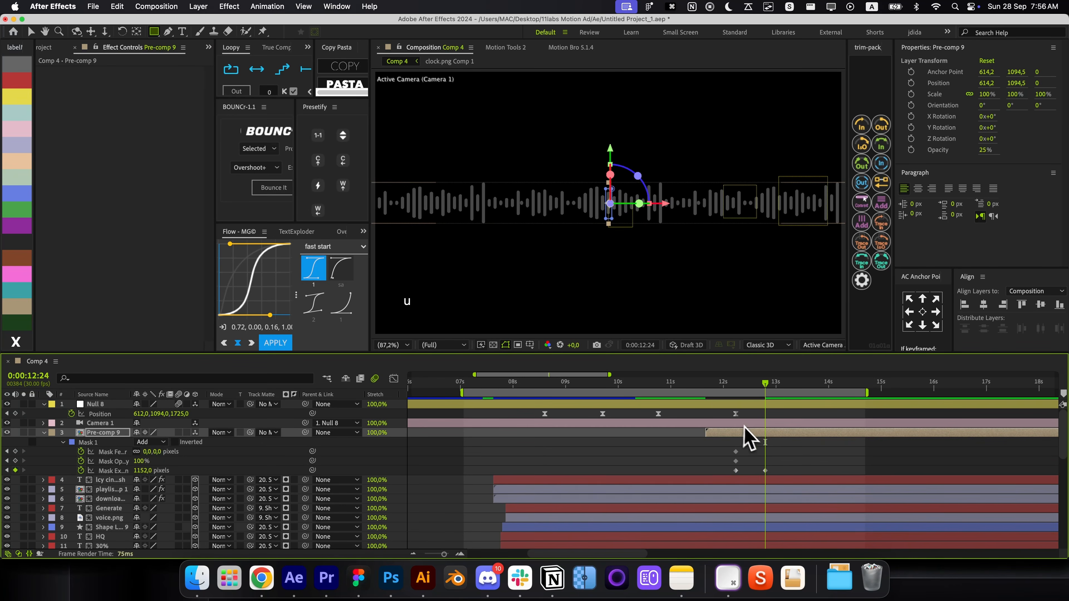
key(super+z)
key(super+shift+z)
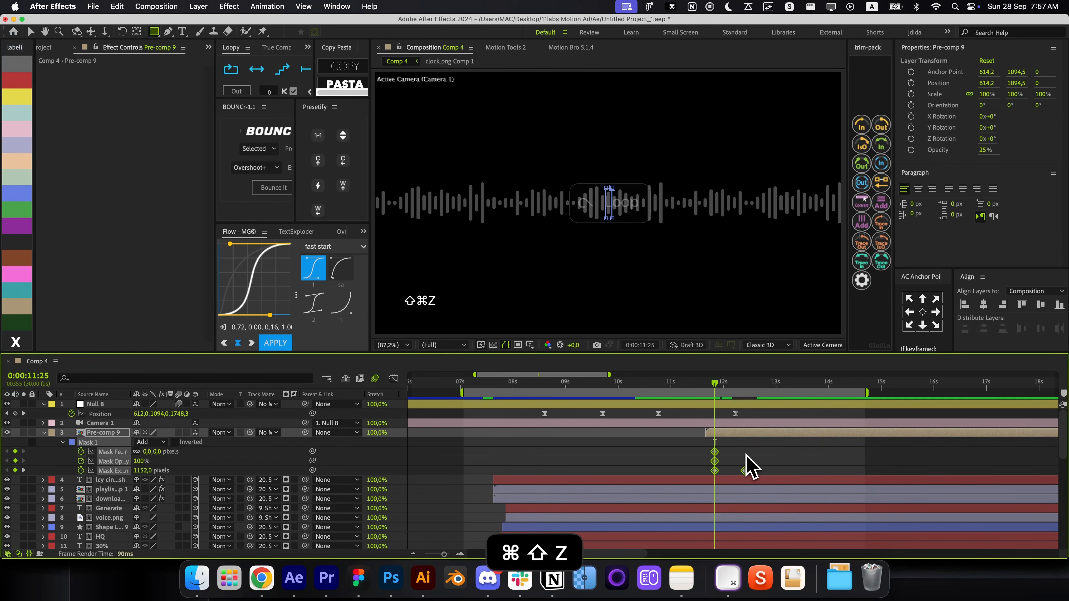
drag(758, 467, 720, 473)
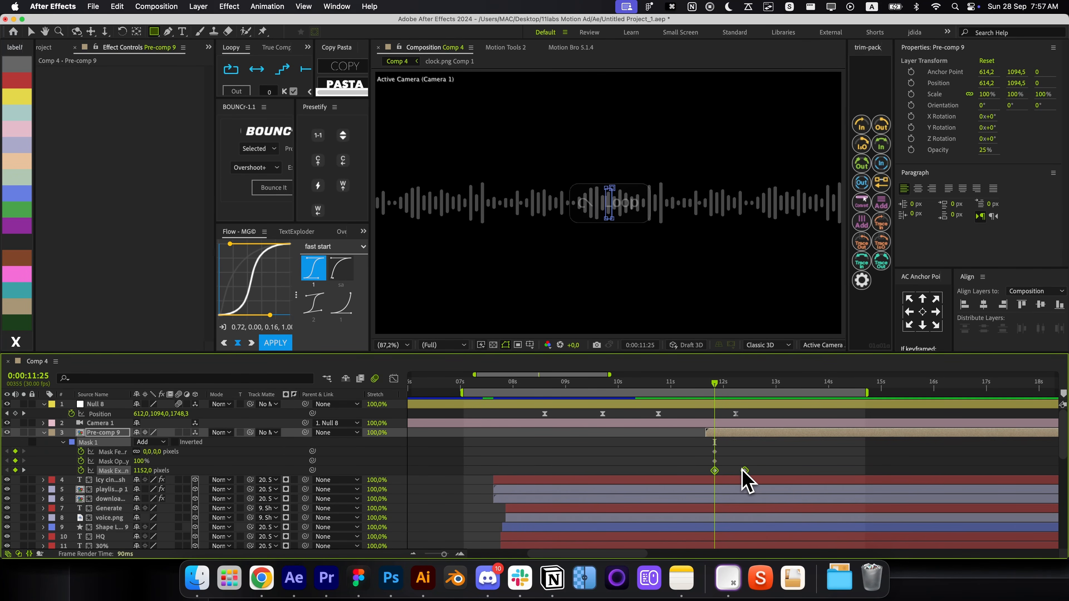
key(super+shift+a)
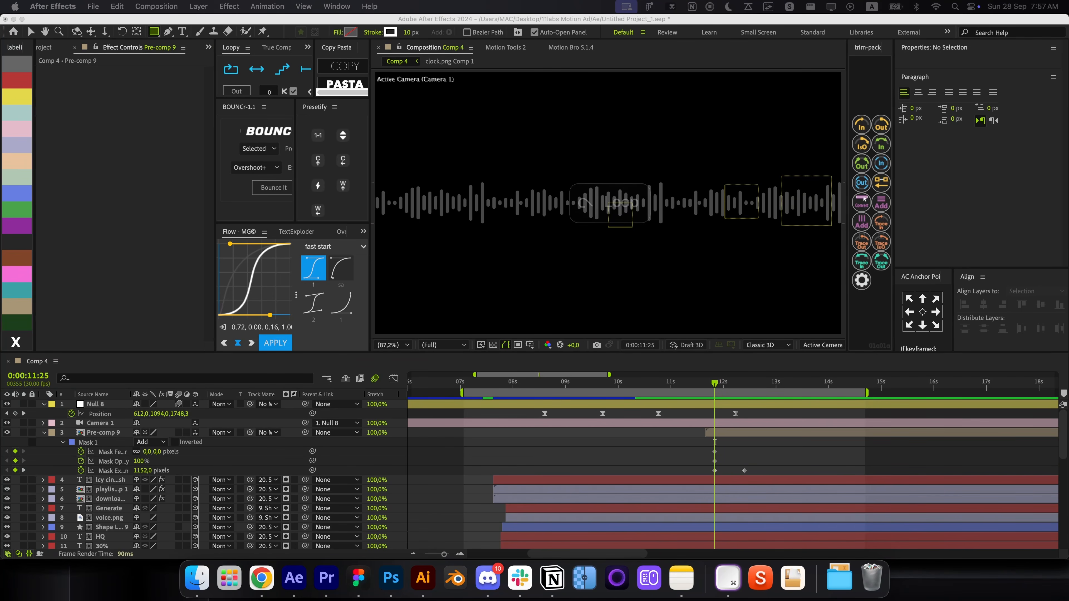
Change the waveform's mask mode to Subtract and scrub through the reveal
click(737, 446)
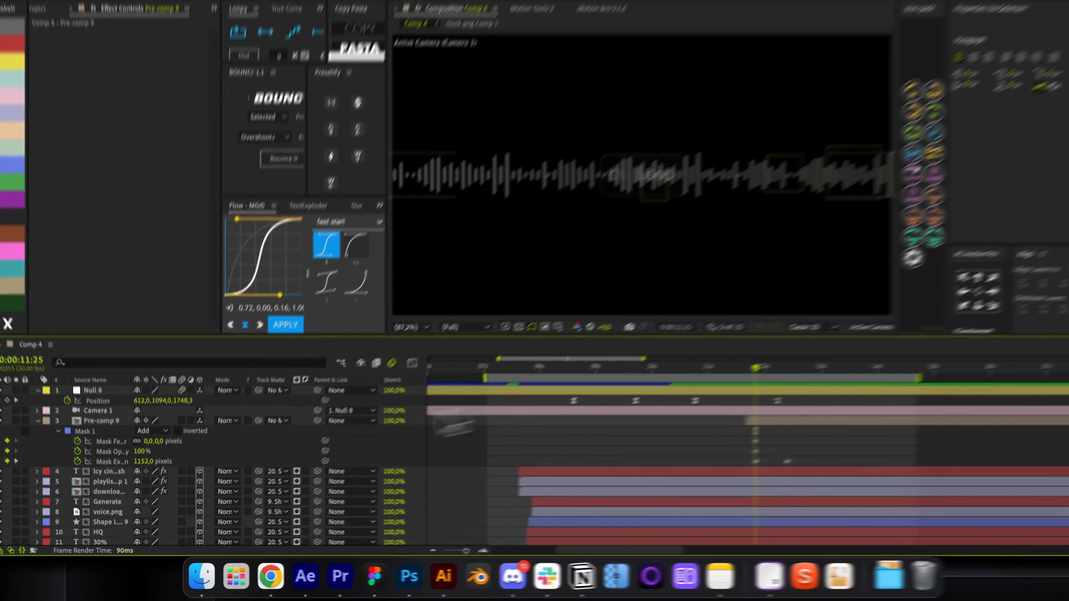
click(150, 442)
click(148, 451)
click(720, 395)
drag(731, 376, 751, 387)
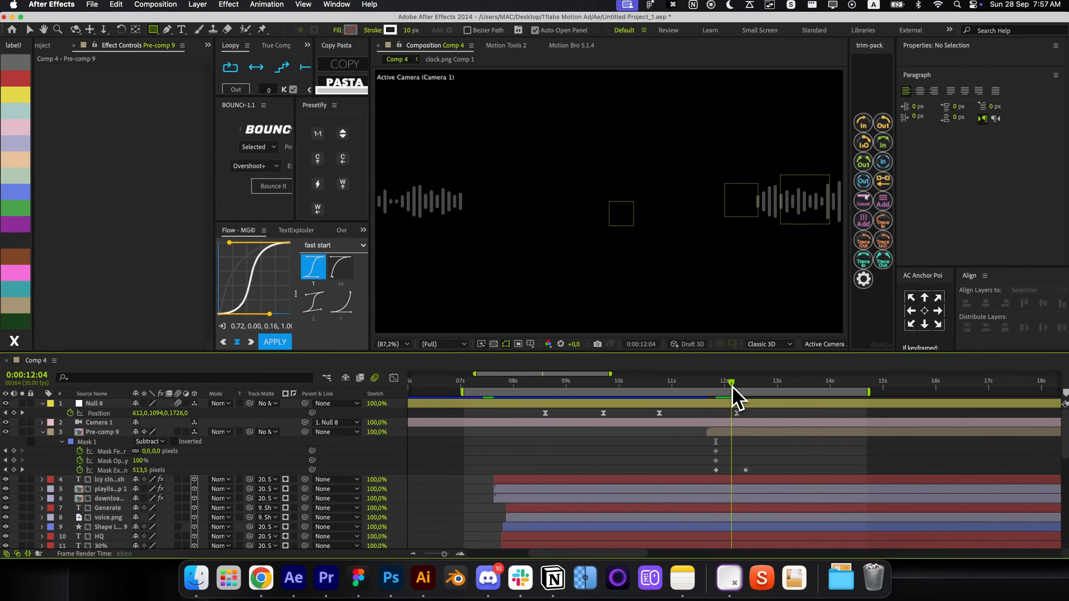
Remove the Mask Feather keyframing and set the feather to 135 pixels to soften the reveal edges
drag(148, 452, 156, 452)
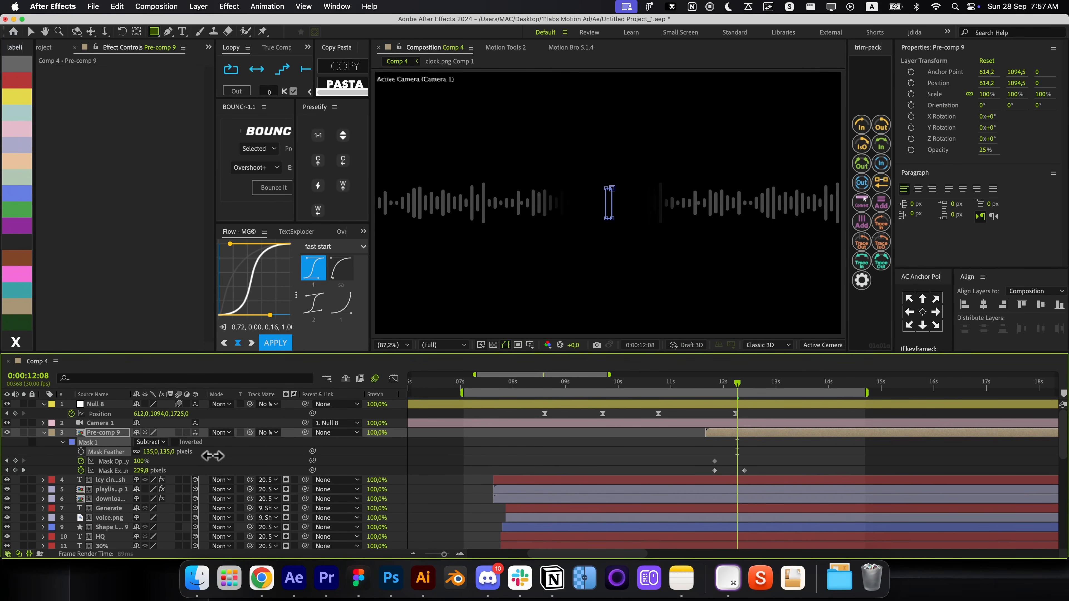
click(788, 447)
click(741, 385)
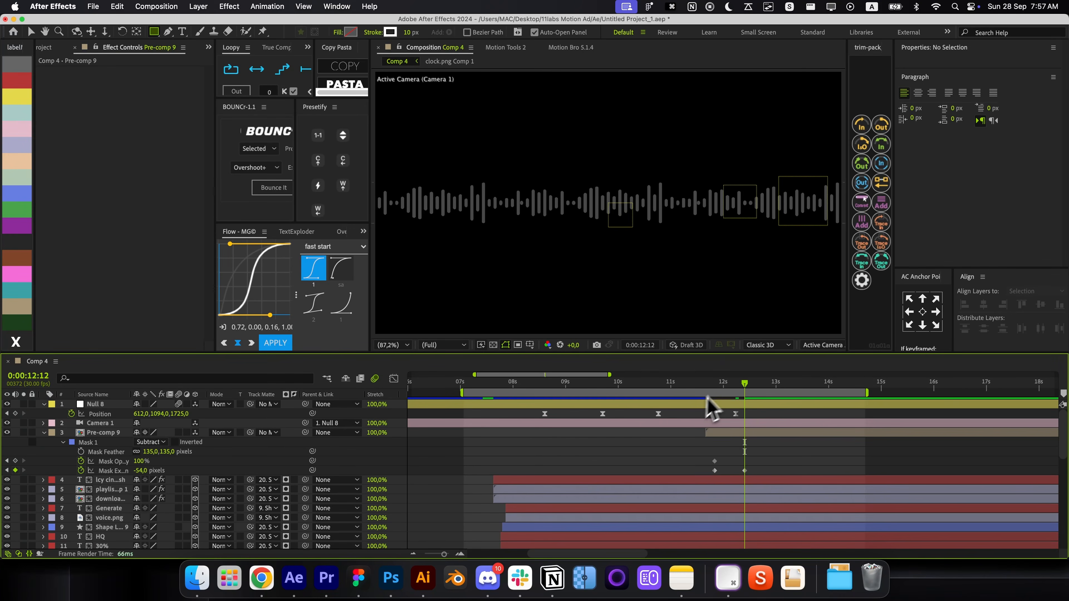
Shift the waveform layer earlier and pull its first mask keyframes back to the layer's start, with the expansion ending at 0:00:12:07
drag(708, 385, 731, 390)
drag(729, 435, 700, 473)
drag(707, 469, 698, 468)
click(705, 418)
click(704, 388)
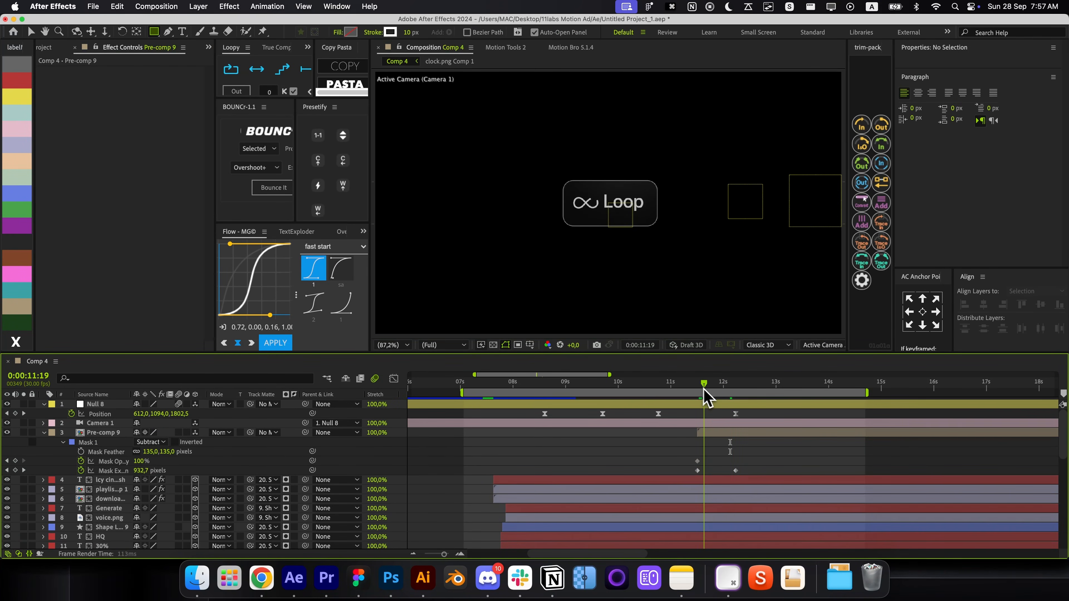
drag(704, 389, 735, 390)
Duplicate the faded waveform layer and set the upper copy's opacity to 100%
click(739, 434)
key(r)
key(r)
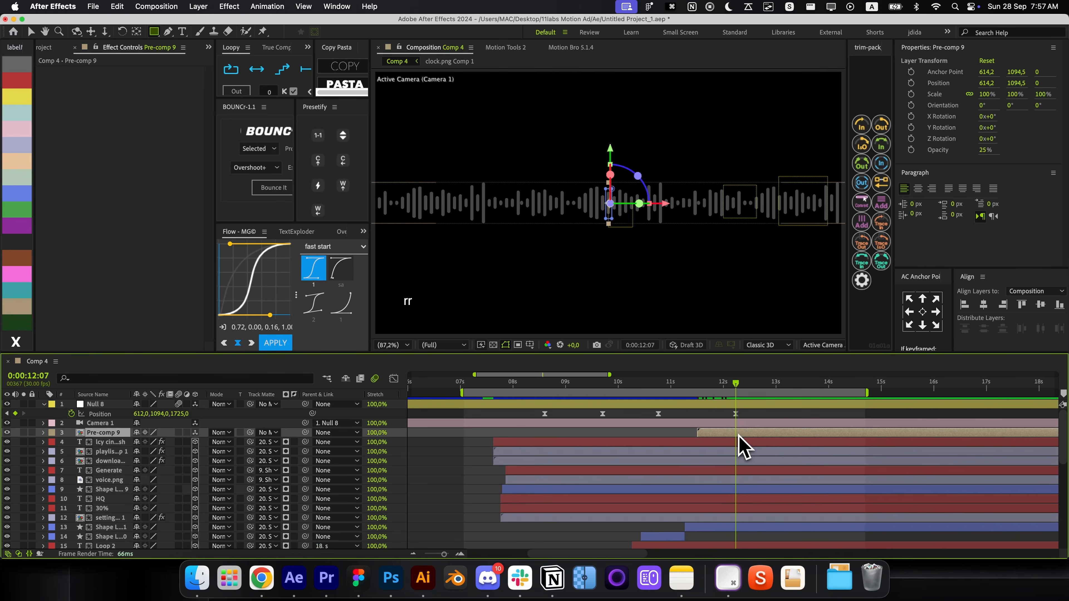
key(super+d)
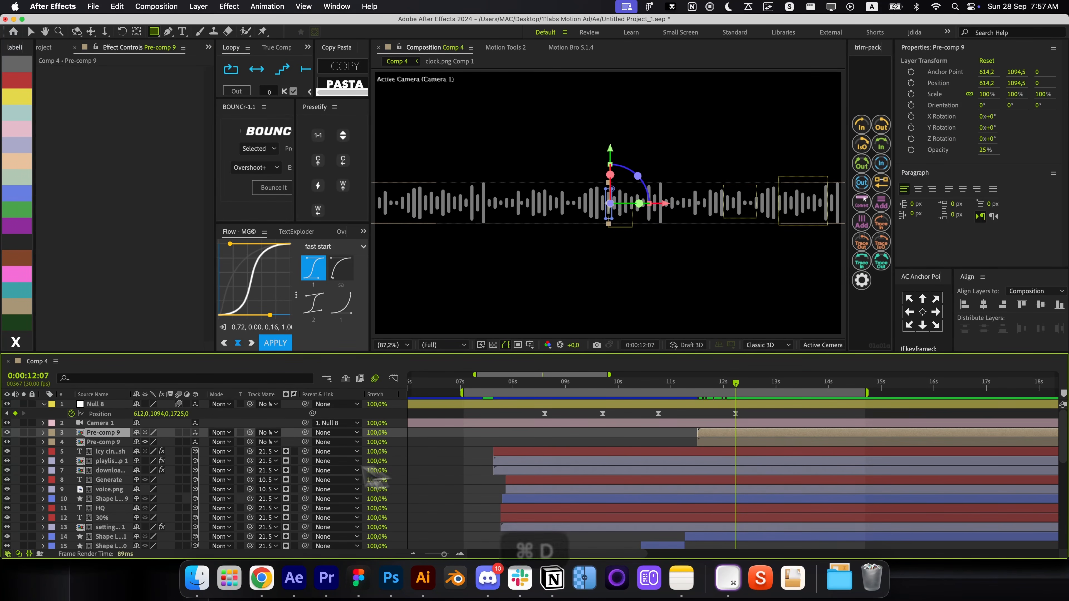
key(t)
drag(139, 441, 350, 447)
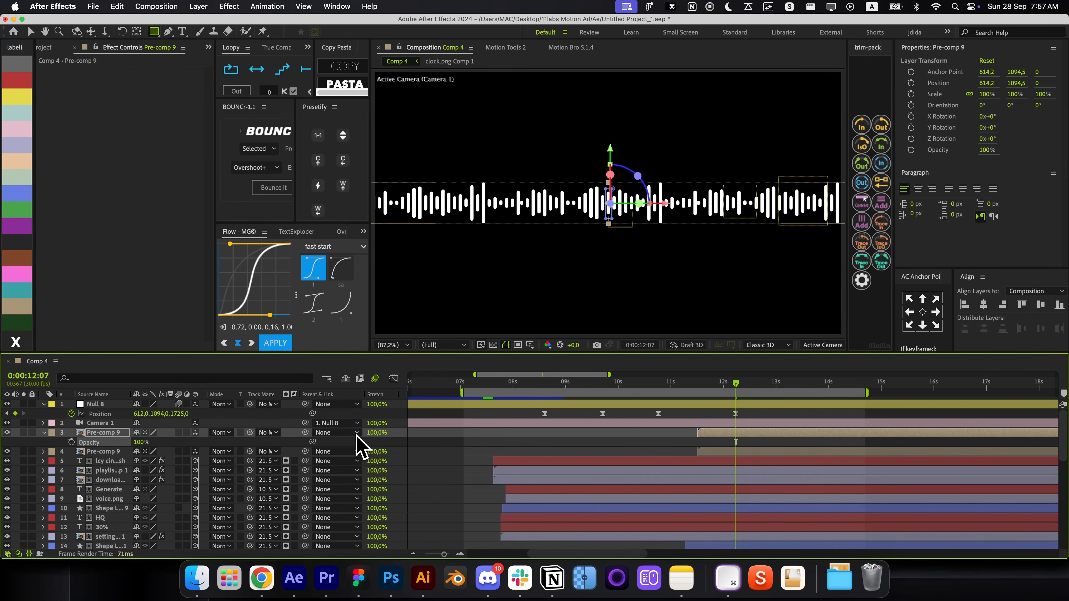
Delete the upper copy's final -54 pixel Mask Expansion keyframe and change its mask mode to Add
key(u)
drag(745, 458, 726, 469)
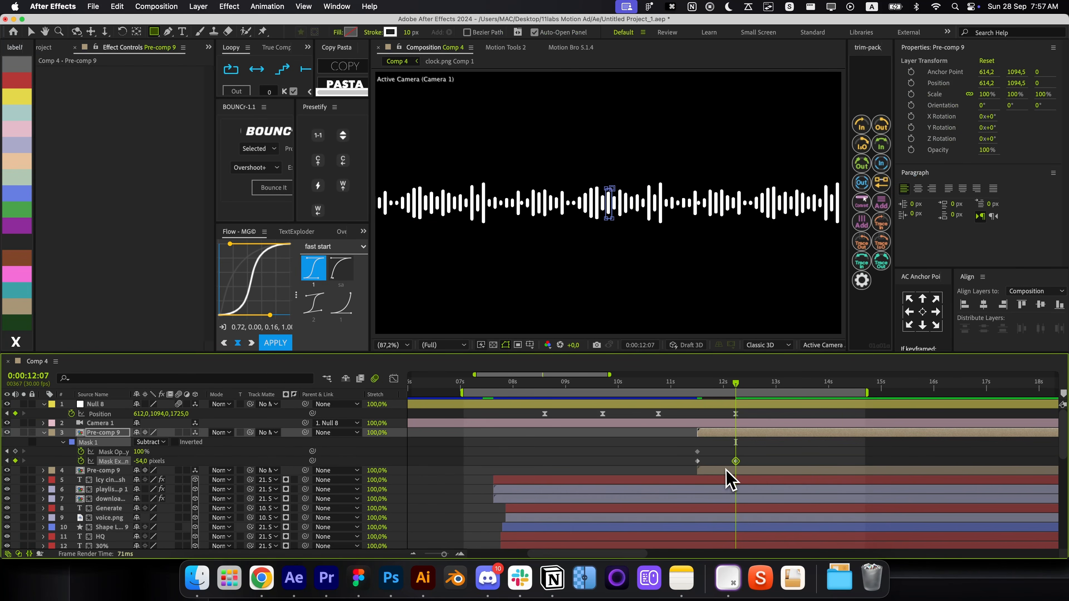
key(BackSpace)
click(721, 460)
key(super+z)
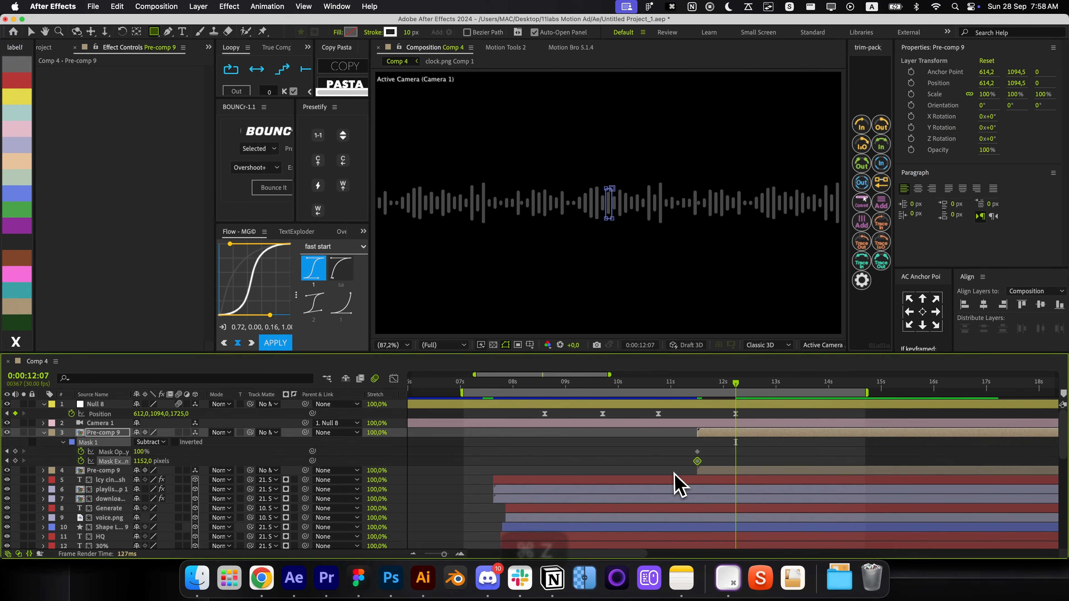
click(150, 442)
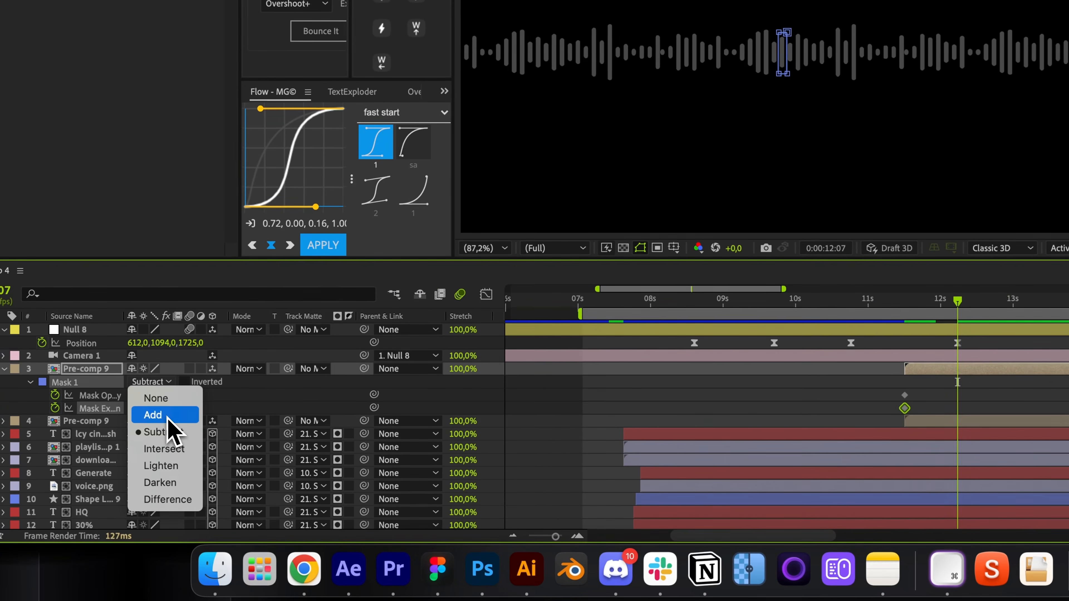
click(169, 416)
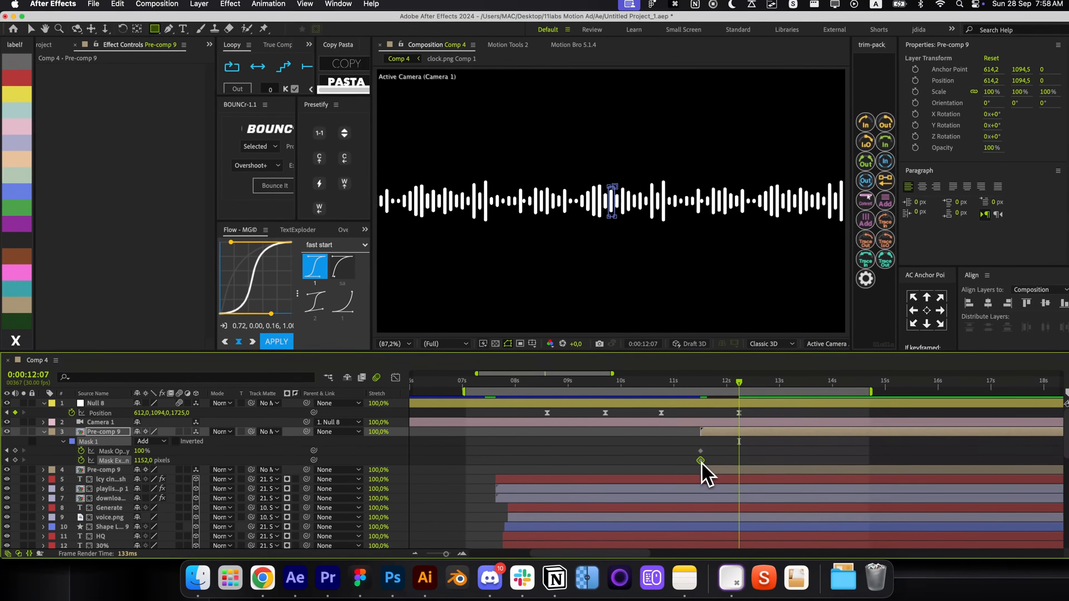
Keyframe the white copy's Mask Expansion from -408 to 1152 pixels and retime the layer and keyframes to start together at 0:00:11:25
drag(811, 407, 920, 408)
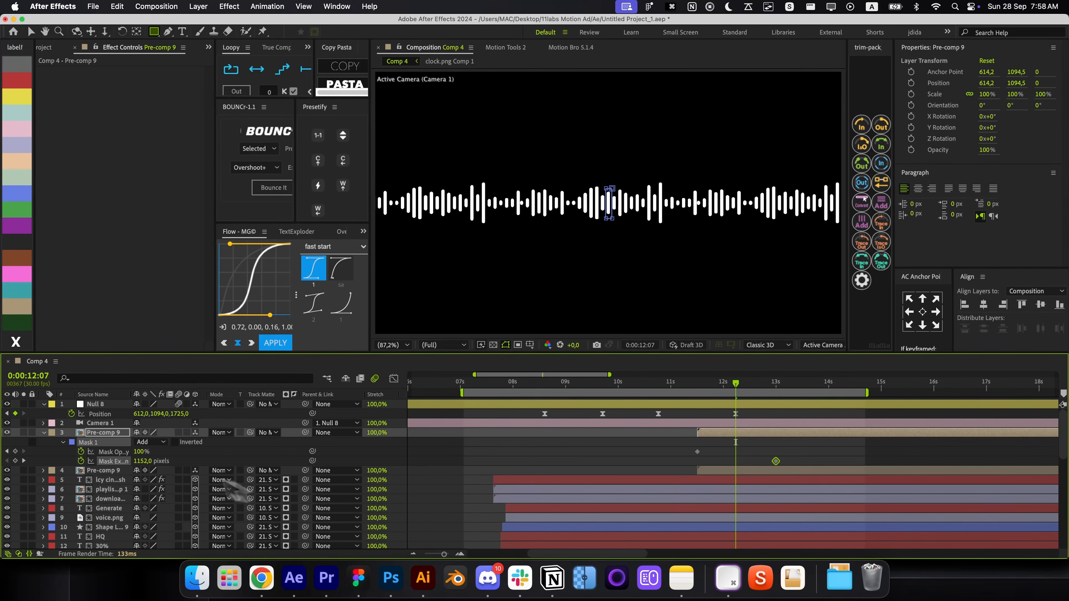
drag(144, 460, 67, 463)
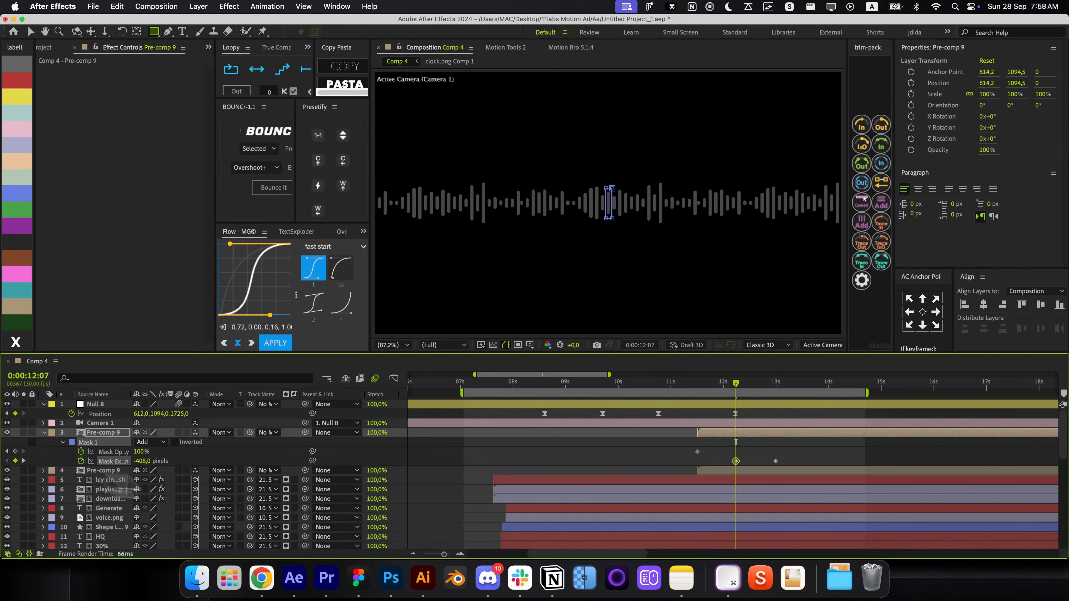
drag(736, 462, 731, 436)
click(707, 447)
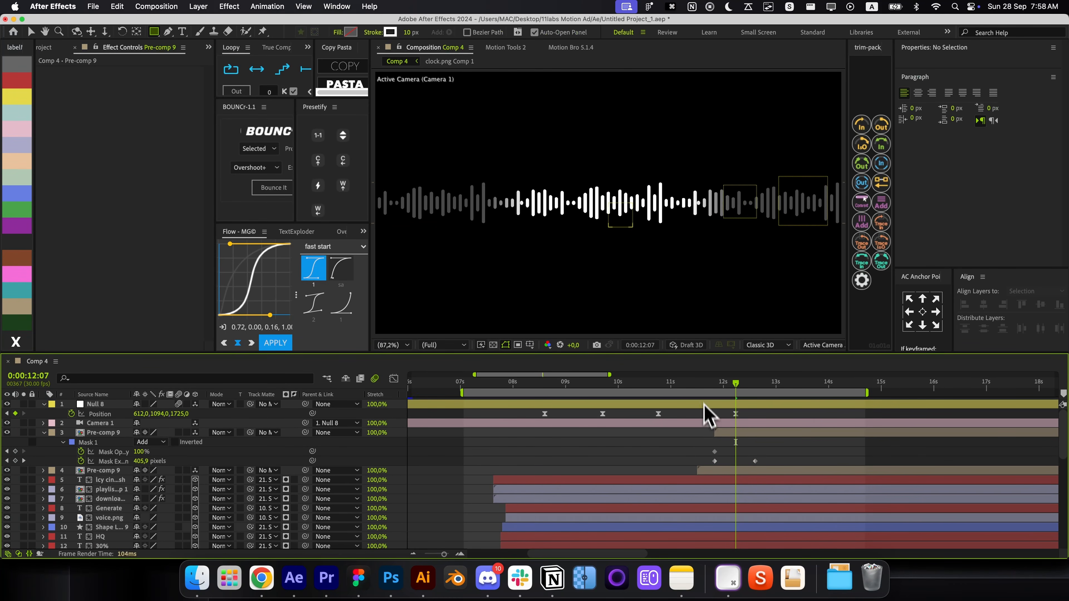
drag(705, 390, 735, 396)
Move both waveform layers slightly earlier together and scrub through the combined reveal
click(727, 469)
shift+click(731, 432)
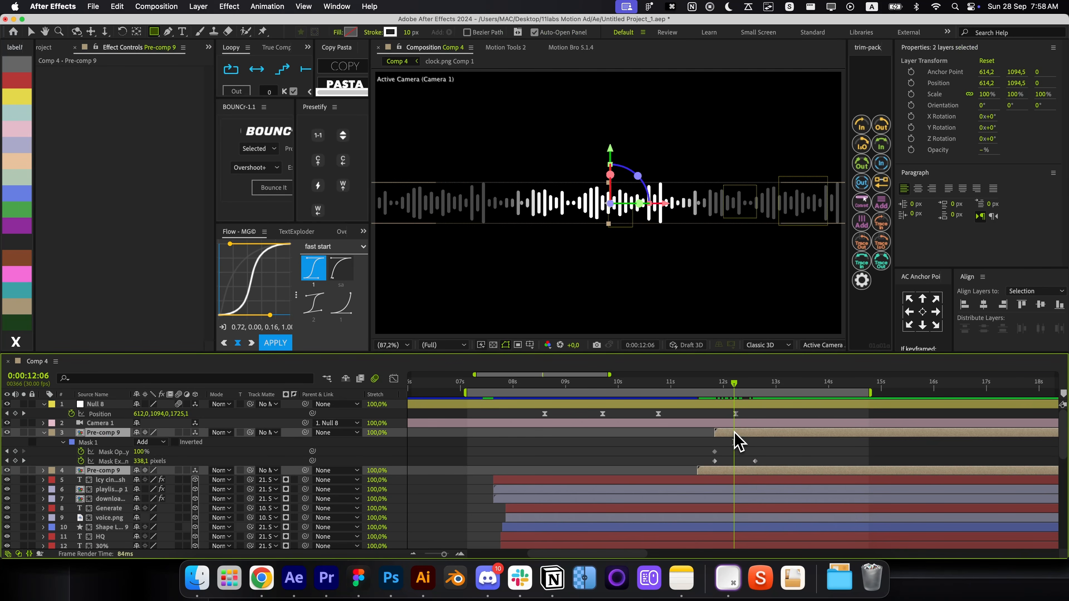
drag(735, 433, 725, 433)
click(689, 442)
drag(692, 398, 733, 420)
Set the white waveform copy's Mask Feather to 222 pixels and scrub through the reveal
click(731, 434)
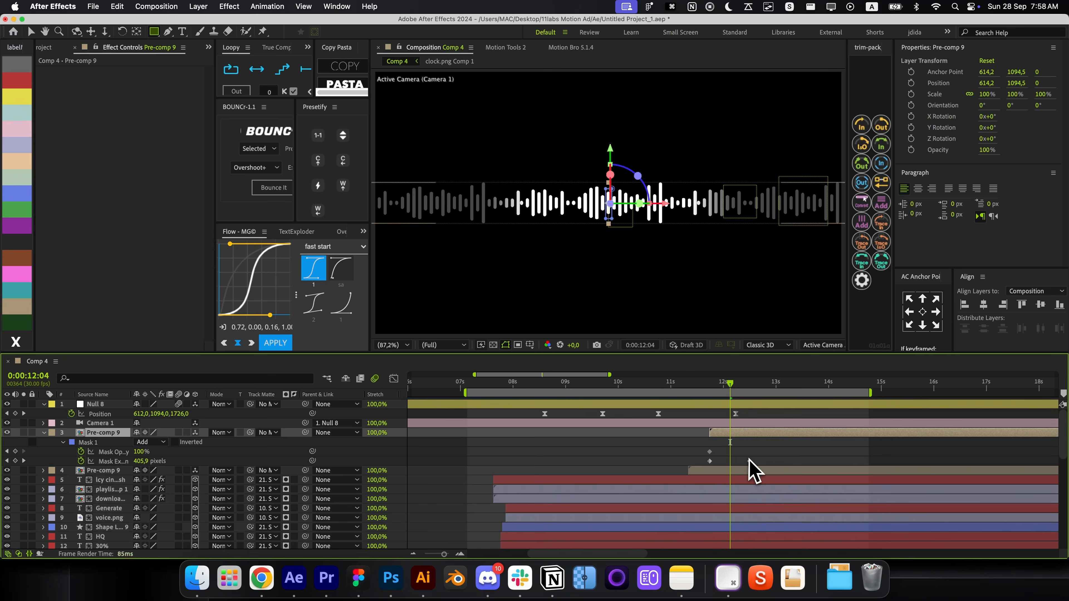
key(f)
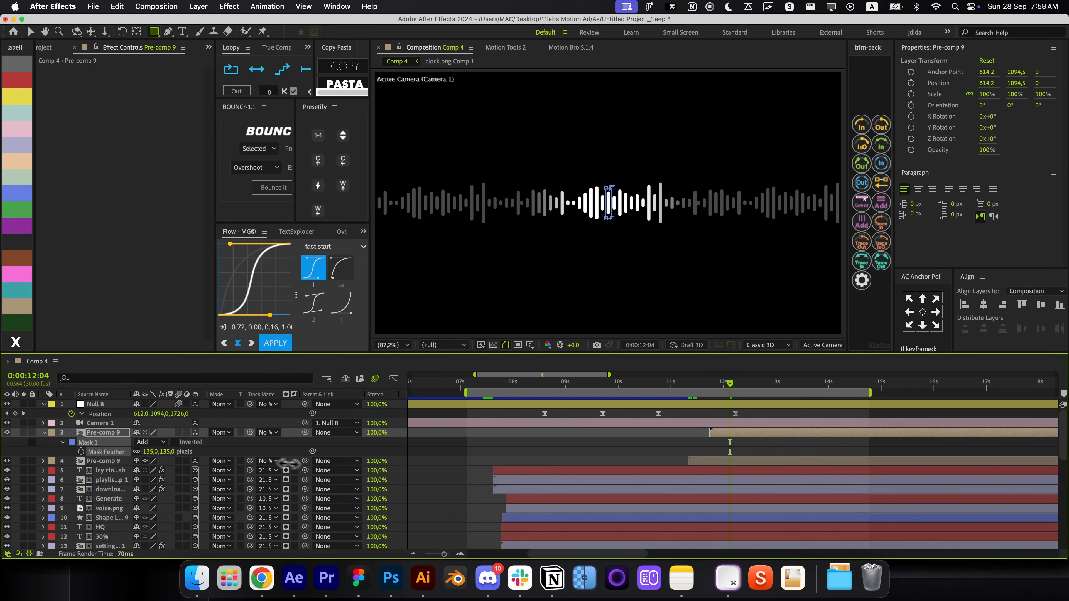
click(734, 448)
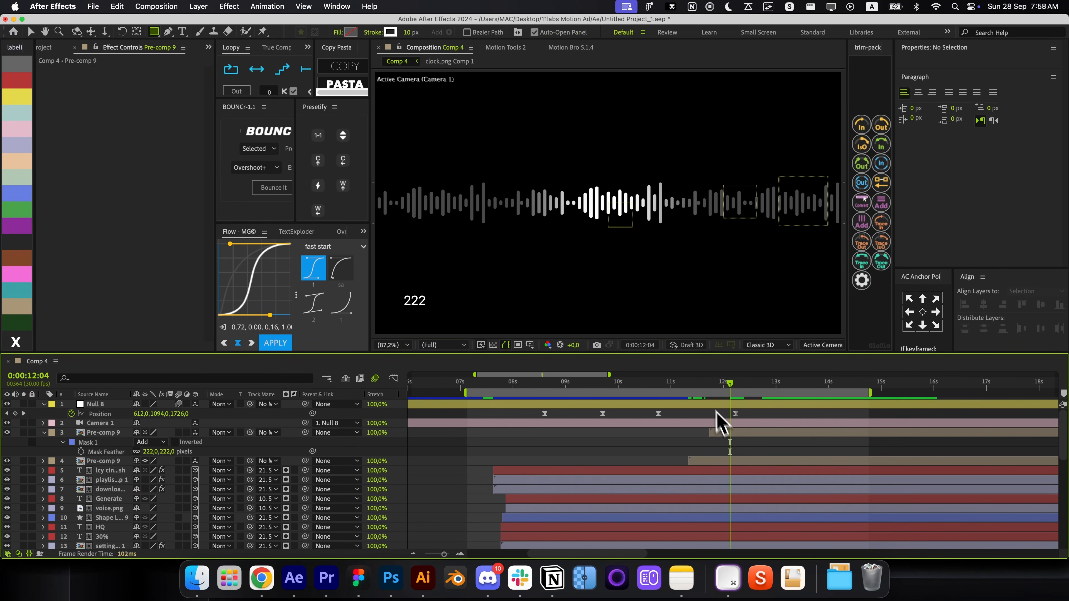
drag(704, 391, 735, 406)
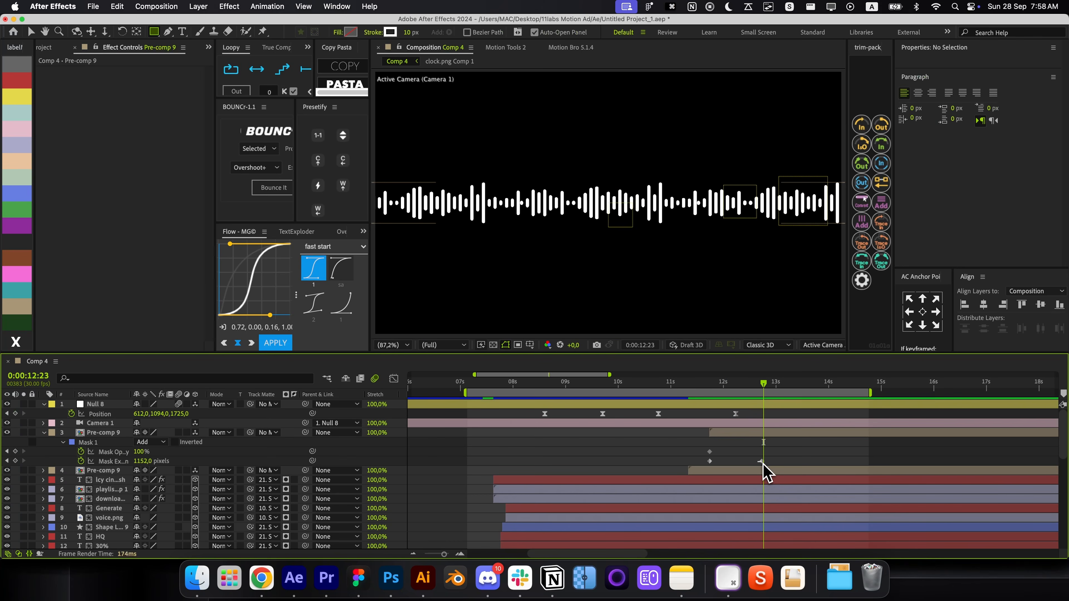
Move the white copy's final Mask Expansion keyframe to just before 0:00:15:00 and scrub through the slower reveal
drag(763, 462, 877, 456)
click(806, 453)
drag(771, 385, 814, 398)
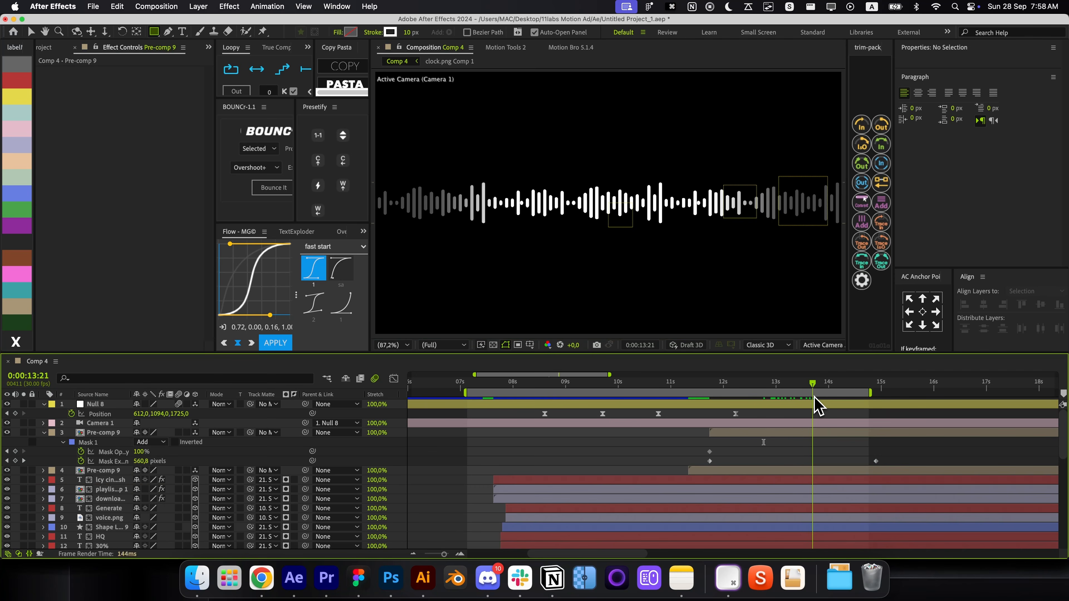
drag(748, 391, 710, 398)
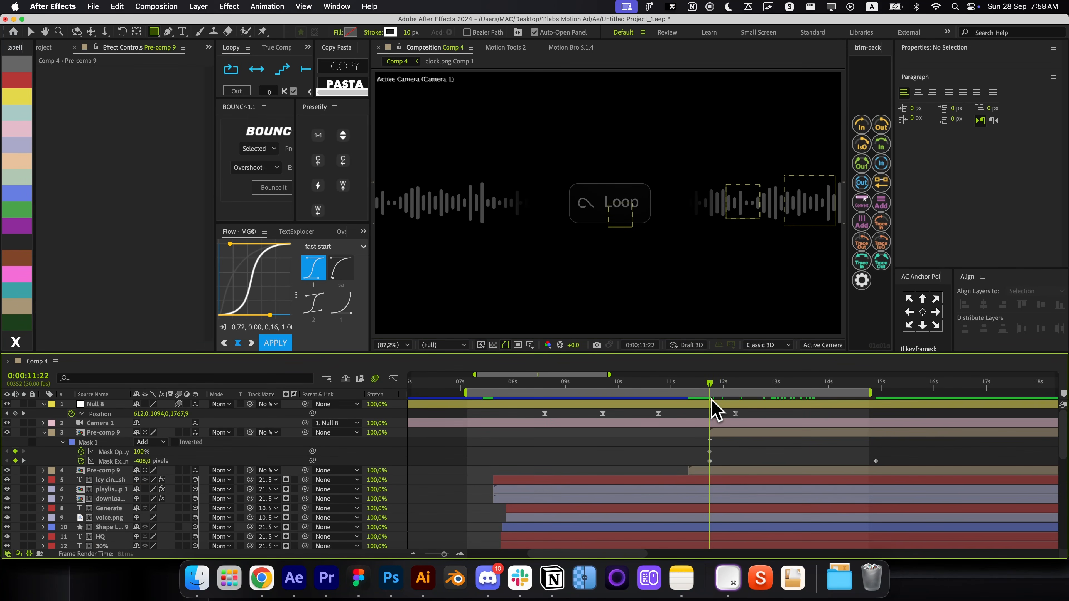
Create a 3D null at 0:00:11:22, centre it in the camera view, and parent Null 8 to it
click(713, 405)
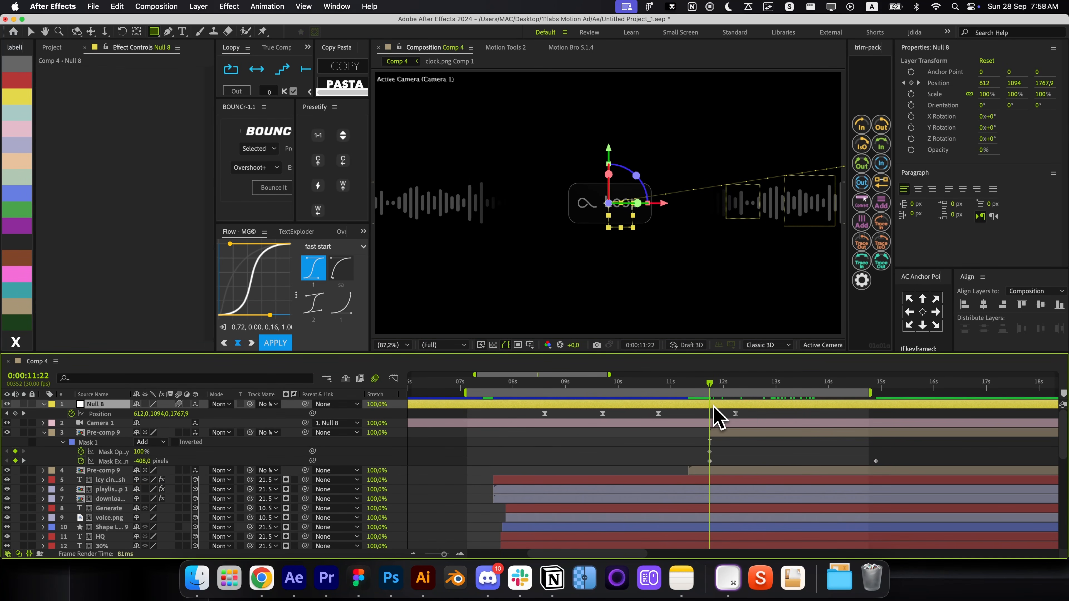
key(ctrl+alt+shift+y)
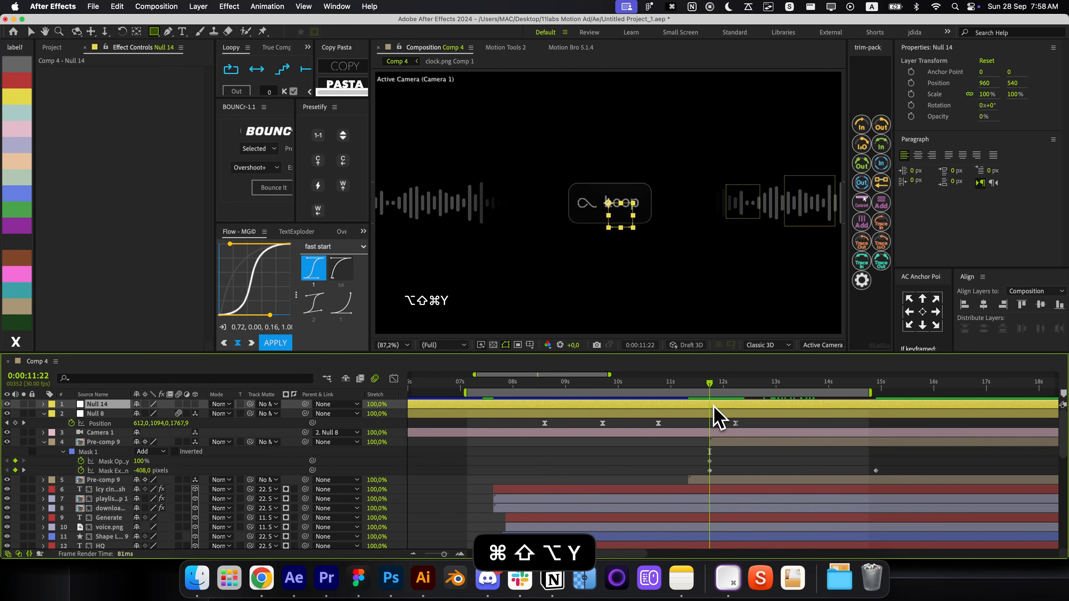
click(195, 404)
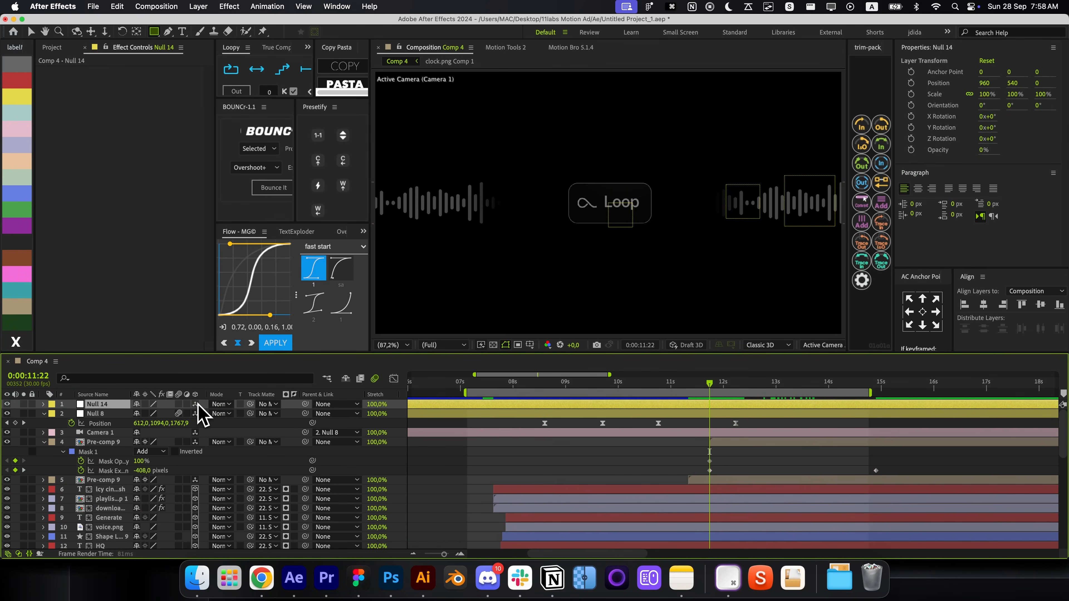
key(ctrl+Home)
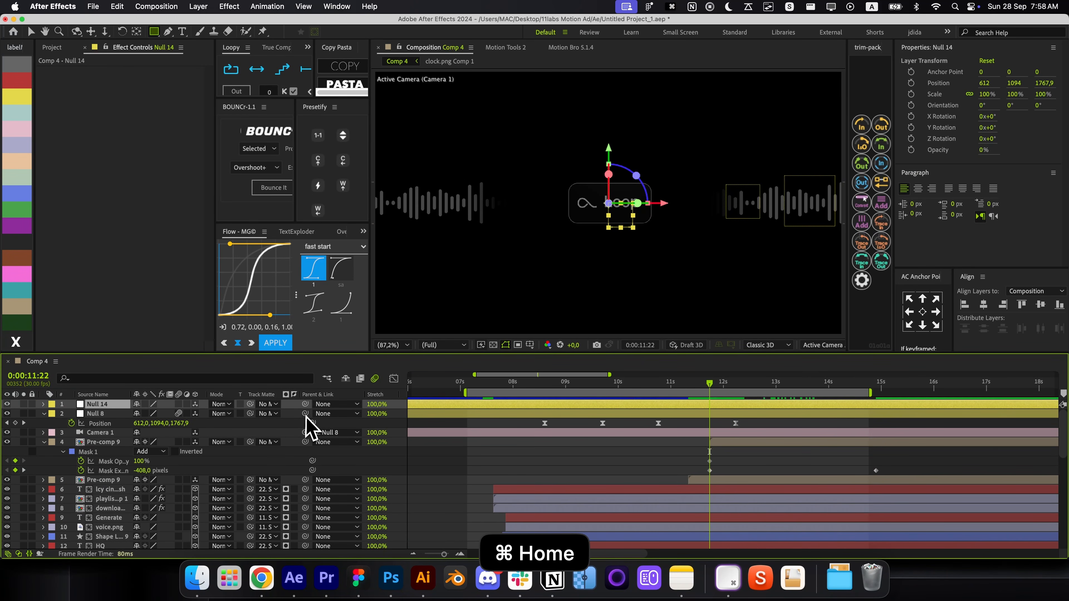
drag(306, 417, 197, 406)
Keyframe the new null's Z position from 1767.9 at 0:00:11:22 to 664.9 at 0:00:13:27 and ease both keyframes with the Flow curve
key(alt+p)
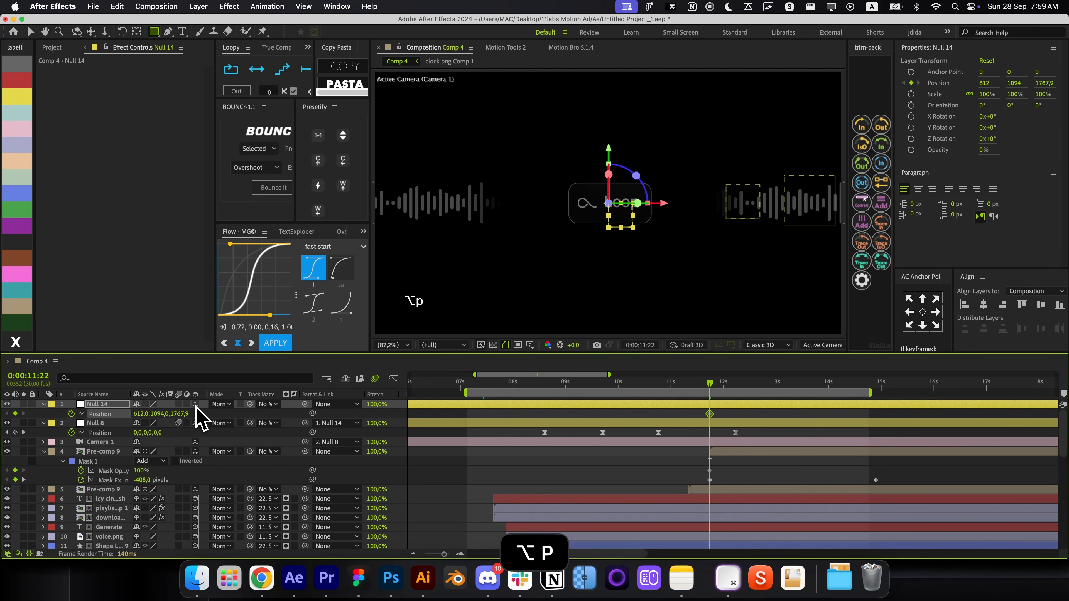
click(823, 384)
key(comma)
key(comma)
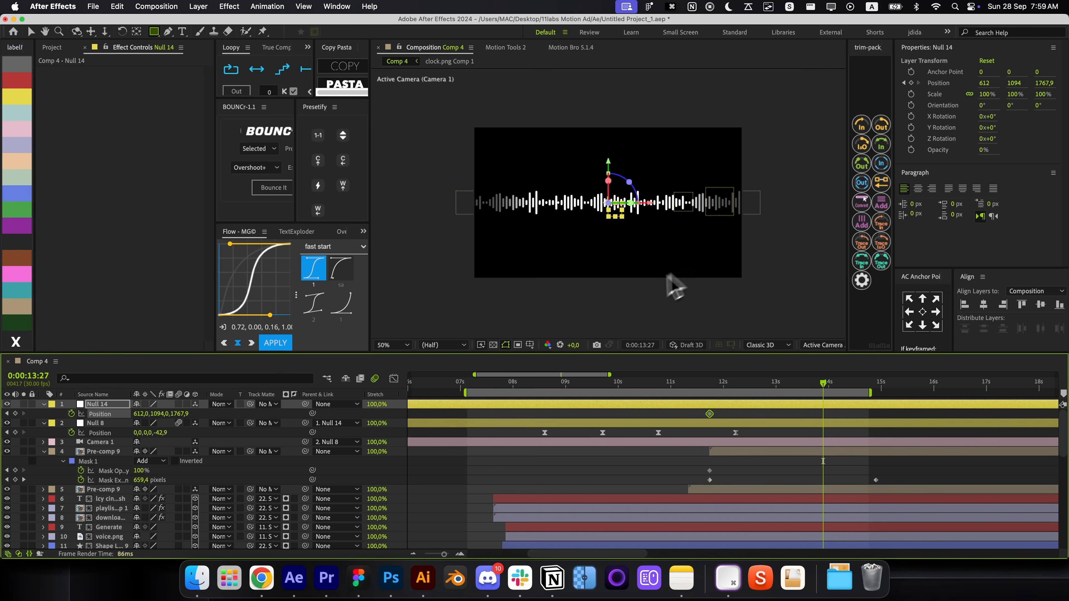
drag(177, 414, 65, 421)
key(alt+slash)
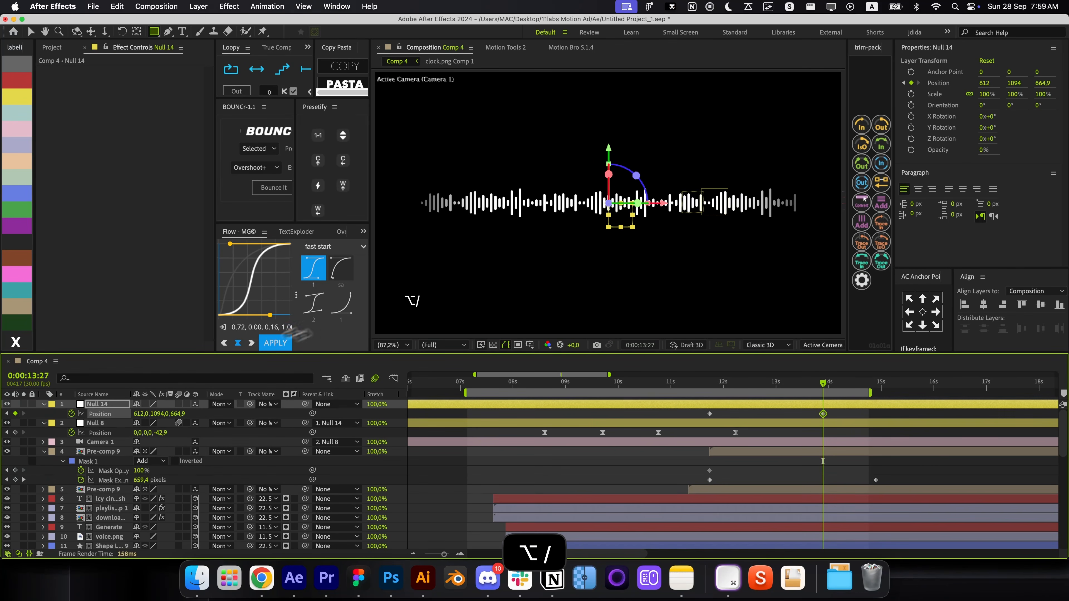
drag(844, 442, 706, 411)
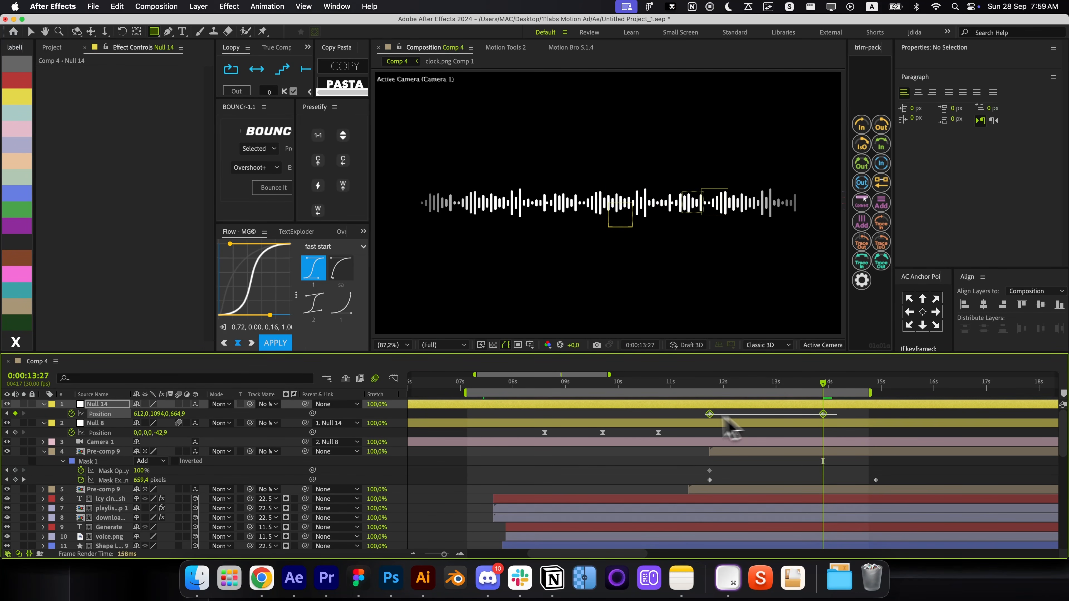
click(275, 342)
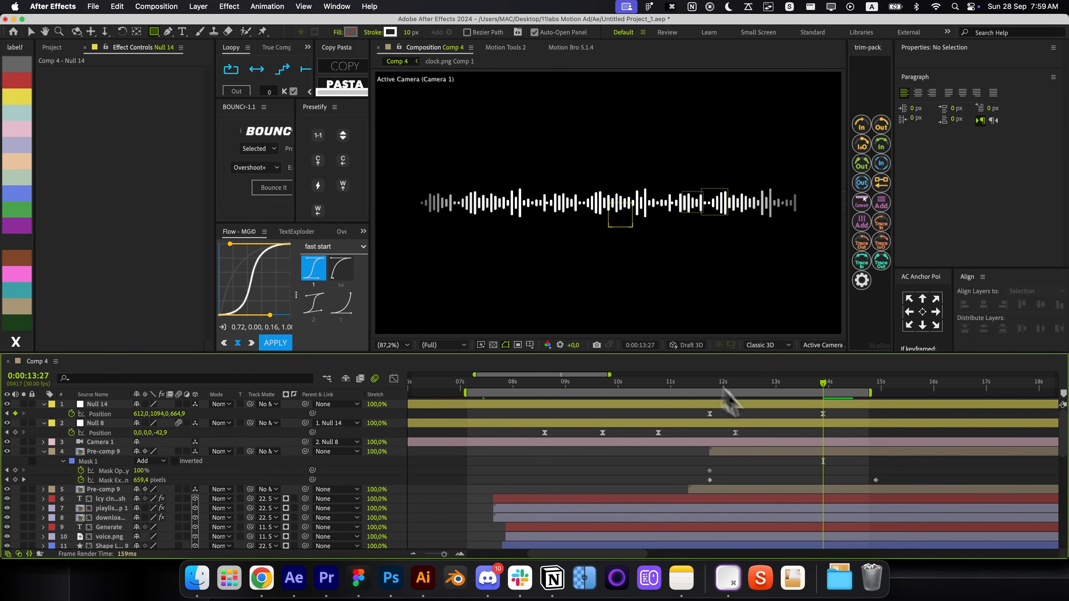
Inside Pre-comp 9, duplicate the end waveform segments to extend the waveform on both sides, and return to Comp 4
double_click(753, 452)
key(super+d)
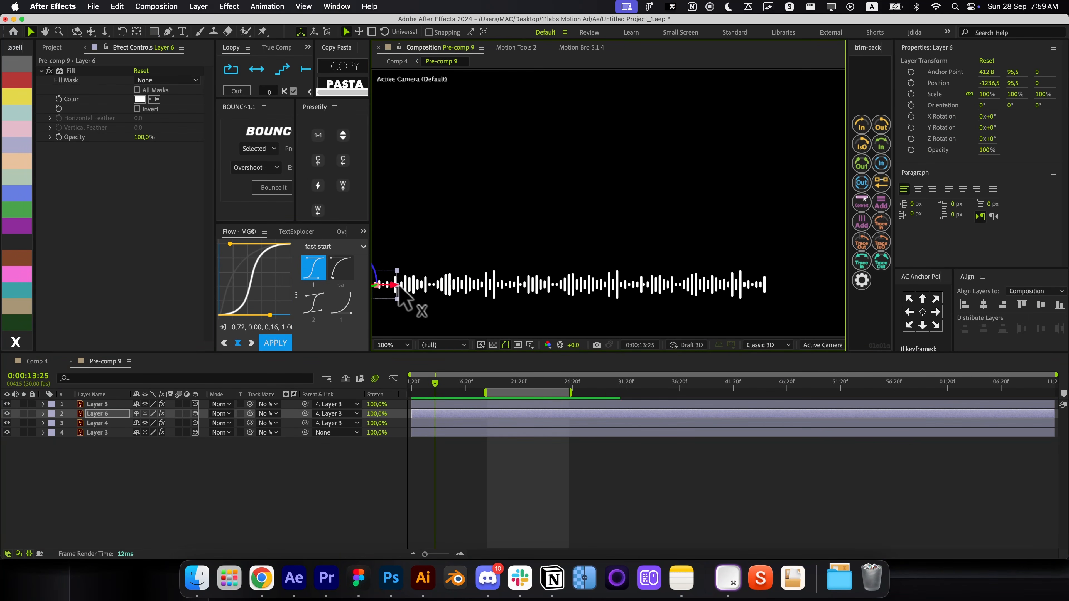
drag(399, 291, 456, 293)
scroll(477, 286, up, 1)
scroll(456, 294, down, 1)
drag(691, 291, 498, 287)
click(560, 287)
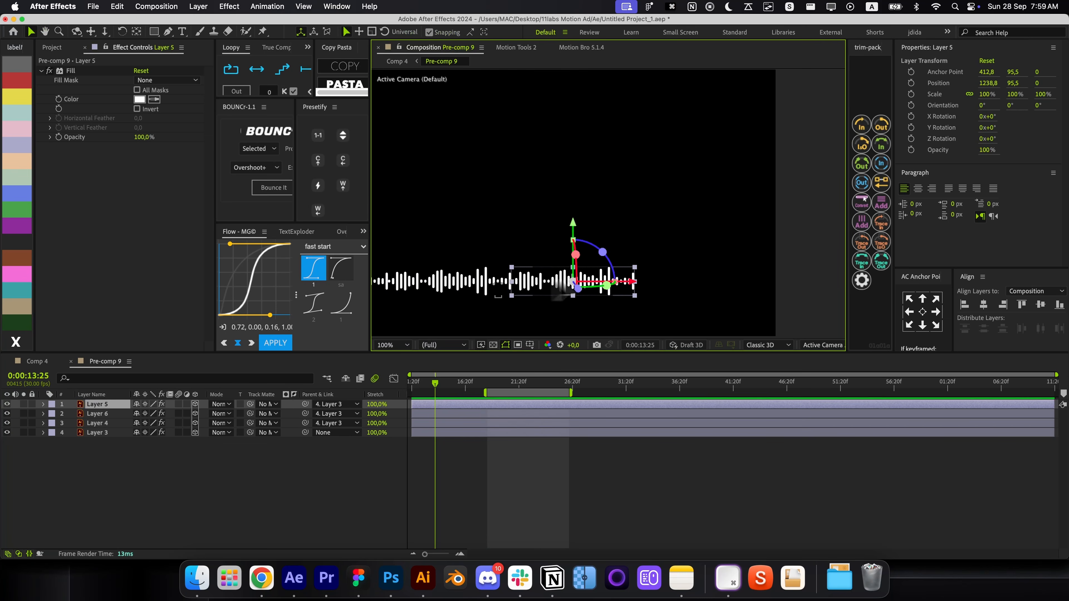
key(super+d)
click(569, 461)
key(super+w)
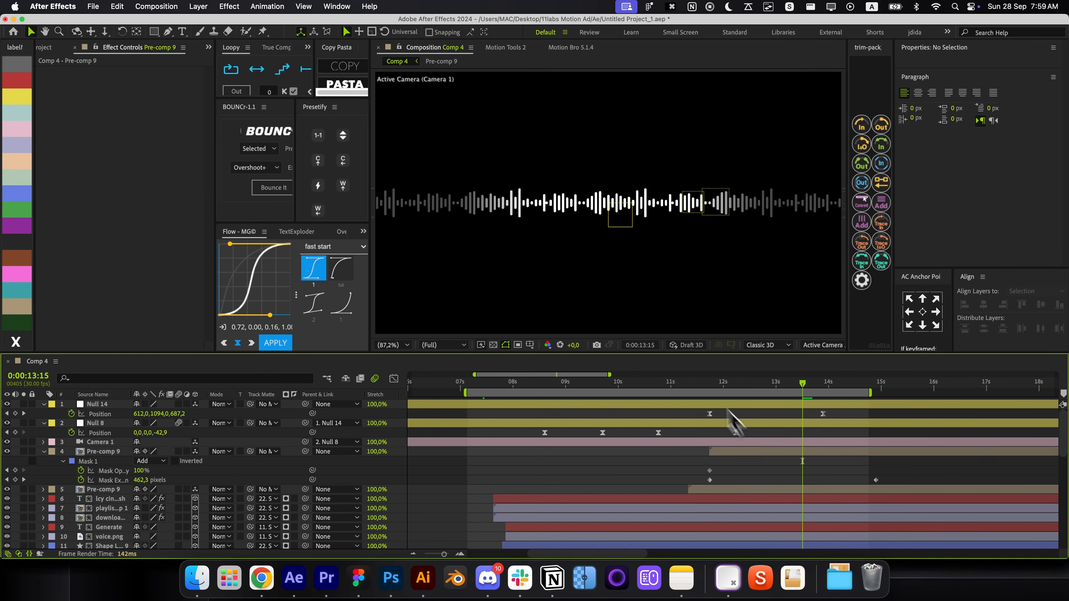
Preview the camera pull-back from 0:00:10:25 and extend the work area's end to about 17 seconds
click(663, 383)
key(space)
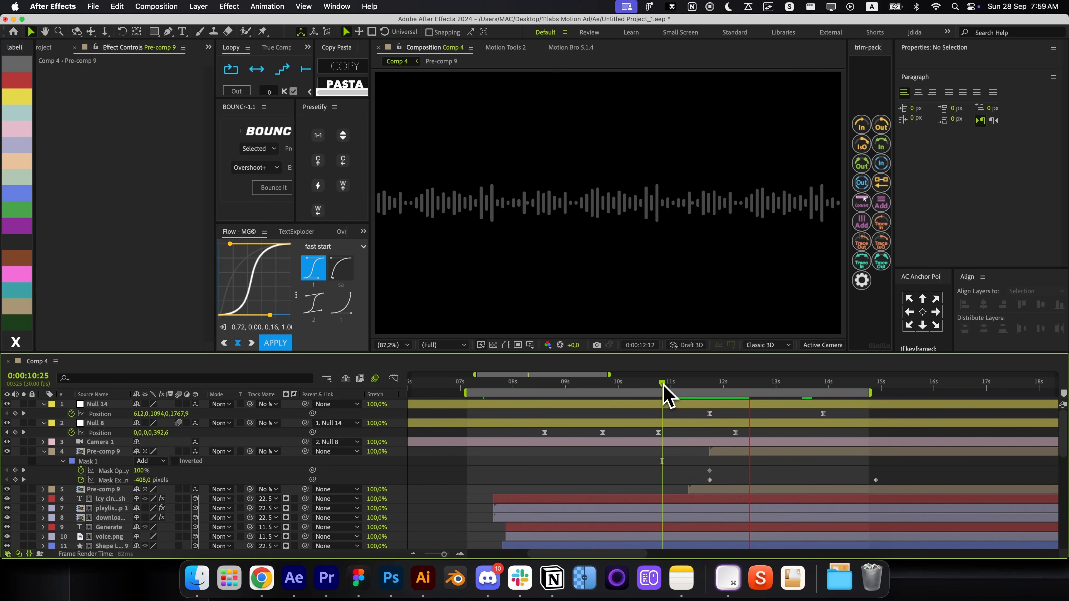
key(space)
scroll(775, 426, down, 1)
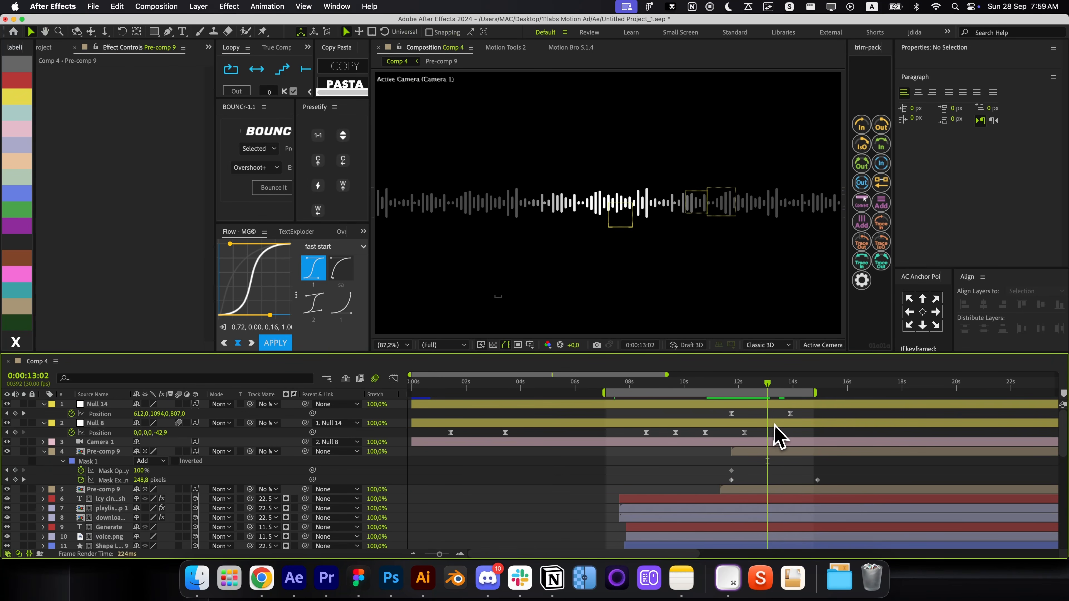
drag(823, 393, 885, 393)
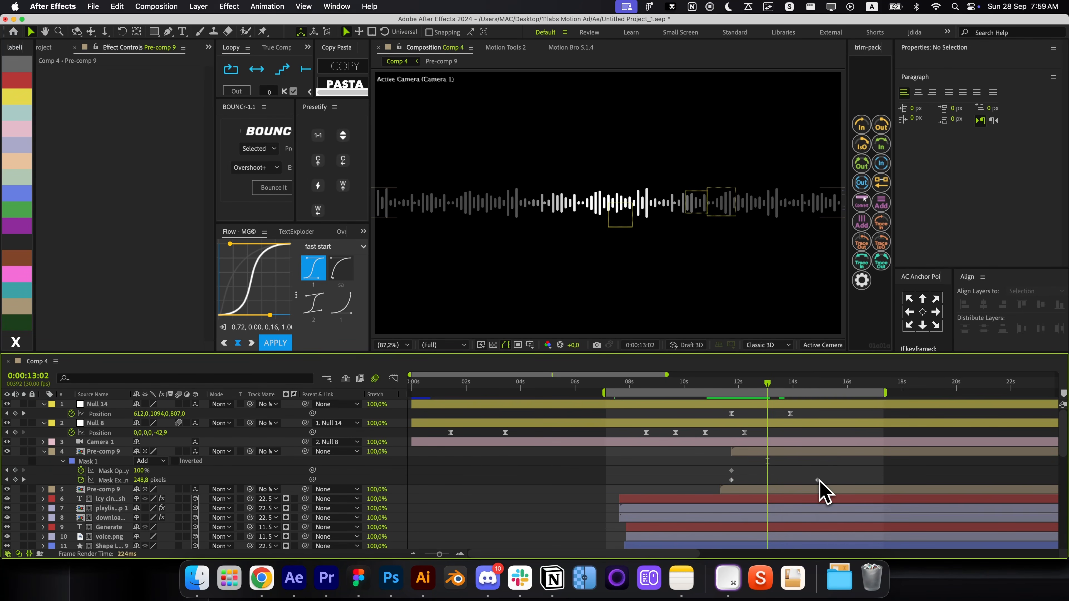
Retime the closing keyframes of the white copy's Mask Expansion and the new null's Position
drag(817, 480, 798, 480)
drag(791, 414, 785, 385)
click(780, 386)
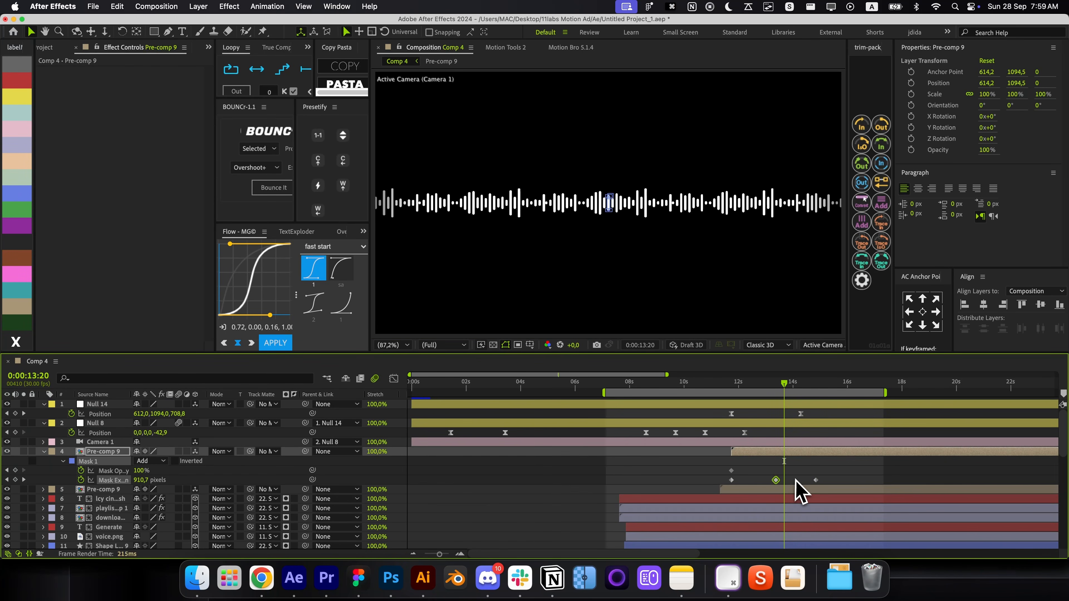
Set the white copy's Mask Expansion keyframe at 0:00:13:12 to 628.4 pixels and scrub through the reveal
drag(742, 382, 778, 400)
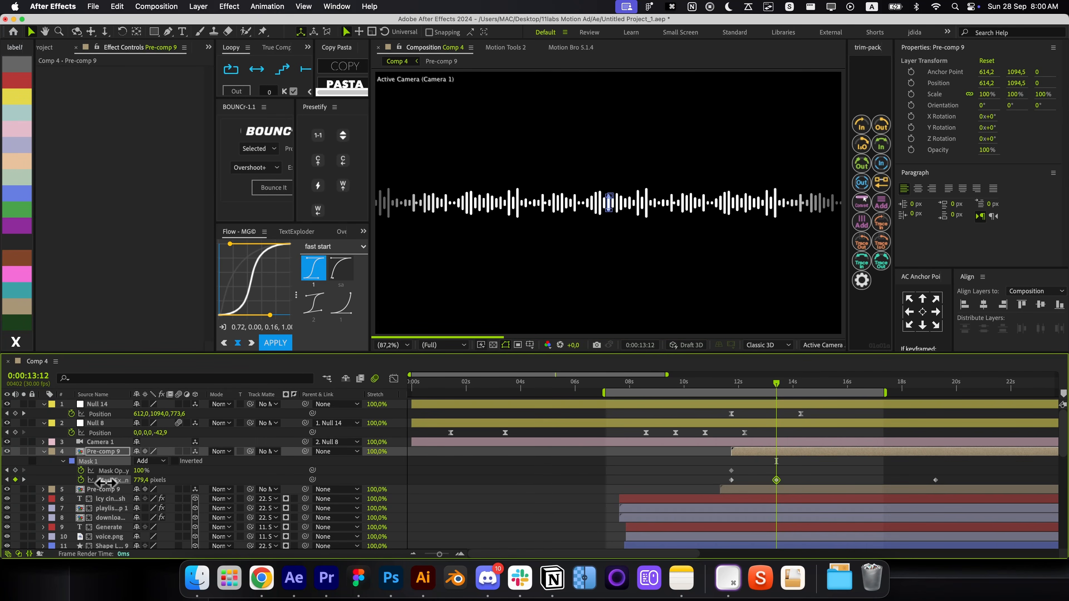
drag(54, 490, 32, 496)
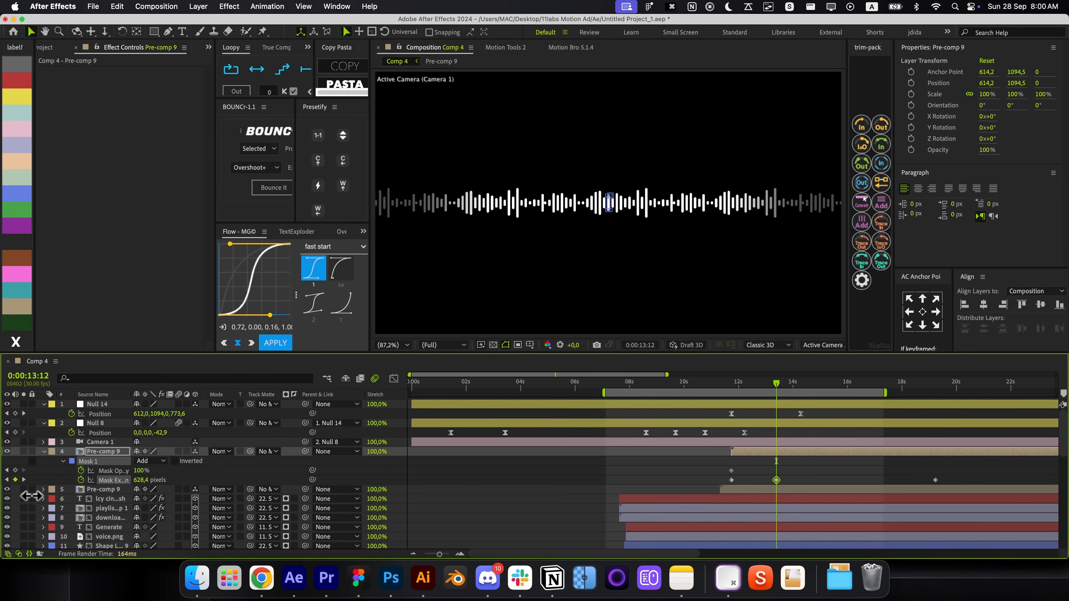
click(778, 462)
drag(731, 398, 800, 407)
Parent the faint waveform to the white copy, test sliding the waveform sideways, and undo the test moves
drag(655, 197, 626, 197)
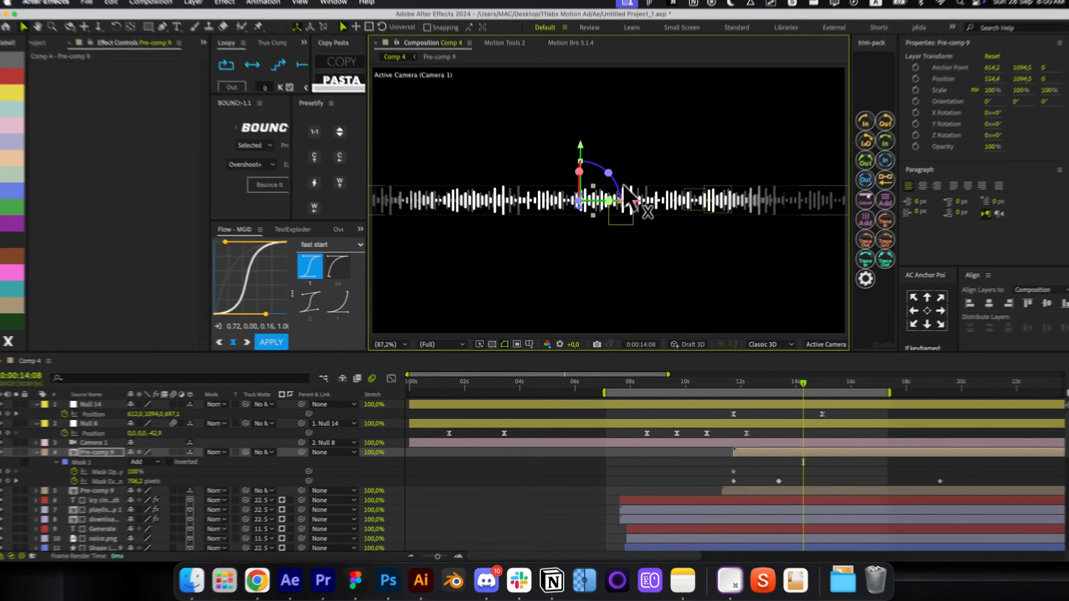
key(super+z)
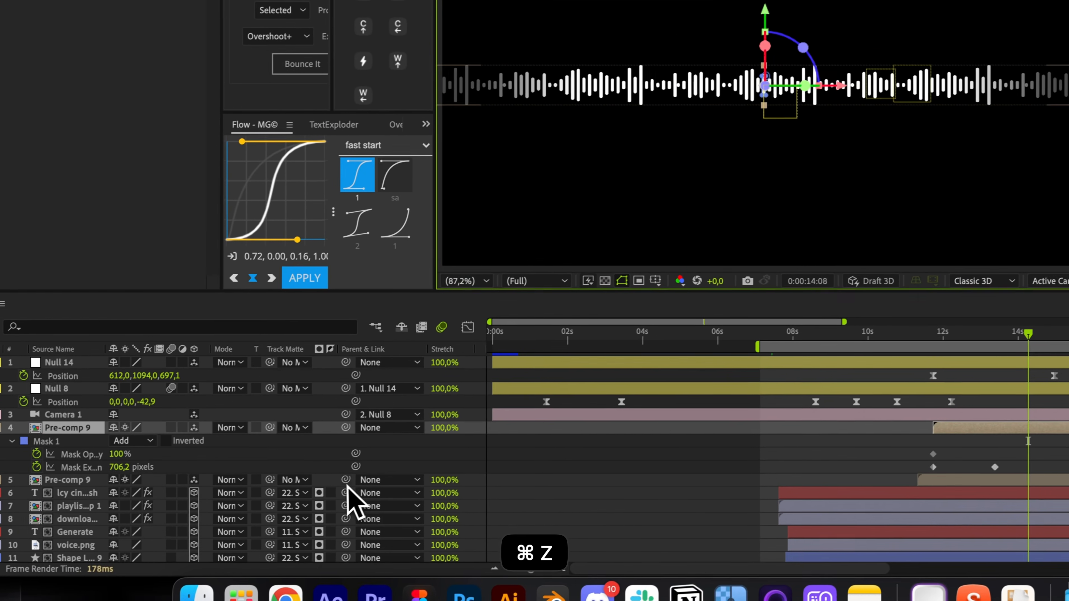
drag(346, 480, 166, 430)
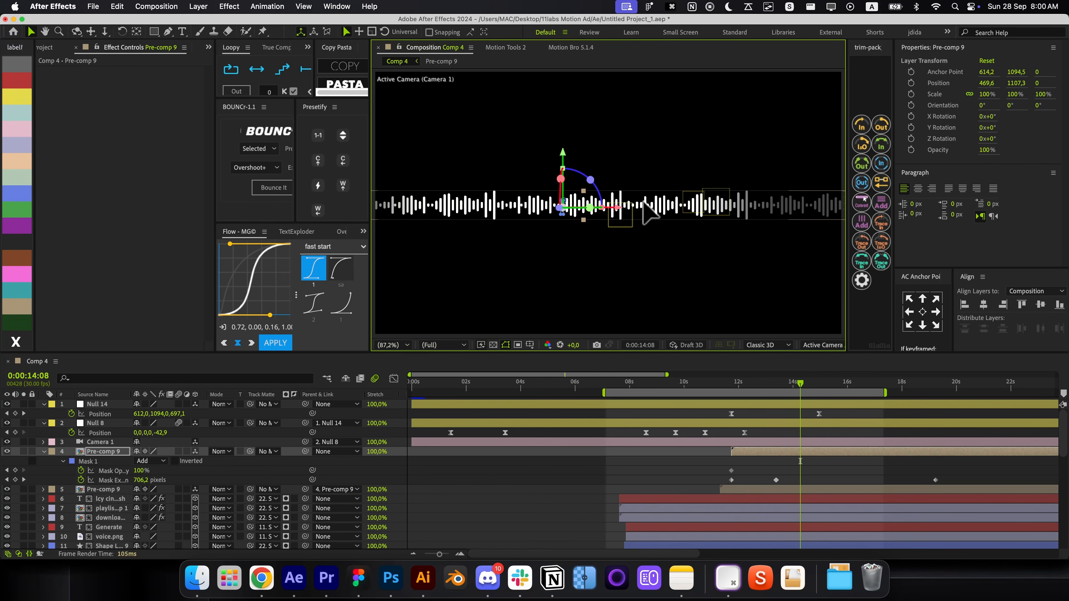
key(super+z)
Delete the white copy's final Mask Expansion keyframe and add a Mask Path keyframe at 0:00:14:08
drag(959, 471, 920, 487)
key(BackSpace)
click(886, 476)
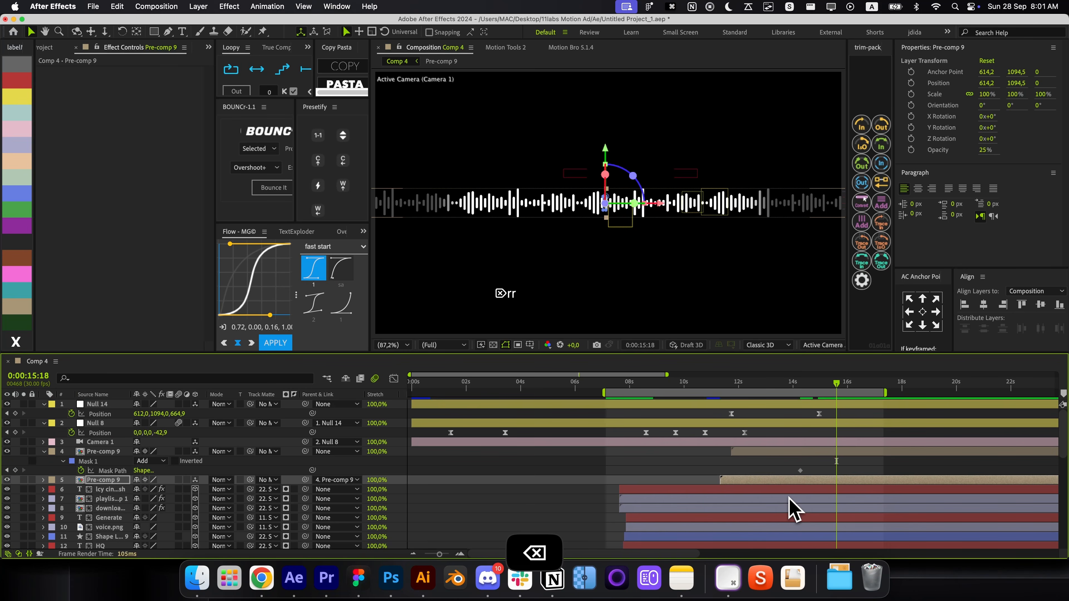
Keyframe the white copy's X position from 601.4 at 0:00:14:08 to 401.4 at 0:00:15:18
key(super+Up)
key(alt+p)
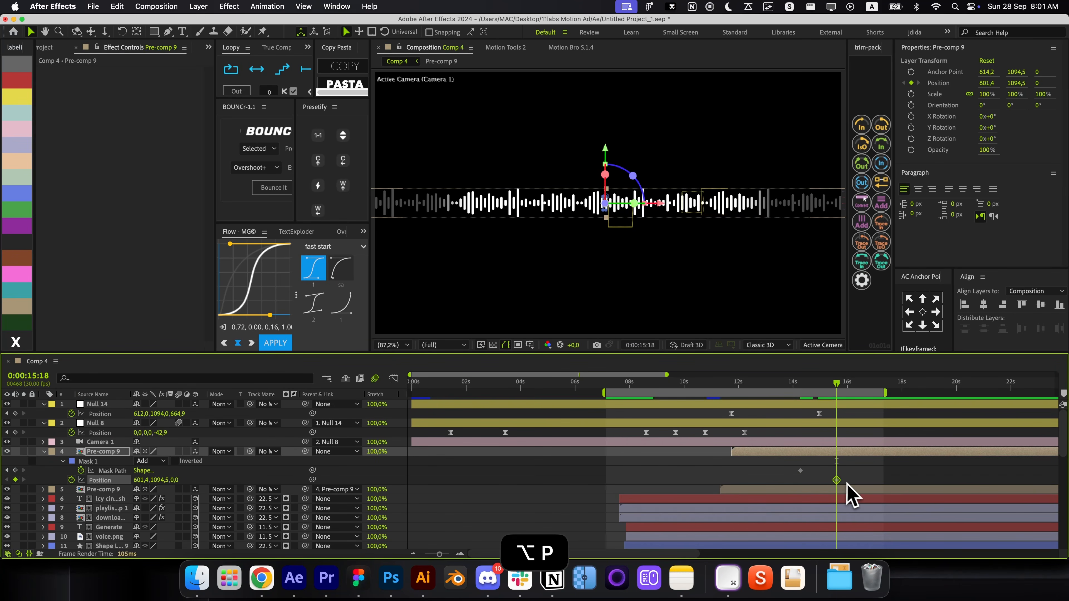
drag(840, 481, 839, 482)
key(shift+Left)
key(shift+Left)
key(shift+Left)
key(shift+Left)
key(shift+Left)
key(shift+Left)
key(shift+Left)
key(shift+Left)
key(shift+Left)
key(shift+Left)
key(shift+Left)
key(shift+Left)
key(shift+Left)
key(shift+Left)
key(shift+Left)
key(shift+Left)
key(shift+Left)
key(shift+Left)
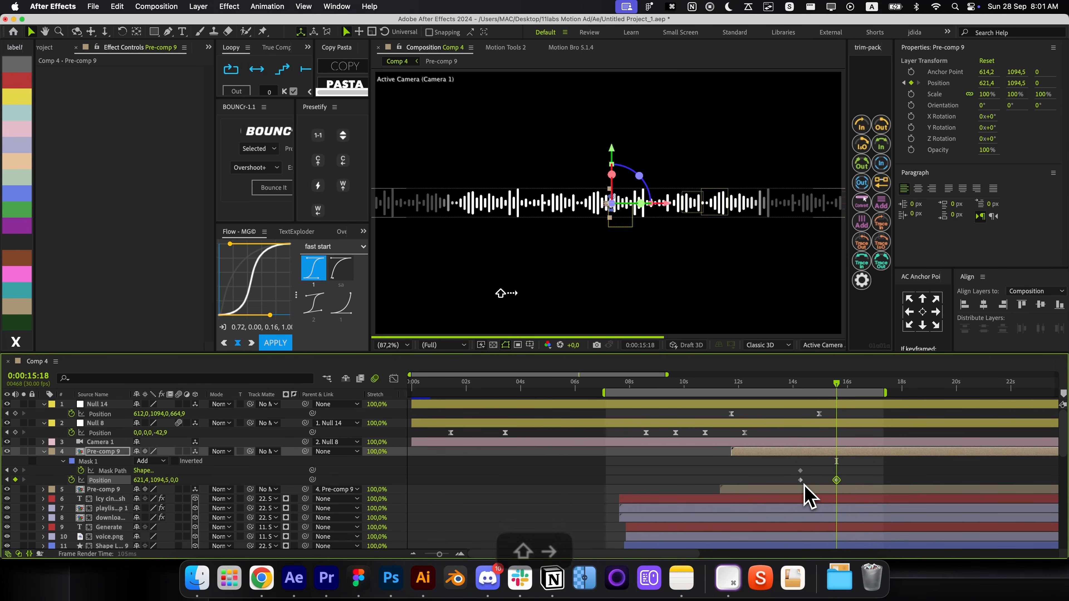
key(shift+Left)
key(shift+Left)
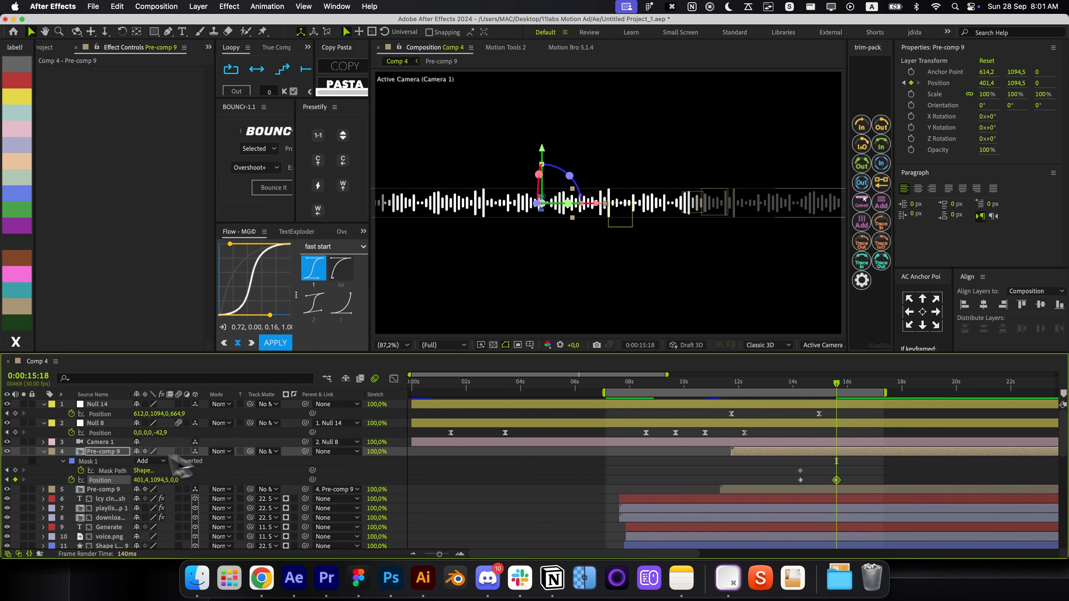
Move the white copy's Mask 1 right to the composition's centre at 0:00:15:18, checking it against the grid and scrubbing the slide
click(121, 461)
scroll(530, 261, down, 1)
scroll(543, 236, up, 1)
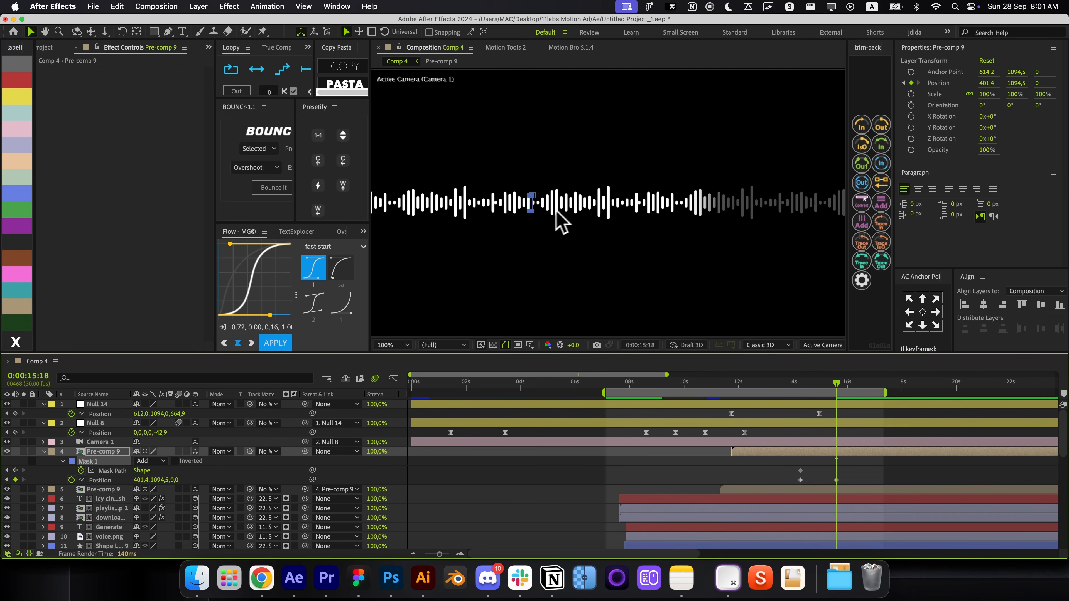
click(531, 210)
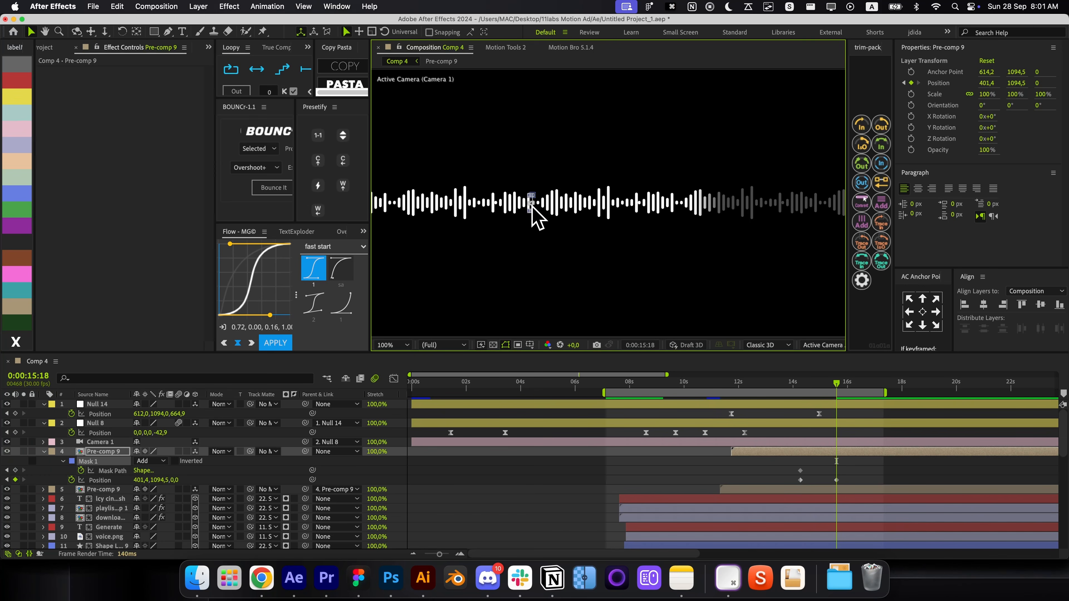
scroll(535, 215, up, 1)
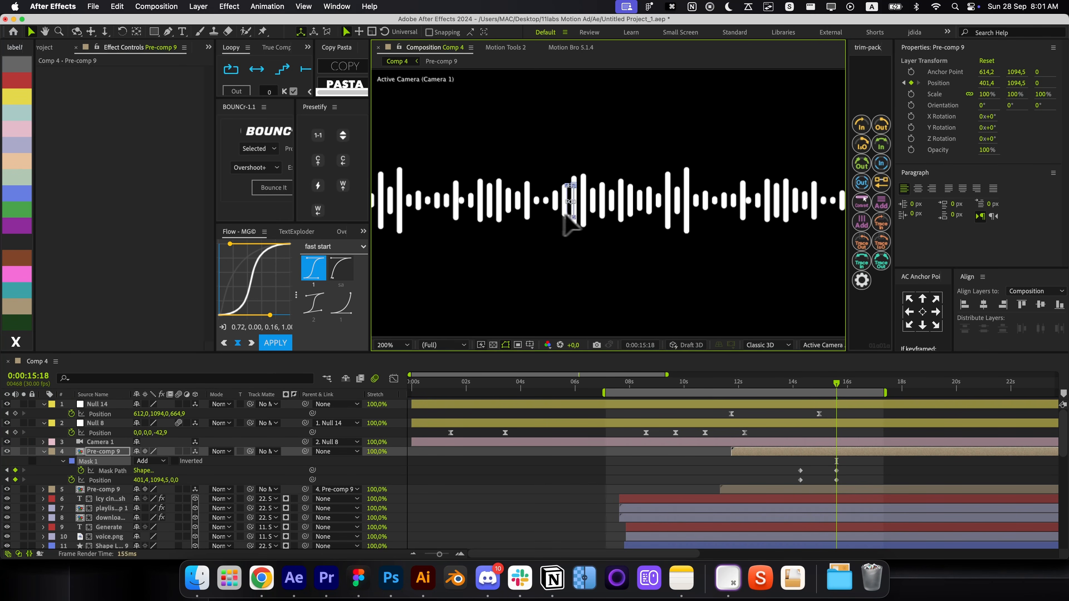
key(alt+slash)
key(shift+Right)
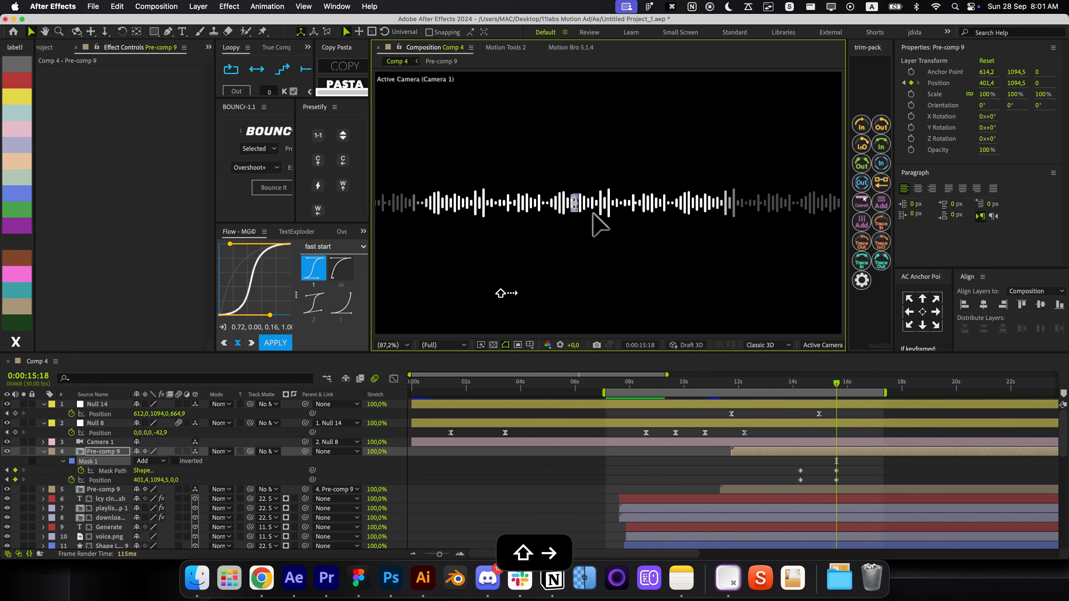
key(alt+apostrophe)
key(shift+Right)
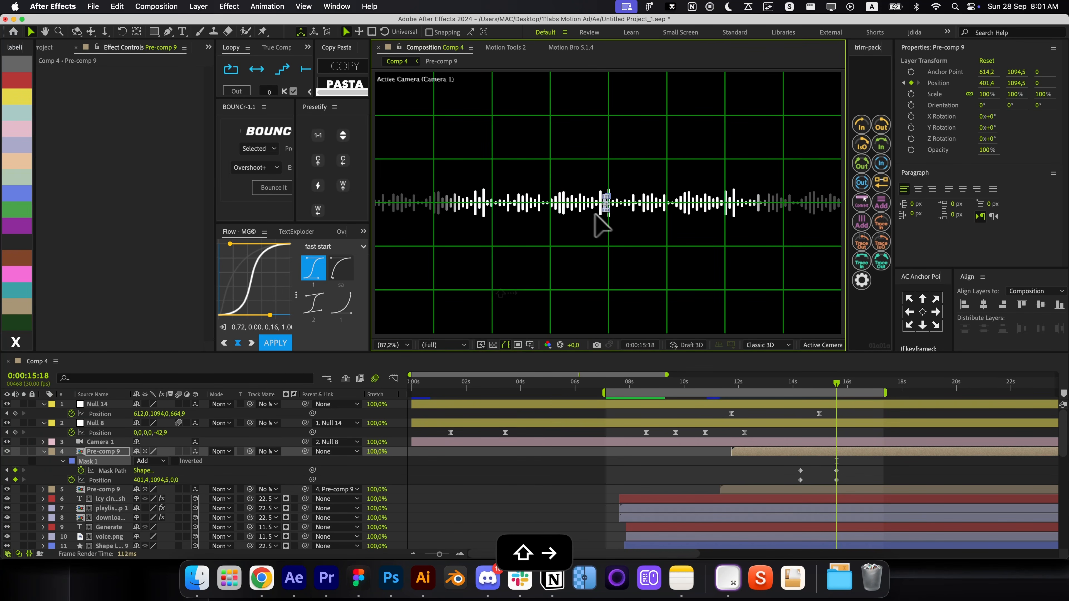
key(alt+apostrophe)
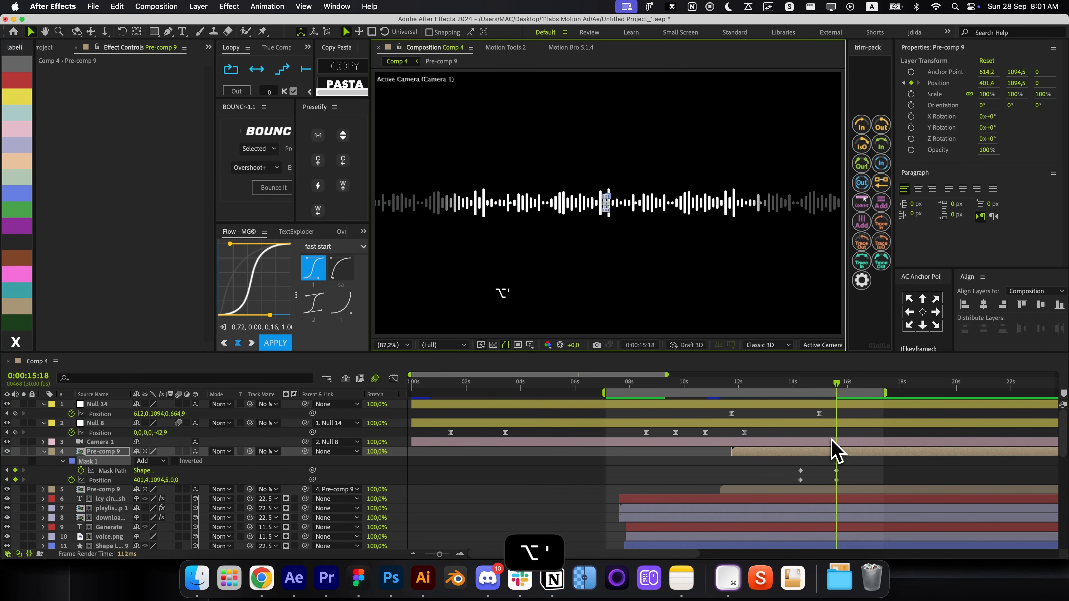
click(852, 467)
drag(805, 385, 838, 406)
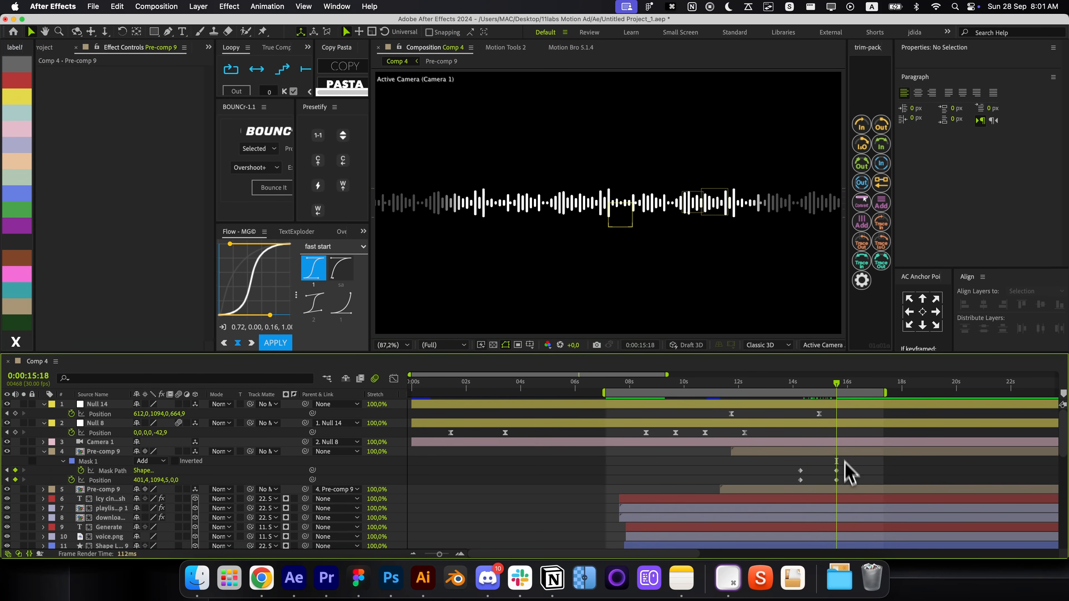
Add a 3D text layer reading "Ambient soundscape of gentle rainfall in a forest" in quotation marks, starting at 0:00:12:07
click(767, 473)
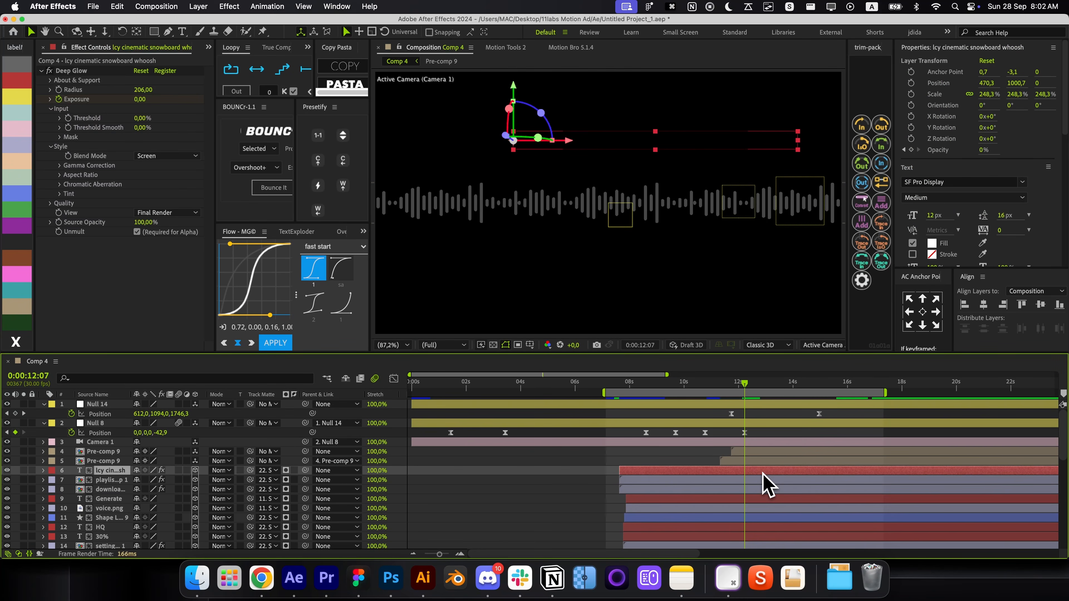
key(ctrl+alt+shift+t)
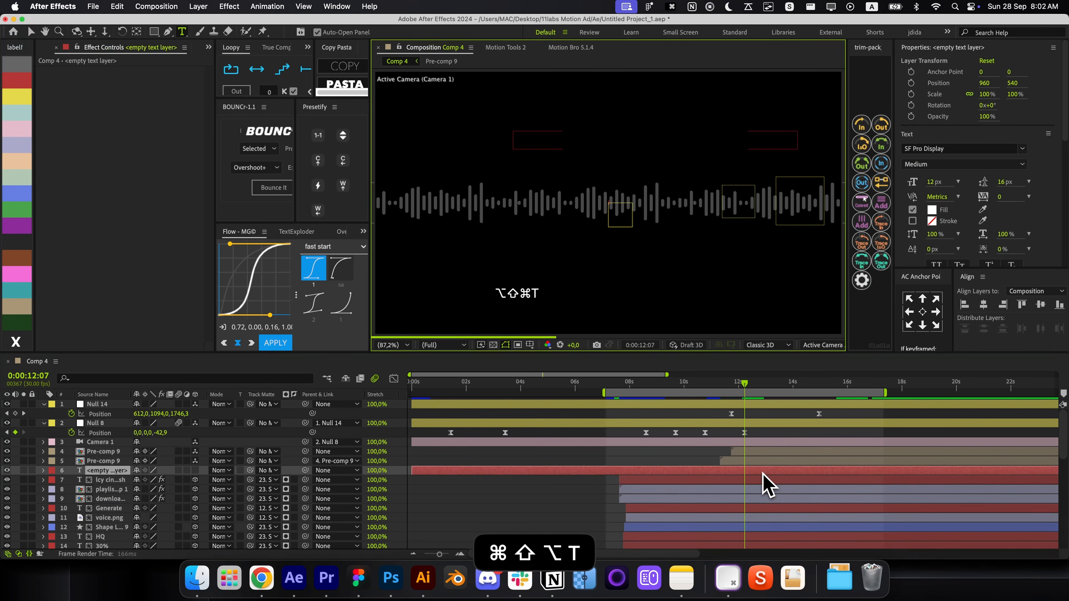
key(ctrl+v)
key(ctrl+Return)
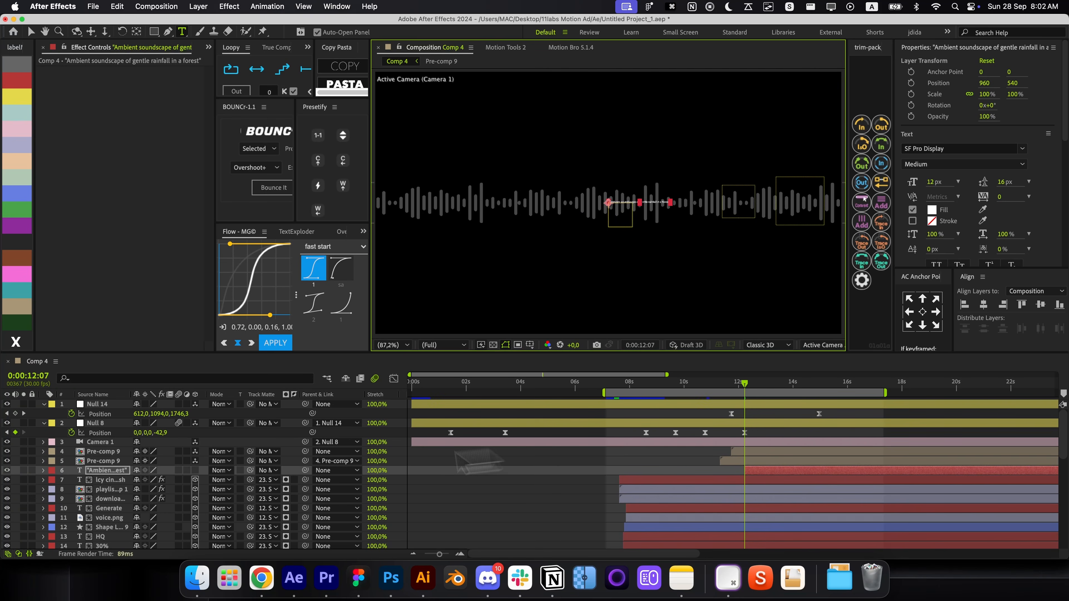
click(195, 471)
Try to centre and fit the text layer to the frame, and undo the fitting attempts
key(ctrl+Home)
key(ctrl+alt+shift+h)
key(super+alt+shift+g)
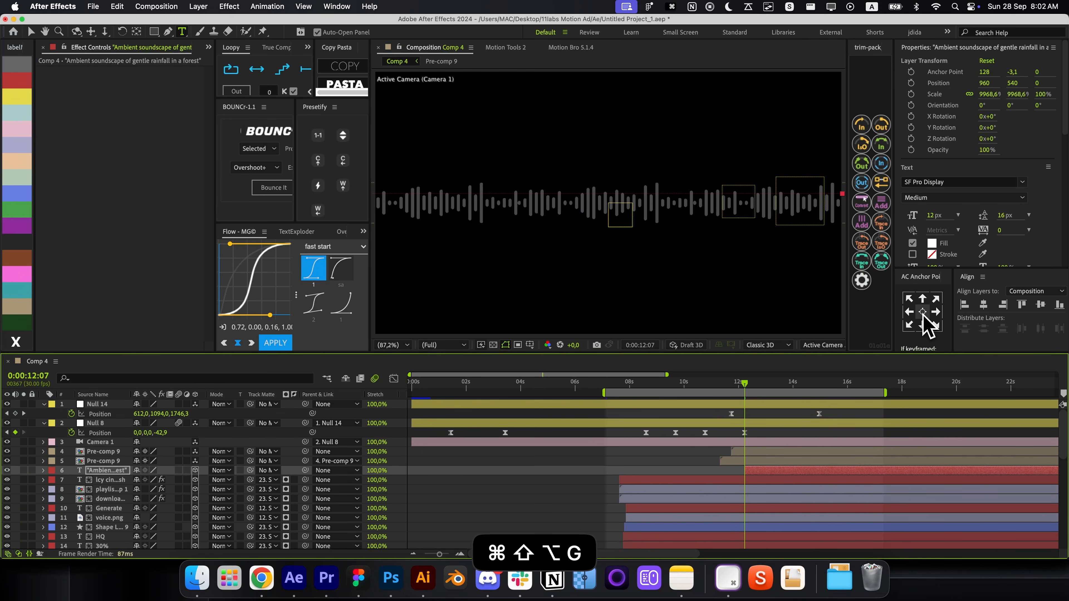
click(759, 384)
key(comma)
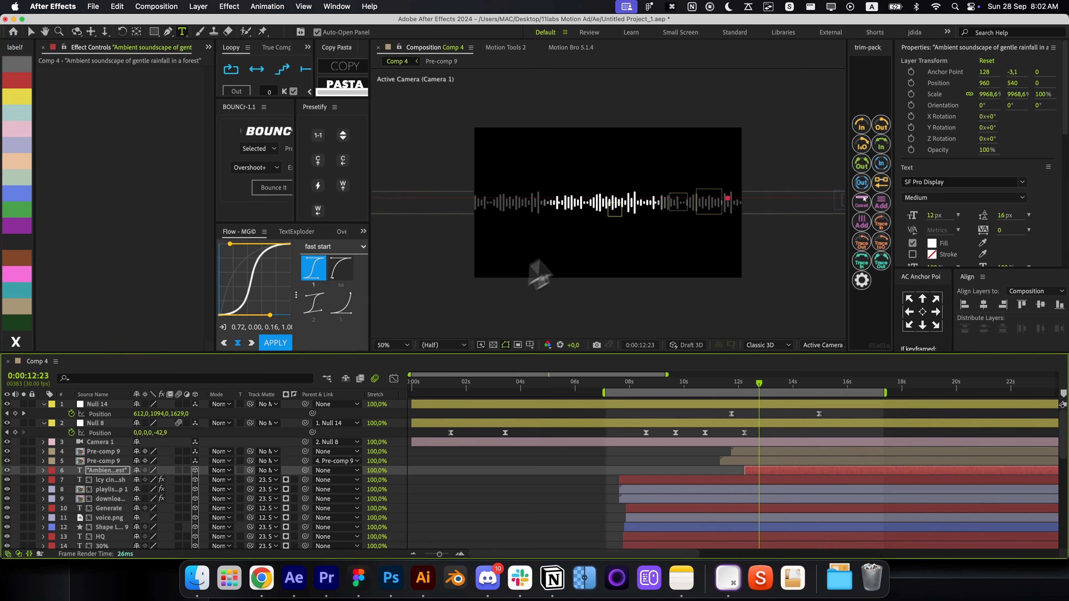
key(super+Home)
key(super+alt+h)
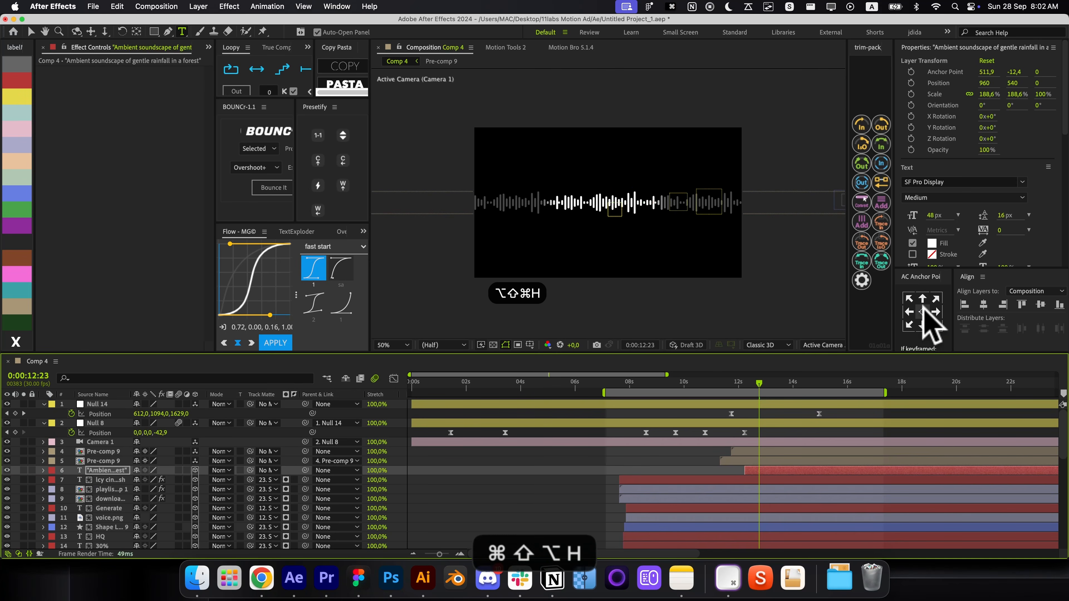
key(super+z)
key(super+z)
key(super+z)
Centre the text layer in the camera view, move it below the waveform and scale it to about 518%
key(super+Home)
key(v)
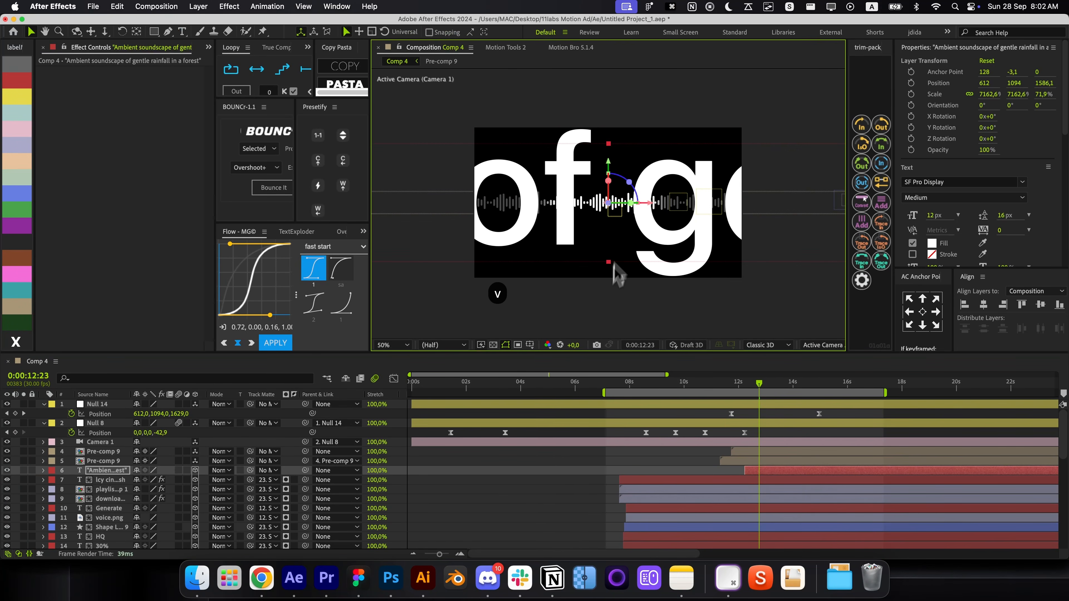
key(super+z)
drag(609, 170, 609, 194)
key(alt+/)
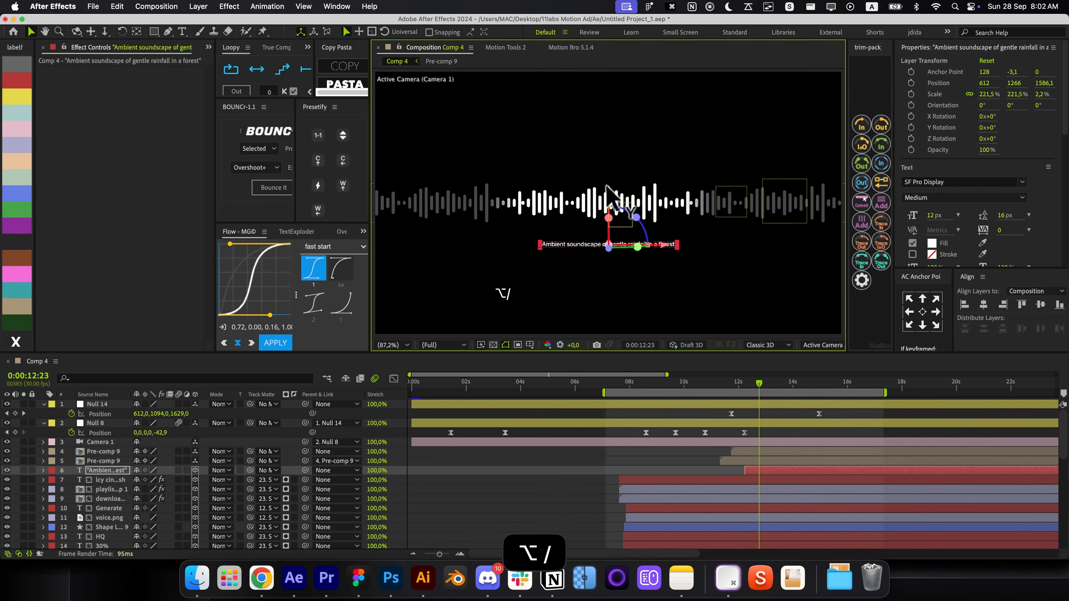
drag(539, 248, 449, 252)
Set the text's weight to Light, centre-align its paragraph and centre its anchor point
click(963, 197)
click(926, 245)
scroll(968, 249, down, 4)
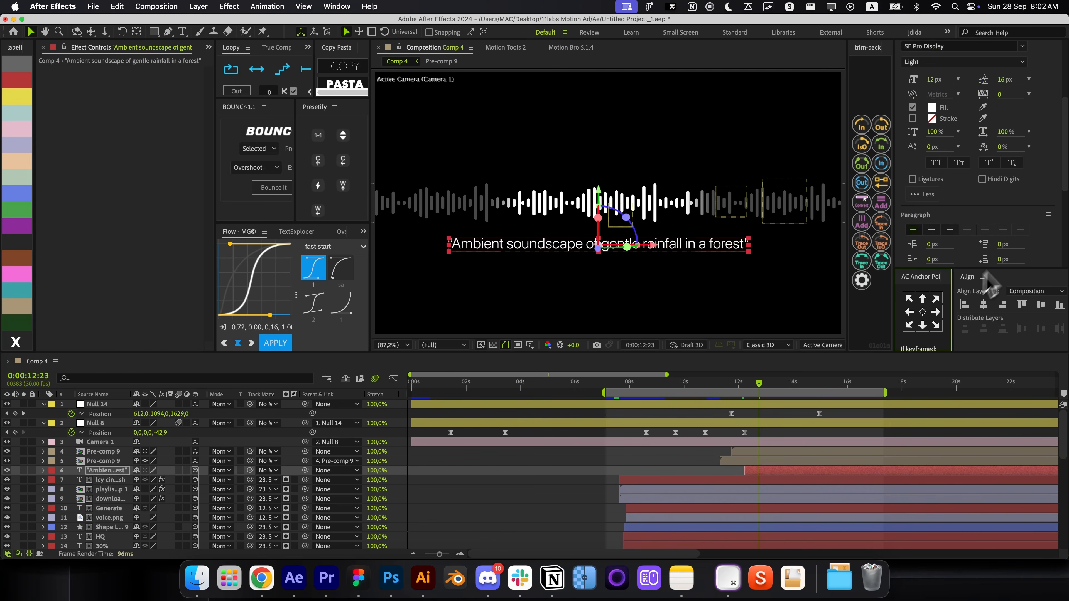
click(932, 230)
click(923, 312)
Recentre the text in the view and nudge it down beneath the waveform to a Y position of about 1274
key(super+Home)
key(shift+Down)
key(shift+Down)
key(shift+Down)
key(shift+Down)
key(shift+Down)
key(shift+Down)
key(shift+Down)
key(shift+Down)
key(shift+Down)
key(shift+Down)
key(shift+Down)
key(shift+Down)
key(shift+Down)
key(shift+Down)
key(shift+Down)
key(shift+Down)
key(shift+Down)
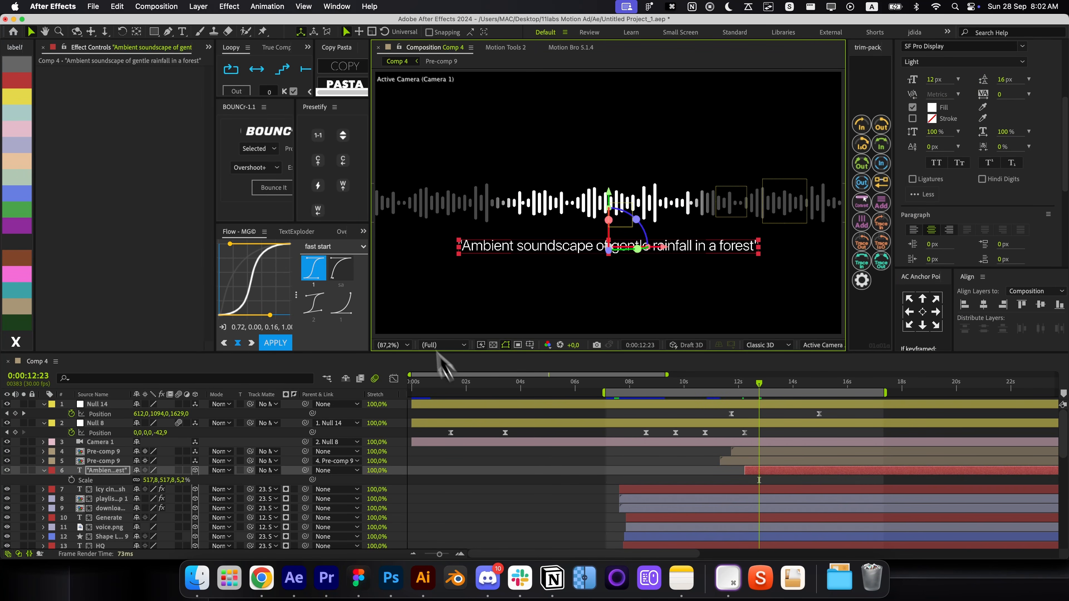
Apply the word-by-word upward reveal preset to the text from 0:00:12:07 and scrub through it
key(i)
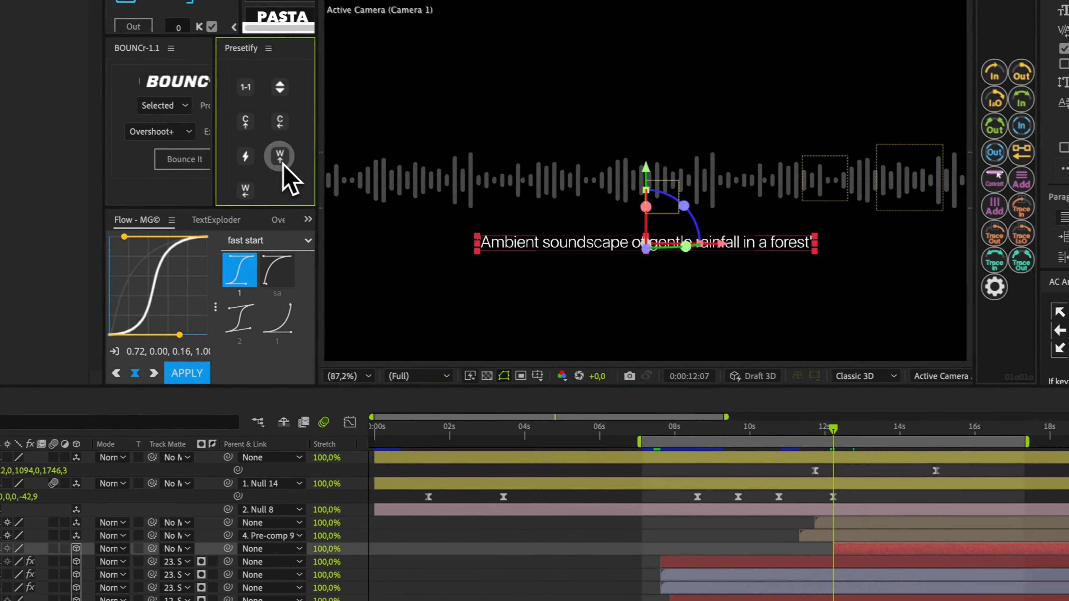
click(251, 152)
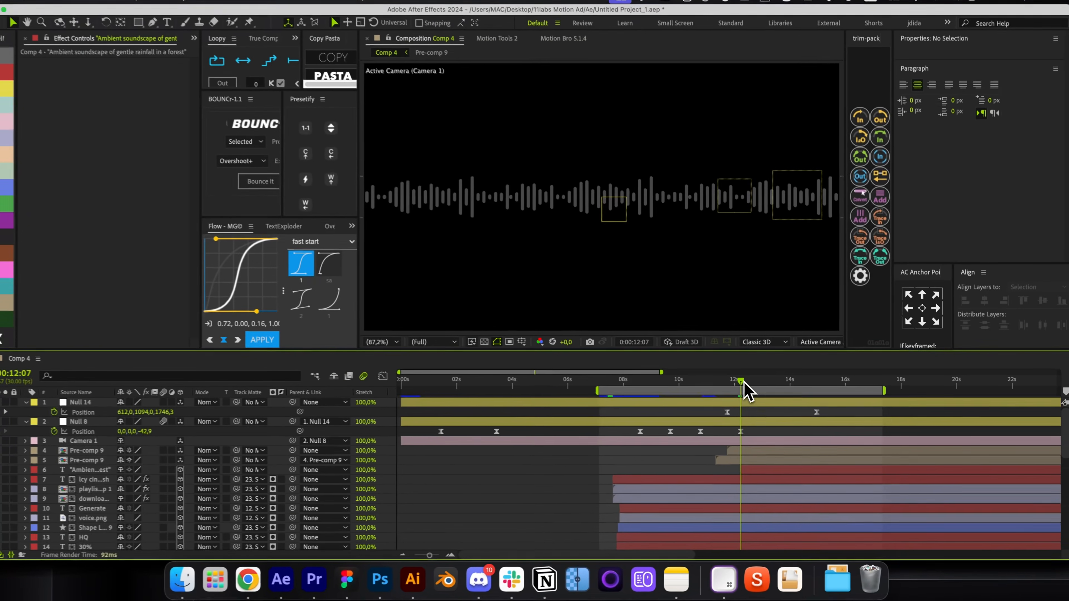
drag(711, 362, 733, 390)
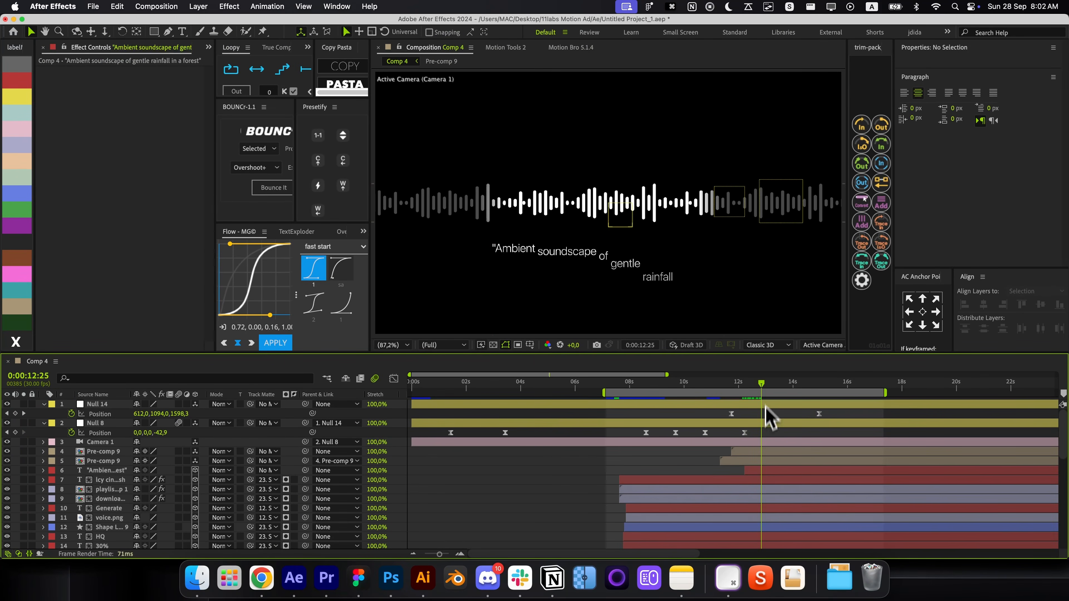
Set the text animator's Y position offset to 12 and preview the word reveal from about 0:00:12:07
click(746, 471)
key(u)
key(u)
scroll(210, 484, down, 3)
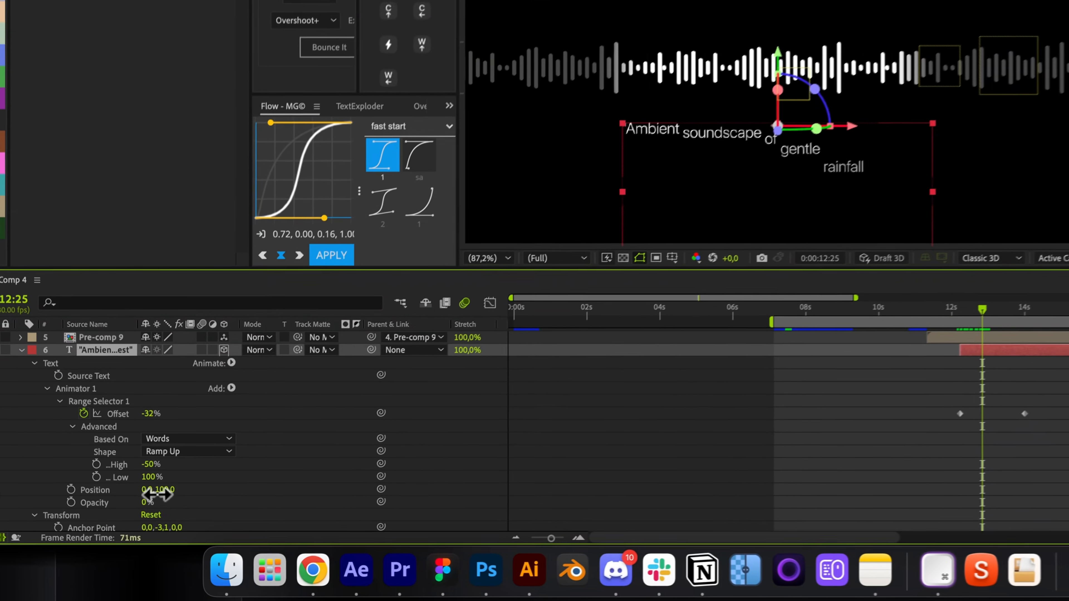
click(165, 490)
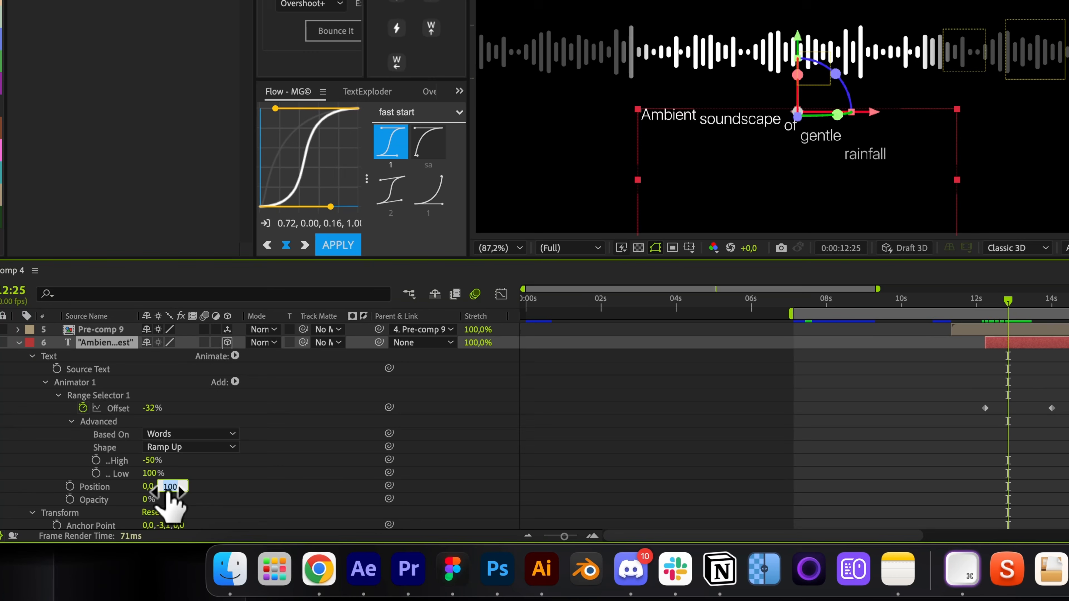
text(1)
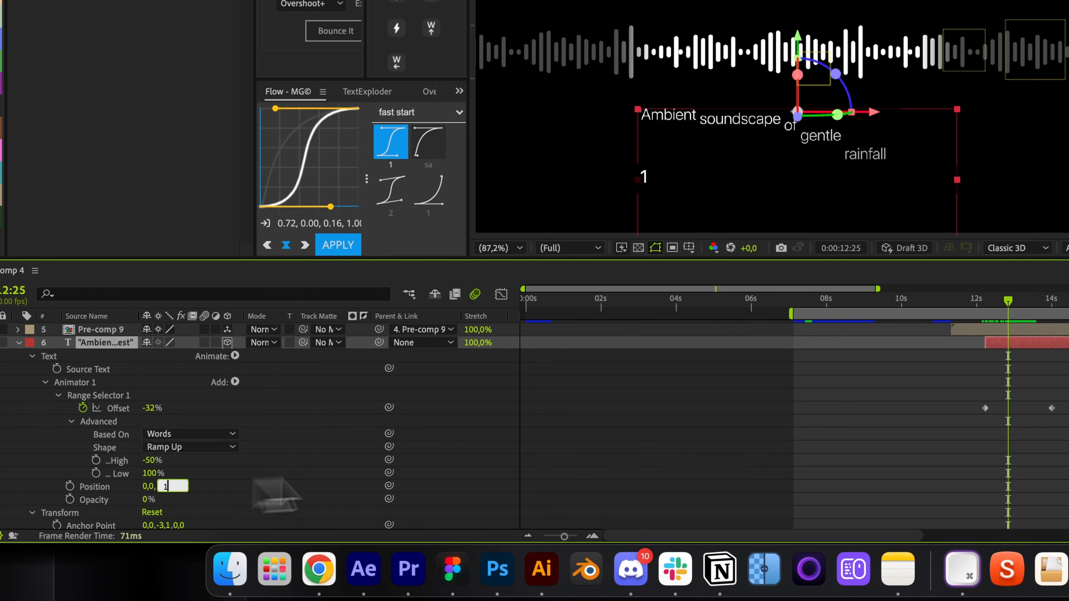
text(2)
click(1018, 415)
key(r)
key(r)
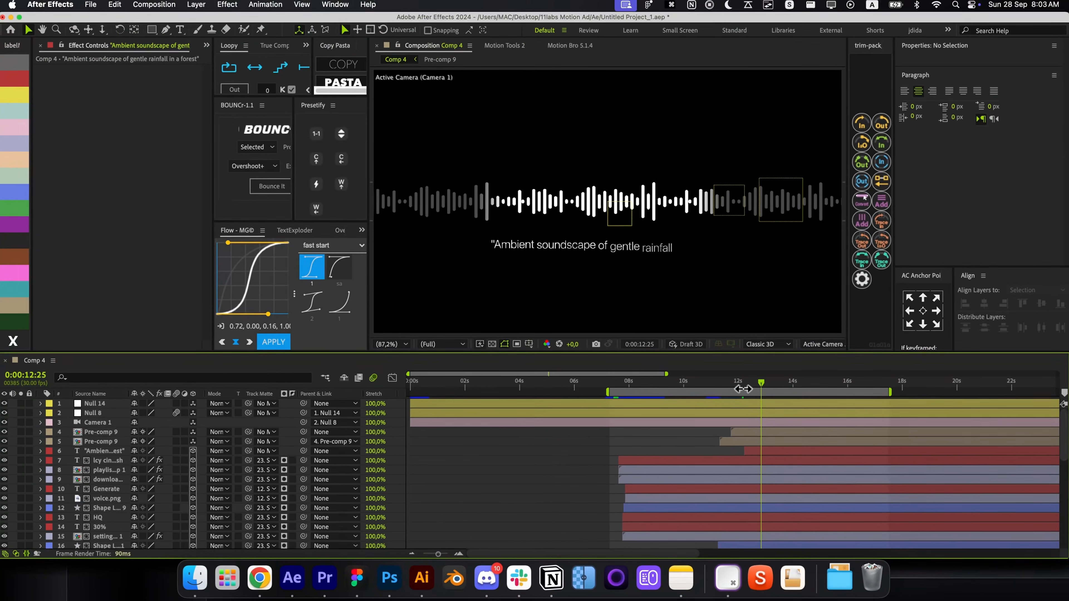
click(743, 378)
key(space)
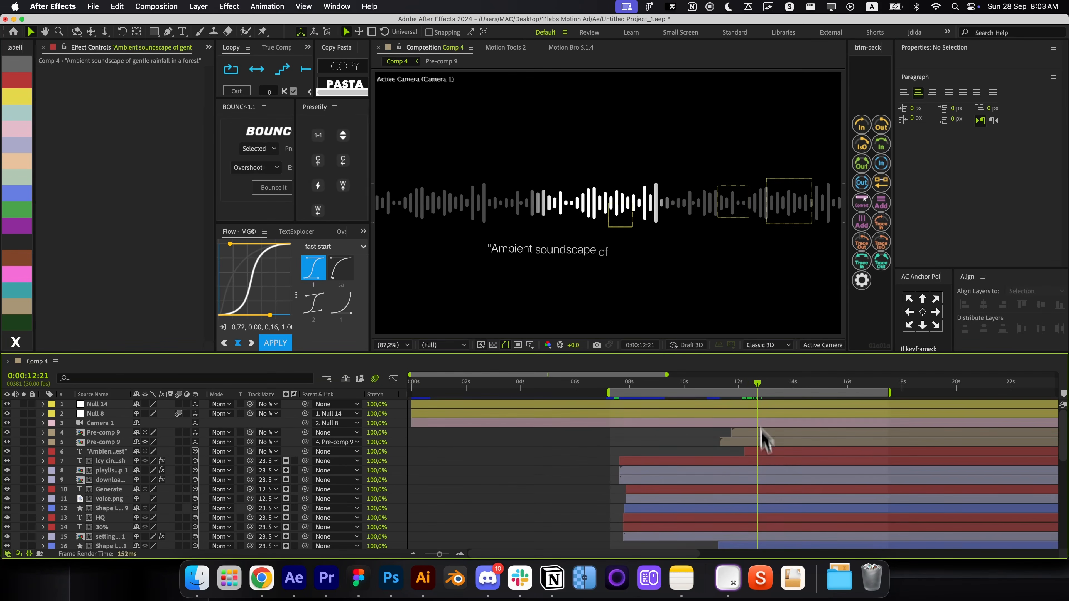
Keyframe the text layer's opacity from 25% at 0:00:12:07 to 100% about one second on, and preview the fade
click(764, 451)
key(alt+t)
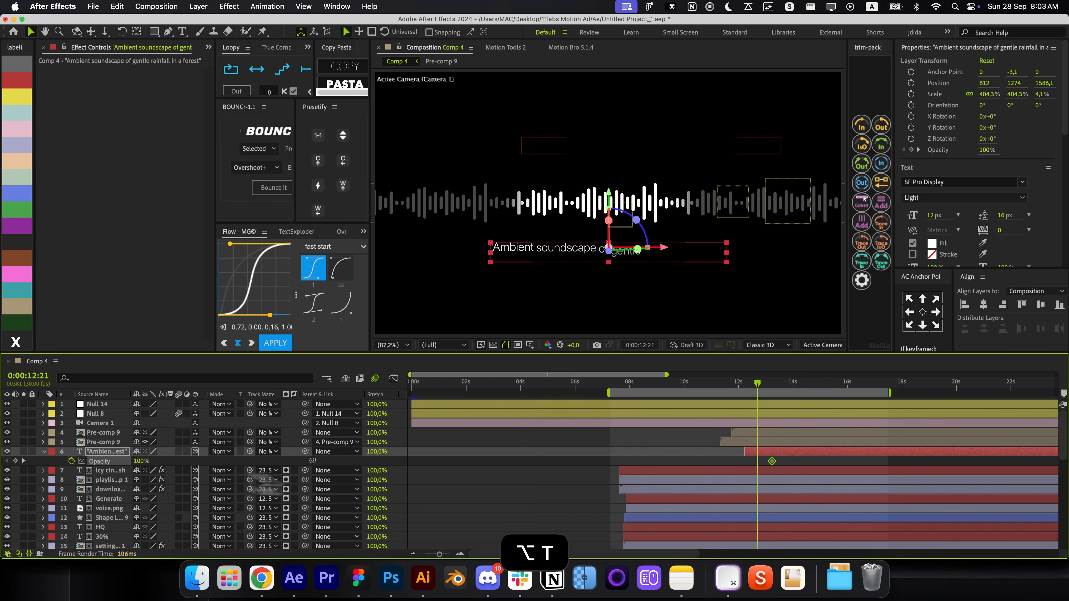
click(141, 461)
text(25)
key(Return)
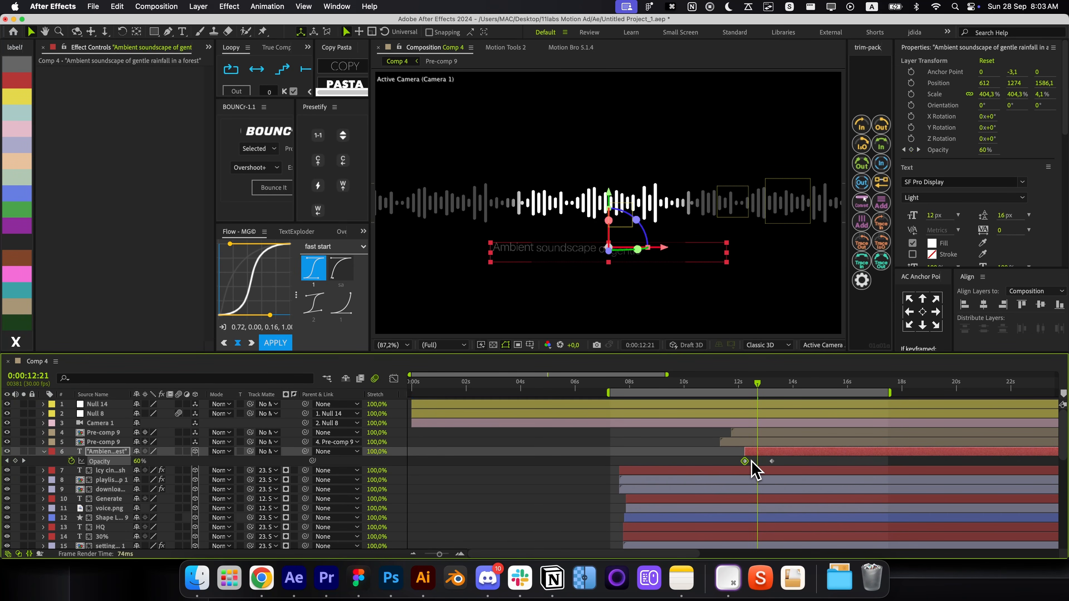
key(space)
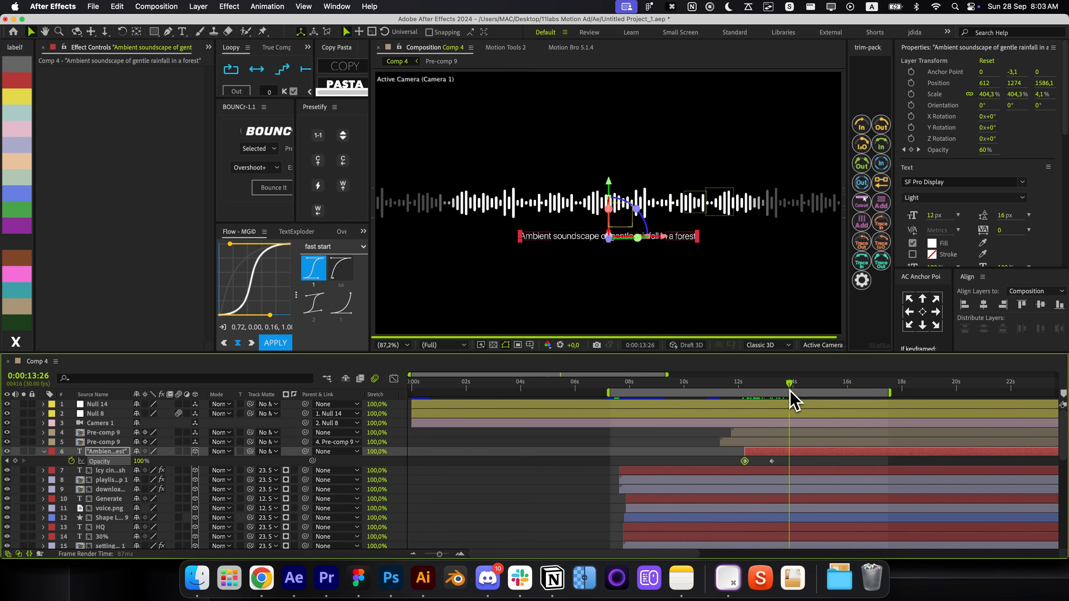
Delay Null 14's final Position keyframe to just before 0:00:16:00 and align the white copy's last Mask Path and Position keyframes with it
click(702, 442)
click(763, 405)
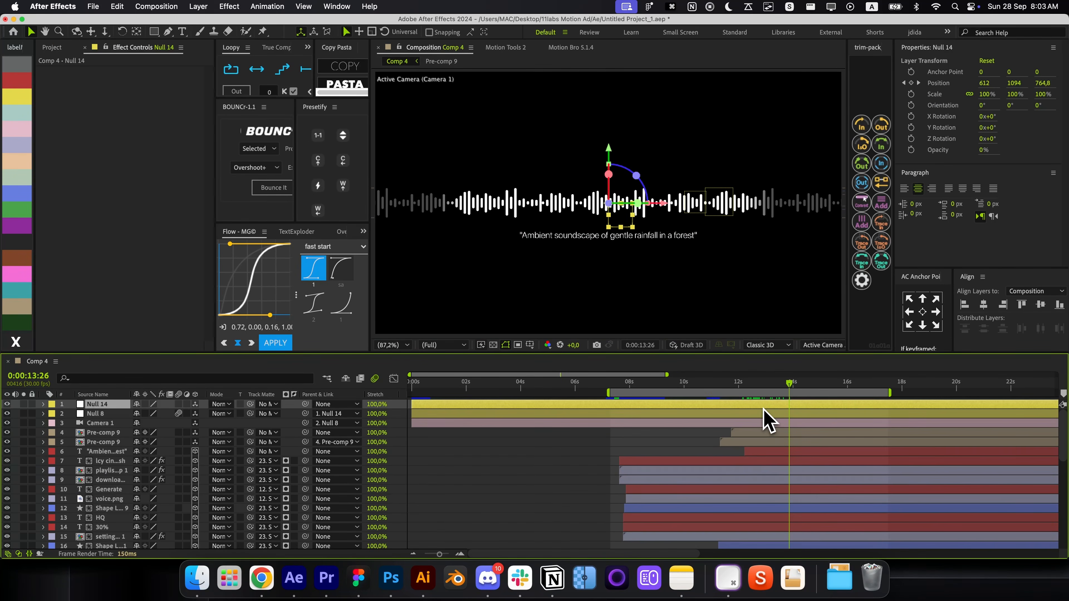
key(u)
key(minus)
click(707, 442)
key(u)
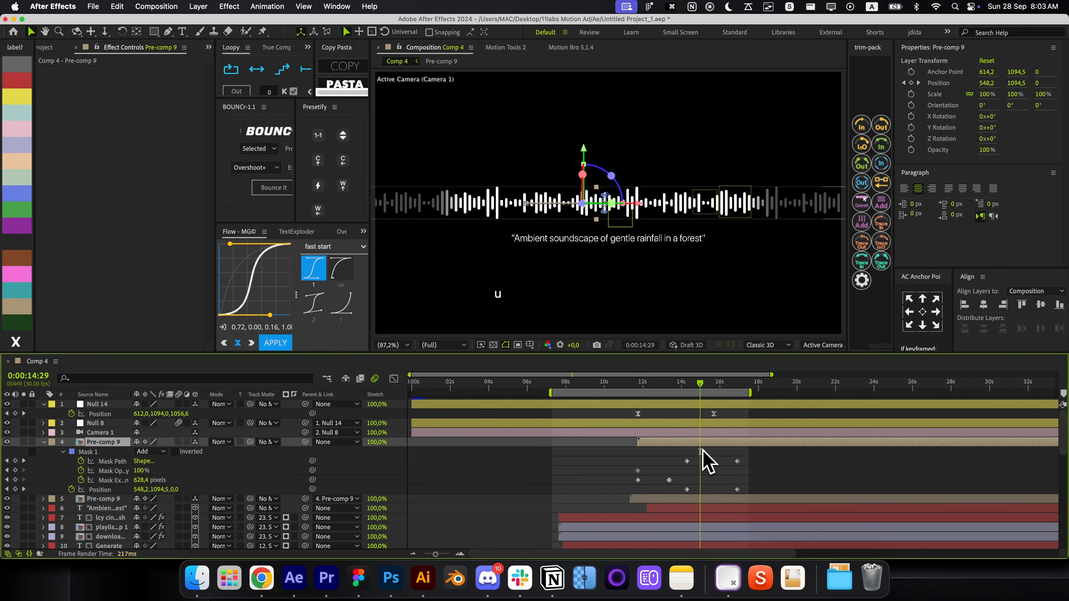
click(752, 472)
drag(714, 414, 717, 414)
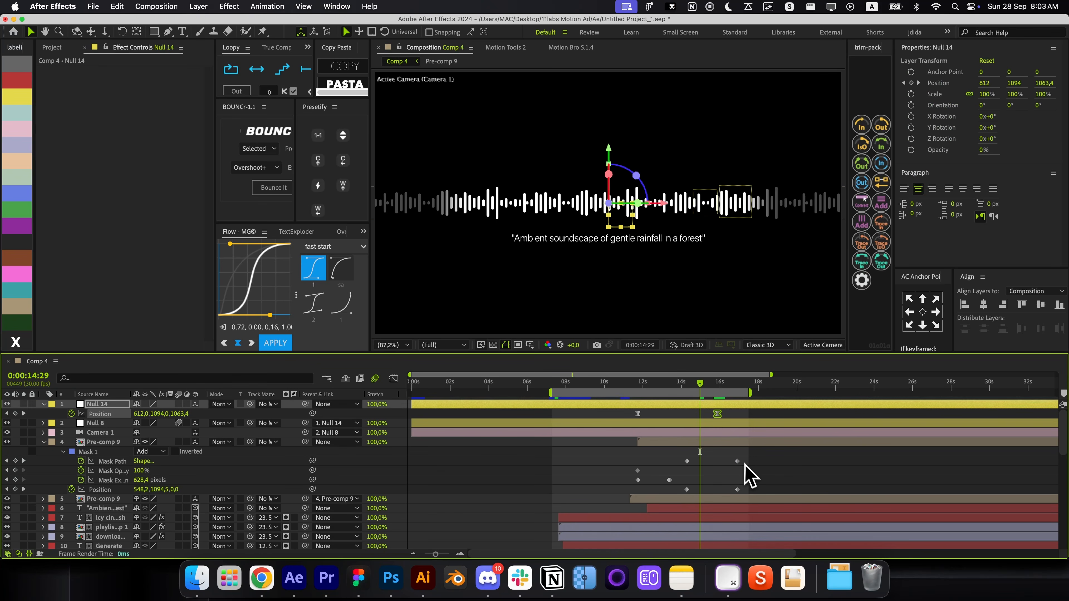
drag(746, 458, 715, 464)
Collapse the layers' properties and select all layers for motion blur
click(745, 478)
key(u)
key(Home)
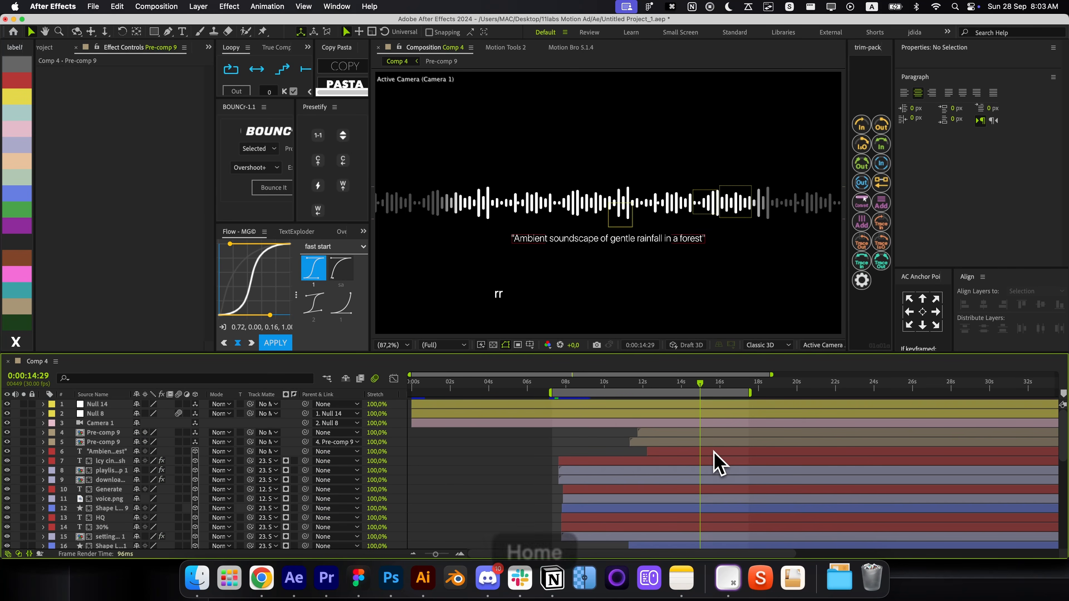
key(super+a)
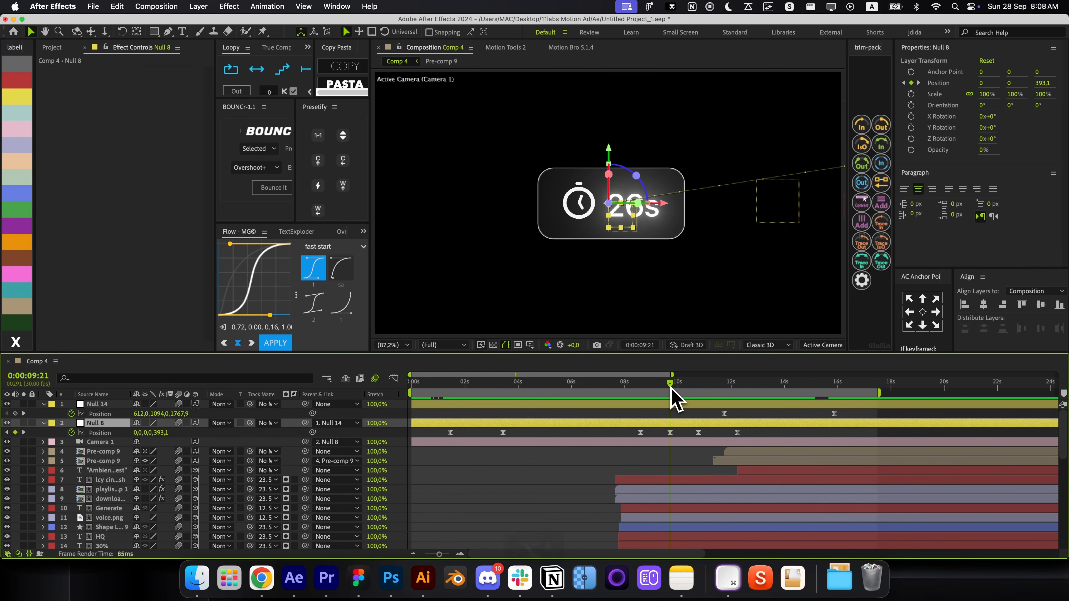
Set Null 8's Z position at 0:00:09:21 to 195.1 against the grid and reapply the fast start easing to the neighbouring keyframes
key(alt+apostrophe)
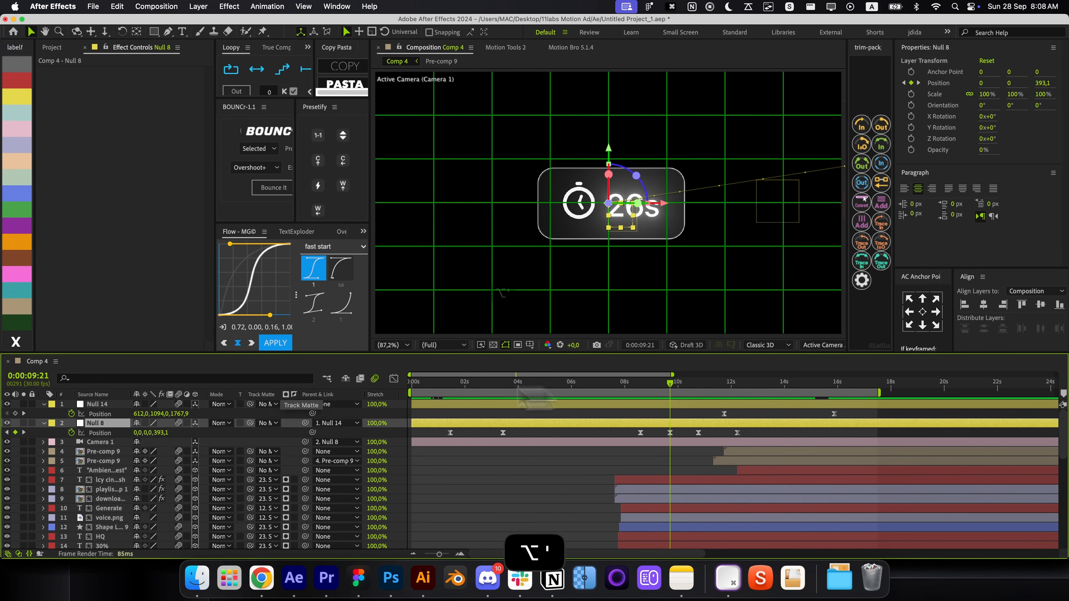
drag(159, 433, 71, 445)
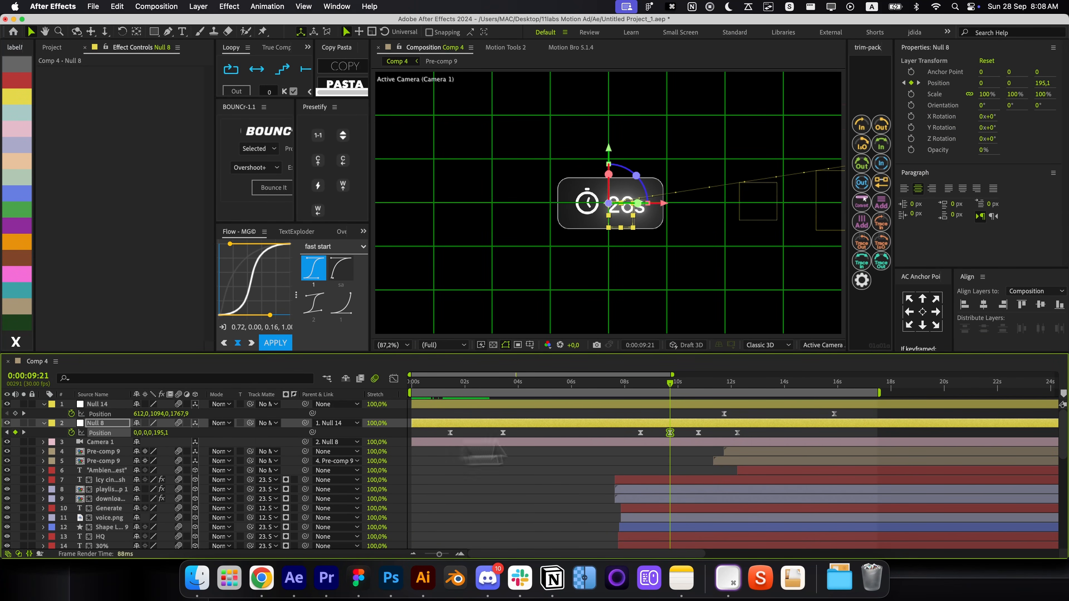
drag(631, 429, 702, 438)
click(393, 378)
click(393, 378)
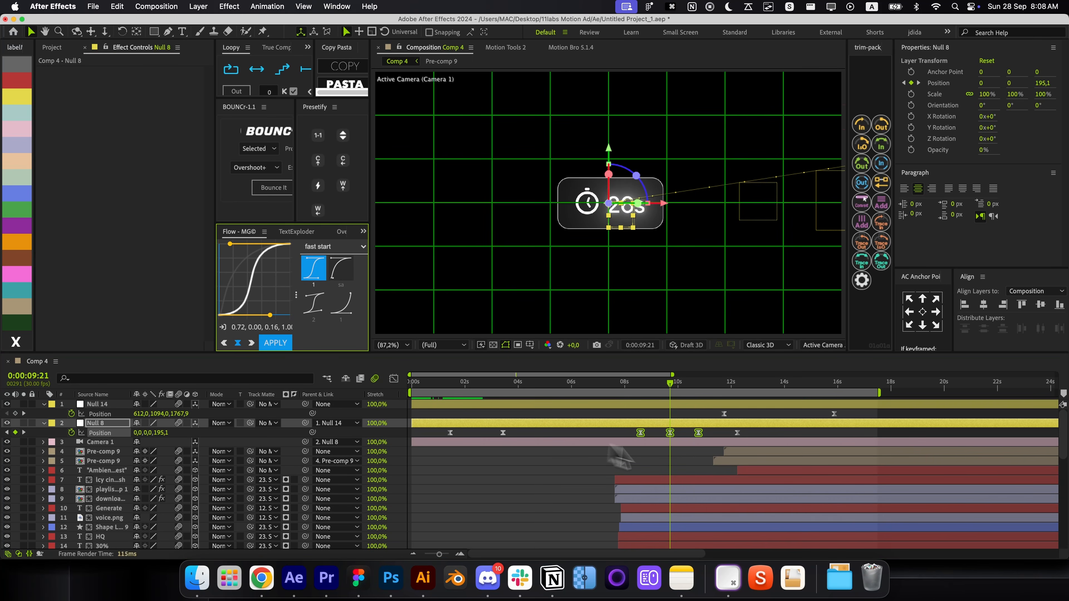
click(609, 453)
Preview the waveform scene and move the white copy's final Mask Path and Position keyframes to about 18.6 seconds
drag(603, 385, 787, 434)
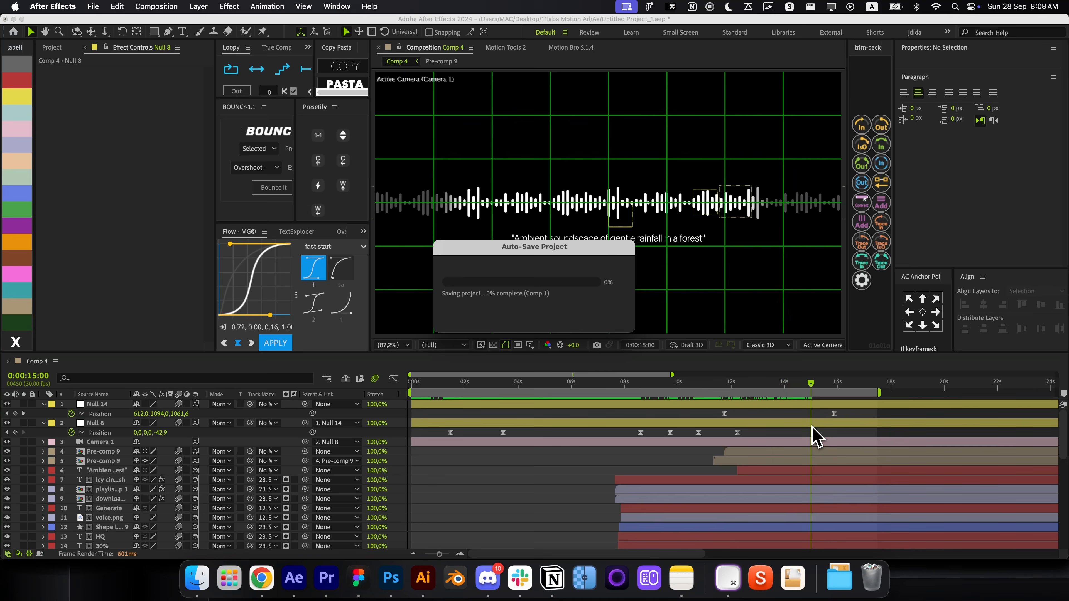
click(803, 452)
key(super+apostrophe)
click(765, 394)
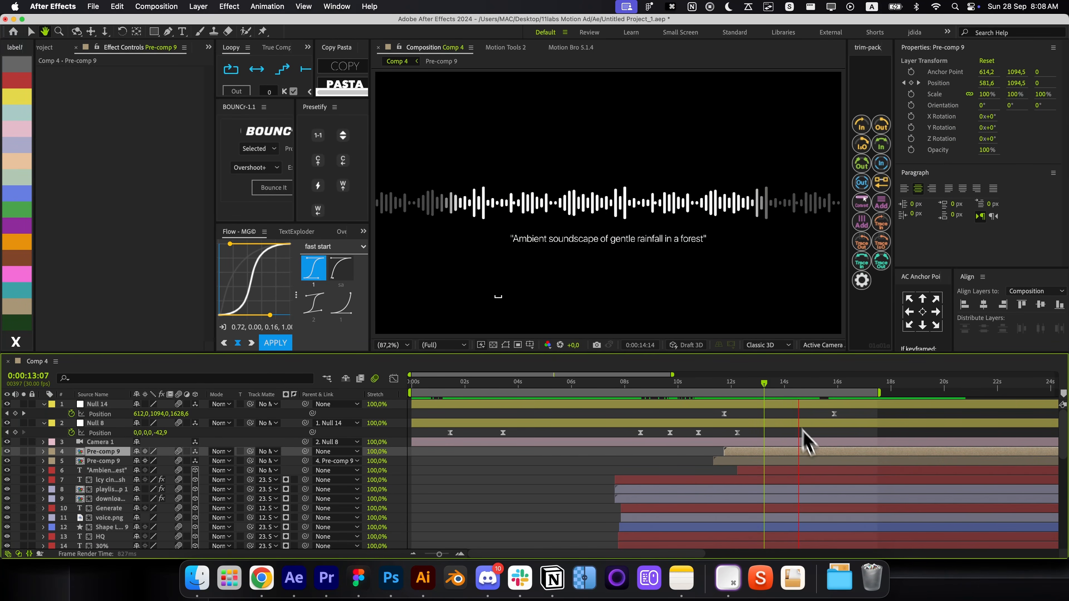
key(u)
drag(834, 468, 908, 484)
click(845, 495)
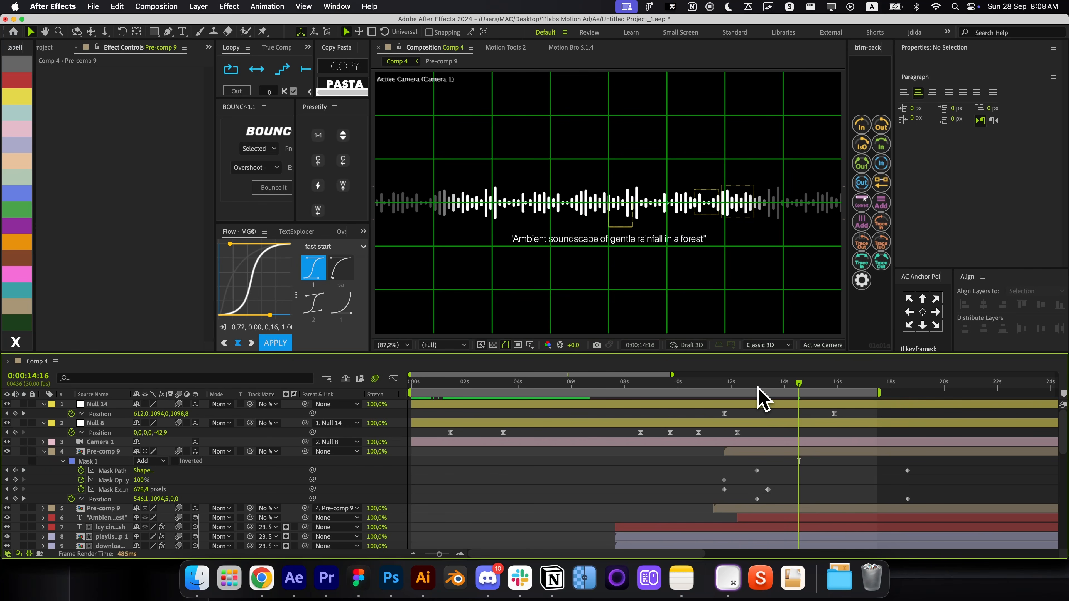